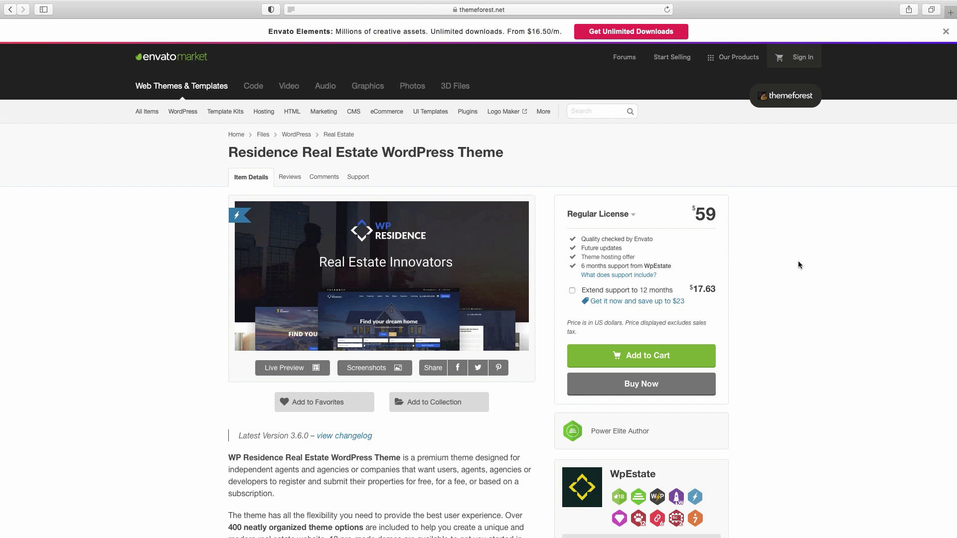
# Start checkout for the Residence Real Estate theme and accept the Terms and Conditions
pyautogui.scroll(-8, 798, 263)
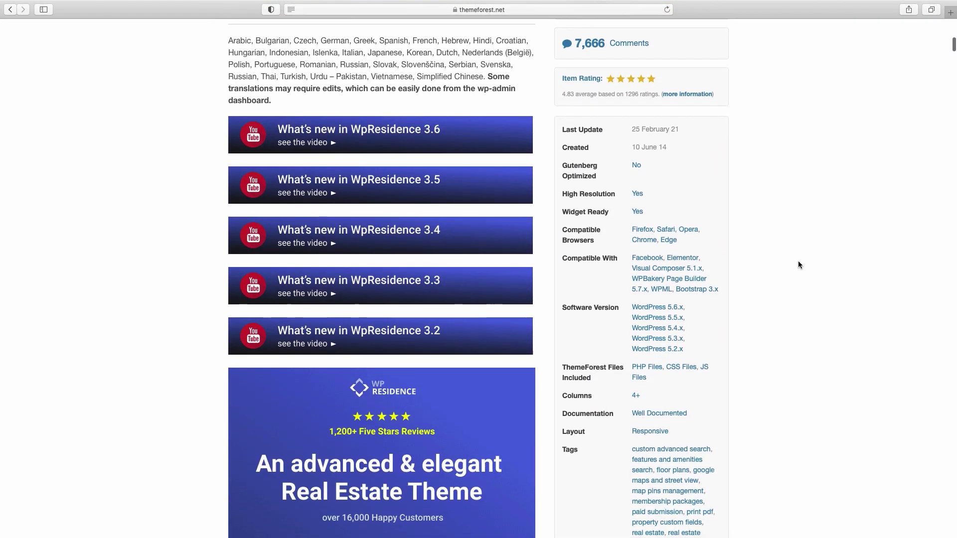
pyautogui.scroll(8, 798, 264)
pyautogui.scroll(1, 798, 264)
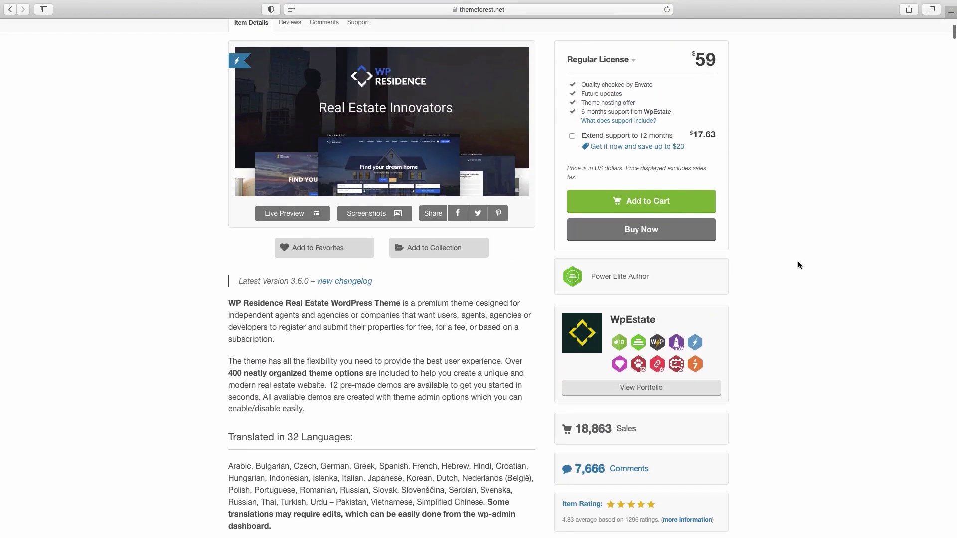
pyautogui.scroll(4, 798, 262)
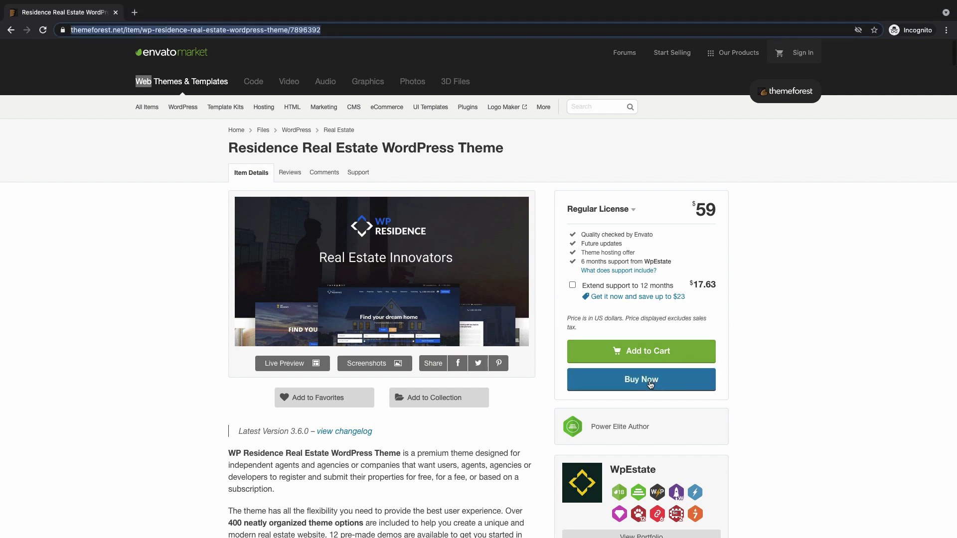
pyautogui.click(647, 386)
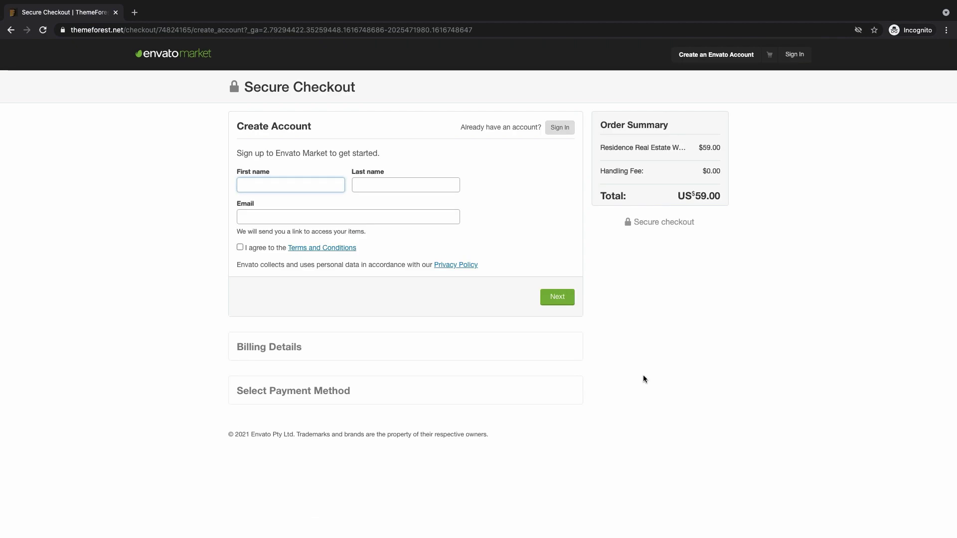
pyautogui.press('Tab')
pyautogui.press('Tab')
pyautogui.click(260, 253)
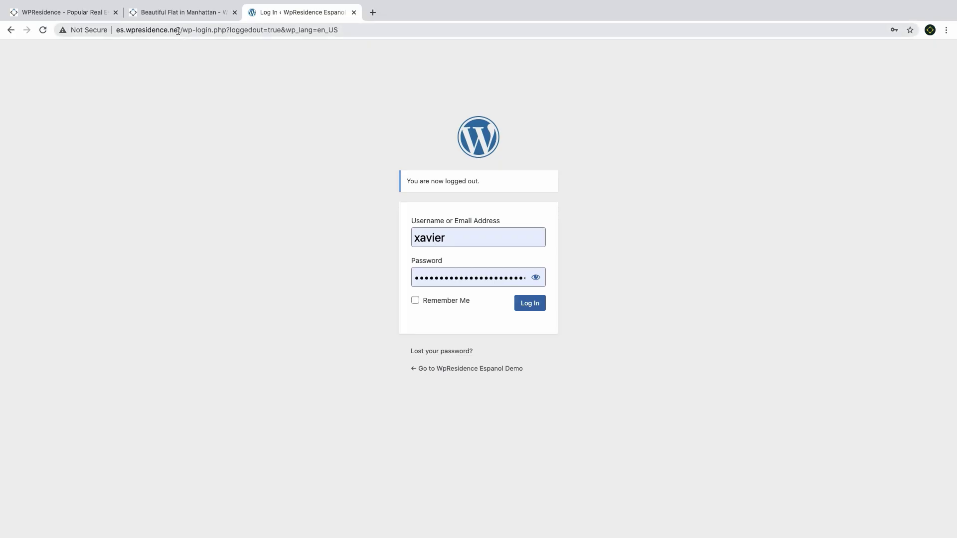
# Log in to the es.wpresidence.net admin Dashboard using the browser's saved credentials
pyautogui.moveTo(178, 32); pyautogui.dragTo(109, 32)
pyautogui.click(202, 146)
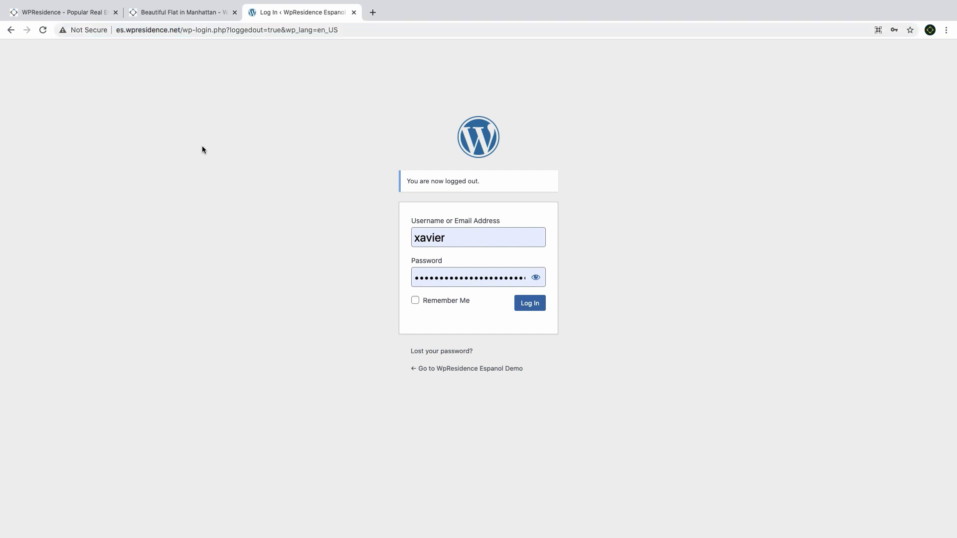
pyautogui.click(531, 305)
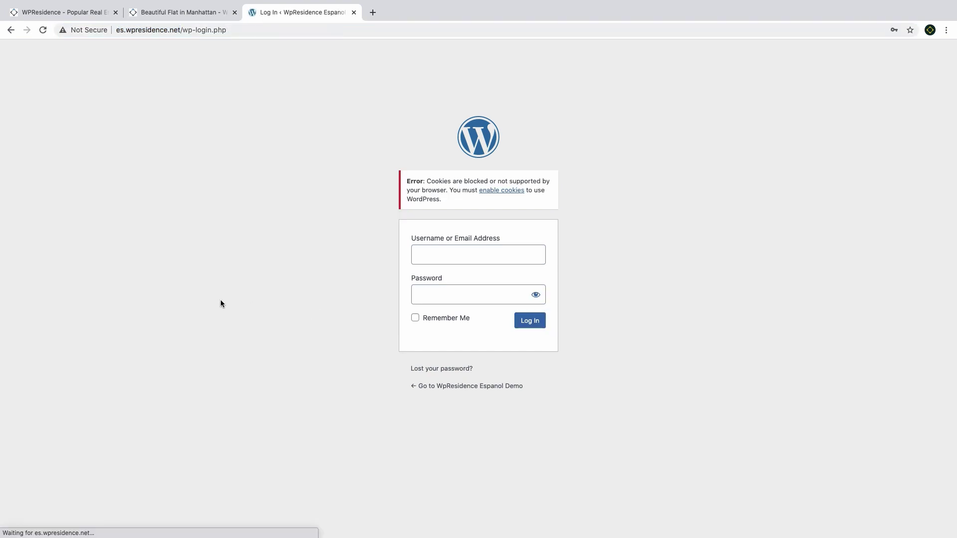
pyautogui.click(457, 259)
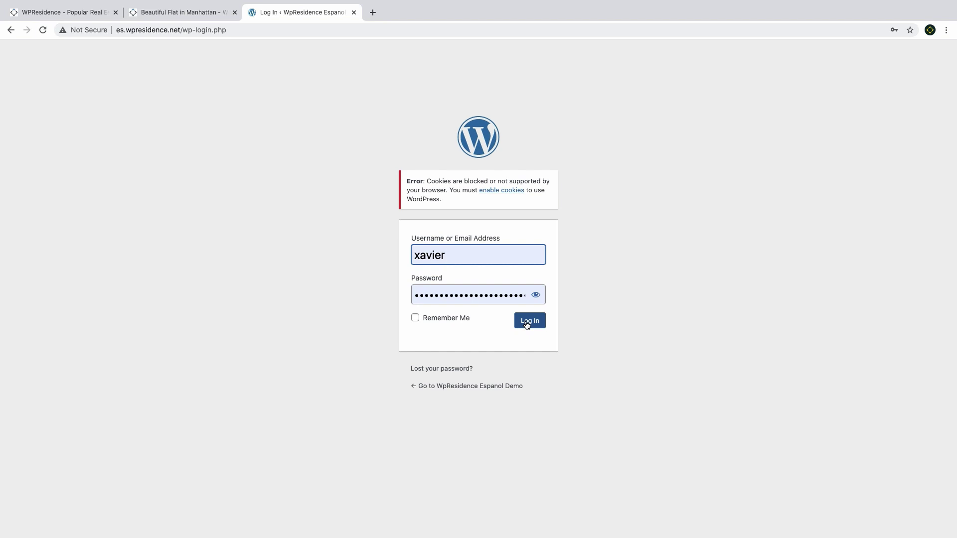
pyautogui.click(527, 323)
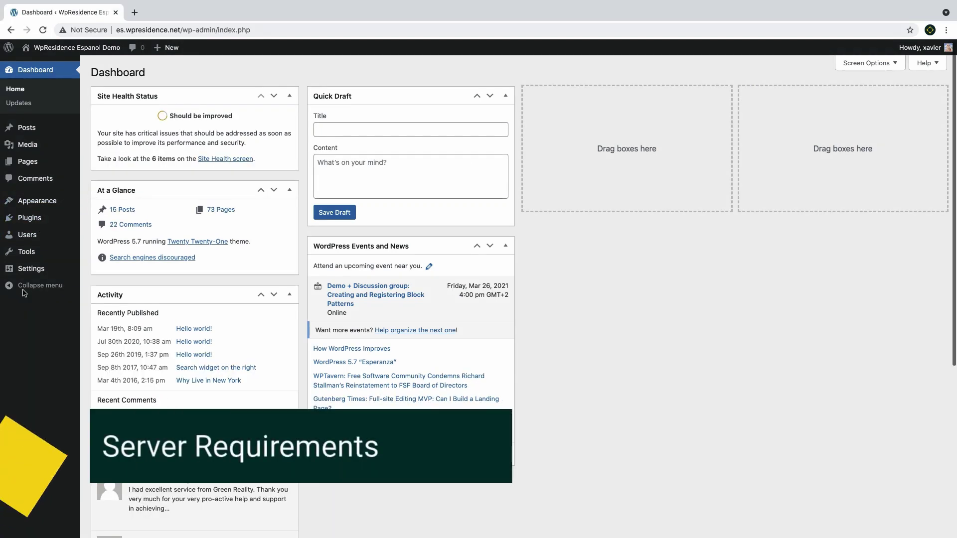
# Open Site Health's Info tab and expand the Server details
pyautogui.moveTo(27, 252)
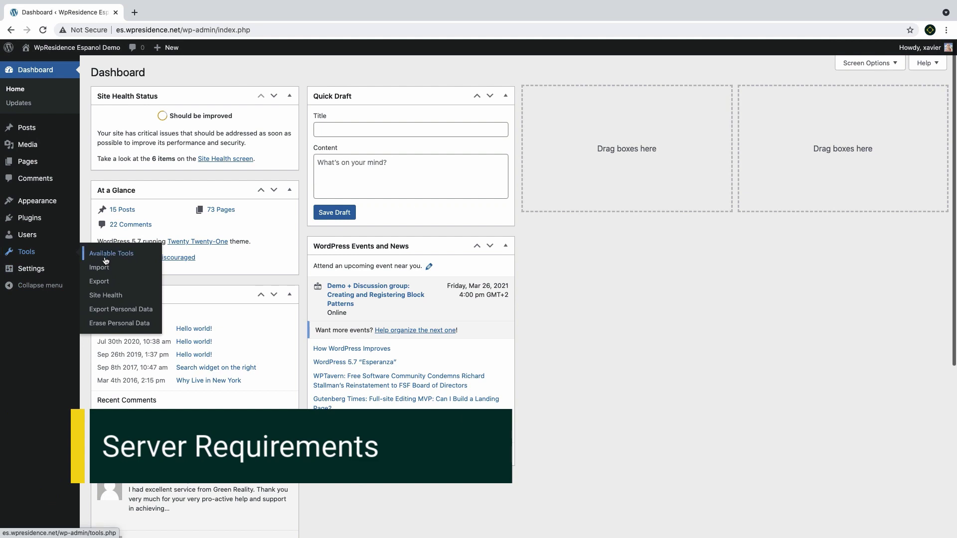
pyautogui.click(96, 296)
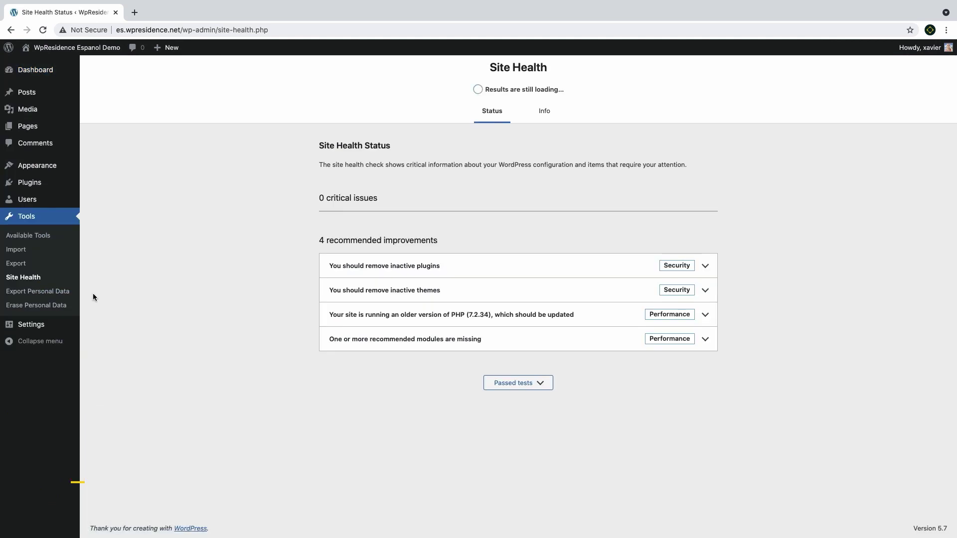
pyautogui.click(545, 111)
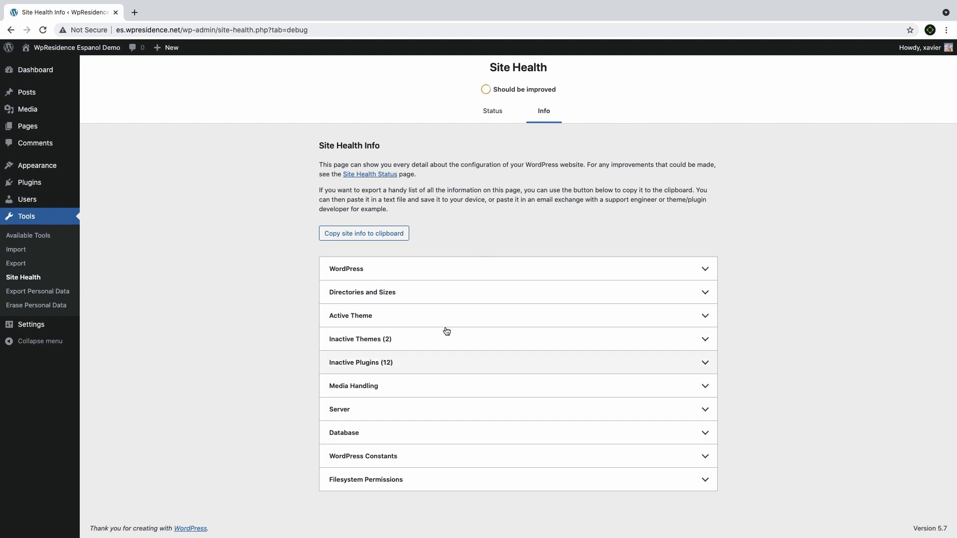
pyautogui.click(376, 414)
pyautogui.scroll(-2, 378, 412)
pyautogui.scroll(-2, 379, 408)
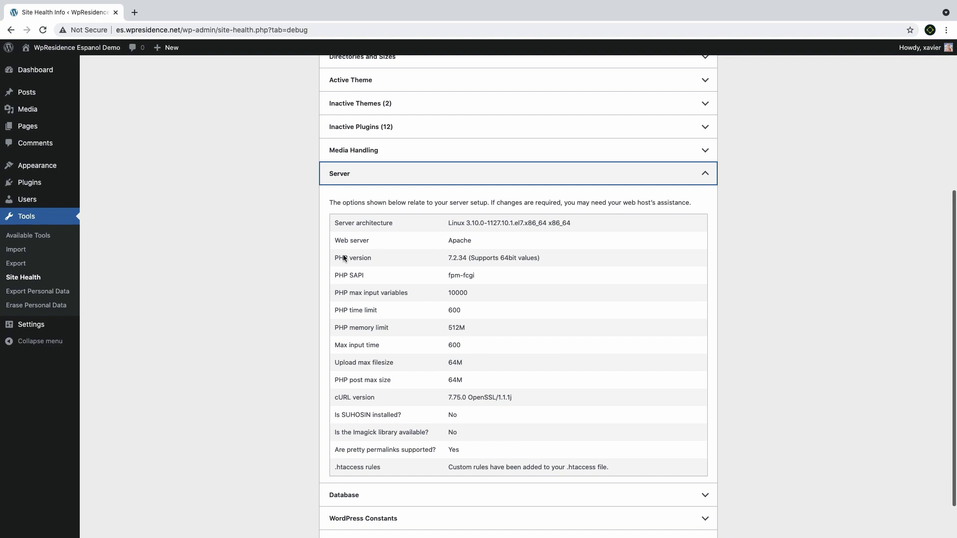
# Check the PHP 7.2.34 version and 64M upload limit, then go to the Themes page
pyautogui.moveTo(333, 260); pyautogui.dragTo(467, 259)
pyautogui.click(420, 290)
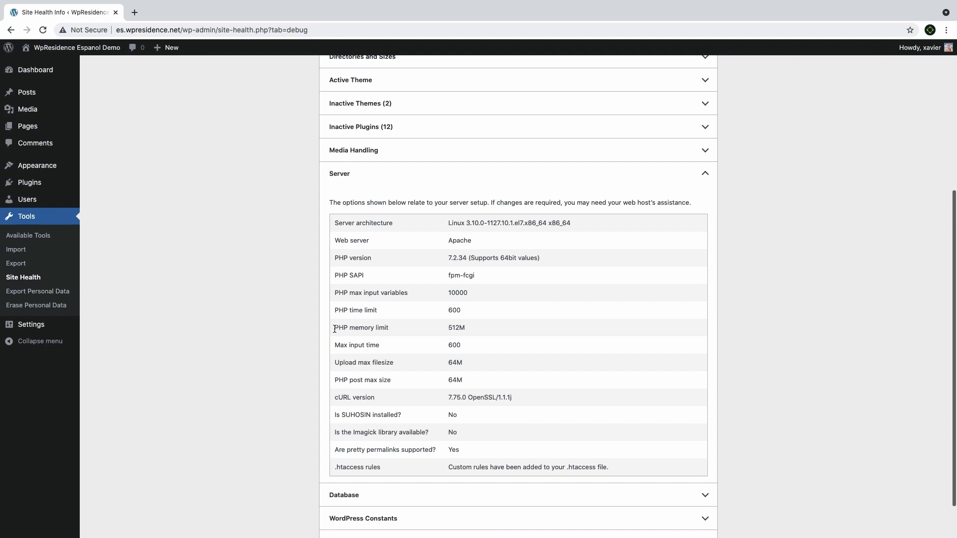
pyautogui.scroll(-2, 335, 329)
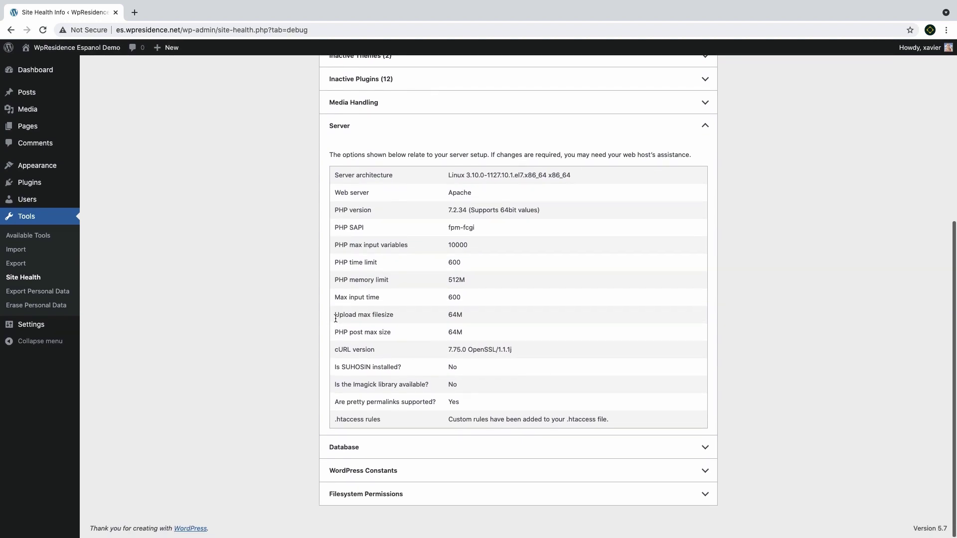
pyautogui.moveTo(335, 314); pyautogui.dragTo(379, 316)
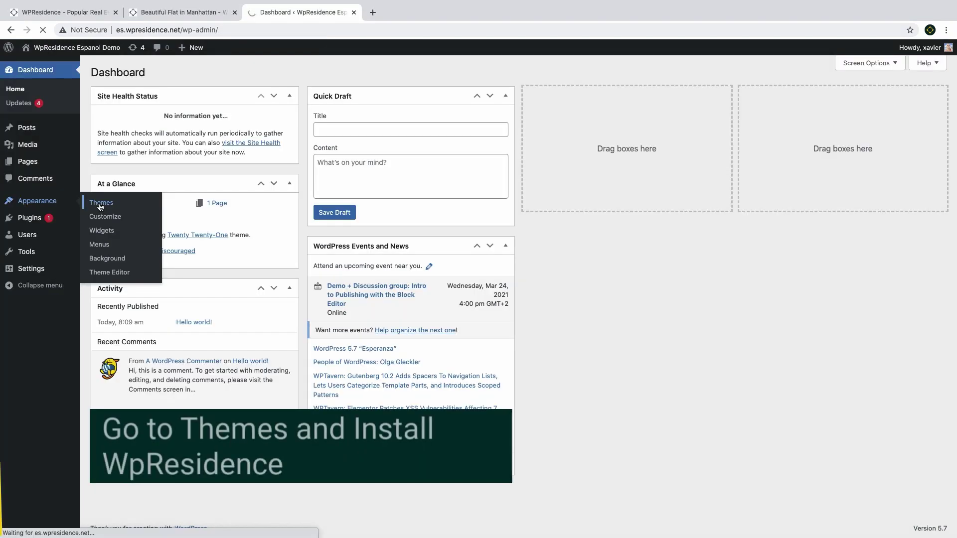
pyautogui.click(100, 202)
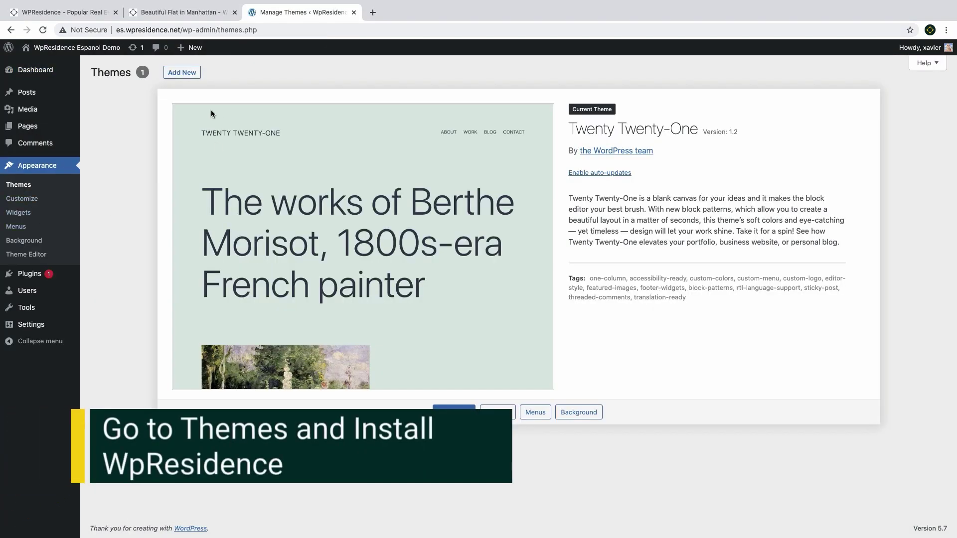
# Upload the downloaded WpResidence themeforest zip, install it and activate the theme
pyautogui.click(192, 75)
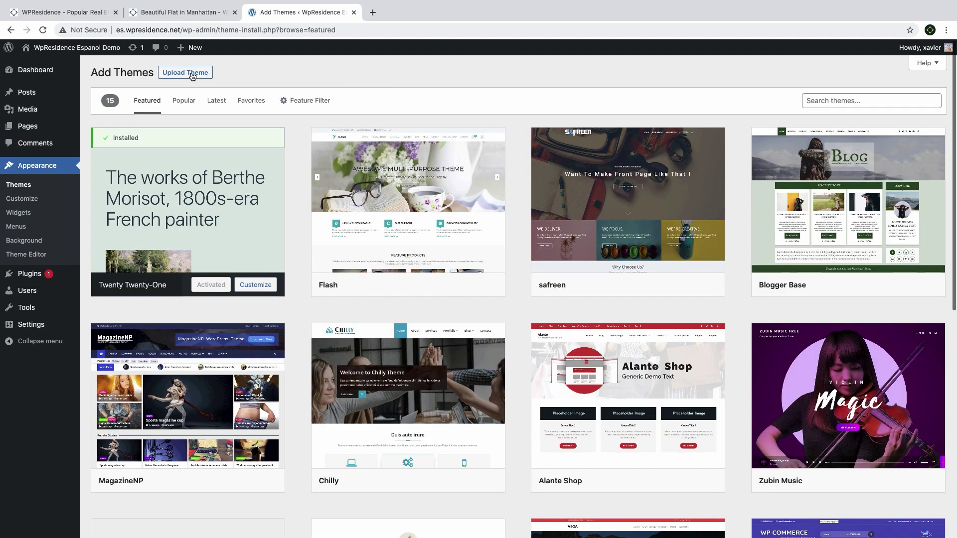
pyautogui.click(192, 73)
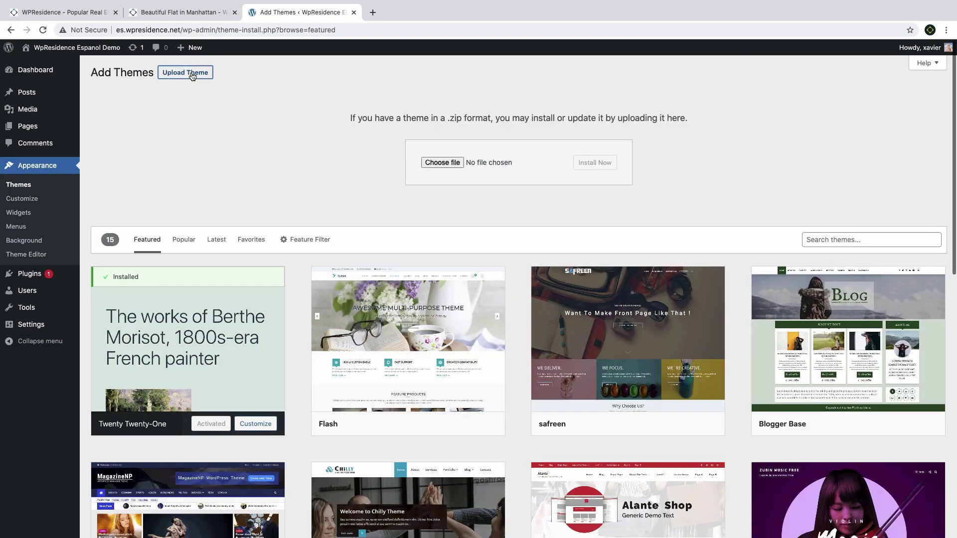
pyautogui.click(449, 161)
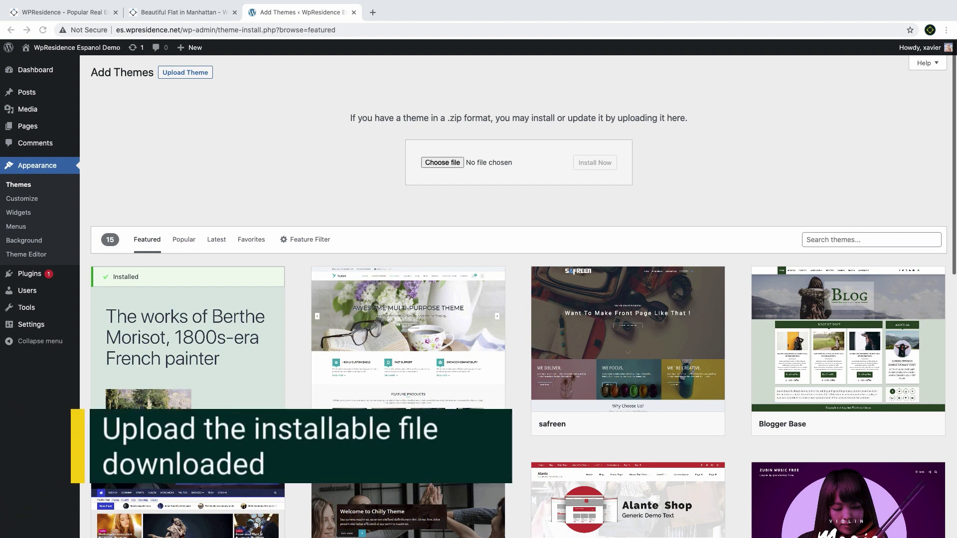
pyautogui.click(442, 163)
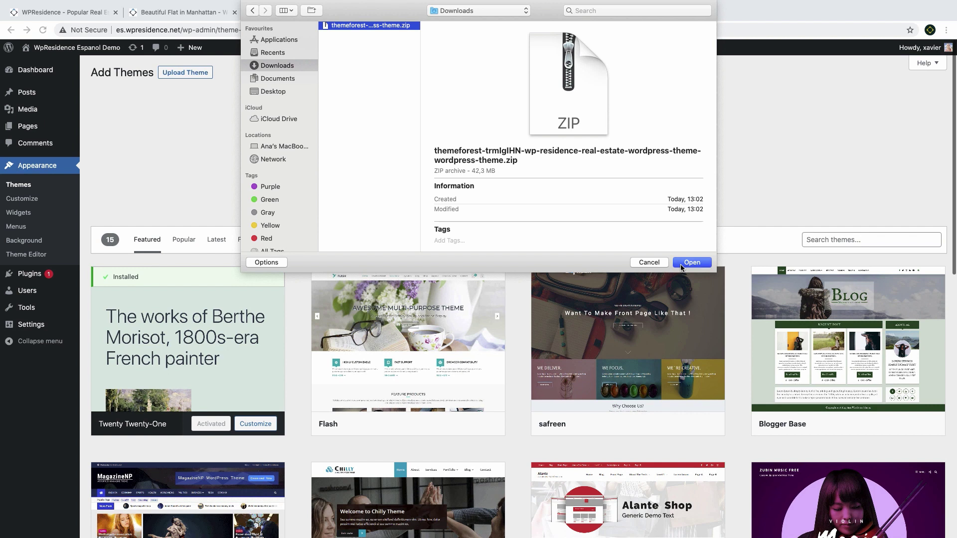
pyautogui.click(681, 268)
pyautogui.click(583, 168)
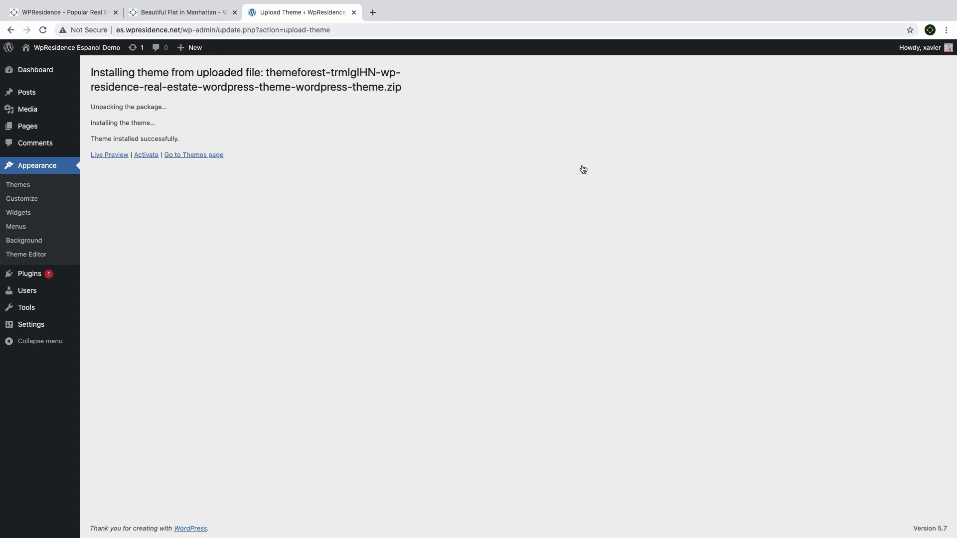
pyautogui.click(146, 155)
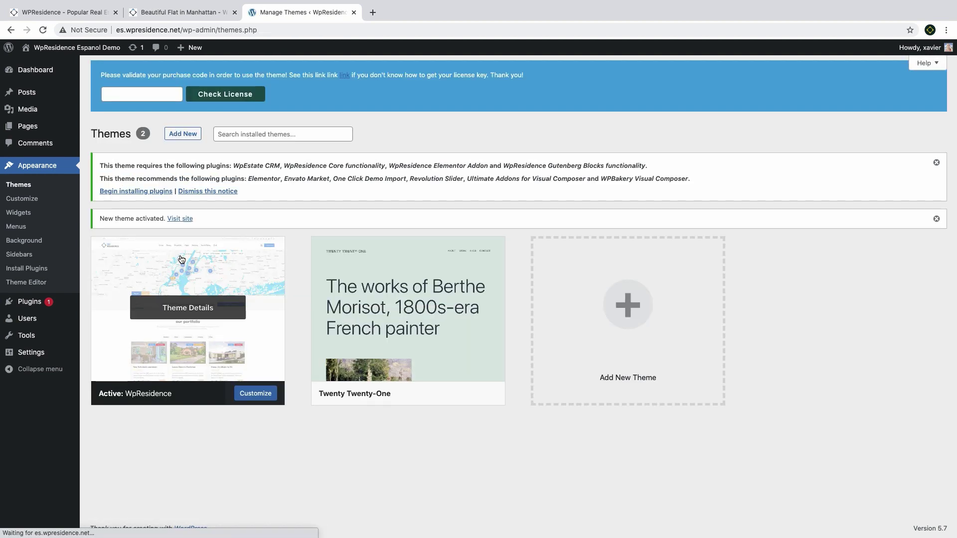
# Bulk-install all ten required and recommended theme plugins
pyautogui.click(142, 192)
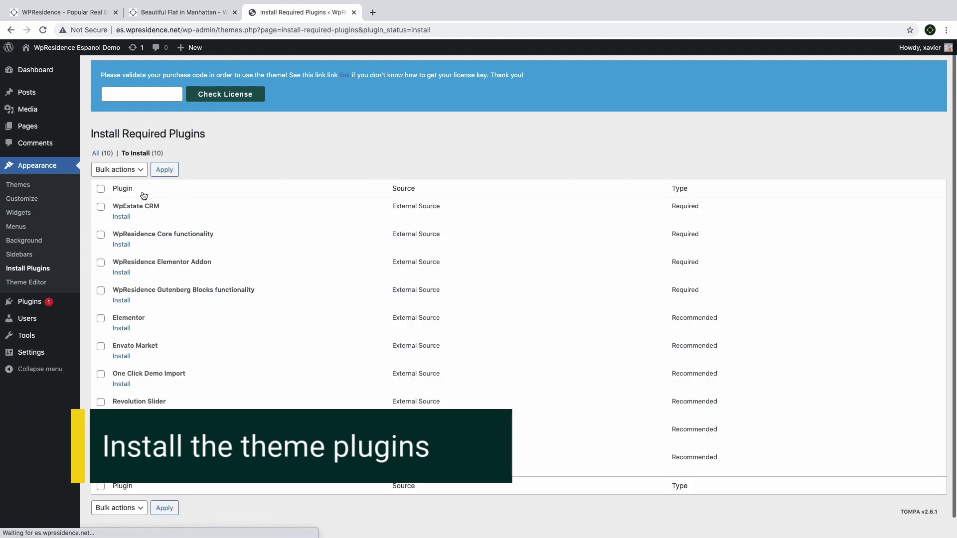
pyautogui.click(100, 187)
pyautogui.click(117, 169)
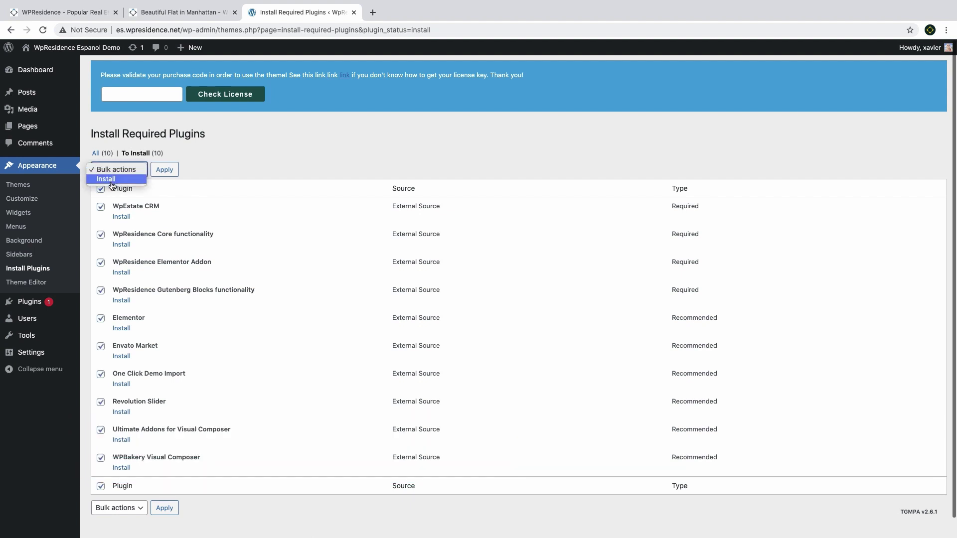
pyautogui.click(112, 181)
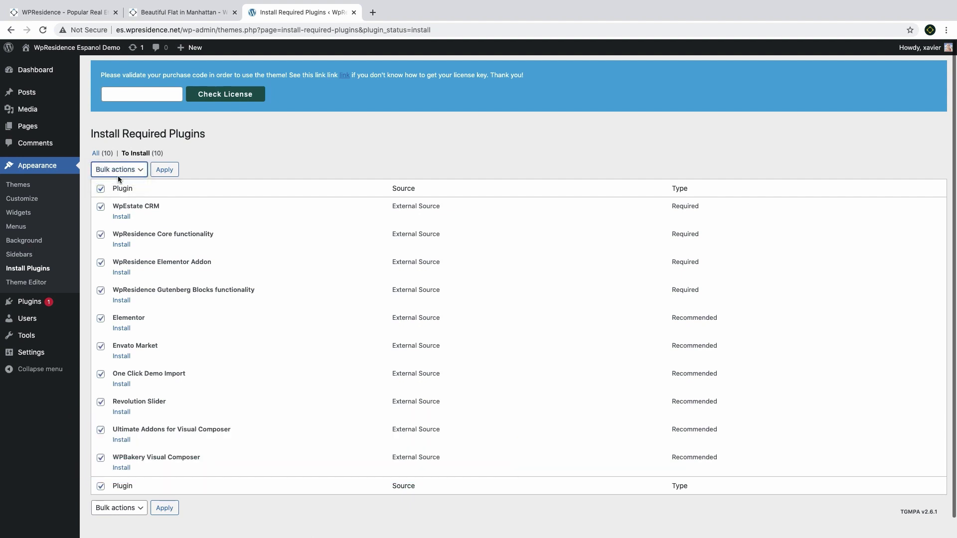
pyautogui.click(162, 170)
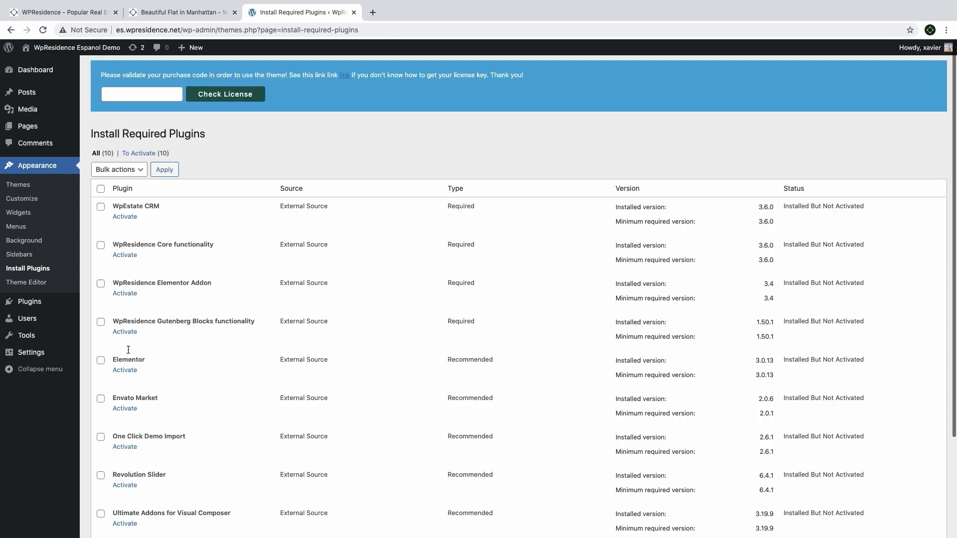
# Select all the installed plugins and bulk-activate them
pyautogui.click(100, 189)
pyautogui.scroll(-3, 123, 243)
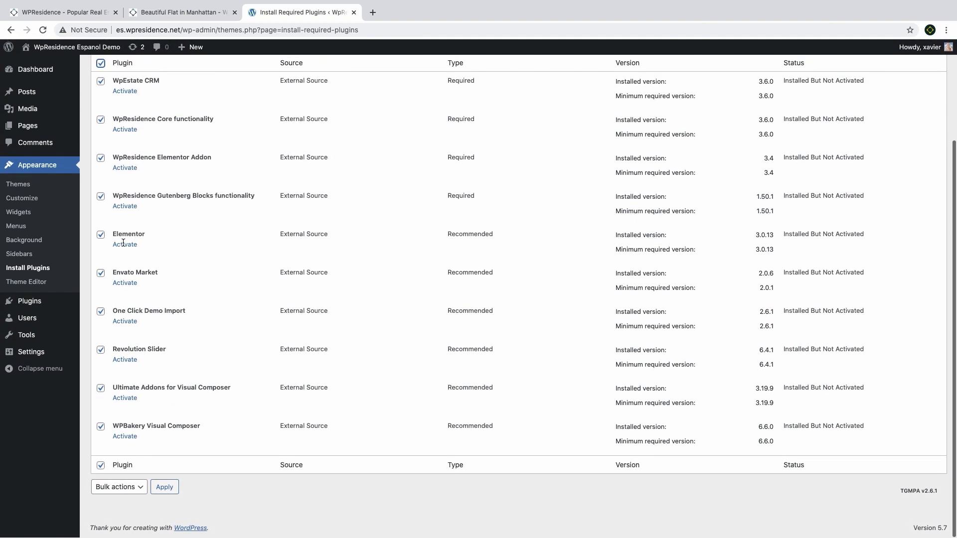
pyautogui.click(124, 247)
pyautogui.scroll(-1, 125, 239)
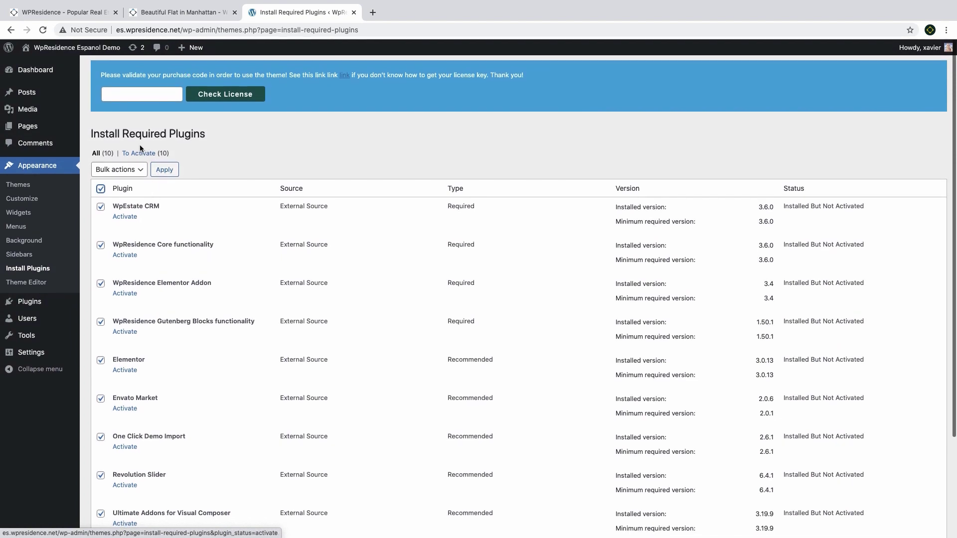
pyautogui.click(127, 170)
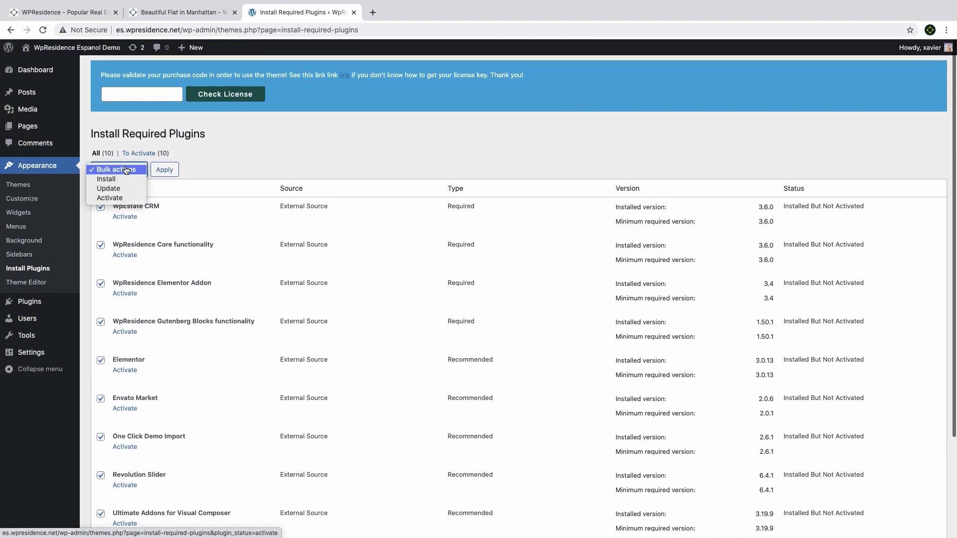
pyautogui.click(121, 198)
pyautogui.click(165, 172)
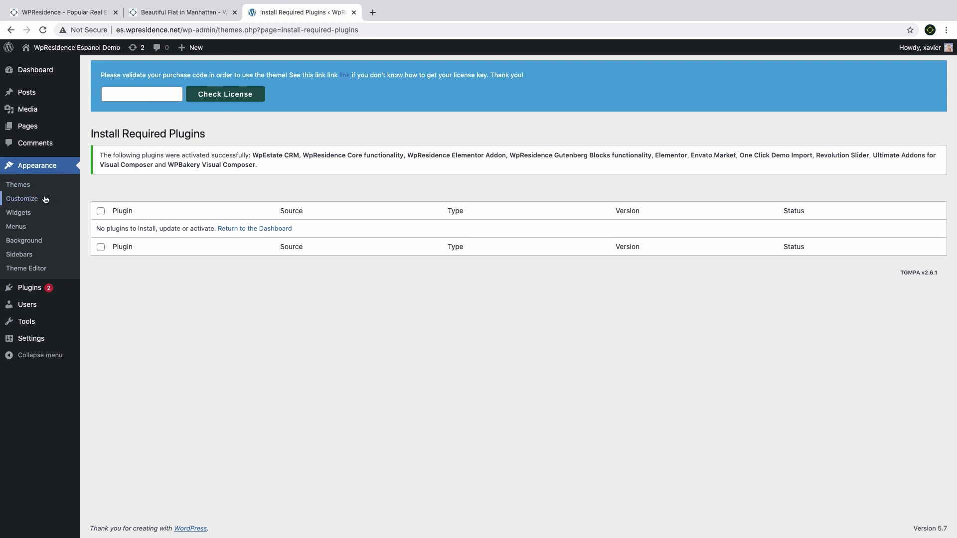
# Open the theme options and highlight the memory-limit and Google Maps API key warnings
pyautogui.click(23, 187)
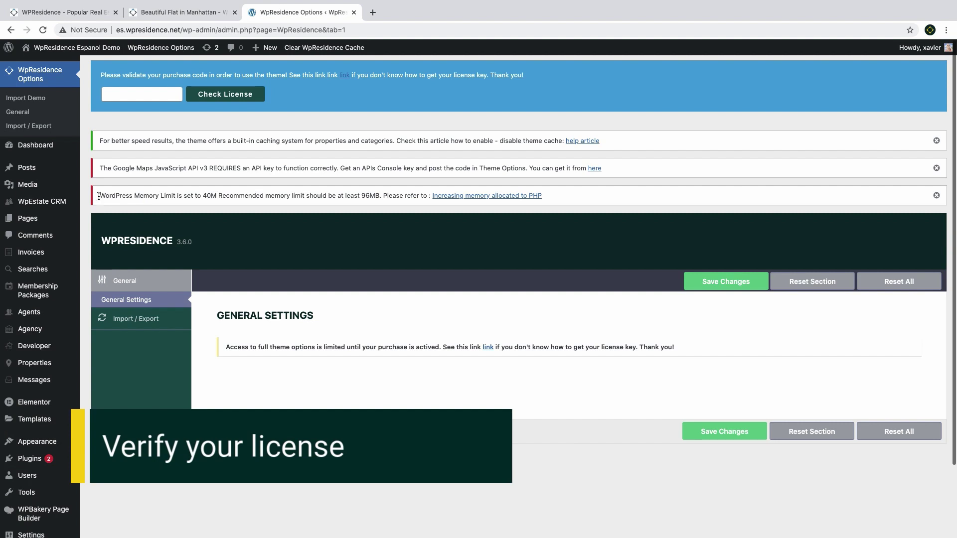
pyautogui.moveTo(100, 196); pyautogui.dragTo(364, 198)
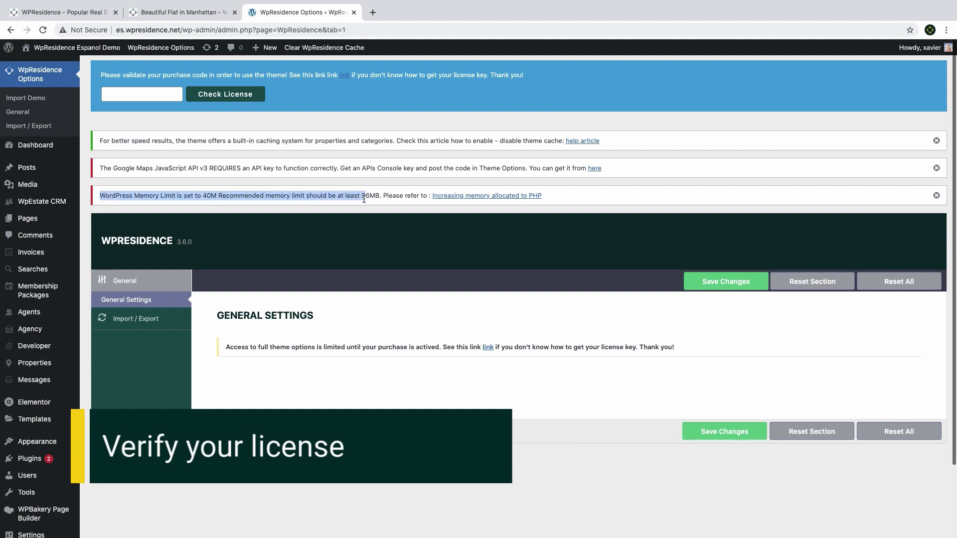
pyautogui.click(189, 182)
pyautogui.moveTo(100, 170); pyautogui.dragTo(384, 170)
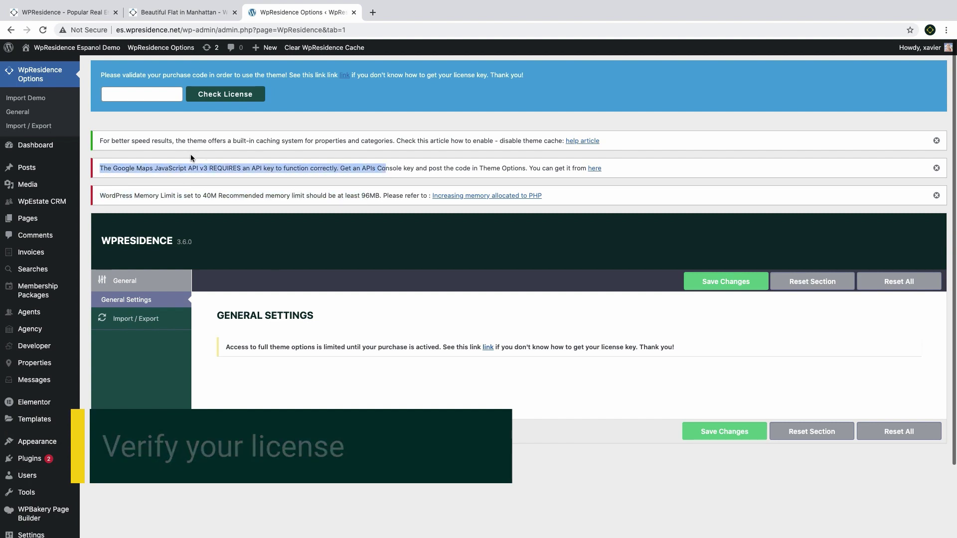
# Paste the purchase code into the licence field and verify it to activate WpResidence
pyautogui.click(138, 95)
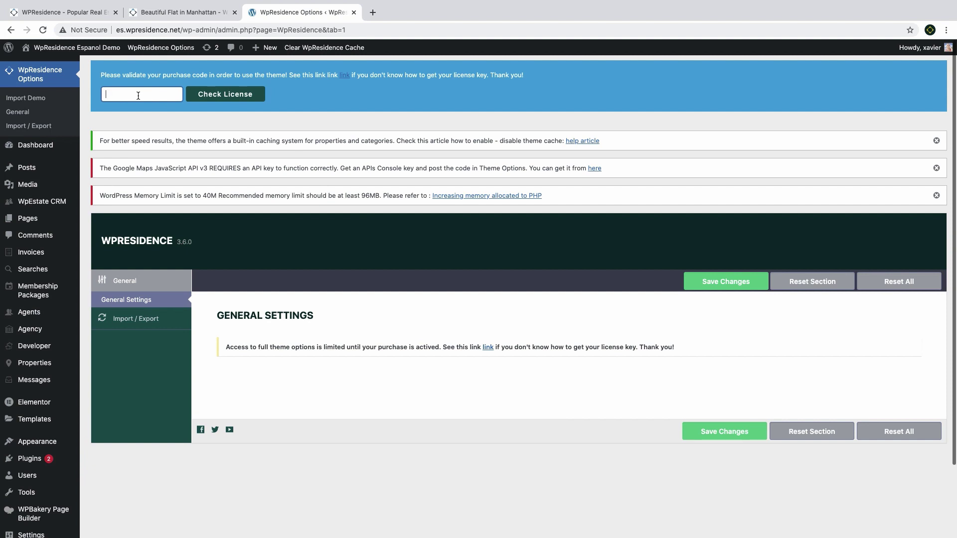
pyautogui.press('super+Tab')
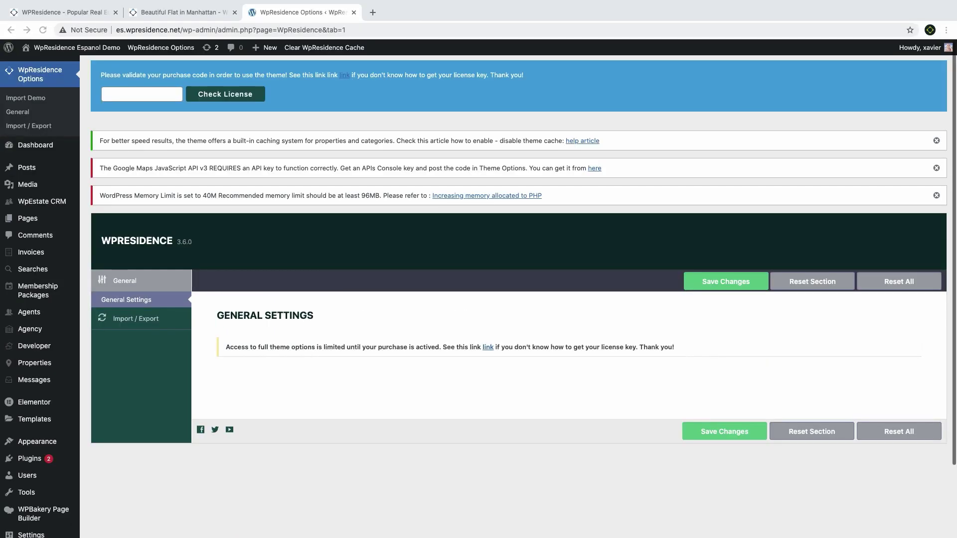
pyautogui.click(126, 93)
pyautogui.press('super+v')
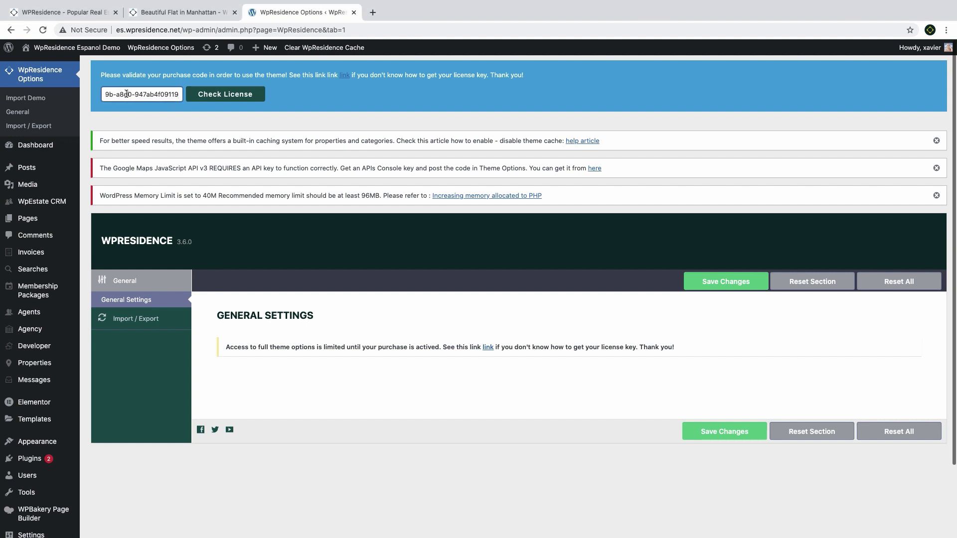
pyautogui.click(213, 100)
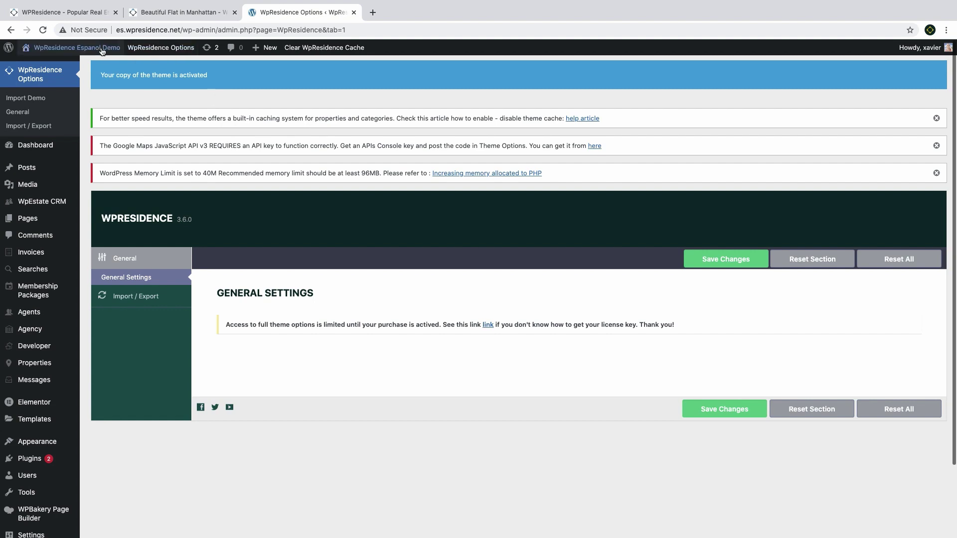
pyautogui.click(43, 30)
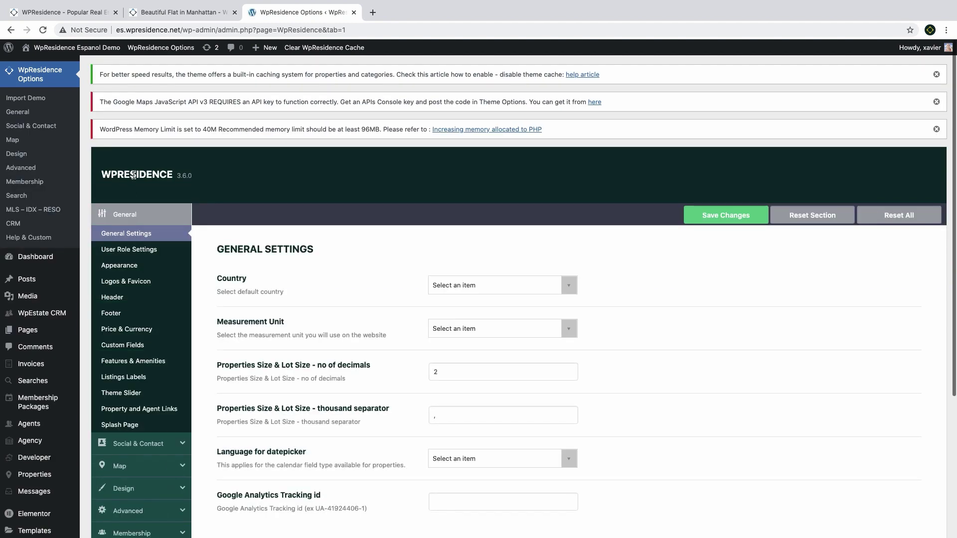
pyautogui.scroll(-3, 133, 174)
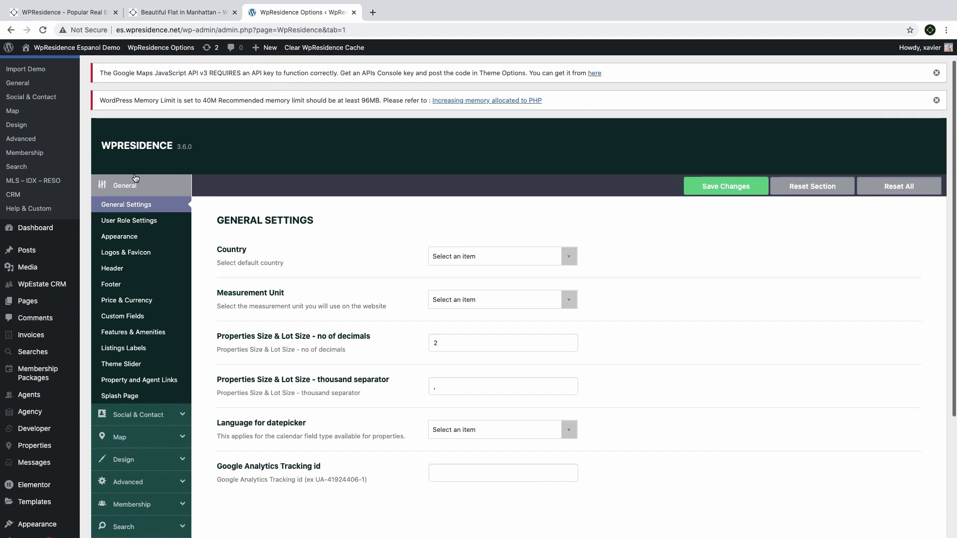
pyautogui.scroll(3, 93, 98)
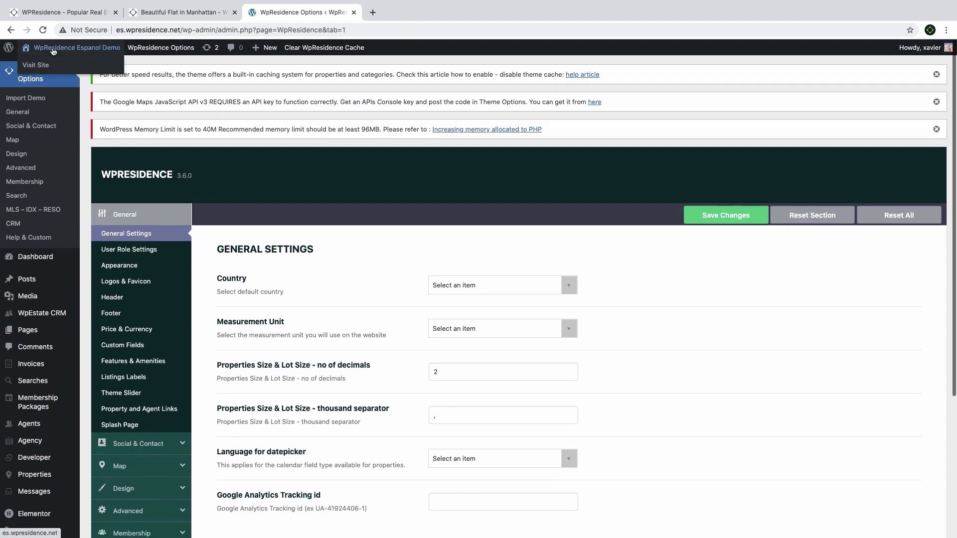
pyautogui.click(52, 50)
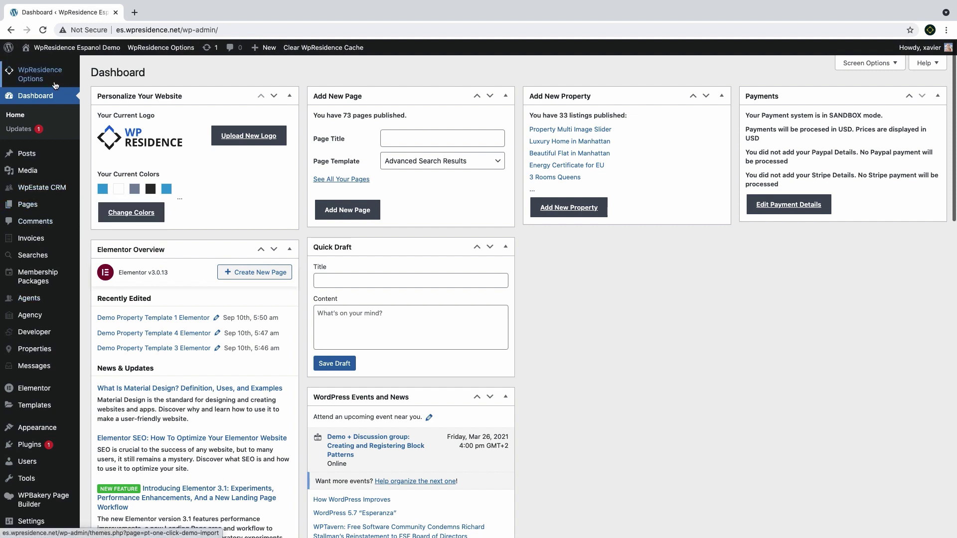
# Look over the WpResidence admin sidebar menus one section at a time
pyautogui.moveTo(56, 82)
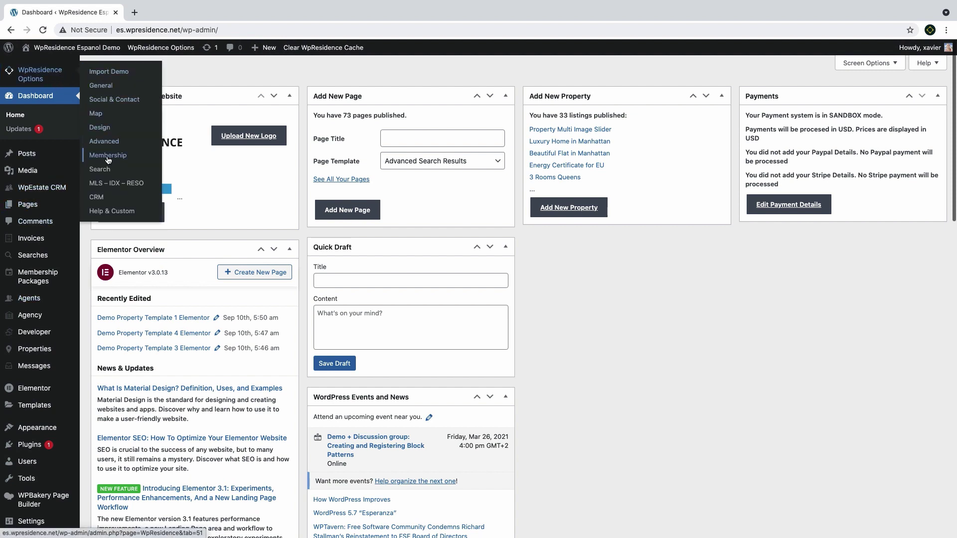
pyautogui.moveTo(54, 193)
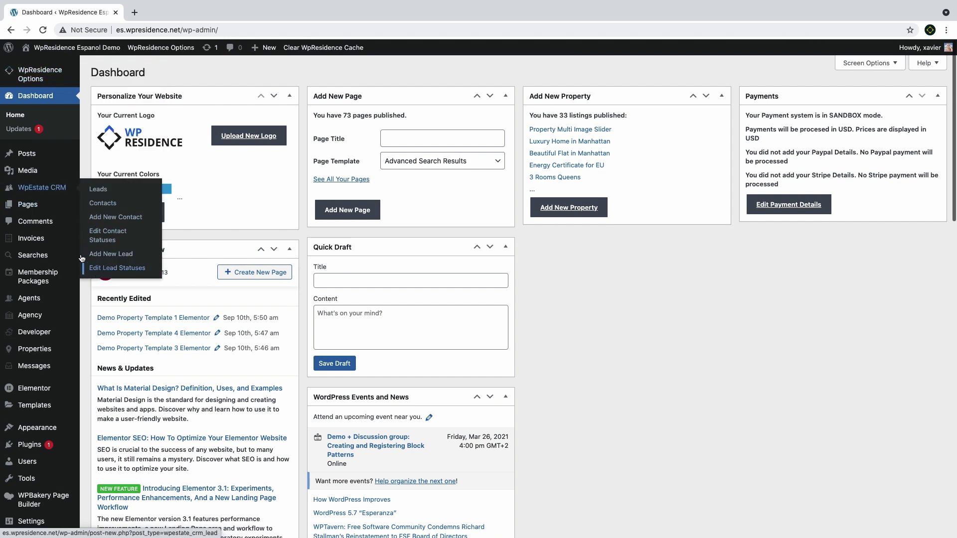
pyautogui.moveTo(36, 244)
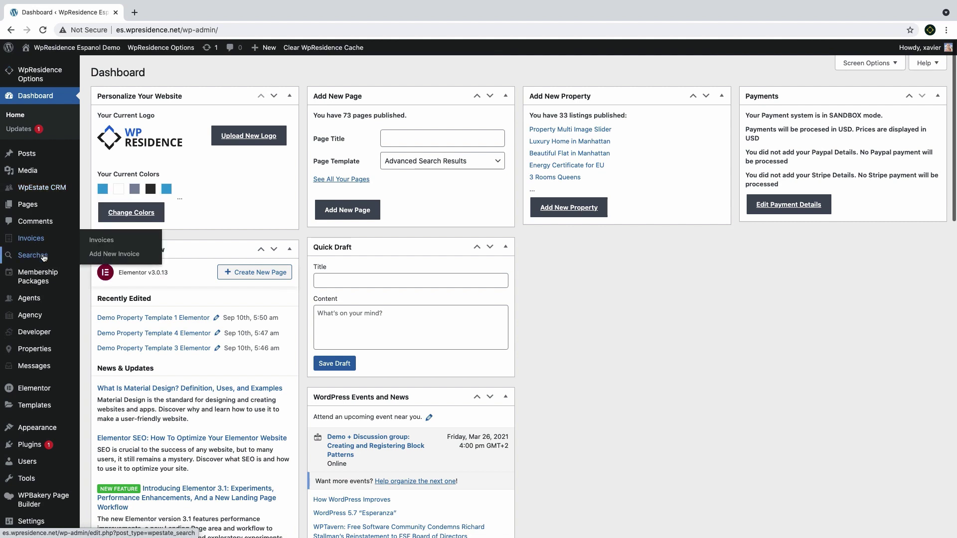
pyautogui.moveTo(44, 261)
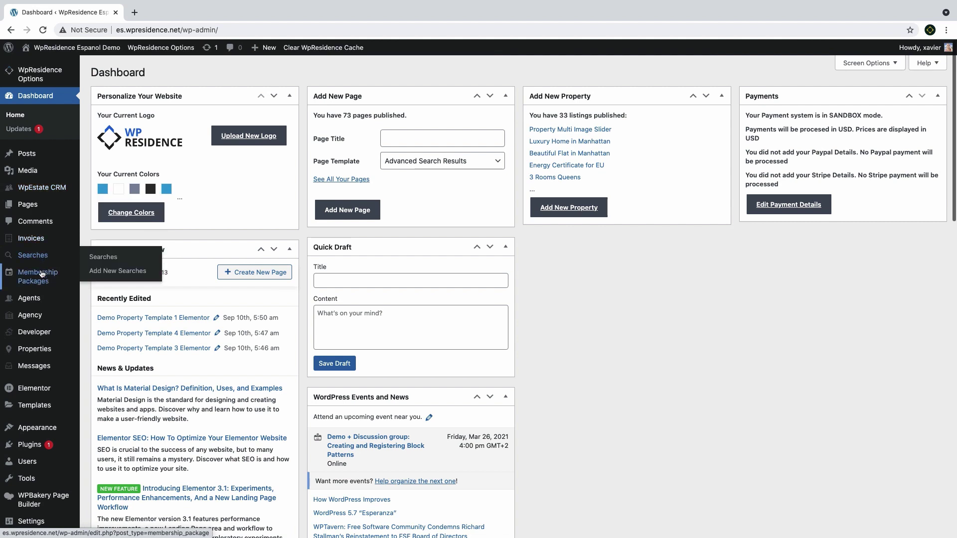
pyautogui.moveTo(45, 304)
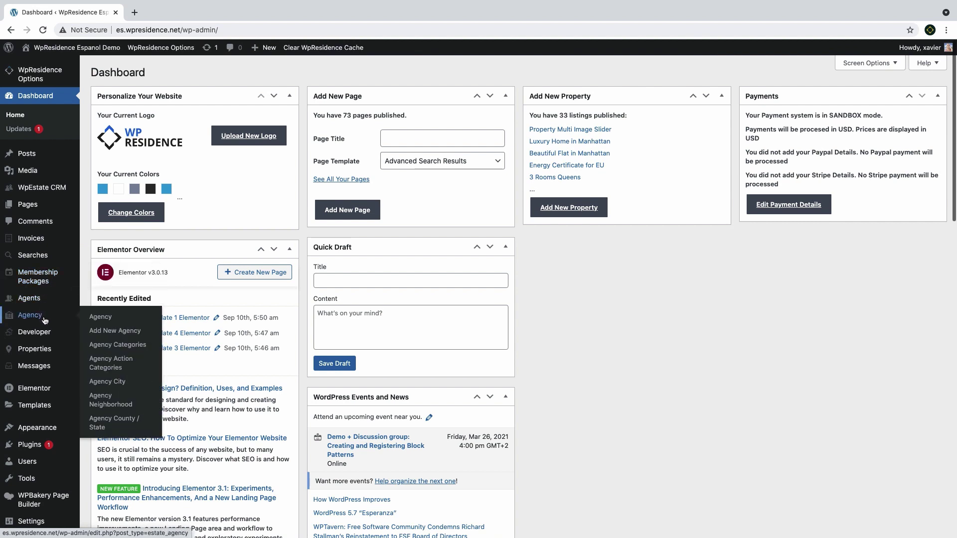
pyautogui.moveTo(43, 337)
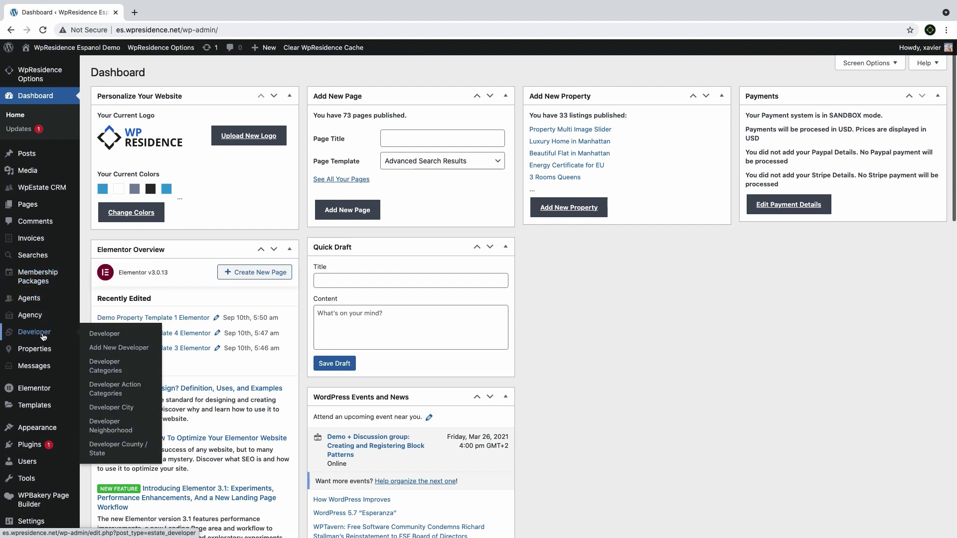
pyautogui.moveTo(44, 356)
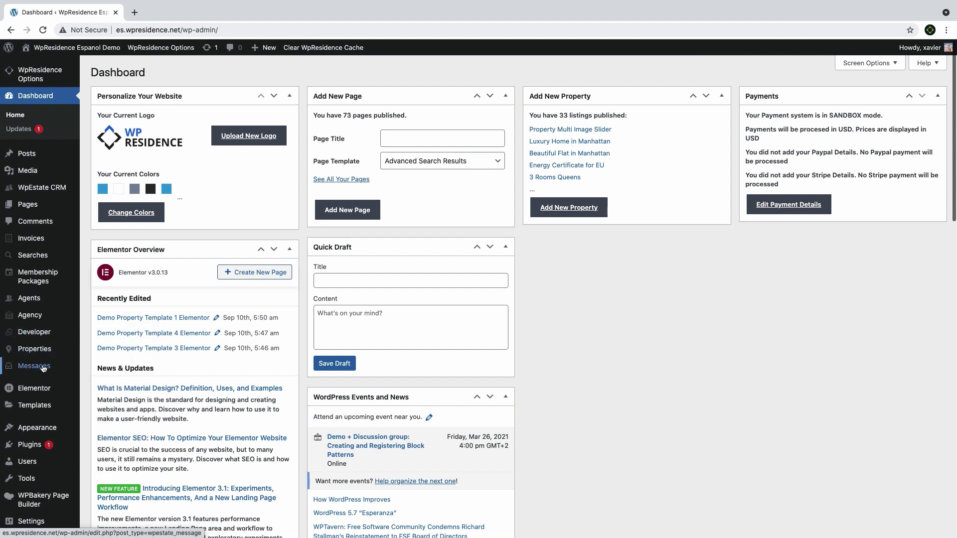
pyautogui.scroll(-3, 43, 363)
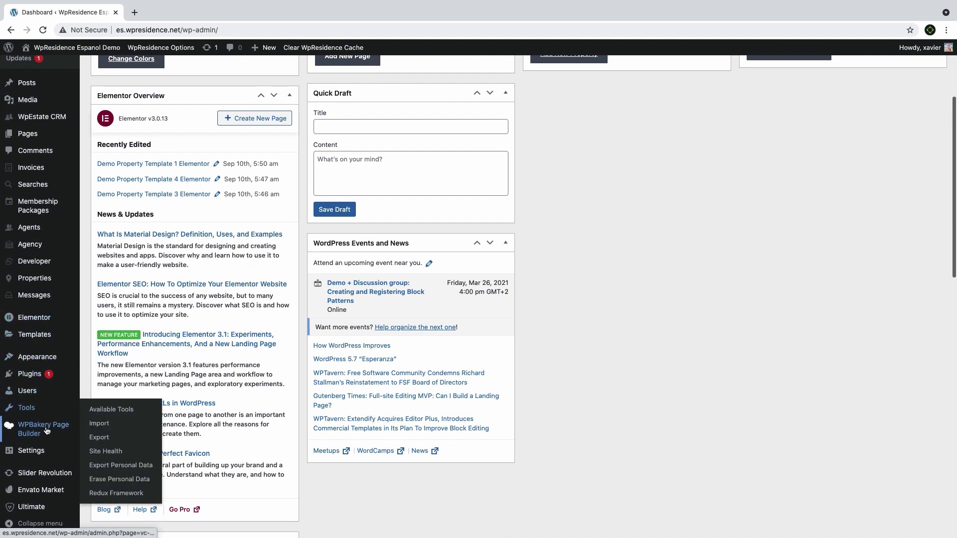
pyautogui.moveTo(46, 431)
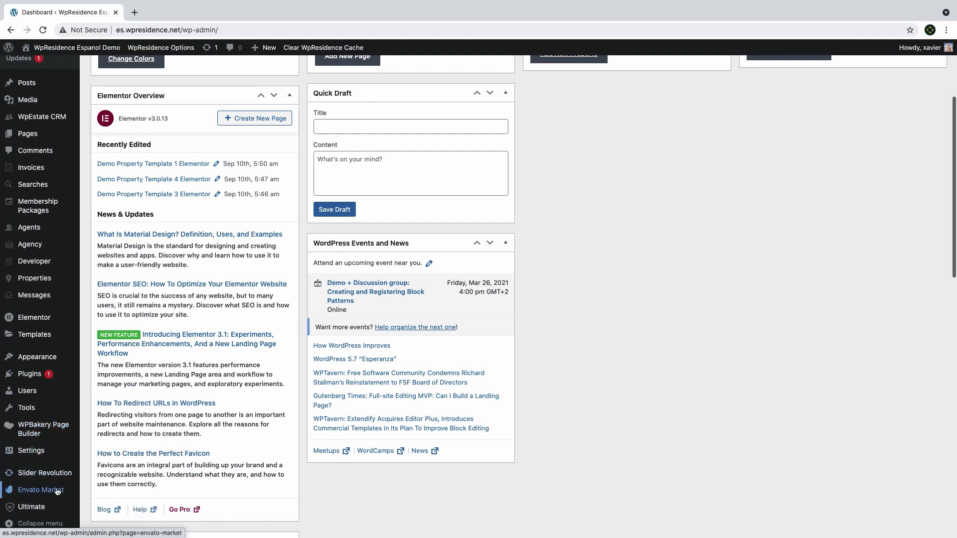
pyautogui.moveTo(38, 513)
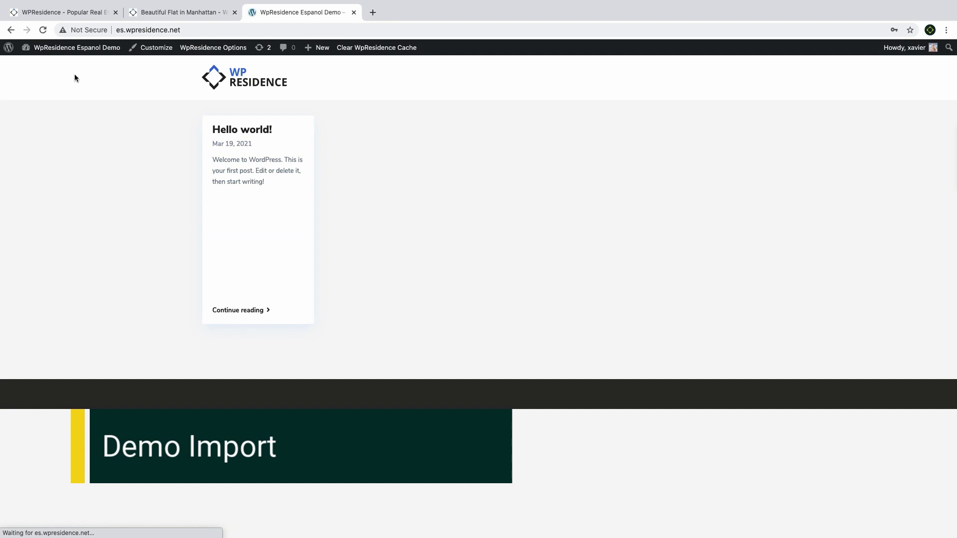
# Return to the Dashboard and scroll through demos such as Las Vegas, Kyiv, Spanish and Italian
pyautogui.click(76, 48)
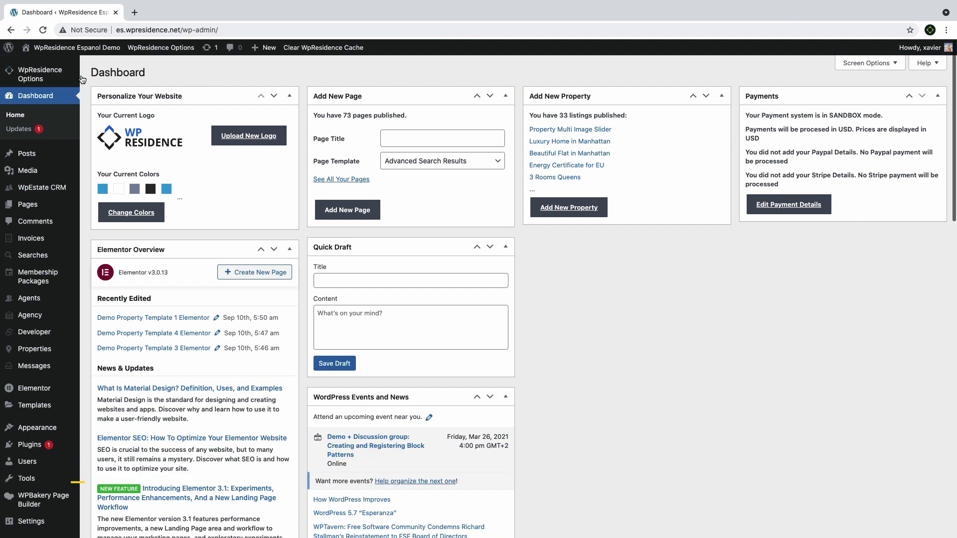
pyautogui.moveTo(50, 75)
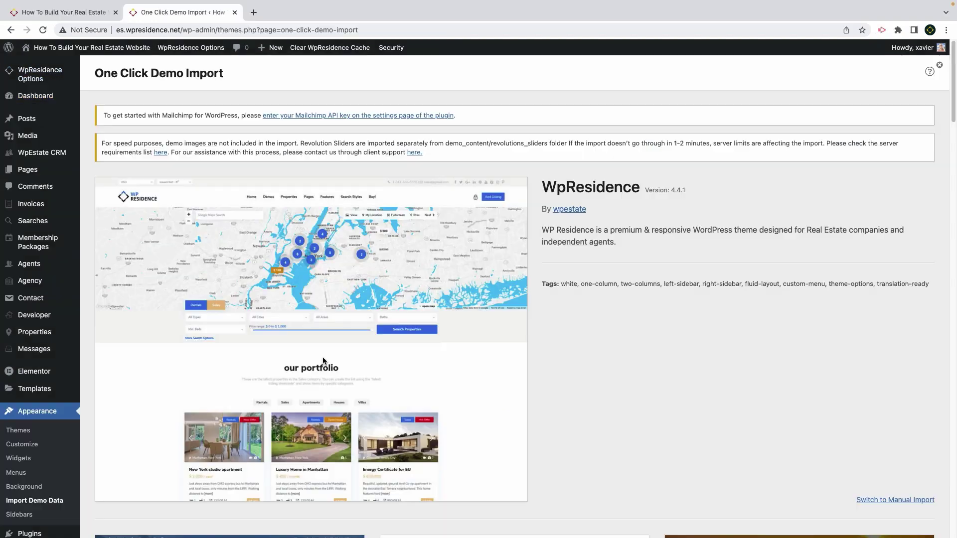
pyautogui.scroll(-7, 323, 360)
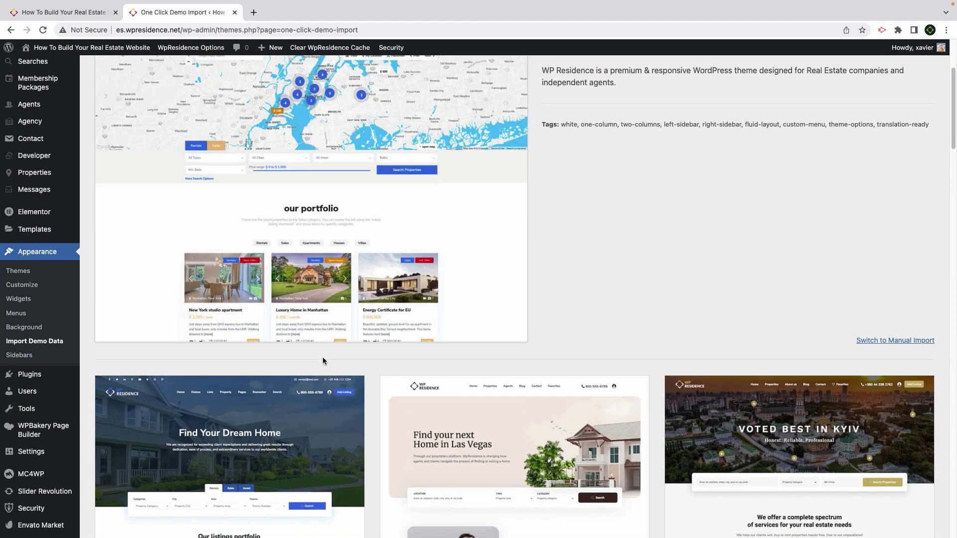
pyautogui.scroll(-10, 324, 360)
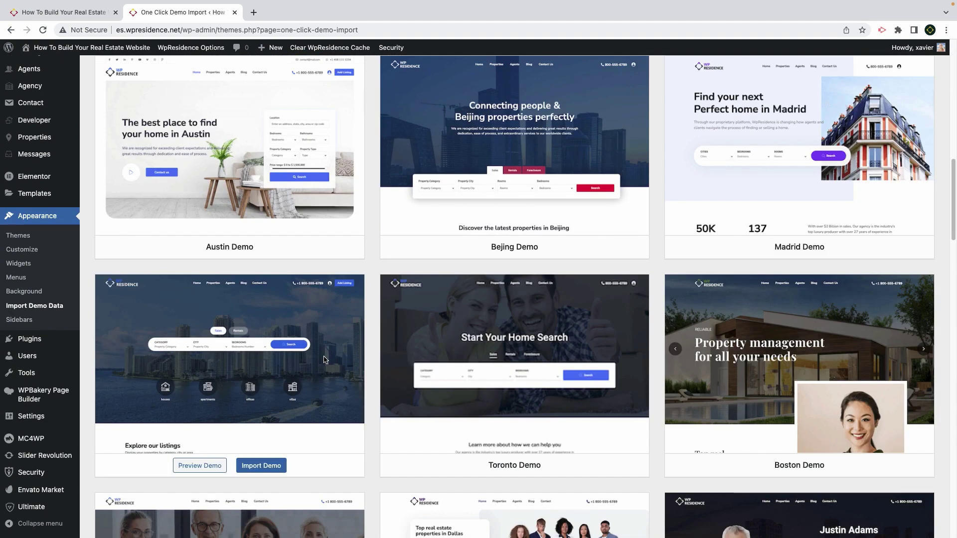
pyautogui.scroll(-10, 324, 360)
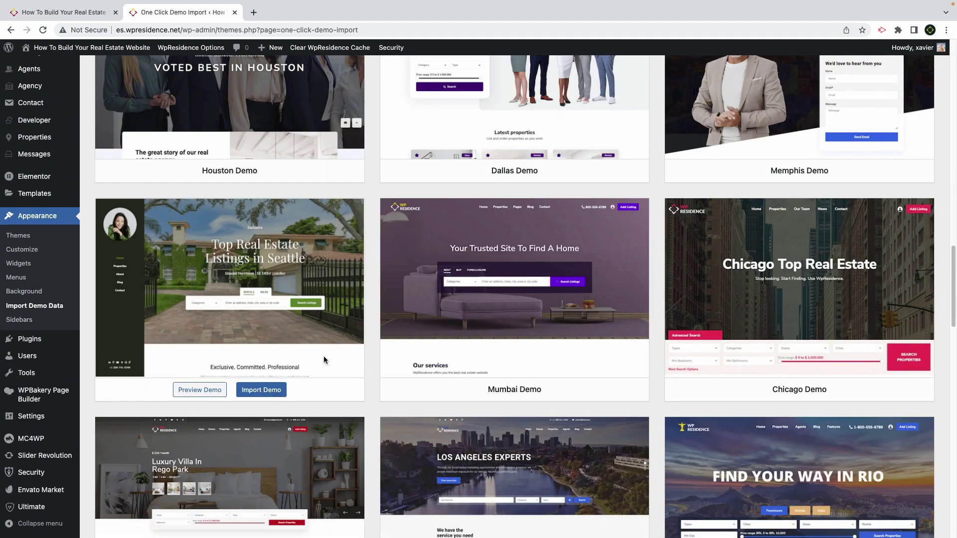
pyautogui.scroll(-9, 324, 359)
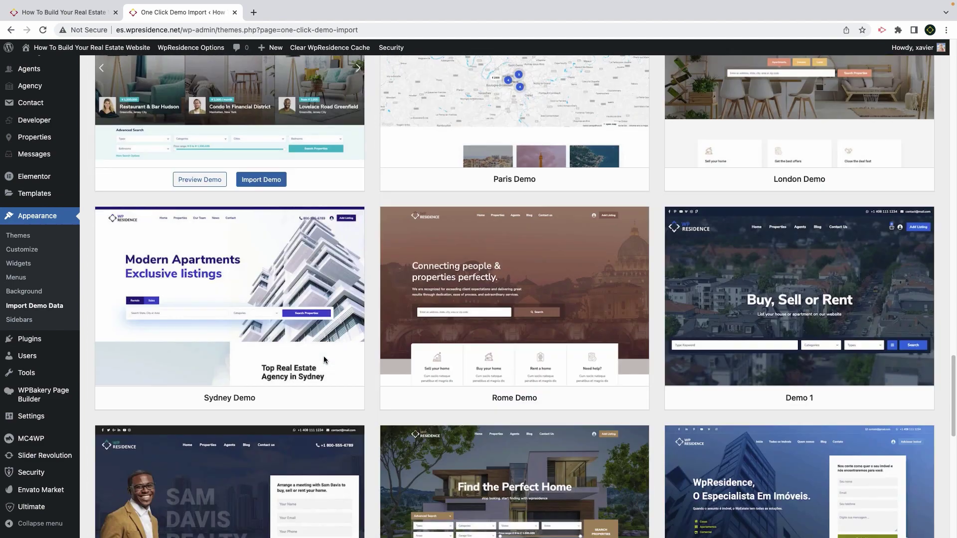
pyautogui.scroll(-6, 324, 360)
pyautogui.scroll(-6, 324, 360)
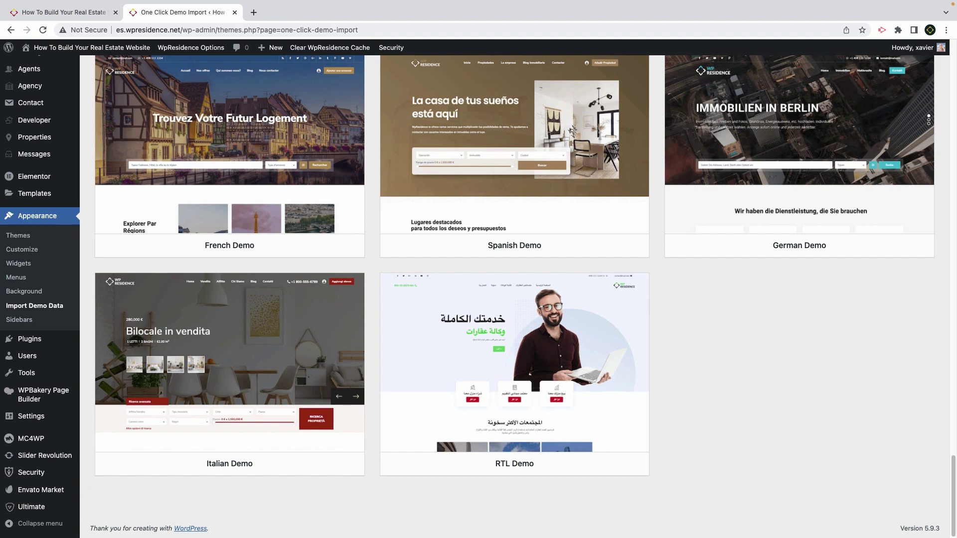
pyautogui.scroll(10, 261, 427)
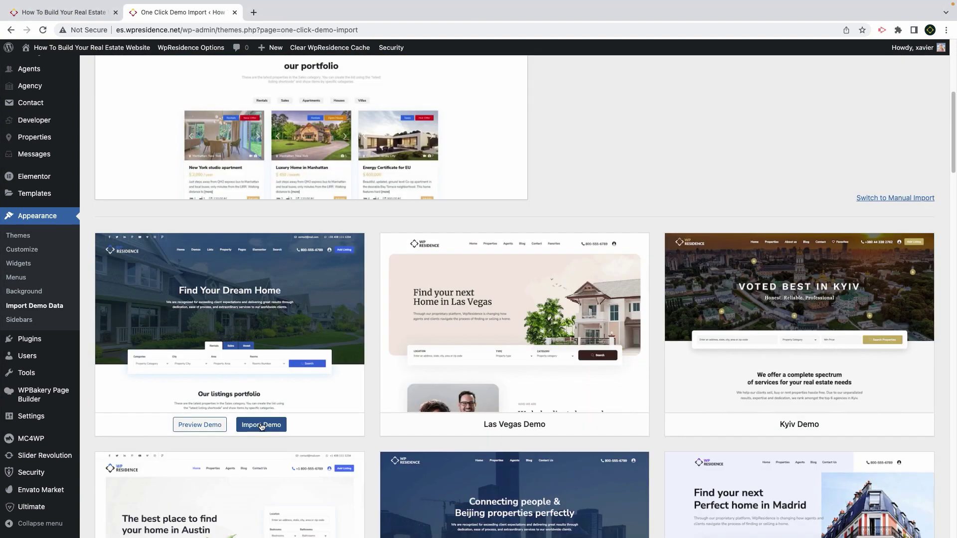
# Import the Main demo content and reload the page while the import runs
pyautogui.click(261, 426)
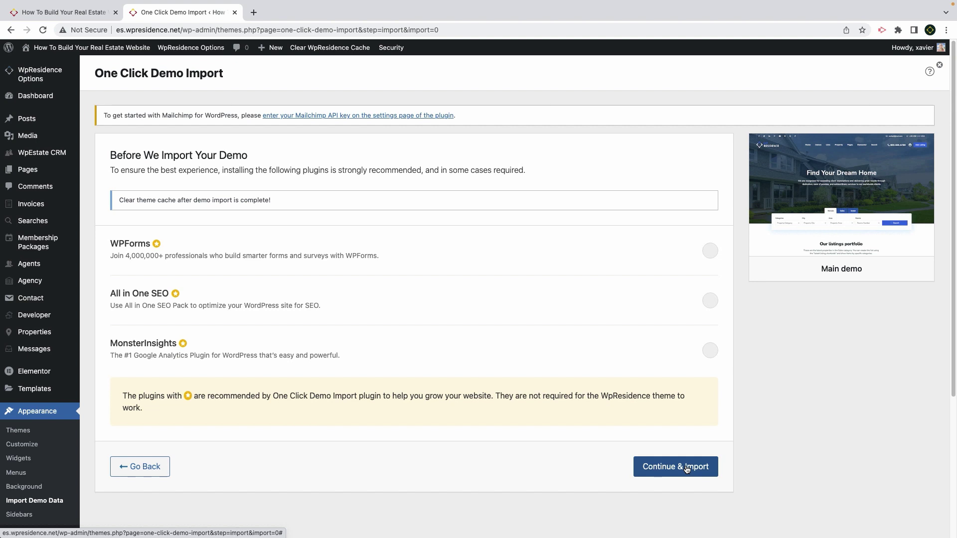
pyautogui.click(686, 467)
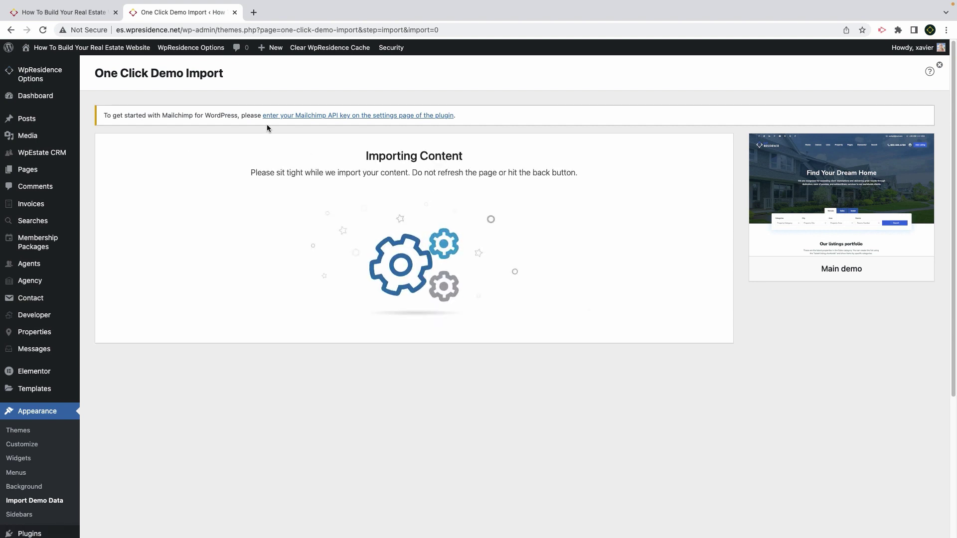
pyautogui.click(43, 29)
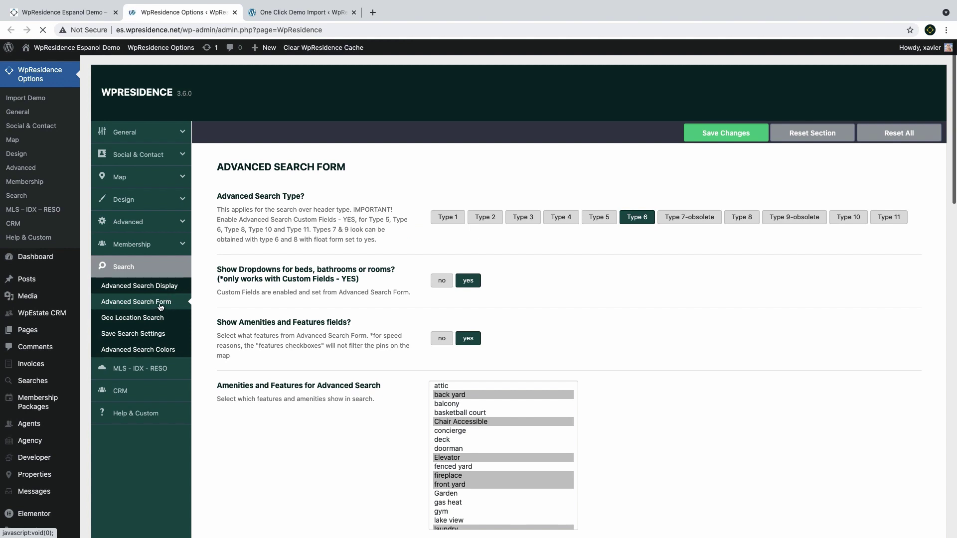
# Save Rentals and Sales as the advanced search tabs
pyautogui.scroll(-8, 435, 299)
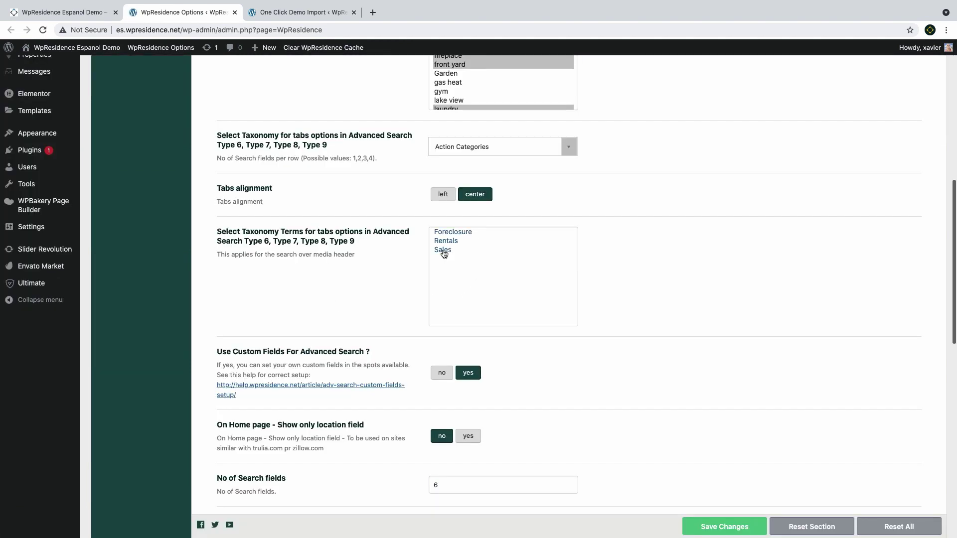
pyautogui.moveTo(444, 251); pyautogui.dragTo(446, 243)
pyautogui.click(728, 529)
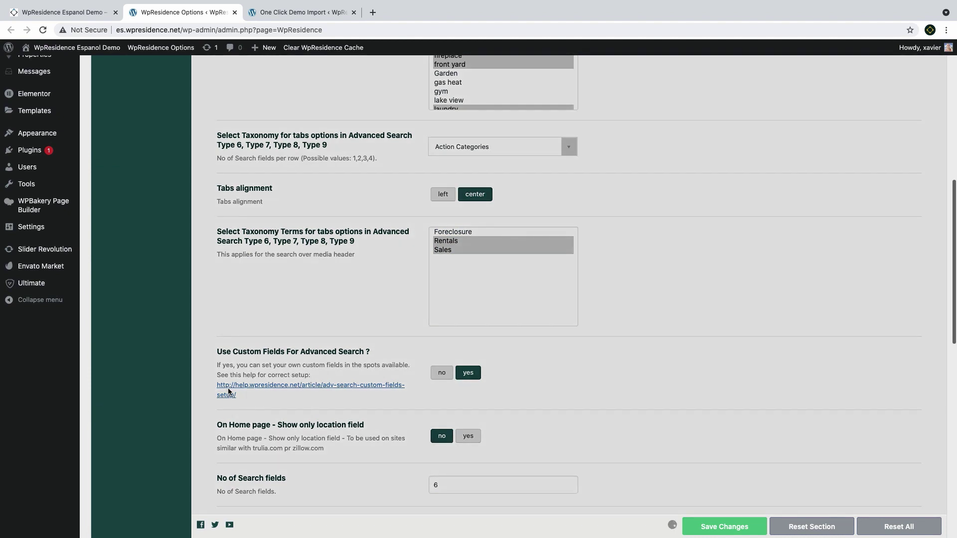
# Set price slider limits: Rentals minimum 100, Rentals maximum 9000, Sales maximum 1500000, and save
pyautogui.scroll(-5, 274, 223)
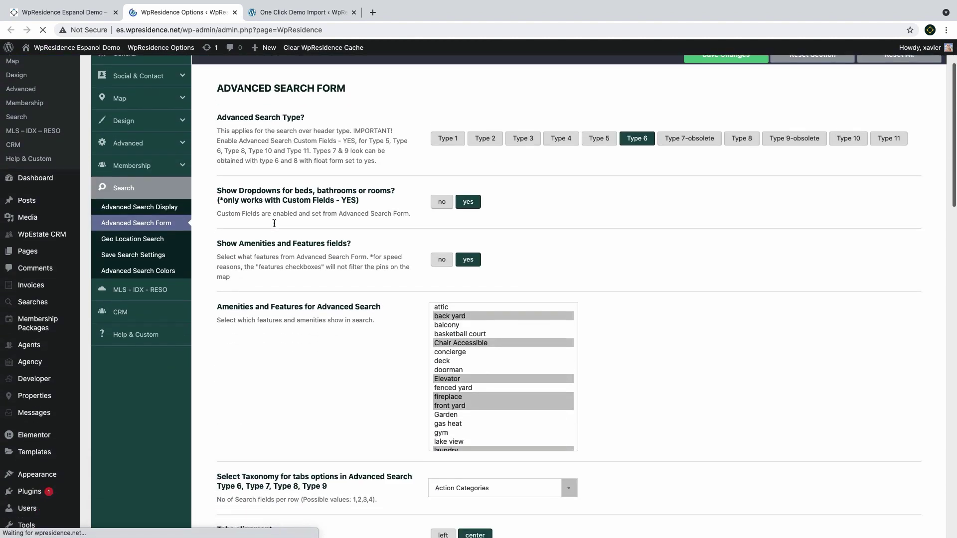
pyautogui.scroll(-7, 274, 223)
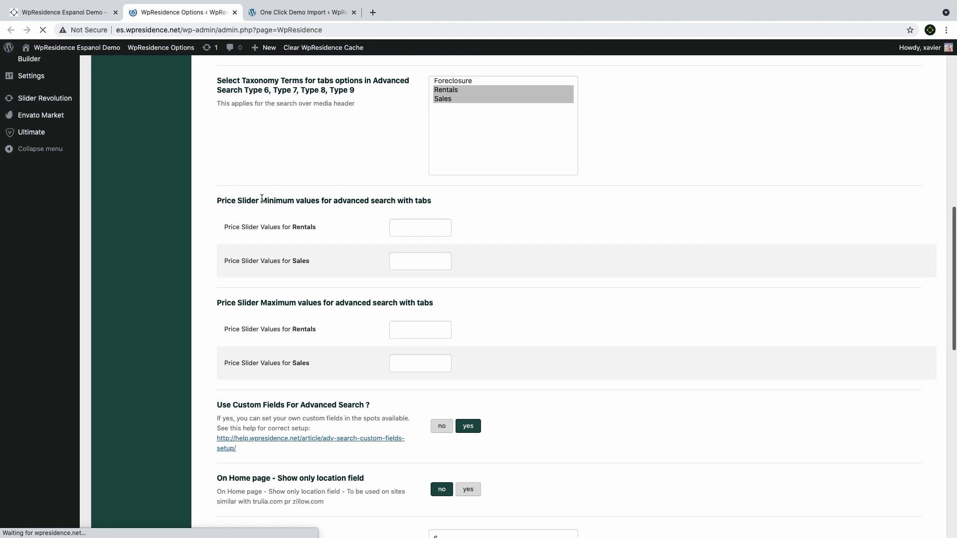
pyautogui.moveTo(219, 201); pyautogui.dragTo(319, 202)
pyautogui.click(413, 222)
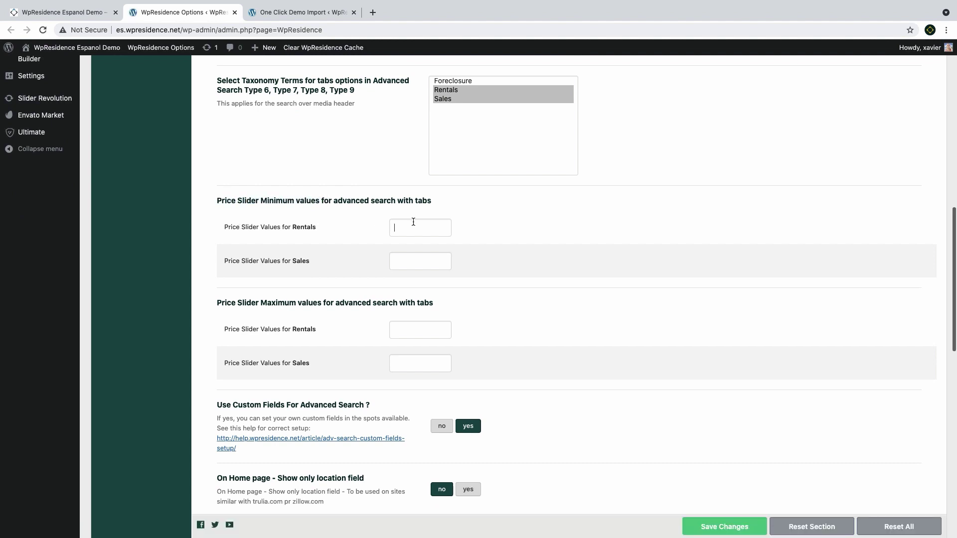
pyautogui.write('100')
pyautogui.moveTo(260, 303); pyautogui.dragTo(322, 303)
pyautogui.click(416, 331)
pyautogui.write('9000')
pyautogui.click(418, 368)
pyautogui.write('1500000')
pyautogui.click(714, 527)
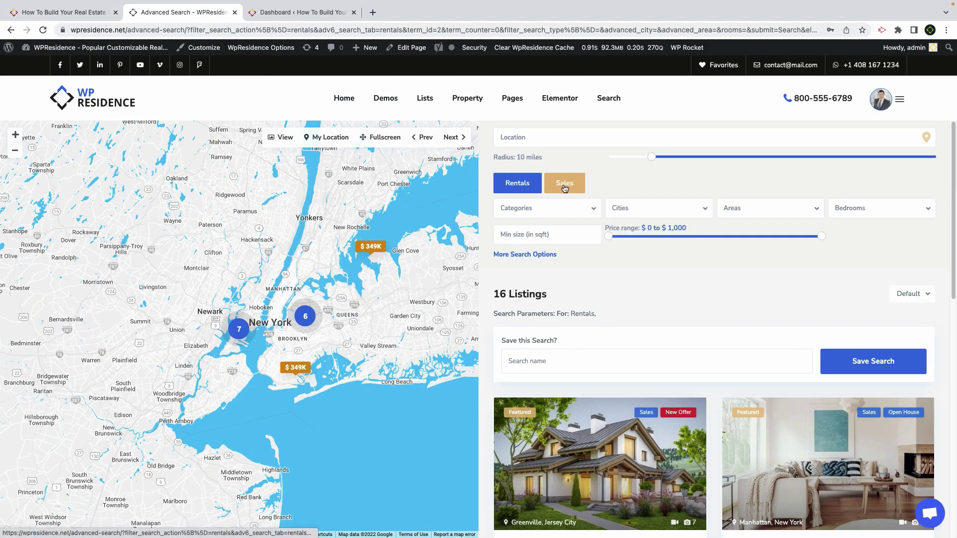
# On the live search, switch to the Sales tab and filter to Active properties
pyautogui.click(564, 188)
pyautogui.click(512, 189)
pyautogui.click(573, 190)
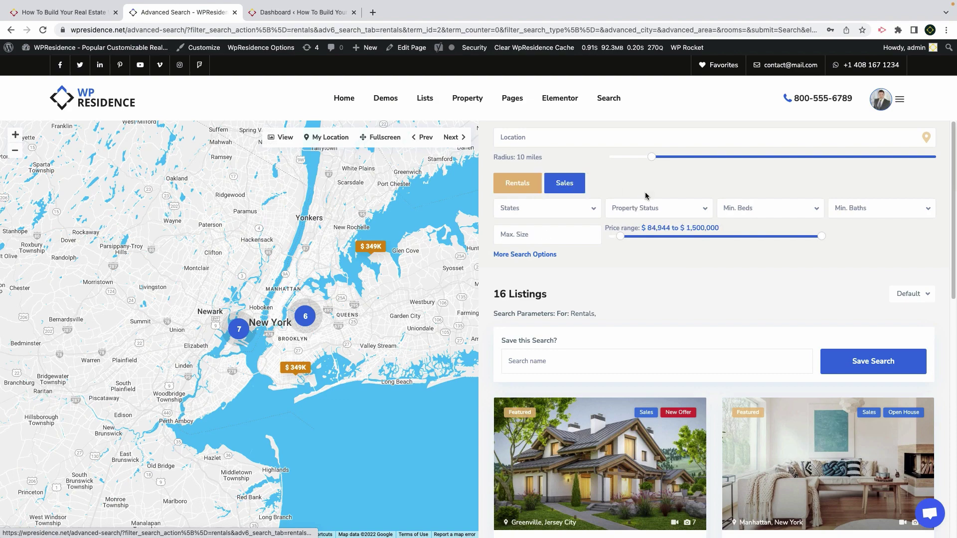
pyautogui.click(642, 211)
pyautogui.click(636, 247)
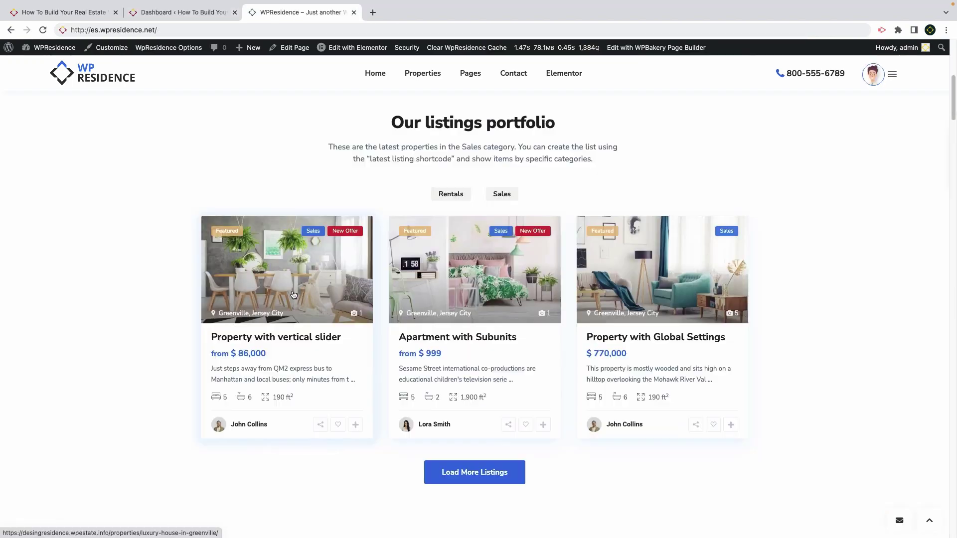
# Scroll down through the imported homepage's listing sections
pyautogui.scroll(-8, 292, 289)
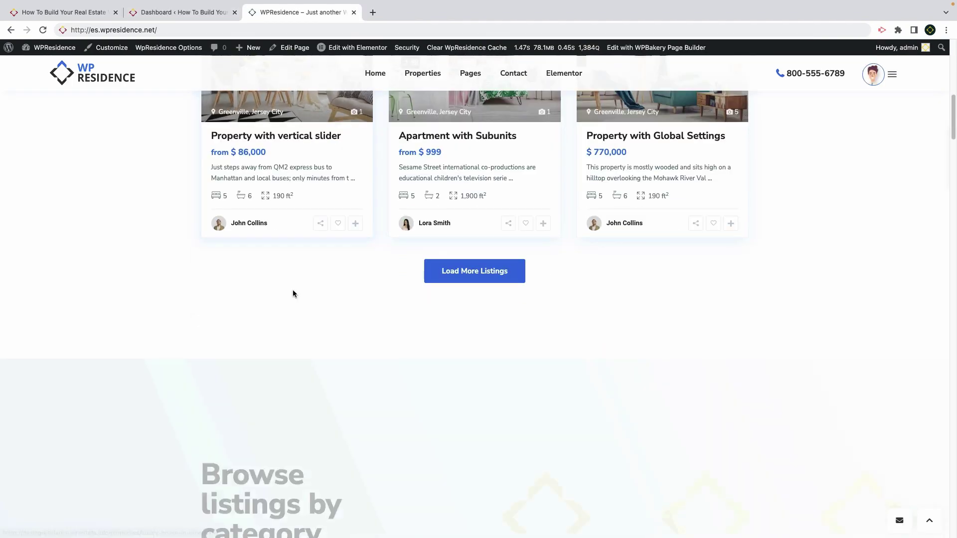
pyautogui.scroll(-8, 293, 290)
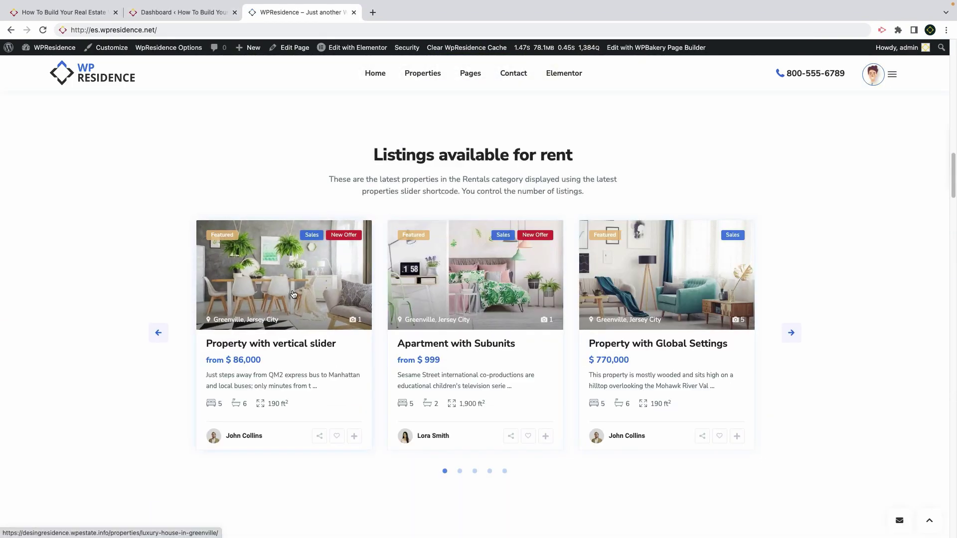
pyautogui.scroll(-2, 293, 293)
pyautogui.scroll(-6, 293, 295)
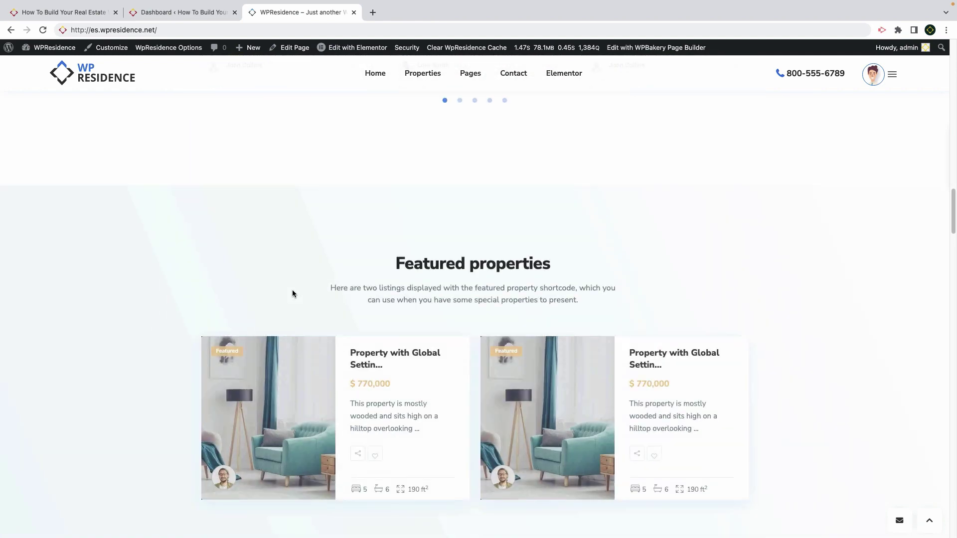
pyautogui.scroll(-6, 293, 294)
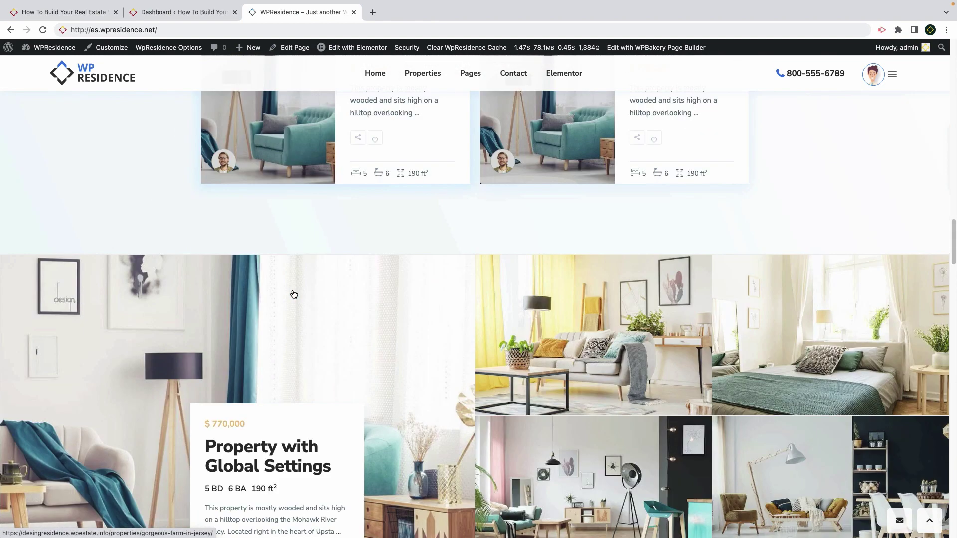
pyautogui.scroll(-10, 293, 294)
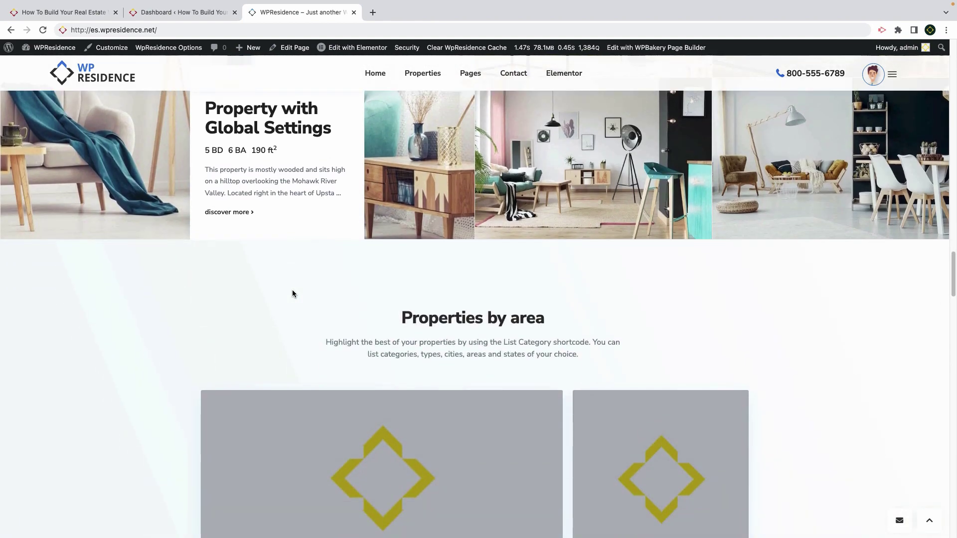
pyautogui.scroll(-4, 293, 295)
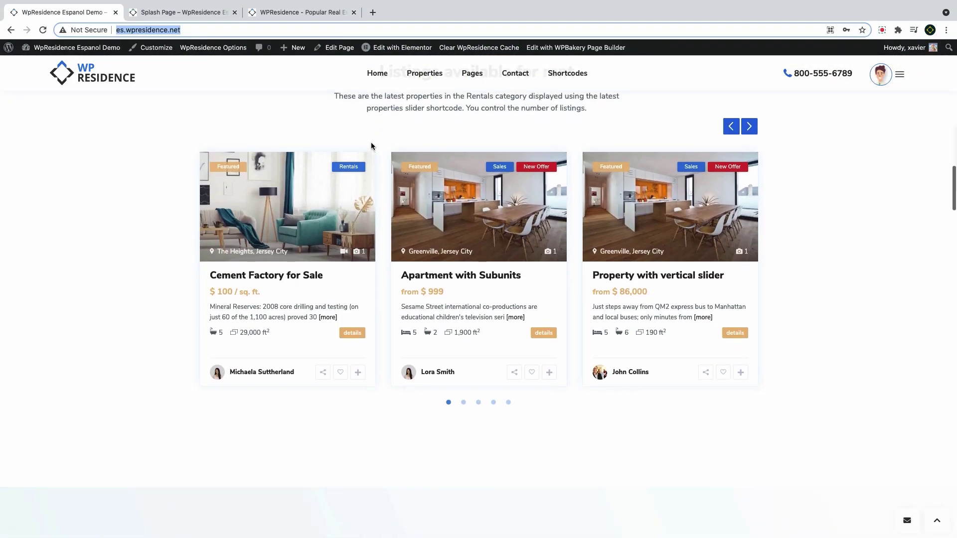
pyautogui.scroll(2, 371, 146)
pyautogui.scroll(-5, 371, 142)
pyautogui.scroll(20, 349, 141)
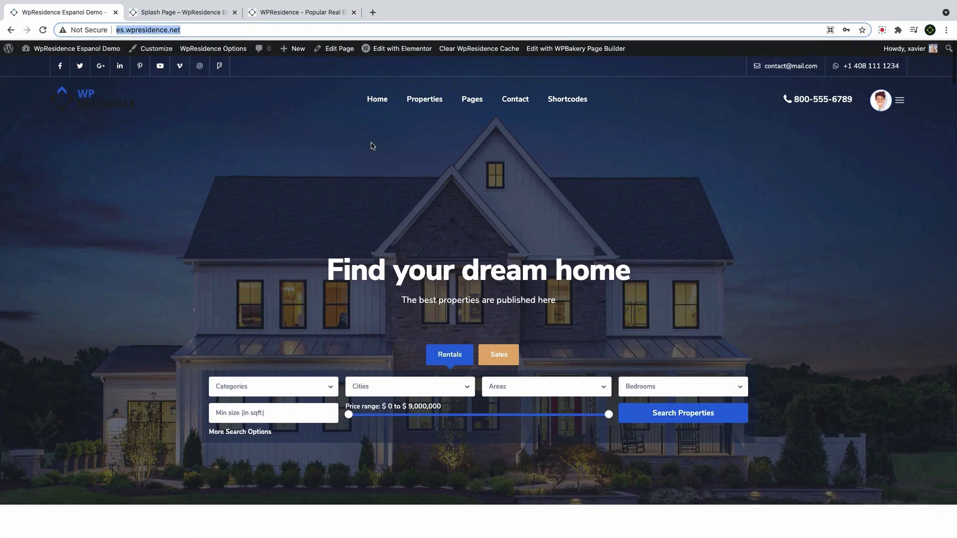
# Return to the top and highlight the 'Find your dream home' hero heading
pyautogui.click(323, 137)
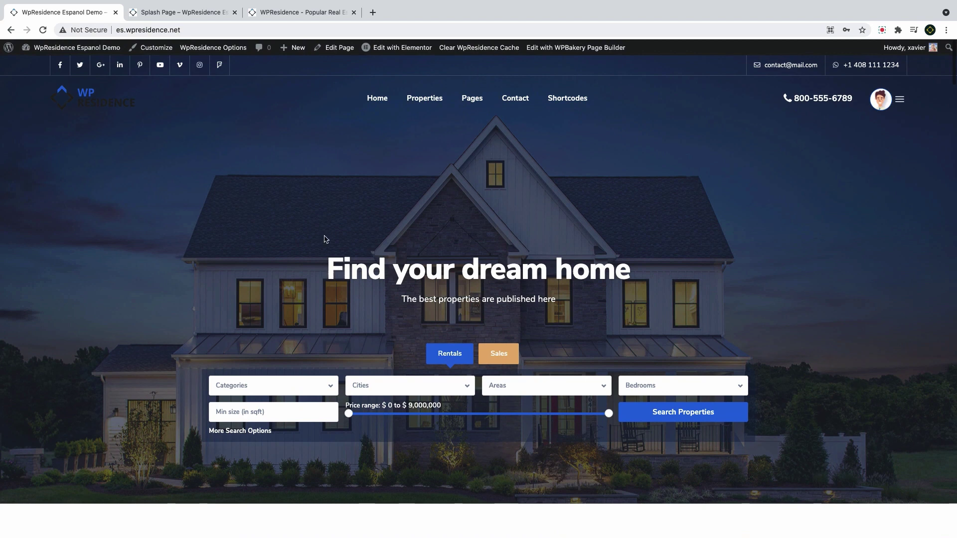
pyautogui.moveTo(630, 278); pyautogui.dragTo(322, 284)
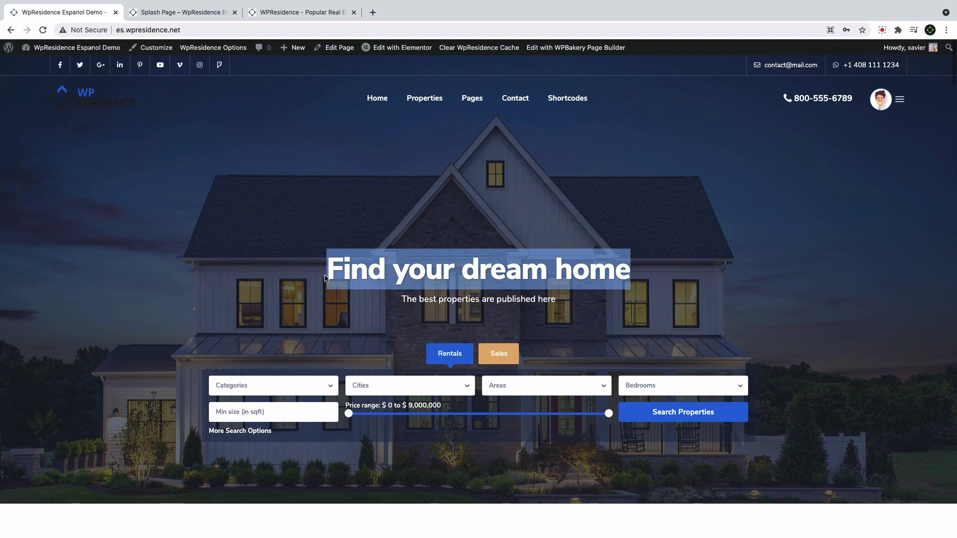
pyautogui.scroll(-5, 324, 277)
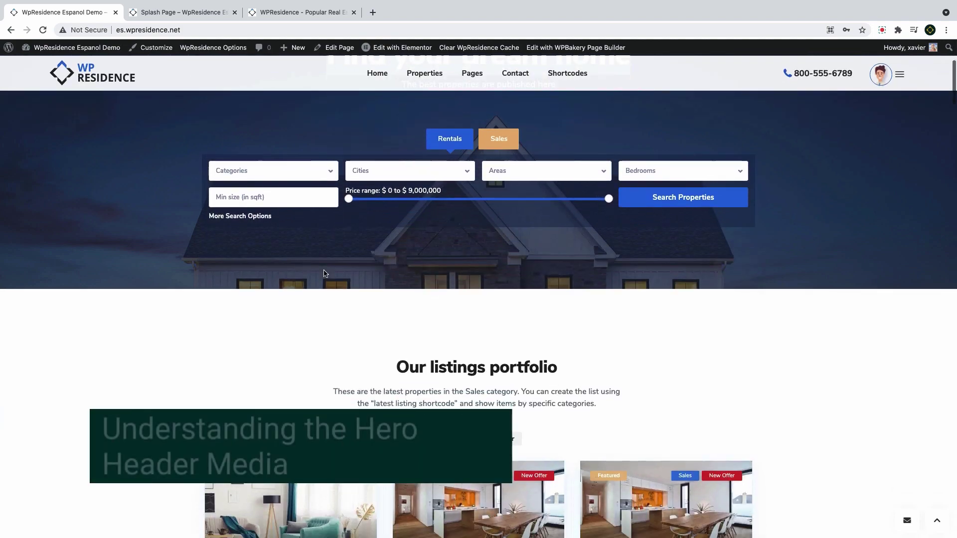
pyautogui.scroll(5, 325, 273)
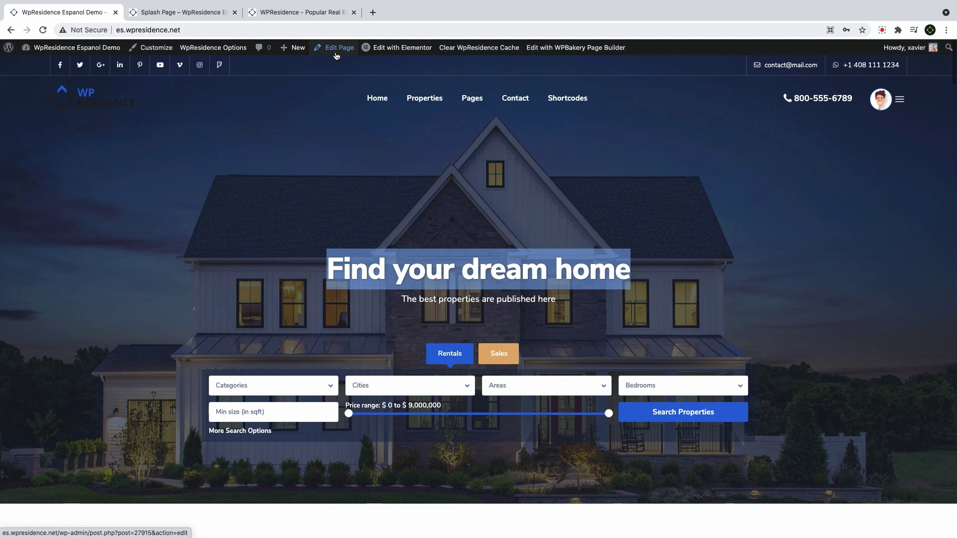
# Open the homepage in the editor, keeping transparent top bar and top bar borders on yes
pyautogui.click(337, 56)
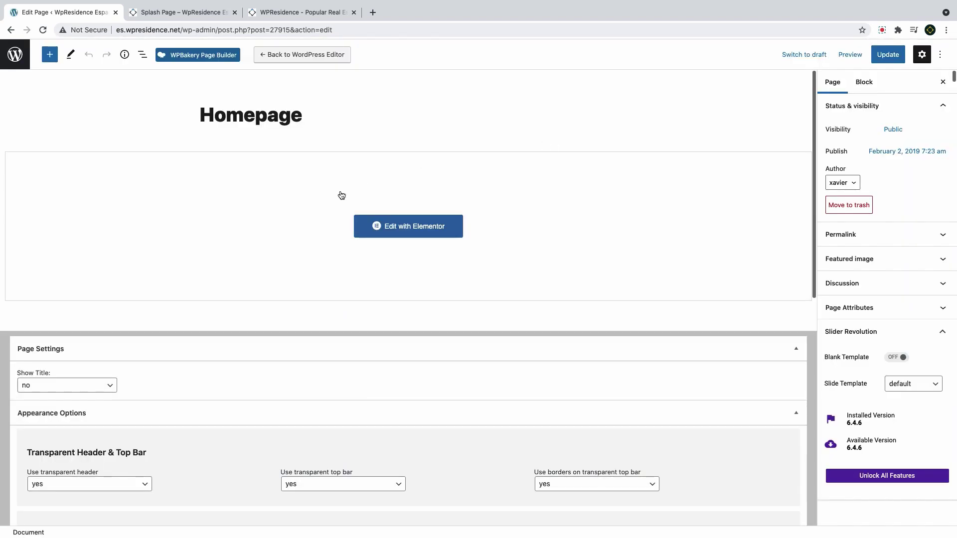
pyautogui.scroll(-3, 99, 272)
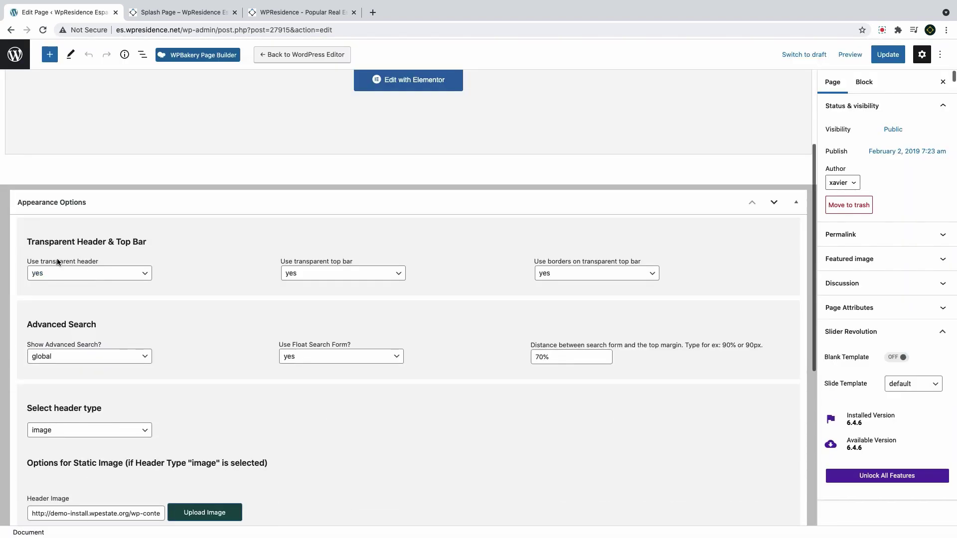
pyautogui.scroll(-1, 84, 306)
pyautogui.scroll(-1, 84, 308)
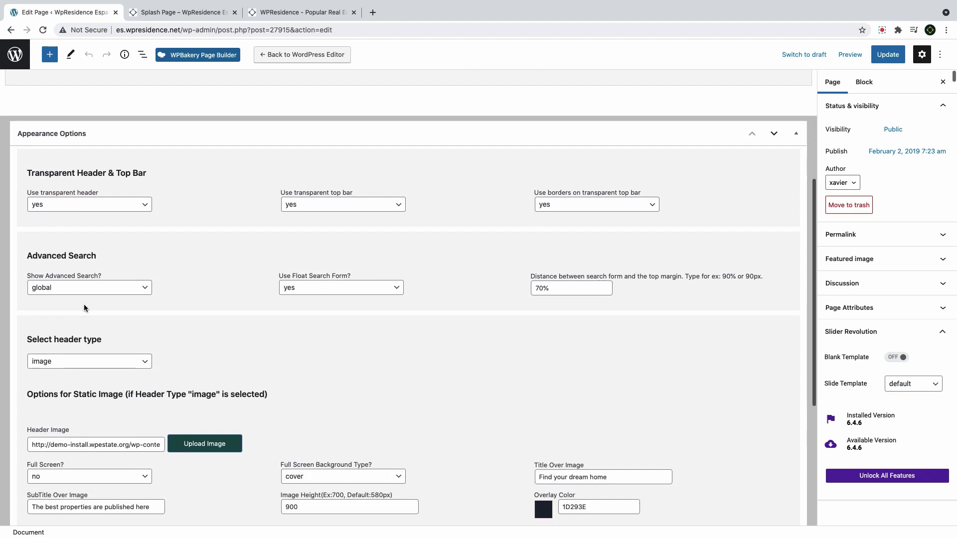
pyautogui.click(95, 205)
pyautogui.click(319, 204)
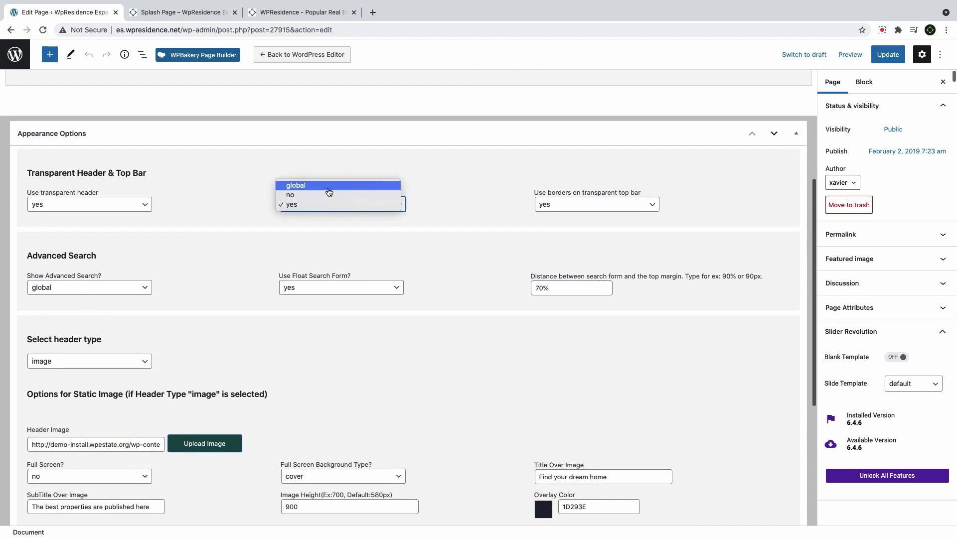
pyautogui.click(319, 204)
pyautogui.click(562, 204)
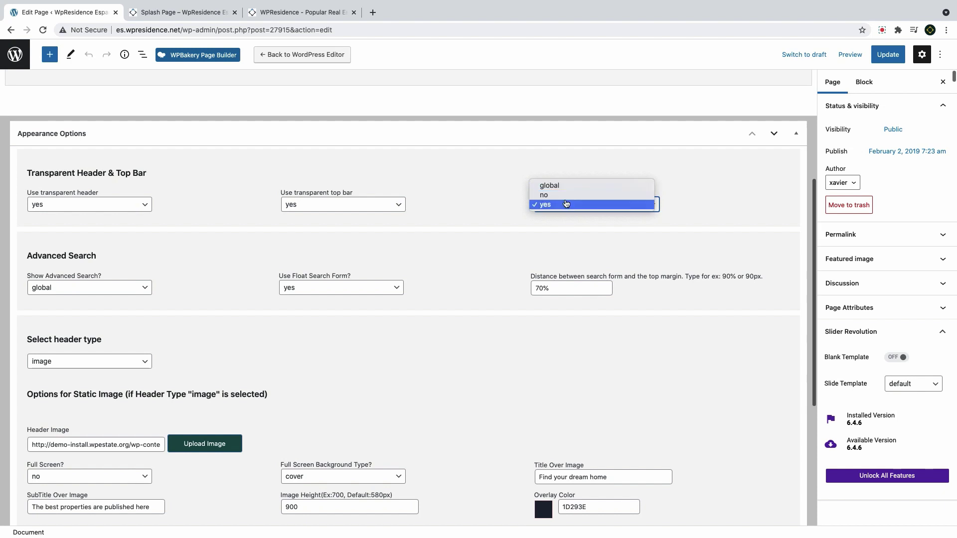
pyautogui.click(561, 206)
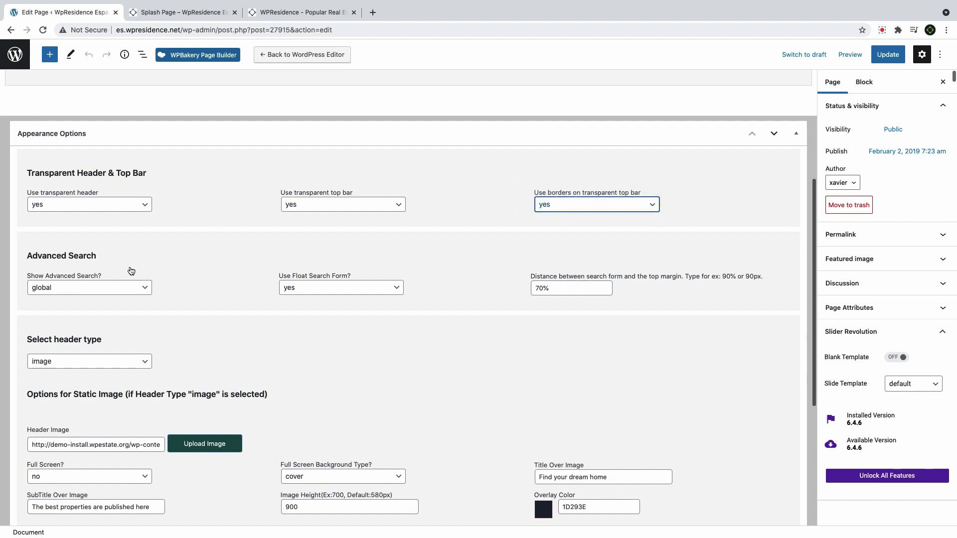
# Keep Advanced Search on global and float search form on yes, with header type image
pyautogui.click(87, 291)
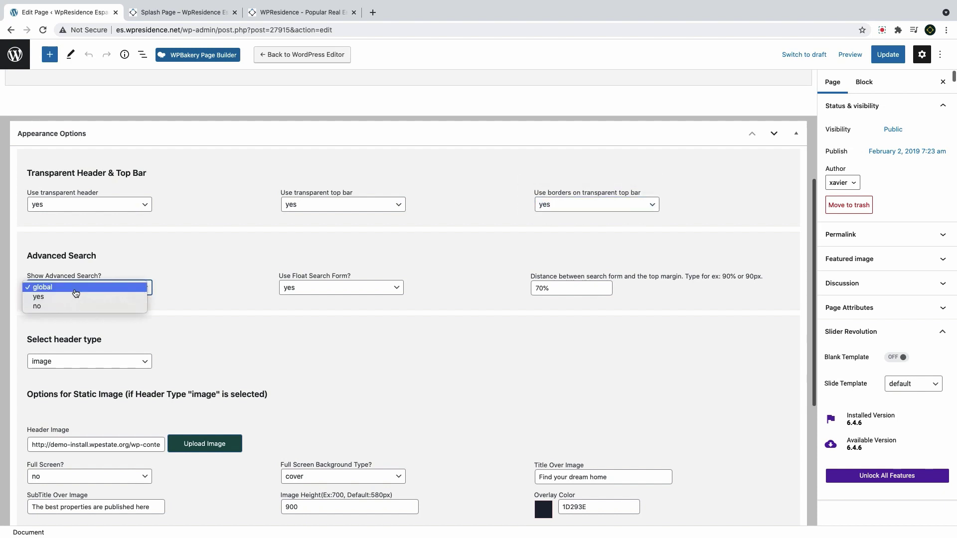
pyautogui.click(75, 290)
pyautogui.click(334, 294)
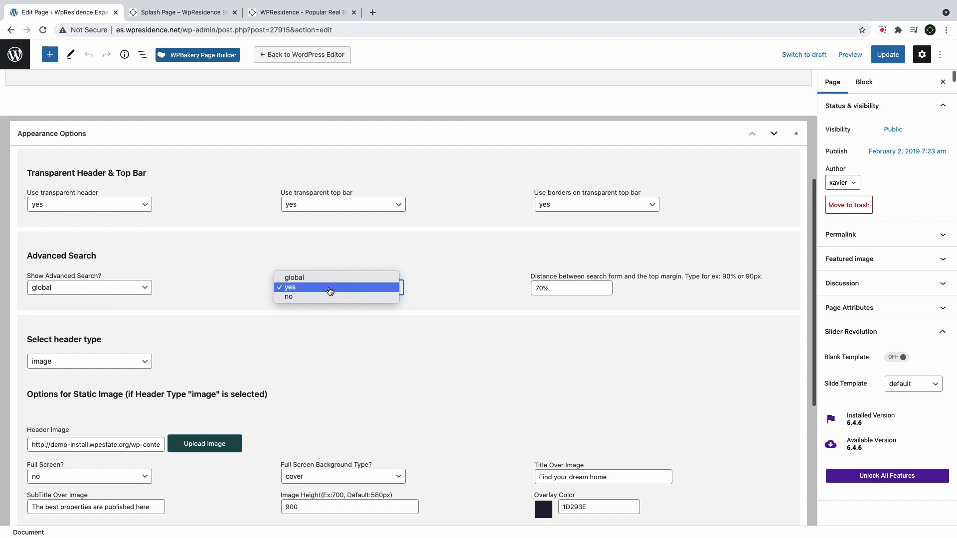
pyautogui.click(330, 292)
pyautogui.press('Tab')
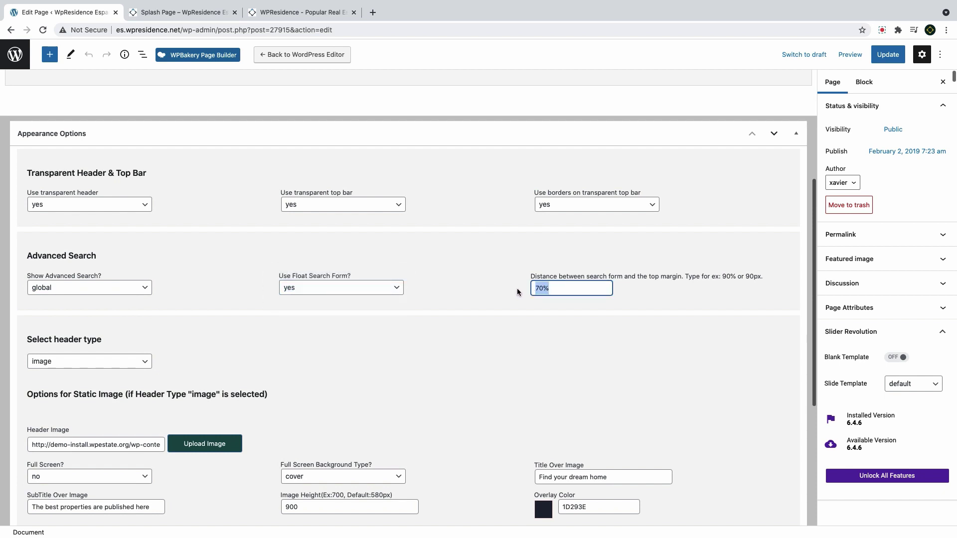
pyautogui.click(130, 362)
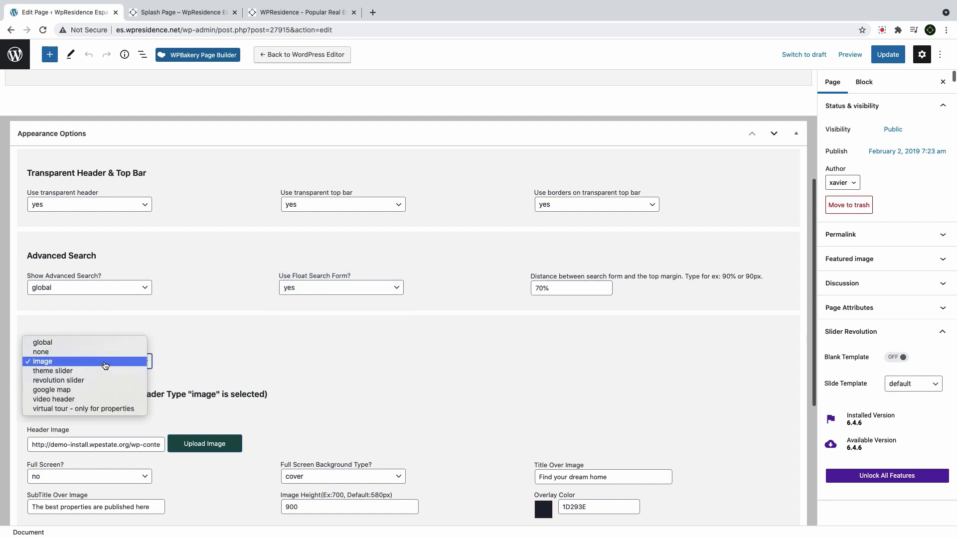
pyautogui.click(108, 363)
pyautogui.scroll(-2, 110, 363)
pyautogui.scroll(-1, 109, 363)
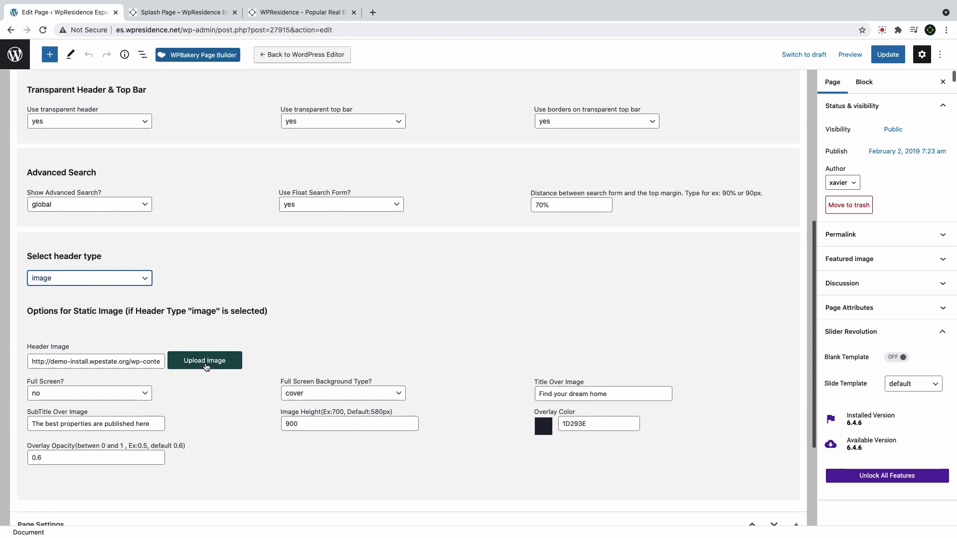
# Upload beach_aerial5.jpg and insert it as the page's header image
pyautogui.click(205, 363)
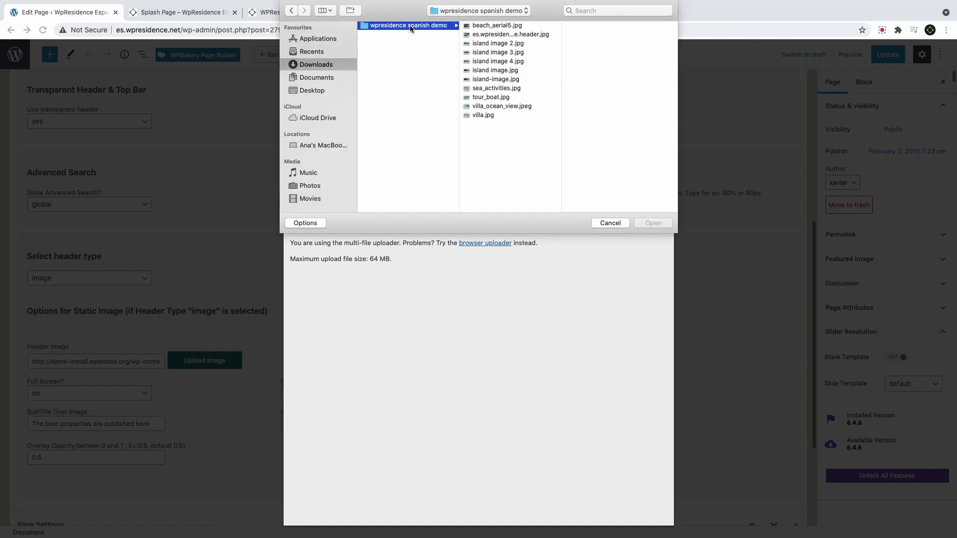
pyautogui.click(494, 25)
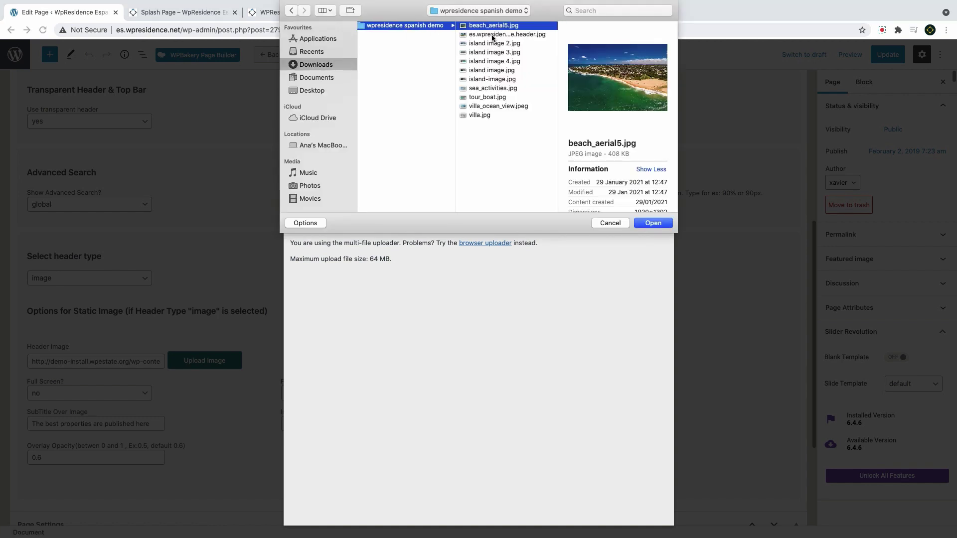
pyautogui.click(491, 35)
pyautogui.click(489, 27)
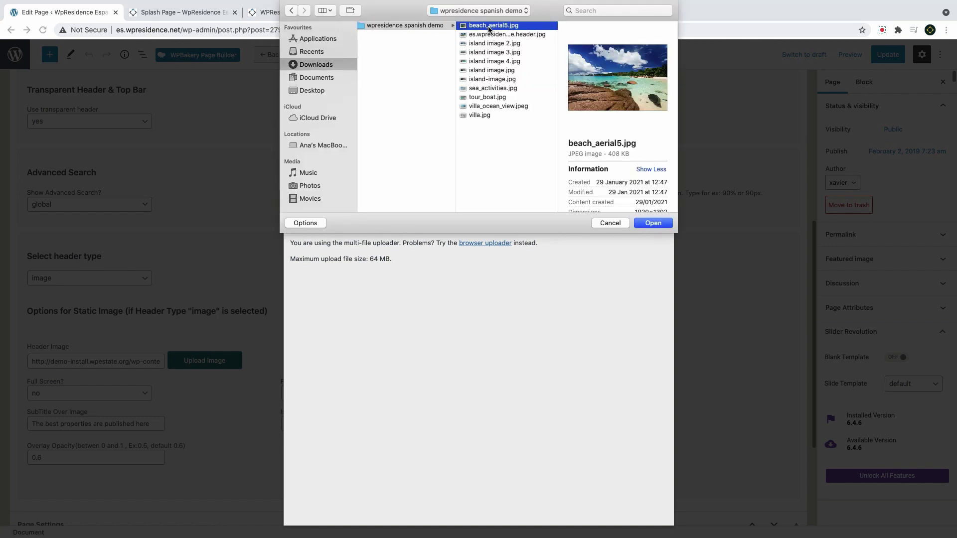
pyautogui.click(652, 223)
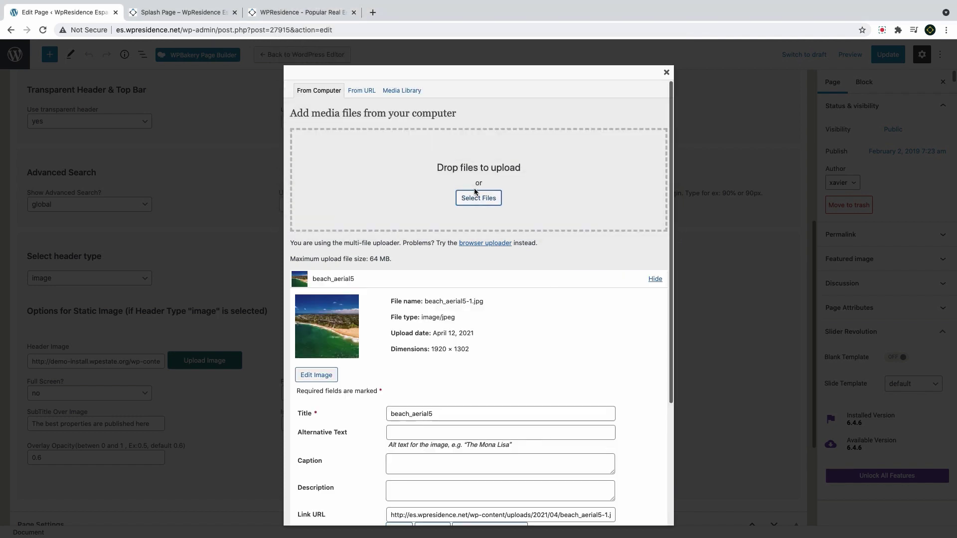
pyautogui.scroll(-3, 474, 187)
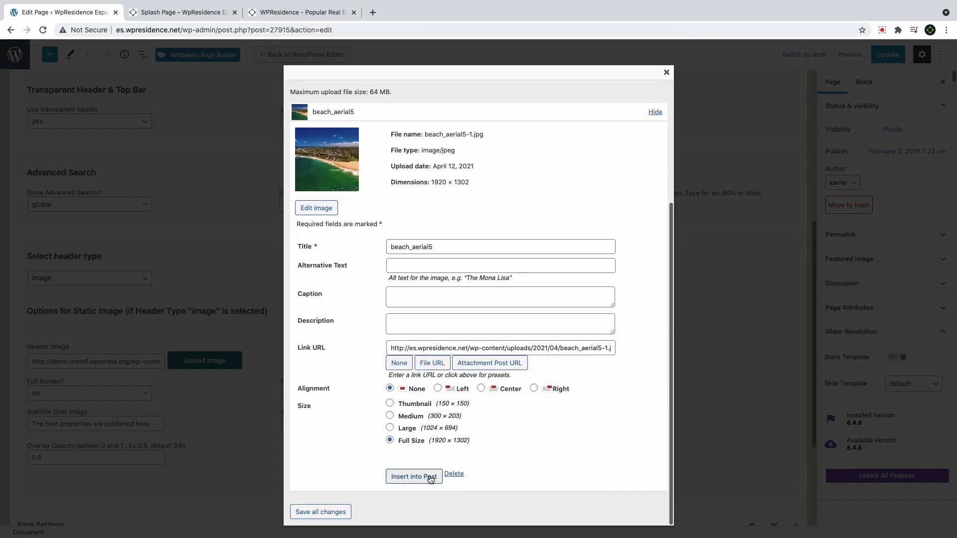
pyautogui.click(428, 477)
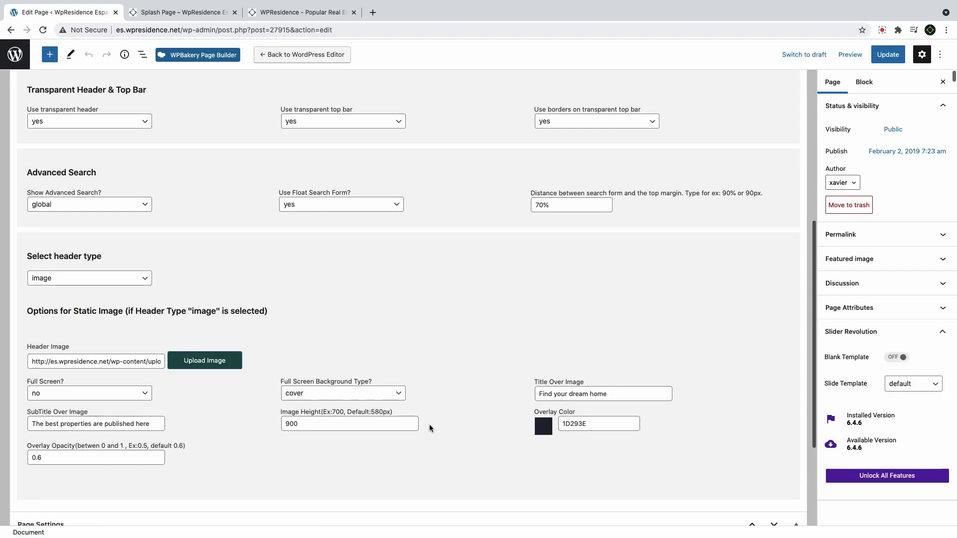
# Change the title over the header image to 'Find your home in Spain'
pyautogui.click(573, 395)
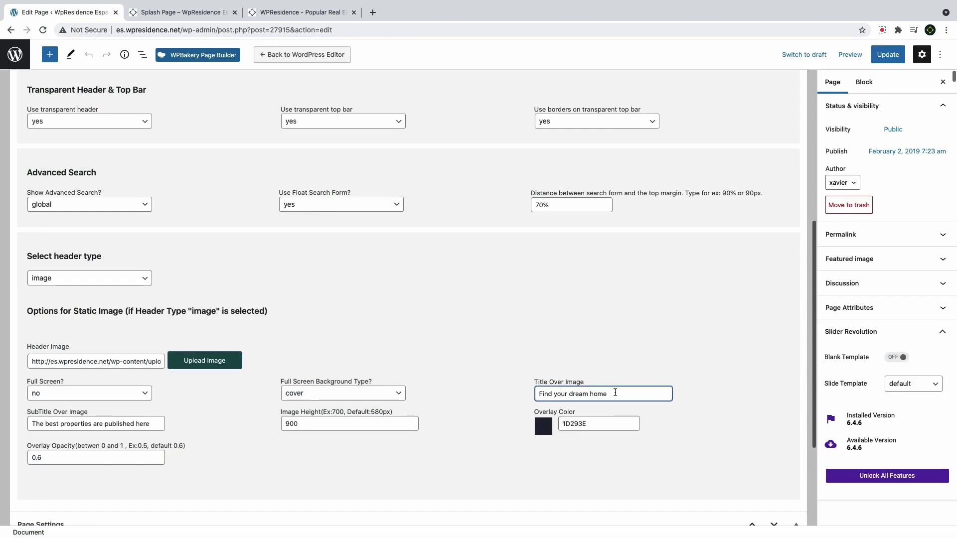
pyautogui.tripleClick(573, 398)
pyautogui.write('Find ')
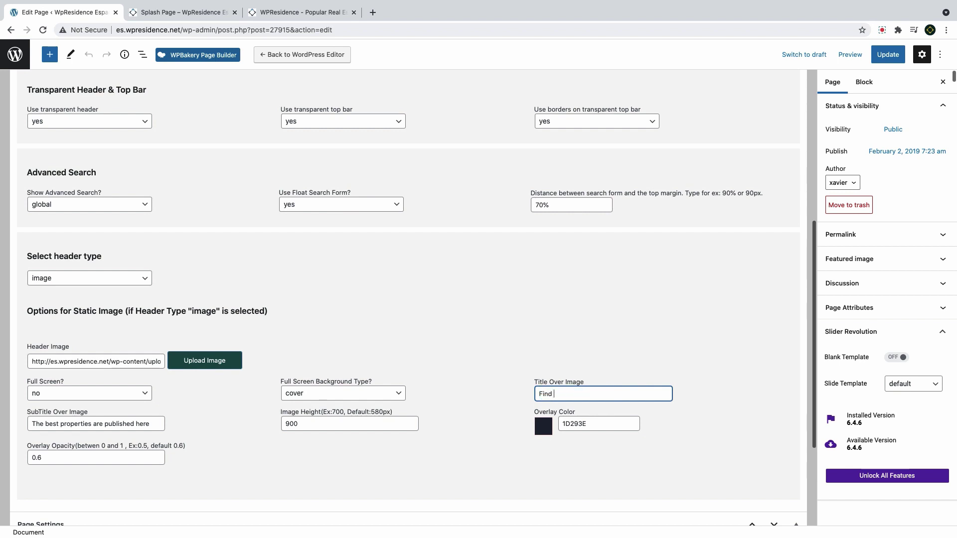
pyautogui.write('your home in spa')
pyautogui.press('BackSpace')
pyautogui.write('S')
pyautogui.click(69, 424)
# Set image height 800, overlay colour 302b2b at 0.55 opacity, and update the page
pyautogui.click(315, 421)
pyautogui.press('Left')
pyautogui.press('Left')
pyautogui.press('BackSpace')
pyautogui.write('8')
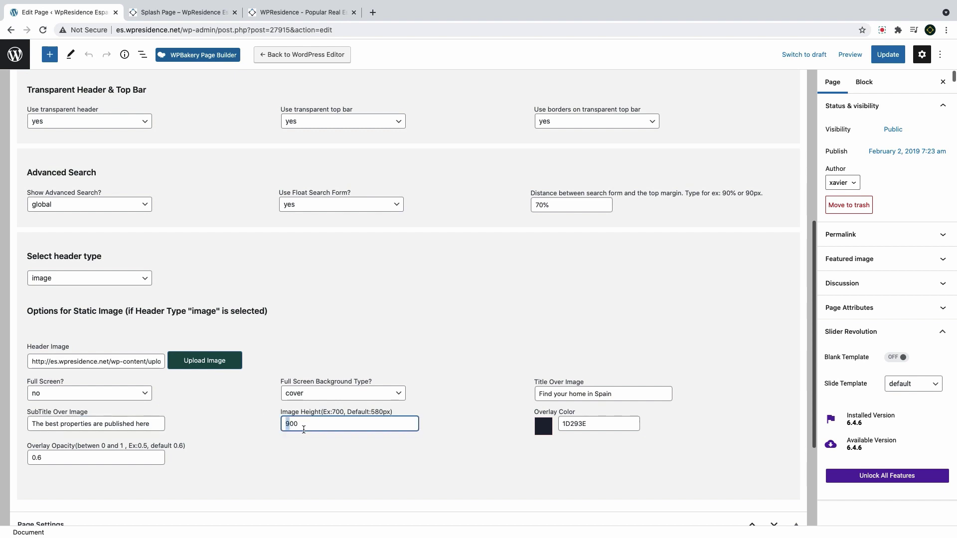
pyautogui.click(547, 431)
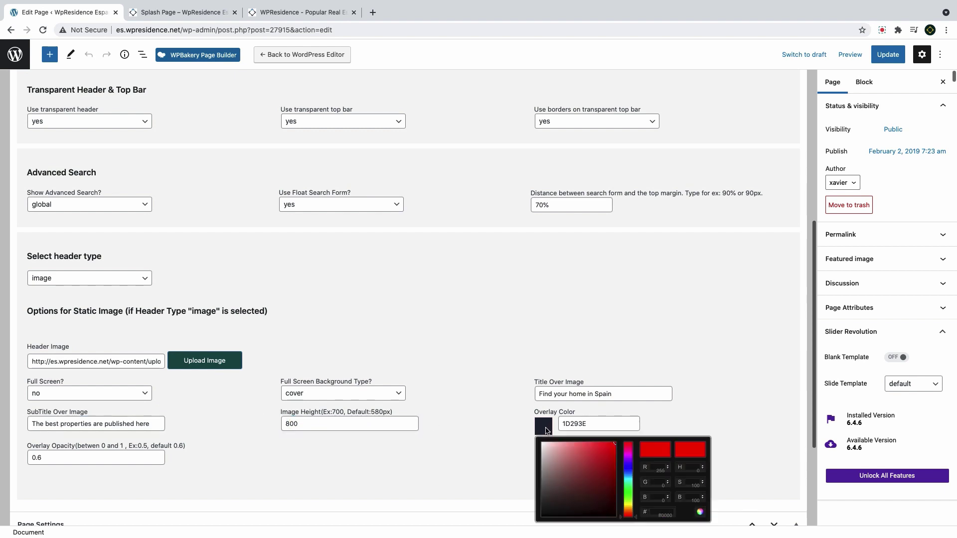
pyautogui.click(75, 455)
pyautogui.press('BackSpace')
pyautogui.write('55')
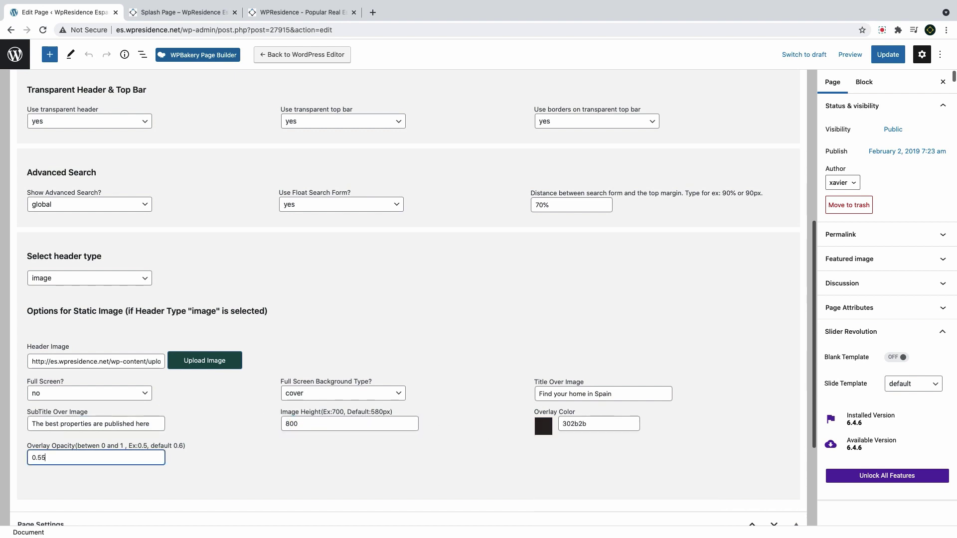
pyautogui.click(888, 54)
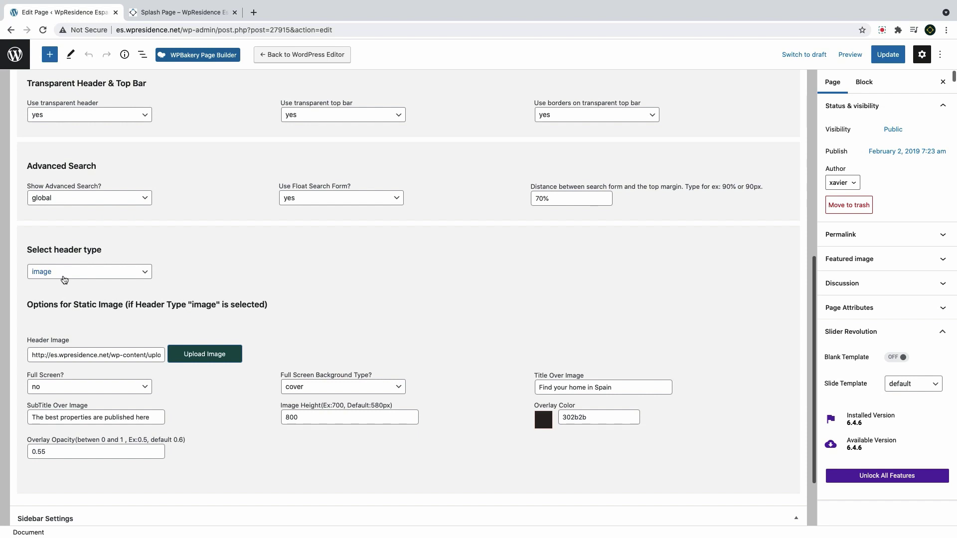
# Set the Homepage header type to none and save it with Update
pyautogui.click(64, 278)
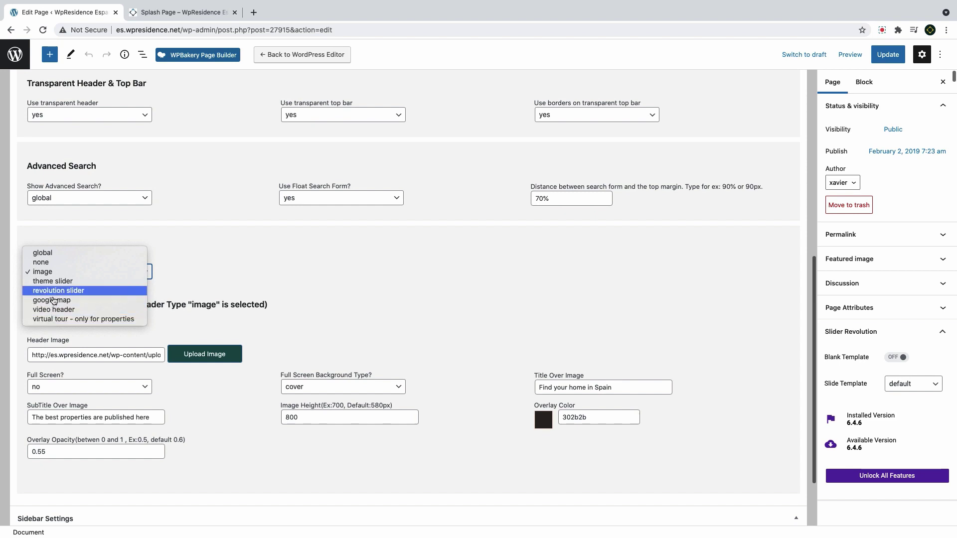
pyautogui.click(54, 273)
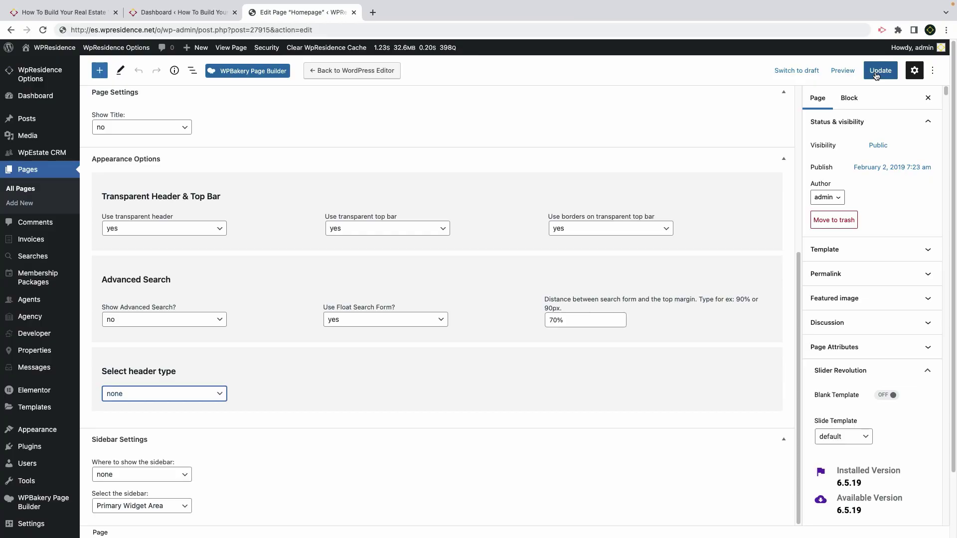
pyautogui.click(876, 74)
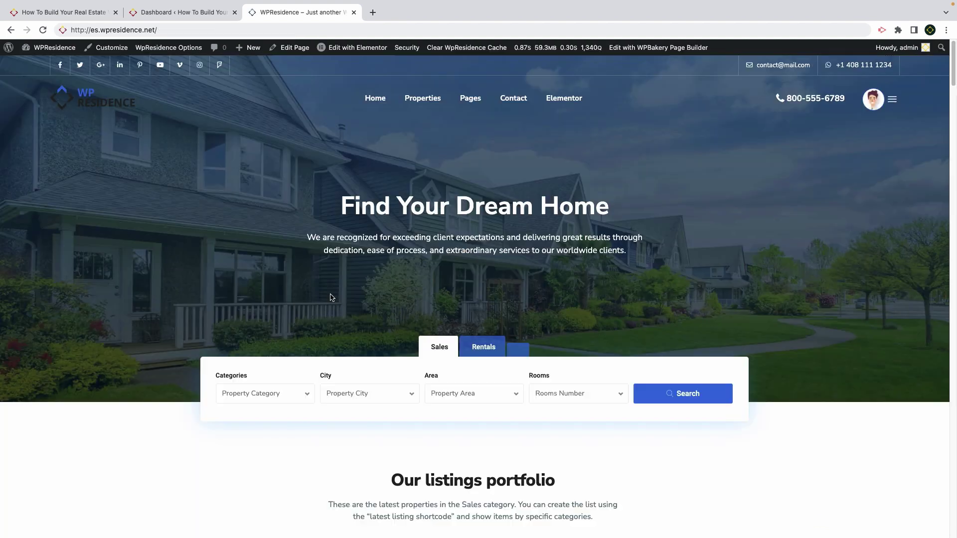
# Open the Homepage in Elementor and review the hero section's spacing and background settings
pyautogui.click(372, 48)
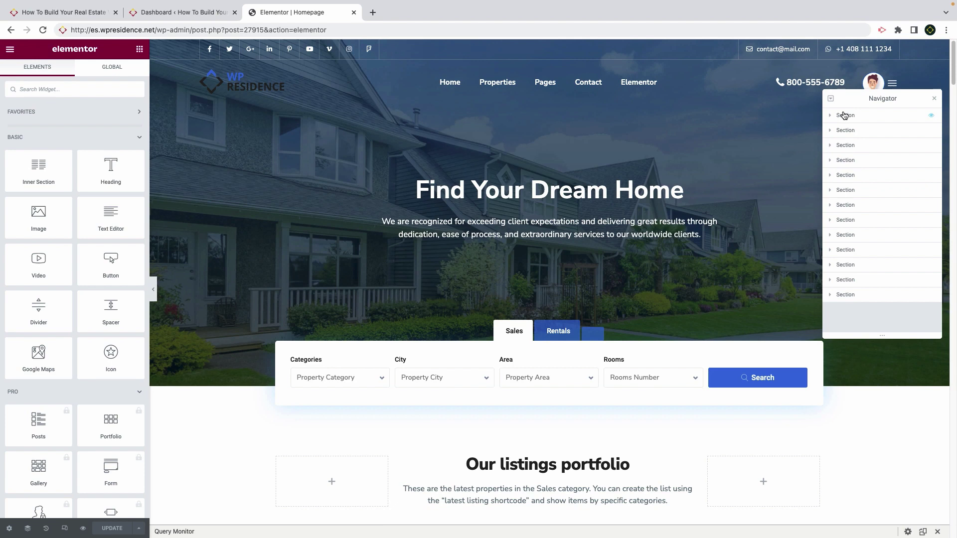
pyautogui.click(844, 116)
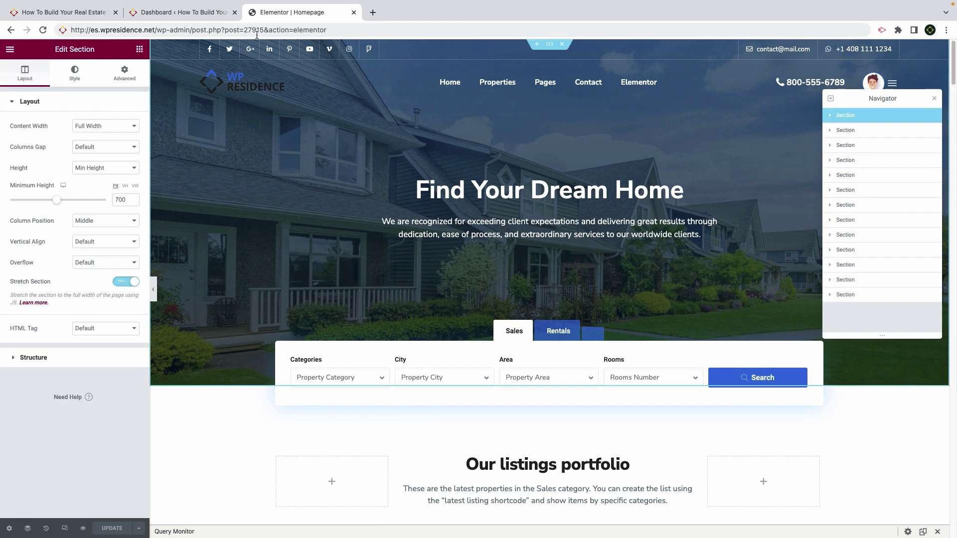
pyautogui.click(123, 75)
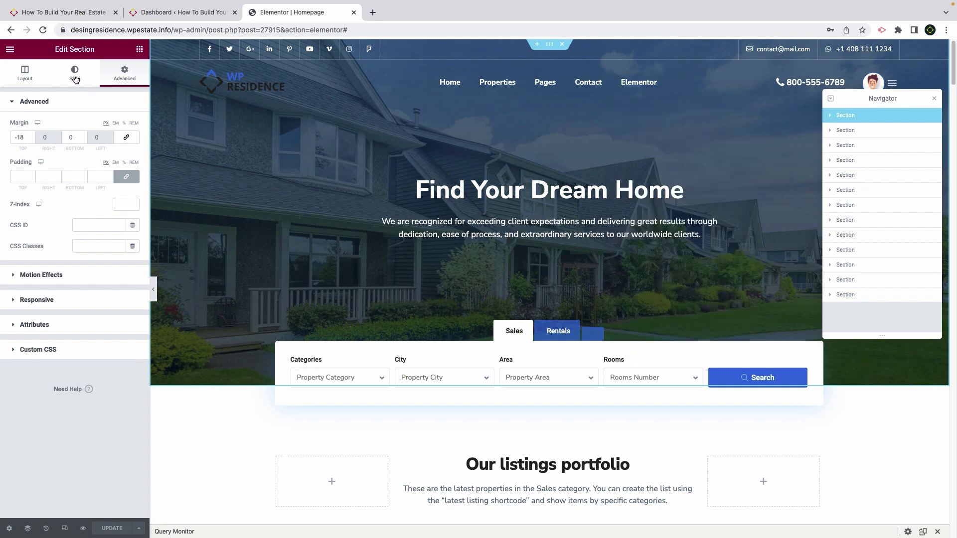
pyautogui.click(74, 75)
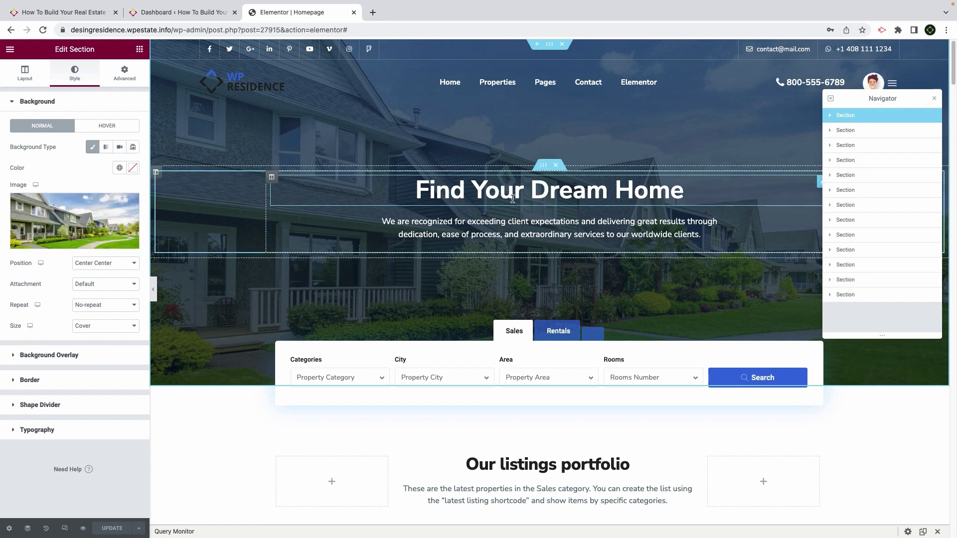
# Expand the Navigator through section, column and inner section to select the Search Form Builder
pyautogui.click(830, 115)
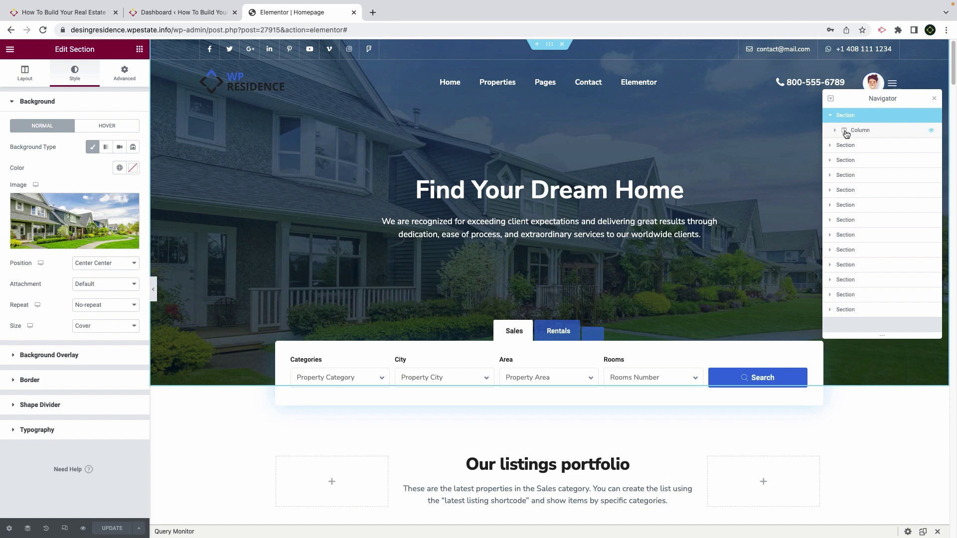
pyautogui.click(837, 132)
pyautogui.click(836, 132)
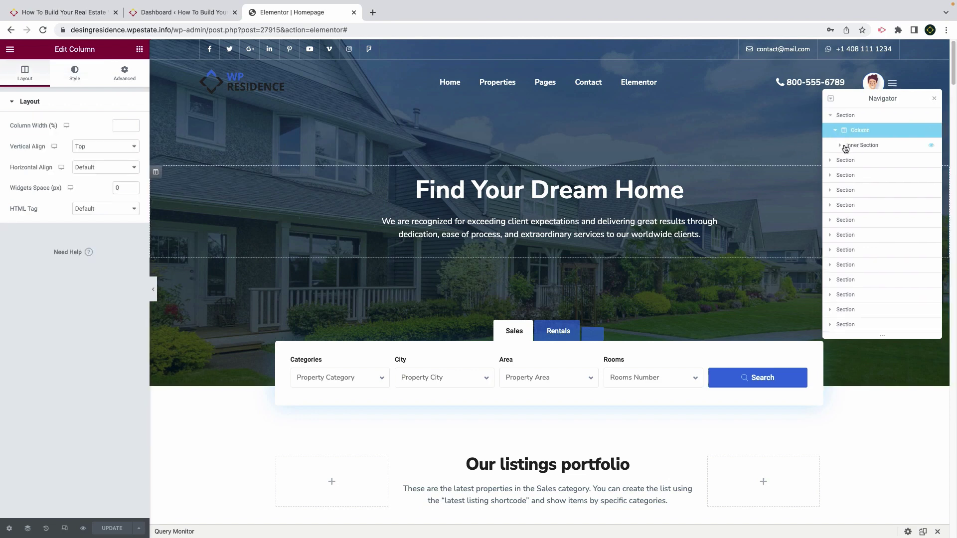
pyautogui.click(838, 148)
pyautogui.click(840, 147)
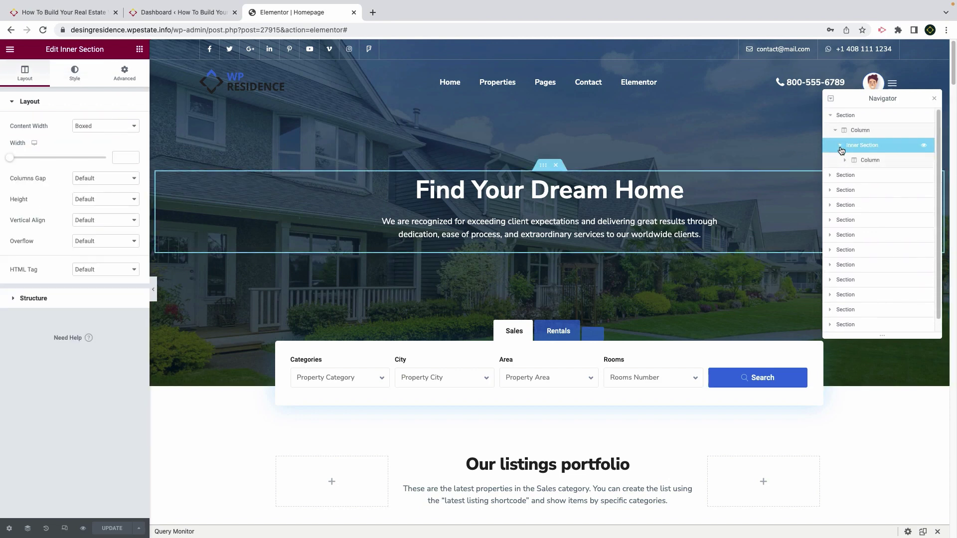
pyautogui.click(859, 161)
pyautogui.click(846, 162)
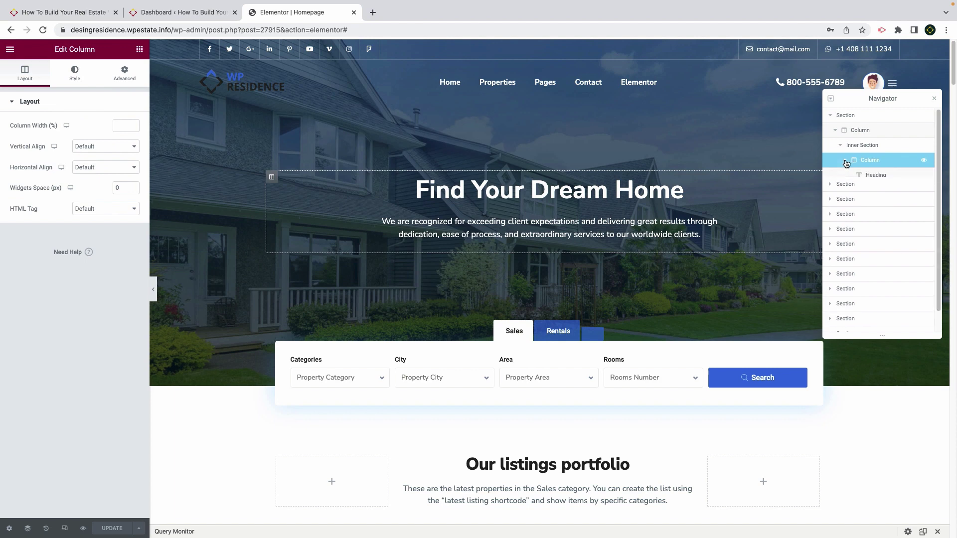
pyautogui.click(871, 177)
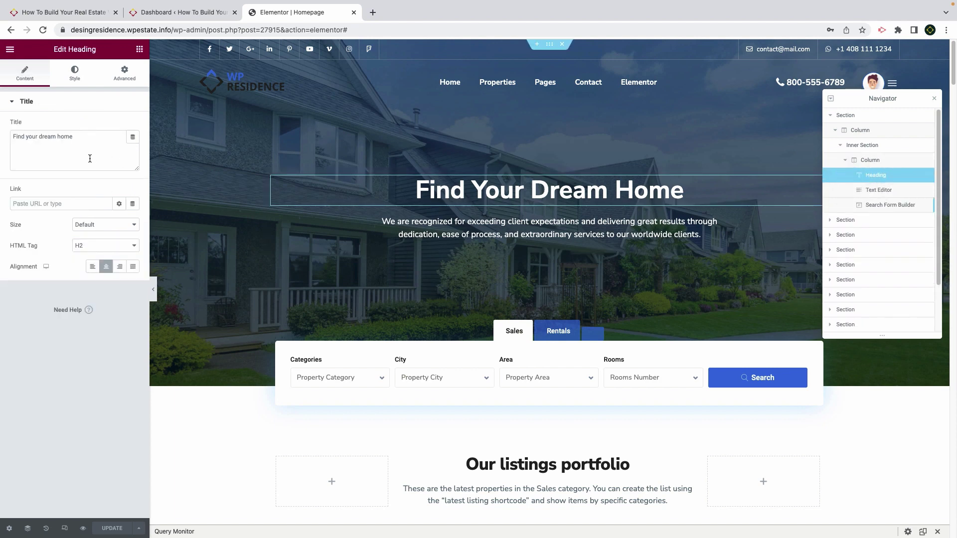
pyautogui.click(885, 195)
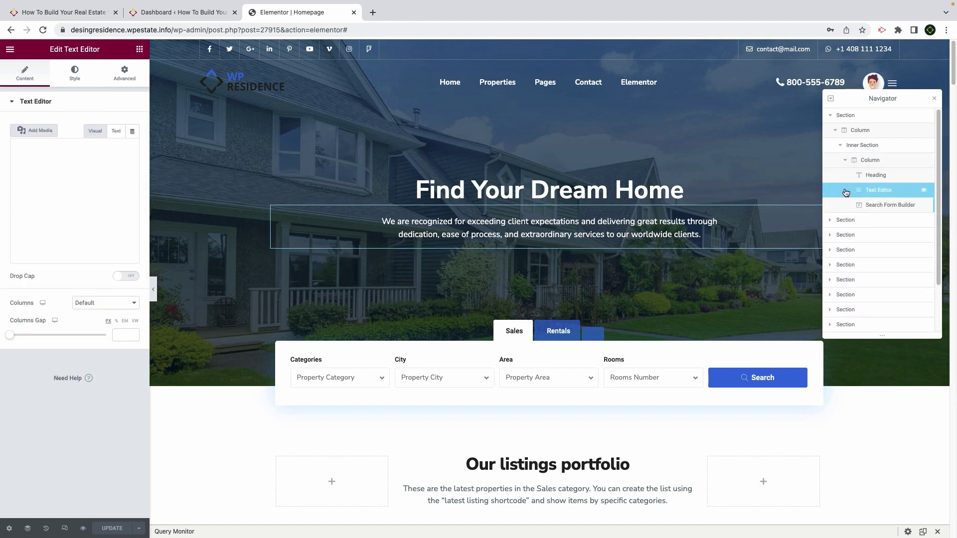
pyautogui.click(877, 207)
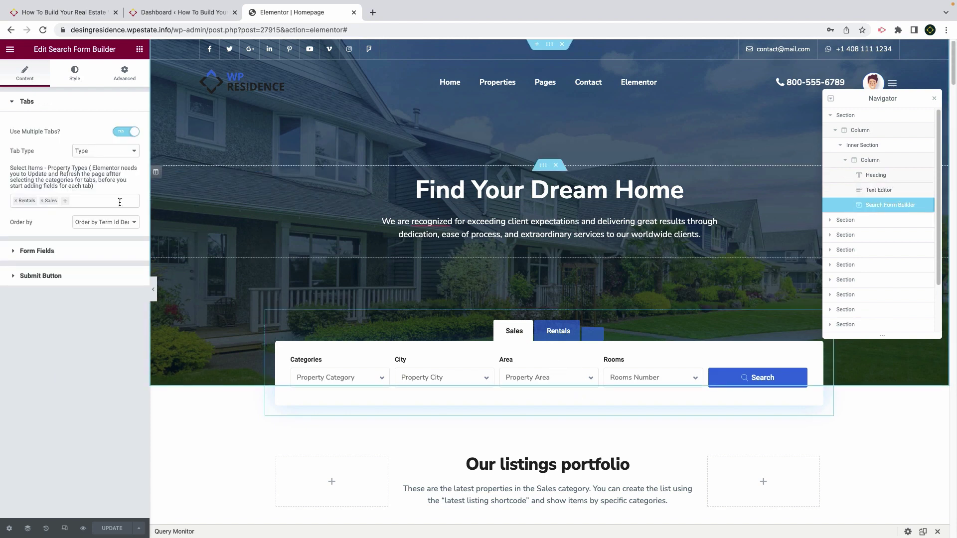
# Add Invest as a tab in the hero search form
pyautogui.click(92, 201)
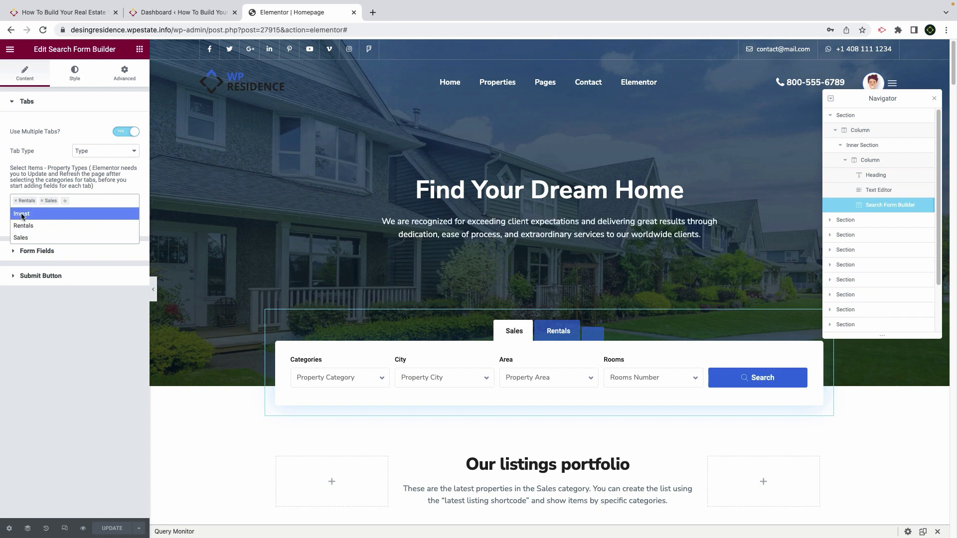
pyautogui.click(21, 214)
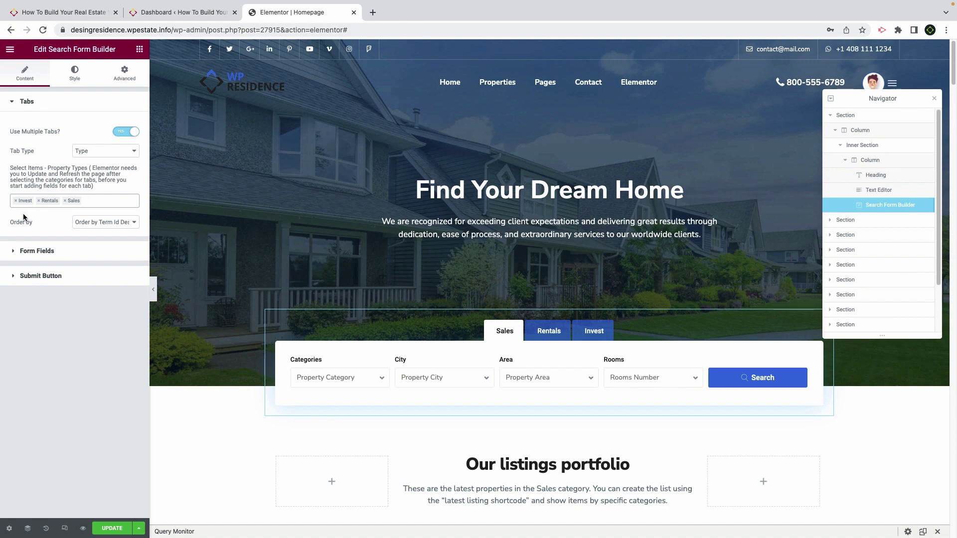
pyautogui.scroll(-10, 289, 343)
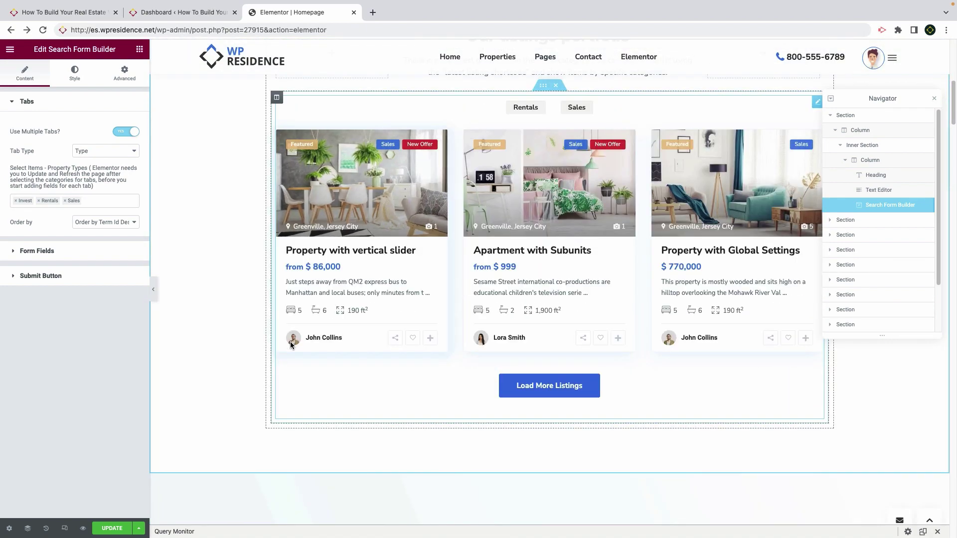
pyautogui.scroll(10, 291, 344)
# Scroll down the demo homepage and reveal the admin bar's Edit with Elementor options
pyautogui.scroll(-4, 291, 344)
pyautogui.scroll(-20, 291, 346)
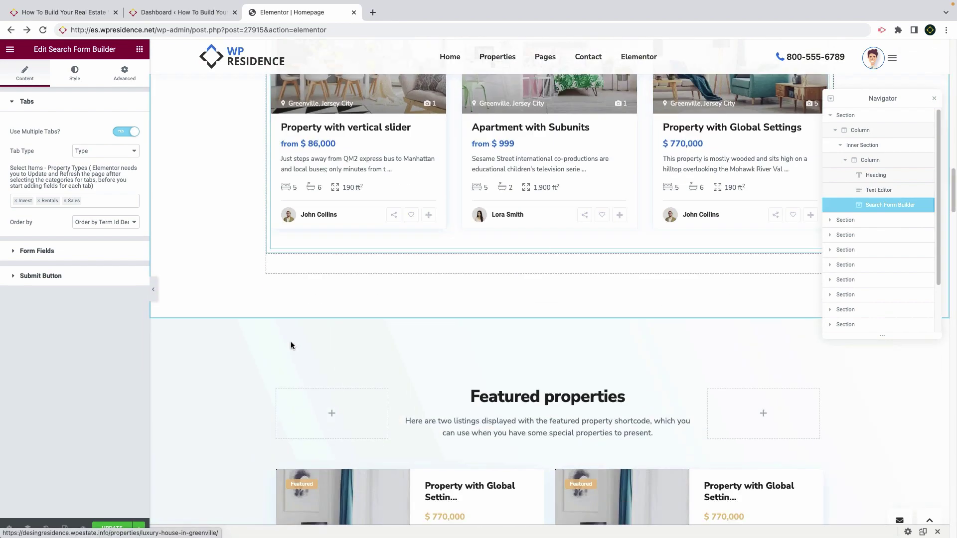
pyautogui.scroll(-14, 292, 345)
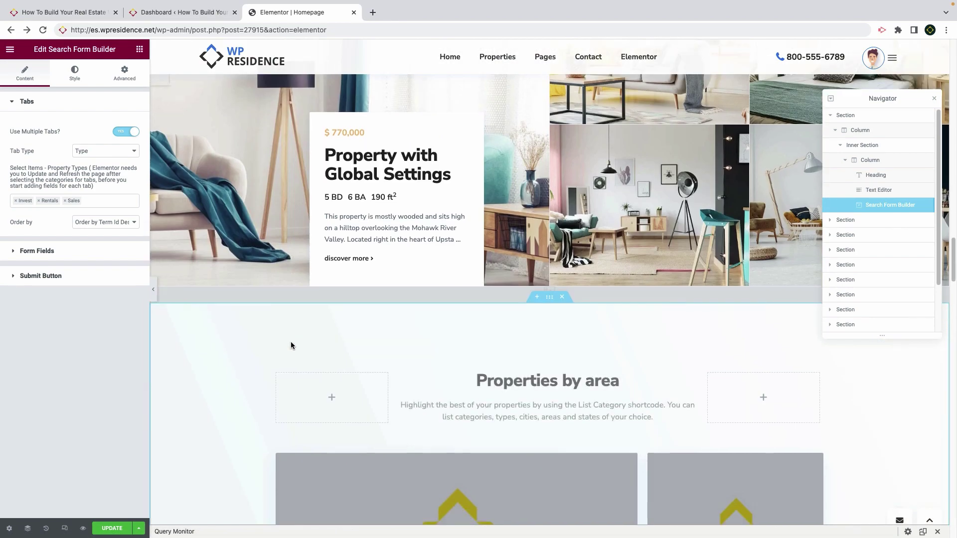
pyautogui.scroll(-16, 291, 344)
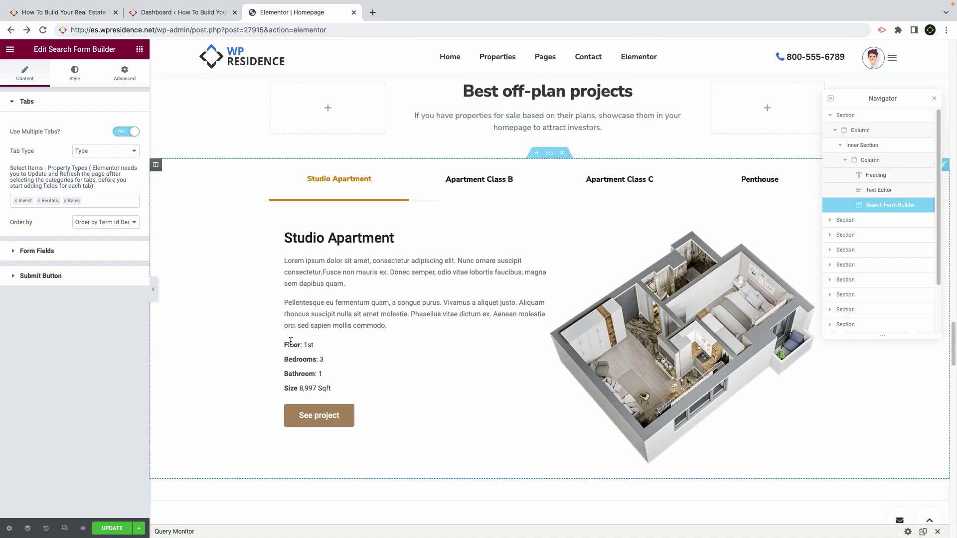
pyautogui.scroll(-10, 291, 344)
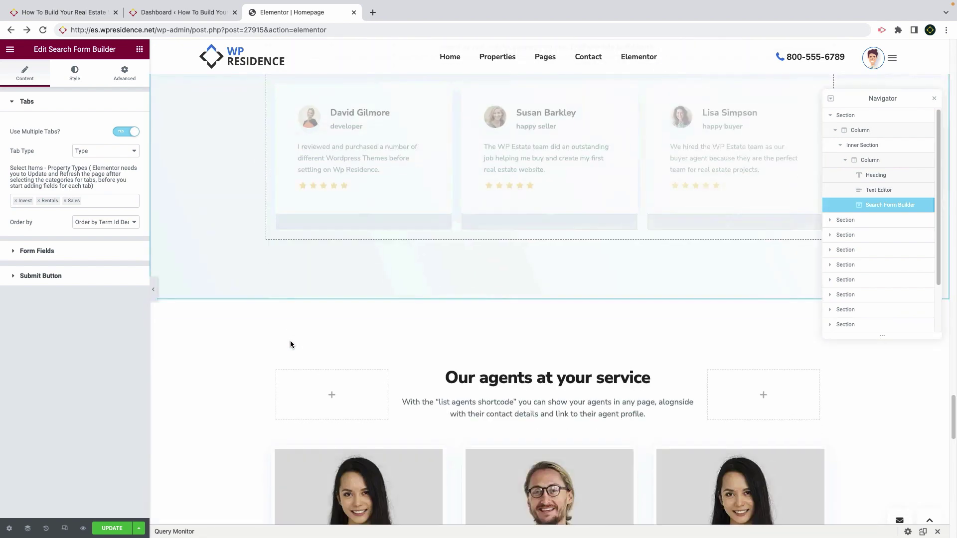
pyautogui.scroll(-8, 292, 345)
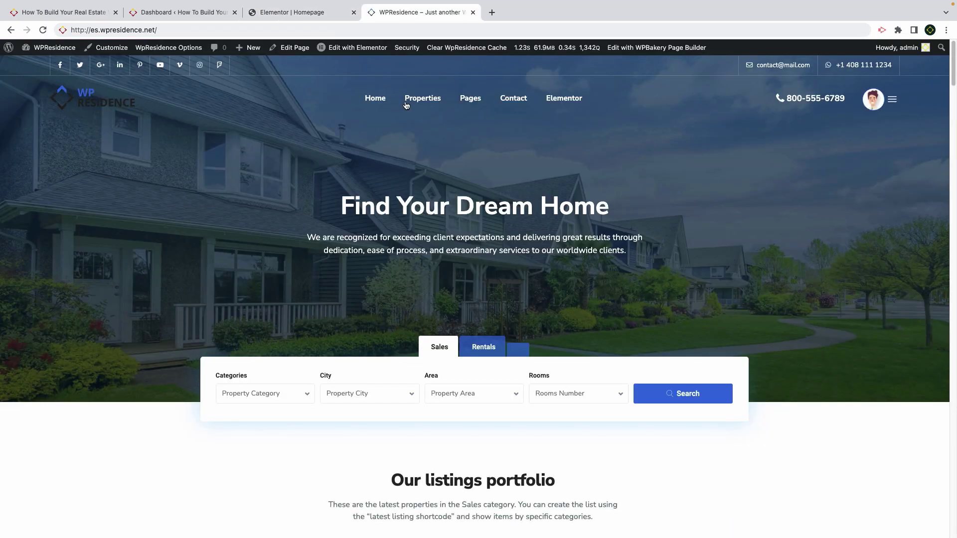
pyautogui.moveTo(348, 48)
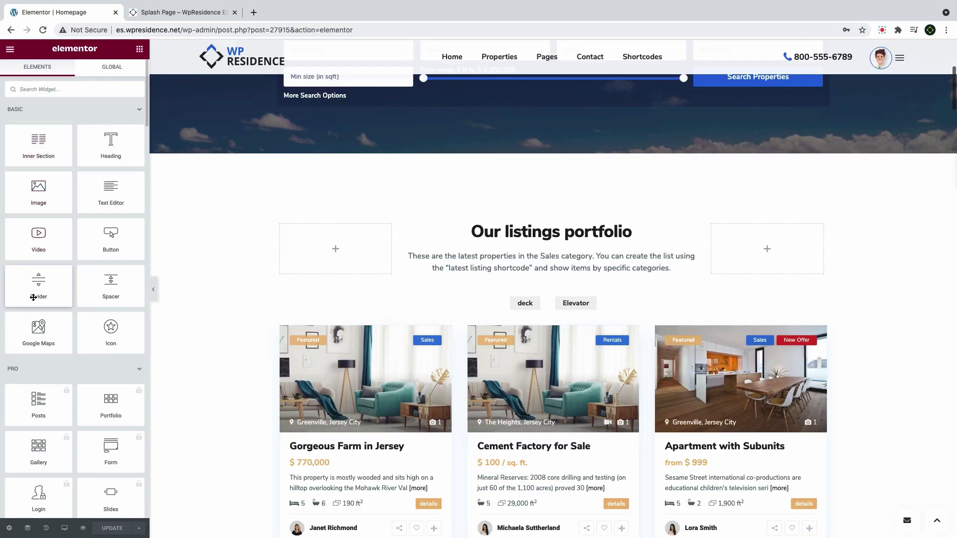
# Collapse the BASIC, PRO and GENERAL widget groups, leaving WPRESIDENCE WIDGETS expanded
pyautogui.click(6, 110)
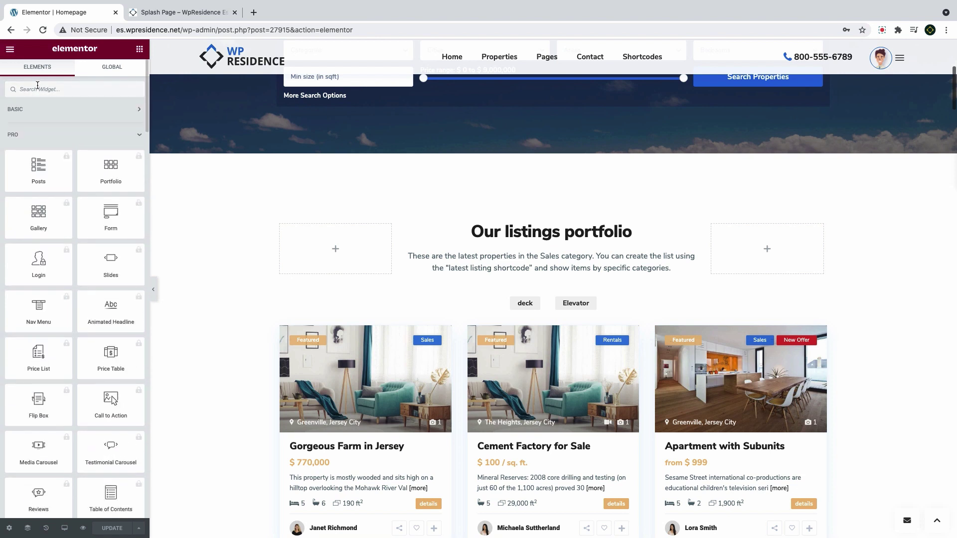
pyautogui.click(43, 141)
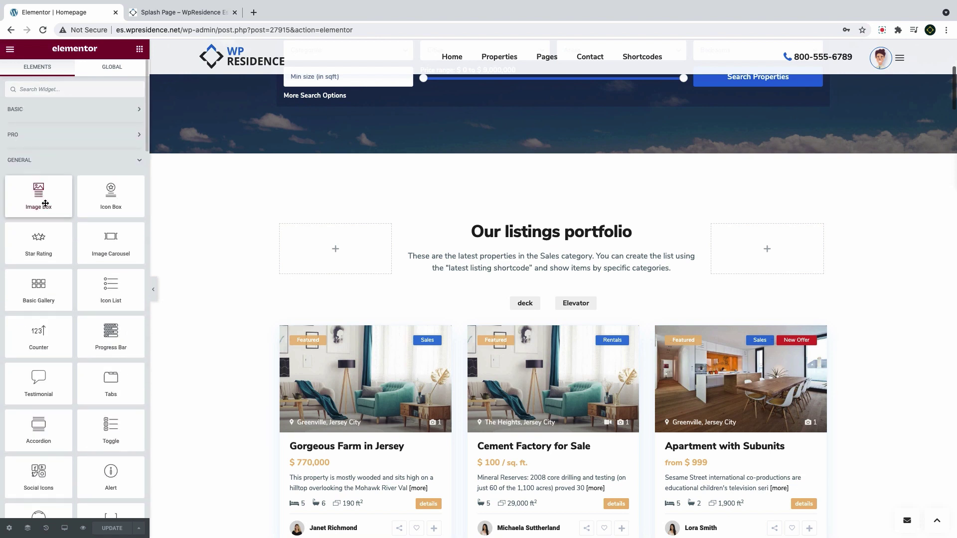
pyautogui.scroll(-1, 50, 215)
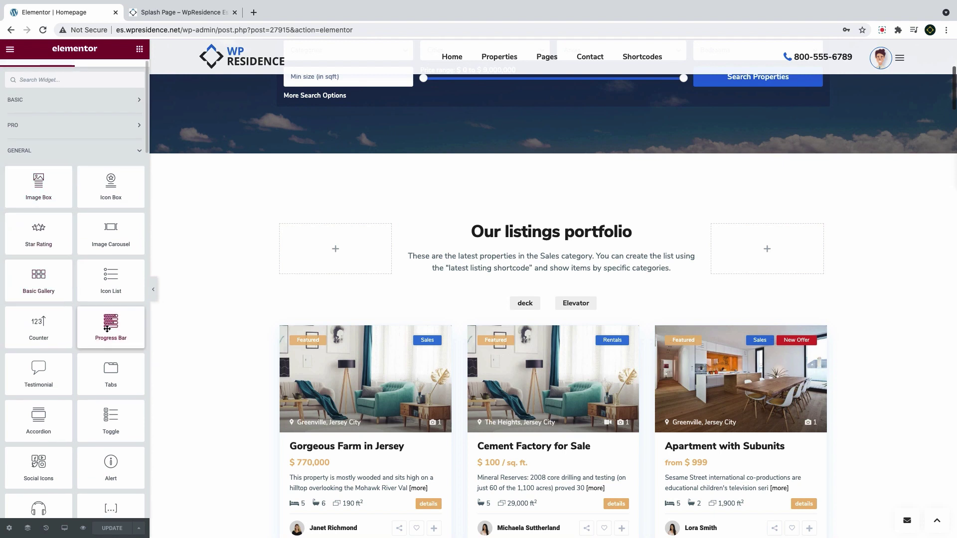
pyautogui.click(26, 152)
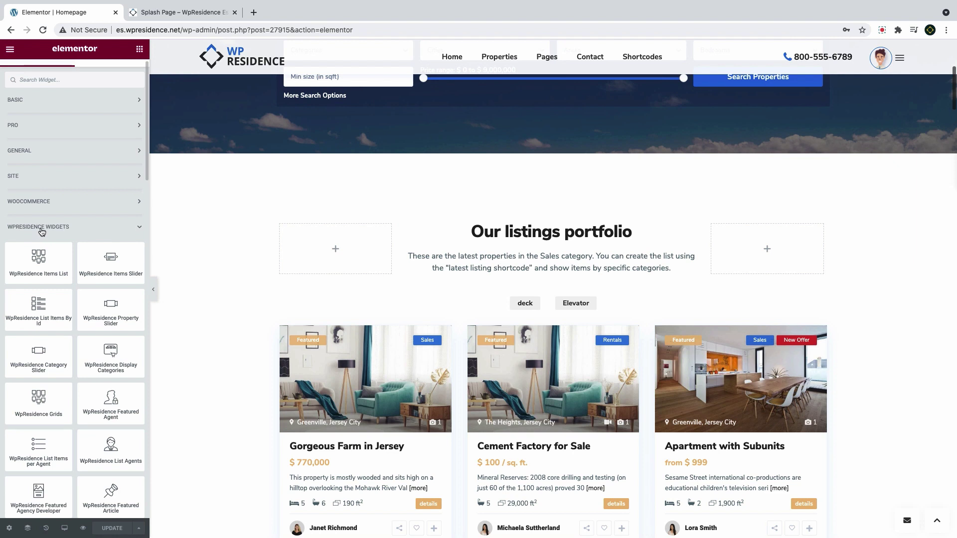
pyautogui.scroll(-5, 42, 231)
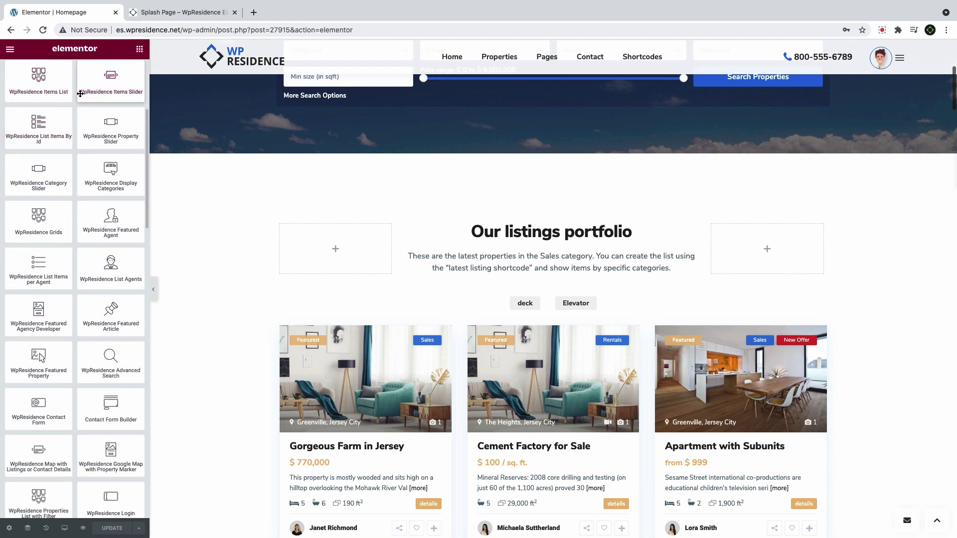
pyautogui.scroll(1, 80, 94)
pyautogui.moveTo(74, 100); pyautogui.dragTo(7, 102)
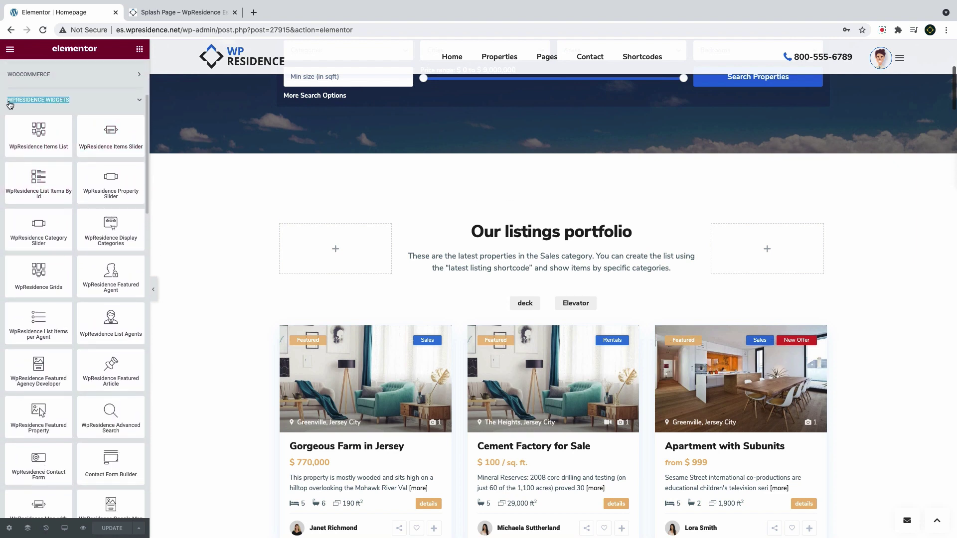
pyautogui.click(35, 106)
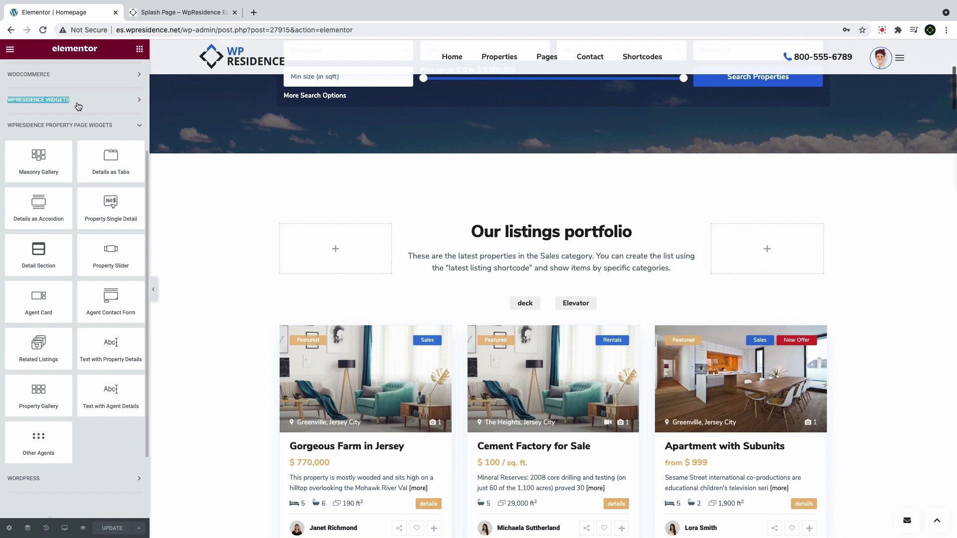
pyautogui.click(52, 105)
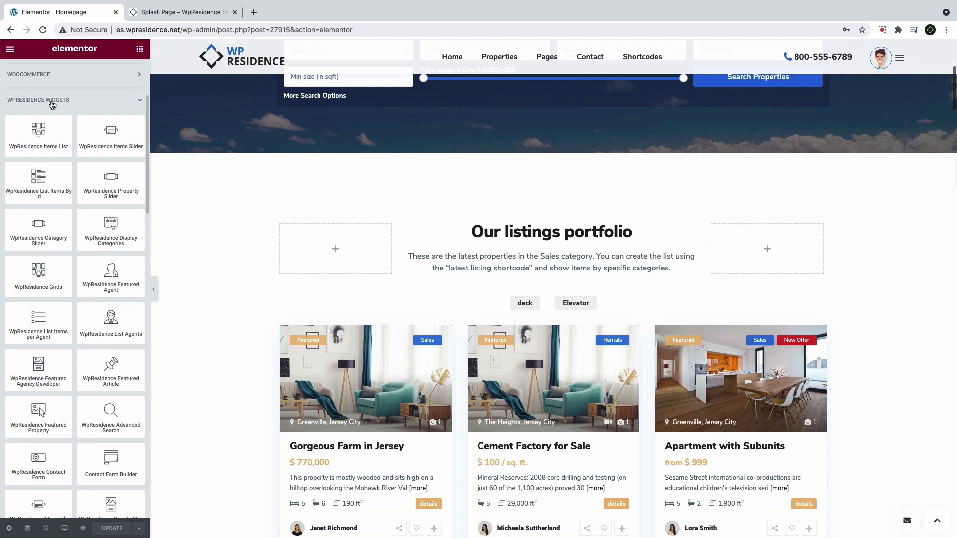
pyautogui.scroll(-5, 313, 300)
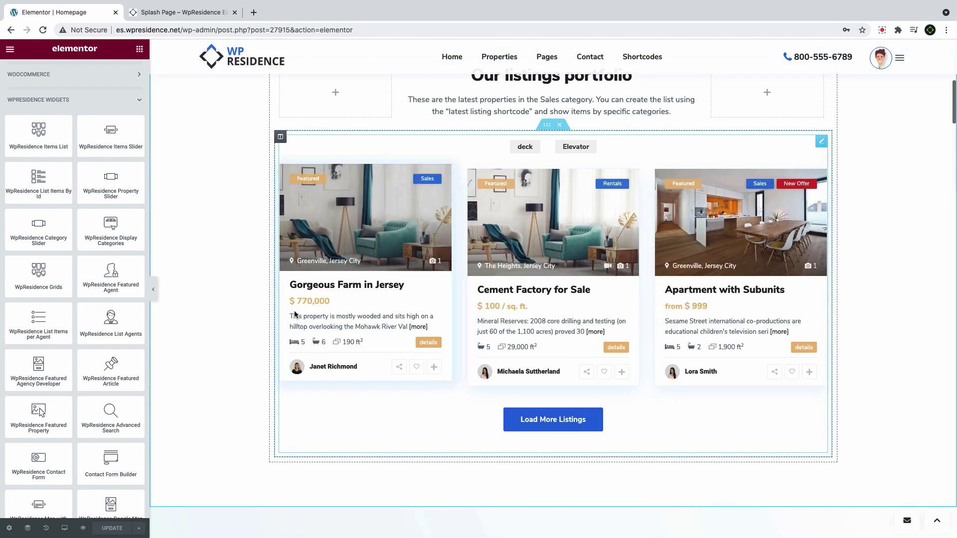
# Open the Items List widget, keep Properties as item type, and add Apartments and Condos terms
pyautogui.click(313, 301)
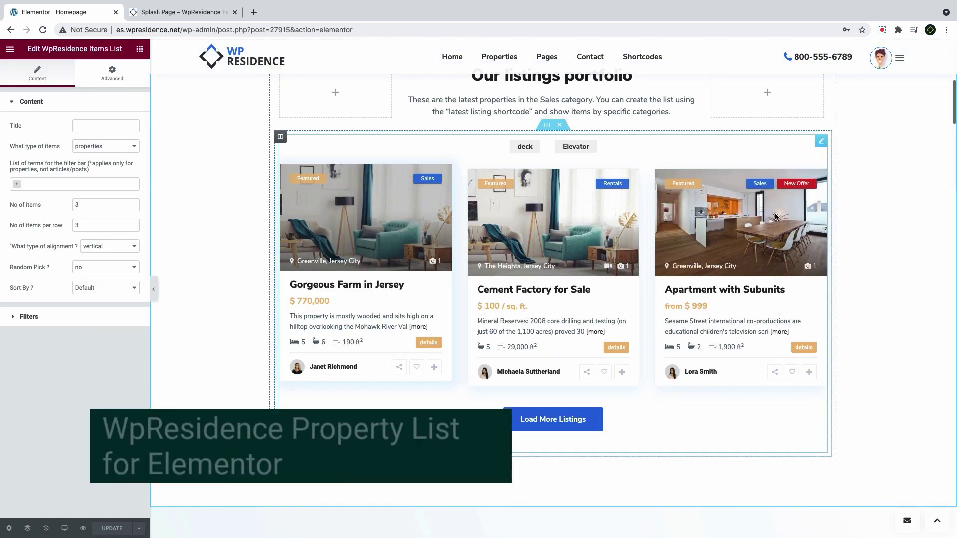
pyautogui.click(821, 144)
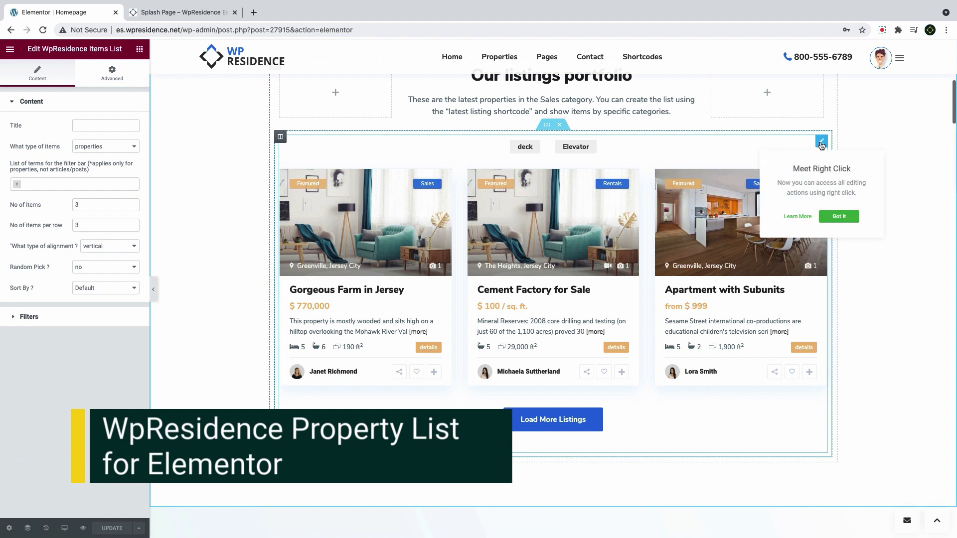
pyautogui.click(837, 217)
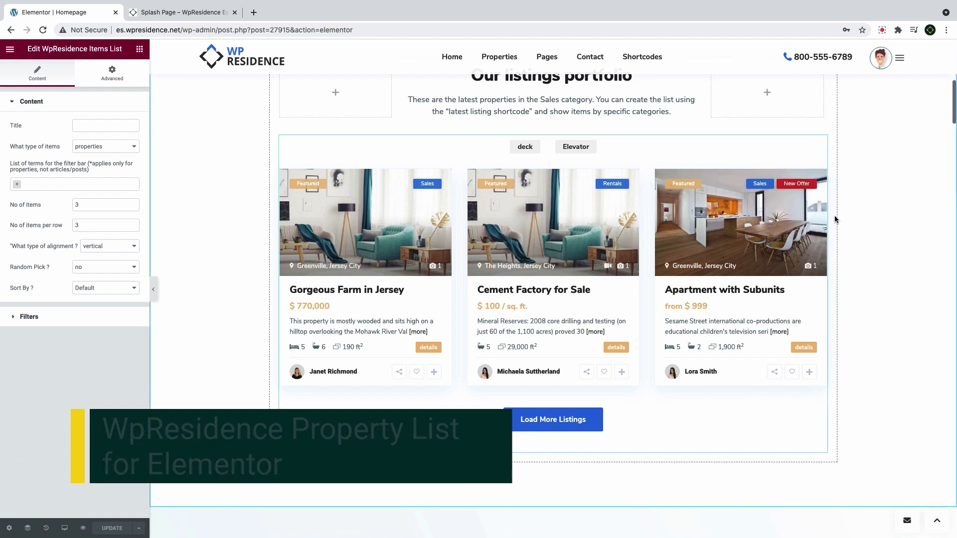
pyautogui.click(99, 150)
pyautogui.click(98, 151)
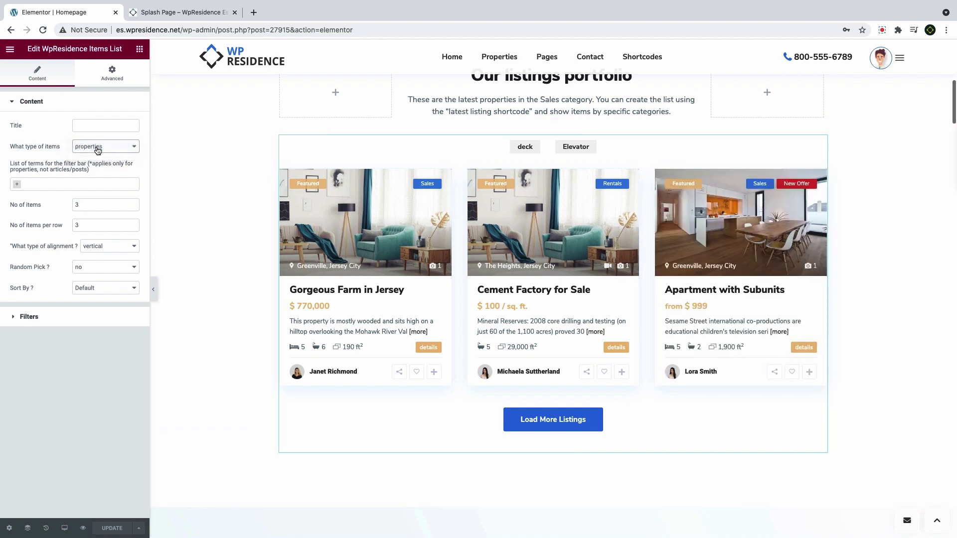
pyautogui.click(59, 185)
pyautogui.click(55, 197)
pyautogui.click(83, 184)
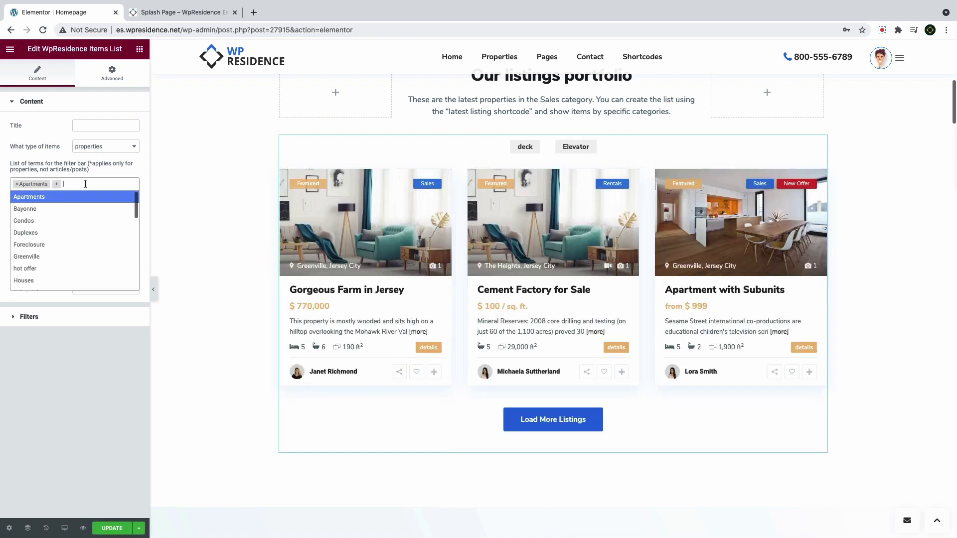
pyautogui.click(63, 220)
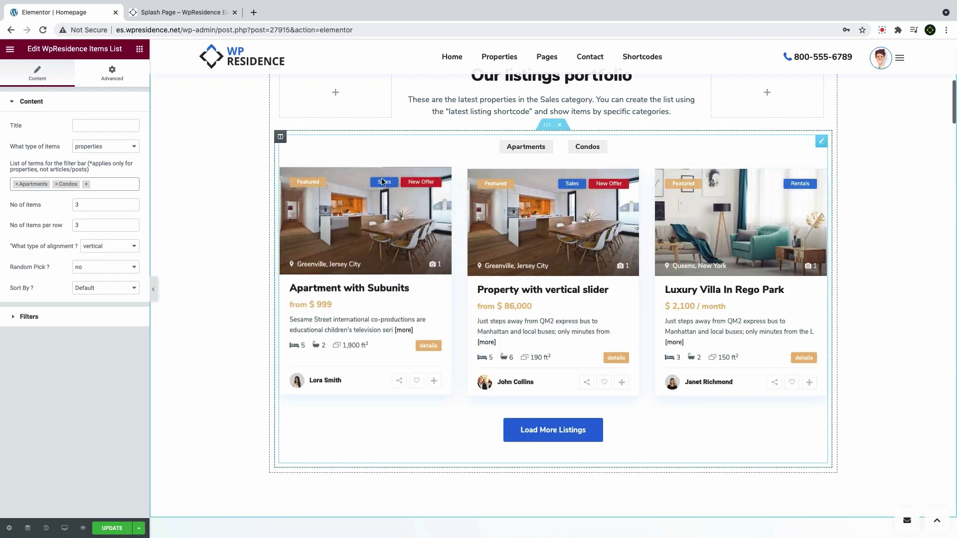
pyautogui.click(595, 147)
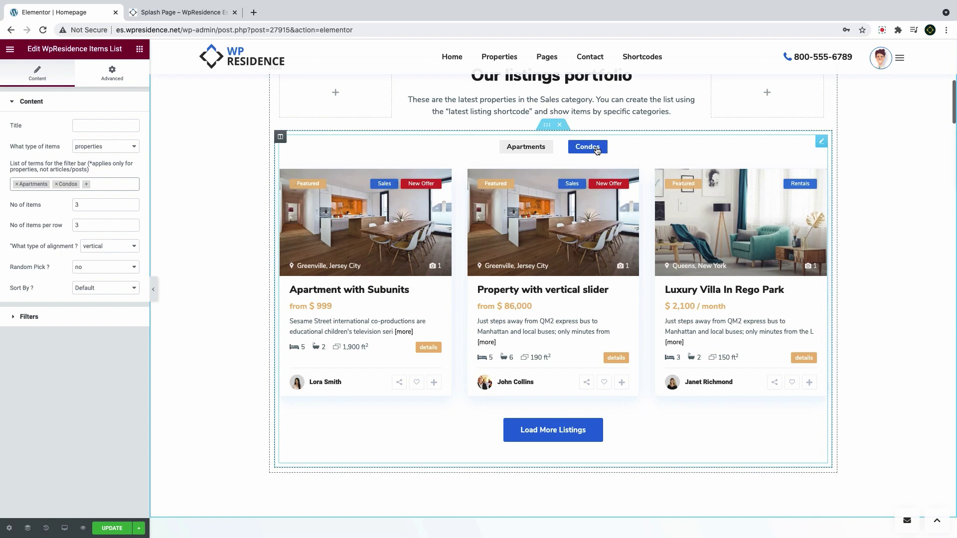
# Show 6 items horizontally, sorted Price High to Low, including non-featured listings
pyautogui.click(34, 207)
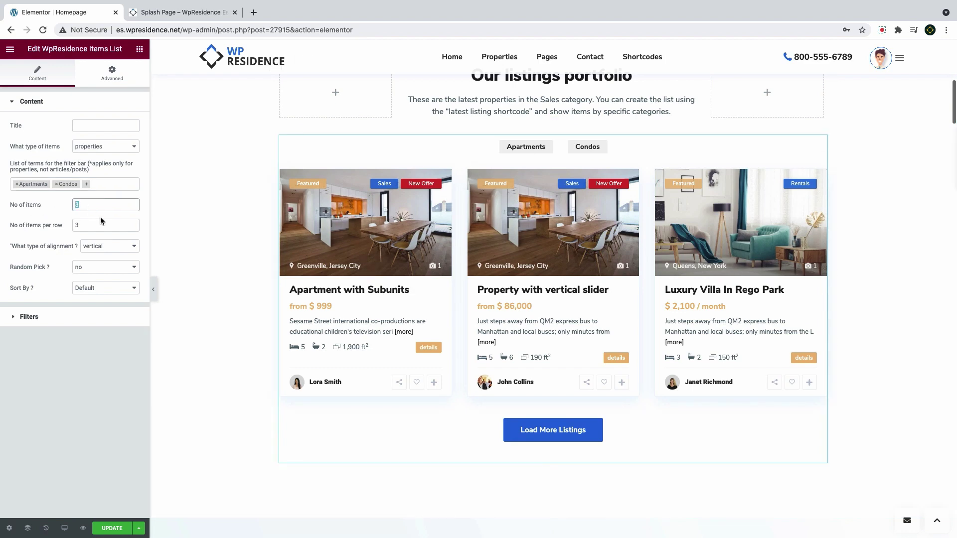
pyautogui.write('6')
pyautogui.click(108, 246)
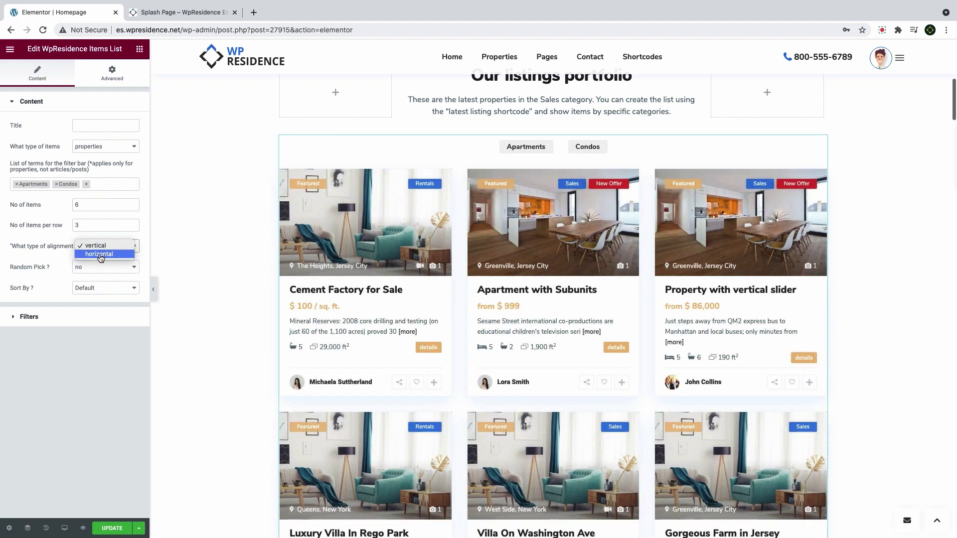
pyautogui.click(103, 258)
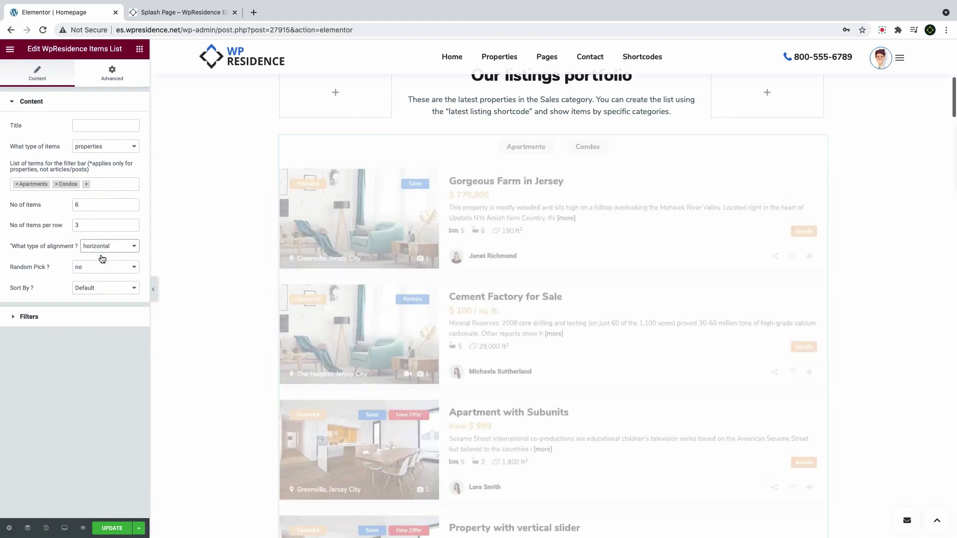
pyautogui.click(108, 294)
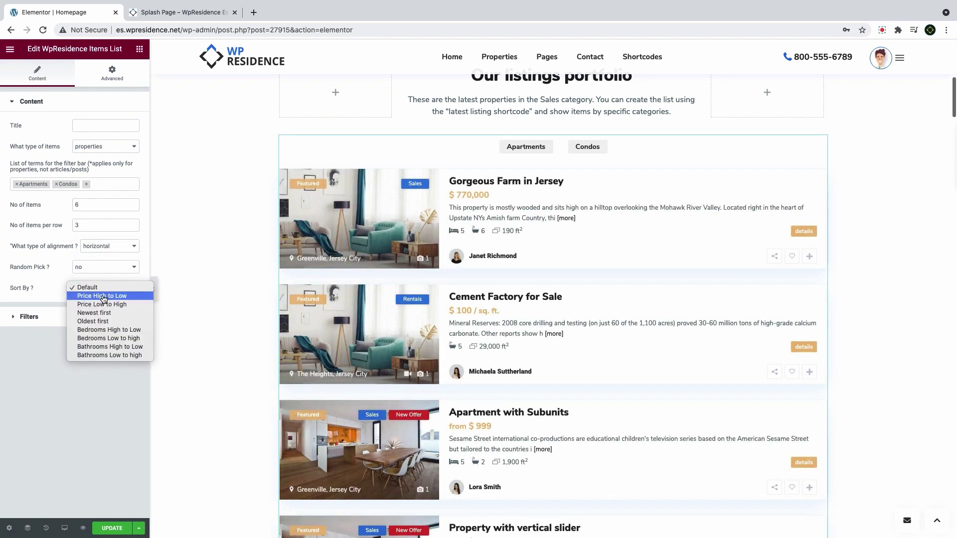
pyautogui.click(106, 297)
pyautogui.click(46, 317)
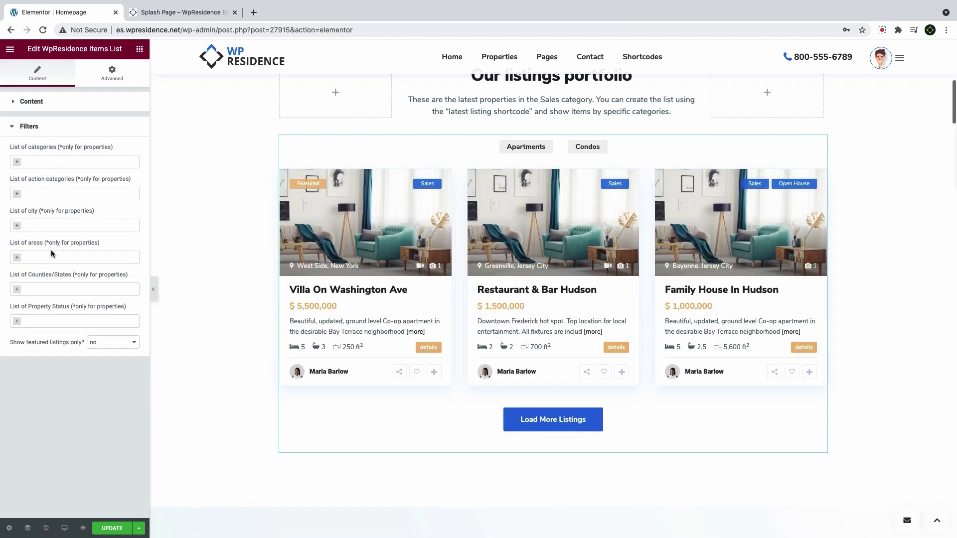
pyautogui.click(106, 342)
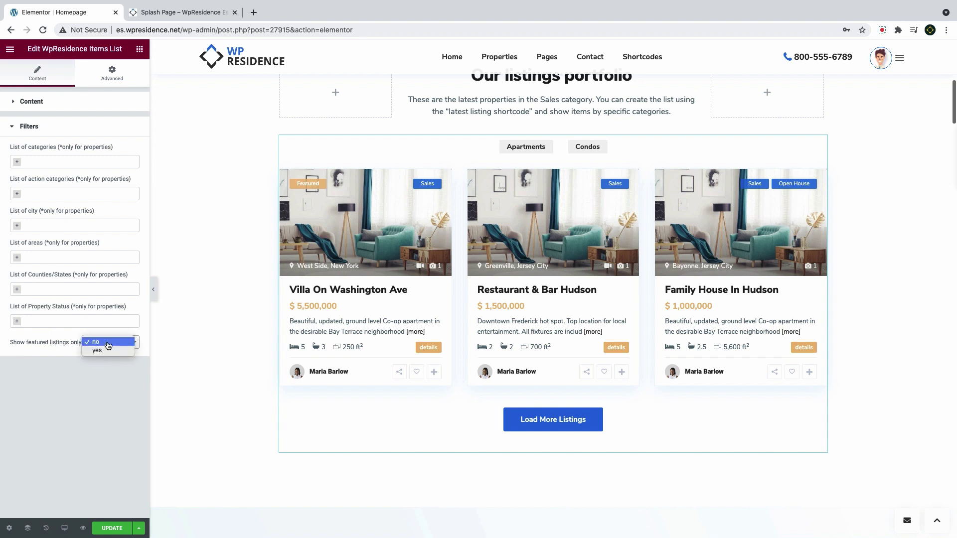
pyautogui.click(106, 344)
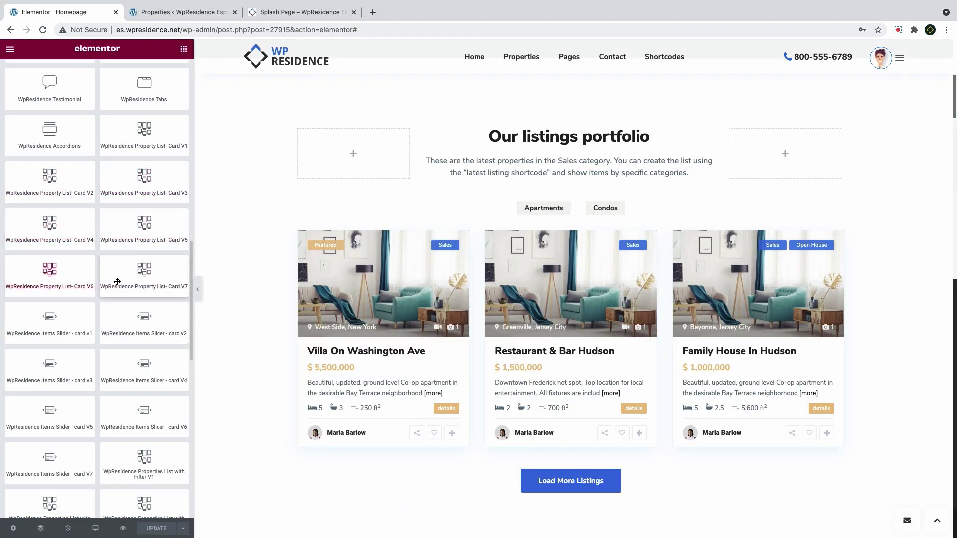
# Delete the WpResidence Items List widget through its context menu
pyautogui.rightClick(376, 313)
pyautogui.rightClick(835, 204)
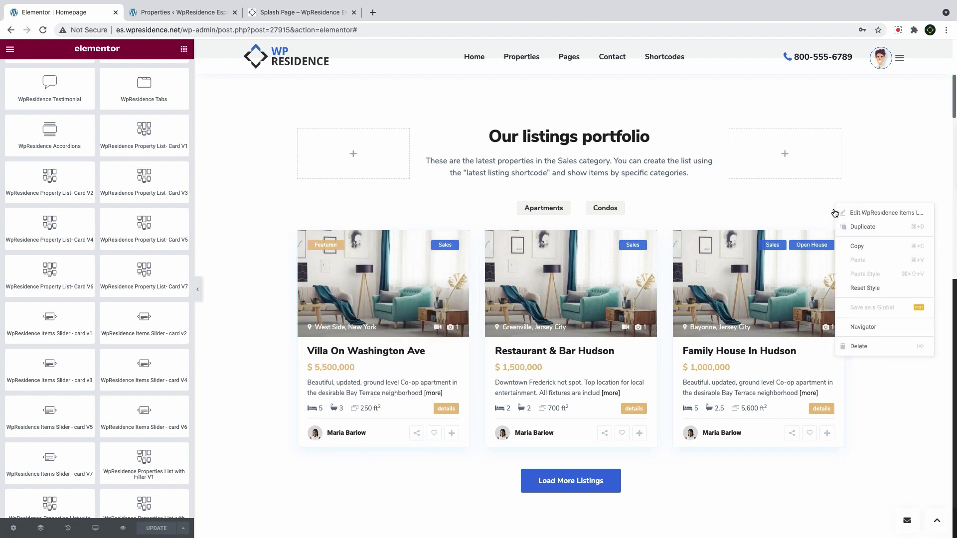
pyautogui.click(865, 347)
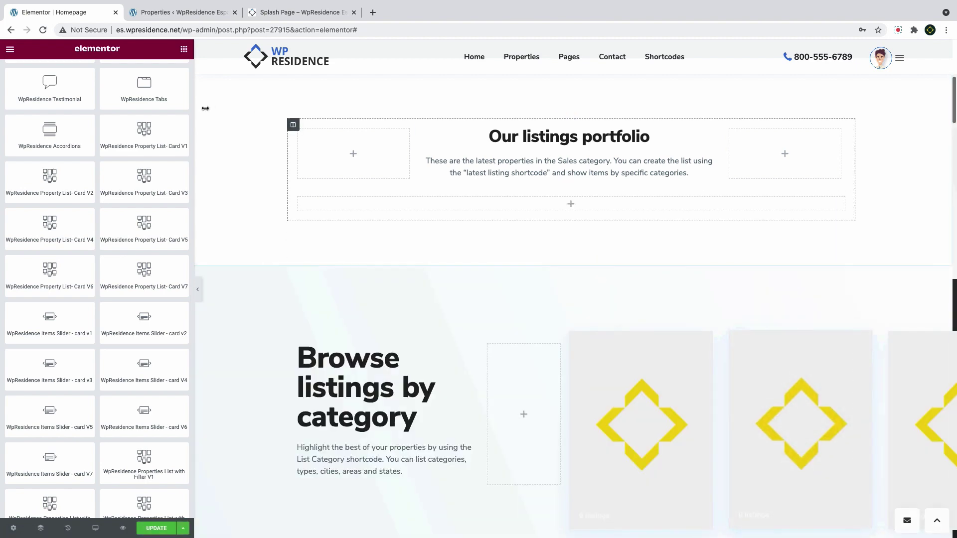
# Add a Property List Card V1 to the portfolio section, filtering Apartments, Condos and Duplexes
pyautogui.moveTo(144, 135); pyautogui.dragTo(400, 205)
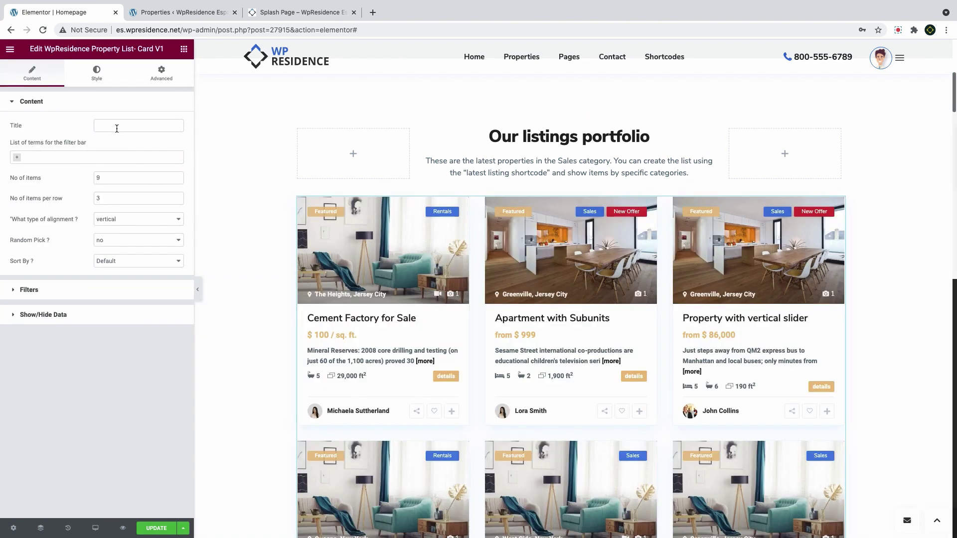
pyautogui.click(44, 157)
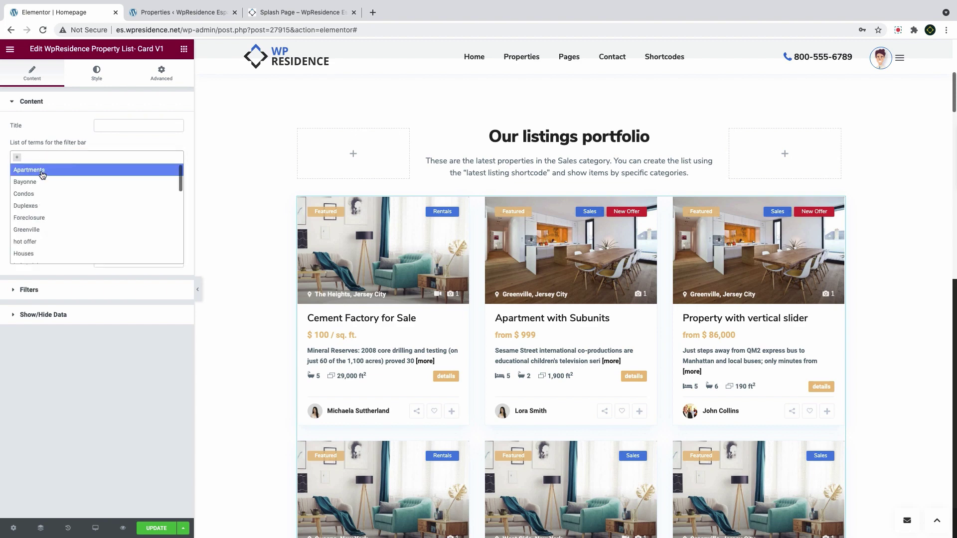
pyautogui.click(43, 172)
pyautogui.click(75, 157)
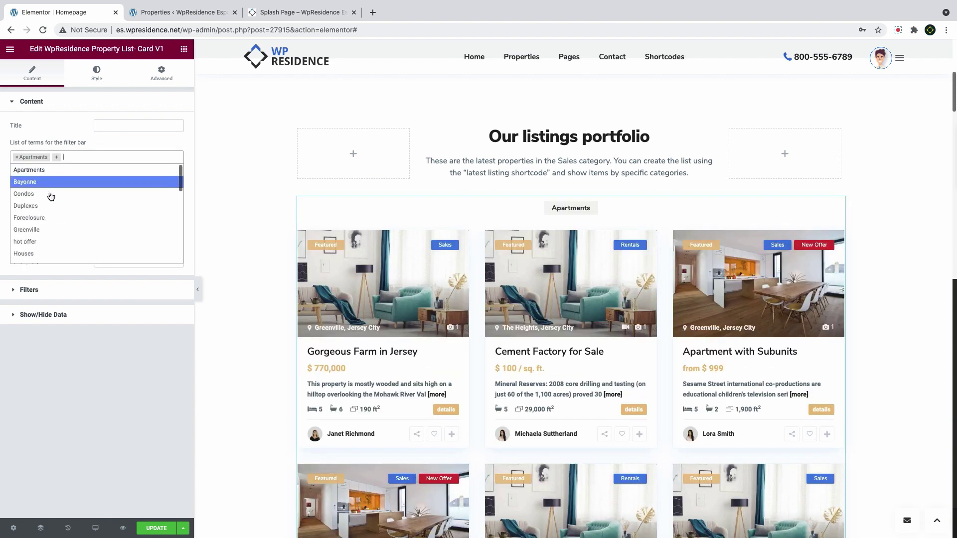
pyautogui.click(45, 198)
pyautogui.click(112, 160)
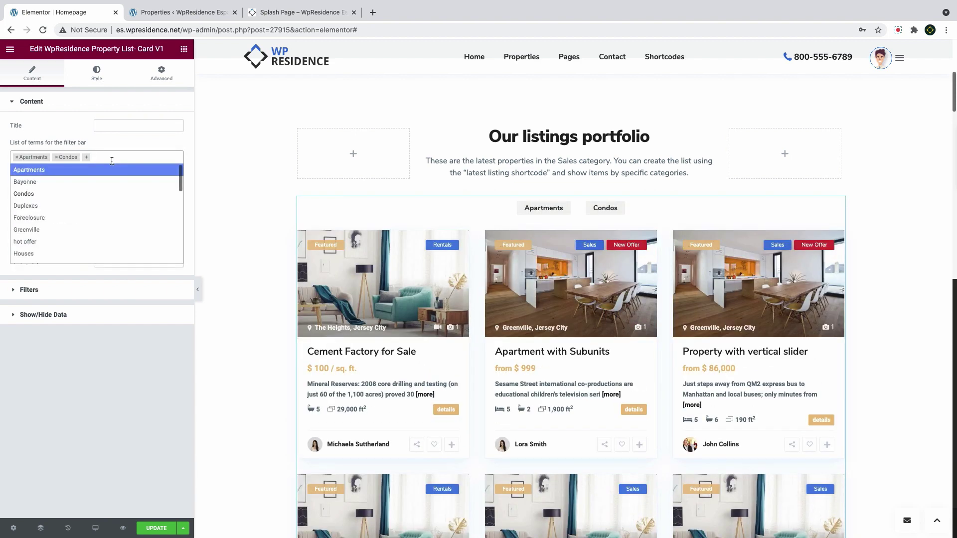
pyautogui.write('dupl')
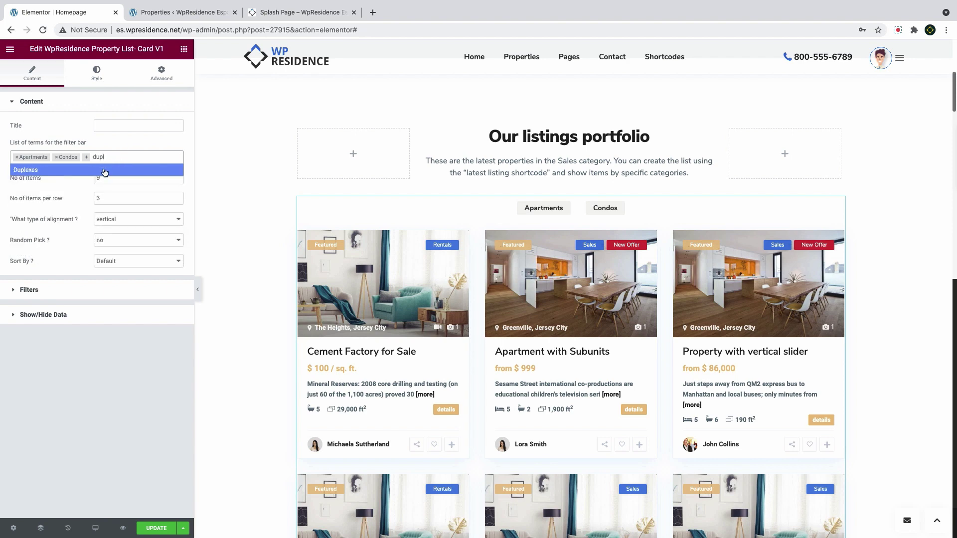
pyautogui.click(104, 171)
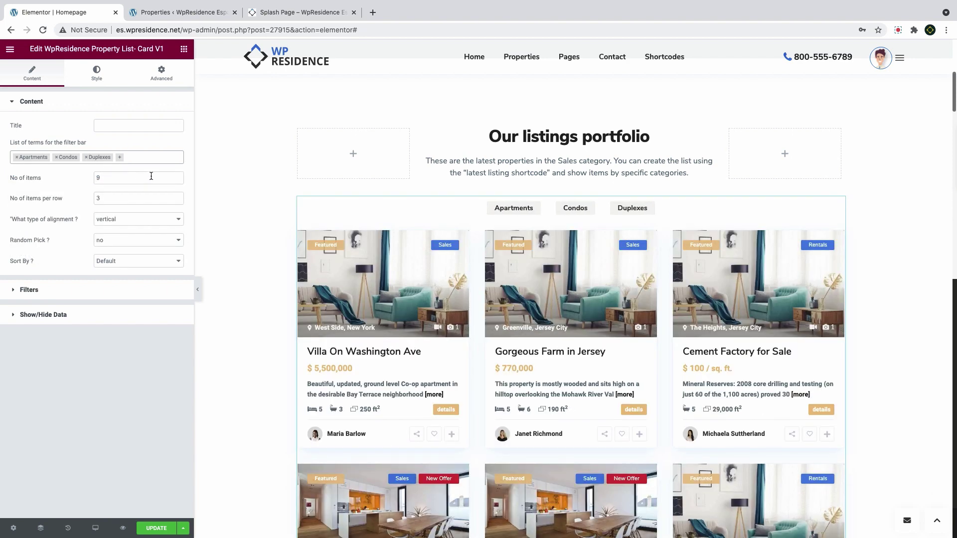
# Show 3 listings with vertical card alignment, sorted by price high to low
pyautogui.doubleClick(122, 176)
pyautogui.write('3')
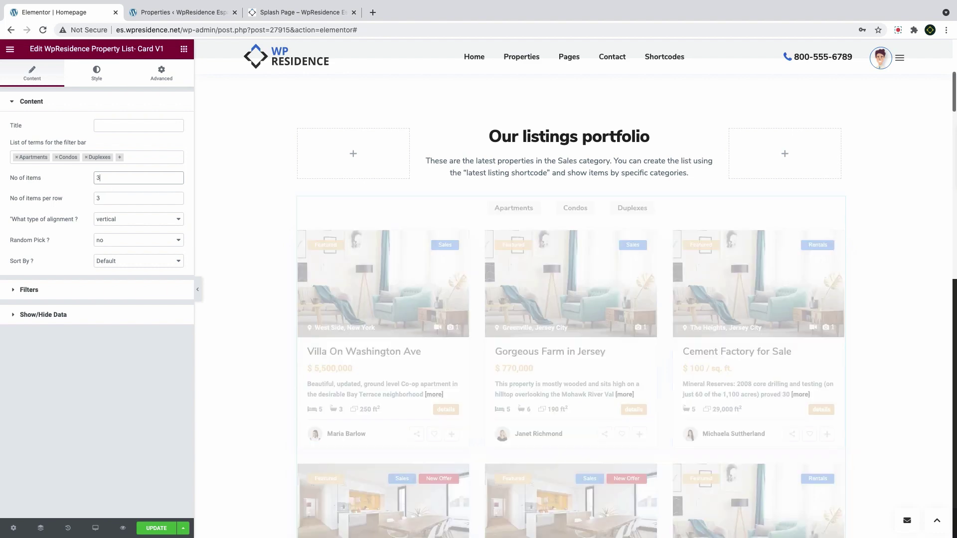
pyautogui.click(115, 223)
pyautogui.click(123, 231)
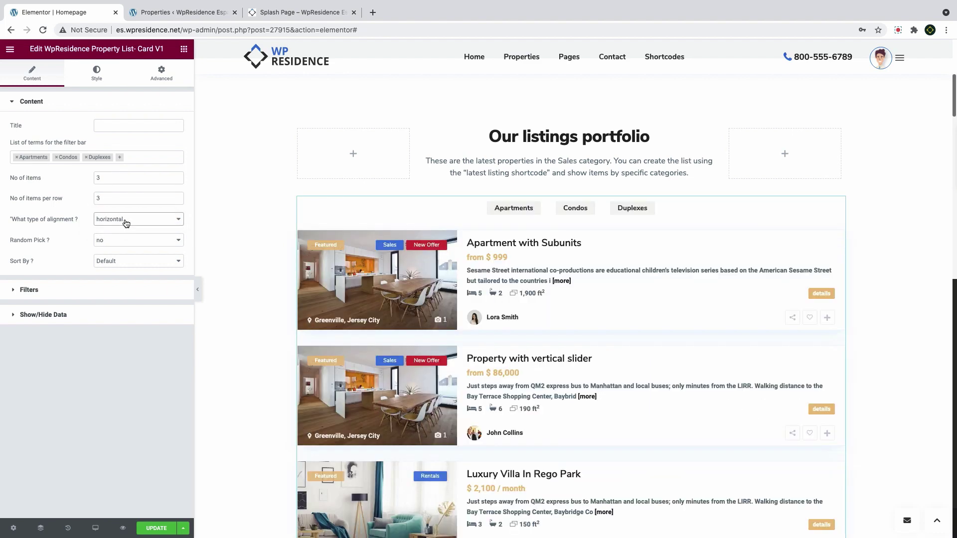
pyautogui.click(140, 220)
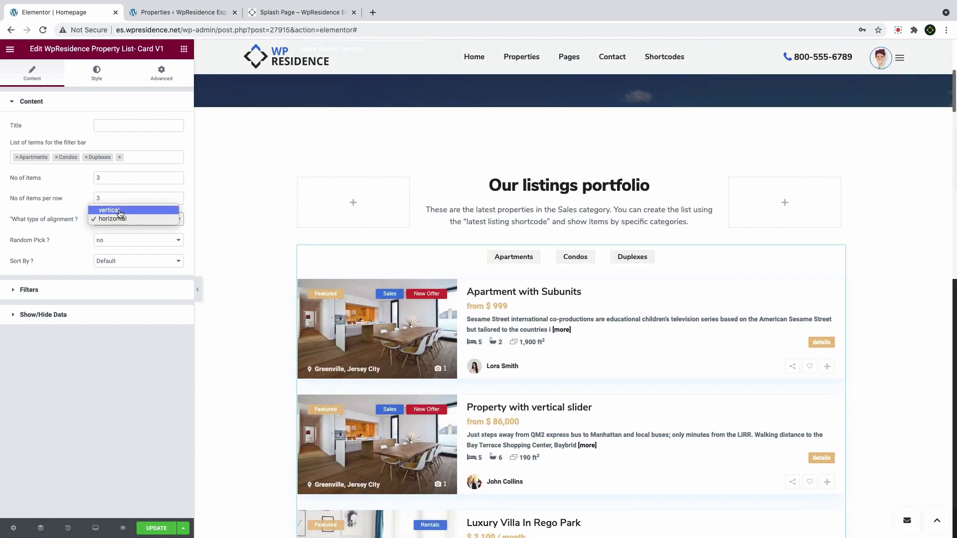
pyautogui.click(119, 210)
pyautogui.click(127, 266)
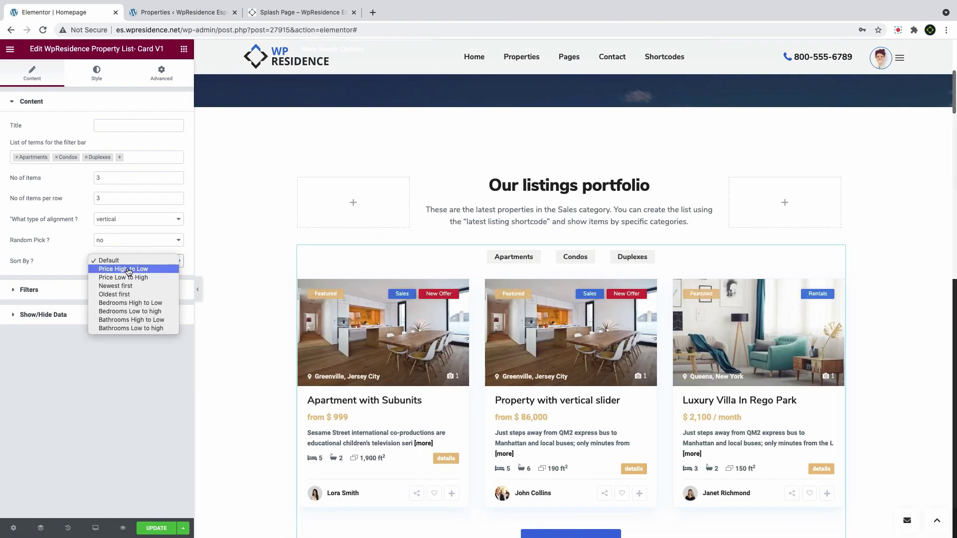
pyautogui.click(129, 269)
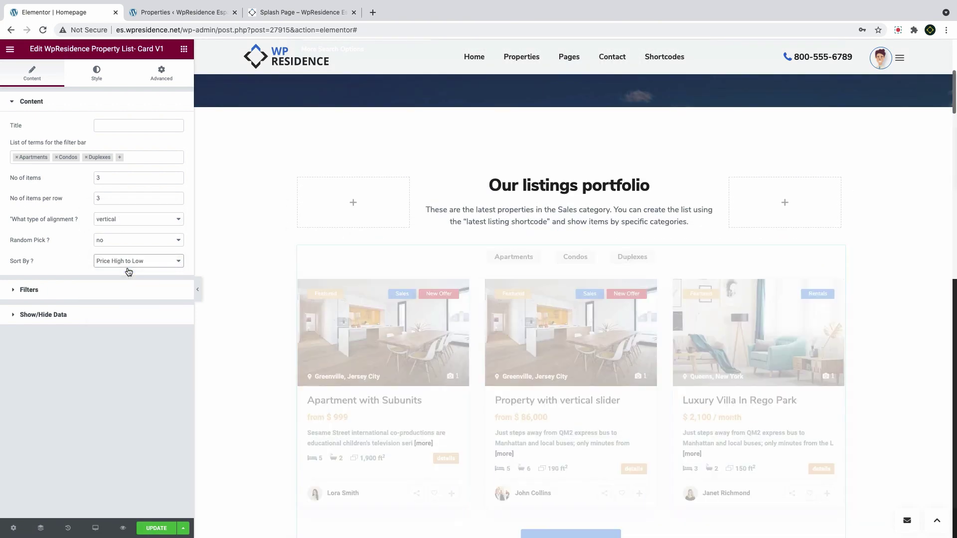
# Limit the listings to 'hot offer' status, keeping category labels and image counts visible
pyautogui.click(46, 294)
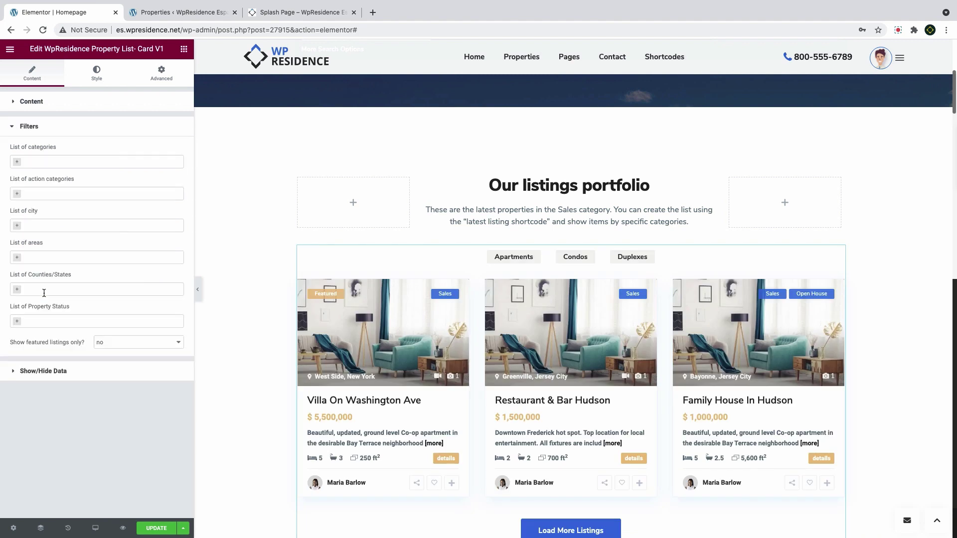
pyautogui.click(51, 161)
pyautogui.press('Escape')
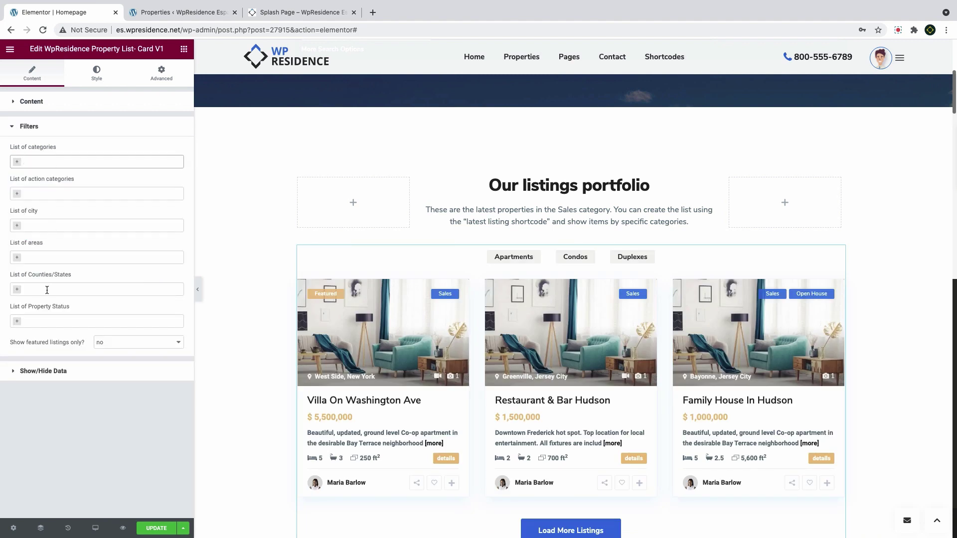
pyautogui.click(61, 321)
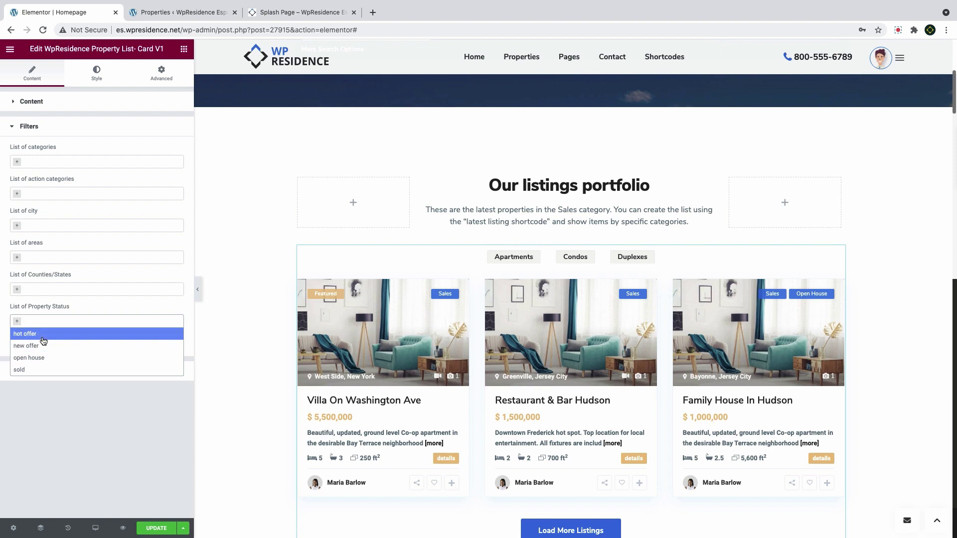
pyautogui.click(72, 333)
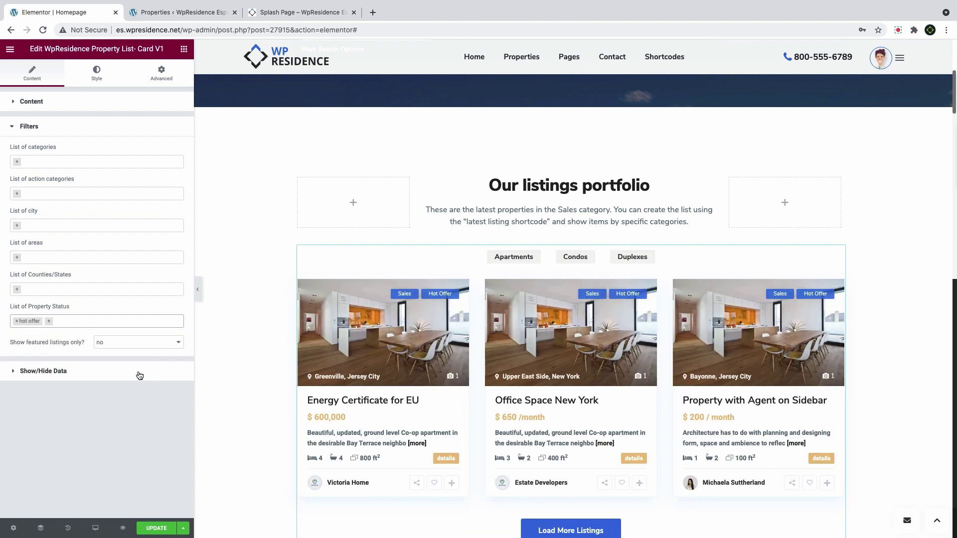
pyautogui.click(40, 372)
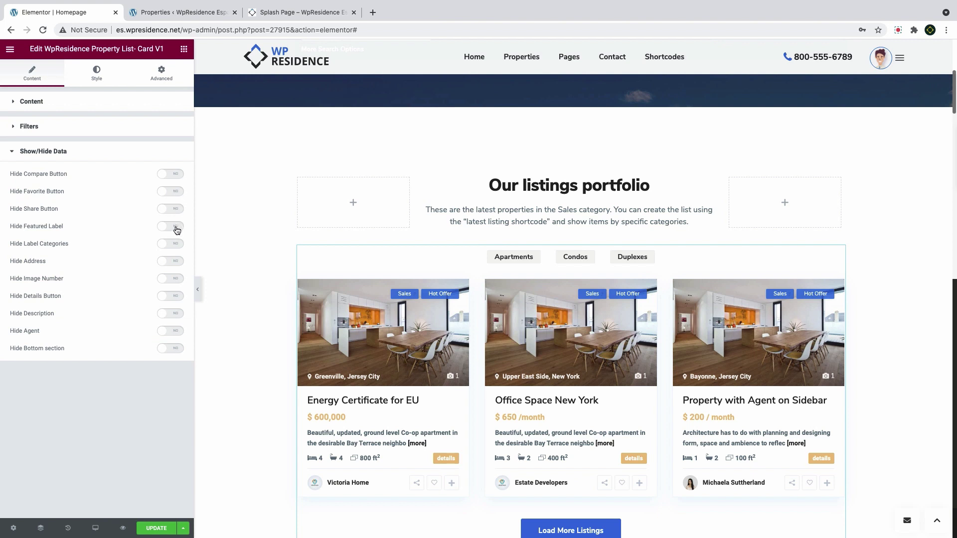
pyautogui.click(175, 244)
pyautogui.click(168, 245)
pyautogui.click(181, 280)
pyautogui.click(180, 280)
# Set the property title typography to Nunito Sans at size 18
pyautogui.click(98, 84)
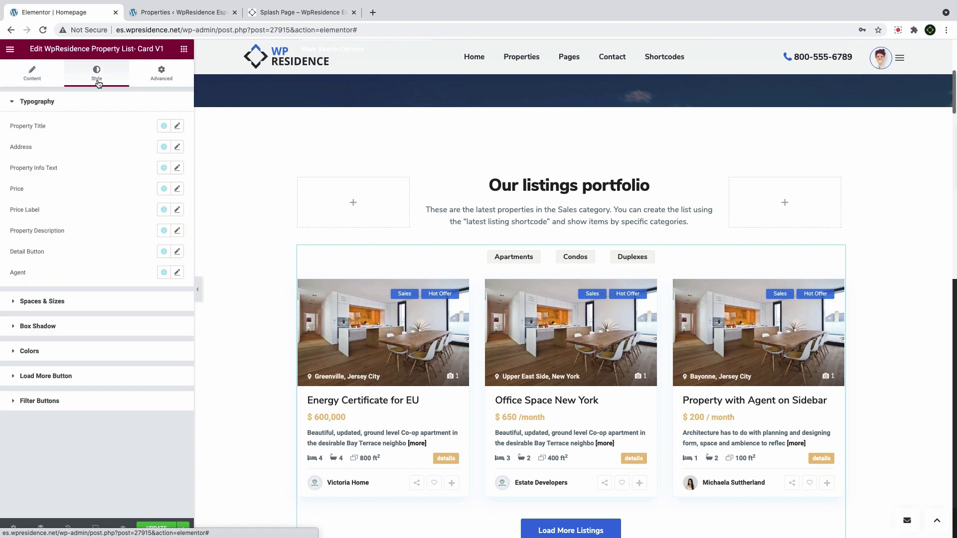
pyautogui.click(177, 126)
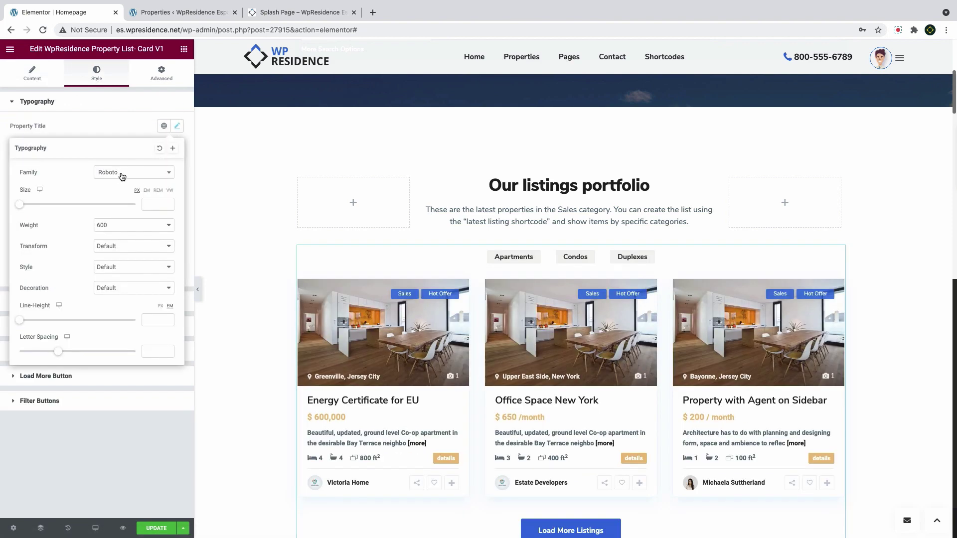
pyautogui.click(121, 172)
pyautogui.write('nun')
pyautogui.click(117, 225)
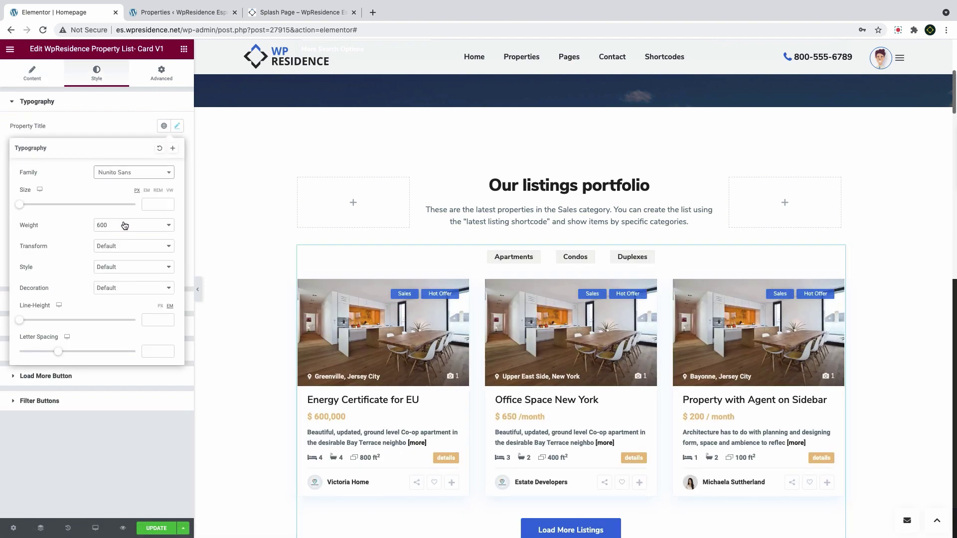
pyautogui.click(152, 204)
pyautogui.write('20')
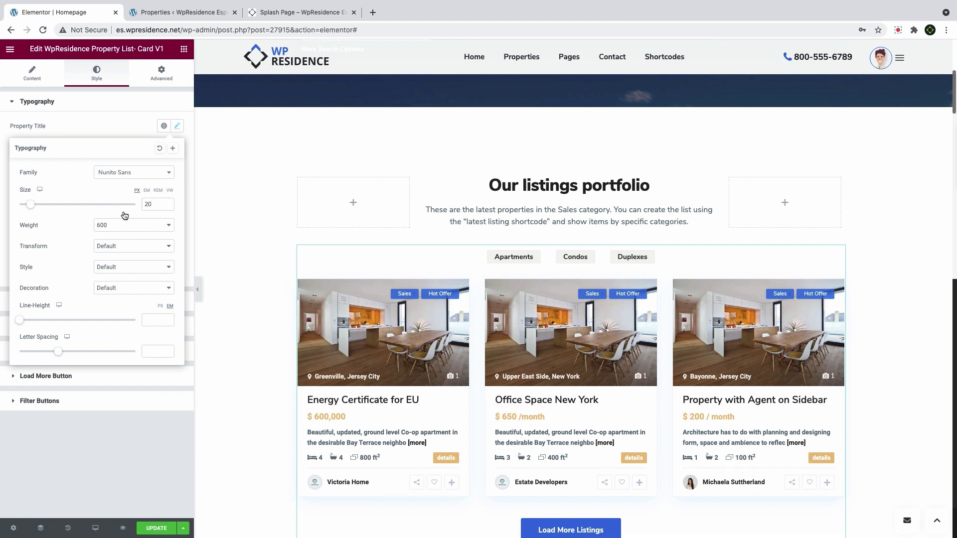
pyautogui.click(168, 207)
pyautogui.click(168, 206)
# Give the property titles weight 700 and 0.5 letter spacing
pyautogui.click(130, 227)
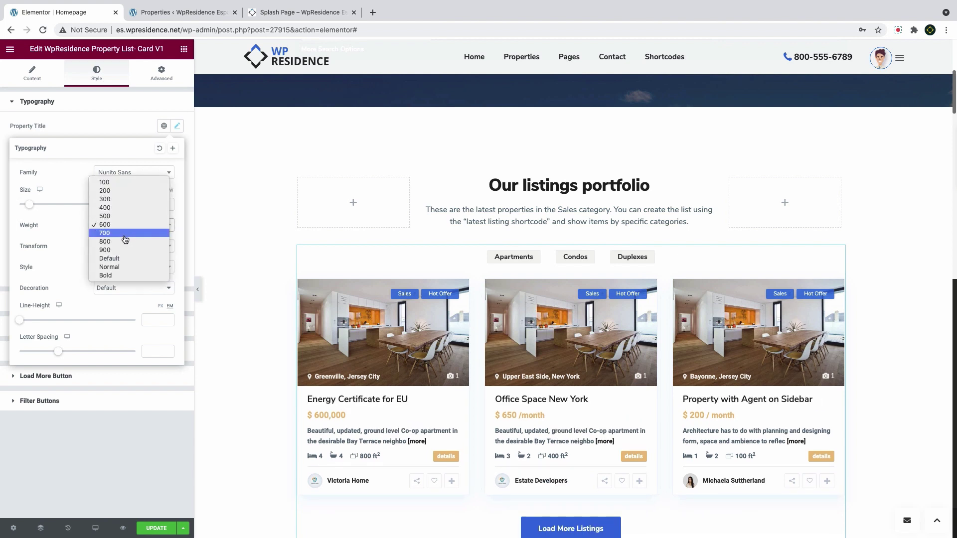
pyautogui.click(125, 239)
pyautogui.click(155, 350)
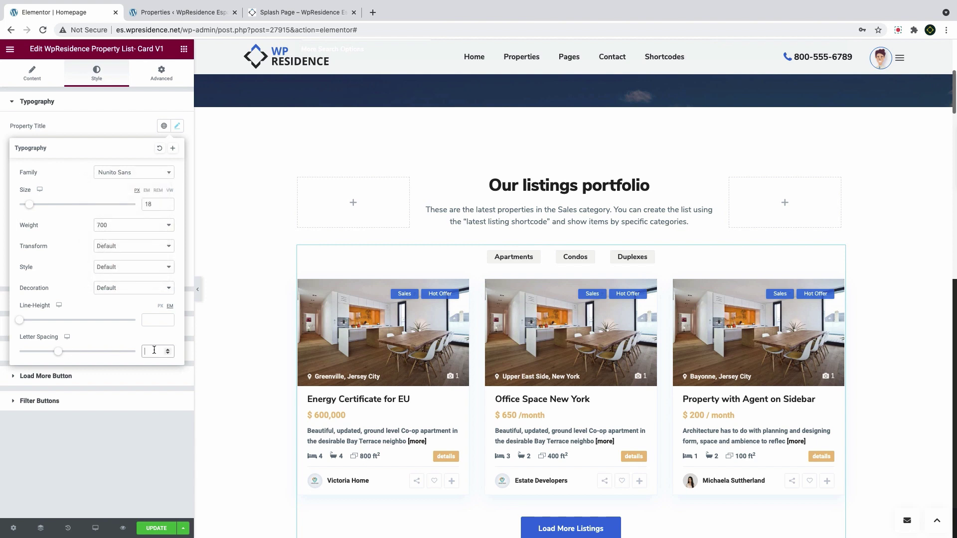
pyautogui.write('.5')
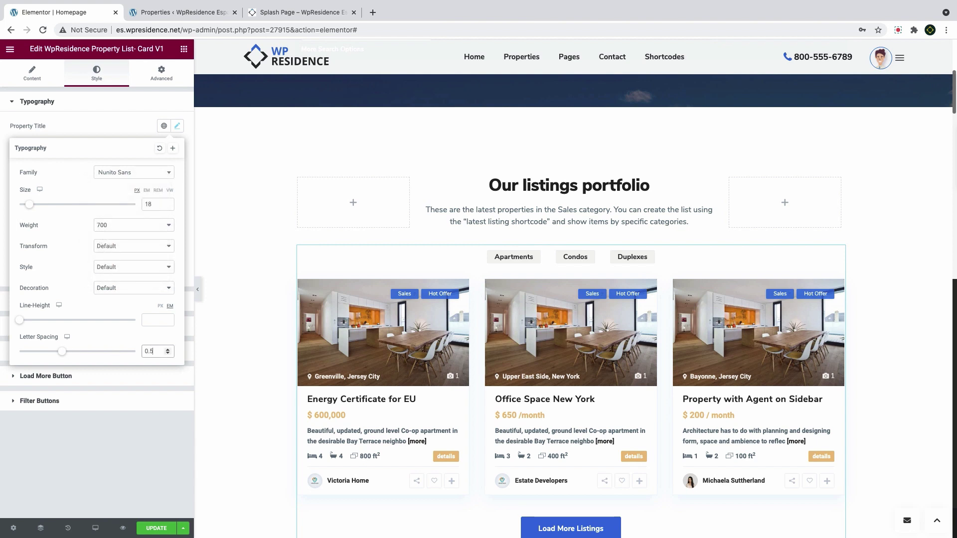
pyautogui.click(100, 119)
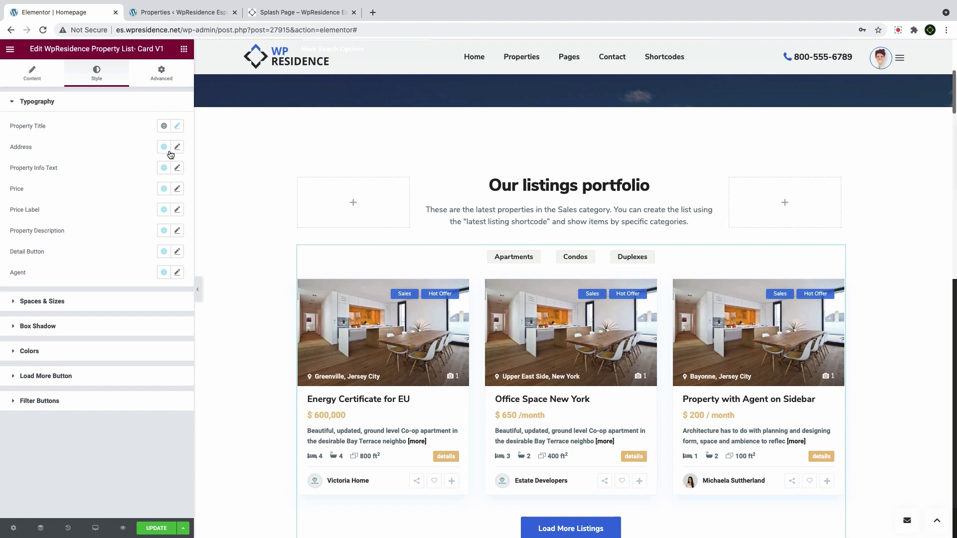
# Color the listing prices and the details button backgrounds dark red #AA151B
pyautogui.click(54, 359)
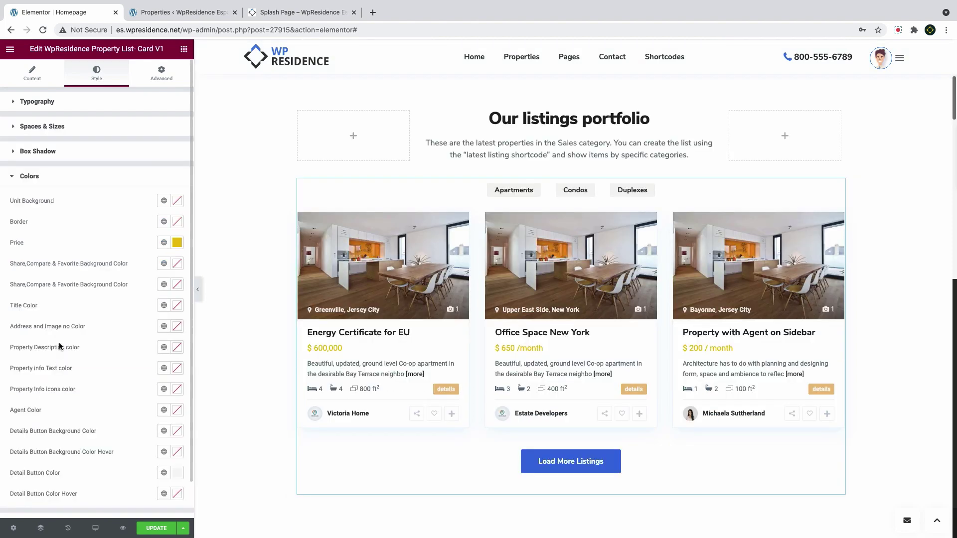
pyautogui.click(177, 243)
pyautogui.click(98, 393)
pyautogui.write('#aa151b')
pyautogui.click(91, 226)
pyautogui.scroll(-1, 91, 226)
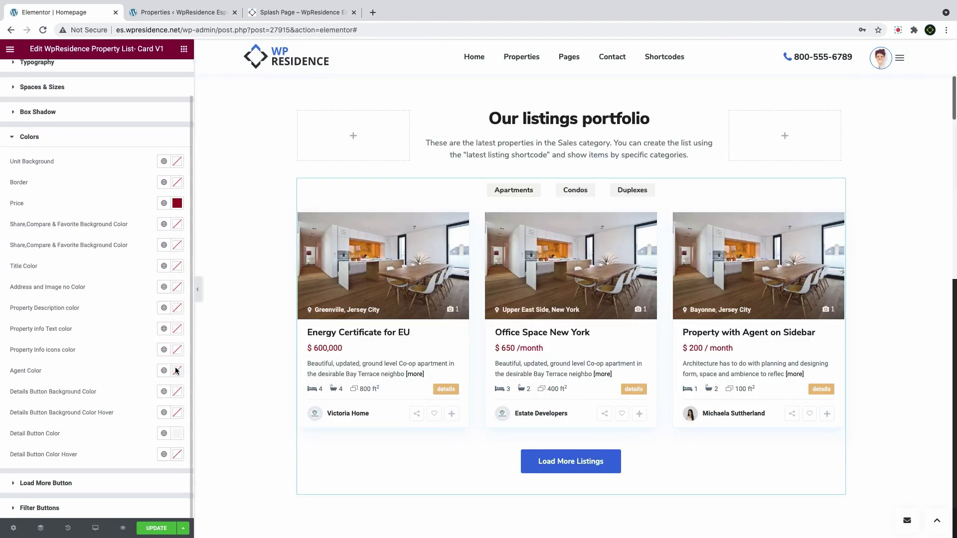
pyautogui.click(177, 392)
pyautogui.click(98, 368)
pyautogui.write('#AA151B')
pyautogui.click(125, 399)
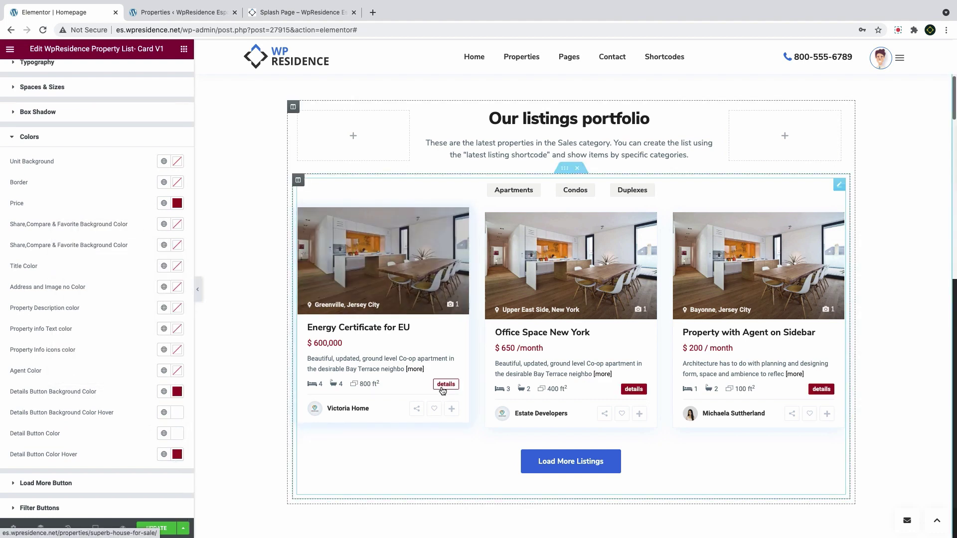
# Set the Load More Listings button background to #AA151B with white text
pyautogui.click(65, 483)
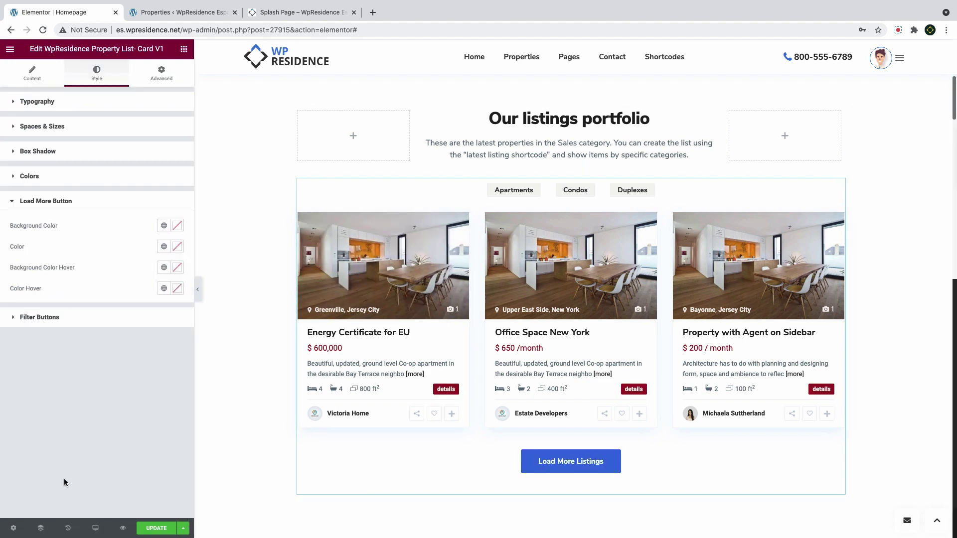
pyautogui.click(176, 227)
pyautogui.click(94, 377)
pyautogui.write('#AA151B')
pyautogui.click(98, 423)
pyautogui.click(179, 249)
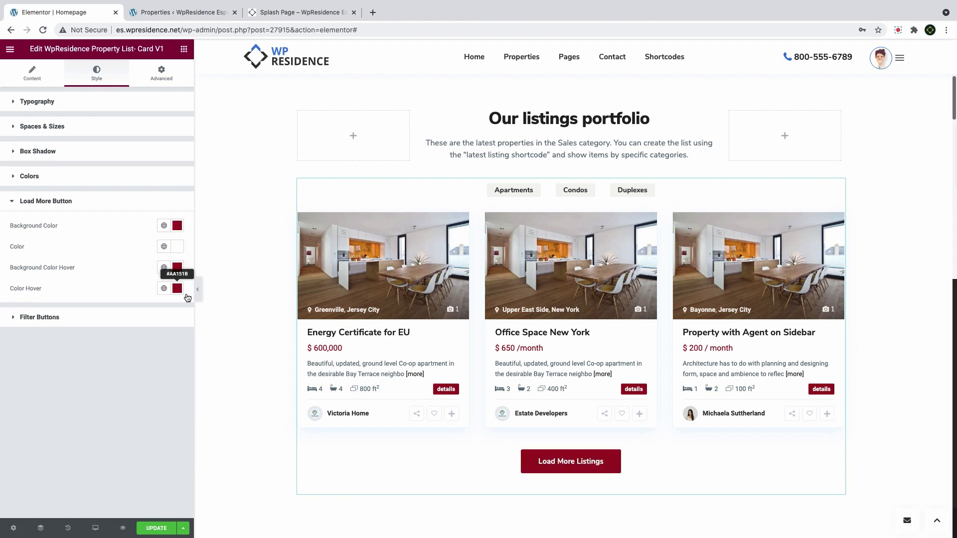
pyautogui.click(178, 288)
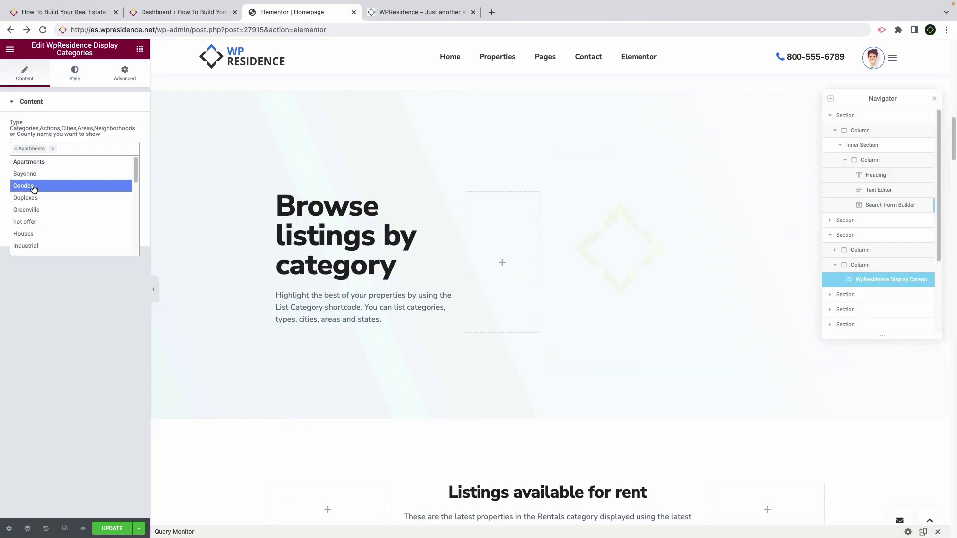
# Add Condos and Houses to the categories shown in the Display Categories widget
pyautogui.click(34, 188)
pyautogui.click(92, 149)
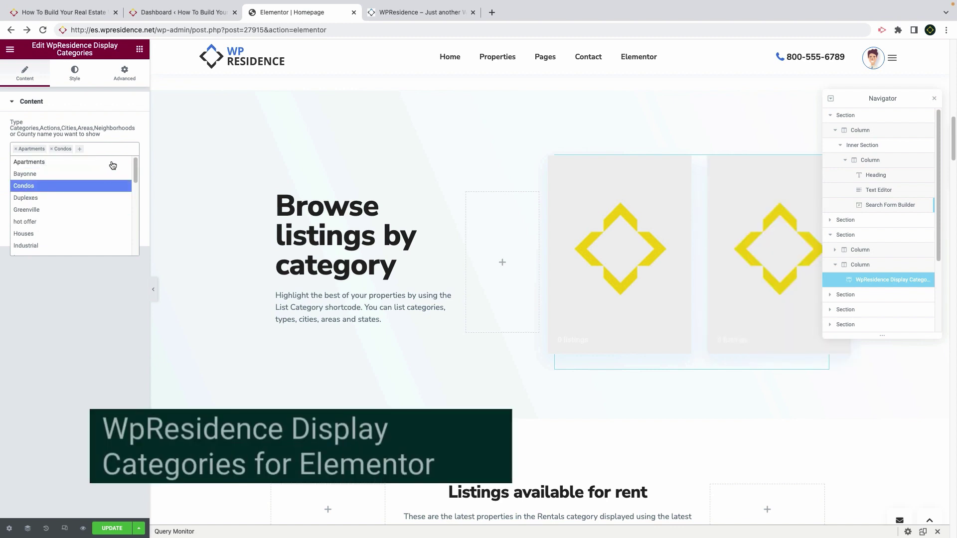
pyautogui.click(111, 149)
pyautogui.click(119, 153)
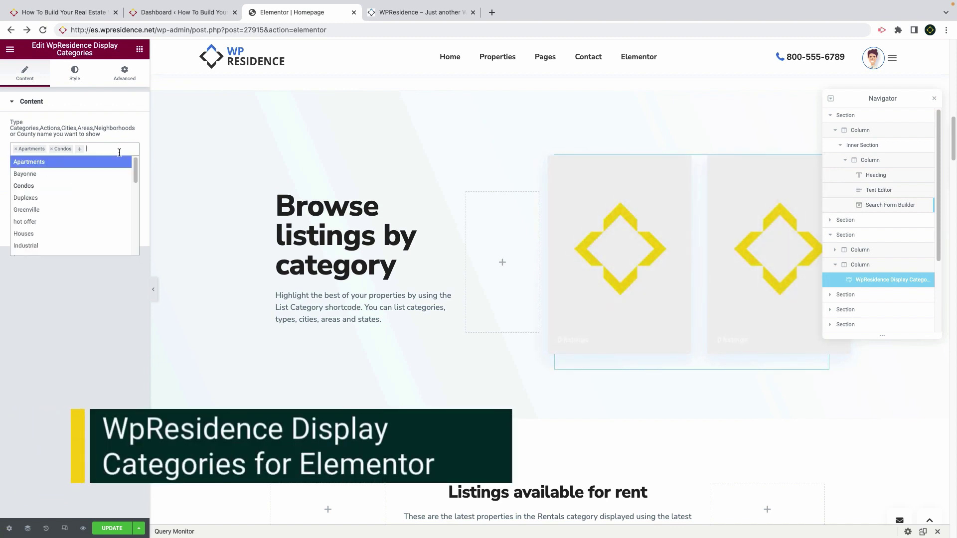
pyautogui.scroll(-2, 98, 167)
pyautogui.click(74, 174)
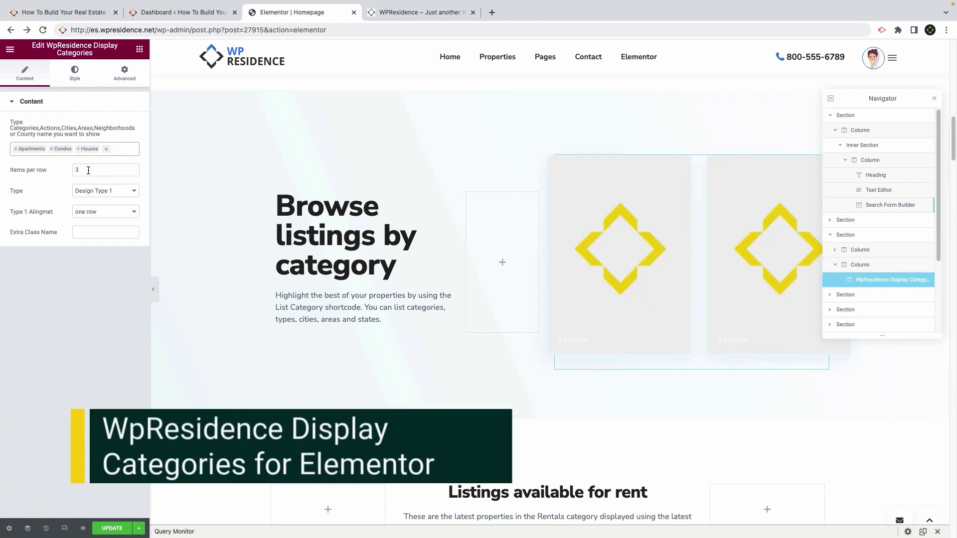
# Set 2 items per row, keep Design Type 1 and one-row alignment, and remove Houses
pyautogui.click(86, 169)
pyautogui.press('BackSpace')
pyautogui.write('2')
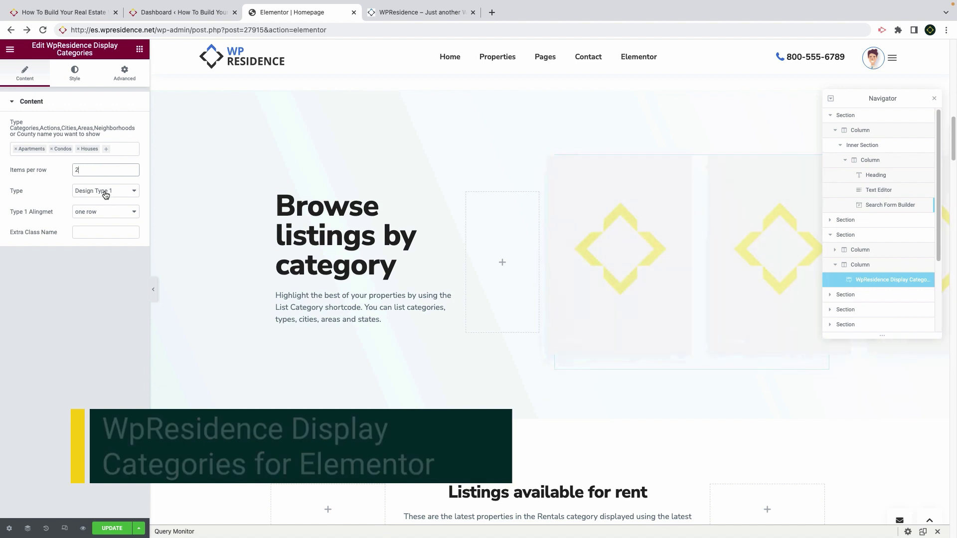
pyautogui.click(105, 195)
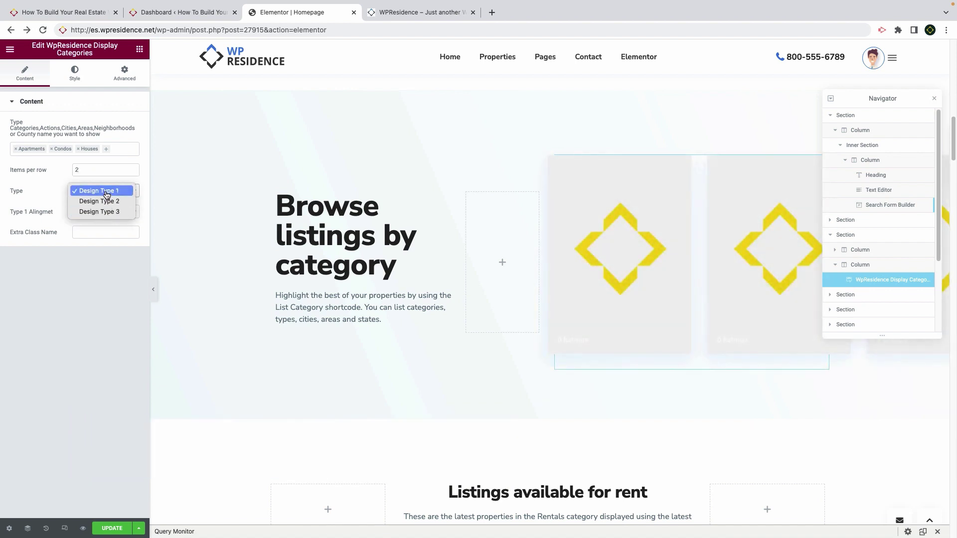
pyautogui.click(107, 192)
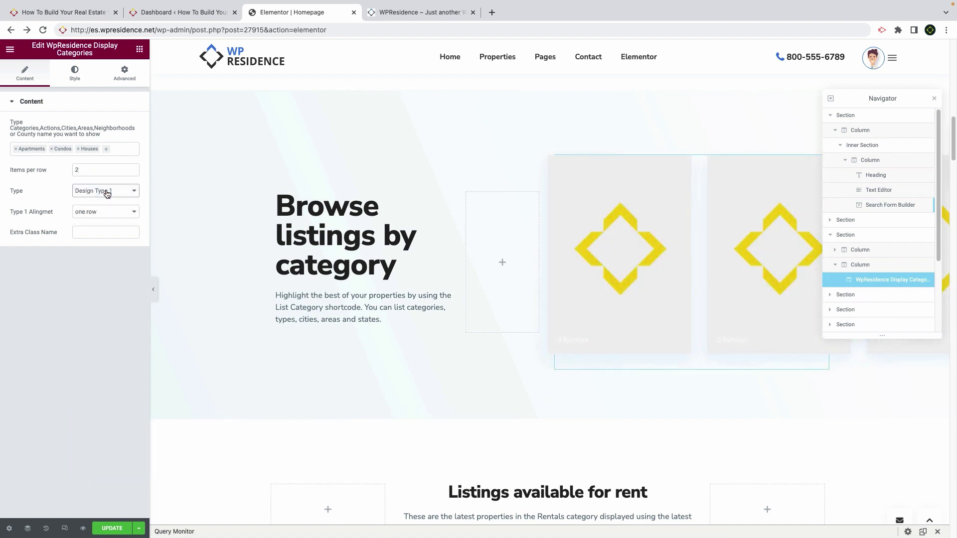
pyautogui.click(78, 149)
pyautogui.click(106, 148)
pyautogui.click(97, 212)
pyautogui.click(94, 214)
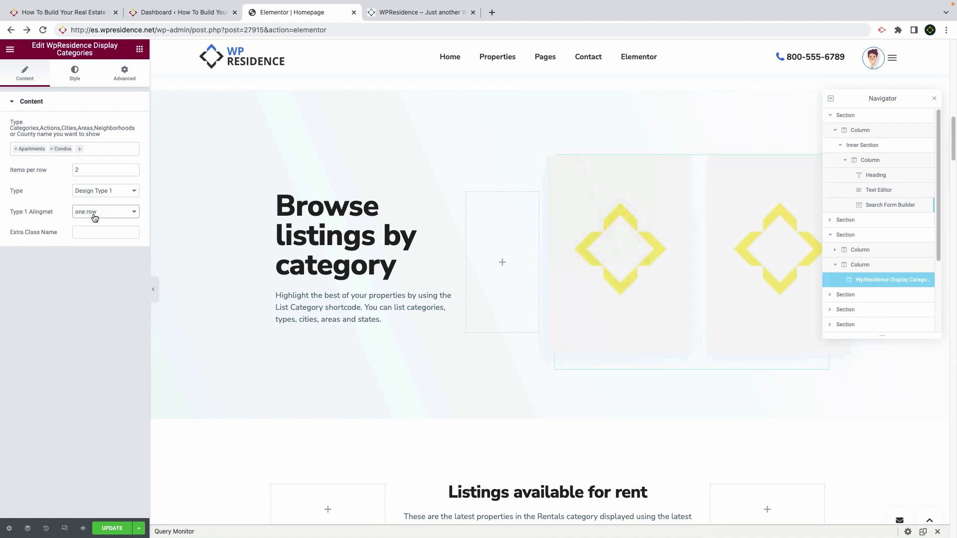
# Drag the category cards' Item Height to 424 on the Style tab
pyautogui.click(75, 74)
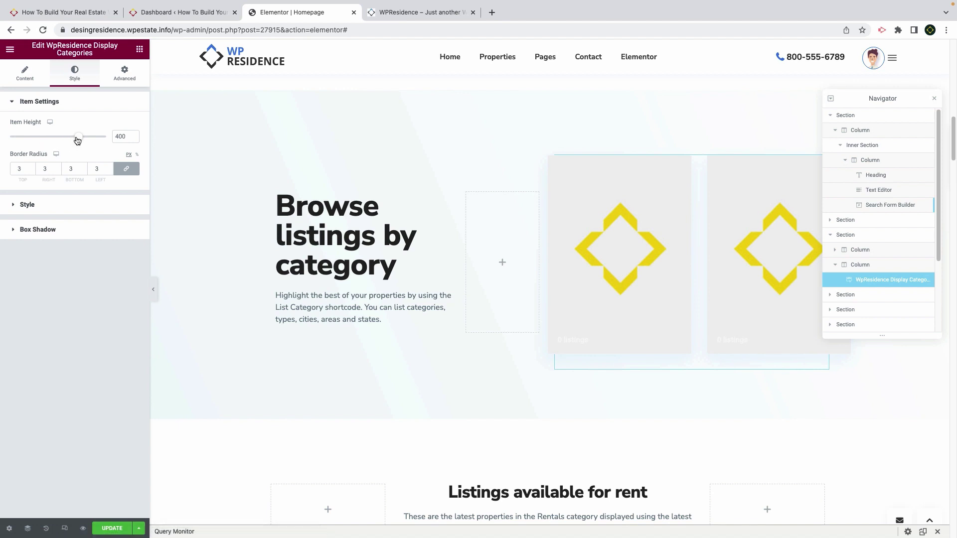
pyautogui.moveTo(87, 143); pyautogui.dragTo(83, 141)
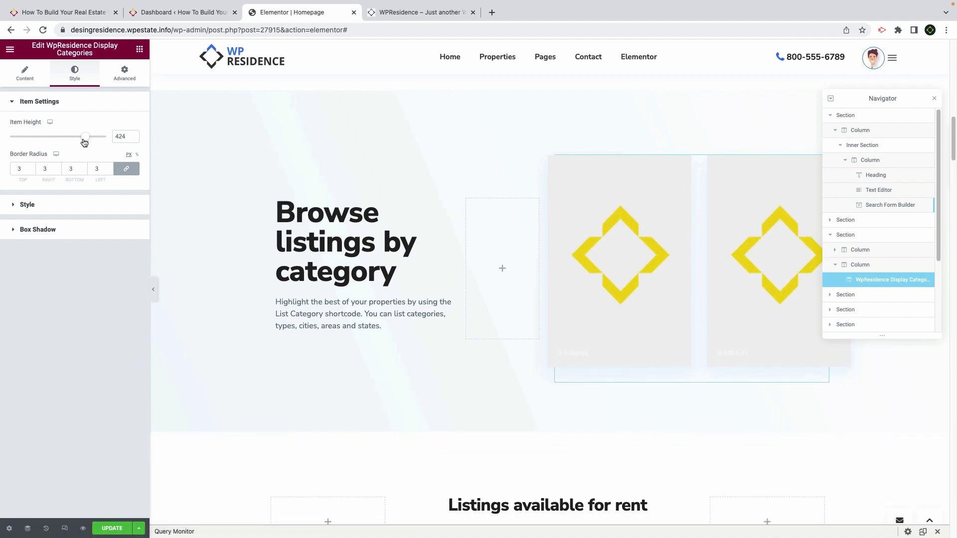
pyautogui.click(27, 206)
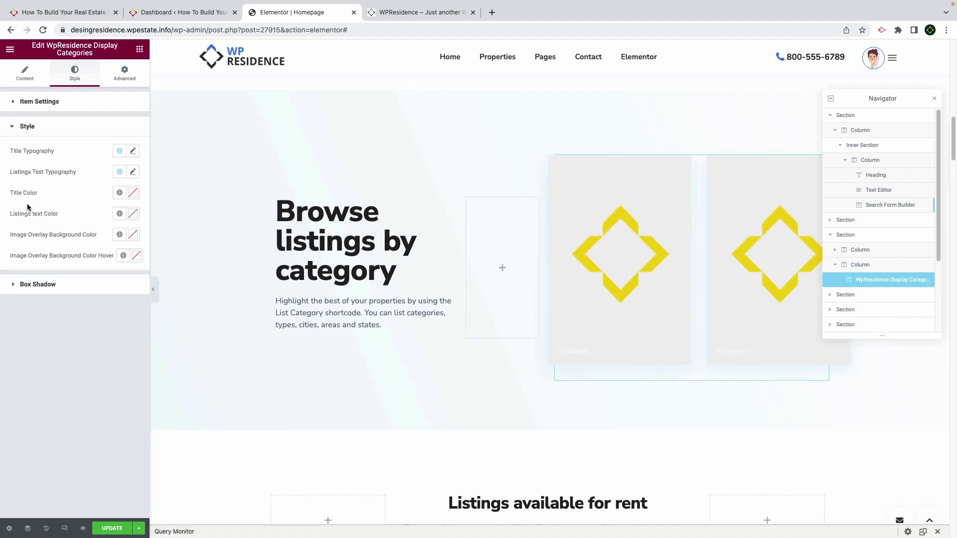
pyautogui.click(43, 285)
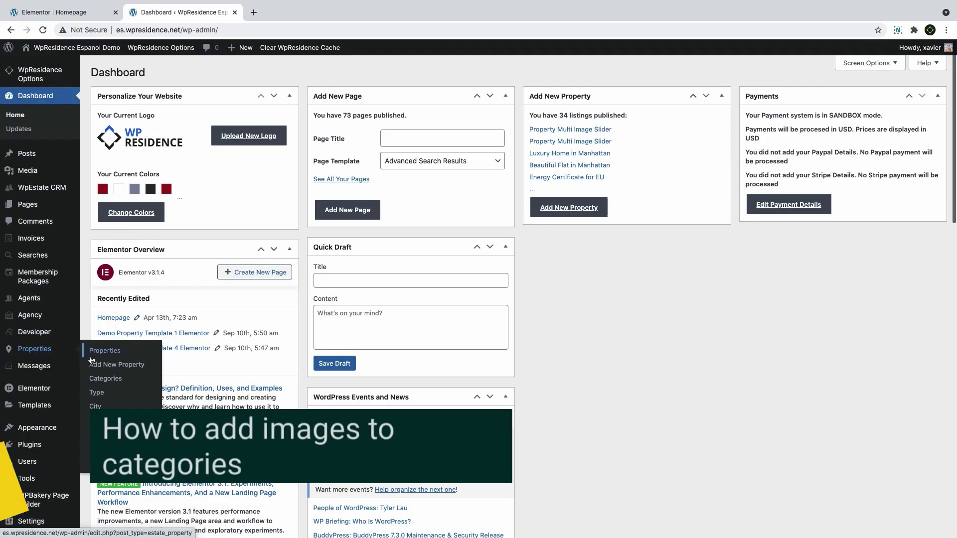
# Edit the Apartments property category, renaming it Apartamentos and deleting its slug and description
pyautogui.click(100, 384)
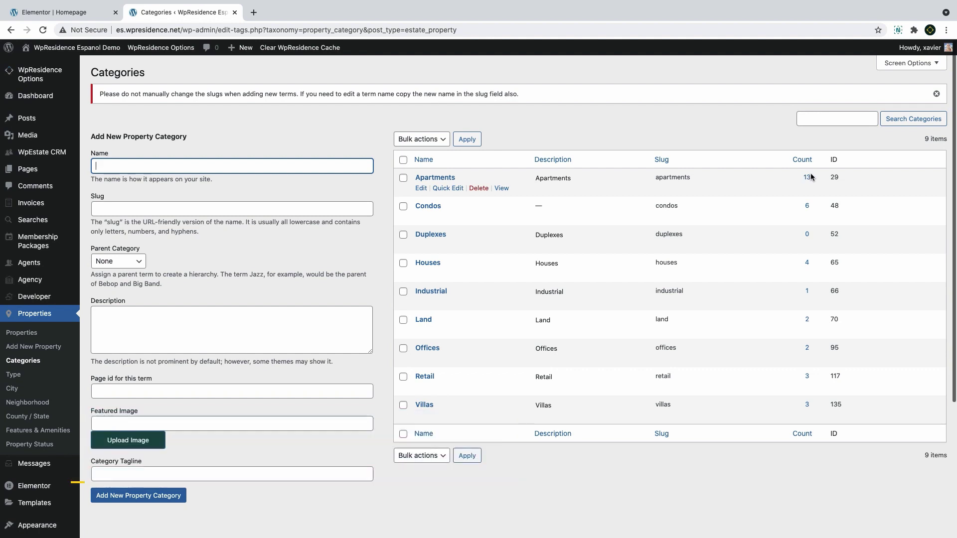
pyautogui.click(420, 193)
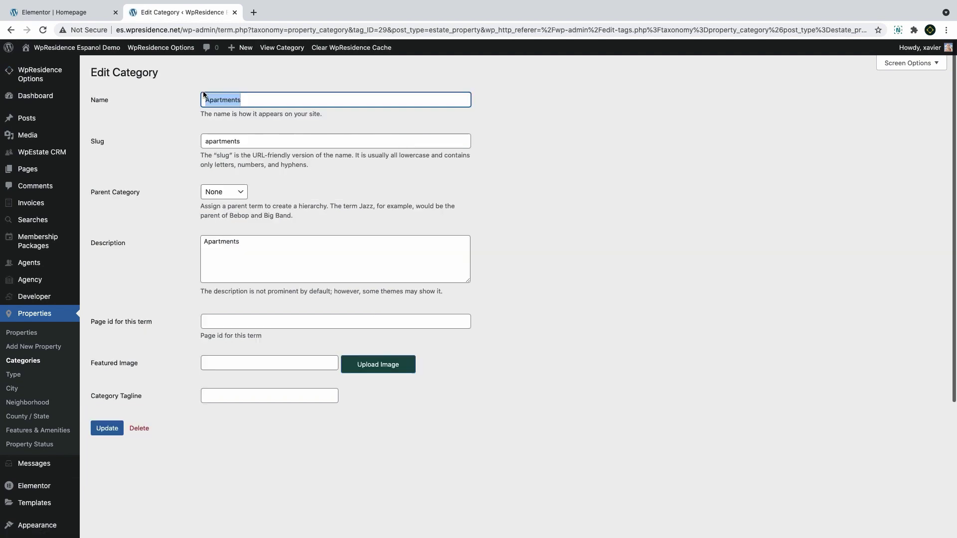
pyautogui.write('Ap')
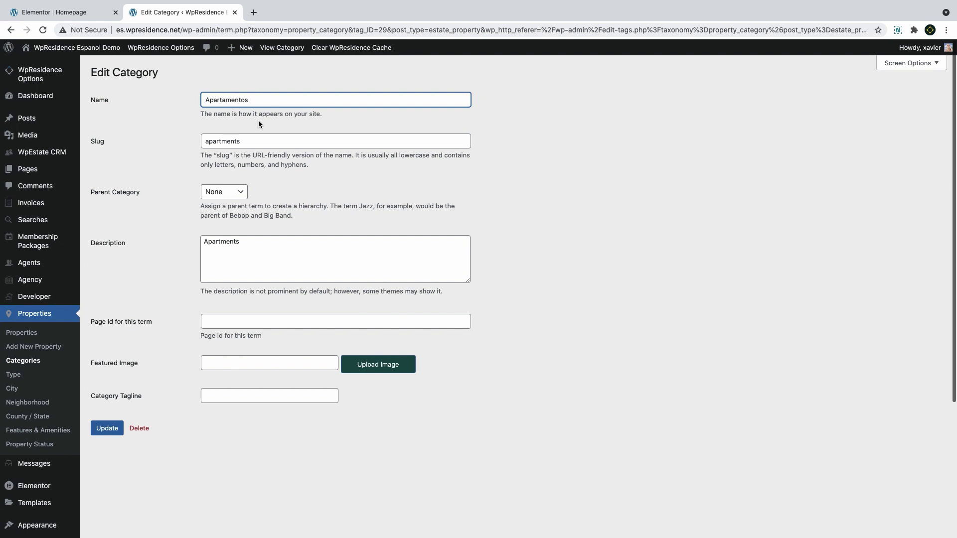
pyautogui.click(247, 142)
pyautogui.moveTo(248, 142); pyautogui.dragTo(133, 139)
pyautogui.press('BackSpace')
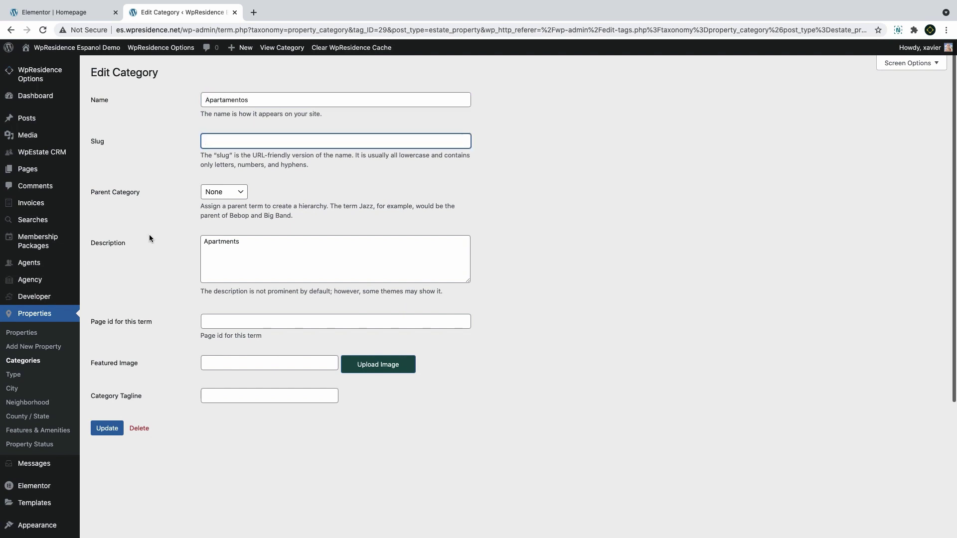
pyautogui.moveTo(250, 247); pyautogui.dragTo(106, 236)
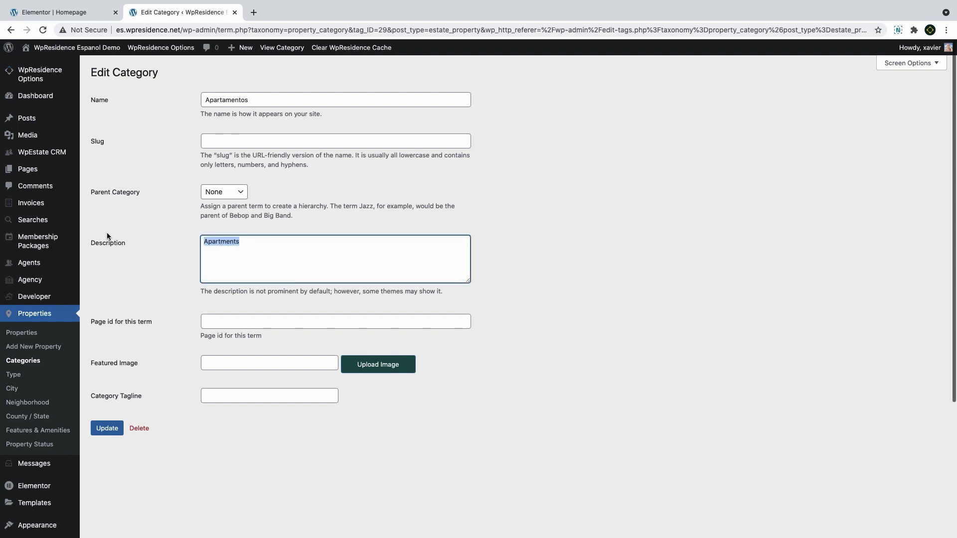
pyautogui.press('BackSpace')
pyautogui.click(223, 363)
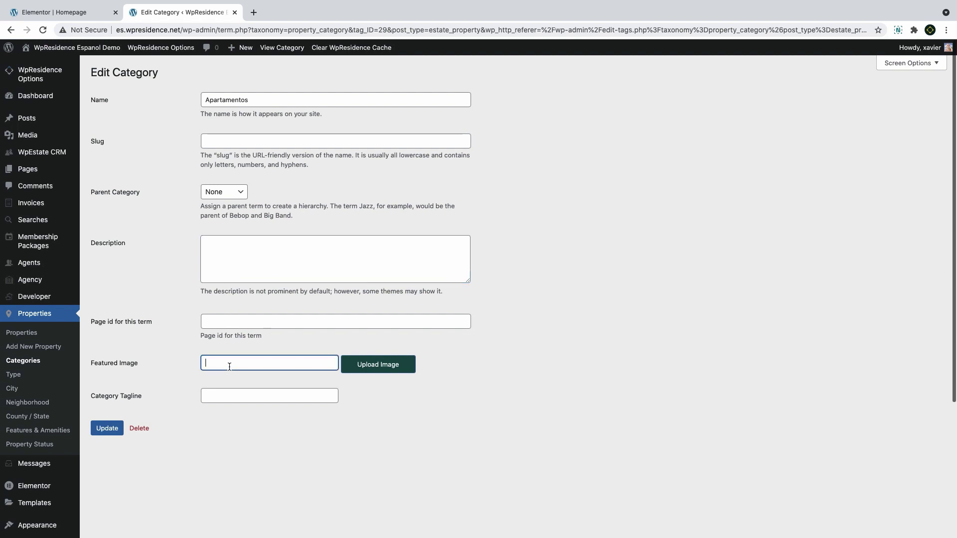
# Set the villa image from the Media Library as the category's featured image
pyautogui.click(379, 366)
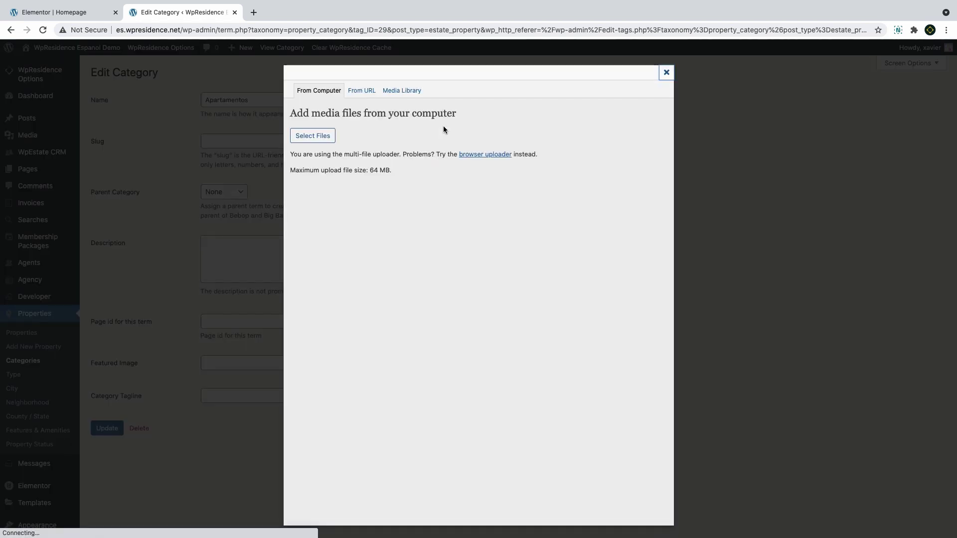
pyautogui.click(402, 92)
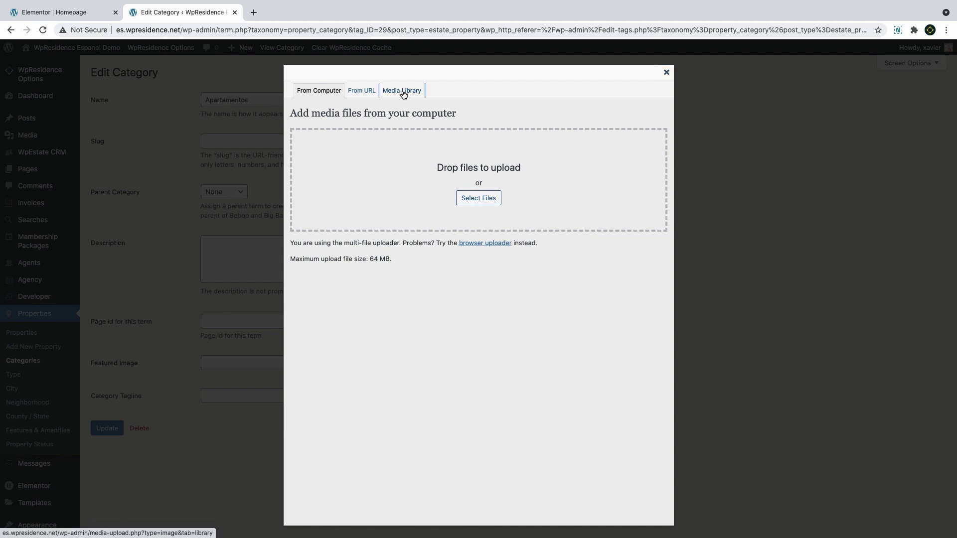
pyautogui.scroll(-1, 349, 271)
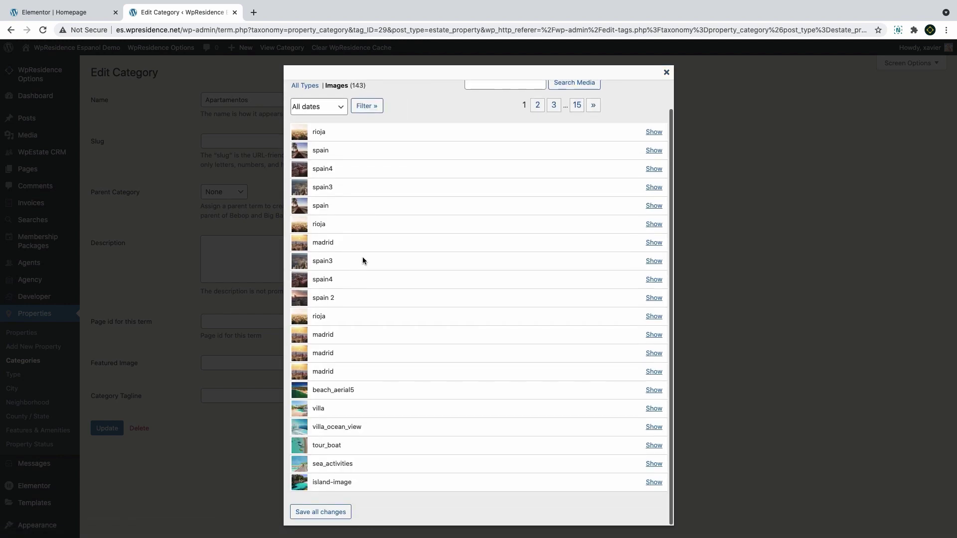
pyautogui.click(653, 408)
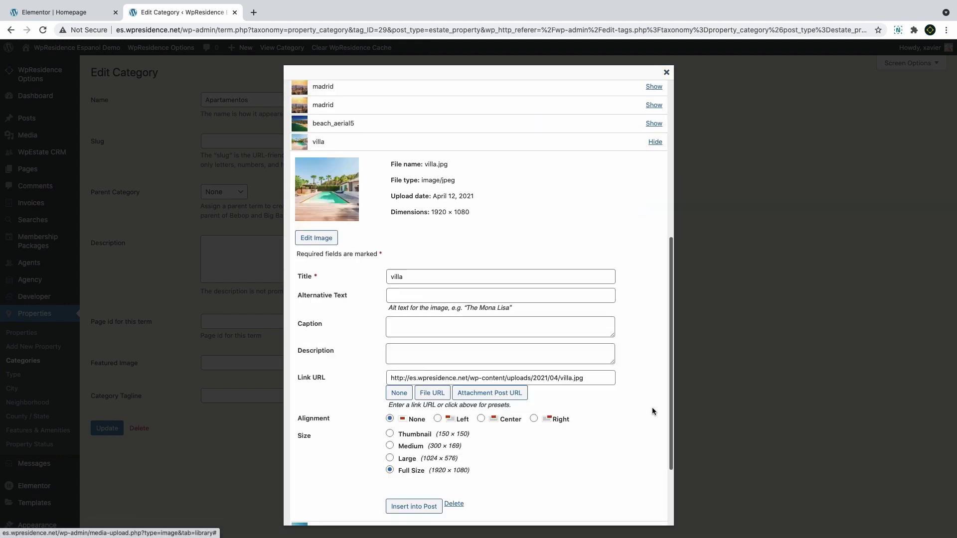
pyautogui.click(413, 506)
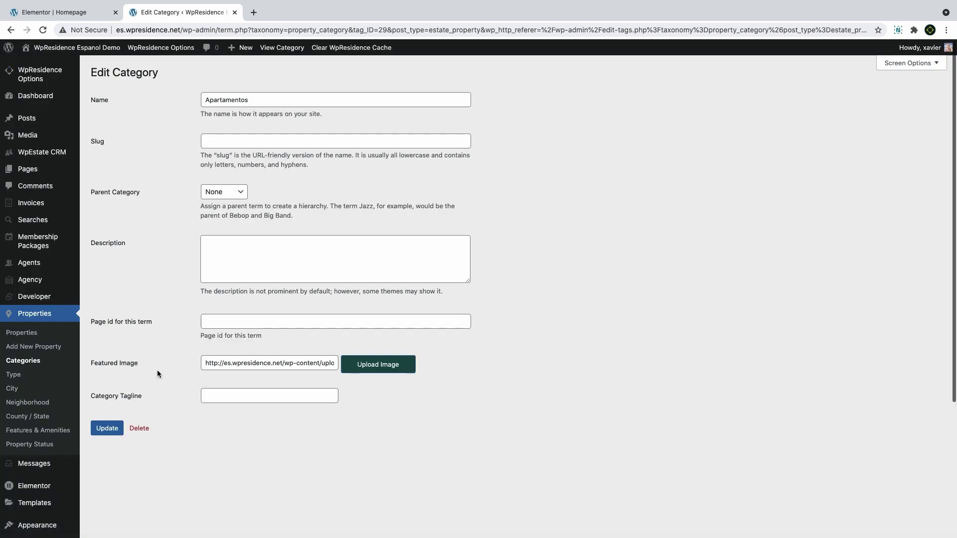
# Enter the category tagline 'beautiful ho' and update the Apartamentos category
pyautogui.click(239, 396)
pyautogui.write('beautiful homes')
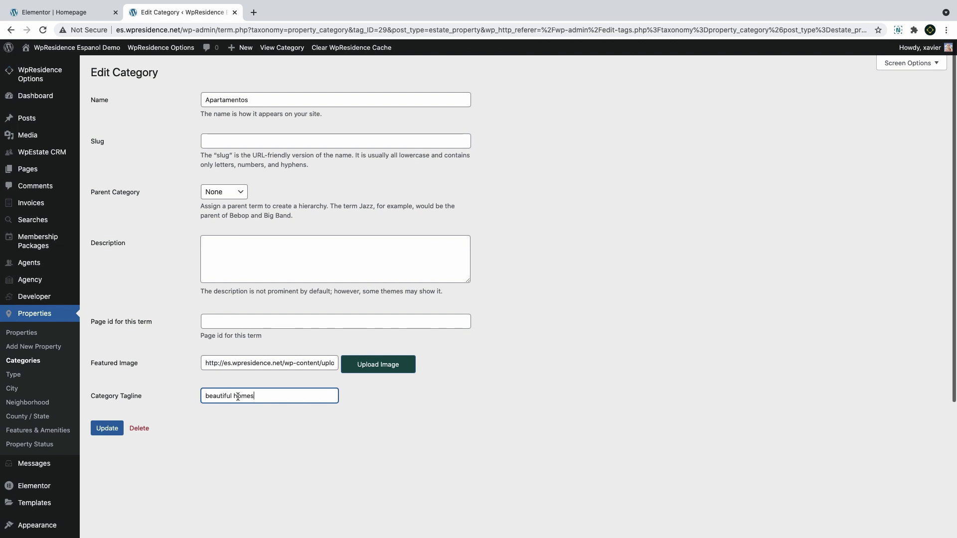
pyautogui.click(107, 428)
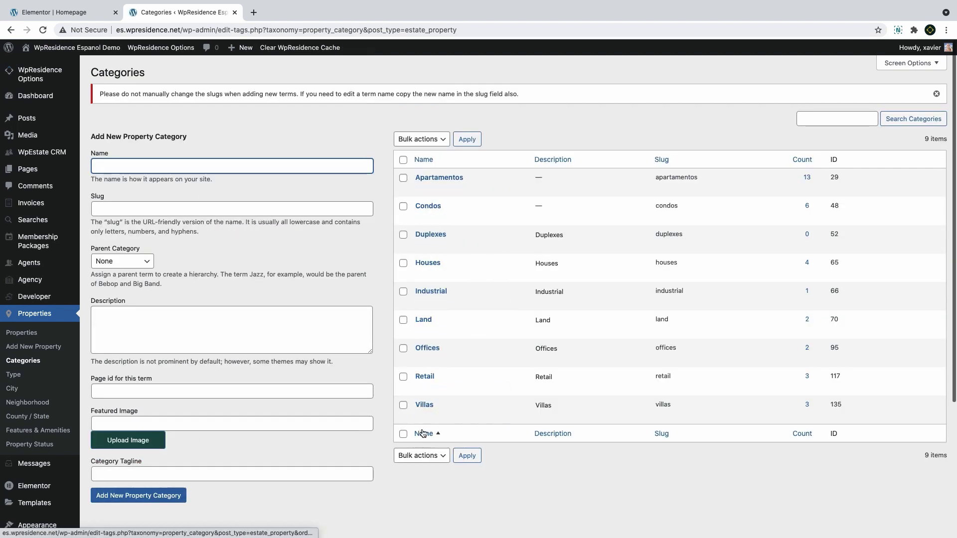
pyautogui.click(13, 374)
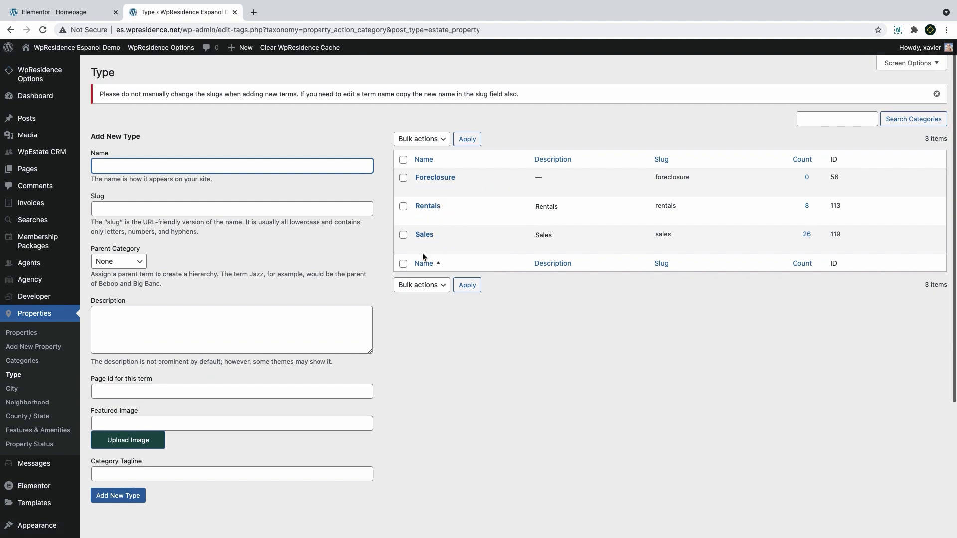
pyautogui.click(21, 362)
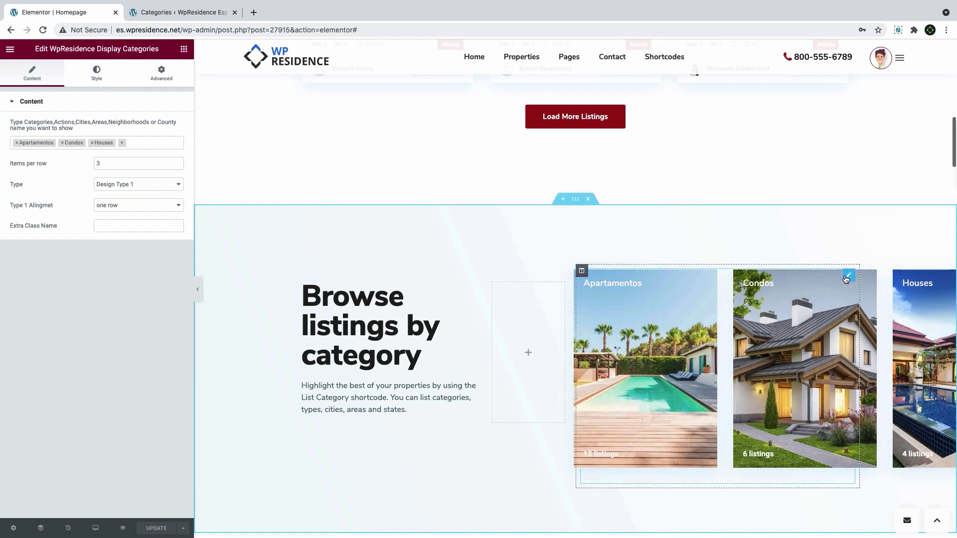
# Keep Design Type 1 and the one-row alignment for the category cards
pyautogui.click(118, 186)
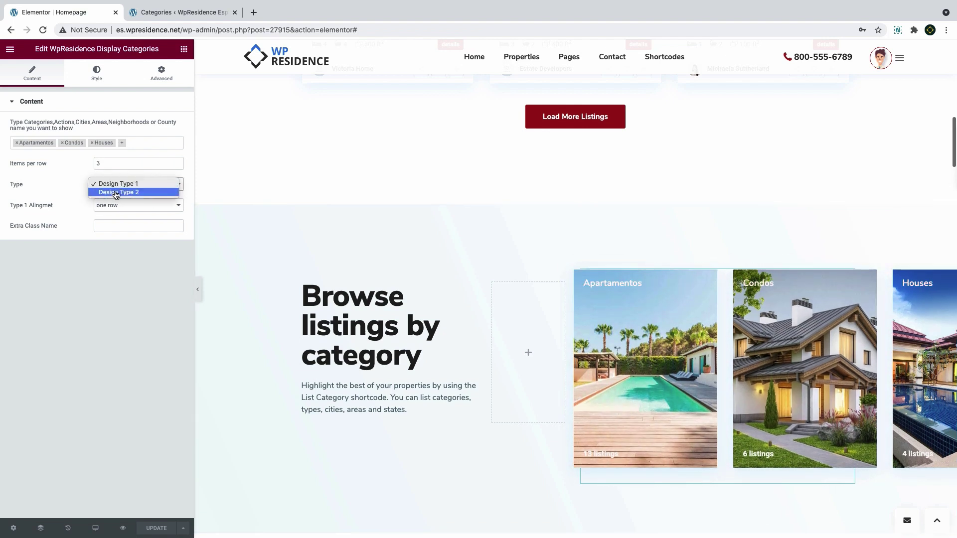
pyautogui.click(118, 185)
pyautogui.click(109, 206)
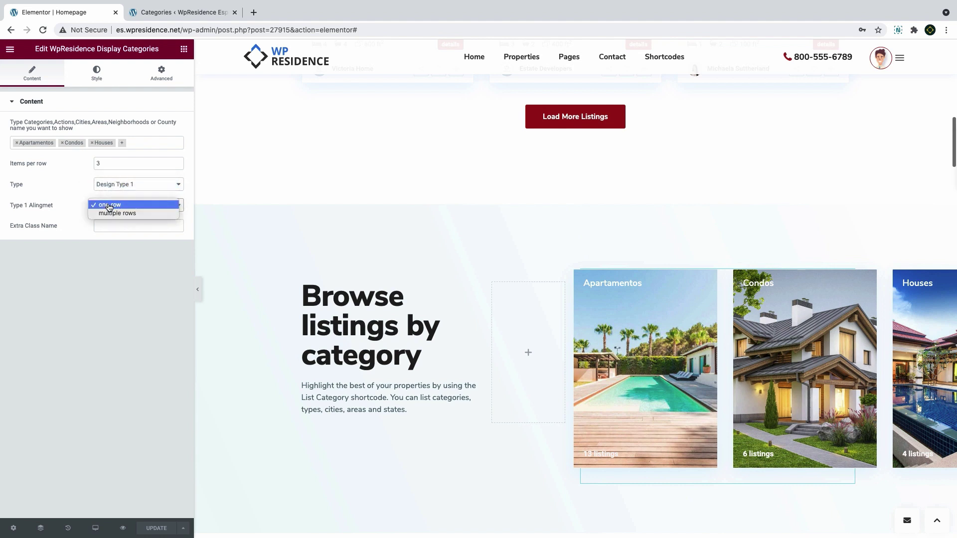
pyautogui.click(109, 204)
# Raise the category cards' item height to 429 and give the corners a 5 px radius
pyautogui.click(99, 77)
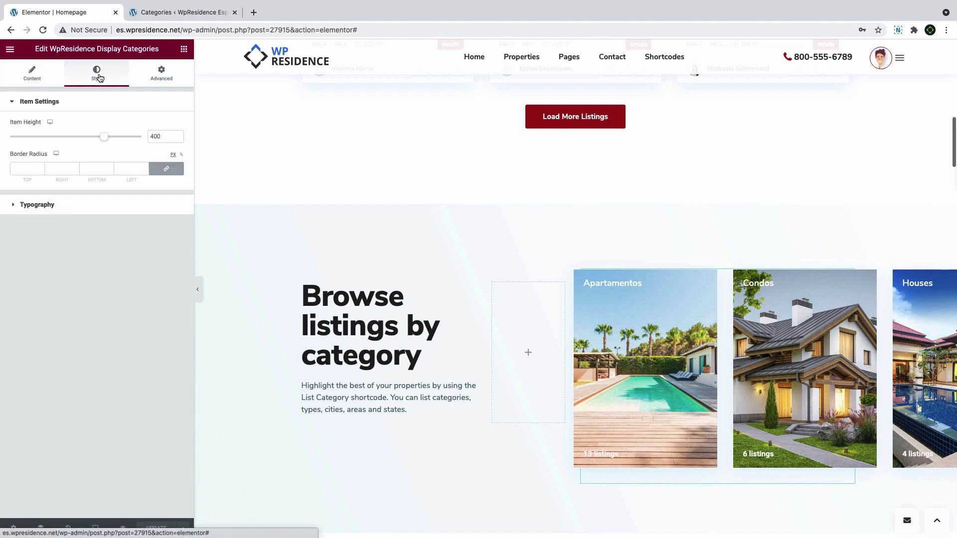
pyautogui.moveTo(114, 141); pyautogui.dragTo(118, 142)
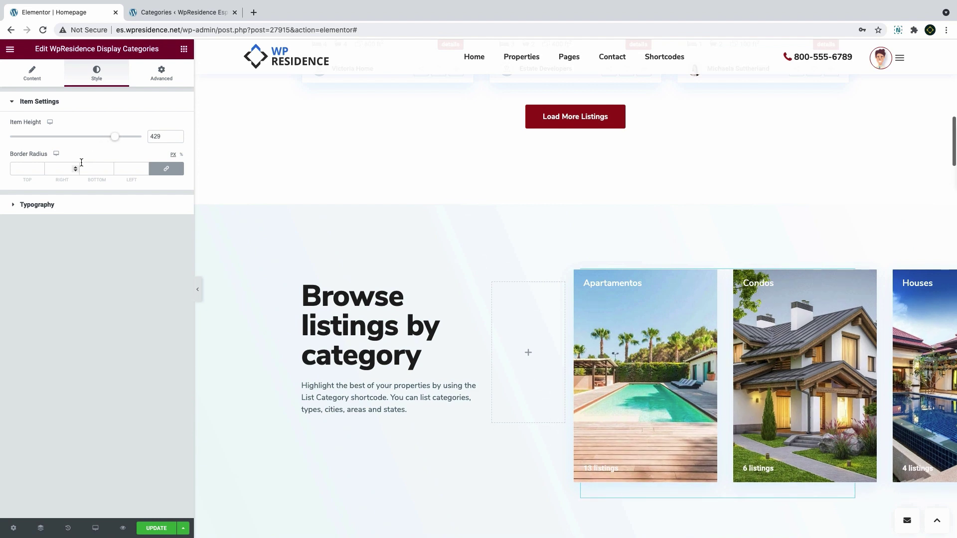
pyautogui.click(31, 170)
pyautogui.click(37, 210)
pyautogui.click(36, 206)
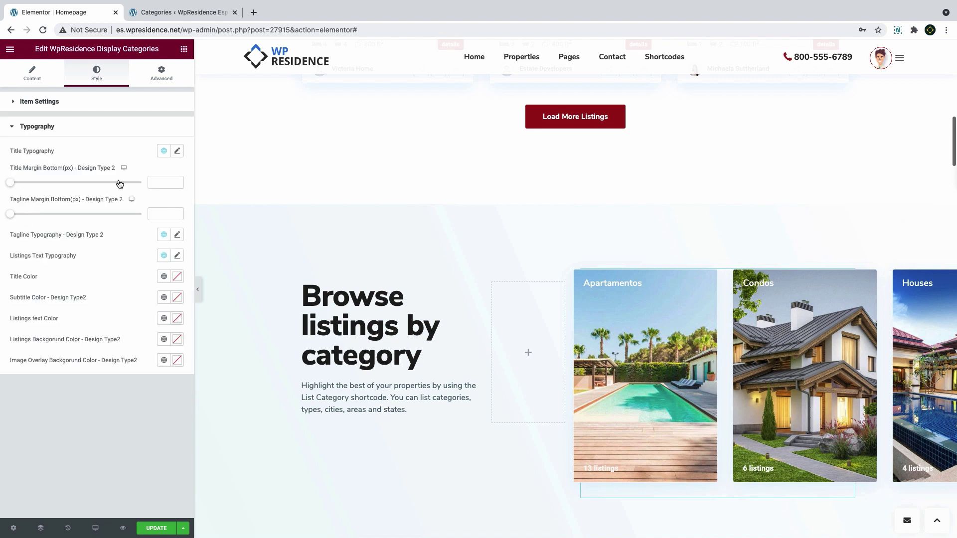
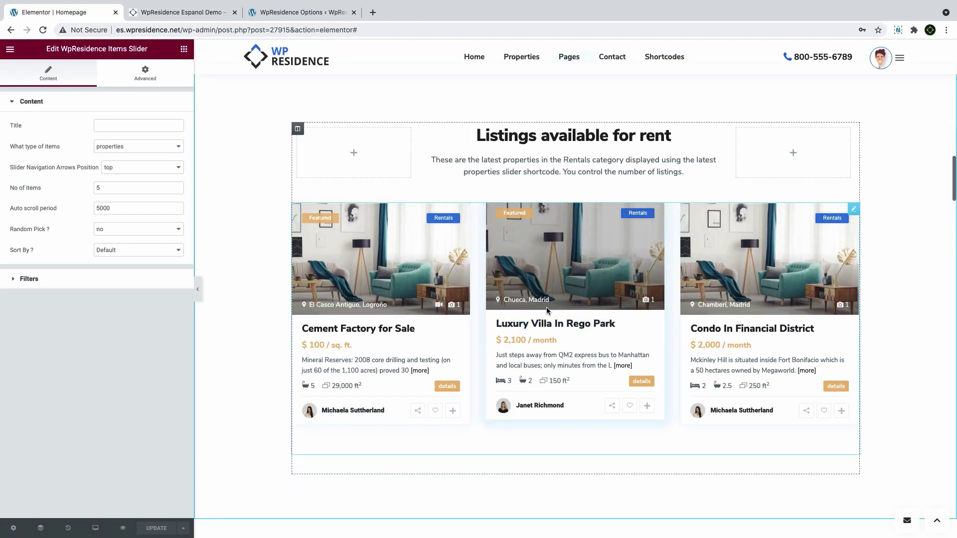
# Keep properties as the slider's item type and set No of items to 6
pyautogui.click(125, 146)
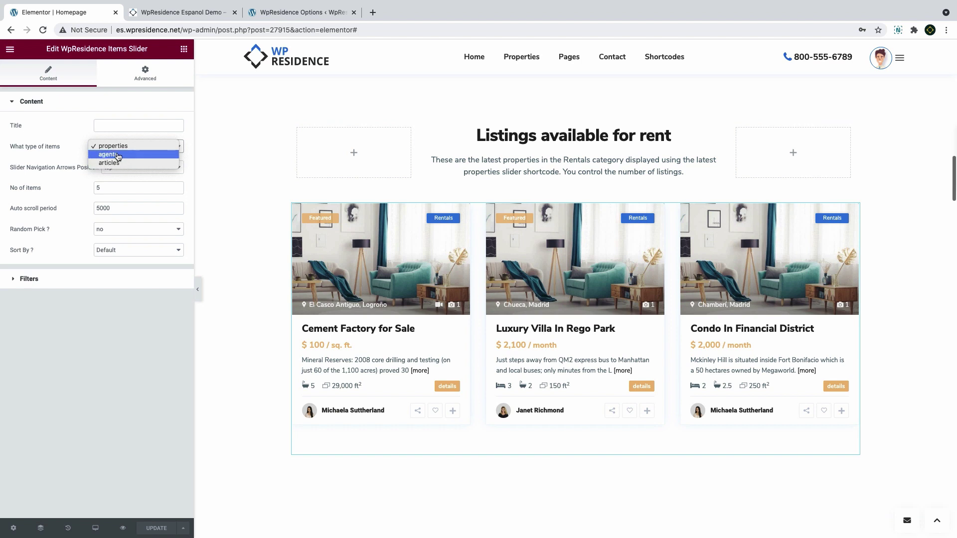
pyautogui.click(112, 146)
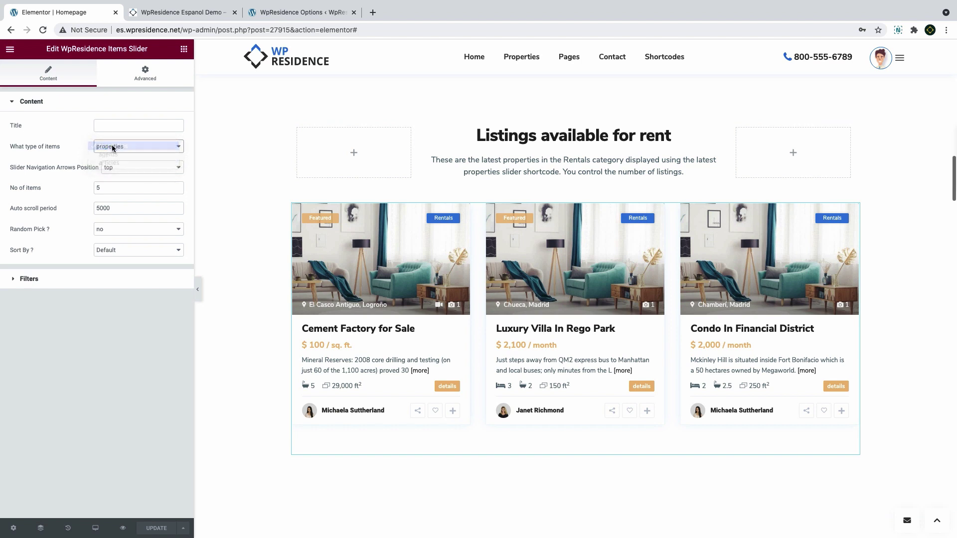
pyautogui.click(113, 188)
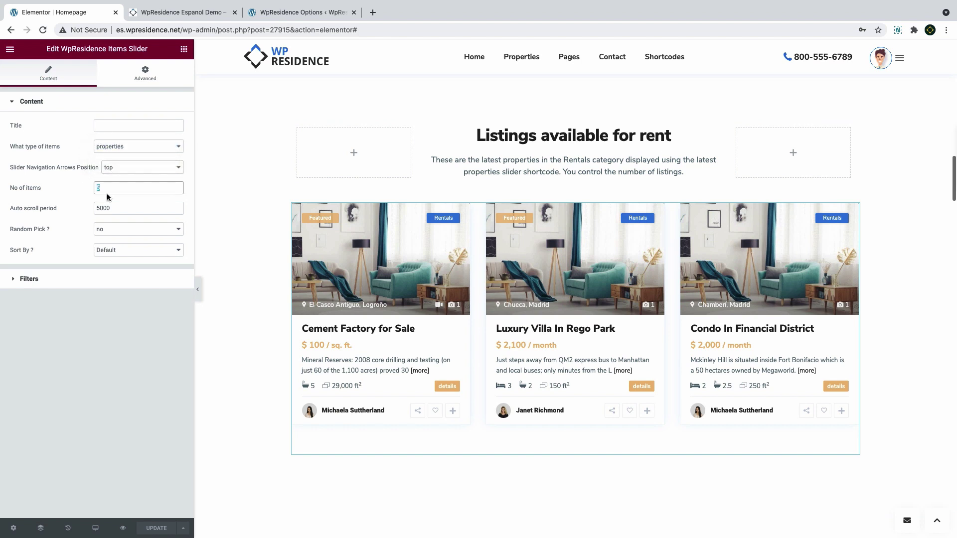
pyautogui.write('6')
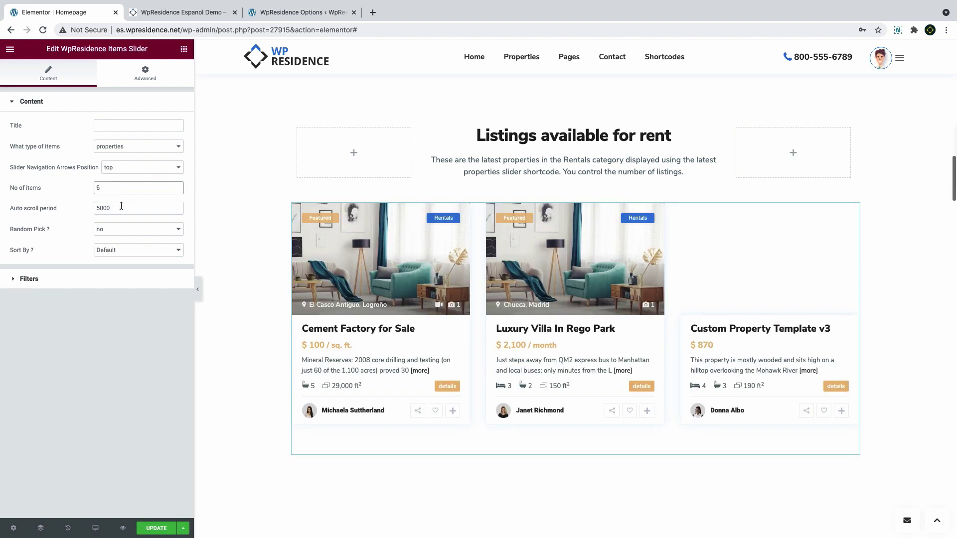
pyautogui.click(118, 209)
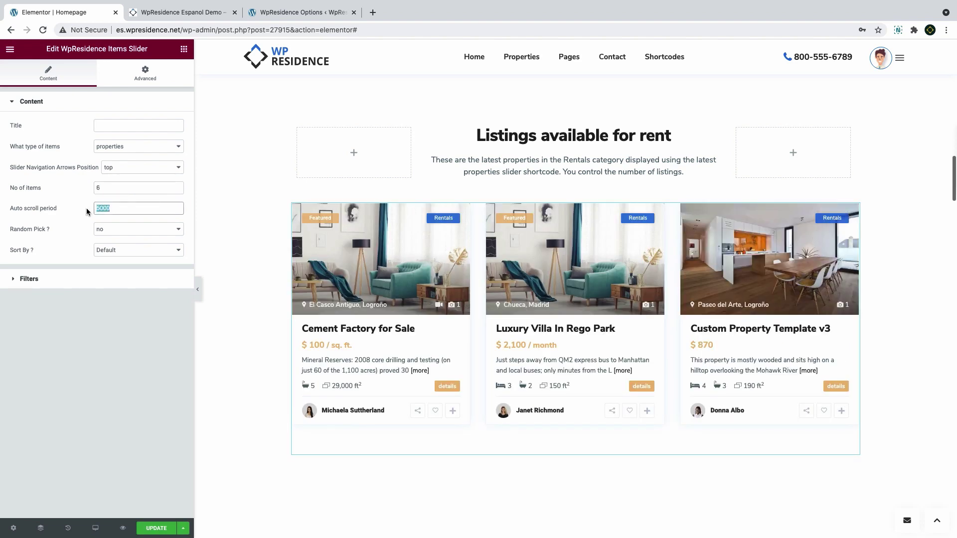
# Keep the default sort order and all-listings filters, then update the homepage
pyautogui.click(115, 253)
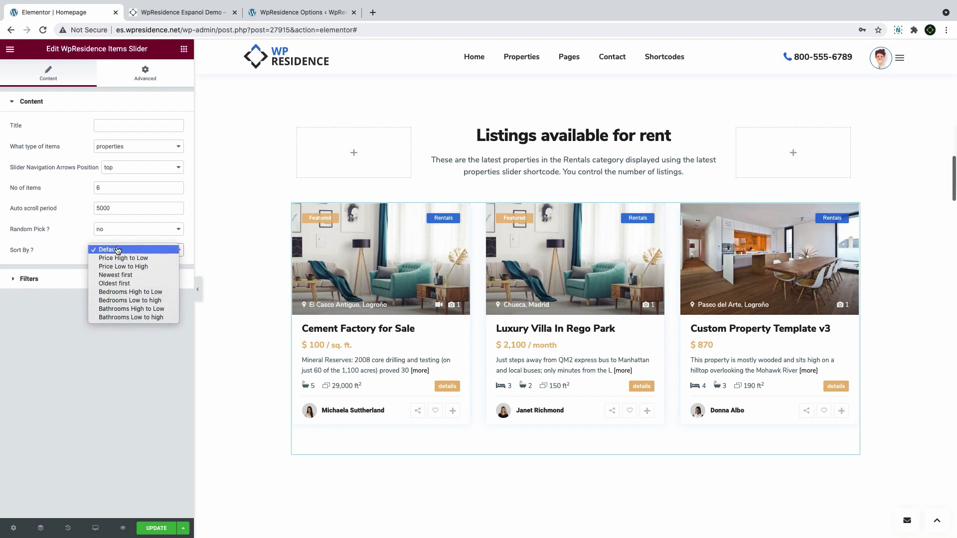
pyautogui.click(117, 250)
pyautogui.click(64, 279)
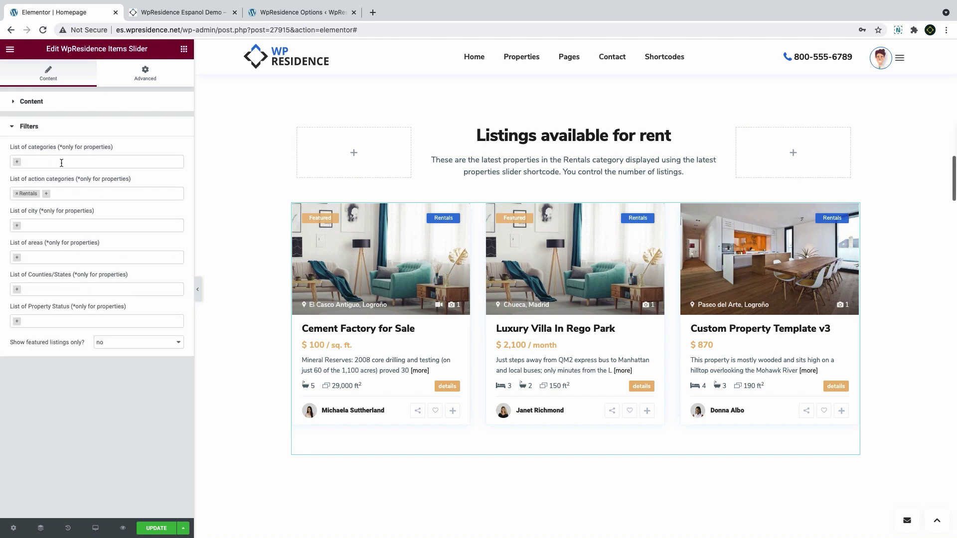
pyautogui.click(92, 196)
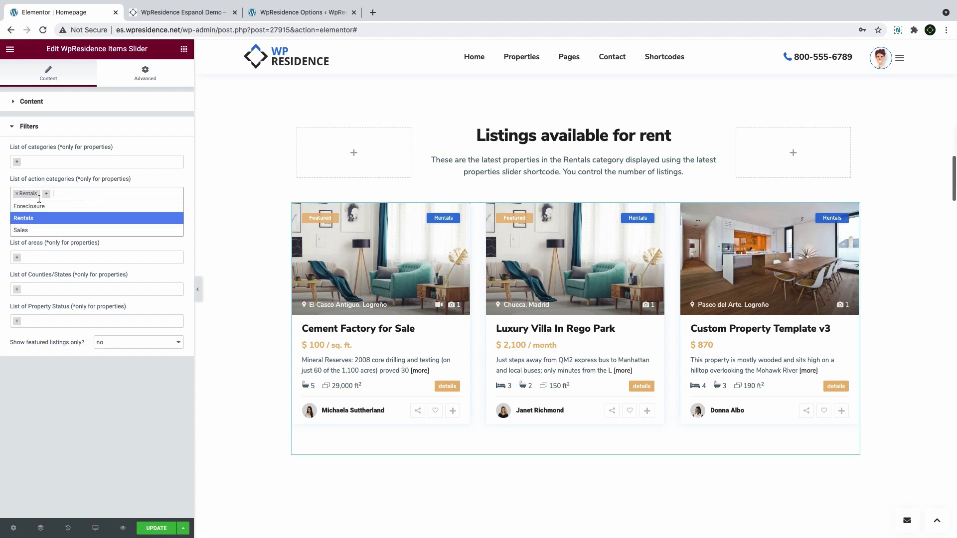
pyautogui.click(50, 159)
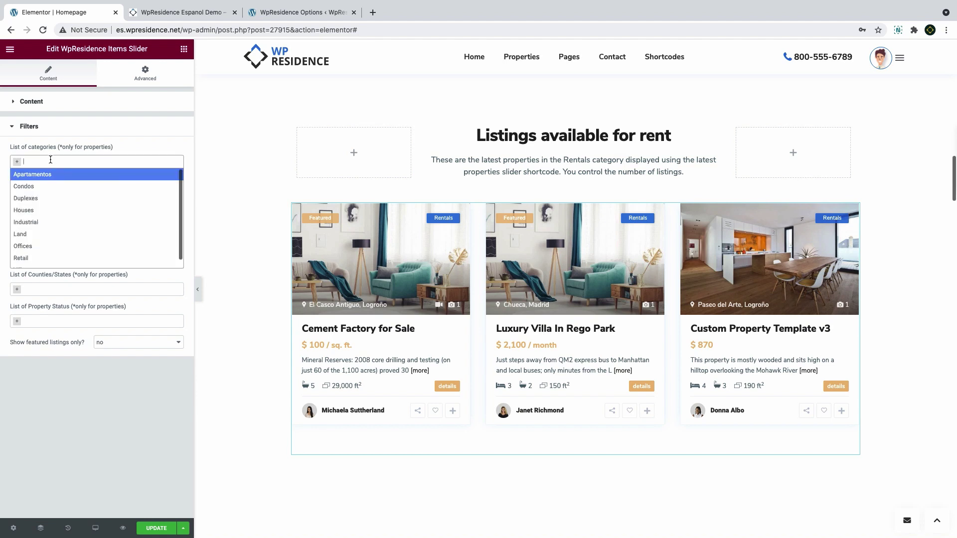
pyautogui.click(50, 159)
pyautogui.click(129, 345)
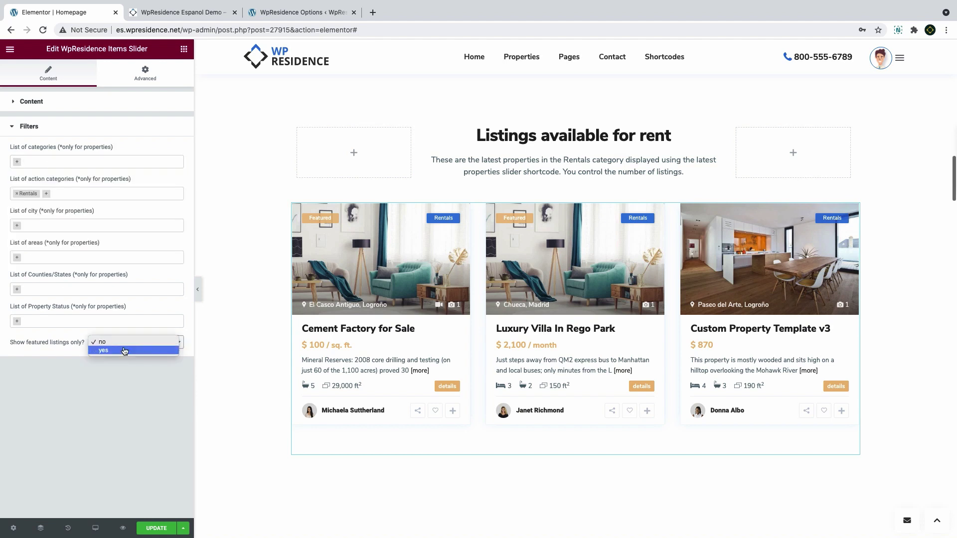
pyautogui.click(123, 343)
pyautogui.click(156, 529)
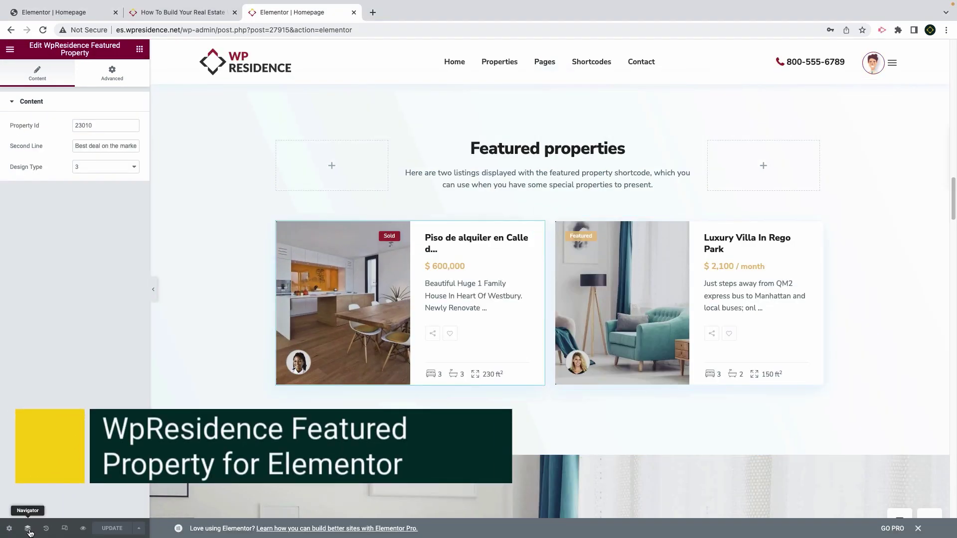
# Select the first Featured Property widget through the Navigator
pyautogui.click(27, 528)
pyautogui.click(863, 220)
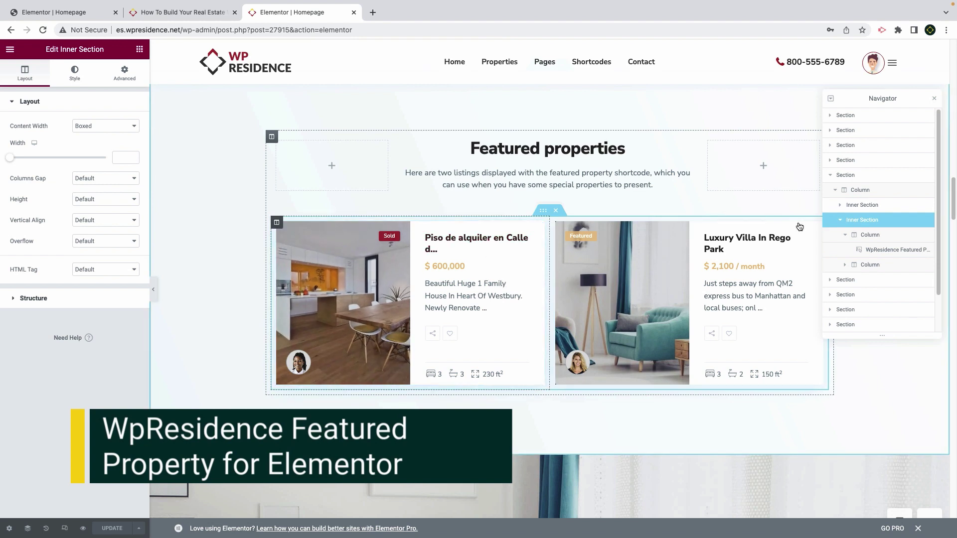
pyautogui.click(277, 222)
pyautogui.click(865, 268)
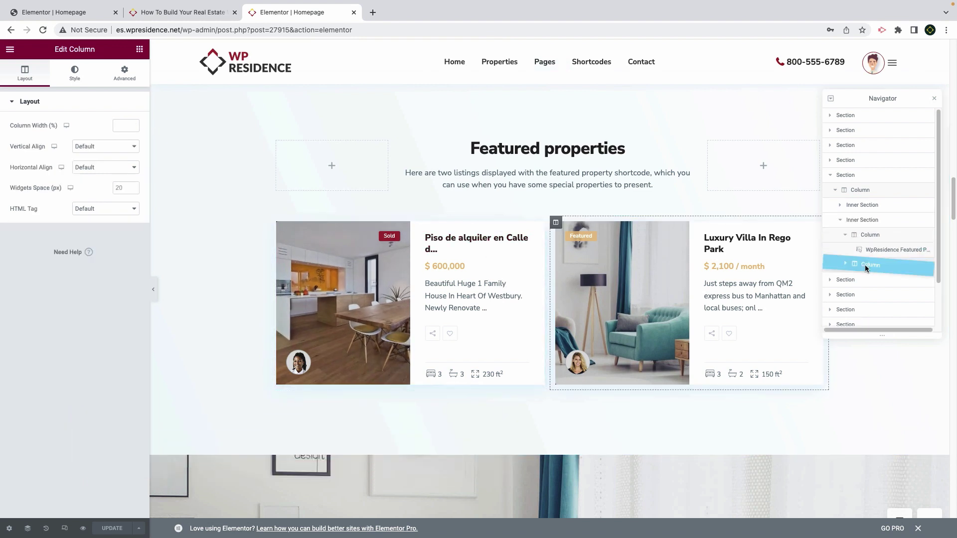
pyautogui.click(540, 228)
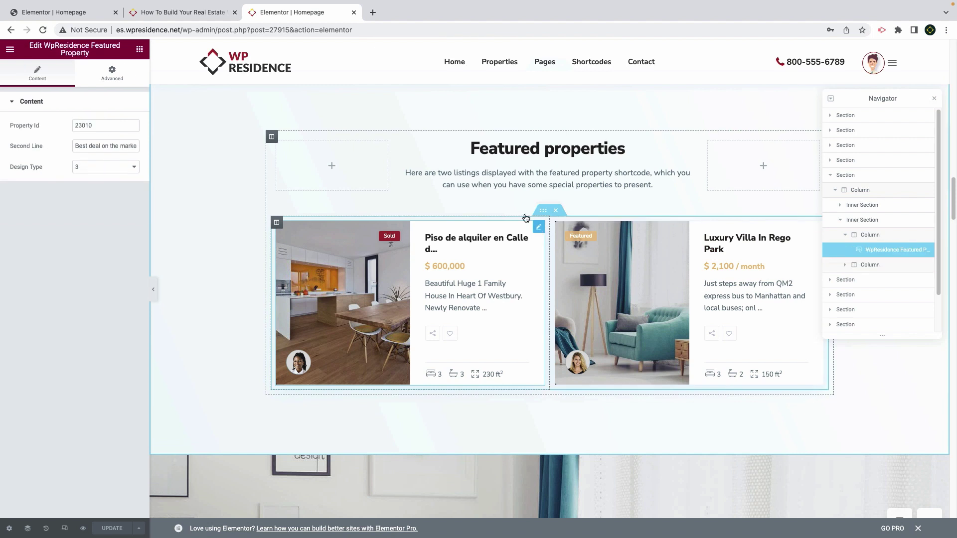
# Try design types 1 and 2 on the first card, then return it to design type 3
pyautogui.click(107, 161)
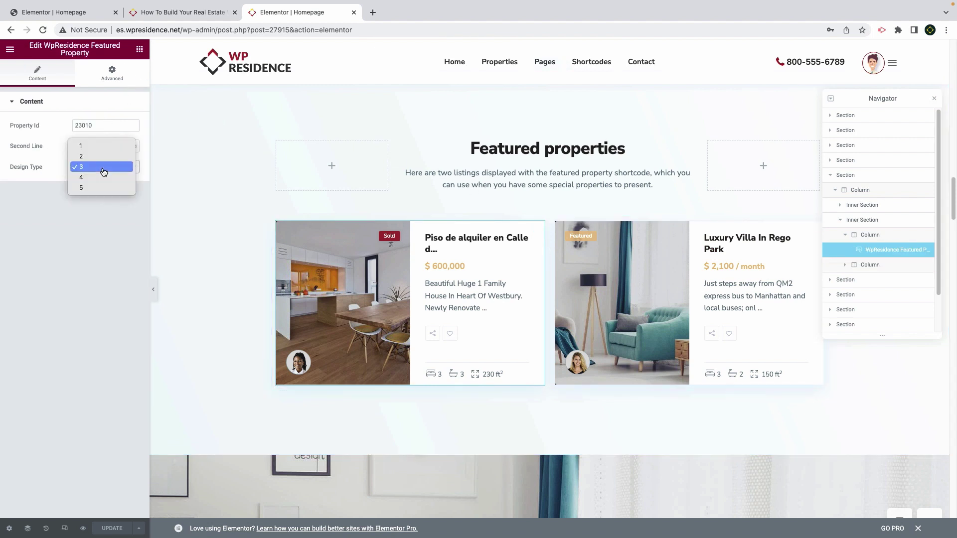
pyautogui.click(95, 145)
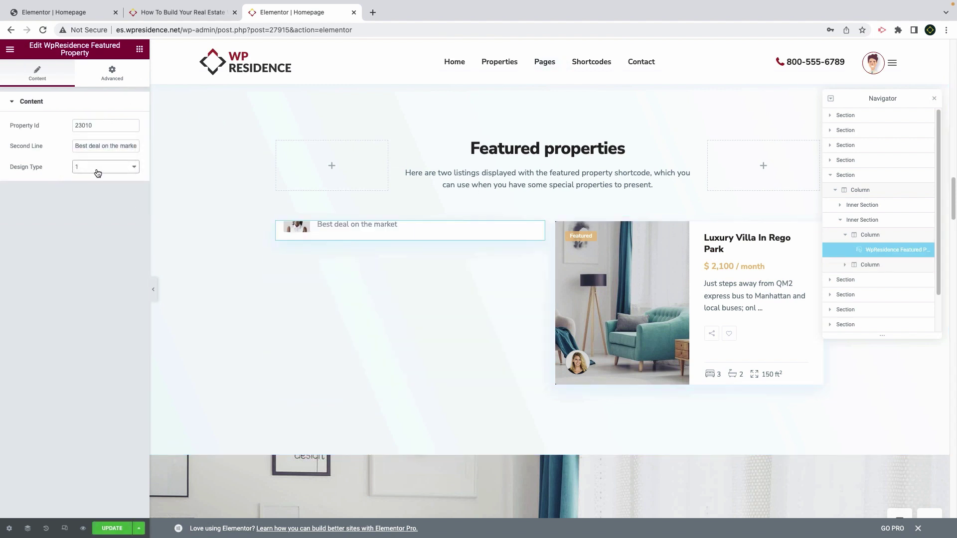
pyautogui.click(96, 166)
pyautogui.click(95, 178)
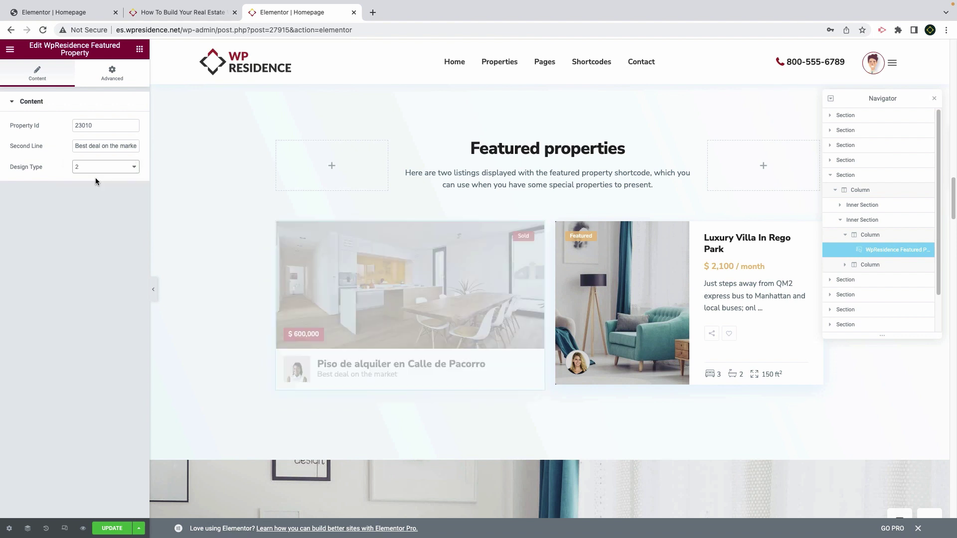
pyautogui.click(96, 168)
pyautogui.click(97, 188)
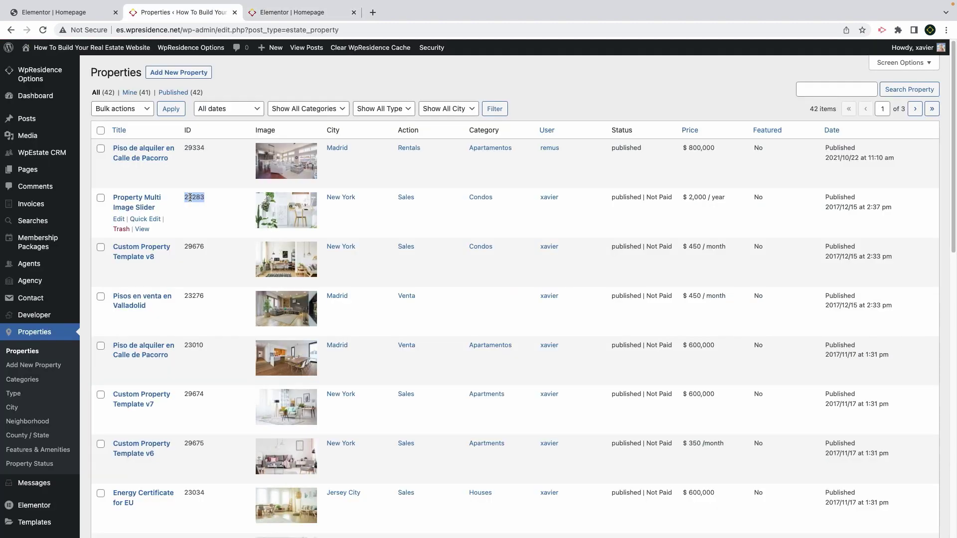
# Set the first card's Property Id to 23283, the Property Multi Image Slider
pyautogui.rightClick(195, 199)
pyautogui.click(249, 220)
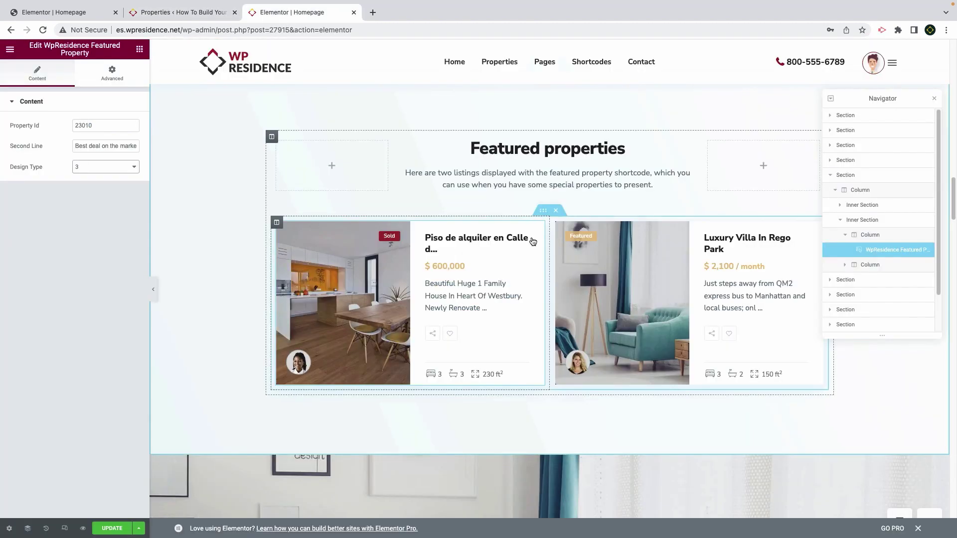
pyautogui.rightClick(99, 128)
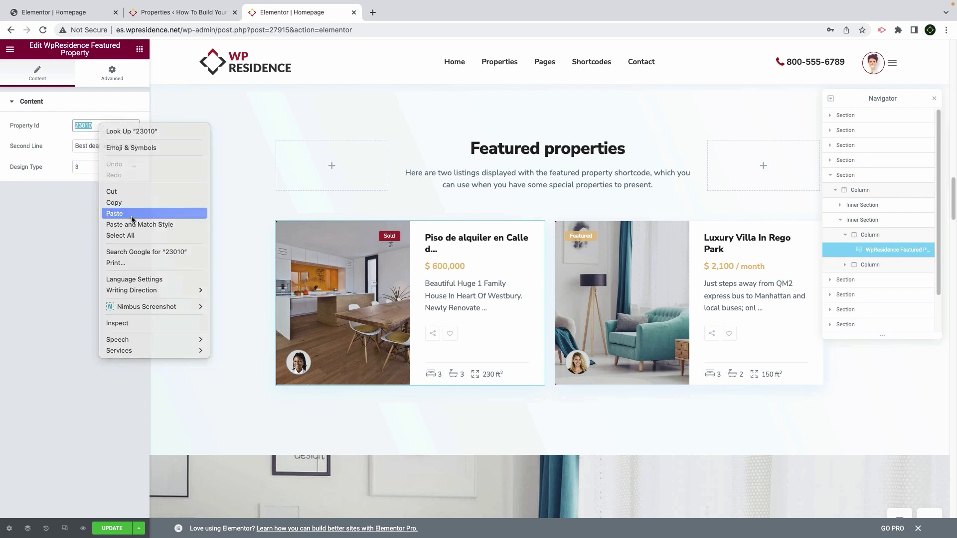
pyautogui.click(114, 213)
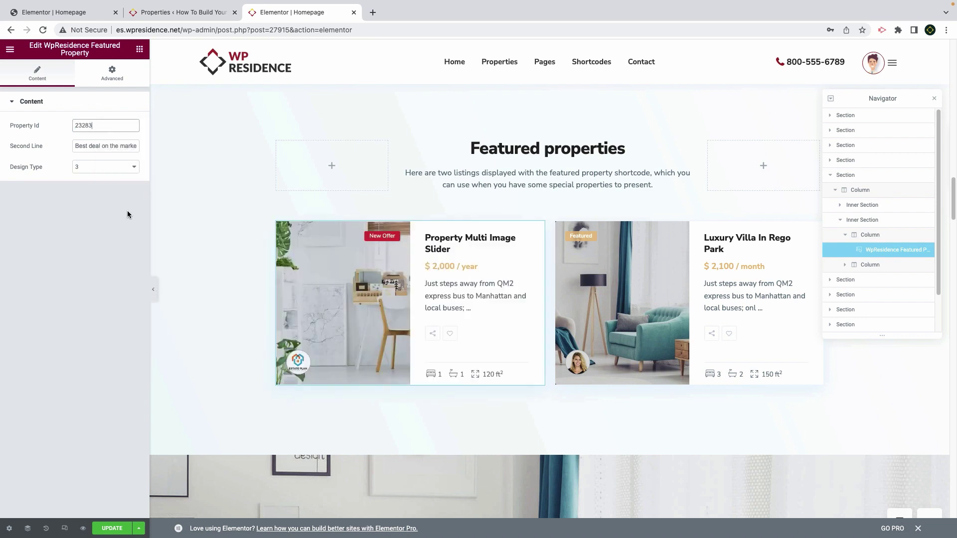
# Keep the Gorgeous Farm in Jersey hero section at full width
pyautogui.scroll(-5, 340, 269)
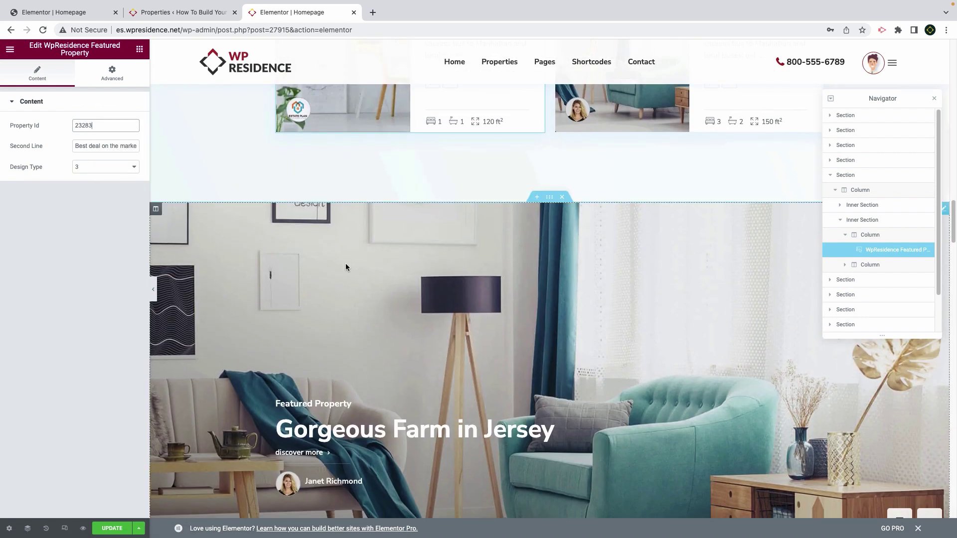
pyautogui.click(456, 267)
pyautogui.click(549, 197)
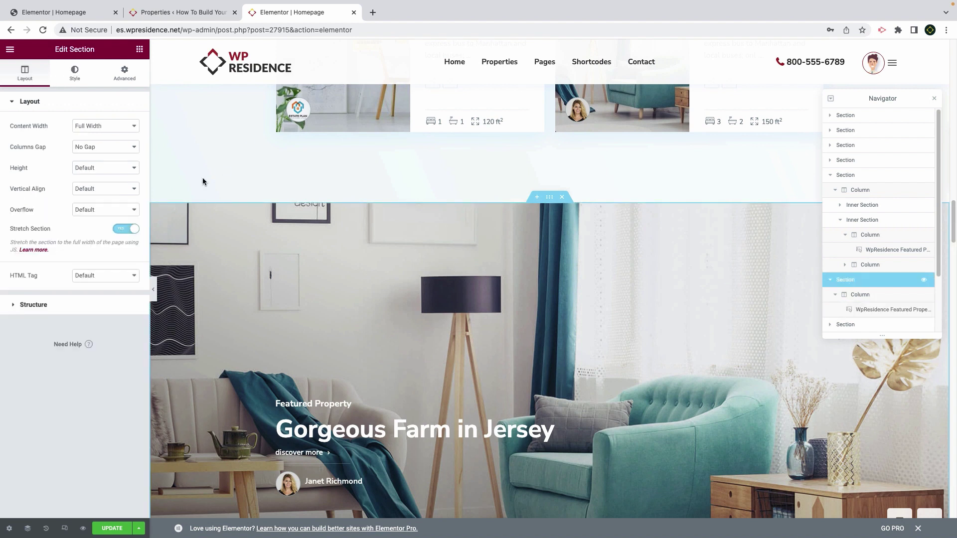
pyautogui.click(125, 230)
pyautogui.click(104, 126)
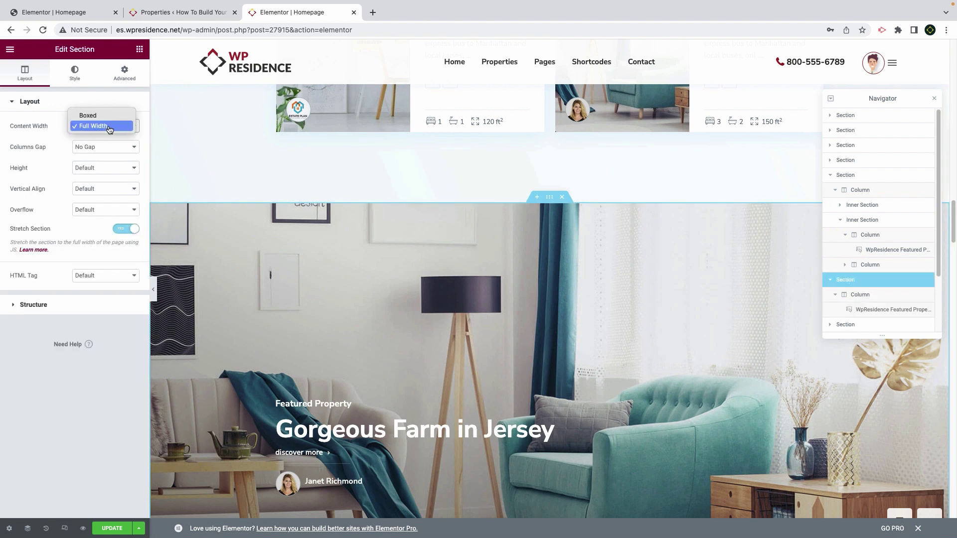
pyautogui.click(90, 124)
# Try design type 5 on the Gorgeous Farm widget, then keep design type 4
pyautogui.click(861, 309)
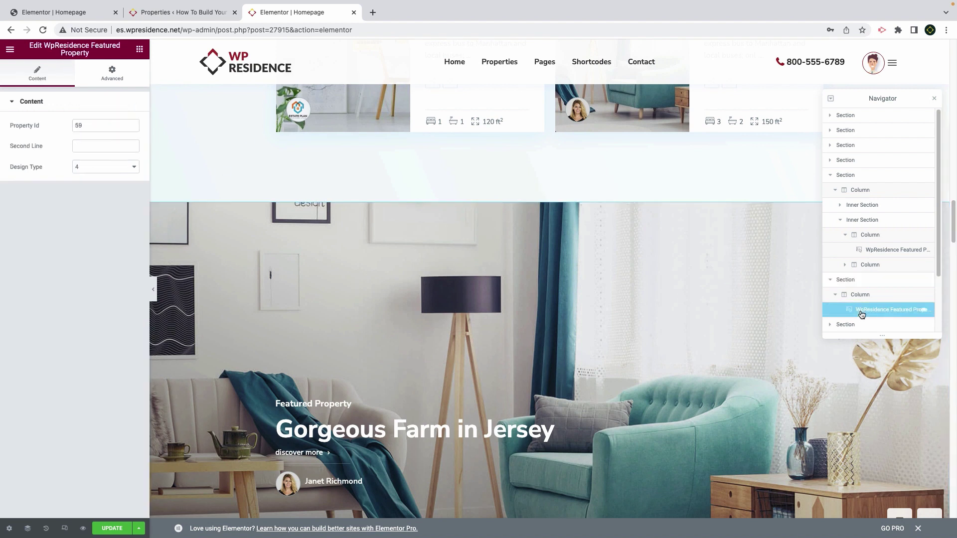
pyautogui.click(82, 166)
pyautogui.click(98, 178)
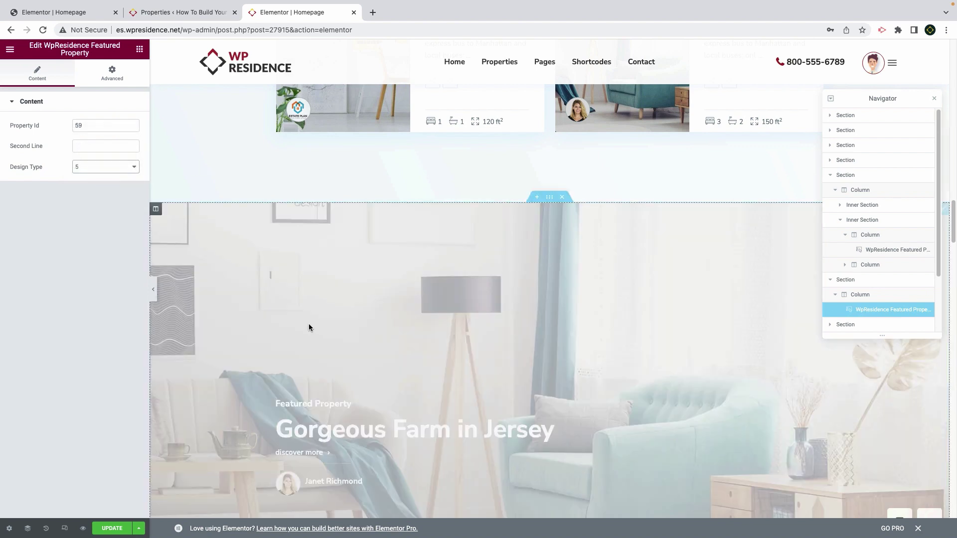
pyautogui.click(97, 172)
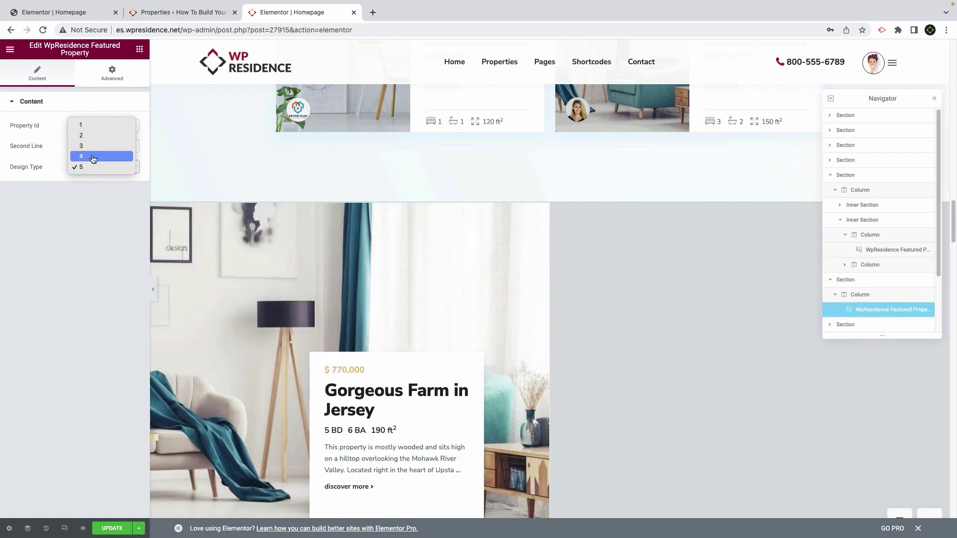
pyautogui.click(91, 159)
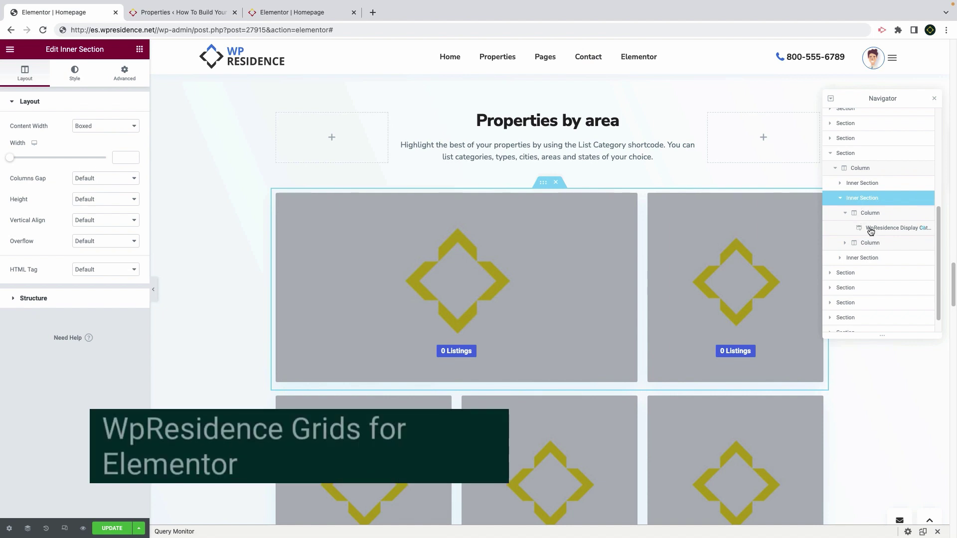
# Set the first two category tiles to Bayonne and Greenville
pyautogui.click(867, 228)
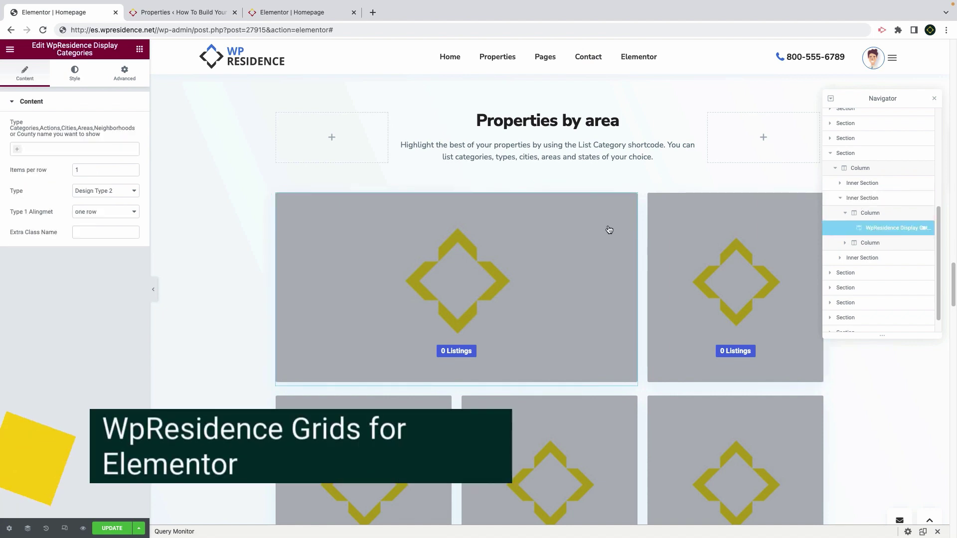
pyautogui.click(871, 244)
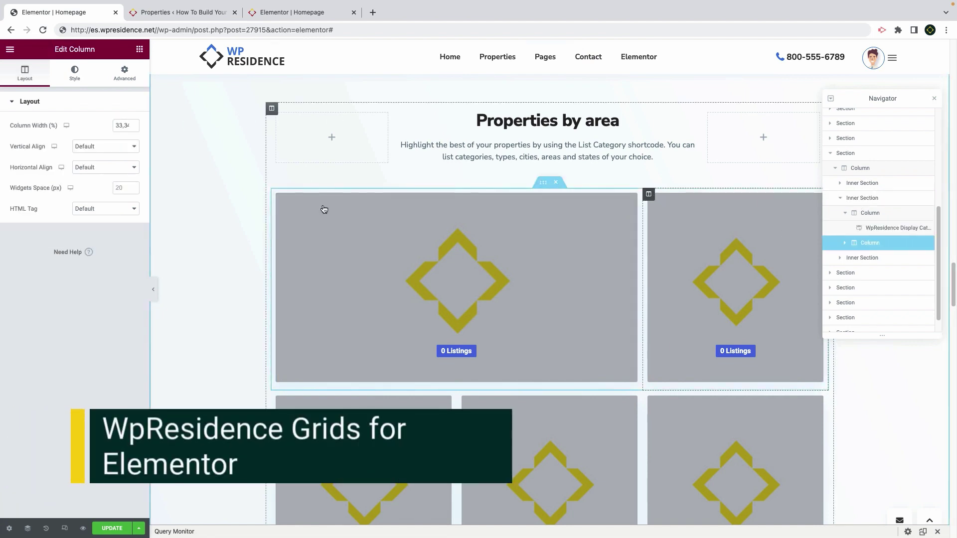
pyautogui.click(870, 230)
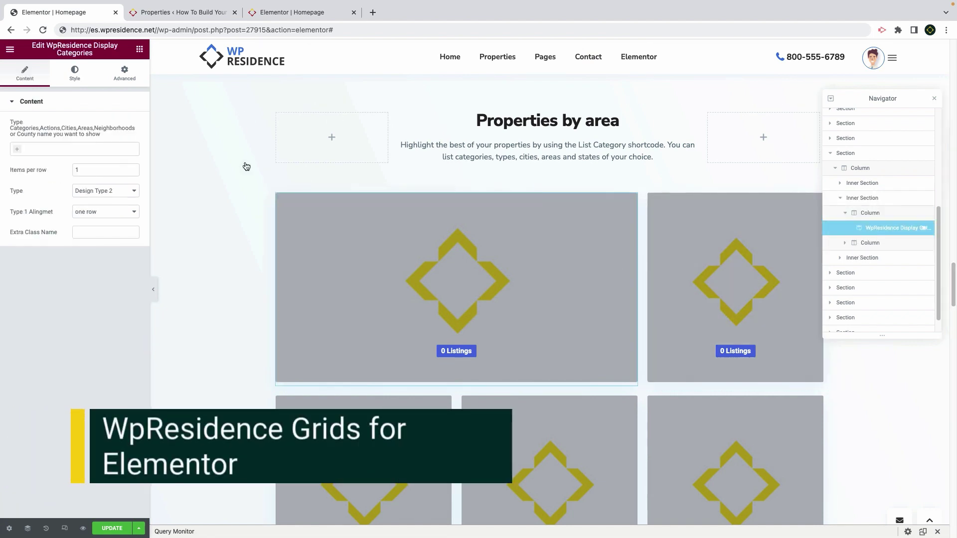
pyautogui.click(51, 149)
pyautogui.click(50, 175)
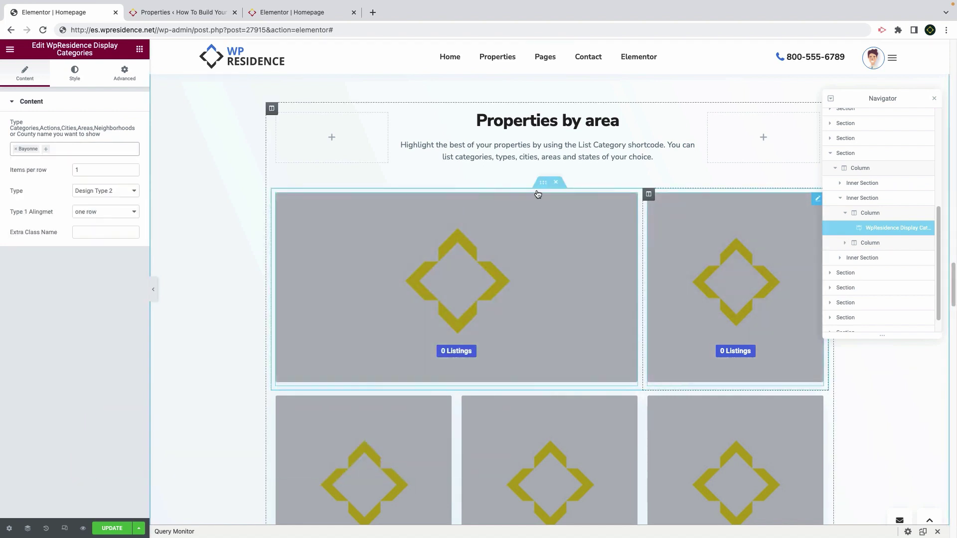
pyautogui.click(56, 153)
pyautogui.click(42, 209)
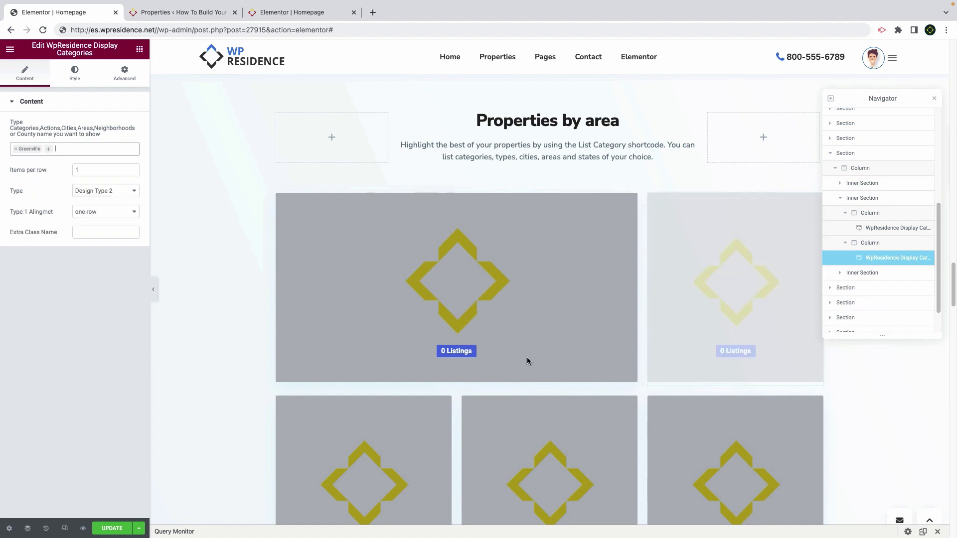
# Set the third tile to Manhattan, then replace the tile row with a WpResidence Grids widget
pyautogui.click(73, 149)
pyautogui.scroll(-3, 62, 214)
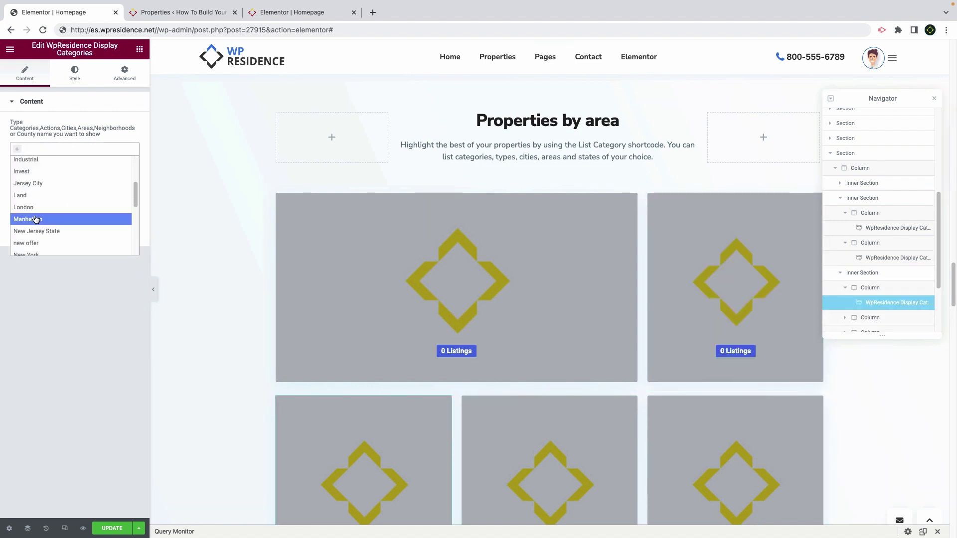
pyautogui.click(35, 219)
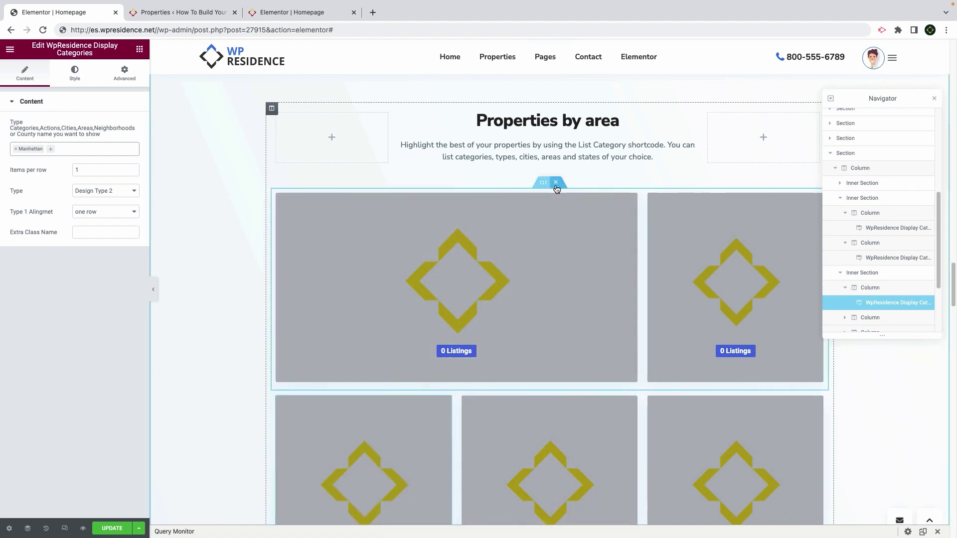
pyautogui.click(556, 183)
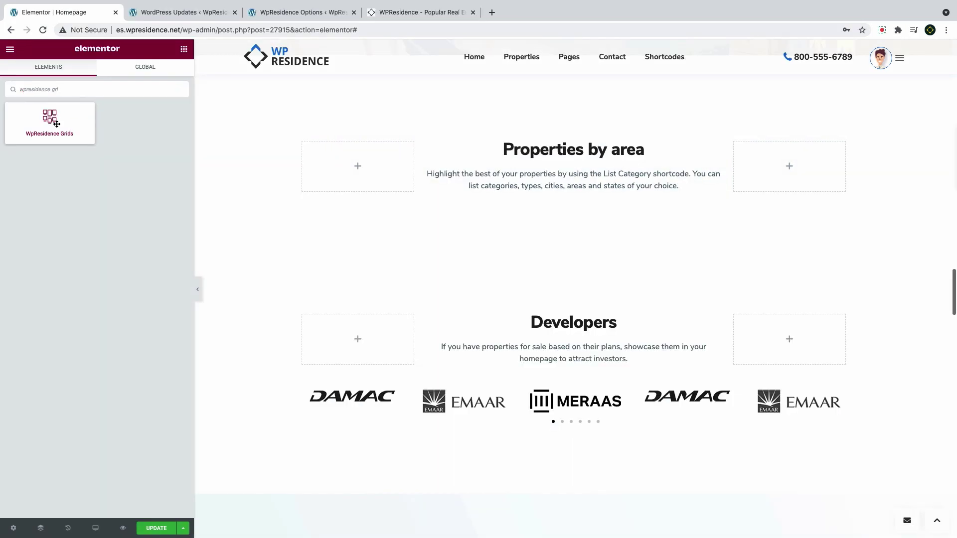
pyautogui.moveTo(49, 121); pyautogui.dragTo(337, 197)
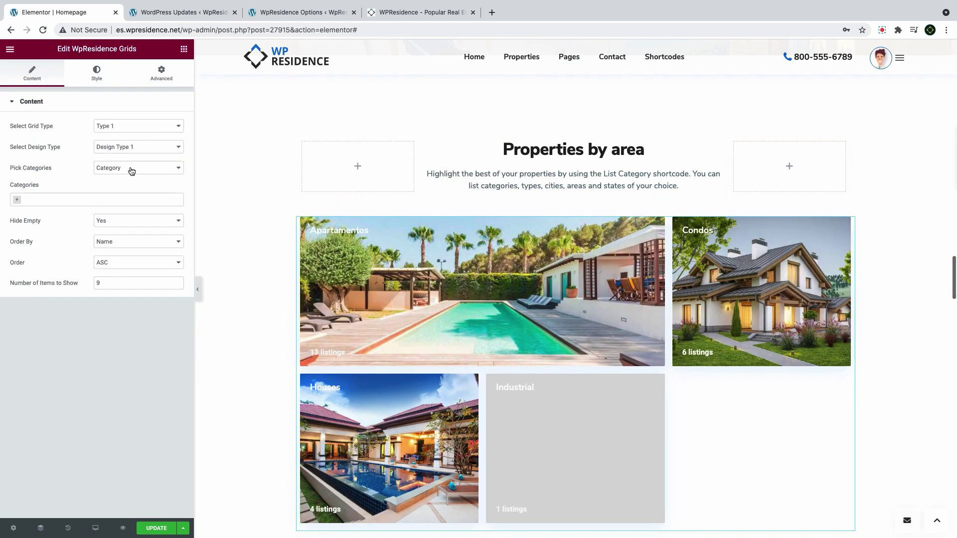
# Make the grid list areas in DESC order using the Type 2 grid layout
pyautogui.click(126, 127)
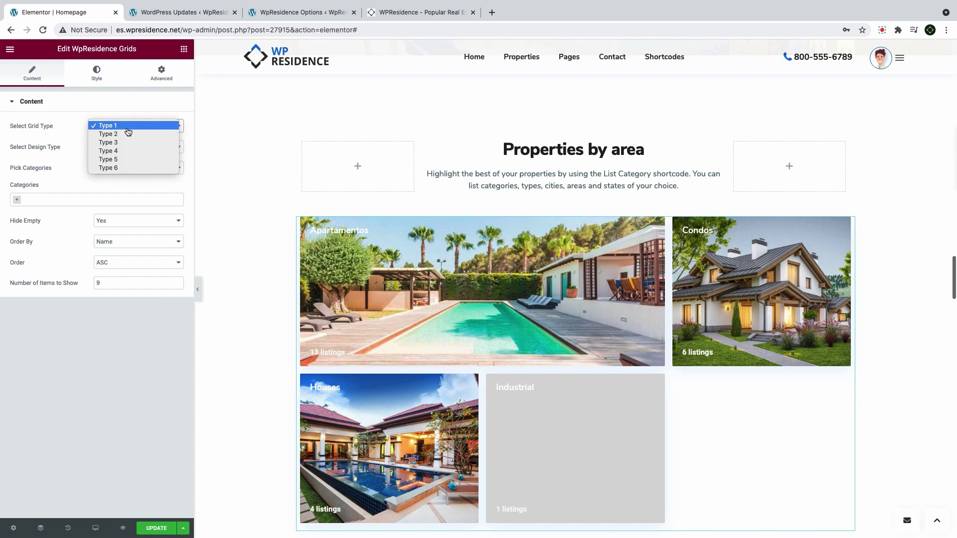
pyautogui.click(128, 132)
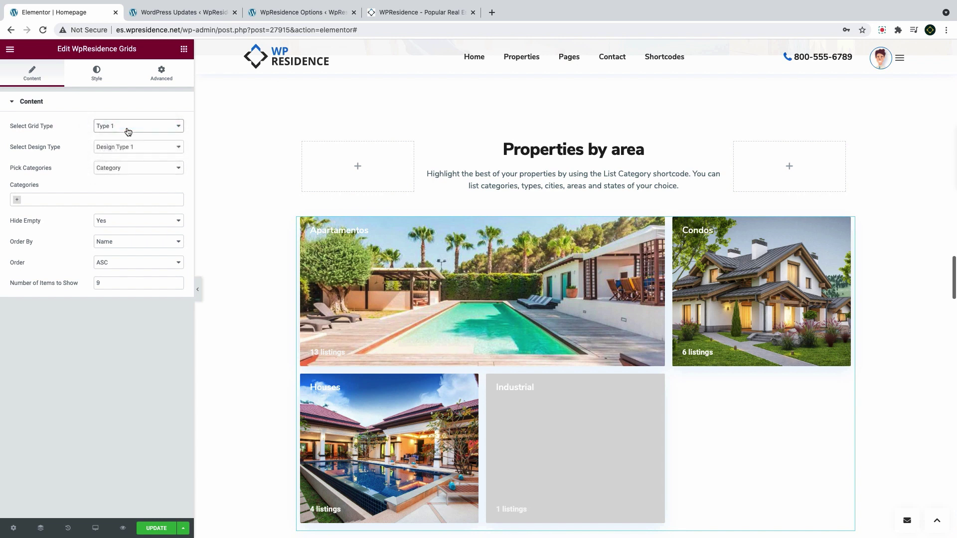
pyautogui.click(130, 168)
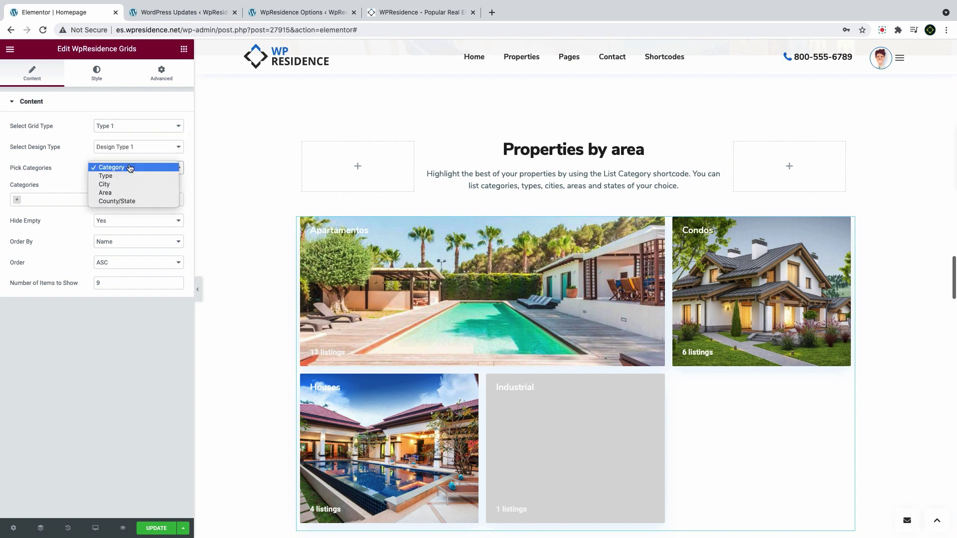
pyautogui.click(124, 193)
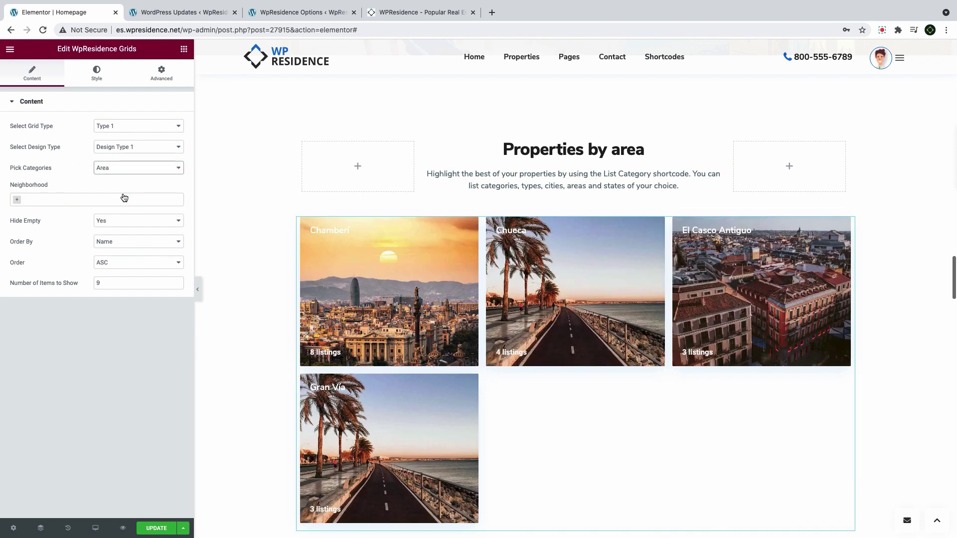
pyautogui.click(111, 263)
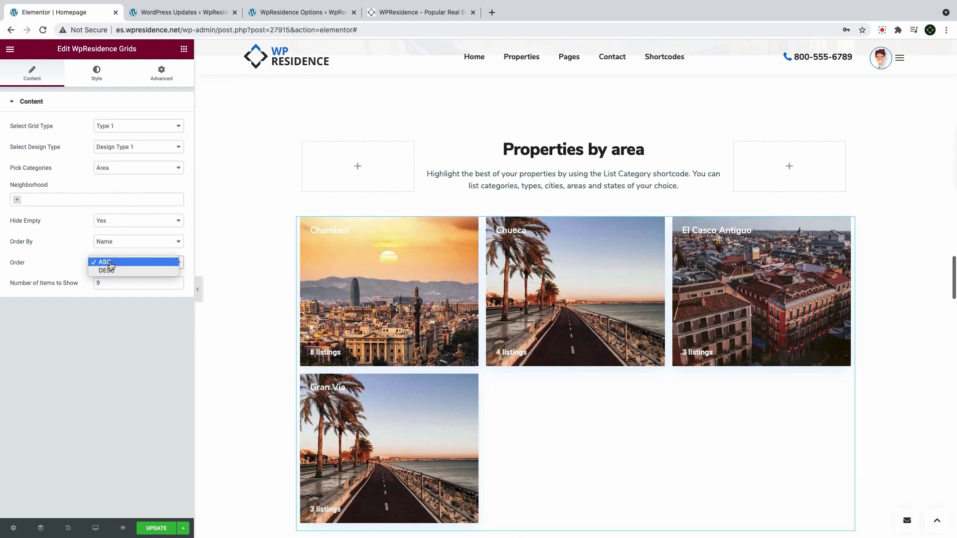
pyautogui.click(112, 270)
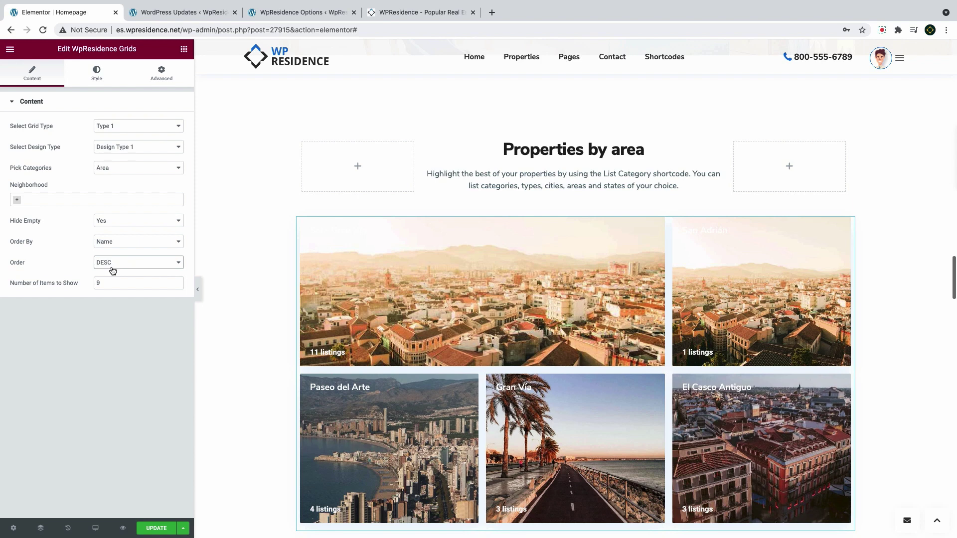
pyautogui.click(133, 130)
pyautogui.click(130, 135)
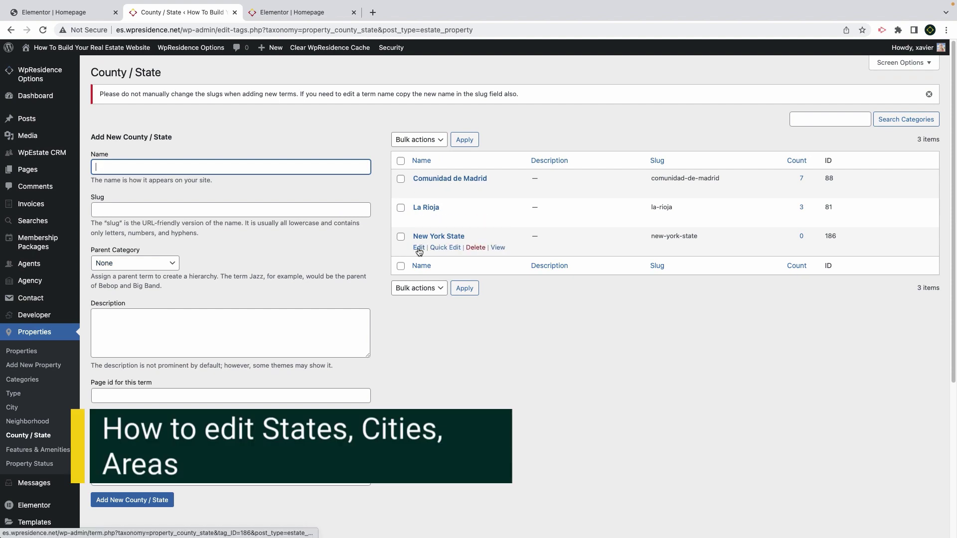
# Rename New York State to Jersey State and clear its slug
pyautogui.click(421, 248)
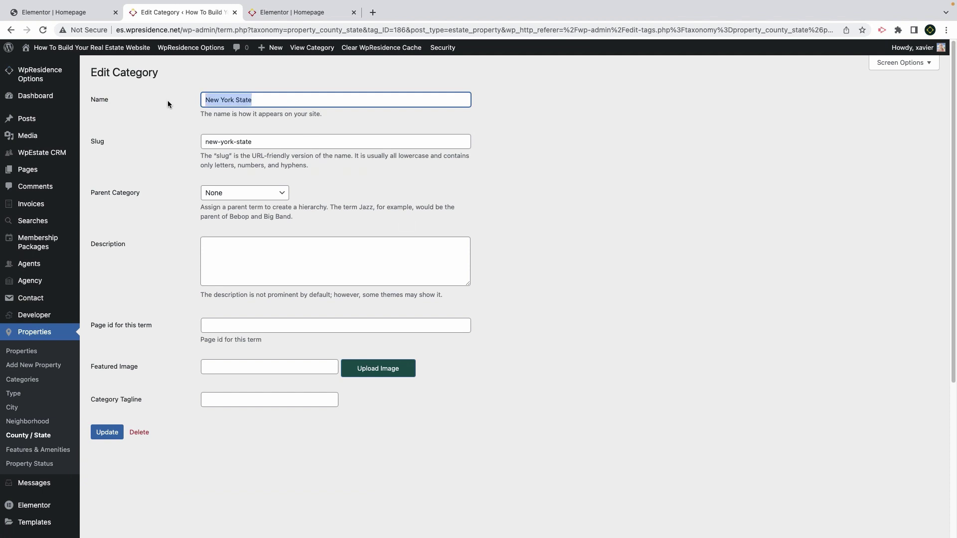
pyautogui.write('Hers')
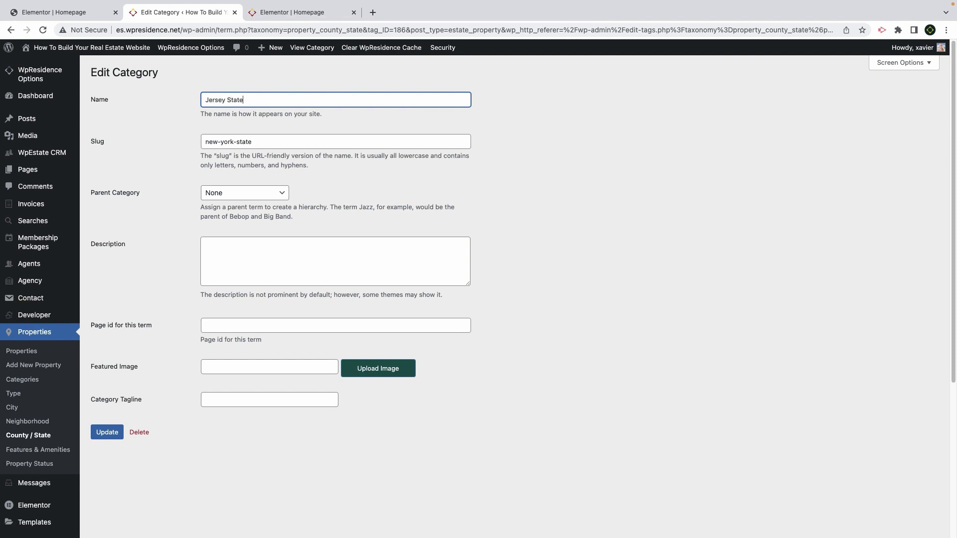
pyautogui.moveTo(256, 141); pyautogui.dragTo(207, 144)
pyautogui.press('BackSpace')
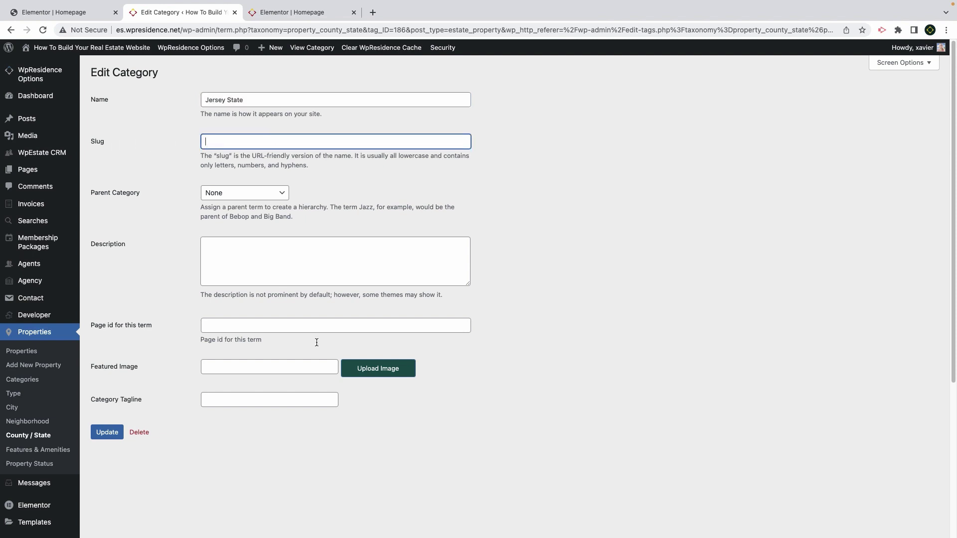
pyautogui.click(347, 357)
# Give Jersey State the interior31 image as its featured image
pyautogui.click(383, 371)
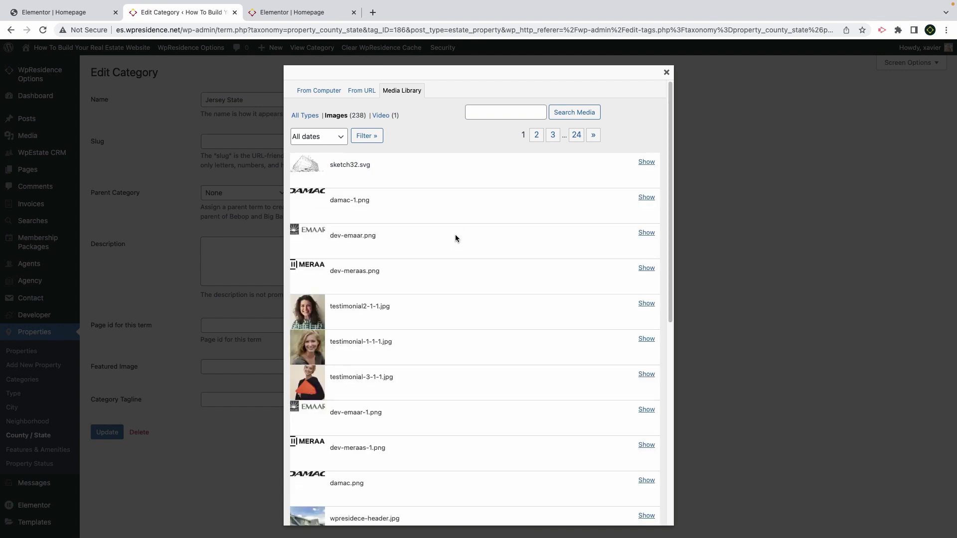
pyautogui.scroll(-6, 444, 321)
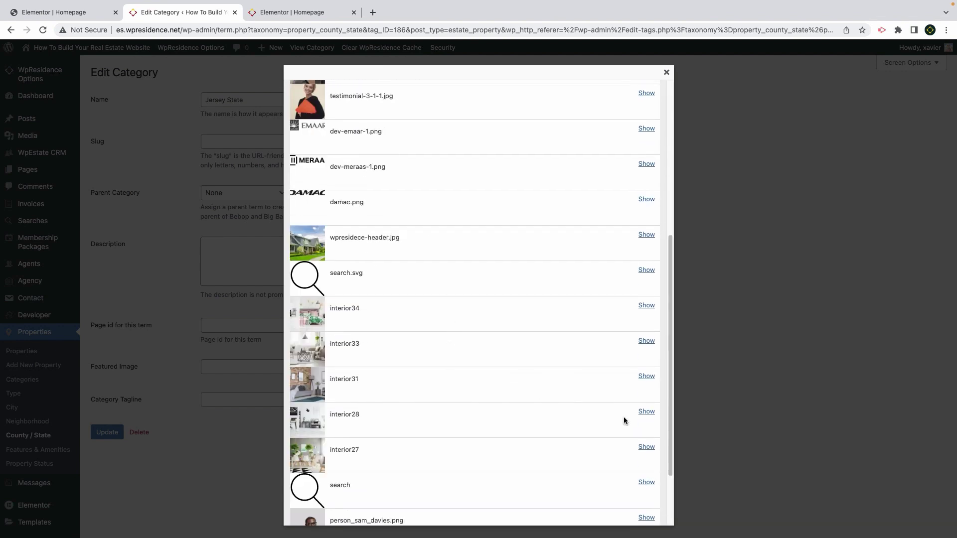
pyautogui.click(647, 376)
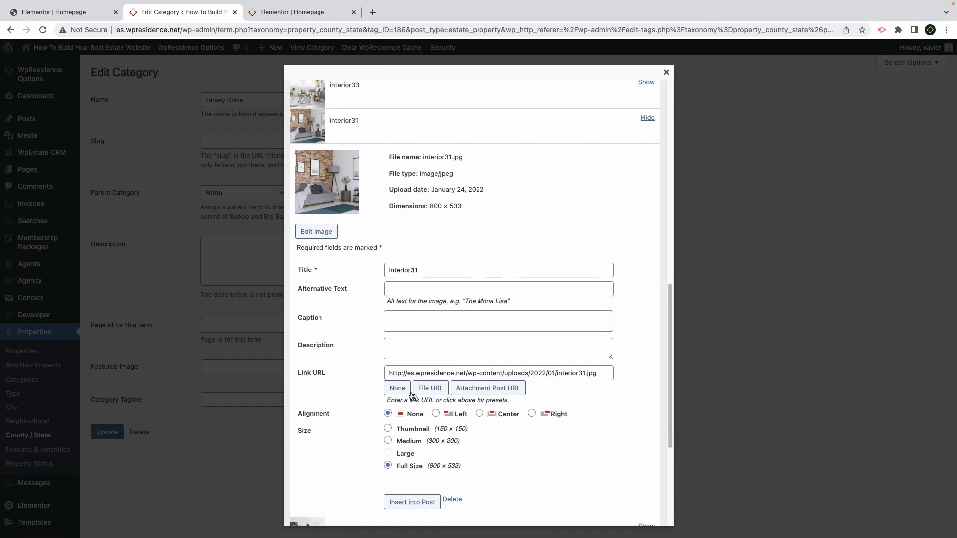
pyautogui.scroll(-2, 412, 423)
pyautogui.click(411, 416)
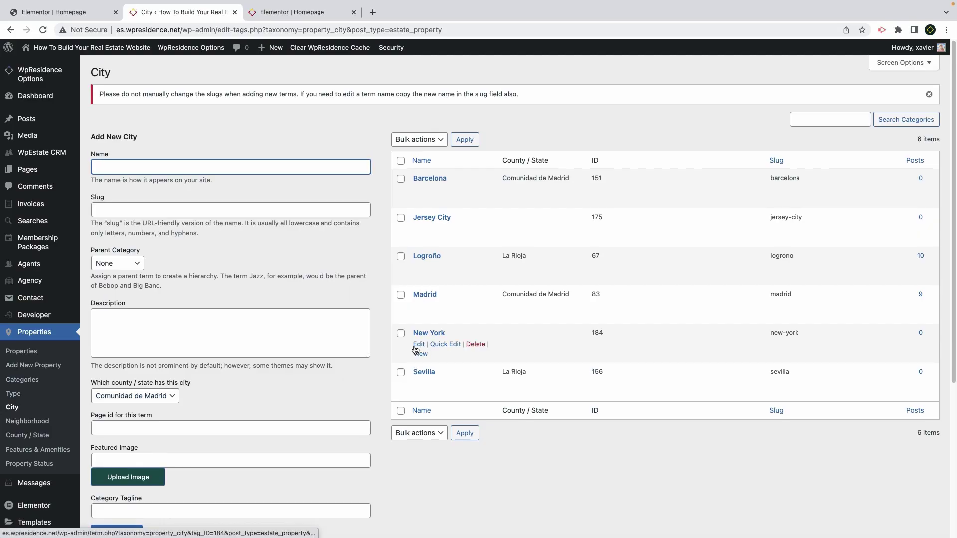
# Assign Jersey City to the Jersey State county
pyautogui.click(418, 230)
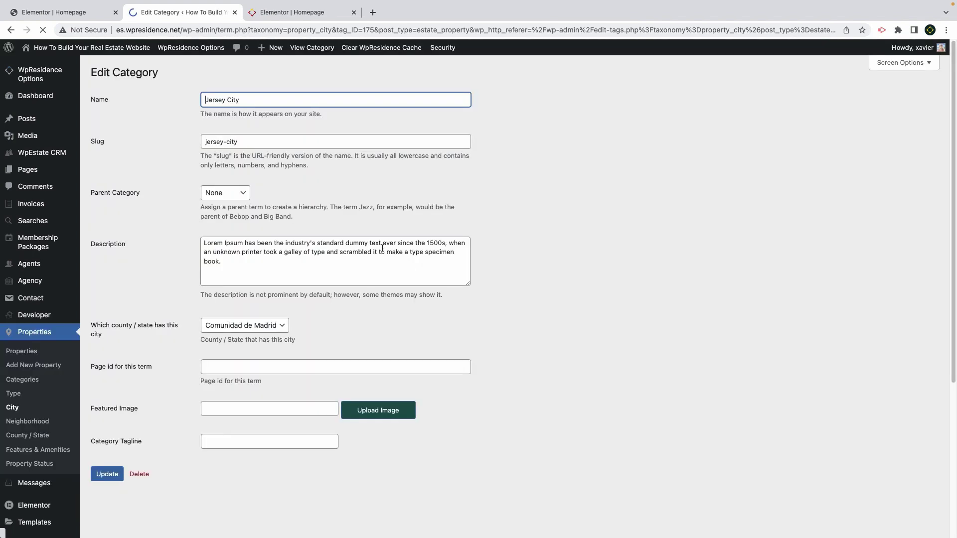
pyautogui.click(260, 327)
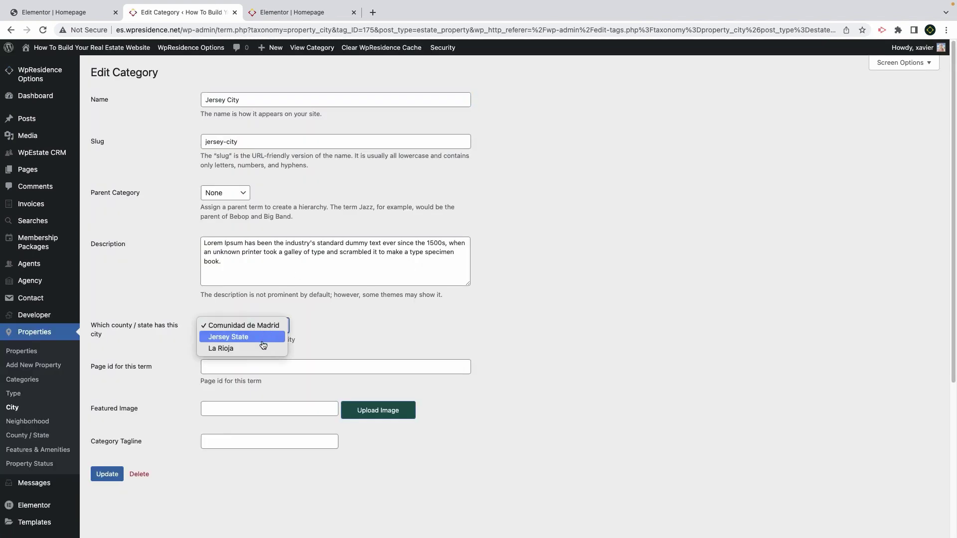
pyautogui.click(261, 337)
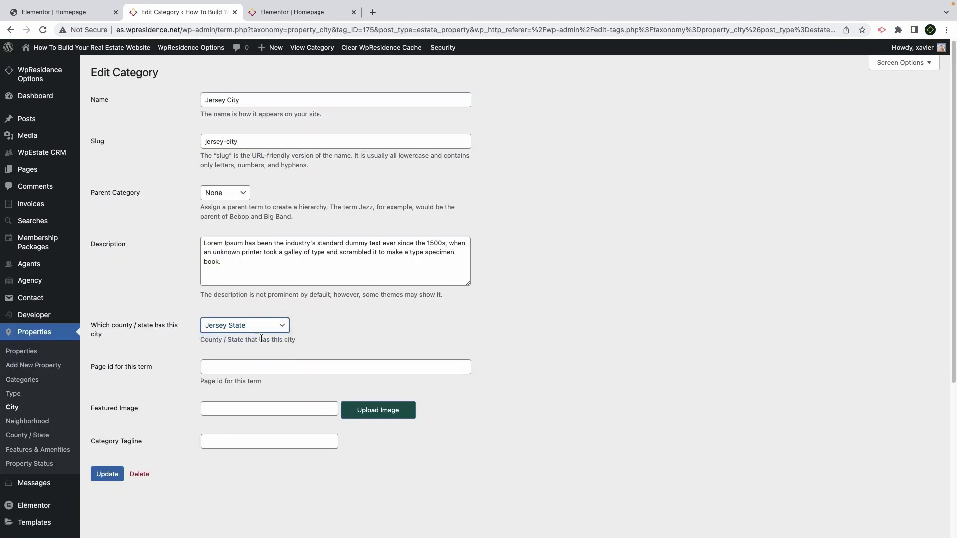
# Give Jersey City the interior31 featured image and update it
pyautogui.click(366, 417)
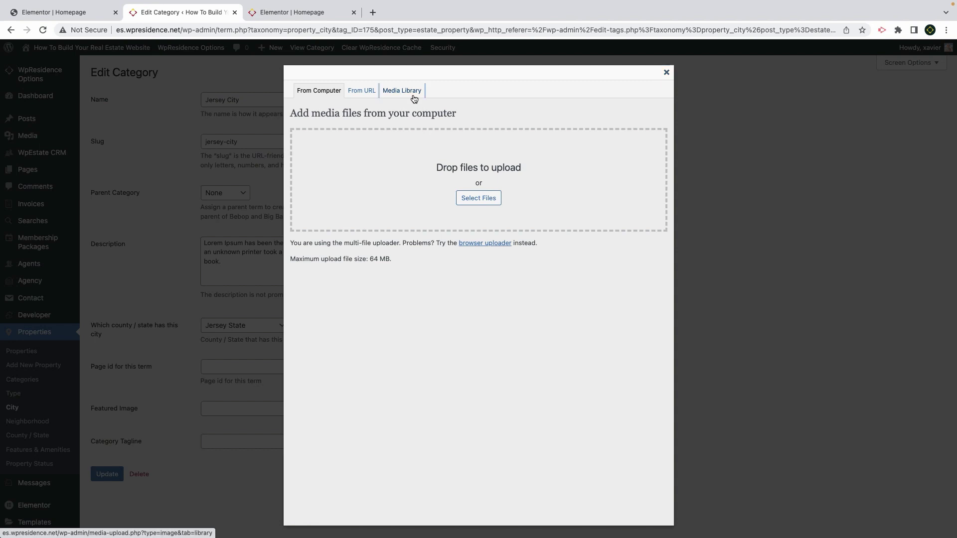
pyautogui.click(414, 98)
pyautogui.scroll(-5, 621, 417)
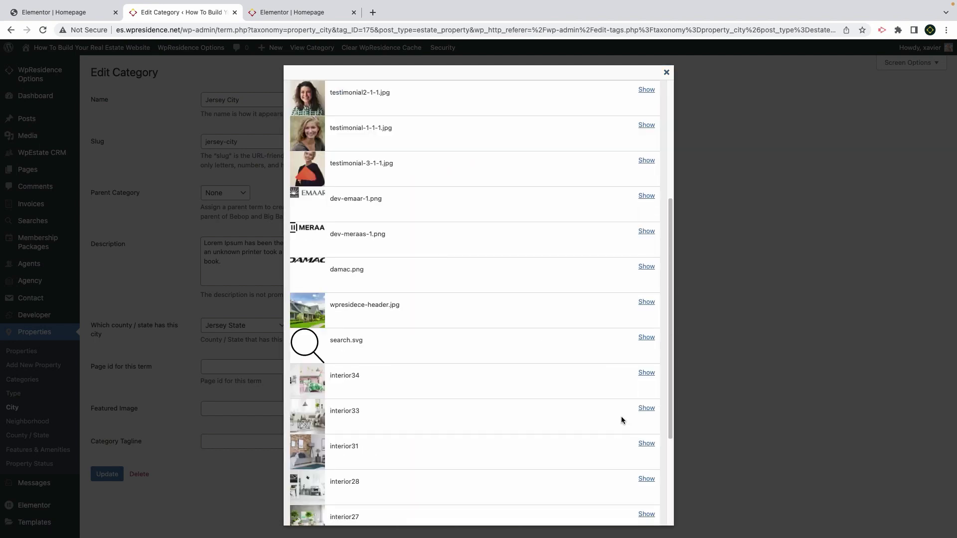
pyautogui.click(646, 444)
pyautogui.click(431, 504)
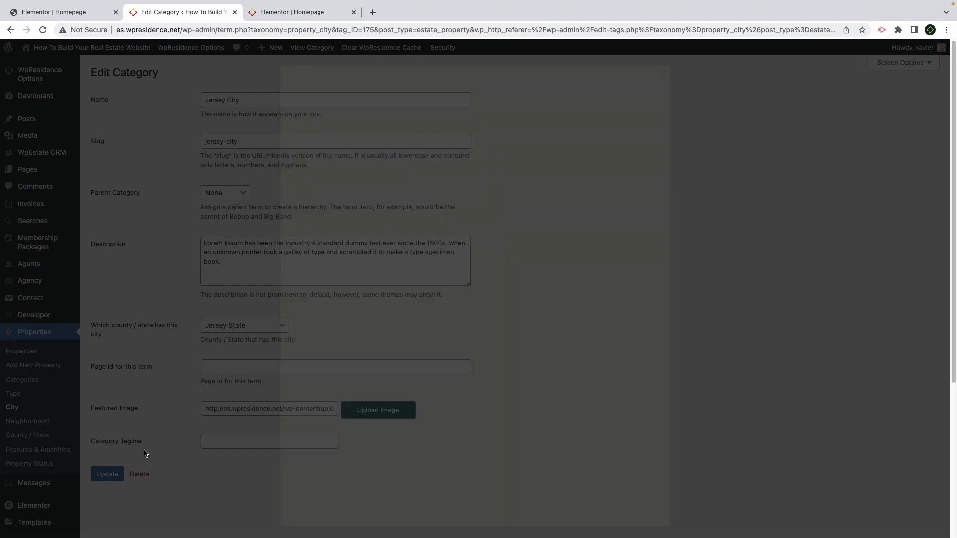
pyautogui.click(107, 474)
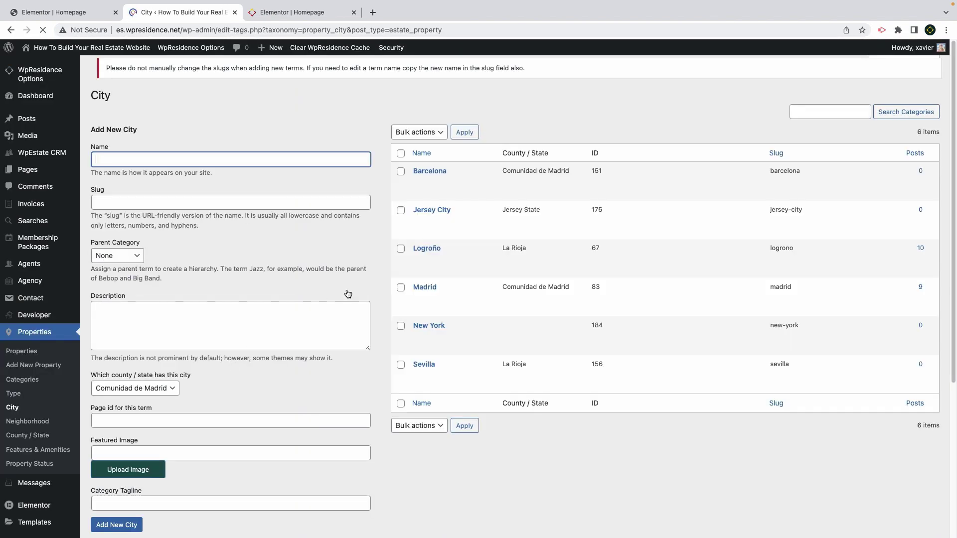
# Enter the new city Jersey and set its county to Jersey State
pyautogui.click(155, 177)
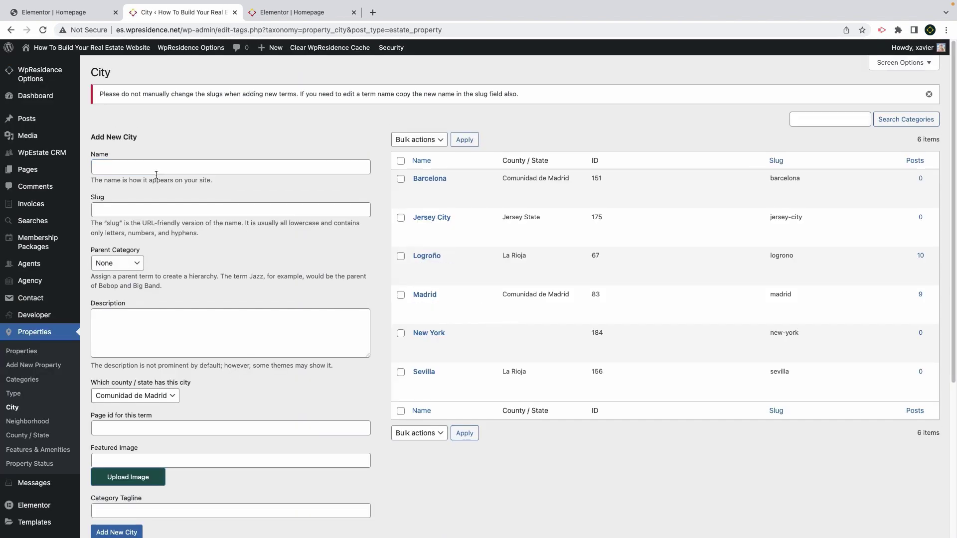
pyautogui.click(152, 164)
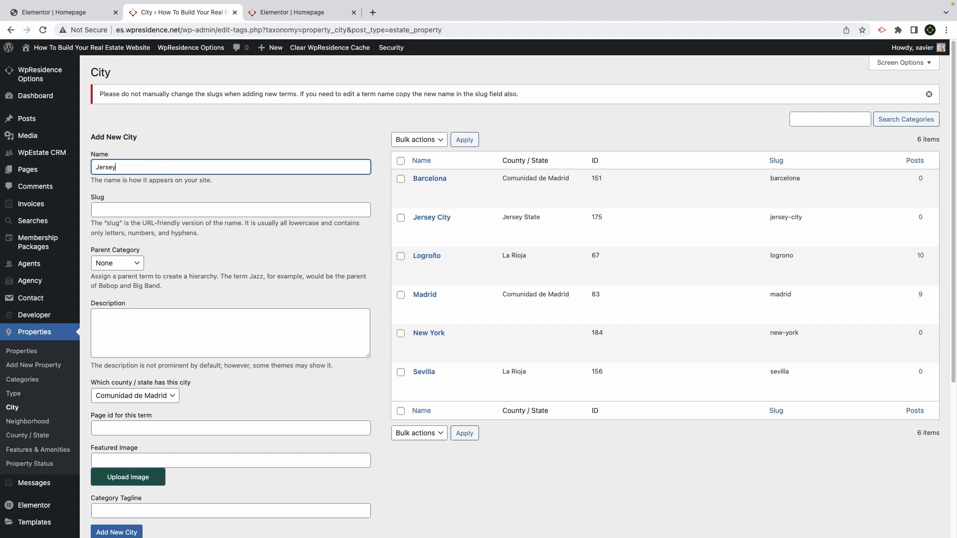
pyautogui.click(132, 395)
pyautogui.click(120, 406)
pyautogui.scroll(-3, 132, 397)
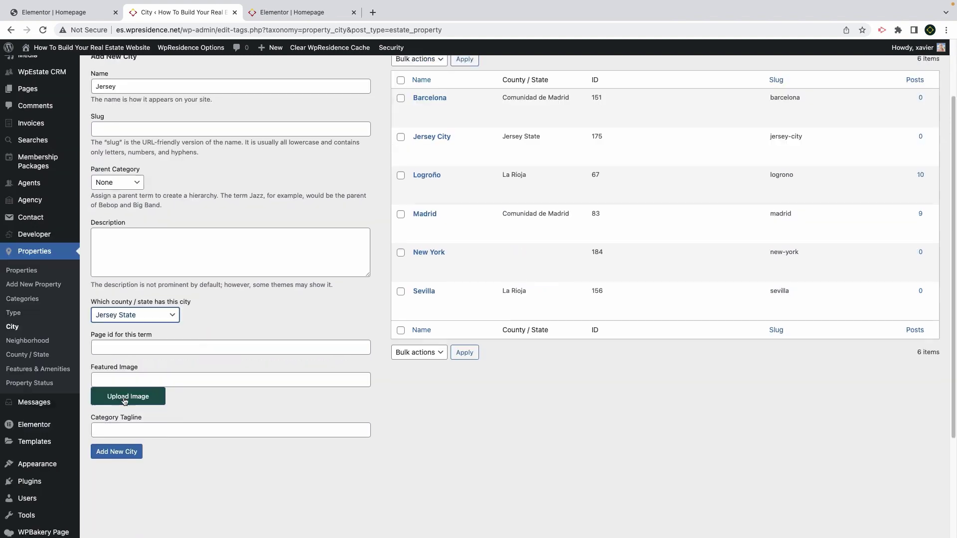
# Give the new city the interior31 featured image, add it, then go to Neighborhoods
pyautogui.click(132, 398)
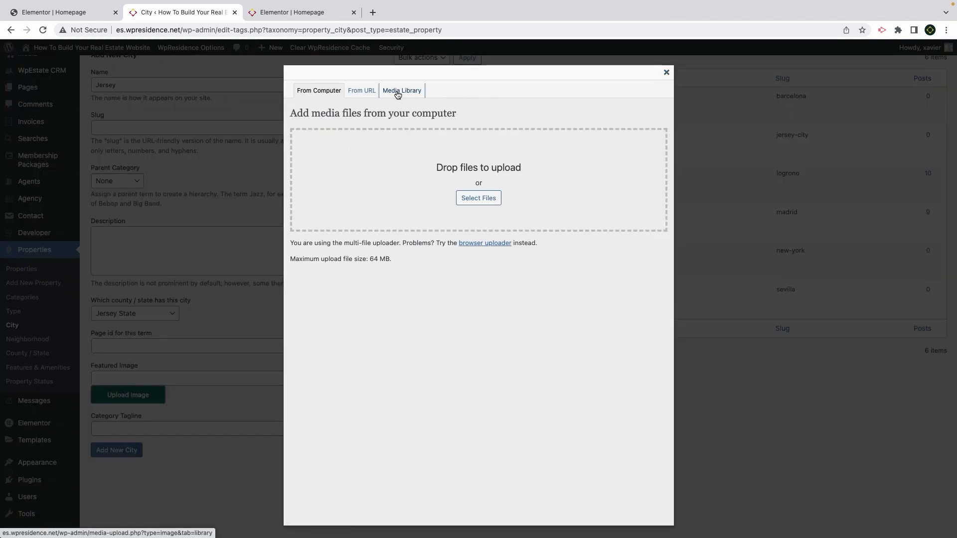
pyautogui.click(398, 93)
pyautogui.scroll(-4, 641, 410)
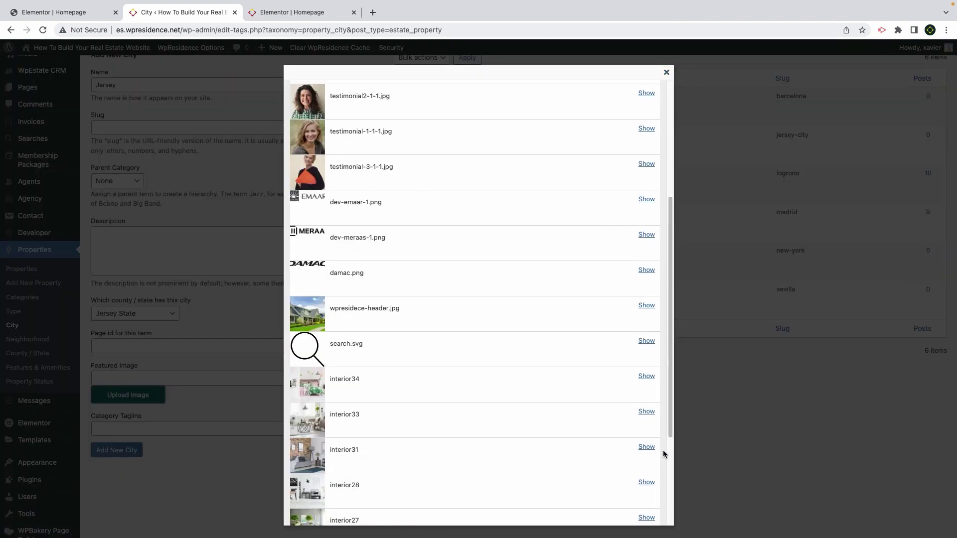
pyautogui.click(648, 447)
pyautogui.scroll(-6, 651, 451)
pyautogui.click(423, 507)
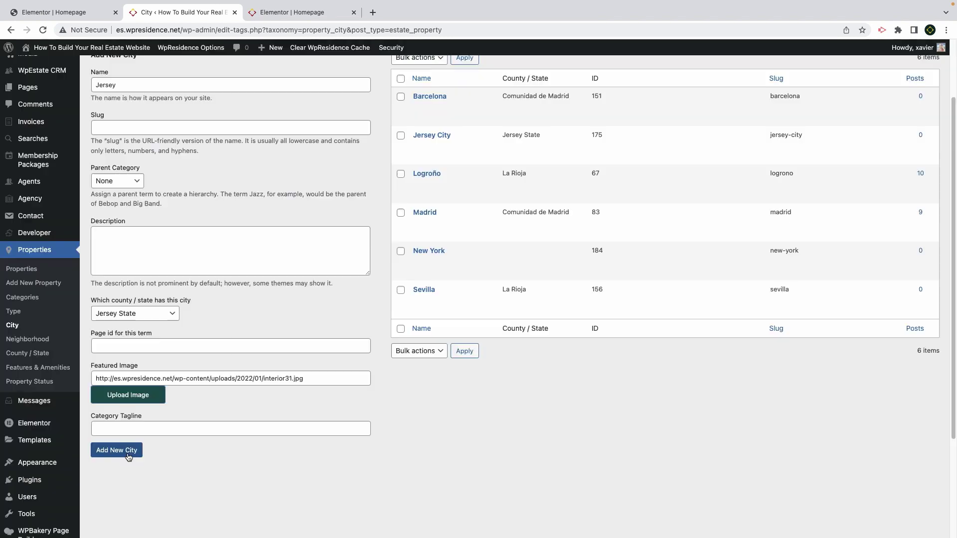
pyautogui.click(132, 453)
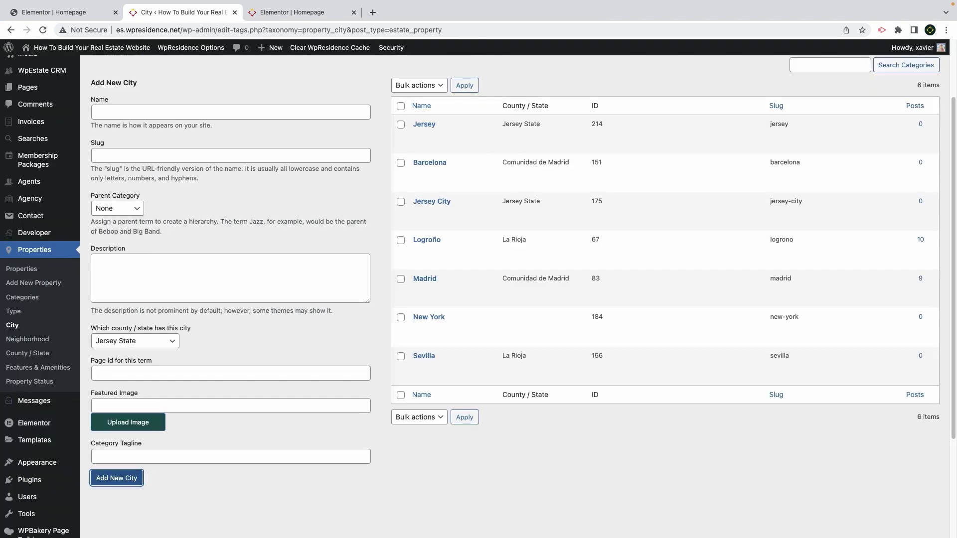
pyautogui.click(28, 340)
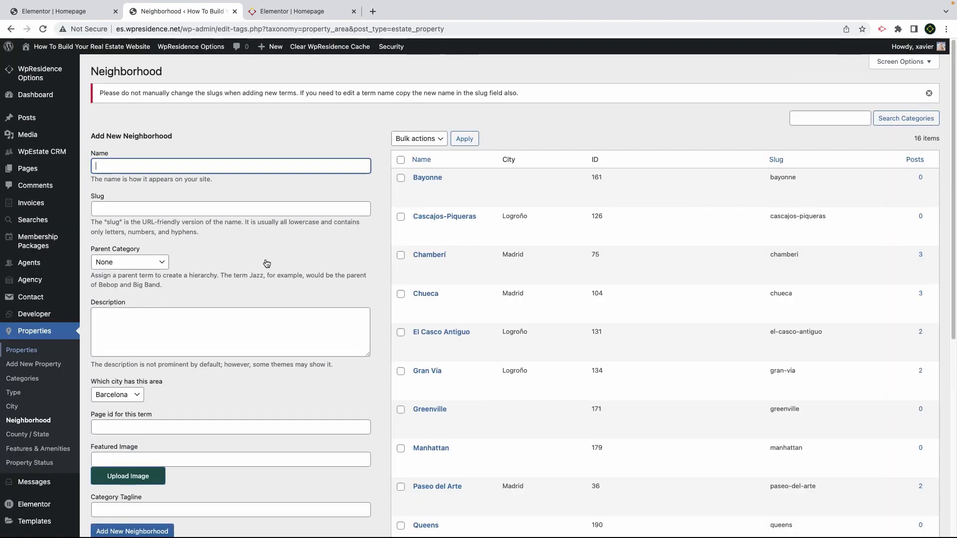
# Set the Bayonne neighborhood's city to Jersey City
pyautogui.click(419, 189)
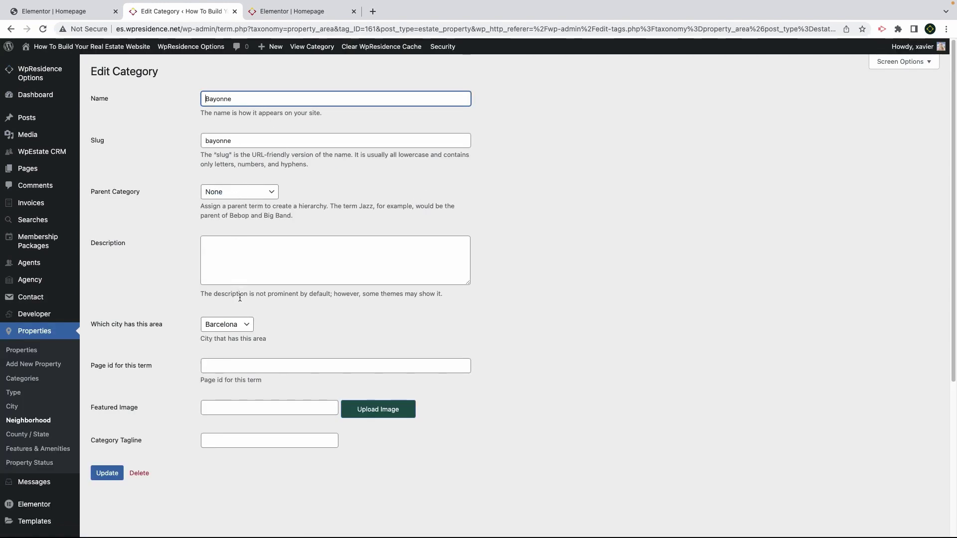
pyautogui.click(236, 325)
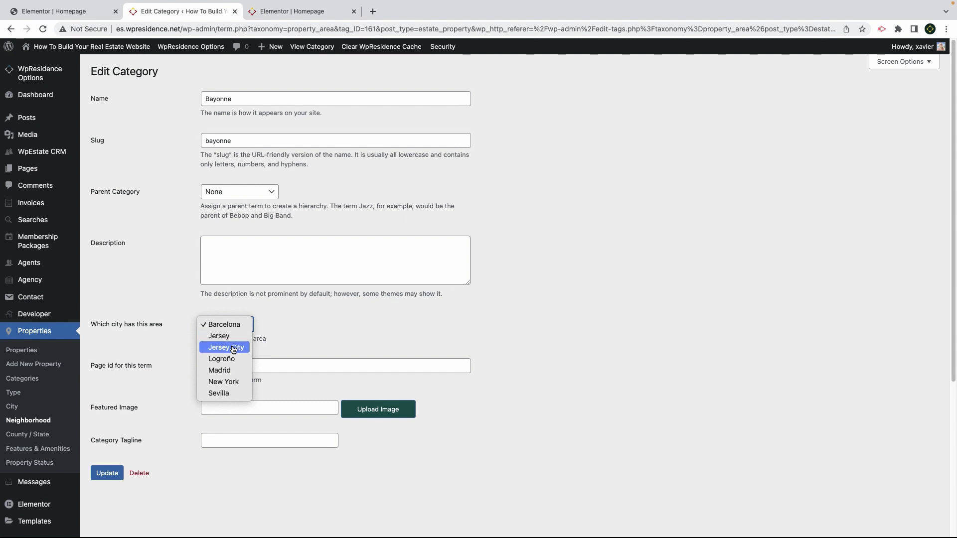
pyautogui.click(232, 348)
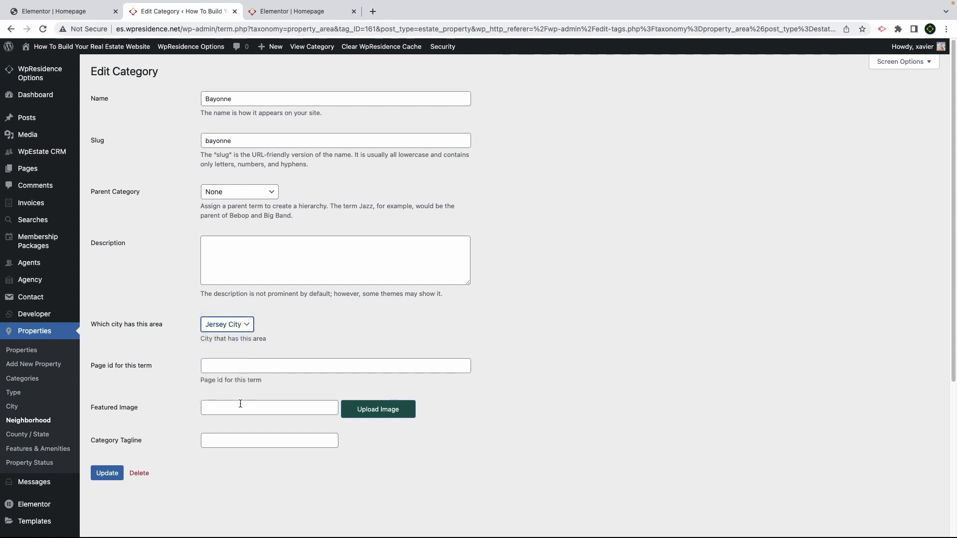
# Give Bayonne the interior27 featured image and update it
pyautogui.click(378, 409)
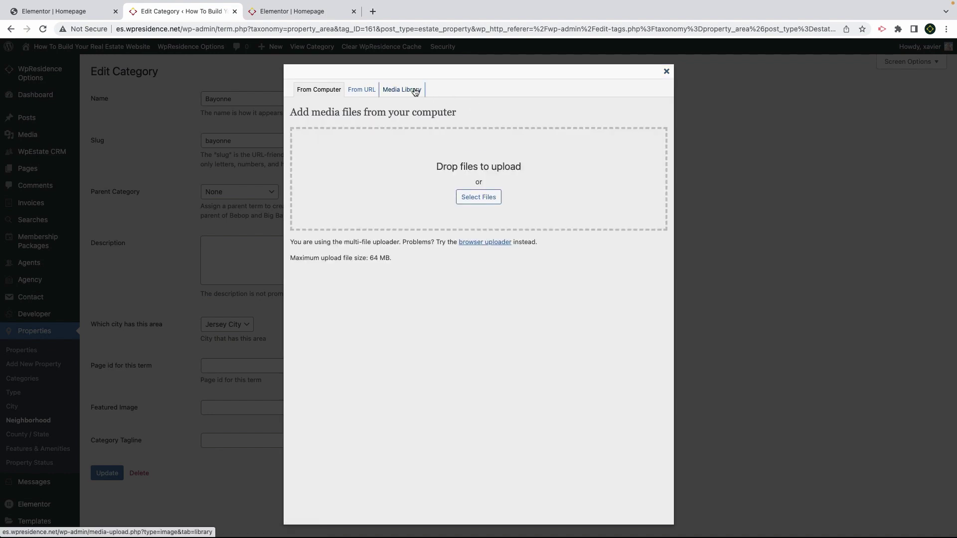
pyautogui.click(414, 91)
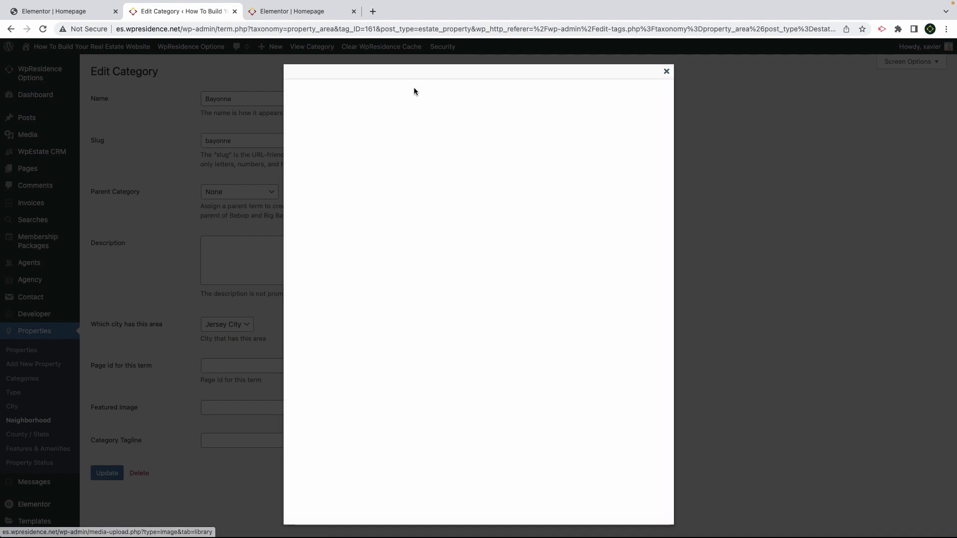
pyautogui.scroll(-5, 587, 377)
pyautogui.scroll(-3, 593, 382)
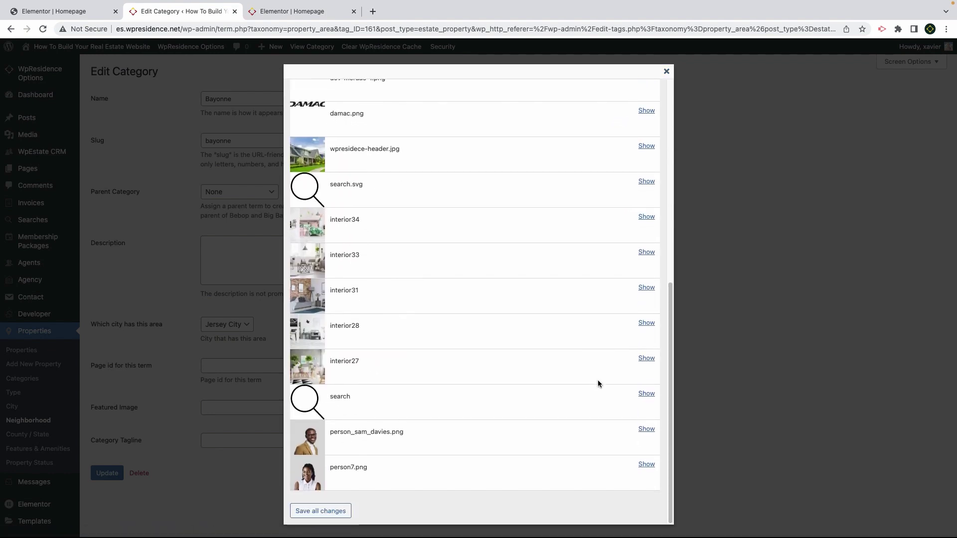
pyautogui.click(646, 358)
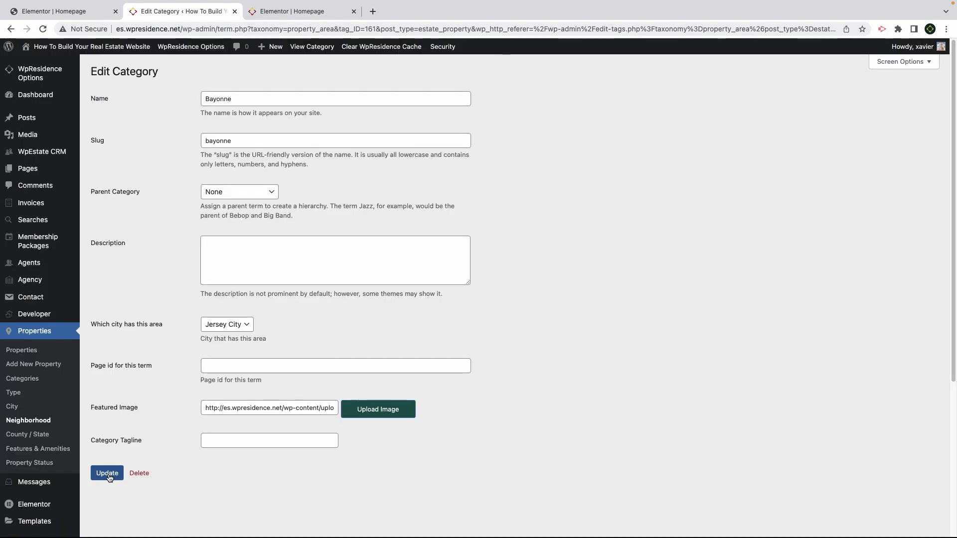
pyautogui.click(111, 476)
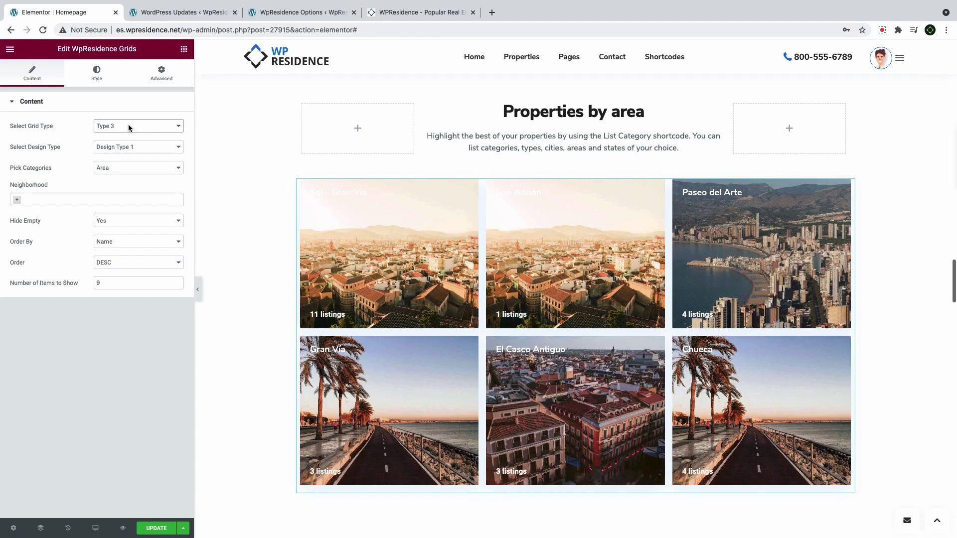
# Switch the grid to Type 1 listing Chamberí, El Casco Antiguo, Gran Vía, Paseo del Arte, San Adrián
pyautogui.click(129, 125)
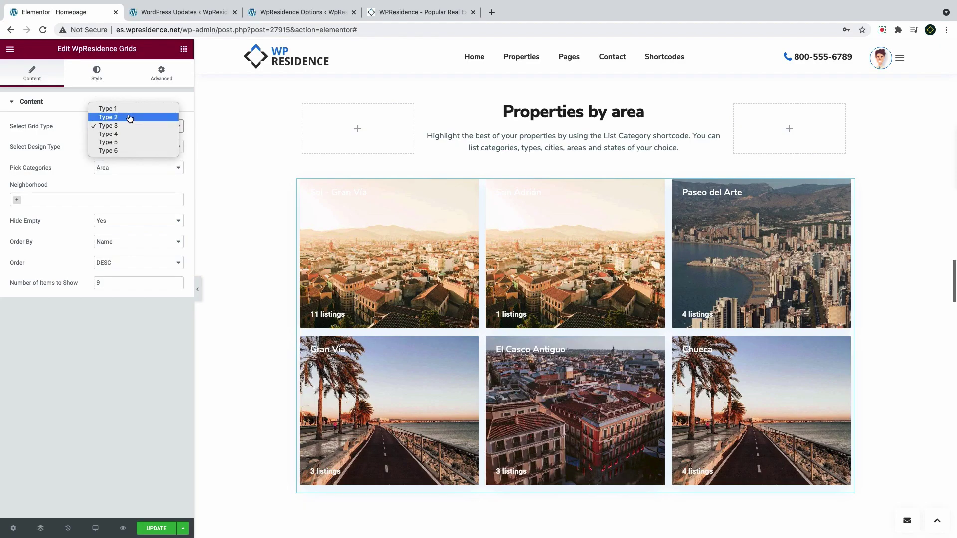
pyautogui.click(130, 109)
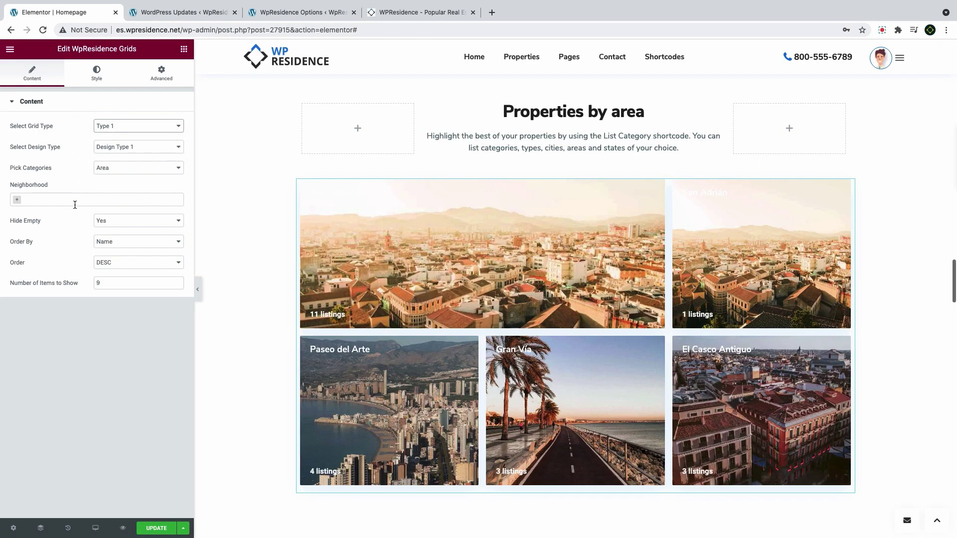
pyautogui.click(79, 200)
pyautogui.click(66, 213)
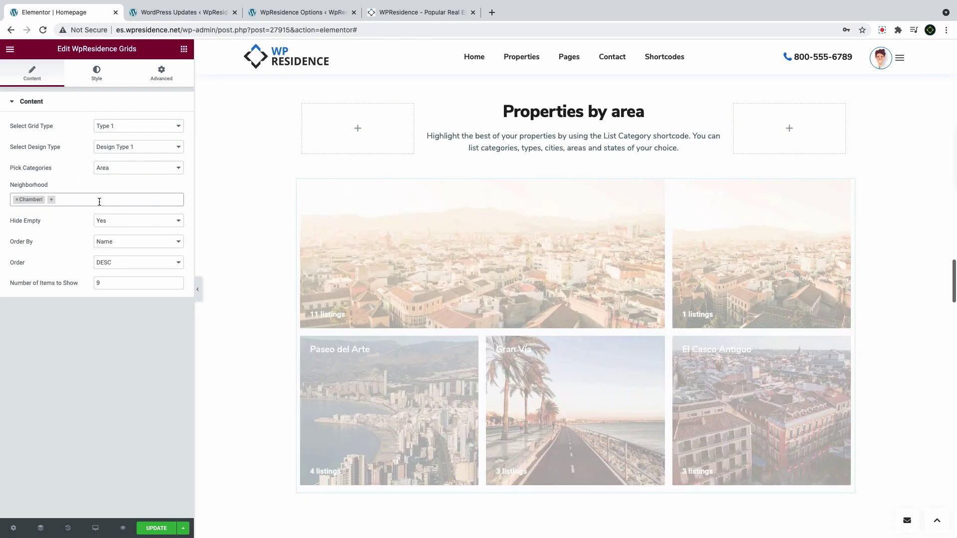
pyautogui.click(98, 200)
pyautogui.click(62, 236)
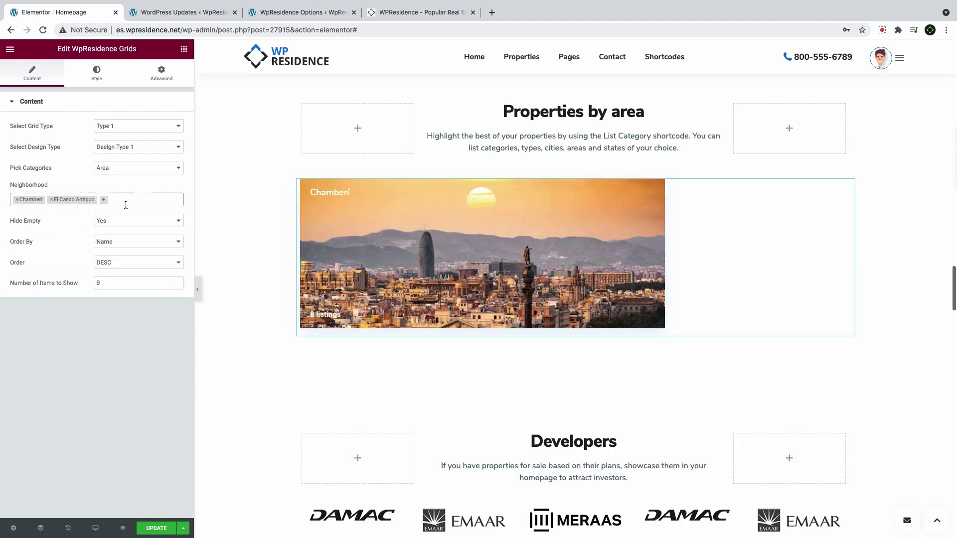
pyautogui.click(129, 201)
pyautogui.click(86, 249)
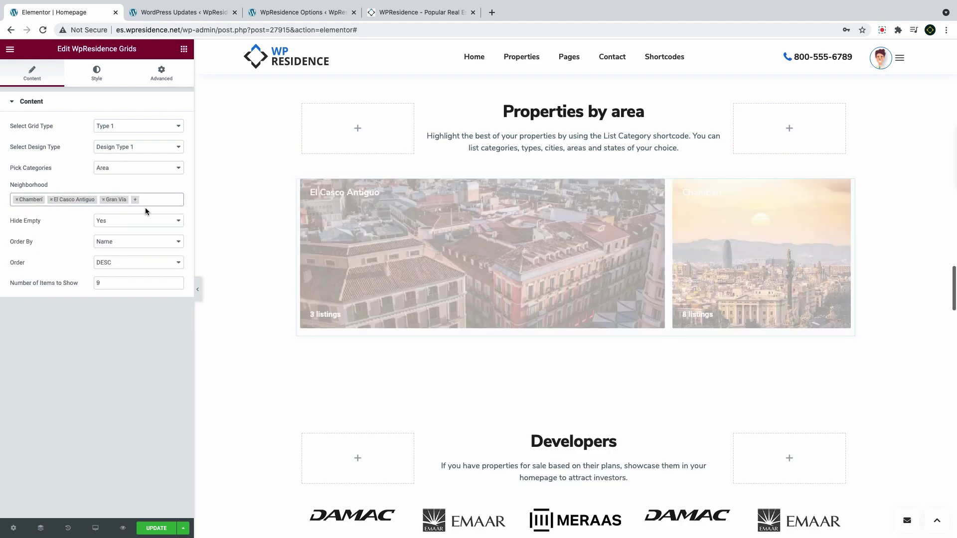
pyautogui.click(158, 201)
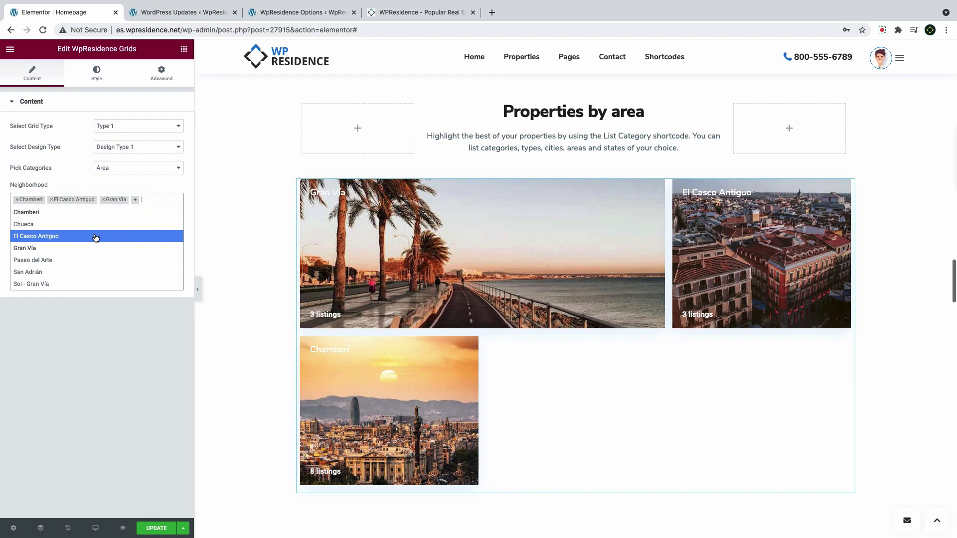
pyautogui.click(79, 260)
pyautogui.click(129, 211)
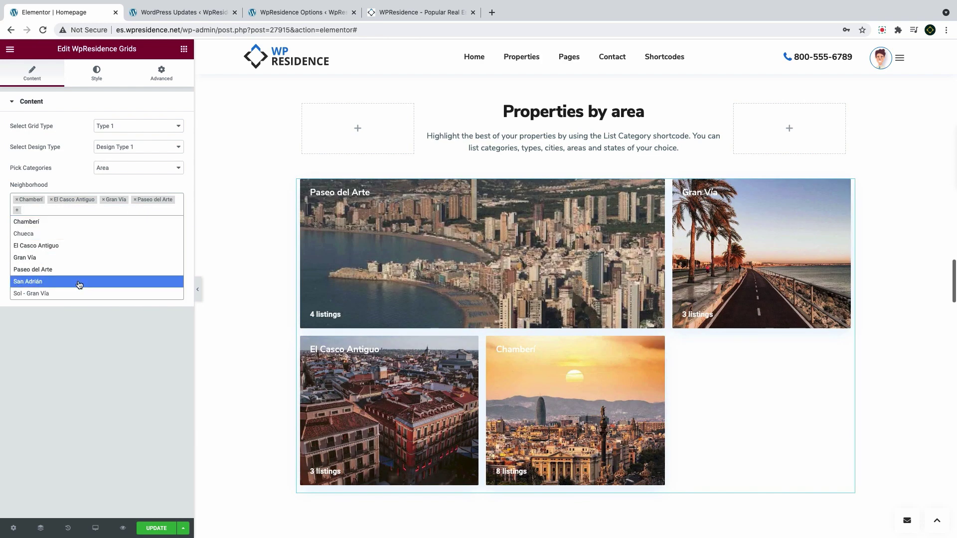
pyautogui.click(78, 282)
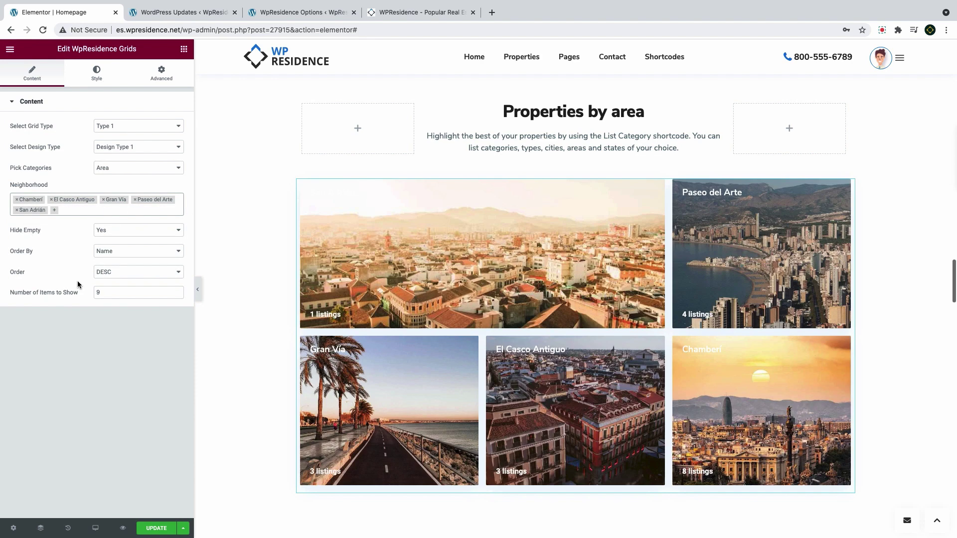
# Show 5 items in the grid using Design Type 2
pyautogui.doubleClick(110, 291)
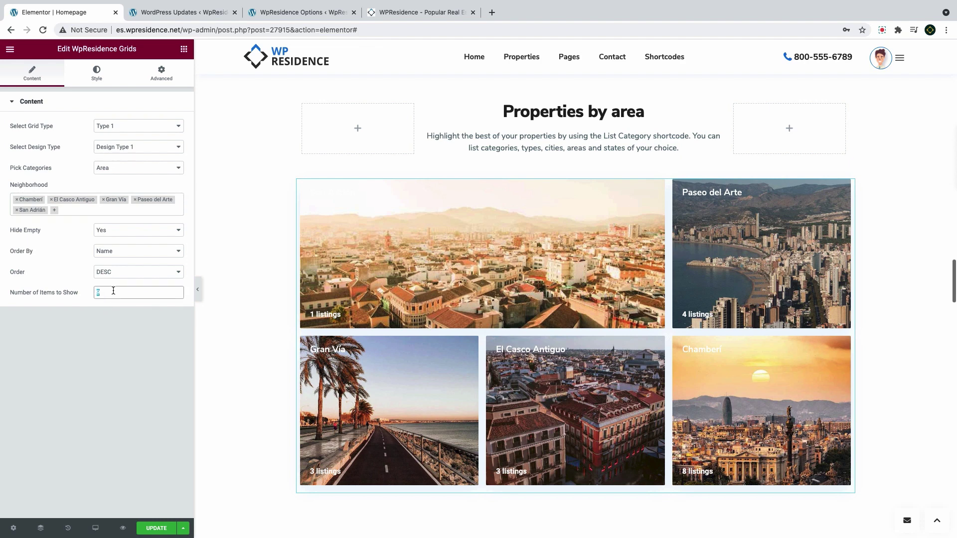
pyautogui.write('5')
pyautogui.click(120, 152)
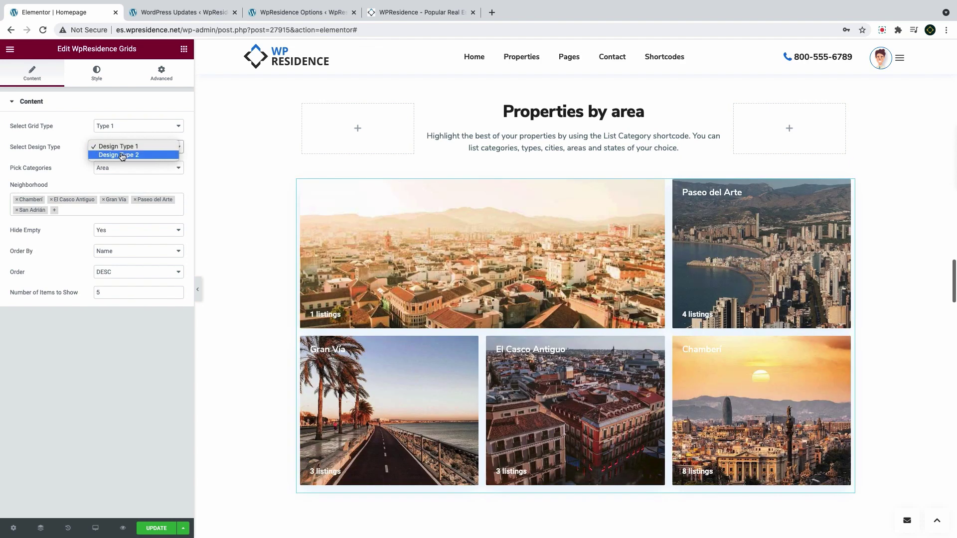
pyautogui.click(122, 156)
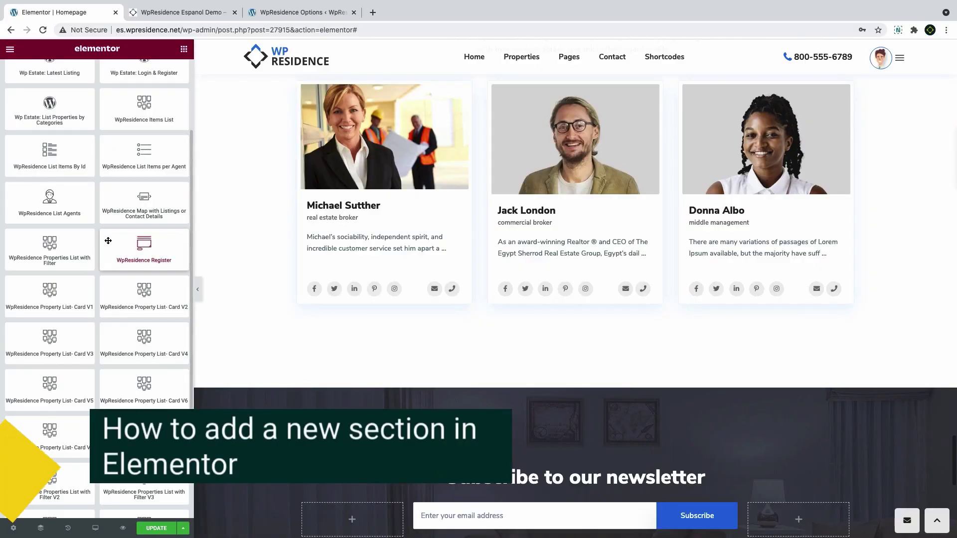
# Insert a new single-column section above the newsletter
pyautogui.scroll(-1, 546, 375)
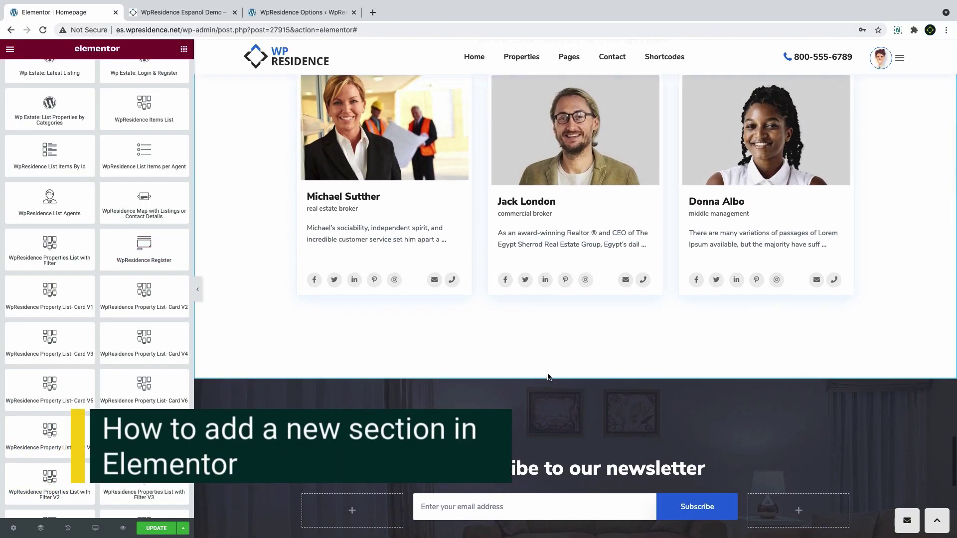
pyautogui.click(563, 374)
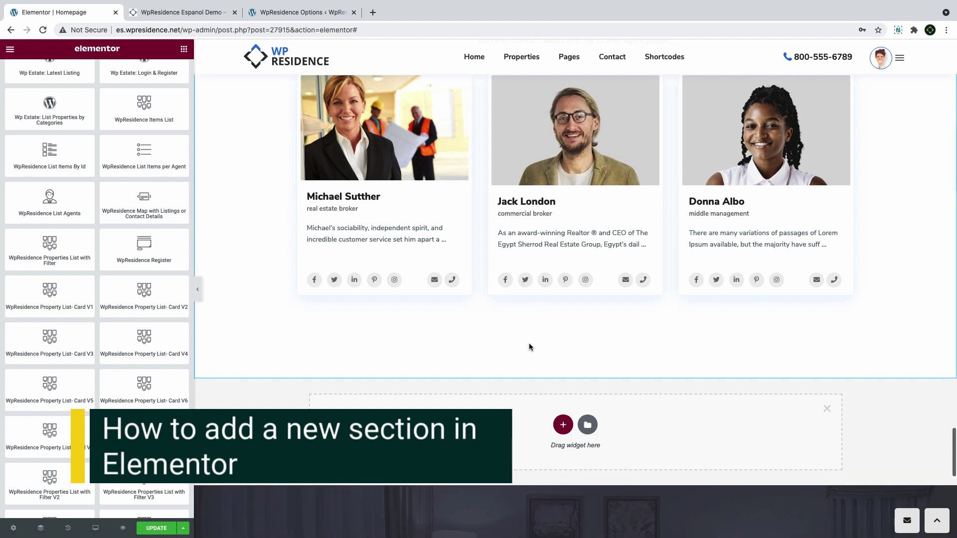
pyautogui.click(562, 349)
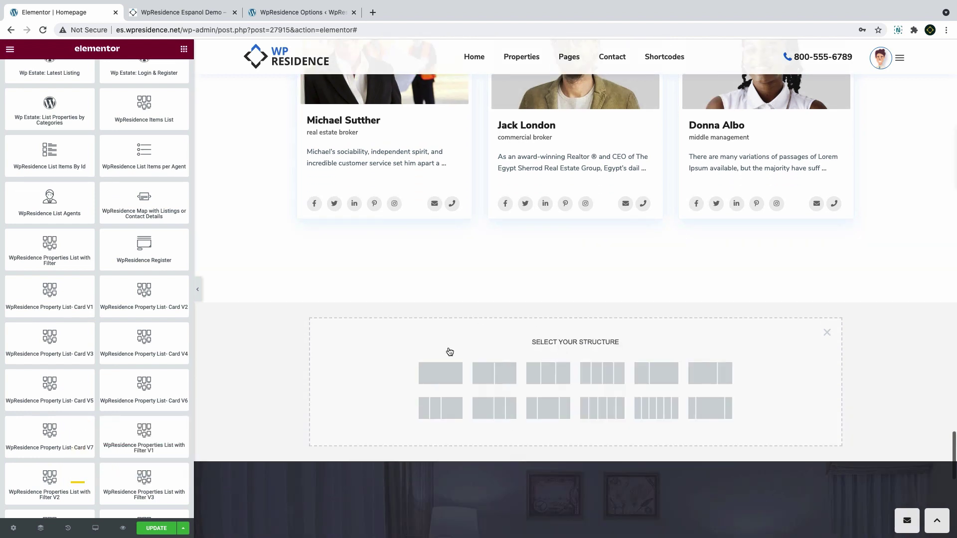
pyautogui.click(450, 377)
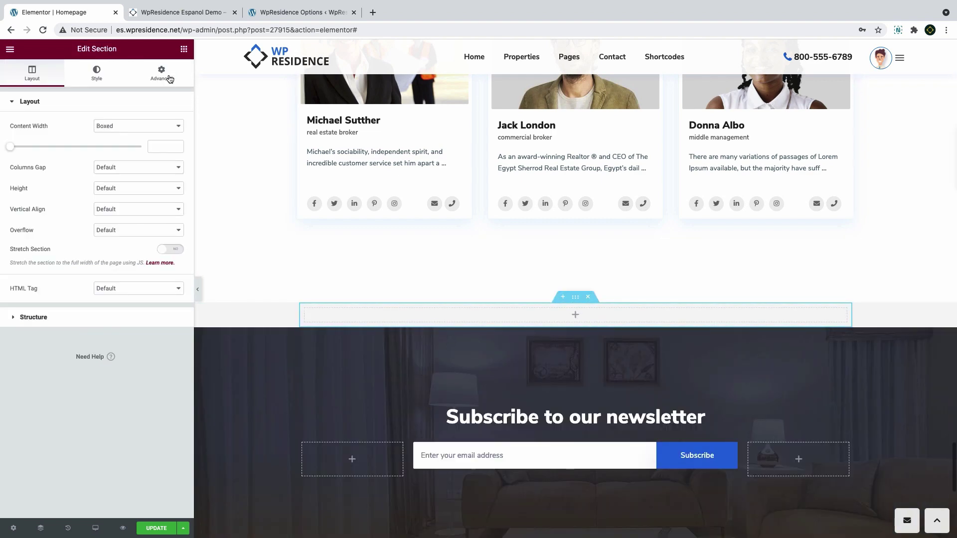
# Drag a new inner section in below the agent cards
pyautogui.scroll(5, 336, 213)
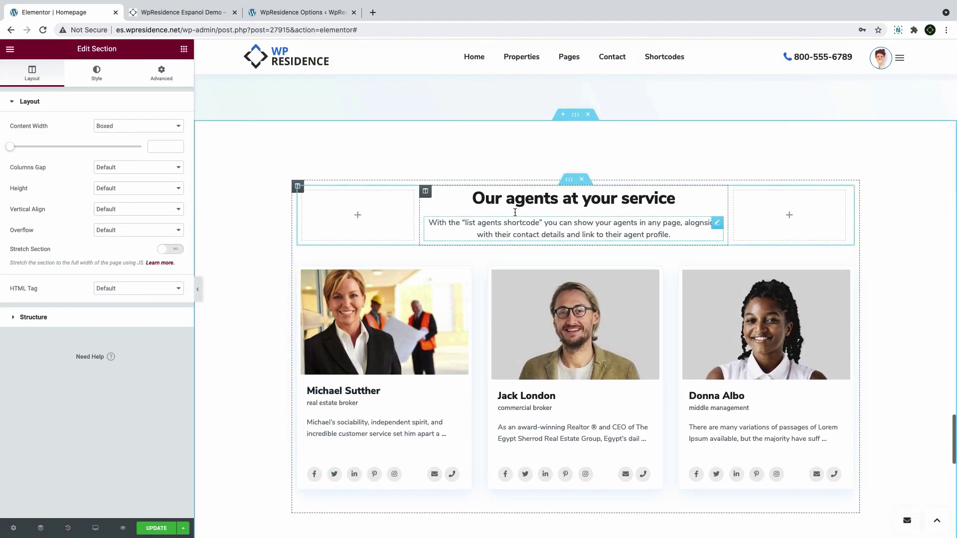
pyautogui.click(569, 179)
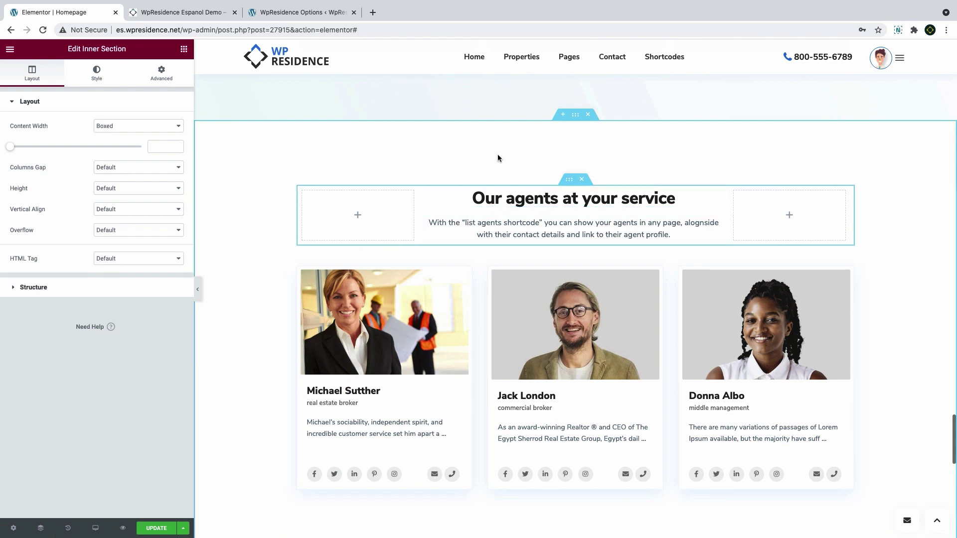
pyautogui.moveTo(128, 49); pyautogui.dragTo(68, 49)
pyautogui.scroll(-1, 334, 283)
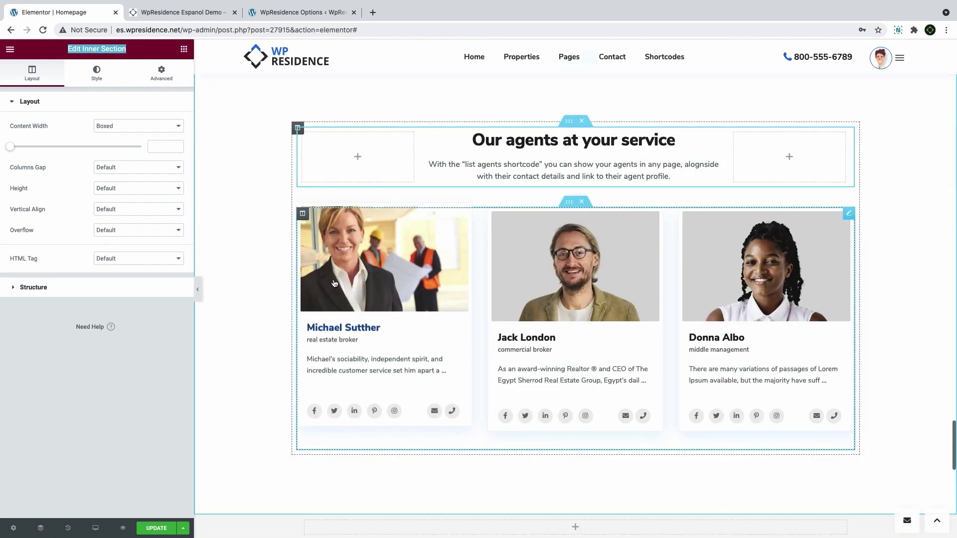
pyautogui.scroll(-2, 334, 283)
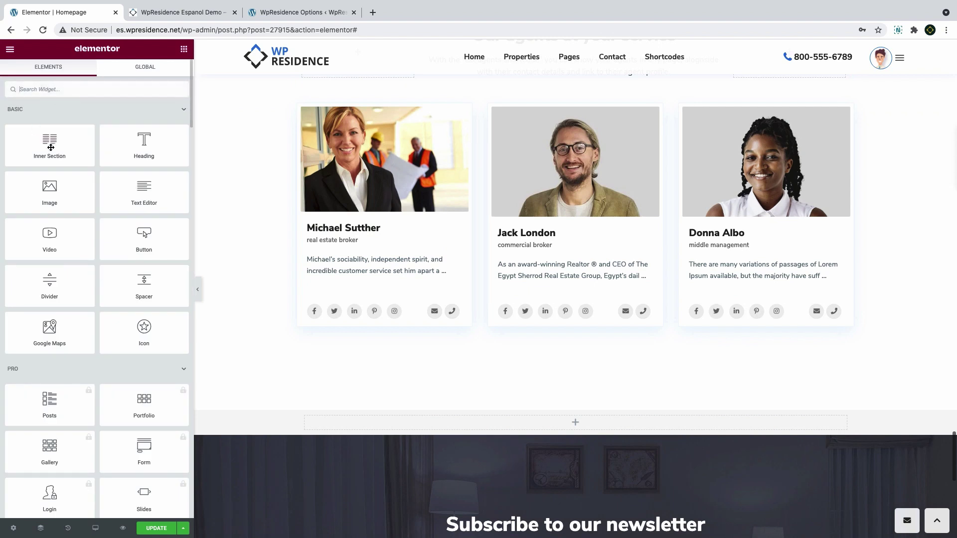
pyautogui.moveTo(50, 145); pyautogui.dragTo(491, 431)
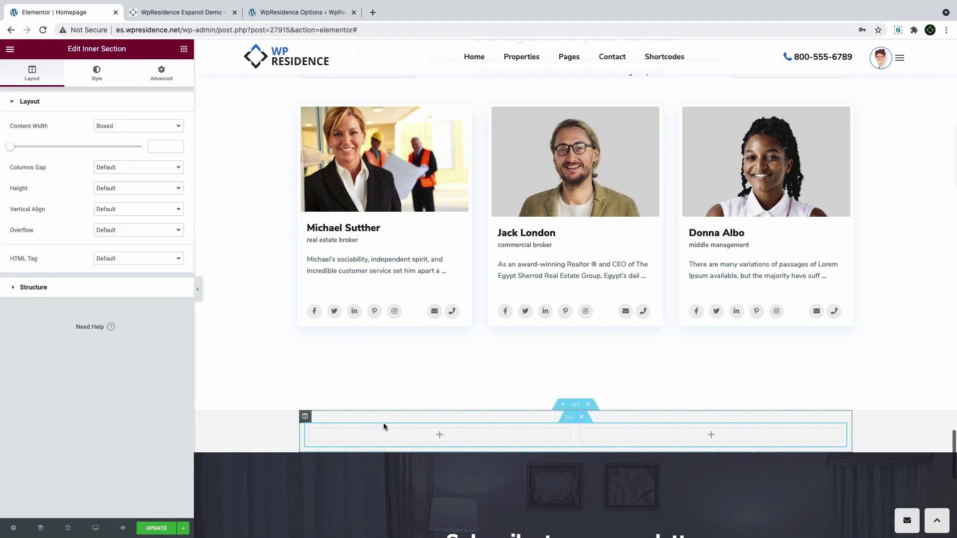
# Add a third column to the new inner section
pyautogui.click(310, 428)
pyautogui.scroll(-4, 582, 250)
pyautogui.rightClick(582, 249)
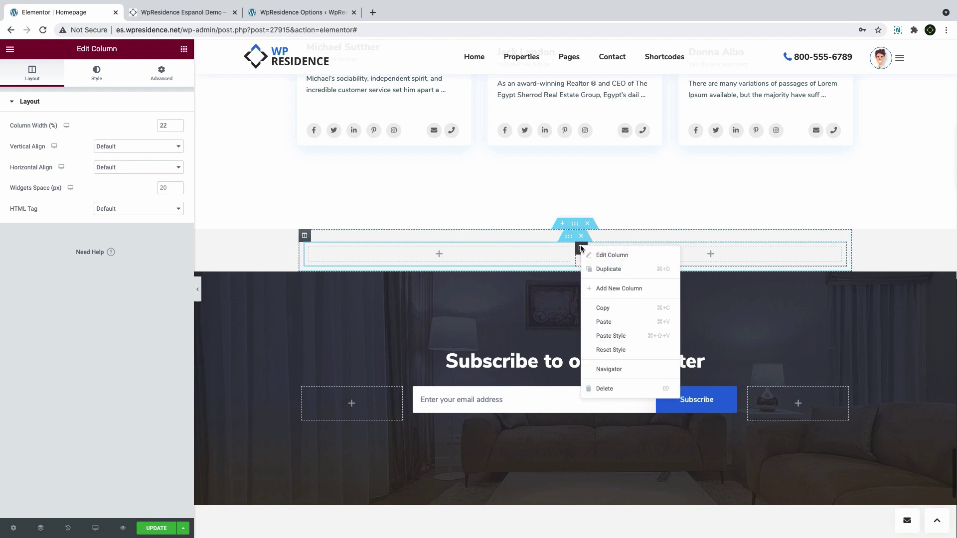
pyautogui.click(599, 284)
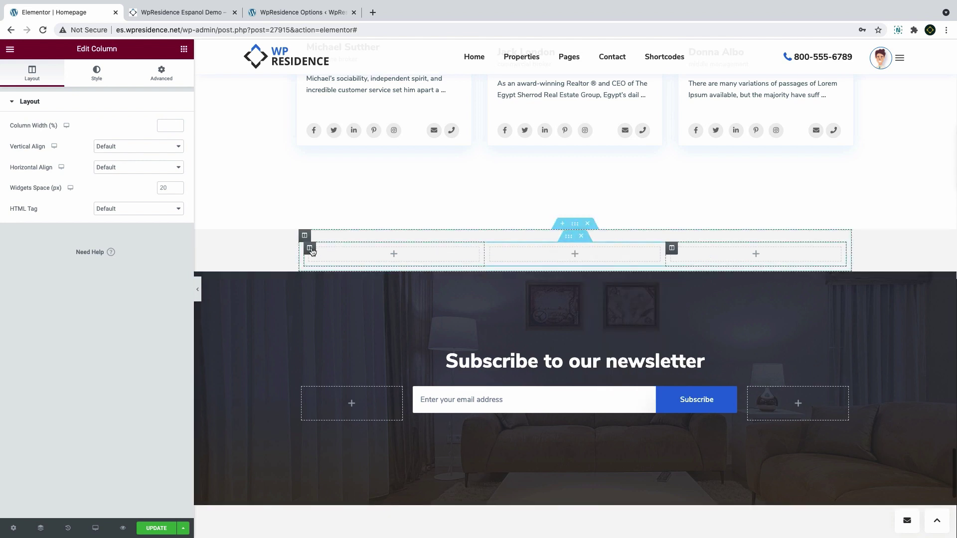
# Set the first and third columns to 22% width and place a Heading in the middle
pyautogui.click(309, 248)
pyautogui.click(163, 127)
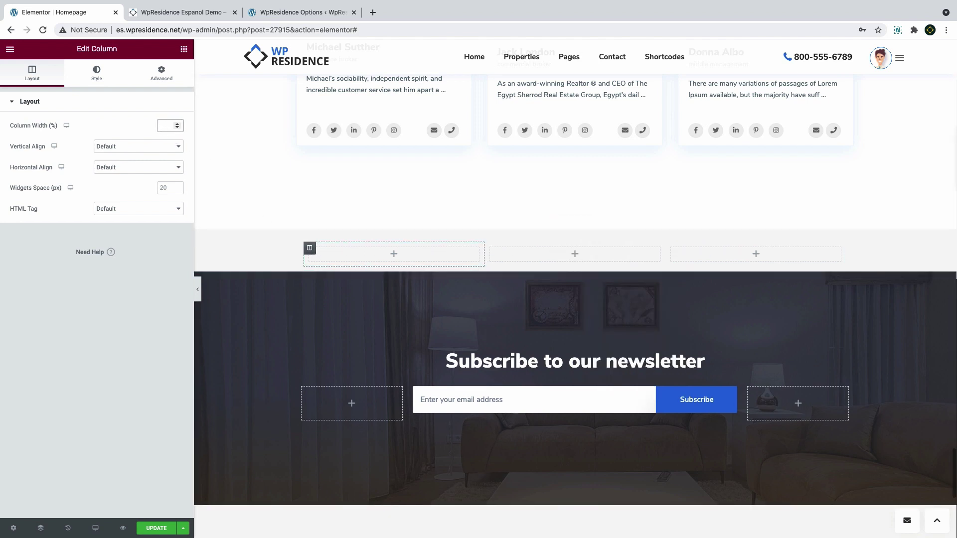
pyautogui.write('22')
pyautogui.click(670, 249)
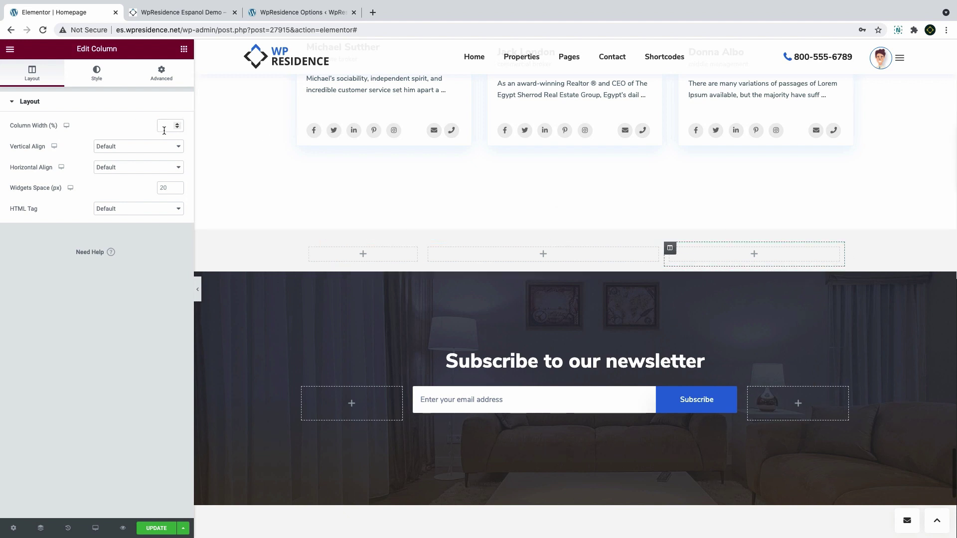
pyautogui.write('22')
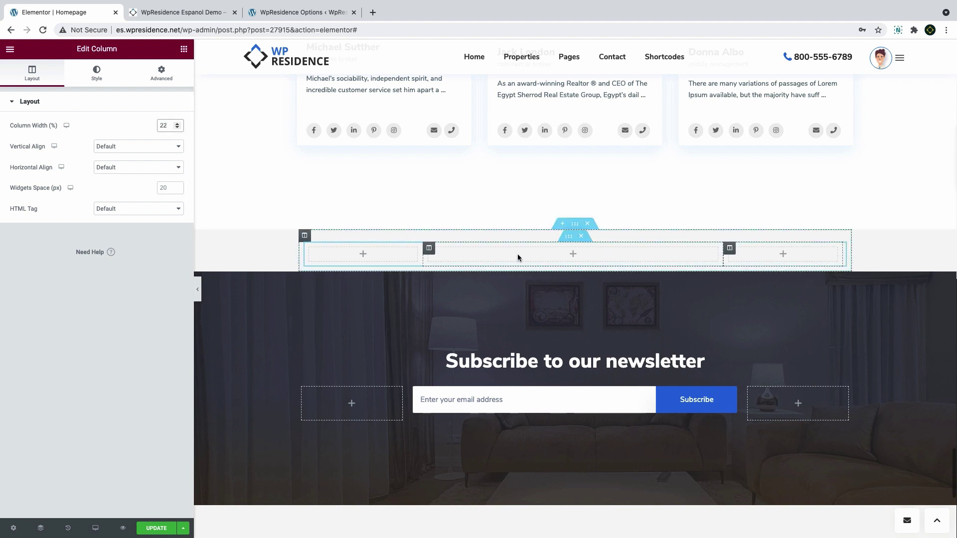
pyautogui.click(184, 48)
pyautogui.moveTo(144, 144); pyautogui.dragTo(504, 258)
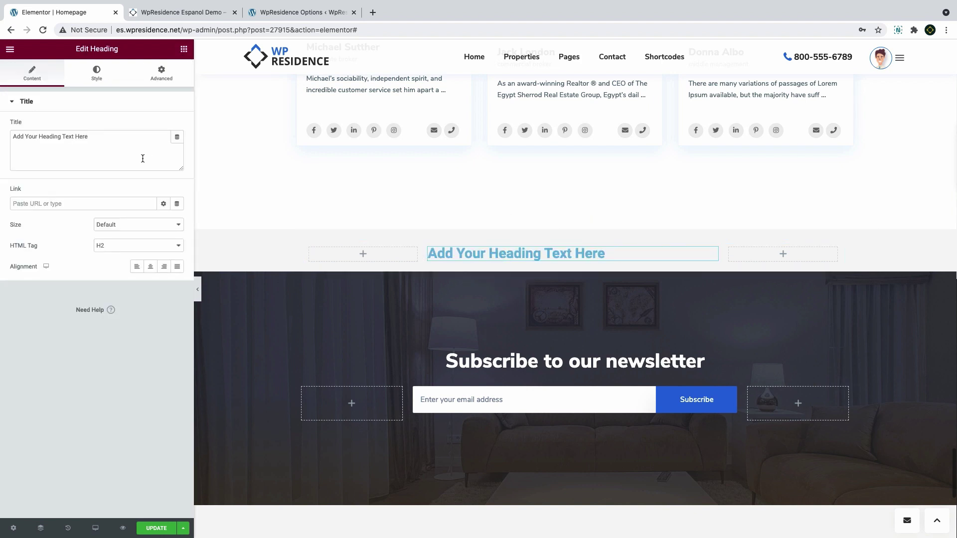
# Retitle the new heading 'Our Articles List' and centre it
pyautogui.click(143, 154)
pyautogui.press('super+a')
pyautogui.write('Our')
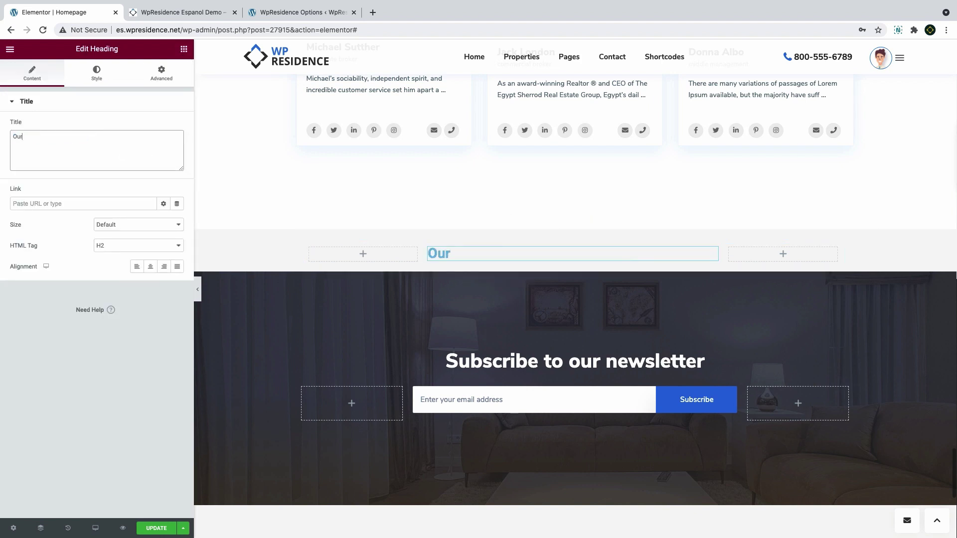
pyautogui.write(' Articles List')
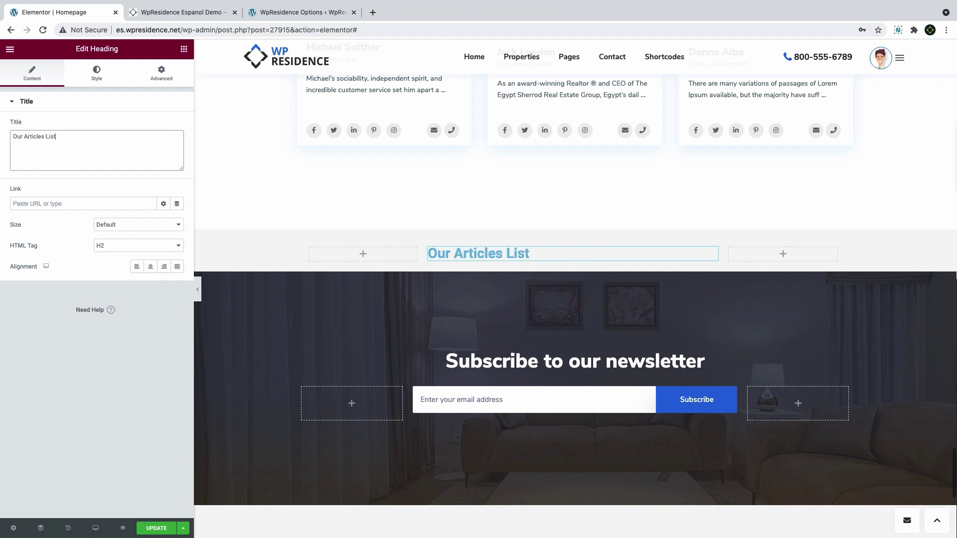
pyautogui.click(150, 267)
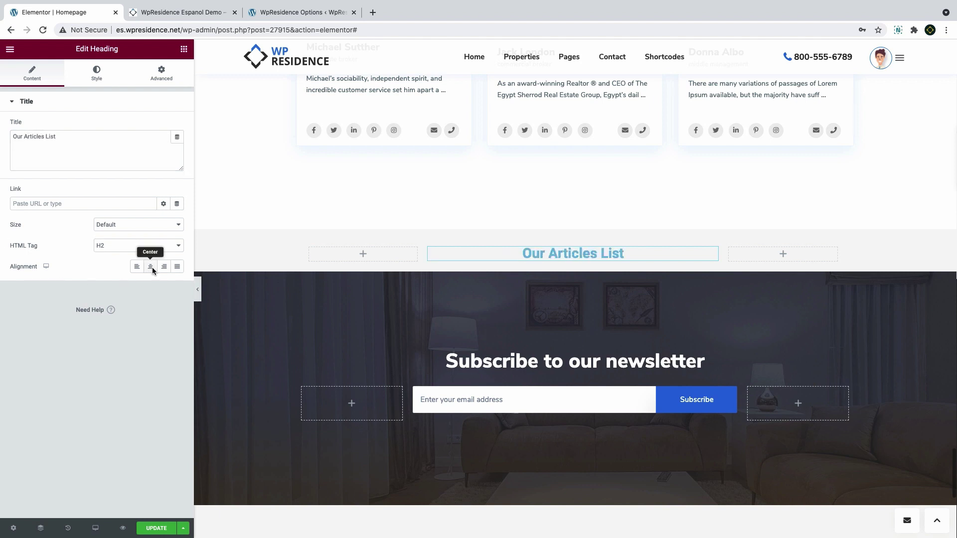
# Colour the heading #222 in Nunito Sans and add a Text Editor widget below it
pyautogui.click(82, 76)
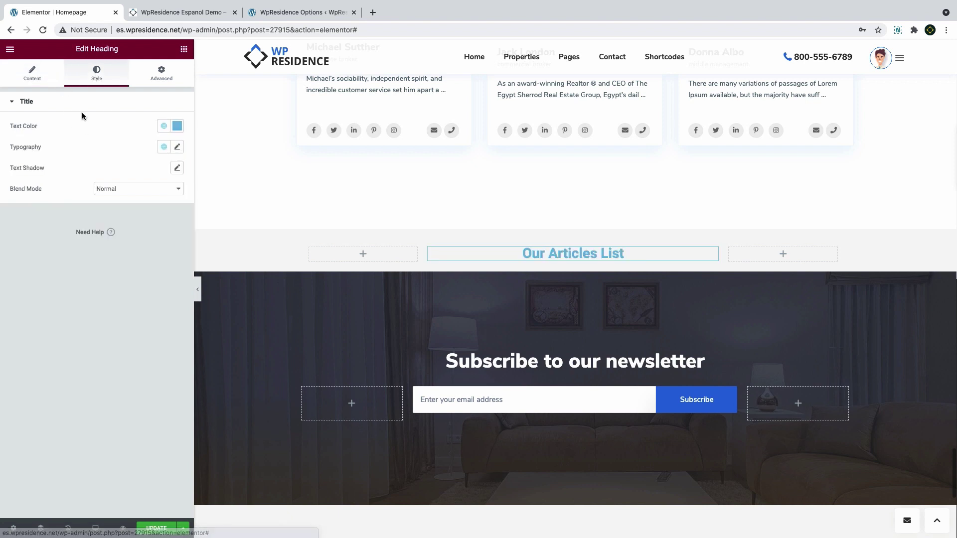
pyautogui.click(177, 126)
pyautogui.write('222')
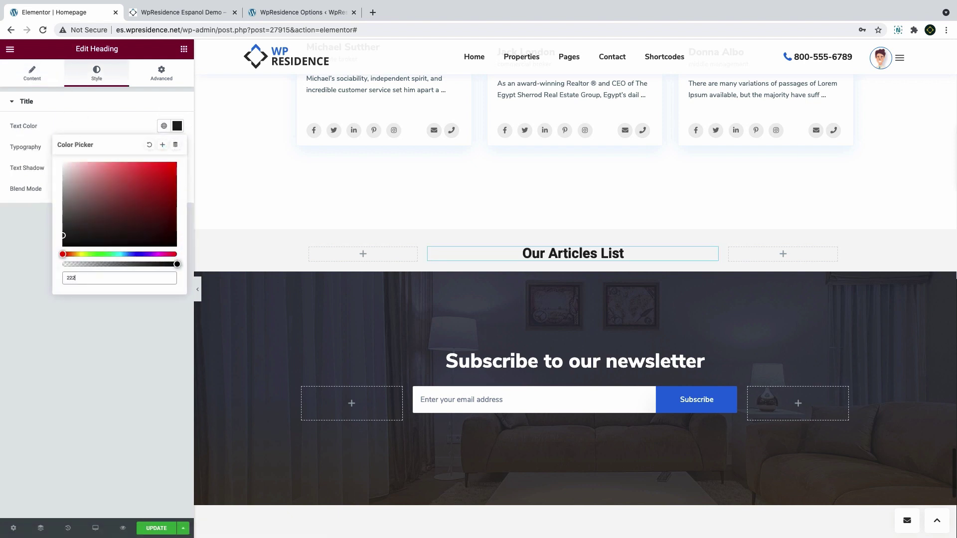
pyautogui.click(177, 146)
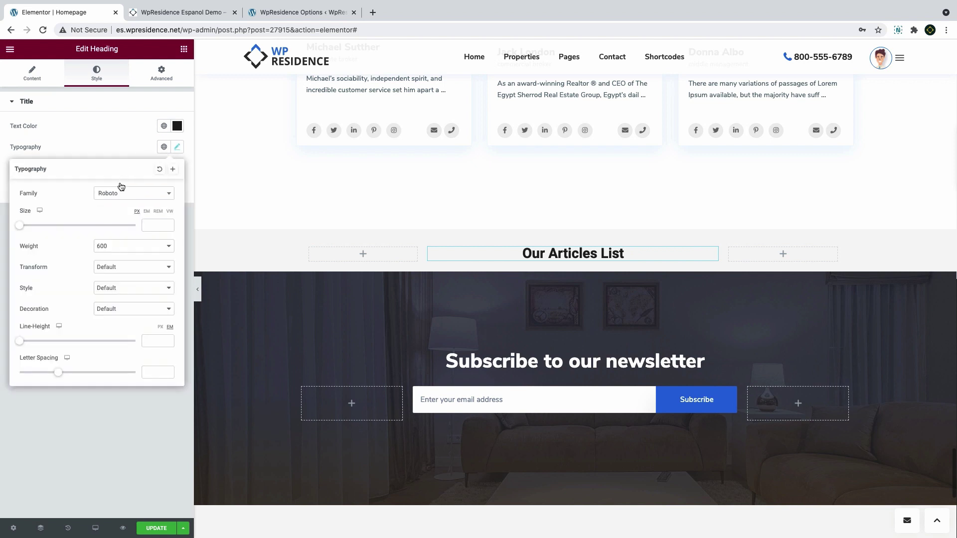
pyautogui.click(123, 195)
pyautogui.write('nun')
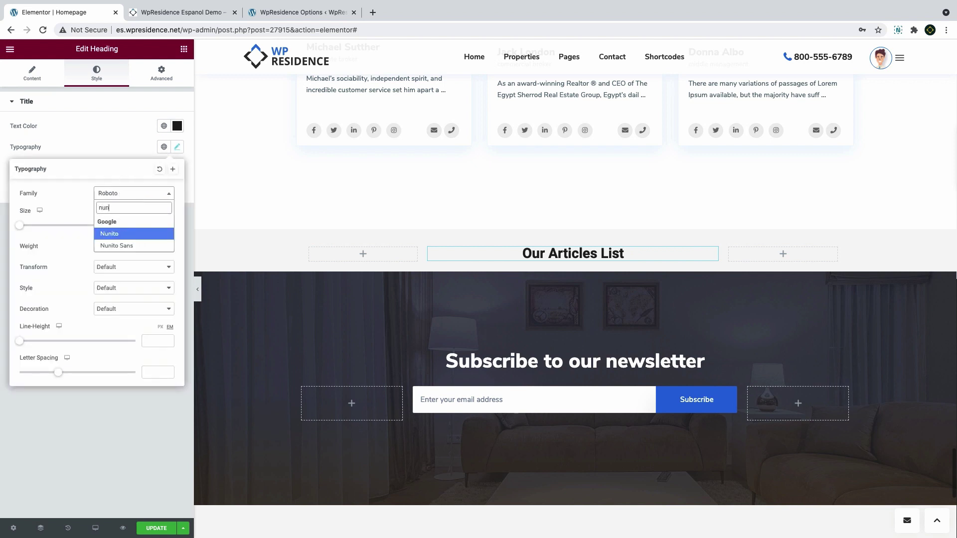
pyautogui.write('i')
pyautogui.click(123, 246)
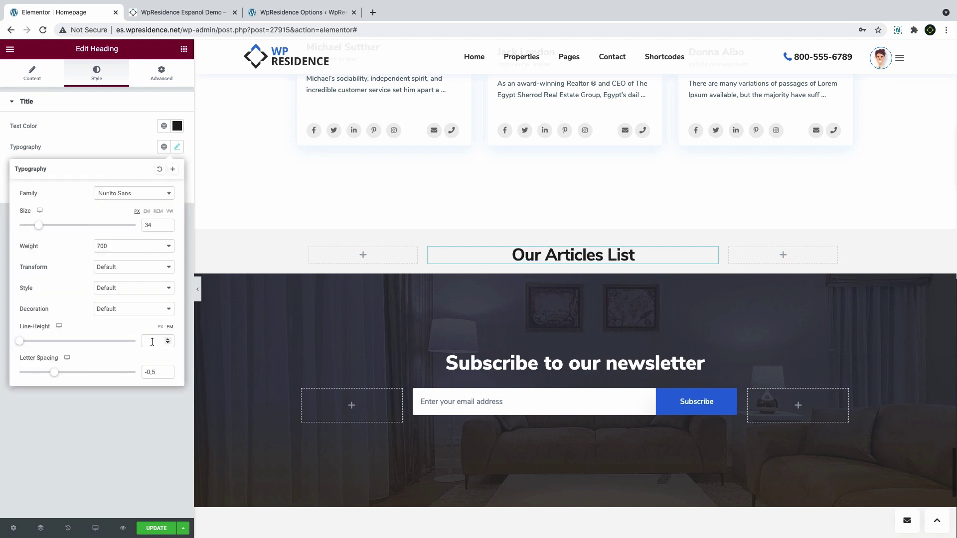
pyautogui.click(184, 48)
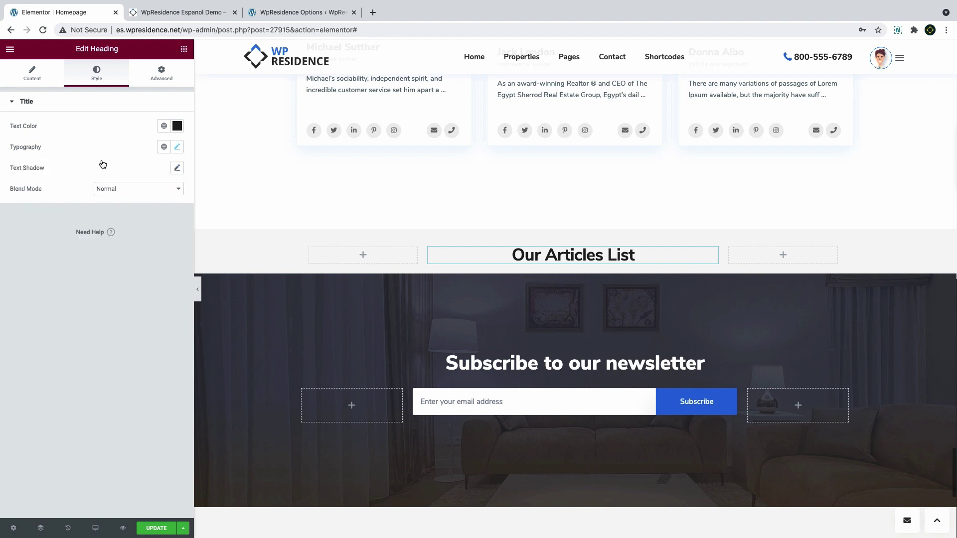
pyautogui.moveTo(157, 202); pyautogui.dragTo(548, 260)
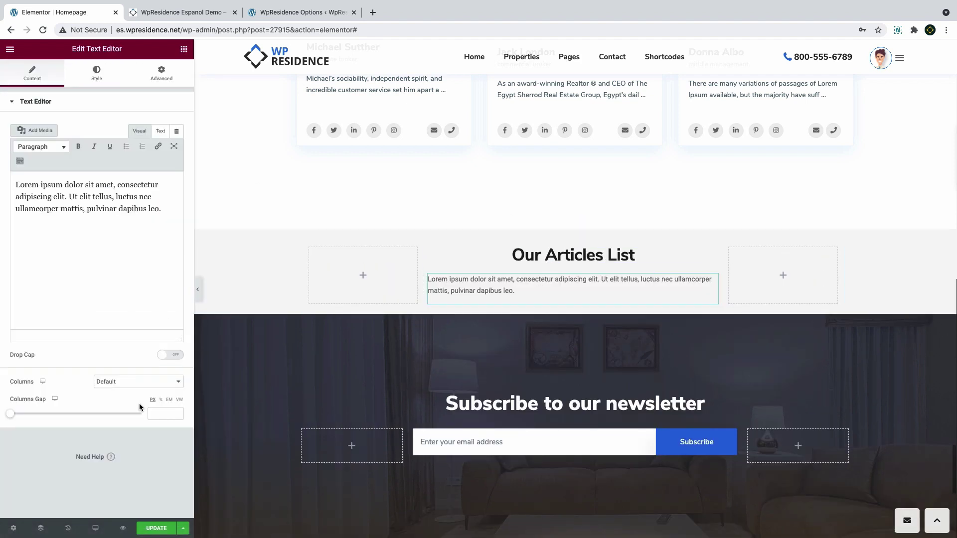
# Centre the placeholder paragraph and colour it dark greyish-brown #4E4141
pyautogui.click(111, 238)
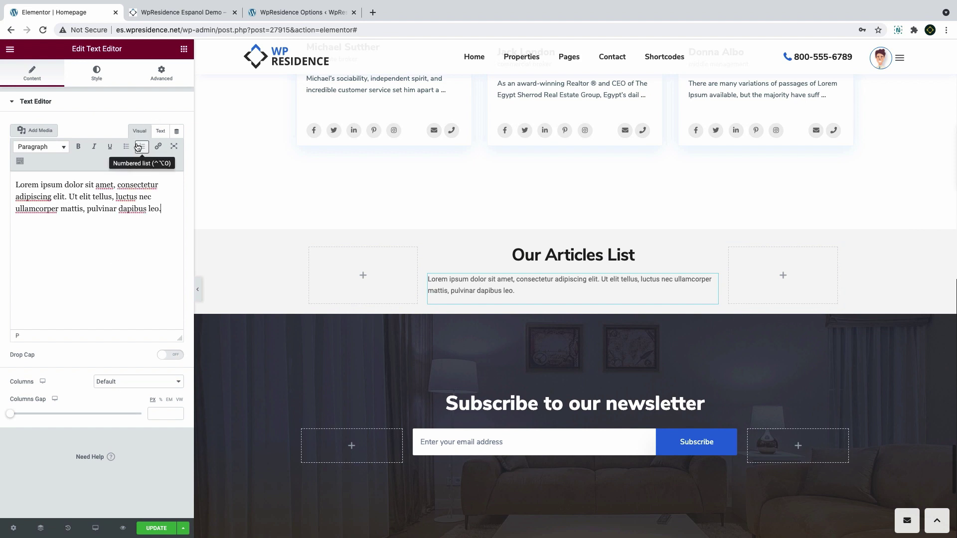
pyautogui.click(96, 73)
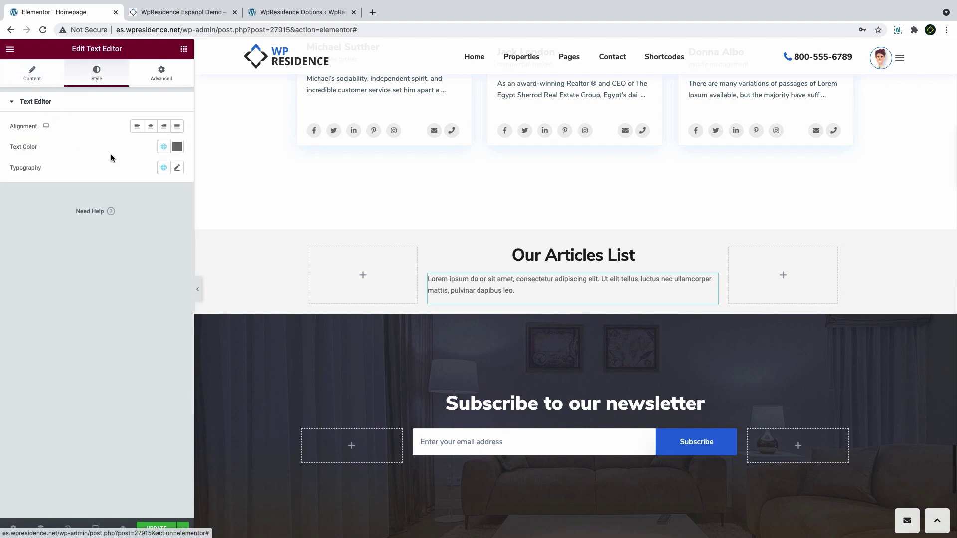
pyautogui.click(150, 125)
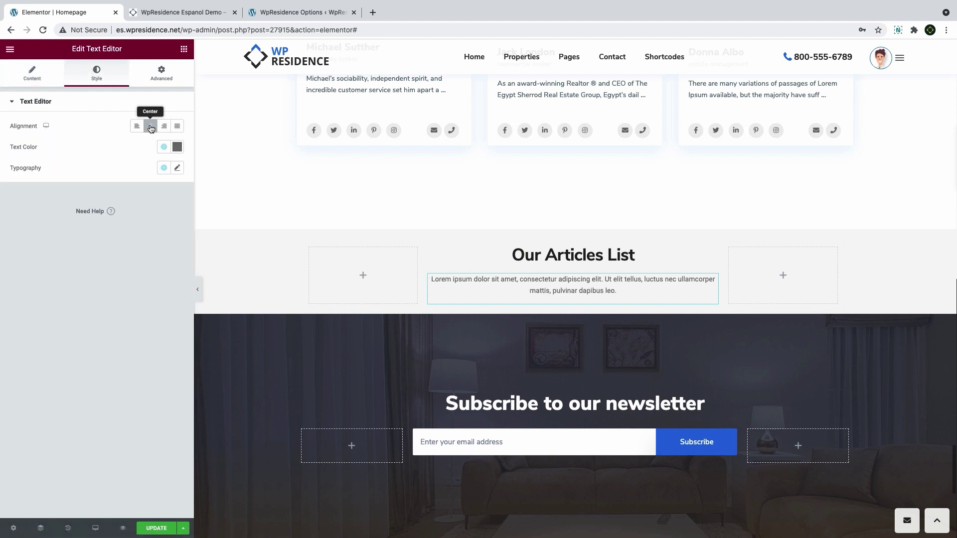
pyautogui.click(177, 147)
pyautogui.click(78, 241)
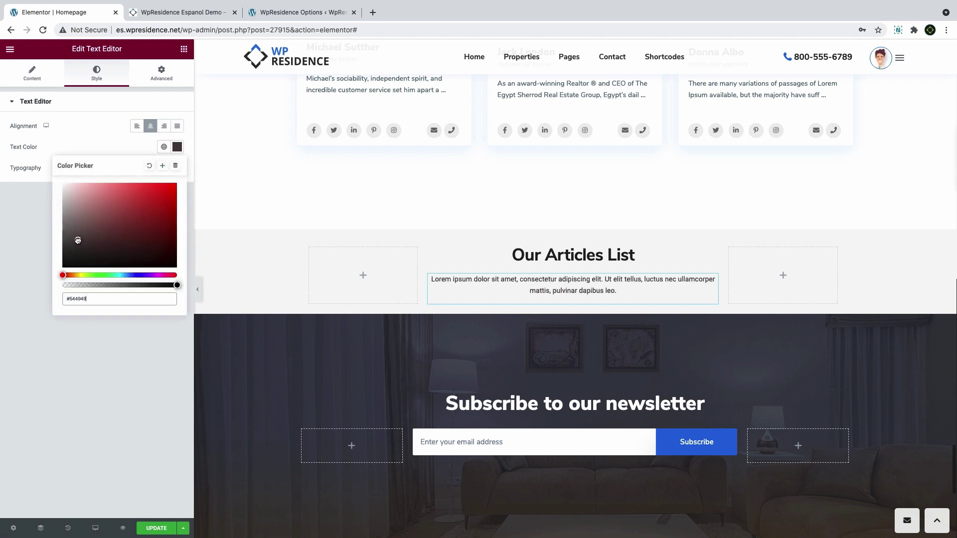
pyautogui.moveTo(78, 241); pyautogui.dragTo(80, 242)
pyautogui.click(103, 141)
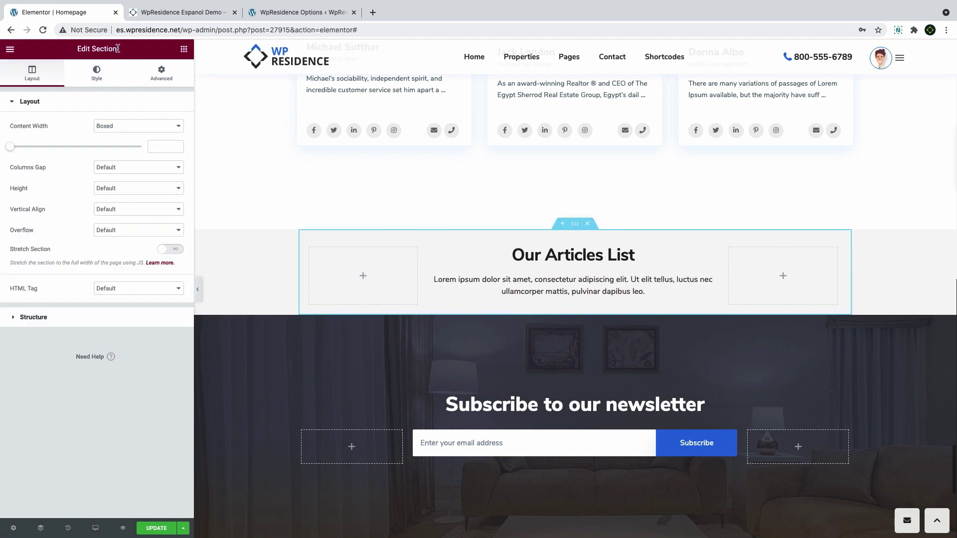
# Set the section's padding to 150 px top and 150 px bottom, 0 on the sides
pyautogui.moveTo(119, 49); pyautogui.dragTo(73, 48)
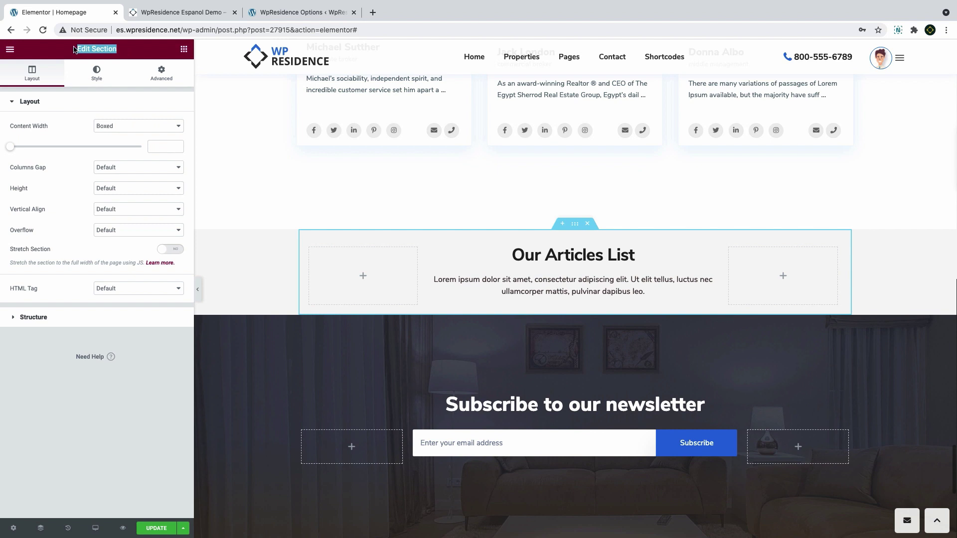
pyautogui.click(162, 74)
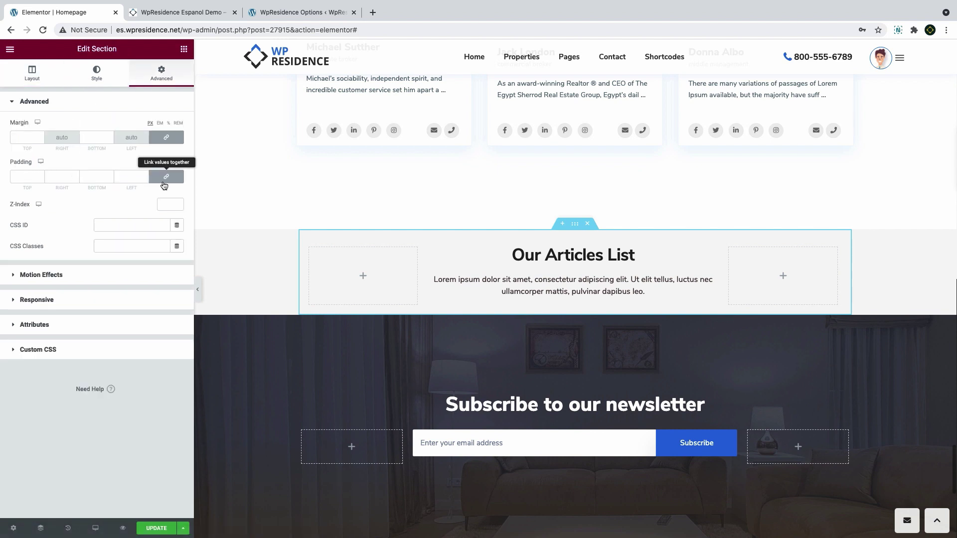
pyautogui.click(21, 178)
pyautogui.write('0')
pyautogui.press('BackSpace')
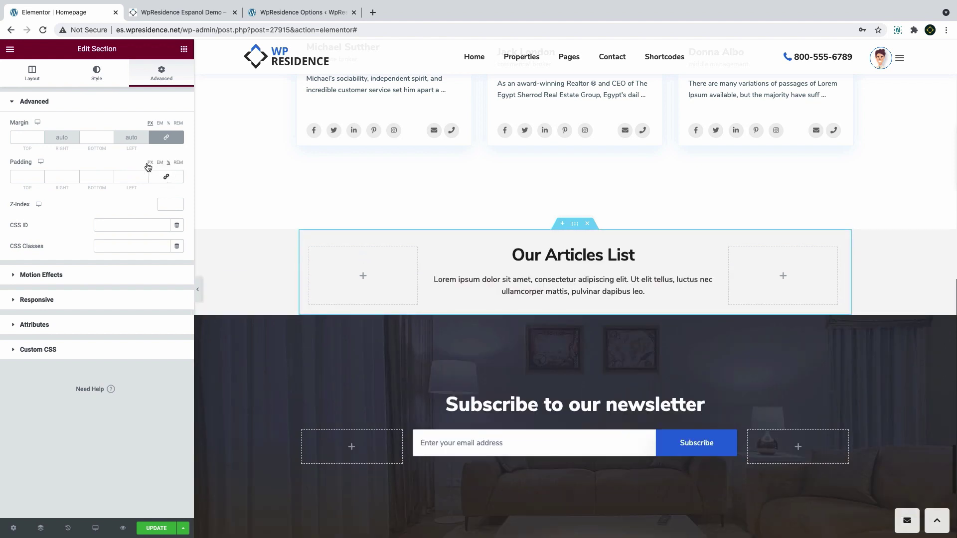
pyautogui.click(24, 176)
pyautogui.write('1')
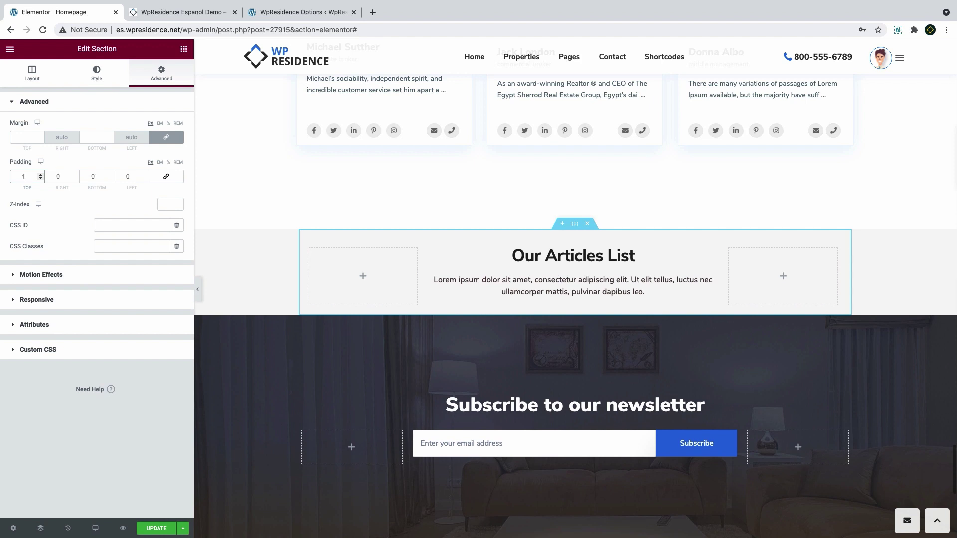
pyautogui.write('59')
pyautogui.press('BackSpace')
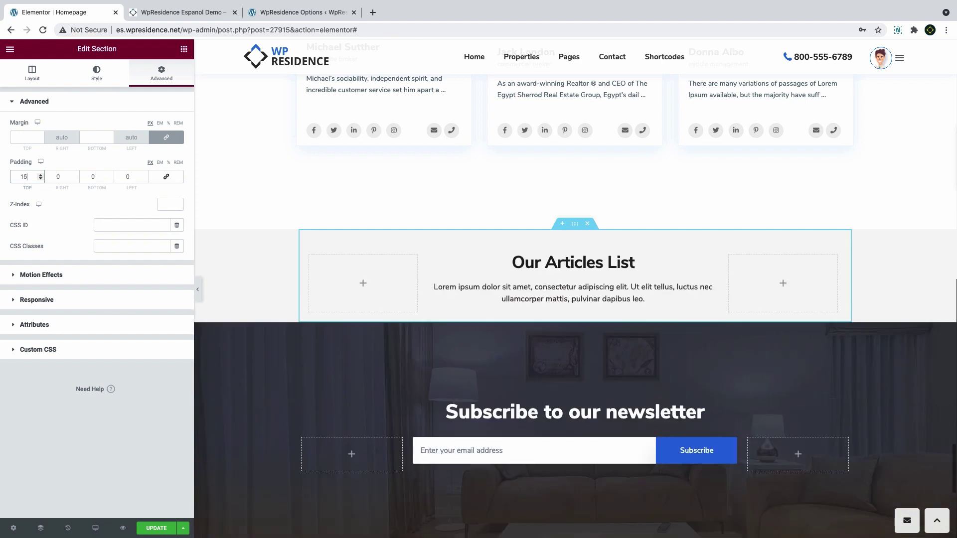
pyautogui.write('0')
pyautogui.doubleClick(97, 178)
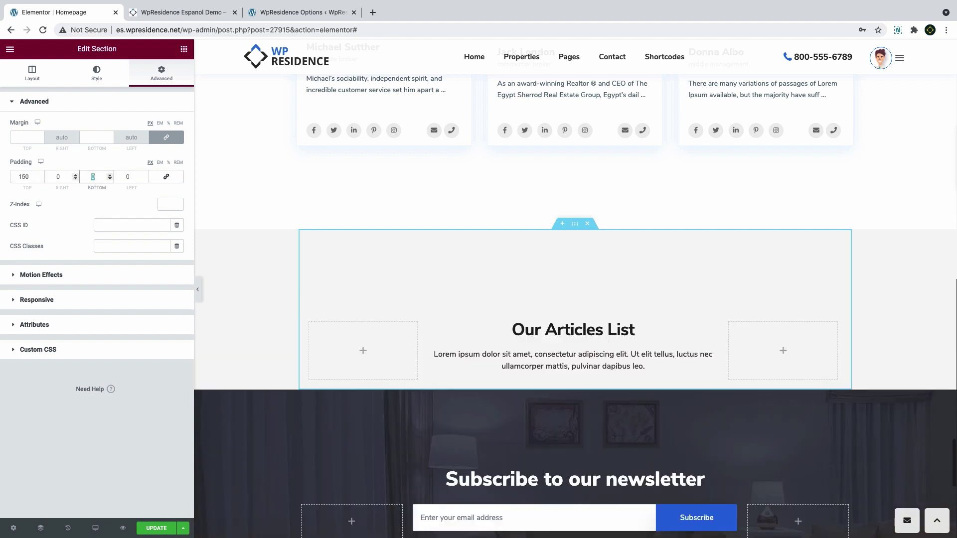
pyautogui.write('150')
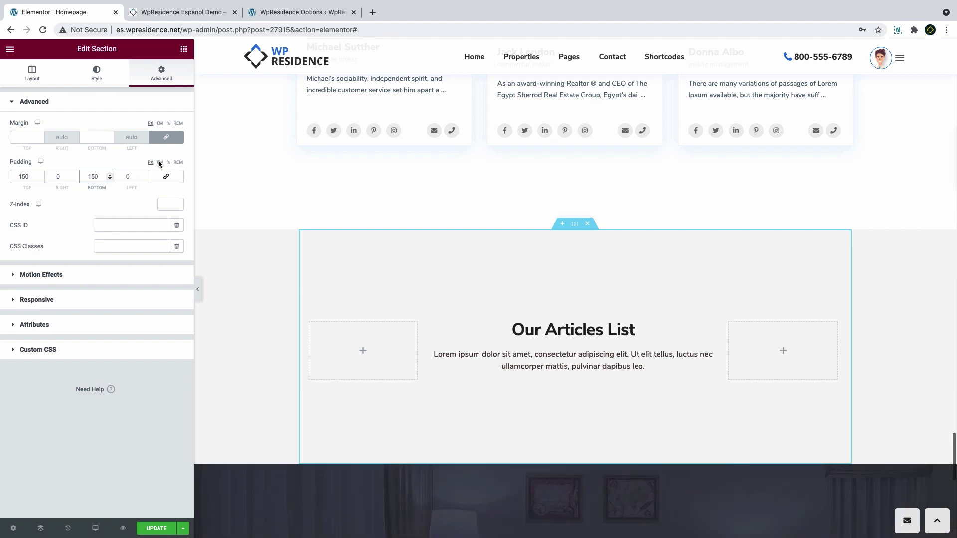
# Drop a WpResidence Items List widget below the Our Articles List heading
pyautogui.click(184, 49)
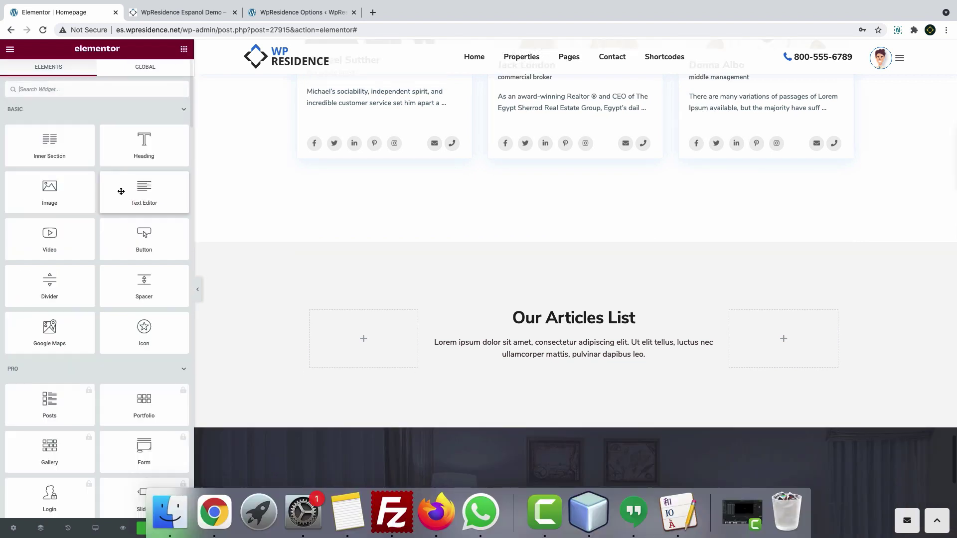
pyautogui.click(184, 109)
pyautogui.click(181, 135)
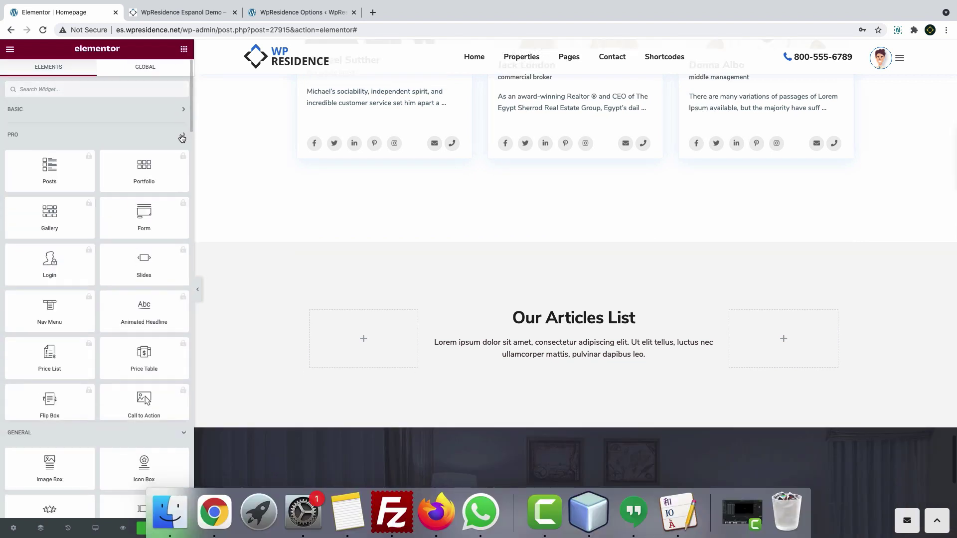
pyautogui.click(182, 160)
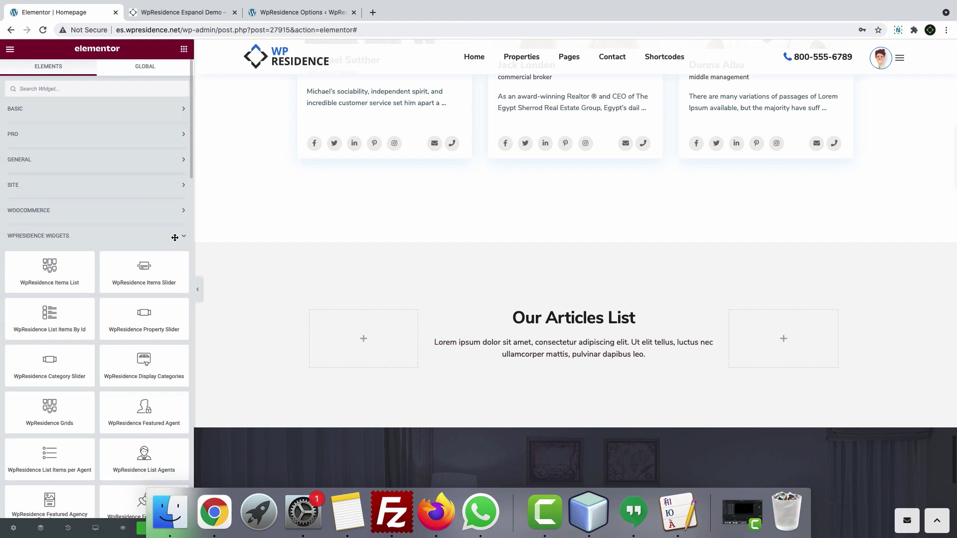
pyautogui.scroll(-3, 69, 205)
pyautogui.scroll(-2, 93, 194)
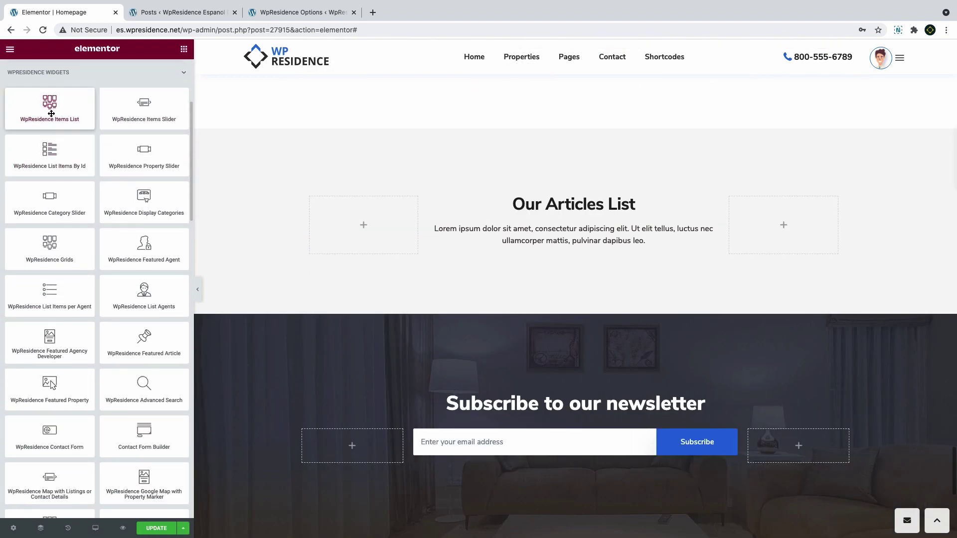
pyautogui.moveTo(50, 106); pyautogui.dragTo(484, 277)
# Make the items list show articles, limited to 3 items
pyautogui.click(131, 147)
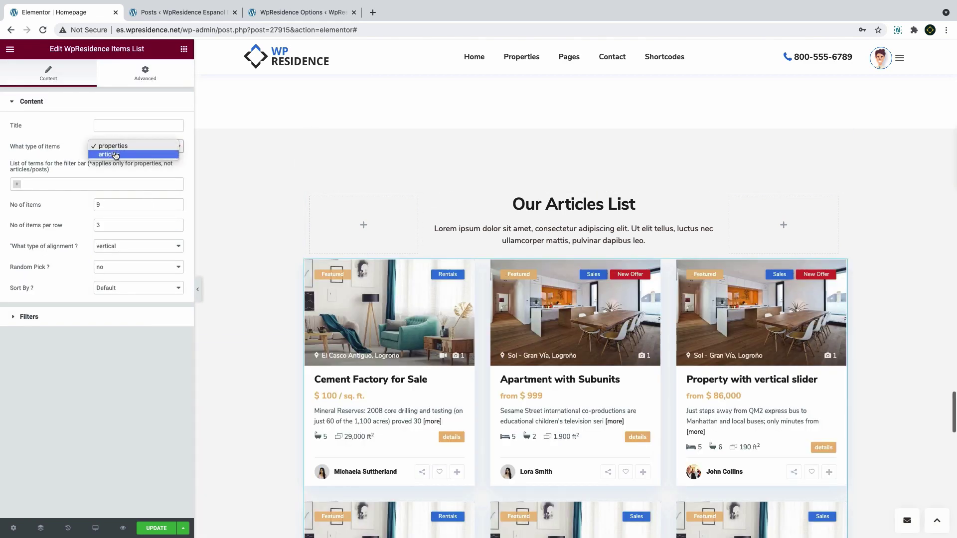
pyautogui.click(116, 155)
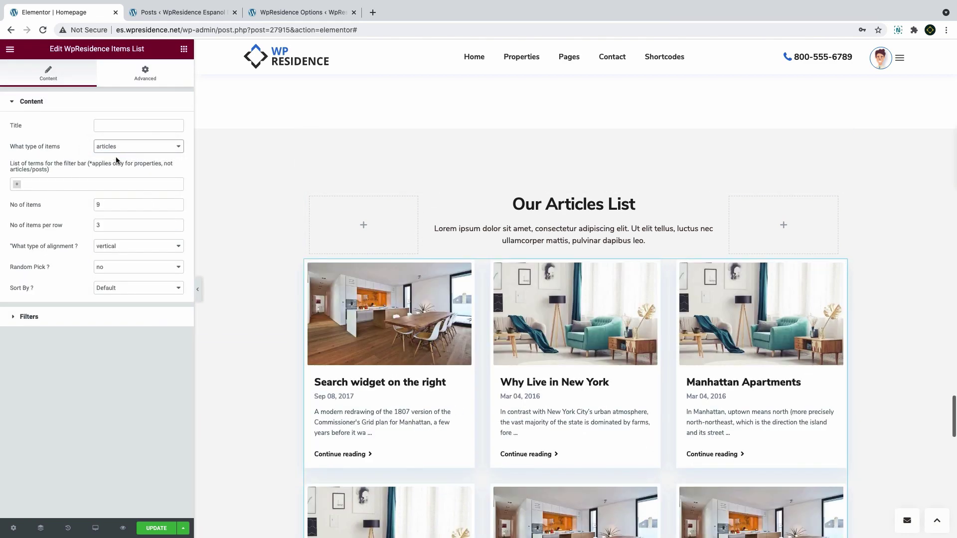
pyautogui.scroll(-6, 295, 289)
pyautogui.scroll(6, 295, 289)
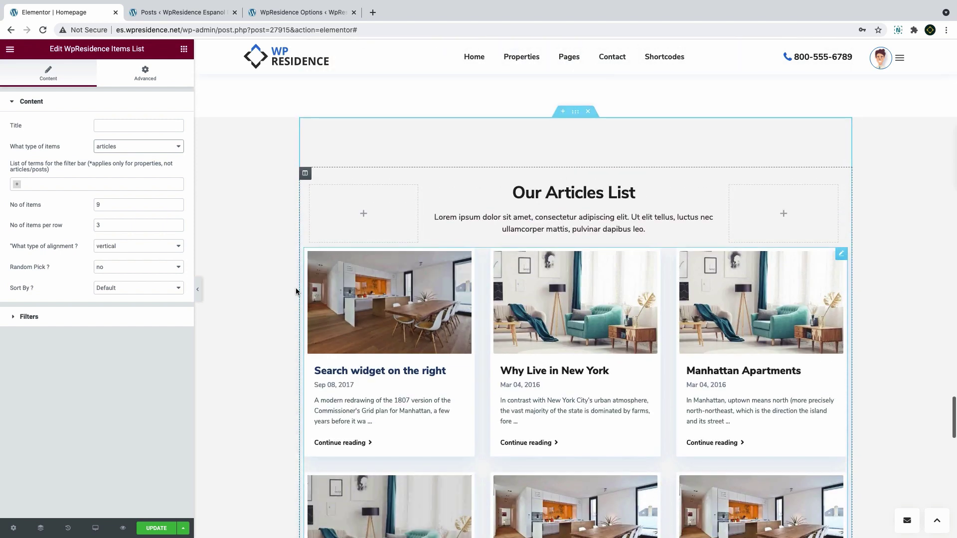
pyautogui.doubleClick(98, 204)
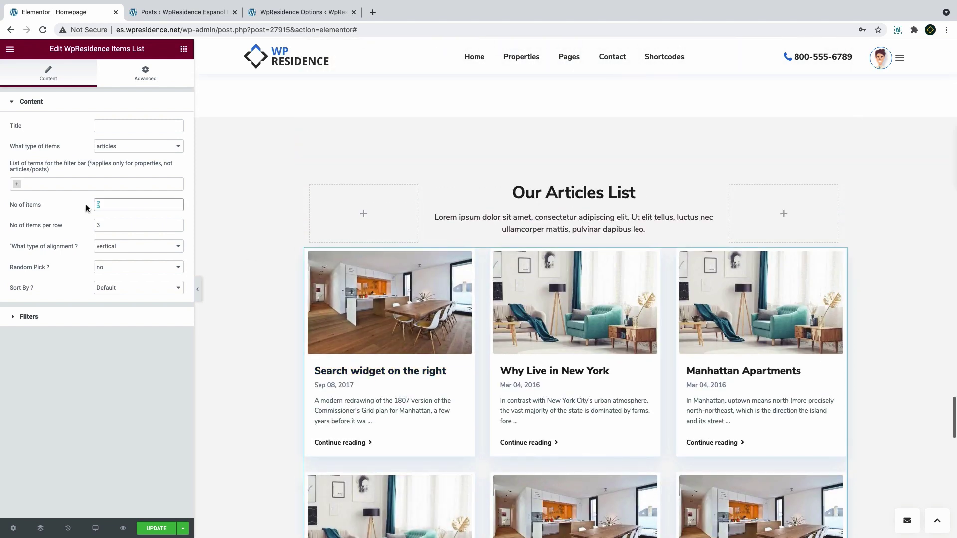
pyautogui.write('3')
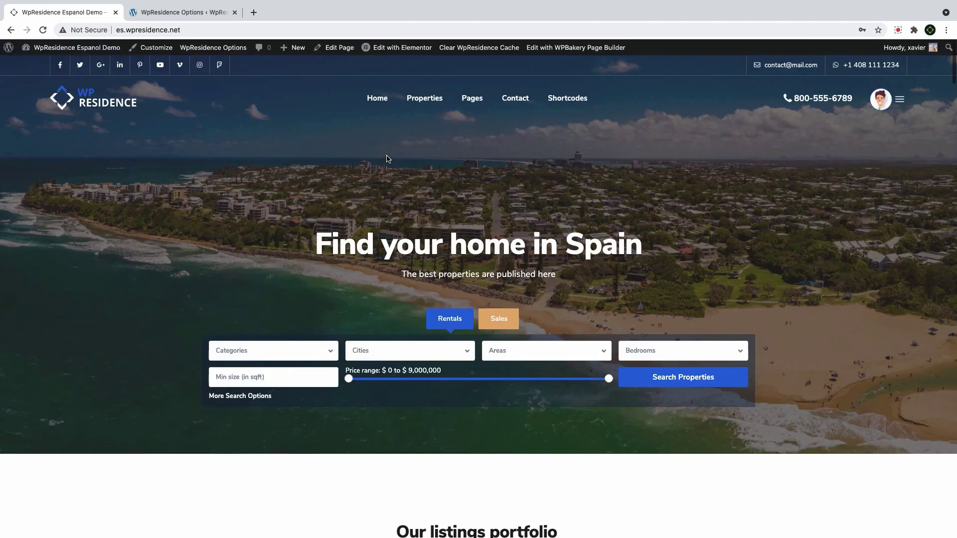
# Go to Splash Page from the live site's Home menu
pyautogui.moveTo(377, 98)
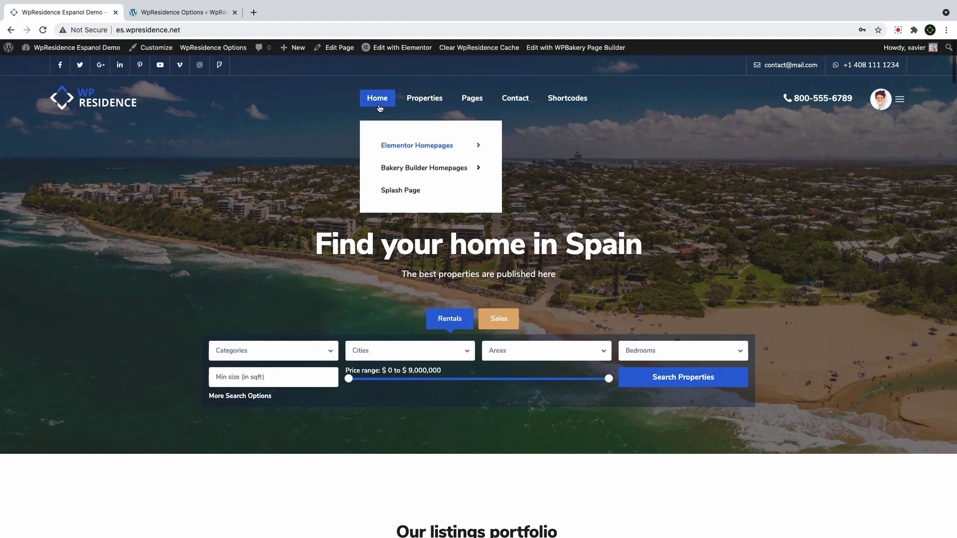
pyautogui.click(392, 189)
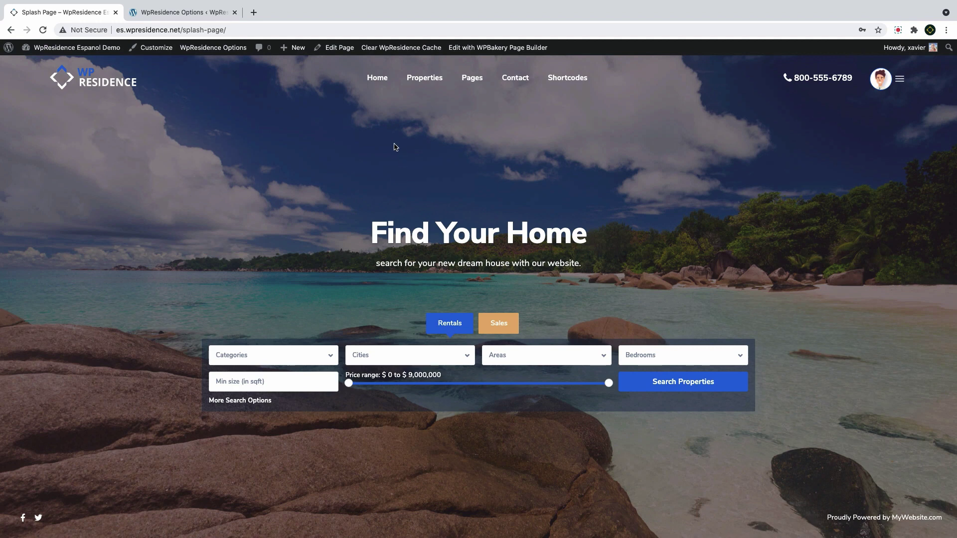
# Edit the Splash Page, keep its template as Splash Page, and update it
pyautogui.click(344, 50)
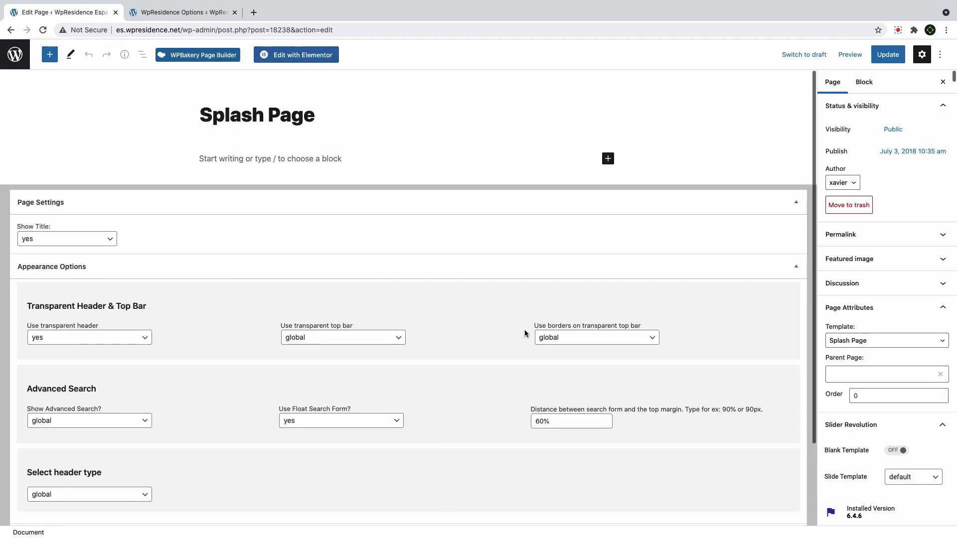
pyautogui.click(846, 342)
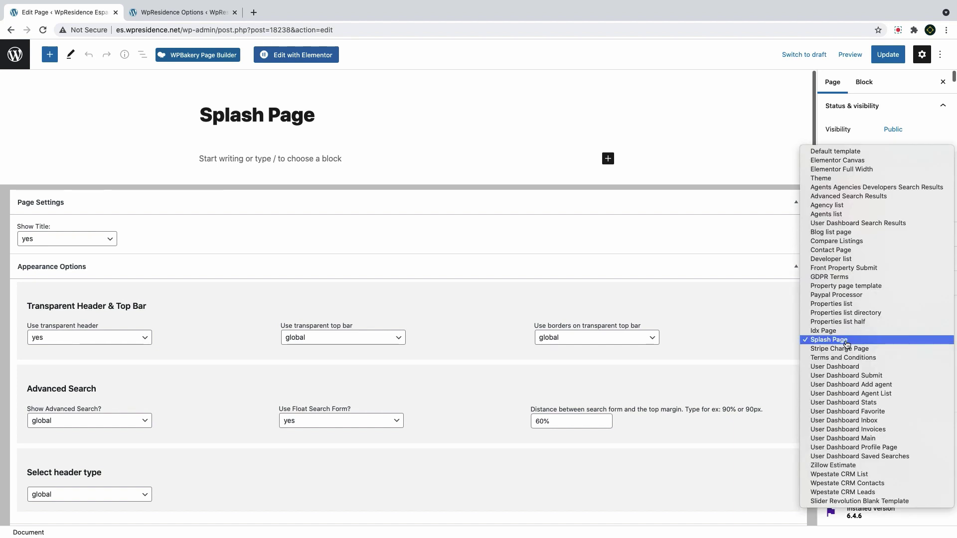
pyautogui.click(847, 343)
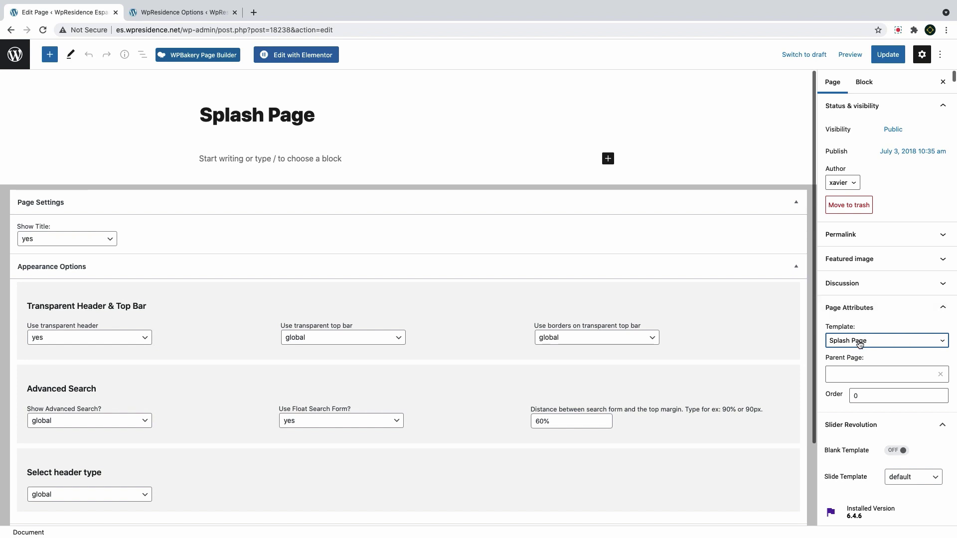
pyautogui.click(859, 344)
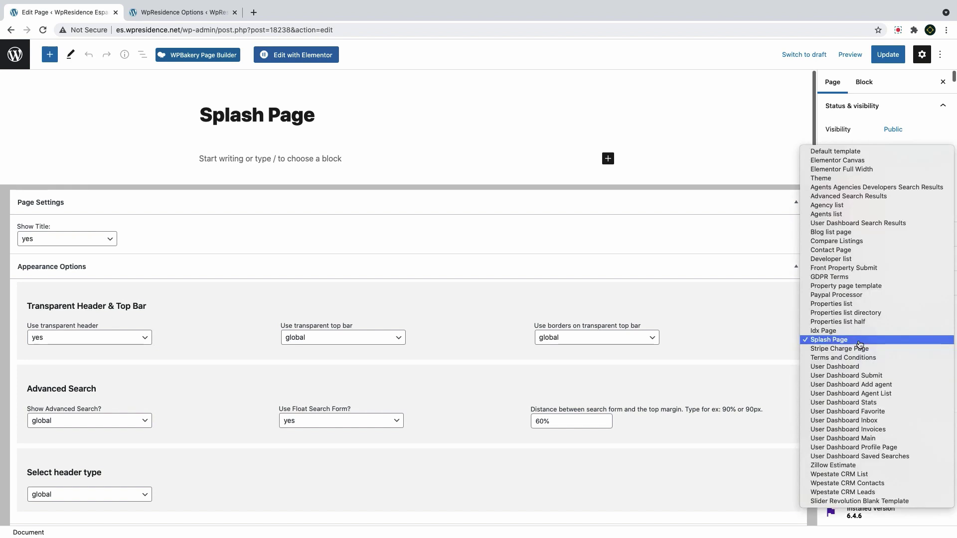
pyautogui.click(859, 344)
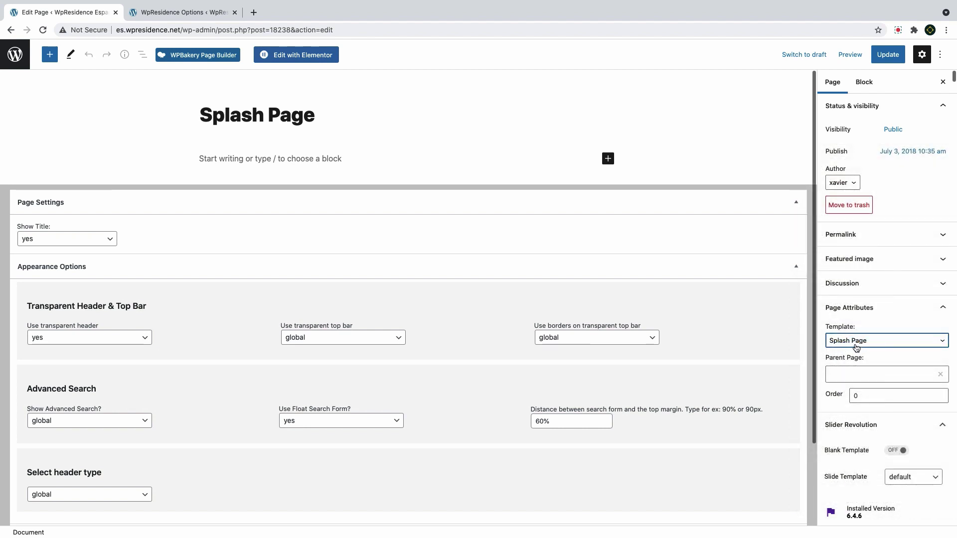
pyautogui.click(890, 57)
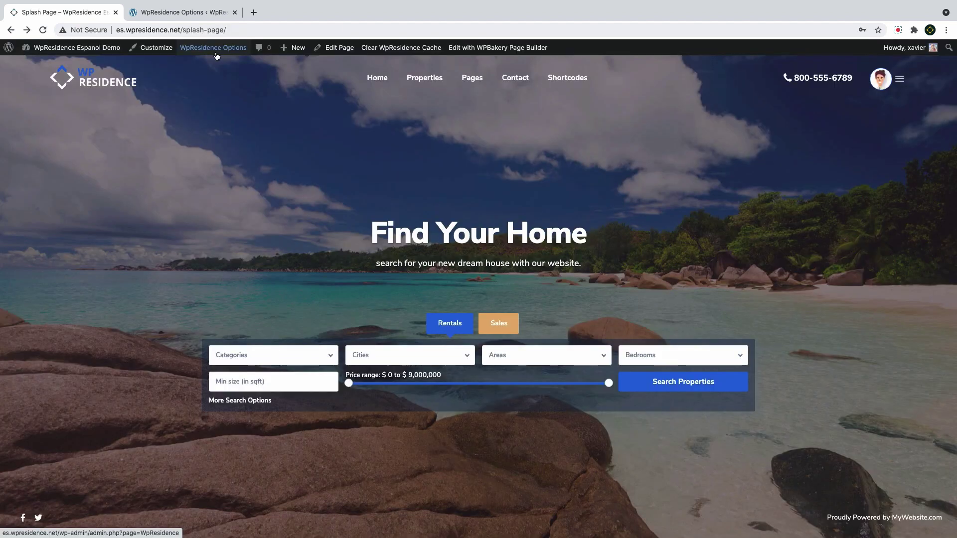
# Open WpResidence Options > General > Splash Page, keeping the splash type as image
pyautogui.click(216, 52)
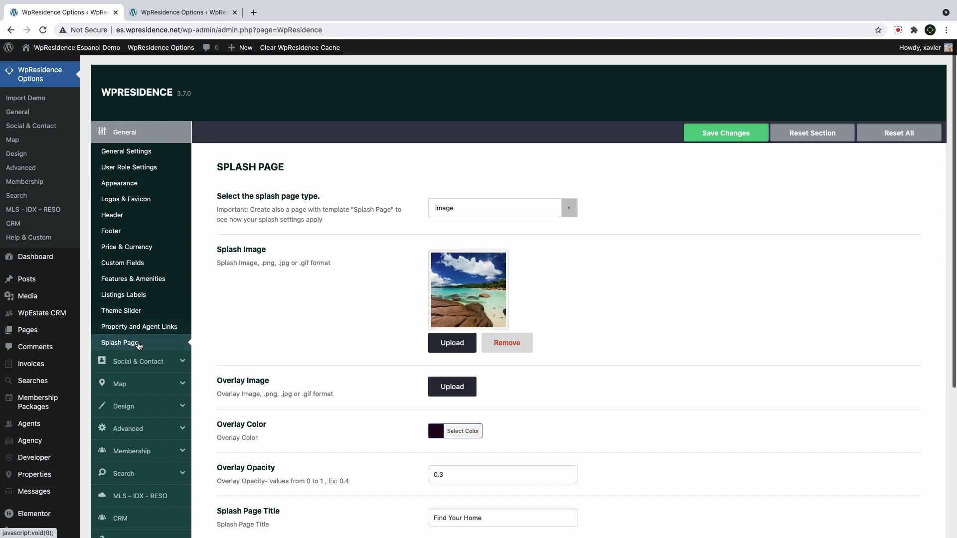
pyautogui.click(131, 344)
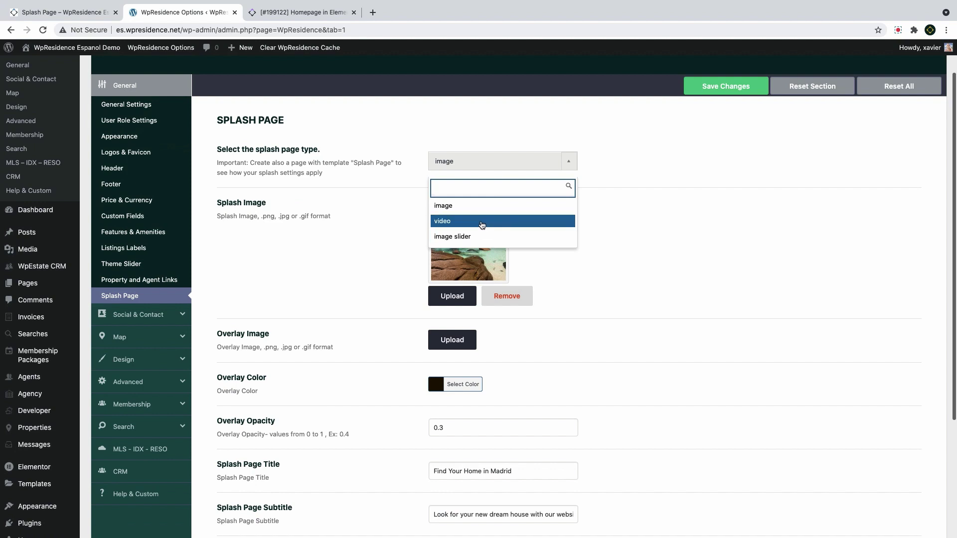
pyautogui.click(477, 207)
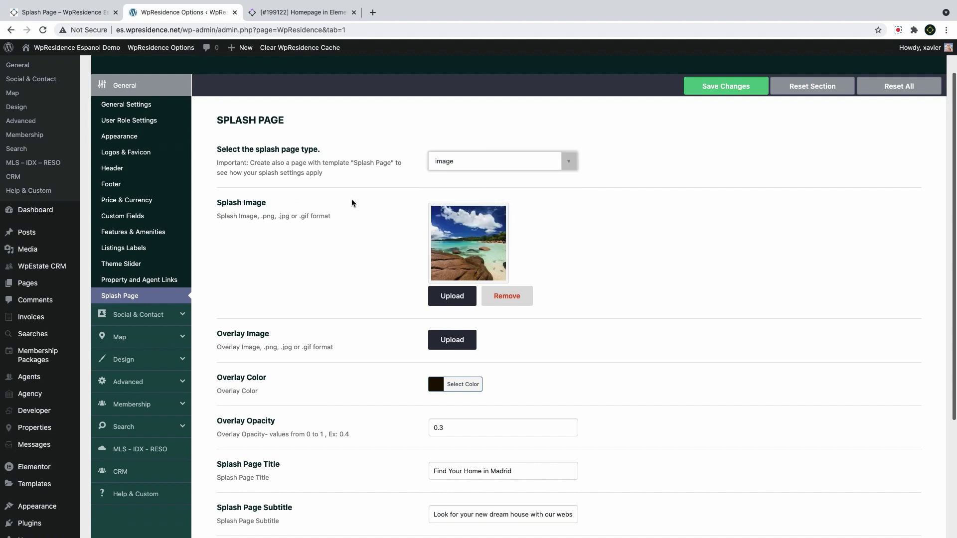
pyautogui.moveTo(268, 203); pyautogui.dragTo(225, 204)
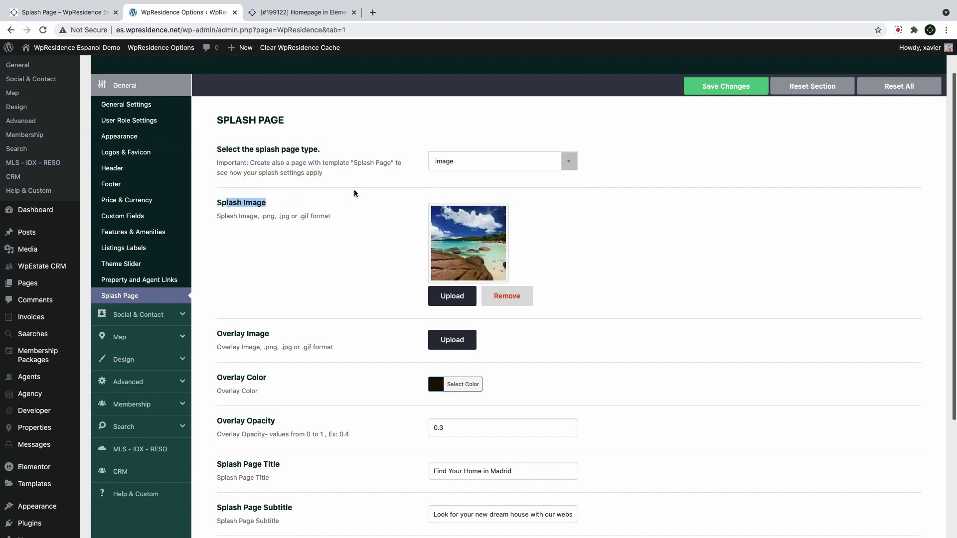
# Set the splash image to beach_aerial5 from the media library
pyautogui.click(457, 296)
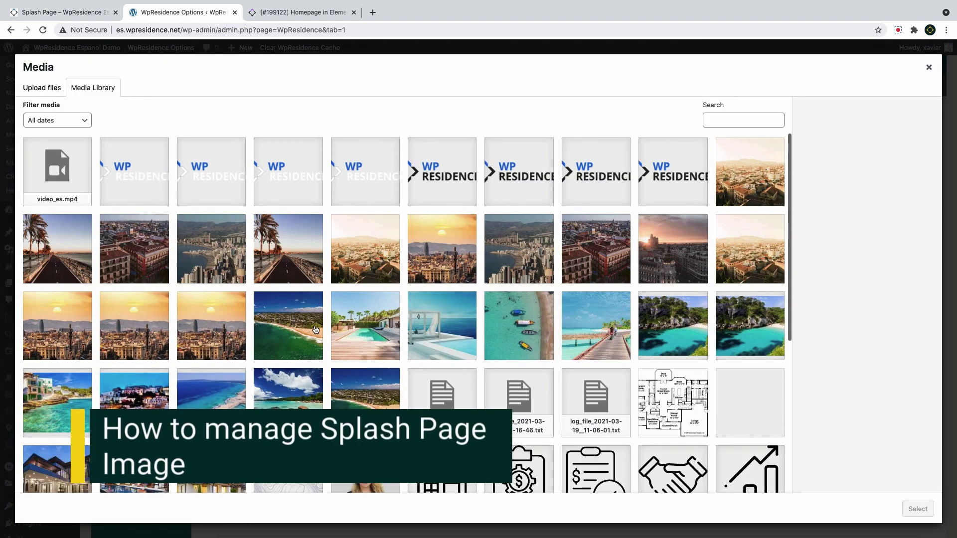
pyautogui.click(313, 330)
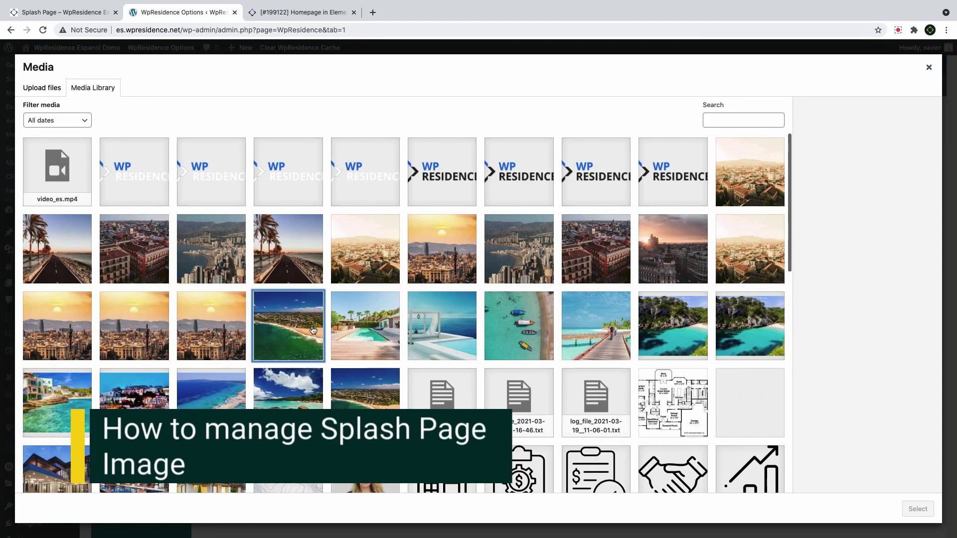
pyautogui.click(55, 89)
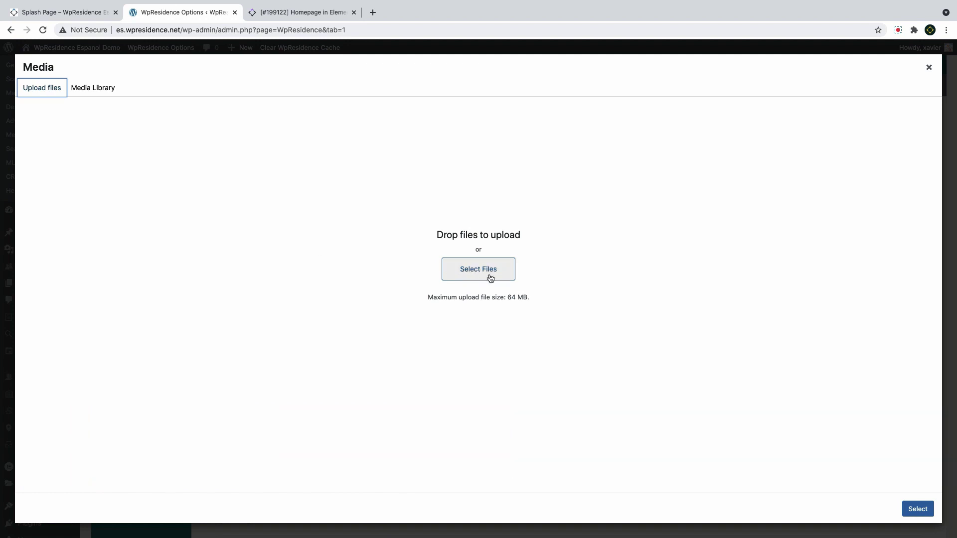
pyautogui.click(95, 88)
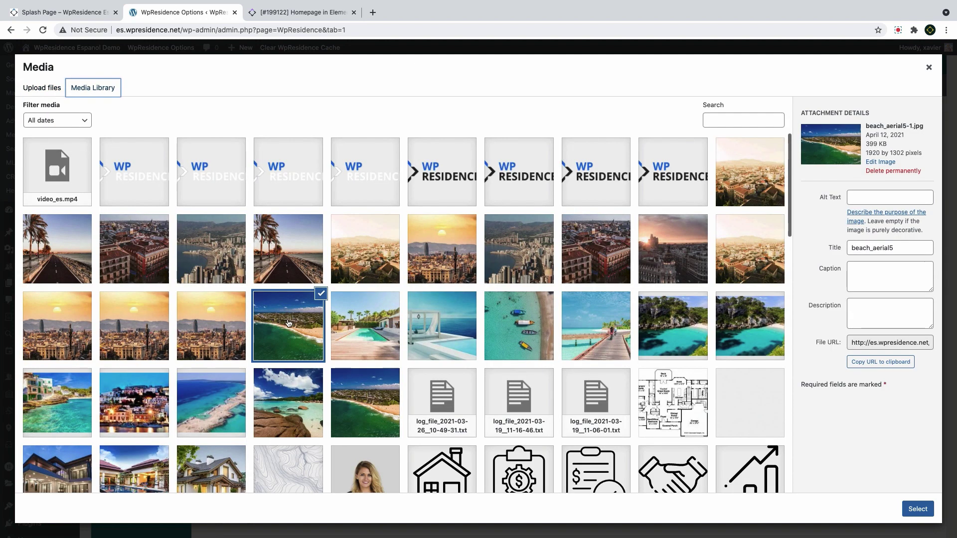
pyautogui.click(288, 324)
pyautogui.click(297, 331)
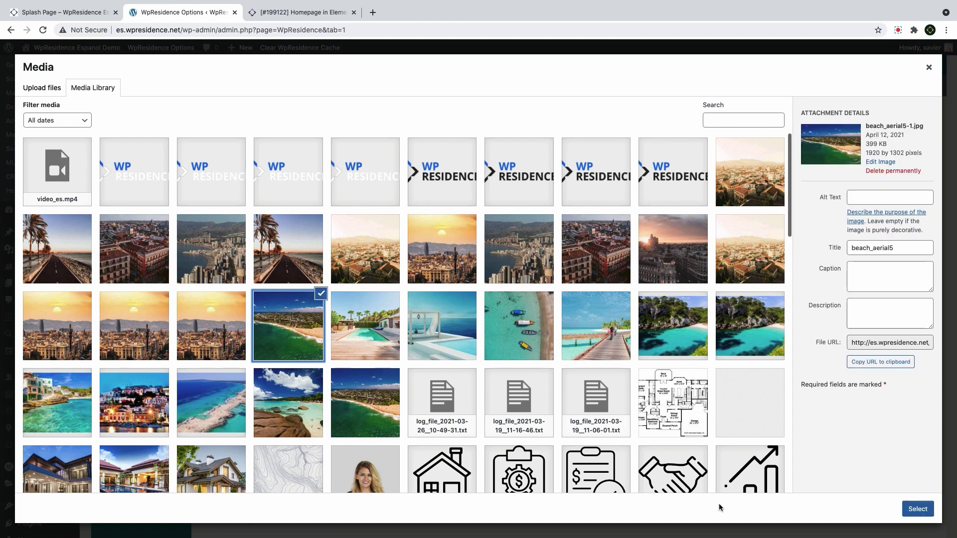
pyautogui.click(918, 510)
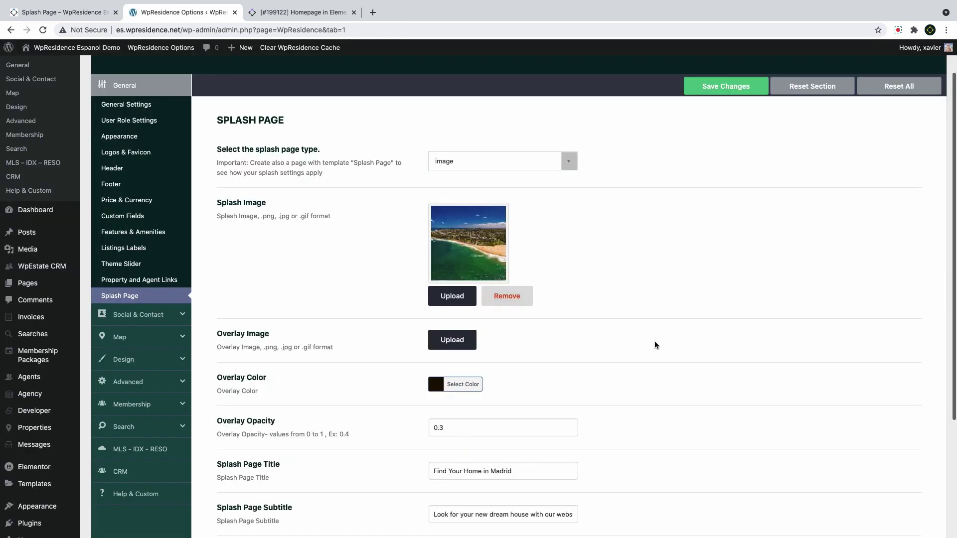
# Give the splash overlay a dark purple colour
pyautogui.scroll(-2, 656, 345)
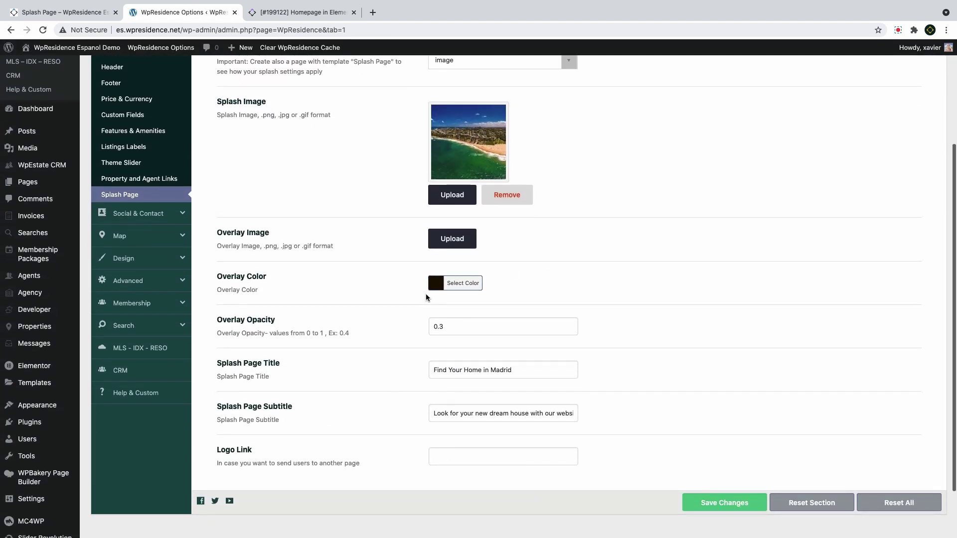
pyautogui.click(434, 284)
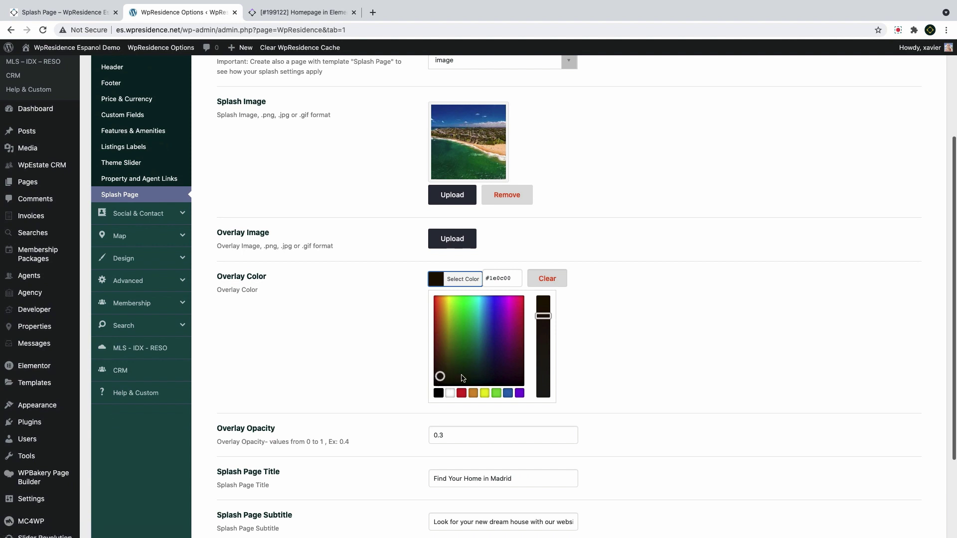
pyautogui.moveTo(479, 377)
pyautogui.mouseDown()
pyautogui.moveTo(503, 347)
pyautogui.moveTo(515, 372)
pyautogui.mouseUp()
pyautogui.click(349, 351)
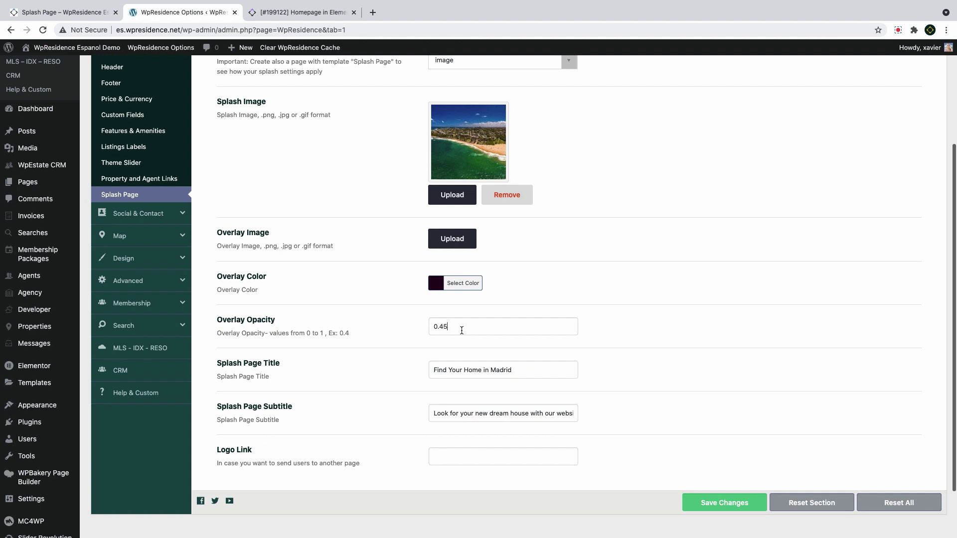
# Retitle it 'Find Your Home in Spain', start the subtitle with 'Find', and reload the preview
pyautogui.moveTo(511, 370); pyautogui.dragTo(500, 371)
pyautogui.write('P')
pyautogui.doubleClick(448, 414)
pyautogui.write('Find')
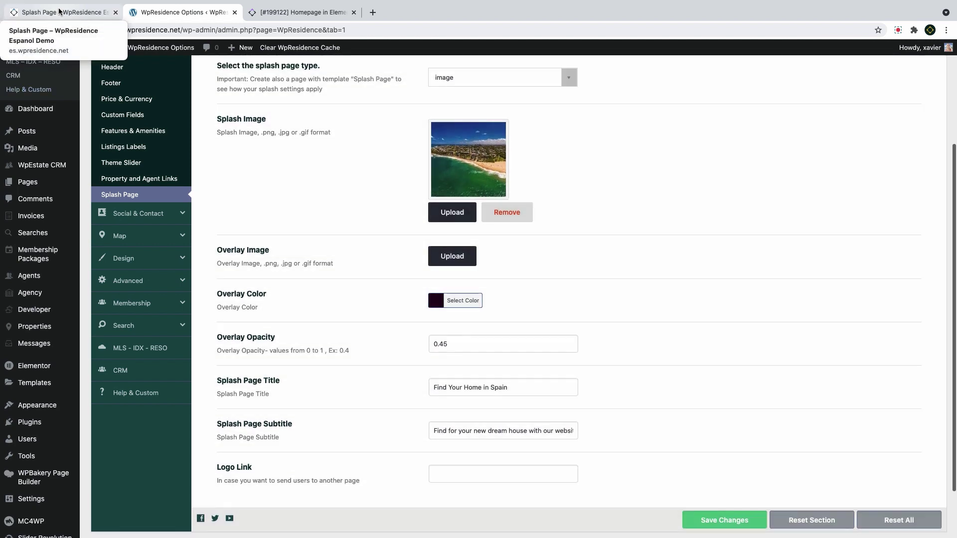
pyautogui.click(59, 11)
pyautogui.click(43, 31)
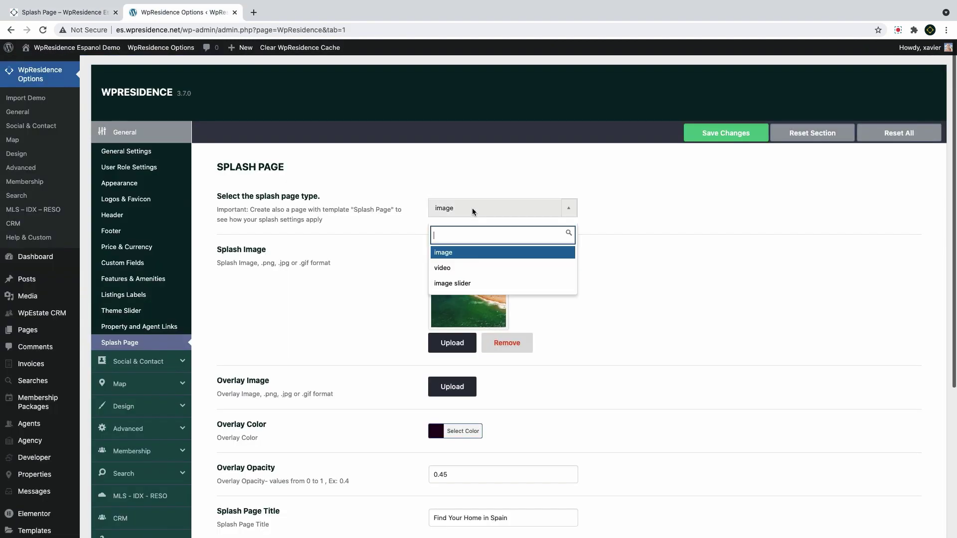
# Switch to image slider and replace the gallery with the turquoise cove, aerial and rocky beach photos
pyautogui.click(458, 284)
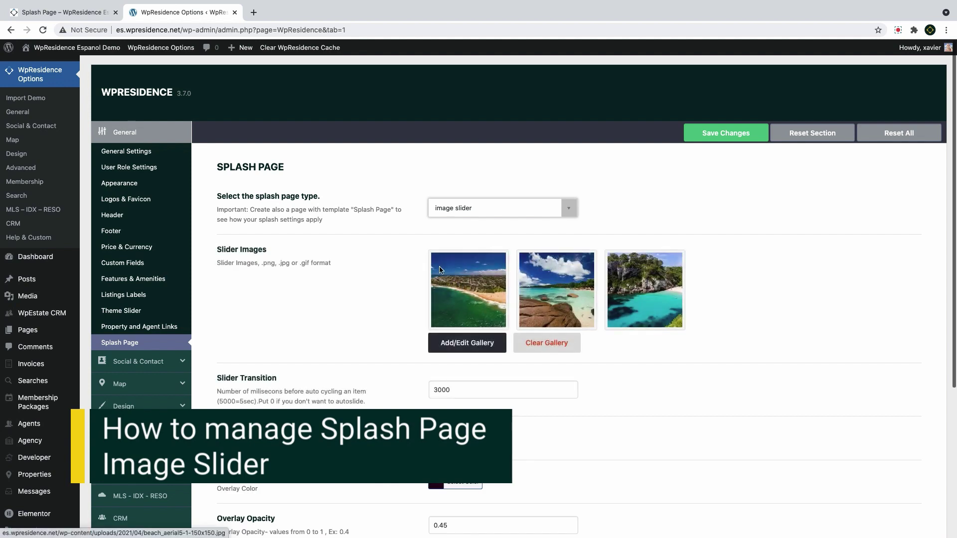
pyautogui.click(579, 349)
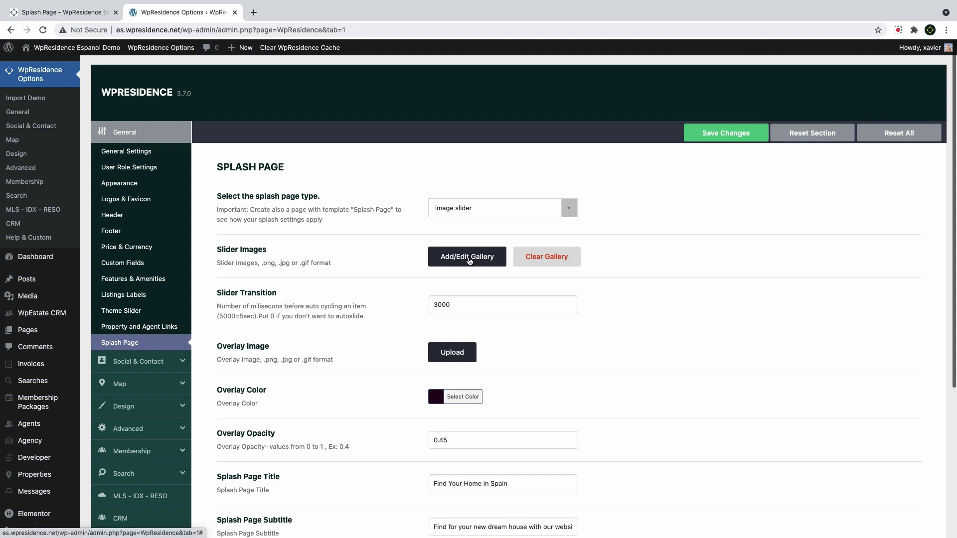
pyautogui.click(469, 258)
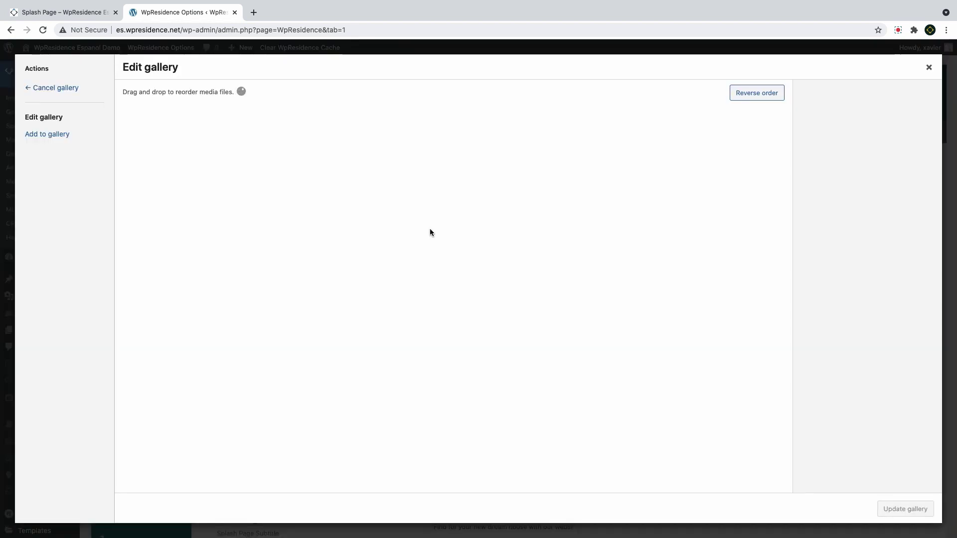
pyautogui.click(40, 134)
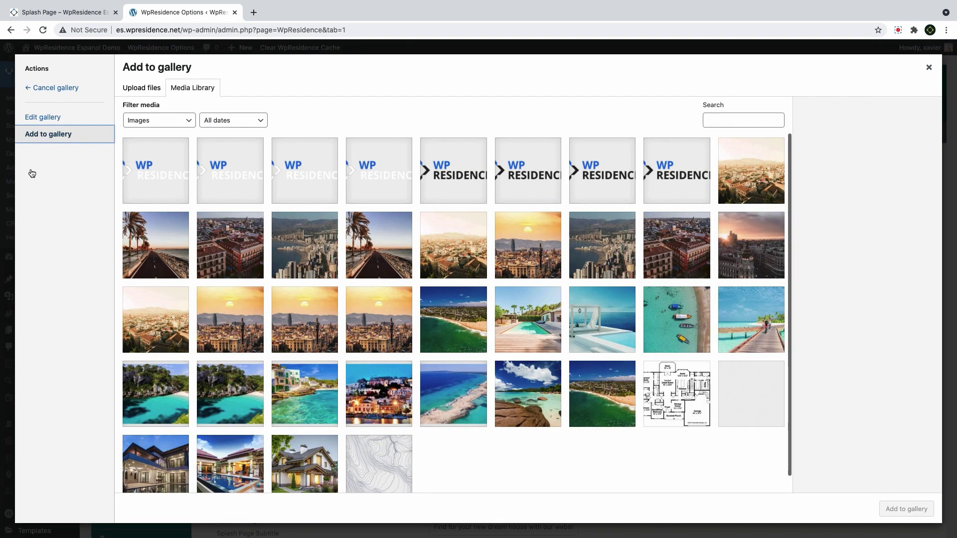
pyautogui.click(228, 406)
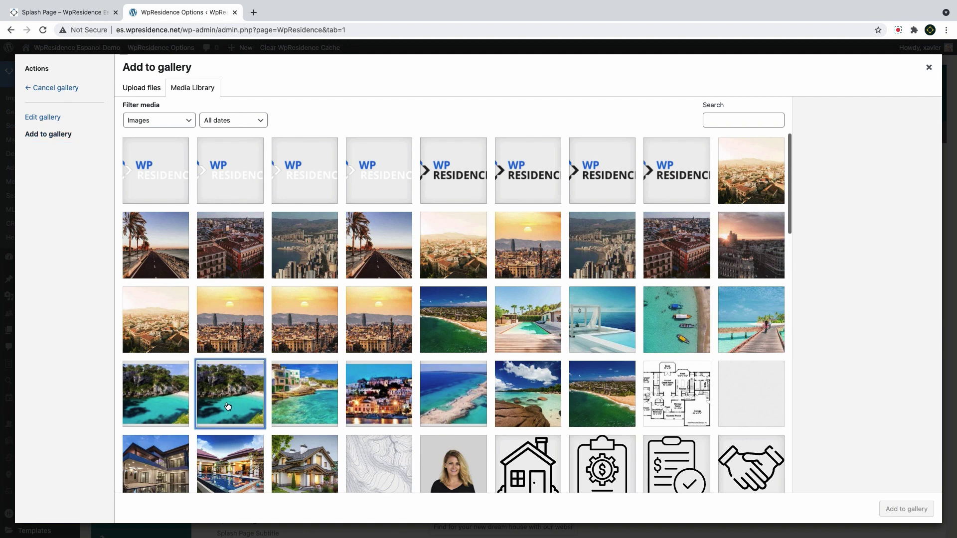
pyautogui.click(592, 408)
pyautogui.click(545, 403)
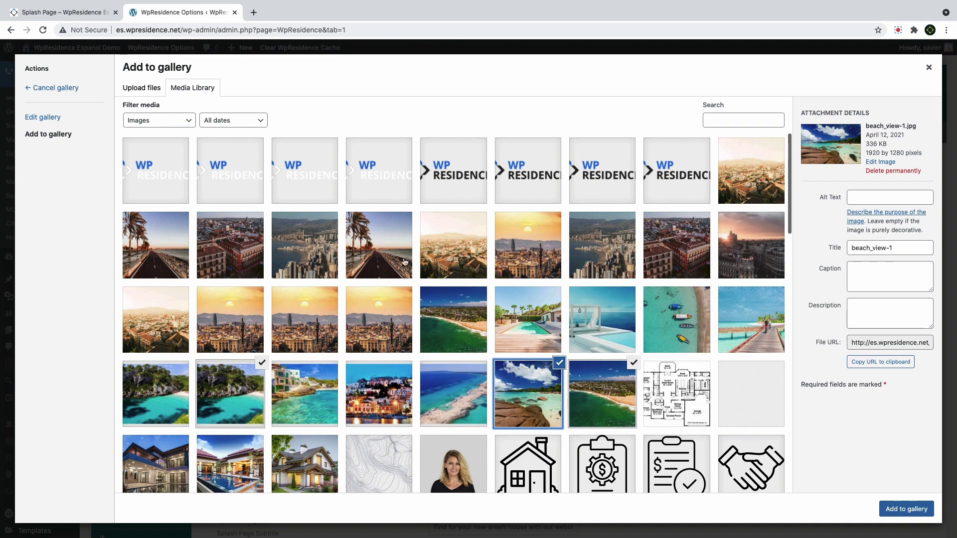
pyautogui.click(143, 89)
pyautogui.click(189, 91)
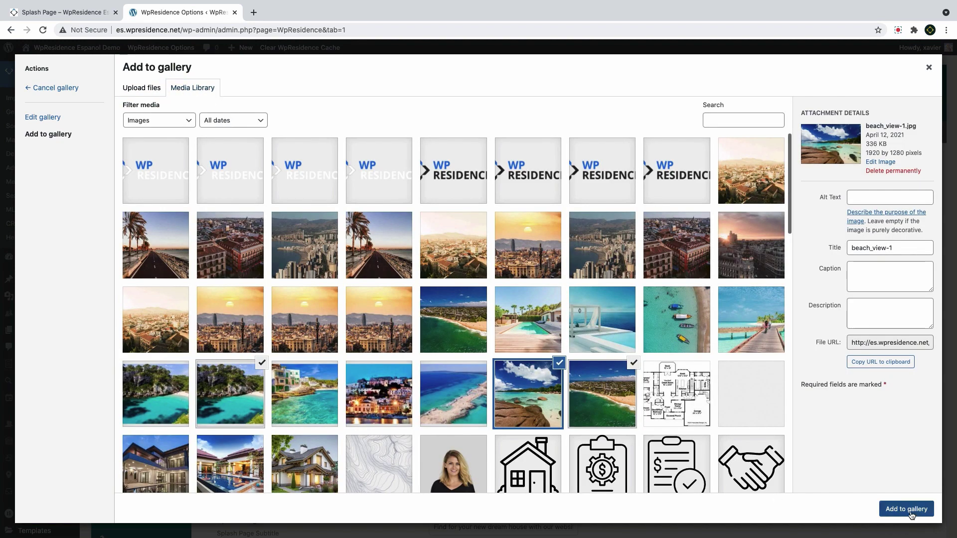
pyautogui.click(912, 515)
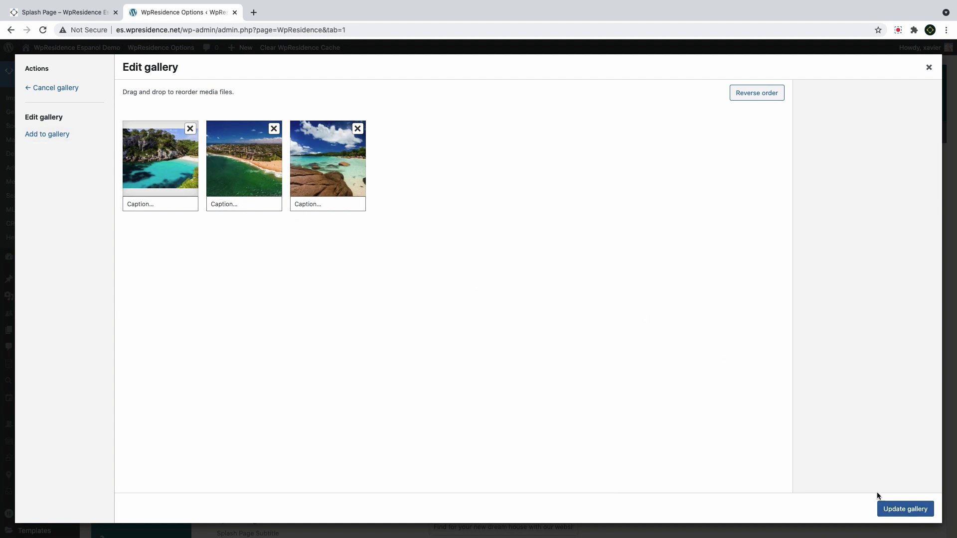
pyautogui.click(890, 509)
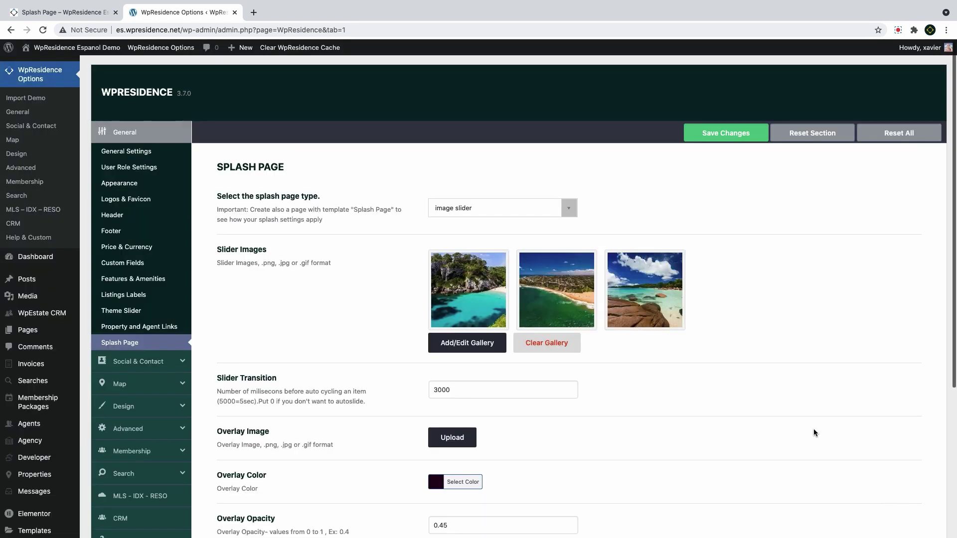
# Set the slider transition to 4000 ms, reword the subtitle with 'search', and save
pyautogui.click(452, 393)
pyautogui.scroll(-3, 406, 419)
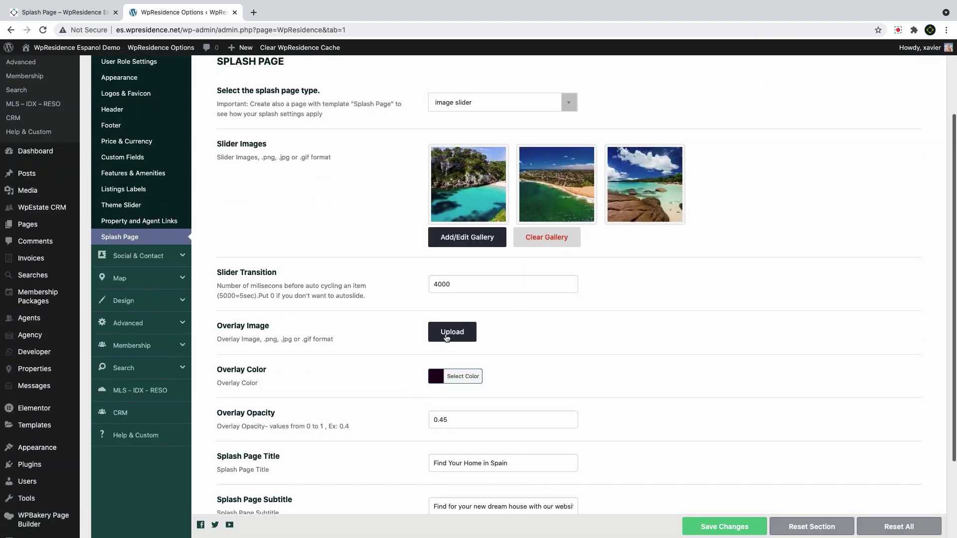
pyautogui.click(451, 376)
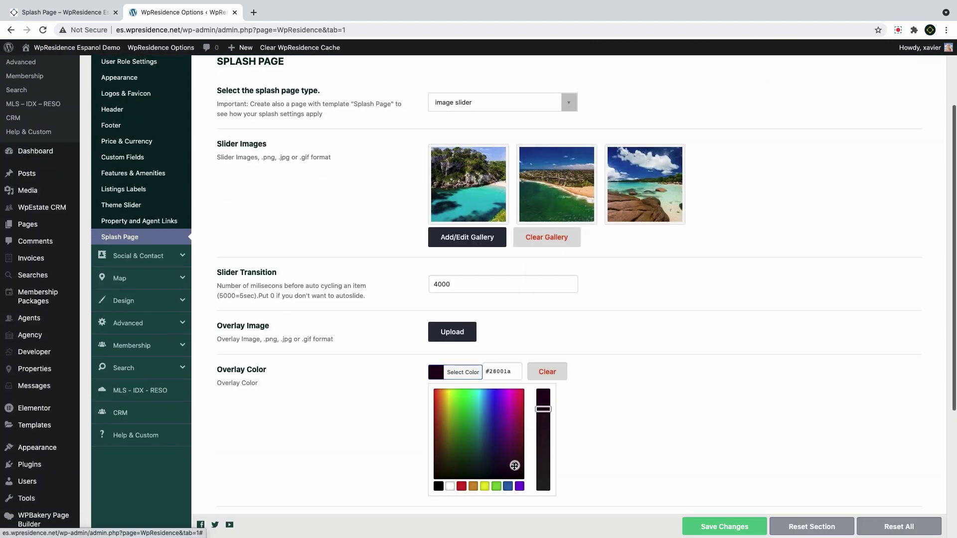
pyautogui.click(389, 450)
pyautogui.scroll(-2, 441, 374)
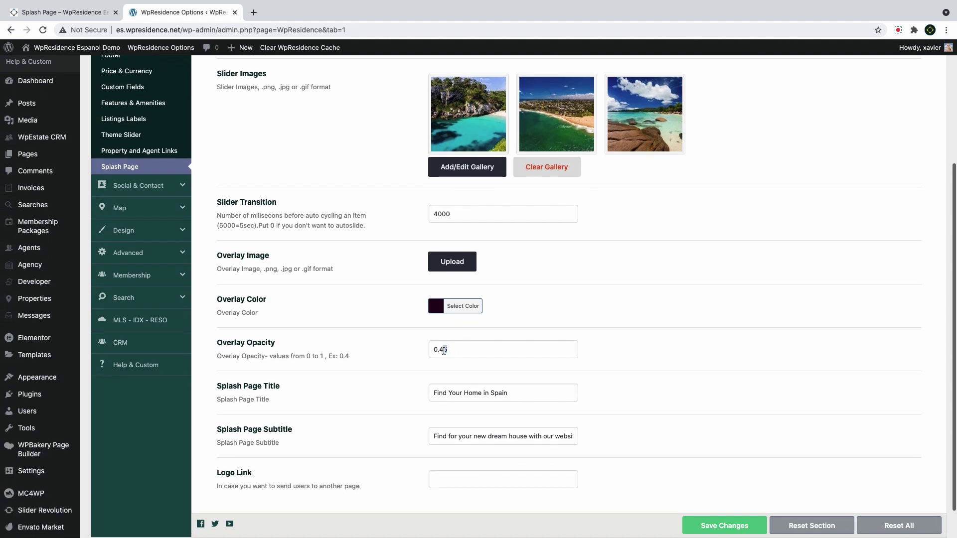
pyautogui.moveTo(442, 437); pyautogui.dragTo(432, 437)
pyautogui.write('search')
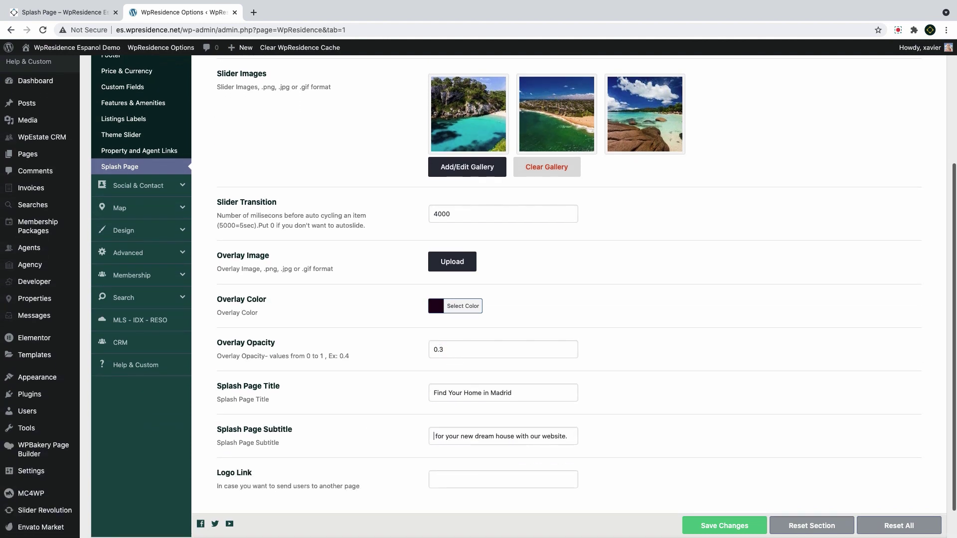
pyautogui.press('Return')
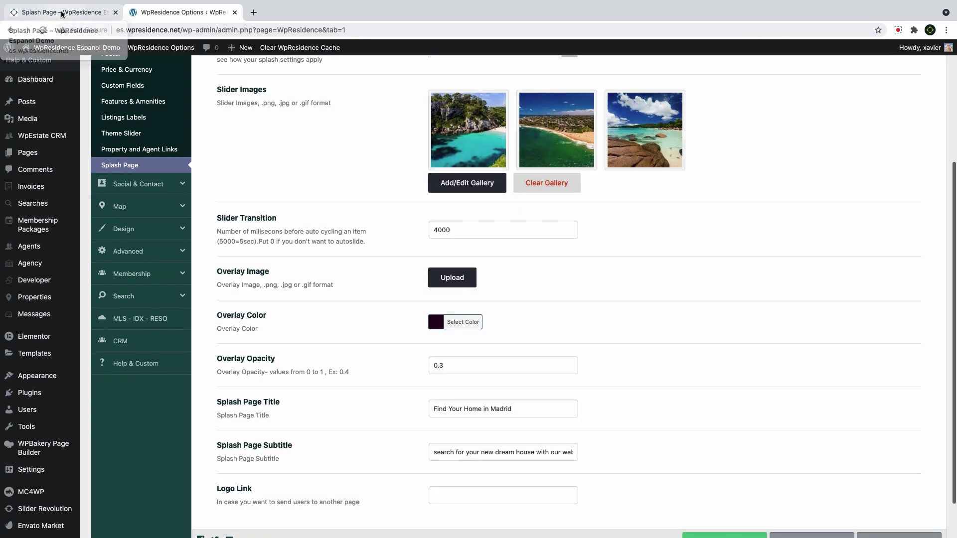
# Reload the live Splash Page and advance the hero slider to another beach image
pyautogui.click(84, 11)
pyautogui.click(42, 30)
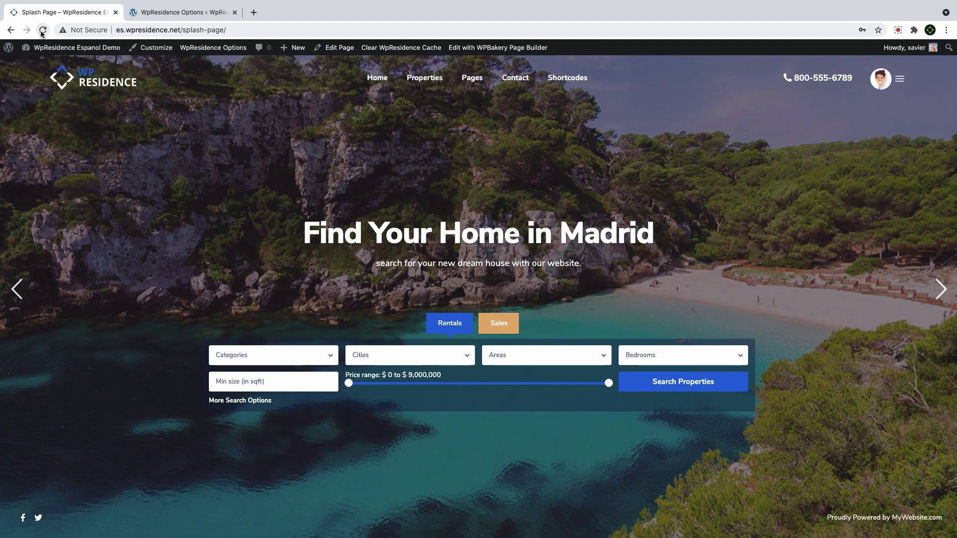
pyautogui.click(20, 304)
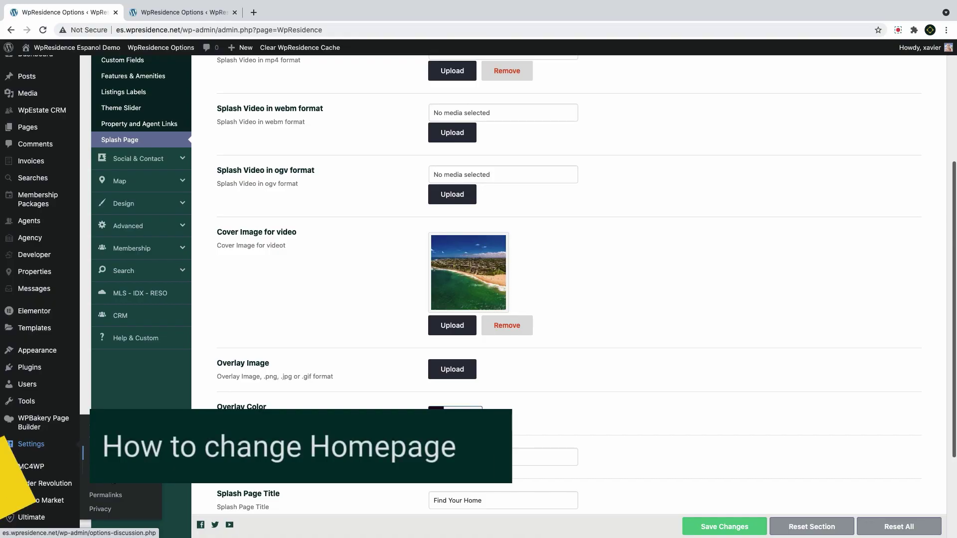
# Make Splash Page the static homepage in Reading settings, save, and visit the live site
pyautogui.moveTo(31, 444)
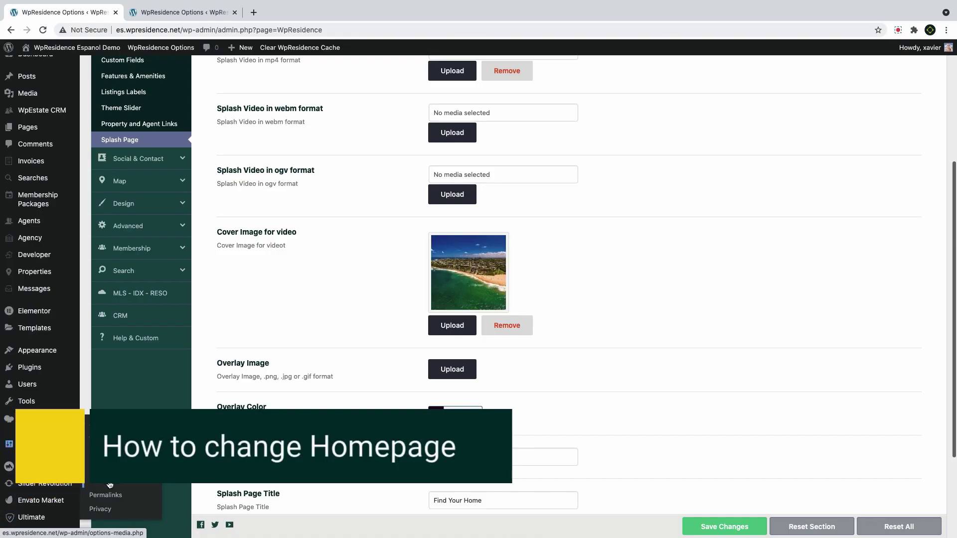
pyautogui.click(106, 453)
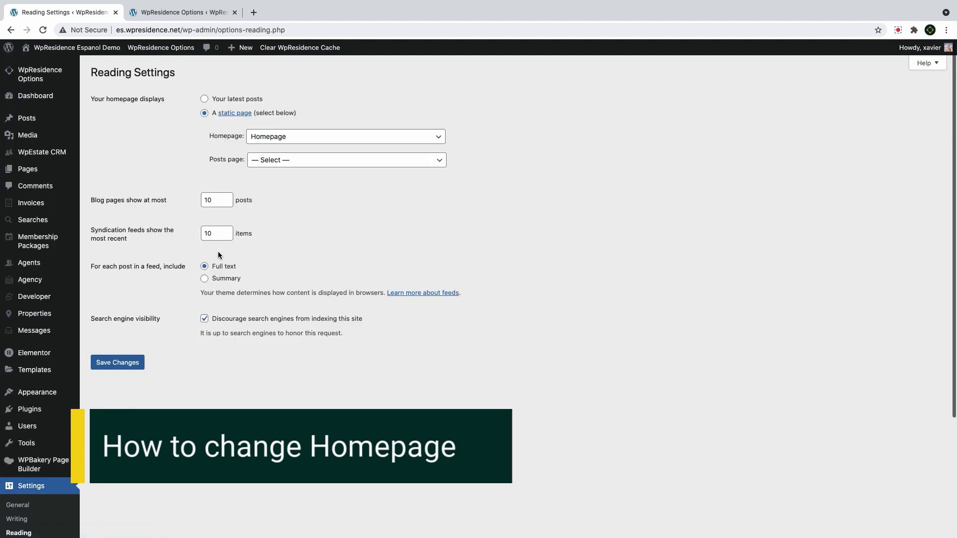
pyautogui.click(295, 137)
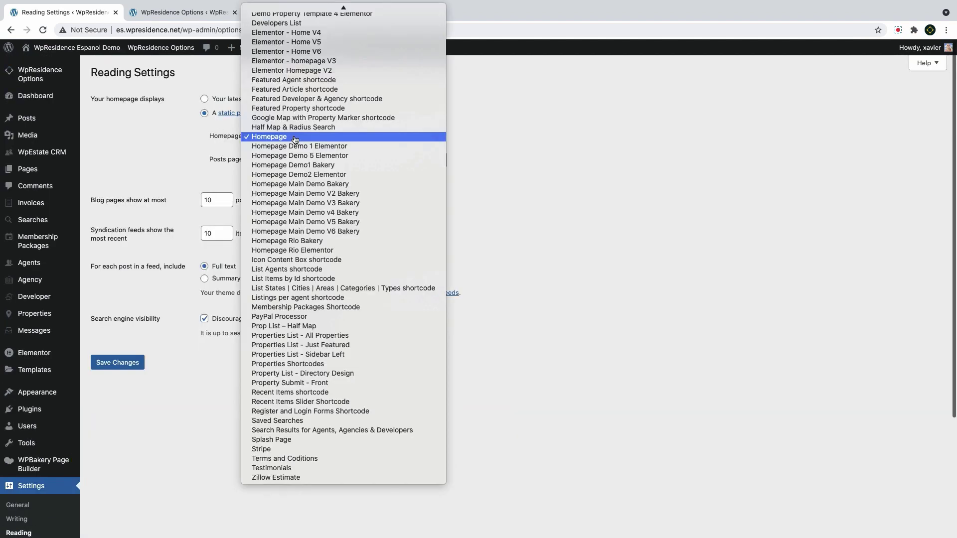
pyautogui.click(273, 439)
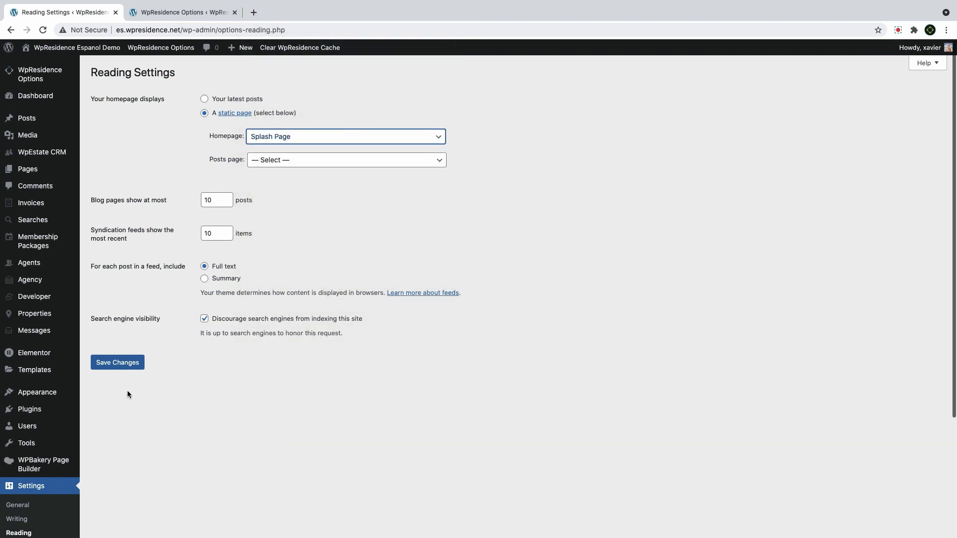
pyautogui.click(126, 368)
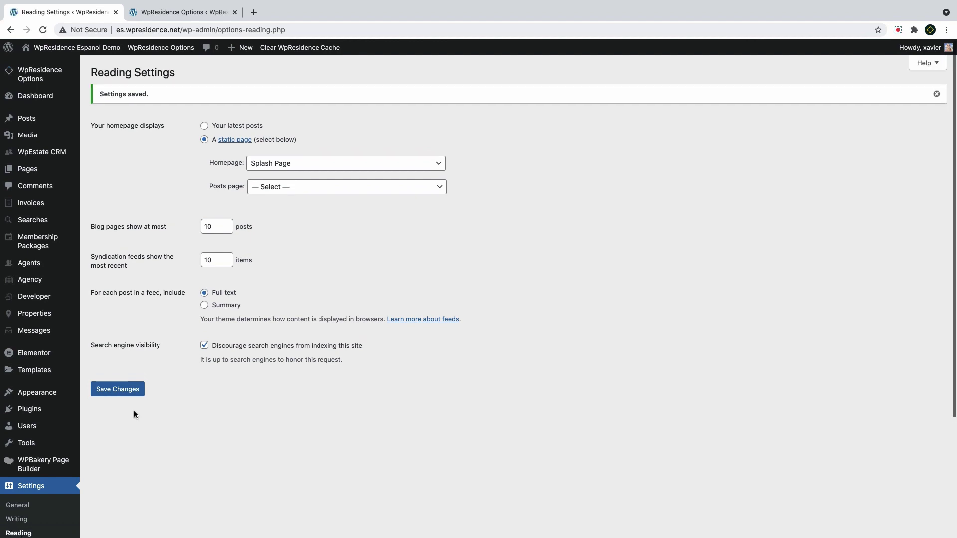
pyautogui.click(47, 61)
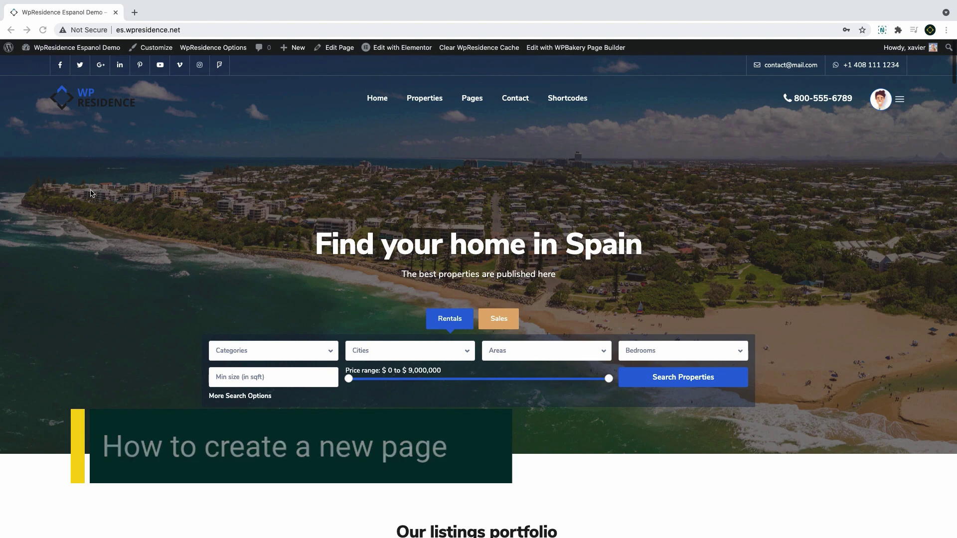
pyautogui.moveTo(296, 52)
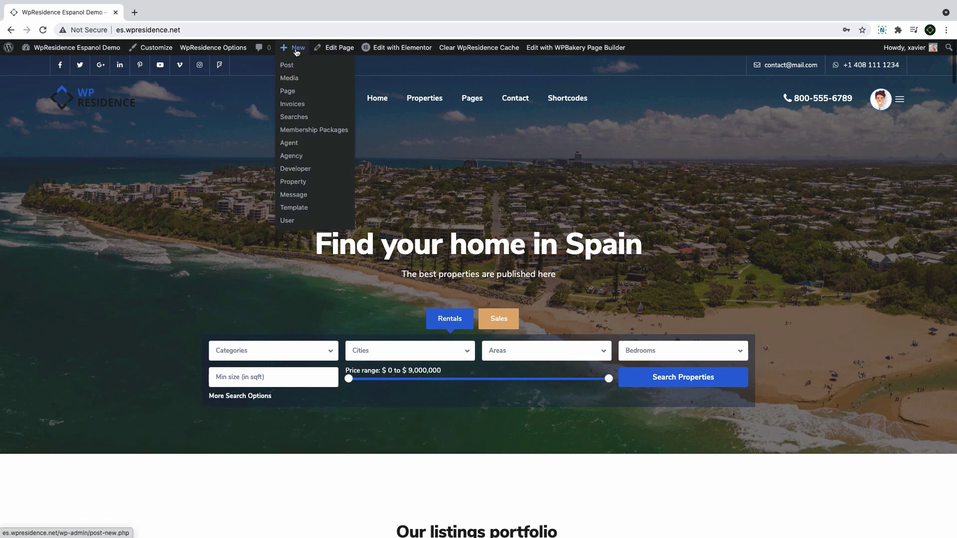
# Start a new untitled page through Pages > Add New in the block editor
pyautogui.click(293, 94)
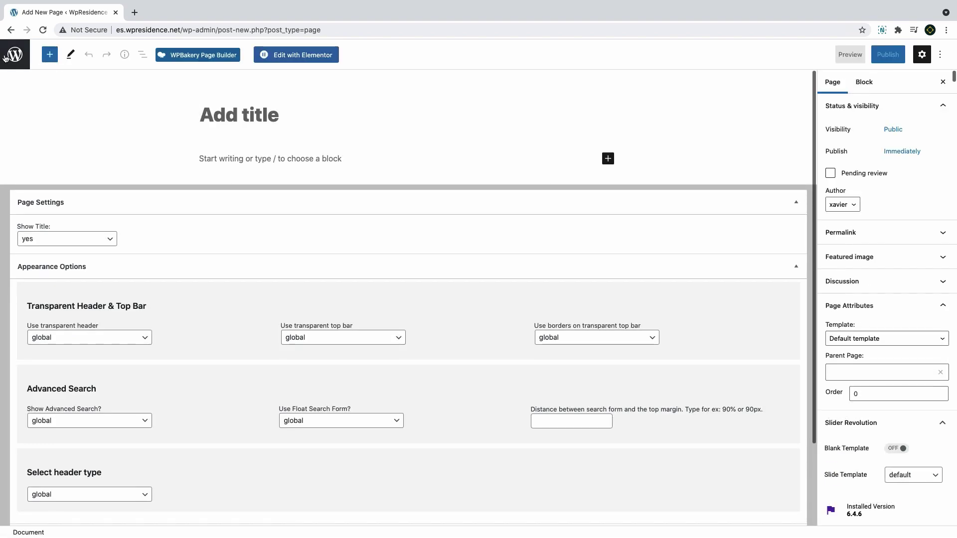
pyautogui.click(20, 58)
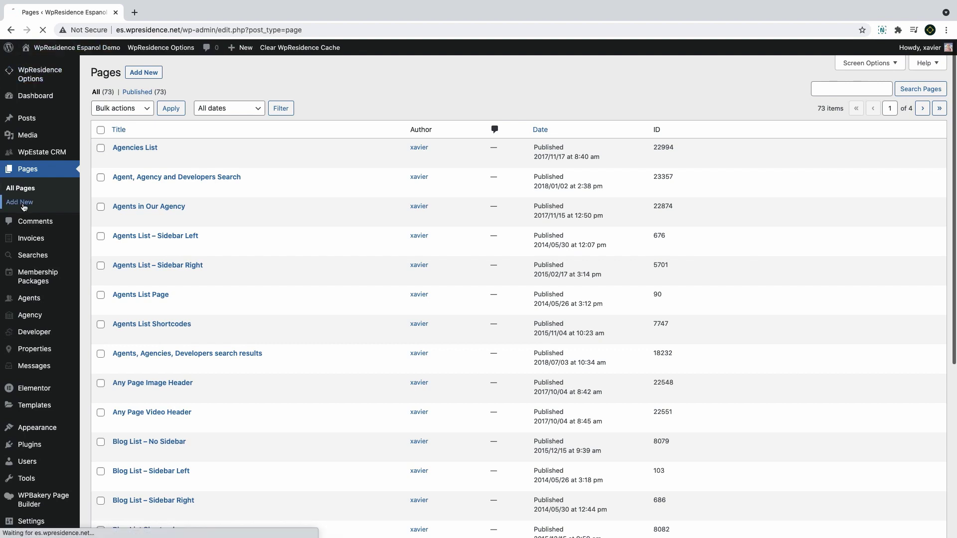
pyautogui.click(7, 202)
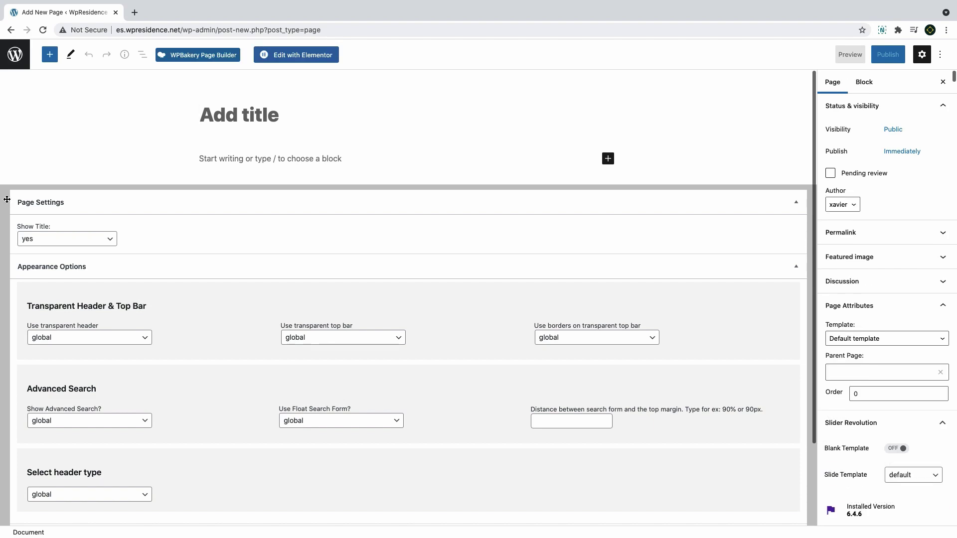
pyautogui.write('My Homepage')
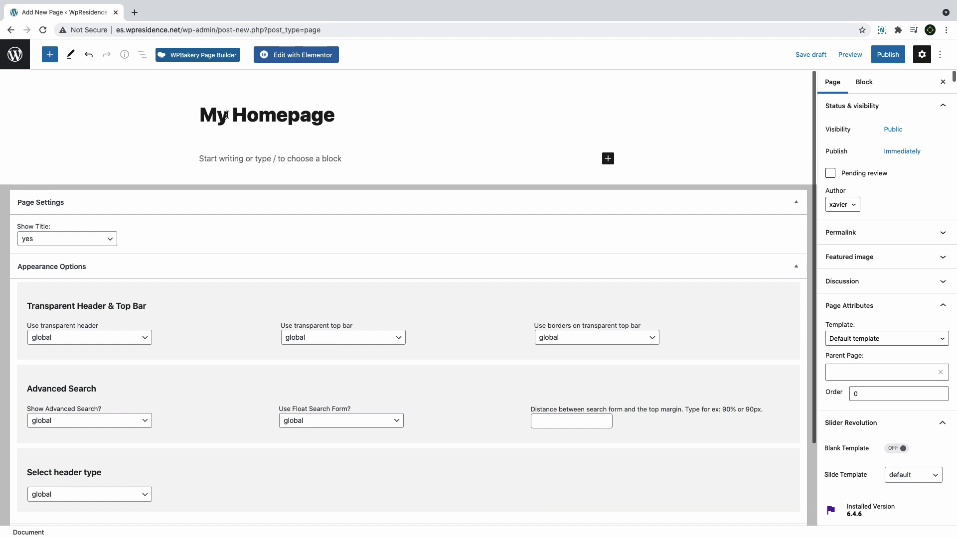
pyautogui.scroll(-2, 884, 294)
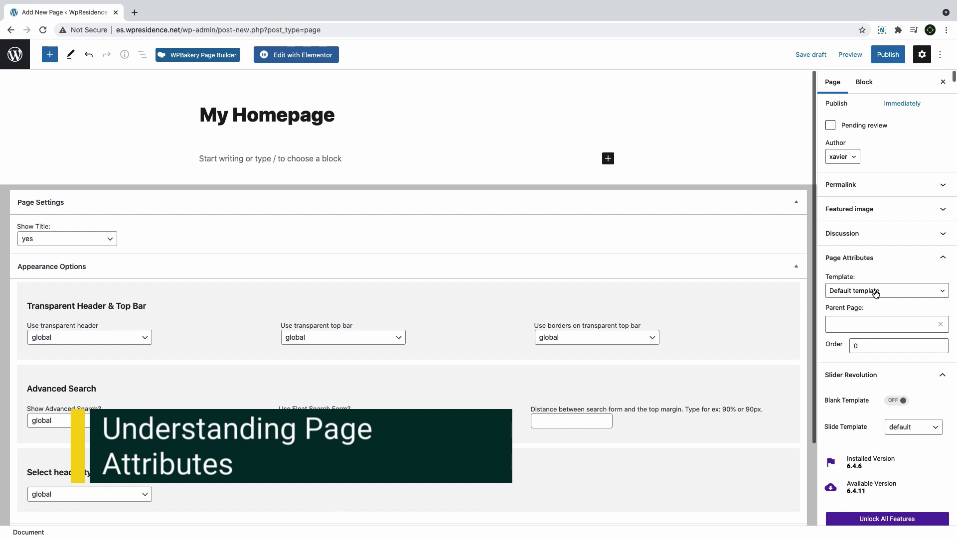
pyautogui.click(856, 290)
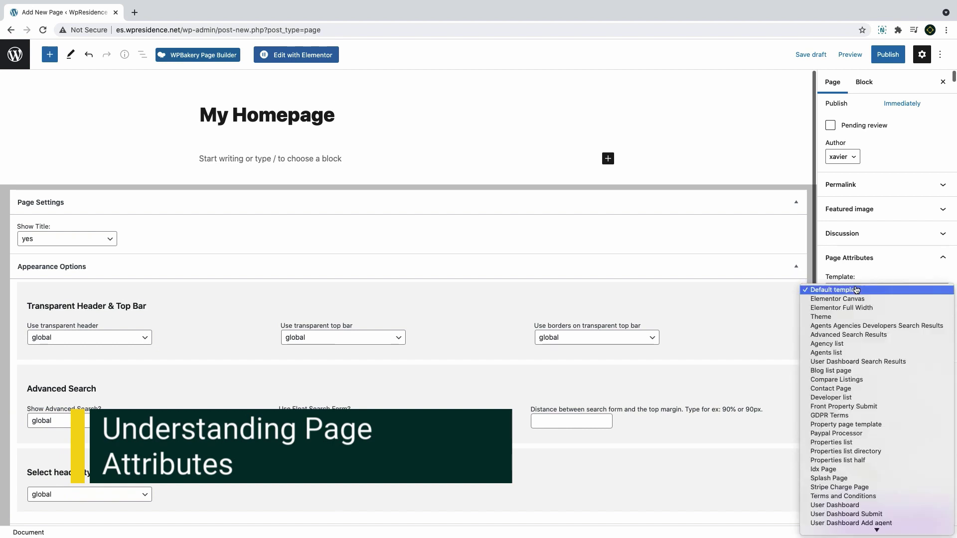
pyautogui.scroll(-4, 854, 362)
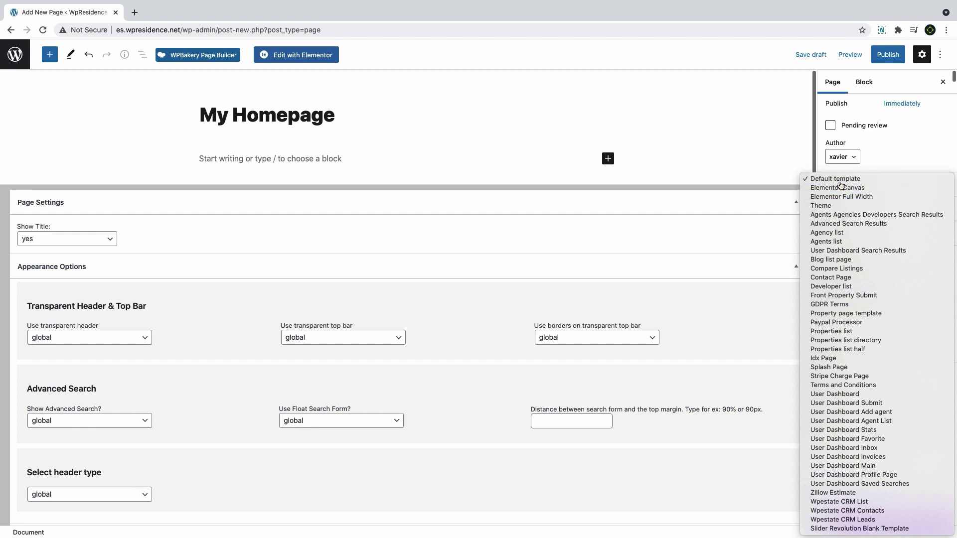
pyautogui.click(841, 181)
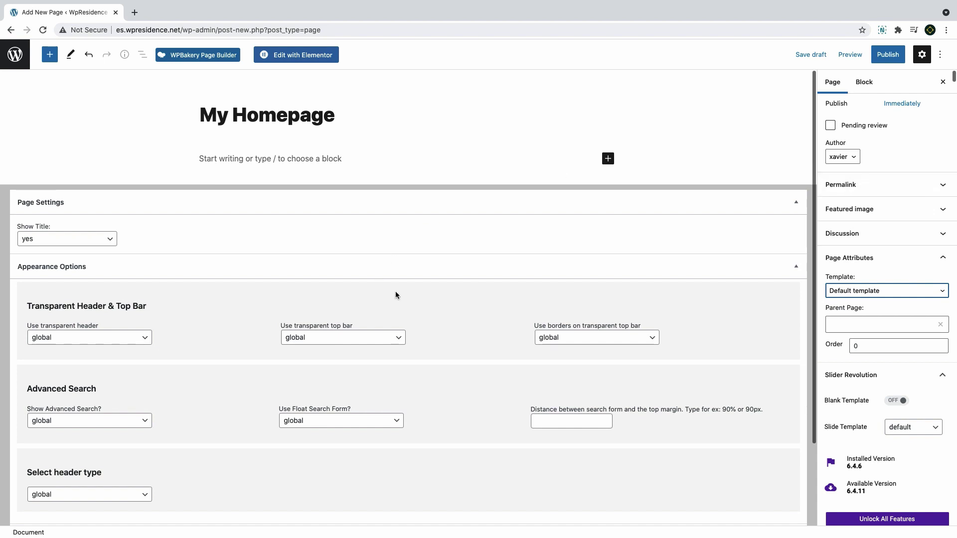
pyautogui.scroll(-2, 160, 256)
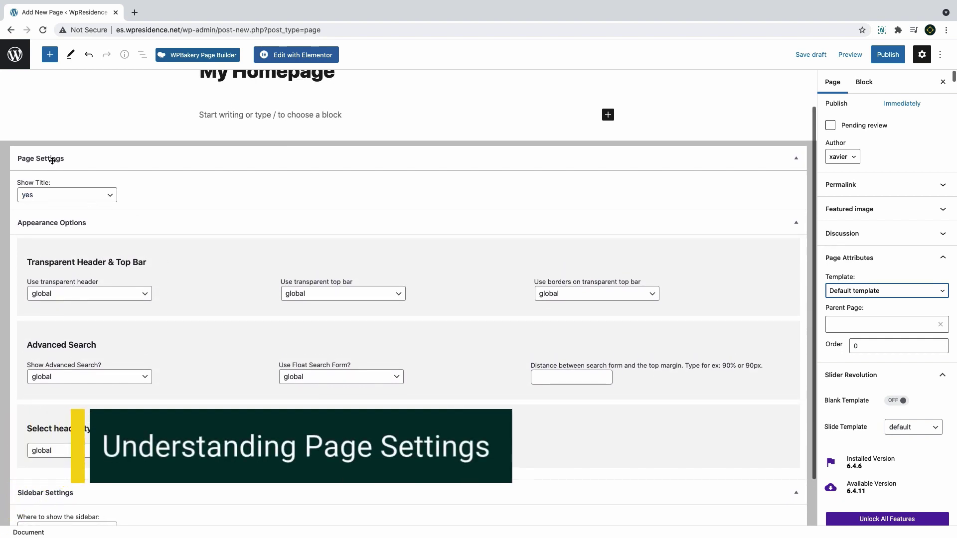
# In Page Settings, hide the page title and leave transparent header and top bar at global
pyautogui.click(46, 157)
pyautogui.click(46, 158)
pyautogui.click(58, 201)
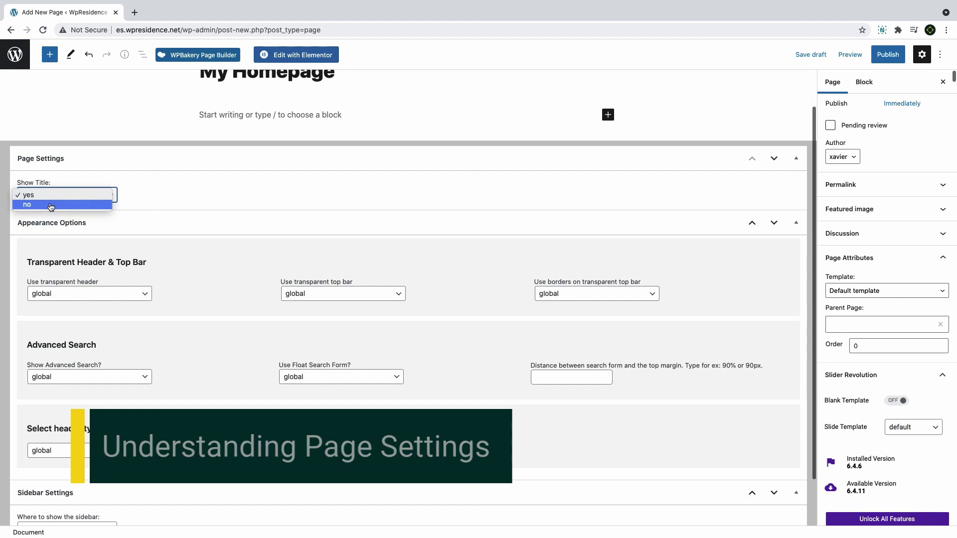
pyautogui.click(51, 205)
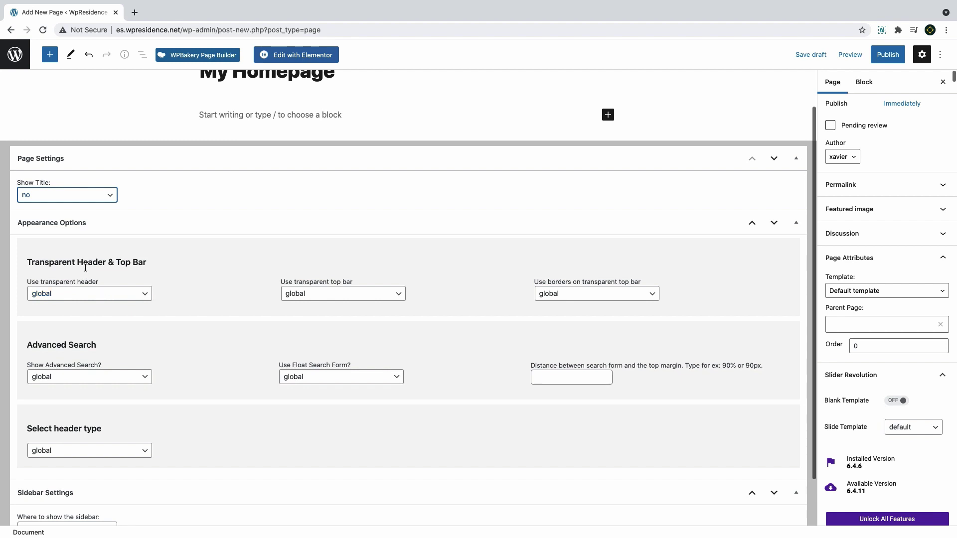
pyautogui.click(106, 298)
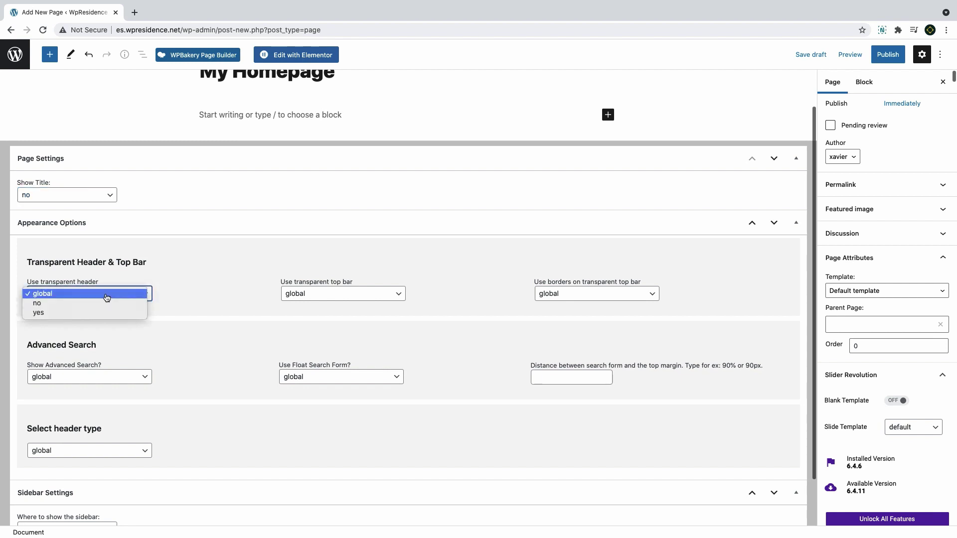
pyautogui.click(107, 297)
pyautogui.click(314, 297)
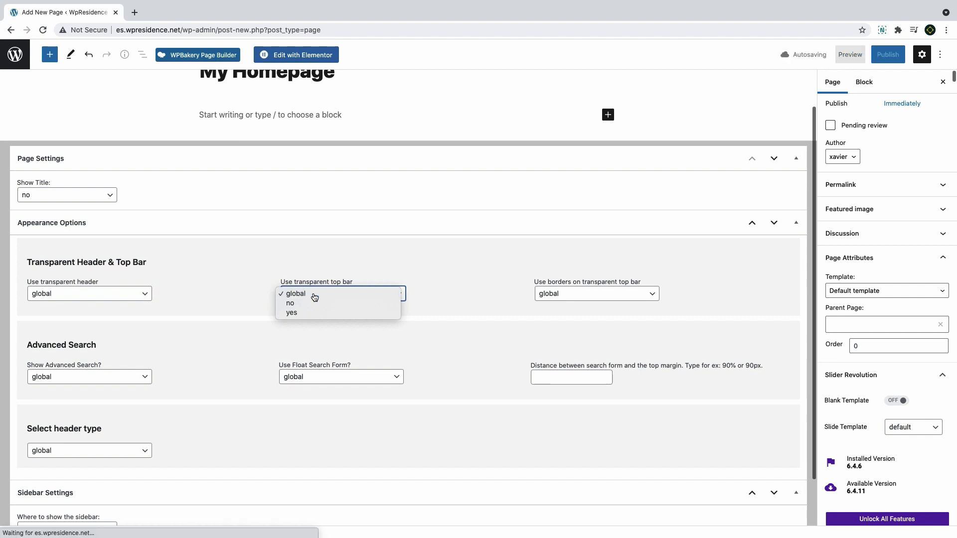
pyautogui.click(314, 297)
# Leave top bar borders, advanced search, float search form and header type at global
pyautogui.click(577, 296)
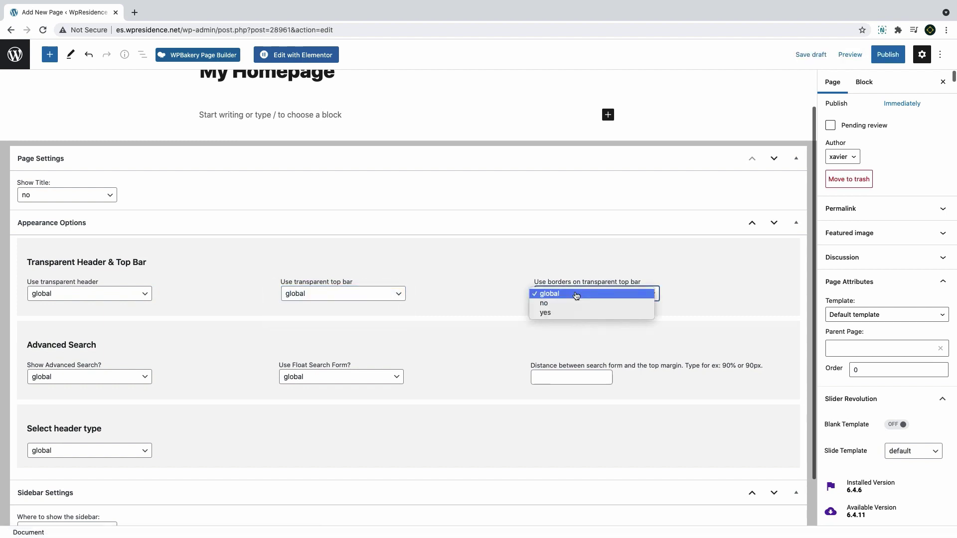
pyautogui.click(576, 295)
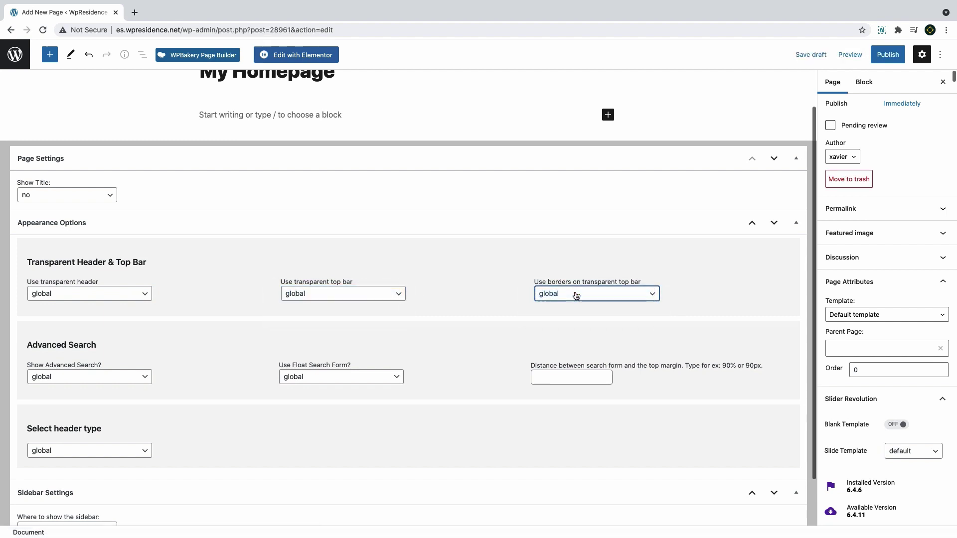
pyautogui.click(91, 381)
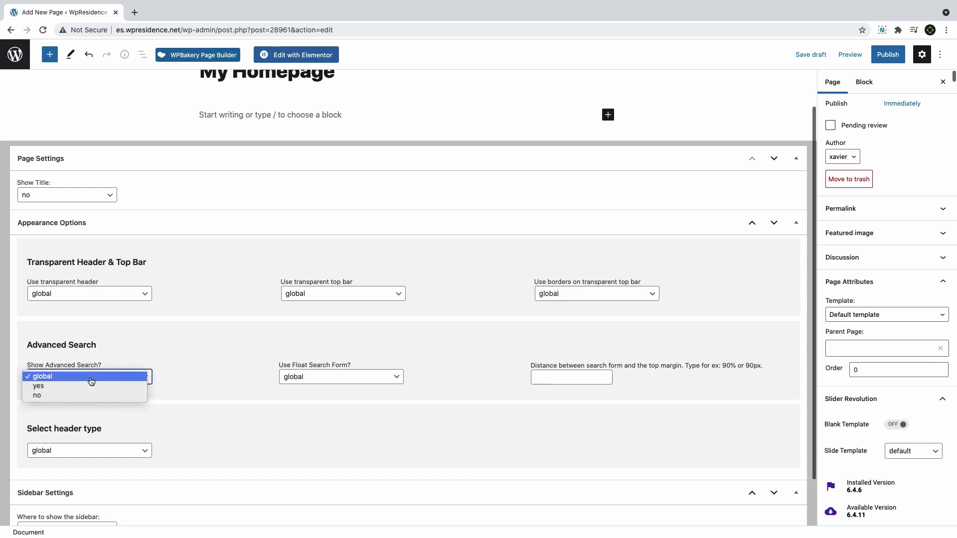
pyautogui.click(91, 382)
pyautogui.click(332, 380)
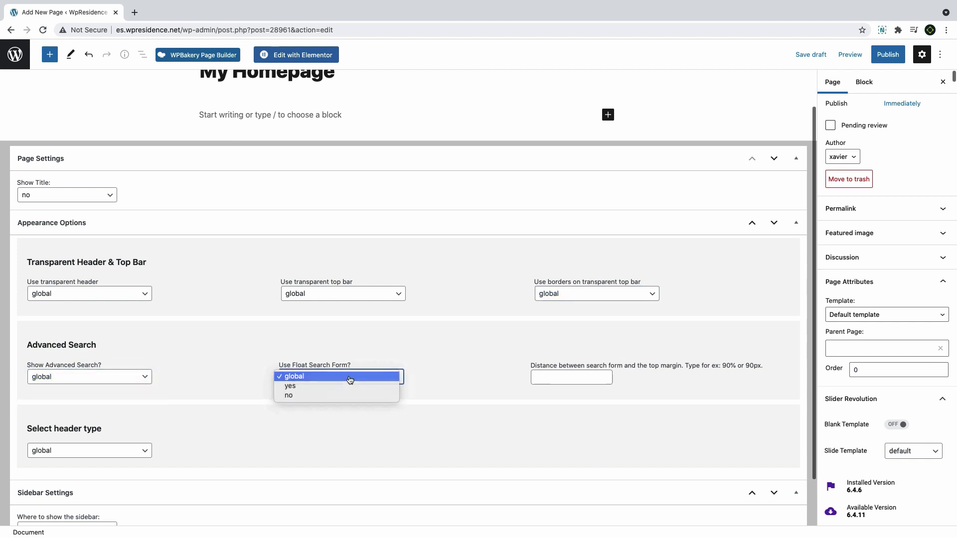
pyautogui.click(348, 380)
pyautogui.click(537, 379)
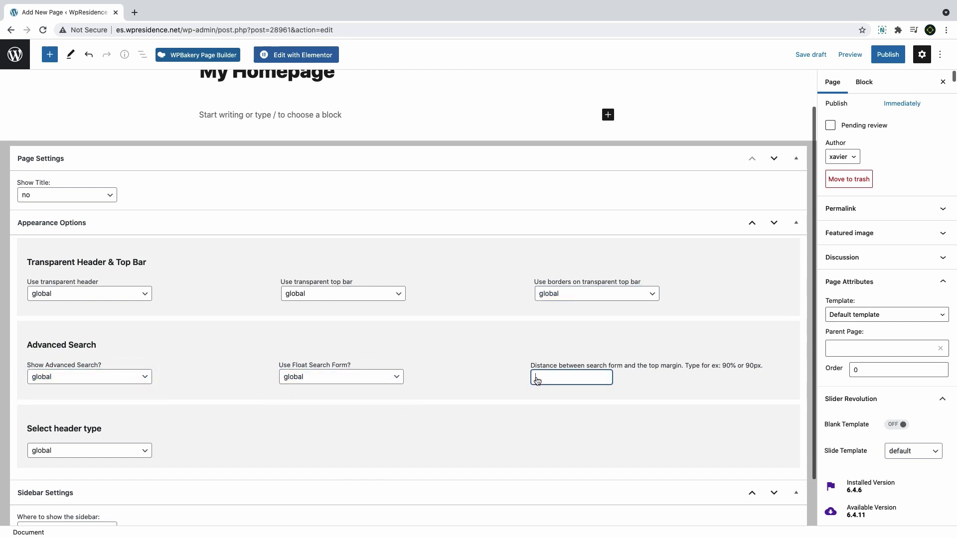
pyautogui.click(85, 453)
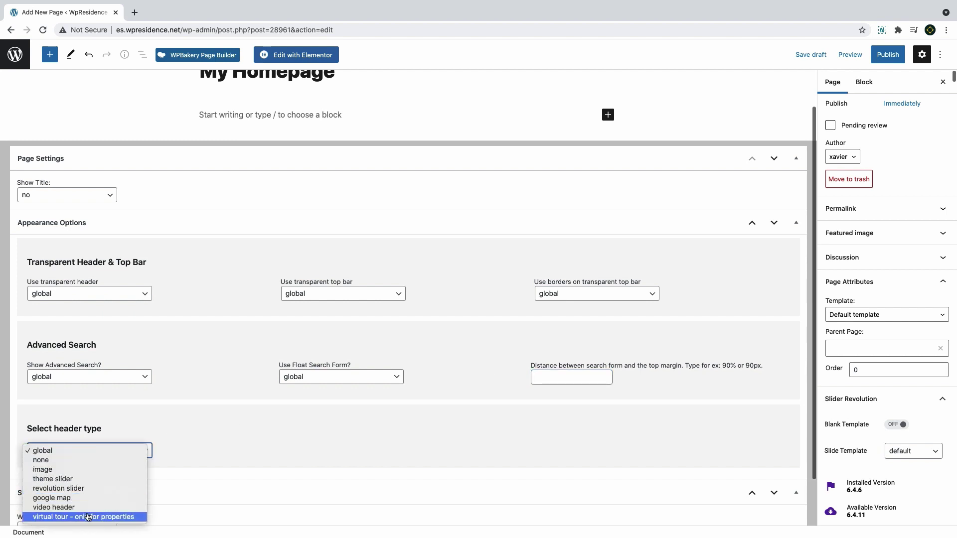
pyautogui.click(72, 450)
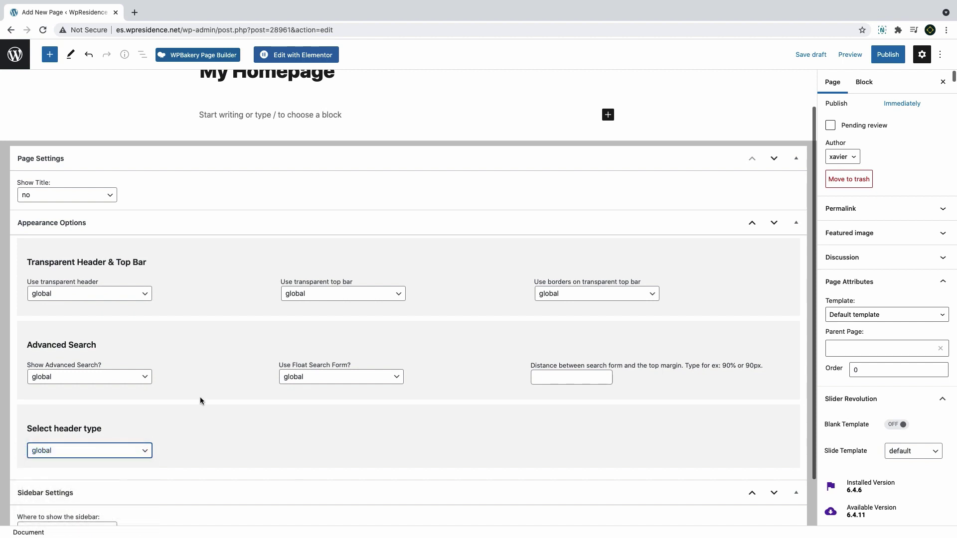
# Set the sidebar position to none and publish My Homepage
pyautogui.scroll(-1, 200, 397)
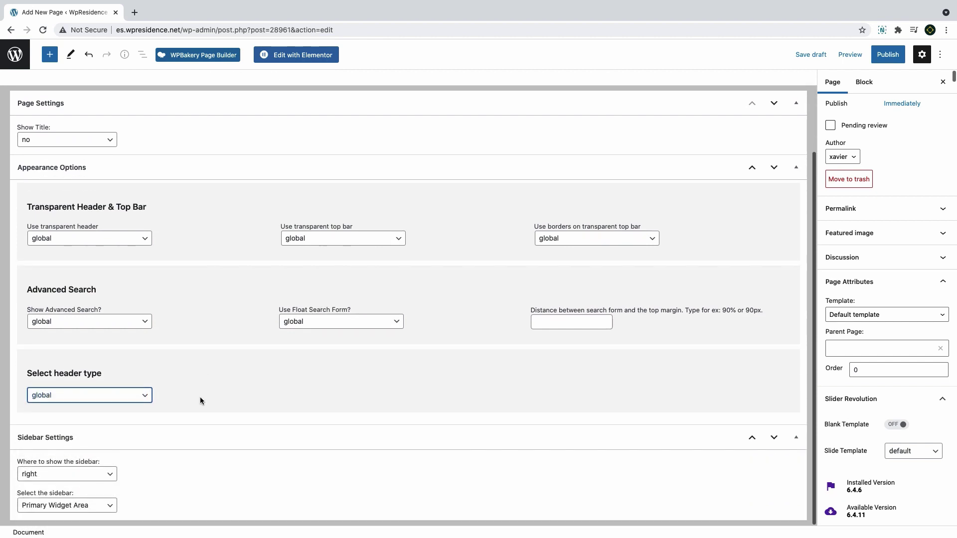
pyautogui.click(67, 478)
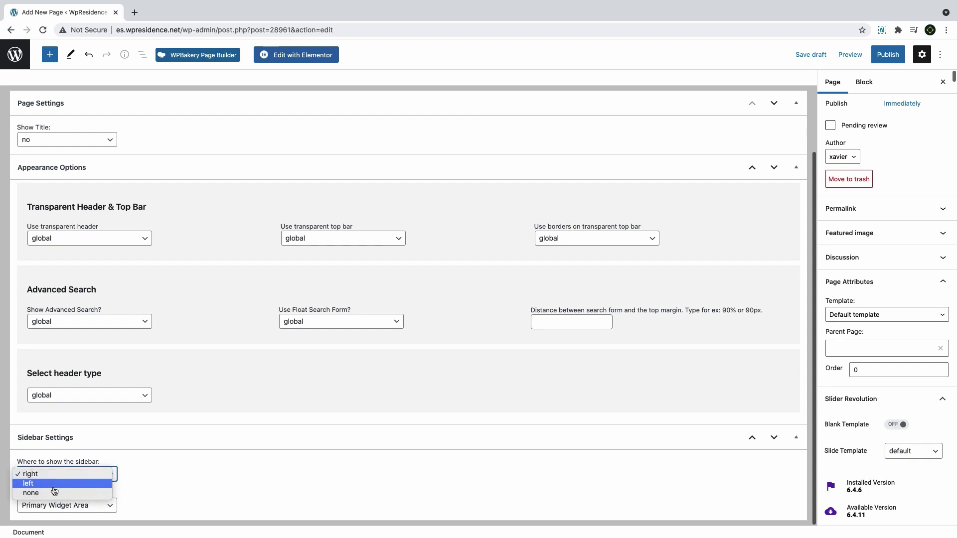
pyautogui.click(54, 493)
pyautogui.click(53, 505)
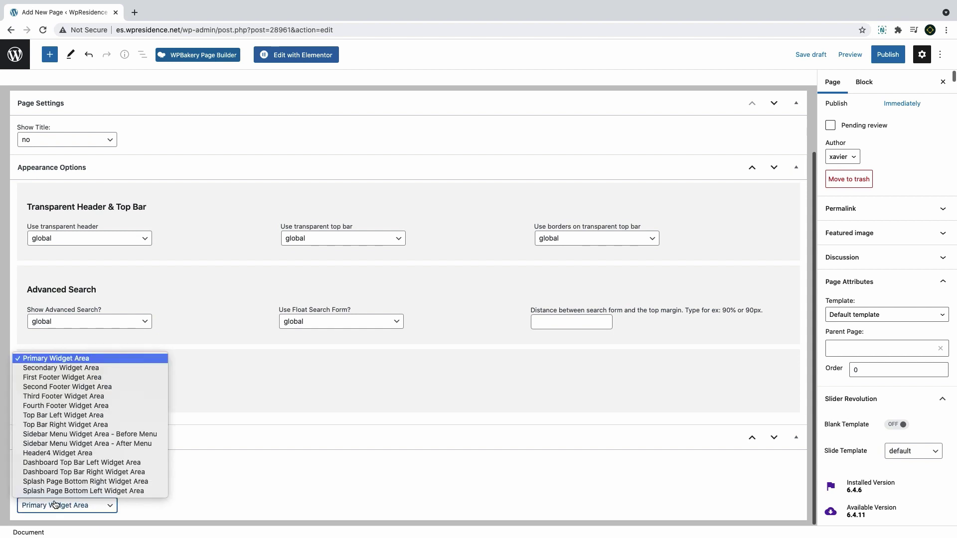
pyautogui.click(91, 360)
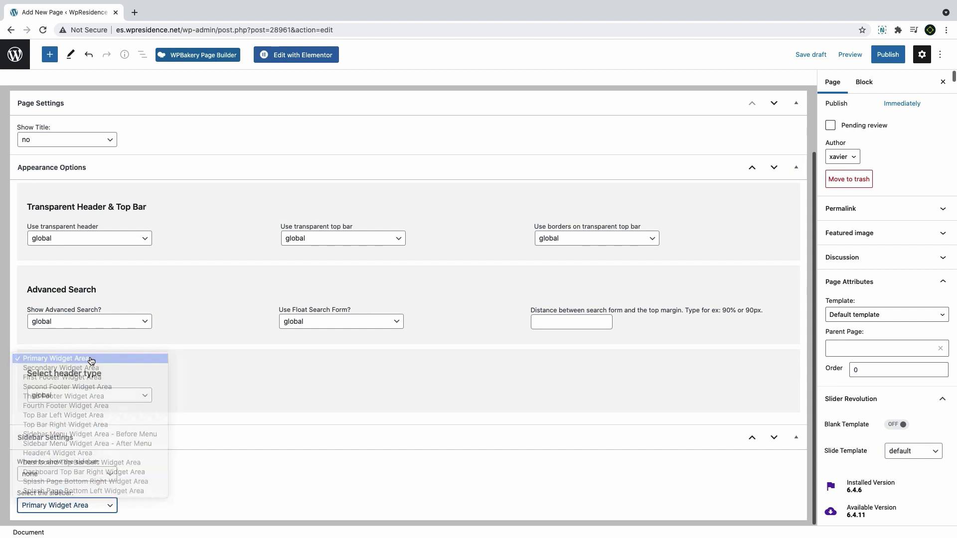
pyautogui.click(887, 55)
pyautogui.click(850, 55)
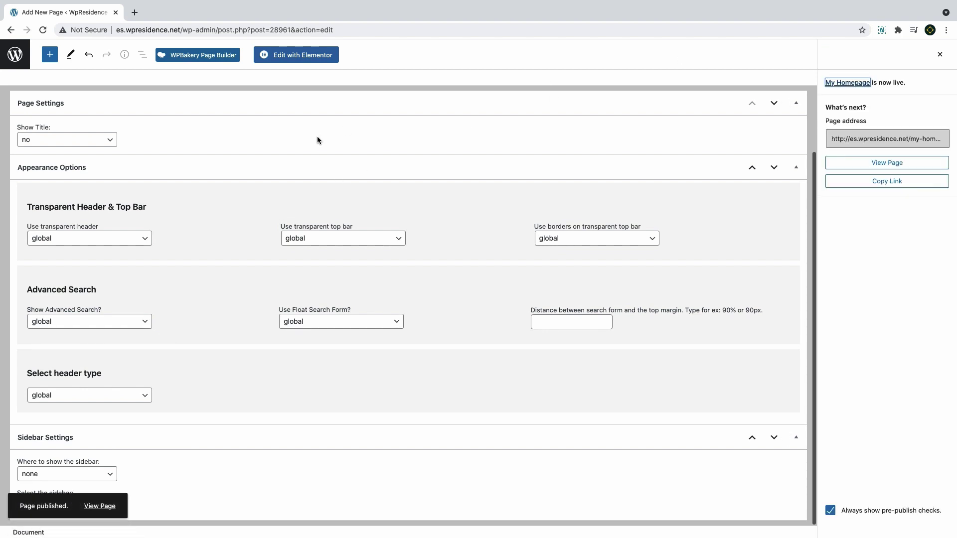
# View the live My Homepage and scroll through its map header, search form and footer
pyautogui.click(100, 506)
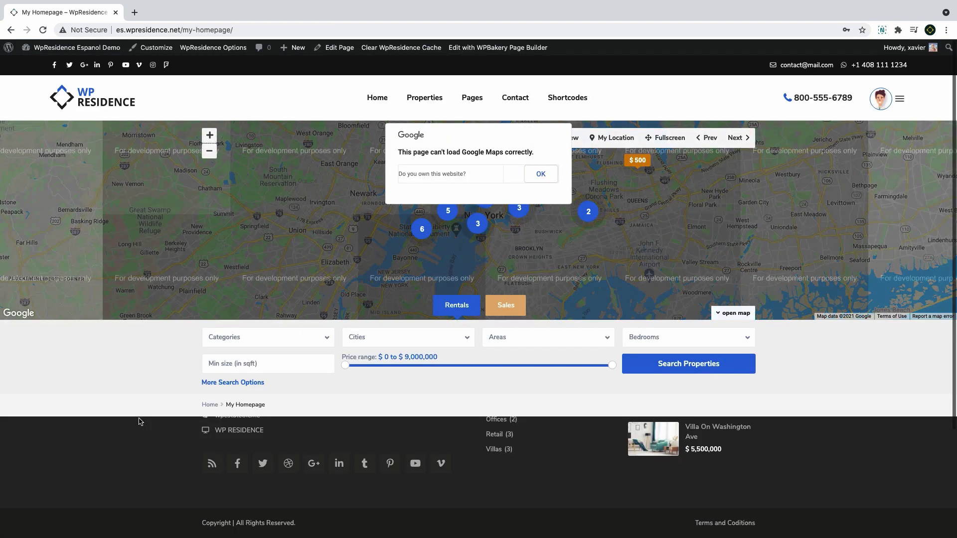
pyautogui.scroll(-5, 143, 417)
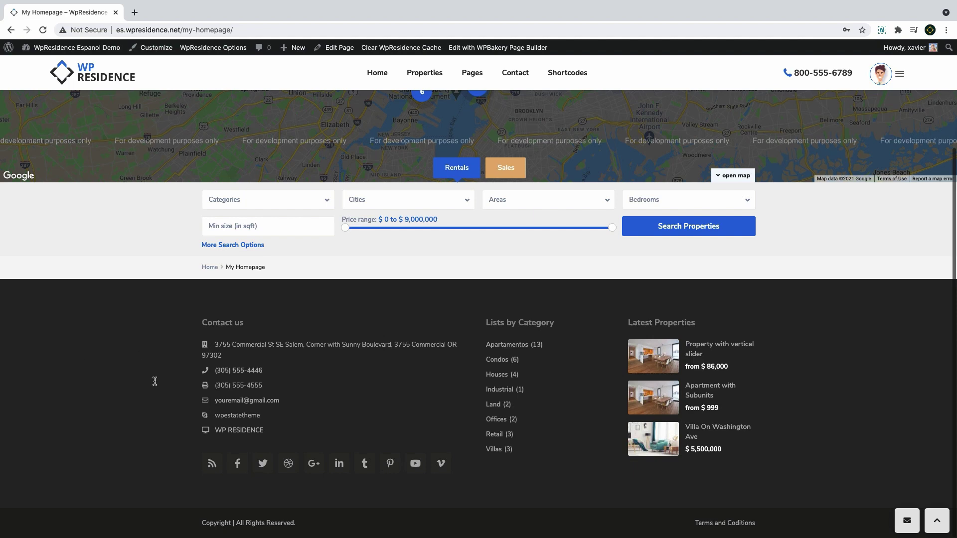
pyautogui.scroll(5, 748, 423)
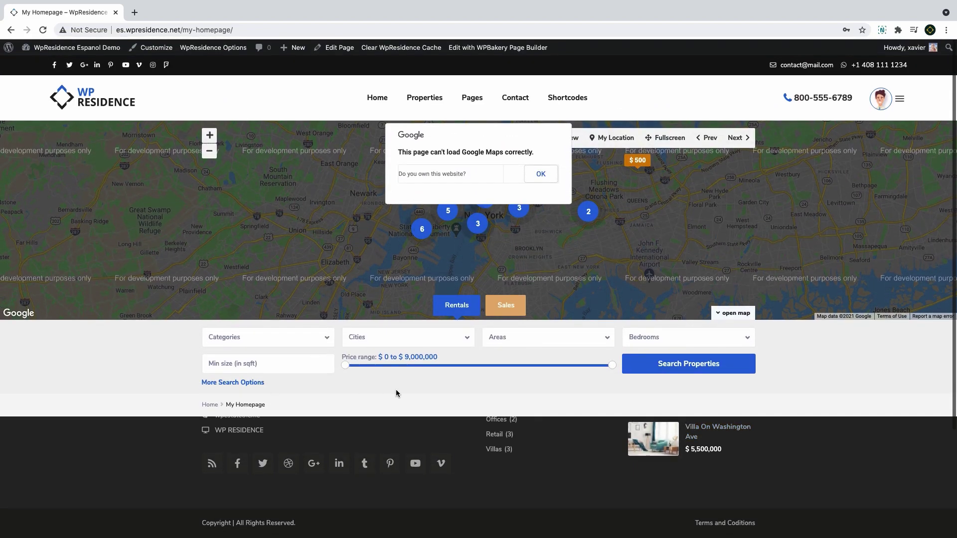
pyautogui.scroll(-1, 396, 394)
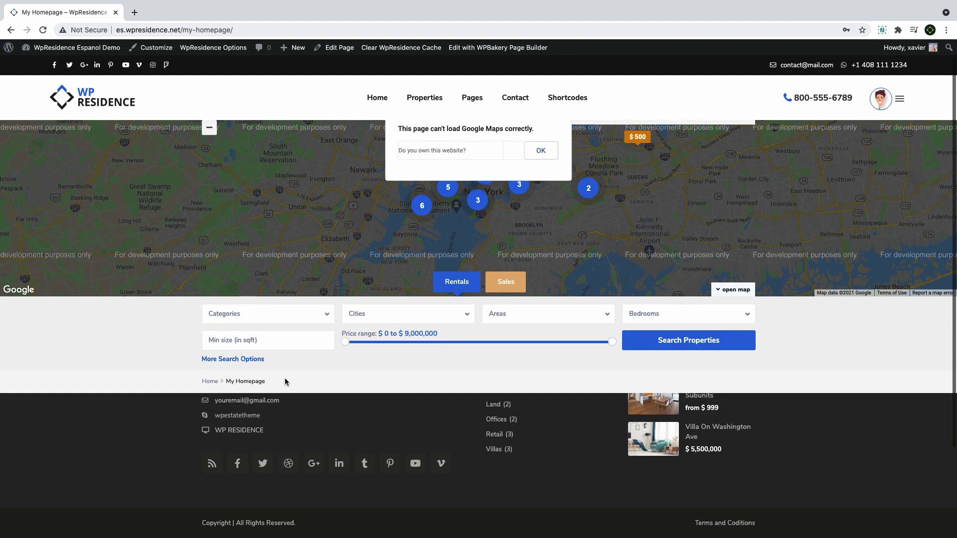
pyautogui.moveTo(287, 383); pyautogui.dragTo(201, 384)
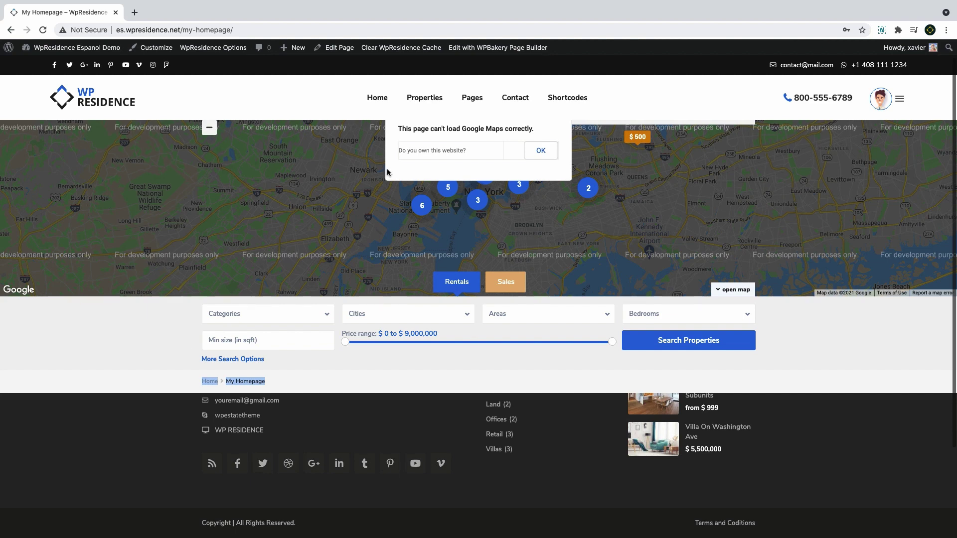
# Open My Homepage in Elementor and add a Property List Card V4 widget showing 9 items, three per row
pyautogui.click(317, 50)
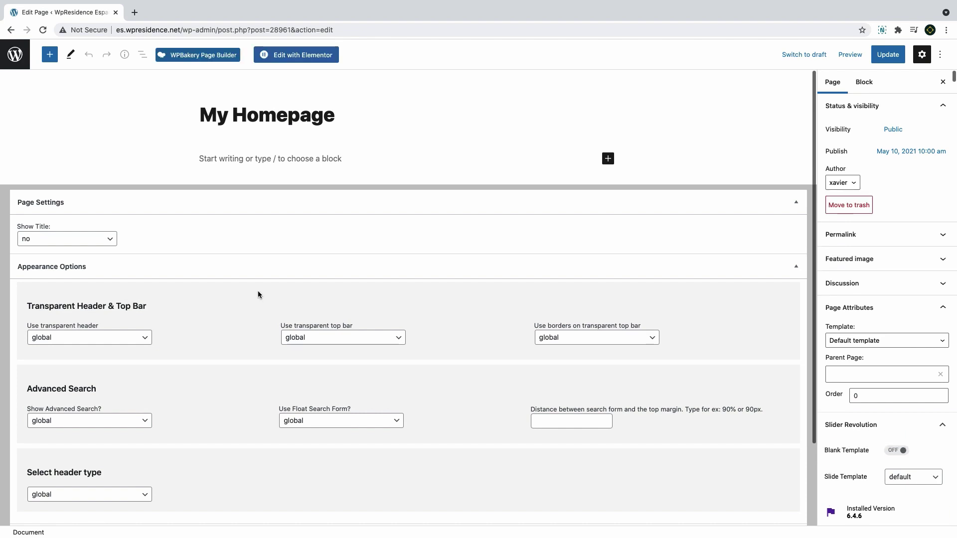
pyautogui.click(309, 58)
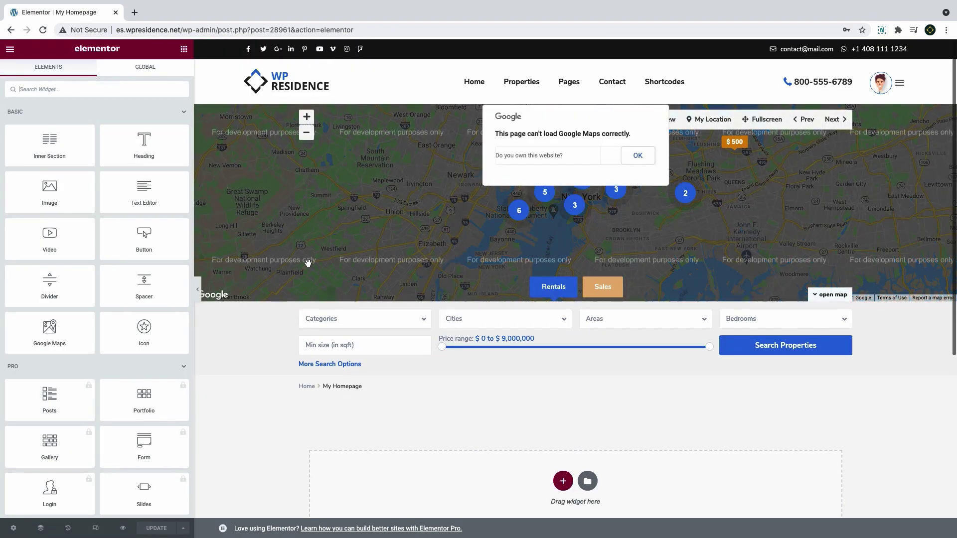
pyautogui.scroll(-1, 313, 260)
pyautogui.scroll(-1, 312, 259)
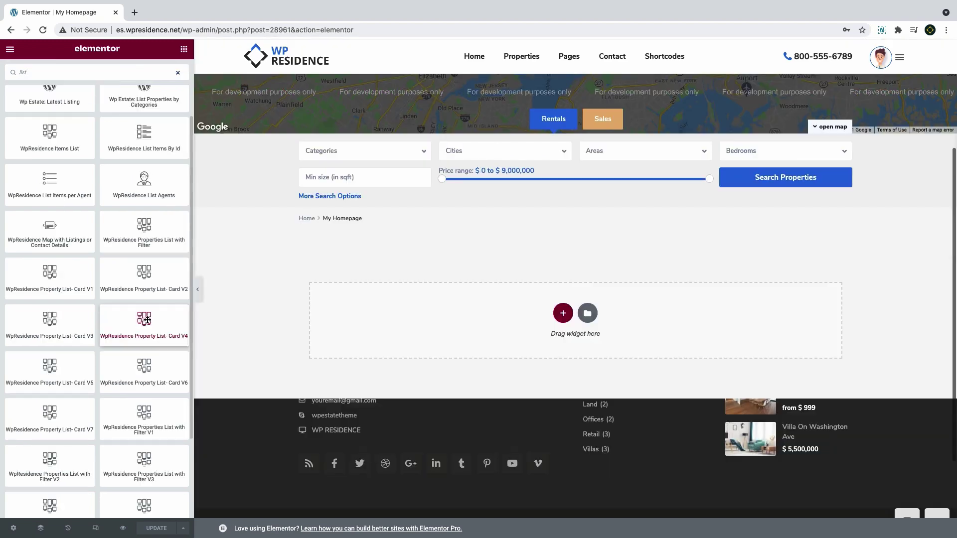
pyautogui.moveTo(148, 320); pyautogui.dragTo(406, 343)
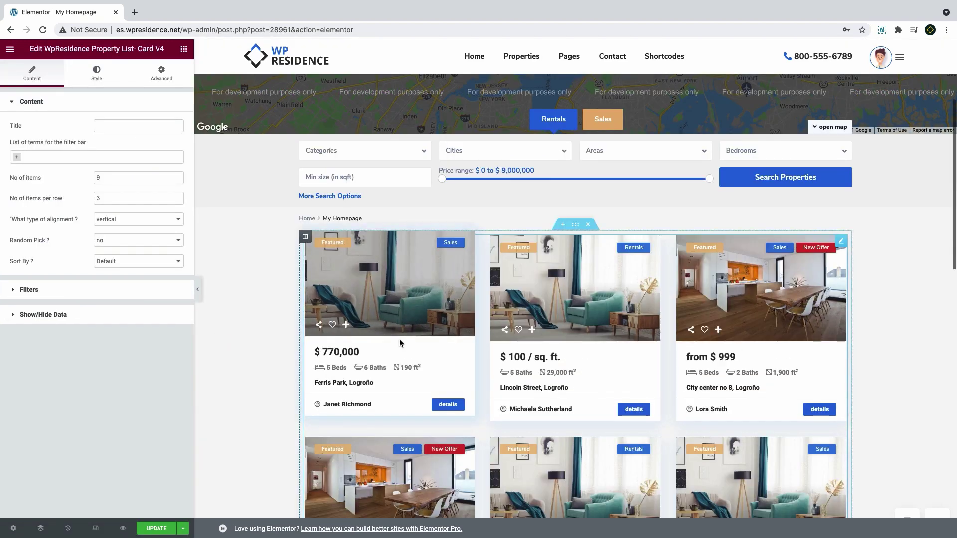
pyautogui.click(184, 48)
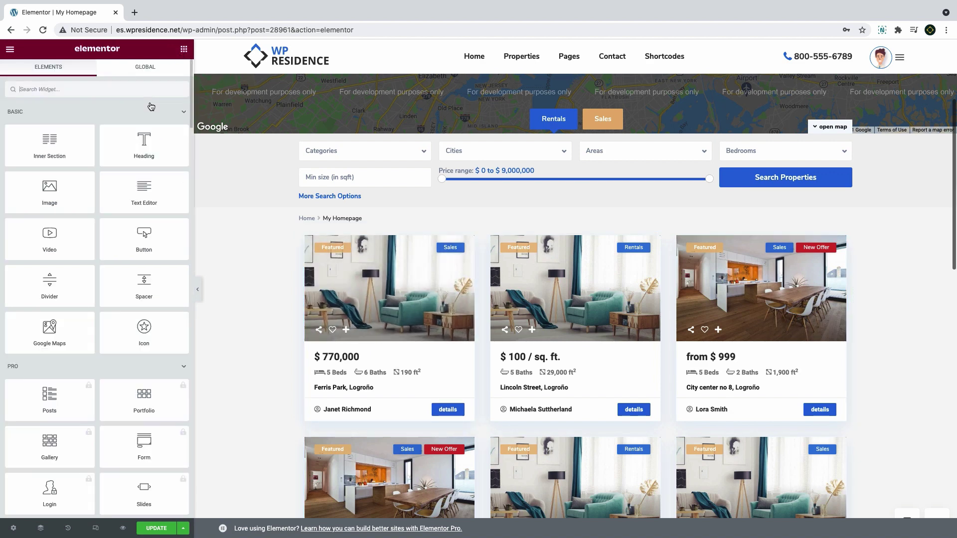
# Add a heading reading 'My Properties List' above the property cards
pyautogui.moveTo(144, 143); pyautogui.dragTo(489, 241)
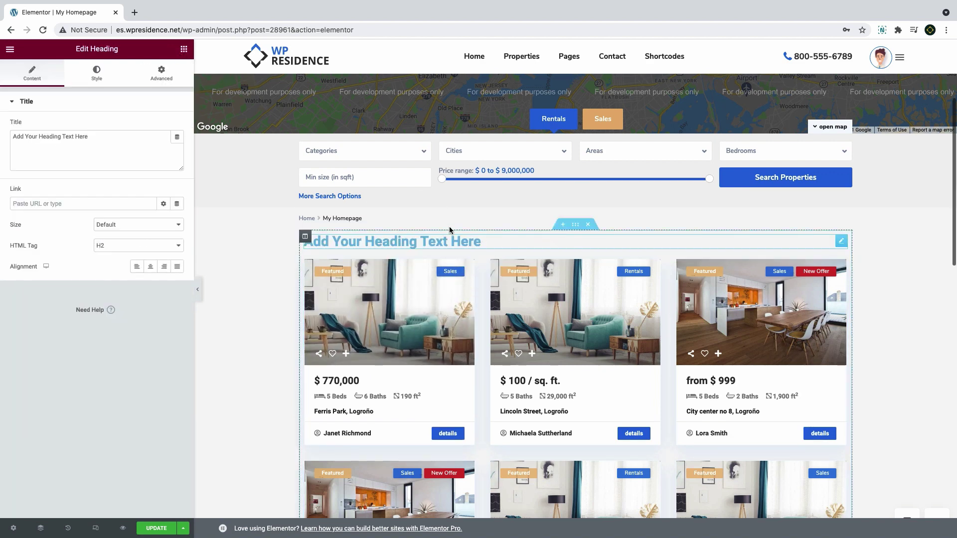
pyautogui.tripleClick(53, 145)
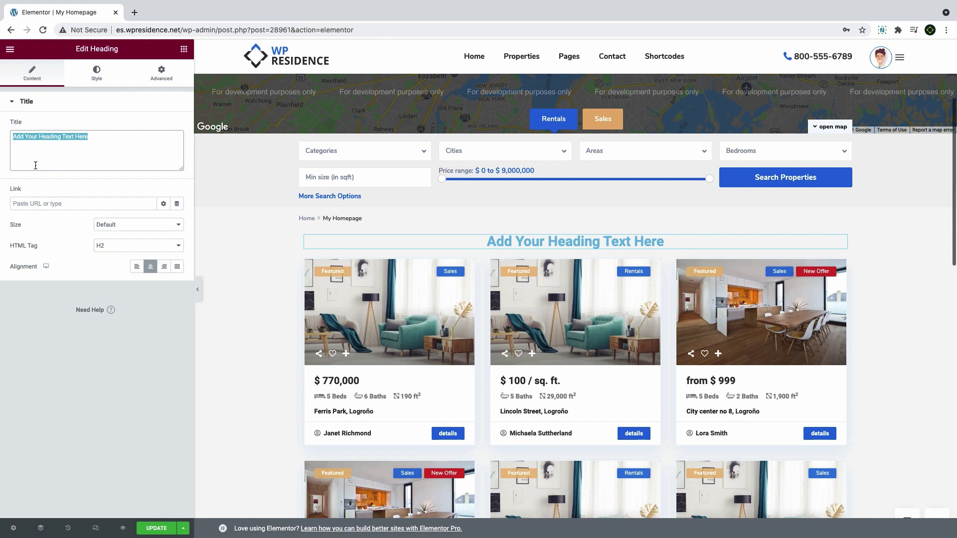
pyautogui.write('My Priper')
pyautogui.press('BackSpace')
pyautogui.press('BackSpace')
pyautogui.press('BackSpace')
pyautogui.press('BackSpace')
pyautogui.write('operties')
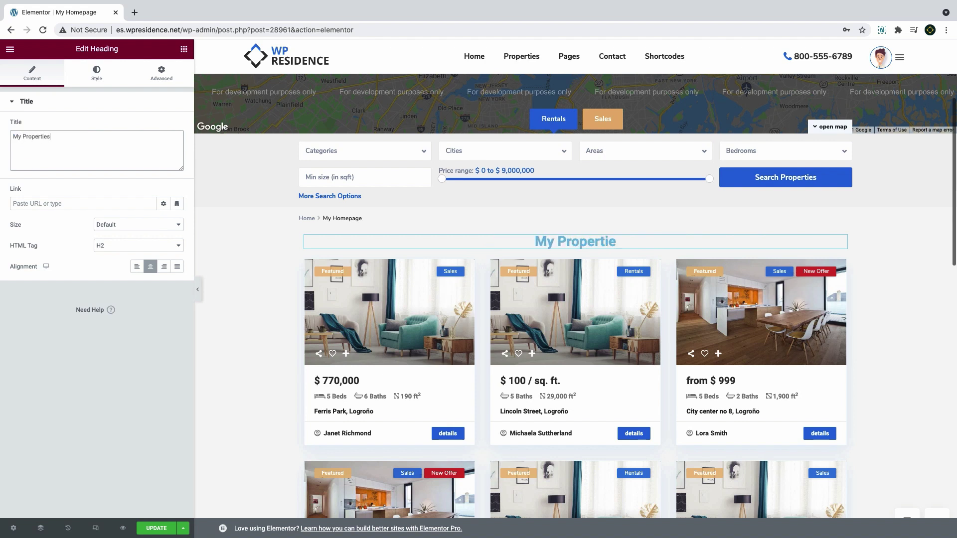
pyautogui.write(' Lists')
pyautogui.click(96, 73)
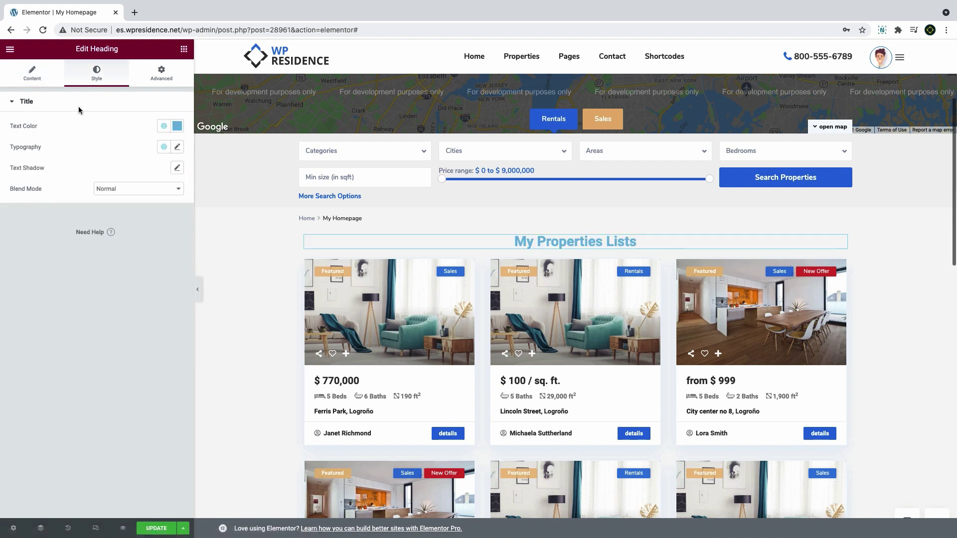
pyautogui.click(31, 74)
pyautogui.press('BackSpace')
# Style the heading with colour #000000, font size 26 and line height 1.6
pyautogui.click(105, 85)
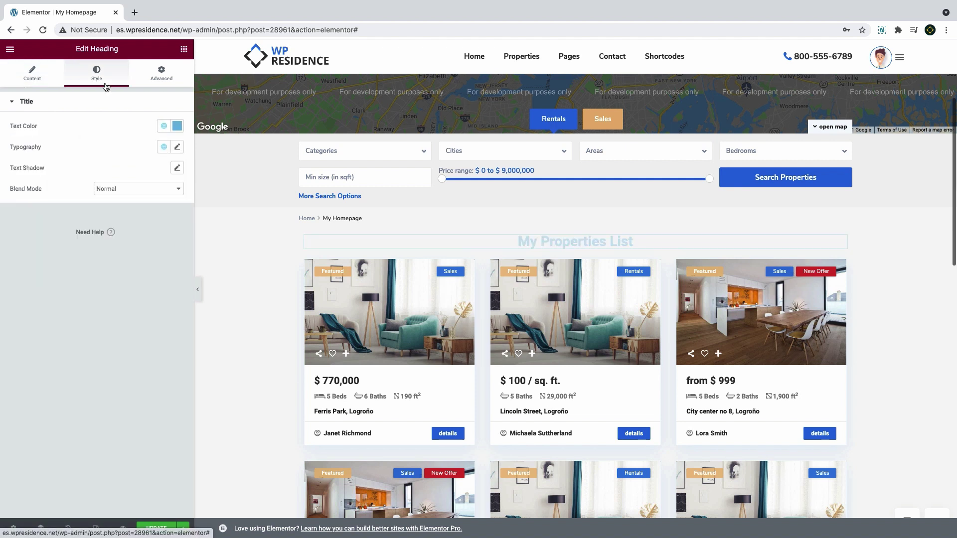
pyautogui.click(177, 126)
pyautogui.write('#000000')
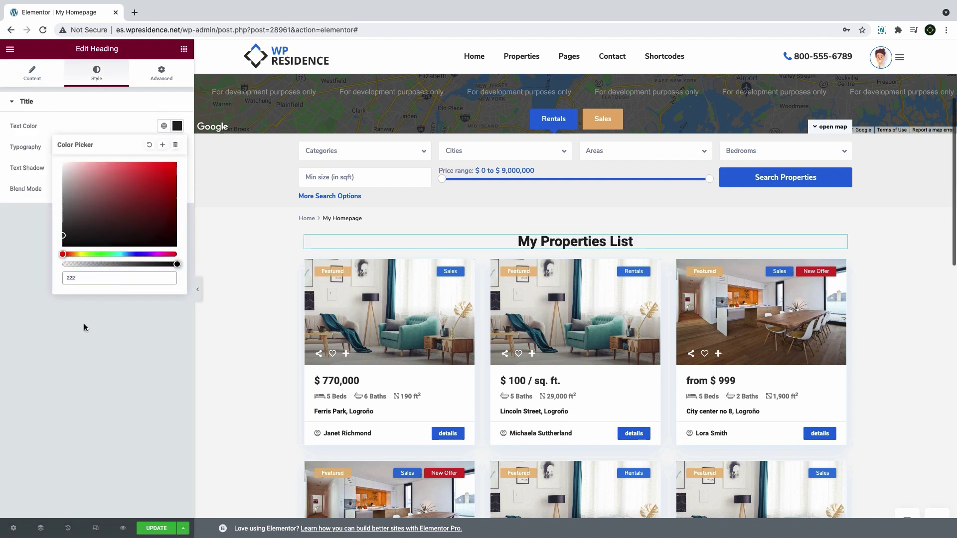
pyautogui.click(86, 324)
pyautogui.click(177, 147)
pyautogui.click(147, 227)
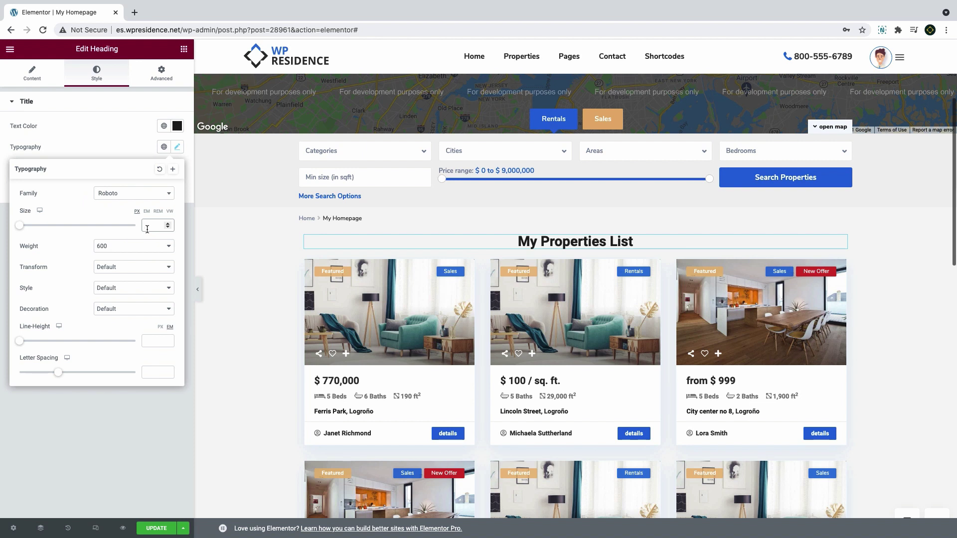
pyautogui.write('26')
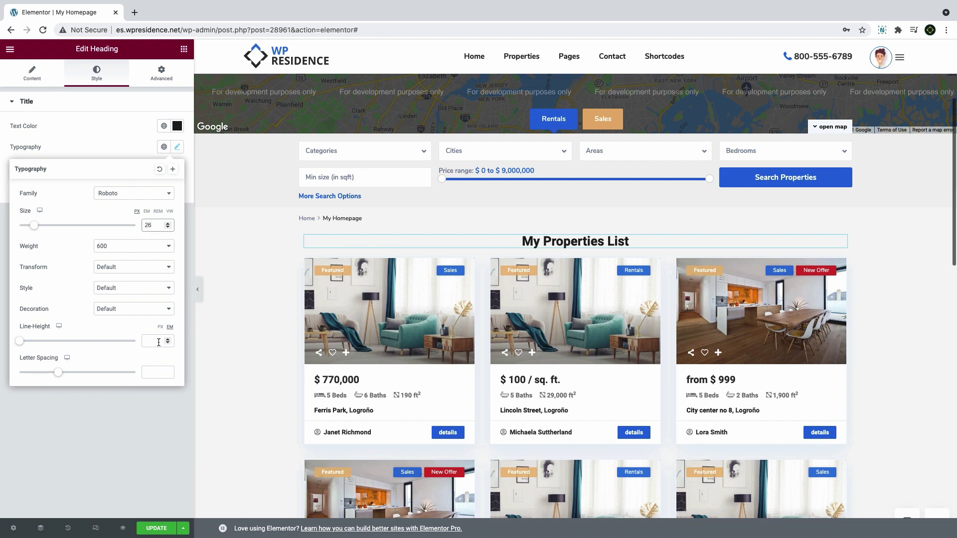
pyautogui.click(152, 342)
pyautogui.write('1.1')
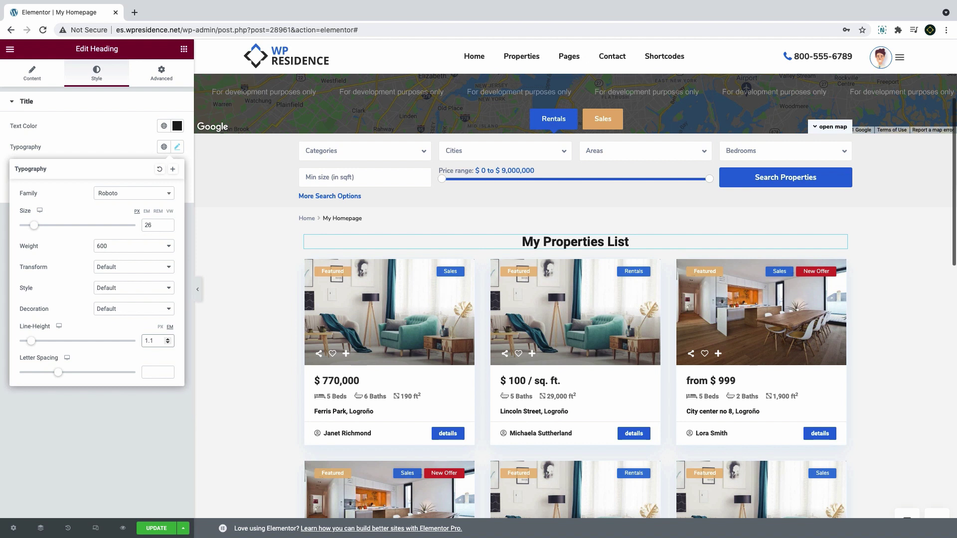
pyautogui.press('BackSpace')
pyautogui.write('6')
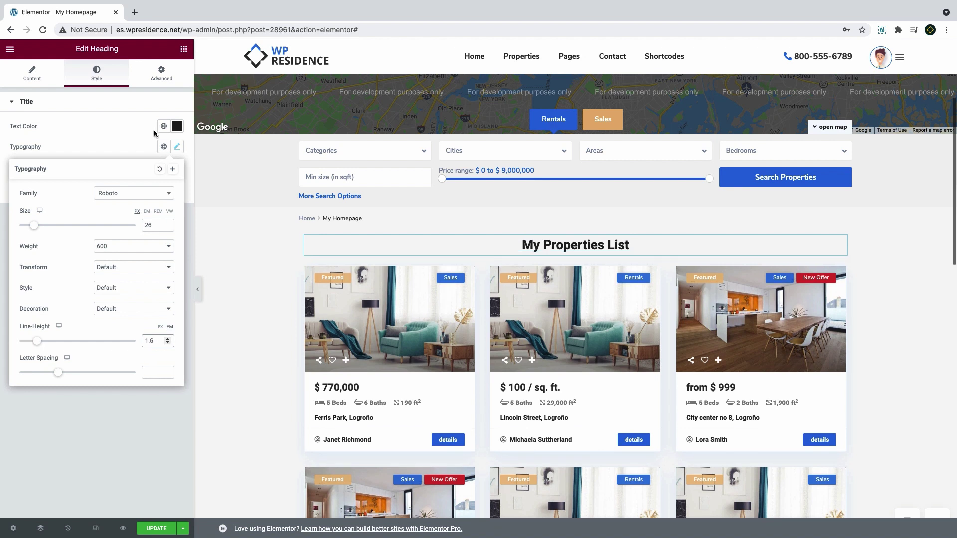
pyautogui.click(183, 48)
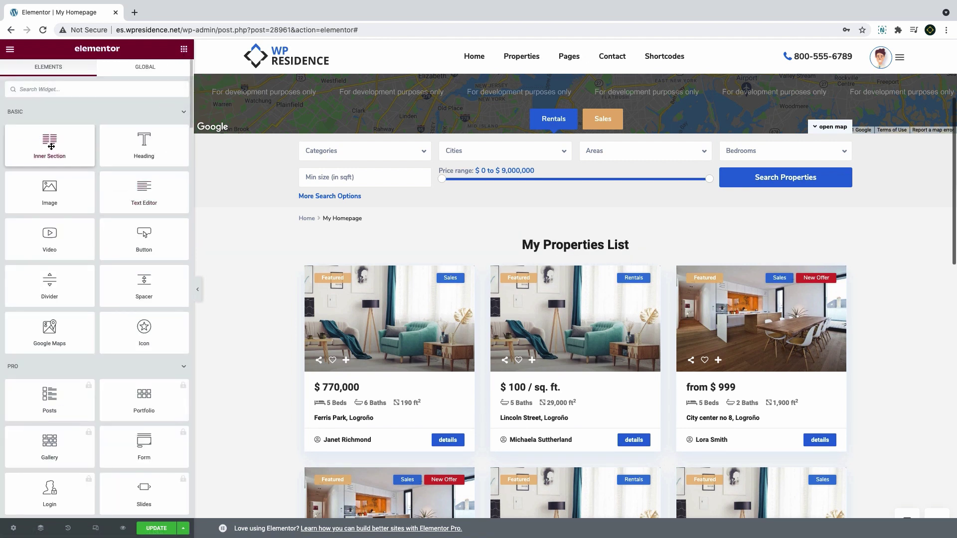
# Add a centred placeholder text block under the heading
pyautogui.moveTo(151, 198); pyautogui.dragTo(523, 259)
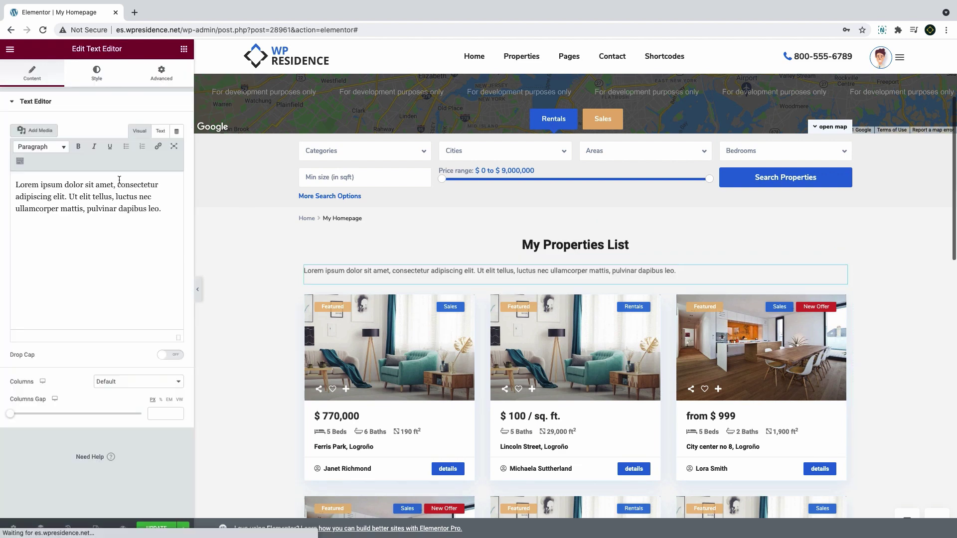
pyautogui.click(106, 80)
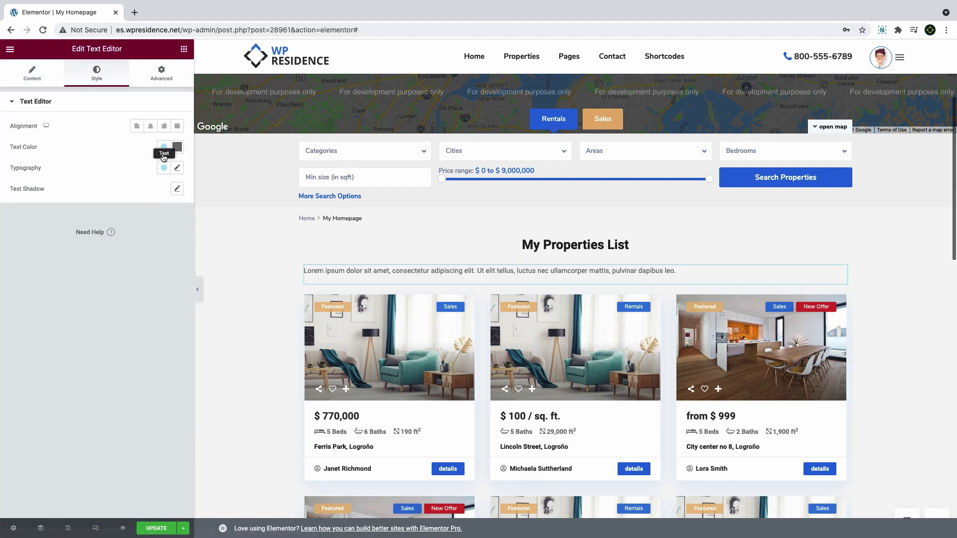
pyautogui.click(150, 126)
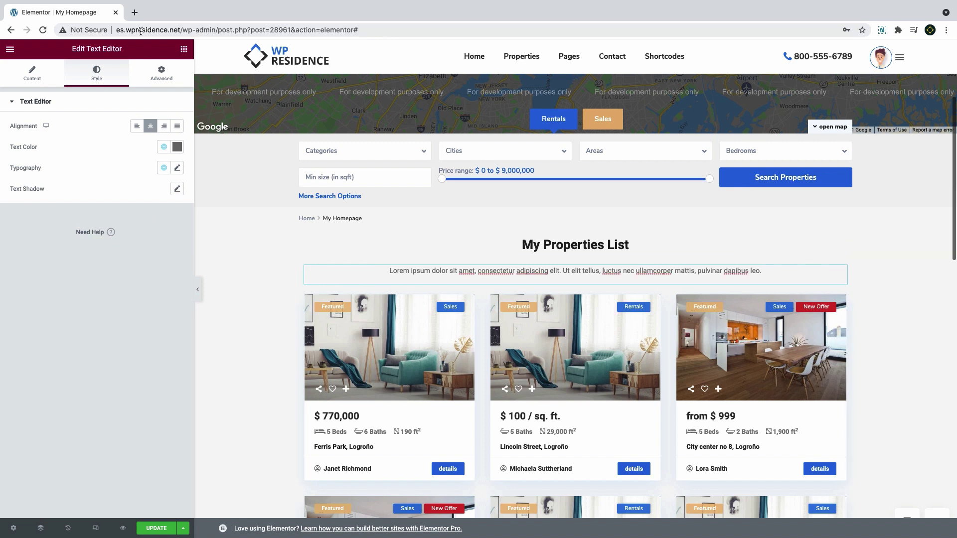
pyautogui.click(183, 49)
# Insert a three-column inner section, move the paragraph into the widened middle column with Widgets Space 0
pyautogui.moveTo(50, 145); pyautogui.dragTo(492, 272)
pyautogui.rightClick(314, 275)
pyautogui.click(352, 315)
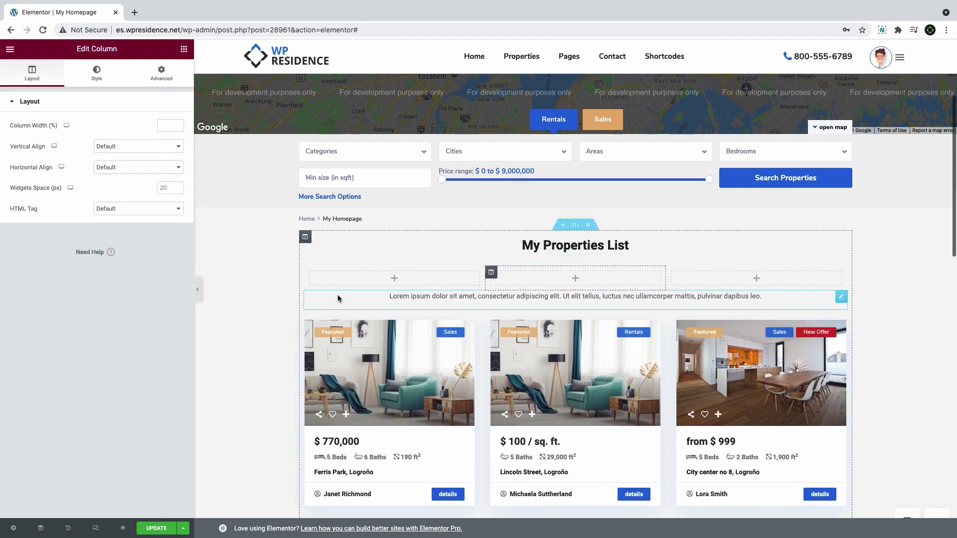
pyautogui.moveTo(565, 298); pyautogui.dragTo(436, 289)
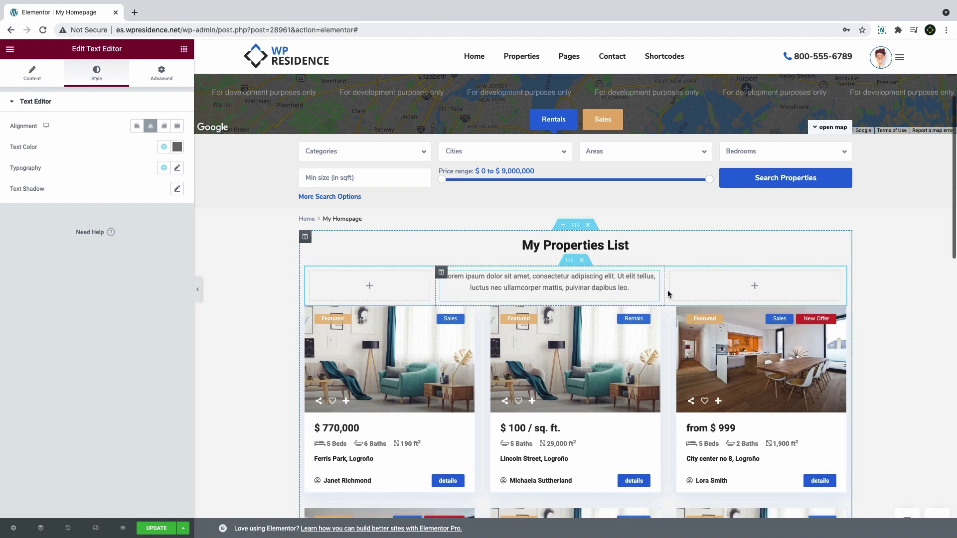
pyautogui.moveTo(669, 292); pyautogui.dragTo(696, 293)
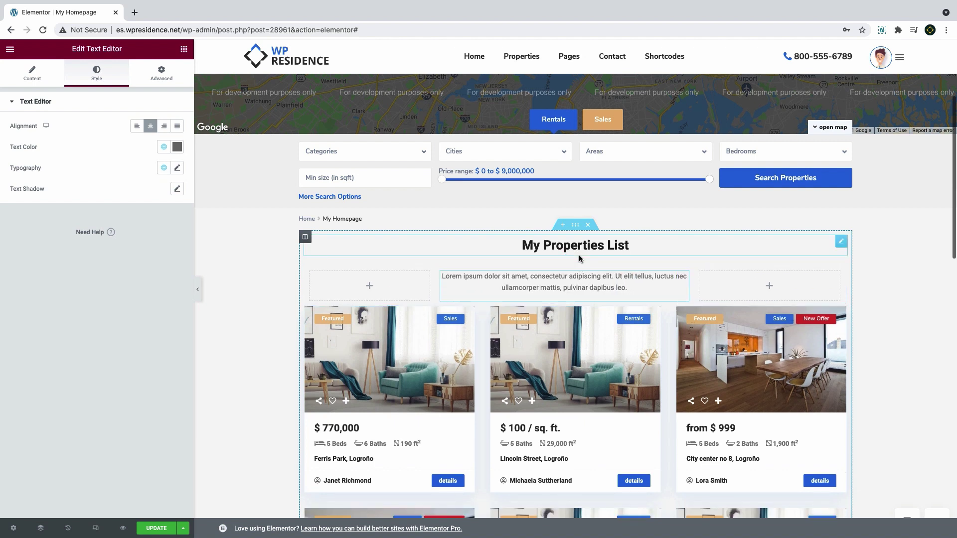
pyautogui.click(309, 241)
pyautogui.click(166, 187)
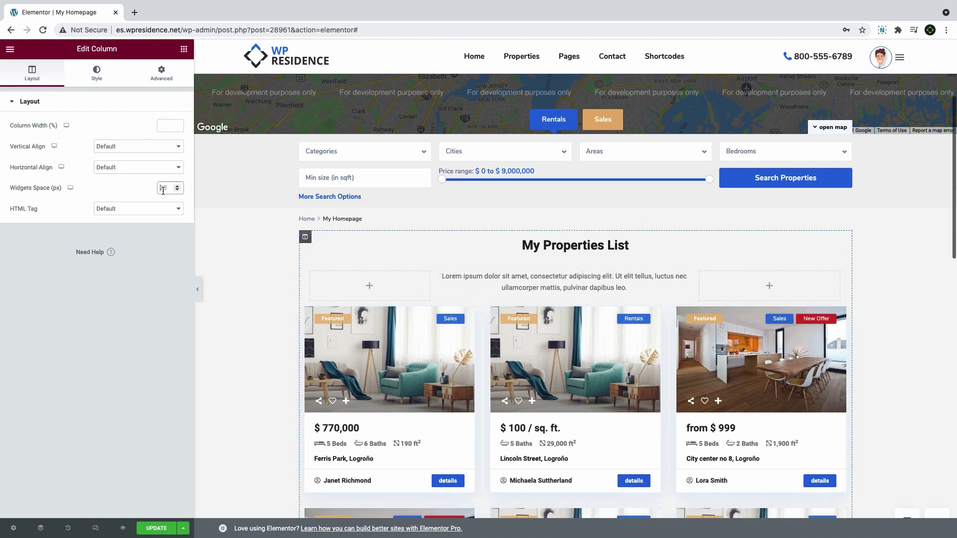
pyautogui.write('0')
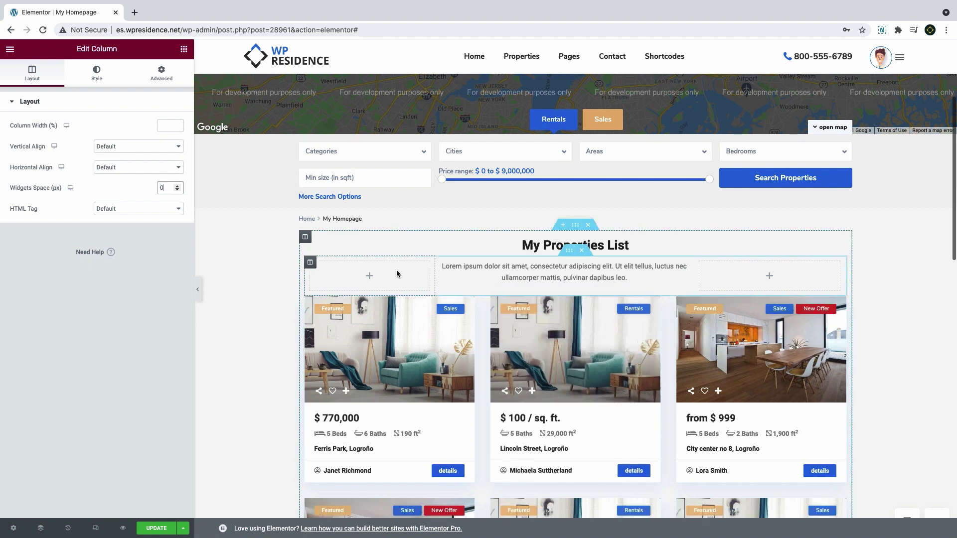
pyautogui.scroll(-2, 598, 249)
# Give the property list section 60 px top and bottom padding and adjust the side padding
pyautogui.click(575, 156)
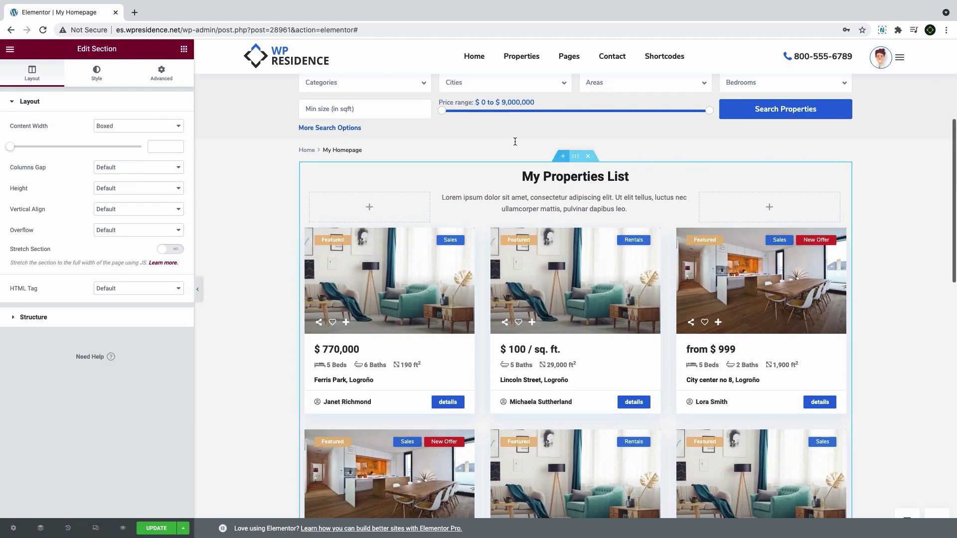
pyautogui.click(161, 74)
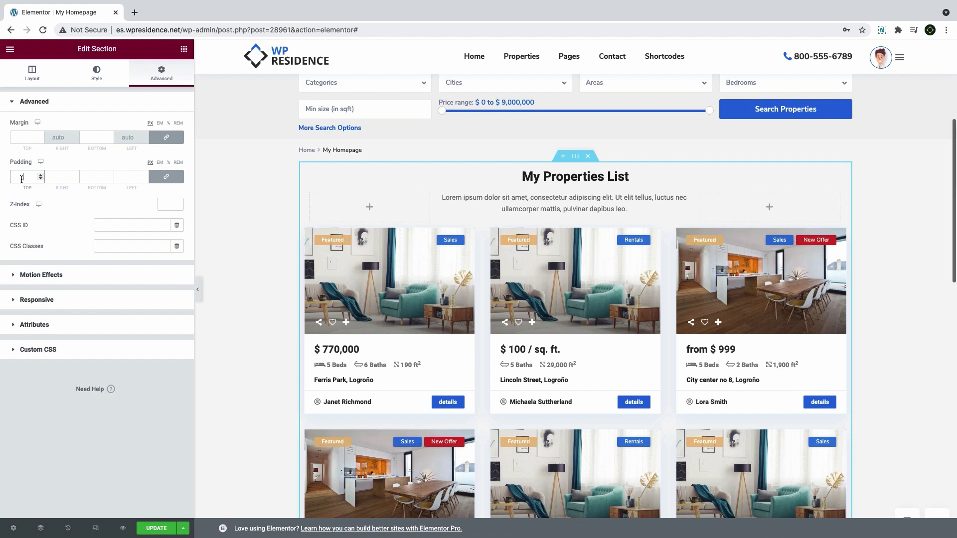
pyautogui.write('60')
pyautogui.click(164, 180)
pyautogui.doubleClick(104, 179)
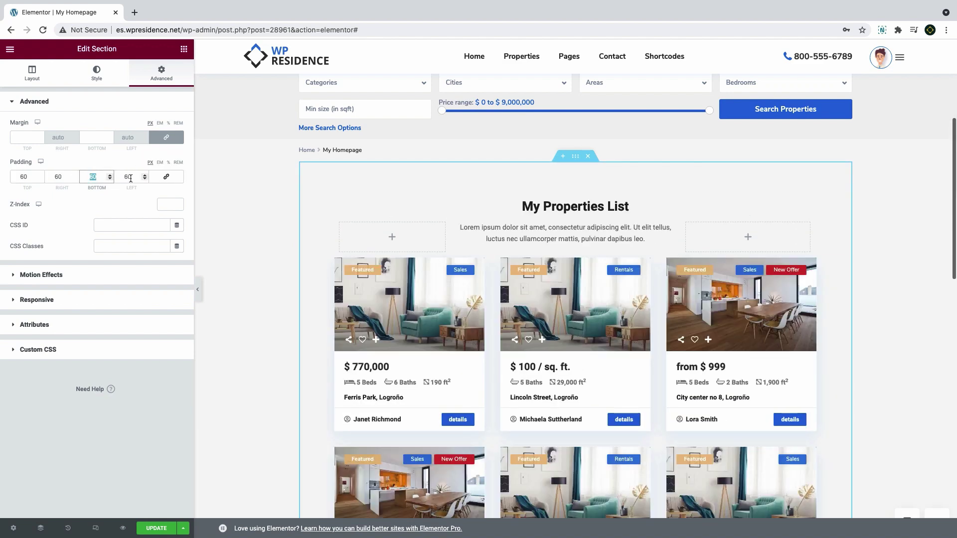
pyautogui.doubleClick(130, 179)
pyautogui.write('6')
pyautogui.doubleClick(58, 178)
pyautogui.write('0')
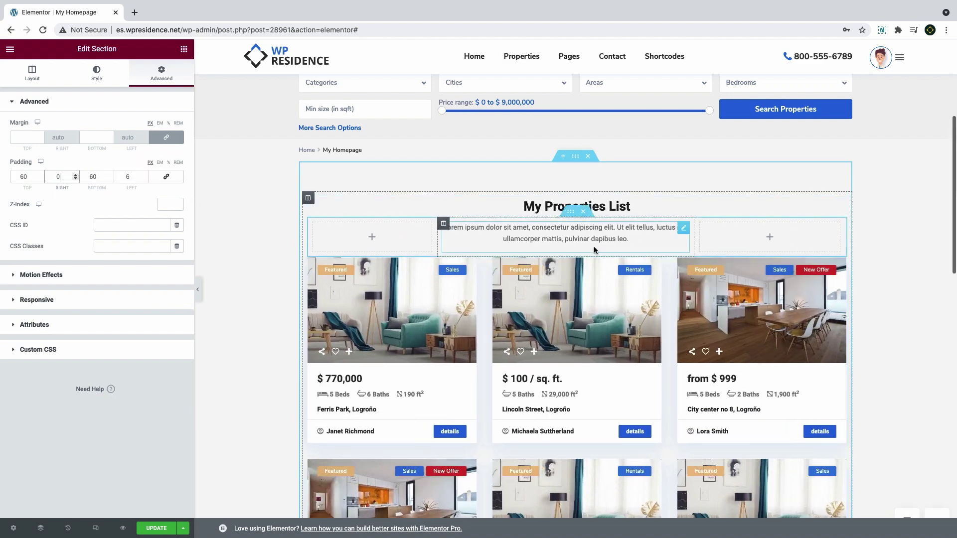
# Insert a 30 px spacer between the paragraph row and the property cards
pyautogui.click(183, 48)
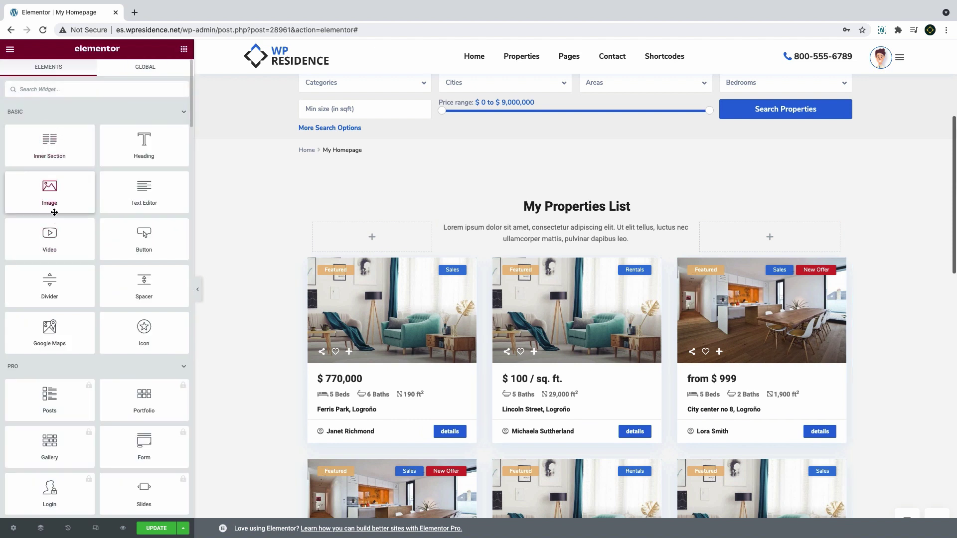
pyautogui.moveTo(144, 284); pyautogui.dragTo(579, 261)
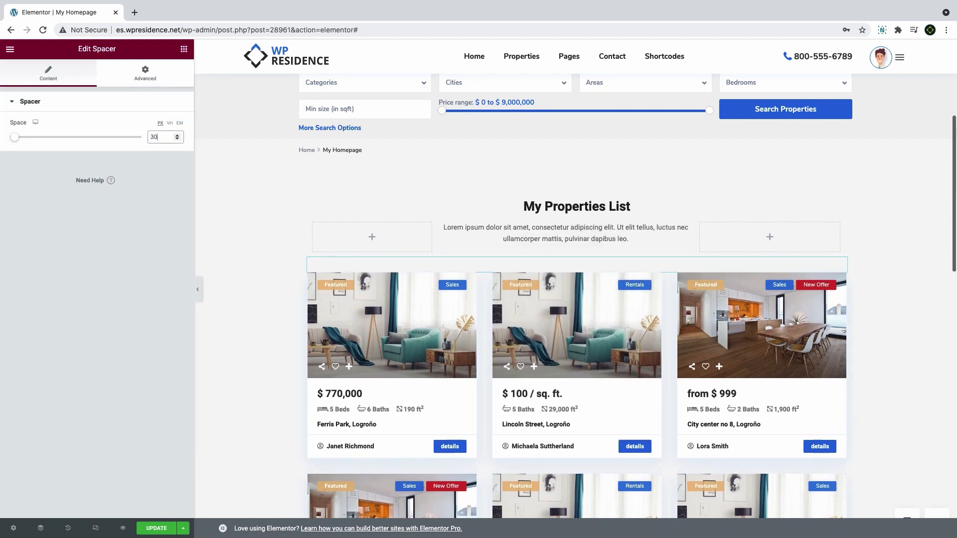
pyautogui.scroll(-10, 293, 252)
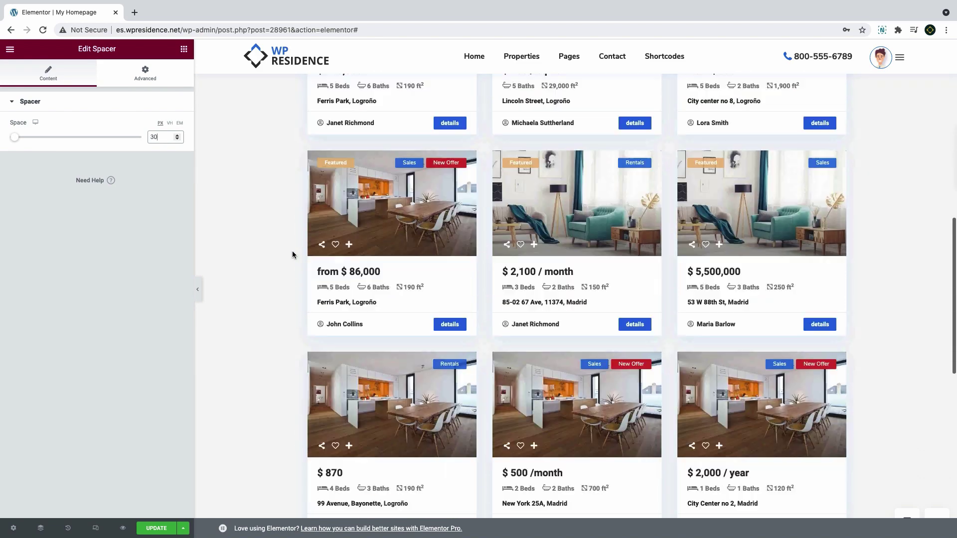
pyautogui.scroll(15, 292, 250)
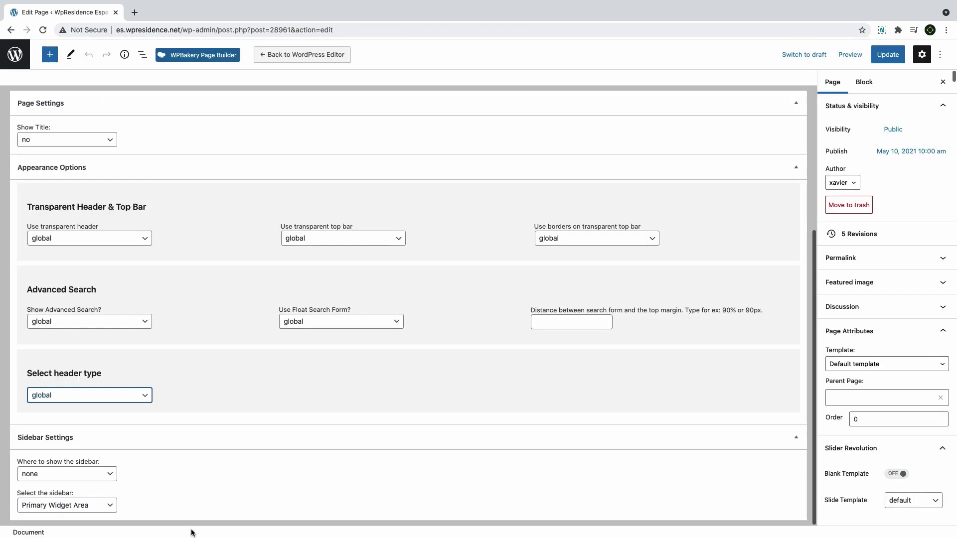
# Switch the header type to video and select an MP4 from the Media Library
pyautogui.click(87, 395)
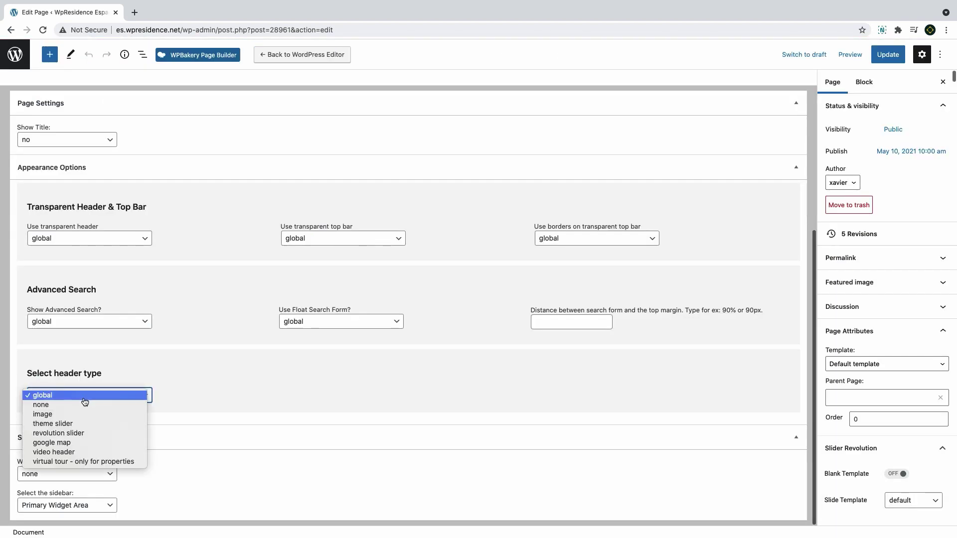
pyautogui.click(86, 452)
pyautogui.scroll(-4, 80, 452)
pyautogui.click(209, 285)
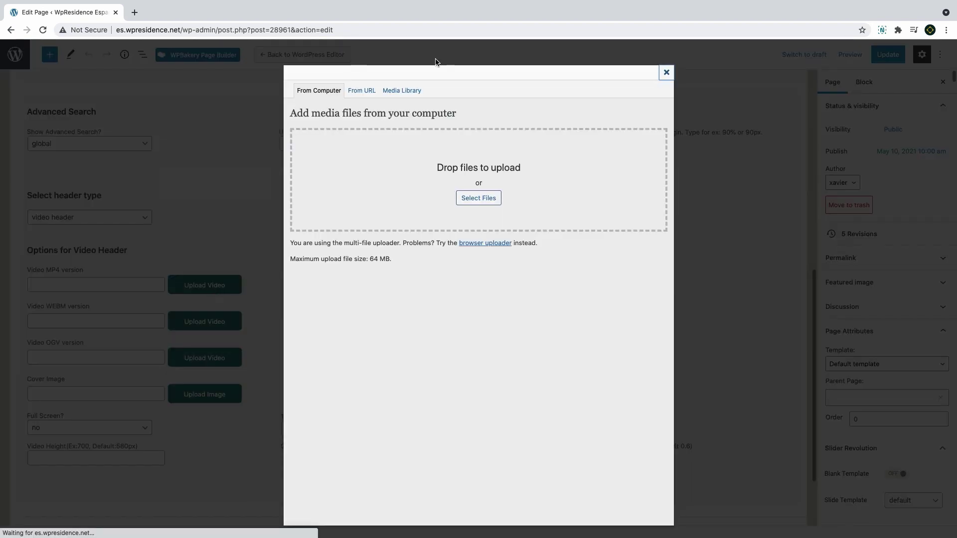
pyautogui.click(408, 90)
pyautogui.click(381, 116)
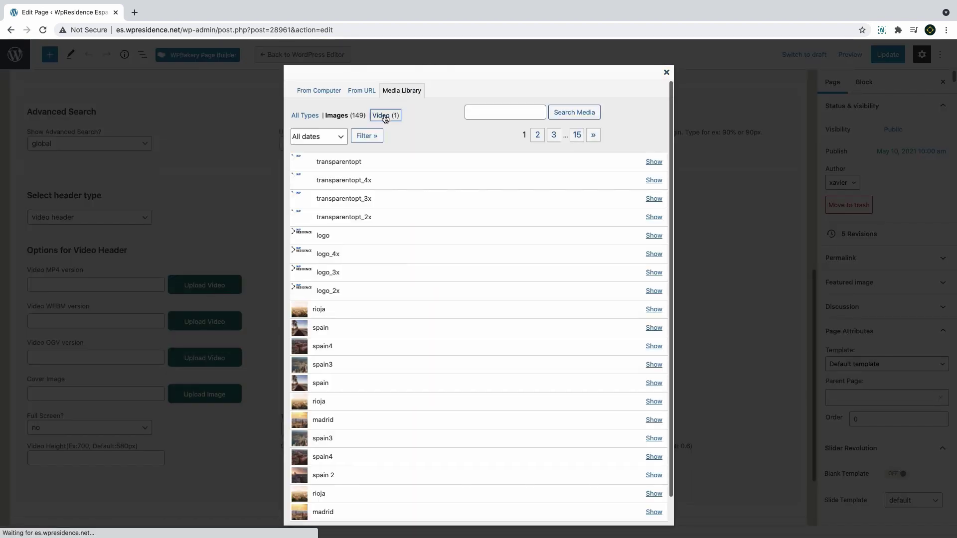
pyautogui.click(408, 409)
# Title the video header 'Welcome To Spain Real Estate', add subtitle, 2e2727 overlay at 0.5, height 600, and update
pyautogui.scroll(-2, 145, 325)
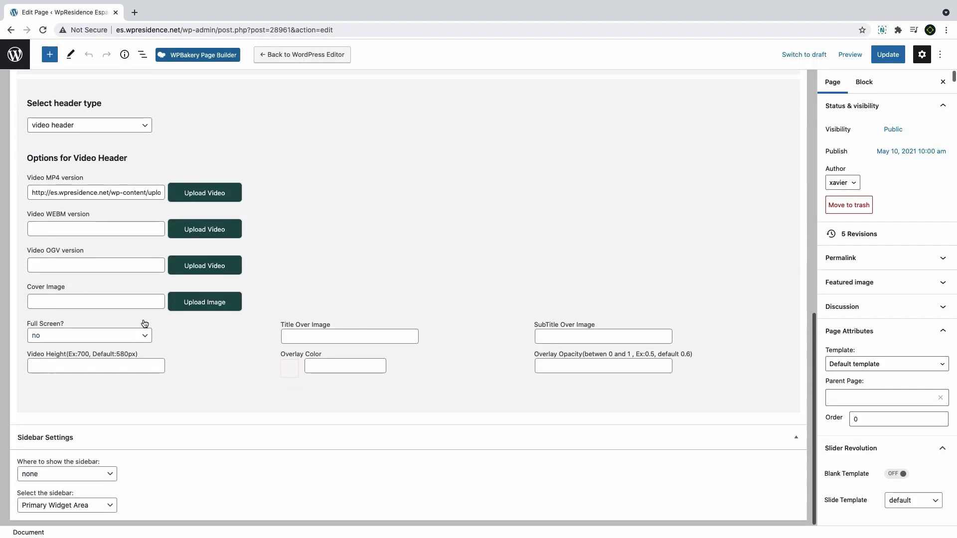
pyautogui.click(339, 337)
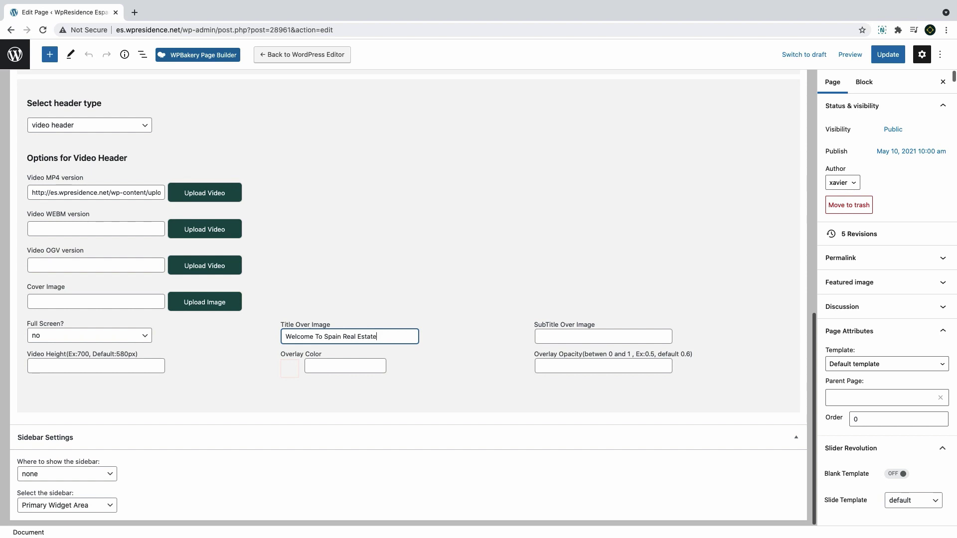
pyautogui.press('Tab')
pyautogui.write('You')
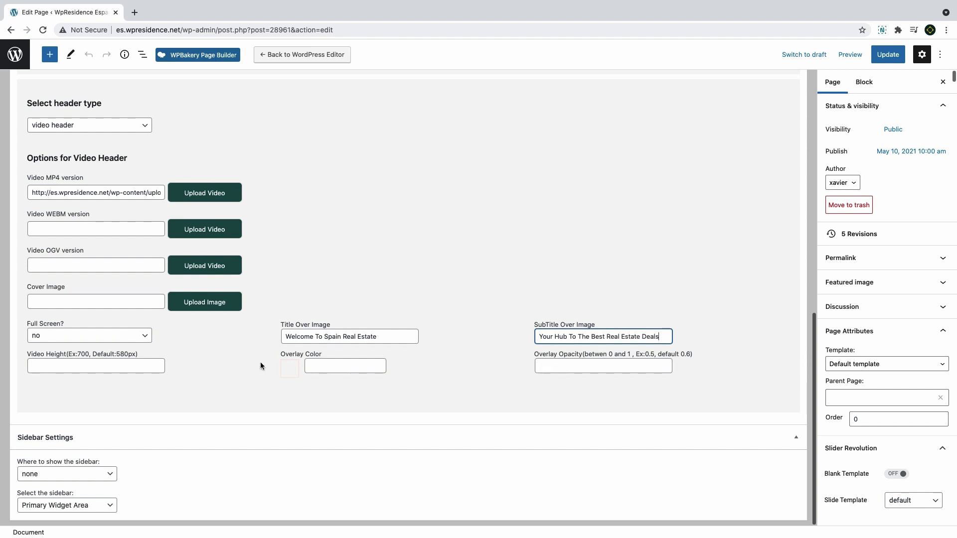
pyautogui.click(289, 369)
pyautogui.click(299, 445)
pyautogui.click(569, 369)
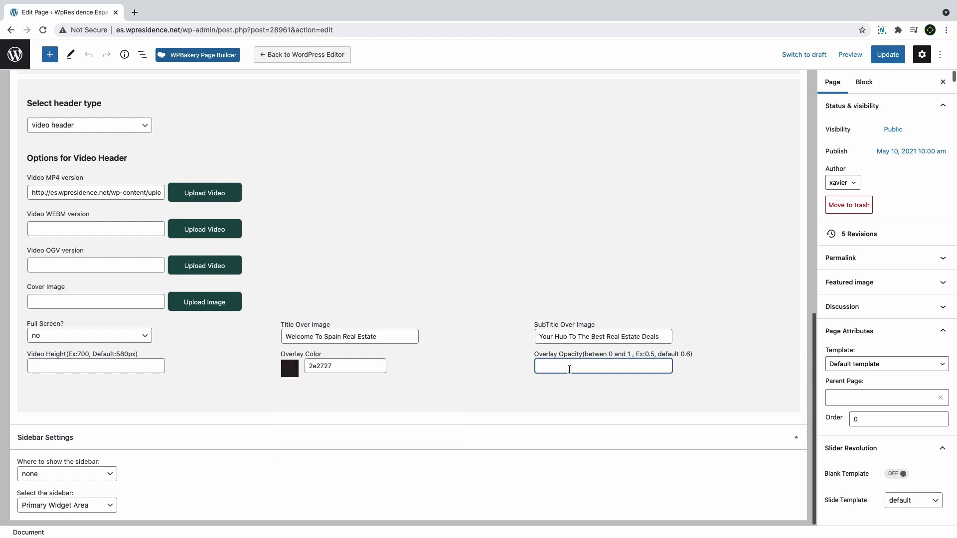
pyautogui.click(46, 366)
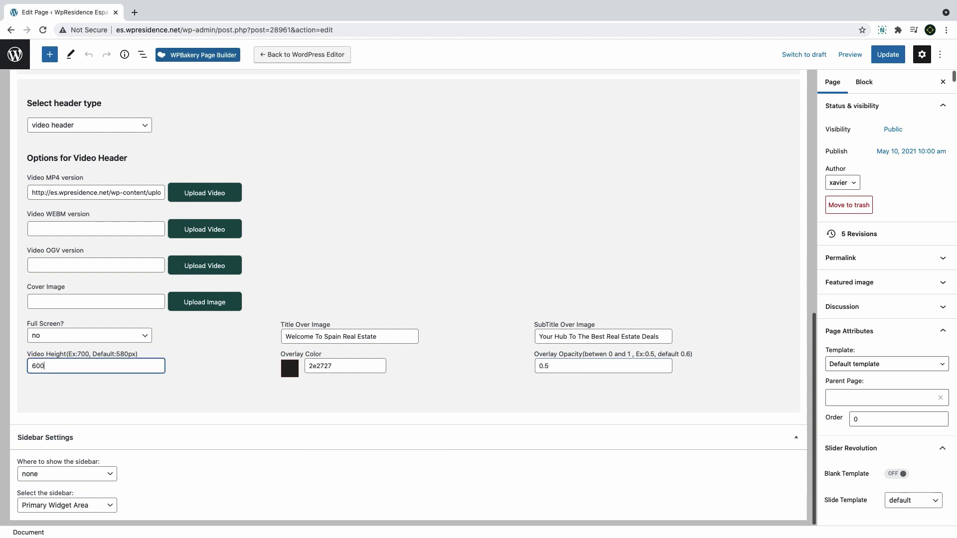
pyautogui.click(888, 54)
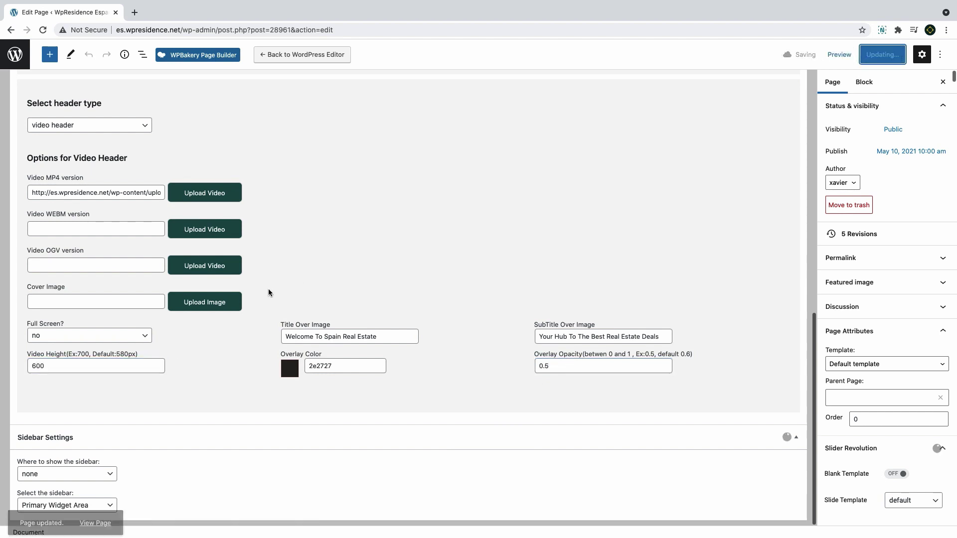
pyautogui.click(95, 505)
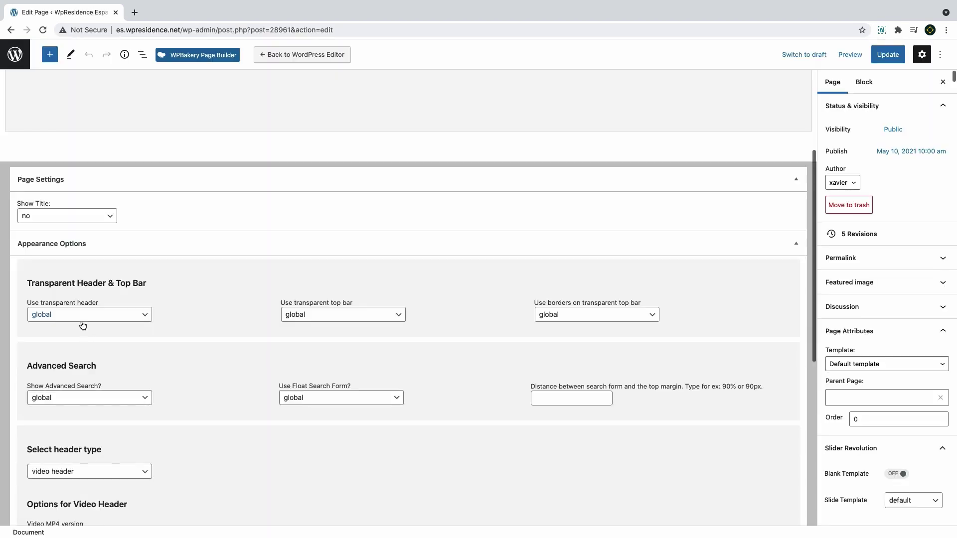
# Turn on transparent header, transparent top bar and top bar borders, then update the page
pyautogui.click(82, 314)
pyautogui.click(76, 334)
pyautogui.click(310, 315)
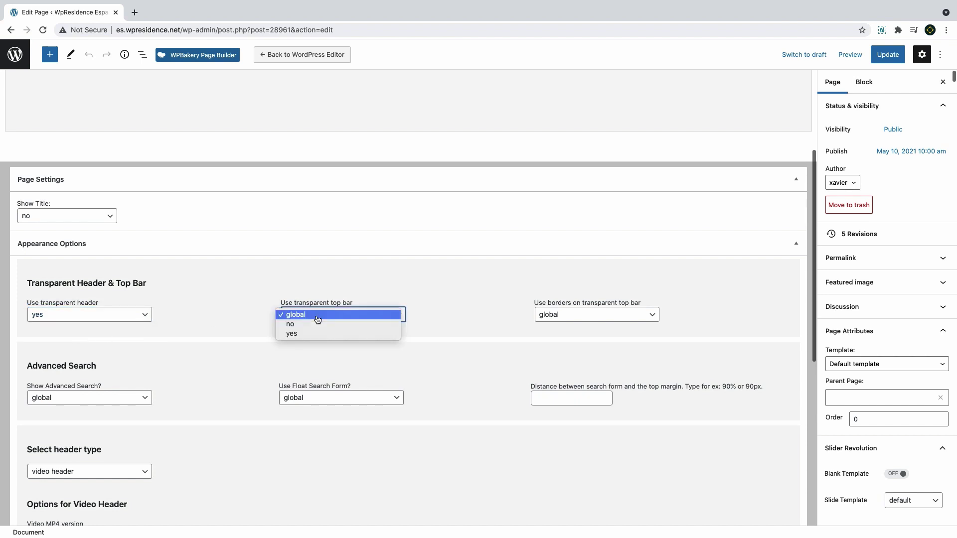
pyautogui.click(312, 335)
pyautogui.click(570, 318)
pyautogui.click(574, 336)
pyautogui.click(888, 55)
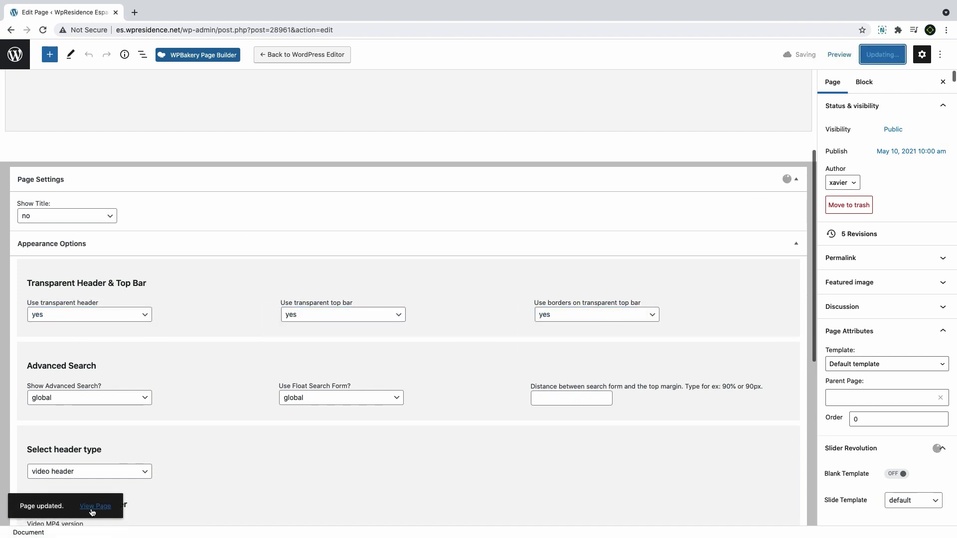
pyautogui.click(95, 506)
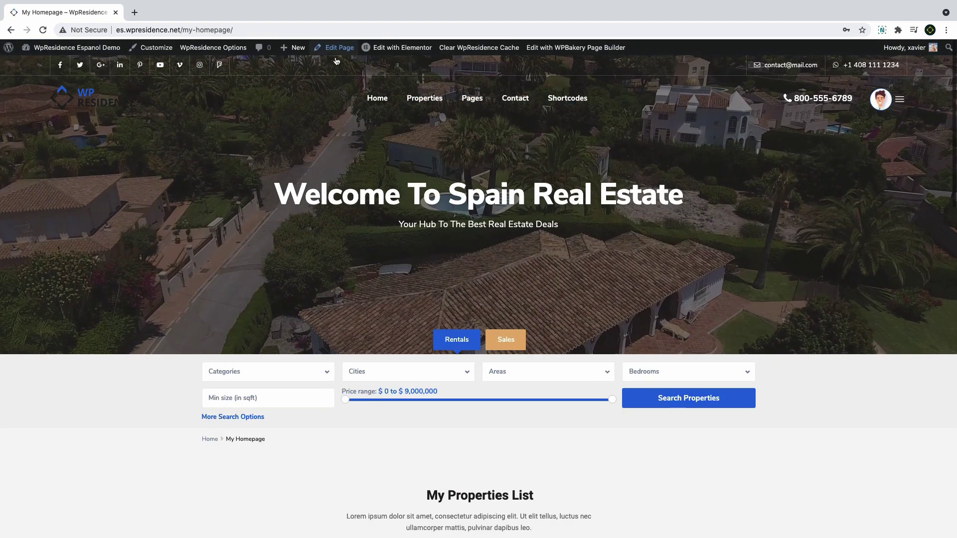
# Show Advanced Search as a floating form 75% from the top and update the page
pyautogui.click(334, 47)
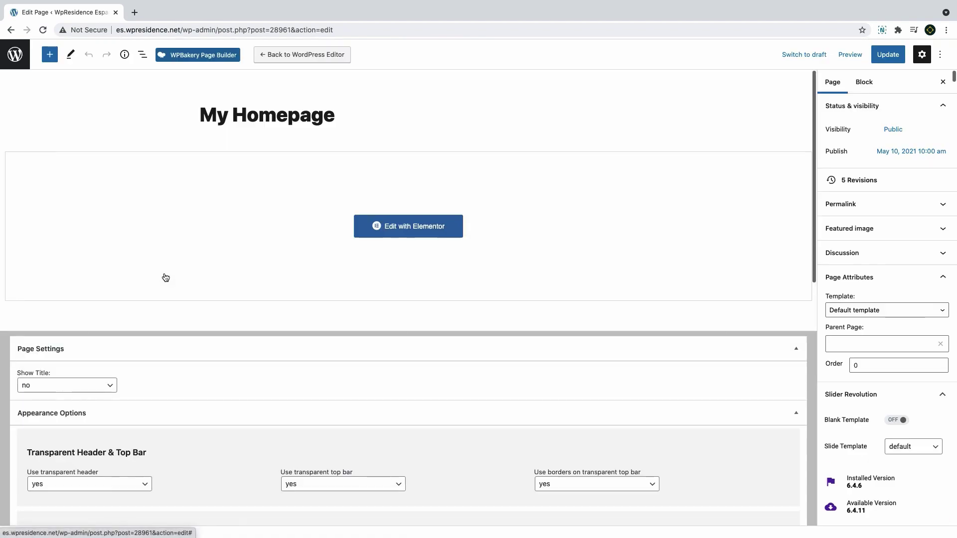
pyautogui.scroll(-4, 165, 274)
pyautogui.click(312, 357)
pyautogui.click(290, 366)
pyautogui.click(90, 356)
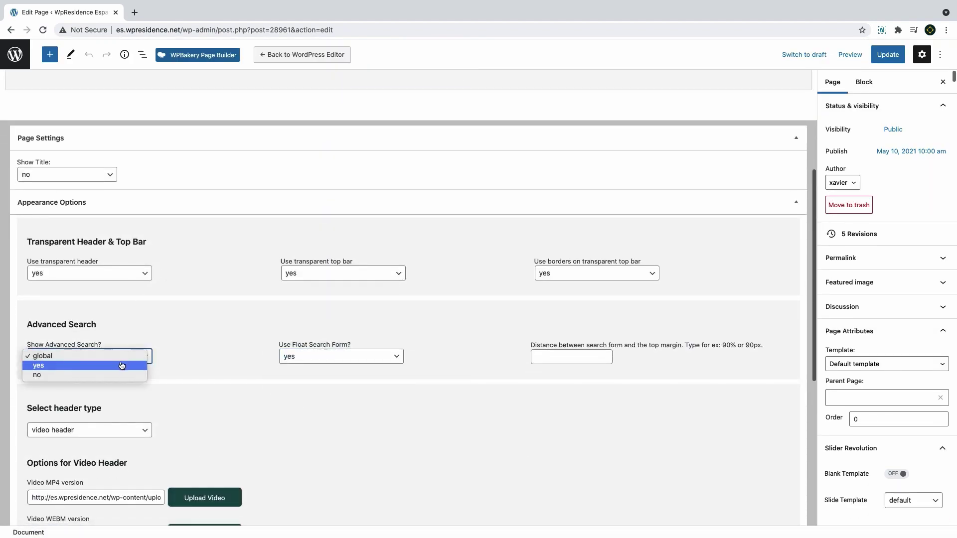
pyautogui.click(40, 365)
pyautogui.click(549, 357)
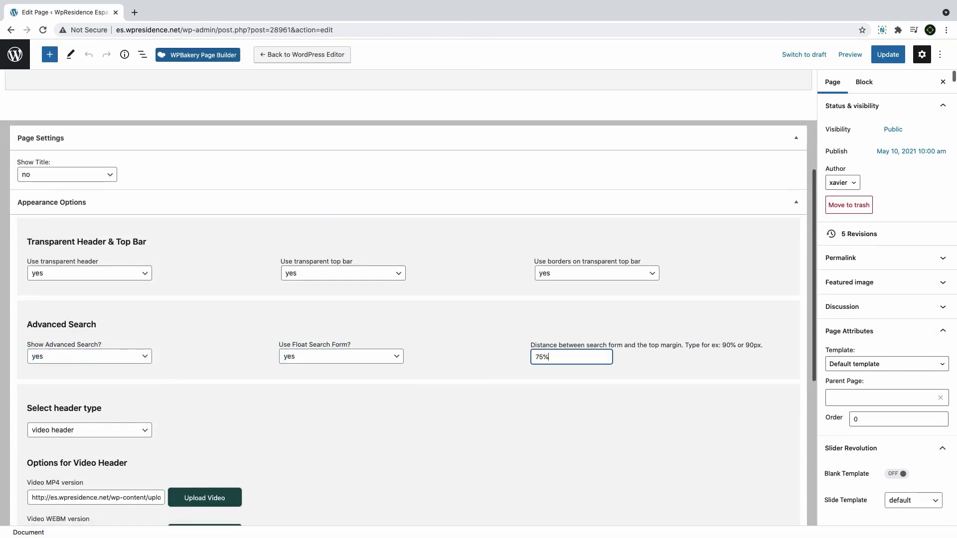
pyautogui.click(888, 55)
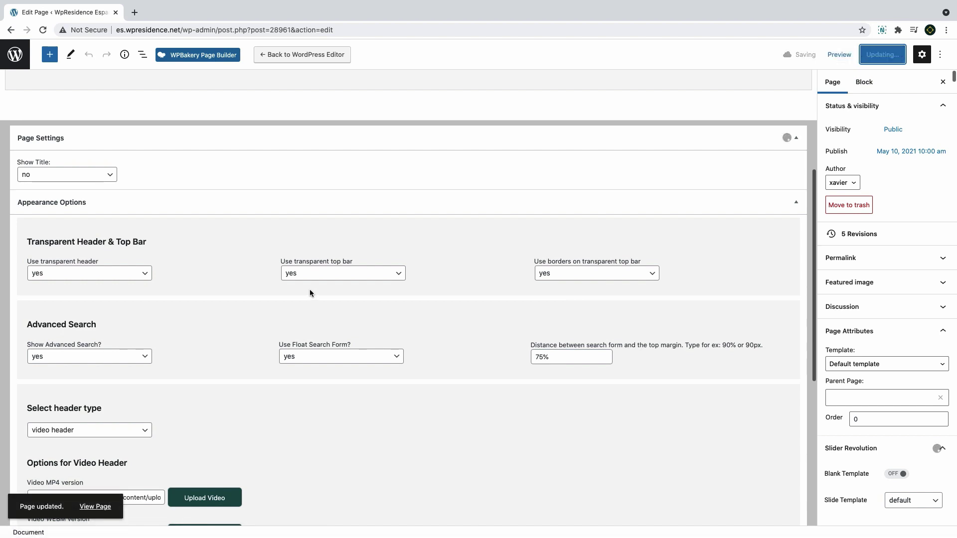
pyautogui.click(90, 507)
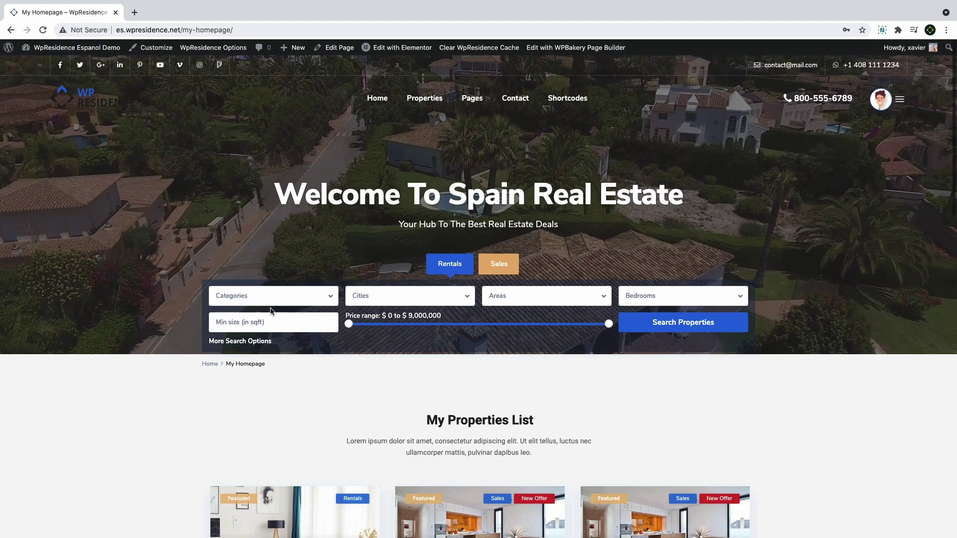
pyautogui.click(339, 48)
# Scroll through the Properties List – Sidebar Left page's listings and search-widget sidebar
pyautogui.click(59, 476)
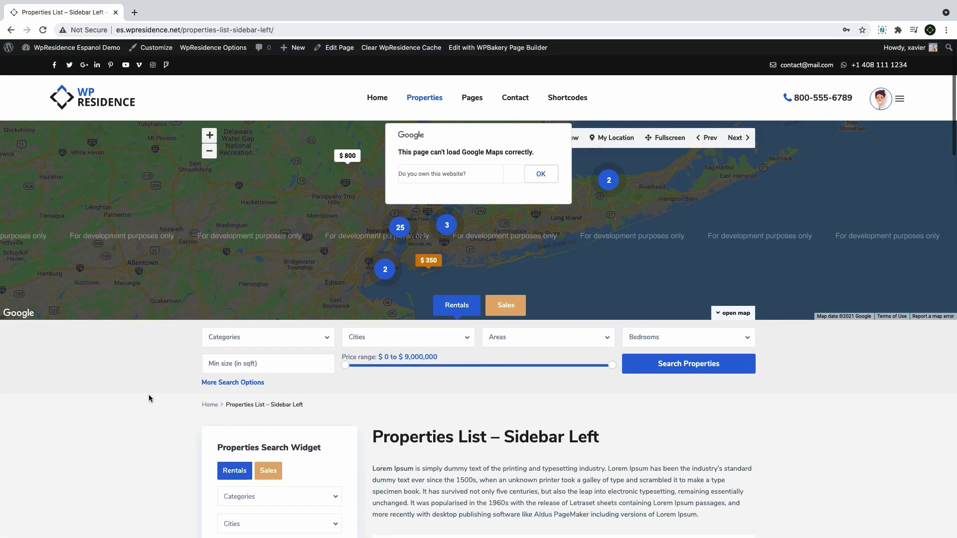
pyautogui.scroll(-4, 148, 394)
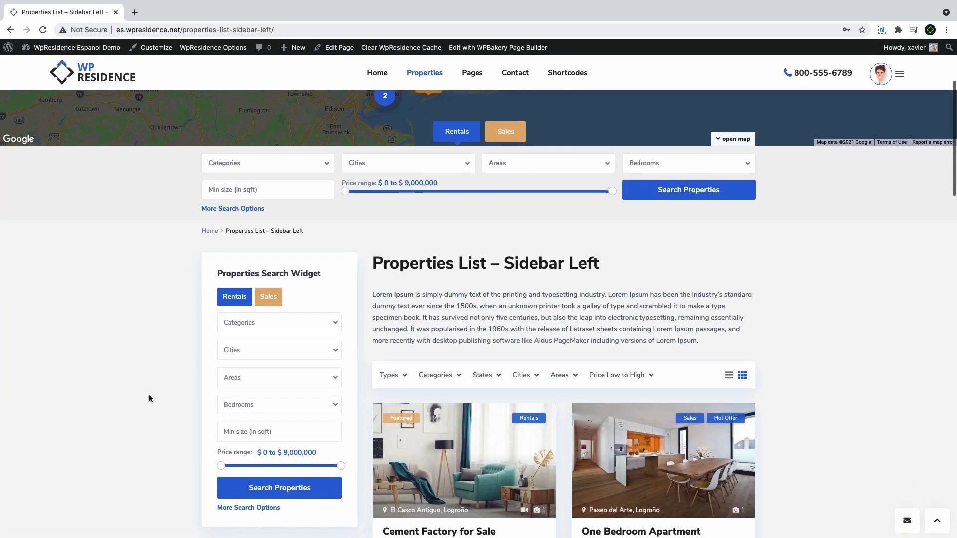
pyautogui.scroll(-10, 297, 266)
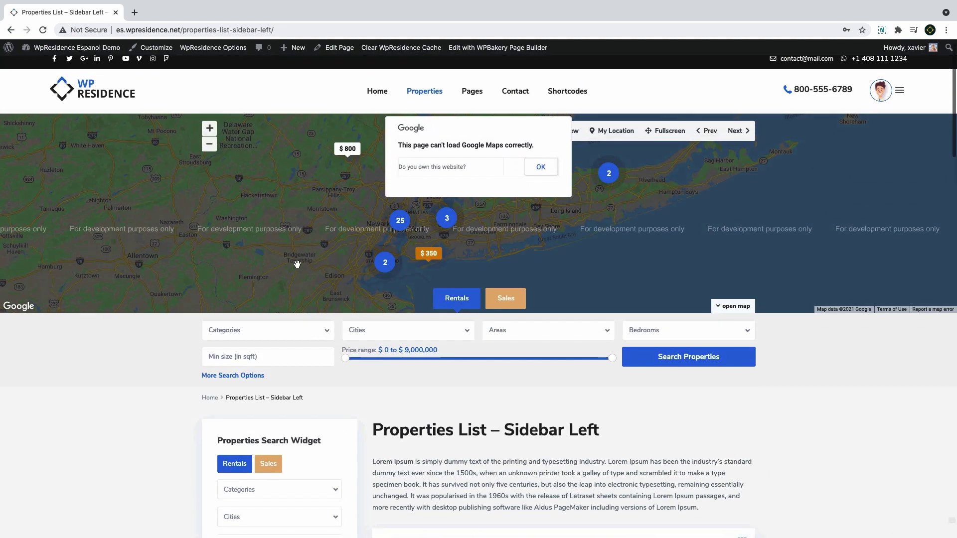
pyautogui.scroll(-4, 297, 263)
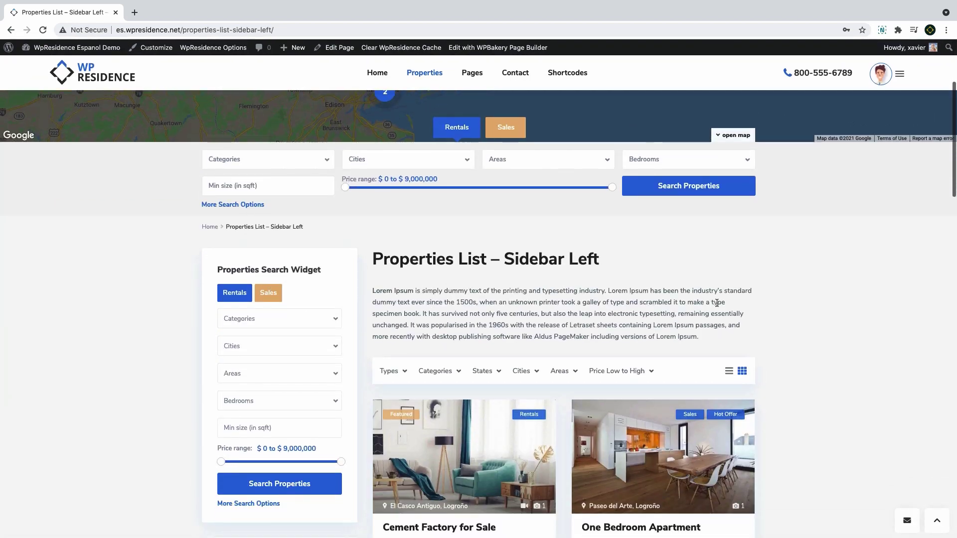
pyautogui.scroll(-3, 478, 299)
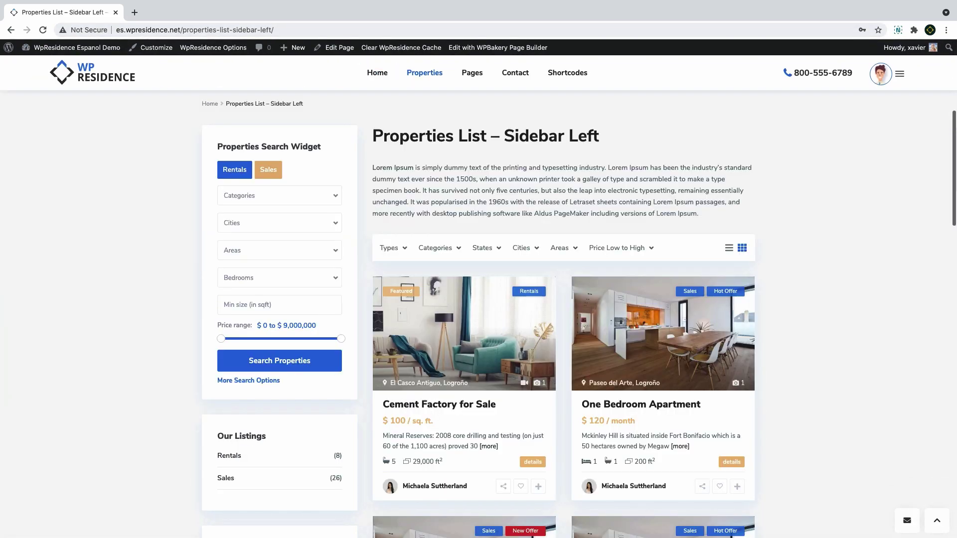
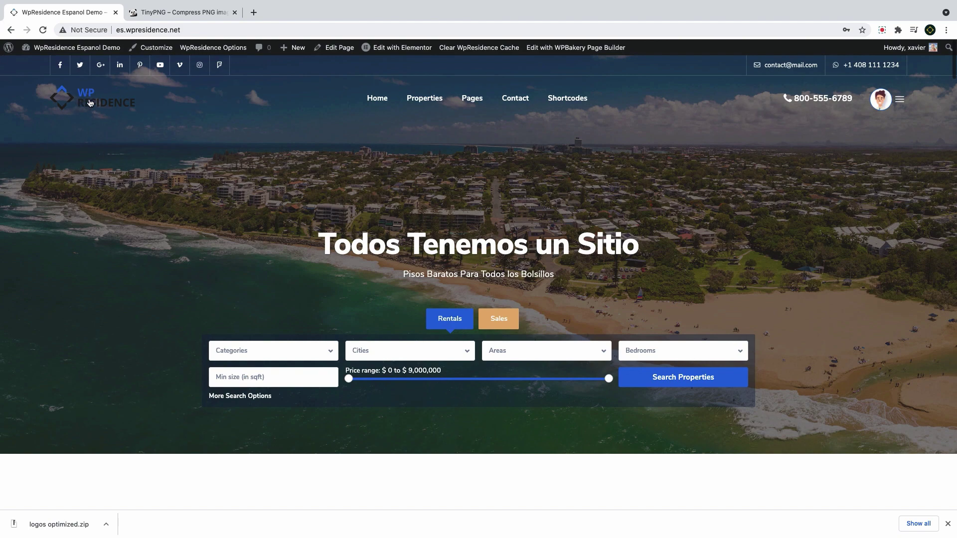
# Preview the property page in a mobile layout, then return to the site's front page
pyautogui.scroll(-3, 92, 94)
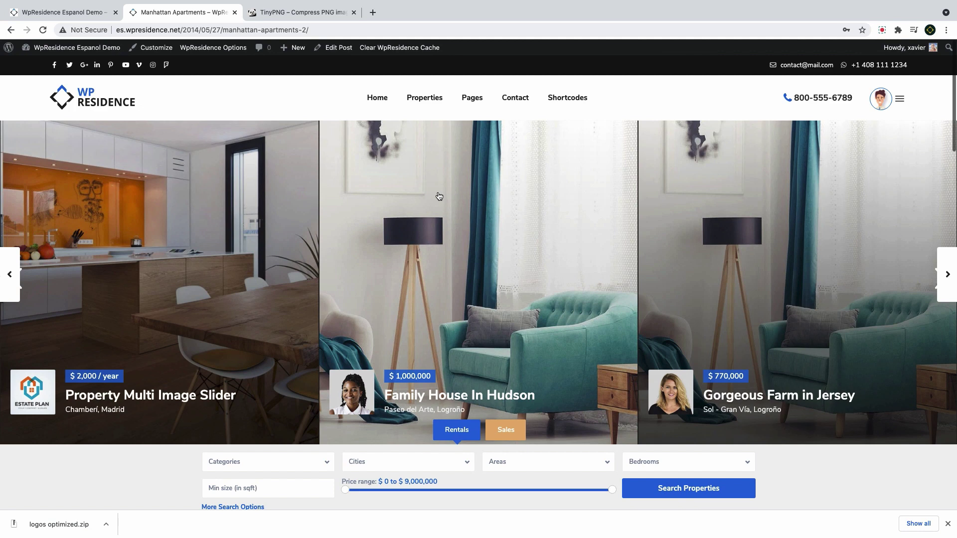
pyautogui.press('super+alt+i')
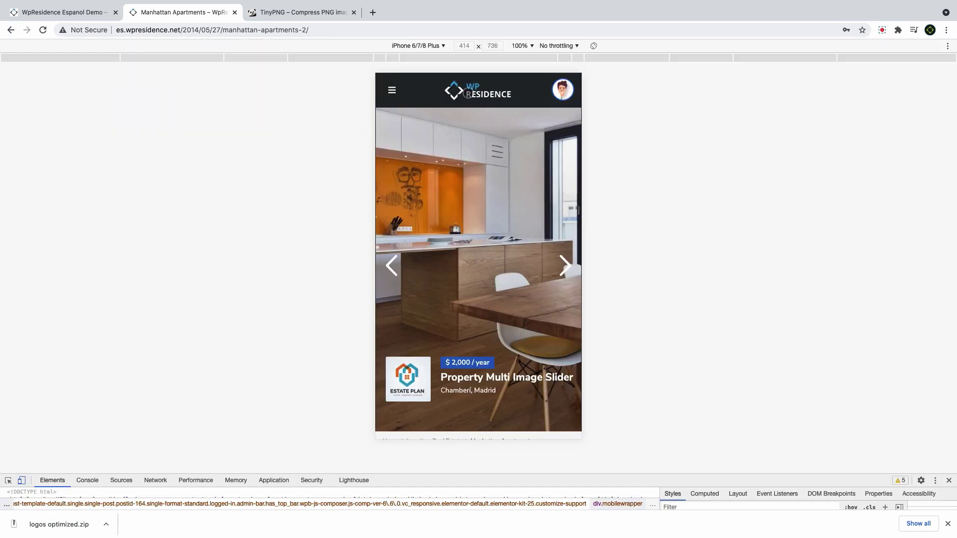
pyautogui.click(63, 12)
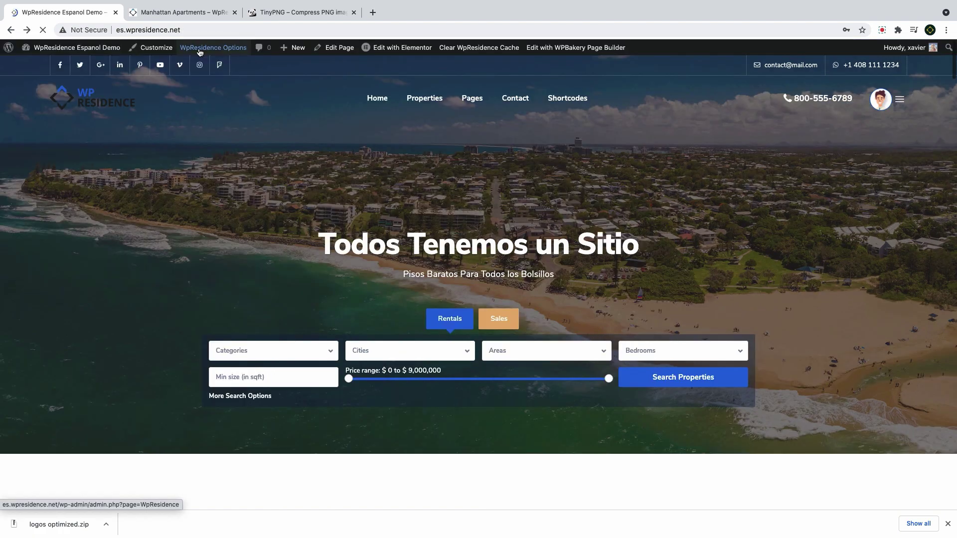
# Open WpResidence Options > Logos & Favicon and review the transparent header and Mobile/Tablets logo fields
pyautogui.click(199, 48)
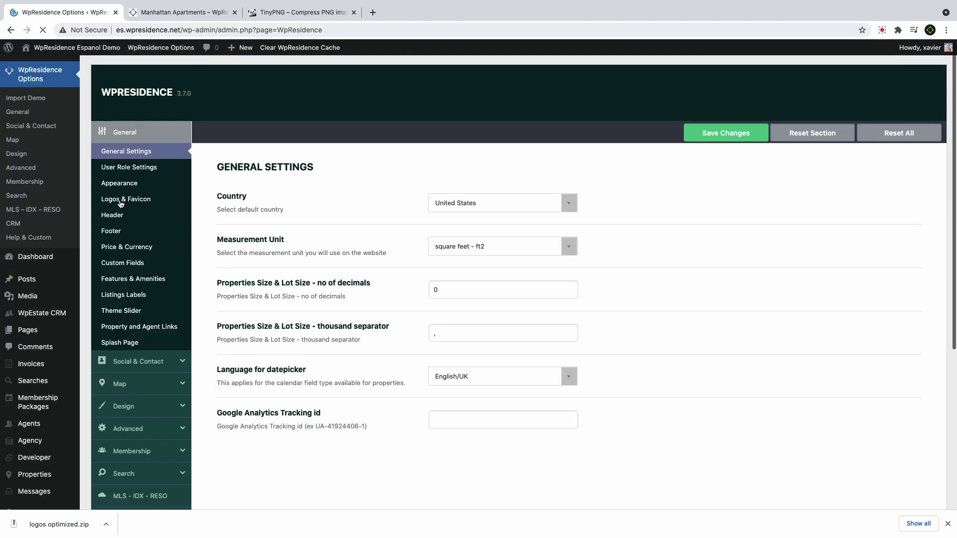
pyautogui.click(119, 202)
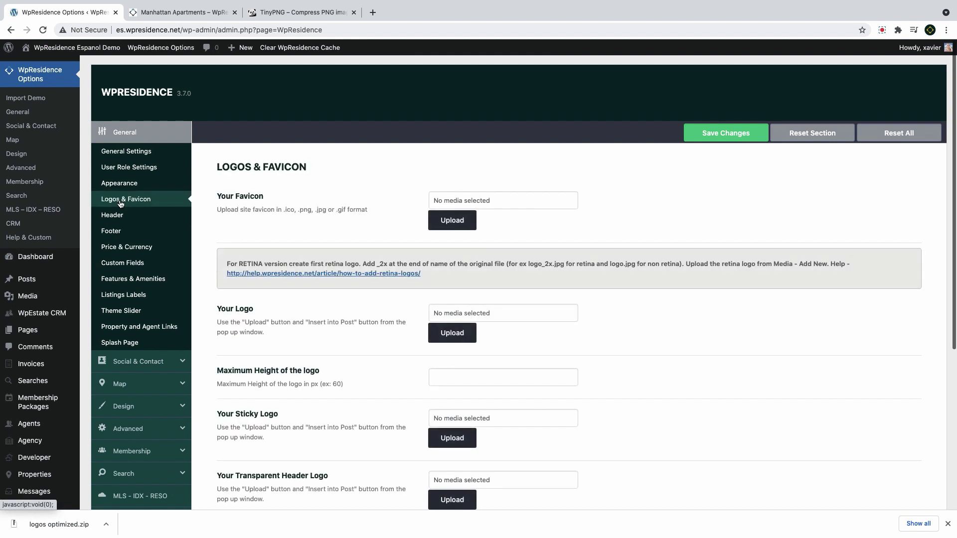
pyautogui.scroll(-3, 423, 219)
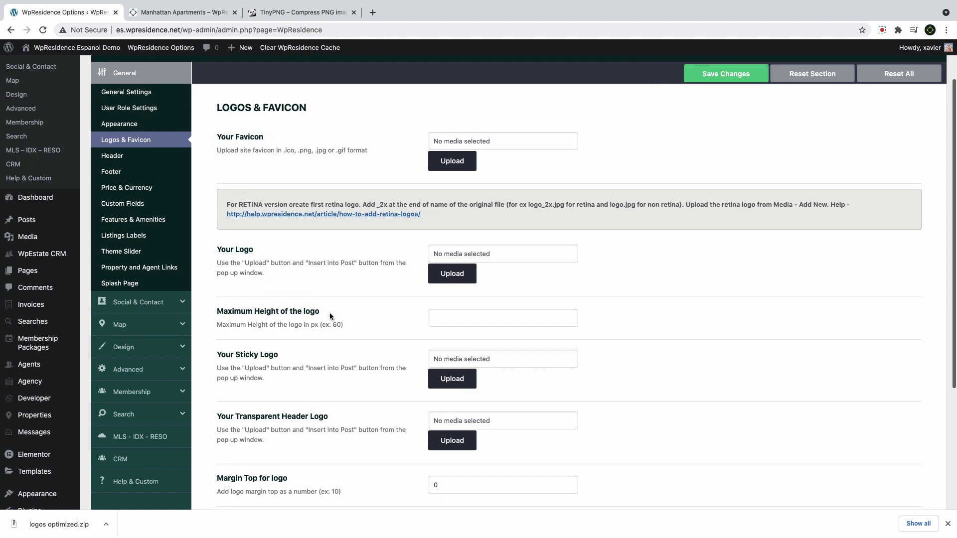
pyautogui.moveTo(330, 317); pyautogui.dragTo(217, 249)
pyautogui.scroll(-3, 305, 309)
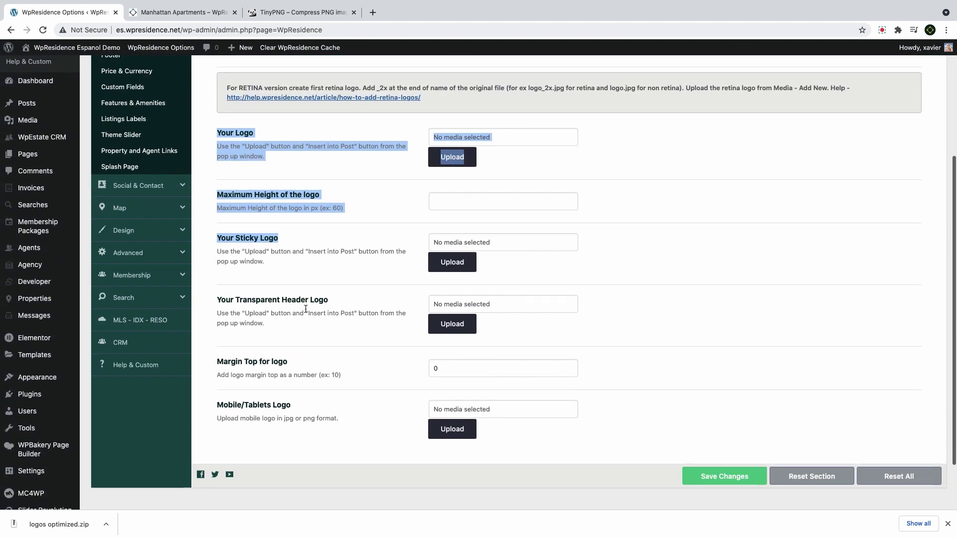
pyautogui.moveTo(341, 305); pyautogui.dragTo(215, 306)
pyautogui.moveTo(306, 411); pyautogui.dragTo(224, 407)
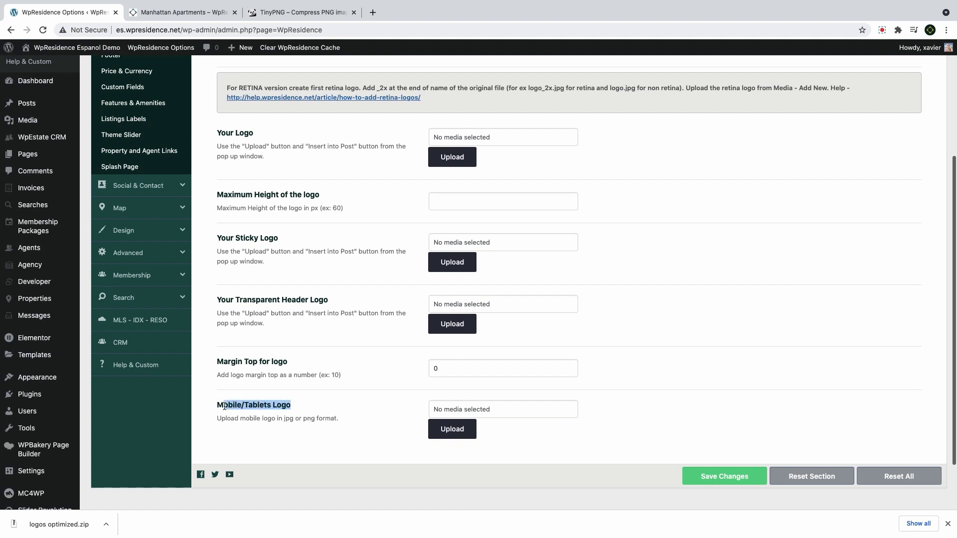
pyautogui.scroll(4, 277, 411)
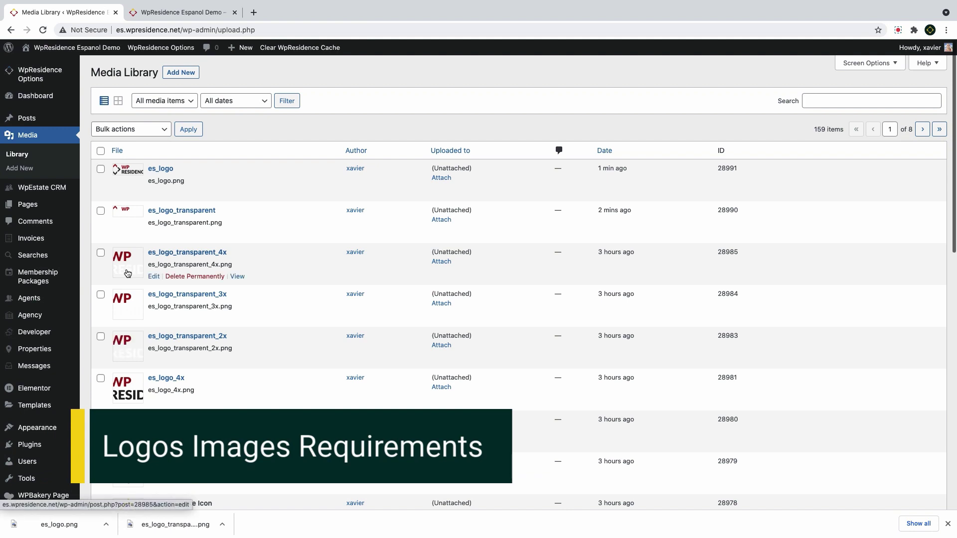
pyautogui.click(154, 192)
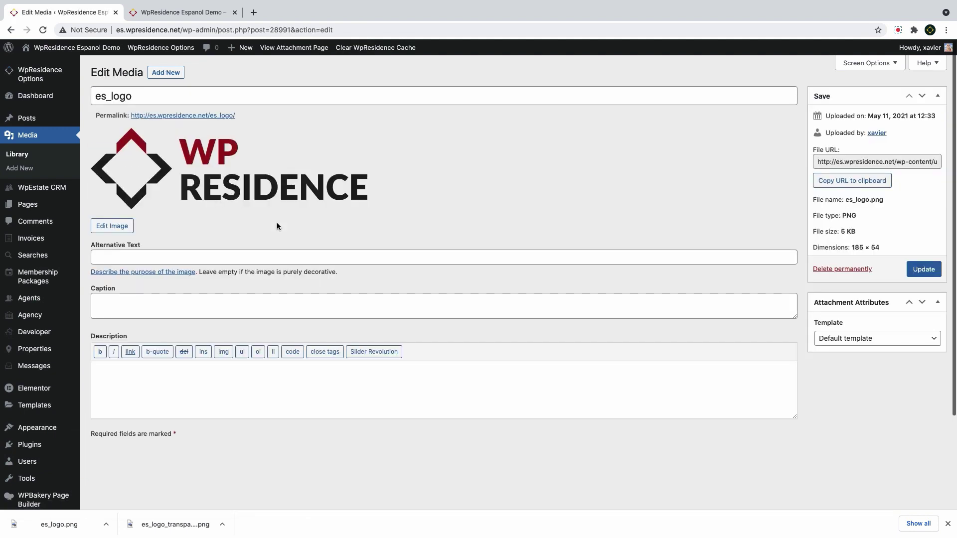
pyautogui.moveTo(886, 256); pyautogui.dragTo(808, 248)
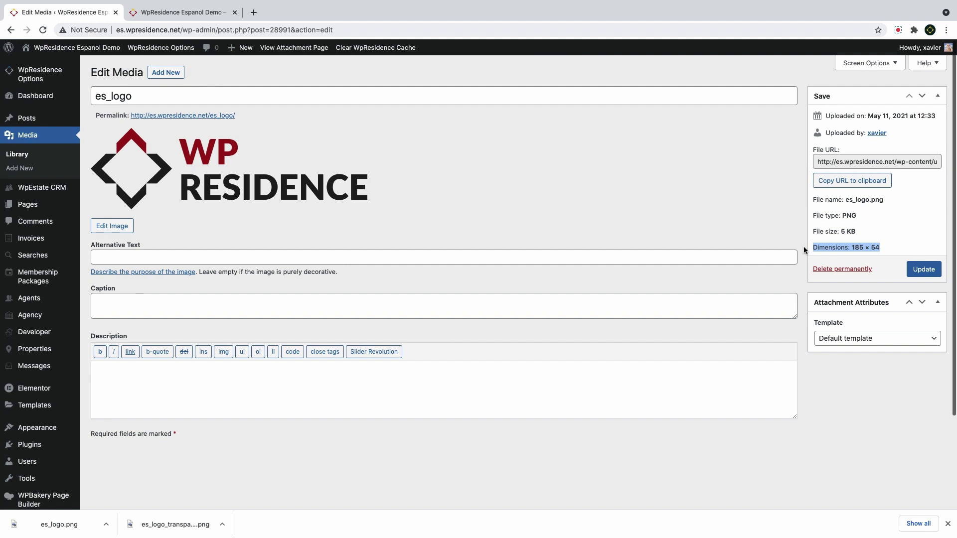
pyautogui.moveTo(883, 249); pyautogui.dragTo(810, 250)
pyautogui.click(17, 155)
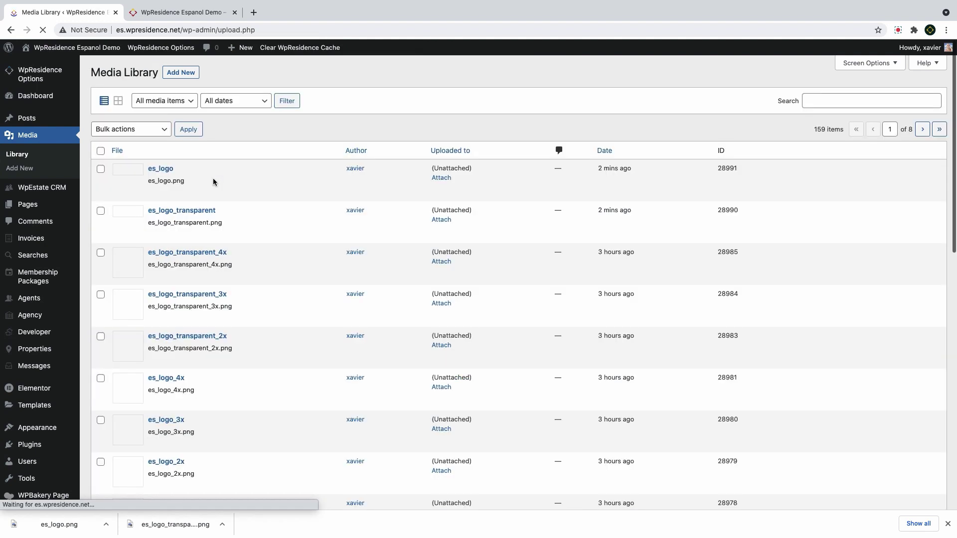
pyautogui.moveTo(177, 169); pyautogui.dragTo(151, 170)
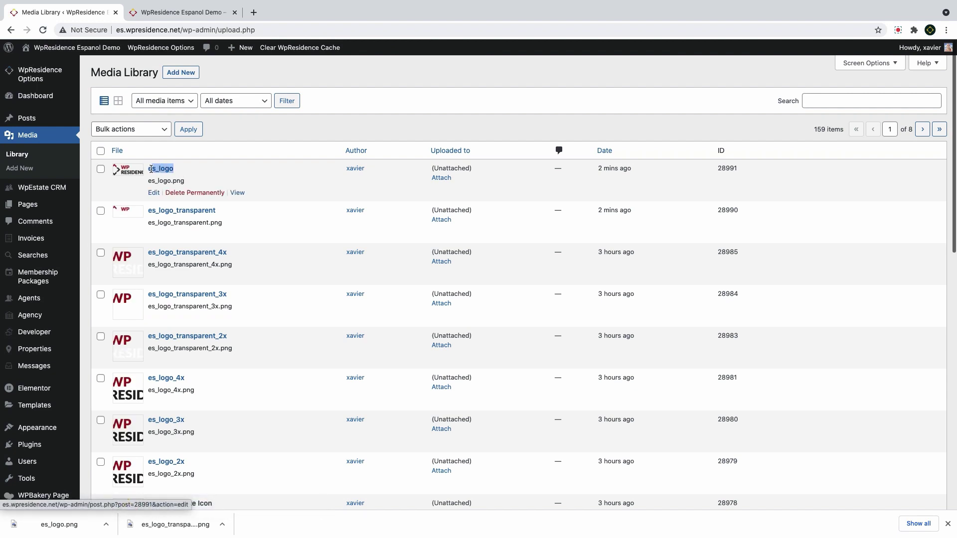
pyautogui.scroll(-2, 184, 399)
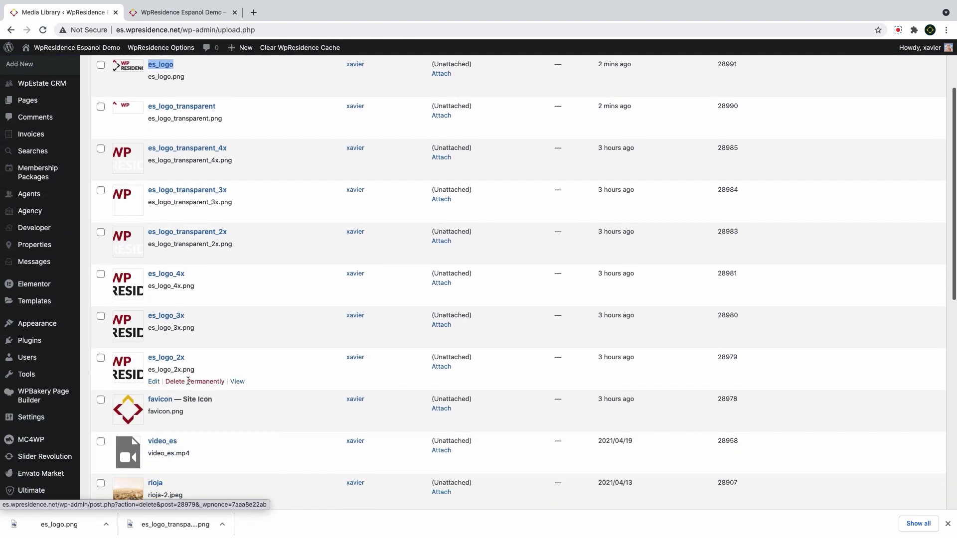
pyautogui.moveTo(185, 358); pyautogui.dragTo(148, 358)
pyautogui.moveTo(186, 315); pyautogui.dragTo(148, 316)
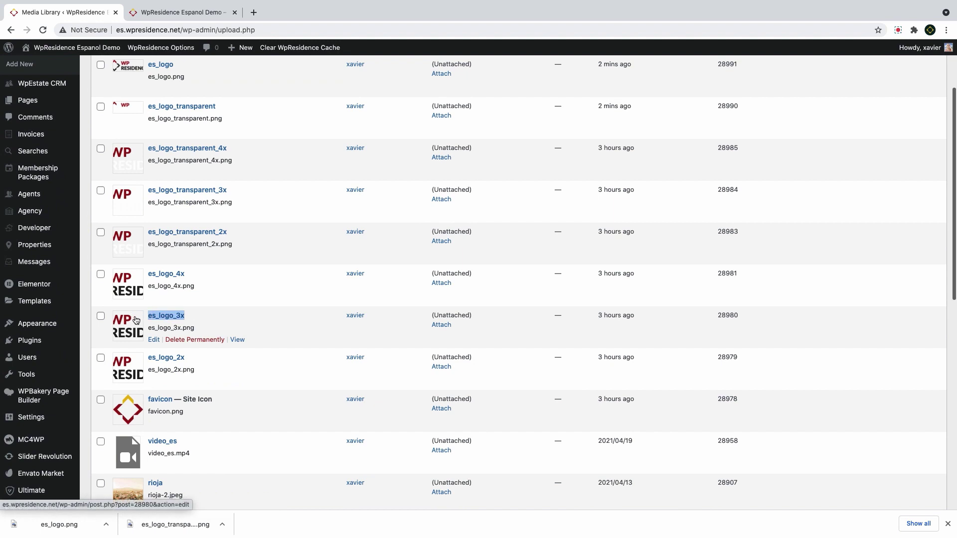
pyautogui.moveTo(187, 275); pyautogui.dragTo(144, 277)
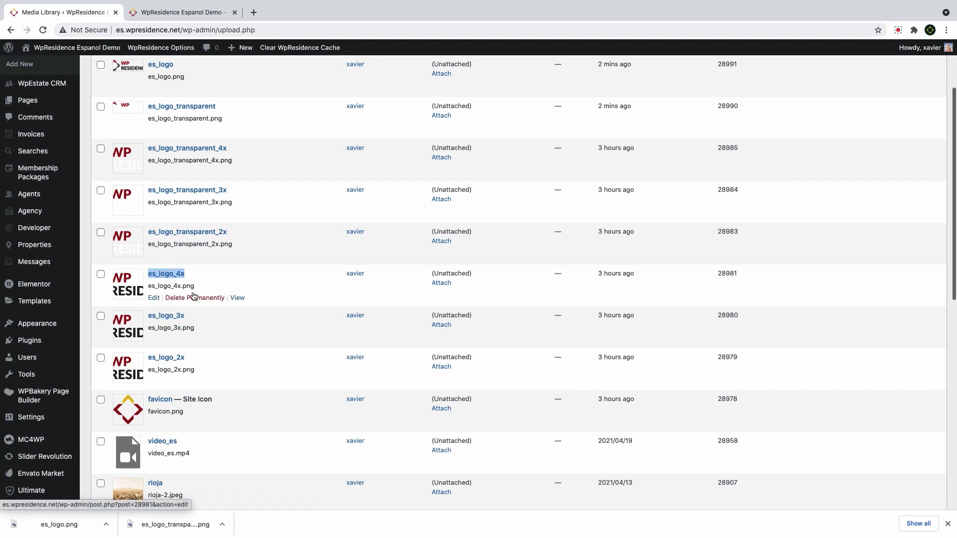
pyautogui.scroll(2, 194, 297)
pyautogui.scroll(1, 194, 297)
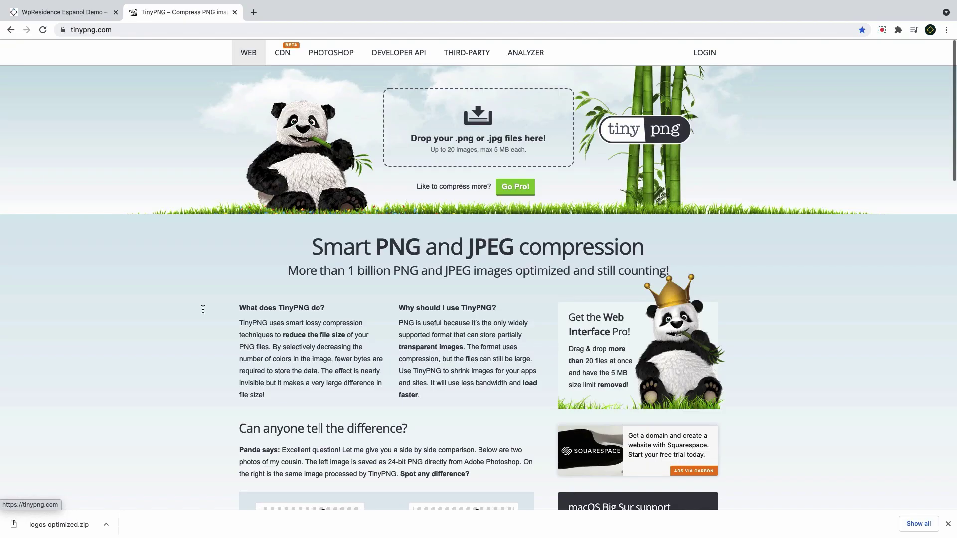
# Upload all nine PNGs in the logos optimized folder, starting from favicon.png, to TinyPNG
pyautogui.click(482, 126)
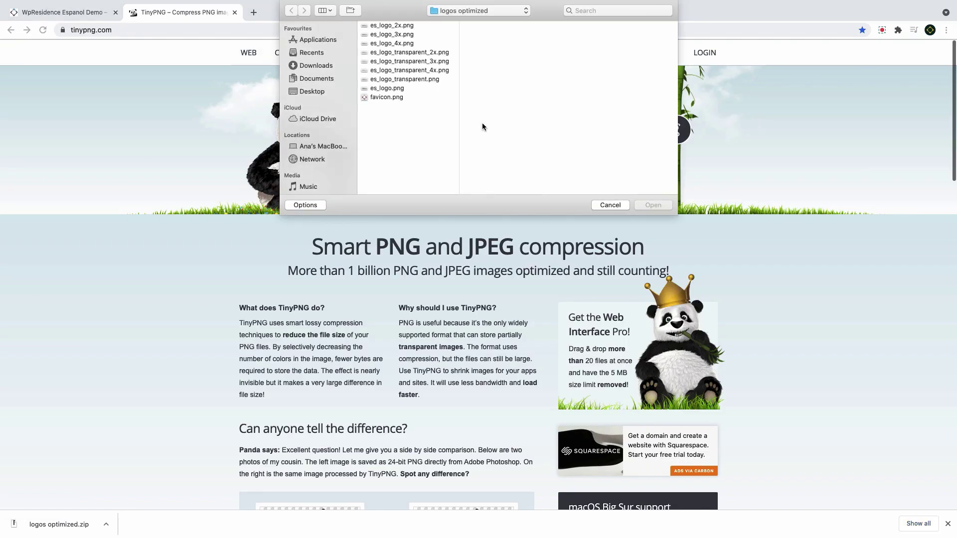
pyautogui.click(390, 98)
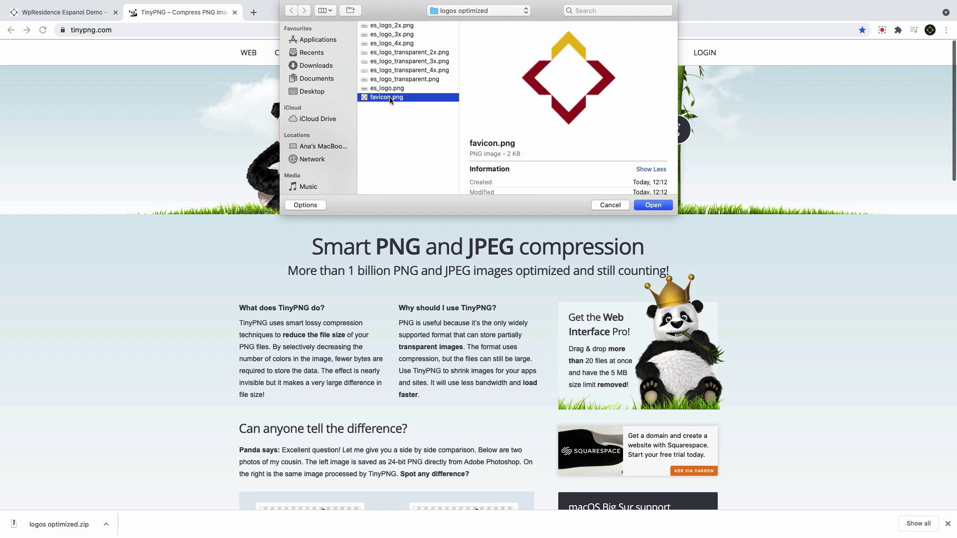
pyautogui.press('super+a')
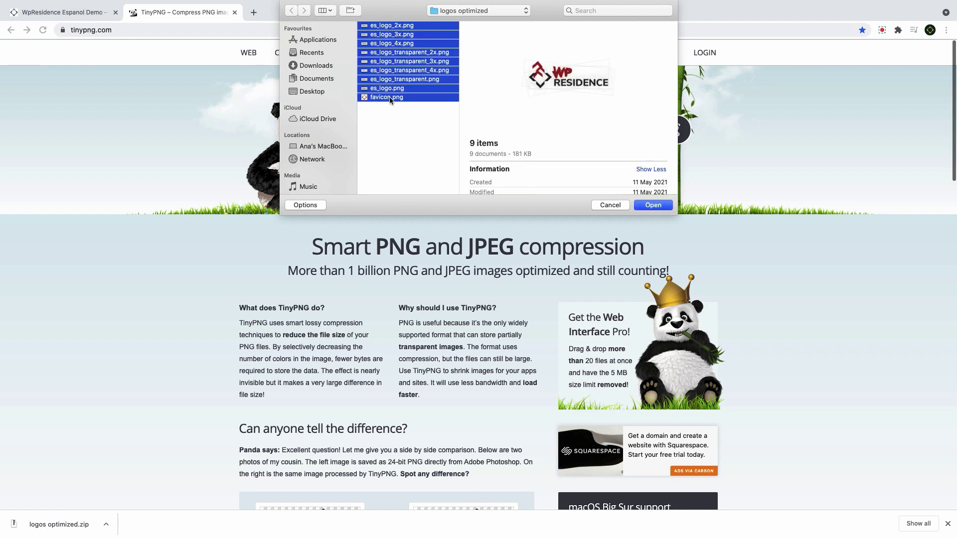
pyautogui.click(651, 206)
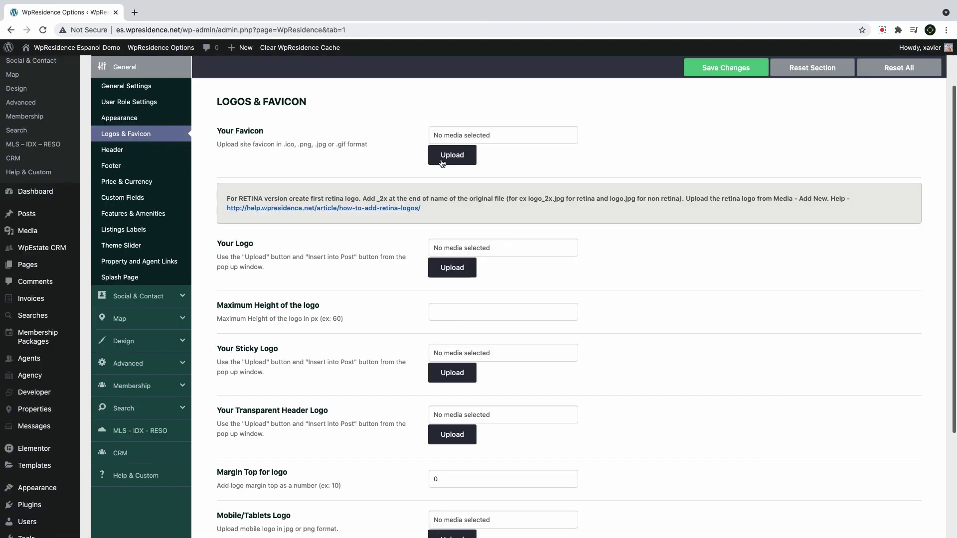
# Upload favicon.png from the logos optimized folder and set it as the site favicon
pyautogui.click(442, 159)
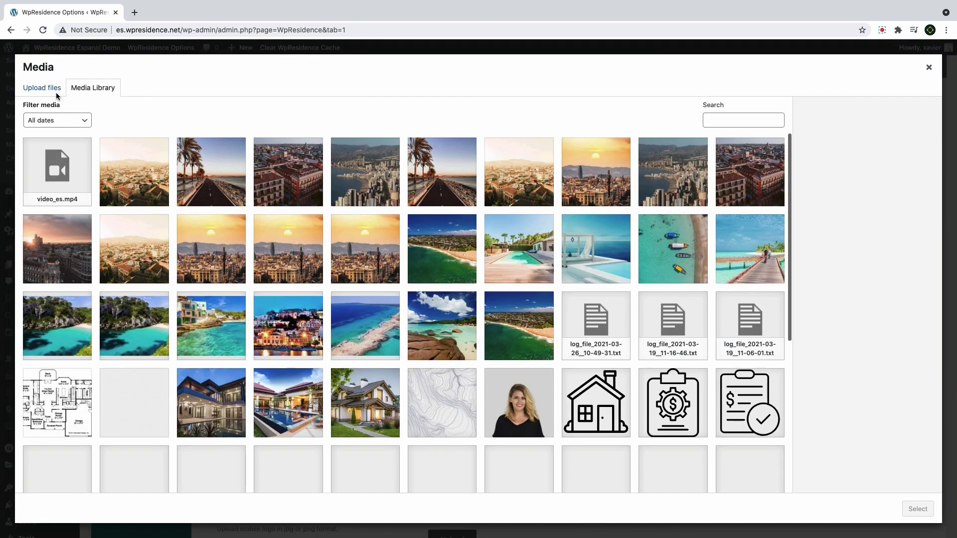
pyautogui.click(53, 90)
pyautogui.click(487, 302)
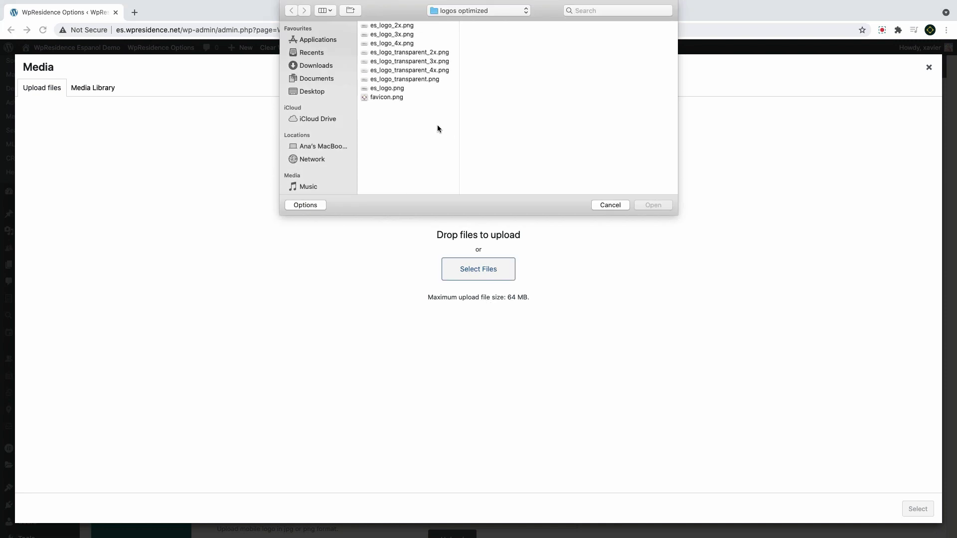
pyautogui.click(397, 97)
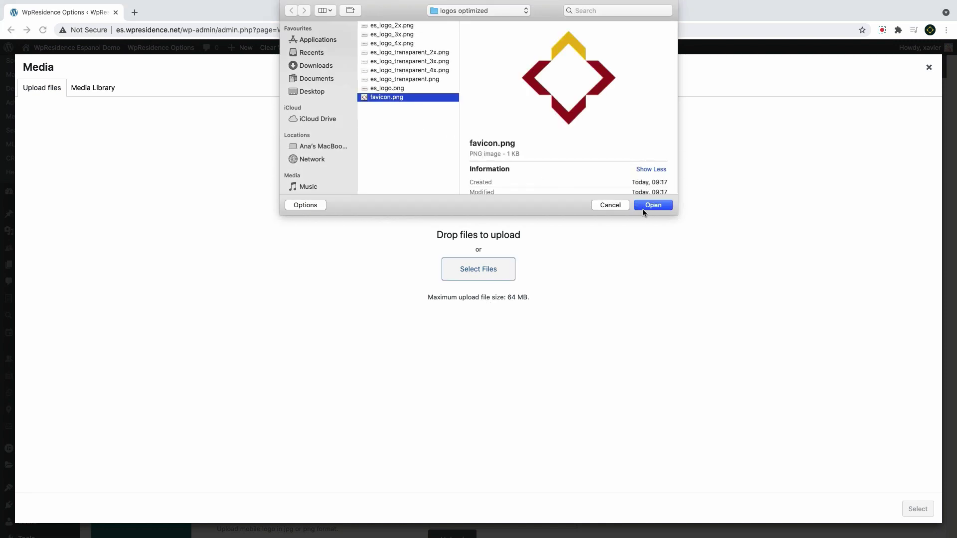
pyautogui.click(642, 207)
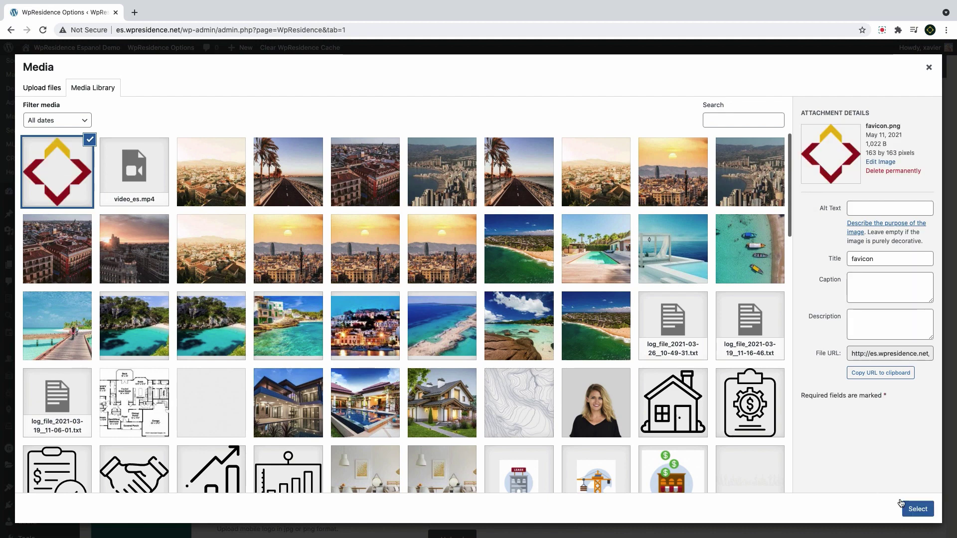
pyautogui.click(902, 504)
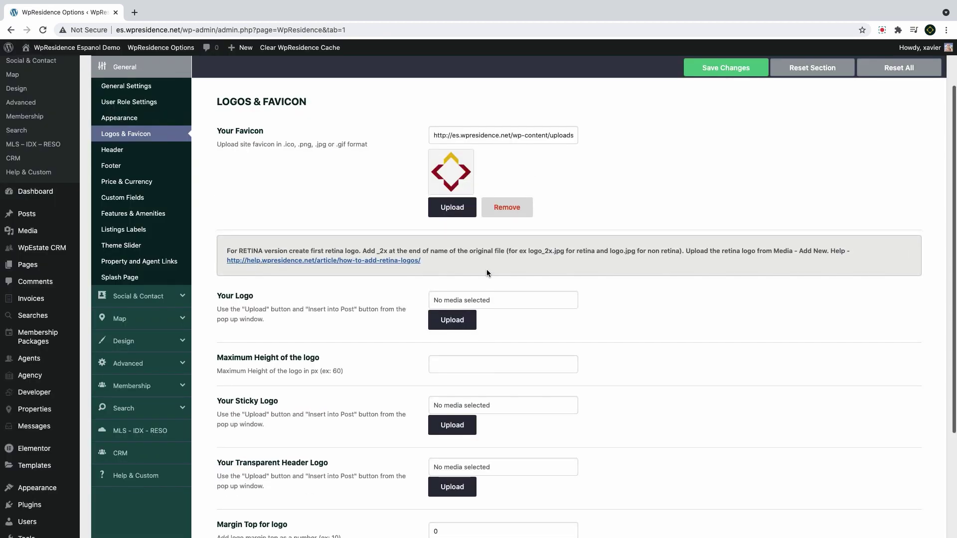
# Upload es_logo.png with its 2x, 3x and 4x versions for the main logo
pyautogui.click(457, 319)
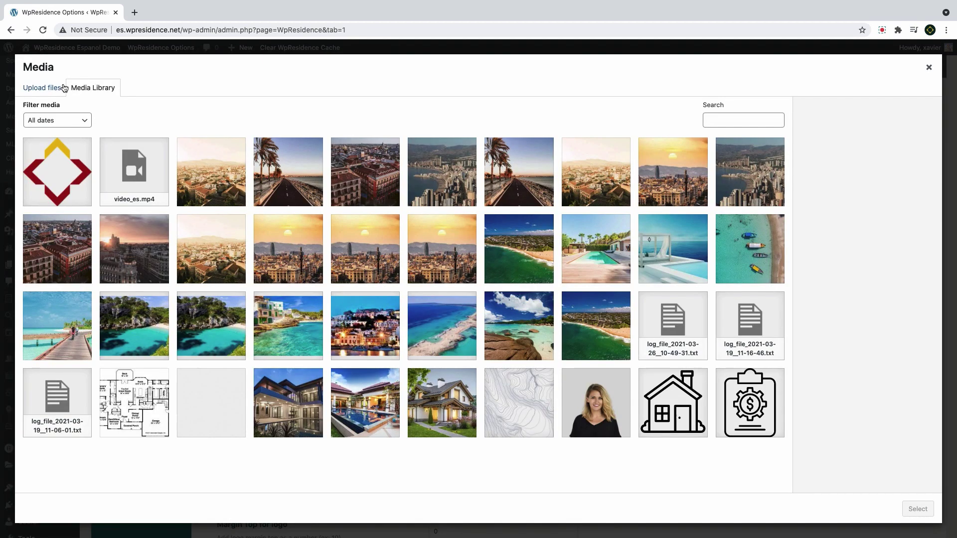
pyautogui.click(59, 88)
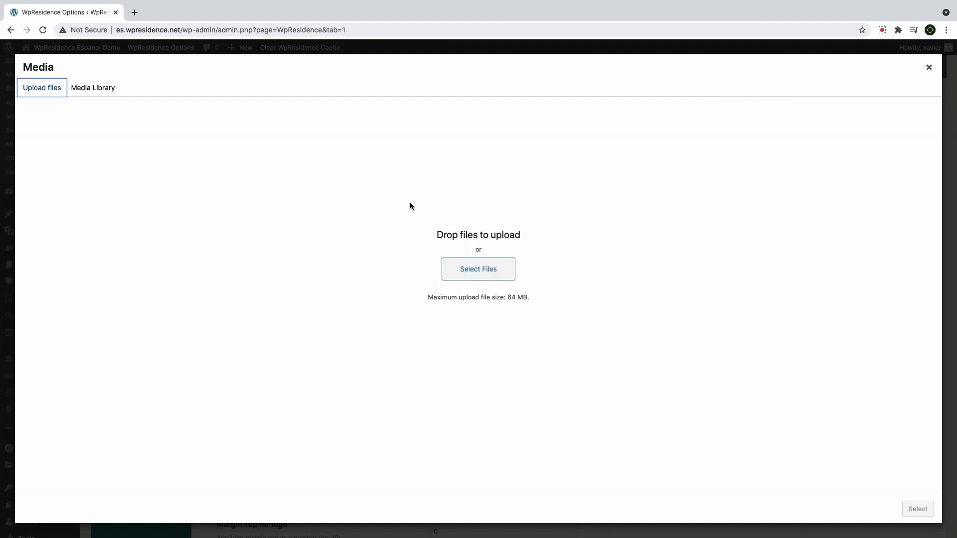
pyautogui.click(499, 273)
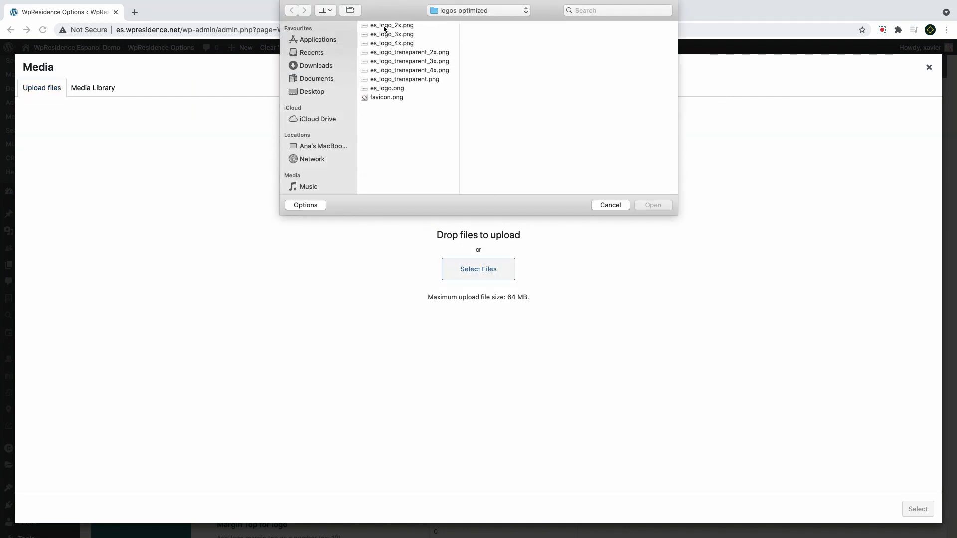
pyautogui.click(391, 90)
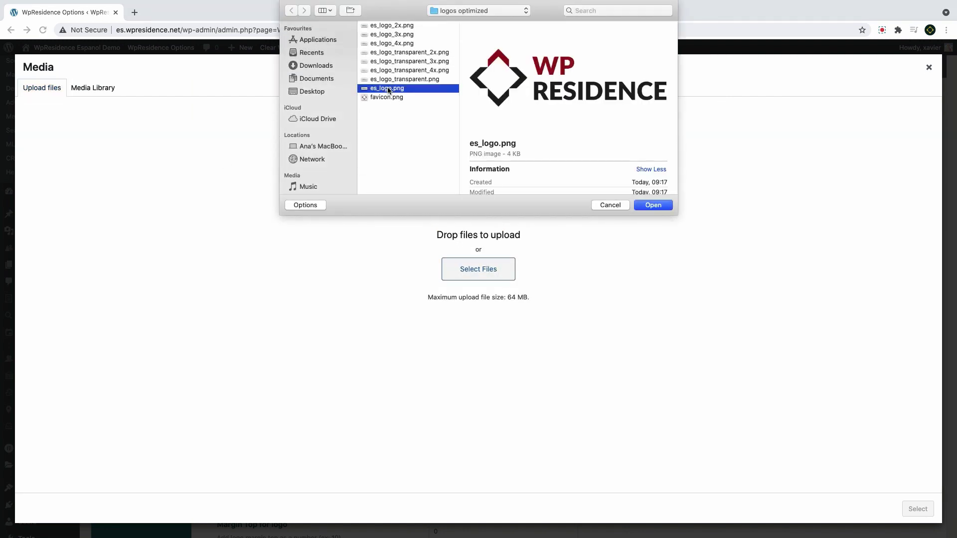
pyautogui.keyDown('super'); pyautogui.click(385, 44); pyautogui.keyUp('super')
pyautogui.keyDown('super'); pyautogui.click(383, 35); pyautogui.keyUp('super')
pyautogui.keyDown('super'); pyautogui.click(389, 26); pyautogui.keyUp('super')
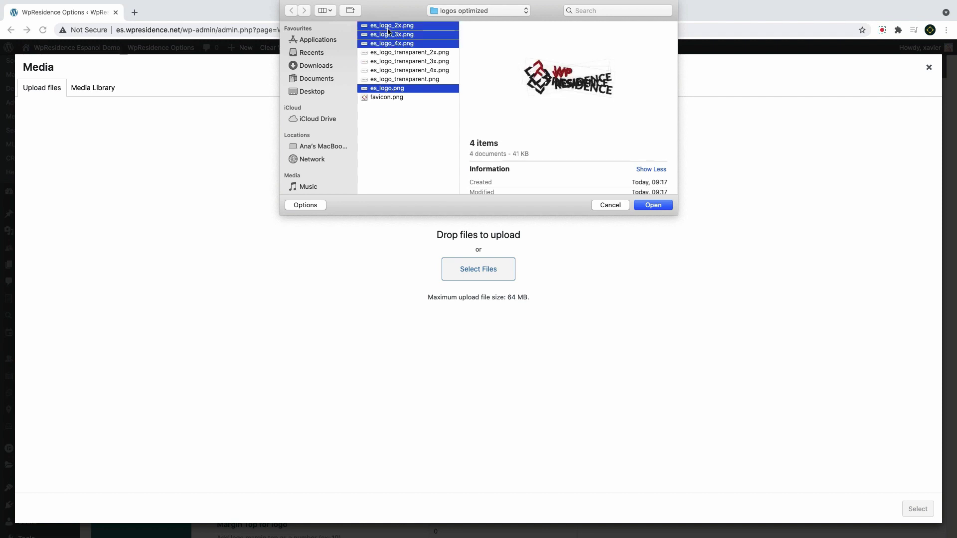
pyautogui.click(662, 207)
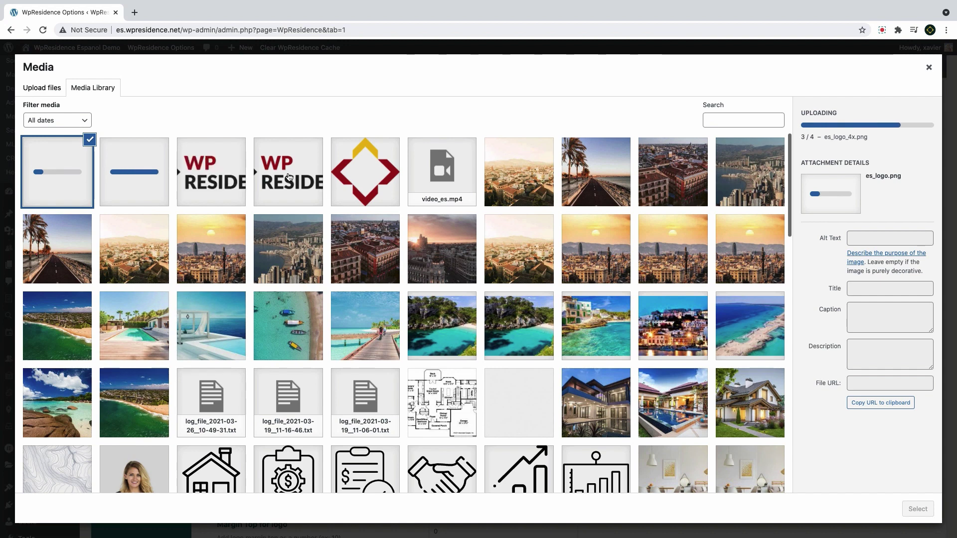
# Compare the uploaded logo sizes and set es_logo.png as Your Logo
pyautogui.click(288, 177)
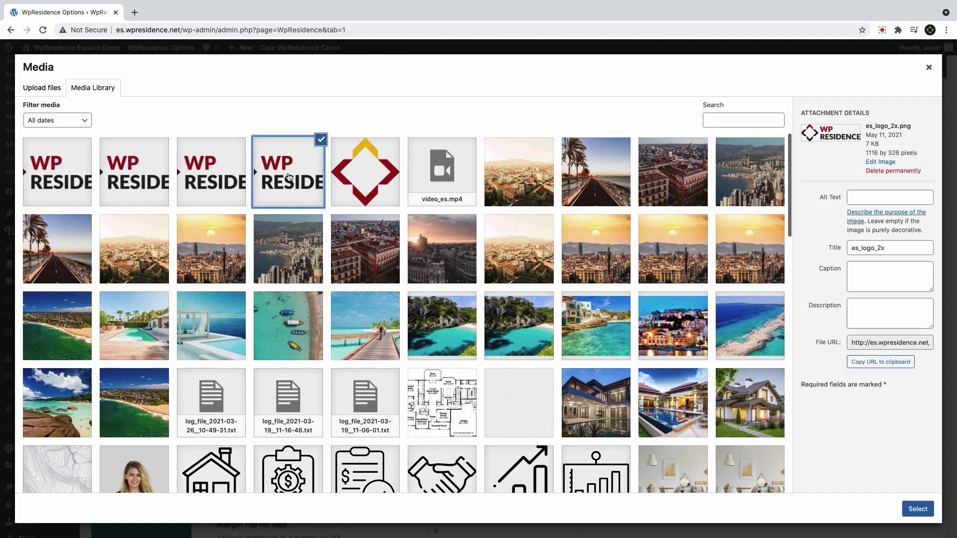
pyautogui.click(227, 175)
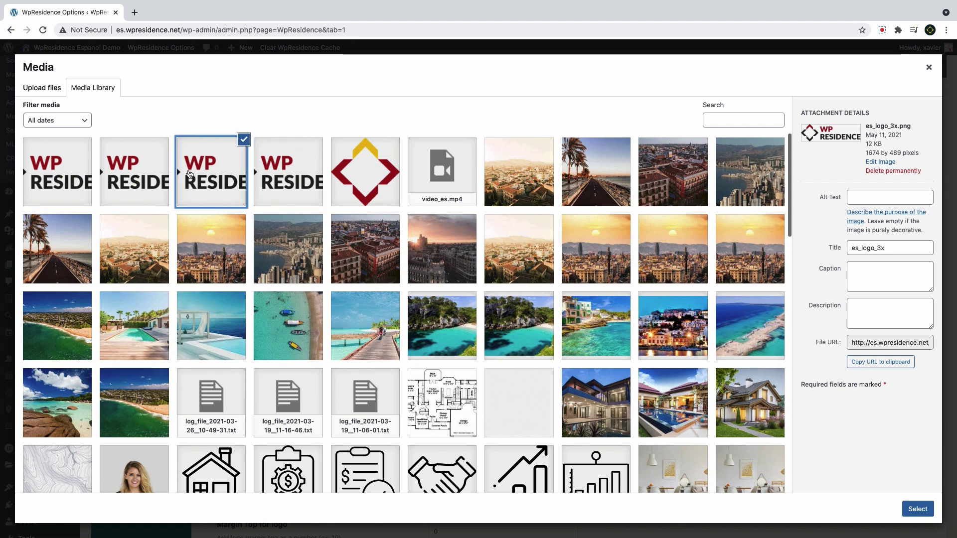
pyautogui.click(154, 172)
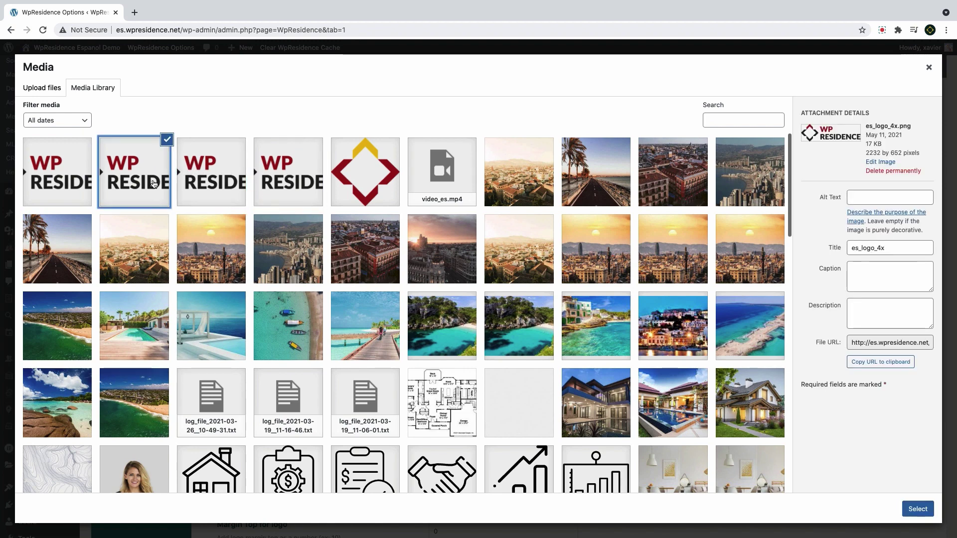
pyautogui.click(72, 179)
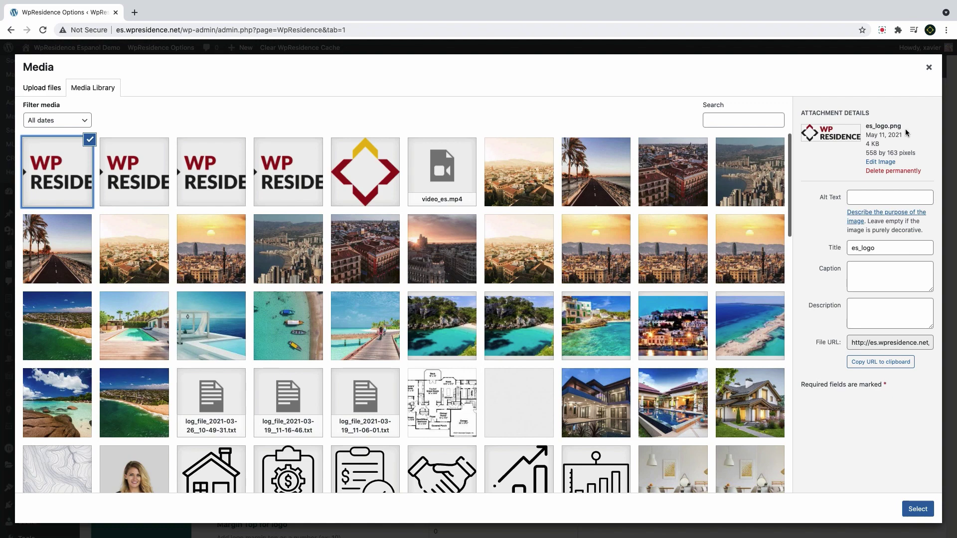
pyautogui.moveTo(903, 127); pyautogui.dragTo(867, 128)
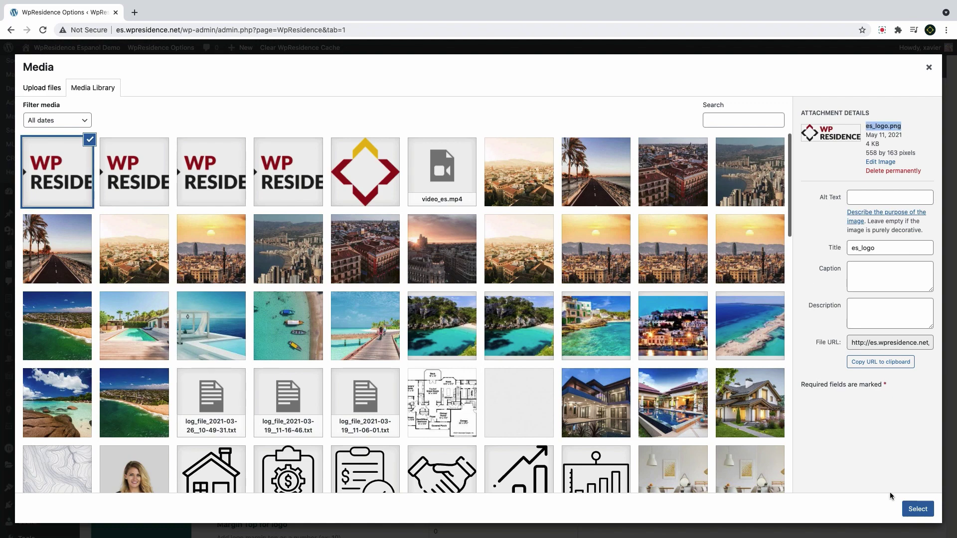
pyautogui.click(911, 508)
pyautogui.scroll(-3, 398, 320)
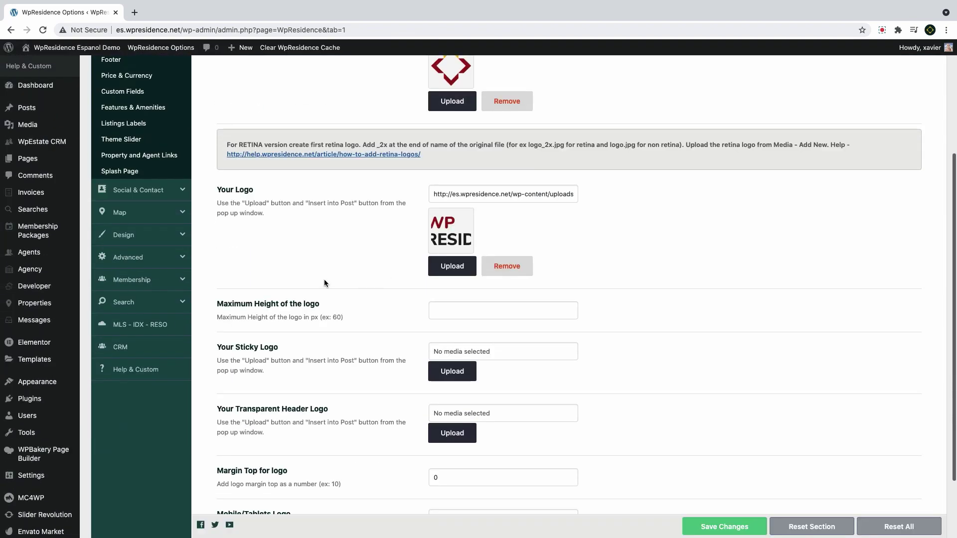
# Set es_logo as the Sticky Logo
pyautogui.click(449, 373)
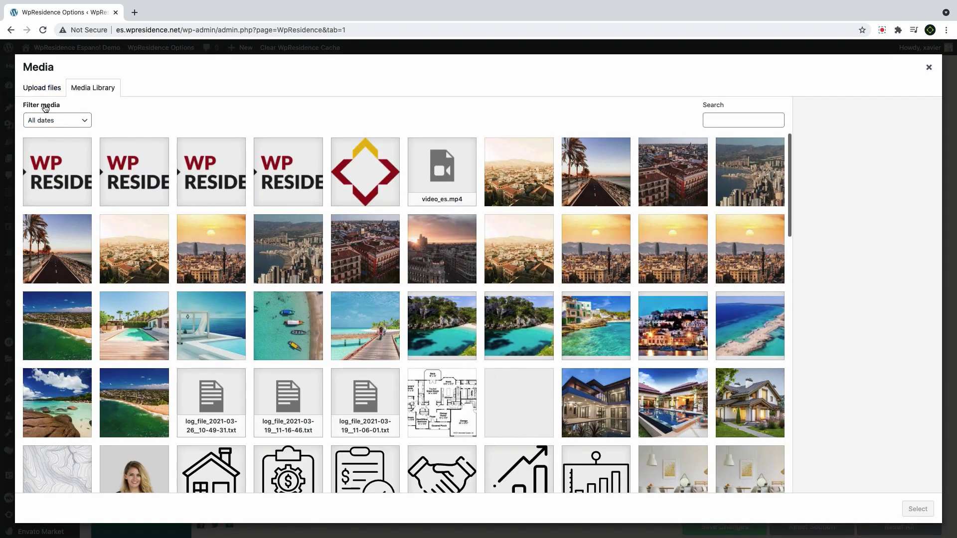
pyautogui.click(49, 153)
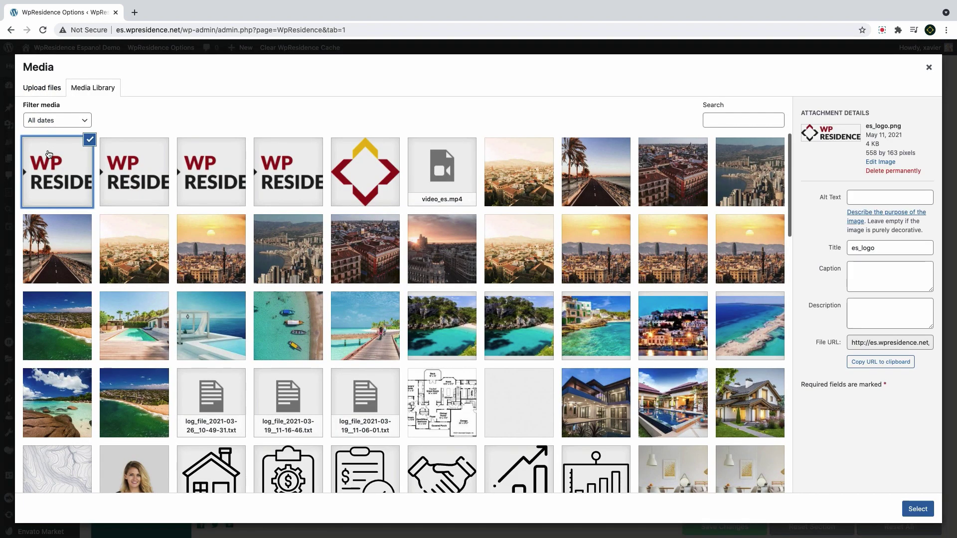
pyautogui.click(918, 509)
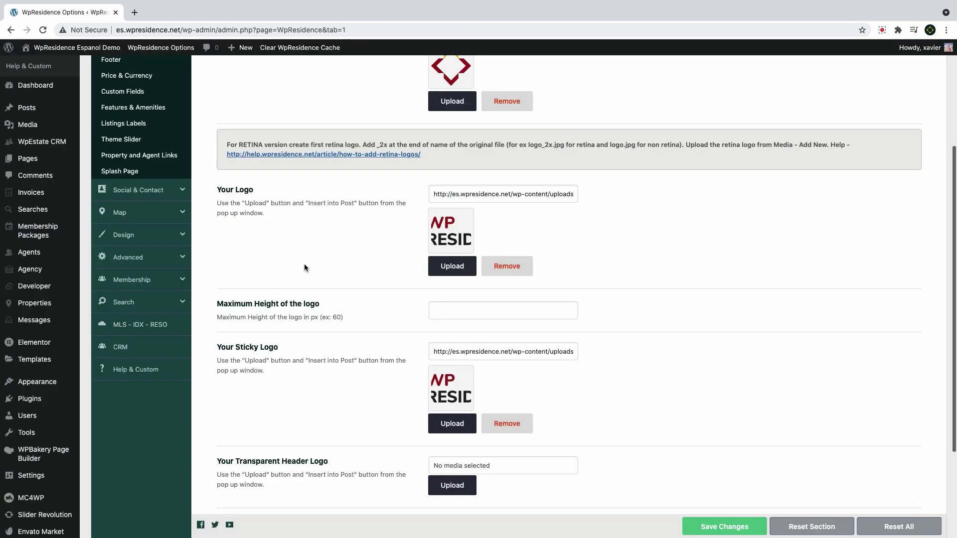
pyautogui.scroll(-3, 304, 267)
# Upload the four transparent logo files and set es_logo_transparent.png as the Transparent Header logo
pyautogui.click(451, 373)
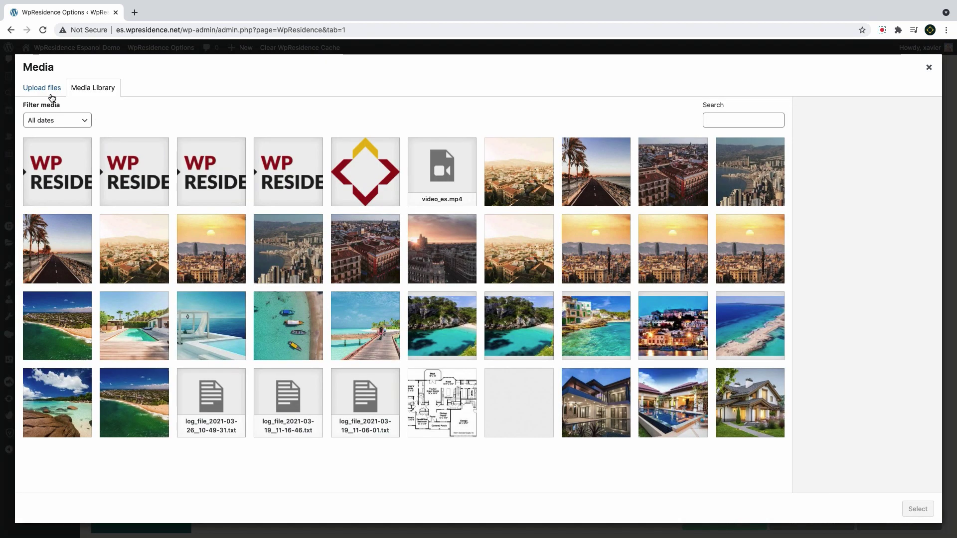
pyautogui.click(45, 91)
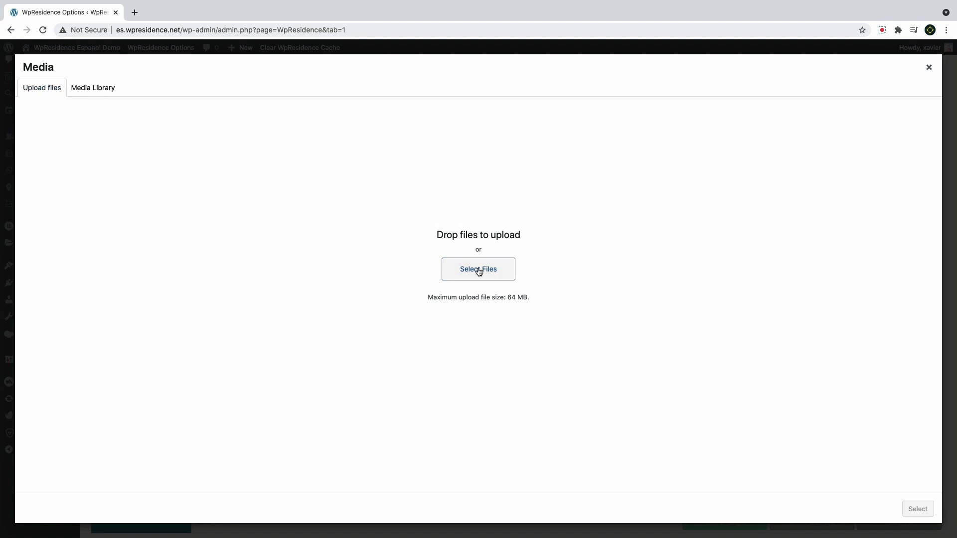
pyautogui.click(254, 232)
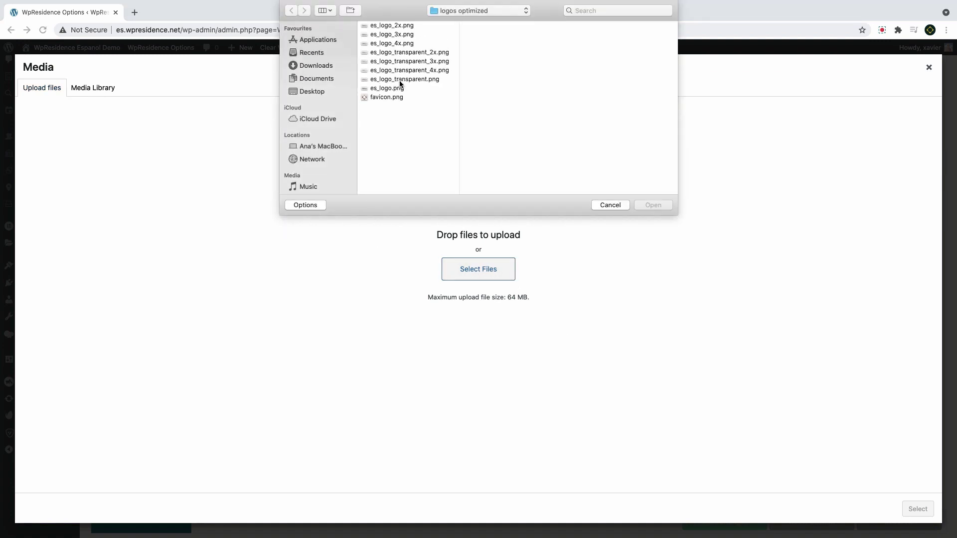
pyautogui.moveTo(400, 80); pyautogui.dragTo(396, 54)
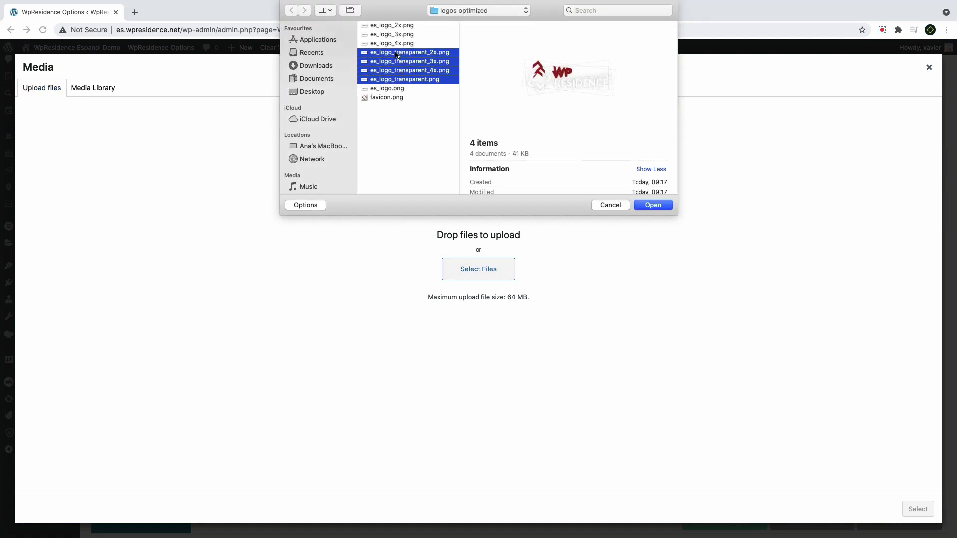
pyautogui.click(651, 207)
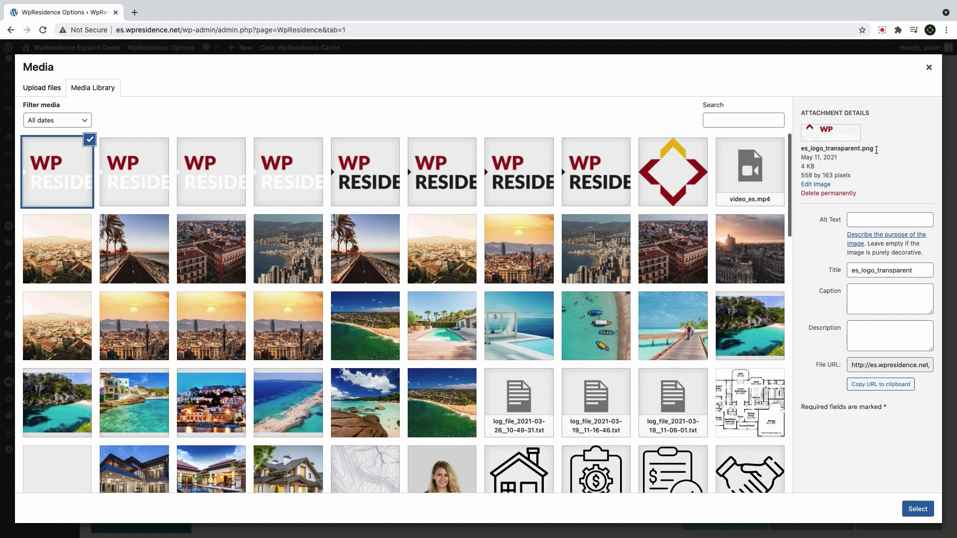
pyautogui.moveTo(867, 149)
pyautogui.mouseDown()
pyautogui.moveTo(802, 149)
pyautogui.moveTo(872, 151)
pyautogui.mouseUp()
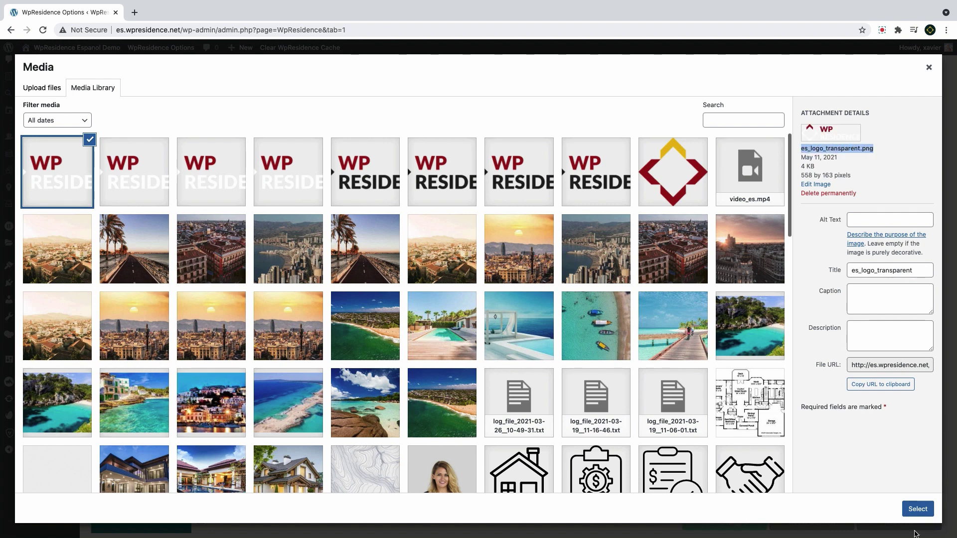
pyautogui.click(917, 509)
# Set es_logo_transparent as the Mobile/Tablets Logo and save the logo settings
pyautogui.scroll(-3, 249, 276)
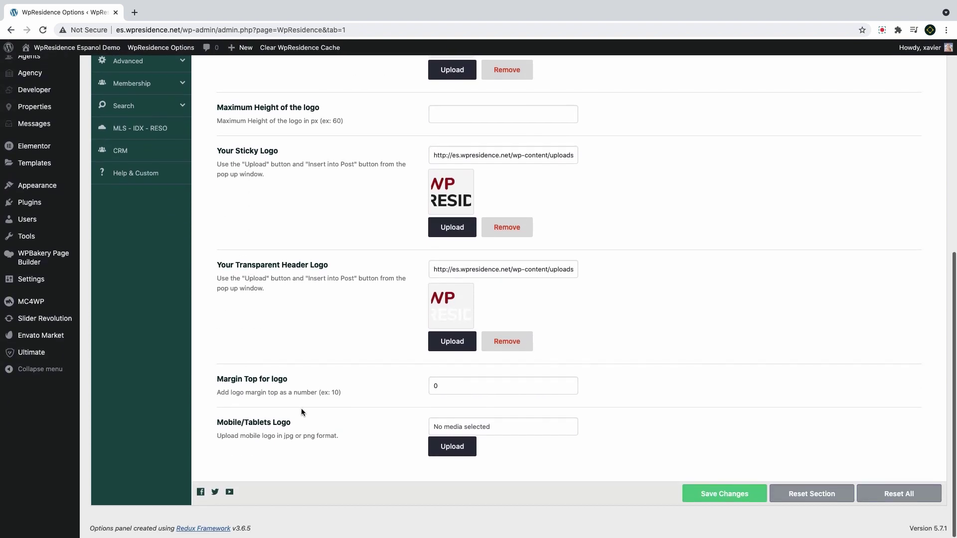
pyautogui.moveTo(265, 422); pyautogui.dragTo(461, 445)
pyautogui.click(466, 447)
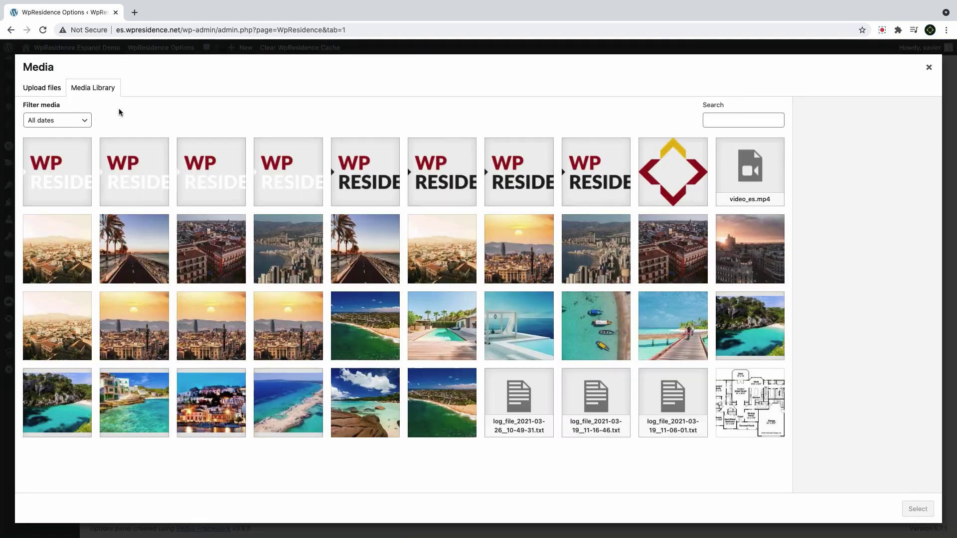
pyautogui.click(57, 172)
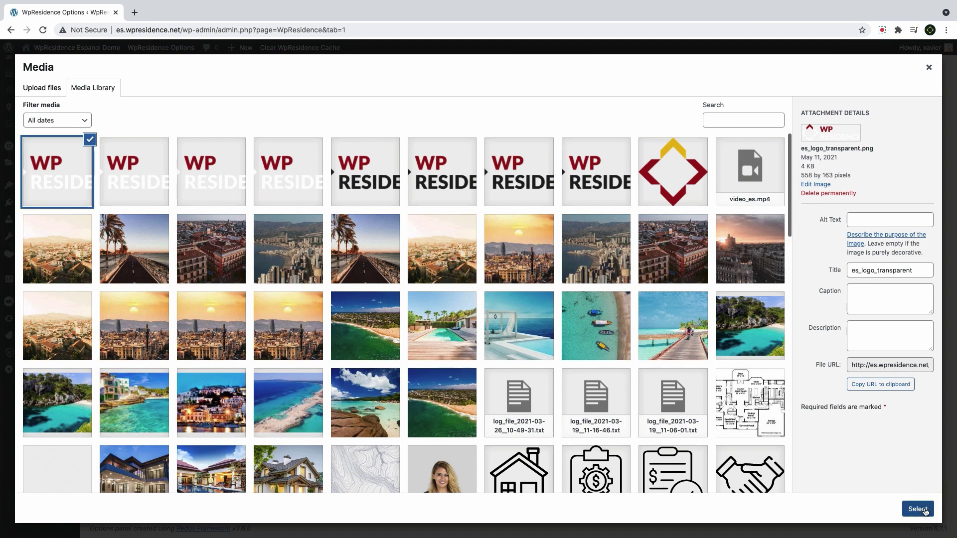
pyautogui.click(918, 509)
pyautogui.scroll(-2, 477, 324)
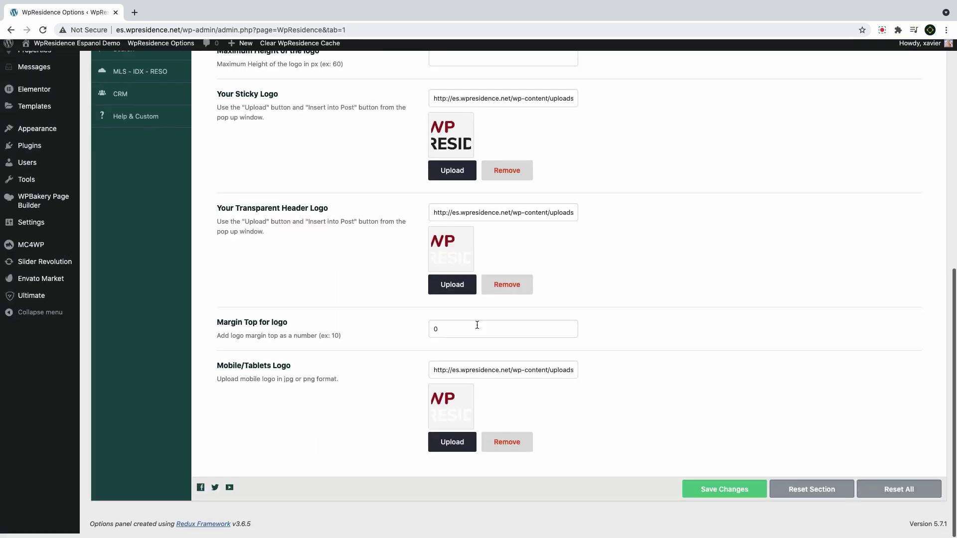
pyautogui.click(713, 492)
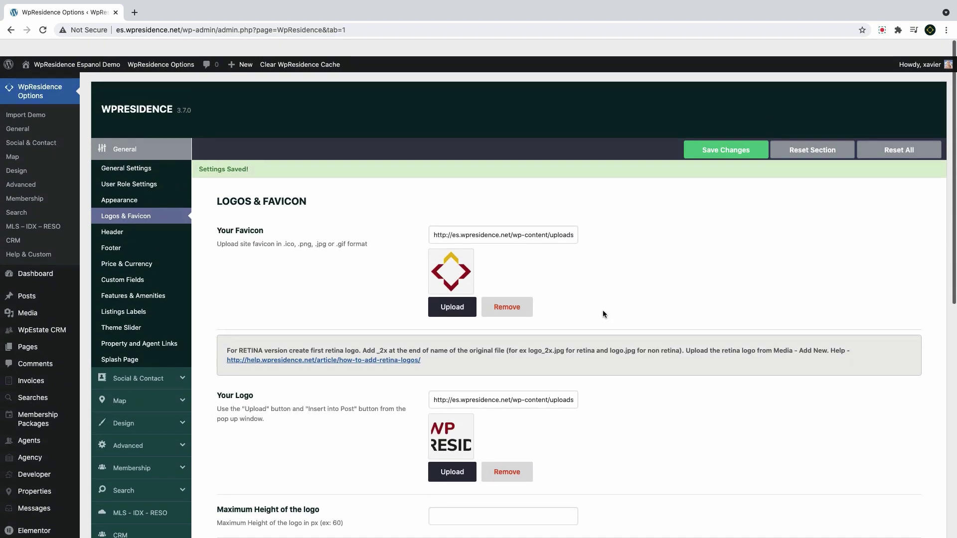
pyautogui.click(45, 59)
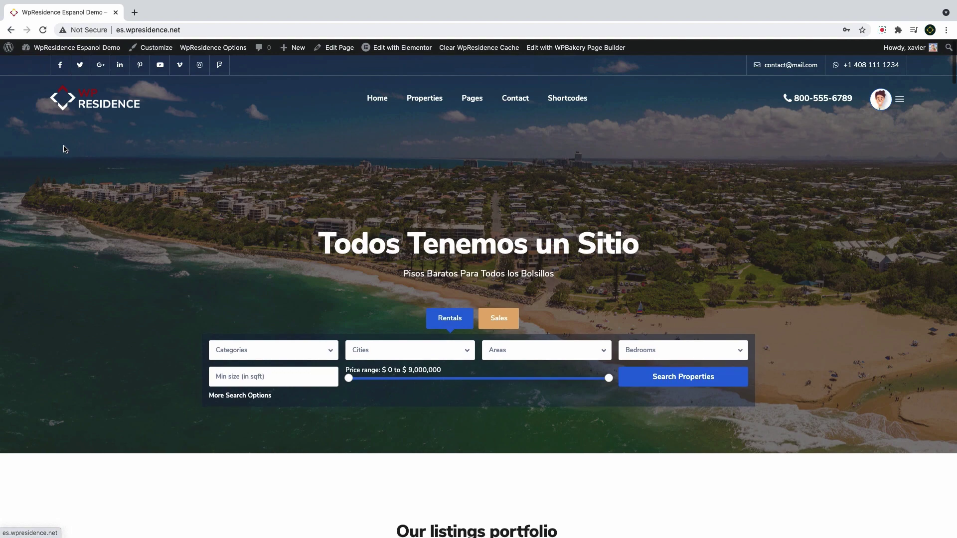
# Scroll the homepage to check the logo in the scrolled header, then return to WpResidence Options
pyautogui.scroll(-2, 65, 148)
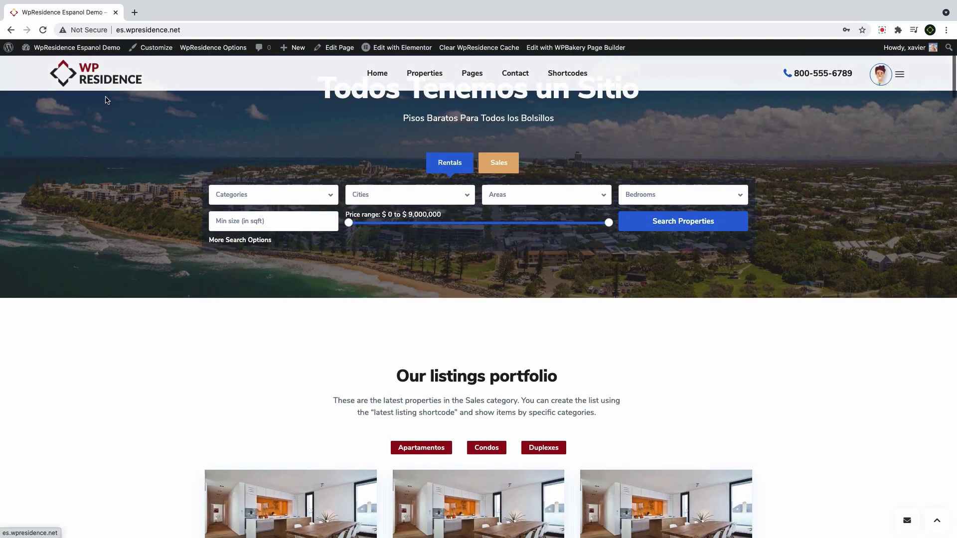
pyautogui.scroll(3, 106, 101)
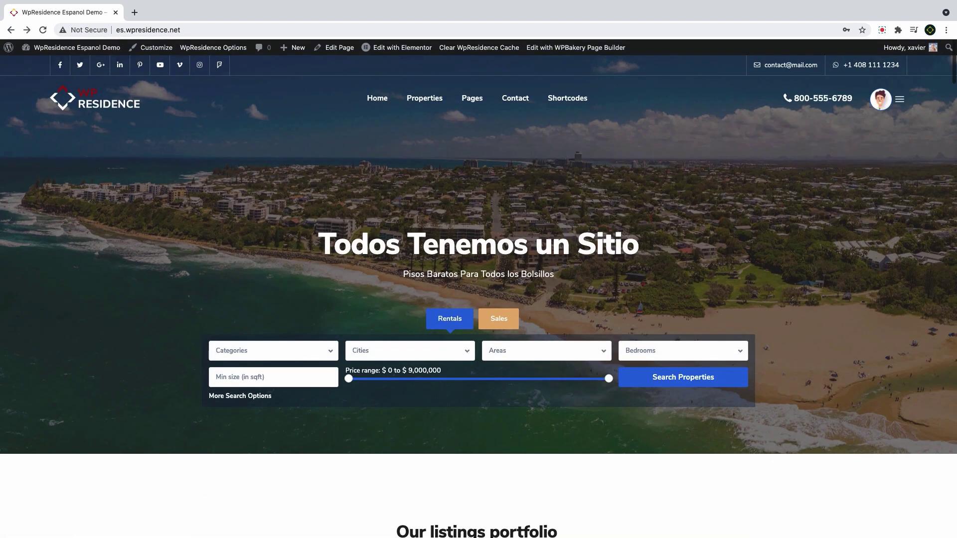
pyautogui.click(200, 48)
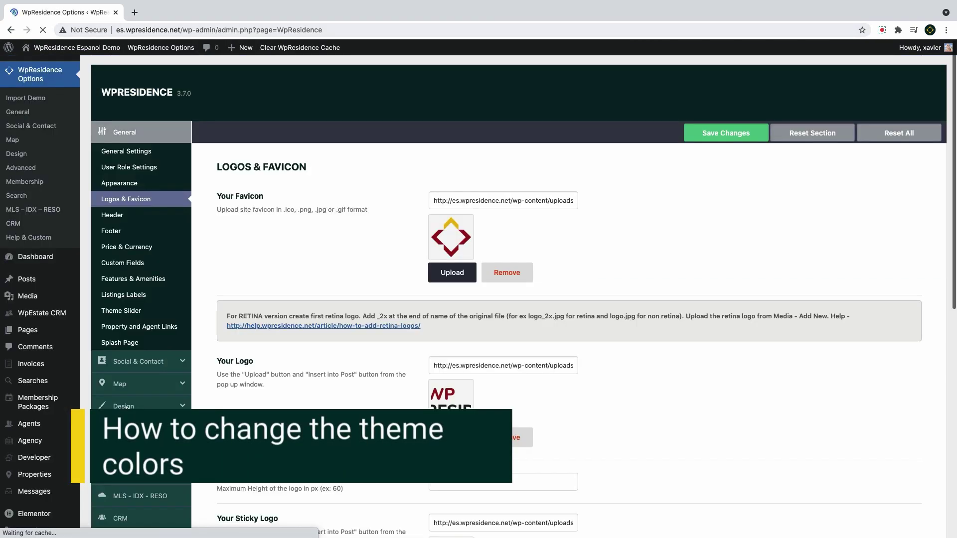
# In Design > Custom Colors Settings, paste a dark red hex value as the Main Color
pyautogui.click(124, 406)
pyautogui.click(138, 268)
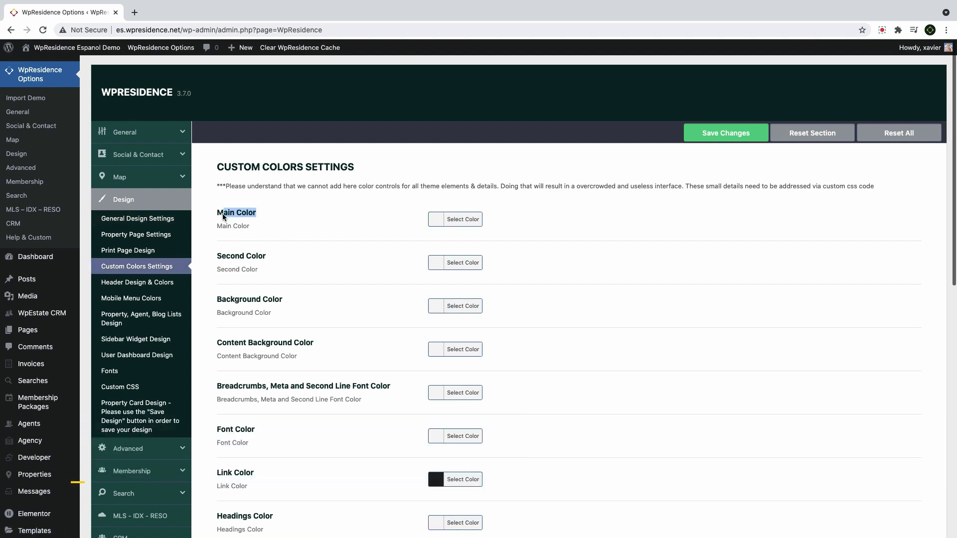
pyautogui.moveTo(267, 256); pyautogui.dragTo(216, 262)
pyautogui.click(333, 274)
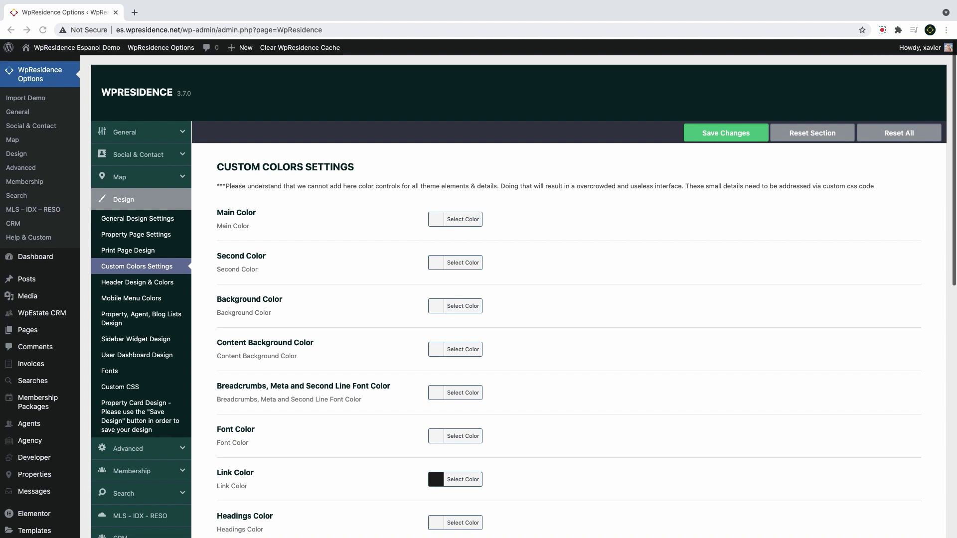
pyautogui.click(437, 222)
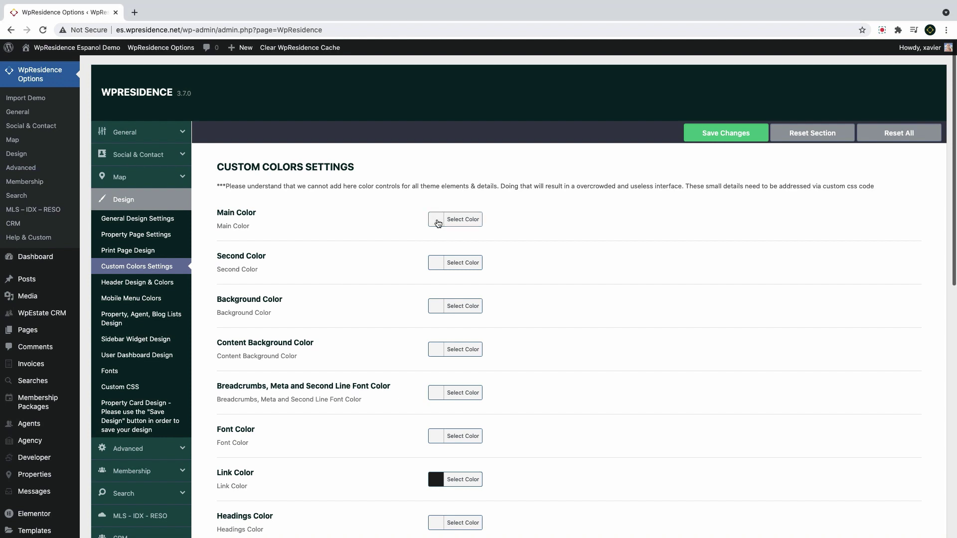
pyautogui.moveTo(482, 250); pyautogui.dragTo(495, 277)
pyautogui.hotkey('ctrl', 'a')
pyautogui.hotkey('ctrl', 'v')
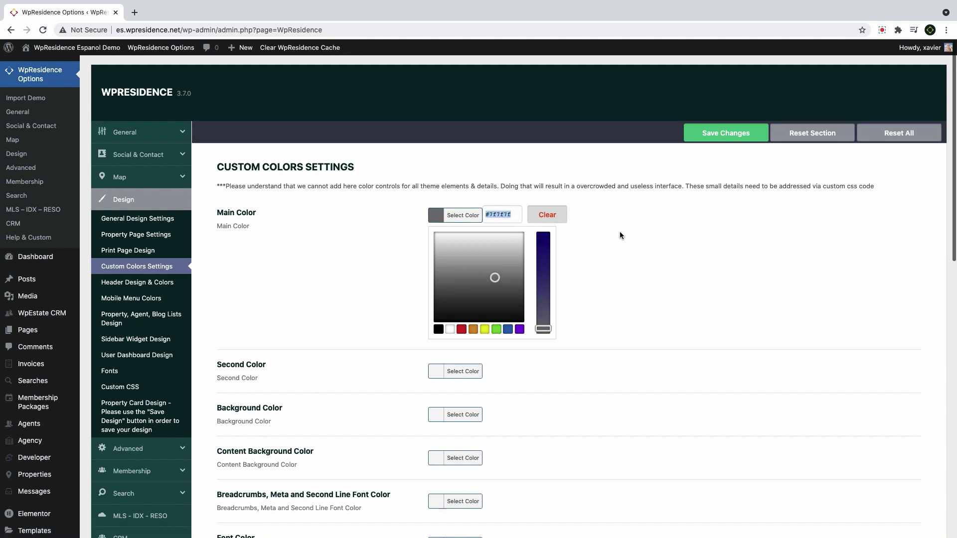
pyautogui.click(628, 249)
# Paste a golden yellow hex value as the Second Color and save the changes
pyautogui.click(438, 262)
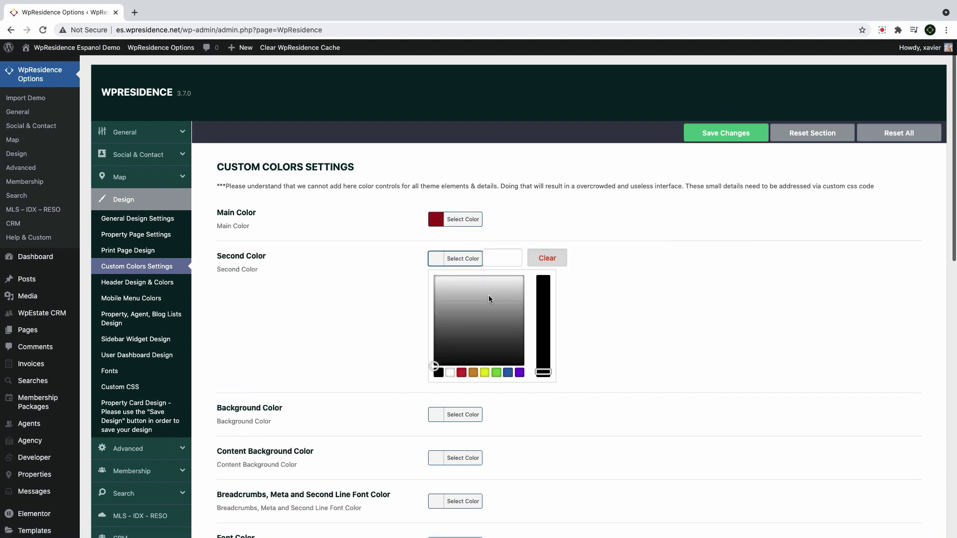
pyautogui.click(495, 320)
pyautogui.moveTo(513, 257); pyautogui.dragTo(480, 259)
pyautogui.hotkey('ctrl', 'v')
pyautogui.click(607, 292)
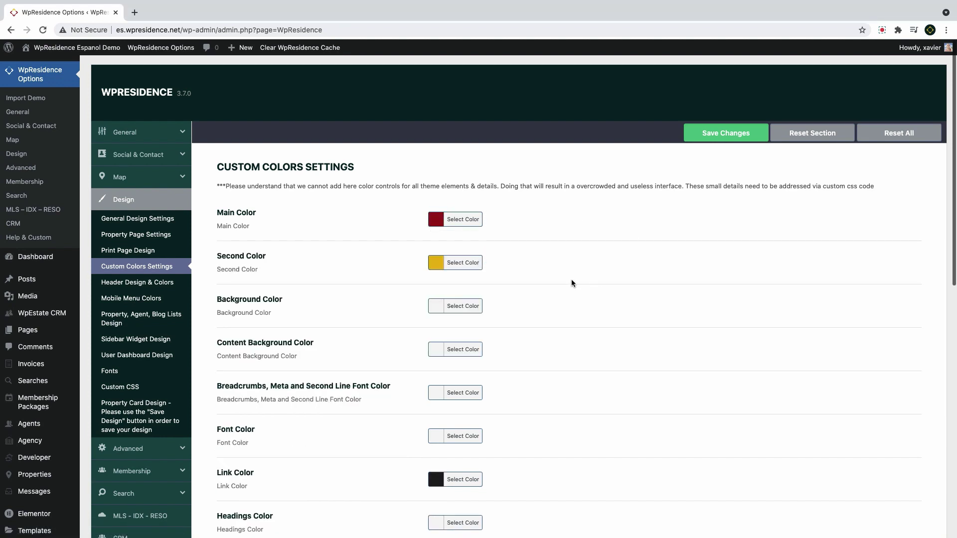
pyautogui.click(715, 140)
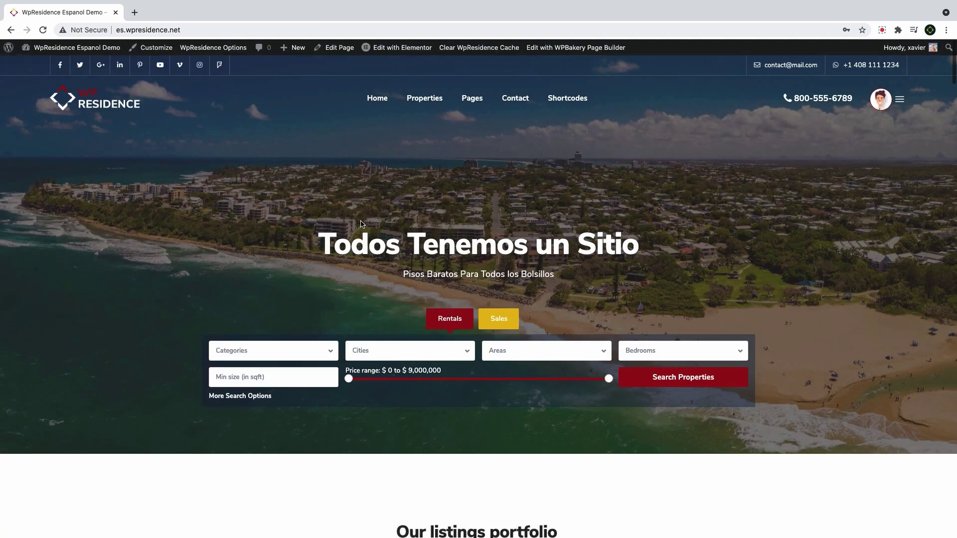
# Switch between the Sales and Rentals search tabs and scroll the listings to check the new colours
pyautogui.click(499, 319)
pyautogui.click(449, 321)
pyautogui.scroll(-7, 453, 309)
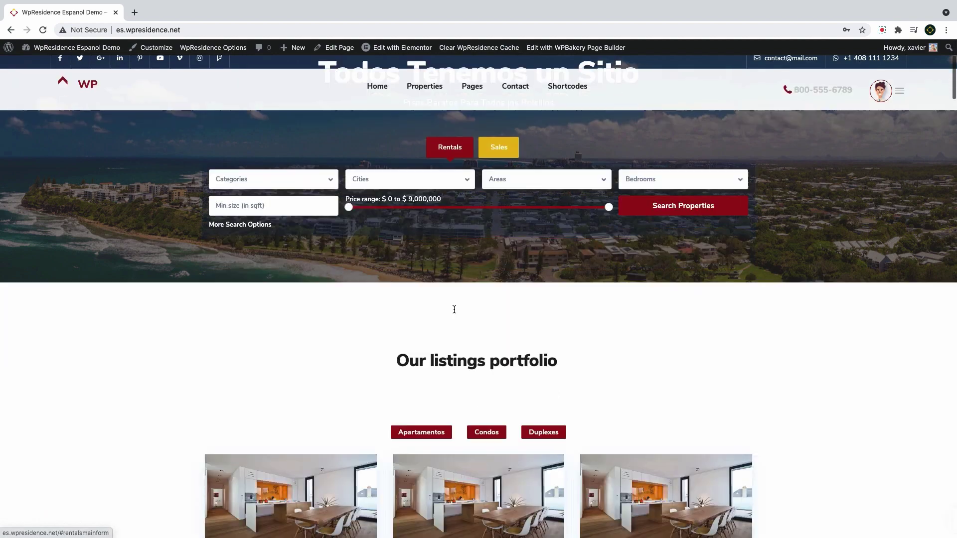
pyautogui.scroll(-15, 379, 143)
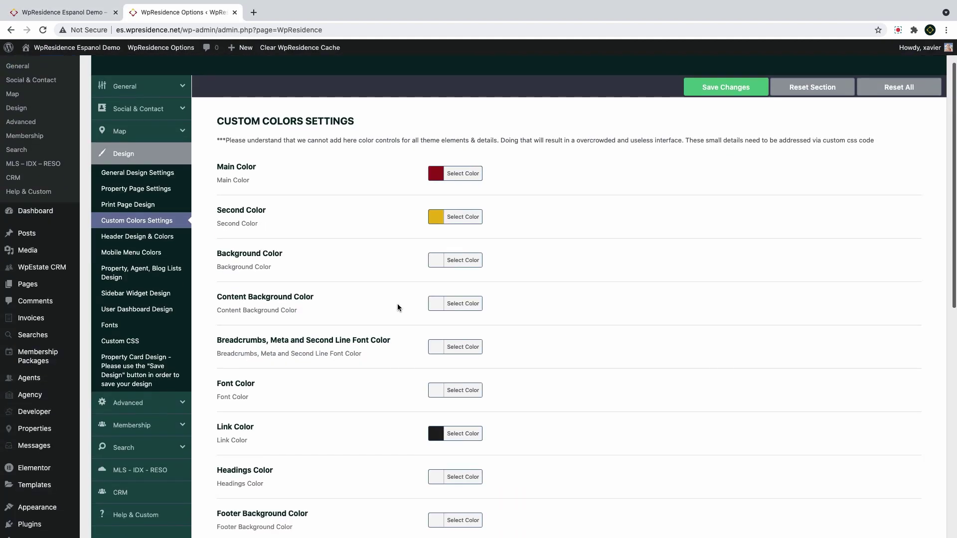
pyautogui.scroll(-3, 397, 303)
pyautogui.scroll(-6, 397, 305)
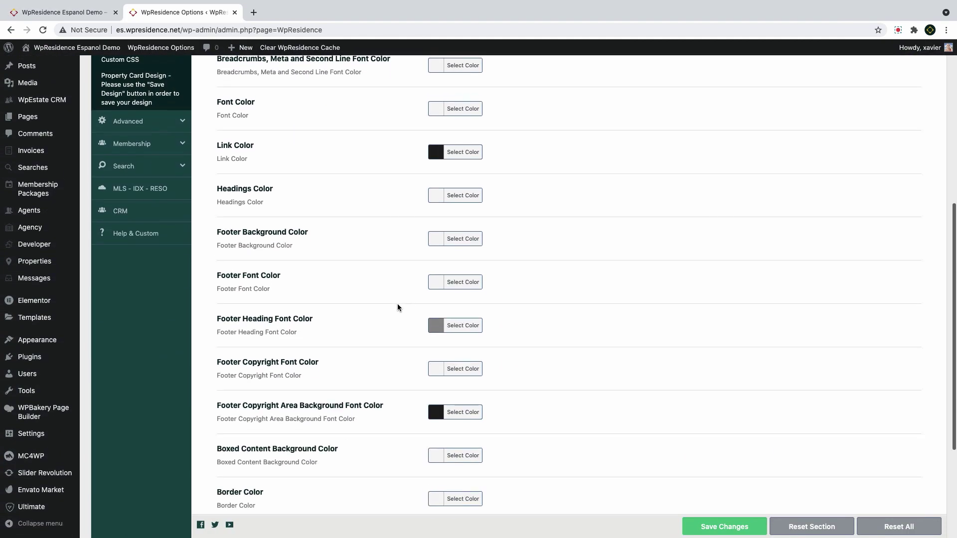
pyautogui.scroll(-2, 397, 305)
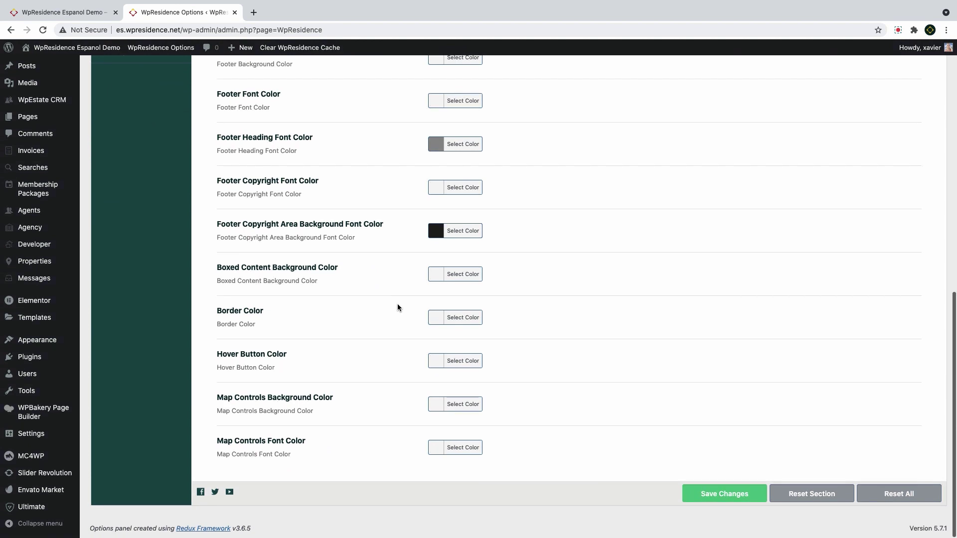
pyautogui.scroll(8, 397, 305)
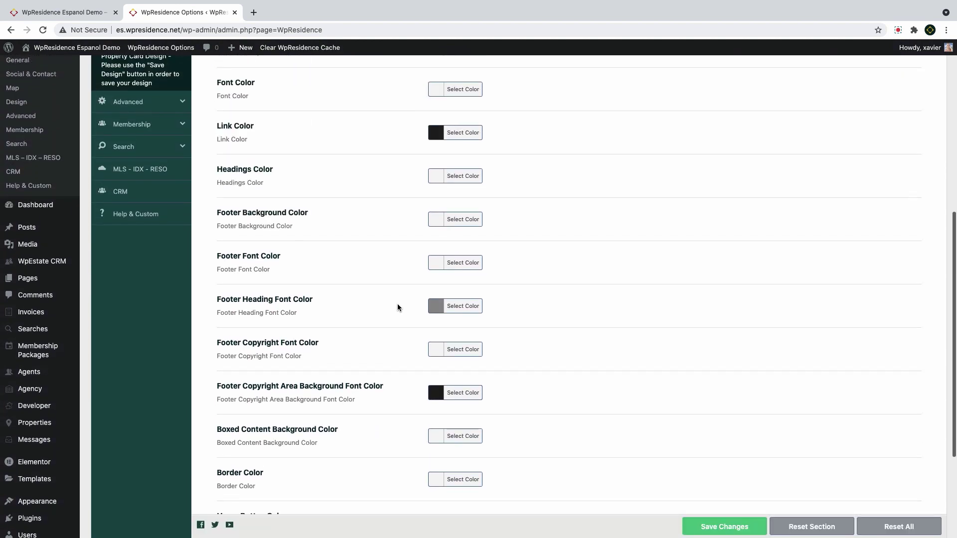
pyautogui.scroll(2, 397, 305)
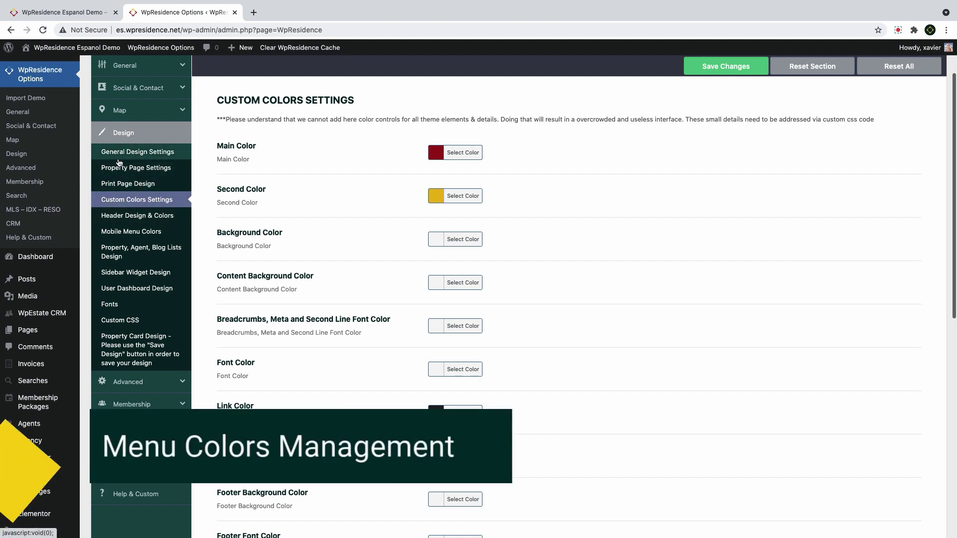
# Scroll through the Design > Header Design & Colors options
pyautogui.click(121, 216)
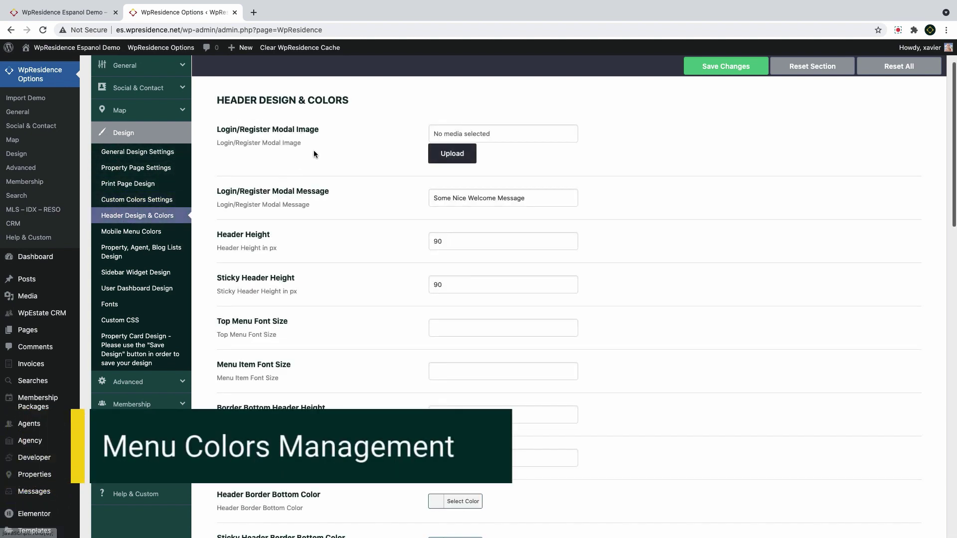
pyautogui.scroll(-4, 328, 172)
pyautogui.scroll(-3, 328, 173)
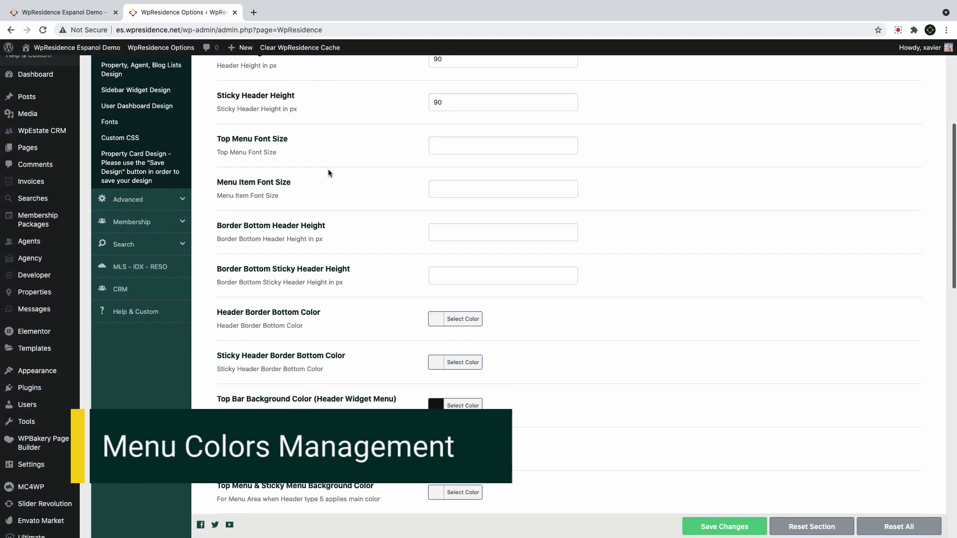
pyautogui.scroll(-4, 438, 368)
pyautogui.scroll(-8, 439, 368)
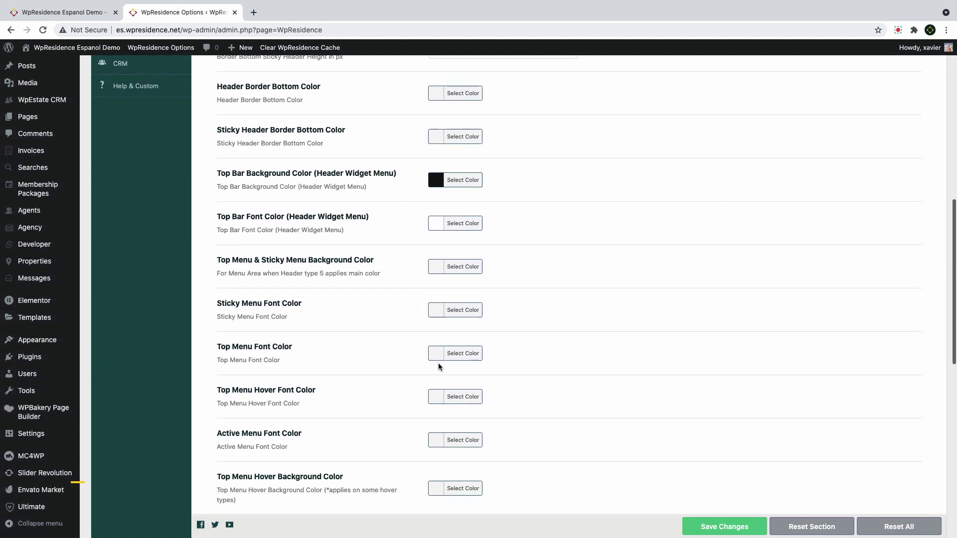
pyautogui.scroll(-6, 438, 366)
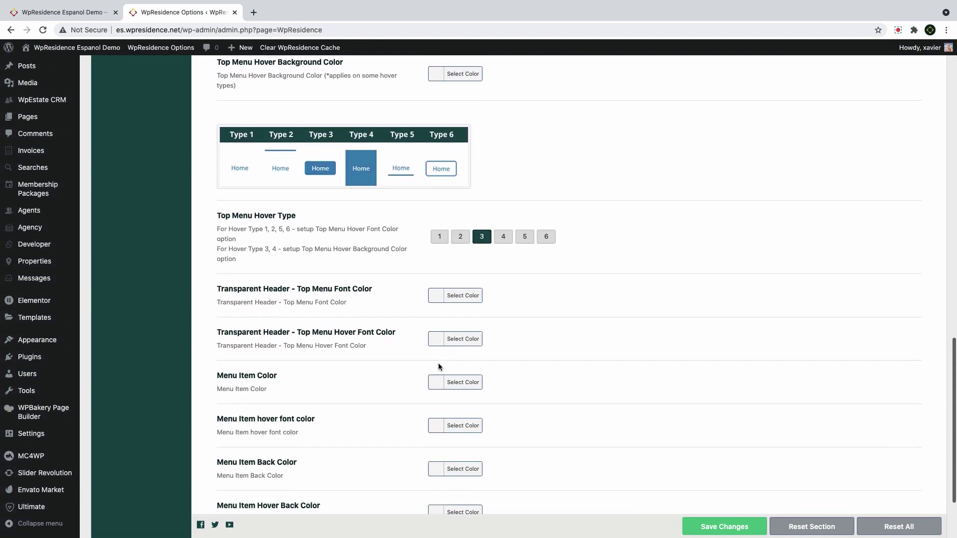
pyautogui.scroll(8, 438, 366)
pyautogui.scroll(7, 439, 368)
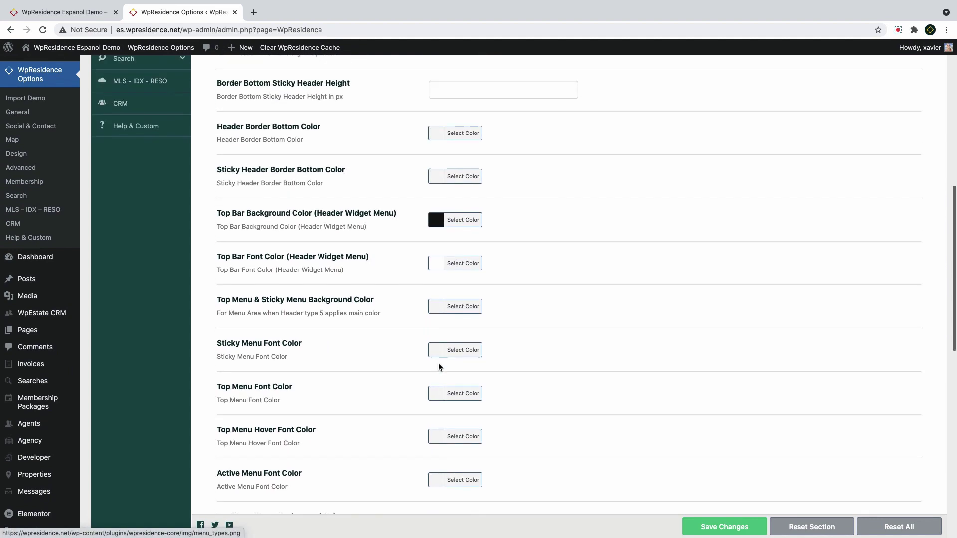
pyautogui.scroll(2, 438, 363)
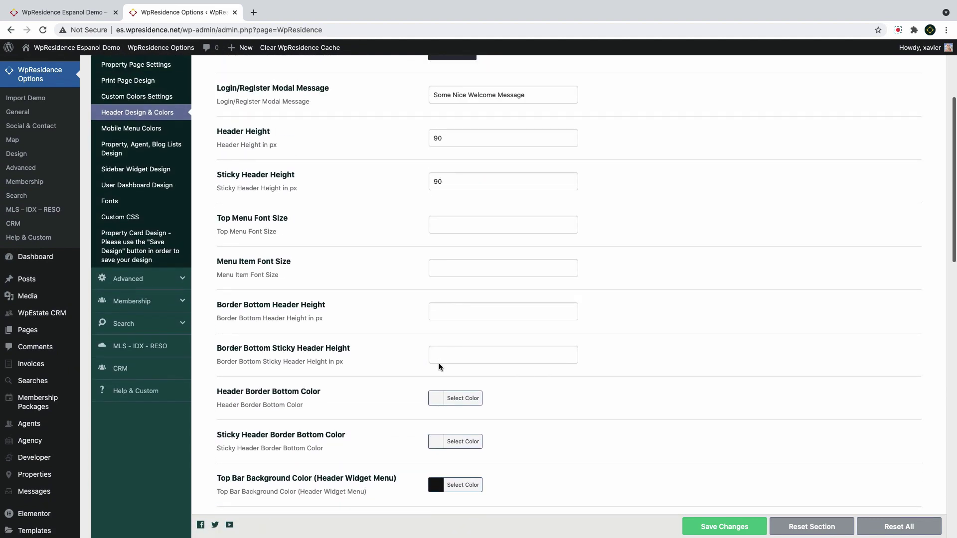
# On the front-end homepage, look at the Properties and Home menu dropdowns
pyautogui.click(62, 12)
pyautogui.scroll(8, 277, 224)
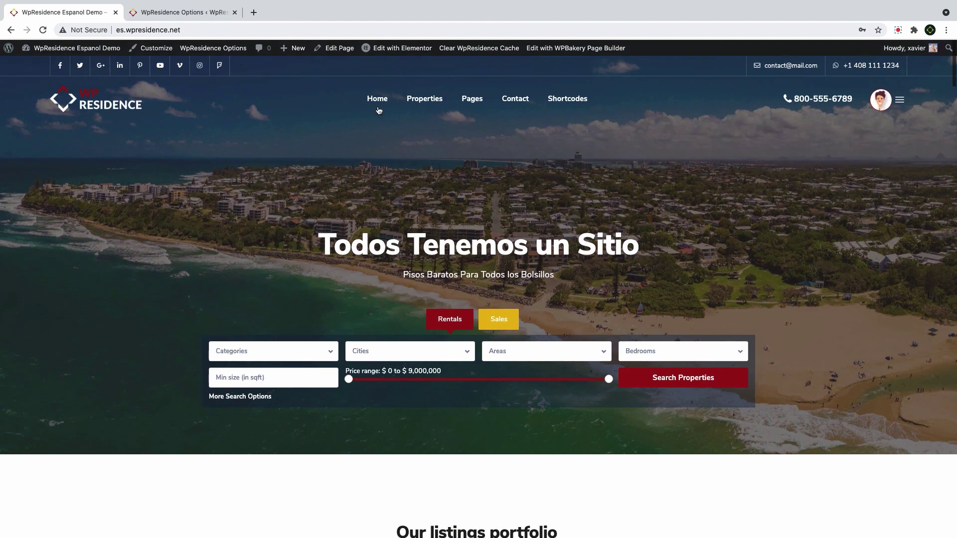
pyautogui.moveTo(418, 99)
pyautogui.moveTo(377, 102)
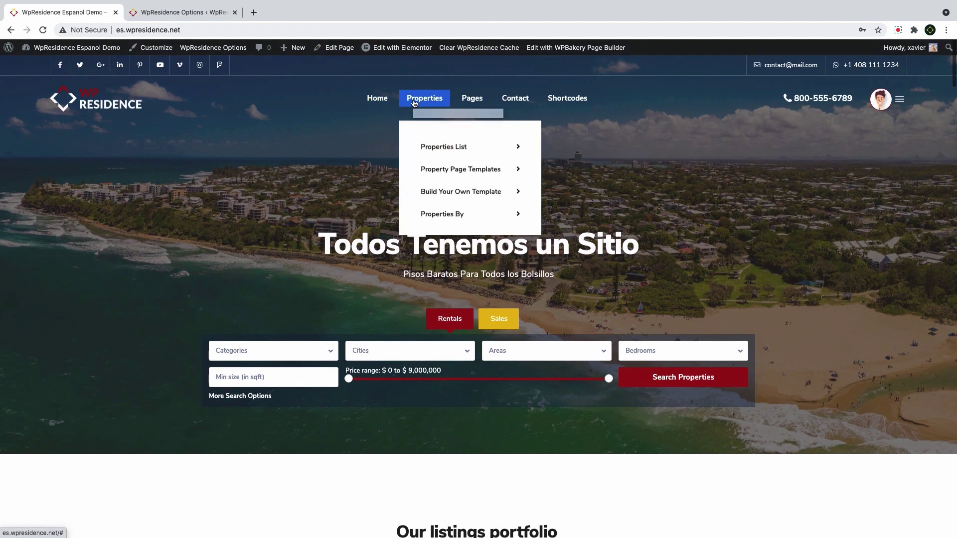
# Set the Top Menu Hover Font Color to dark red and choose hover type 1
pyautogui.click(155, 15)
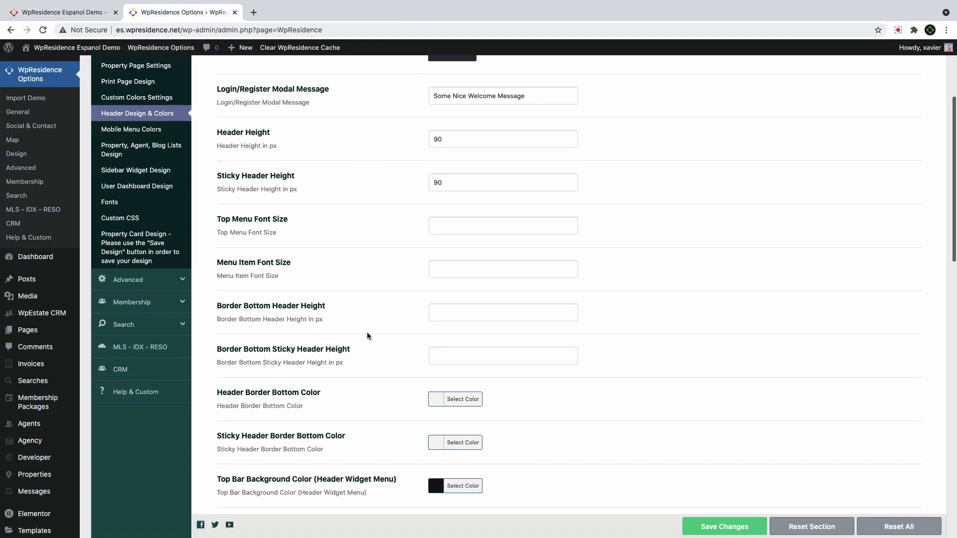
pyautogui.scroll(-8, 368, 336)
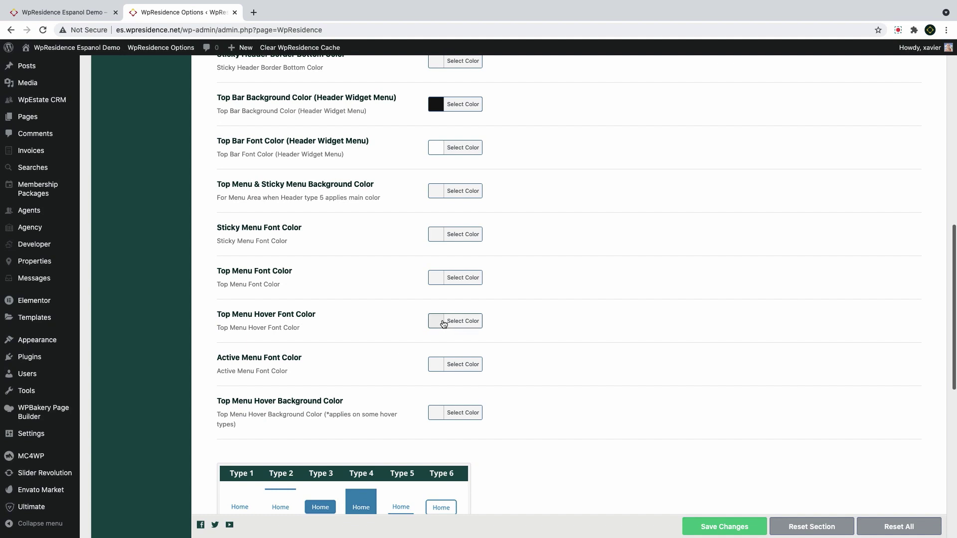
pyautogui.click(442, 325)
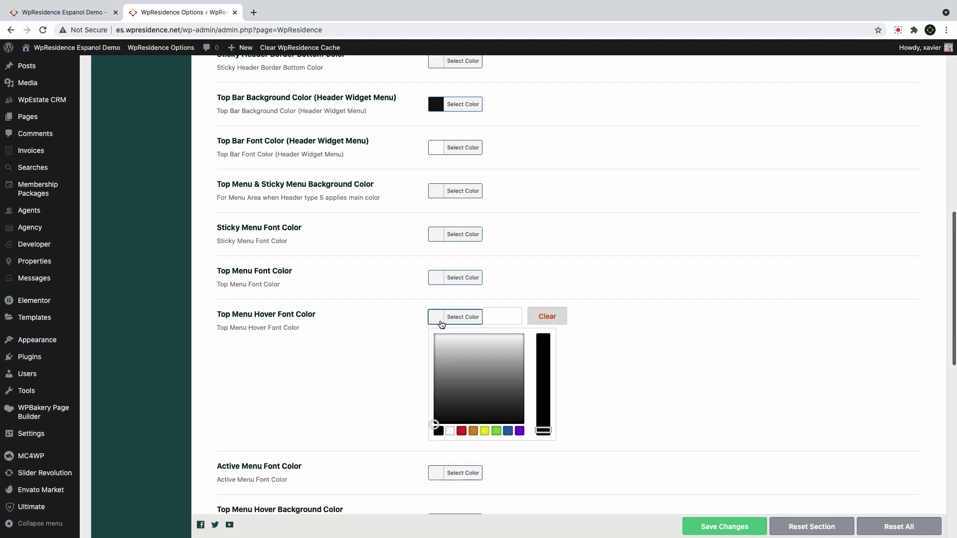
pyautogui.click(496, 318)
pyautogui.hotkey('ctrl', 'v')
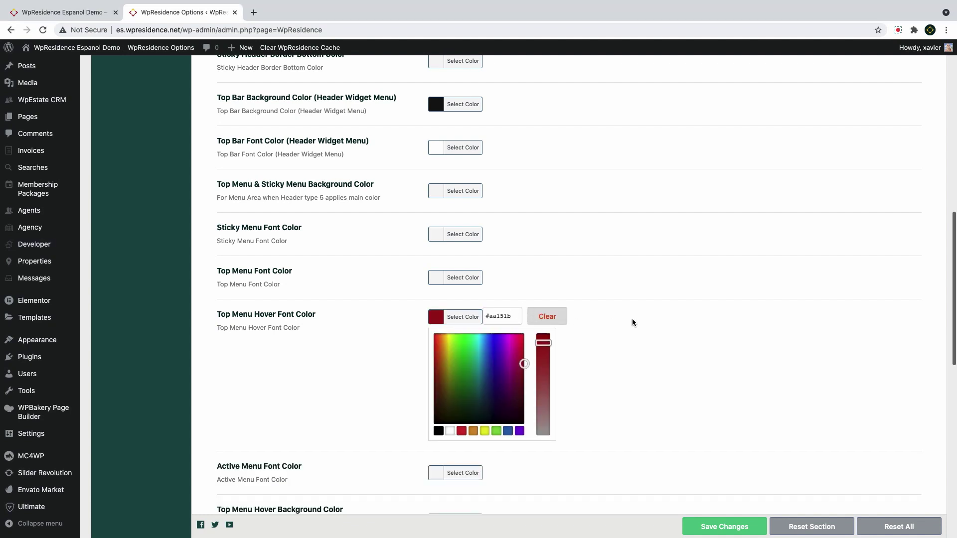
pyautogui.click(388, 341)
pyautogui.moveTo(296, 314); pyautogui.dragTo(218, 97)
pyautogui.scroll(-3, 432, 443)
pyautogui.click(439, 441)
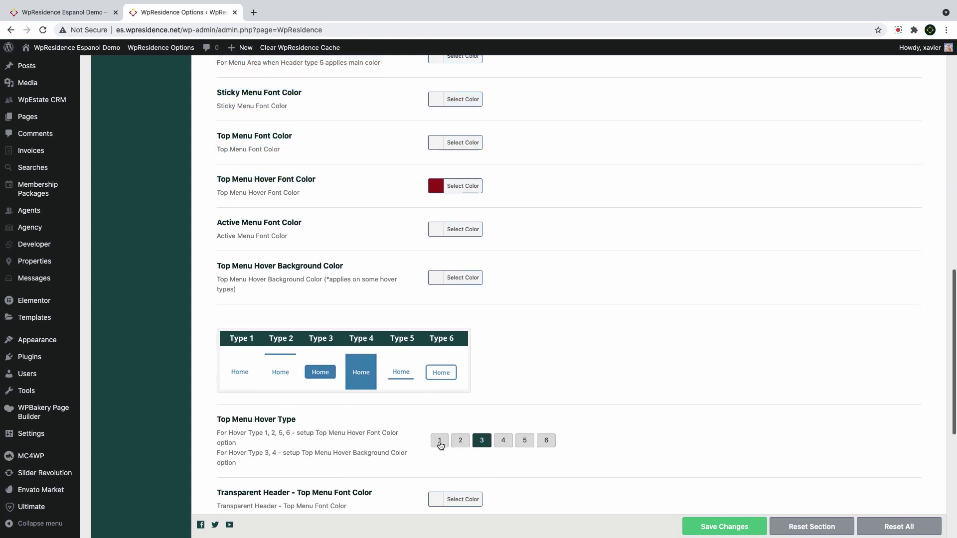
pyautogui.scroll(-2, 329, 398)
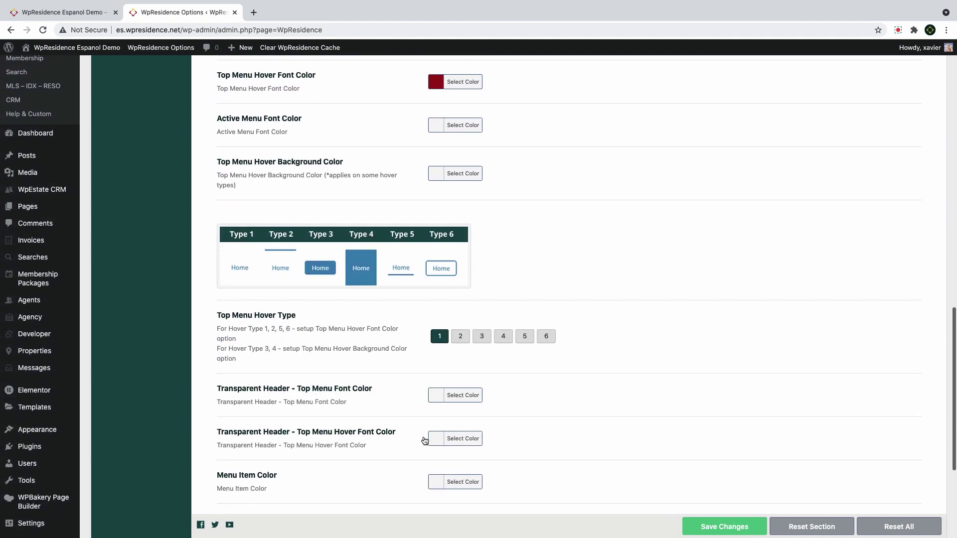
# Set the Transparent Header Hover Font Color to dark red
pyautogui.click(432, 438)
pyautogui.hotkey('ctrl', 'v')
pyautogui.click(660, 420)
pyautogui.scroll(-3, 268, 377)
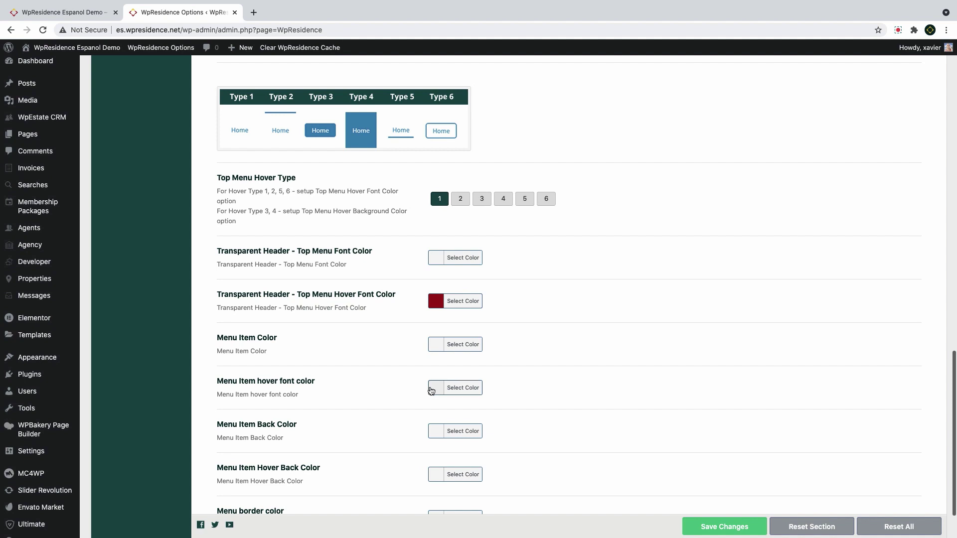
pyautogui.scroll(-1, 432, 408)
# Set Menu Item Hover Back Color to dark red and hover font to white, then save
pyautogui.click(433, 435)
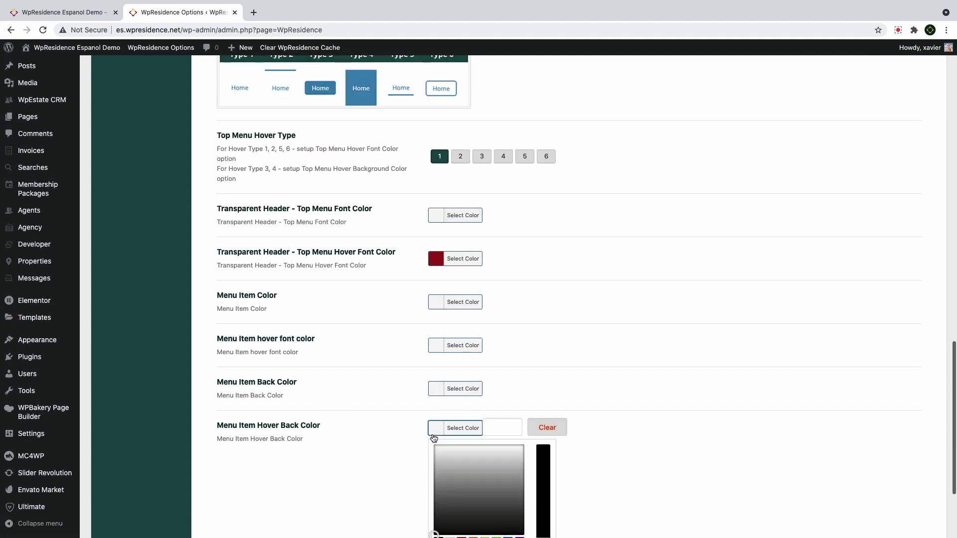
pyautogui.hotkey('ctrl', 'v')
pyautogui.click(521, 367)
pyautogui.click(437, 343)
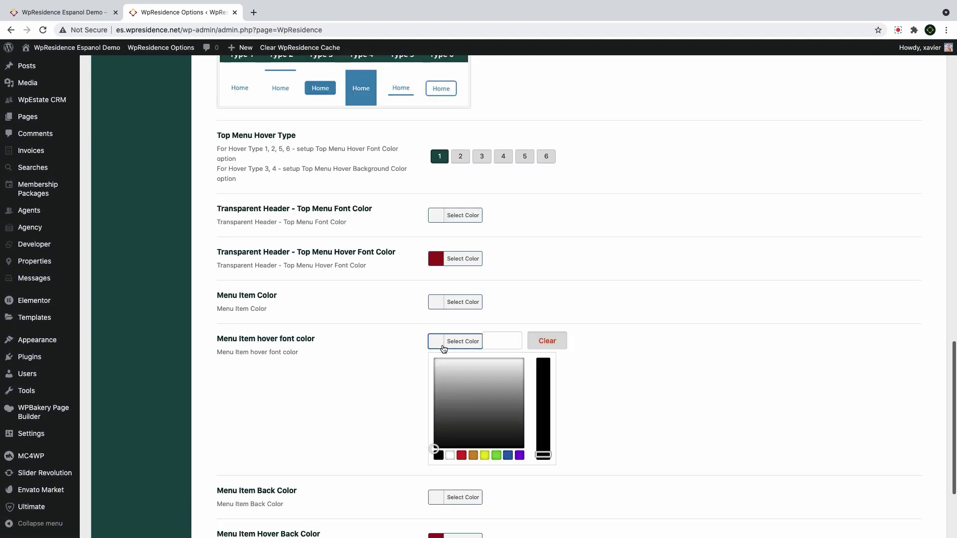
pyautogui.click(450, 455)
pyautogui.click(617, 420)
pyautogui.scroll(-1, 615, 418)
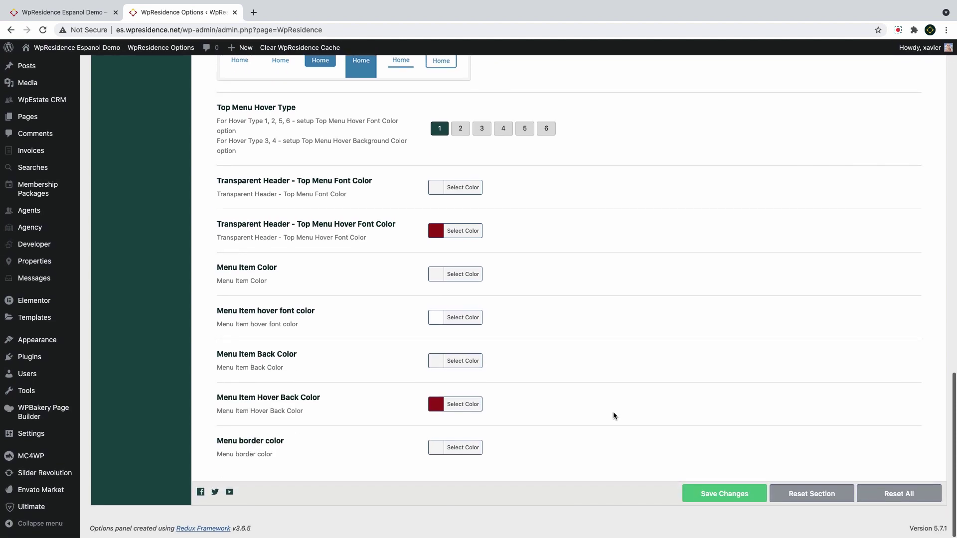
pyautogui.click(729, 495)
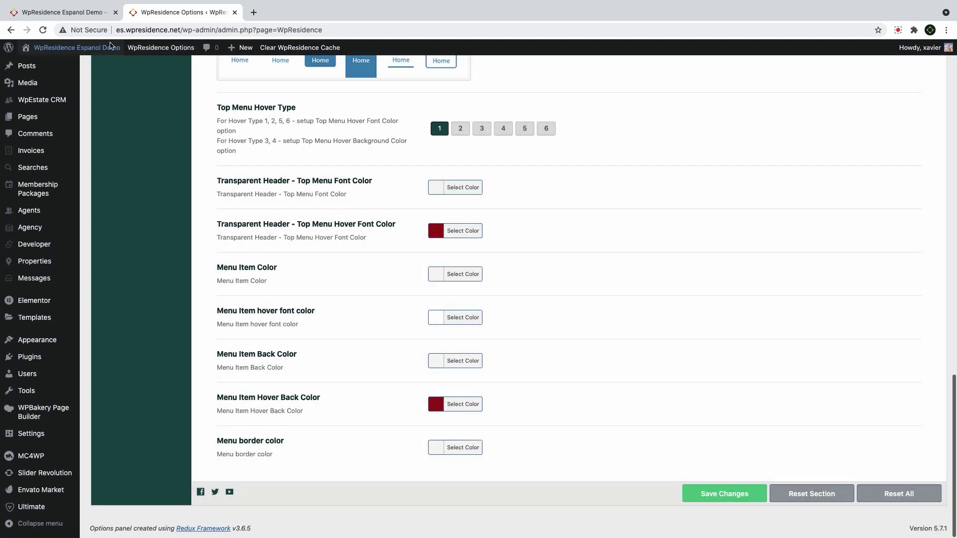
pyautogui.click(68, 14)
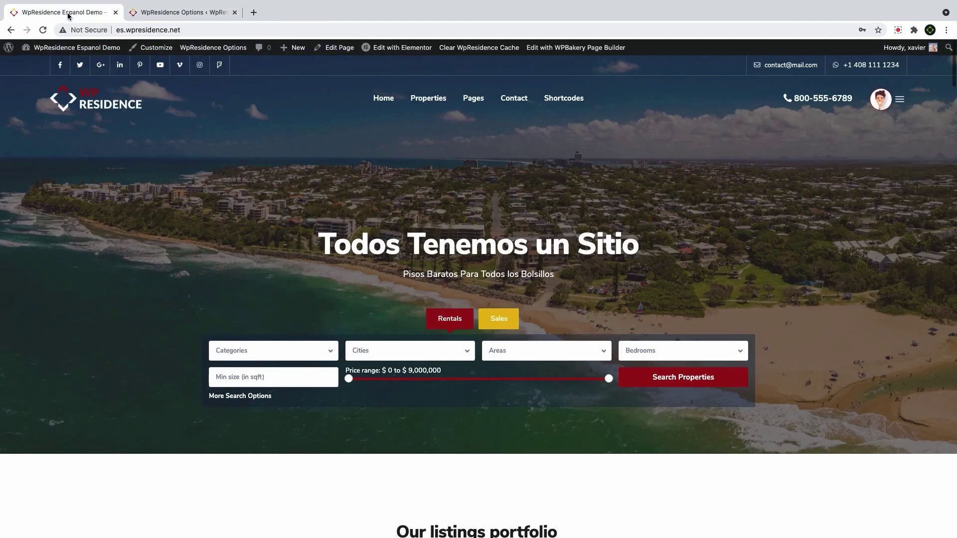
# Reload the homepage to check the menu hover colours, then open Property, Agent, Blog Lists Design
pyautogui.click(43, 31)
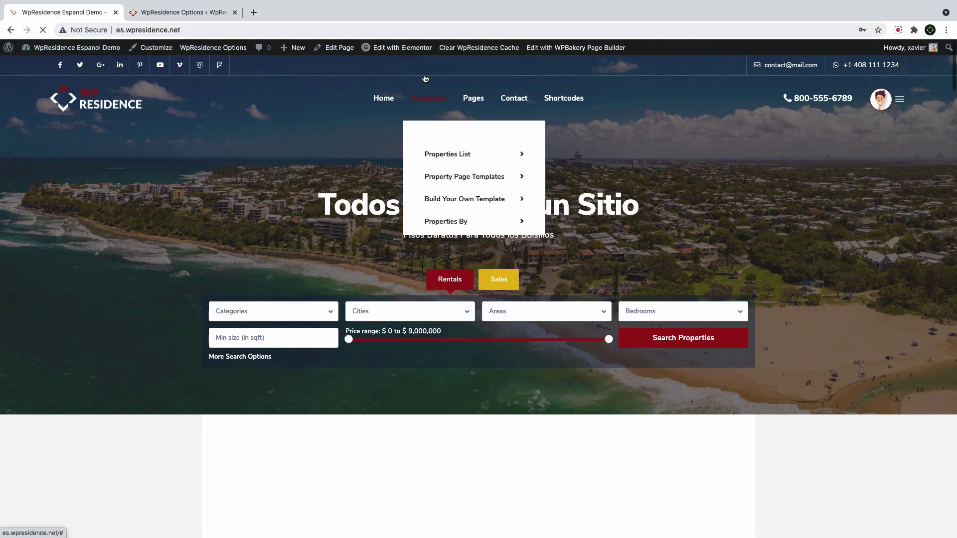
pyautogui.moveTo(390, 102)
pyautogui.moveTo(399, 149)
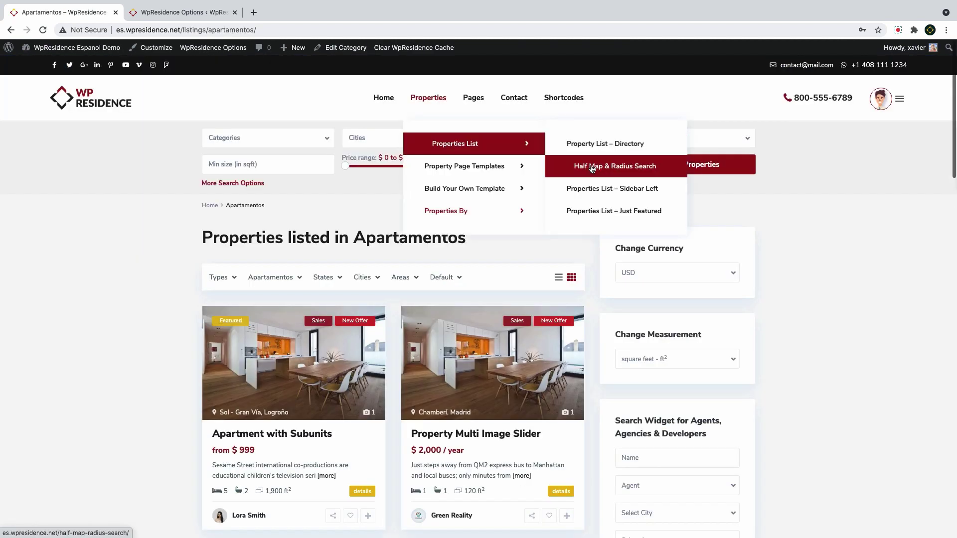
pyautogui.moveTo(563, 103)
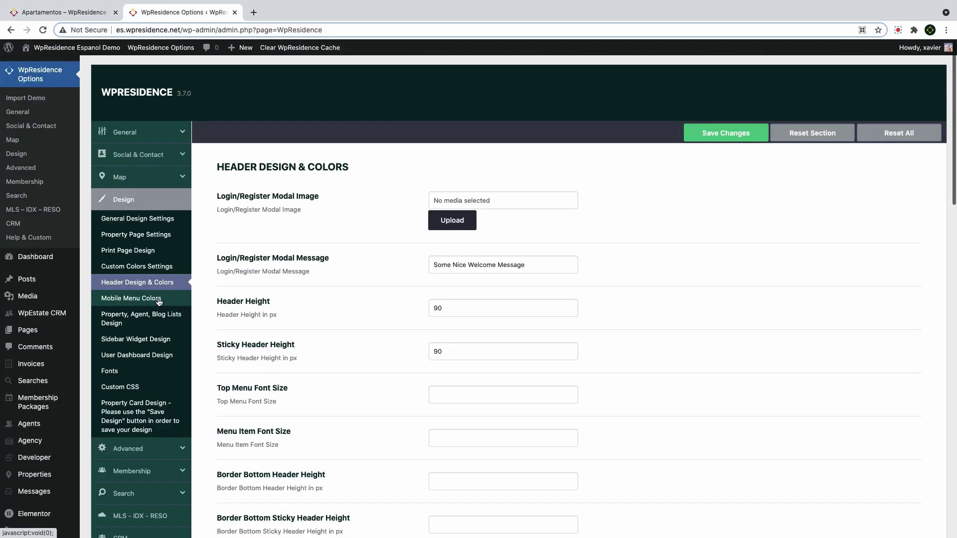
pyautogui.click(162, 301)
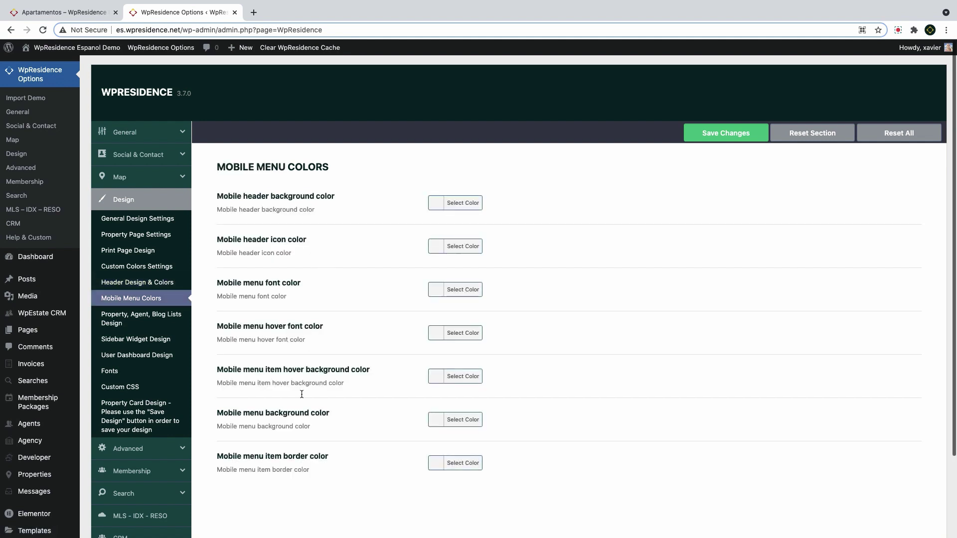
pyautogui.click(102, 319)
# Look through the Sidebar Widget Design page, then the User Dashboard Design options
pyautogui.scroll(-10, 348, 315)
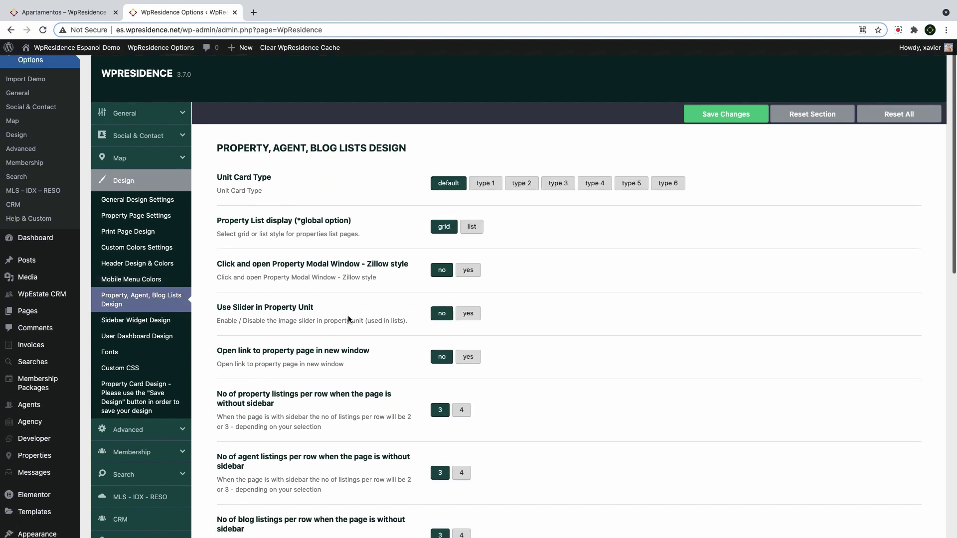
pyautogui.scroll(-5, 348, 319)
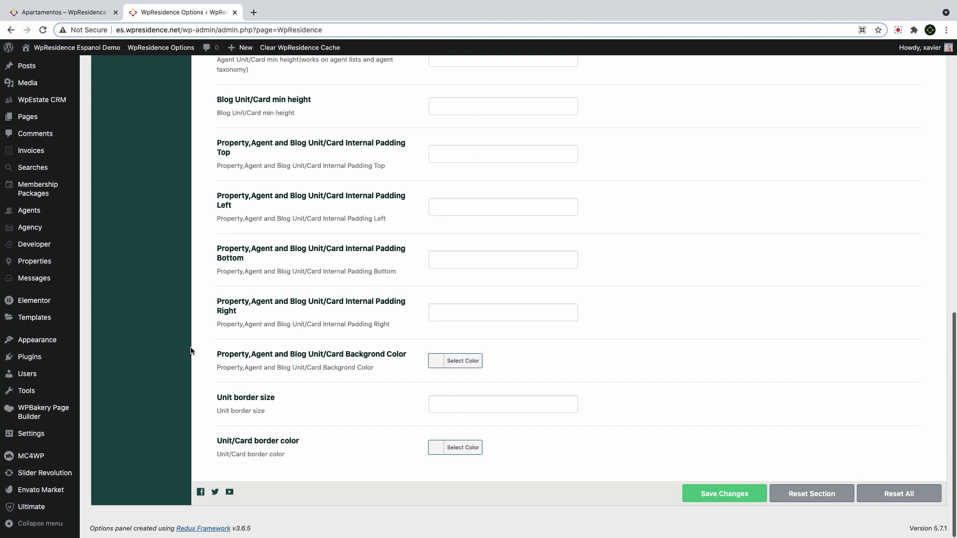
pyautogui.scroll(15, 191, 351)
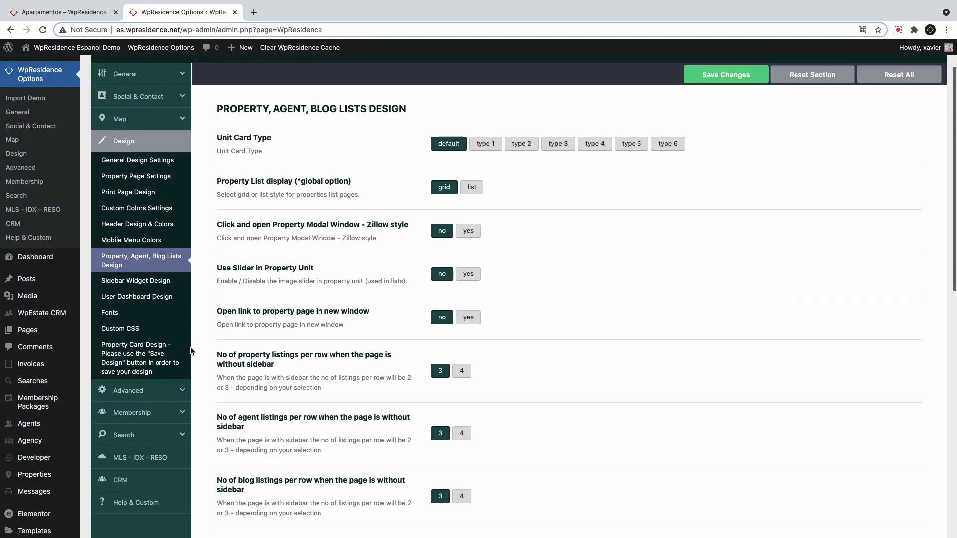
pyautogui.click(136, 298)
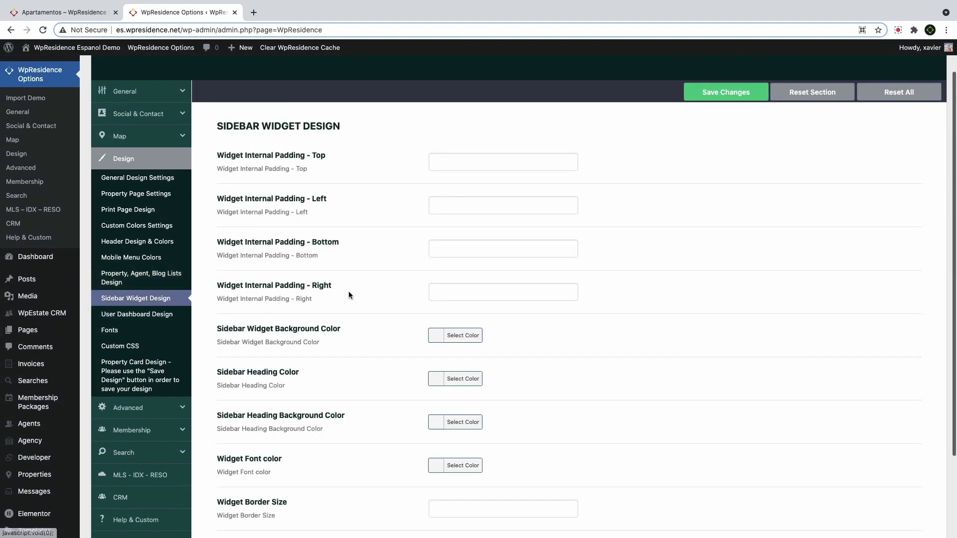
pyautogui.scroll(-3, 348, 291)
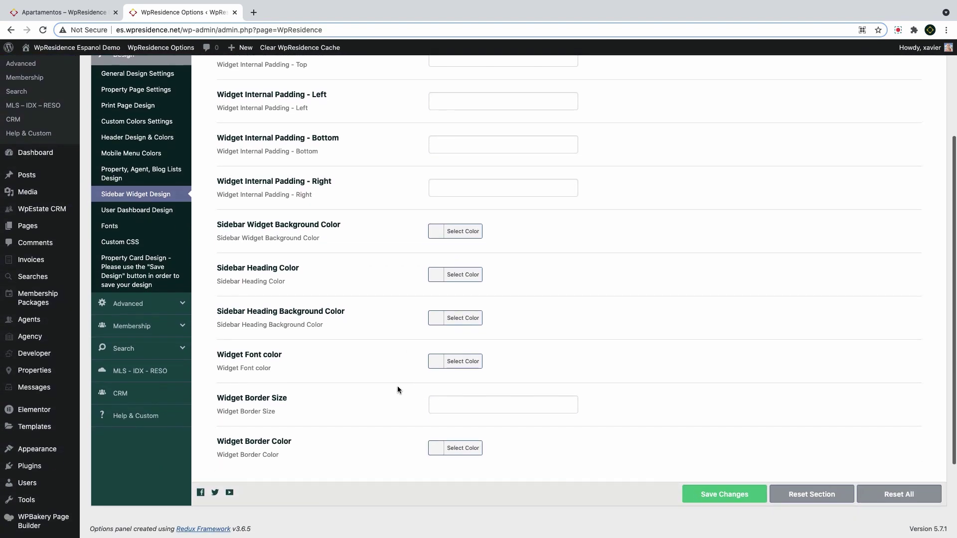
pyautogui.click(136, 210)
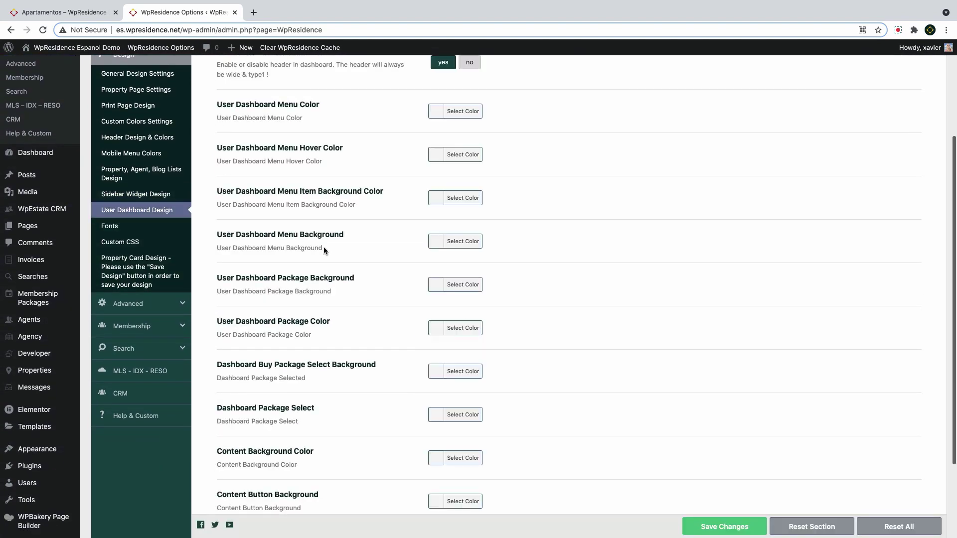
pyautogui.scroll(4, 324, 250)
pyautogui.scroll(-7, 324, 249)
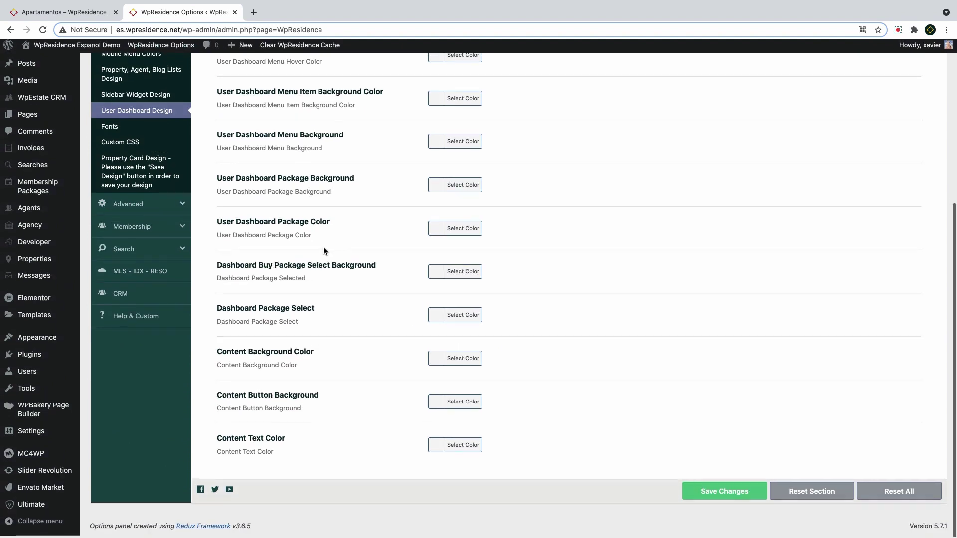
pyautogui.scroll(7, 324, 249)
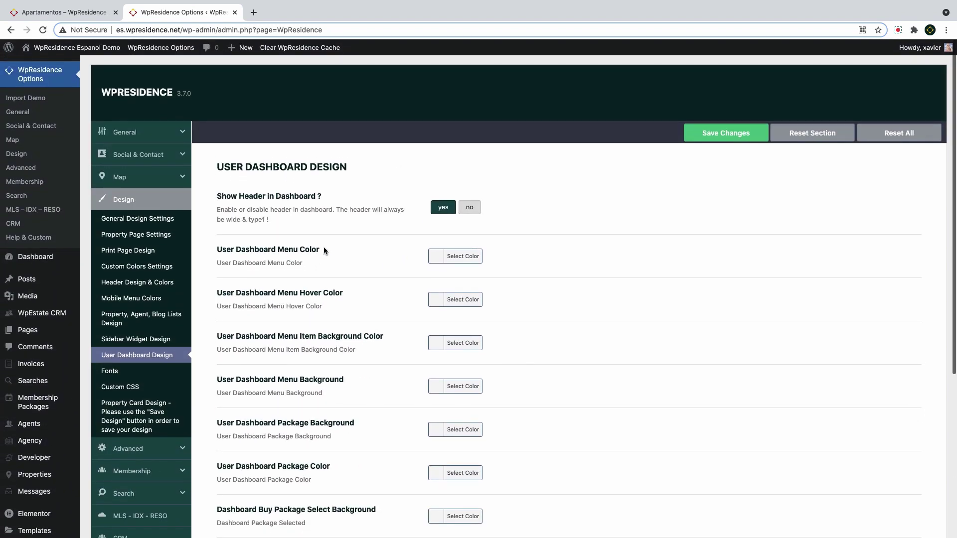
# Go to the Fonts settings and drop down the H1 Font Family list
pyautogui.click(135, 377)
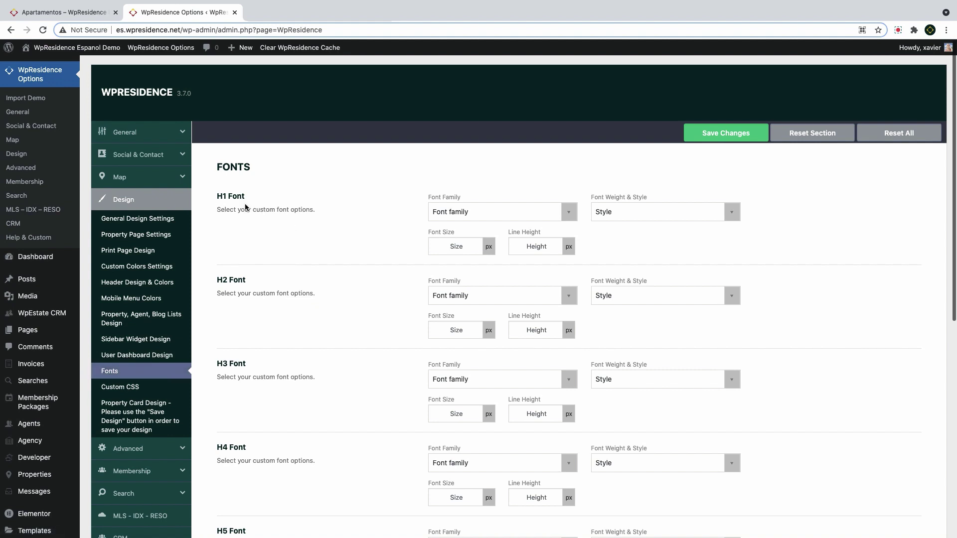
pyautogui.scroll(-7, 244, 279)
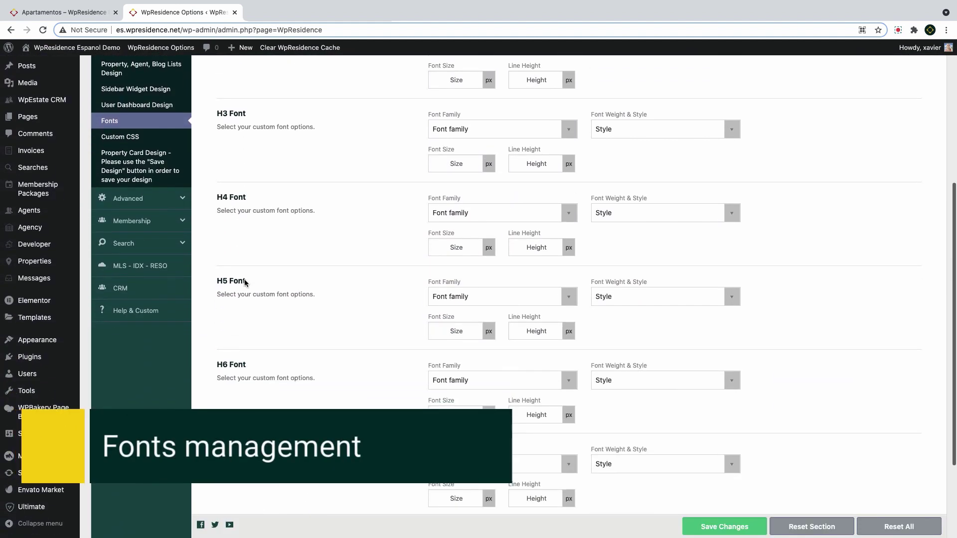
pyautogui.scroll(-1, 244, 283)
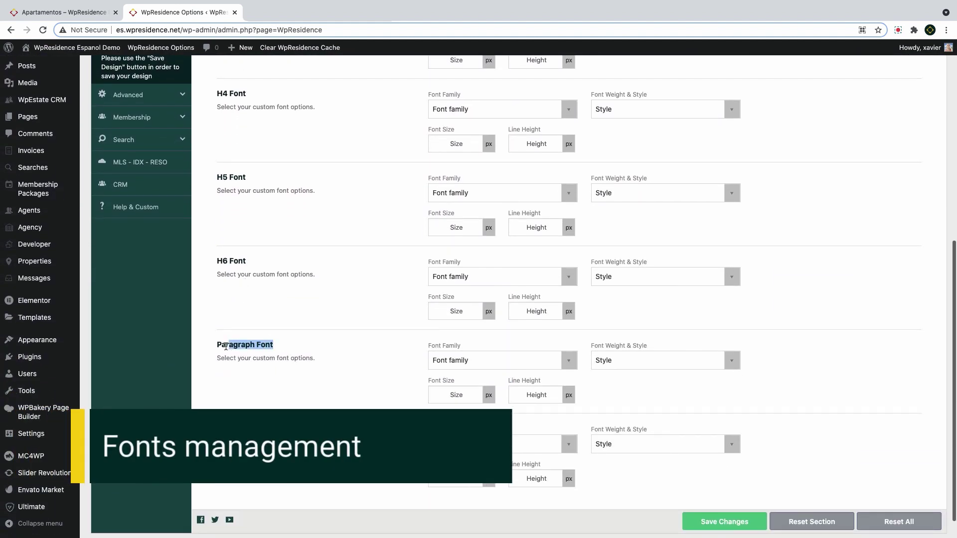
pyautogui.scroll(7, 254, 349)
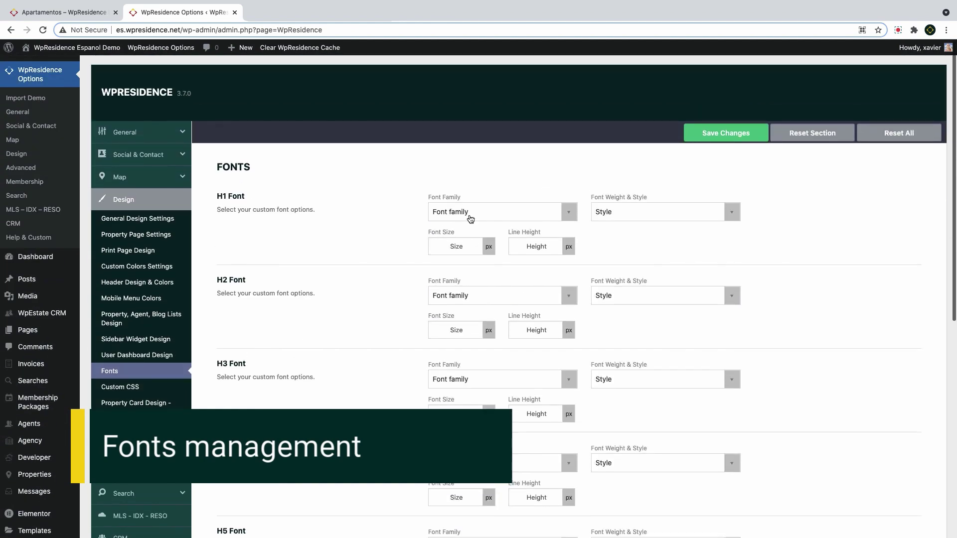
pyautogui.click(470, 215)
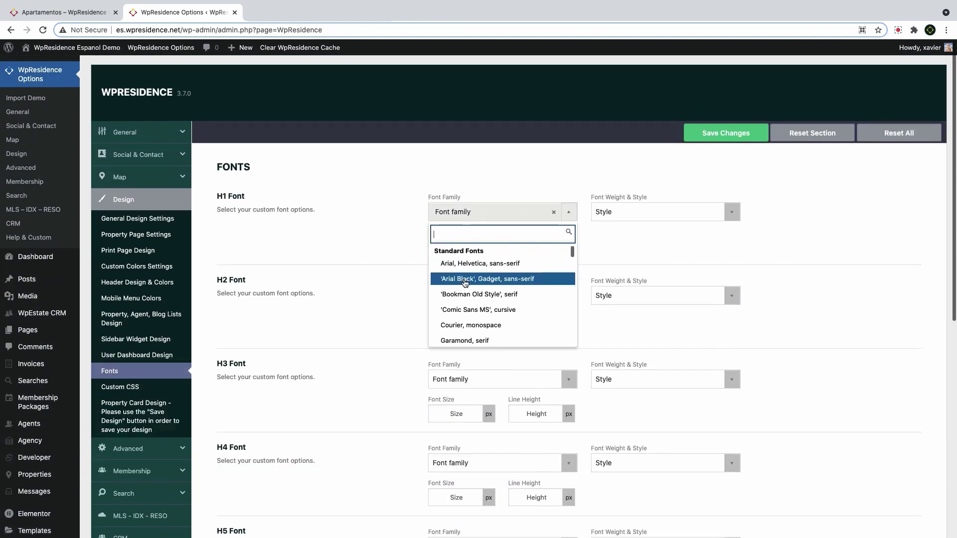
pyautogui.scroll(-5, 465, 284)
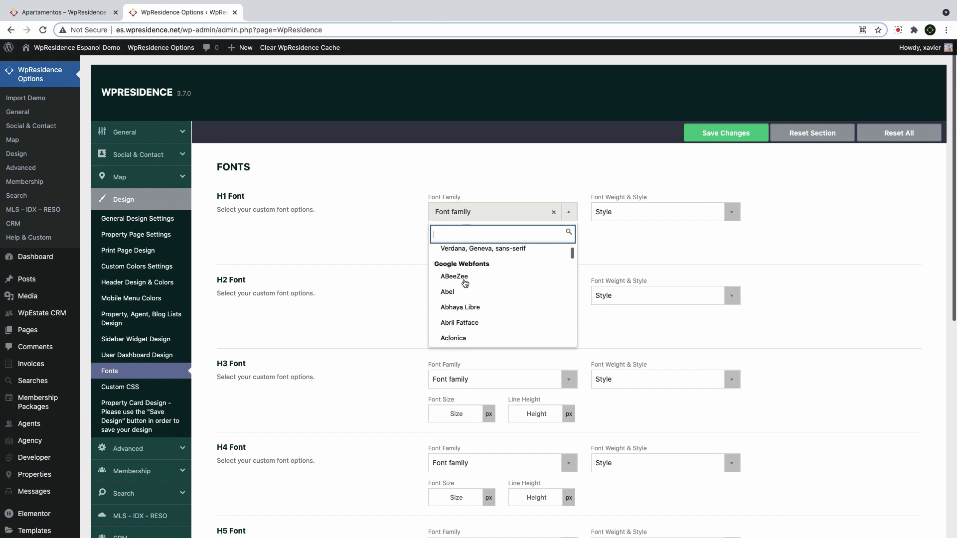
pyautogui.scroll(-8, 465, 283)
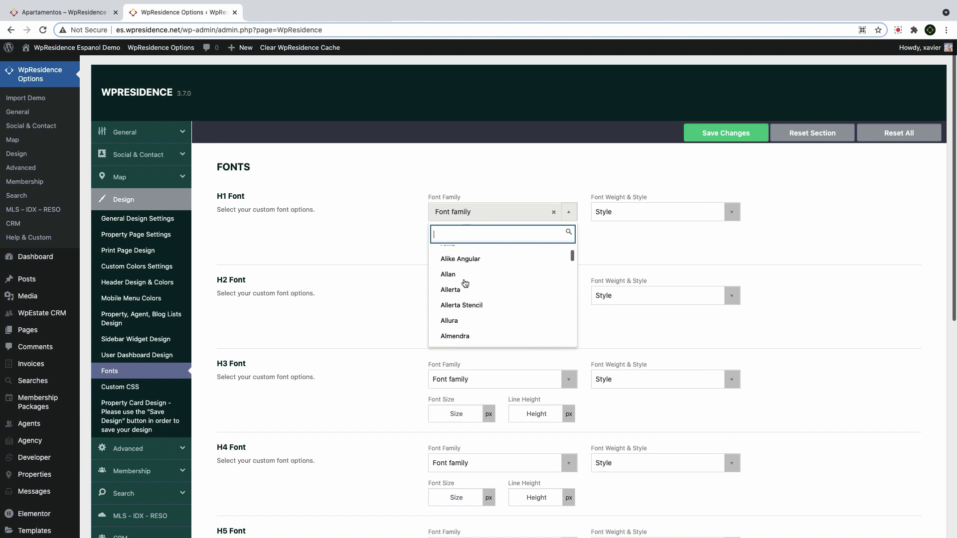
pyautogui.scroll(-3, 465, 283)
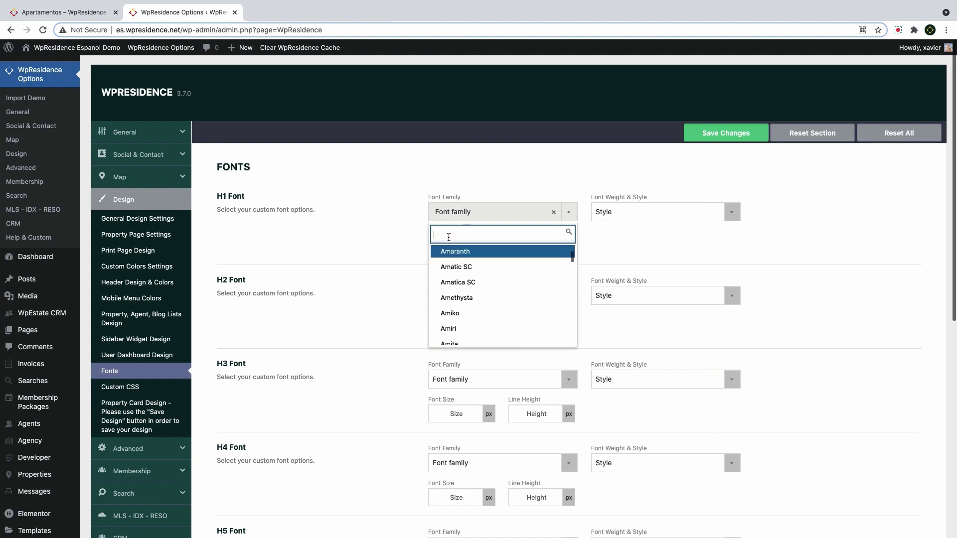
# Give H1 the Lato font with Bold 700 weight, size 35 and line height 45
pyautogui.write('Lato')
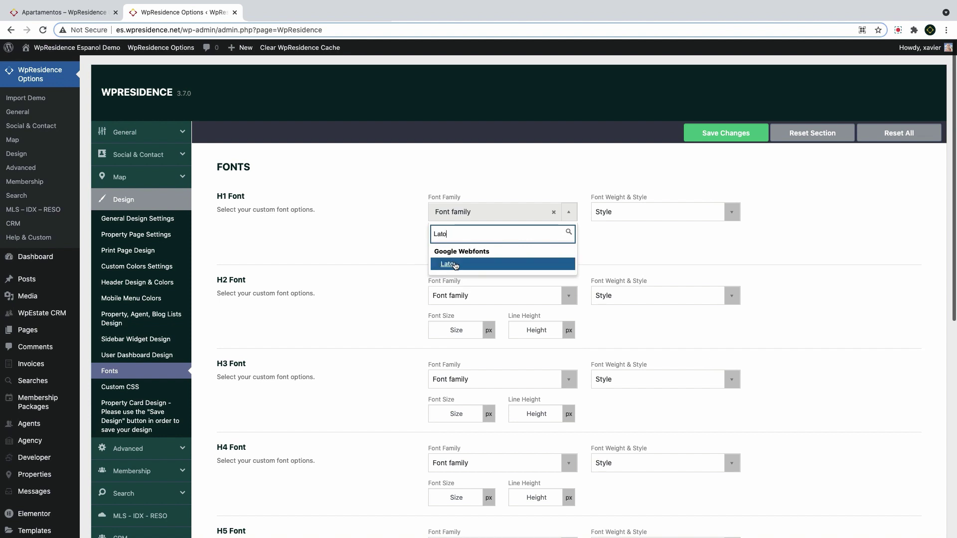
pyautogui.click(454, 264)
pyautogui.click(631, 219)
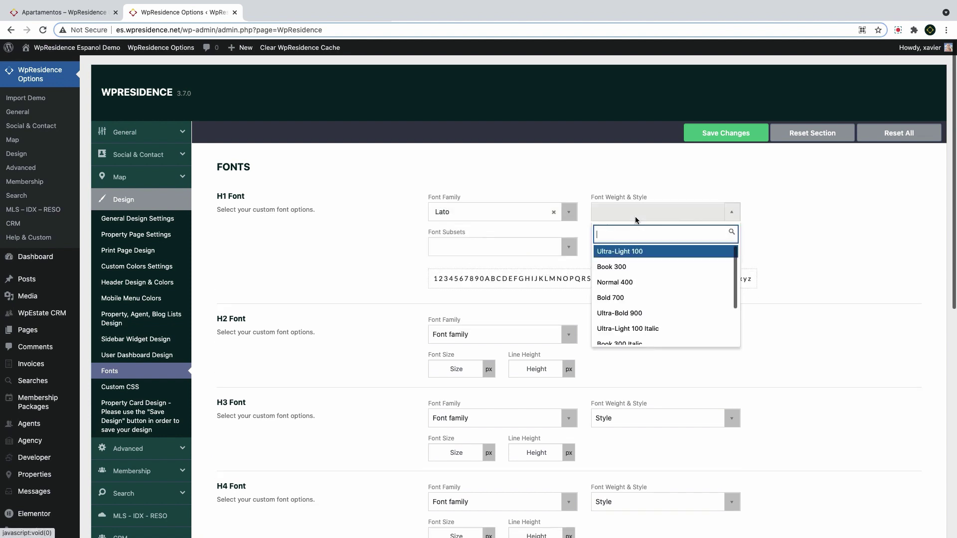
pyautogui.click(621, 299)
pyautogui.click(472, 249)
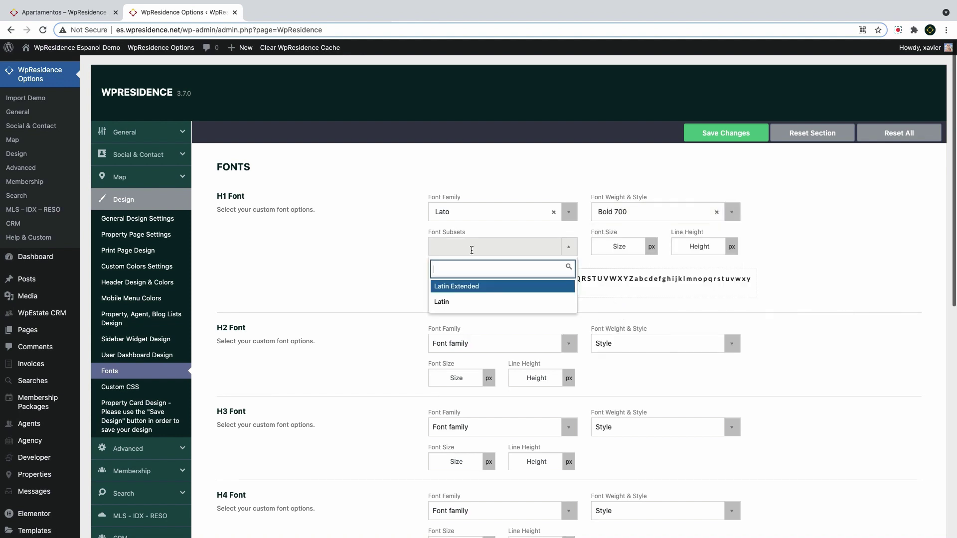
pyautogui.scroll(-2, 465, 309)
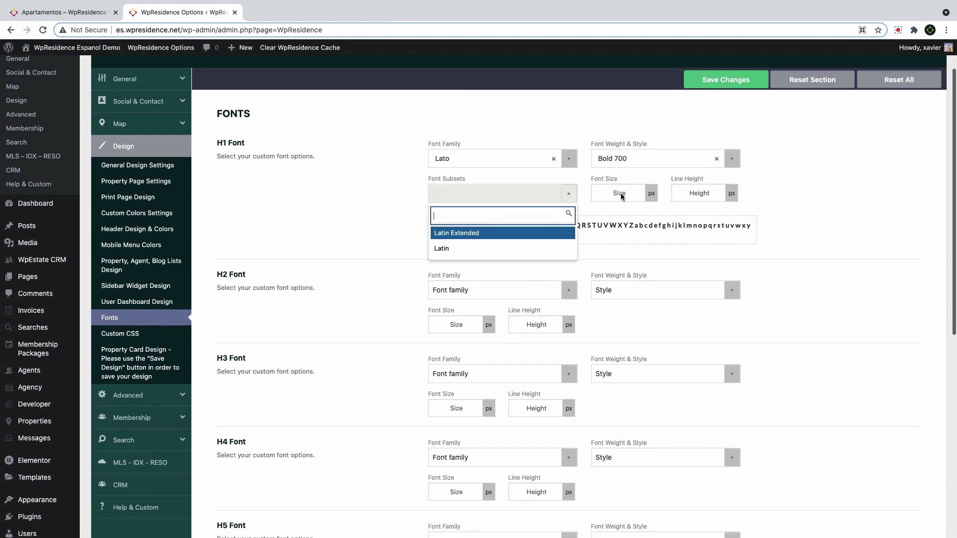
pyautogui.click(621, 196)
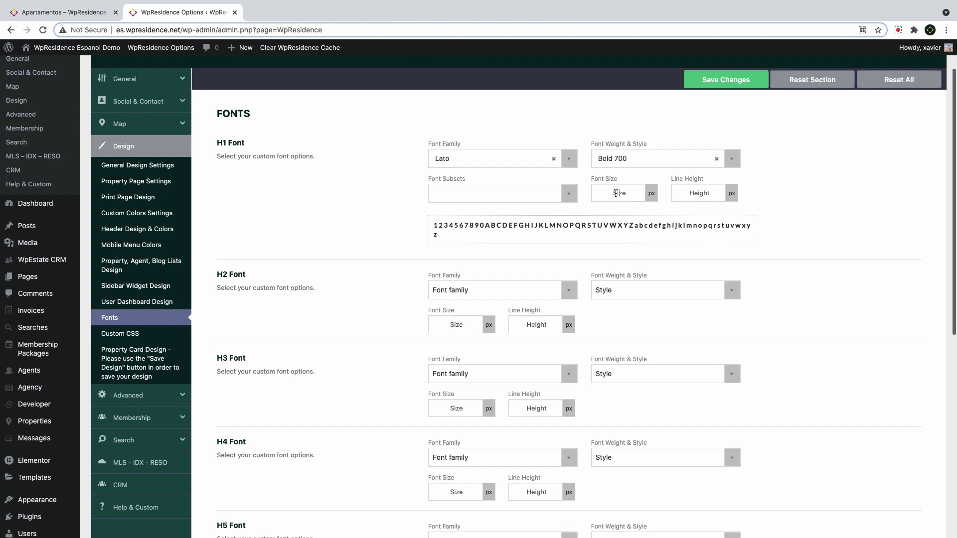
pyautogui.click(616, 193)
pyautogui.write('35')
pyautogui.press('Tab')
pyautogui.write('45')
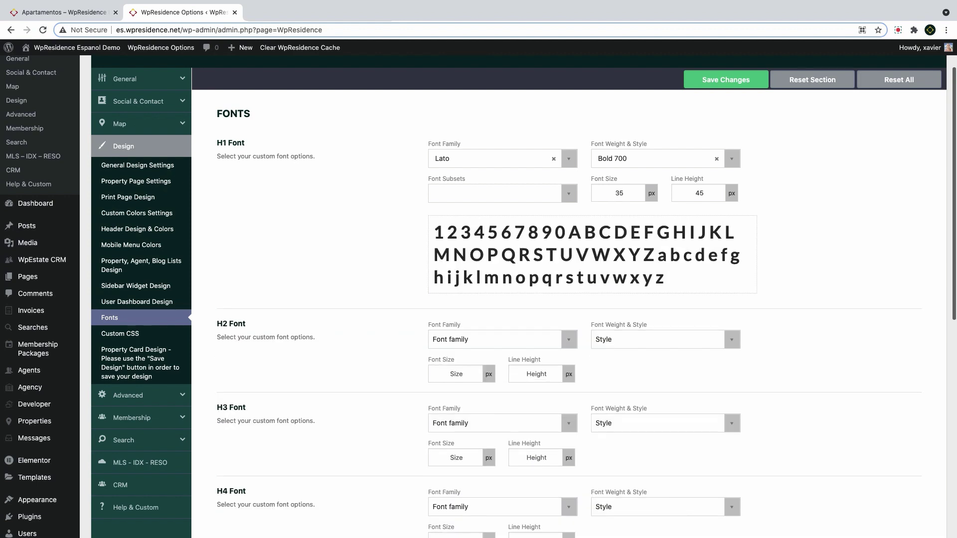
# Clear the H1 font weight, font family and line height to start over
pyautogui.click(716, 160)
pyautogui.click(554, 158)
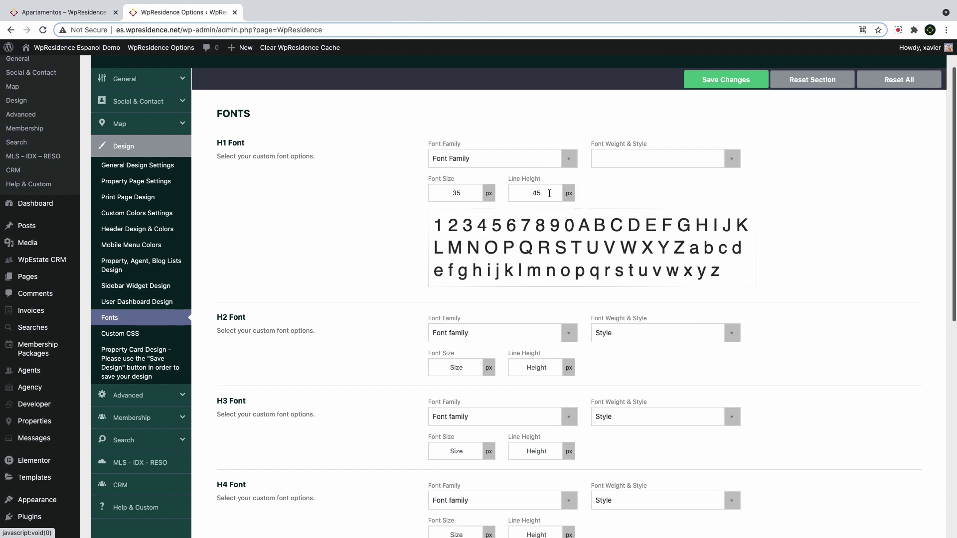
pyautogui.press('BackSpace')
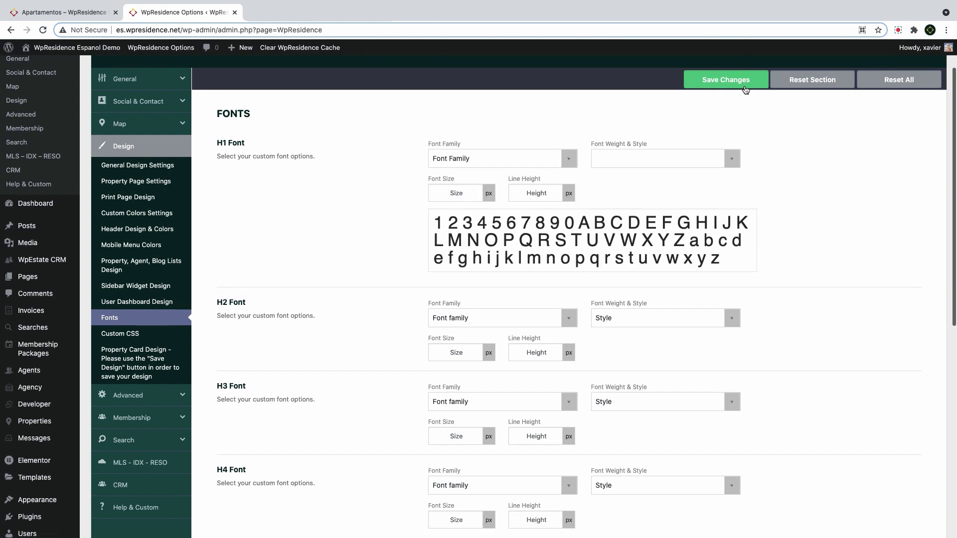
pyautogui.hotkey('ctrl', 'shift', 'Tab')
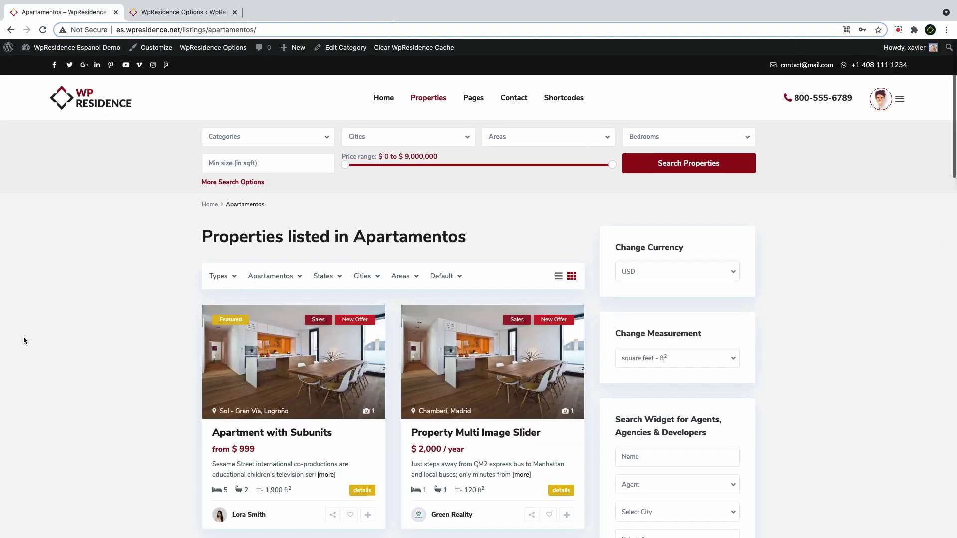
pyautogui.hotkey('ctrl', 'Tab')
# Reapply Lato to H1 with Normal 400 weight, 35 px size and 45 px line height
pyautogui.click(499, 176)
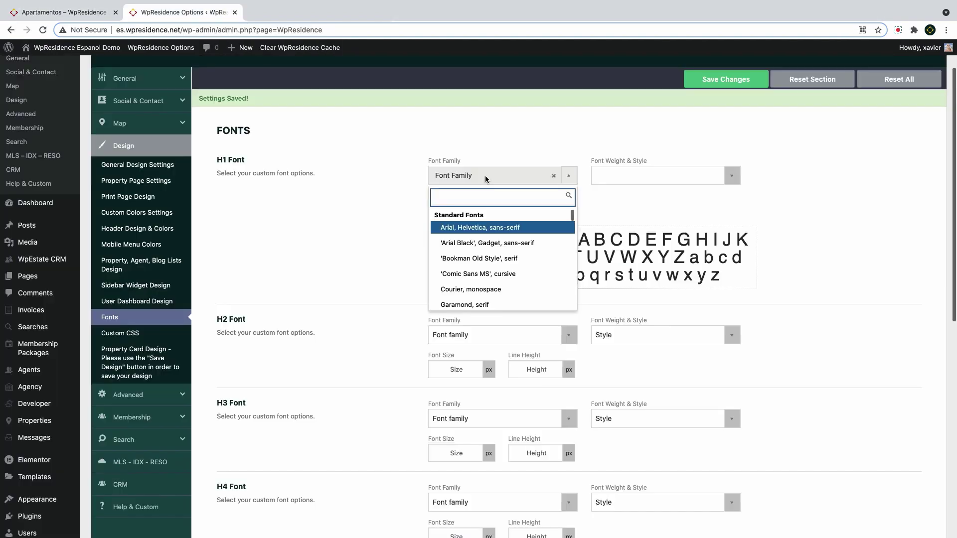
pyautogui.write('lato')
pyautogui.press('Return')
pyautogui.click(623, 174)
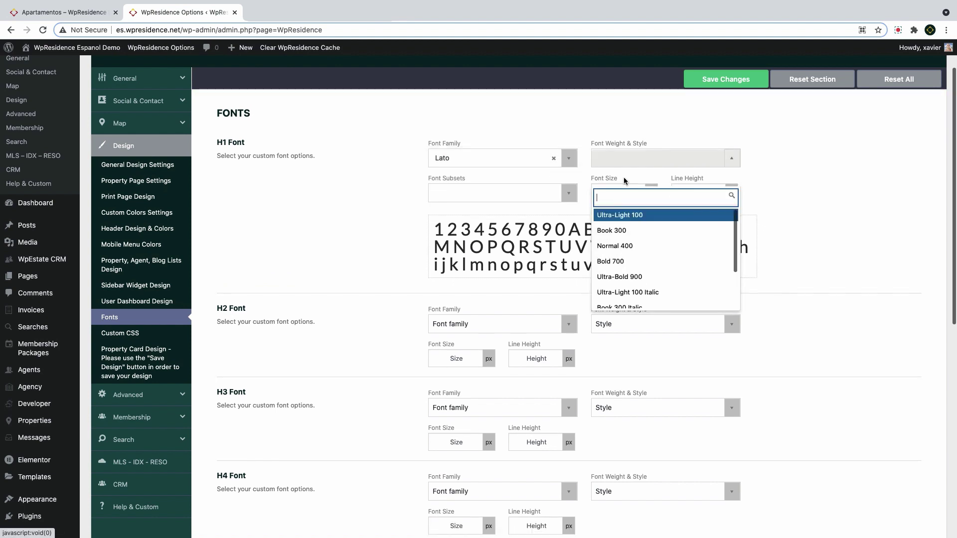
pyautogui.click(623, 246)
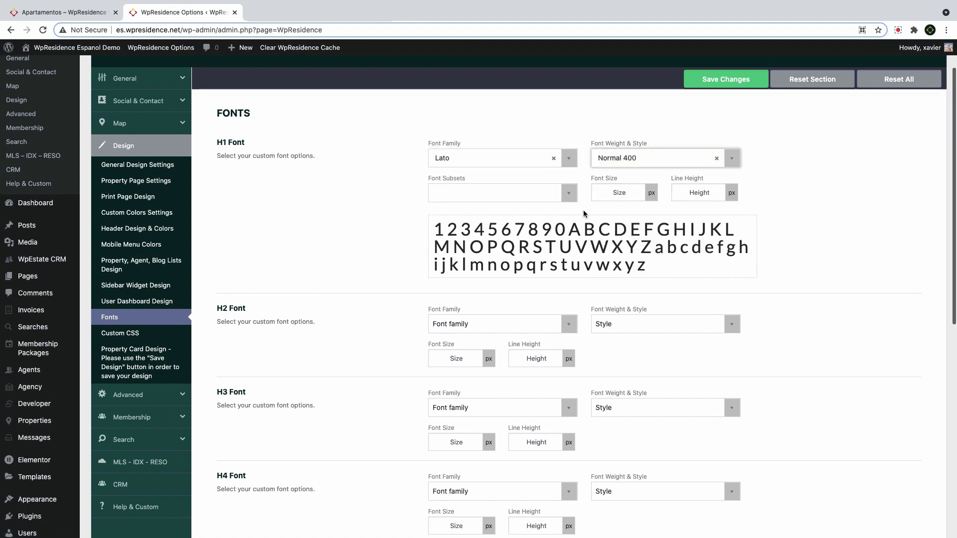
pyautogui.click(619, 192)
pyautogui.write('35')
pyautogui.click(702, 192)
pyautogui.write('45')
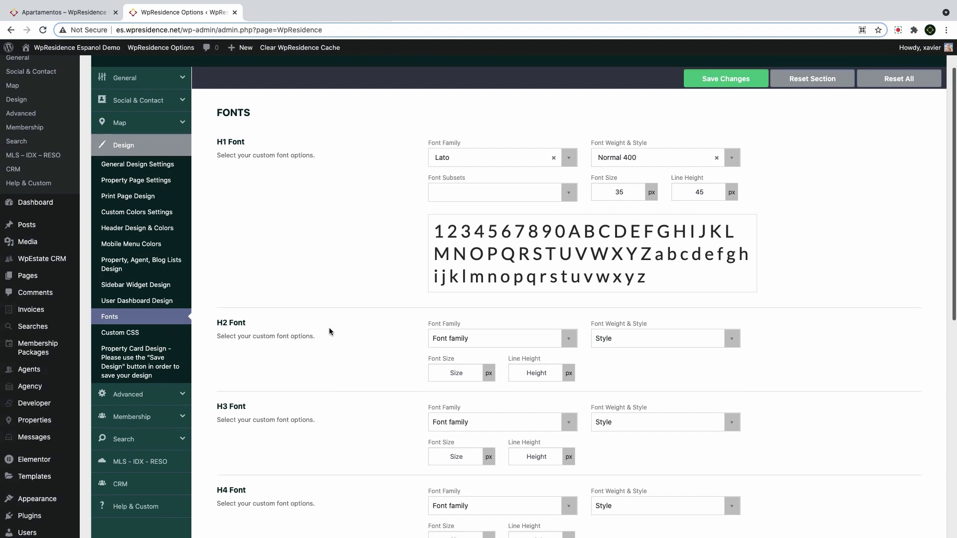
# Set the H2 font family to Lato
pyautogui.scroll(-1, 330, 333)
pyautogui.click(471, 330)
pyautogui.write('lato')
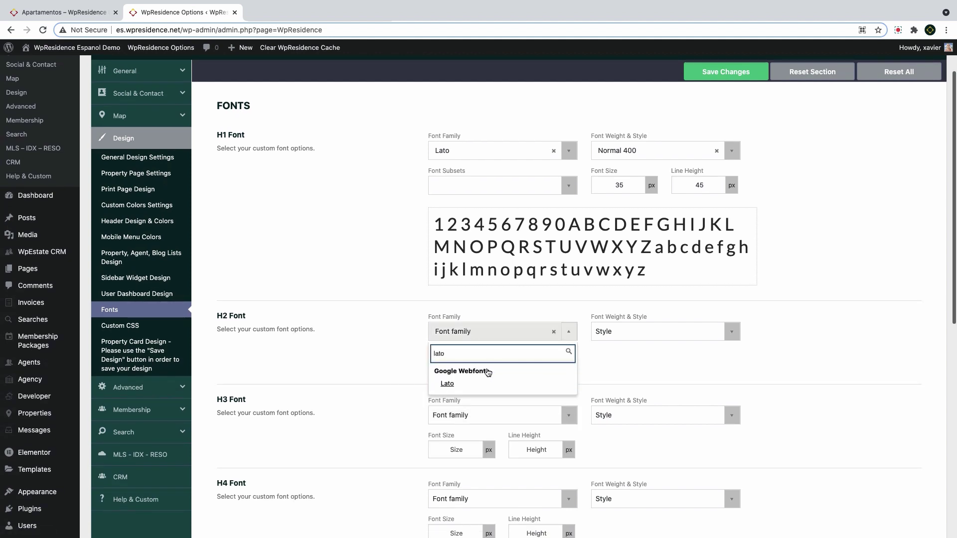
pyautogui.click(479, 383)
# Give paragraphs a 14 px font size and 24 px line height, then save the theme options
pyautogui.click(627, 369)
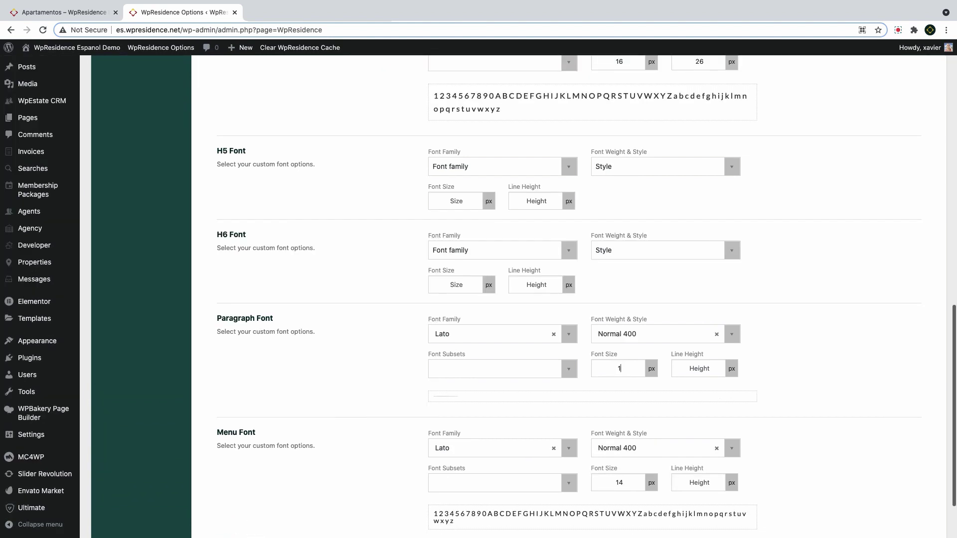
pyautogui.write('4')
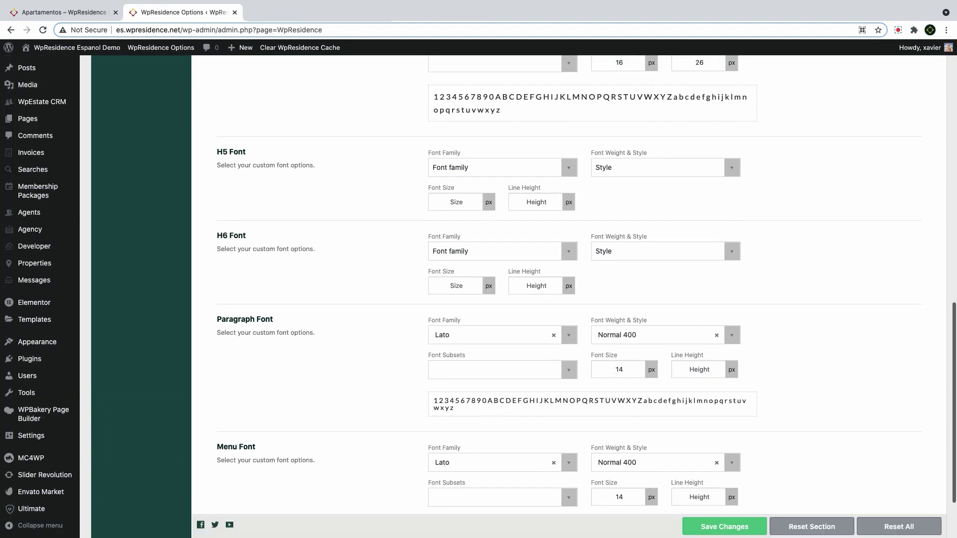
pyautogui.click(699, 370)
pyautogui.write('26')
pyautogui.press('BackSpace')
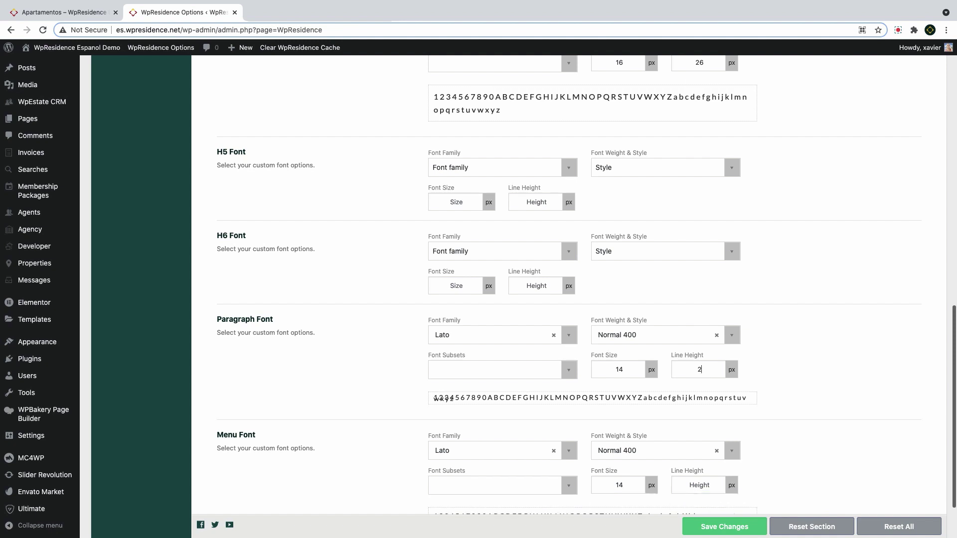
pyautogui.write('4')
pyautogui.click(733, 533)
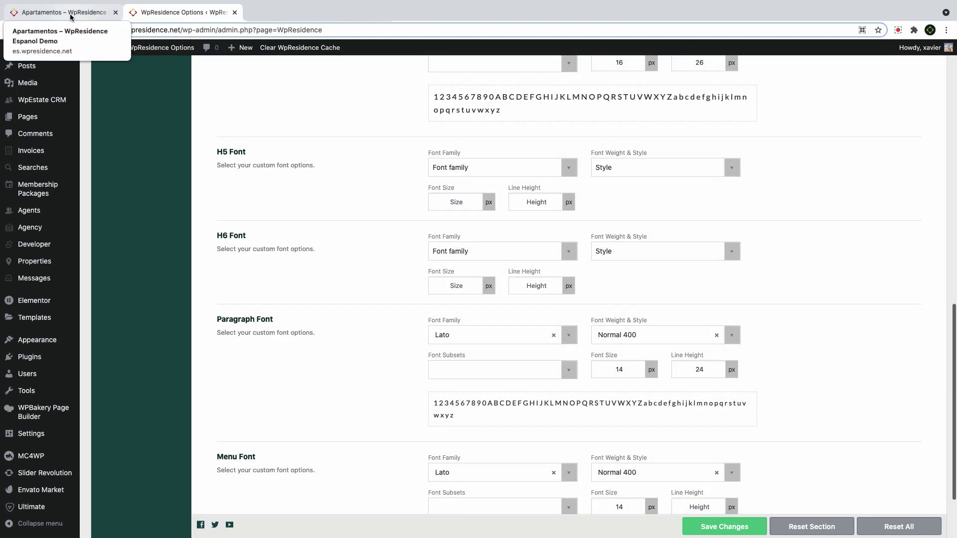
pyautogui.click(60, 12)
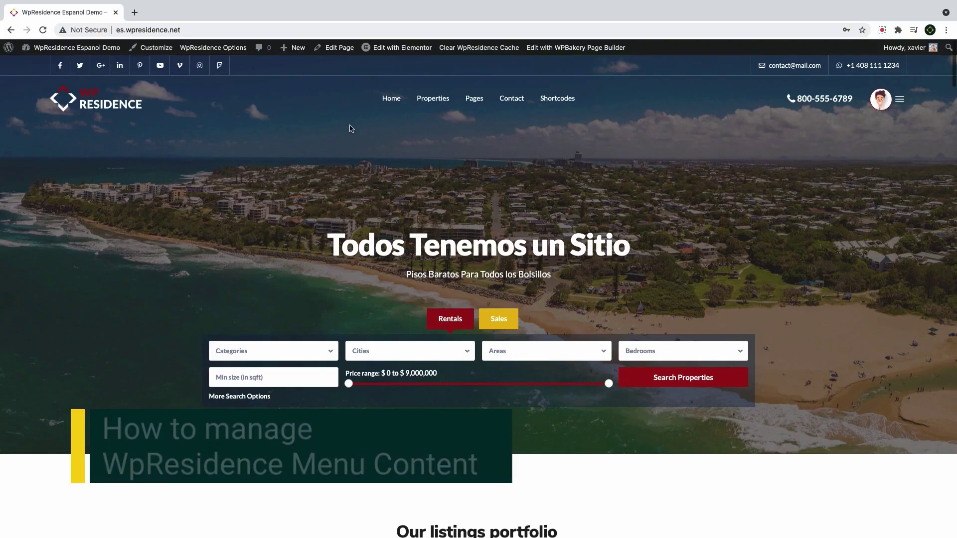
# From the site front end, go to the admin Menus page through the site name menu
pyautogui.moveTo(394, 105)
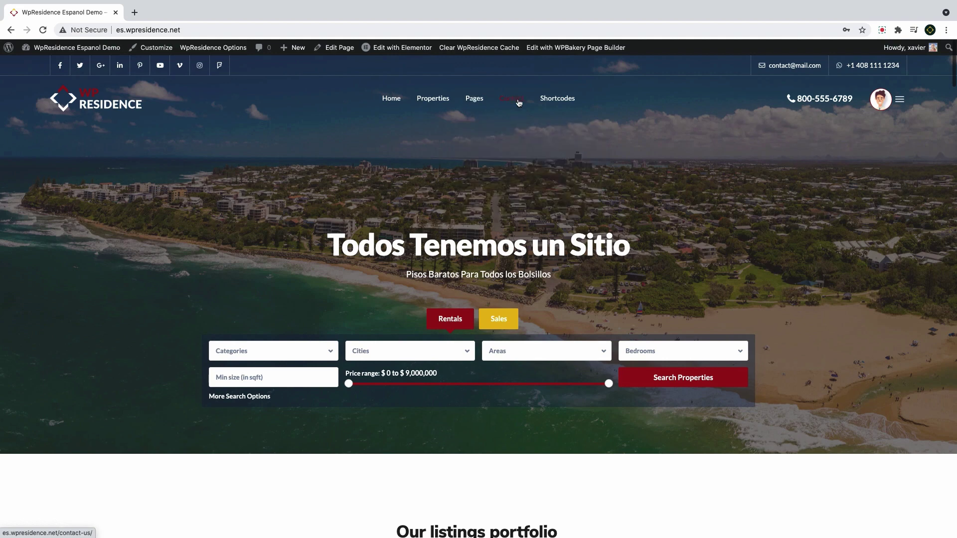
pyautogui.moveTo(481, 104)
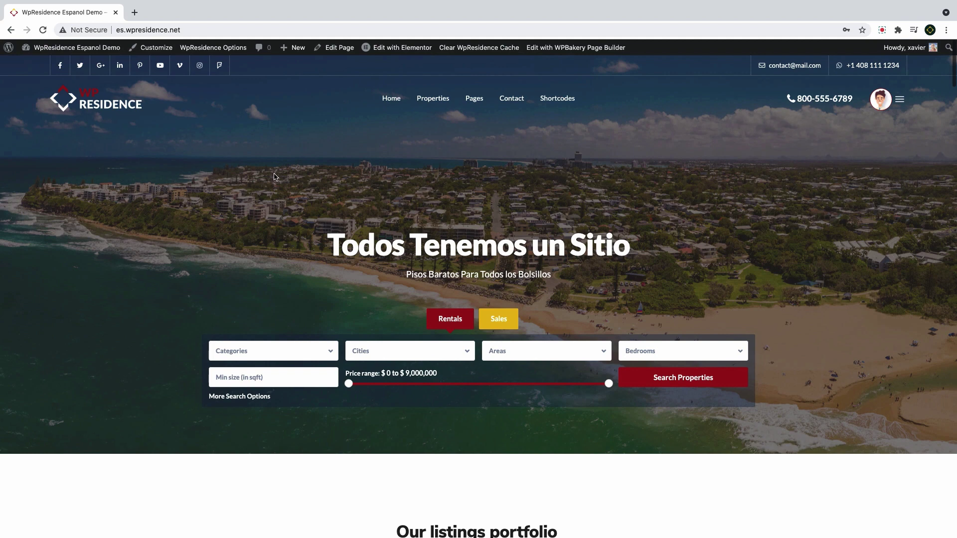
pyautogui.moveTo(74, 48)
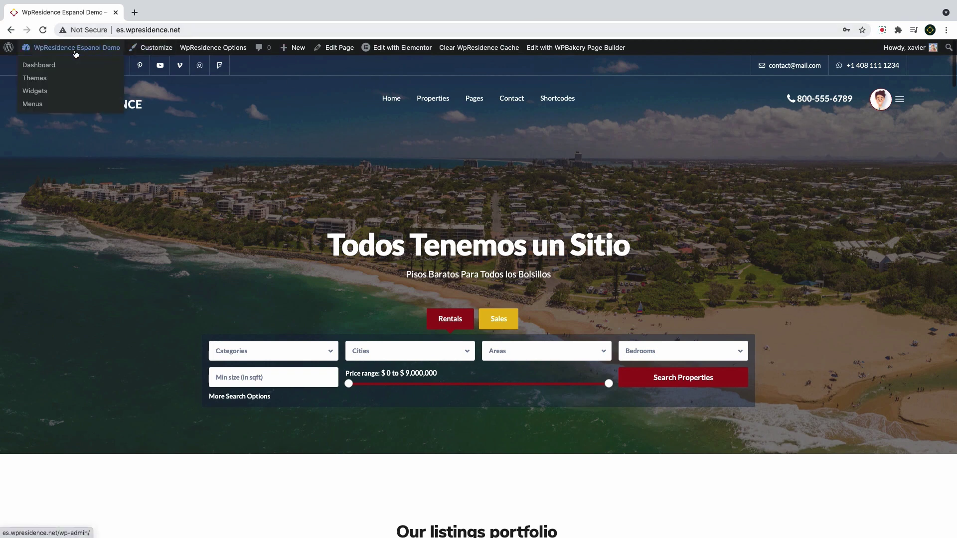
pyautogui.click(33, 104)
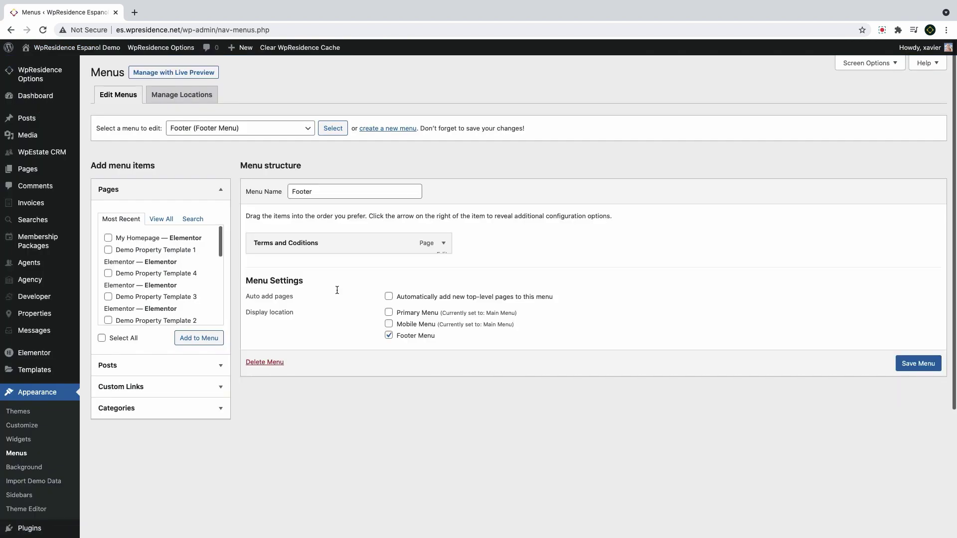
# Review Manage Locations, keeping Main Menu for Primary and Mobile and Footer for Footer
pyautogui.click(190, 99)
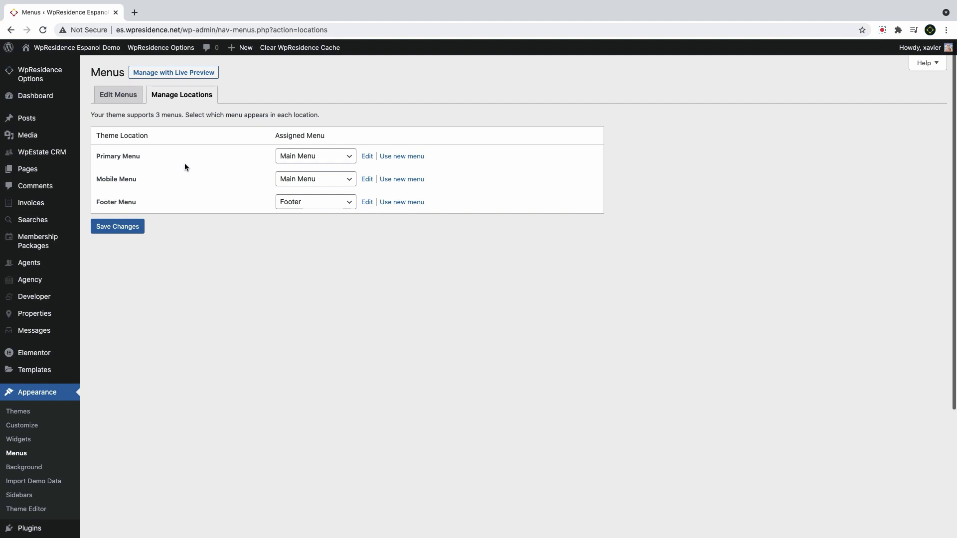
pyautogui.click(300, 159)
pyautogui.click(300, 157)
pyautogui.click(324, 185)
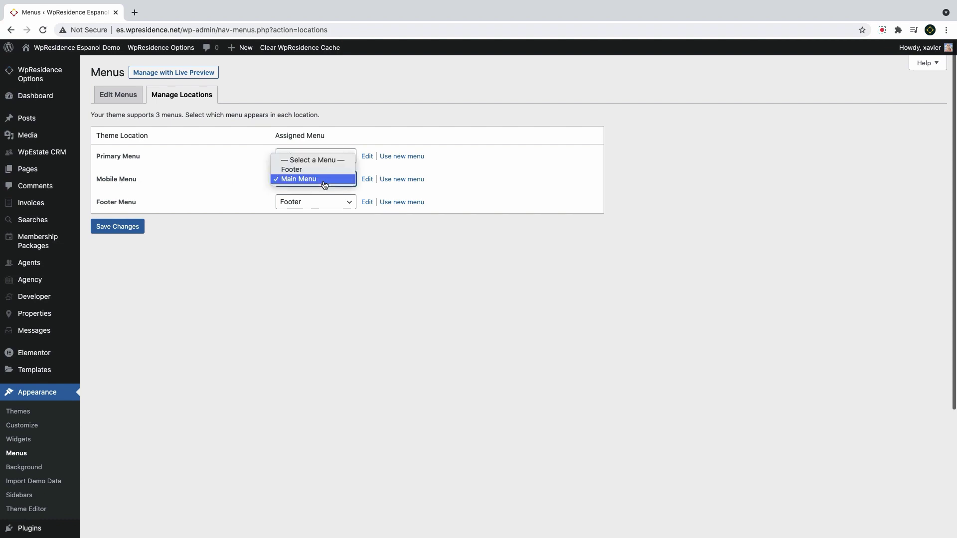
pyautogui.click(323, 185)
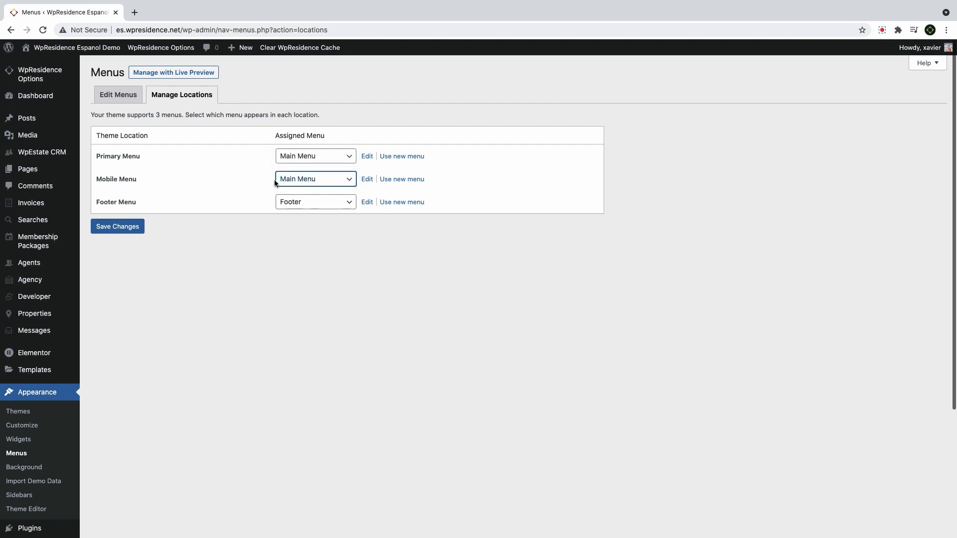
pyautogui.click(302, 207)
pyautogui.click(303, 205)
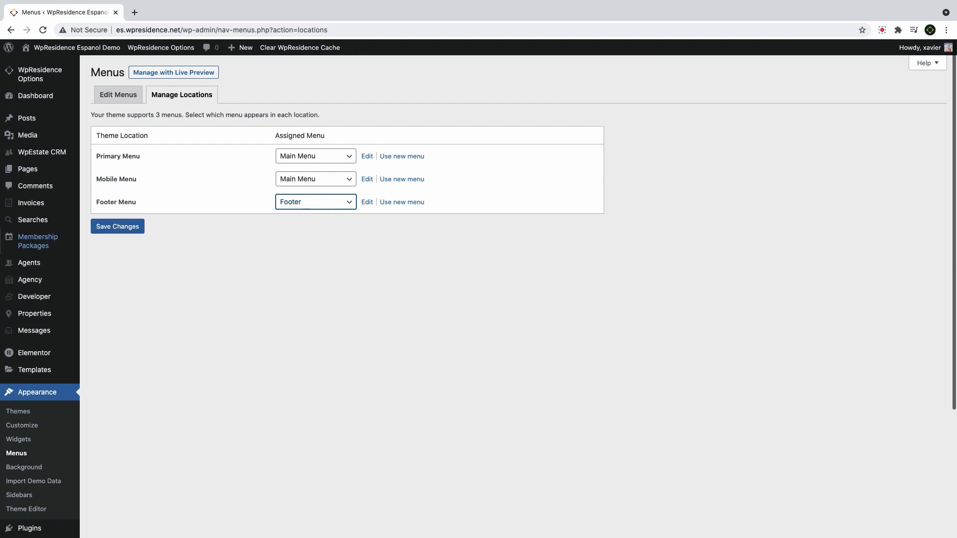
# Create a new menu named 'My Menu' assigned to the Primary Menu location
pyautogui.moveTo(34, 296)
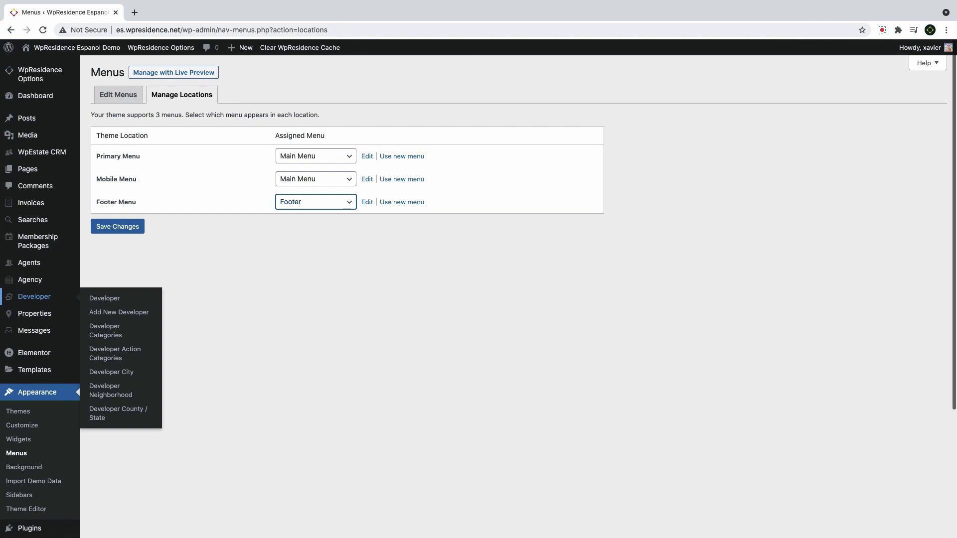
pyautogui.moveTo(103, 121); pyautogui.dragTo(111, 104)
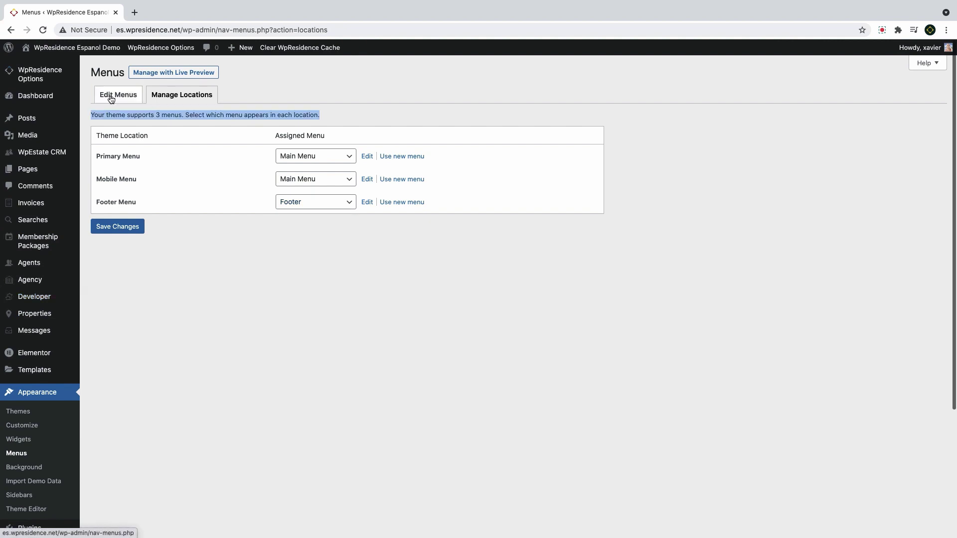
pyautogui.click(110, 99)
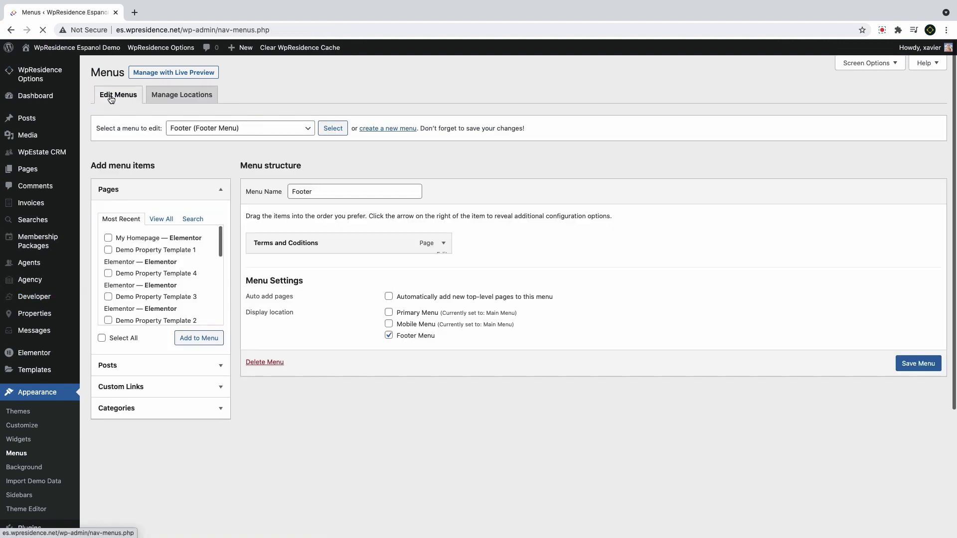
pyautogui.click(401, 130)
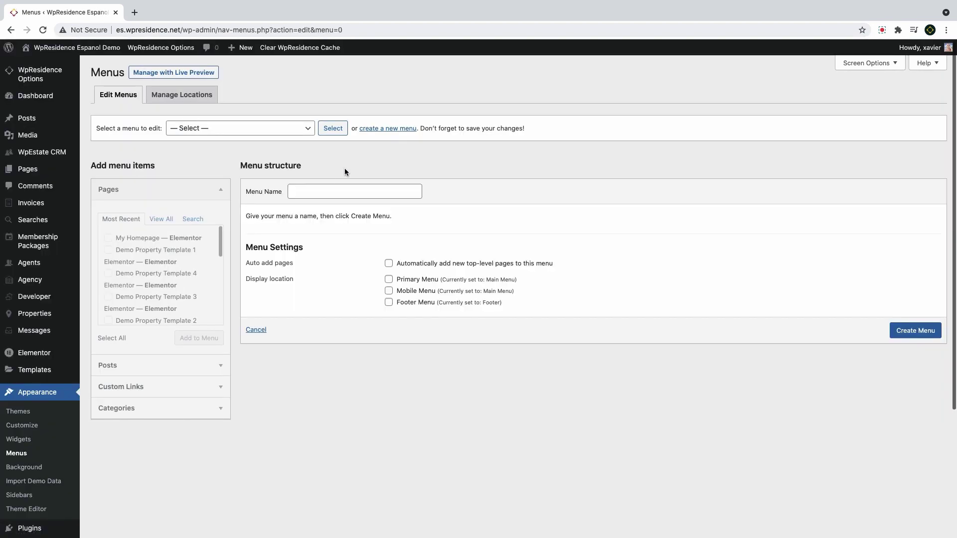
pyautogui.click(323, 193)
pyautogui.write('My')
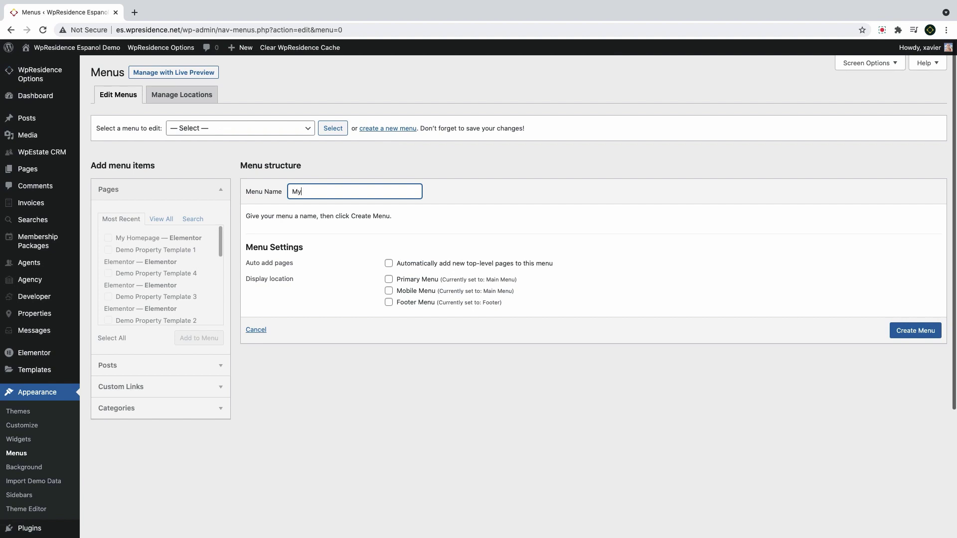
pyautogui.write(' menu')
pyautogui.press('BackSpace')
pyautogui.press('BackSpace')
pyautogui.press('BackSpace')
pyautogui.press('BackSpace')
pyautogui.write('Men')
pyautogui.click(389, 279)
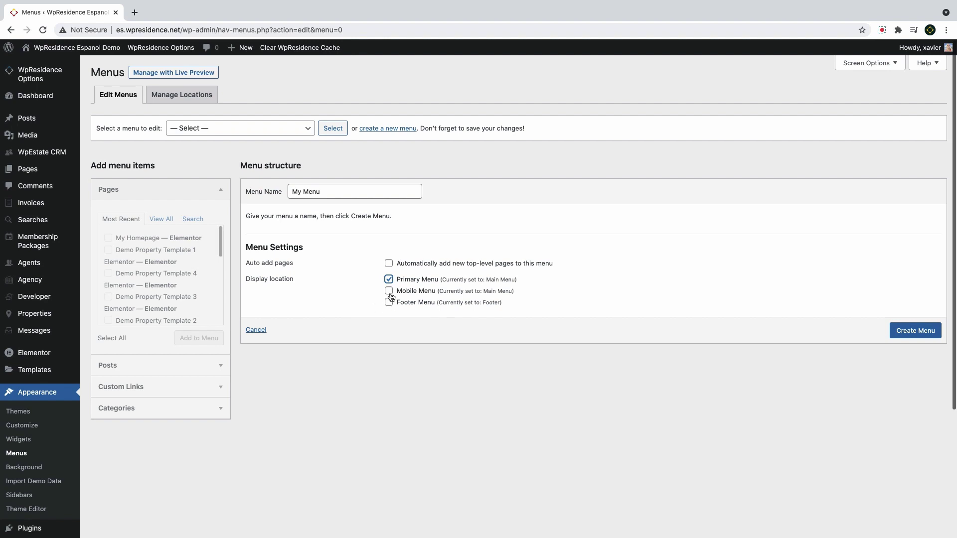
pyautogui.click(915, 331)
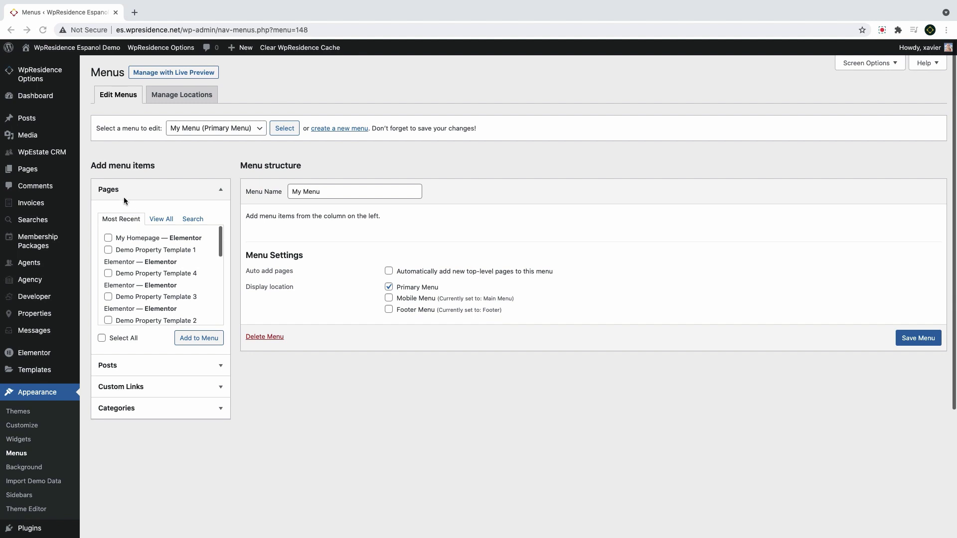
# Browse the Pages, Posts, Categories and Custom Links boxes, then bring up Screen Options
pyautogui.click(218, 194)
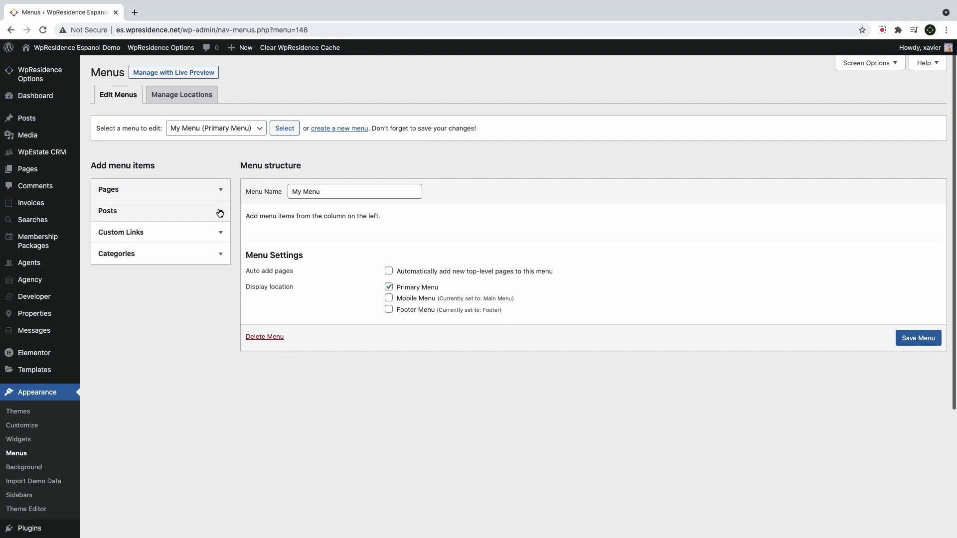
pyautogui.click(220, 212)
pyautogui.click(219, 212)
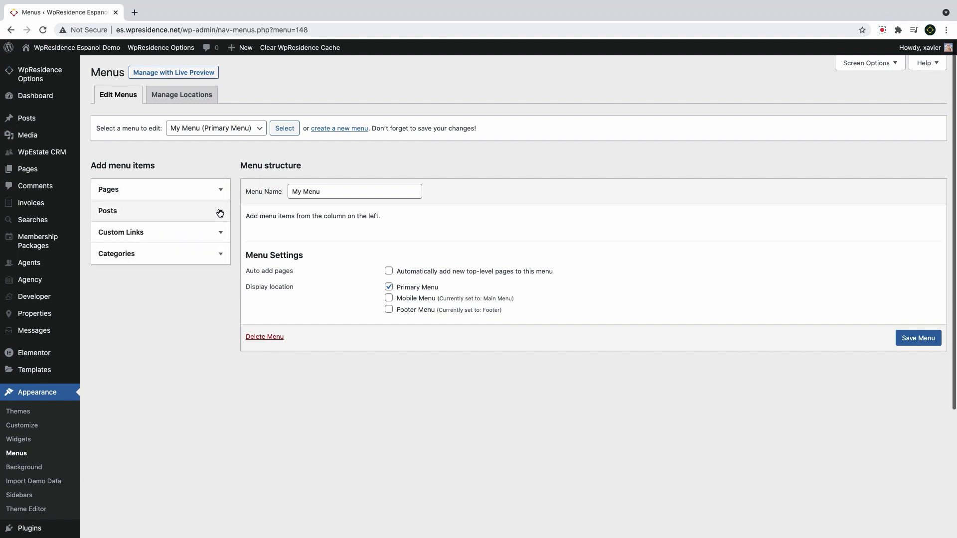
pyautogui.click(207, 259)
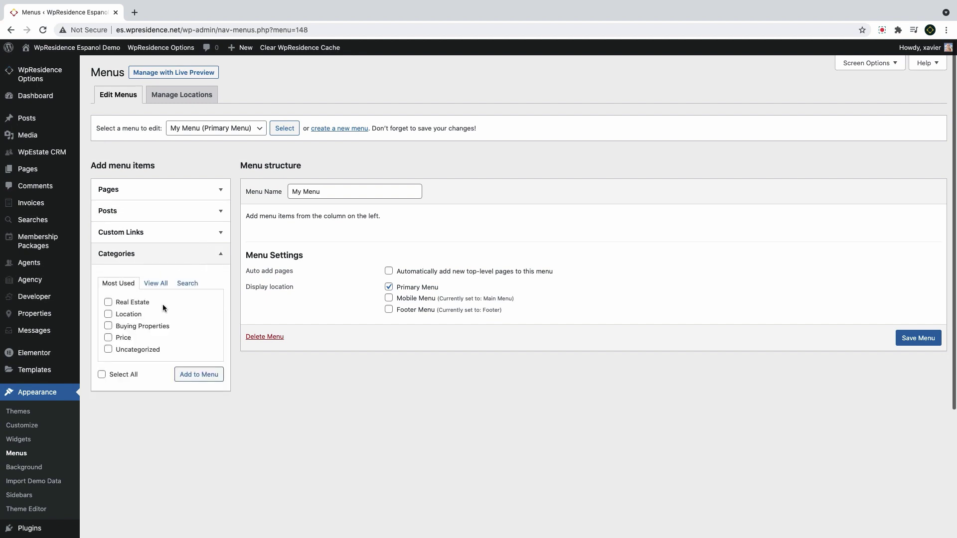
pyautogui.scroll(-1, 153, 321)
pyautogui.scroll(1, 214, 277)
pyautogui.click(224, 255)
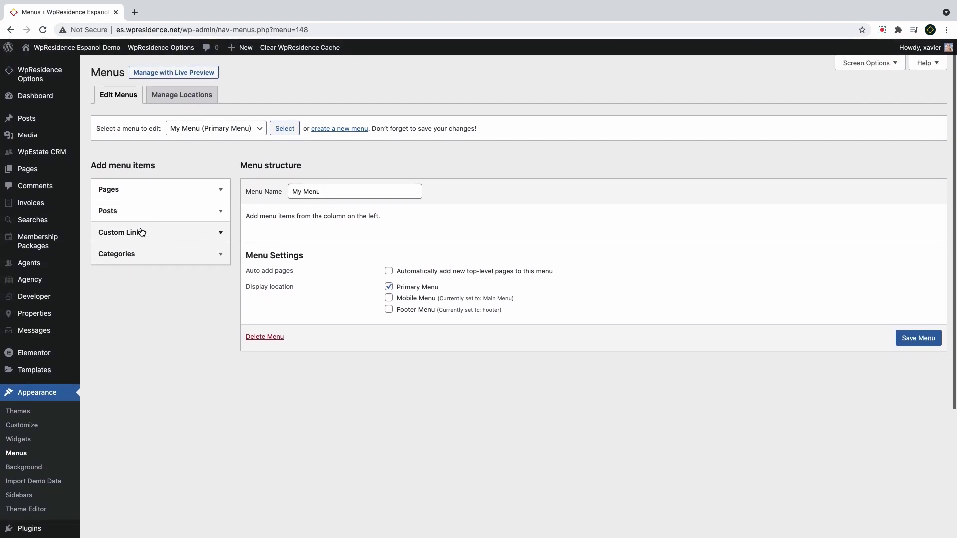
pyautogui.click(219, 233)
pyautogui.click(163, 287)
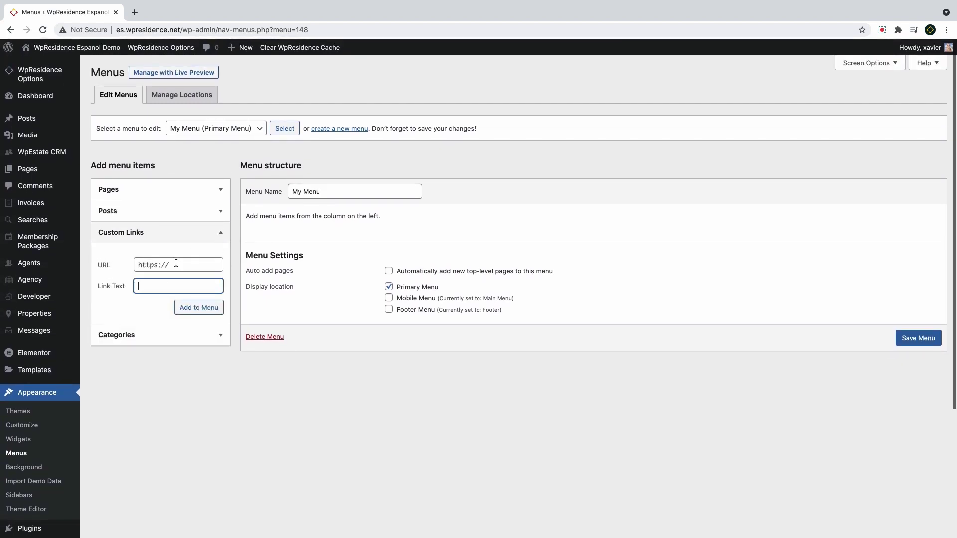
pyautogui.click(176, 263)
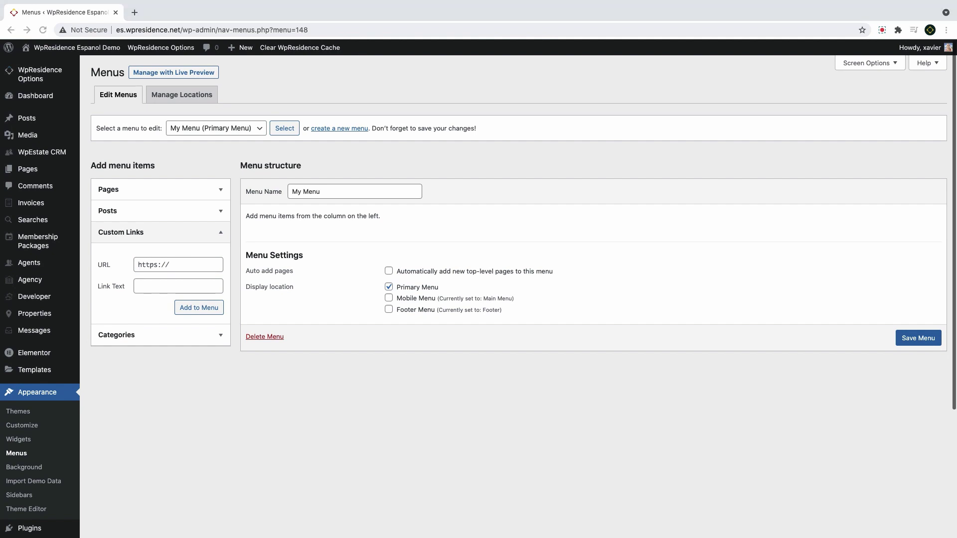
pyautogui.click(867, 65)
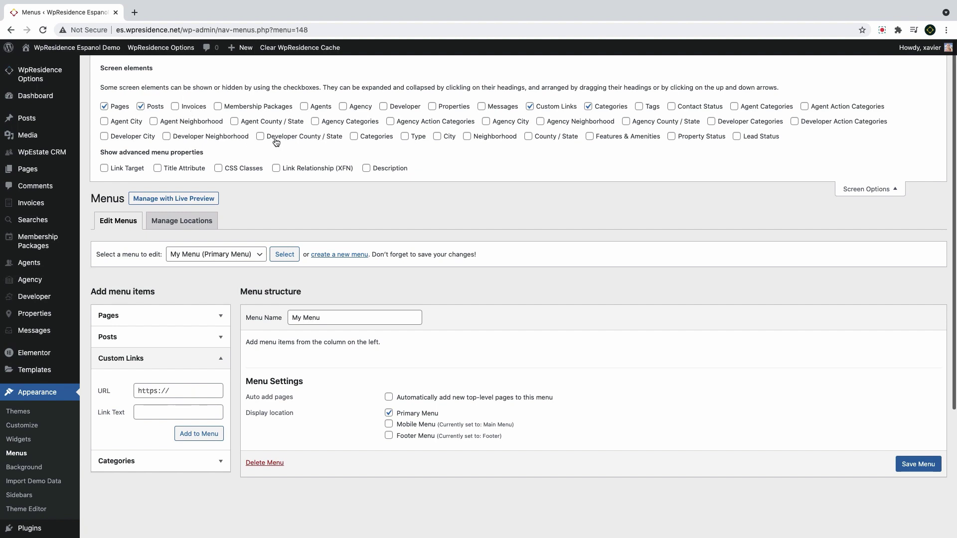
# Enable Agents, Properties and Agent Categories as menu item sources
pyautogui.click(323, 109)
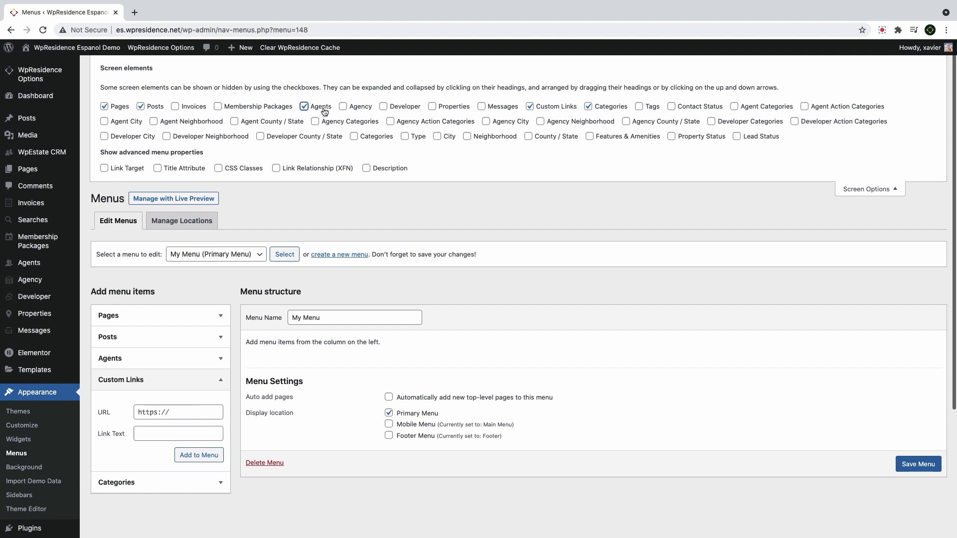
pyautogui.click(463, 109)
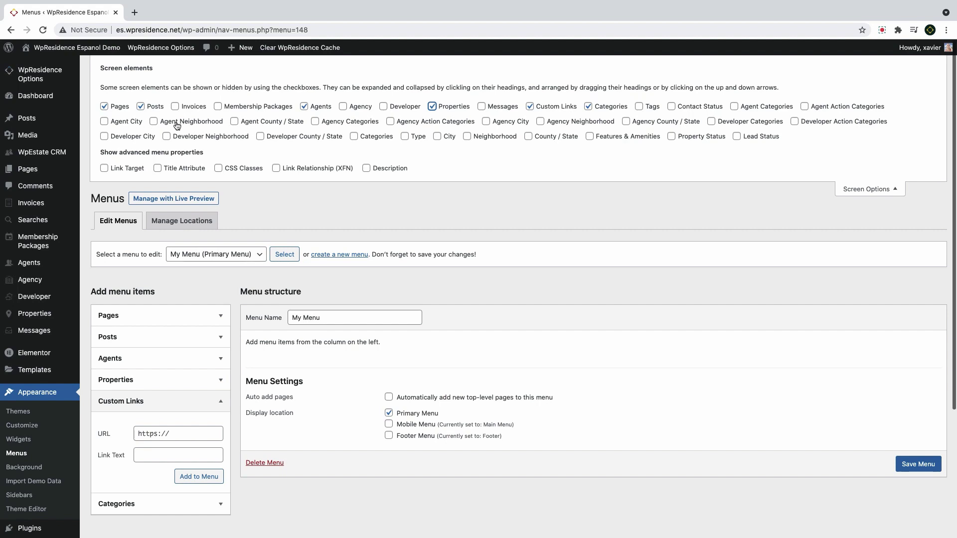
pyautogui.click(752, 109)
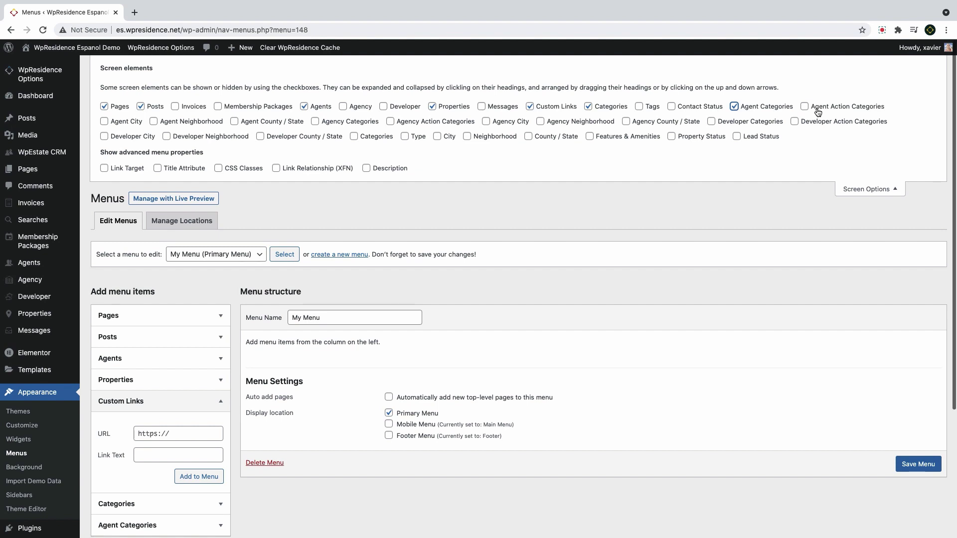
# Enable Categories, Type, City, Neighborhood, County / State, Features & Amenities, Property Status and Link Target
pyautogui.click(354, 136)
pyautogui.click(404, 136)
pyautogui.click(437, 136)
pyautogui.click(467, 136)
pyautogui.click(528, 136)
pyautogui.click(590, 136)
pyautogui.click(690, 140)
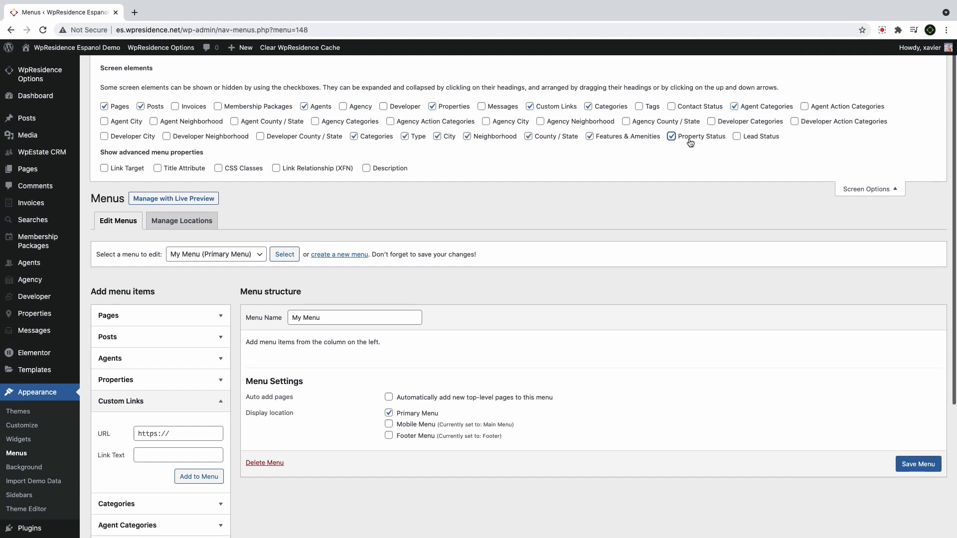
pyautogui.click(125, 169)
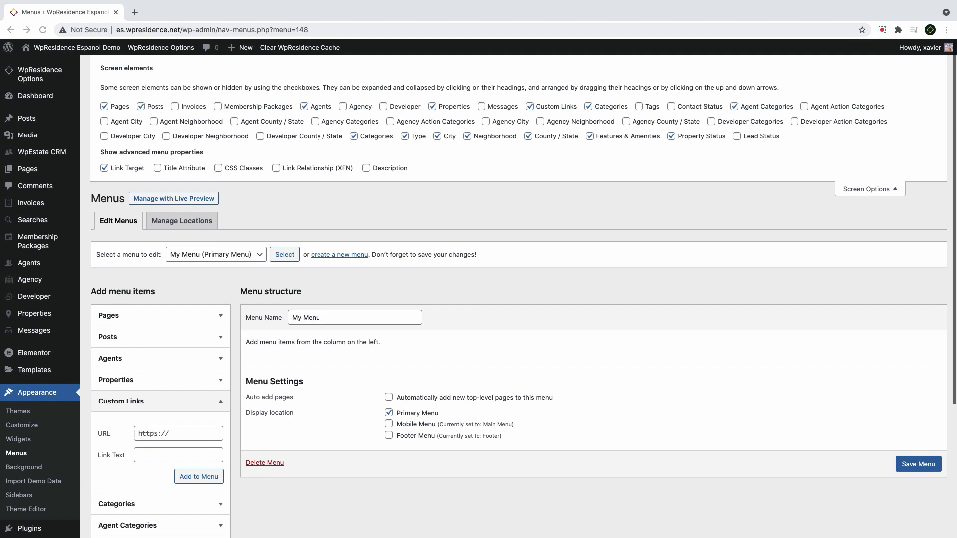
pyautogui.click(170, 432)
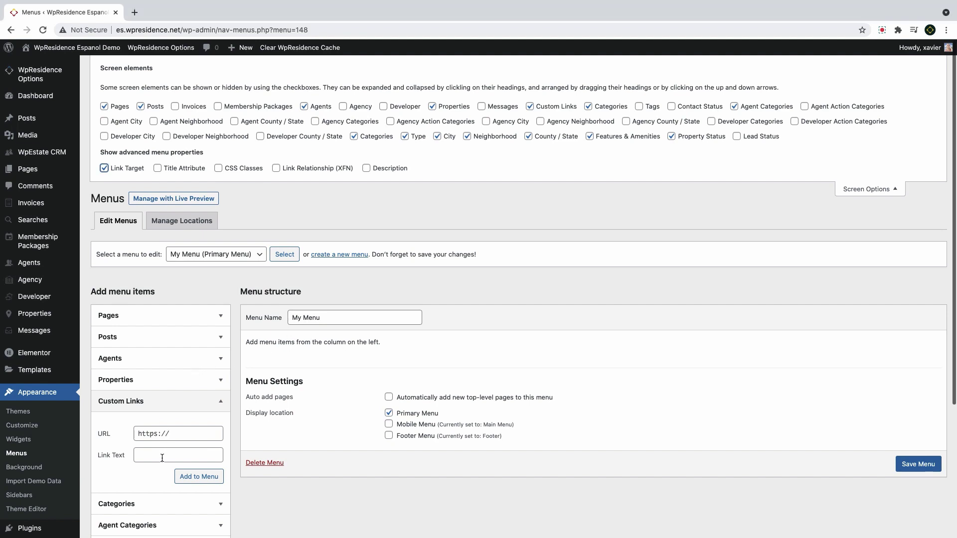
# Add a 'Home' custom link pointing to the pasted site address
pyautogui.scroll(-1, 165, 423)
pyautogui.click(166, 381)
pyautogui.click(166, 380)
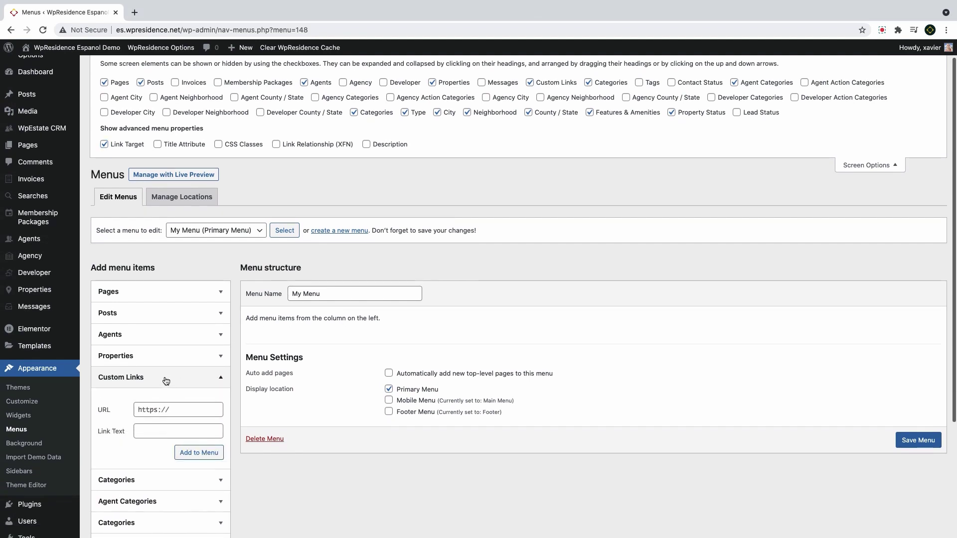
pyautogui.click(157, 431)
pyautogui.write('Home')
pyautogui.click(221, 416)
pyautogui.write('http://es.wpresidence.net/')
pyautogui.moveTo(157, 409); pyautogui.dragTo(144, 410)
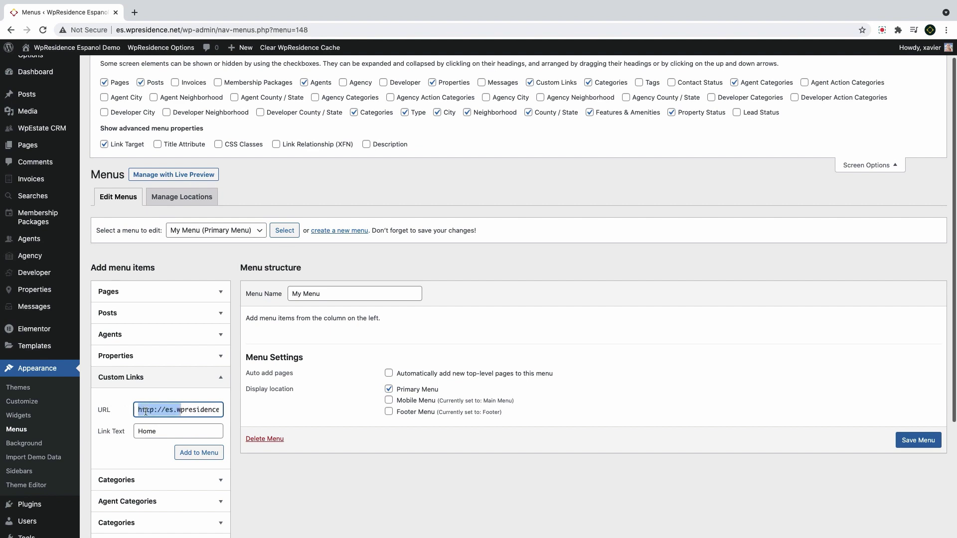
pyautogui.click(202, 459)
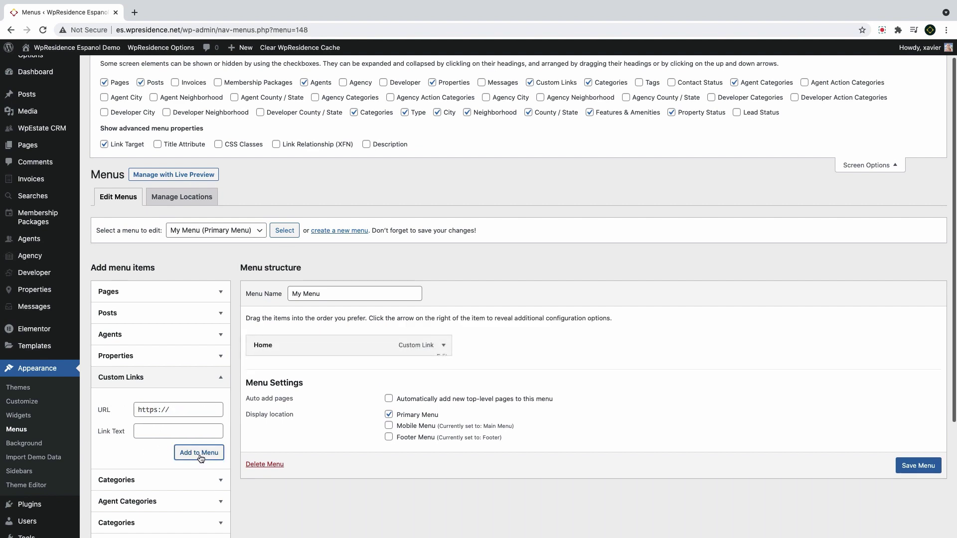
# Search pages for 'properties' and add the Properties List – All Properties page
pyautogui.click(219, 292)
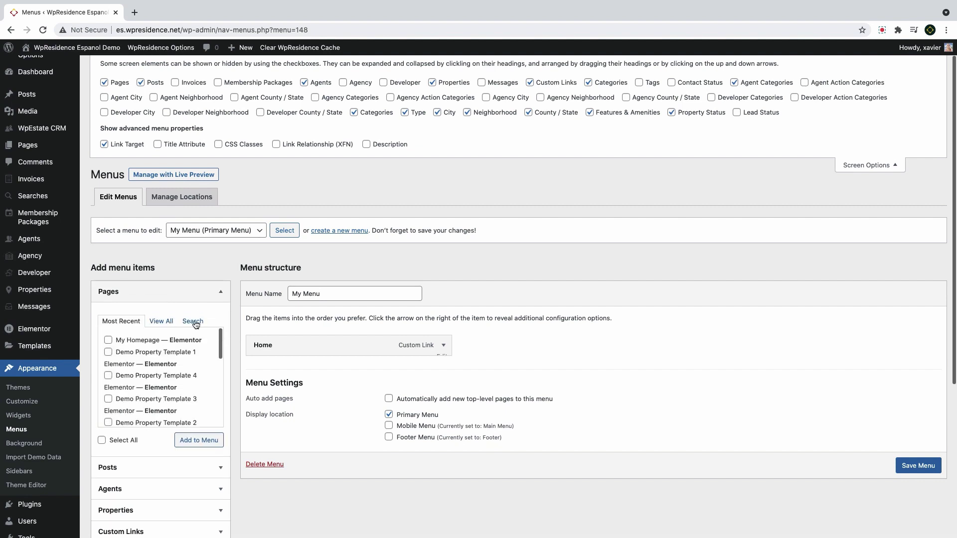
pyautogui.click(193, 321)
pyautogui.write('pr')
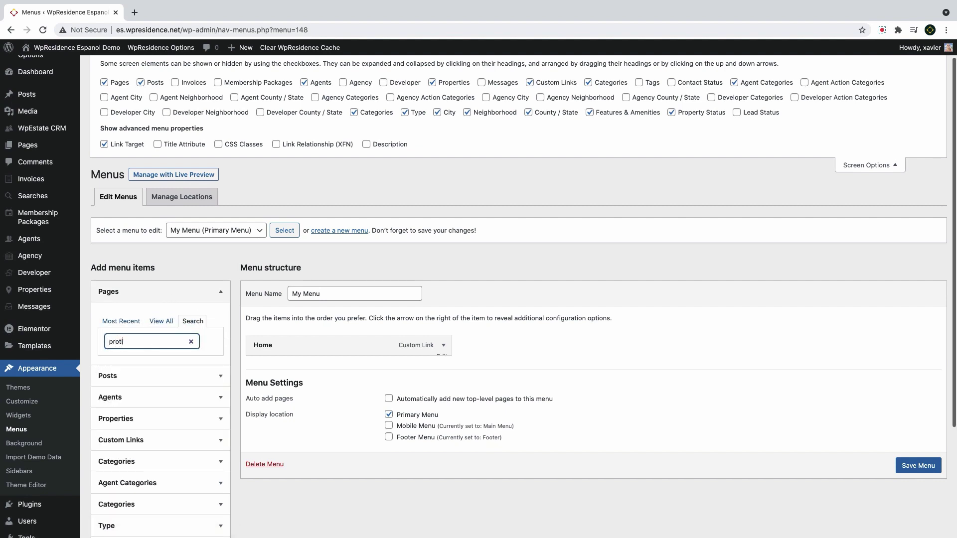
pyautogui.write('operties')
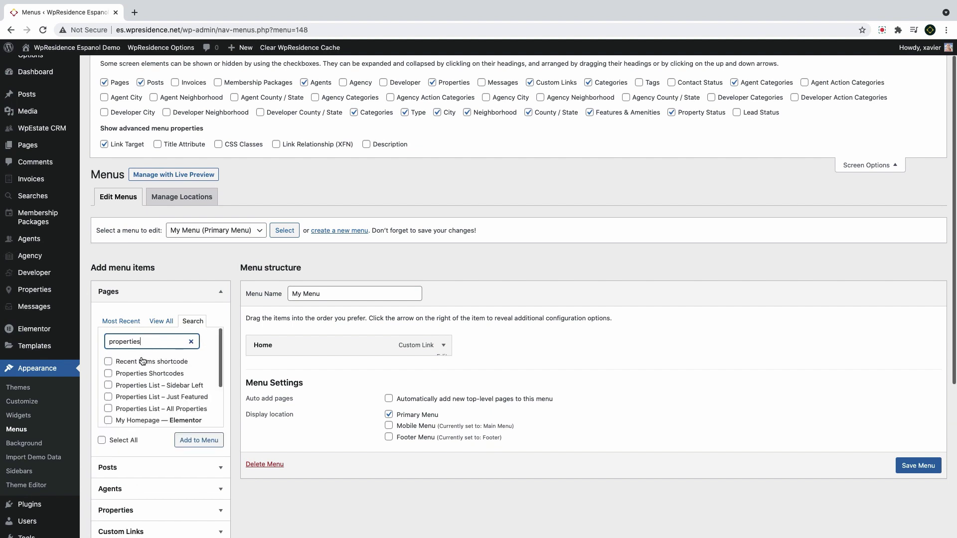
pyautogui.scroll(-2, 132, 383)
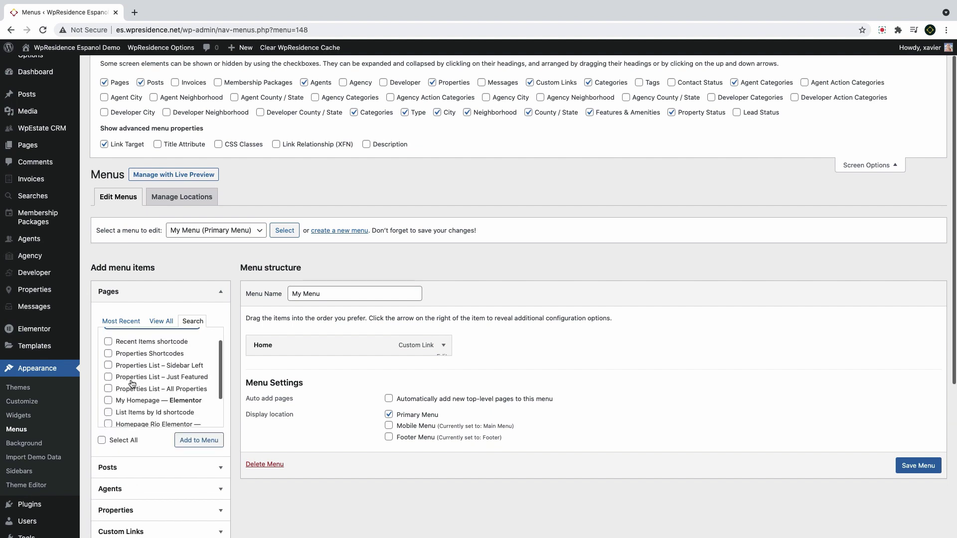
pyautogui.scroll(-1, 130, 369)
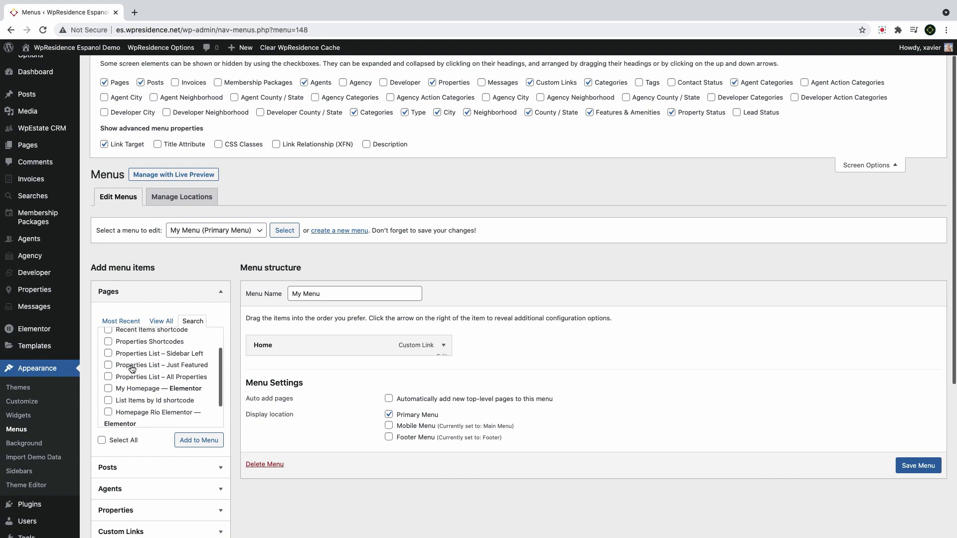
pyautogui.click(132, 378)
pyautogui.click(199, 440)
# Shorten the new page item's label to 'Properties' and save My Menu
pyautogui.click(443, 371)
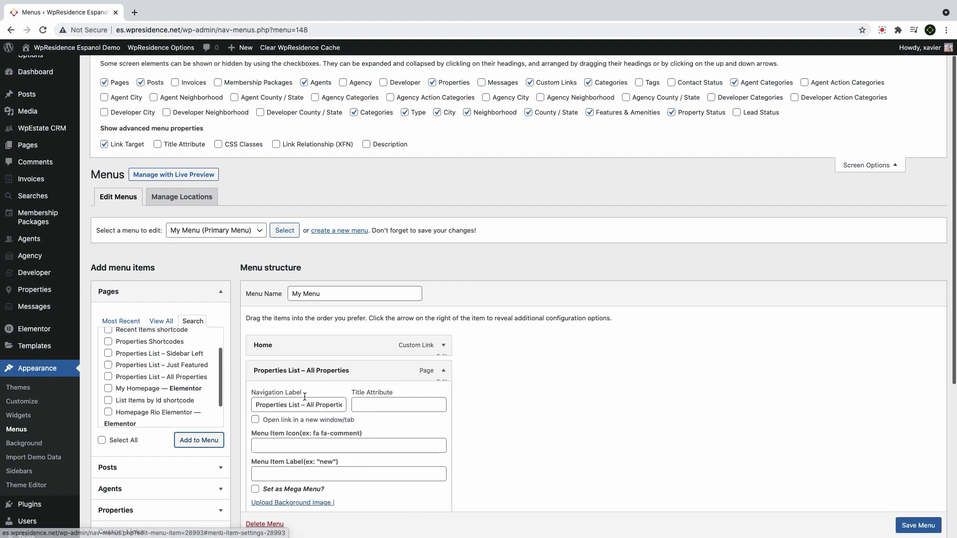
pyautogui.moveTo(289, 405); pyautogui.dragTo(410, 409)
pyautogui.press('BackSpace')
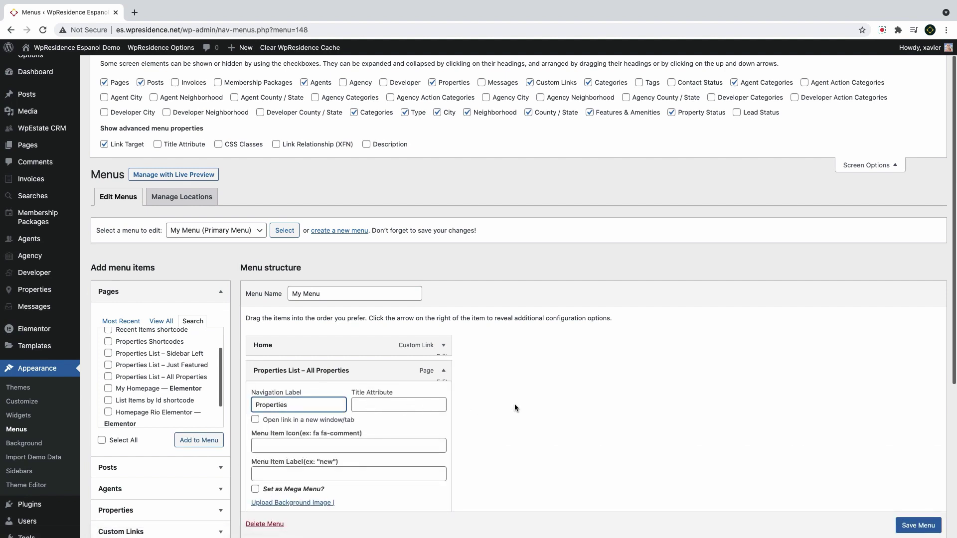
pyautogui.click(447, 407)
pyautogui.click(918, 525)
pyautogui.scroll(-1, 325, 357)
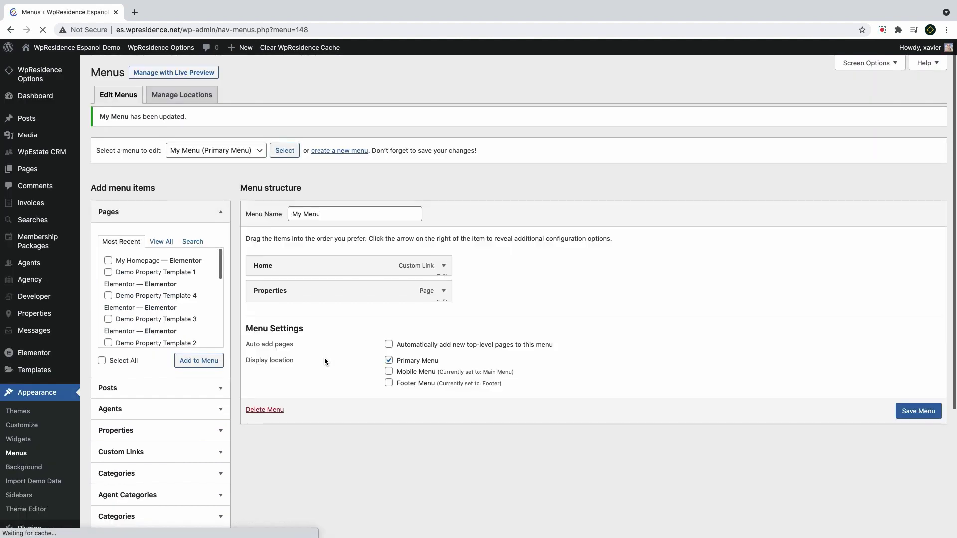
# Add an Agents custom link with URL # to My Menu
pyautogui.click(150, 459)
pyautogui.click(169, 360)
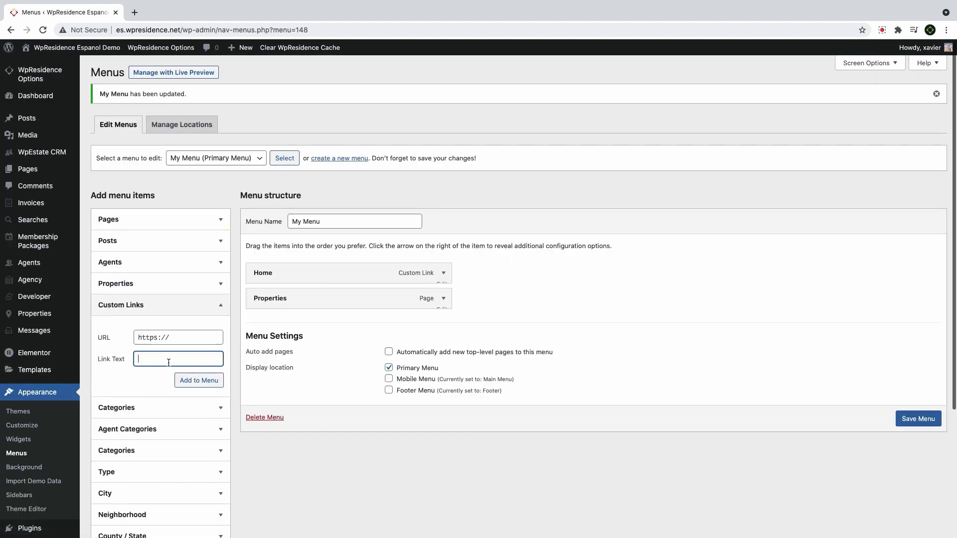
pyautogui.write('Agents')
pyautogui.click(183, 337)
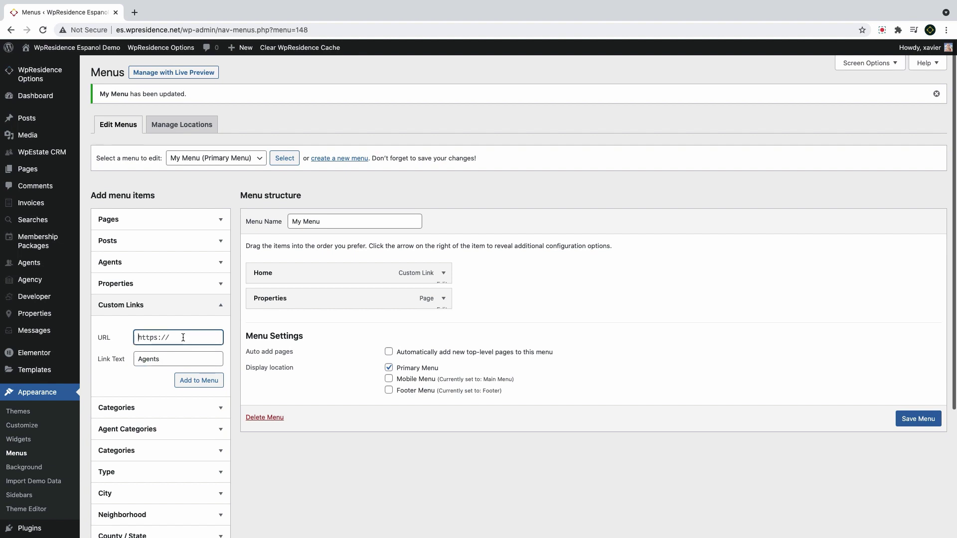
pyautogui.hotkey('ctrl', 'a')
pyautogui.write('#')
pyautogui.click(192, 384)
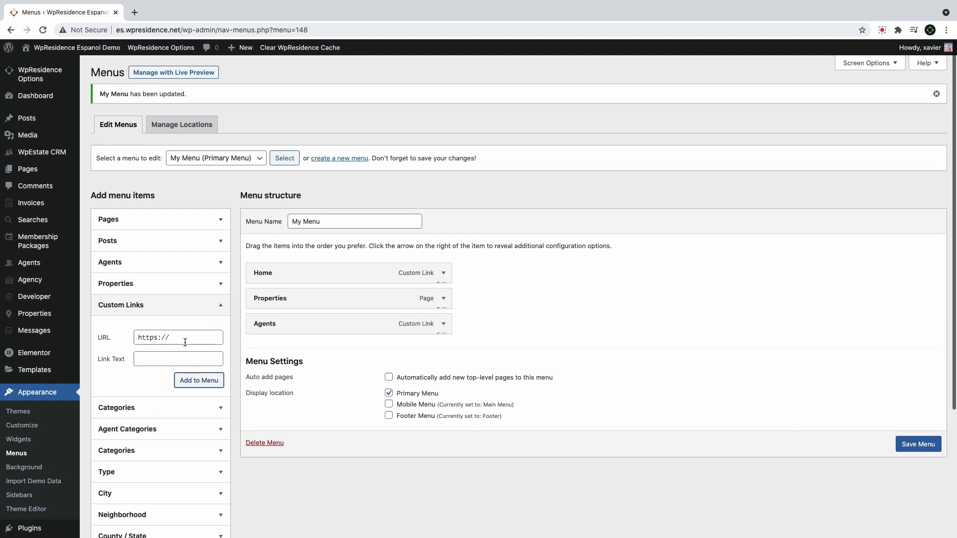
pyautogui.click(141, 305)
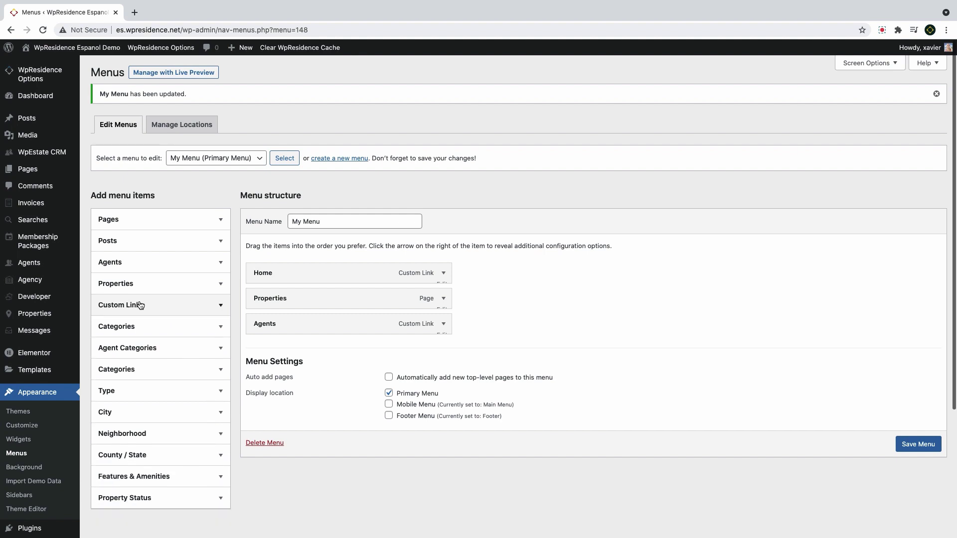
# Search pages for 'blog', add Blog List – No Sidebar to the menu, and save
pyautogui.click(139, 228)
pyautogui.moveTo(54, 270)
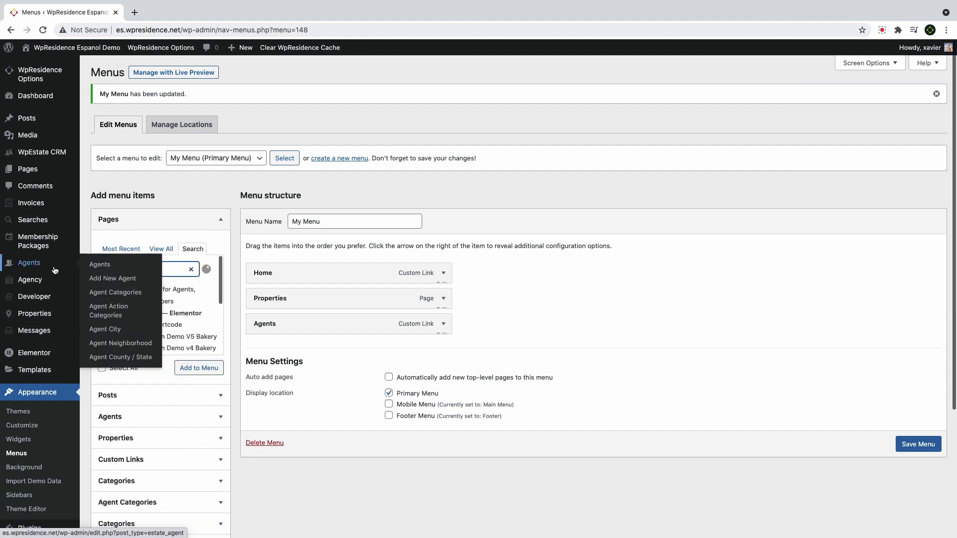
pyautogui.click(143, 273)
pyautogui.write('blg')
pyautogui.moveTo(52, 268)
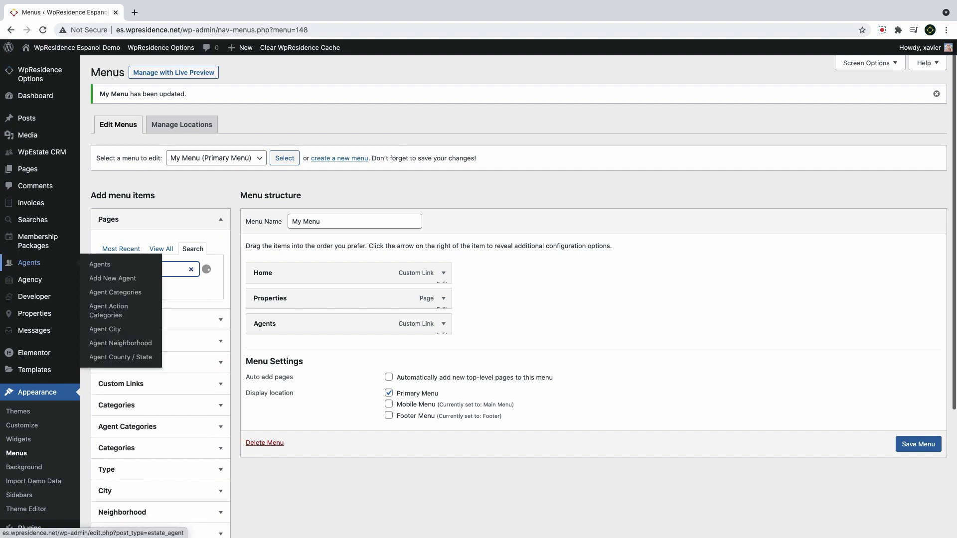
pyautogui.click(176, 269)
pyautogui.press('BackSpace')
pyautogui.press('BackSpace')
pyautogui.write('og')
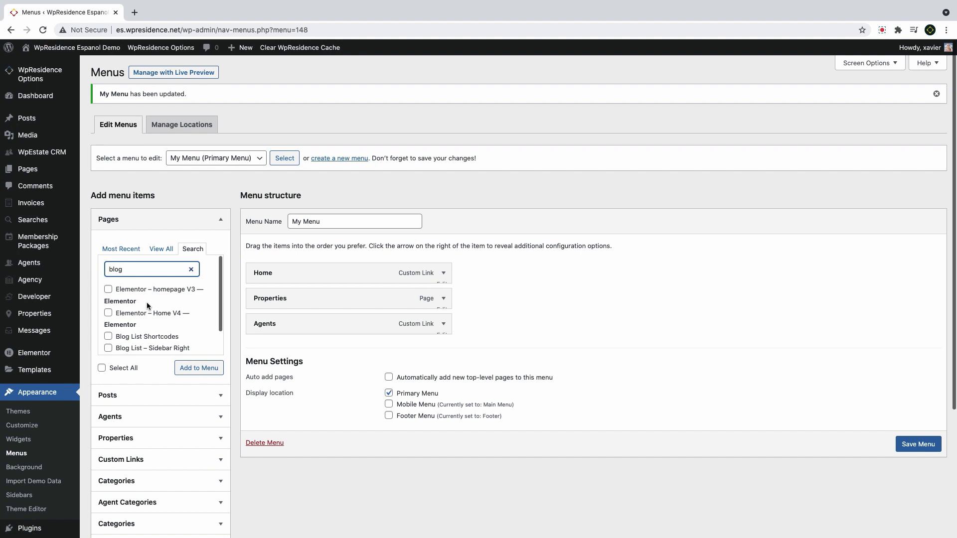
pyautogui.scroll(-2, 147, 302)
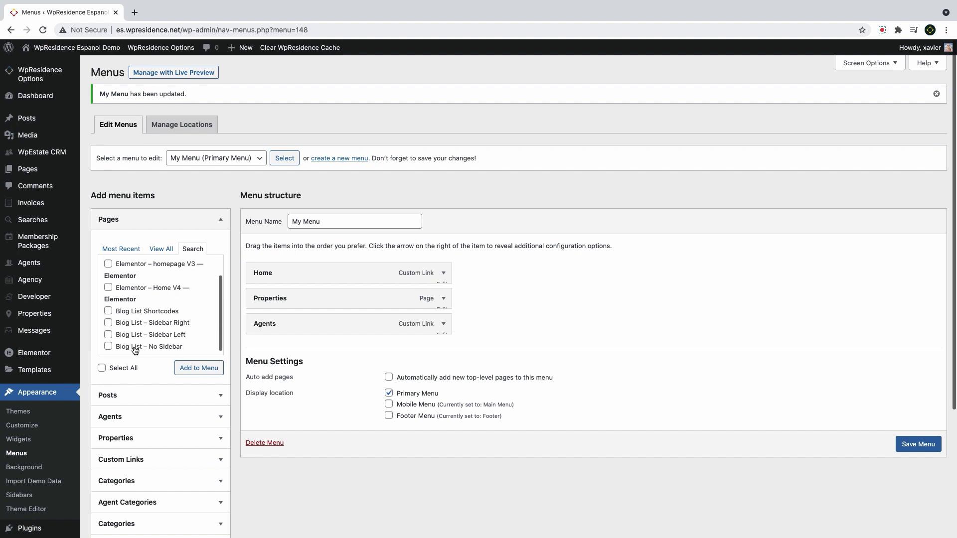
pyautogui.click(134, 348)
pyautogui.click(206, 369)
pyautogui.click(443, 349)
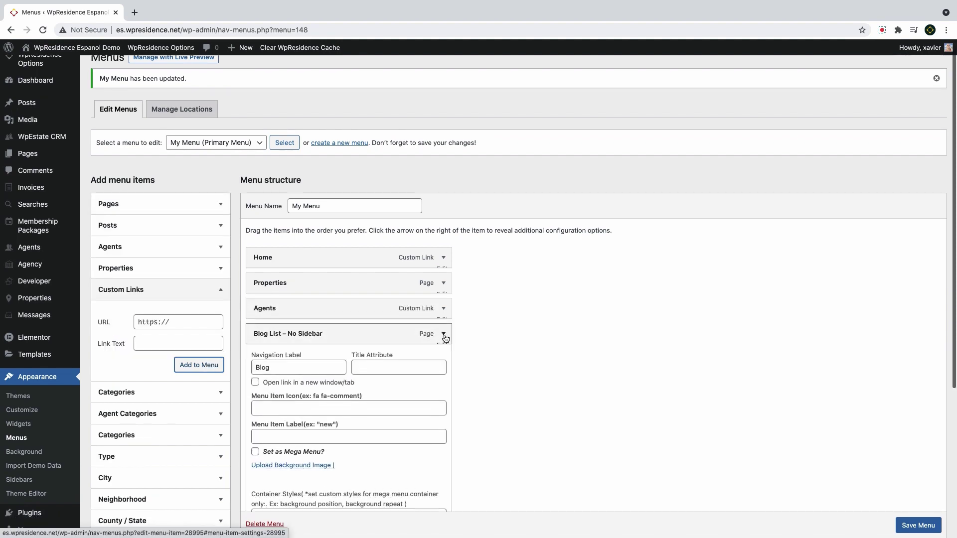
pyautogui.click(333, 335)
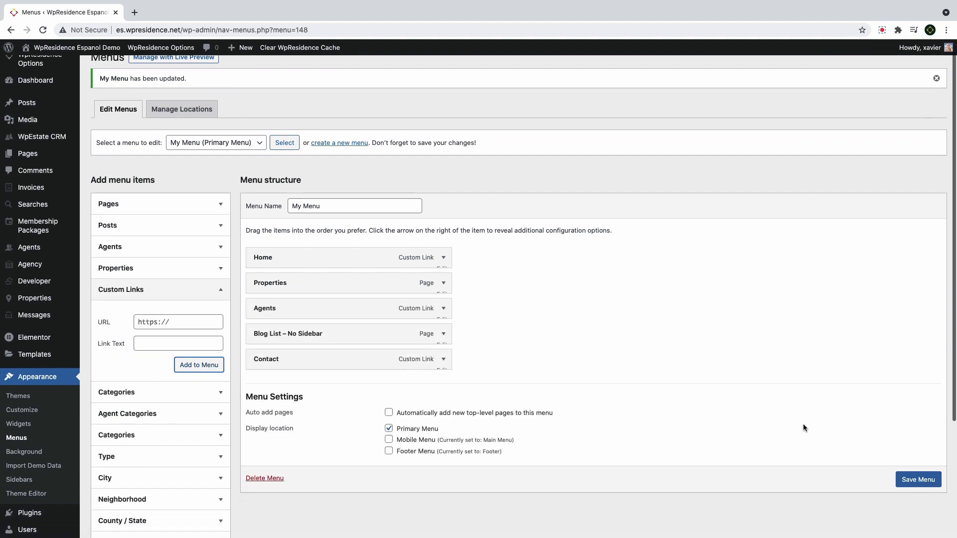
pyautogui.click(912, 480)
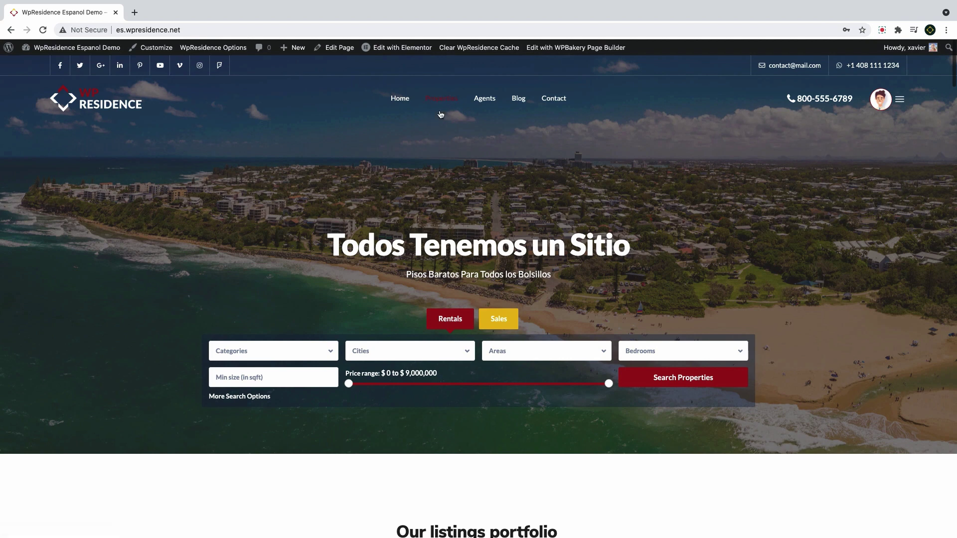
# Go back from the live site to the My Menu editor
pyautogui.click(11, 30)
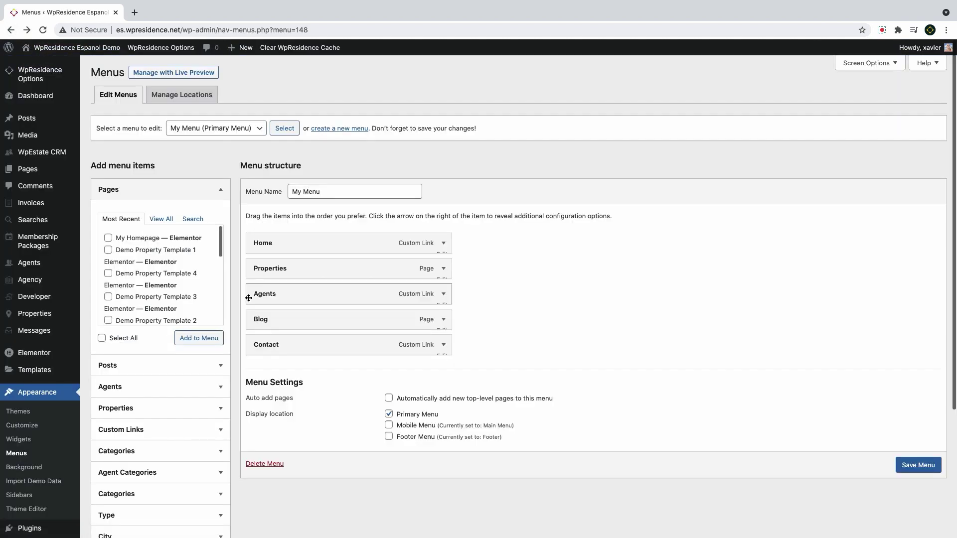
# Pick the Apartamentos, Condos and Houses categories for My Menu
pyautogui.scroll(-4, 154, 384)
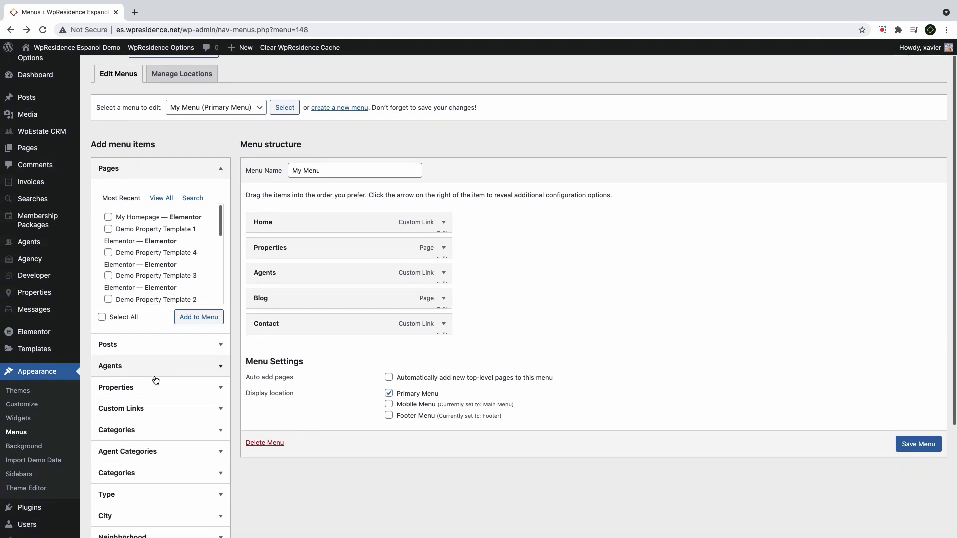
pyautogui.click(156, 323)
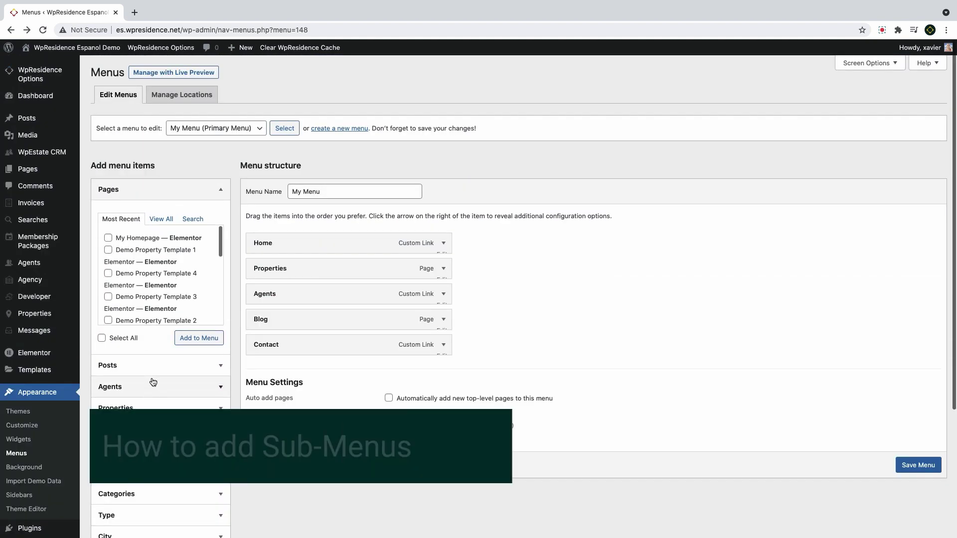
pyautogui.scroll(-3, 159, 376)
pyautogui.scroll(-3, 158, 376)
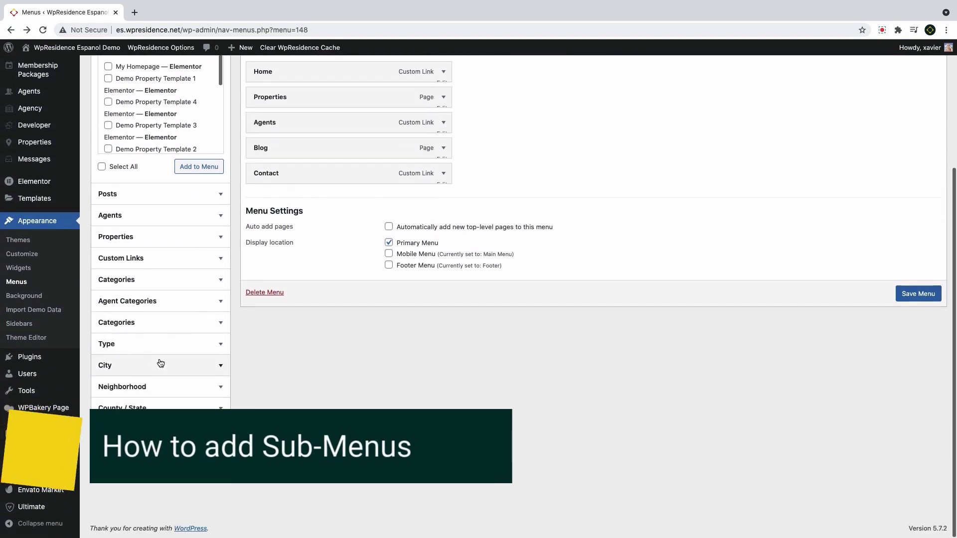
pyautogui.click(157, 324)
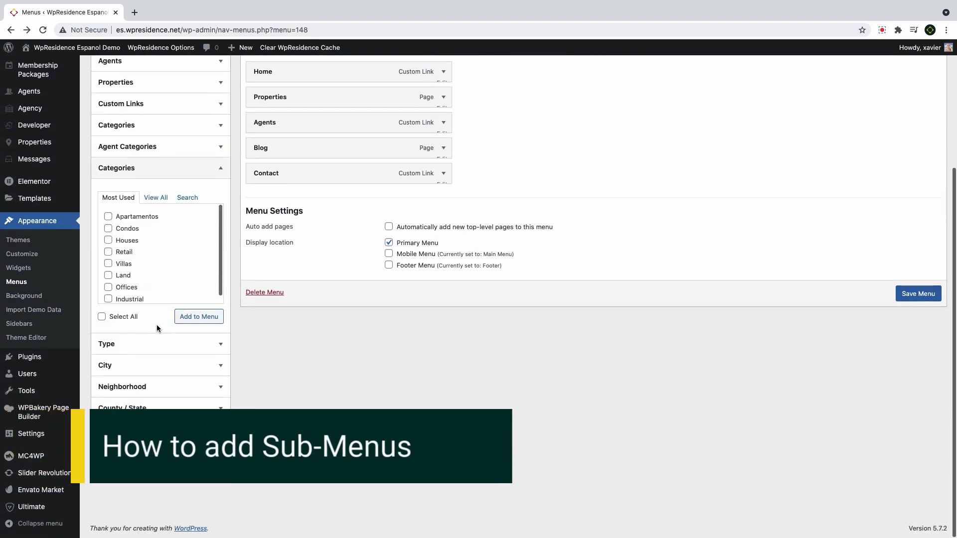
pyautogui.click(132, 220)
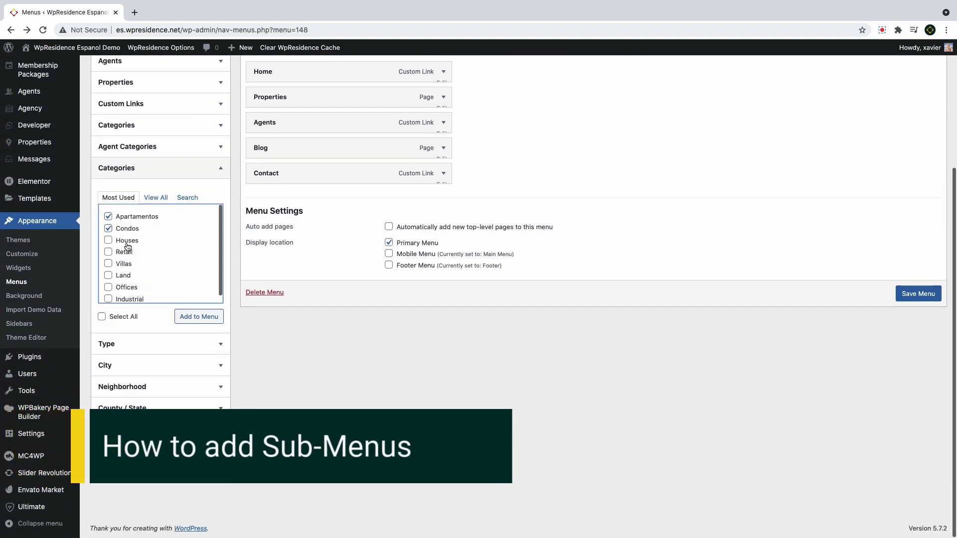
pyautogui.click(127, 242)
pyautogui.click(125, 254)
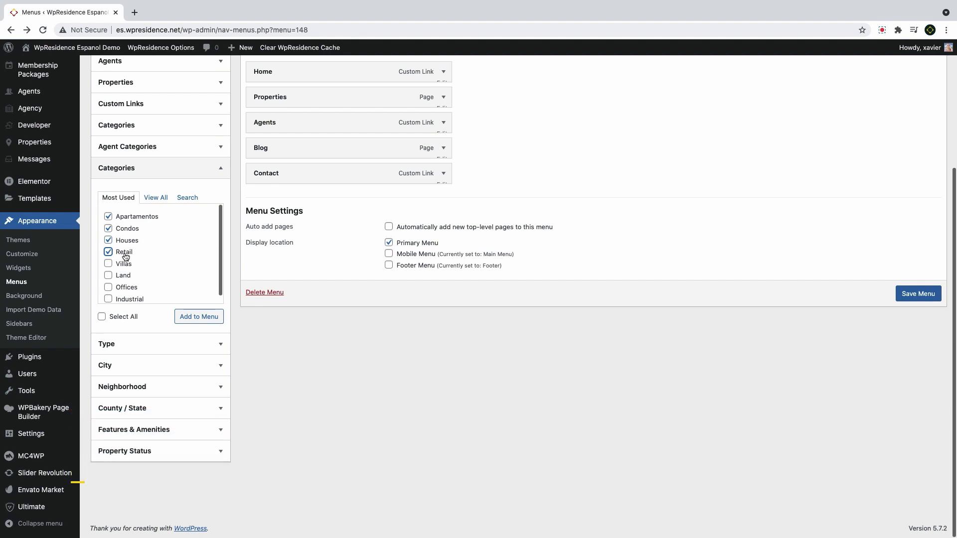
pyautogui.click(125, 254)
pyautogui.scroll(3, 294, 325)
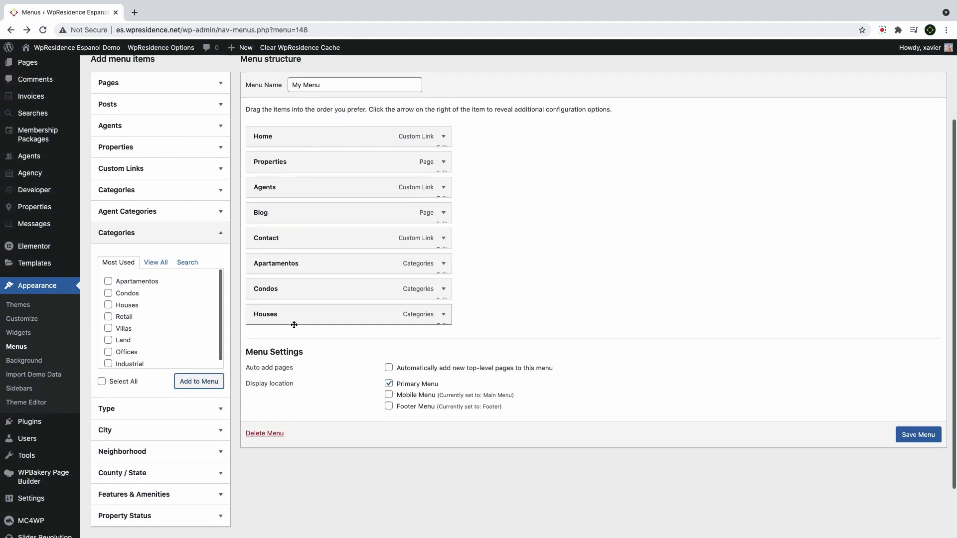
# Nest Apartamentos, Condos and Houses under Properties and save the menu
pyautogui.moveTo(304, 299); pyautogui.dragTo(349, 224)
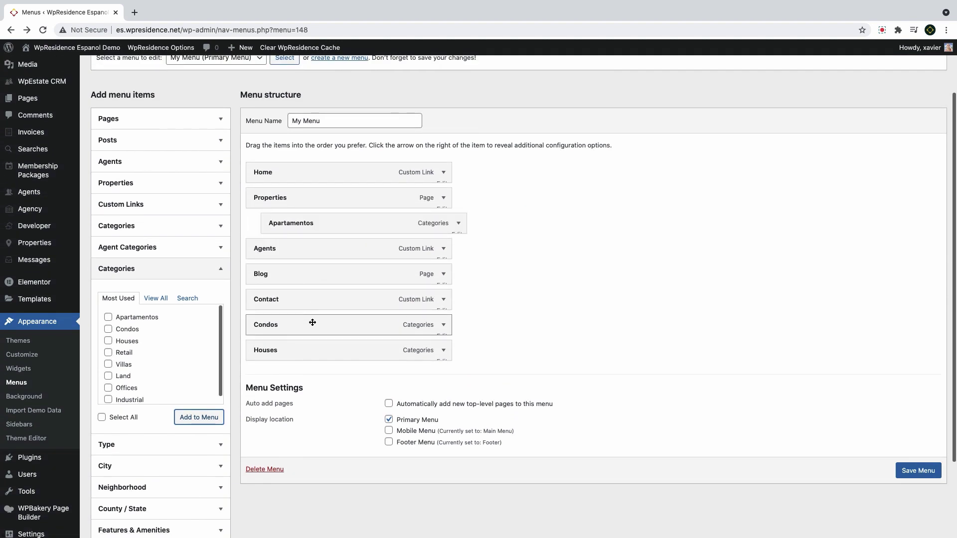
pyautogui.moveTo(312, 324); pyautogui.dragTo(331, 249)
pyautogui.moveTo(301, 349); pyautogui.dragTo(316, 277)
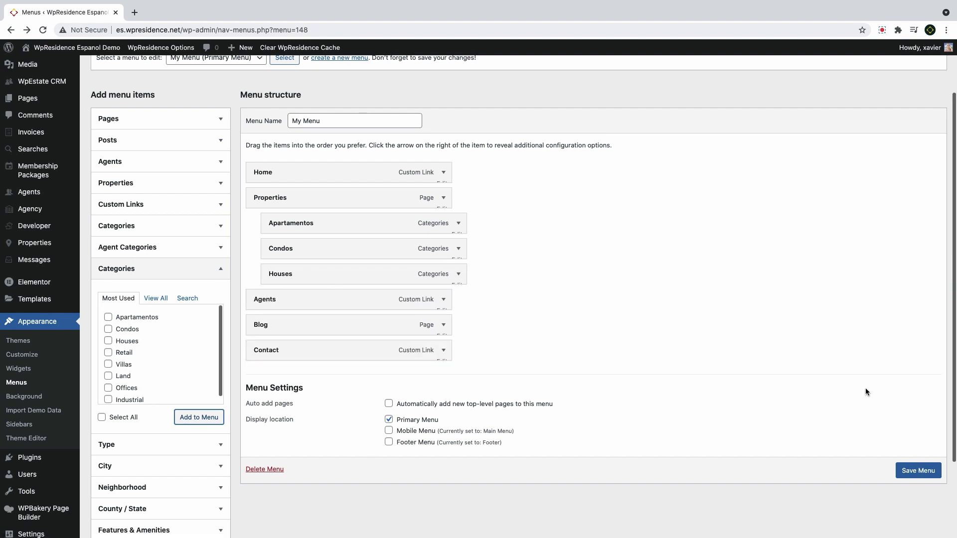
pyautogui.click(918, 471)
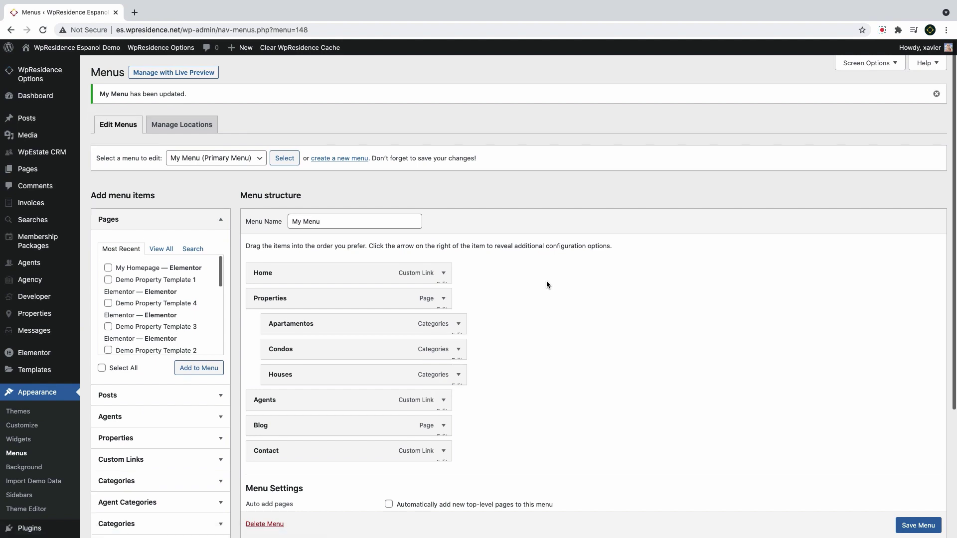
pyautogui.click(41, 61)
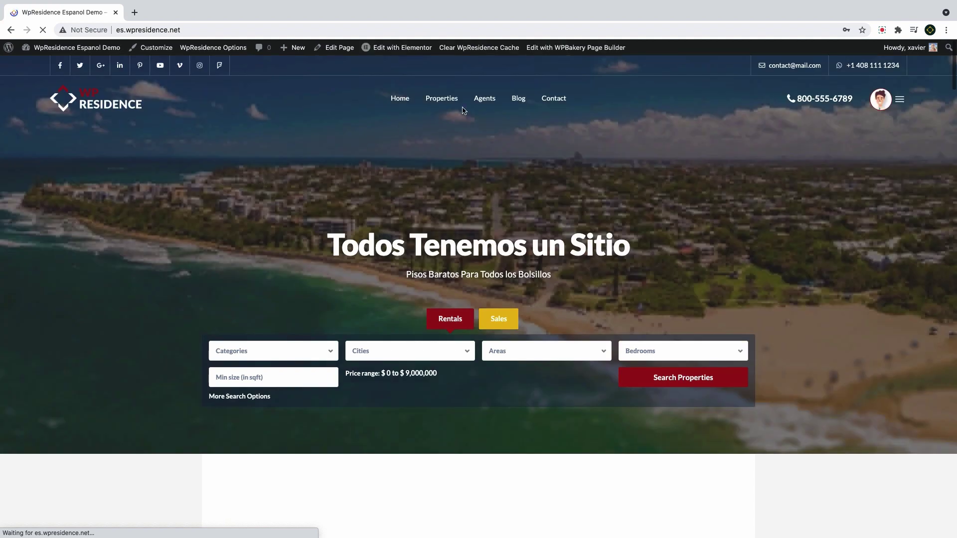
# Check the Properties dropdown on the live site, then return to the menu editor
pyautogui.moveTo(451, 106)
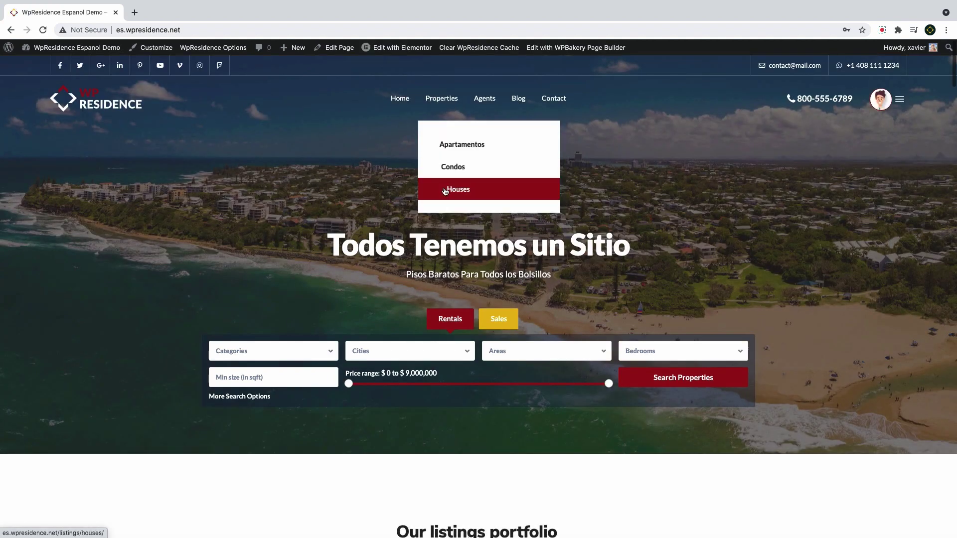
pyautogui.click(11, 31)
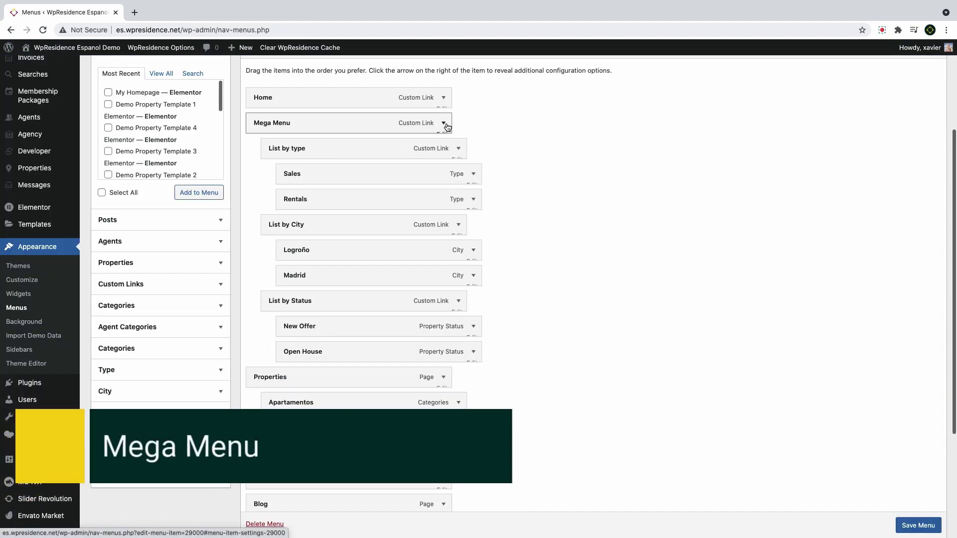
# Create a List by Category custom link and drag it under Mega Menu, above List by type
pyautogui.click(445, 124)
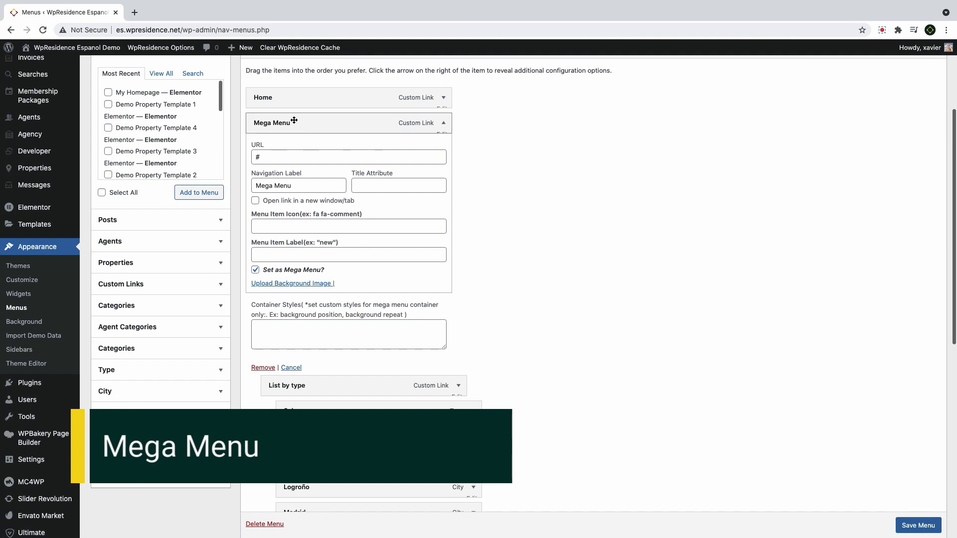
pyautogui.moveTo(399, 124)
pyautogui.mouseDown()
pyautogui.moveTo(421, 123)
pyautogui.moveTo(400, 125)
pyautogui.mouseUp()
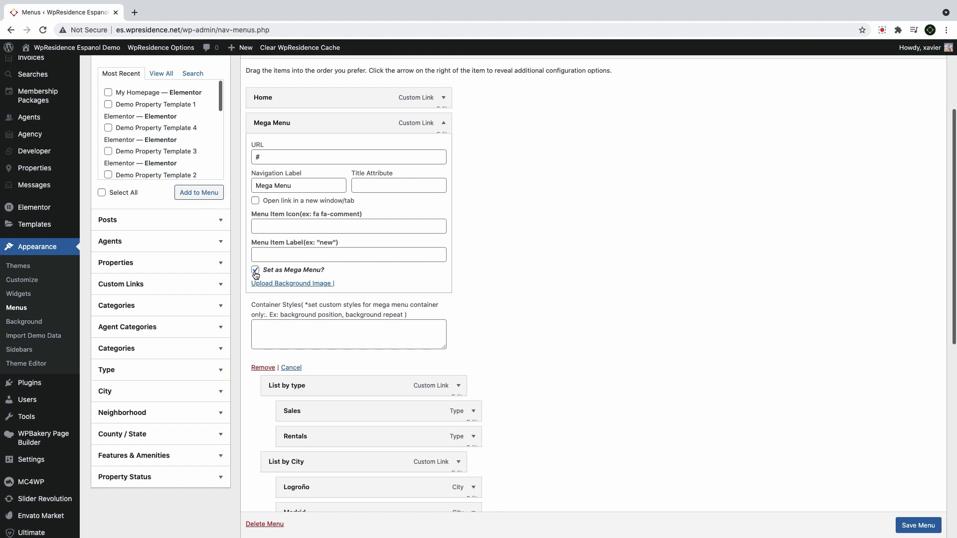
pyautogui.click(443, 123)
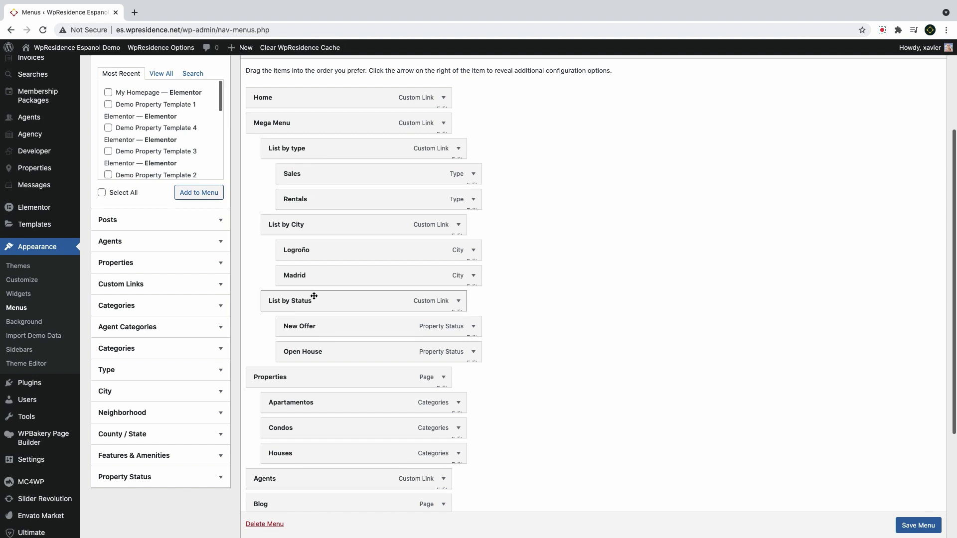
pyautogui.click(128, 284)
pyautogui.click(168, 179)
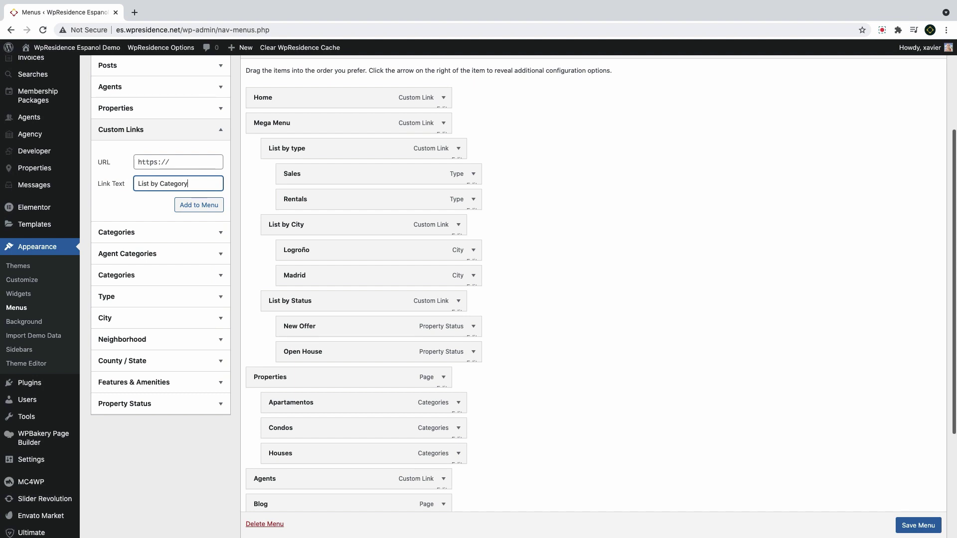
pyautogui.click(173, 163)
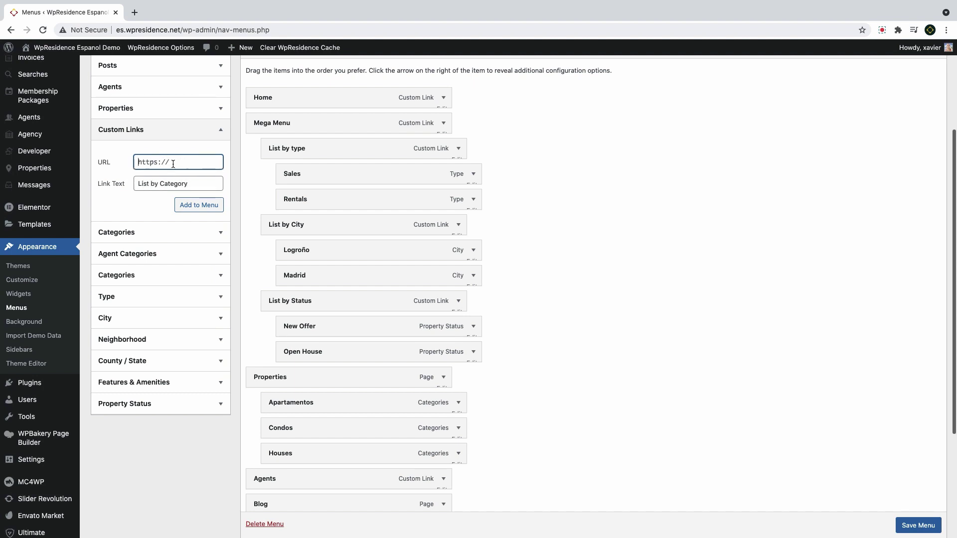
pyautogui.click(221, 207)
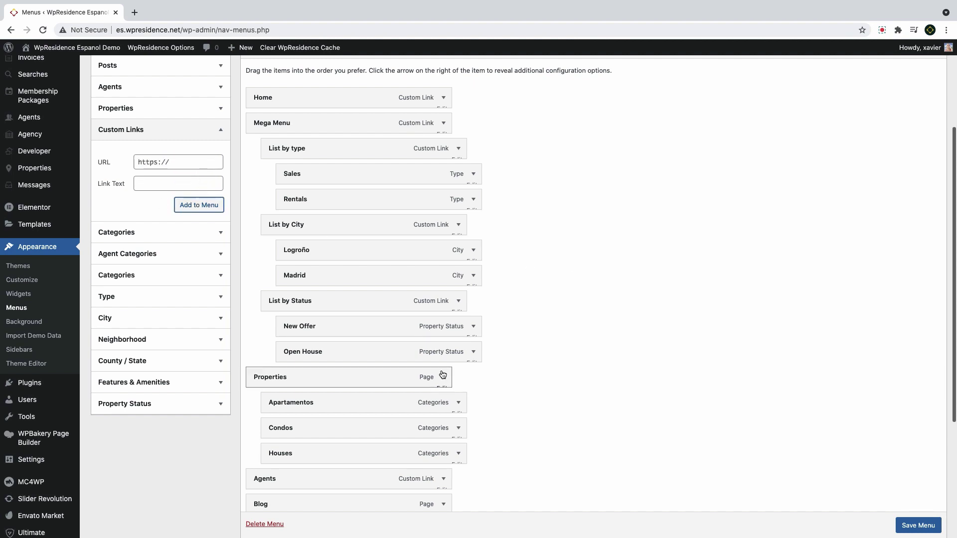
pyautogui.scroll(-4, 567, 258)
pyautogui.moveTo(324, 379); pyautogui.dragTo(340, 236)
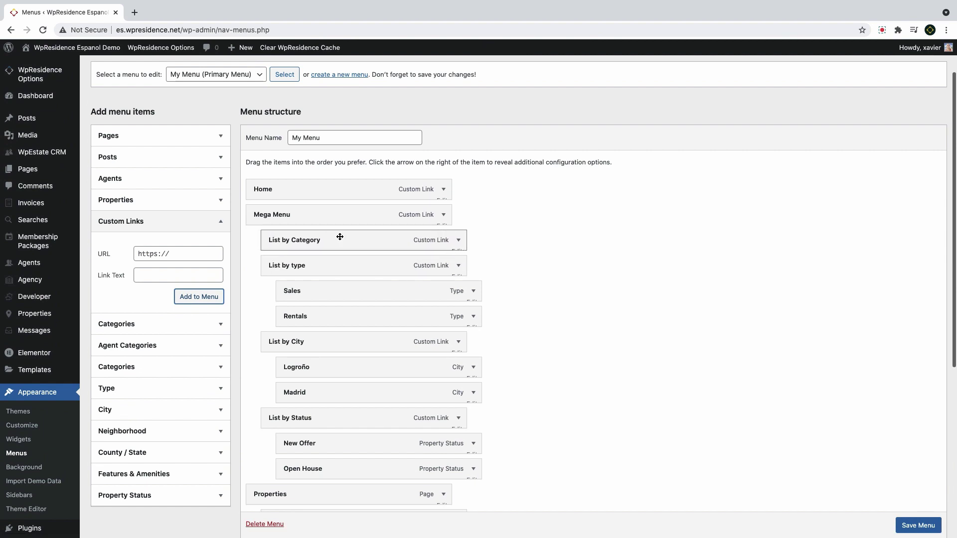
# Add the Apartamentos and Condos categories, nest both under List by Category, and save
pyautogui.click(219, 224)
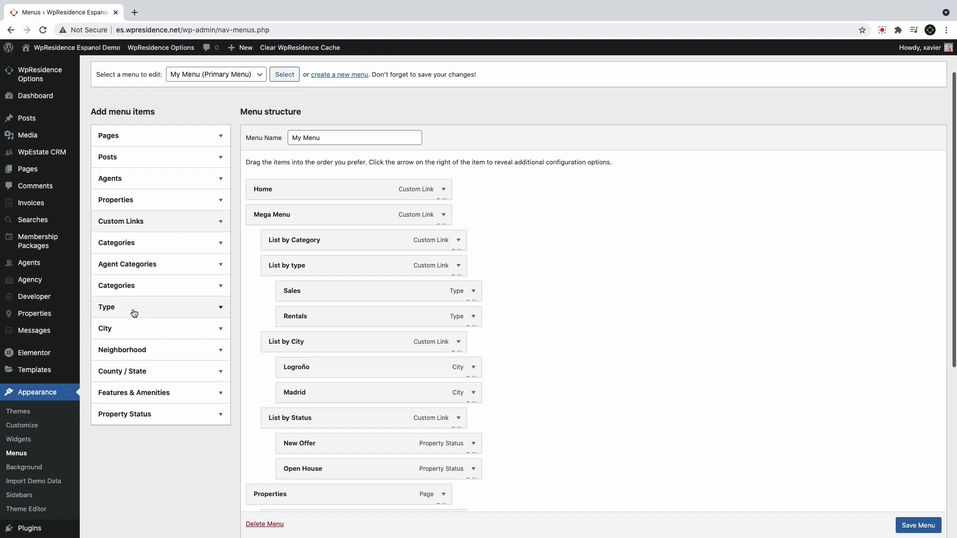
pyautogui.click(132, 287)
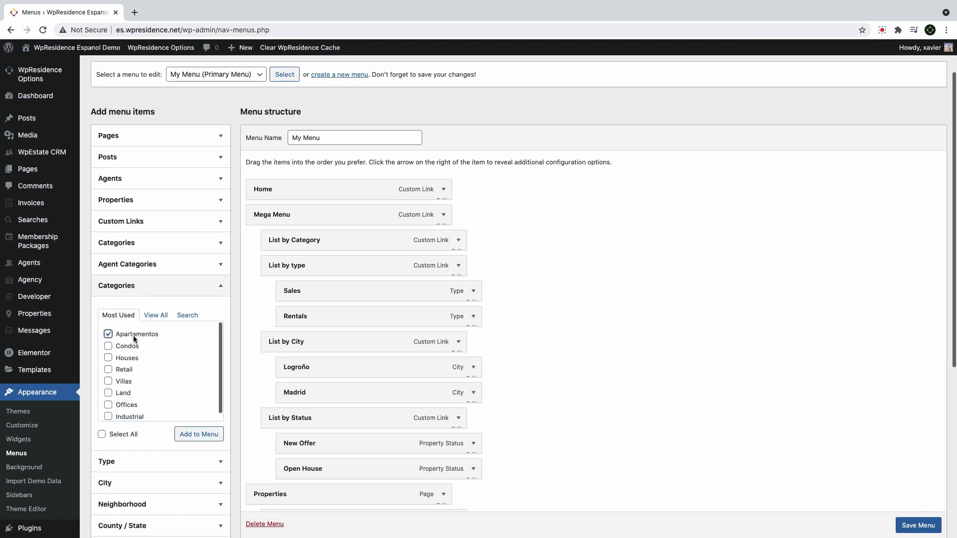
pyautogui.click(198, 434)
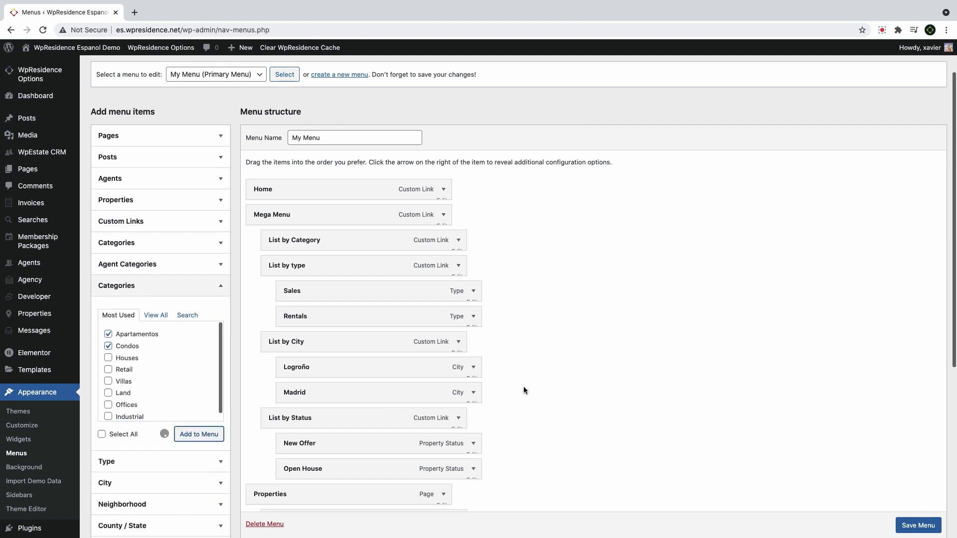
pyautogui.scroll(-6, 516, 382)
pyautogui.moveTo(321, 378); pyautogui.dragTo(350, 248)
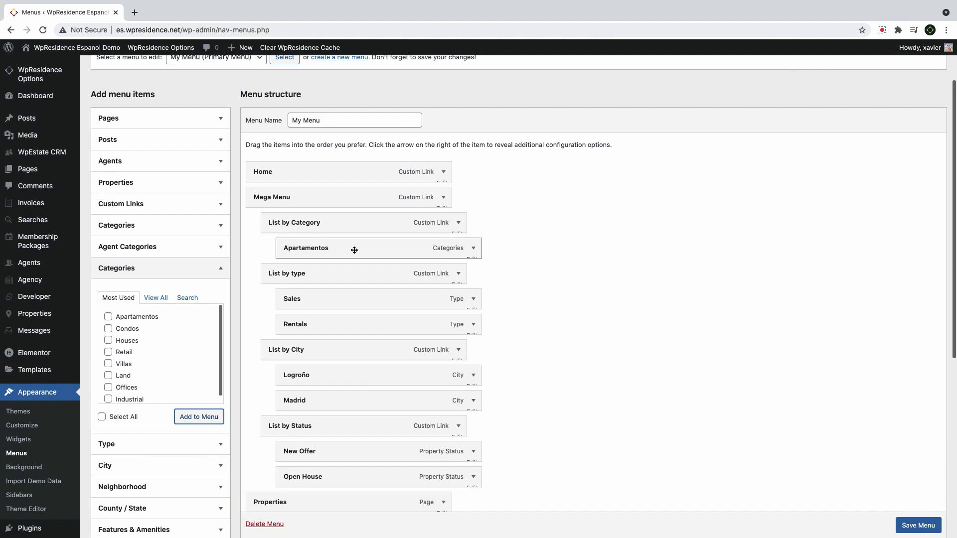
pyautogui.scroll(-5, 352, 249)
pyautogui.moveTo(324, 413); pyautogui.dragTo(355, 213)
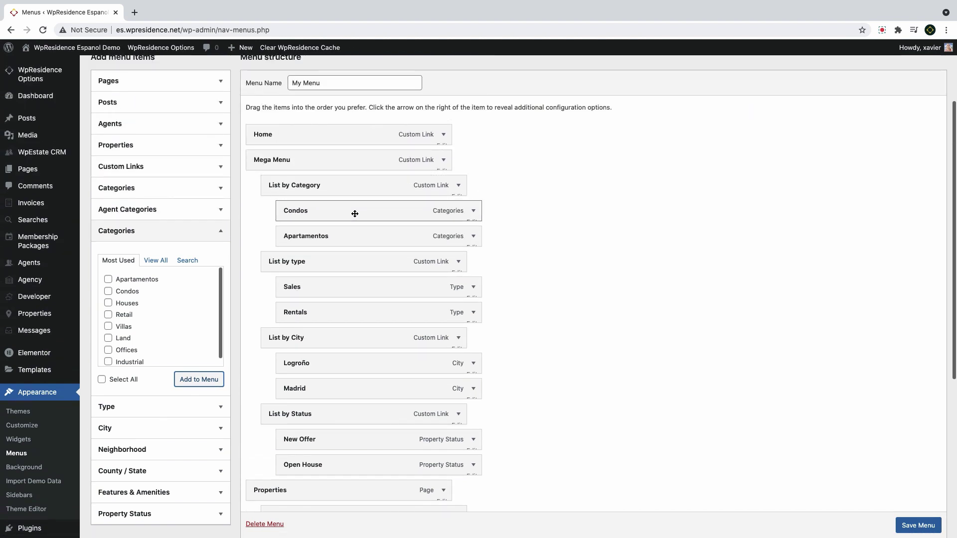
pyautogui.click(918, 525)
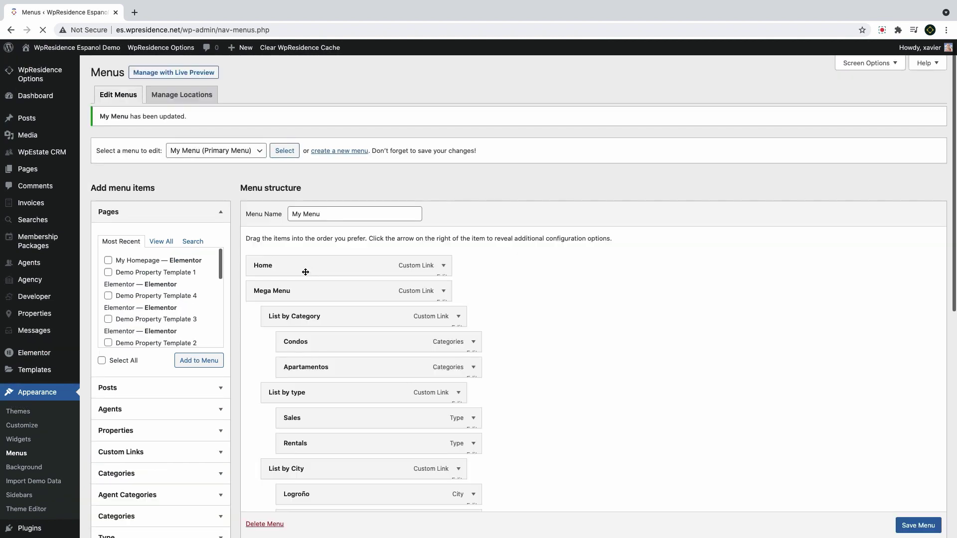
# In the live tablet menu, expand Mega Menu's List by Category, type, City and Status groups
pyautogui.click(45, 66)
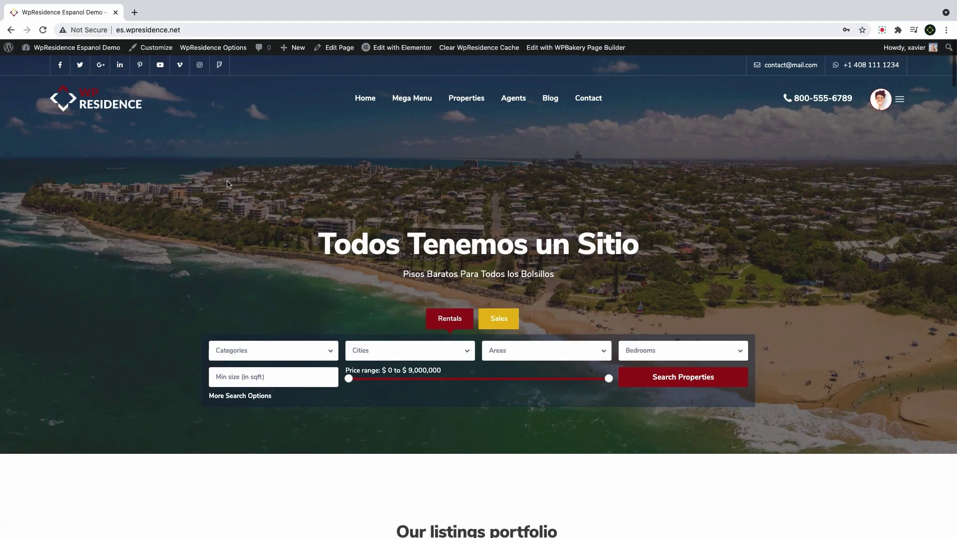
pyautogui.moveTo(418, 102)
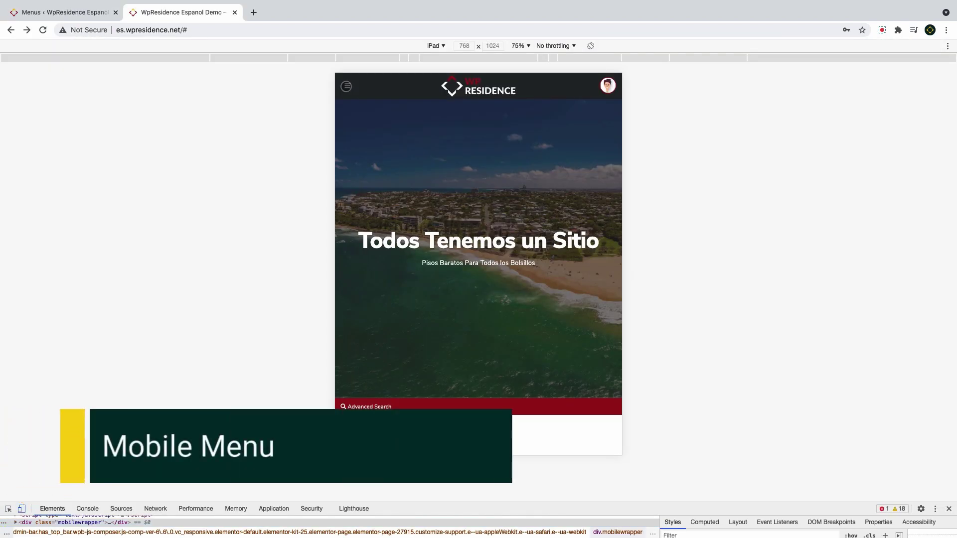
pyautogui.click(347, 86)
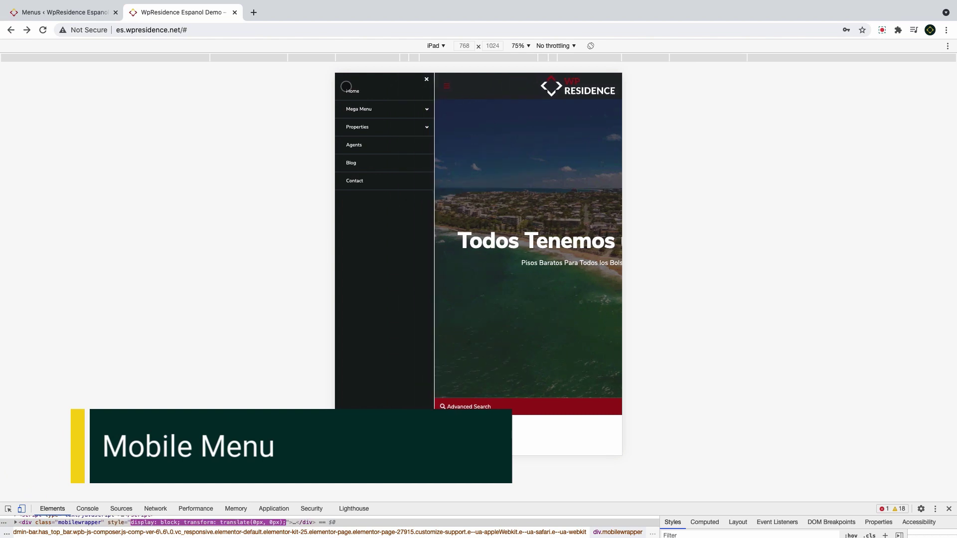
pyautogui.click(357, 110)
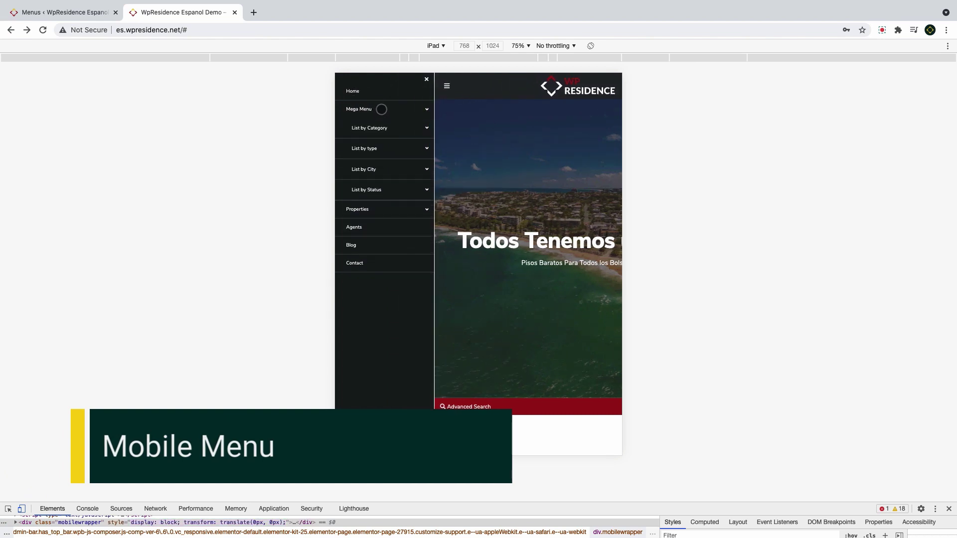
pyautogui.click(372, 128)
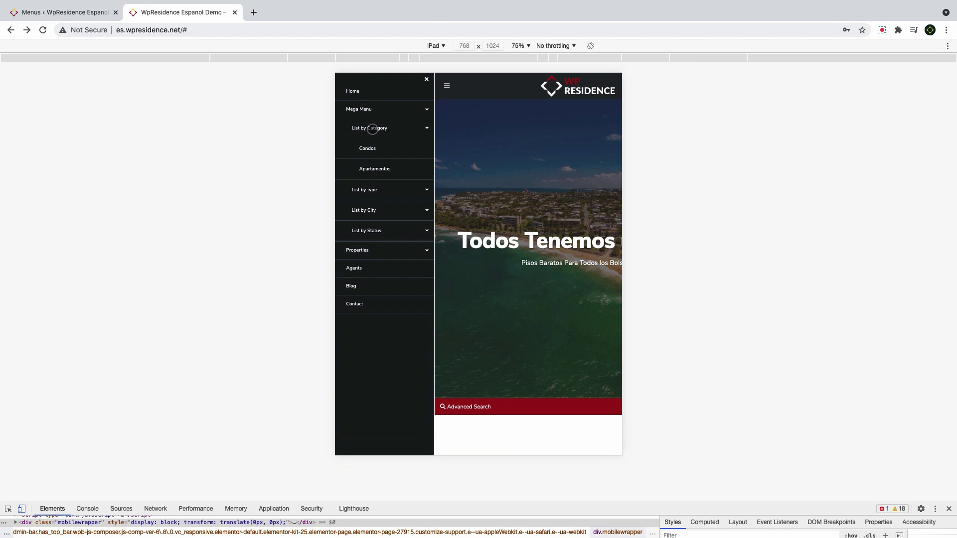
pyautogui.click(368, 191)
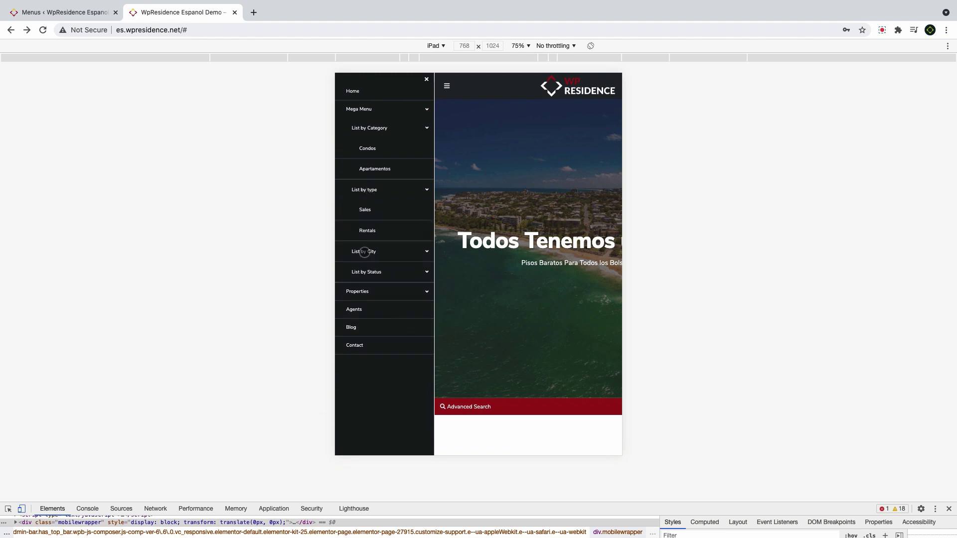
pyautogui.click(363, 251)
pyautogui.click(380, 316)
pyautogui.scroll(-3, 381, 317)
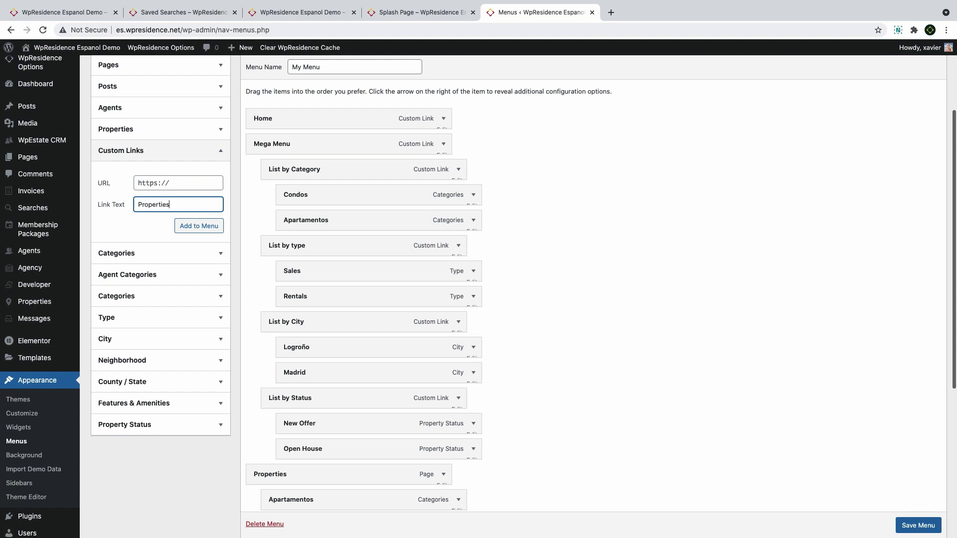
# Swap the Properties page item for a Properties custom link holding the categories, and save
pyautogui.click(121, 184)
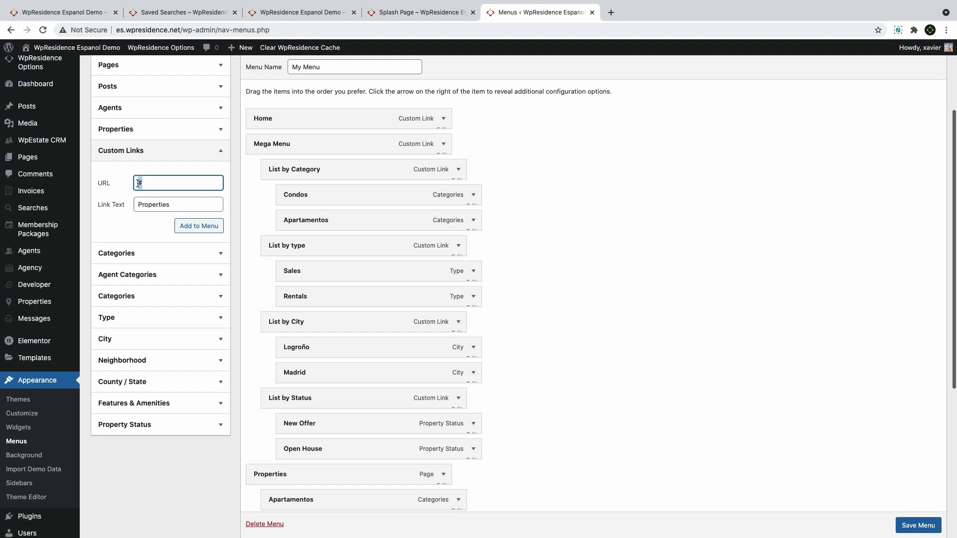
pyautogui.click(186, 227)
pyautogui.scroll(-5, 349, 409)
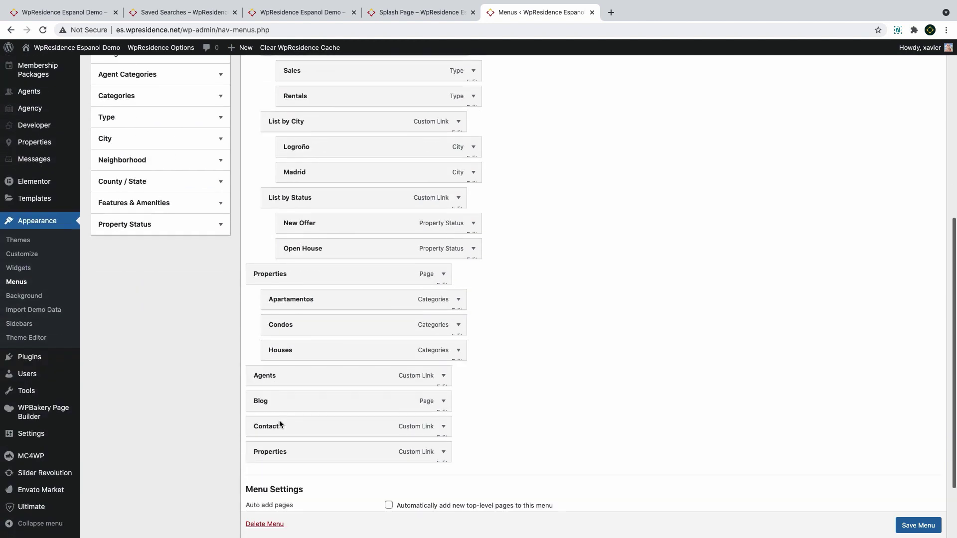
pyautogui.moveTo(292, 400); pyautogui.dragTo(310, 222)
pyautogui.click(443, 248)
pyautogui.click(252, 485)
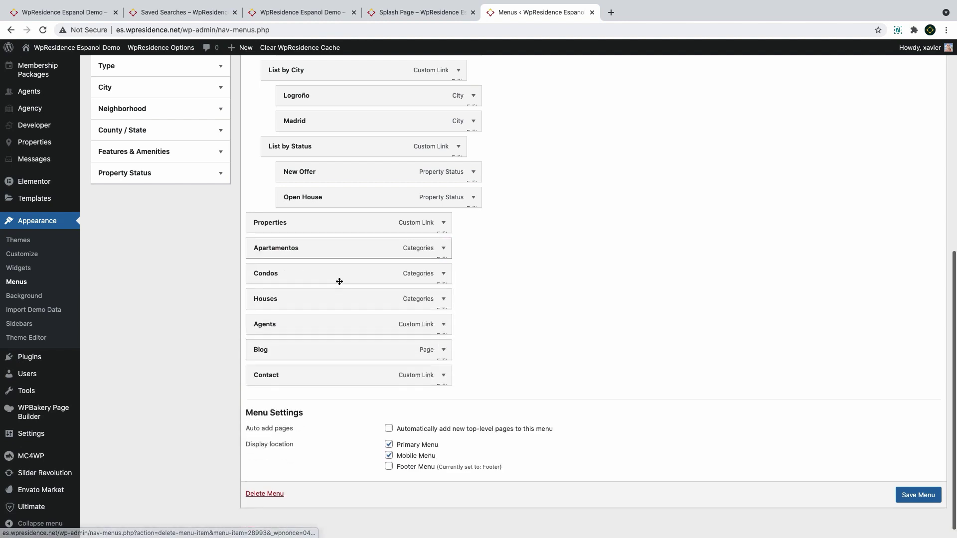
pyautogui.moveTo(338, 254); pyautogui.dragTo(344, 312)
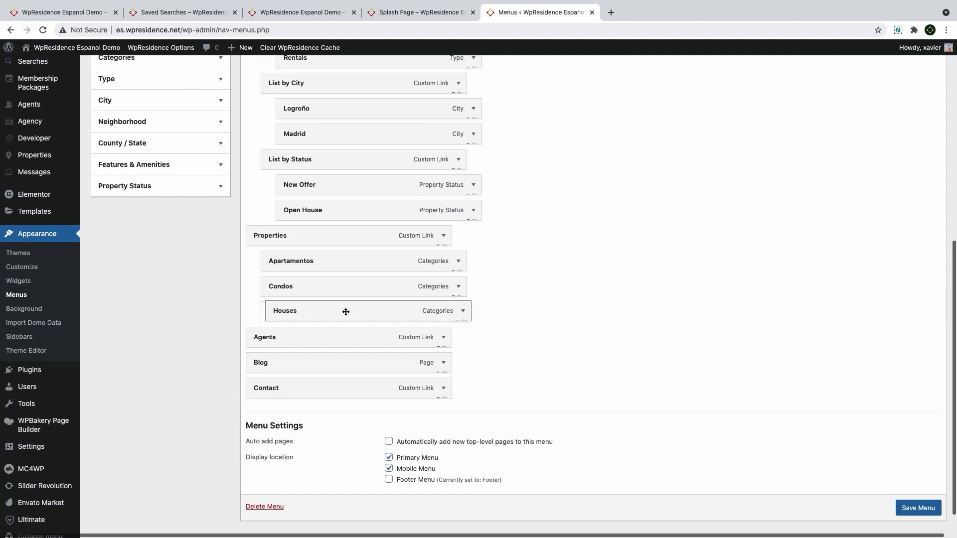
pyautogui.click(909, 508)
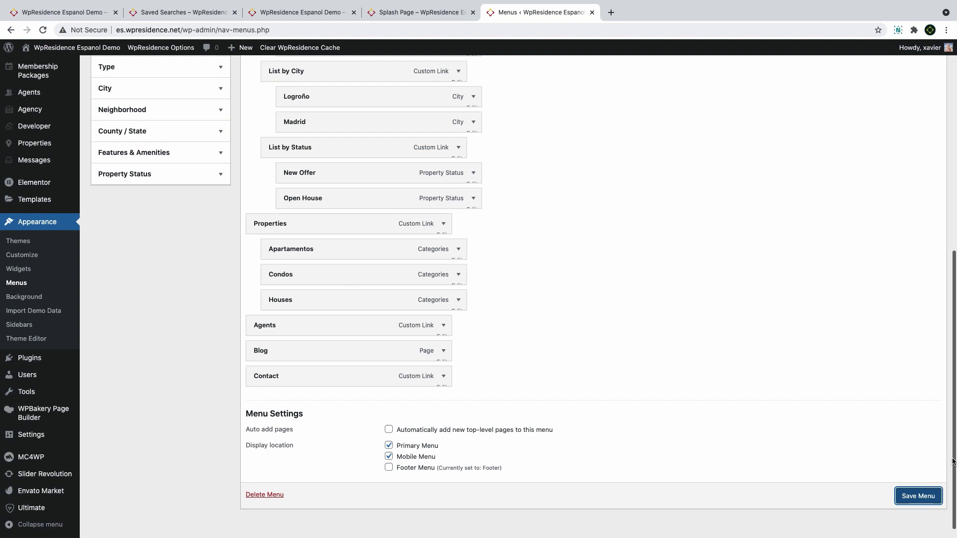
# Make My Menu the mobile menu too and confirm Properties shows Apartamentos, Condos and Houses
pyautogui.click(389, 432)
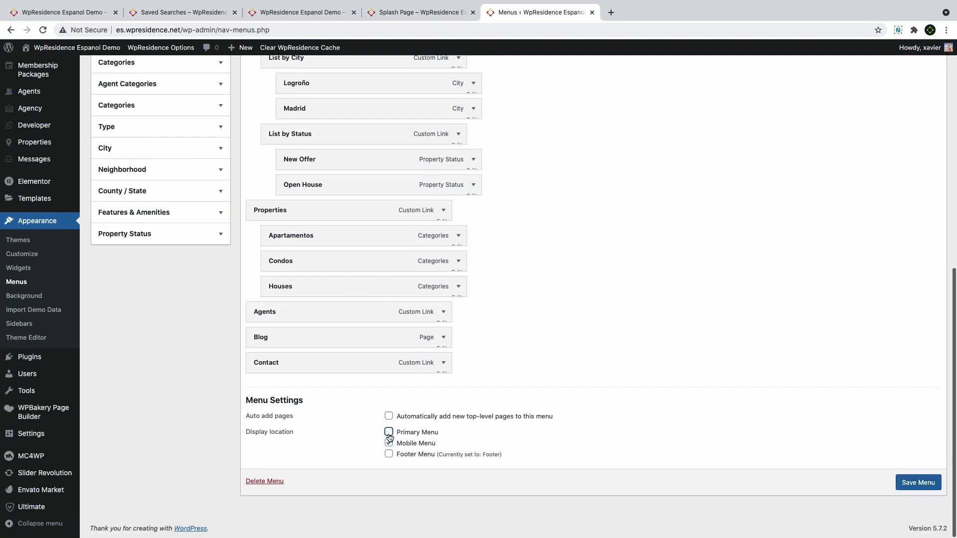
pyautogui.scroll(6, 316, 413)
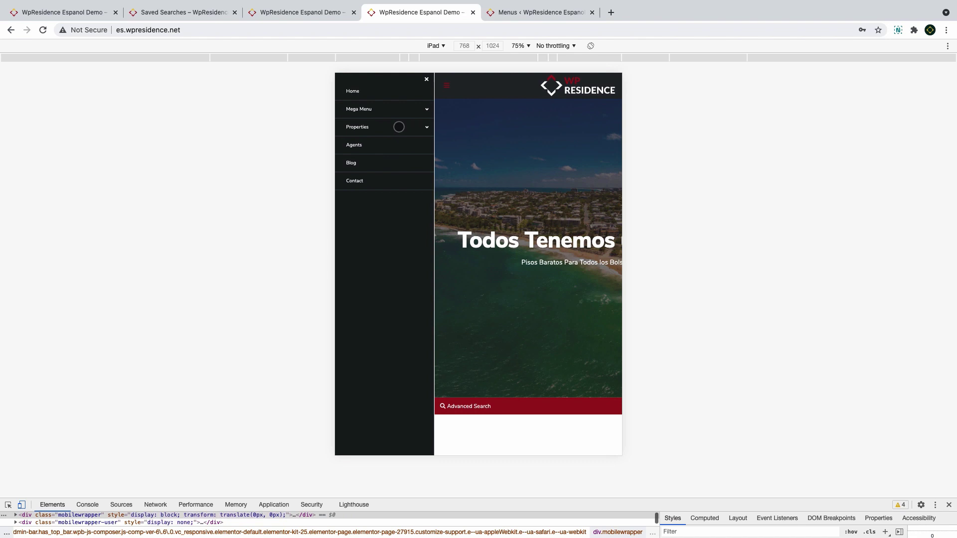
pyautogui.click(411, 126)
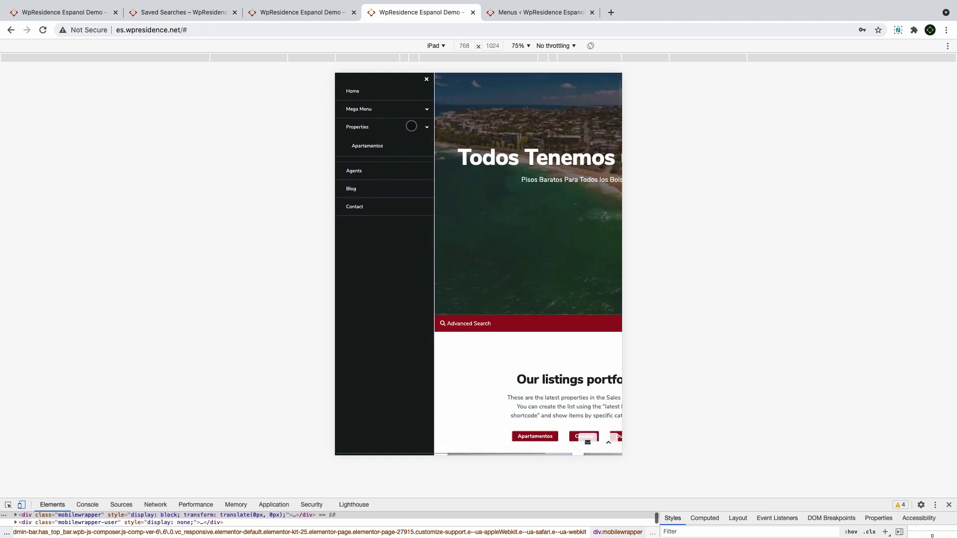
pyautogui.click(349, 129)
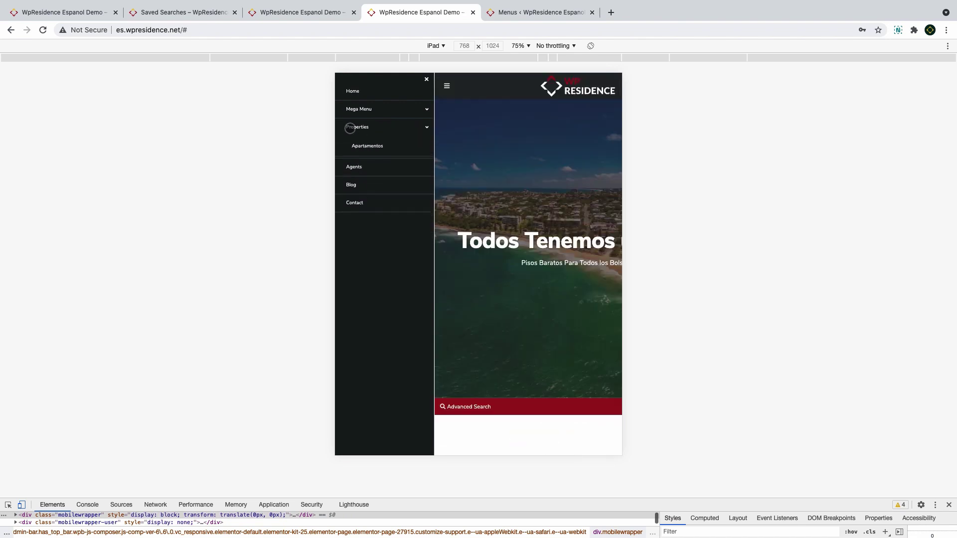
pyautogui.click(350, 128)
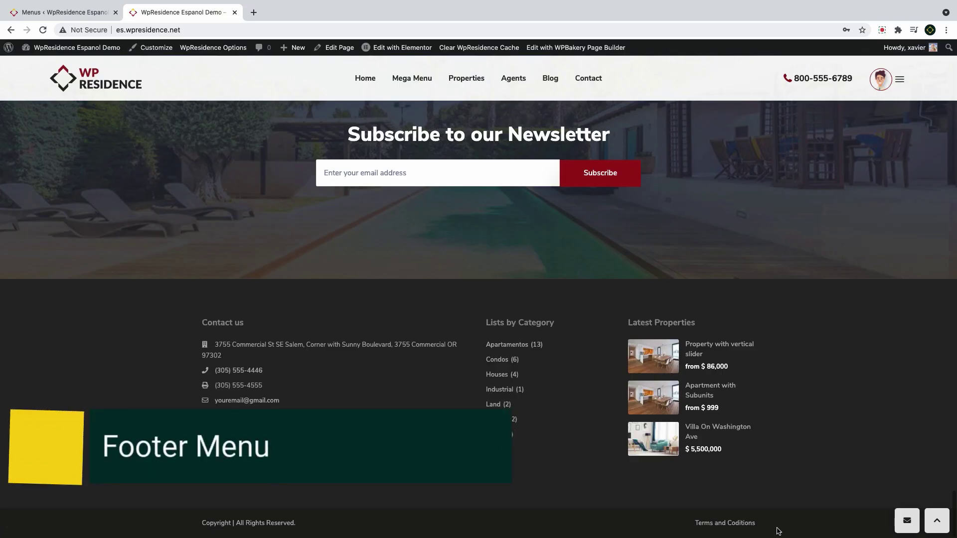
# From the site footer, go to Menus and load the Footer menu for editing
pyautogui.moveTo(776, 532); pyautogui.dragTo(700, 525)
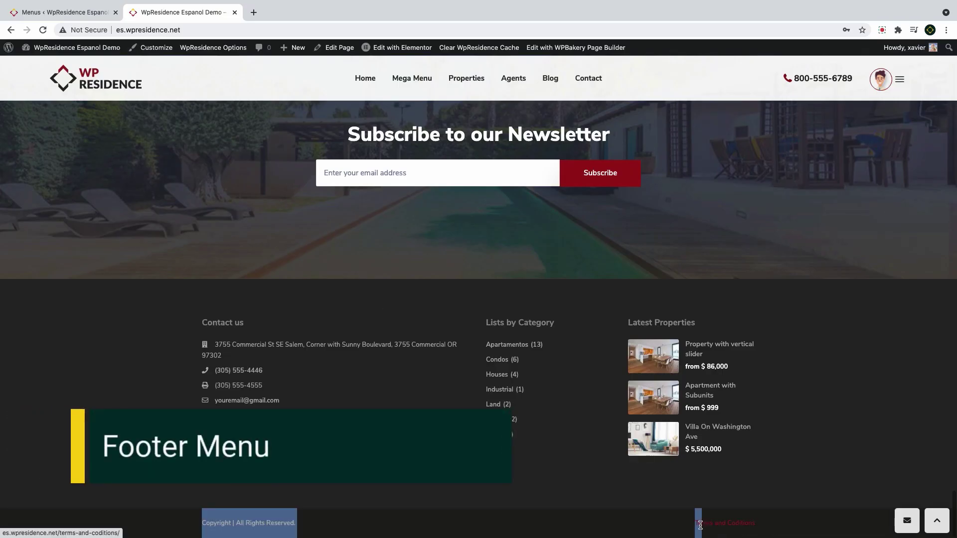
pyautogui.click(693, 526)
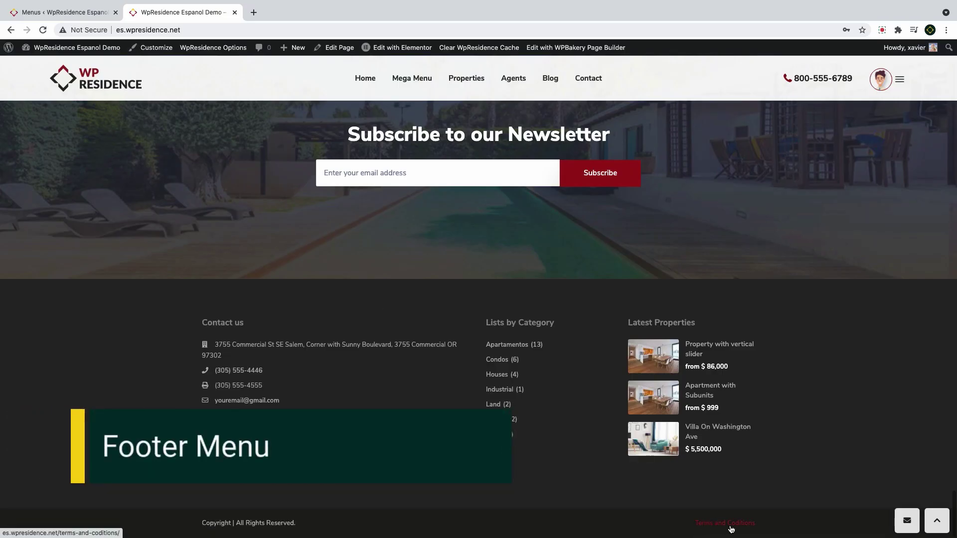
pyautogui.moveTo(75, 48)
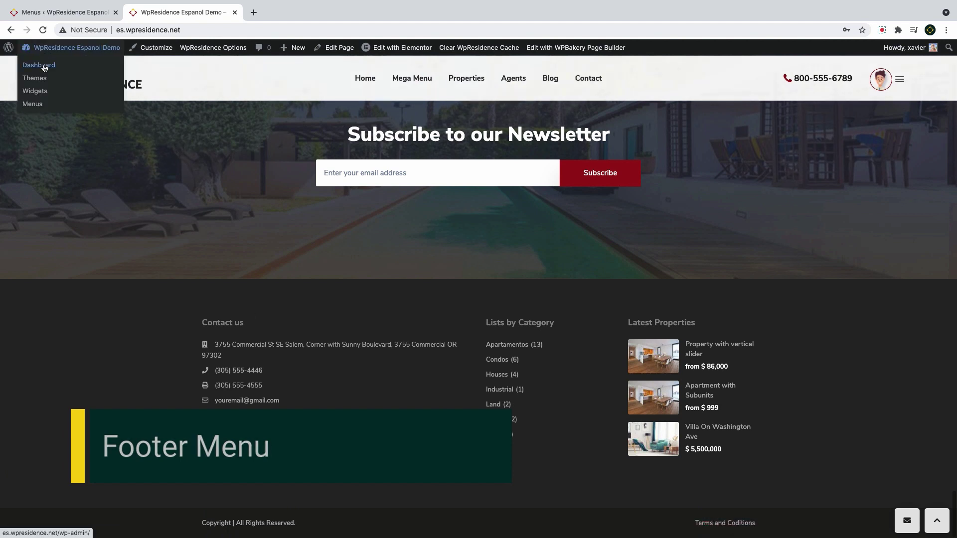
pyautogui.click(33, 104)
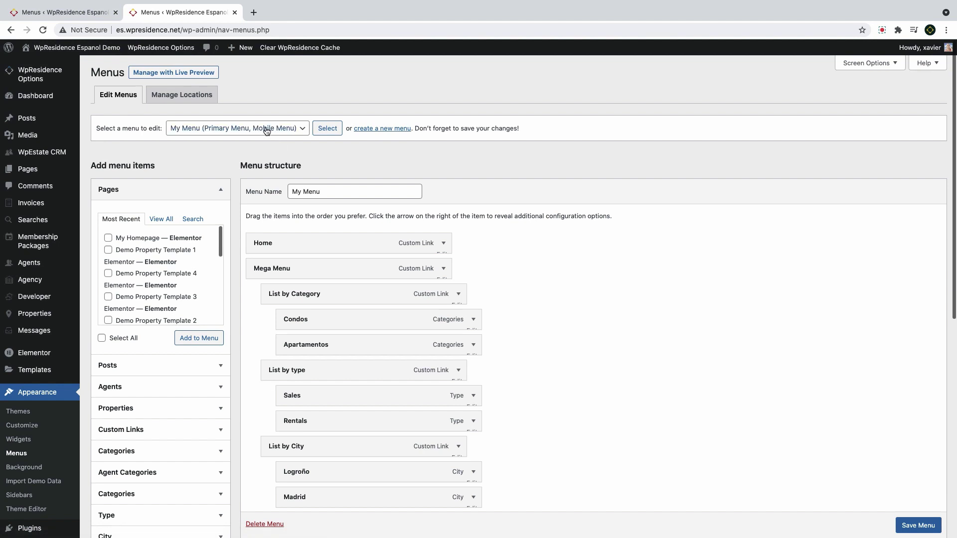
pyautogui.click(266, 130)
pyautogui.click(254, 106)
pyautogui.click(326, 131)
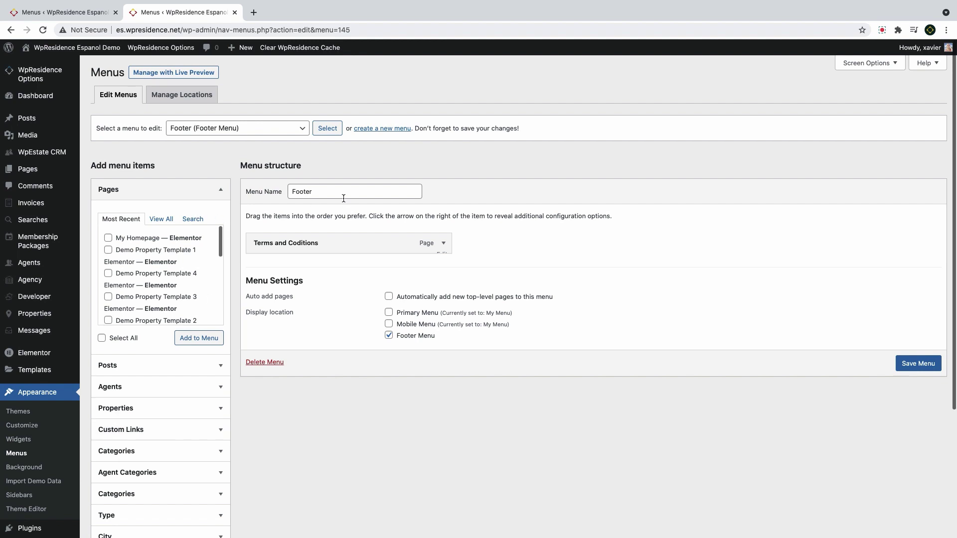
# Remove Terms and Coditions from the Footer menu, save it, and check the live footer
pyautogui.click(196, 219)
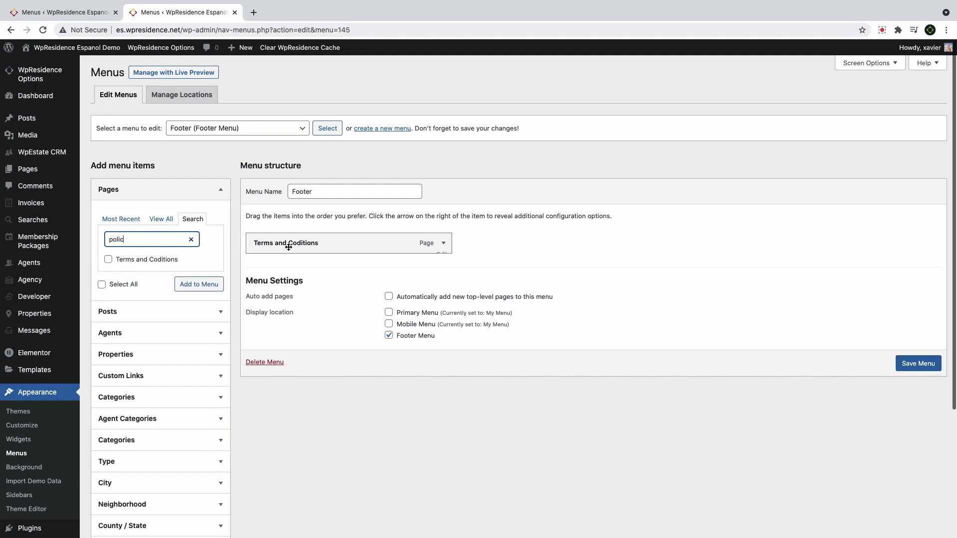
pyautogui.moveTo(136, 239); pyautogui.dragTo(80, 238)
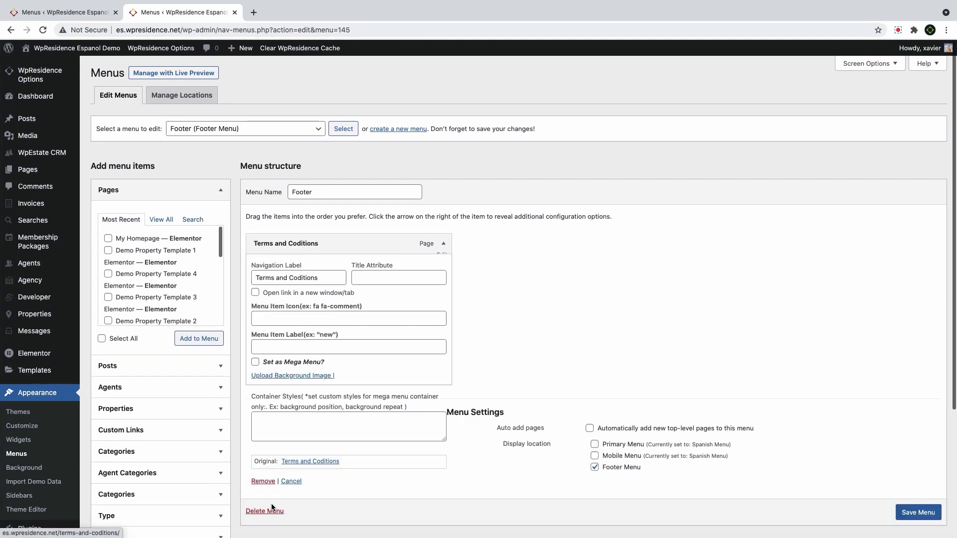
pyautogui.scroll(-1, 260, 486)
pyautogui.click(261, 477)
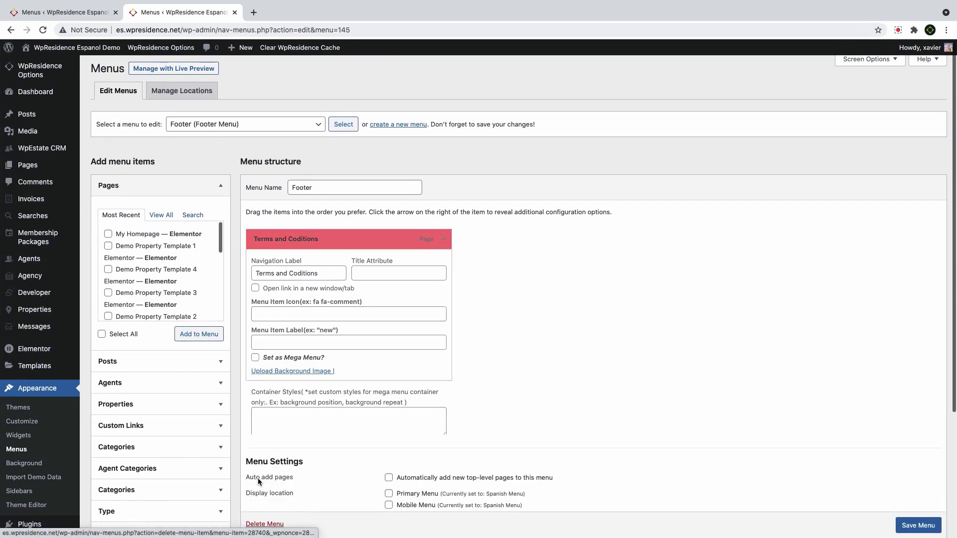
pyautogui.click(918, 333)
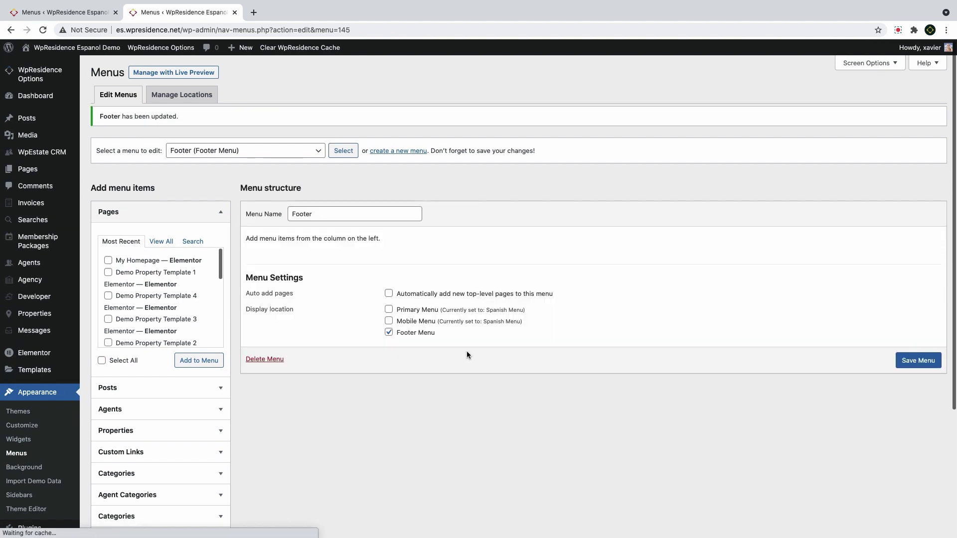
pyautogui.hotkey('ctrl', 'shift', 'Tab')
pyautogui.scroll(-5, 252, 223)
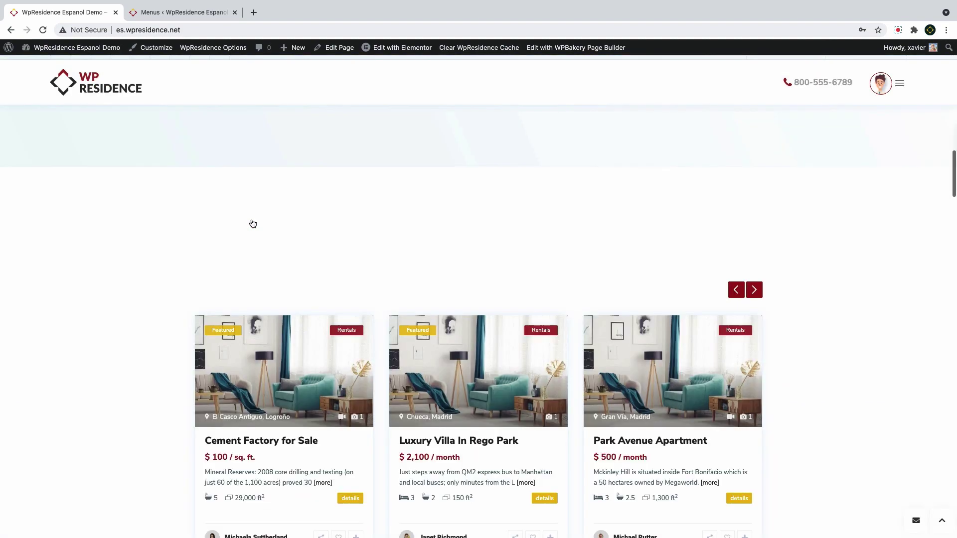
pyautogui.scroll(-15, 251, 220)
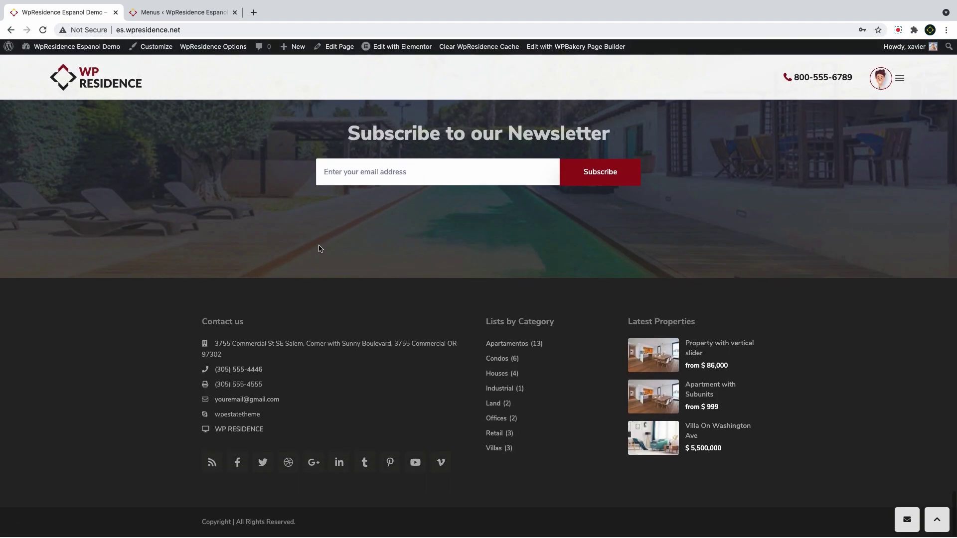
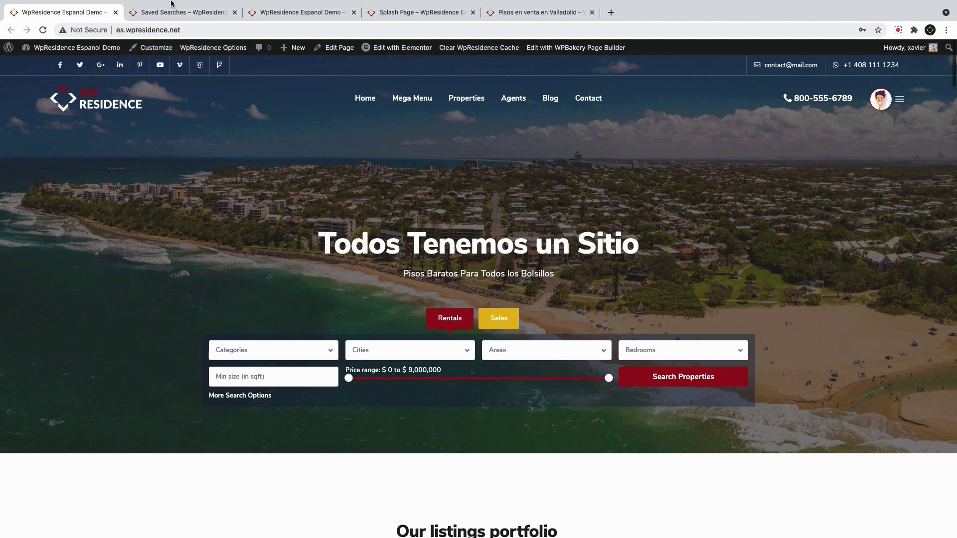
# Flip through the Saved Searches, home and Splash Page tabs to the Pisos en venta en Valladolid property
pyautogui.click(164, 14)
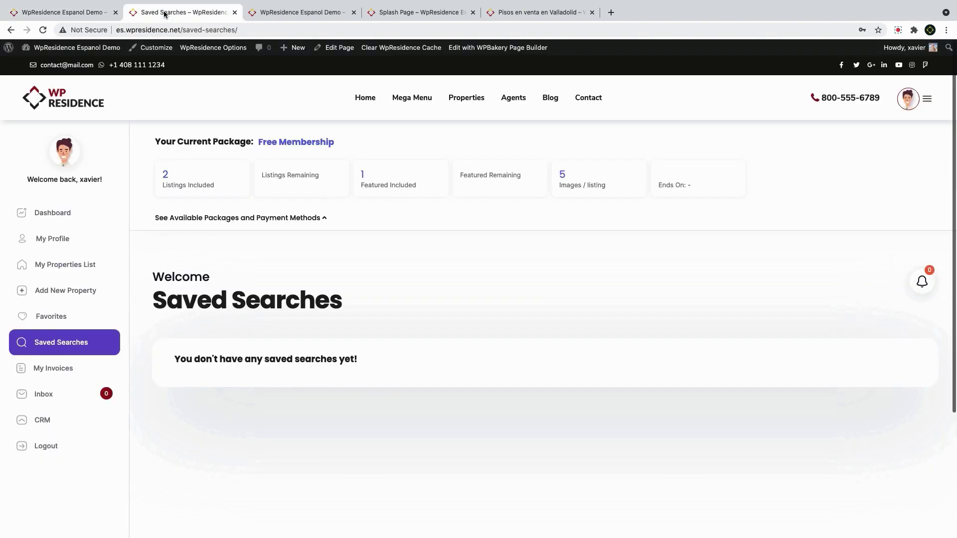
pyautogui.click(282, 14)
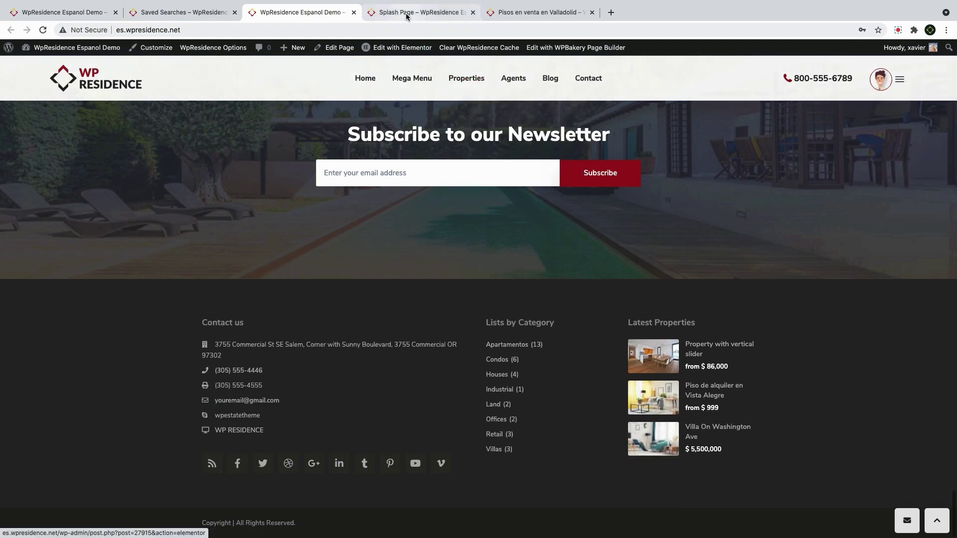
pyautogui.click(423, 12)
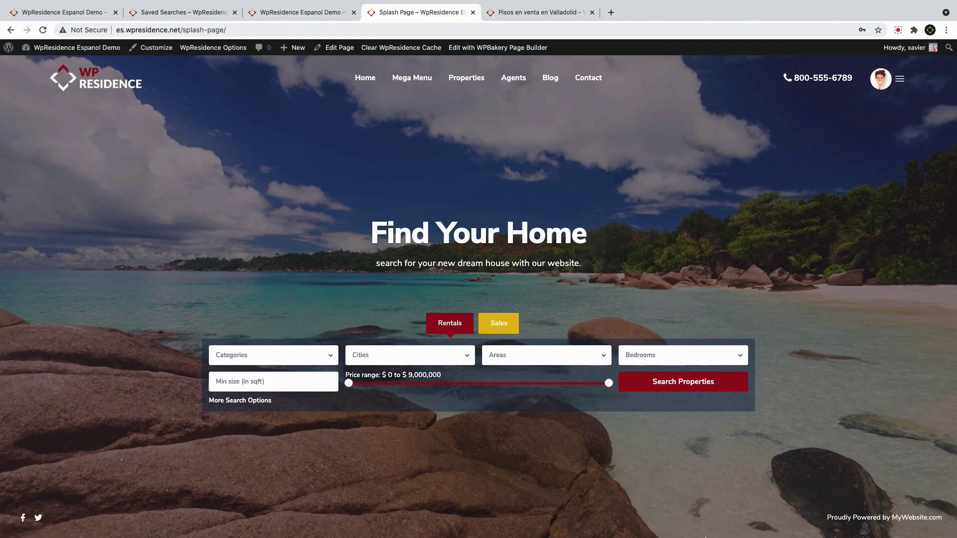
pyautogui.click(511, 14)
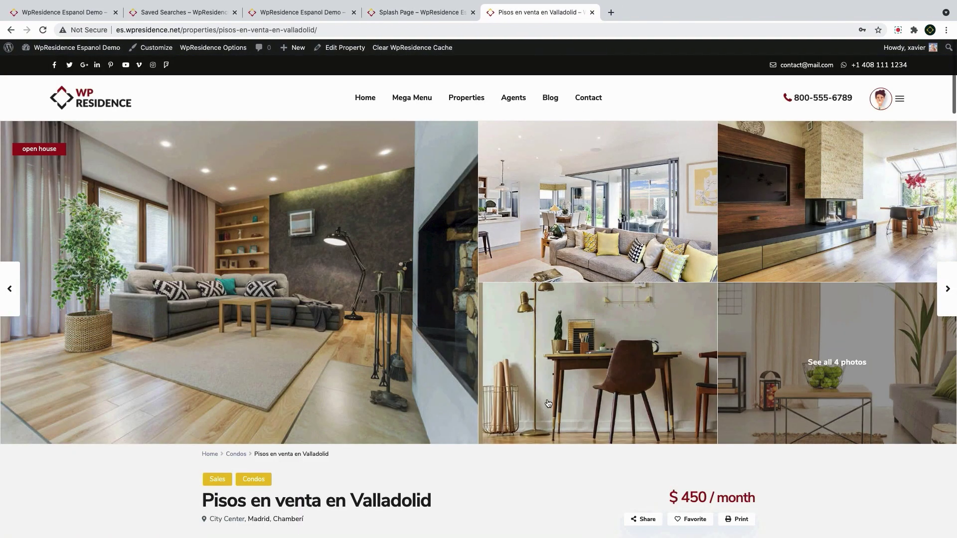
# On the property page, keep USD as the currency and toggle the sidebar search between rentals and sales
pyautogui.scroll(-3, 655, 390)
pyautogui.scroll(-8, 655, 389)
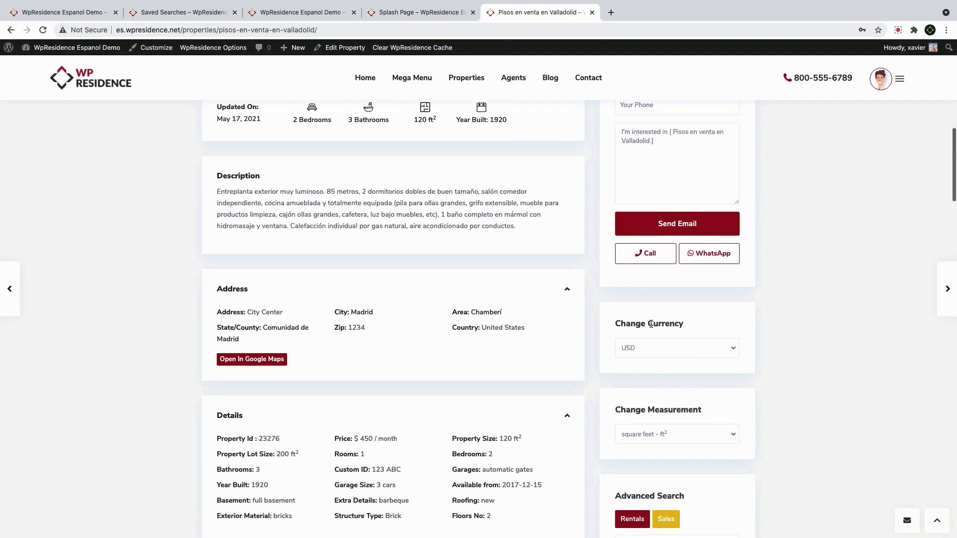
pyautogui.click(658, 353)
pyautogui.click(657, 355)
pyautogui.scroll(-3, 657, 349)
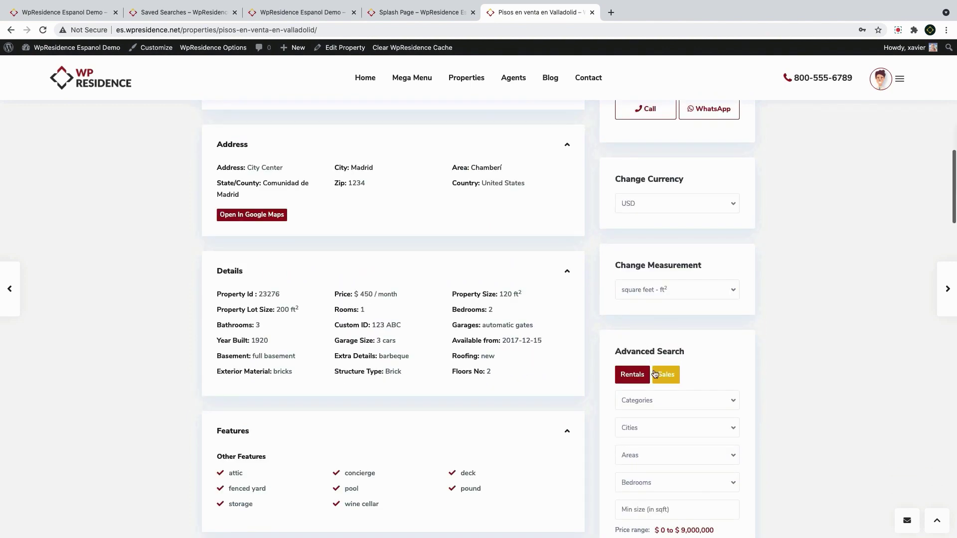
pyautogui.click(632, 378)
pyautogui.click(666, 375)
pyautogui.scroll(-7, 686, 349)
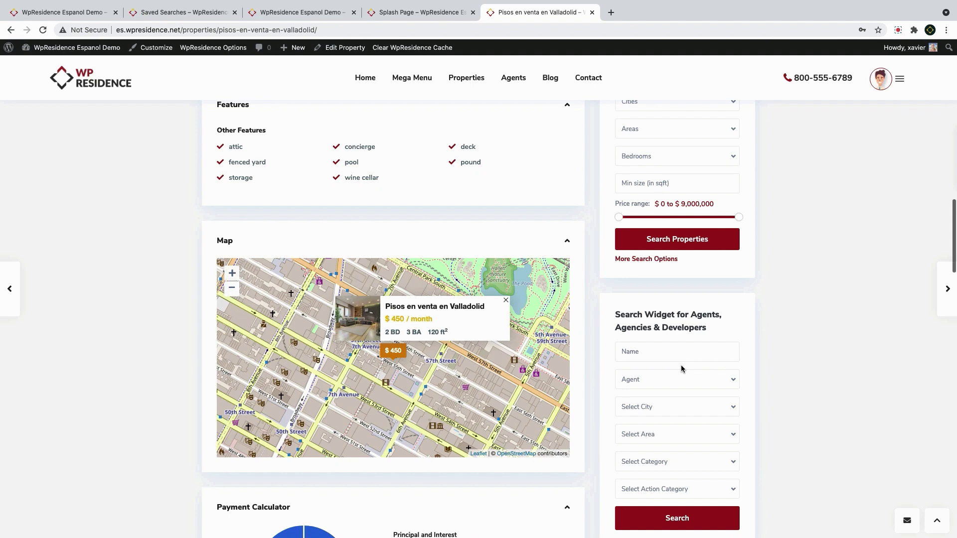
# Go to the Widgets admin page from the site menu and scroll through the available widgets
pyautogui.moveTo(46, 48)
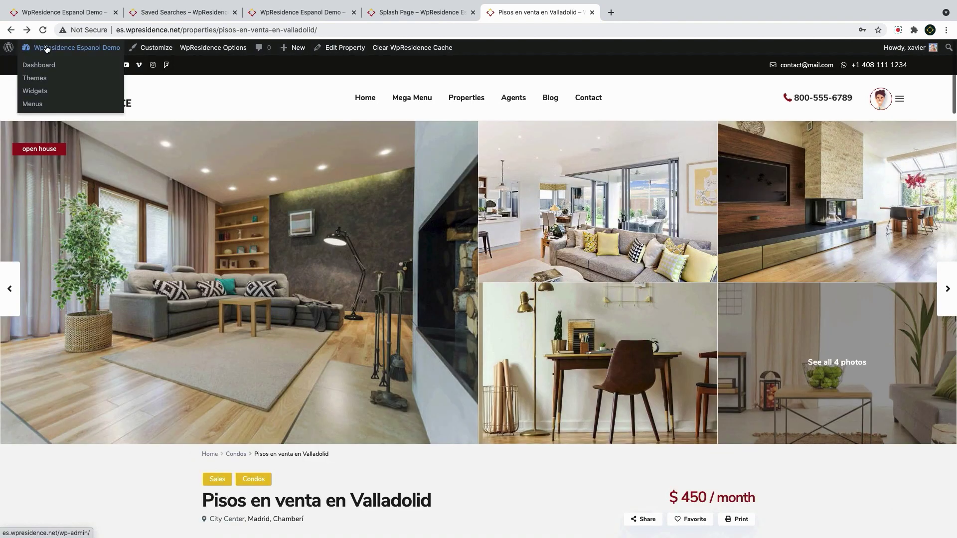
pyautogui.click(47, 93)
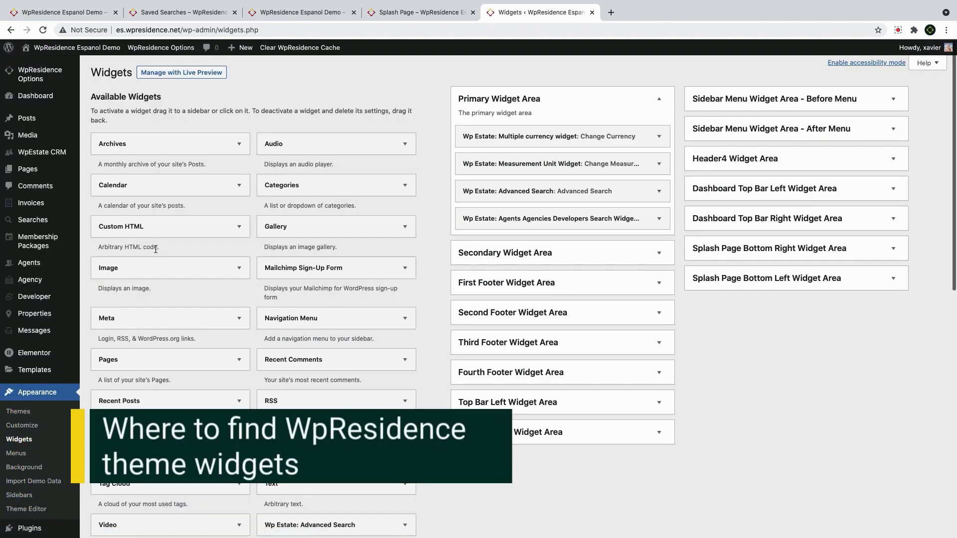
pyautogui.scroll(-1, 244, 333)
pyautogui.scroll(-3, 244, 335)
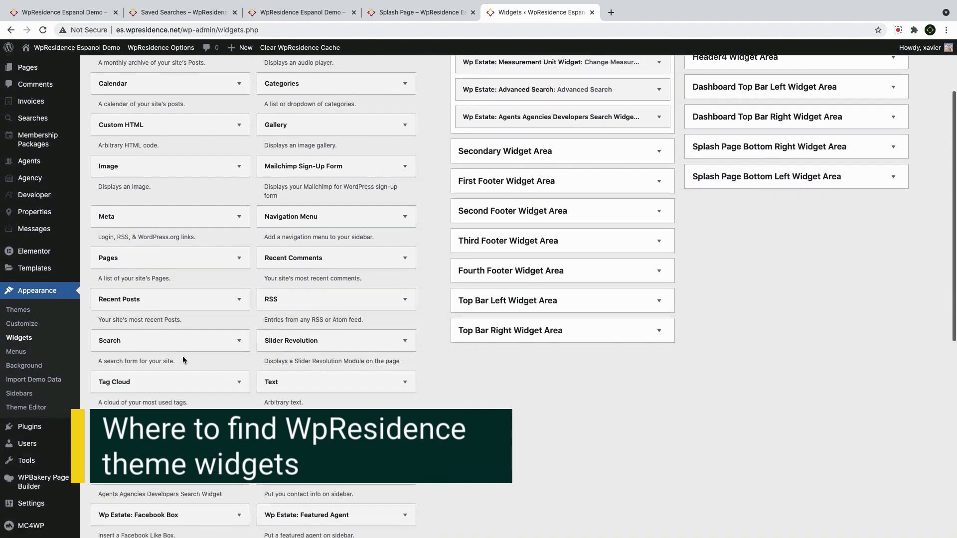
pyautogui.scroll(-2, 291, 353)
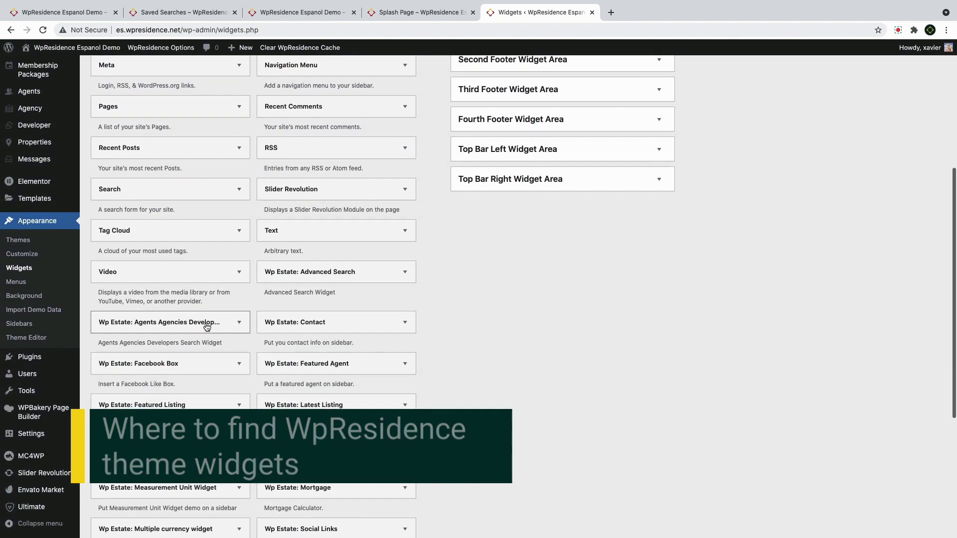
pyautogui.scroll(-1, 304, 329)
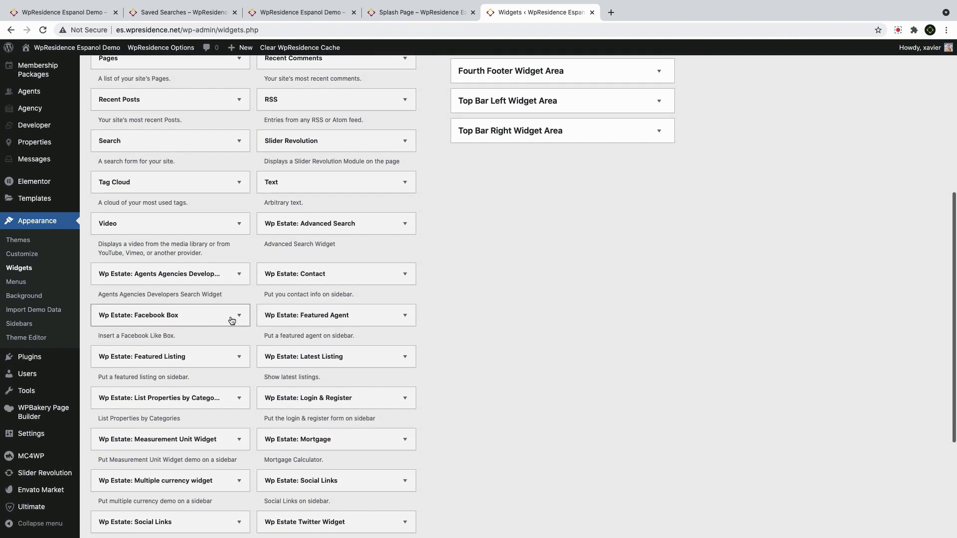
pyautogui.scroll(-2, 209, 406)
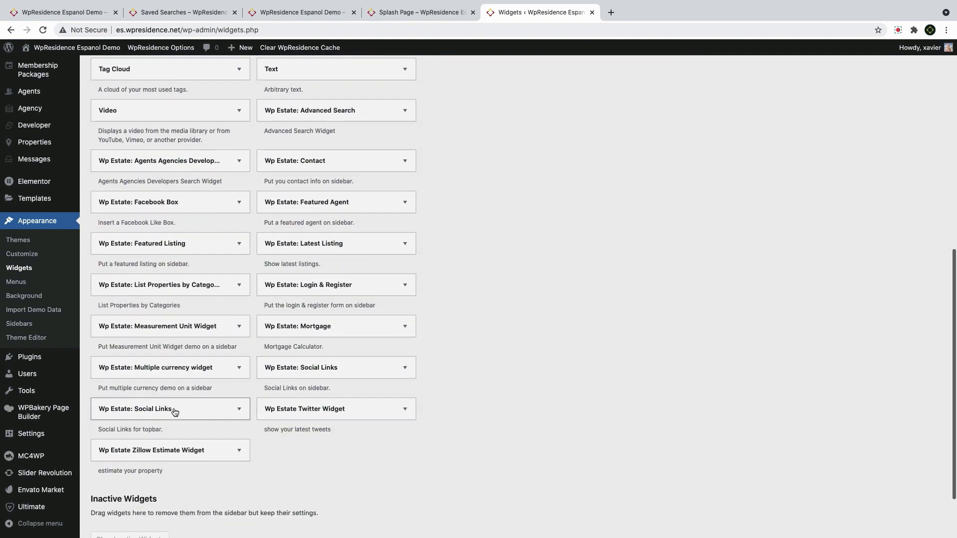
pyautogui.scroll(-1, 172, 454)
pyautogui.scroll(10, 172, 452)
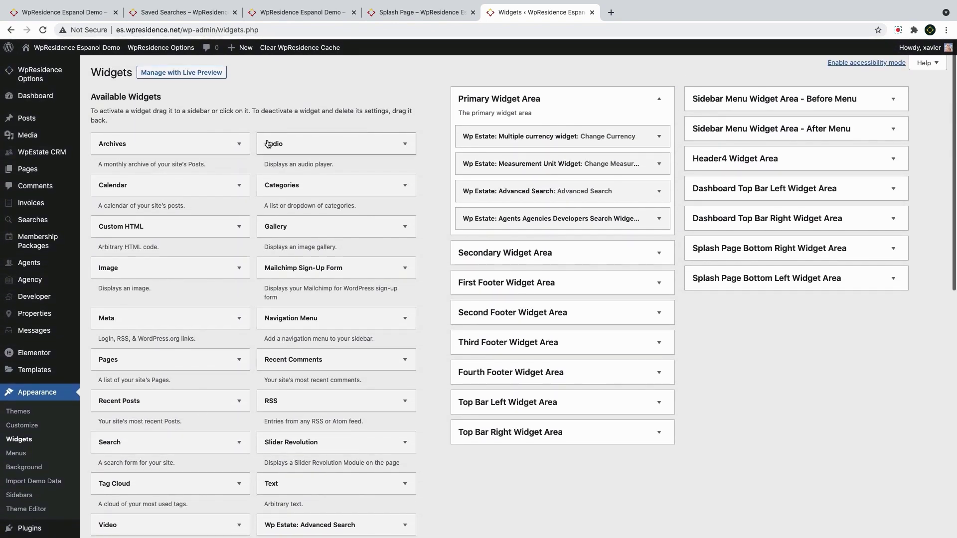
# Peek into the Secondary, First Footer and Second Footer areas, compare with the live homepage, and expand Top Bar Left
pyautogui.click(530, 258)
pyautogui.click(529, 255)
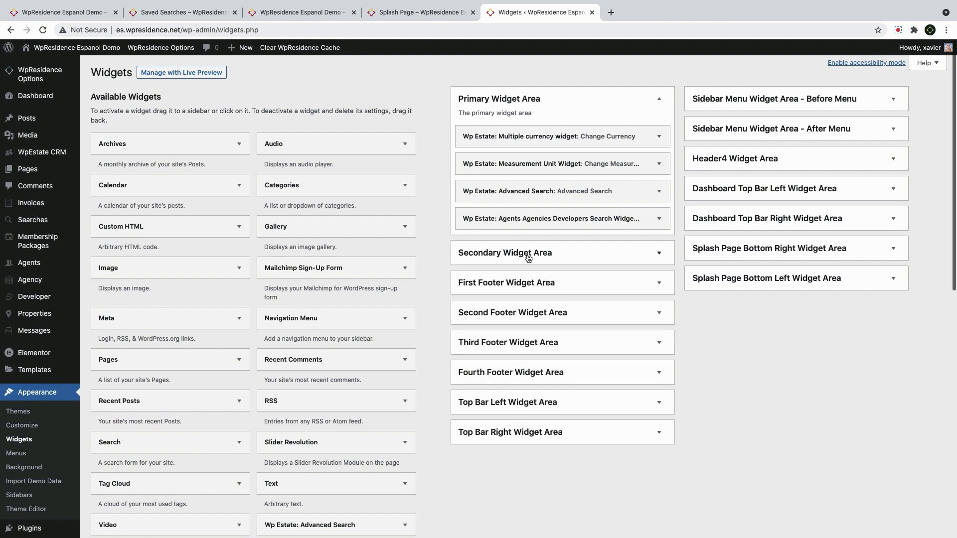
pyautogui.click(527, 284)
pyautogui.click(527, 286)
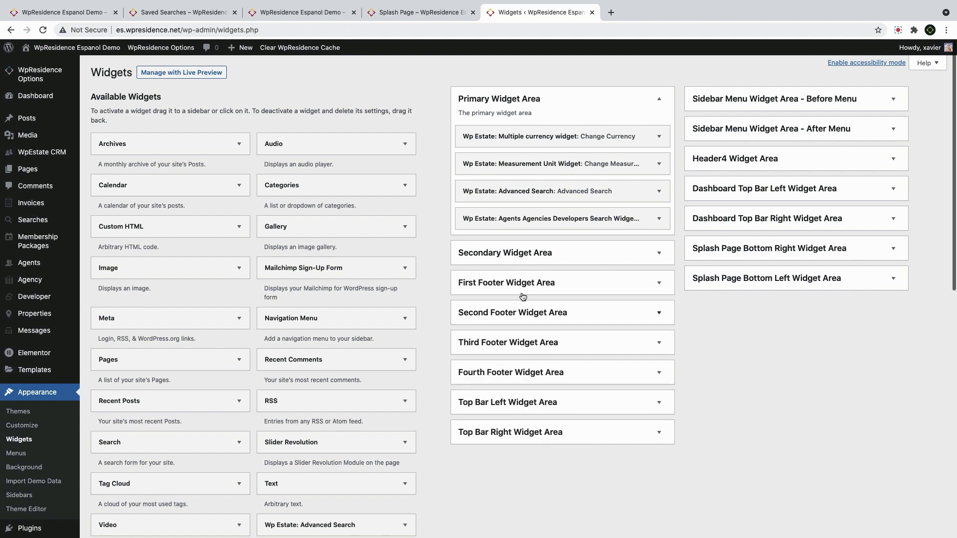
pyautogui.click(530, 321)
pyautogui.click(530, 322)
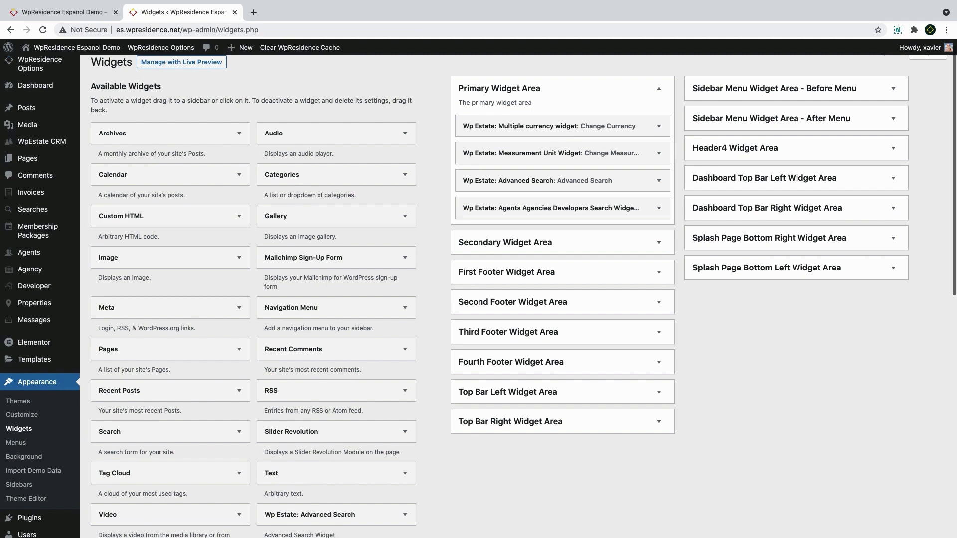
pyautogui.click(56, 14)
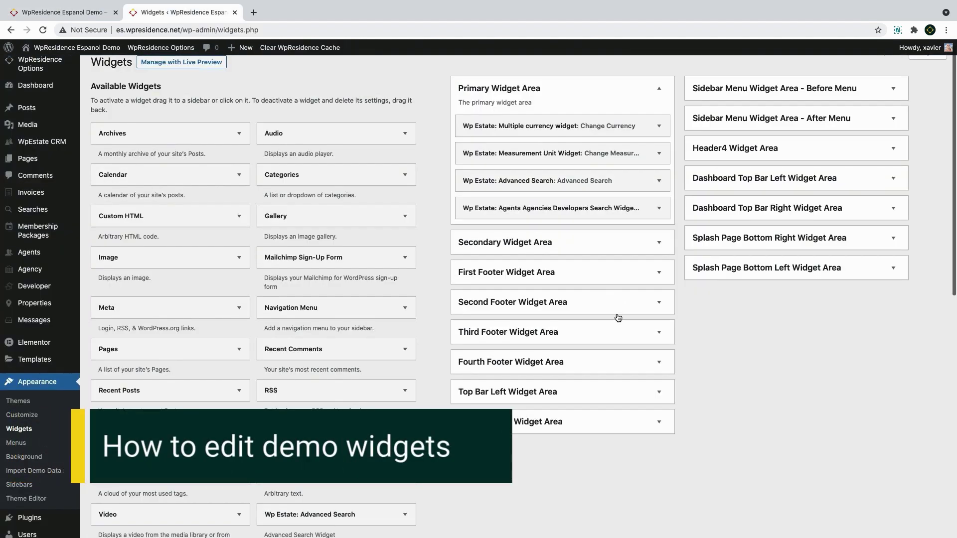
pyautogui.click(559, 399)
# Expand the top-bar Social Links widget and paste the Facebook page URL into its Facebook link
pyautogui.scroll(-2, 548, 401)
pyautogui.click(537, 403)
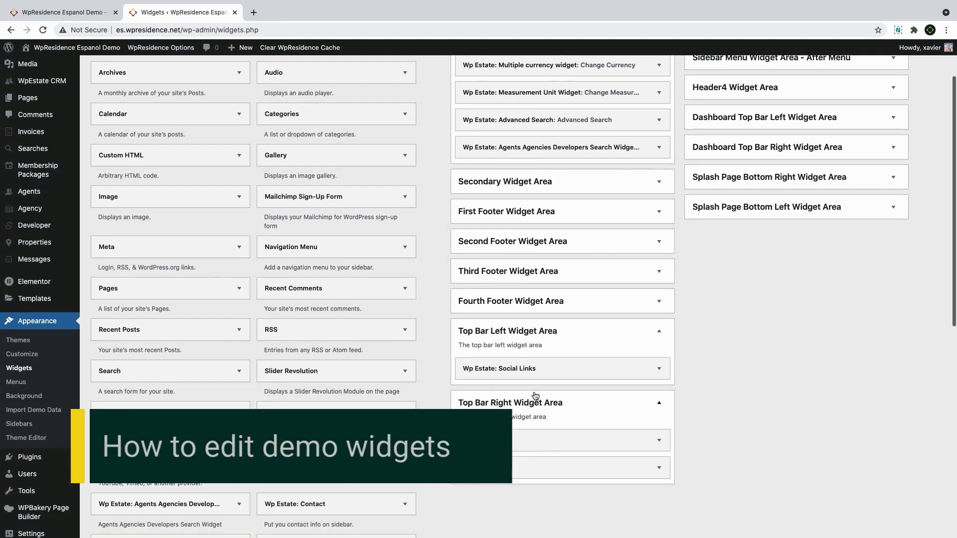
pyautogui.click(532, 369)
pyautogui.scroll(-3, 499, 332)
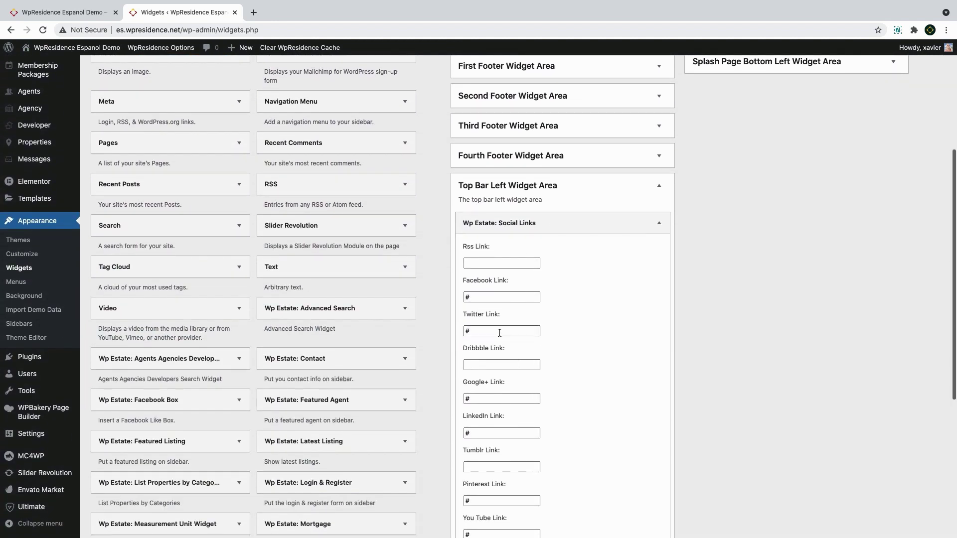
pyautogui.doubleClick(463, 296)
pyautogui.press('super+v')
# Delete the '#' placeholders from the Google+, Pinterest and Foursquare links
pyautogui.doubleClick(499, 333)
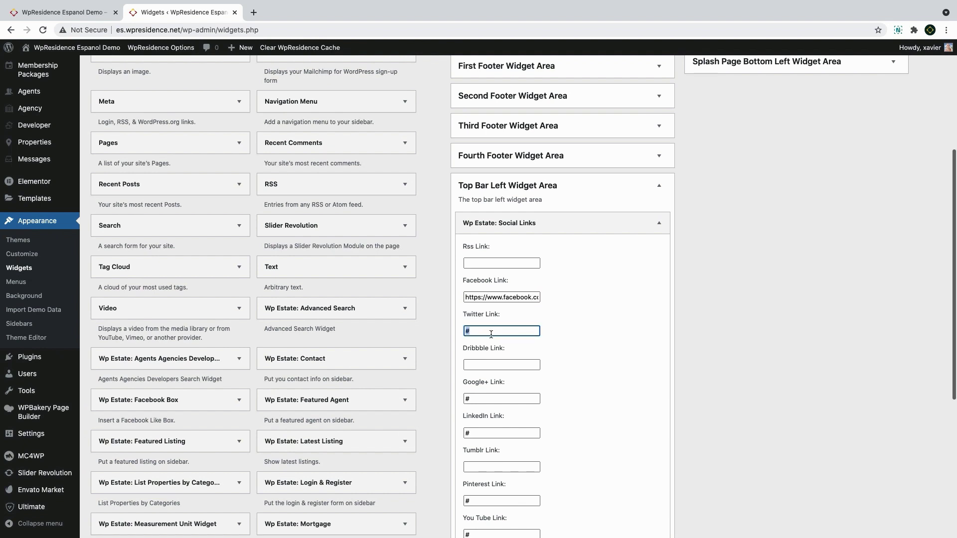
pyautogui.doubleClick(479, 399)
pyautogui.press('BackSpace')
pyautogui.scroll(-3, 481, 396)
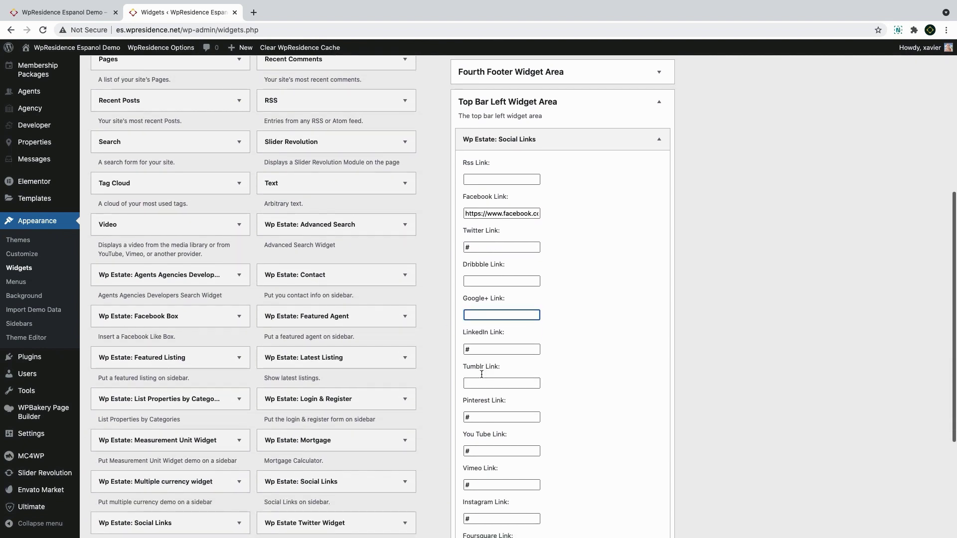
pyautogui.doubleClick(477, 417)
pyautogui.press('BackSpace')
pyautogui.scroll(-5, 476, 404)
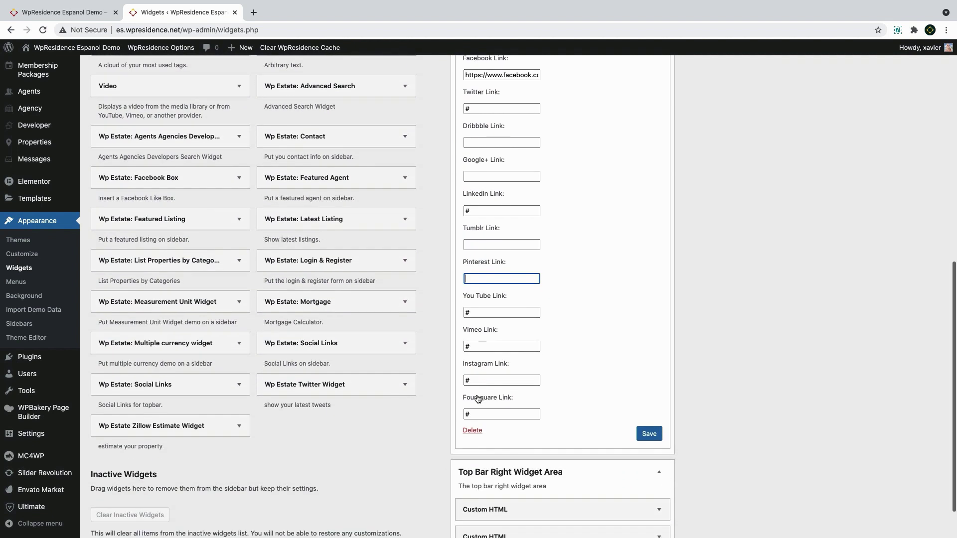
pyautogui.doubleClick(476, 398)
pyautogui.press('BackSpace')
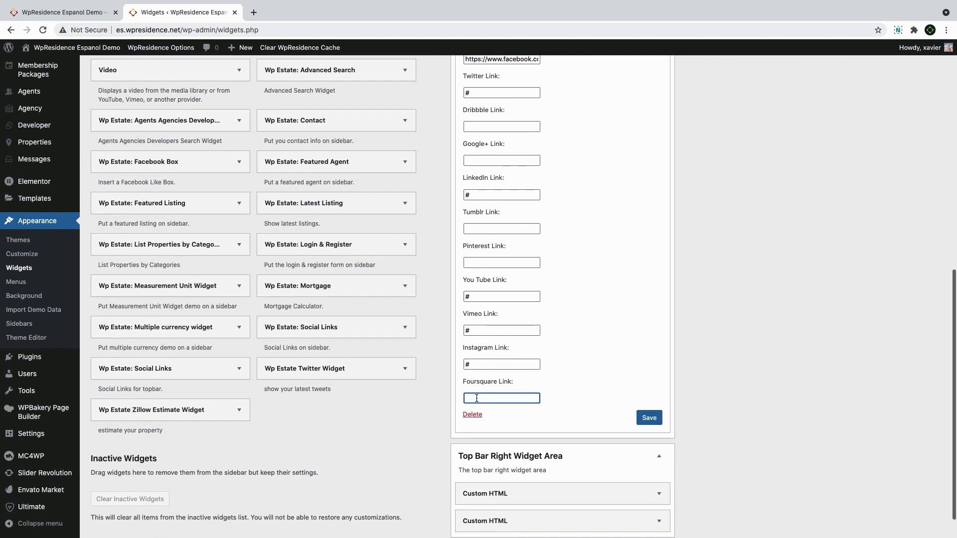
# Make sure the Foursquare link is left empty and save the Social Links widget
pyautogui.rightClick(476, 398)
pyautogui.click(500, 450)
pyautogui.moveTo(504, 399); pyautogui.dragTo(411, 394)
pyautogui.click(551, 405)
pyautogui.click(508, 398)
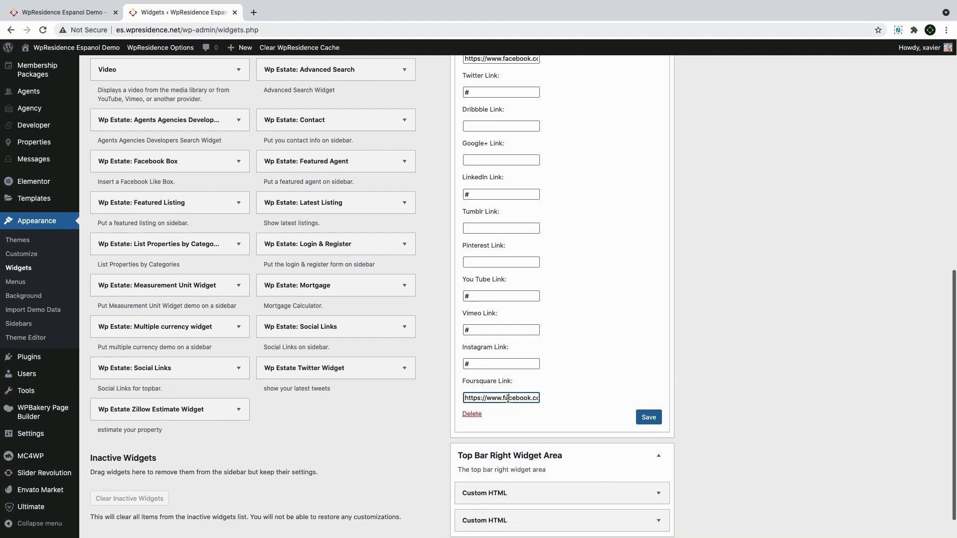
pyautogui.tripleClick(508, 399)
pyautogui.press('BackSpace')
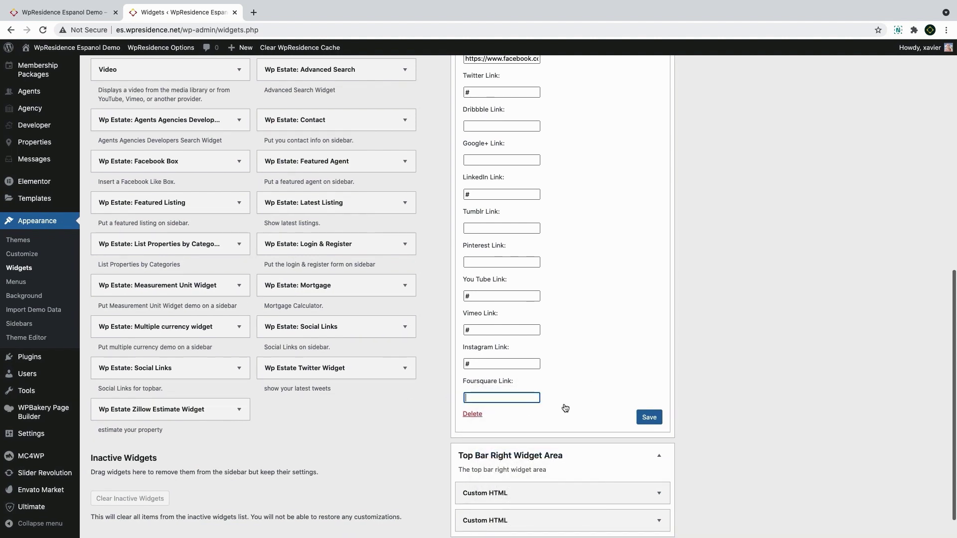
pyautogui.click(649, 417)
pyautogui.scroll(-1, 658, 449)
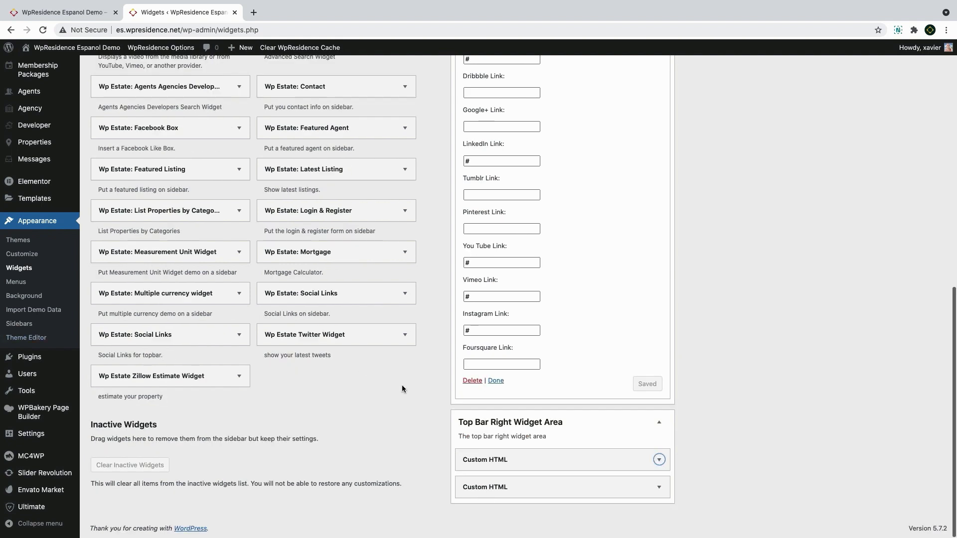
pyautogui.click(550, 460)
pyautogui.scroll(-4, 549, 460)
# Save the e-mail Custom HTML widget and open the WhatsApp Custom HTML widget
pyautogui.click(548, 371)
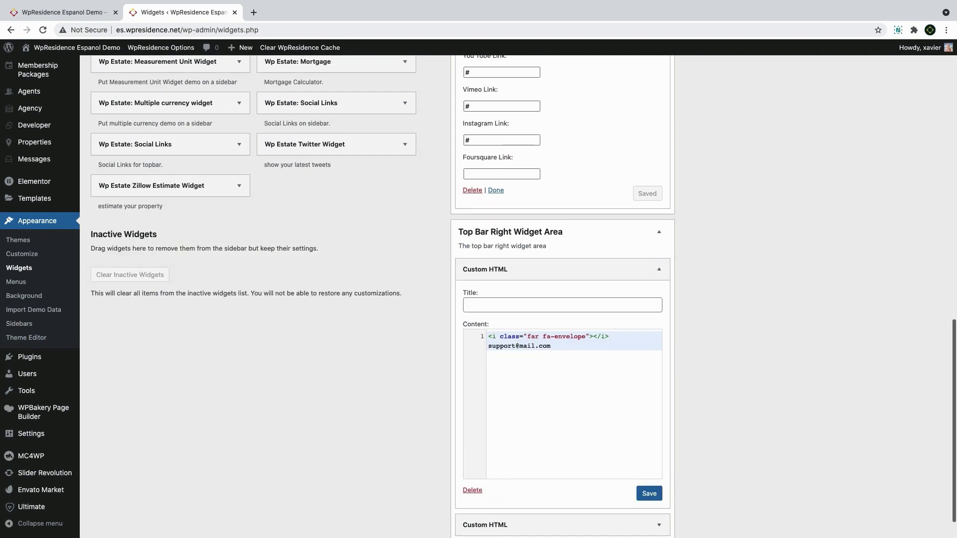
pyautogui.click(650, 494)
pyautogui.click(556, 490)
pyautogui.scroll(-3, 556, 474)
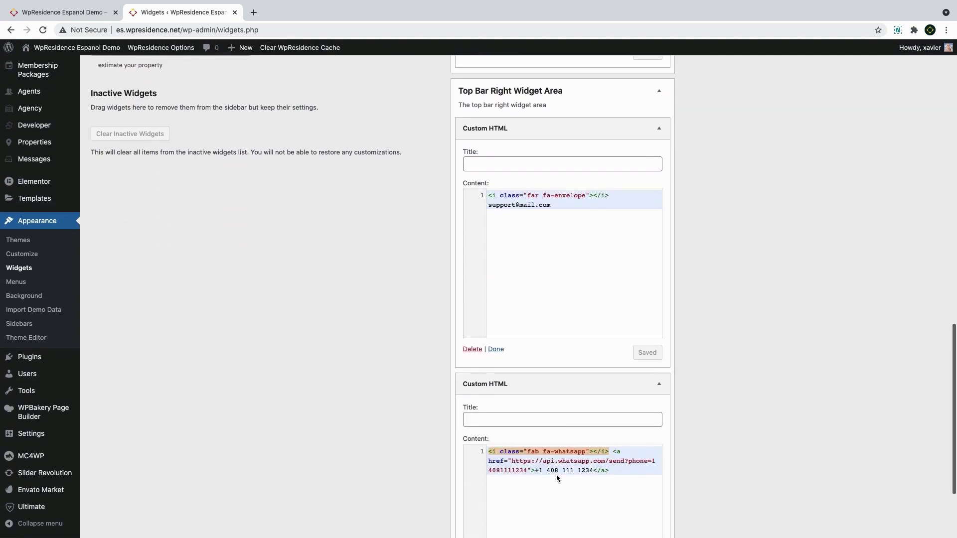
pyautogui.scroll(-2, 556, 474)
# Replace the old demo number in the WhatsApp link's phone= value with the displayed number
pyautogui.click(549, 378)
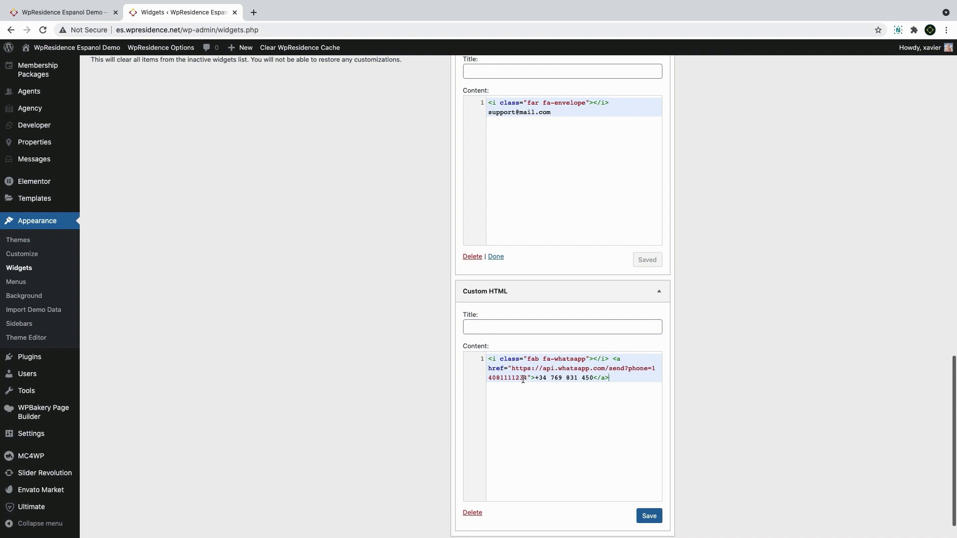
pyautogui.moveTo(593, 377); pyautogui.dragTo(541, 378)
pyautogui.press('super+c')
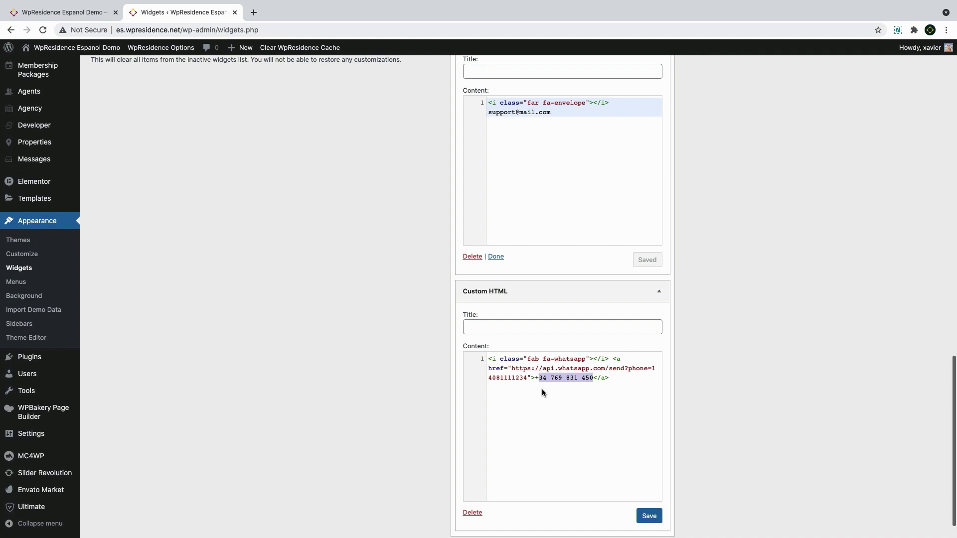
pyautogui.moveTo(527, 379); pyautogui.dragTo(651, 369)
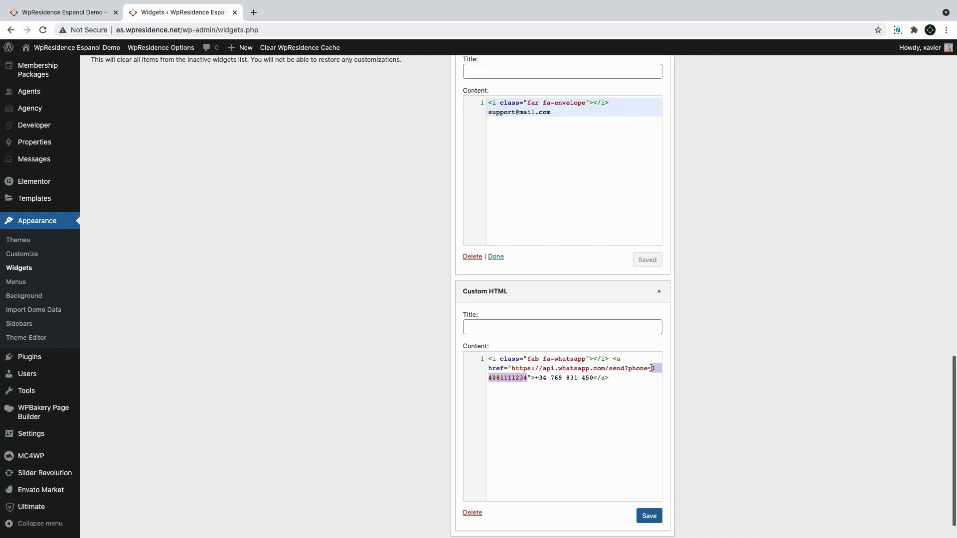
pyautogui.write('00')
pyautogui.press('super+v')
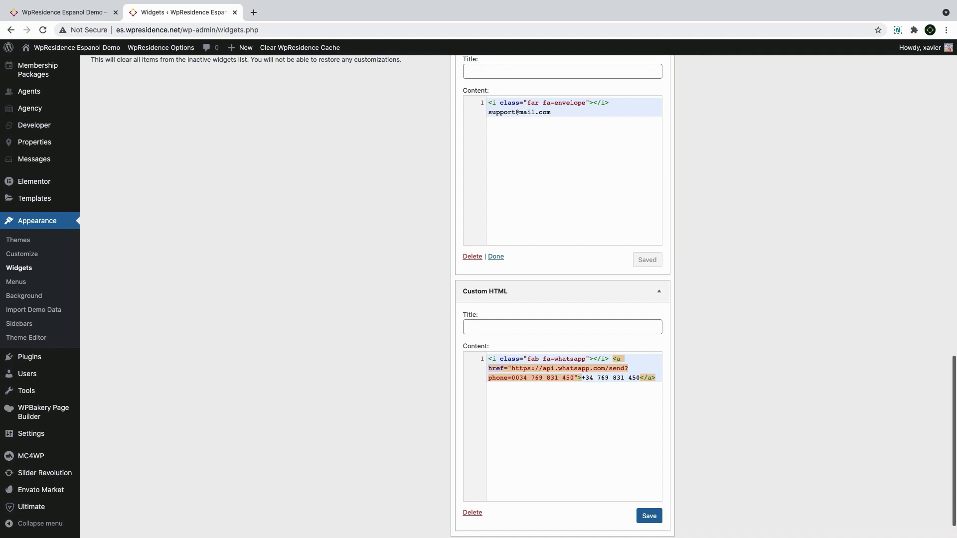
# Check the header on the live site, then expand the First Footer Widget Area
pyautogui.press('super+1')
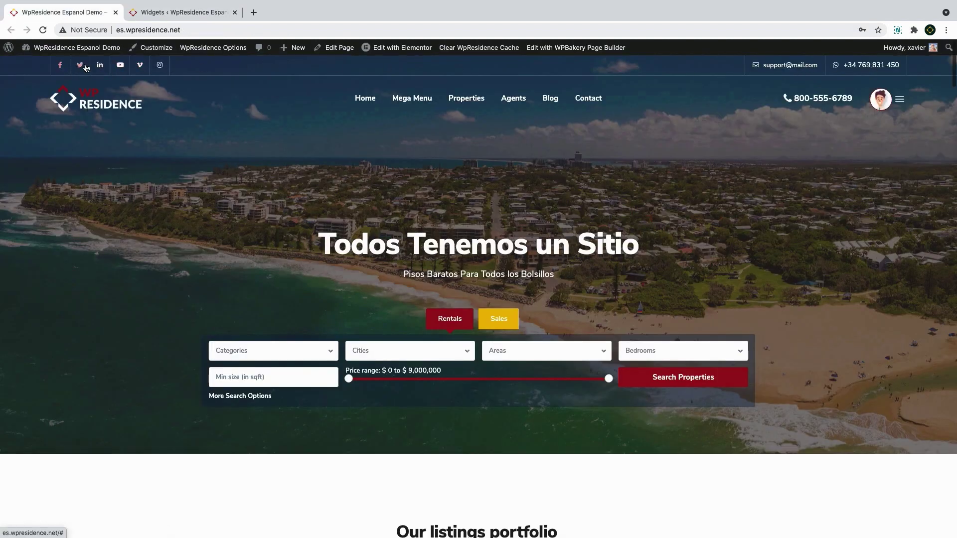
pyautogui.click(183, 14)
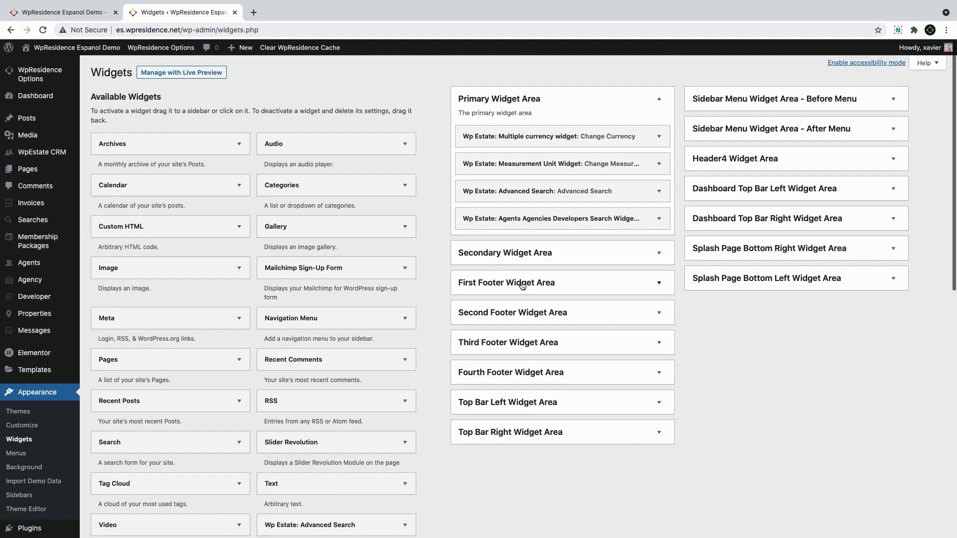
pyautogui.click(518, 282)
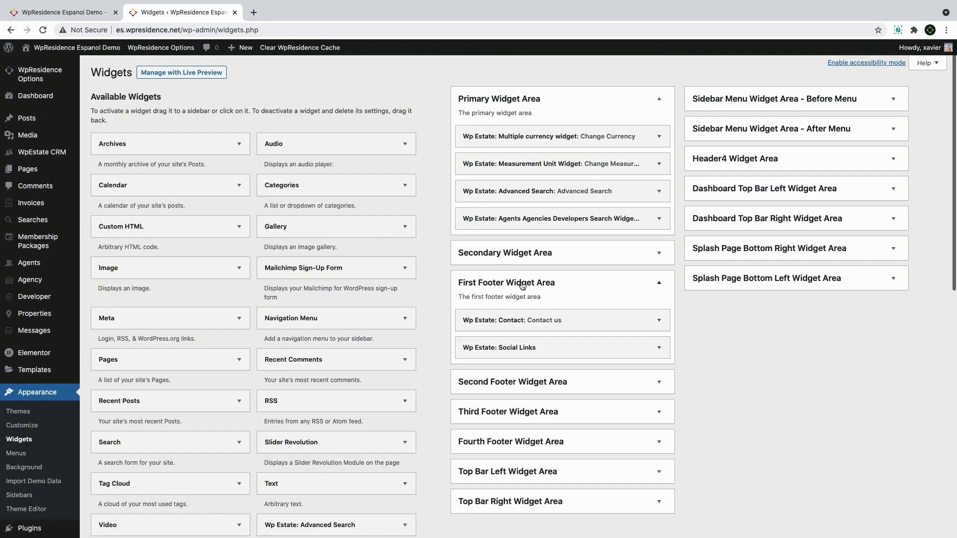
# Retitle the footer Contact widget CONTÁCTENOS and update its address, phone, Fax and Skype fields
pyautogui.click(516, 324)
pyautogui.scroll(-2, 519, 299)
pyautogui.moveTo(514, 267); pyautogui.dragTo(419, 268)
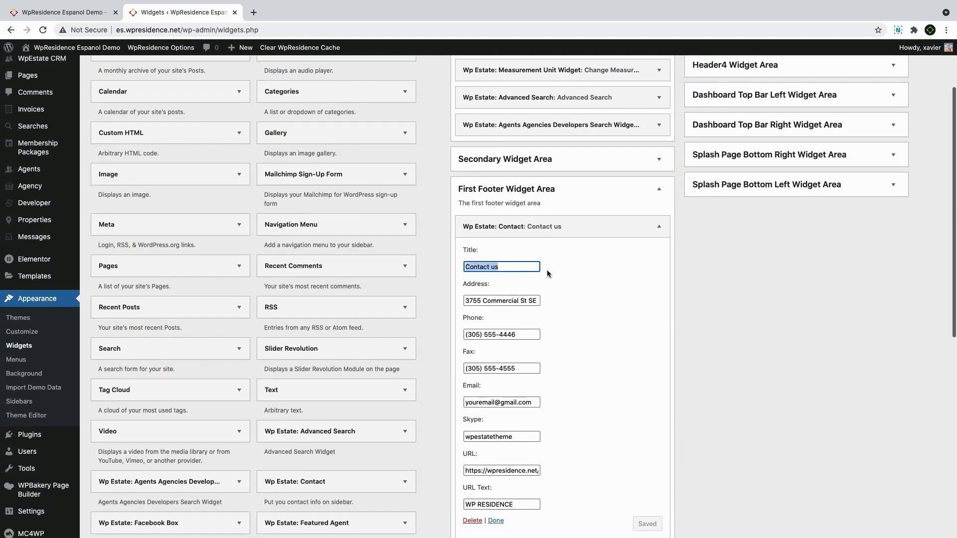
pyautogui.write('CONTÁCTENOS')
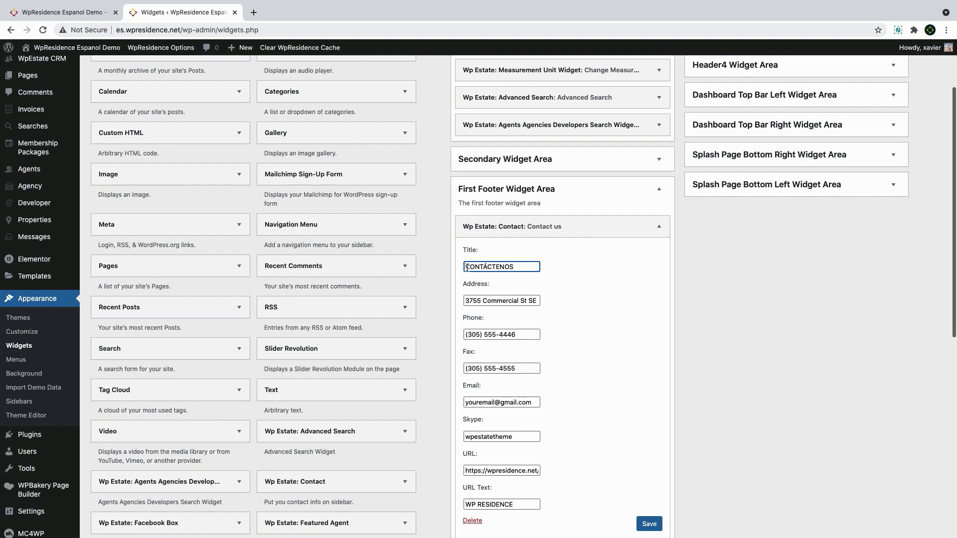
pyautogui.click(484, 302)
pyautogui.press('super+a')
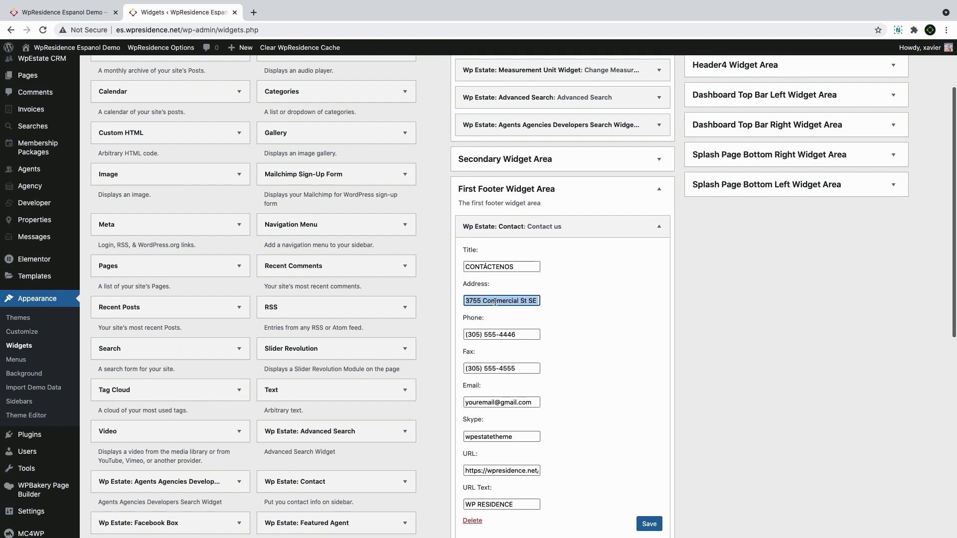
pyautogui.moveTo(524, 300); pyautogui.dragTo(404, 297)
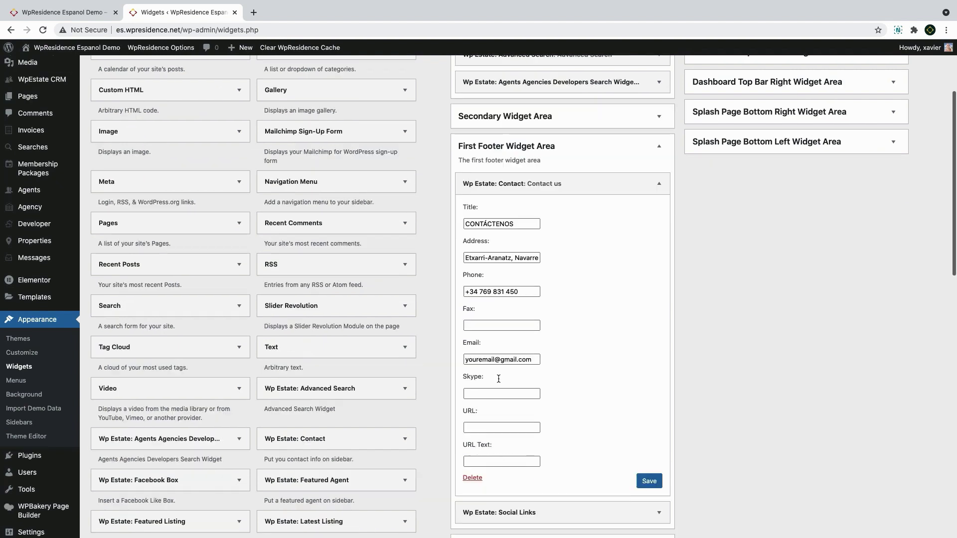
pyautogui.click(491, 394)
pyautogui.click(484, 428)
# Set the Contact widget URL to the site domain es.wpresidence.net with link text Mywebsites.com, and save
pyautogui.click(182, 29)
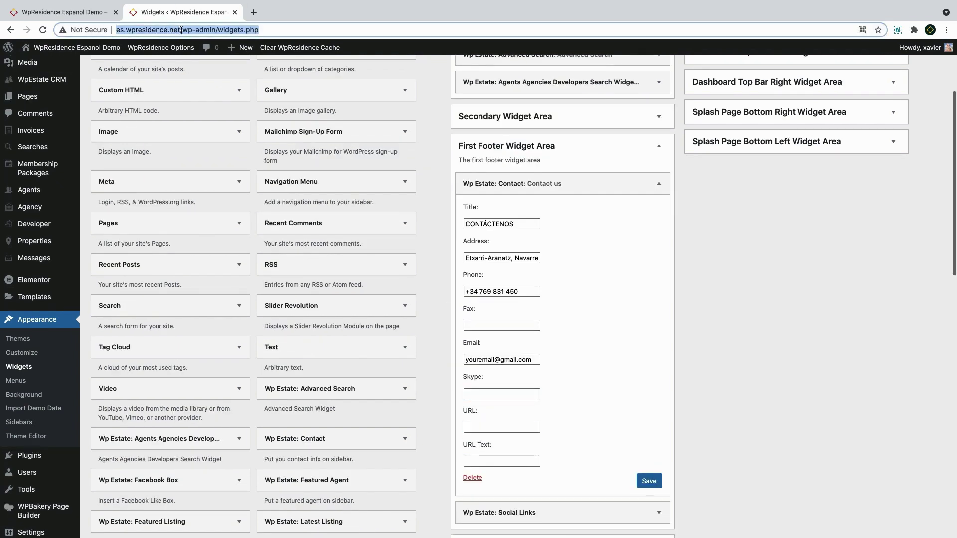
pyautogui.click(182, 30)
pyautogui.moveTo(181, 30); pyautogui.dragTo(108, 25)
pyautogui.press('super+c')
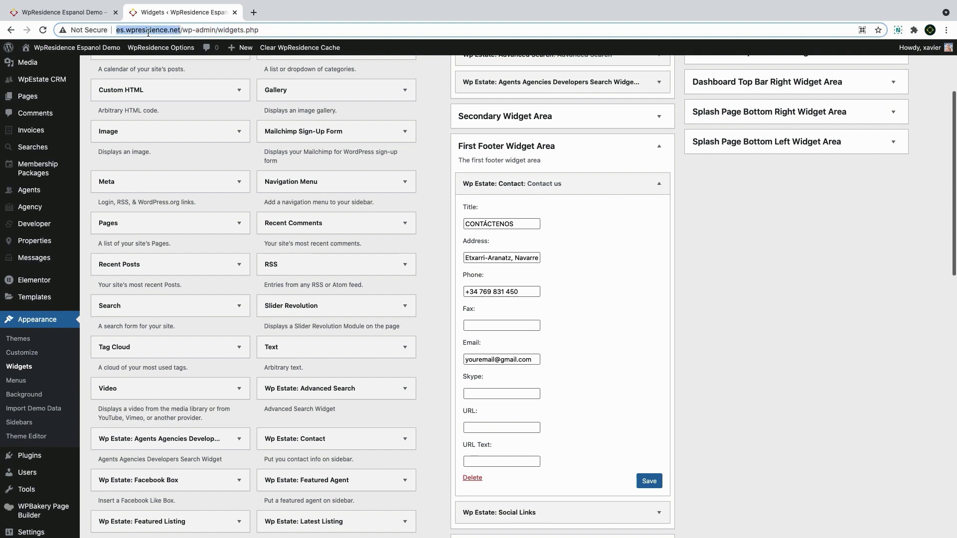
pyautogui.rightClick(148, 33)
pyautogui.click(164, 88)
pyautogui.click(501, 428)
pyautogui.press('super+v')
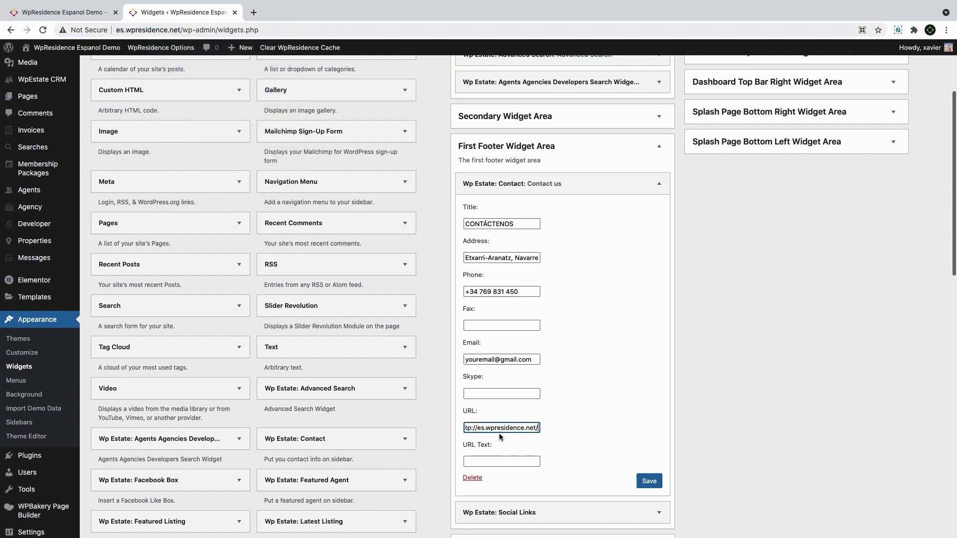
pyautogui.click(496, 462)
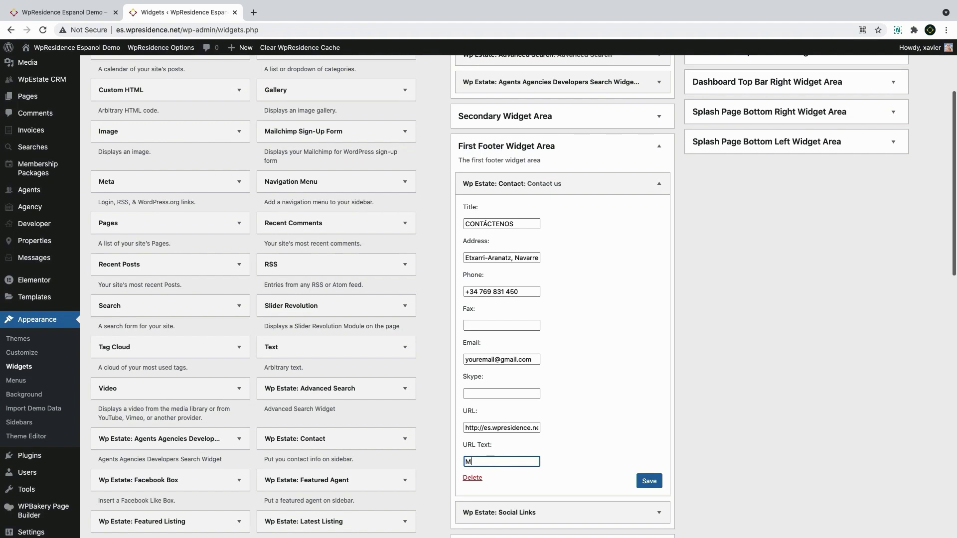
pyautogui.write('Mywebsites.com')
pyautogui.click(568, 459)
pyautogui.click(643, 482)
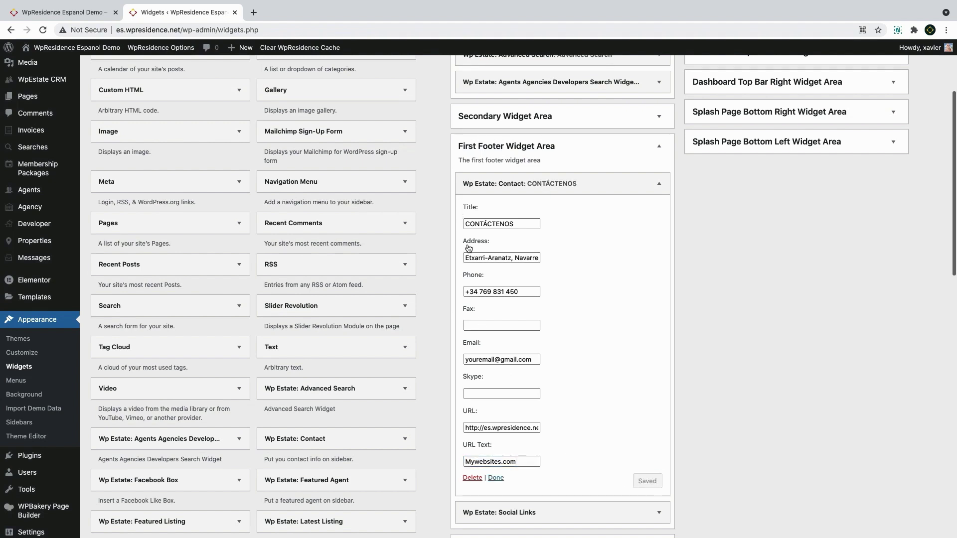
# Expand the footer Social Links widget and delete its demo Facebook link
pyautogui.click(659, 512)
pyautogui.scroll(-6, 608, 393)
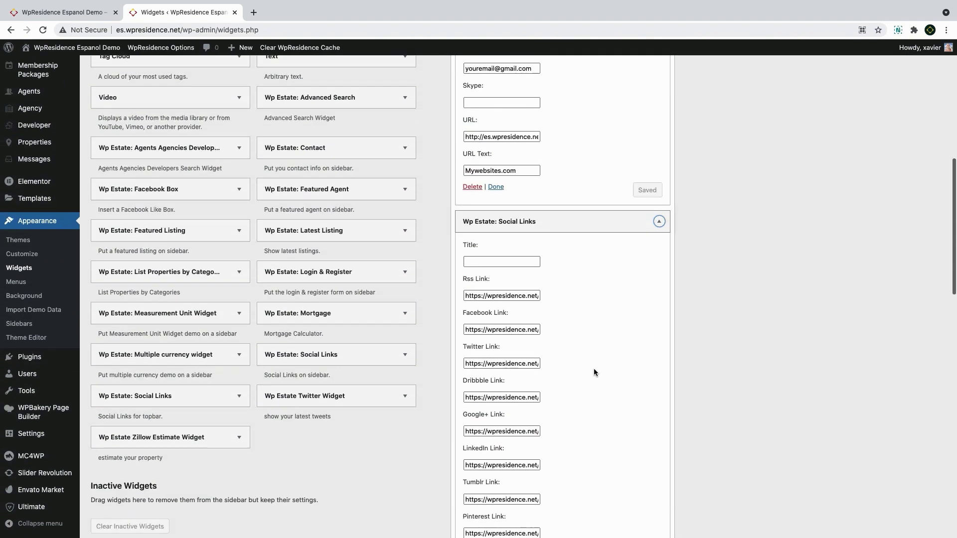
pyautogui.scroll(-2, 593, 369)
pyautogui.moveTo(467, 257); pyautogui.dragTo(616, 264)
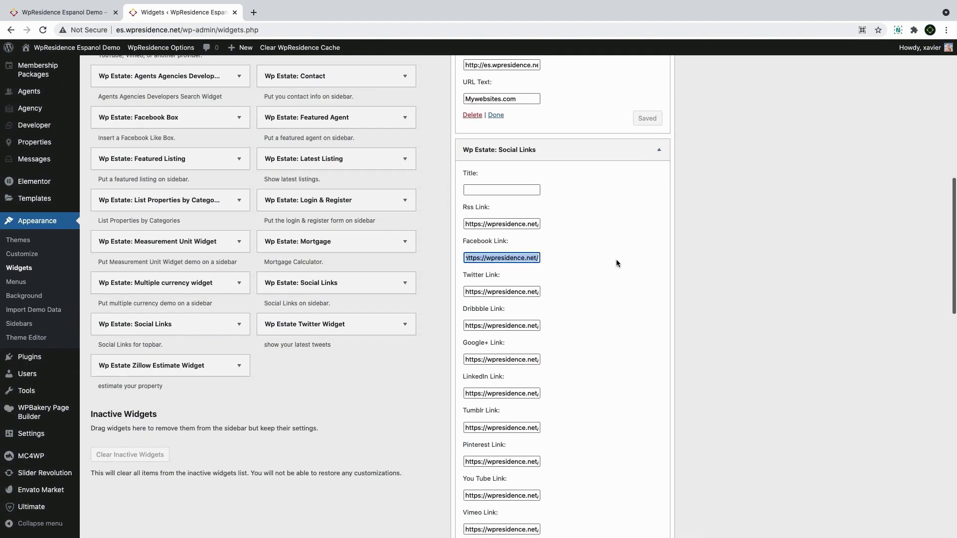
pyautogui.press('BackSpace')
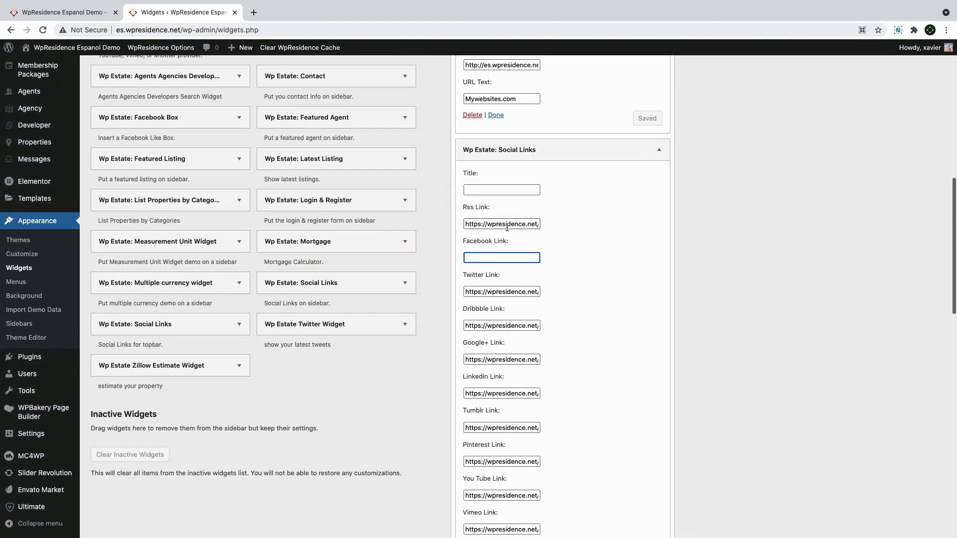
# Clear the demo RSS, Twitter, Dribbble and remaining social link fields in the footer Social Links widget
pyautogui.click(507, 226)
pyautogui.hotkey('shift', 'Tab')
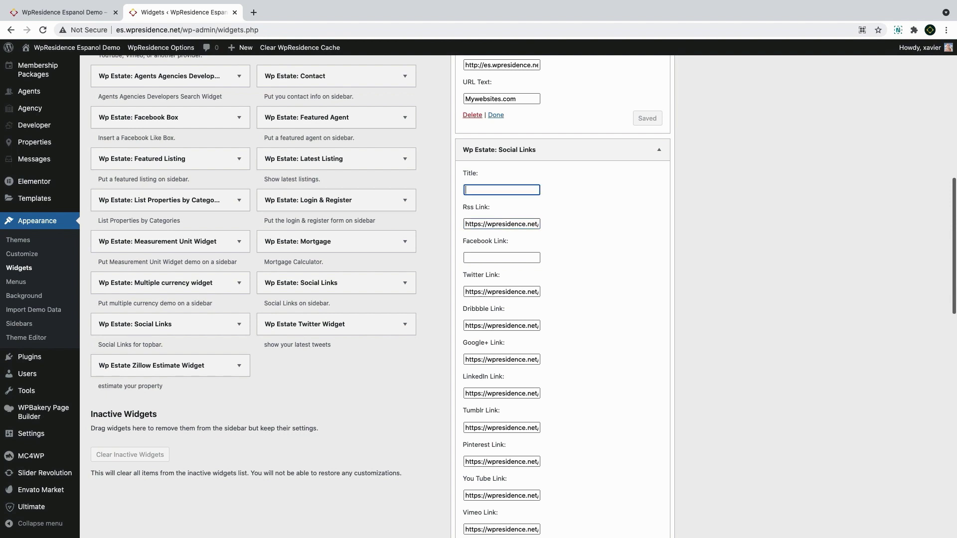
pyautogui.press('Tab')
pyautogui.press('BackSpace')
pyautogui.press('Tab')
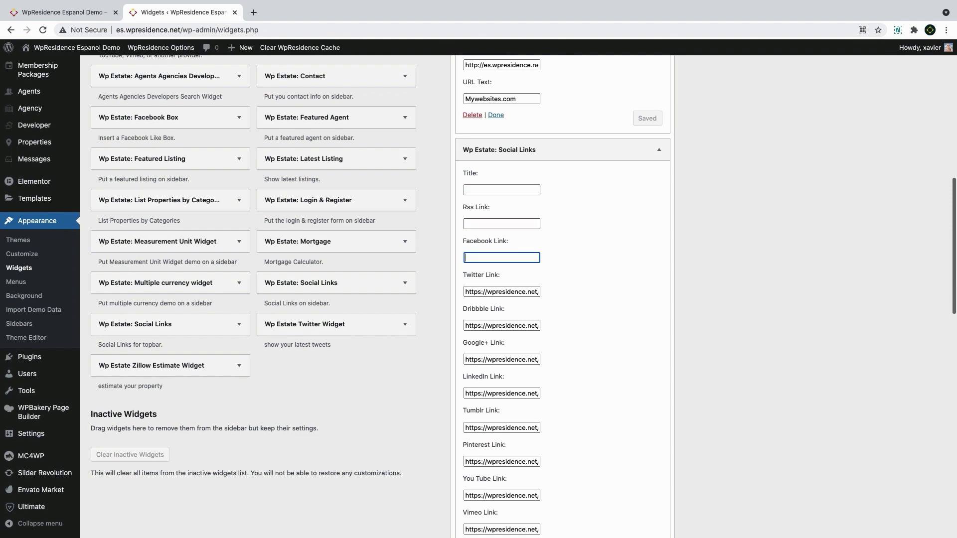
pyautogui.press('Tab')
pyautogui.press('BackSpace')
pyautogui.press('Tab')
pyautogui.press('BackSpace')
pyautogui.press('Tab')
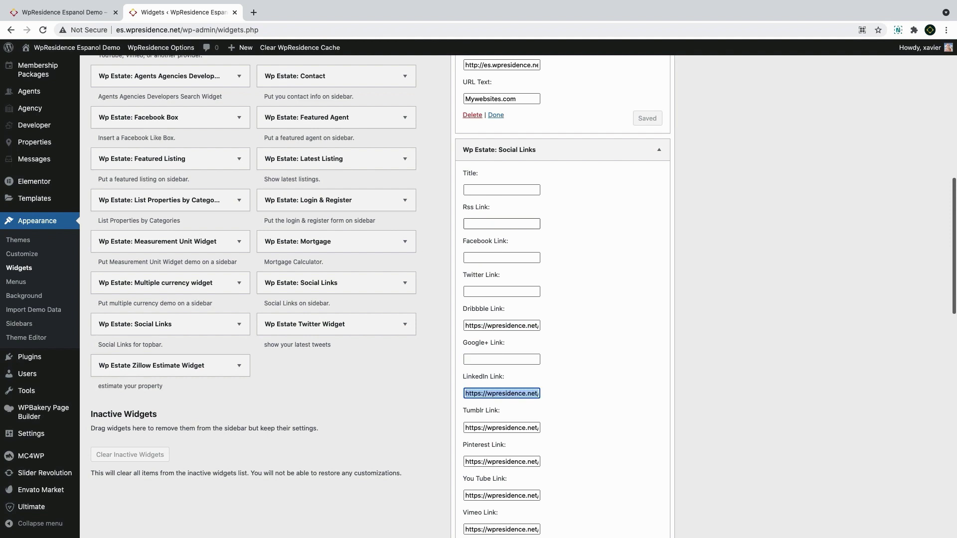
pyautogui.press('BackSpace')
pyautogui.press('Tab')
pyautogui.press('BackSpace')
pyautogui.press('Tab')
pyautogui.press('BackSpace')
pyautogui.press('Tab')
pyautogui.press('BackSpace')
pyautogui.press('Tab')
# Paste the Facebook page address into the empty Facebook link field
pyautogui.click(492, 122)
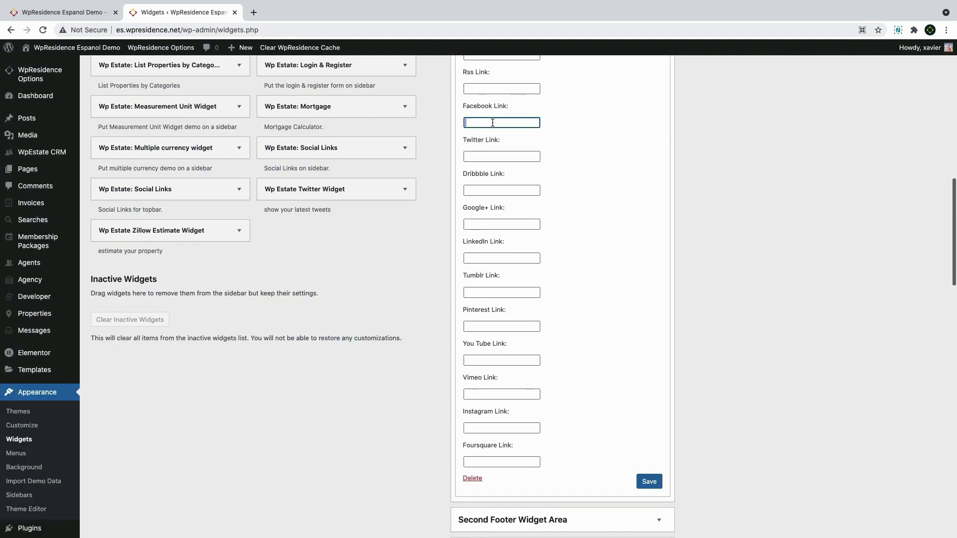
pyautogui.write('https://www.facebook.com/wpestate/')
pyautogui.click(500, 156)
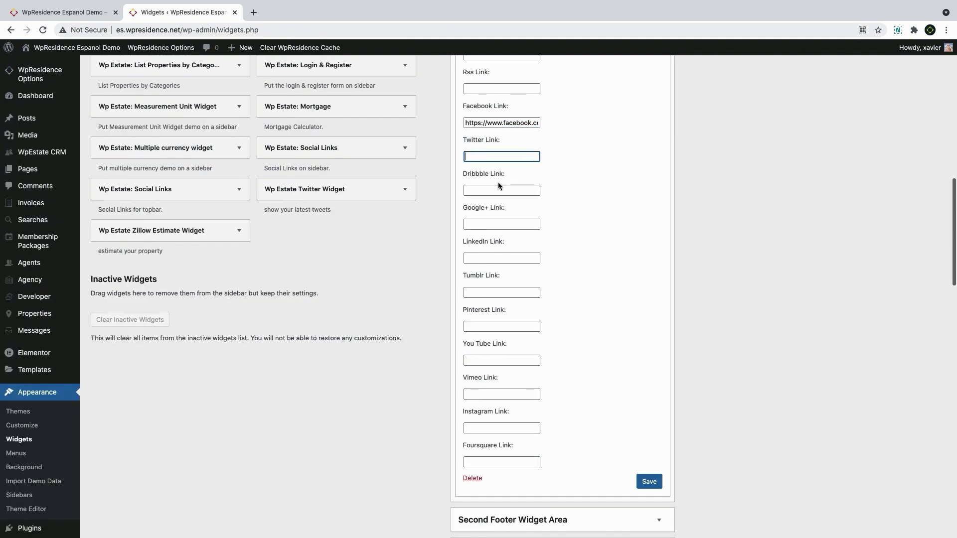
pyautogui.press('Tab')
pyautogui.press('Tab')
pyautogui.press('Tab')
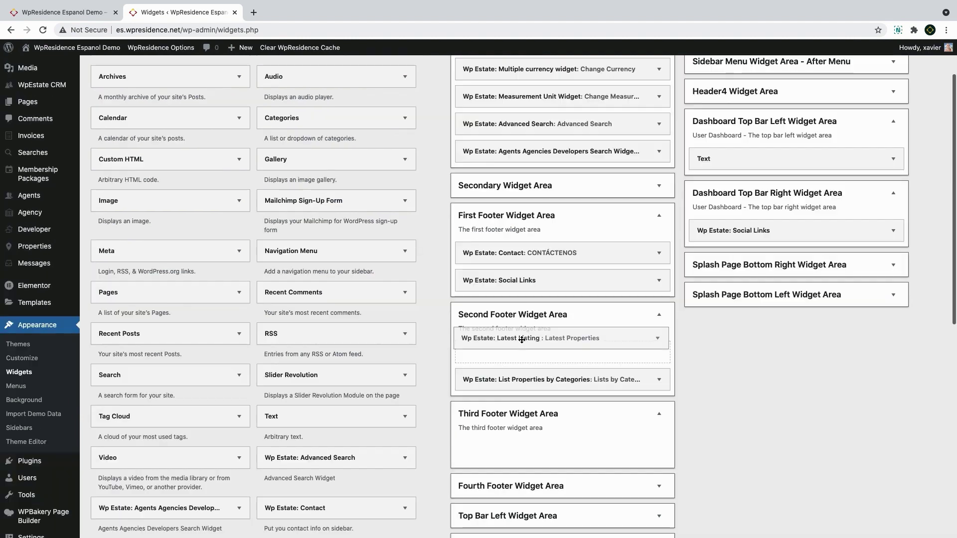
# Move Latest Listing into the Second Footer and add a Text widget above Contact in the First Footer
pyautogui.moveTo(521, 337); pyautogui.dragTo(533, 455)
pyautogui.press('super+1')
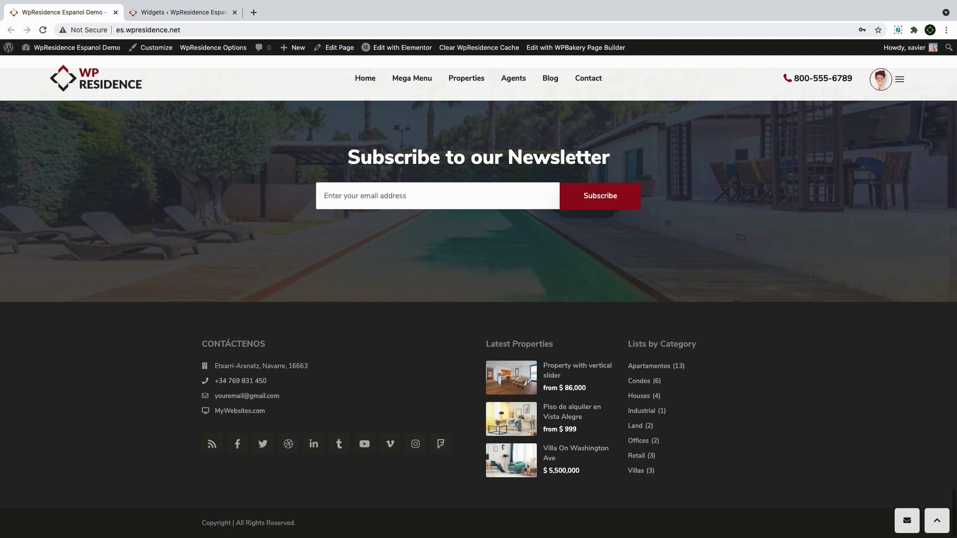
pyautogui.press('super+2')
pyautogui.scroll(-1, 302, 283)
pyautogui.moveTo(299, 285); pyautogui.dragTo(537, 115)
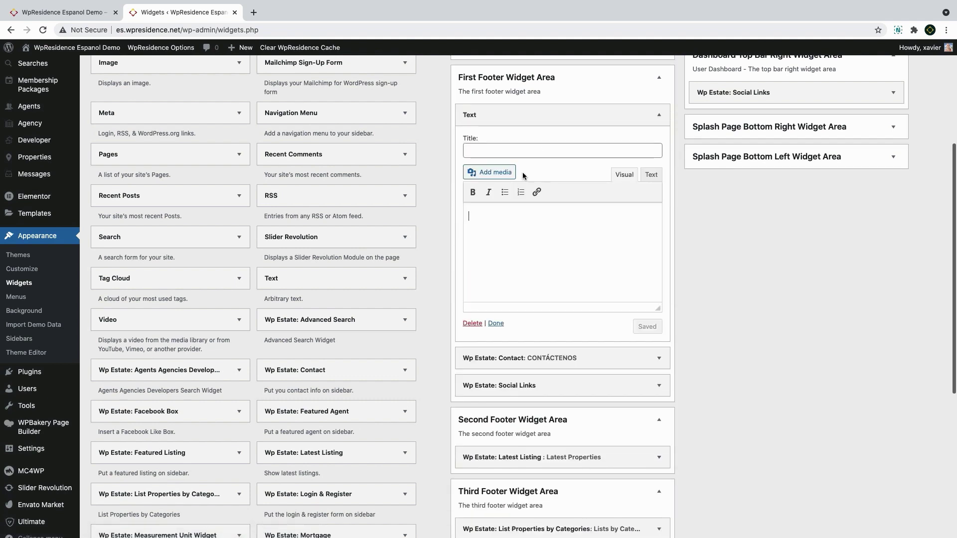
# Title the new Text widget ABOUT US and write the Real Estate Inc company description
pyautogui.click(507, 153)
pyautogui.write('ABOUT US')
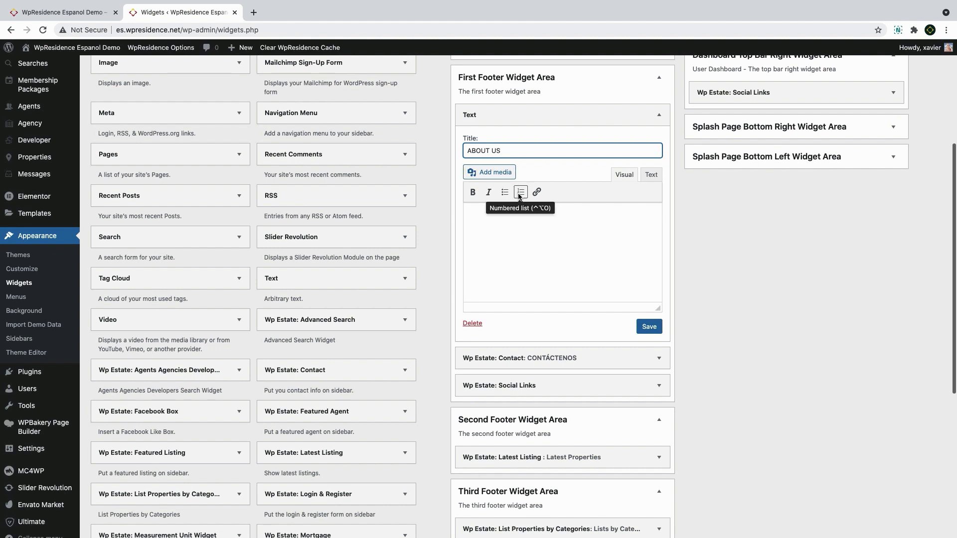
pyautogui.click(548, 229)
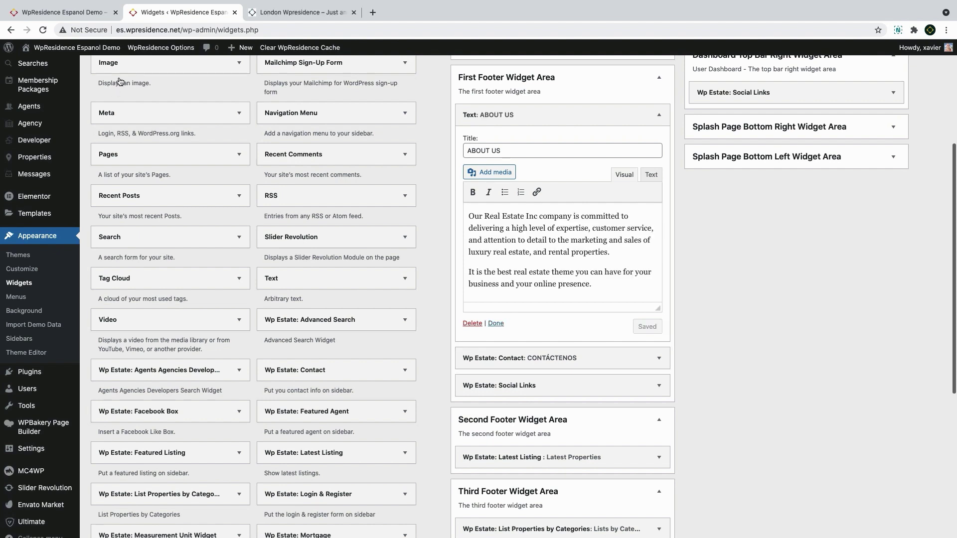
# In WpResidence Options > General > Footer, save Footer Type as 4 equal columns, then go back to Widgets
pyautogui.moveTo(161, 47)
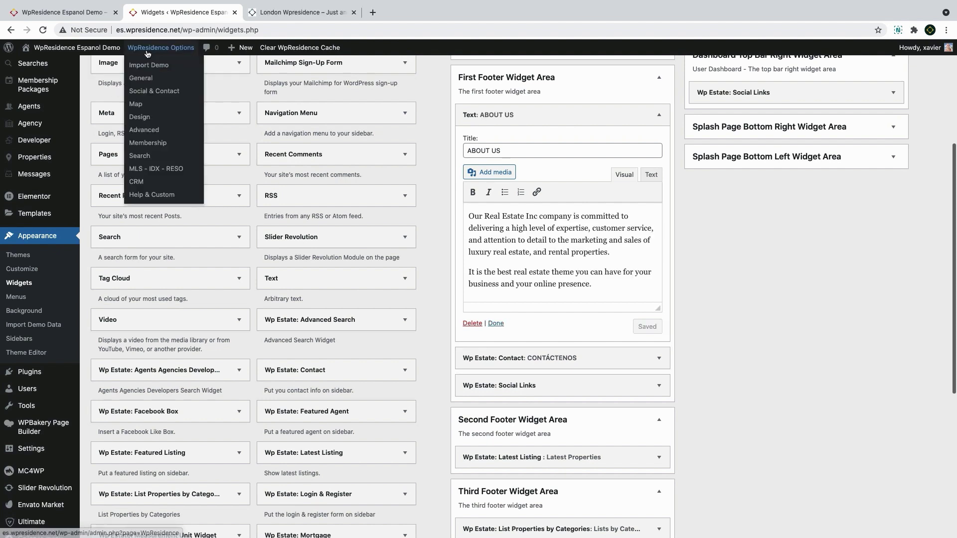
pyautogui.click(142, 120)
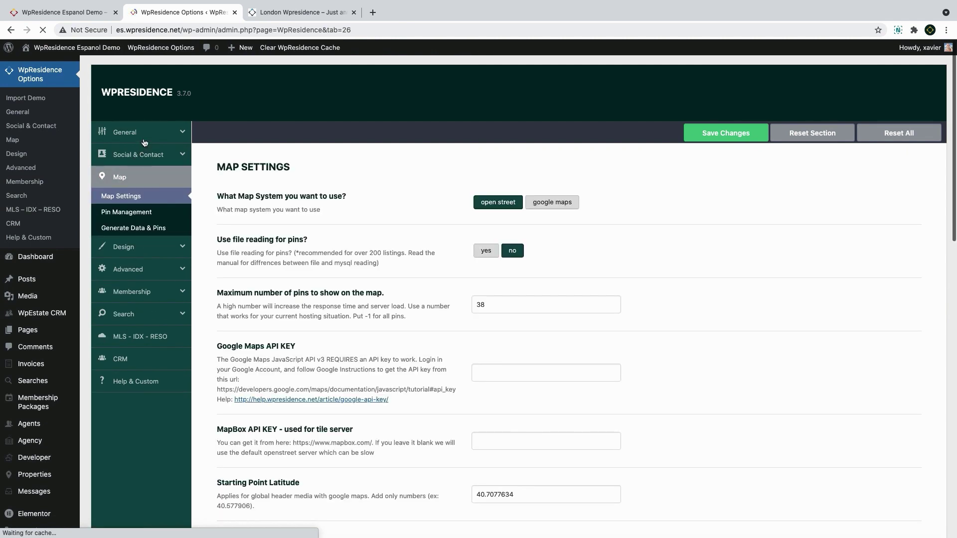
pyautogui.click(141, 139)
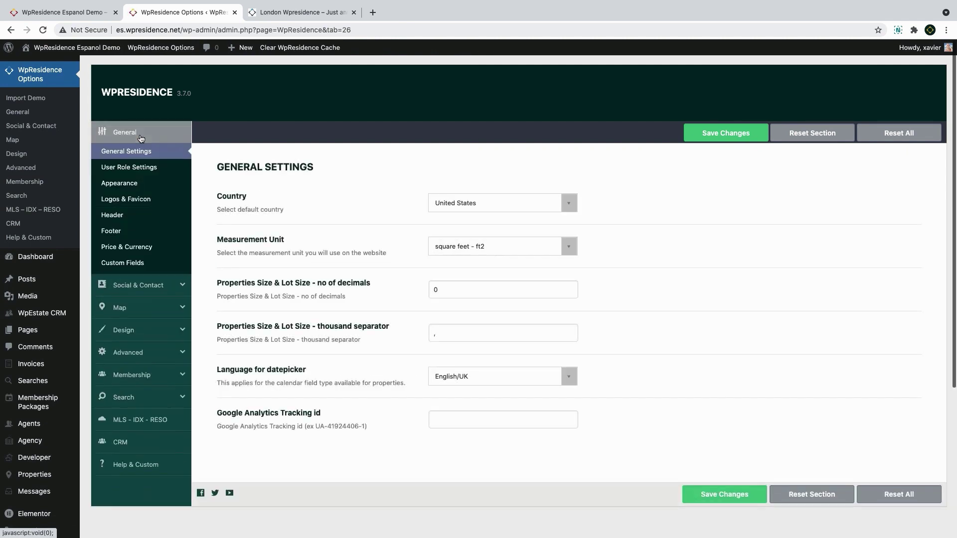
pyautogui.click(143, 233)
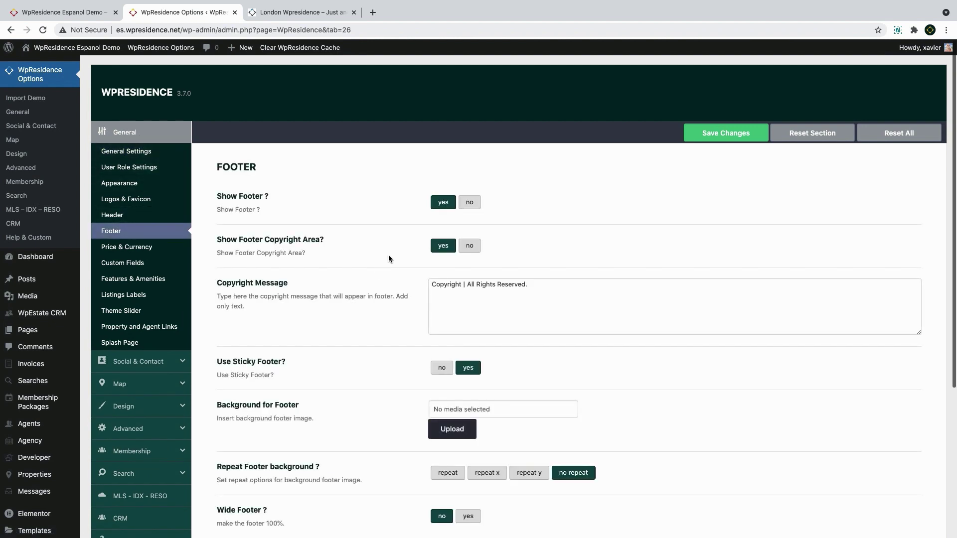
pyautogui.scroll(-5, 387, 255)
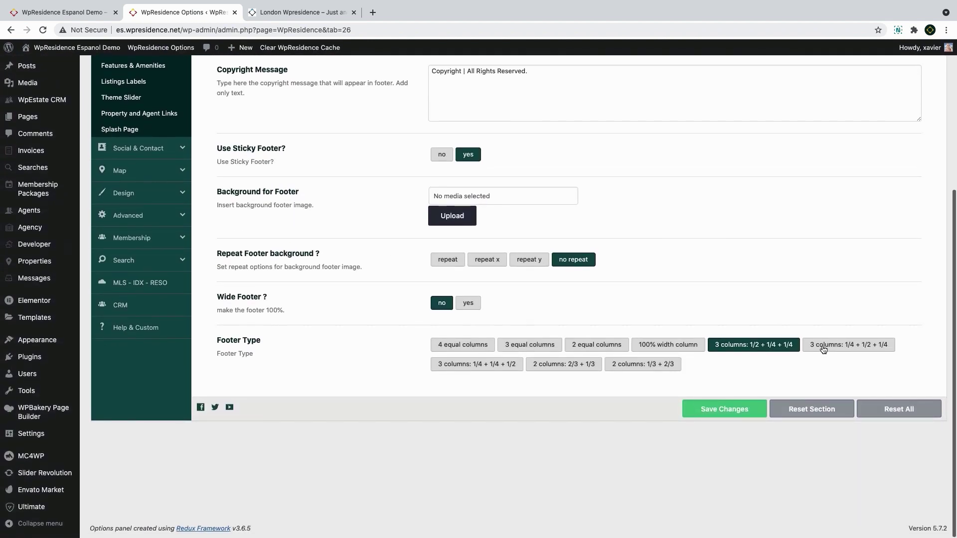
pyautogui.click(457, 345)
pyautogui.click(717, 412)
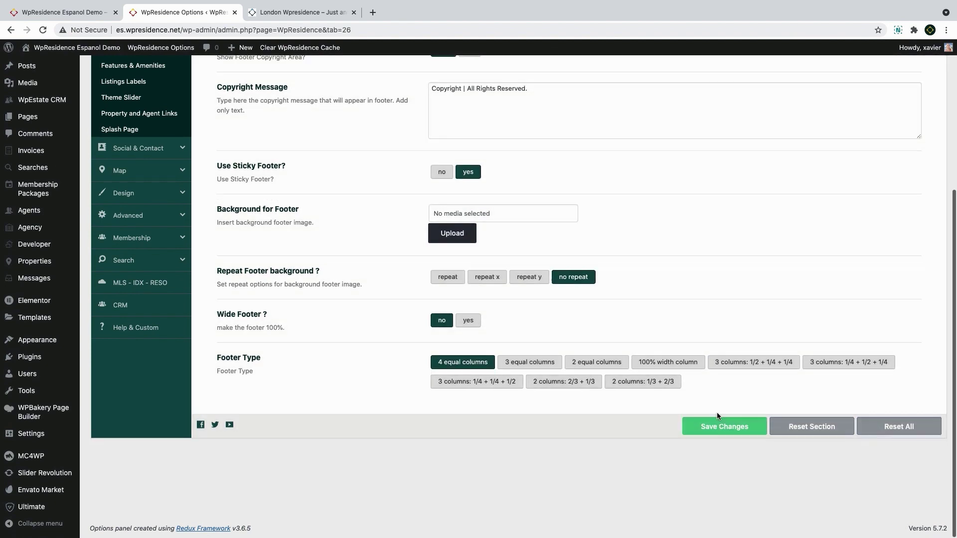
pyautogui.scroll(4, 62, 319)
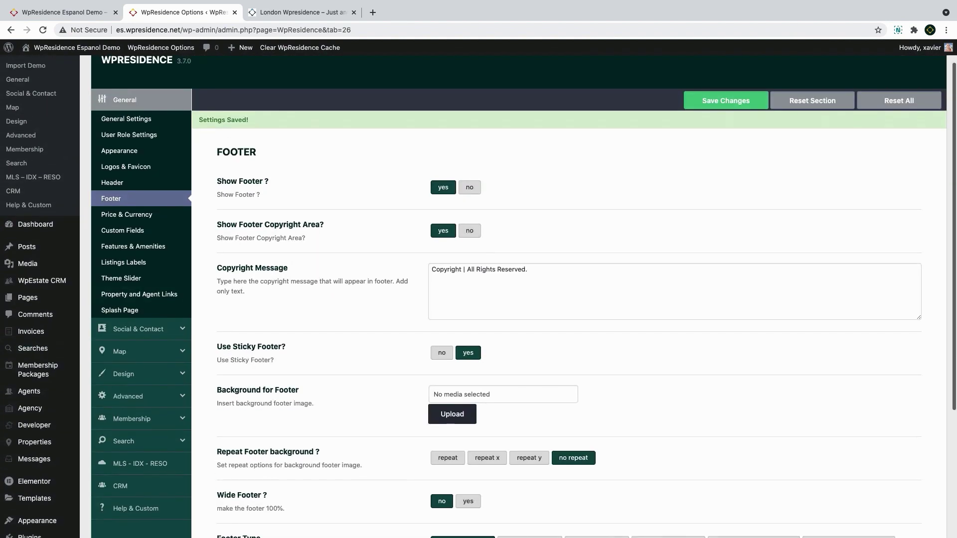
pyautogui.click(10, 31)
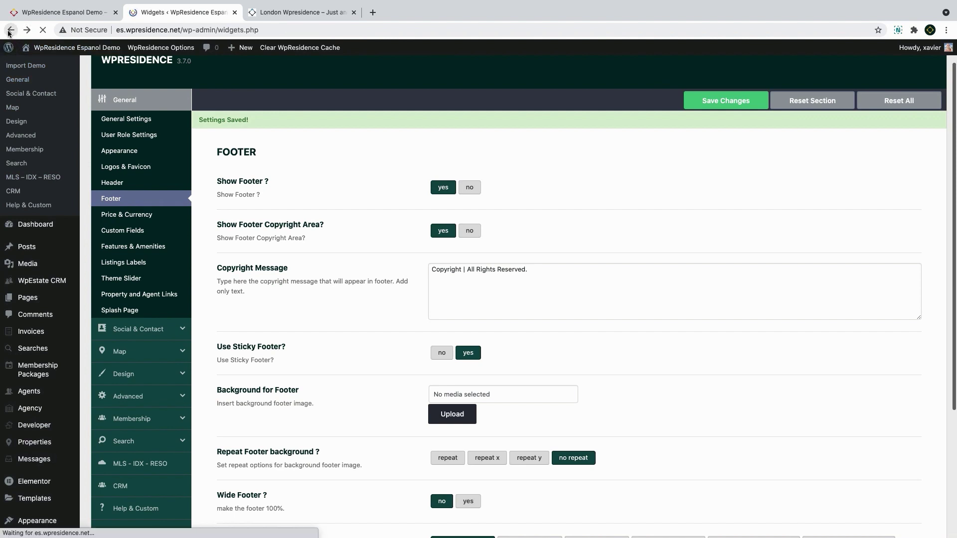
# Expand the four footer areas and move Latest Listing to the Fourth Footer and Contact to the Second Footer
pyautogui.scroll(2, 528, 303)
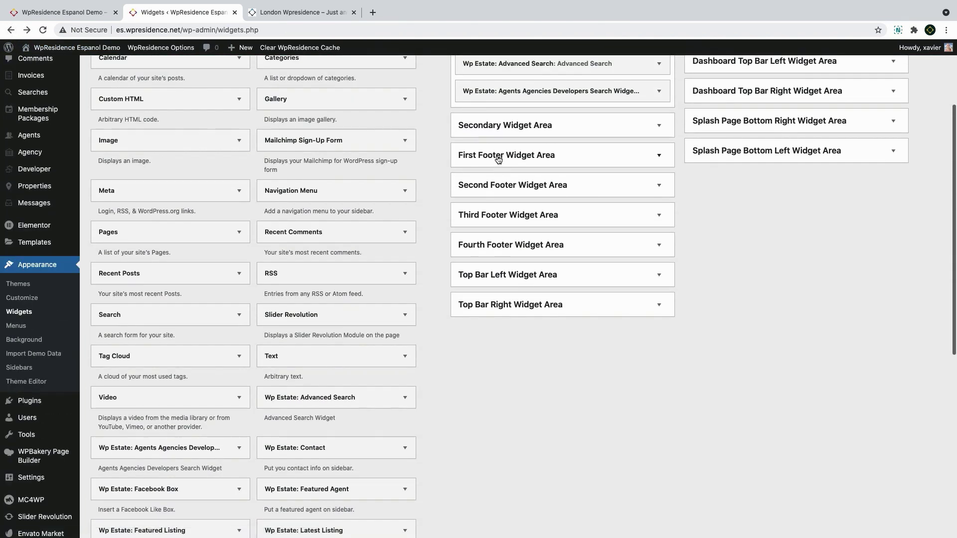
pyautogui.click(498, 157)
pyautogui.click(509, 285)
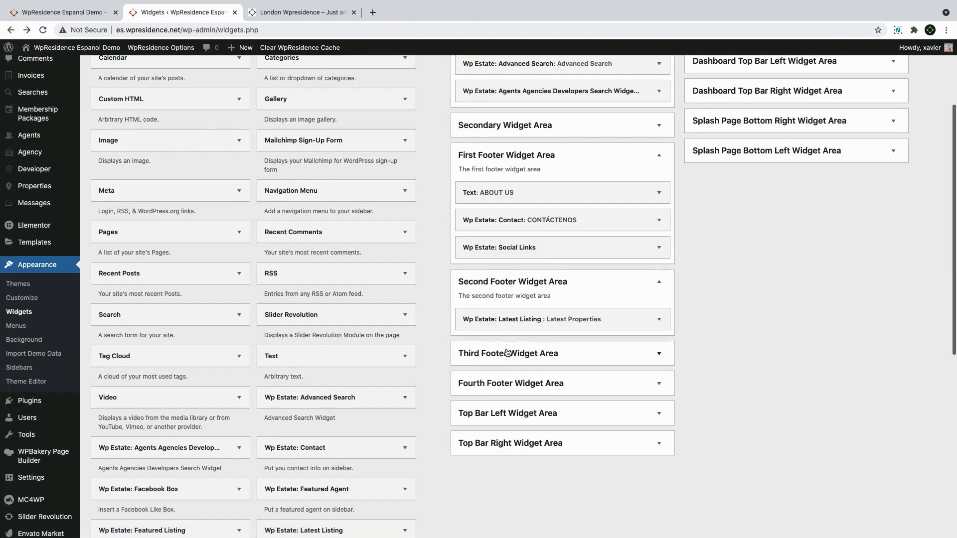
pyautogui.click(506, 356)
pyautogui.click(513, 427)
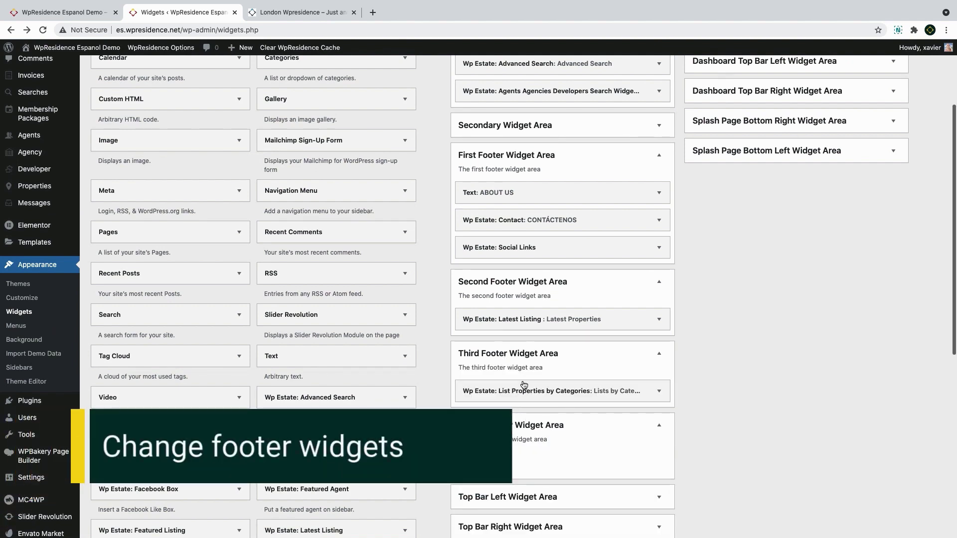
pyautogui.moveTo(525, 318); pyautogui.dragTo(531, 471)
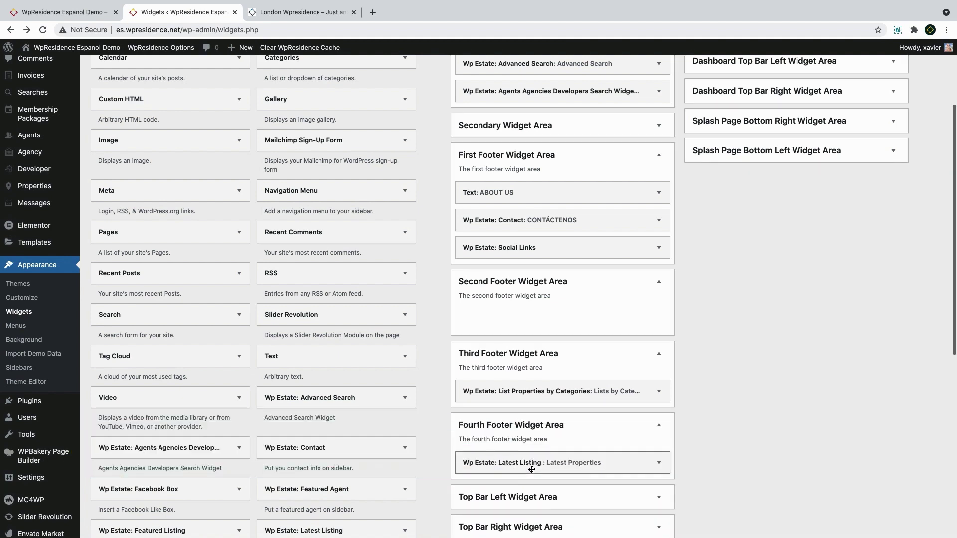
pyautogui.moveTo(510, 246); pyautogui.dragTo(524, 313)
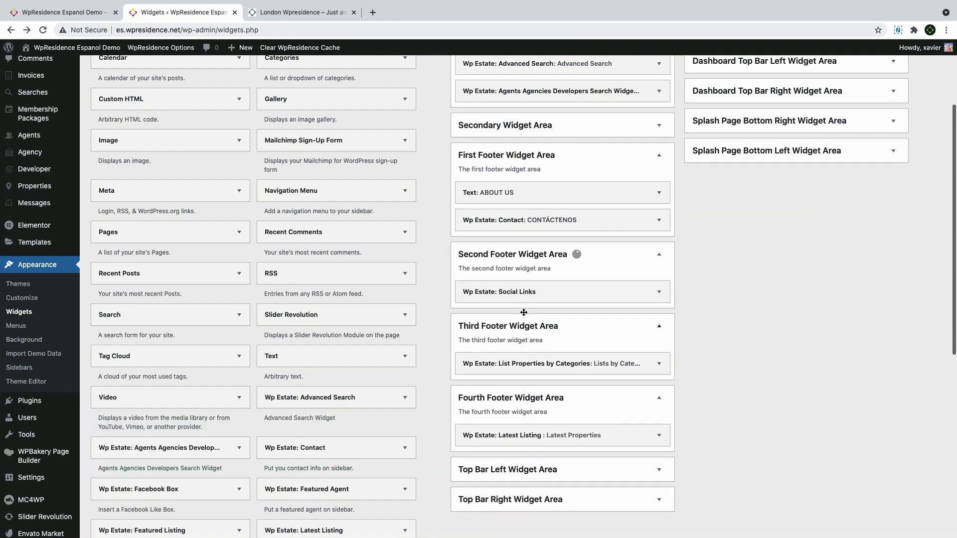
pyautogui.moveTo(520, 222); pyautogui.dragTo(513, 279)
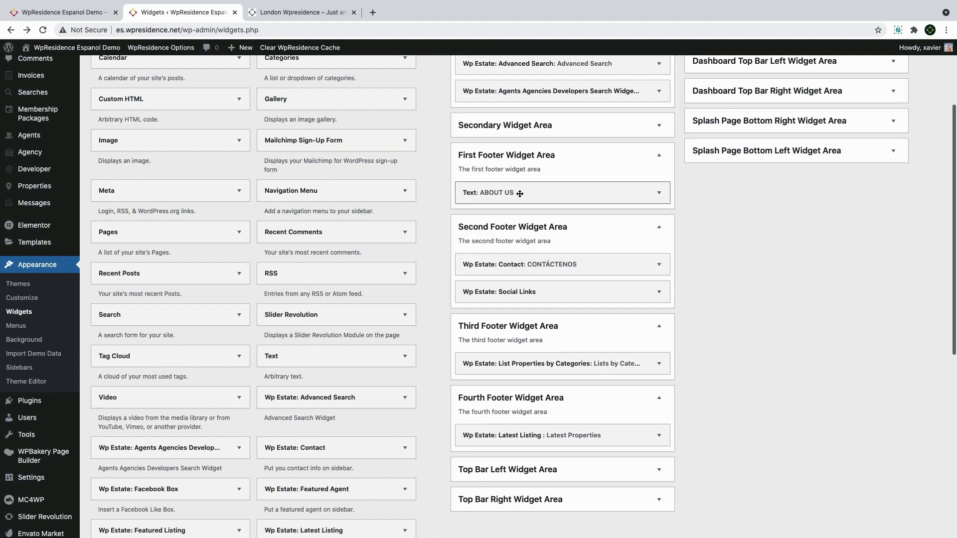
# Reload the live site to check the new footer, then open the Social Links widget settings
pyautogui.click(64, 12)
pyautogui.click(43, 30)
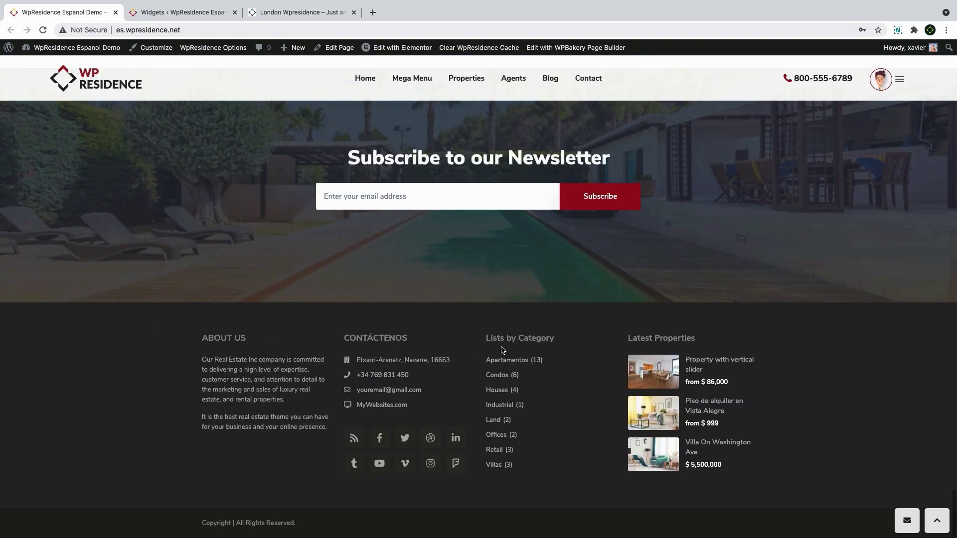
pyautogui.click(166, 13)
pyautogui.click(583, 294)
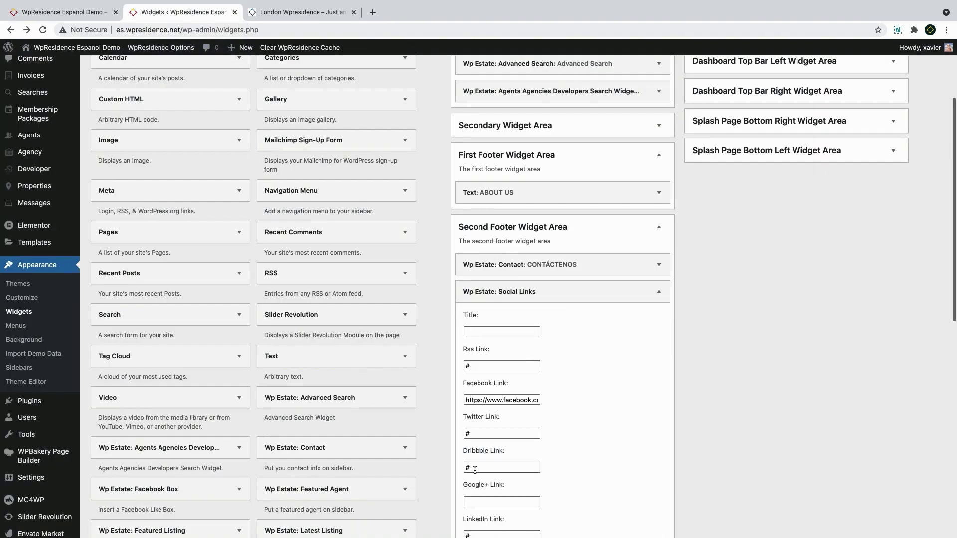
pyautogui.scroll(-7, 475, 470)
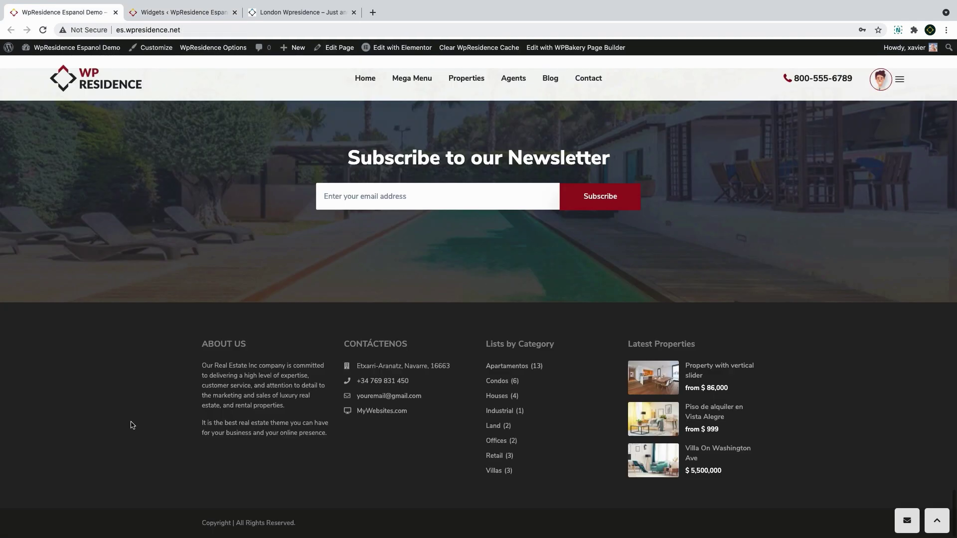
pyautogui.click(202, 13)
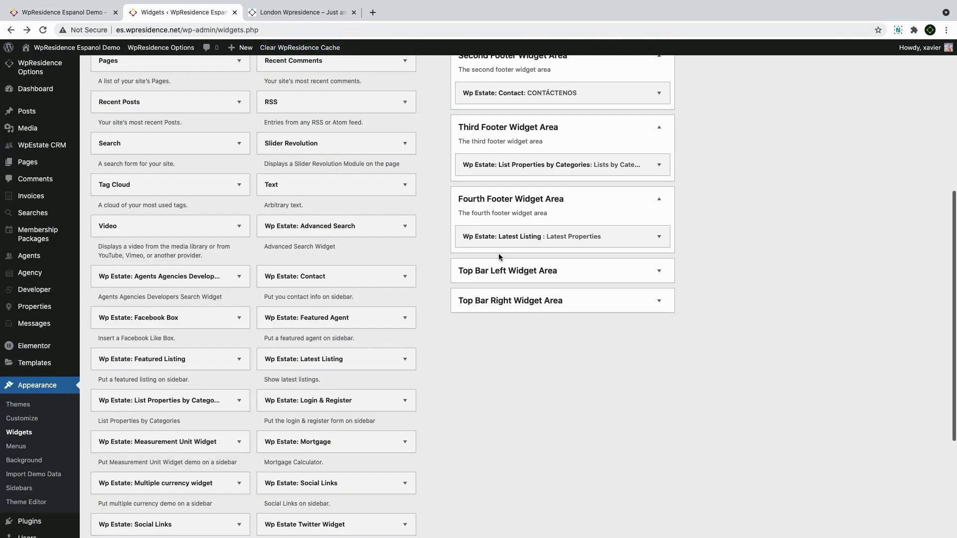
# Set the Latest Listing widget to 2 listings, title it 'Propriedades', and save
pyautogui.click(521, 237)
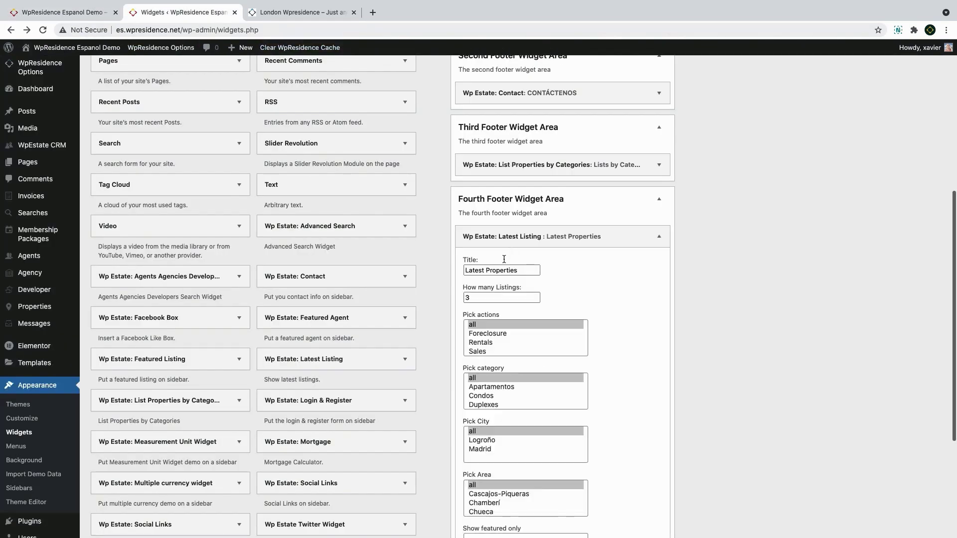
pyautogui.scroll(-2, 493, 279)
pyautogui.scroll(-3, 480, 299)
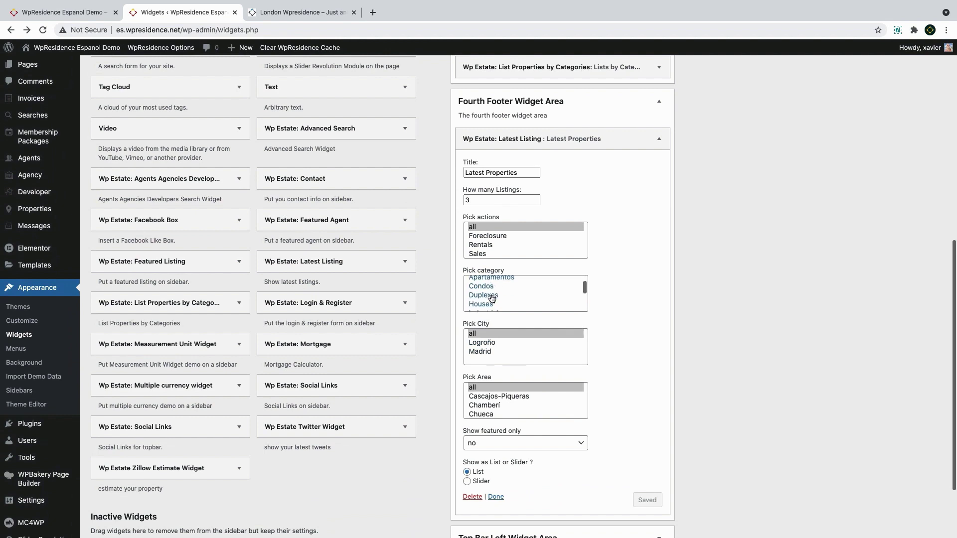
pyautogui.scroll(-3, 486, 467)
pyautogui.scroll(4, 478, 348)
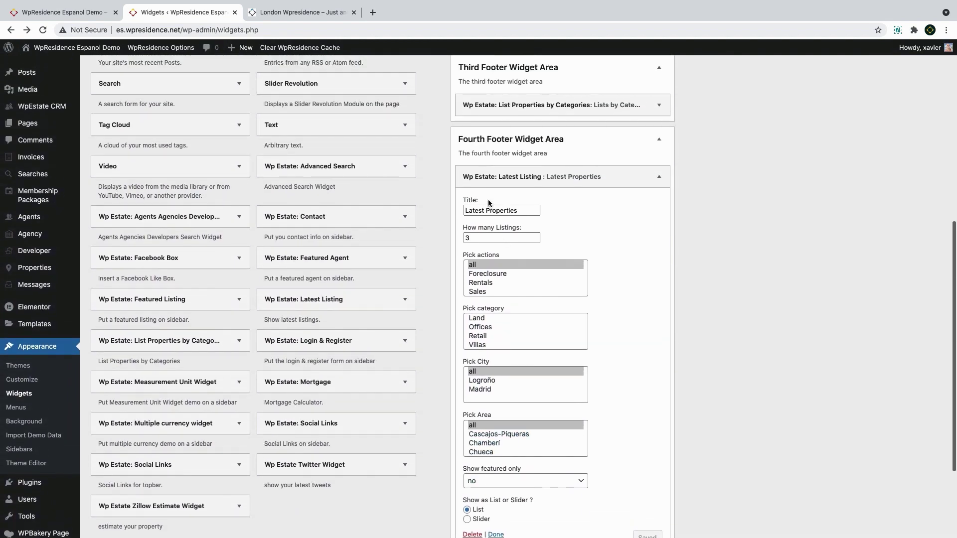
pyautogui.click(469, 237)
pyautogui.write('2')
pyautogui.scroll(-1, 710, 405)
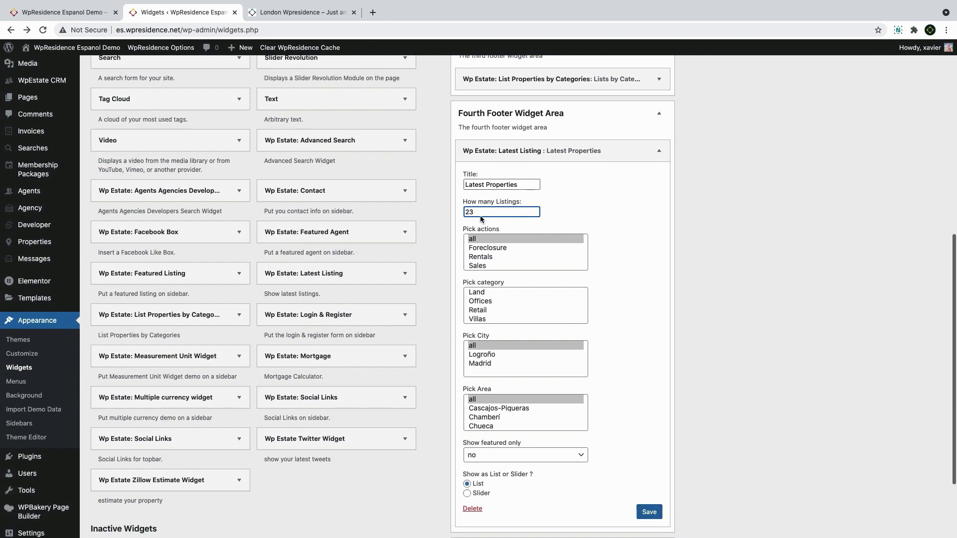
pyautogui.press('Delete')
pyautogui.moveTo(523, 185); pyautogui.dragTo(462, 184)
pyautogui.write('Pr')
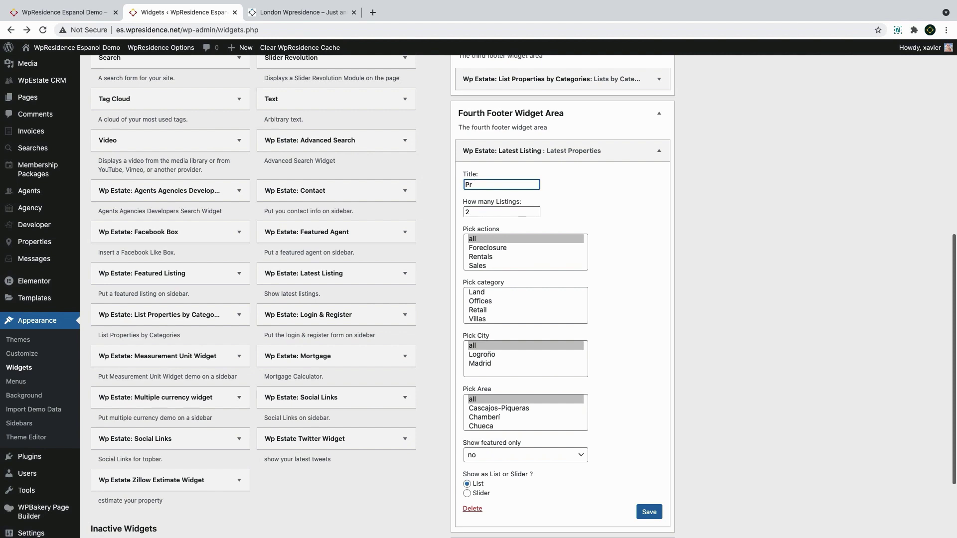
pyautogui.write('opriedades')
pyautogui.click(649, 512)
pyautogui.click(591, 155)
# Retitle the List Properties by Categories widget 'Categorias' with the Property Action taxonomy and save
pyautogui.scroll(1, 586, 139)
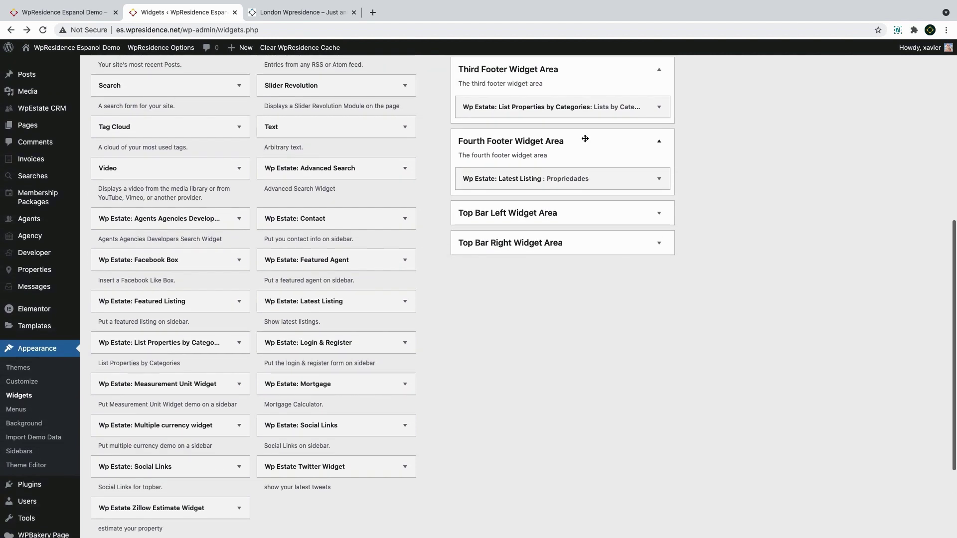
pyautogui.click(555, 106)
pyautogui.click(526, 148)
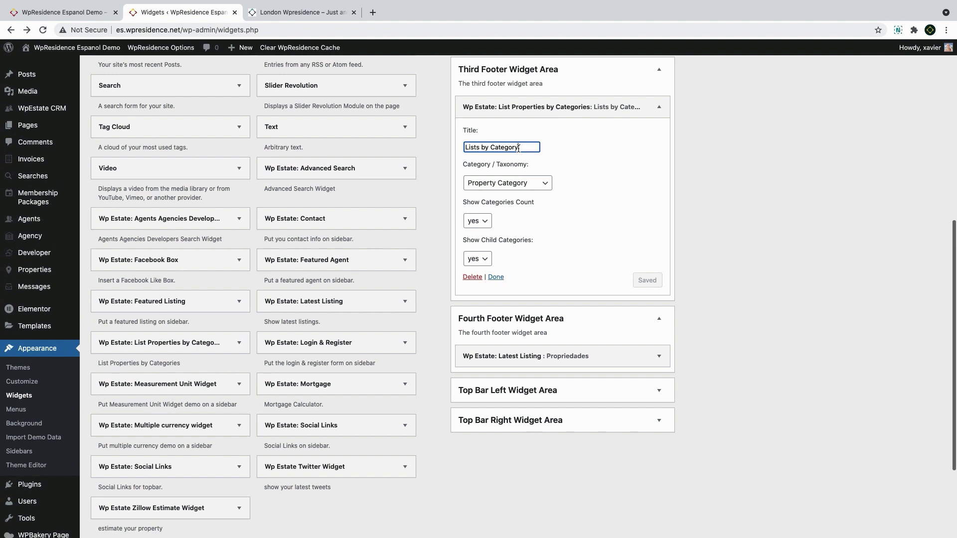
pyautogui.moveTo(495, 149); pyautogui.dragTo(446, 151)
pyautogui.write('Categoria')
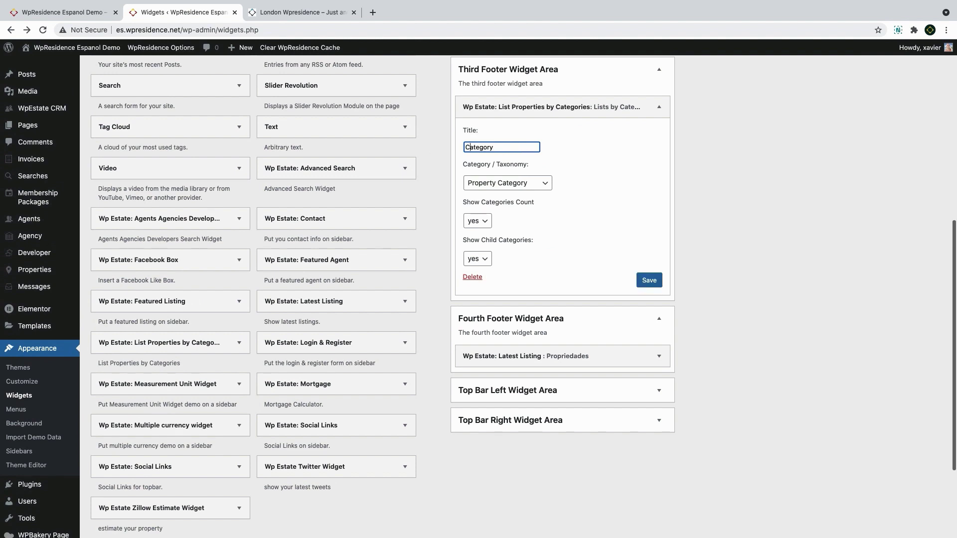
pyautogui.write('sategor')
pyautogui.press('shift+super+Right')
pyautogui.press('BackSpace')
pyautogui.click(520, 188)
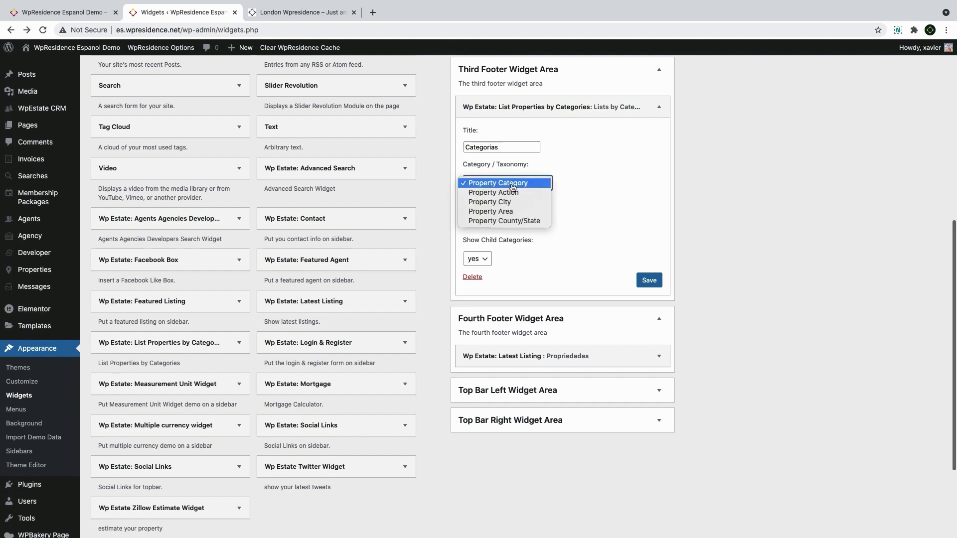
pyautogui.click(505, 194)
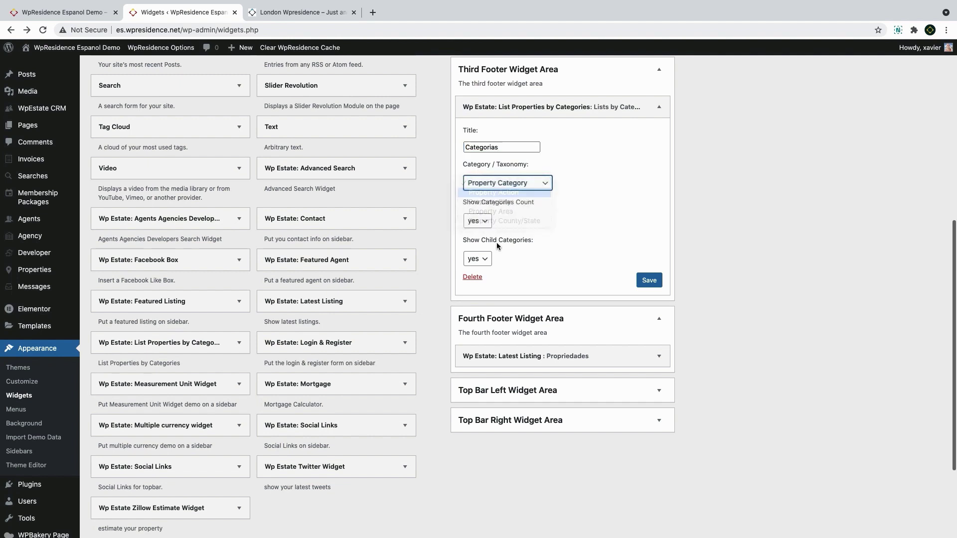
pyautogui.click(654, 283)
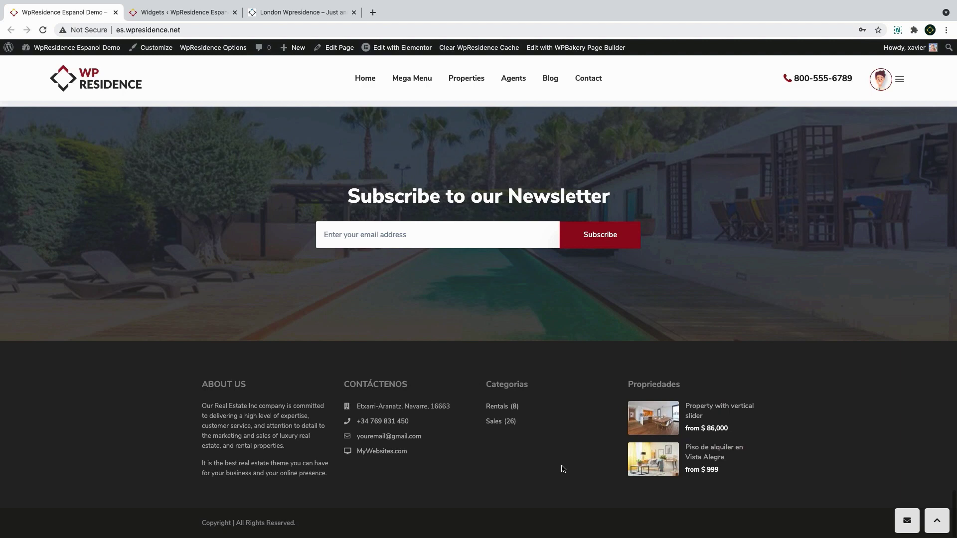
pyautogui.moveTo(203, 523); pyautogui.dragTo(290, 526)
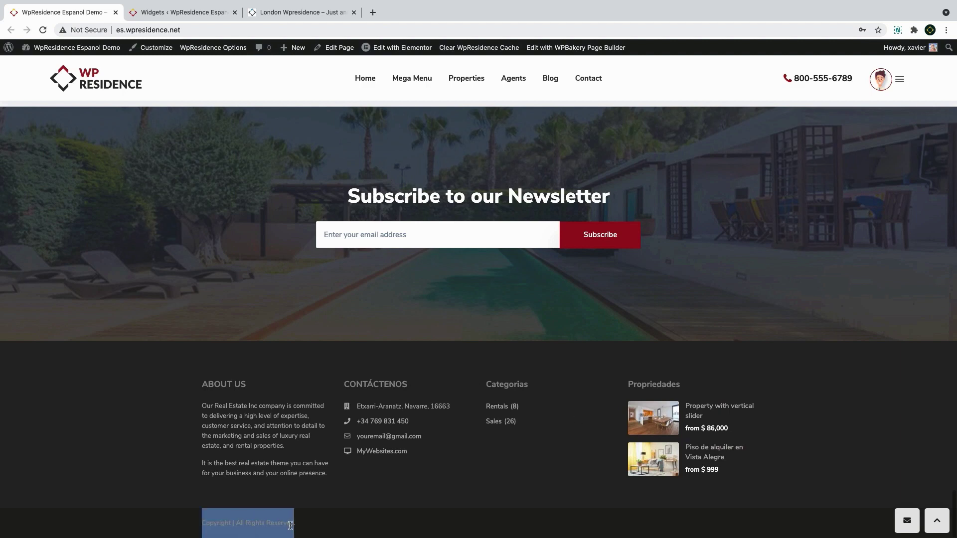
pyautogui.click(180, 12)
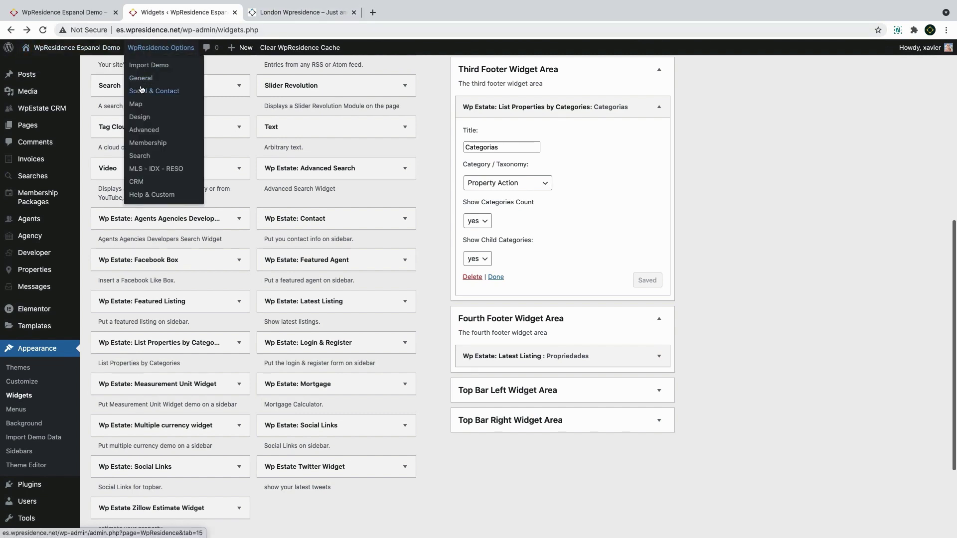
# Set Show Footer? to no in the WpResidence Options Footer section and save
pyautogui.click(141, 77)
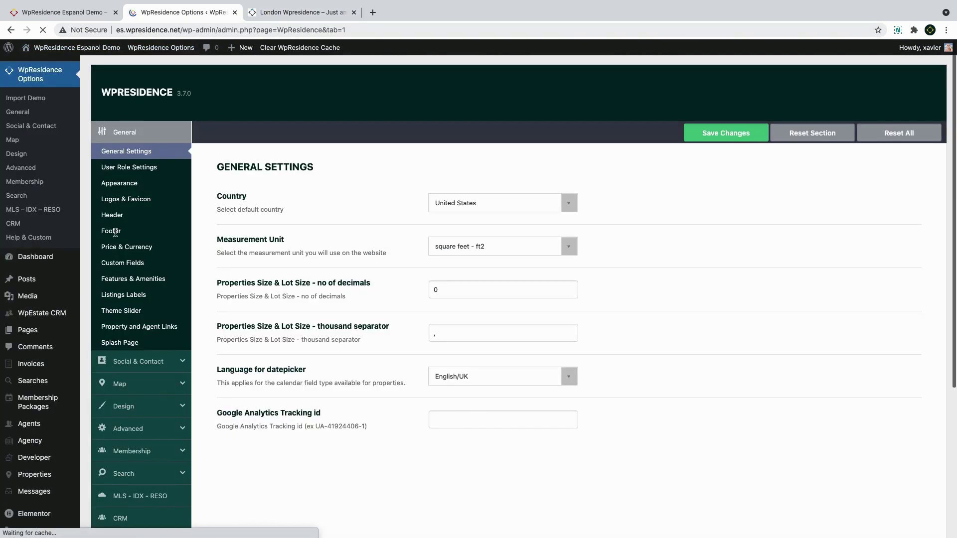
pyautogui.click(115, 232)
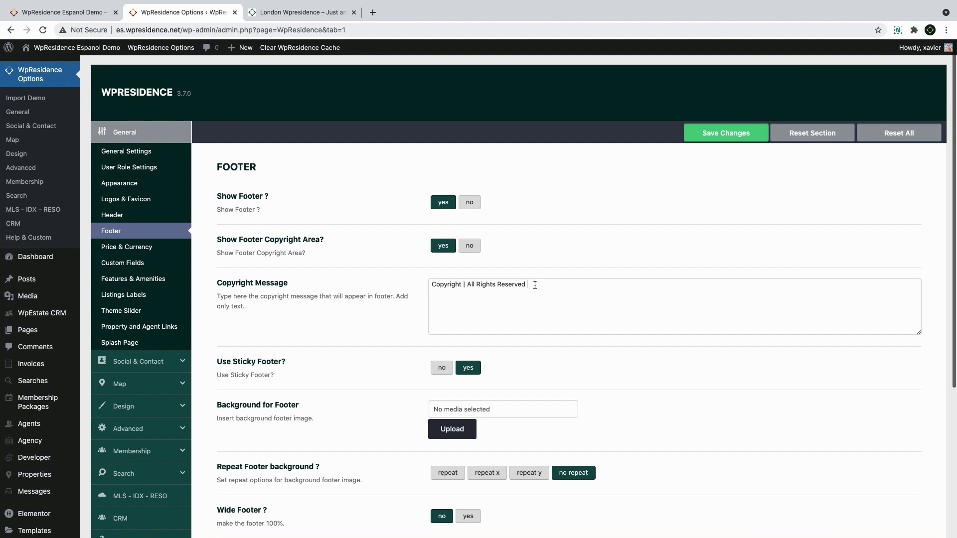
pyautogui.click(736, 135)
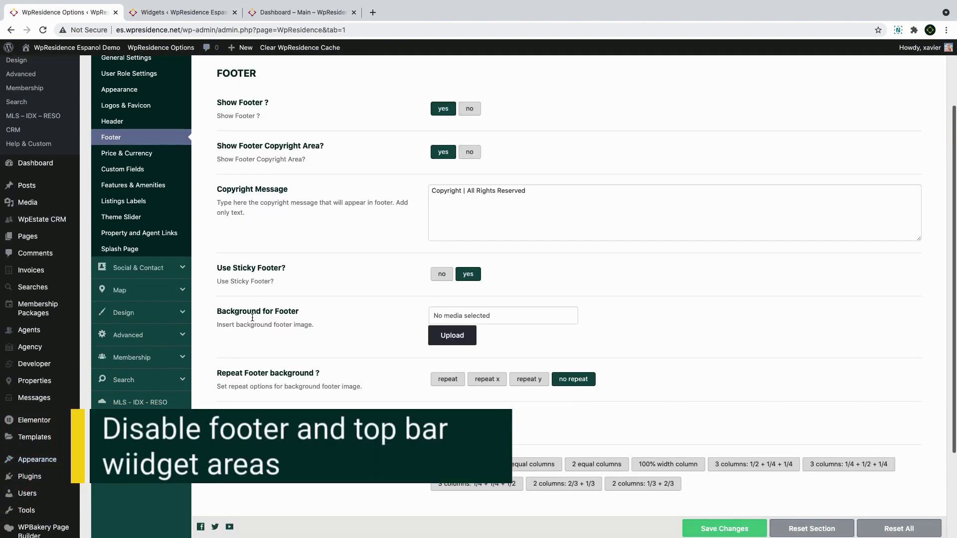
pyautogui.click(475, 114)
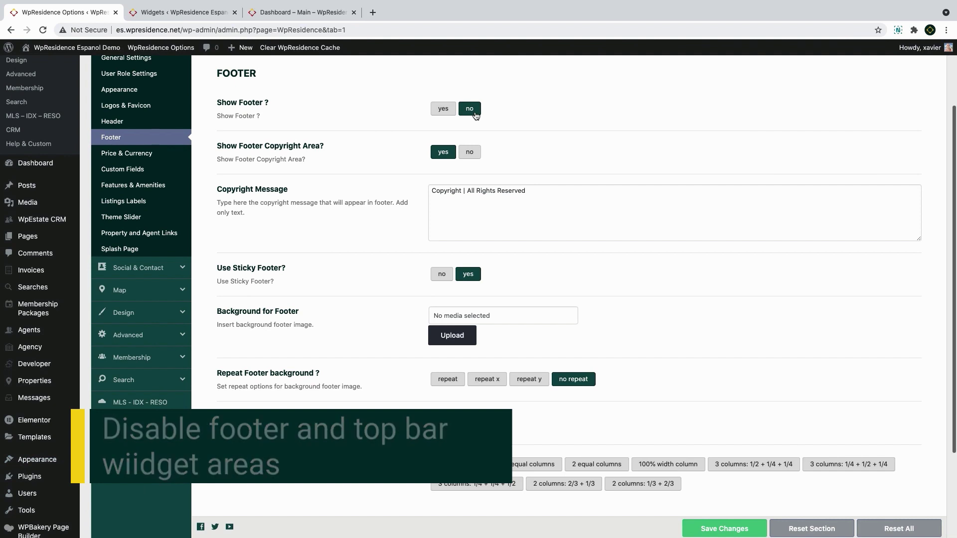
pyautogui.scroll(3, 119, 187)
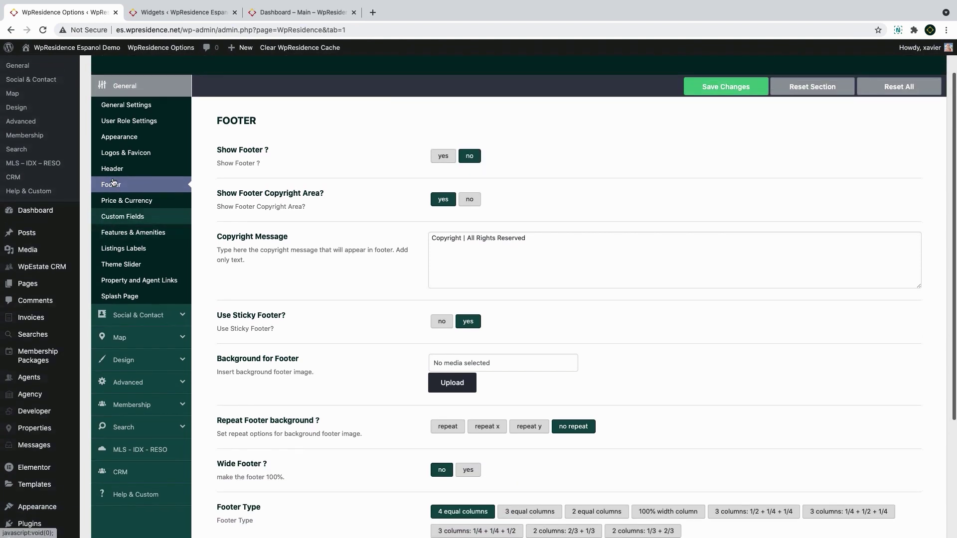
pyautogui.click(112, 197)
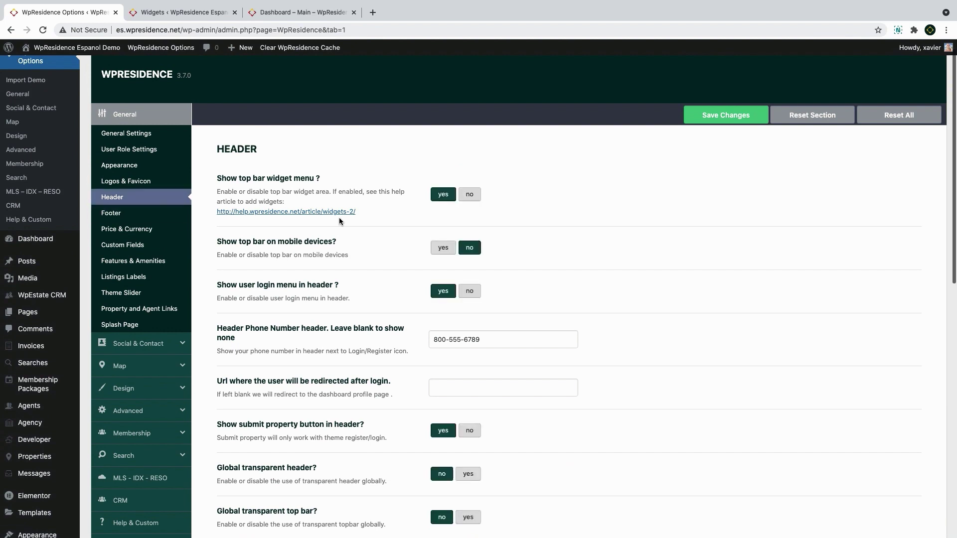
# Leave the top bar widget menu on and the mobile top bar off in Header settings
pyautogui.click(471, 198)
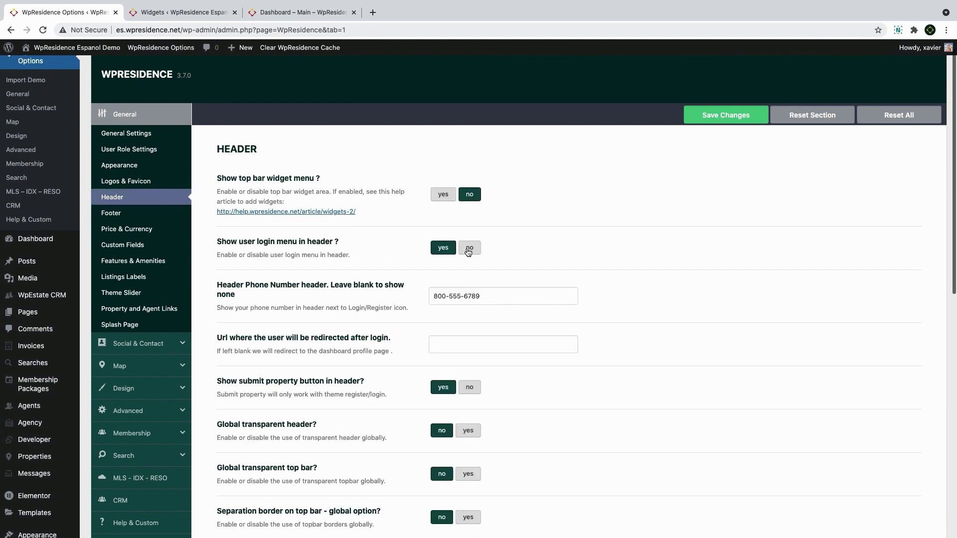
pyautogui.click(444, 199)
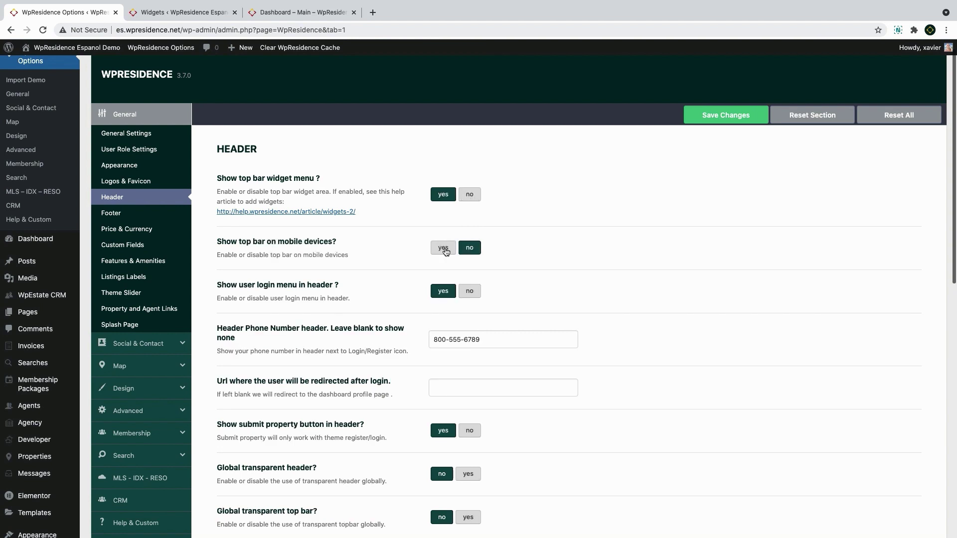
pyautogui.click(445, 249)
pyautogui.click(469, 248)
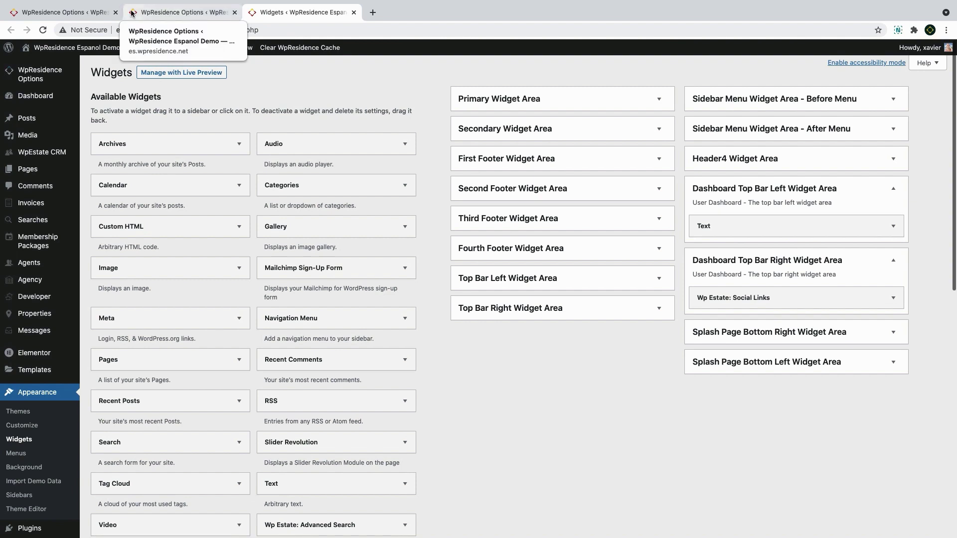
# Move the theme options tab to the last position and return to the Widgets page
pyautogui.click(65, 12)
pyautogui.moveTo(50, 66)
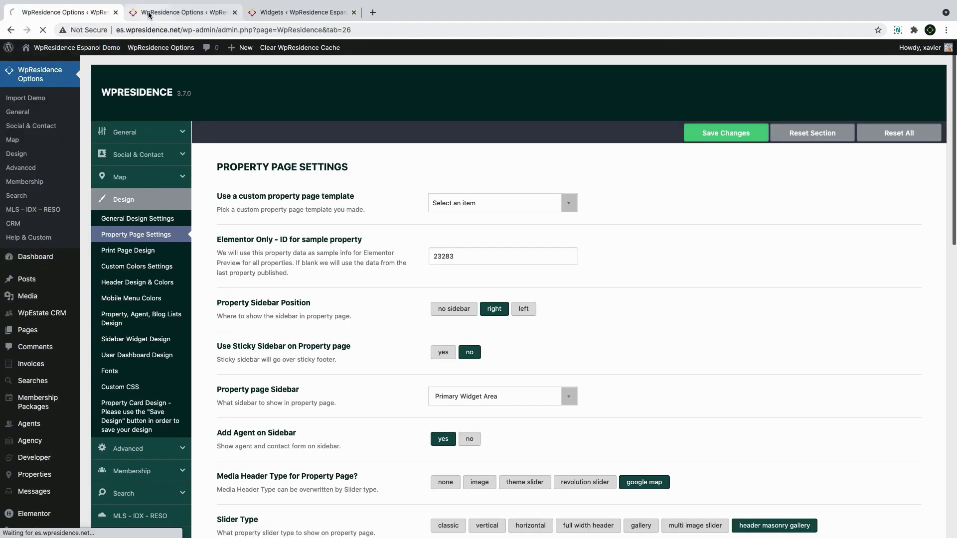
pyautogui.moveTo(75, 12); pyautogui.dragTo(301, 12)
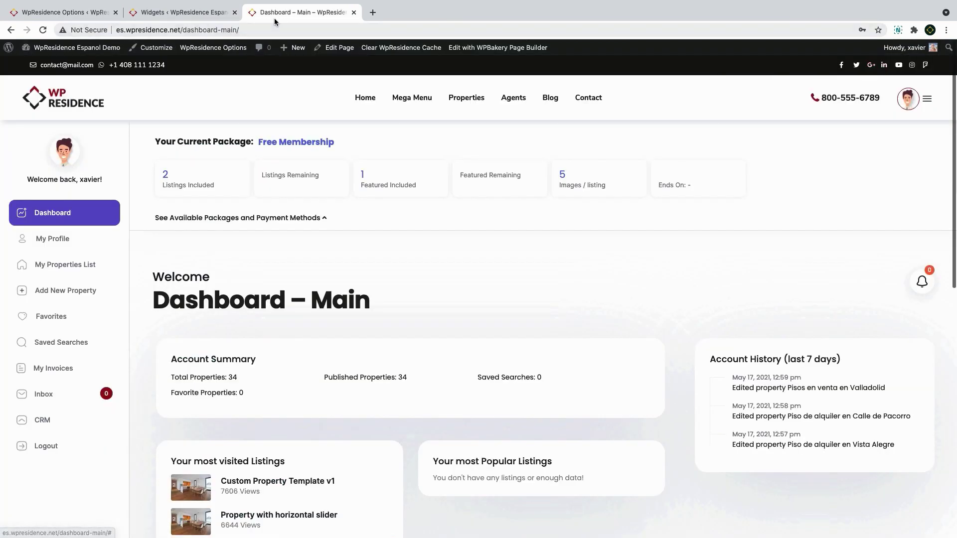
pyautogui.click(170, 13)
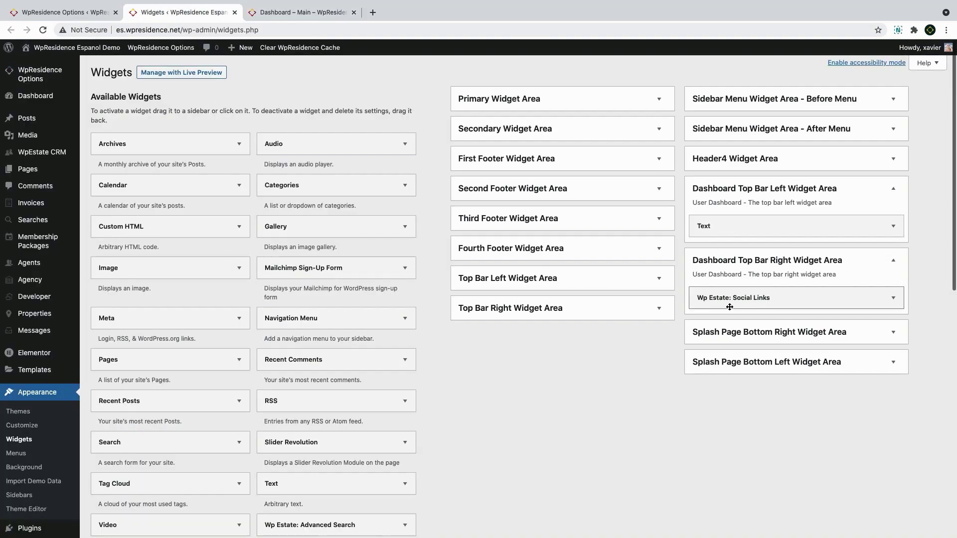
# Inspect the Splash Page Bottom Right and Secondary widget areas, then go to Appearance > Sidebars
pyautogui.click(732, 340)
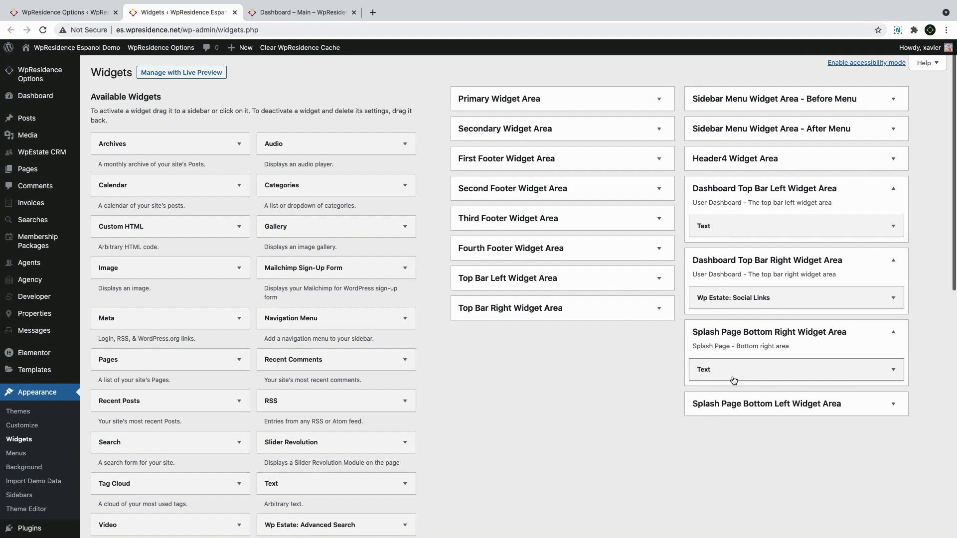
pyautogui.click(734, 337)
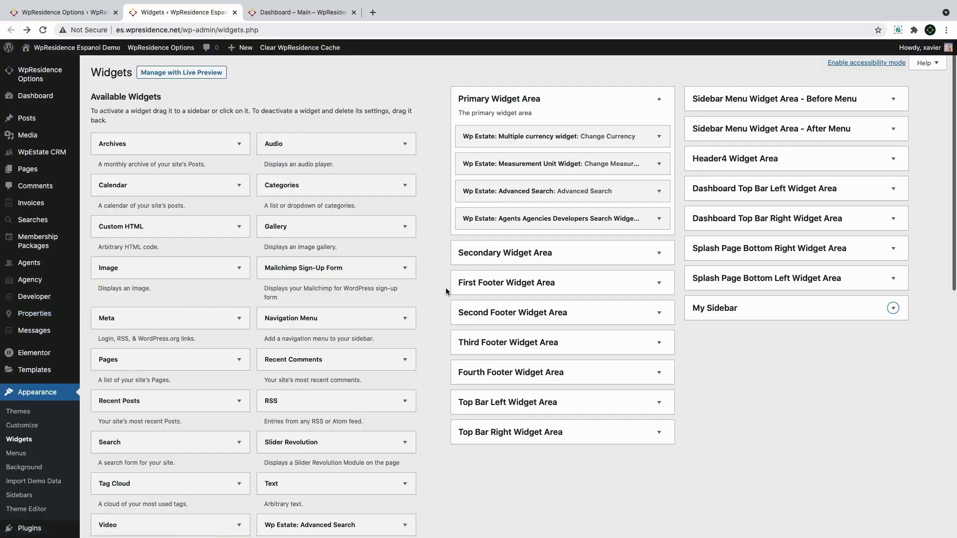
pyautogui.click(511, 265)
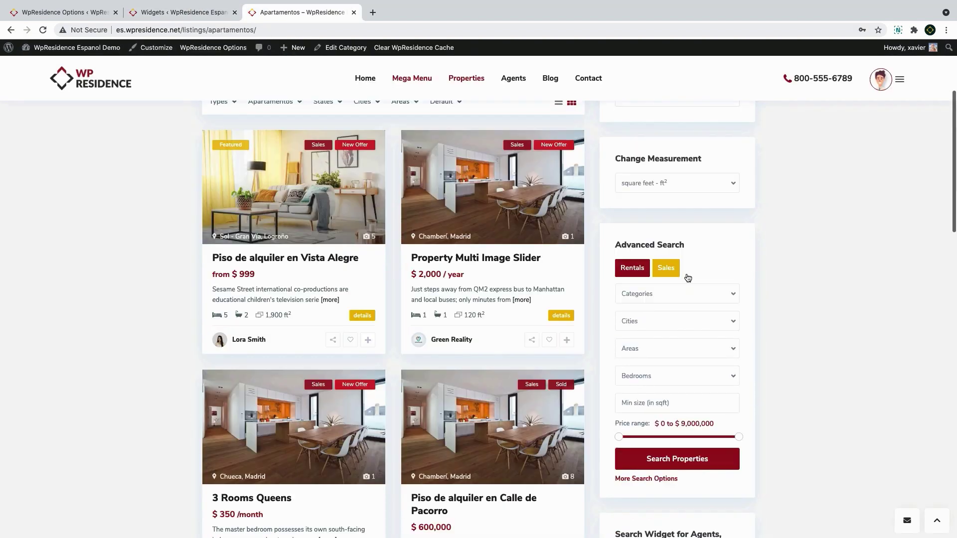
pyautogui.scroll(-7, 688, 274)
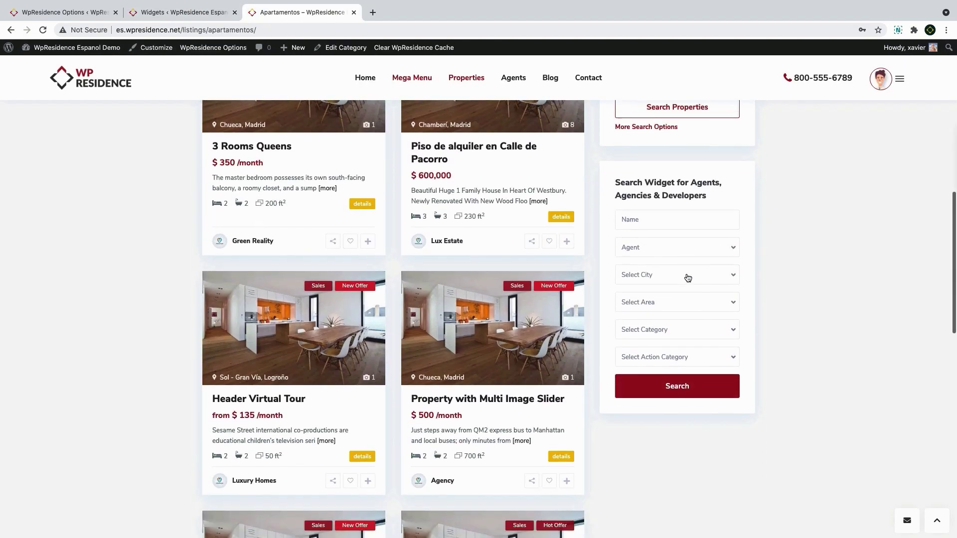
pyautogui.scroll(10, 688, 278)
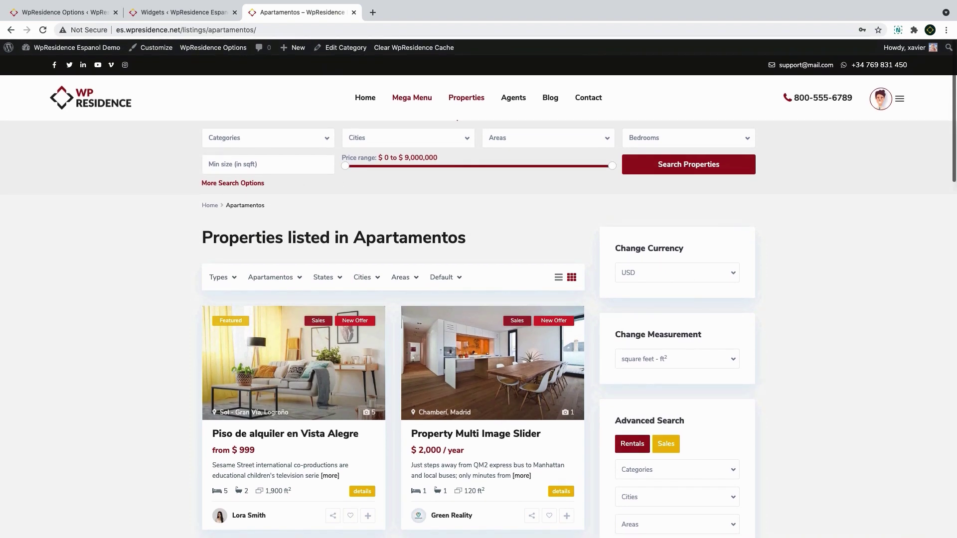
pyautogui.click(22, 497)
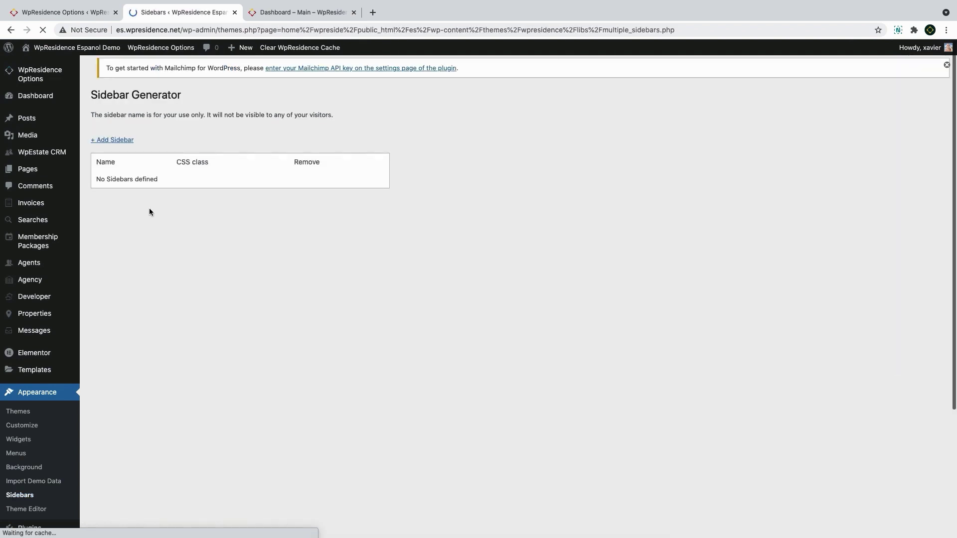
# Add a new sidebar named 'My Sidebar' and go back to the Widgets page
pyautogui.click(120, 141)
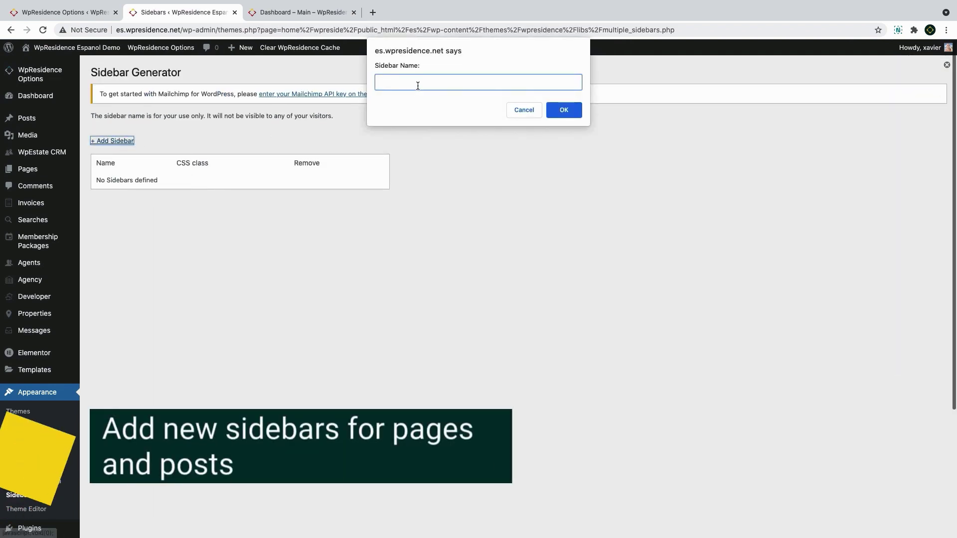
pyautogui.write('My Sidebar')
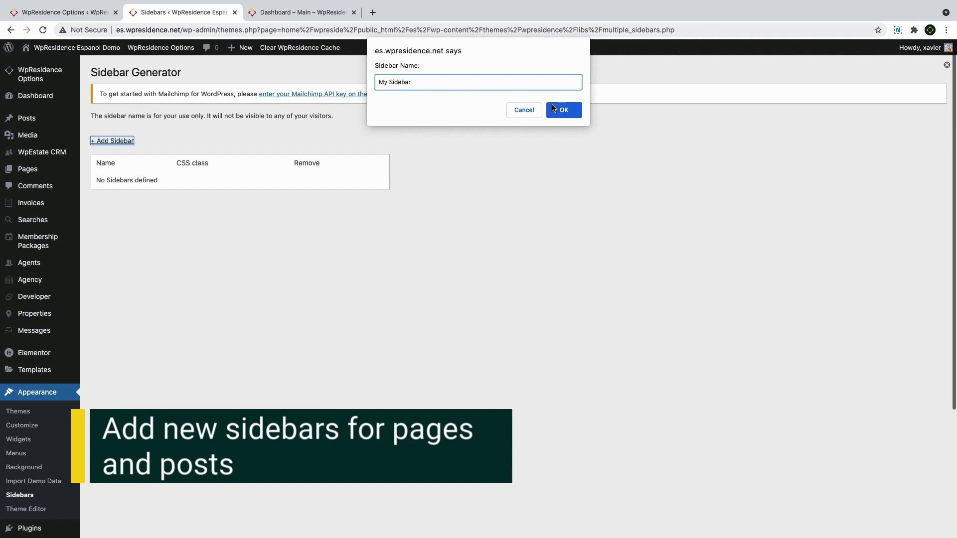
pyautogui.click(553, 109)
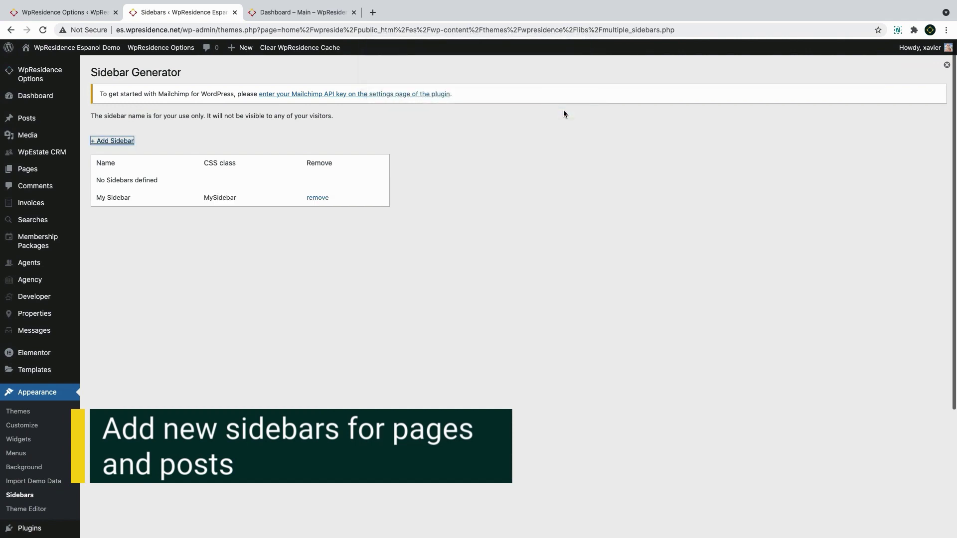
pyautogui.click(11, 30)
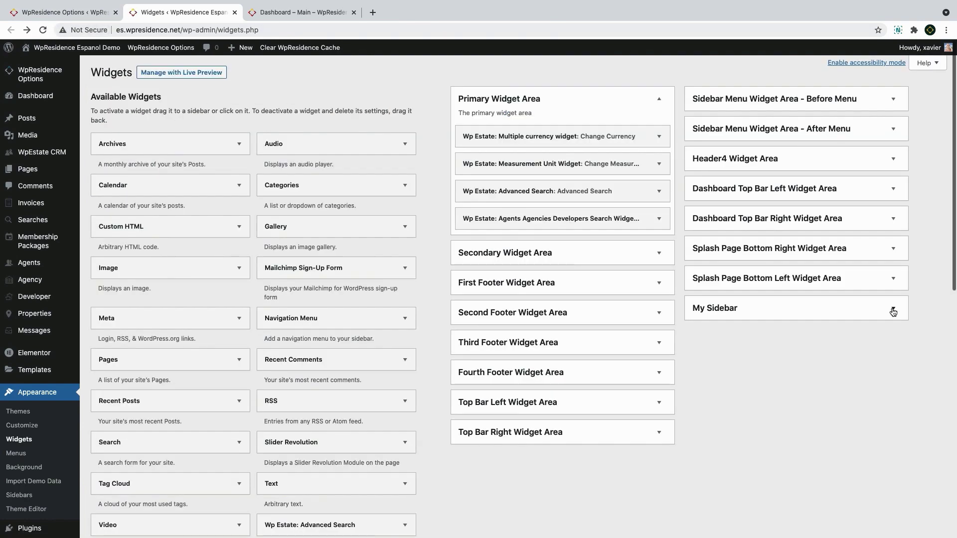
# Retitle the agents search widget 'Buscar Agentes' and save it
pyautogui.click(893, 309)
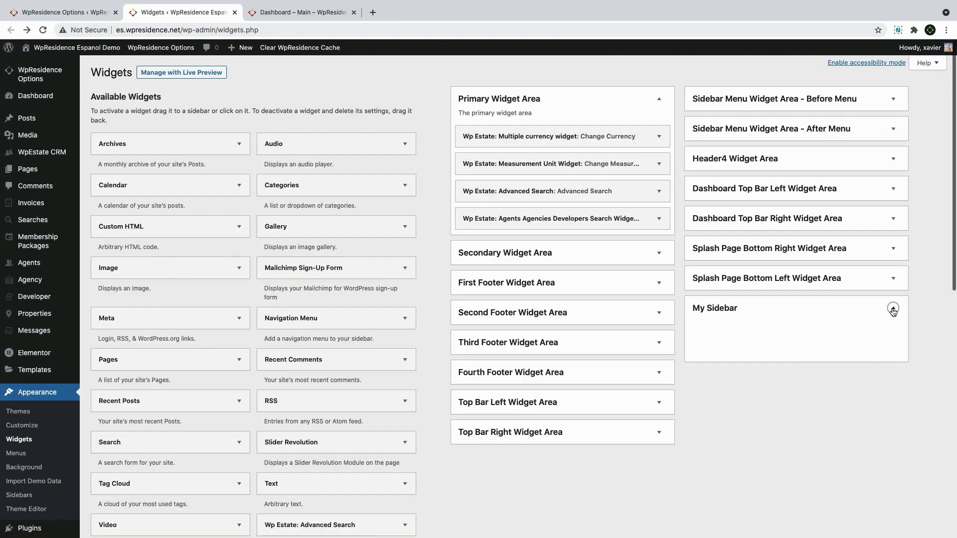
pyautogui.click(893, 309)
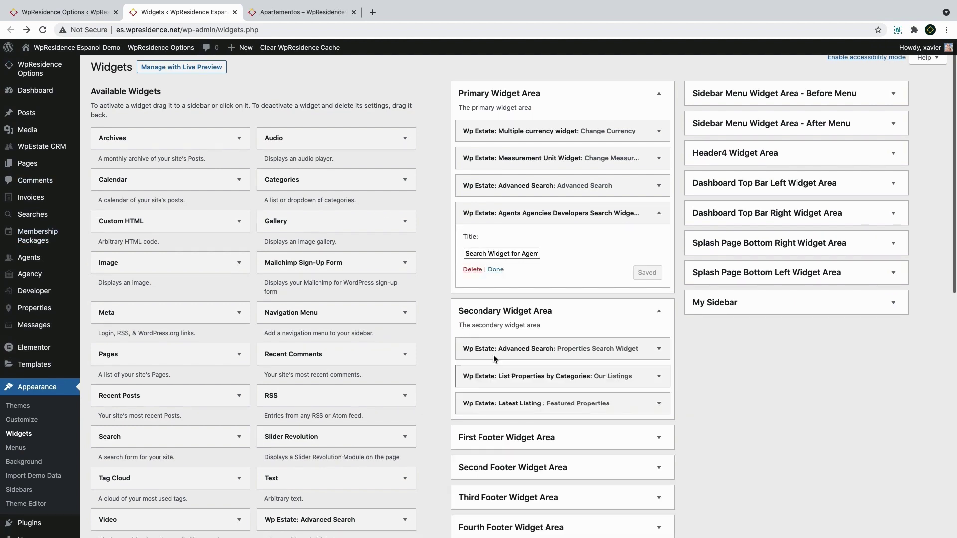
pyautogui.click(518, 253)
pyautogui.tripleClick(518, 253)
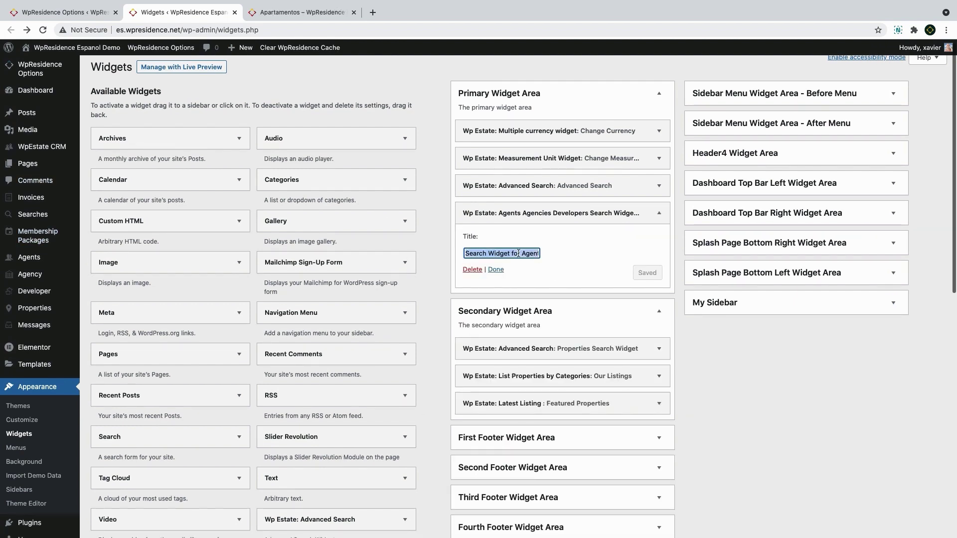
pyautogui.press('BackSpace')
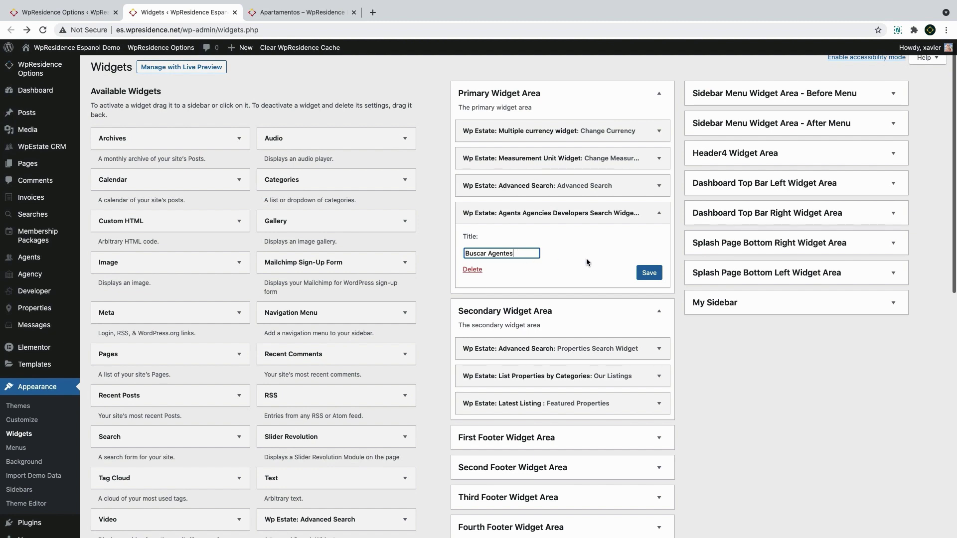
pyautogui.click(648, 272)
# Delete the Measurement Unit and Multiple currency widgets from the Primary Widget Area
pyautogui.click(542, 188)
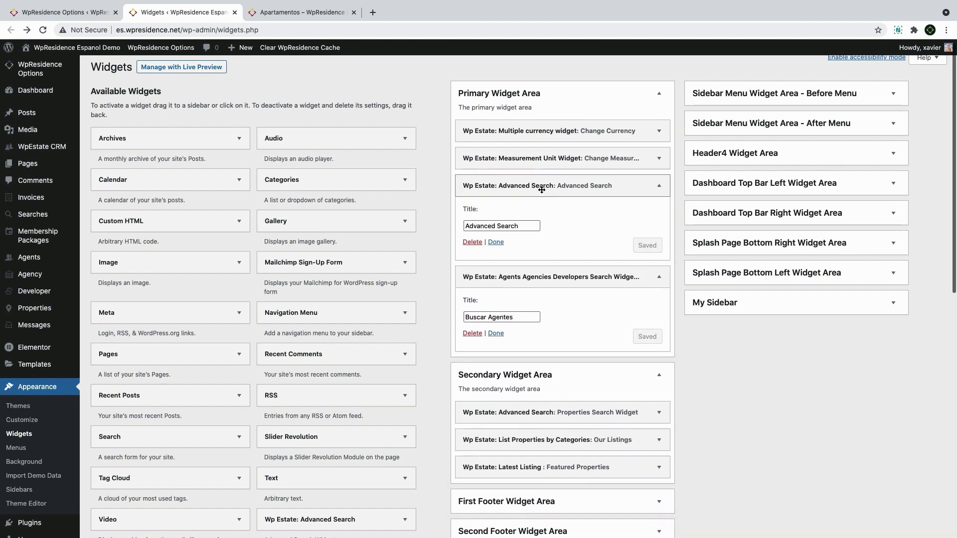
pyautogui.moveTo(537, 225); pyautogui.dragTo(432, 220)
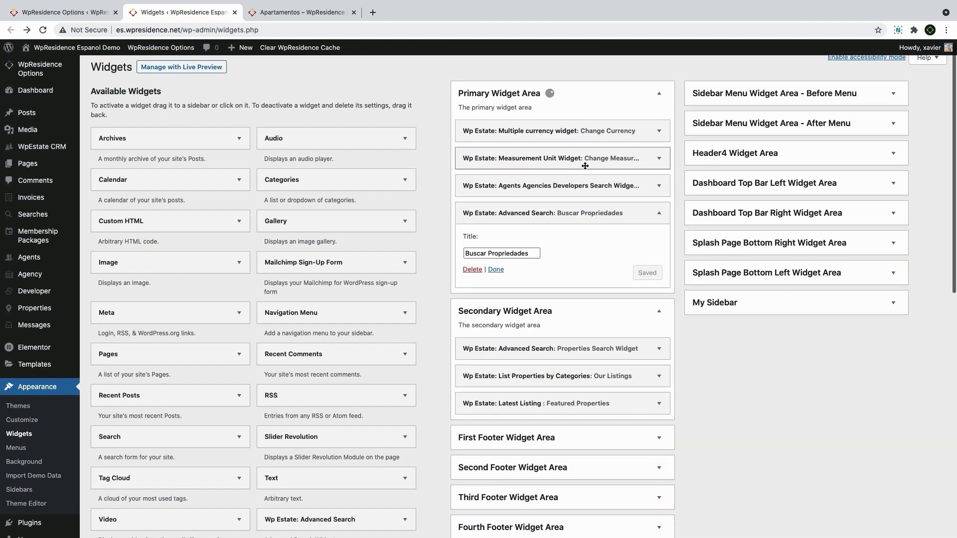
pyautogui.click(582, 160)
pyautogui.click(492, 199)
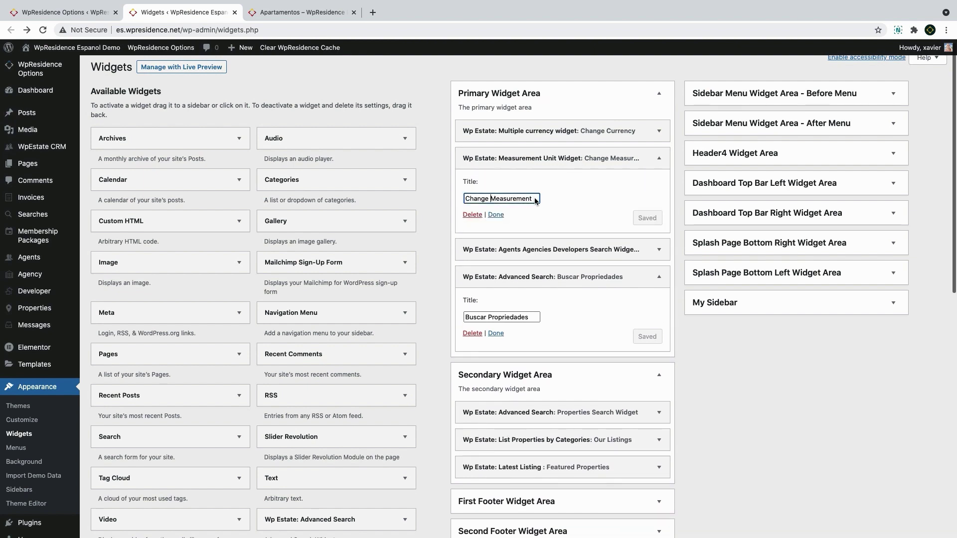
pyautogui.click(473, 214)
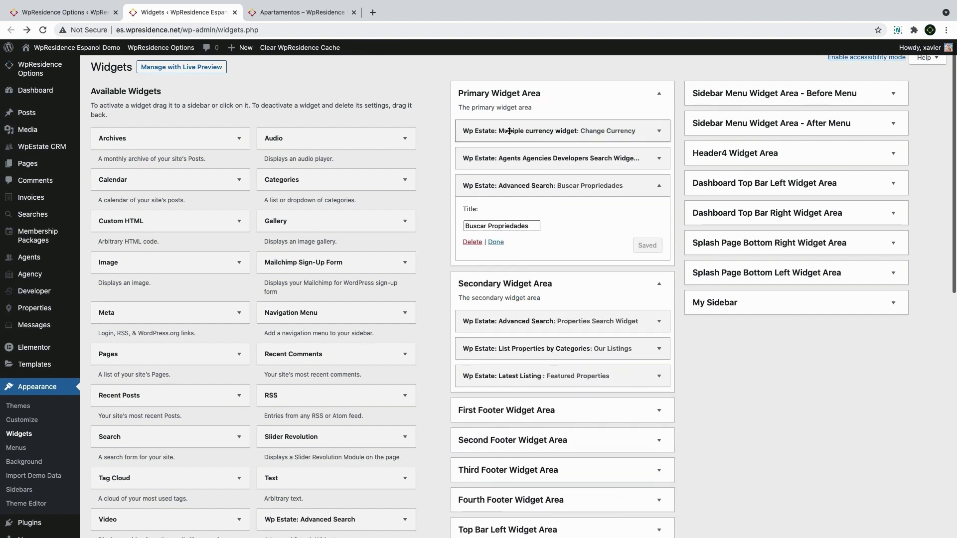
pyautogui.click(509, 131)
pyautogui.click(473, 187)
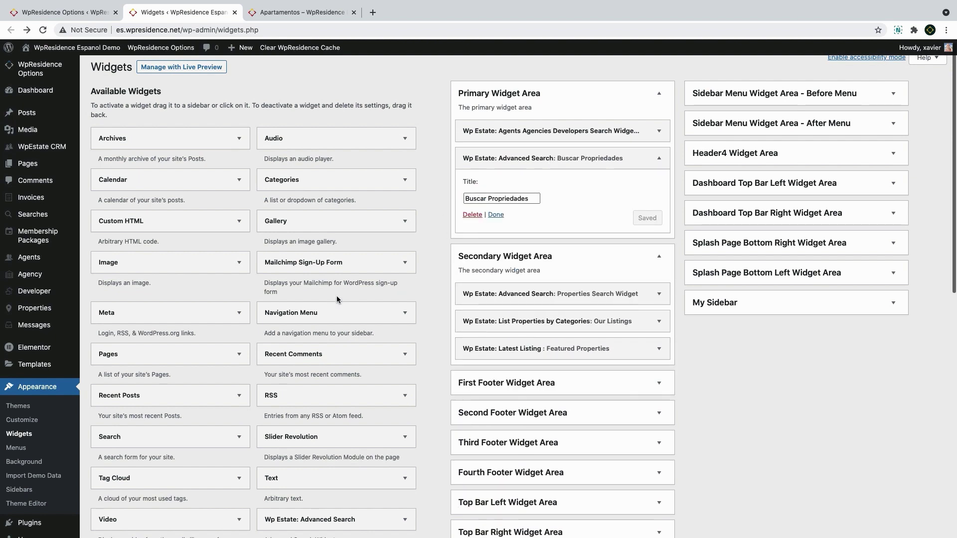
# Add the Login & Register widget and drag it to the top of Primary Widget Area
pyautogui.scroll(-3, 335, 296)
pyautogui.scroll(-3, 334, 298)
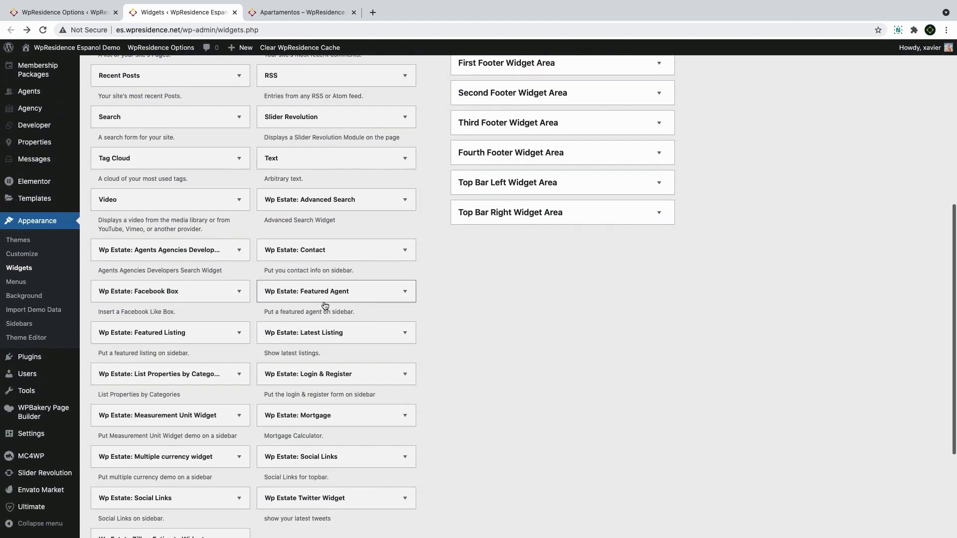
pyautogui.click(324, 375)
pyautogui.scroll(-5, 393, 498)
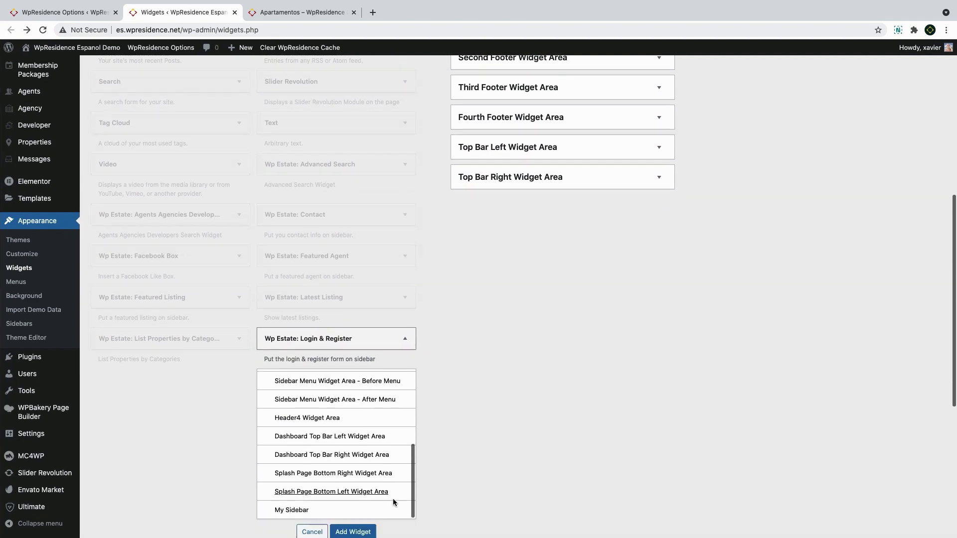
pyautogui.scroll(-5, 393, 498)
pyautogui.click(352, 303)
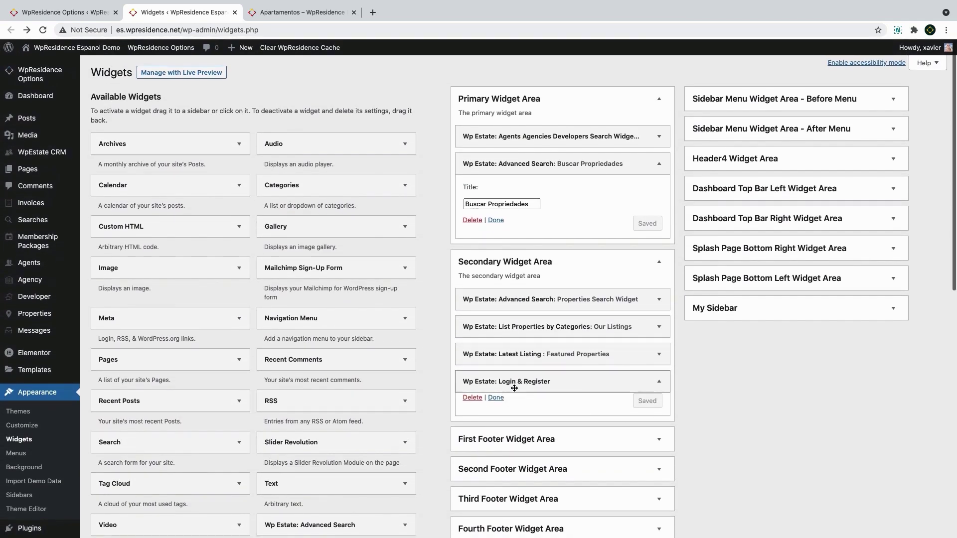
pyautogui.moveTo(540, 381); pyautogui.dragTo(543, 135)
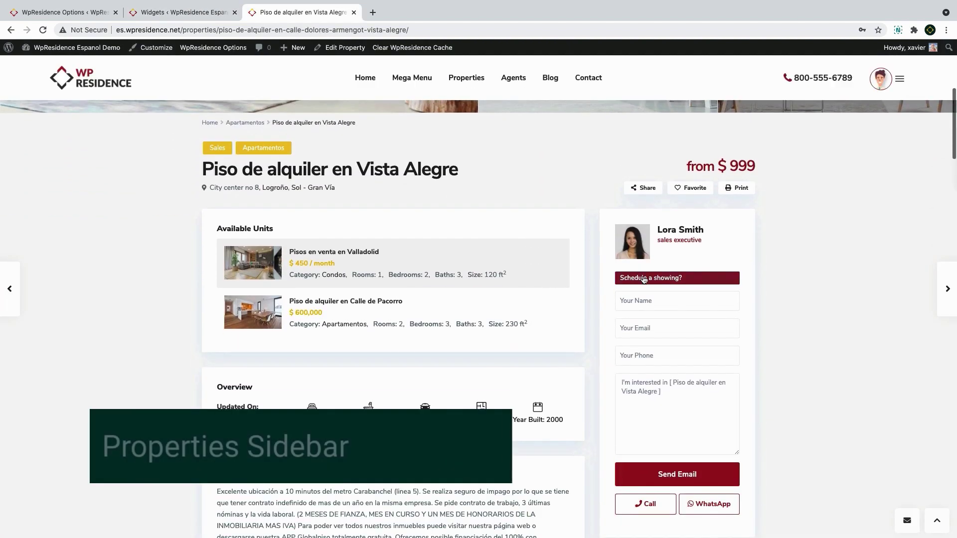
# Open the 'Piso de alquiler en Vista Alegre' property's edit screen from its live page
pyautogui.scroll(-10, 667, 280)
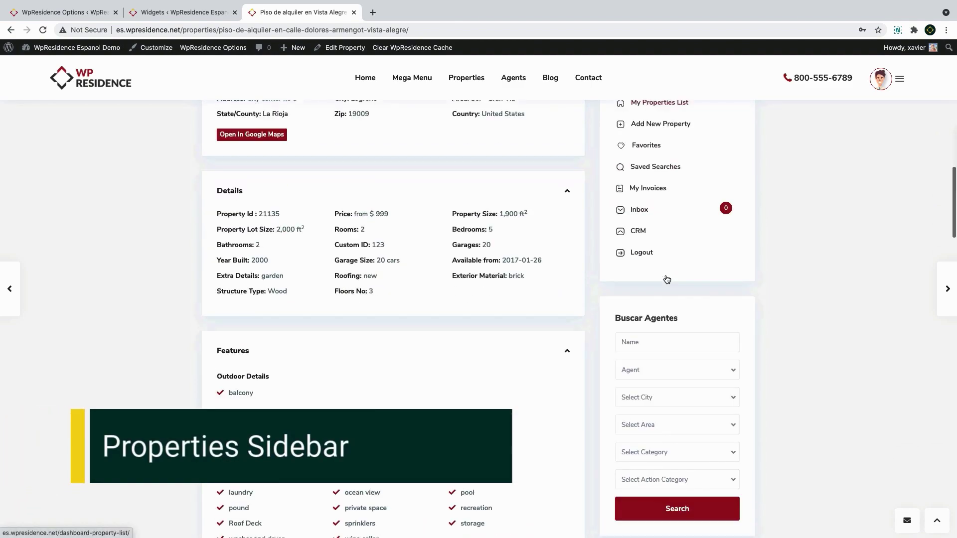
pyautogui.scroll(-10, 667, 279)
pyautogui.scroll(20, 665, 274)
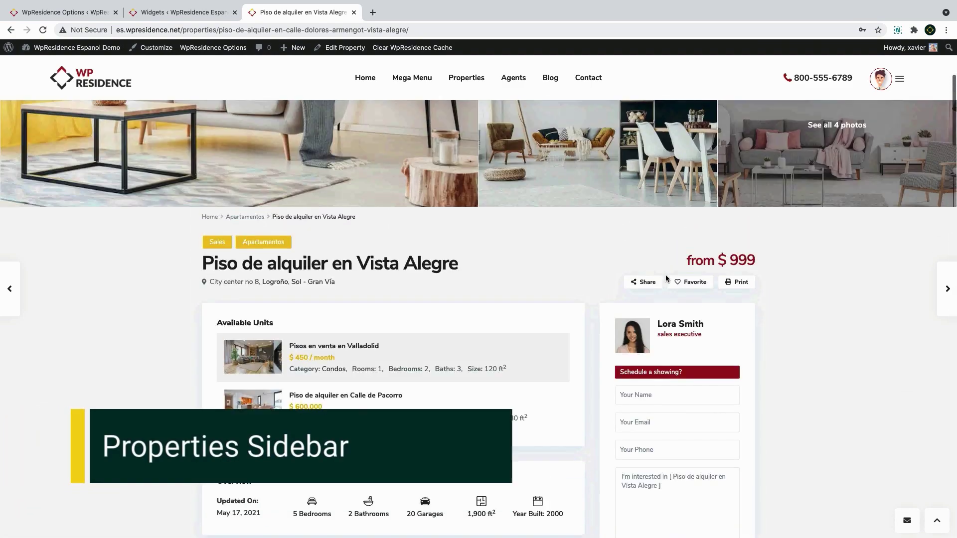
pyautogui.scroll(5, 665, 278)
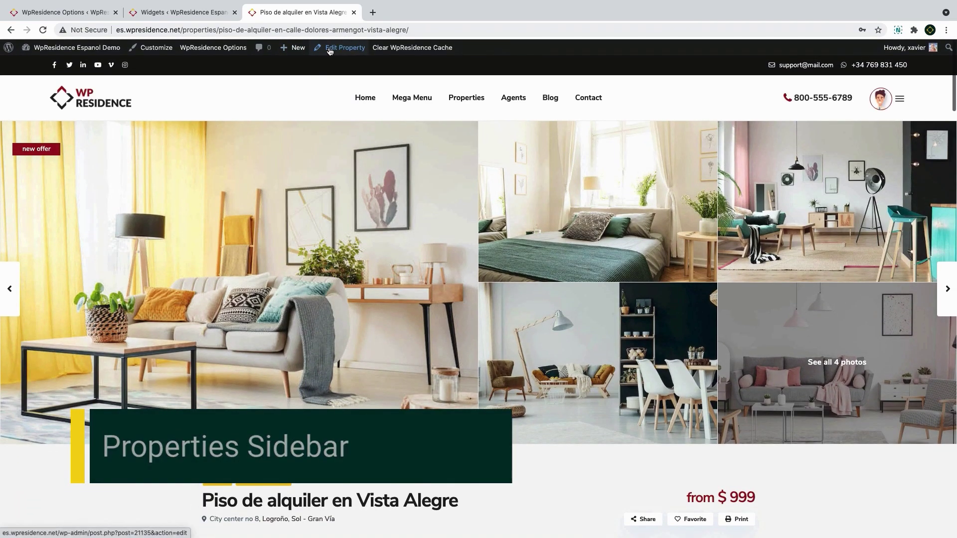
pyautogui.click(329, 49)
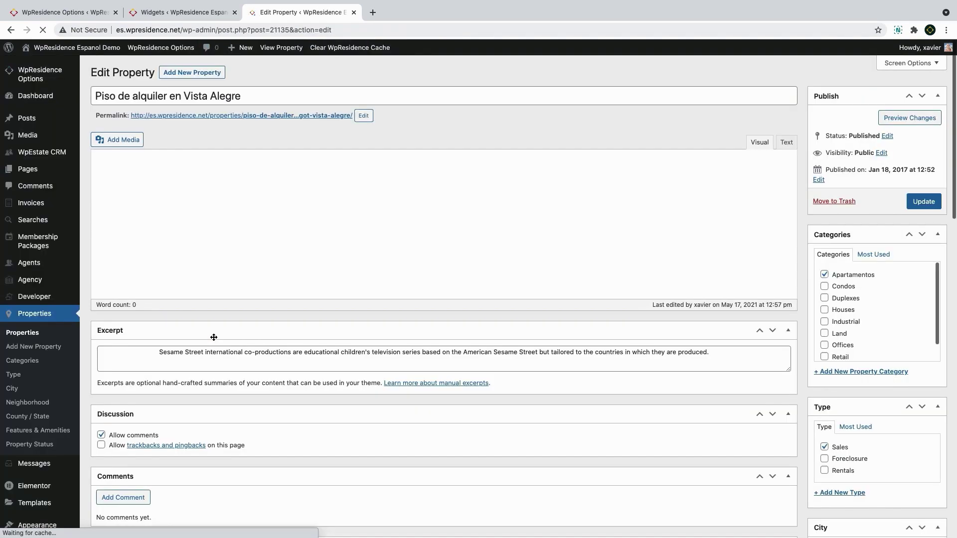
# Leave both Sidebar Settings dropdowns, position and sidebar, set to global
pyautogui.scroll(-8, 214, 337)
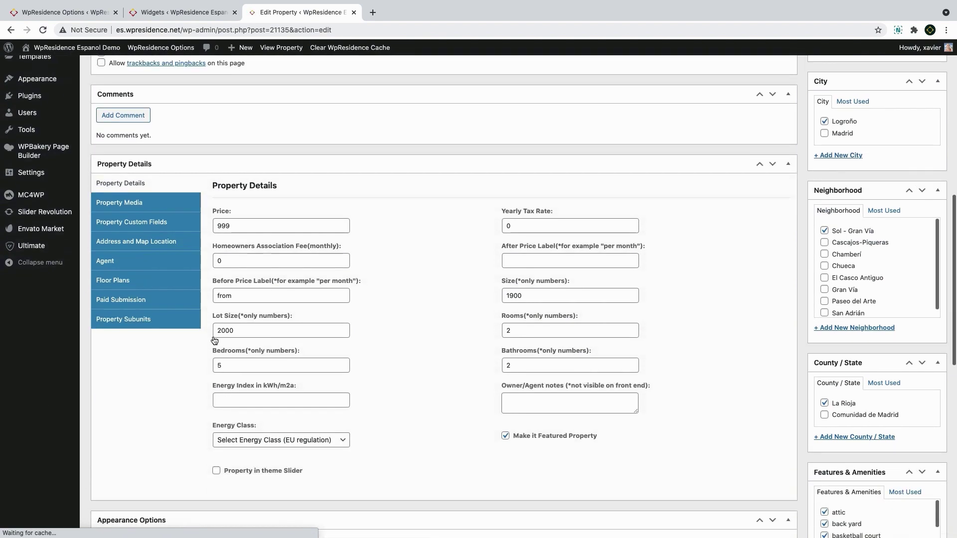
pyautogui.scroll(-10, 214, 339)
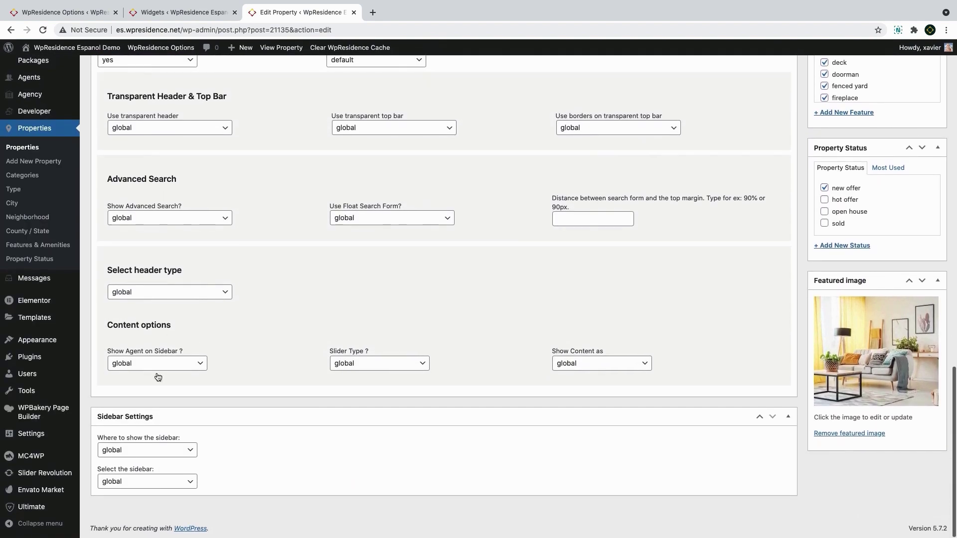
pyautogui.click(156, 450)
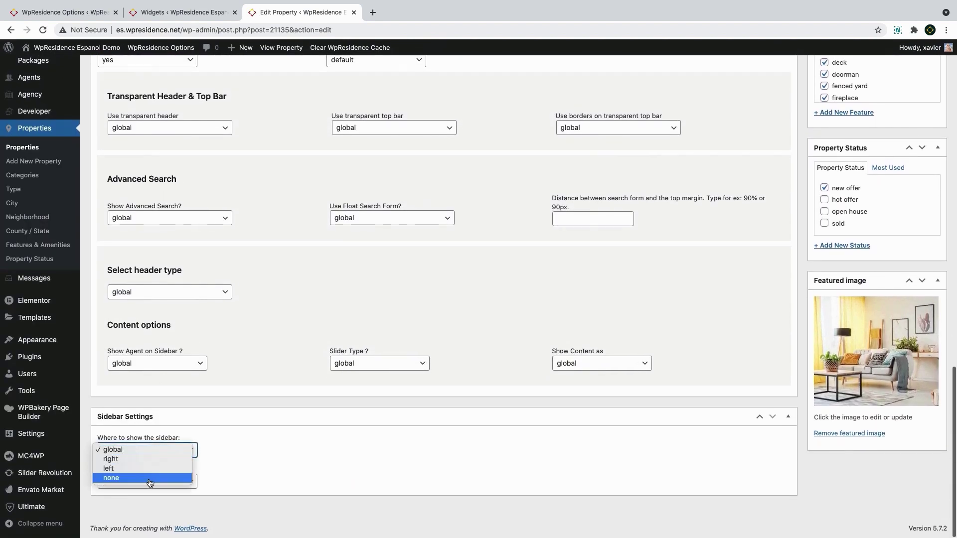
pyautogui.click(151, 455)
pyautogui.click(149, 481)
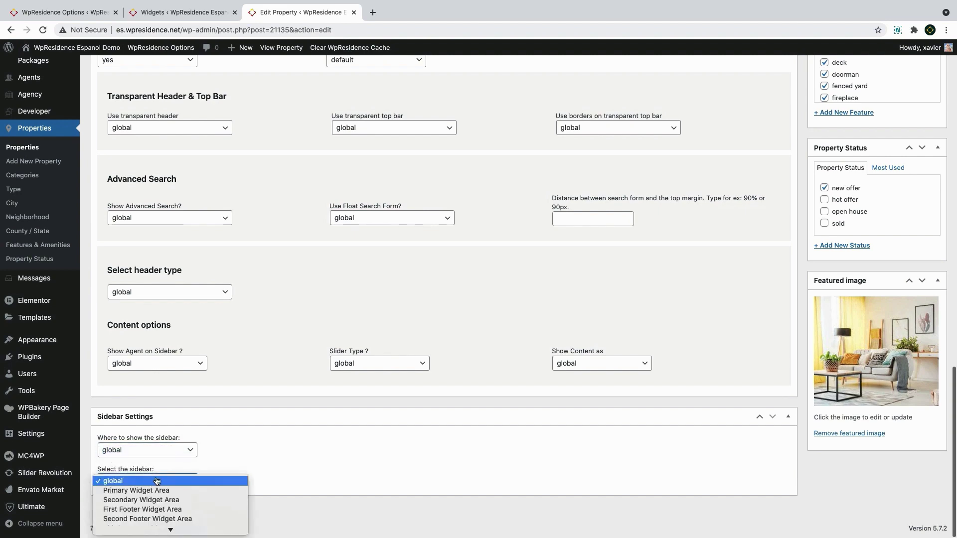
pyautogui.scroll(-3, 156, 517)
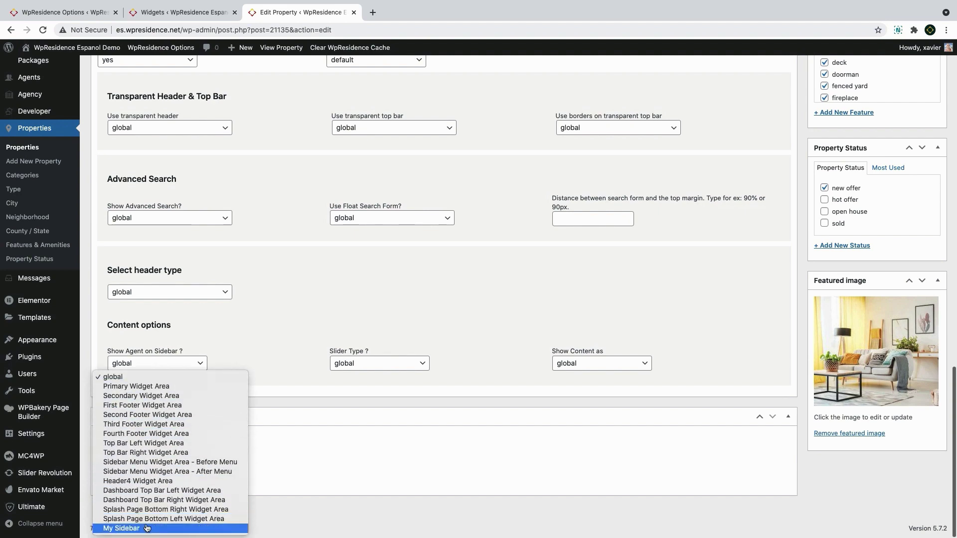
pyautogui.click(149, 378)
pyautogui.scroll(15, 522, 342)
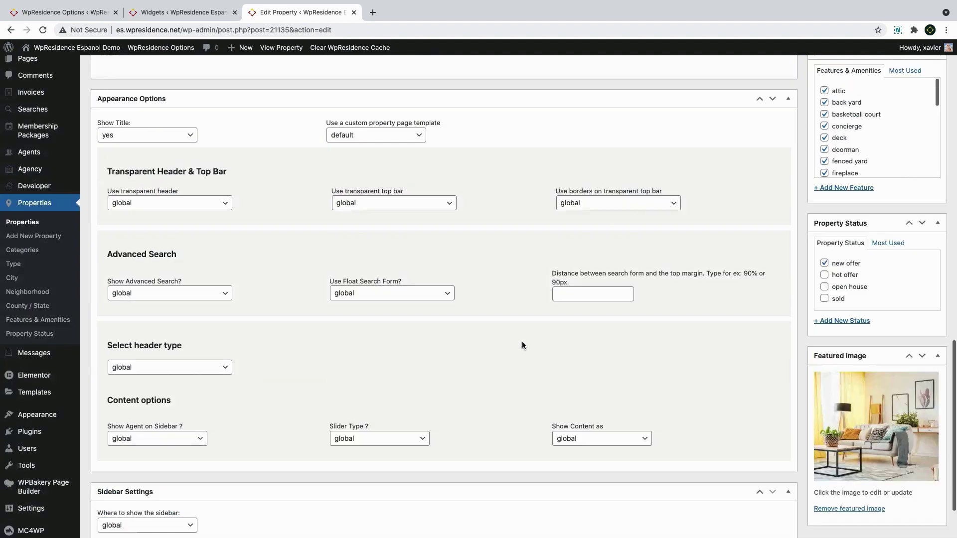
pyautogui.moveTo(65, 12); pyautogui.dragTo(182, 12)
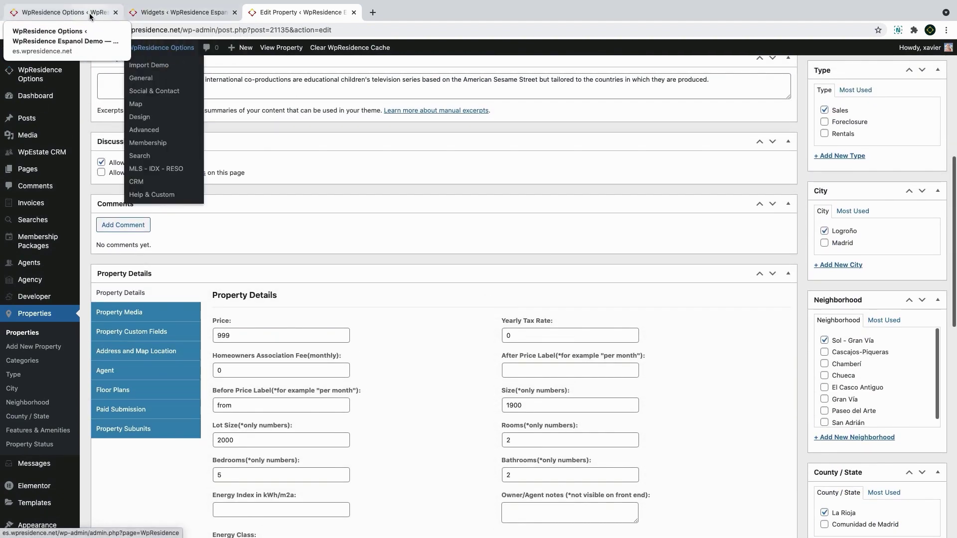
# In Property Page Settings, try sidebar positions and sticky, keeping Primary Widget Area as the sidebar
pyautogui.click(138, 218)
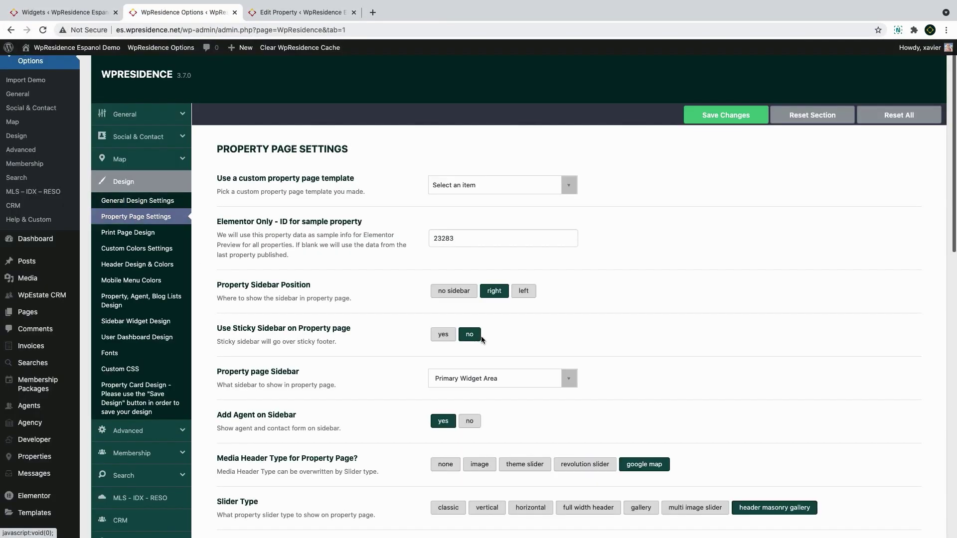
pyautogui.click(441, 296)
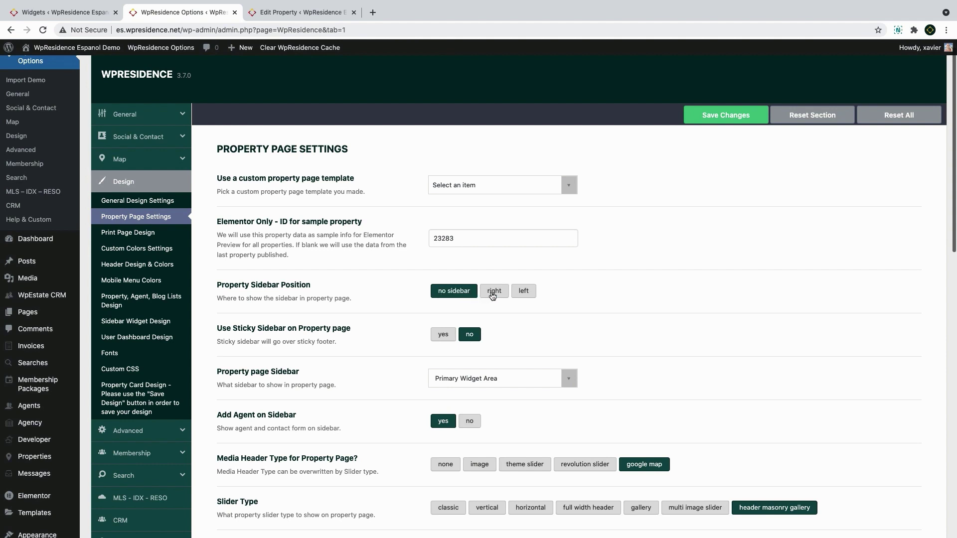
pyautogui.click(492, 295)
pyautogui.click(527, 295)
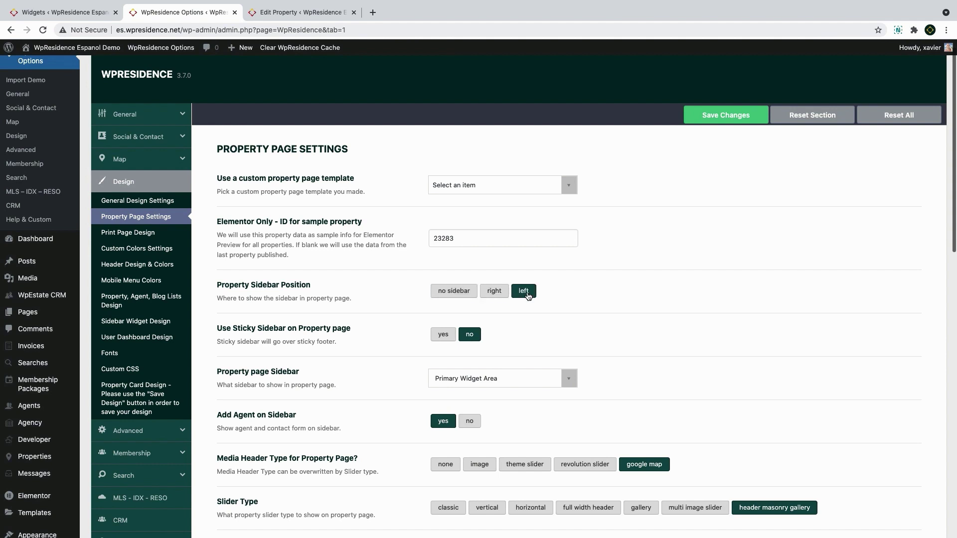
pyautogui.click(442, 340)
pyautogui.click(473, 339)
pyautogui.click(480, 379)
pyautogui.scroll(-5, 476, 469)
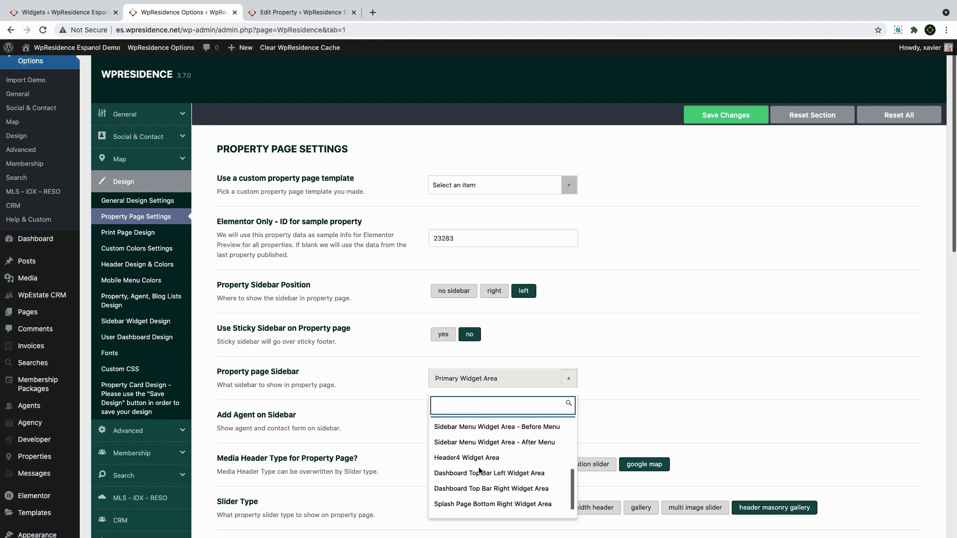
pyautogui.scroll(-5, 477, 479)
pyautogui.scroll(3, 486, 319)
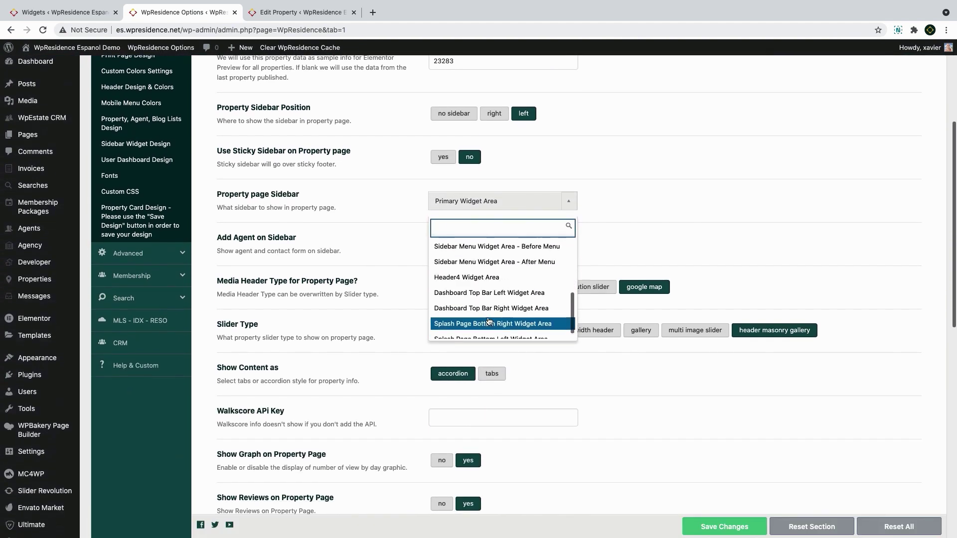
pyautogui.scroll(3, 488, 320)
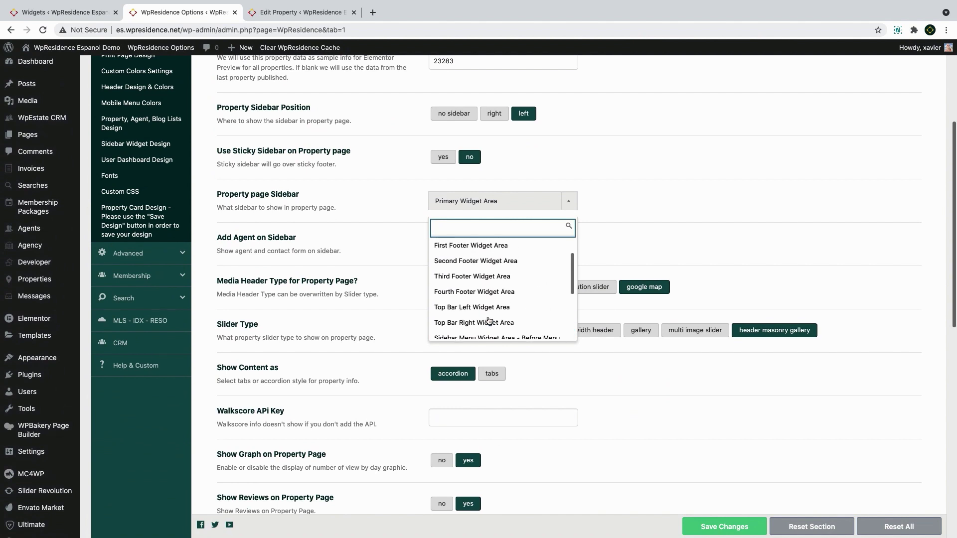
pyautogui.click(644, 228)
pyautogui.scroll(3, 644, 228)
# Keep the agent shown and the sidebar on the left, save, and view the property page
pyautogui.click(469, 333)
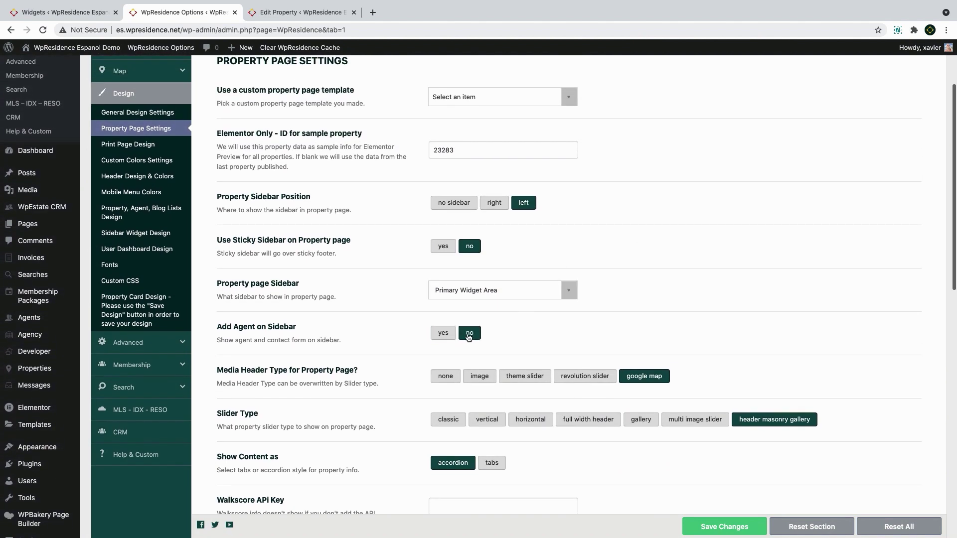
pyautogui.click(441, 334)
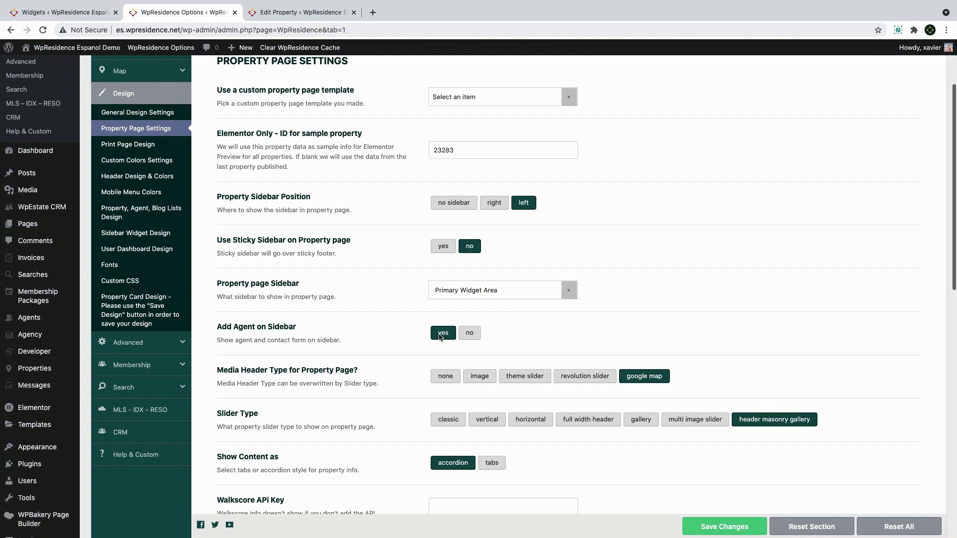
pyautogui.click(493, 205)
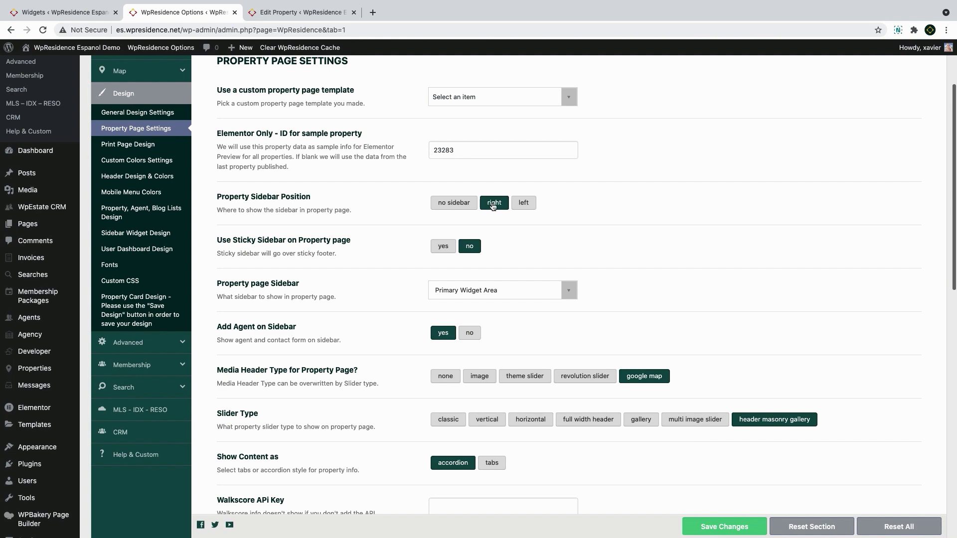
pyautogui.click(518, 207)
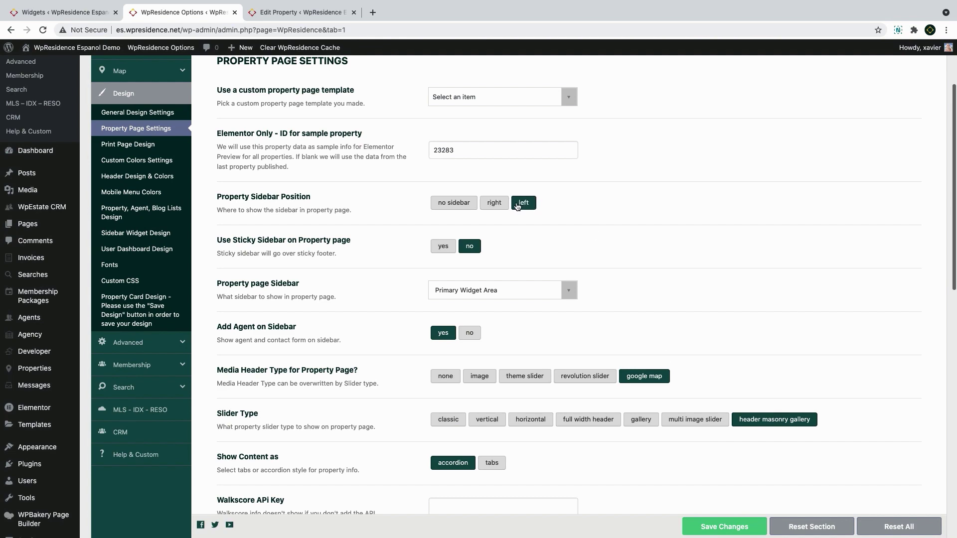
pyautogui.click(711, 526)
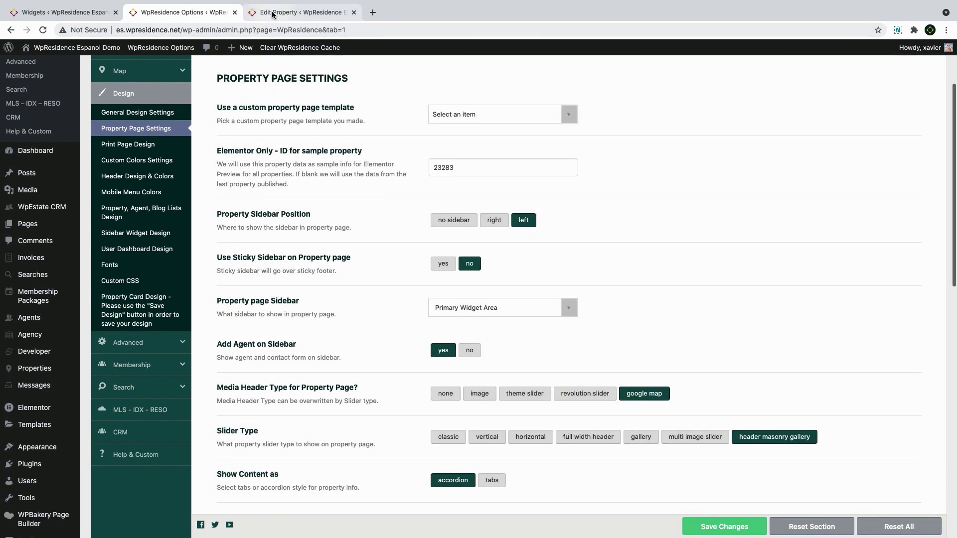
pyautogui.click(299, 12)
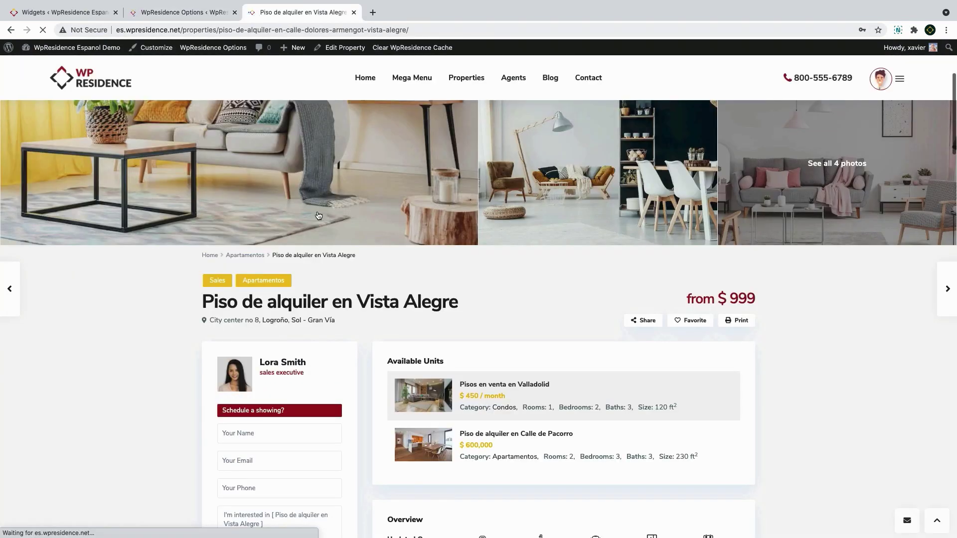
pyautogui.scroll(-10, 318, 215)
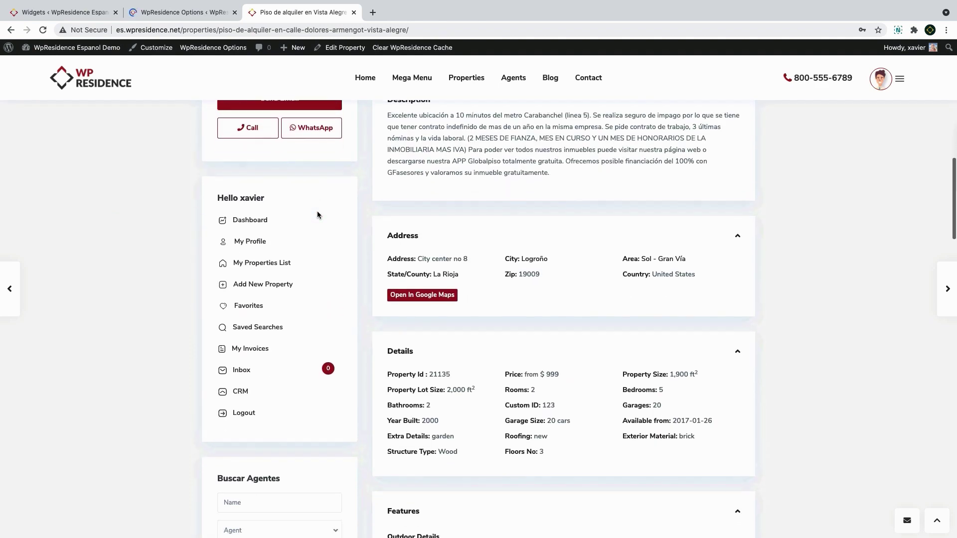
pyautogui.scroll(10, 317, 215)
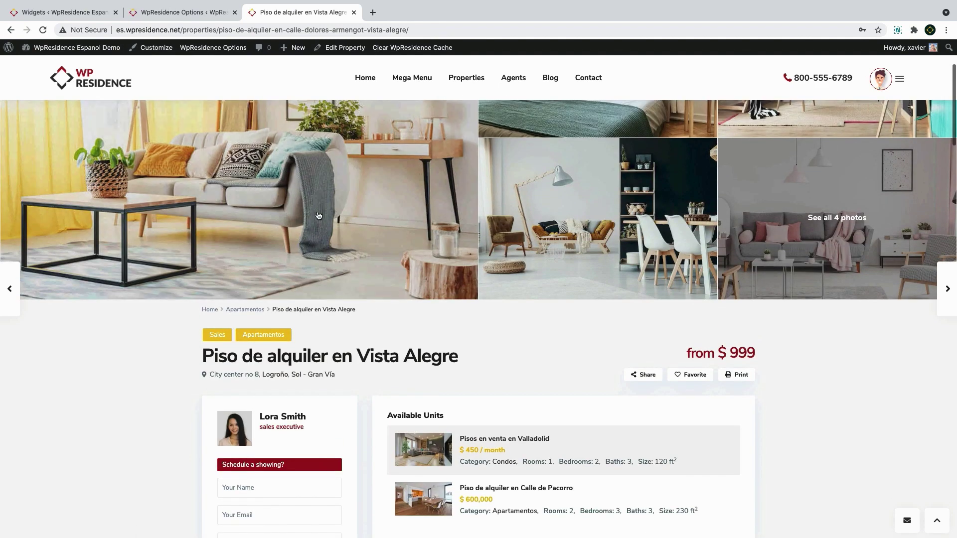
# Remove the sidebar from property pages, save, and reload the property page
pyautogui.click(179, 12)
pyautogui.click(448, 309)
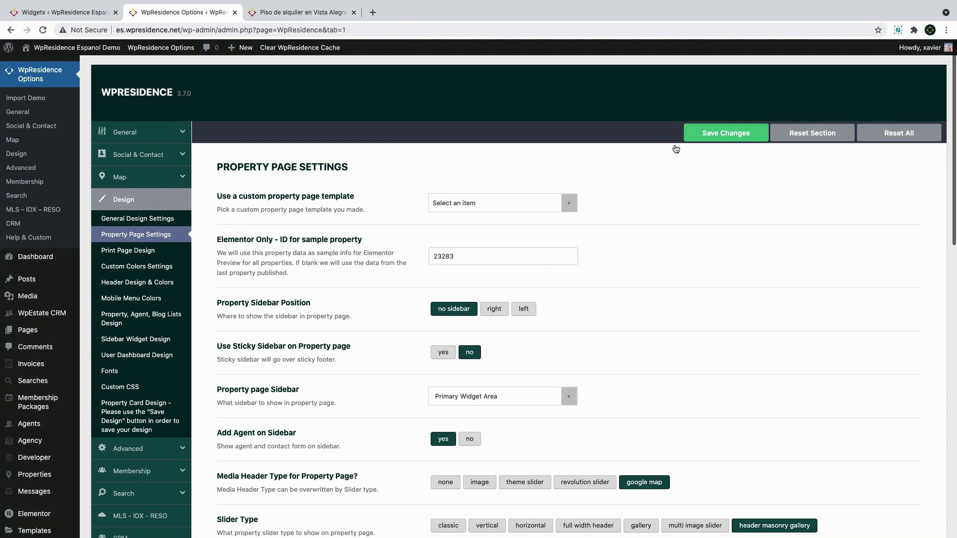
pyautogui.click(709, 137)
pyautogui.click(299, 12)
pyautogui.click(43, 29)
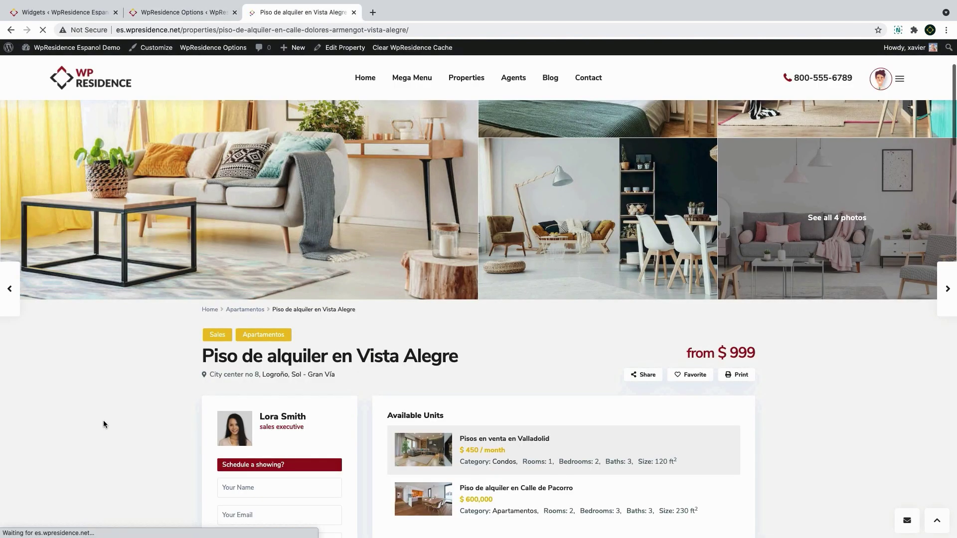
pyautogui.scroll(-5, 253, 399)
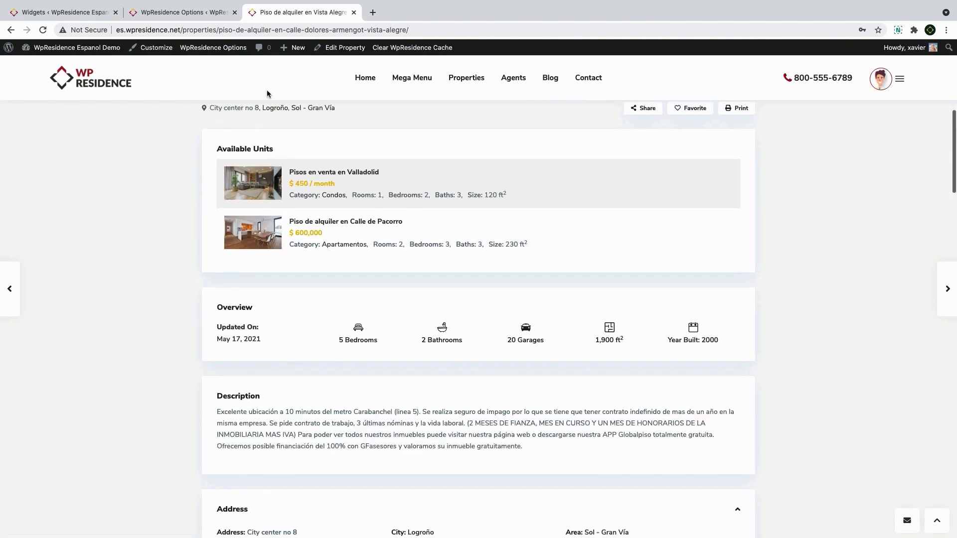
# Set Add Agent on Sidebar to no, save, and reload to see the agent card below the details
pyautogui.hotkey('ctrl', 'shift', 'Tab')
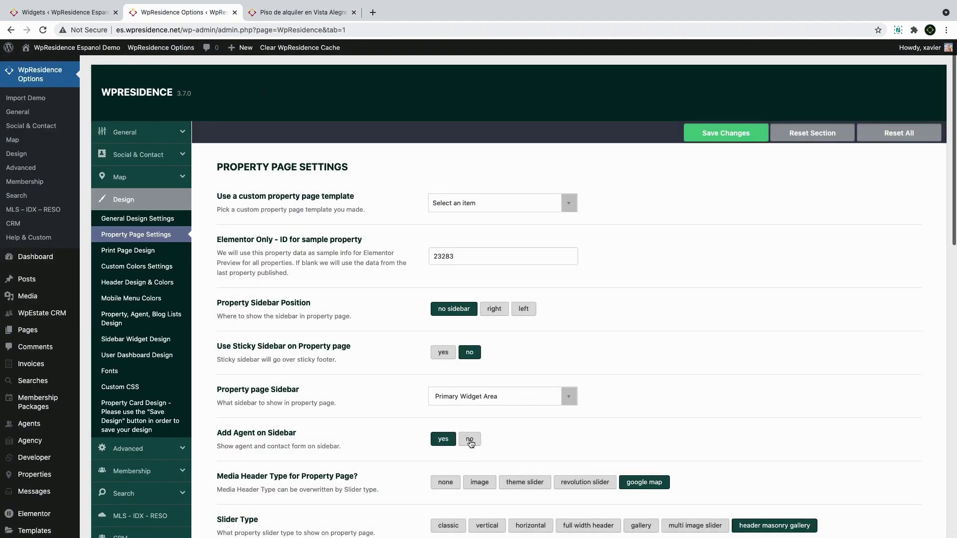
pyautogui.click(469, 442)
pyautogui.click(731, 134)
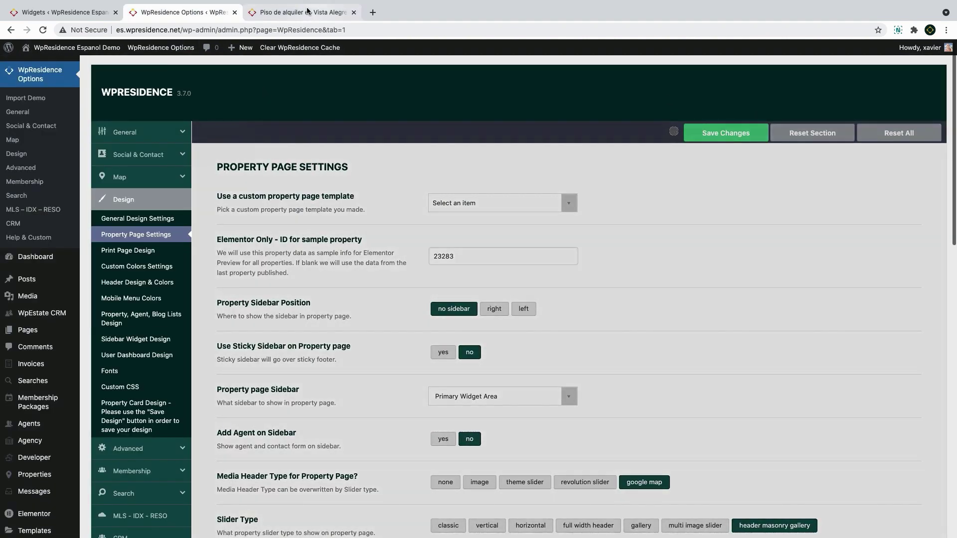
pyautogui.hotkey('ctrl', 'Tab')
pyautogui.click(43, 30)
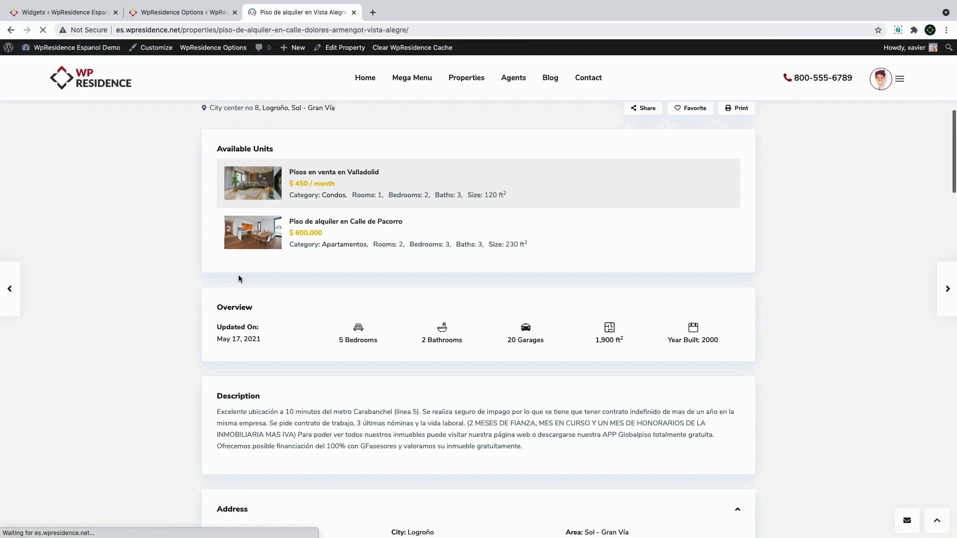
pyautogui.scroll(-15, 238, 278)
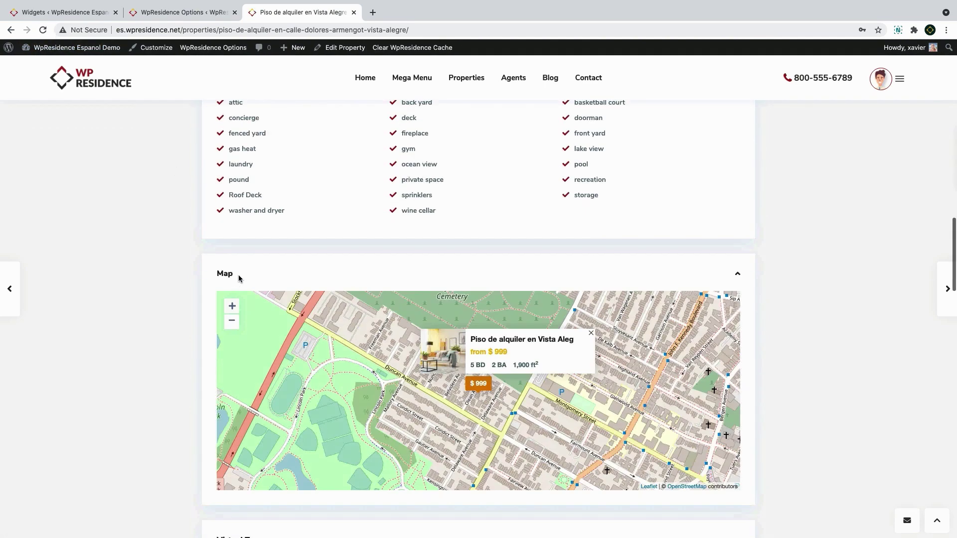
pyautogui.scroll(-15, 238, 277)
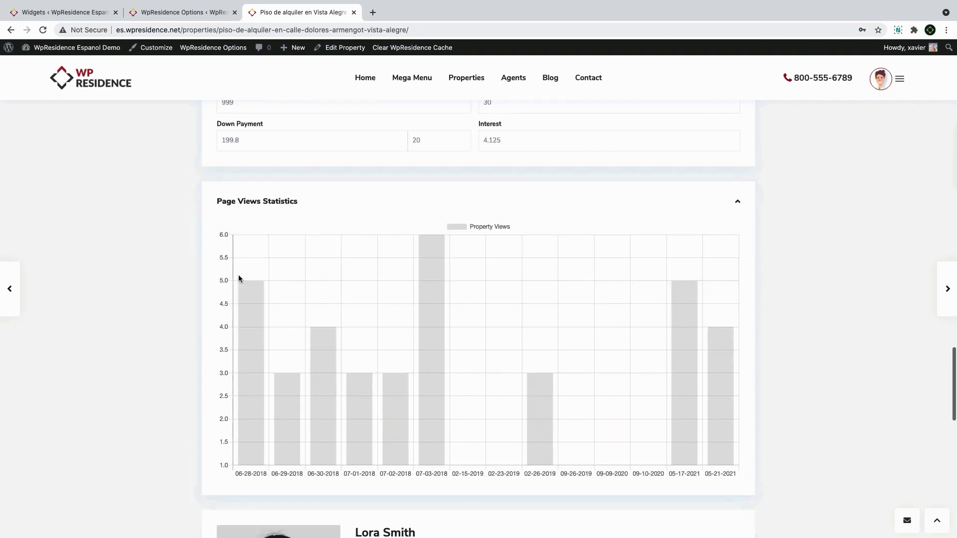
pyautogui.scroll(-5, 239, 279)
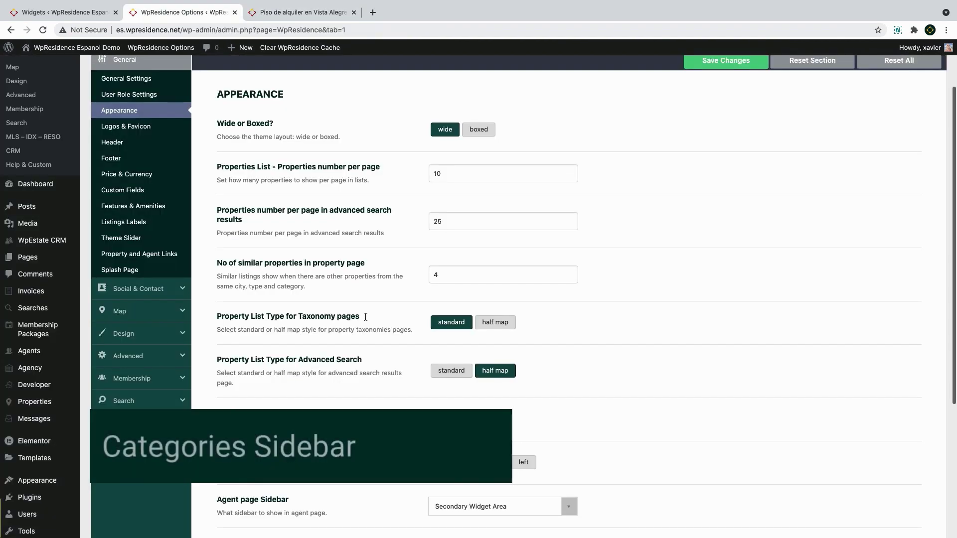
# Move the agent page sidebar to the left and save the theme options
pyautogui.moveTo(367, 316); pyautogui.dragTo(222, 318)
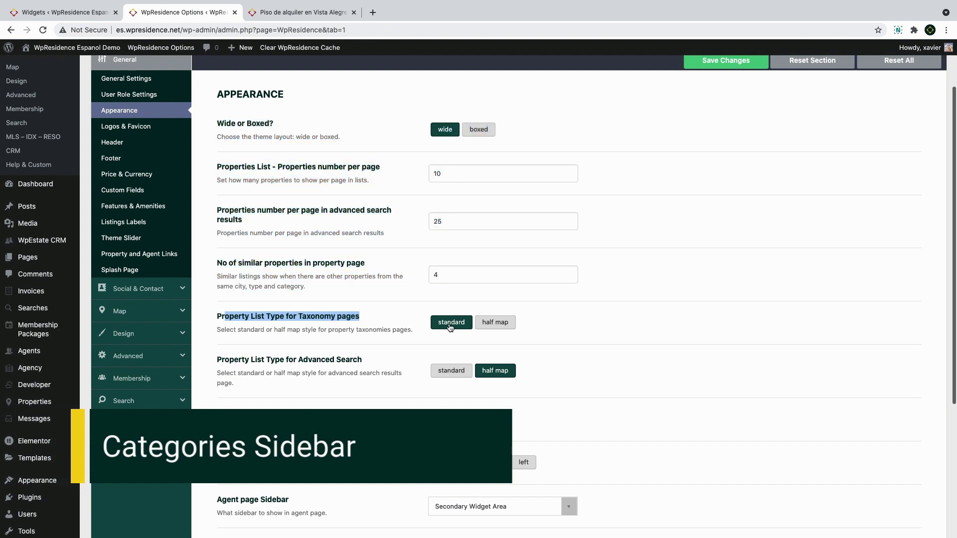
pyautogui.scroll(-2, 398, 344)
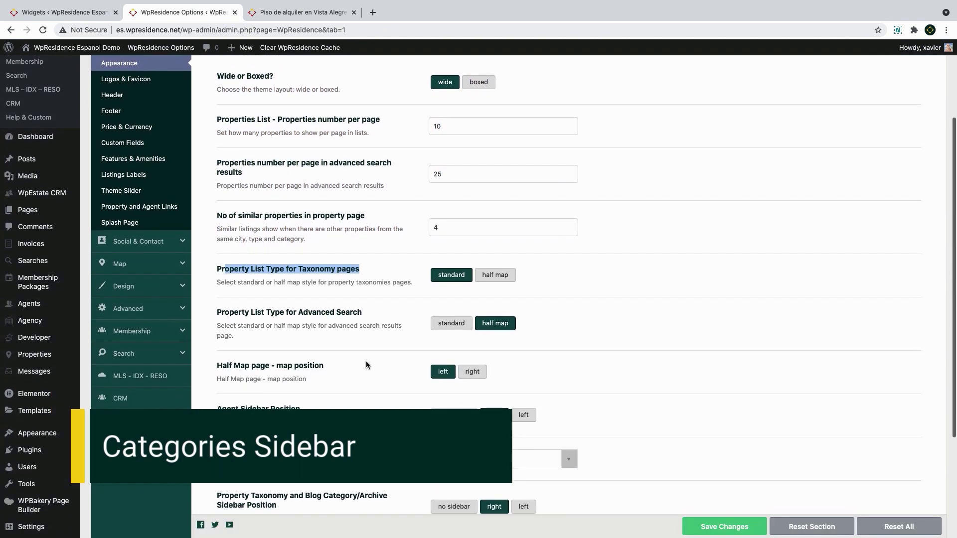
pyautogui.scroll(-4, 353, 367)
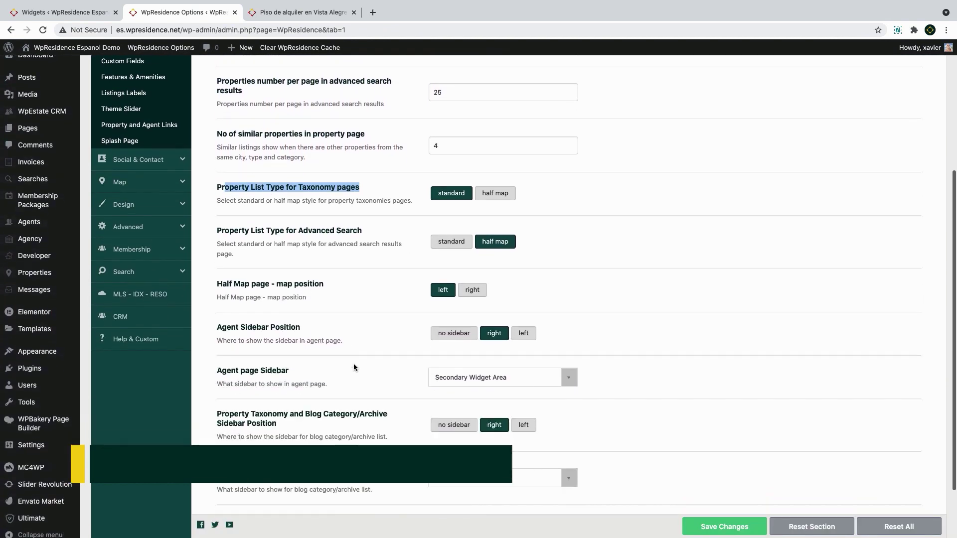
pyautogui.scroll(-2, 354, 367)
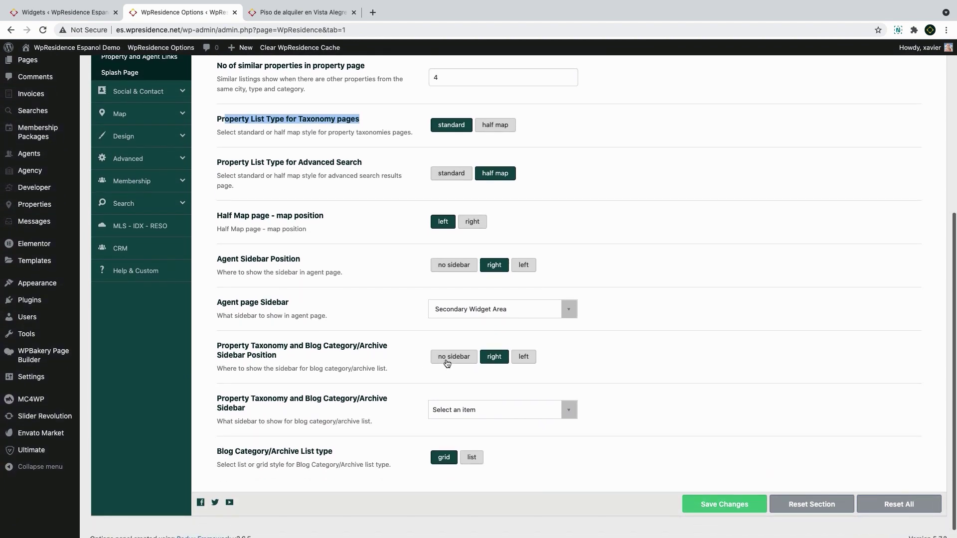
pyautogui.click(447, 357)
pyautogui.click(514, 358)
pyautogui.click(493, 357)
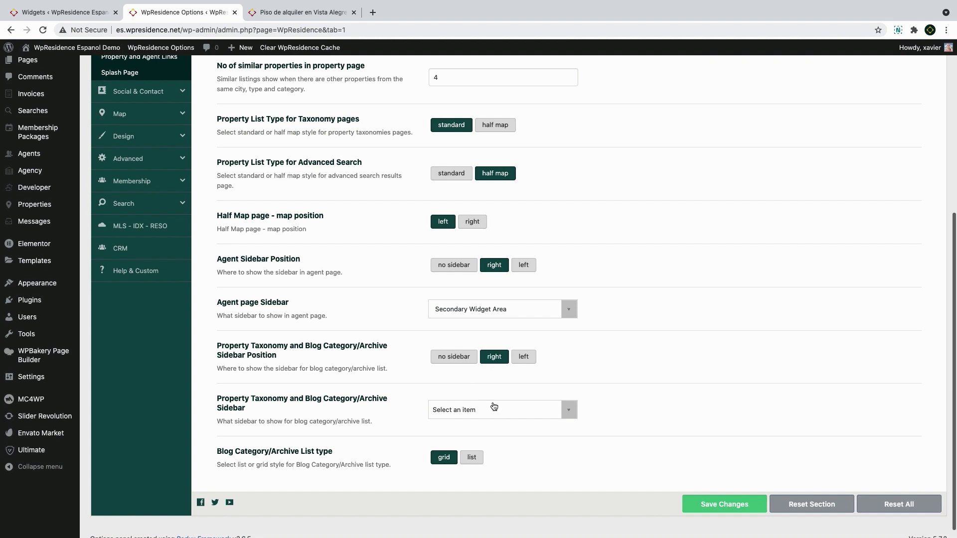
pyautogui.click(493, 409)
pyautogui.click(494, 410)
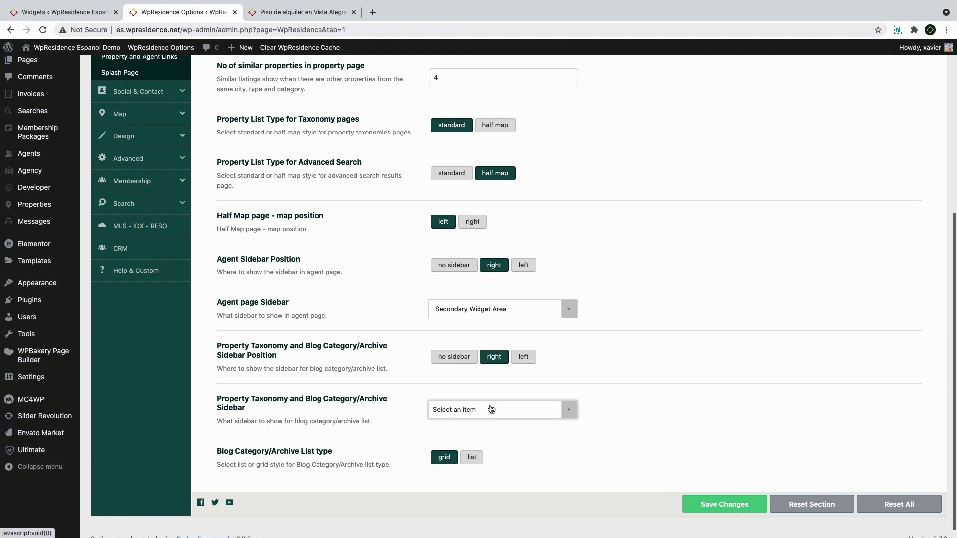
pyautogui.click(523, 265)
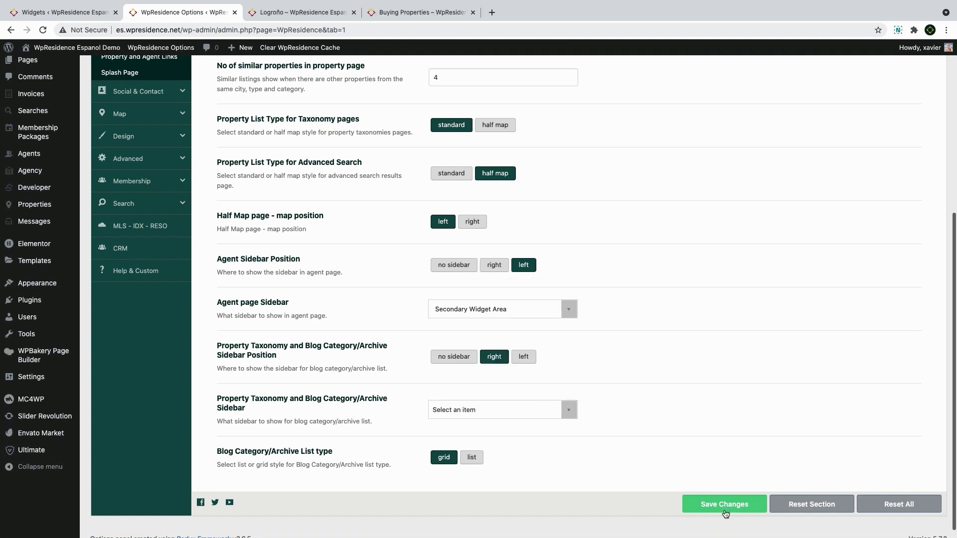
pyautogui.click(725, 510)
# Try a left sidebar on taxonomy pages and check it on the reloaded Logroño listing
pyautogui.click(299, 12)
pyautogui.press('super+r')
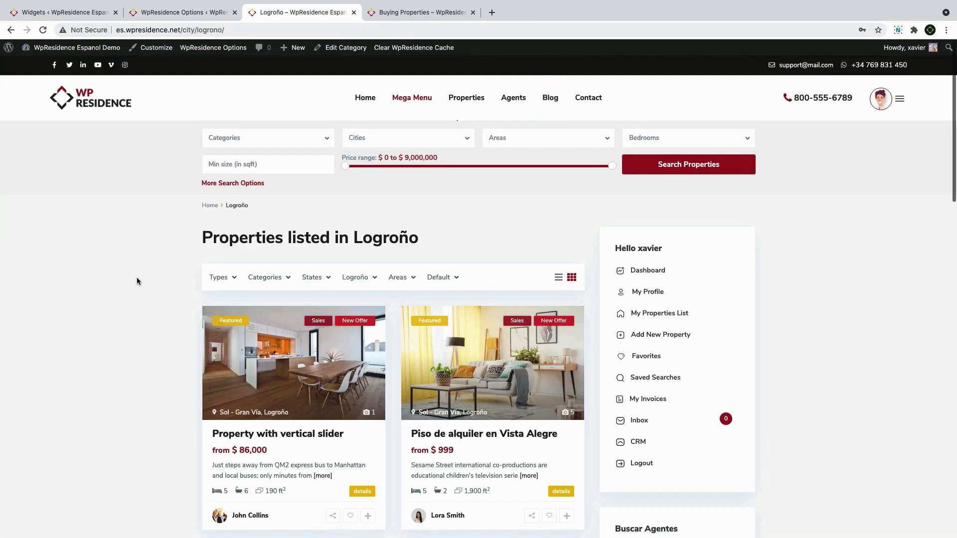
pyautogui.click(43, 30)
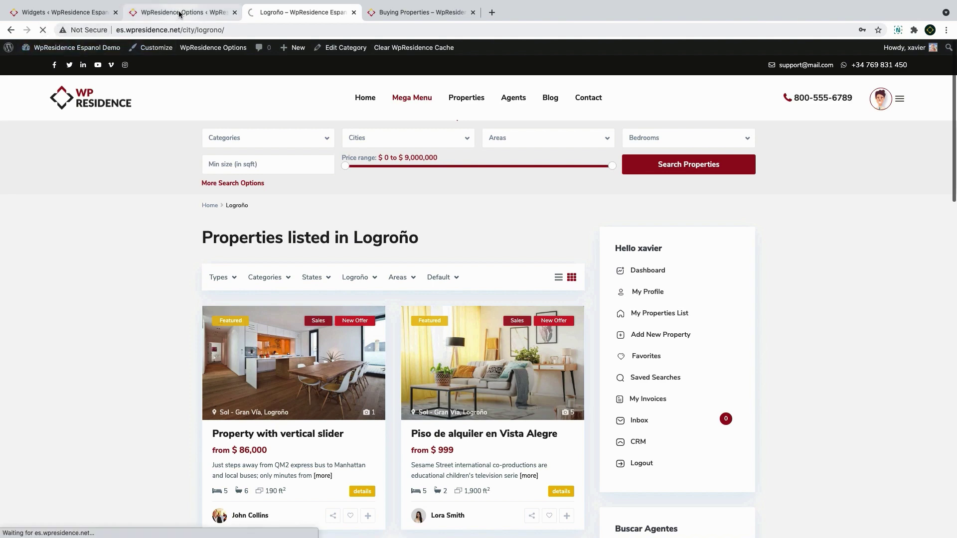
pyautogui.click(178, 14)
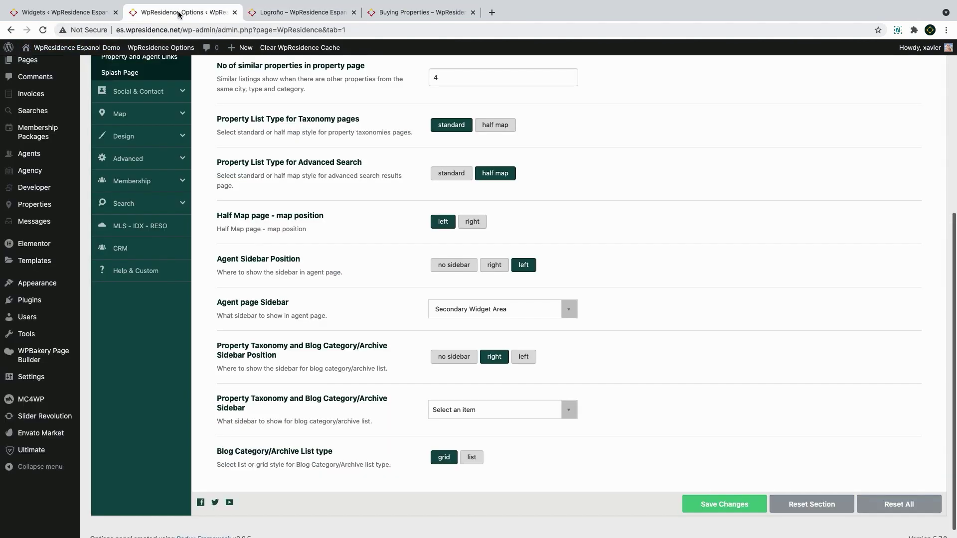
pyautogui.click(524, 357)
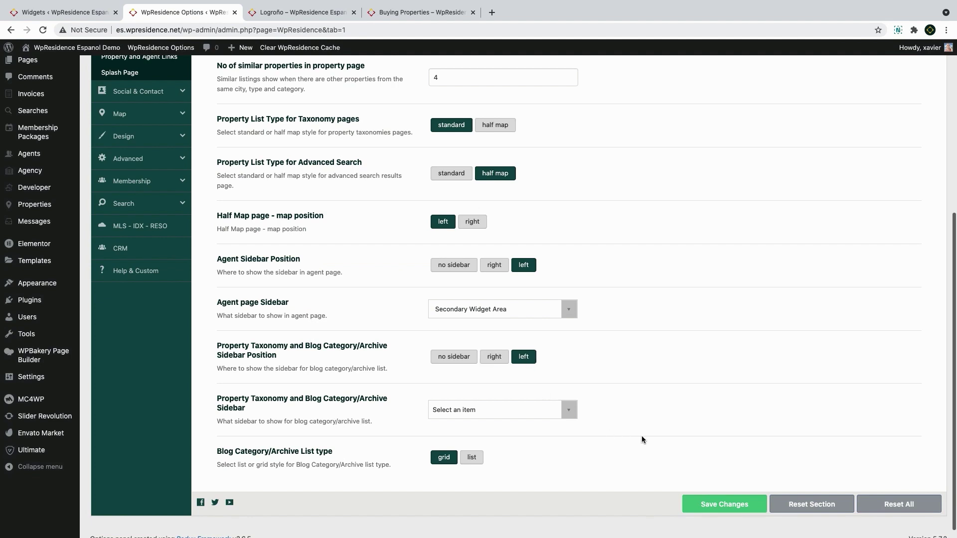
pyautogui.click(708, 505)
pyautogui.click(297, 12)
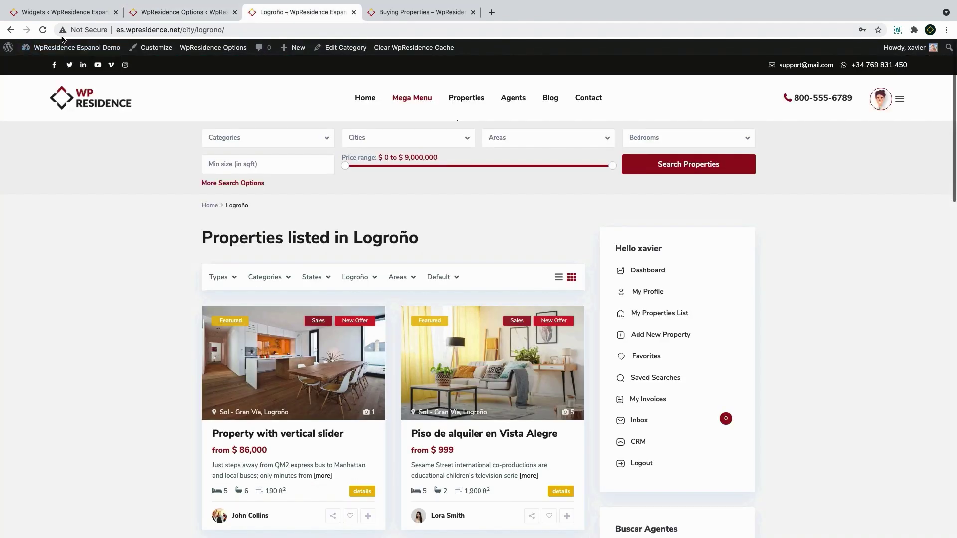
pyautogui.click(43, 30)
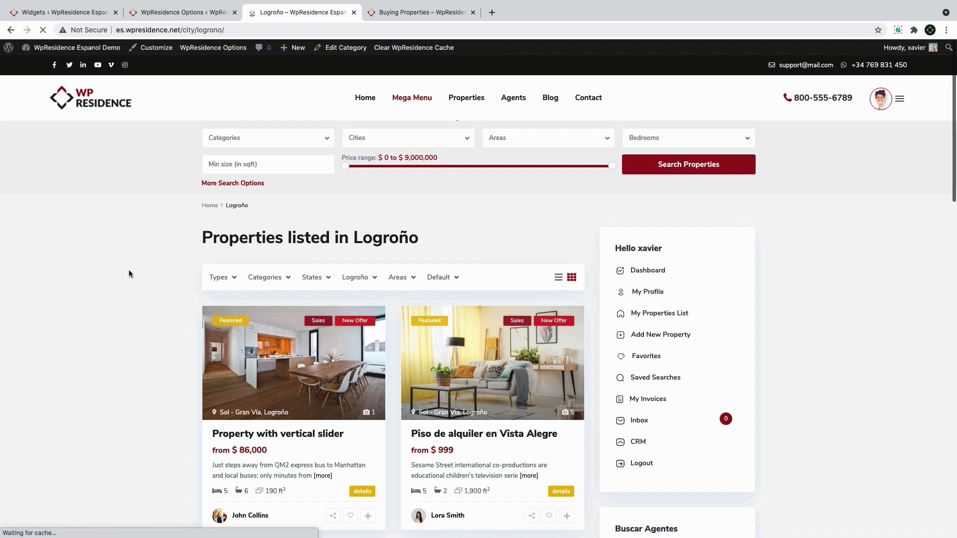
# Set taxonomy and blog category pages to no sidebar, save, and recheck the Logroño listing
pyautogui.click(170, 14)
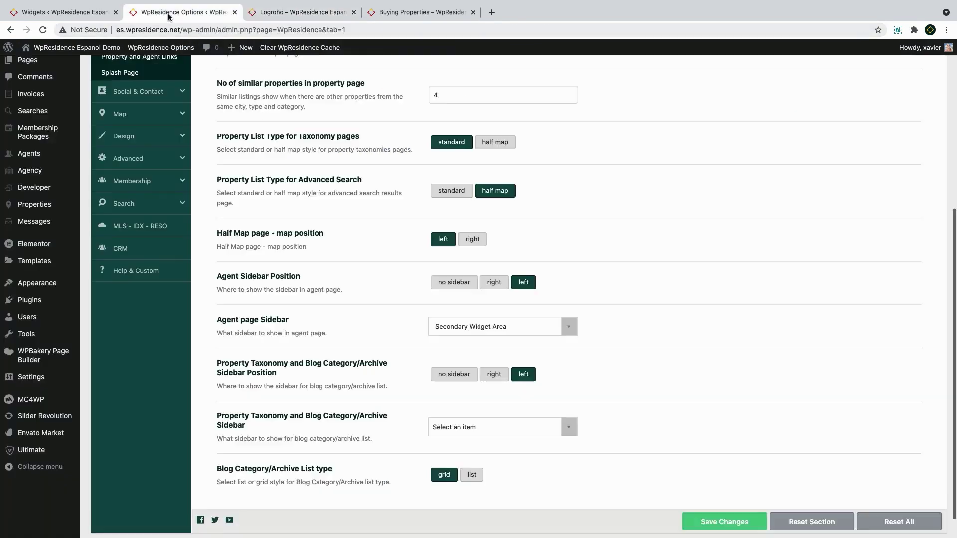
pyautogui.scroll(-1, 497, 385)
pyautogui.click(454, 357)
pyautogui.click(725, 507)
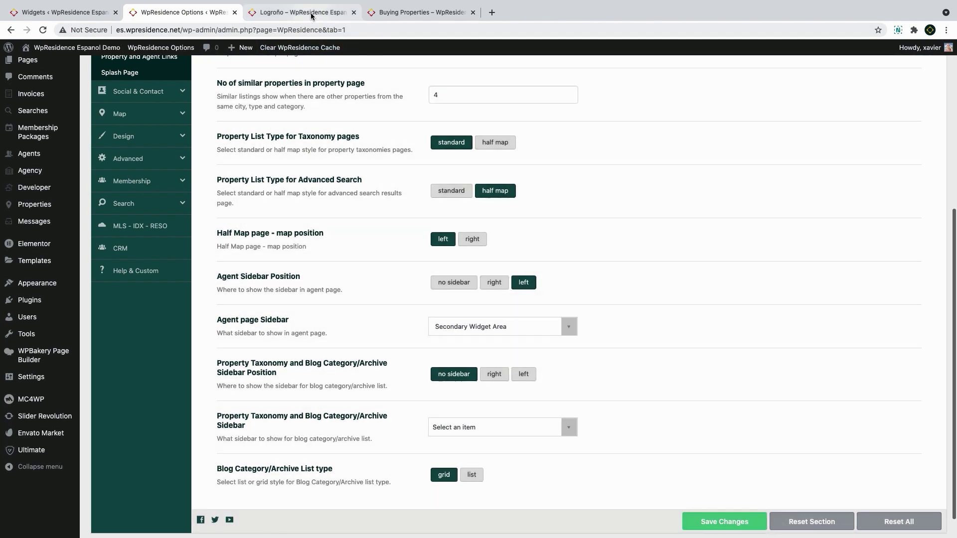
pyautogui.click(311, 15)
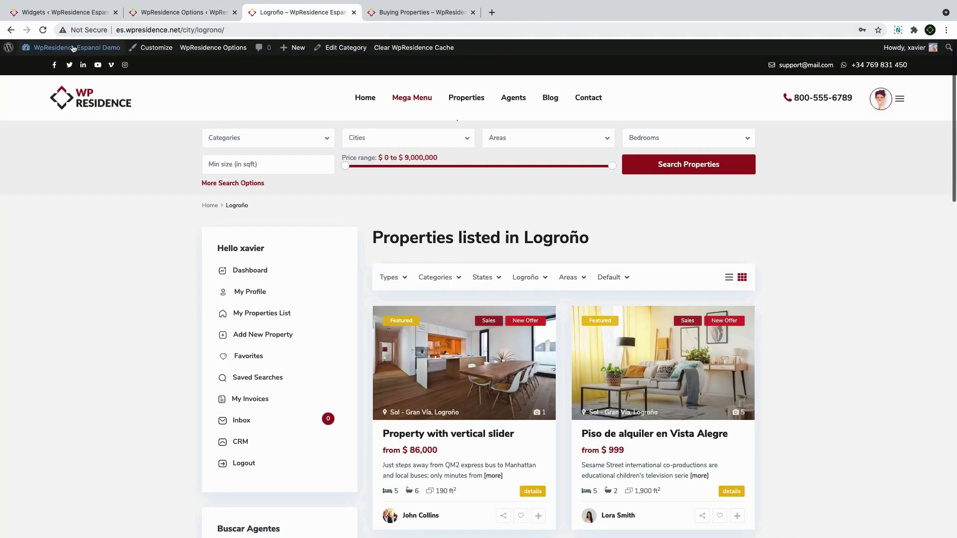
pyautogui.click(43, 30)
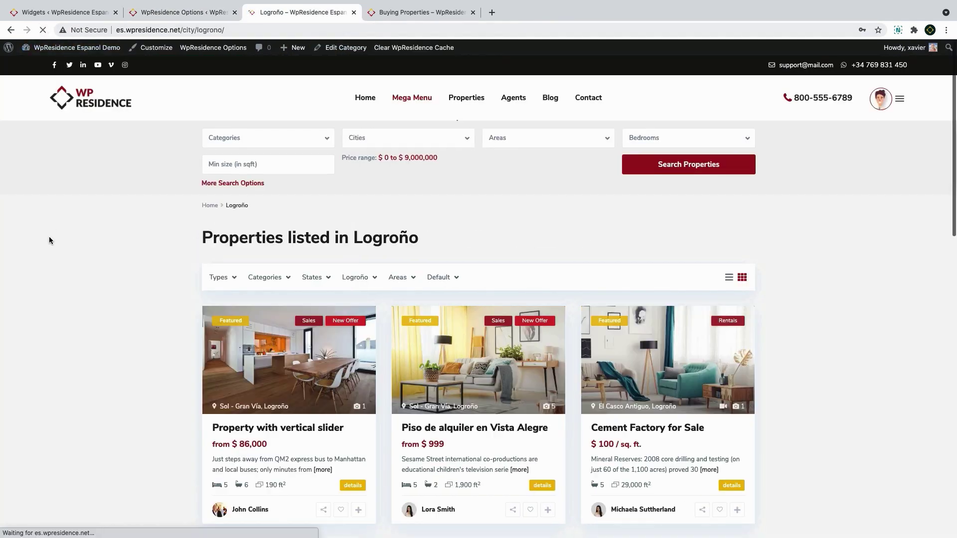
# Confirm the Buying Properties category page now shows no sidebar
pyautogui.click(198, 15)
pyautogui.click(421, 12)
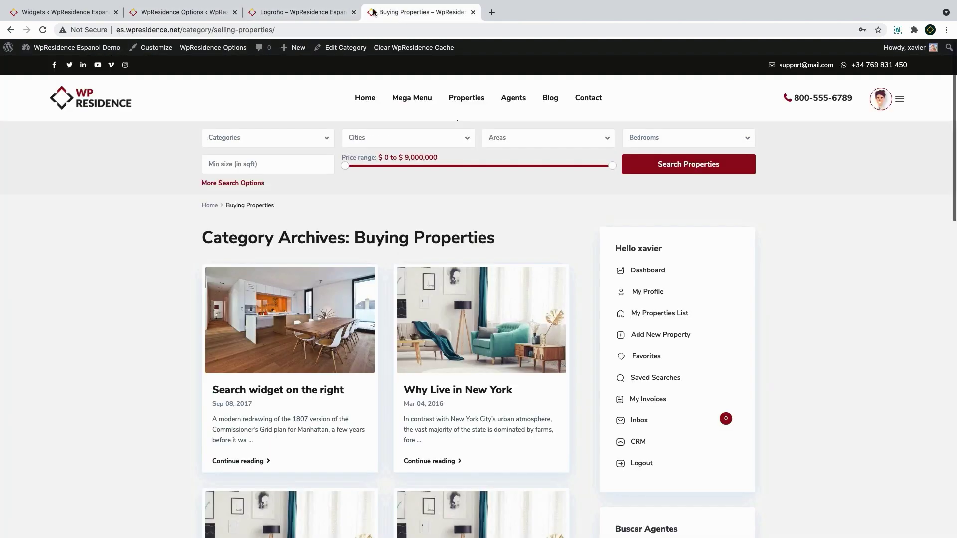
pyautogui.click(44, 30)
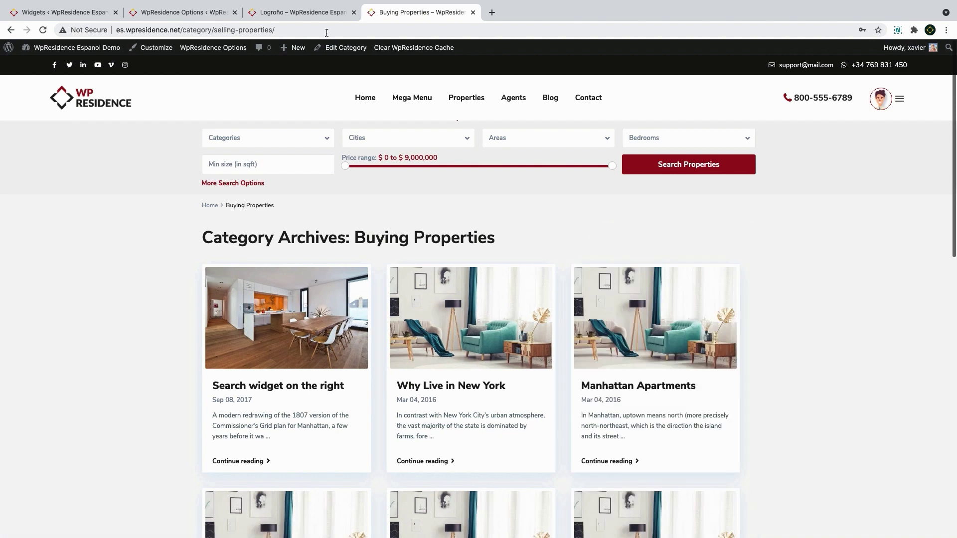
pyautogui.click(173, 14)
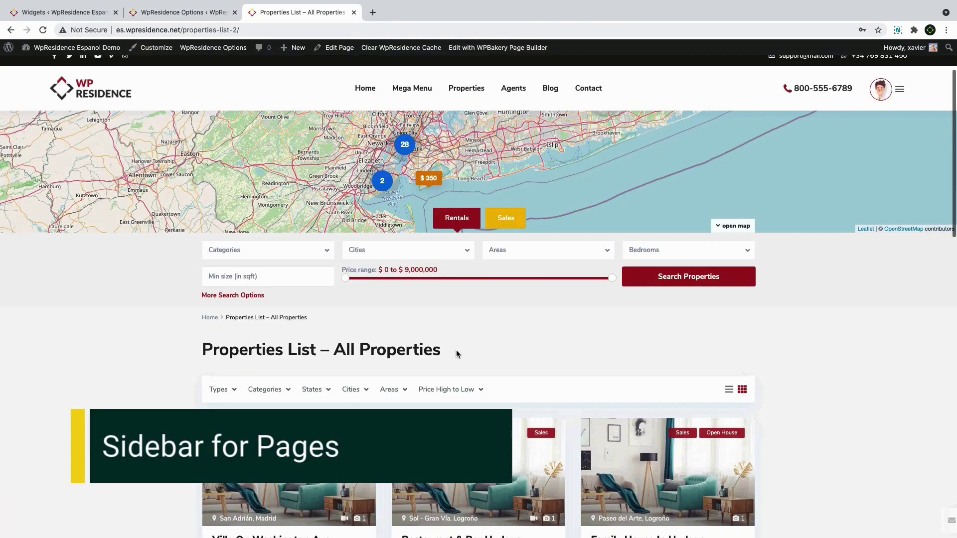
pyautogui.scroll(-4, 456, 351)
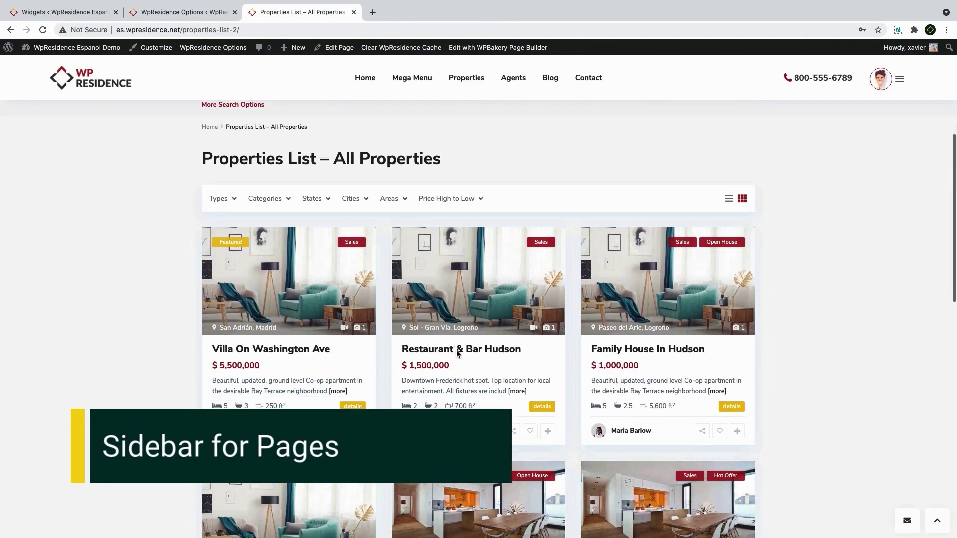
# Set the Properties List page's sidebar position to right and update the page
pyautogui.scroll(-2, 456, 351)
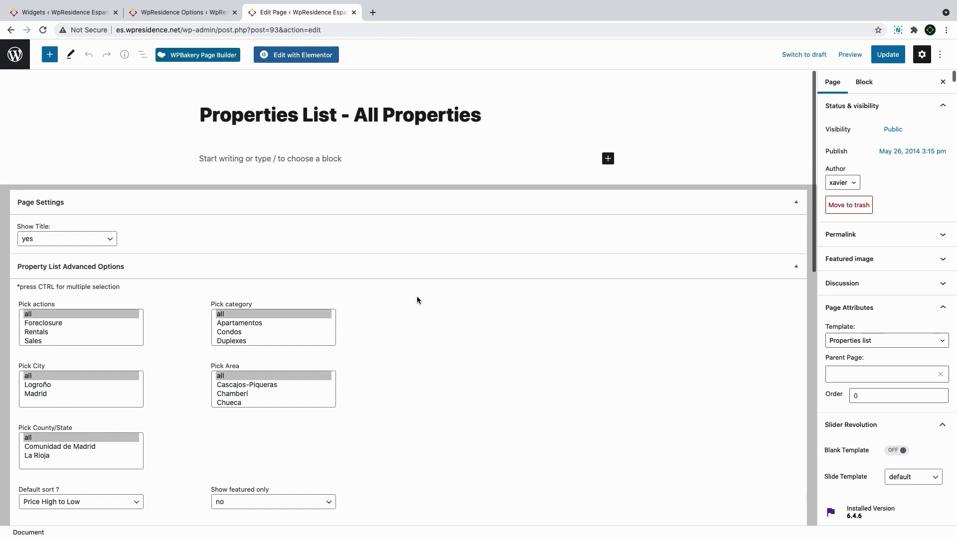
pyautogui.scroll(-5, 417, 298)
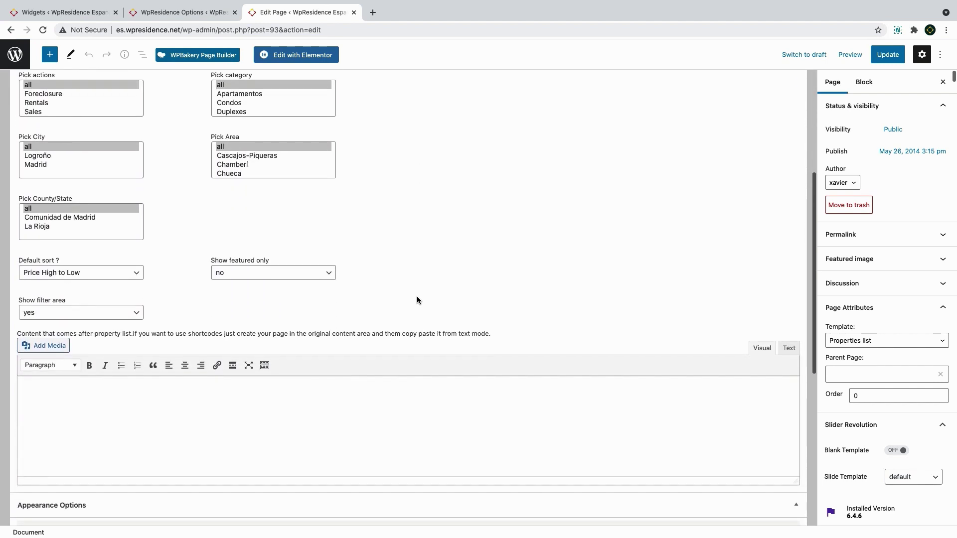
pyautogui.scroll(-7, 417, 299)
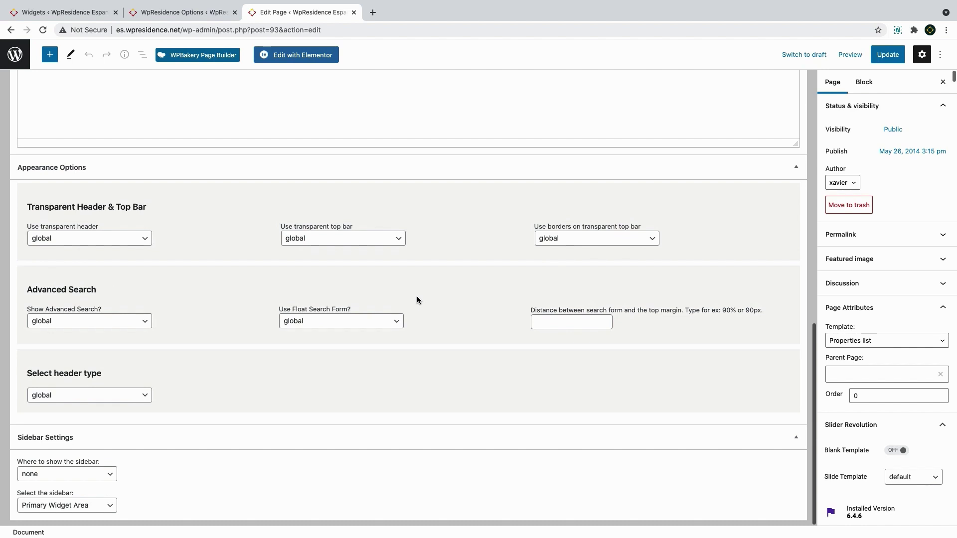
pyautogui.click(103, 474)
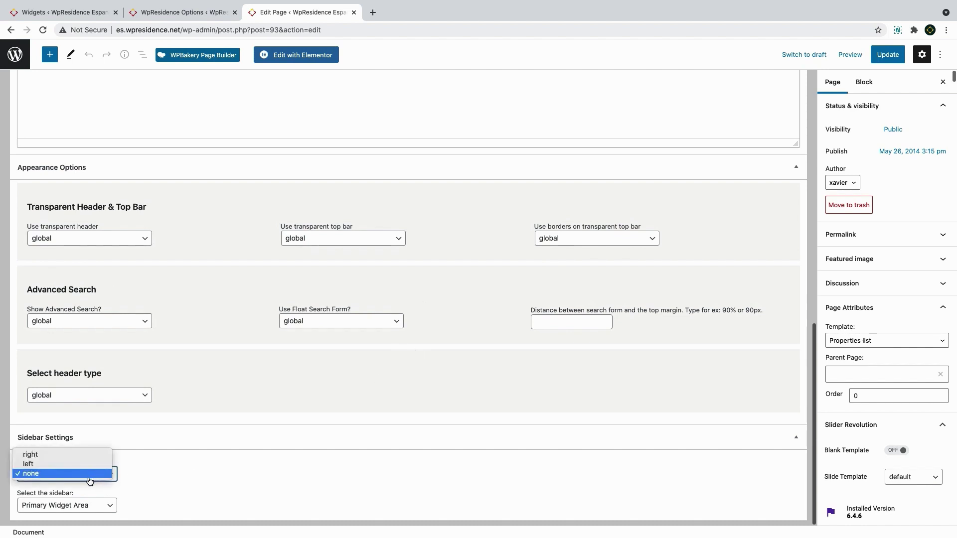
pyautogui.click(75, 459)
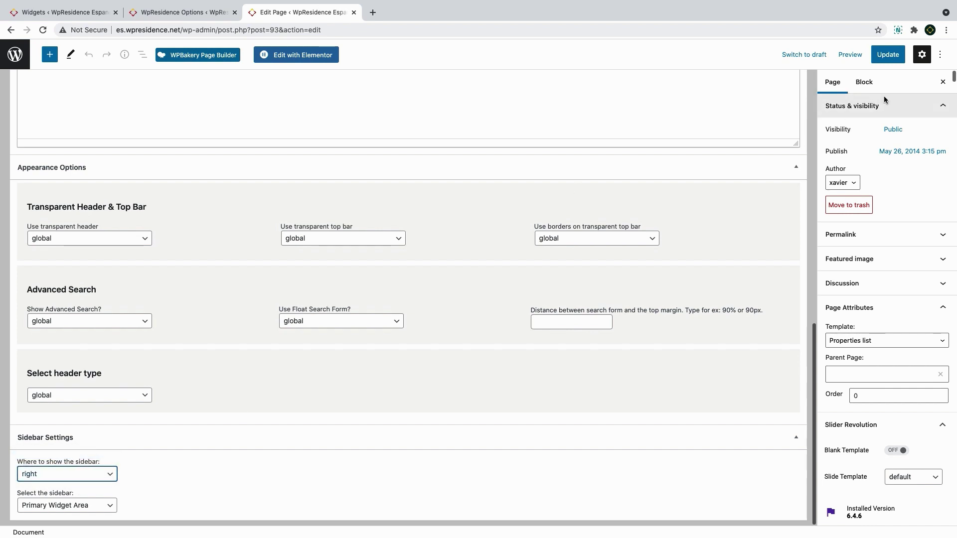
pyautogui.click(888, 55)
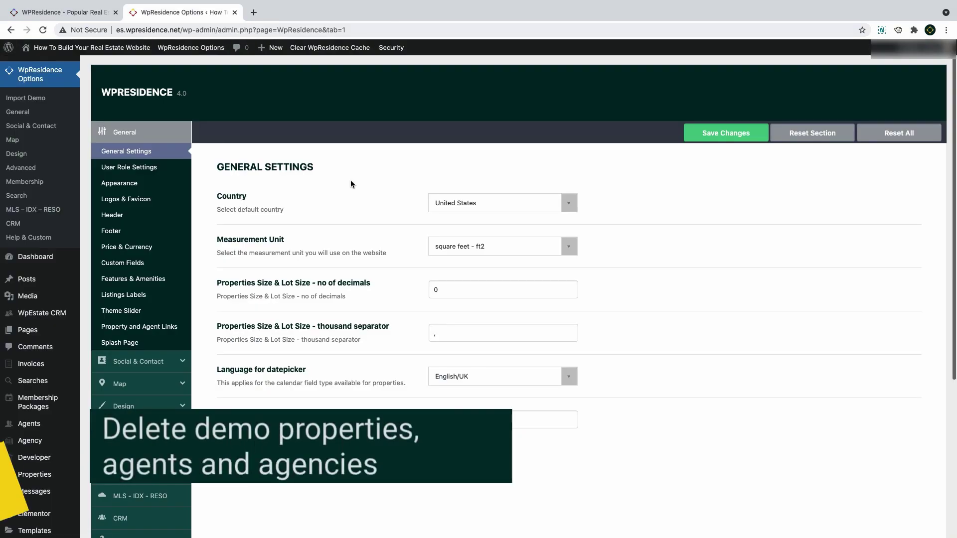
pyautogui.moveTo(51, 476)
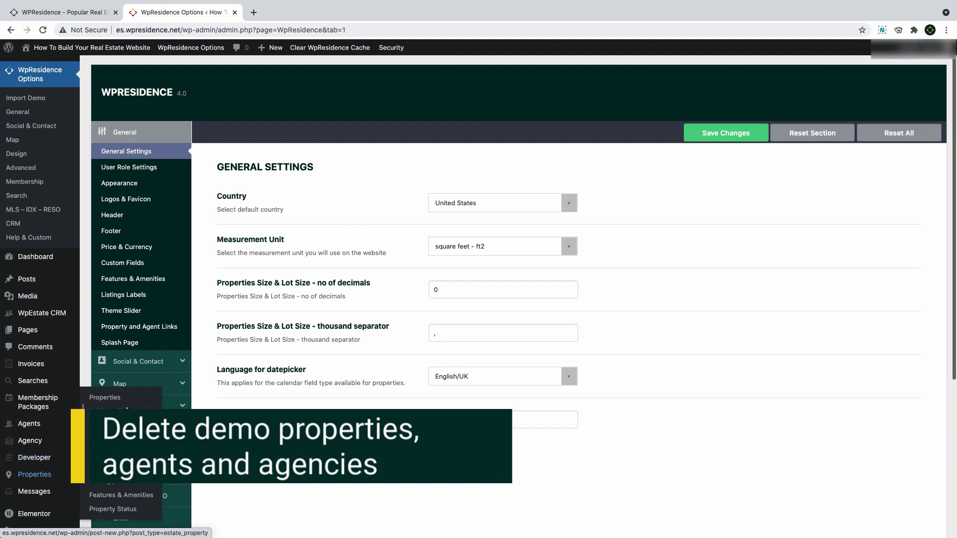
# Select every property on the first page and bulk-move them to the Trash
pyautogui.click(104, 397)
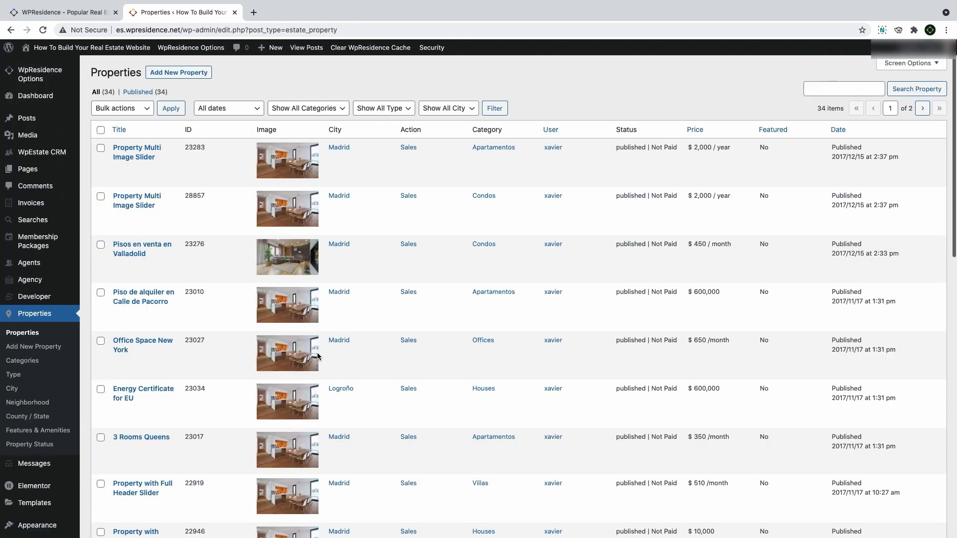
pyautogui.scroll(-12, 279, 329)
pyautogui.scroll(12, 263, 312)
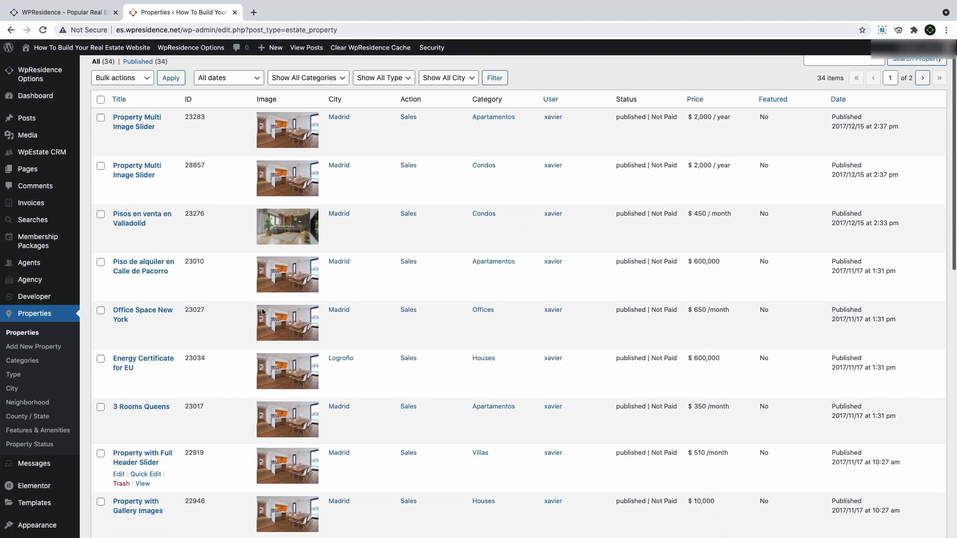
pyautogui.click(100, 131)
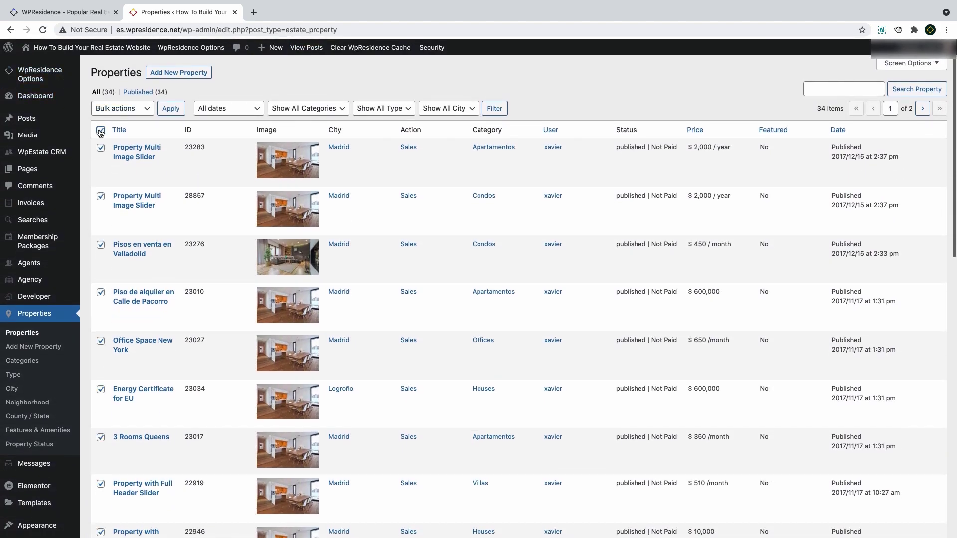
pyautogui.click(117, 110)
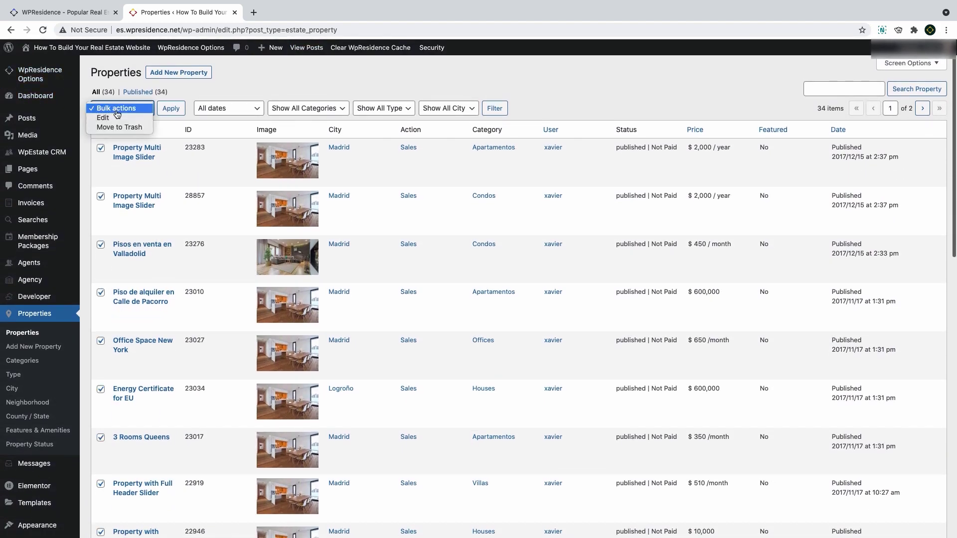
pyautogui.click(118, 127)
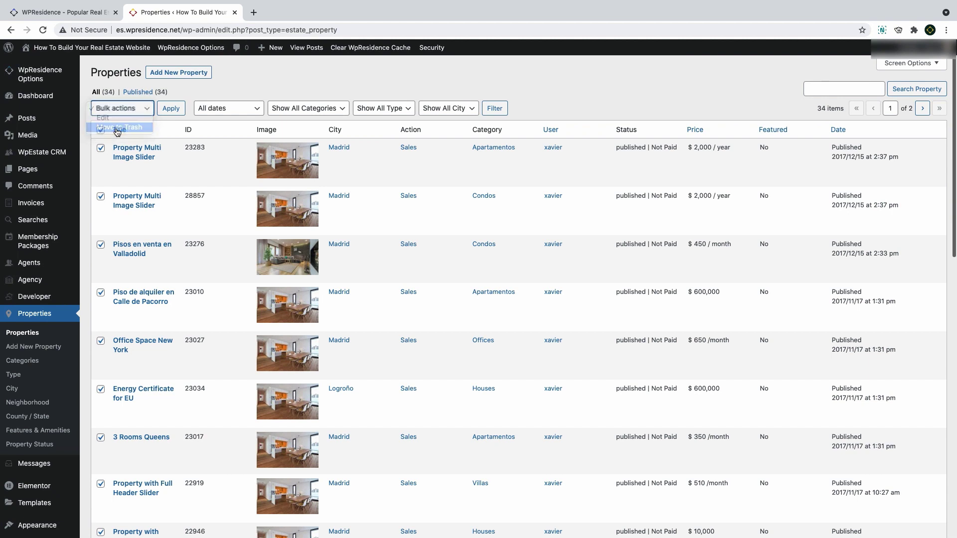
pyautogui.click(172, 110)
pyautogui.click(172, 110)
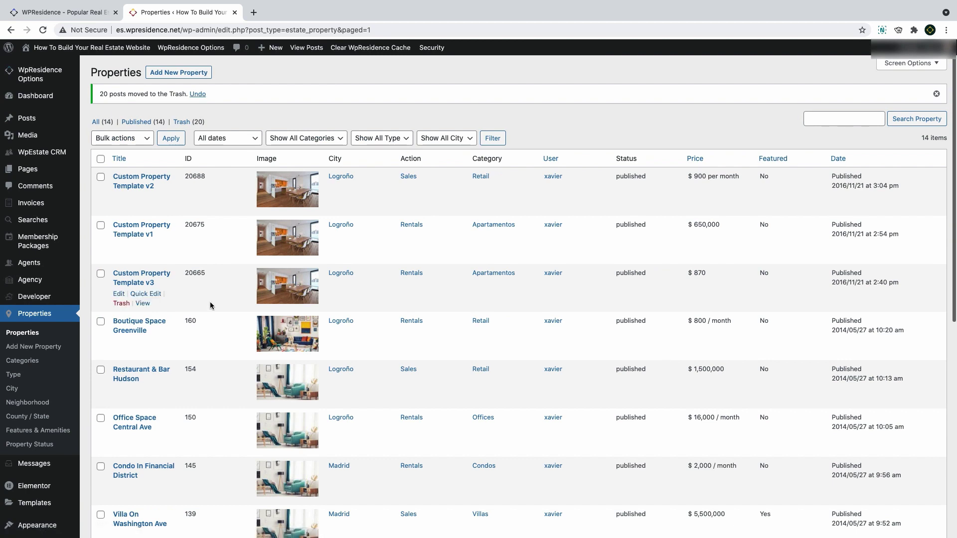
# Bulk-trash the remaining 14 properties on the next page
pyautogui.click(100, 159)
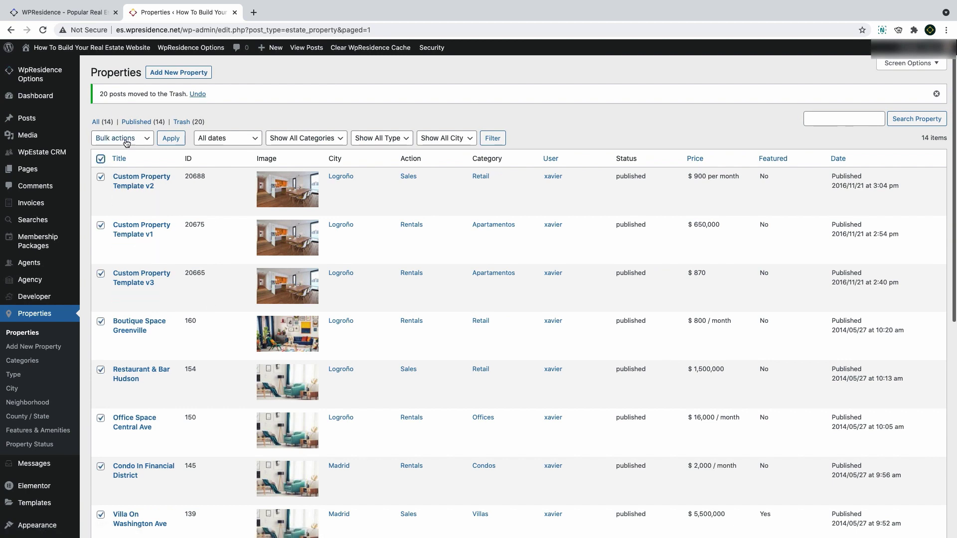
pyautogui.click(126, 143)
pyautogui.click(125, 161)
pyautogui.click(171, 138)
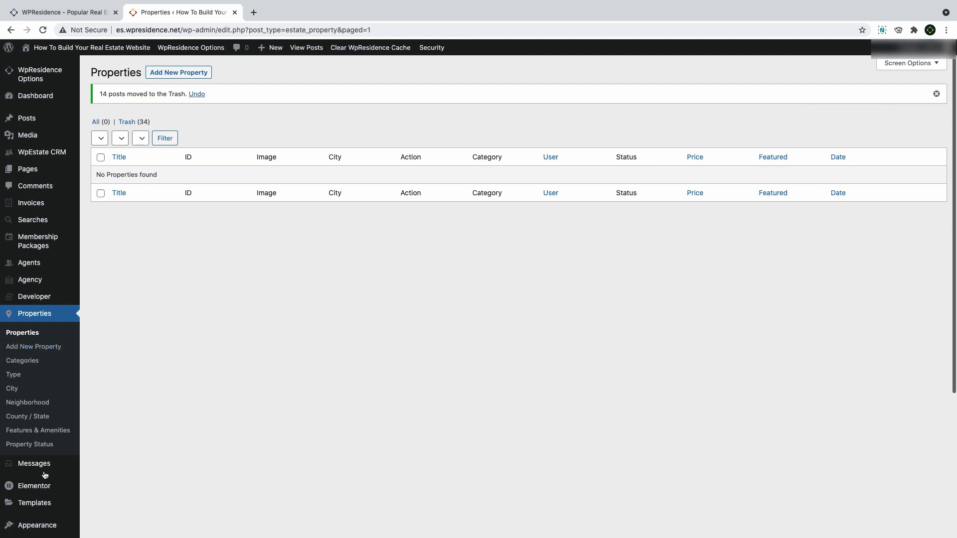
# Select all 16 agents and bulk-move them to the Trash
pyautogui.moveTo(45, 263)
pyautogui.click(98, 264)
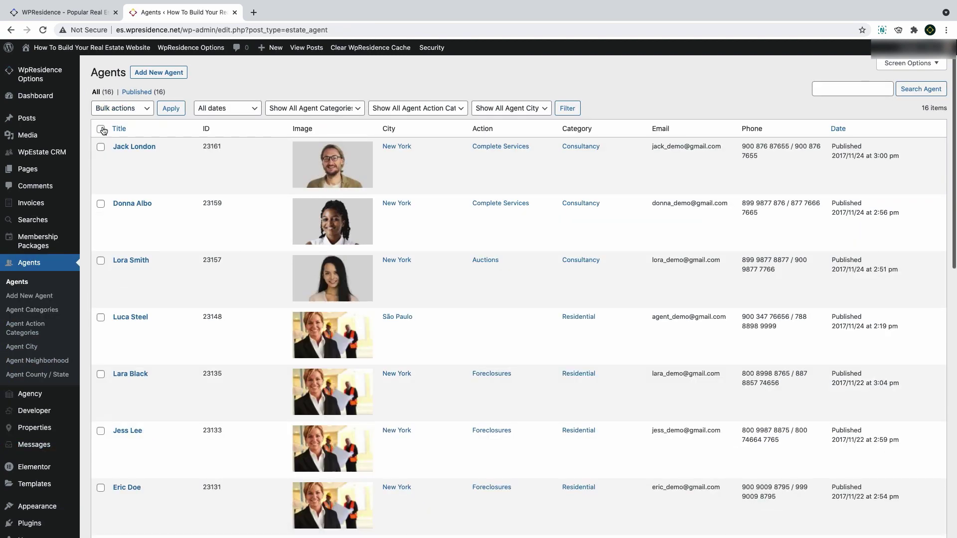
pyautogui.click(101, 129)
pyautogui.click(123, 108)
pyautogui.click(128, 129)
pyautogui.click(171, 108)
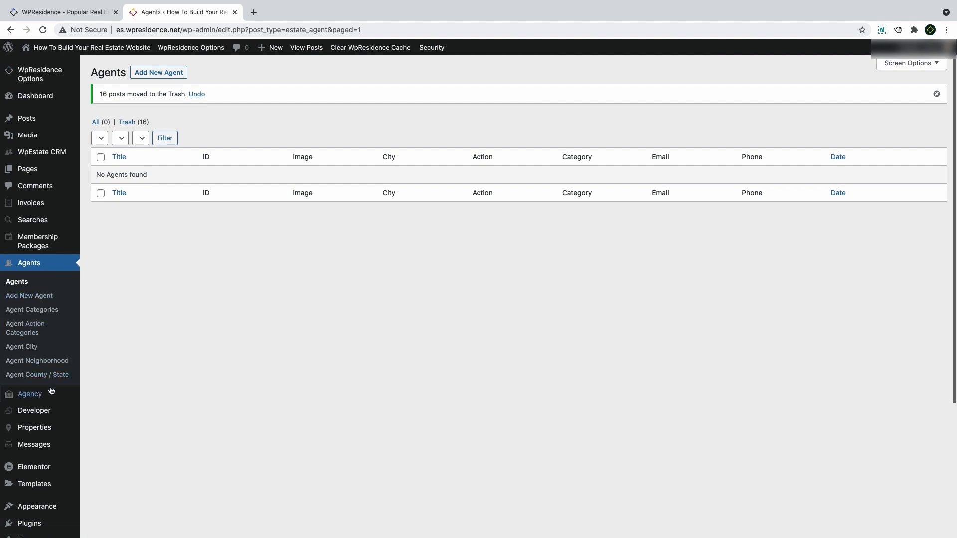
# Select all three agencies and bulk-move them to the Trash
pyautogui.moveTo(50, 394)
pyautogui.click(96, 396)
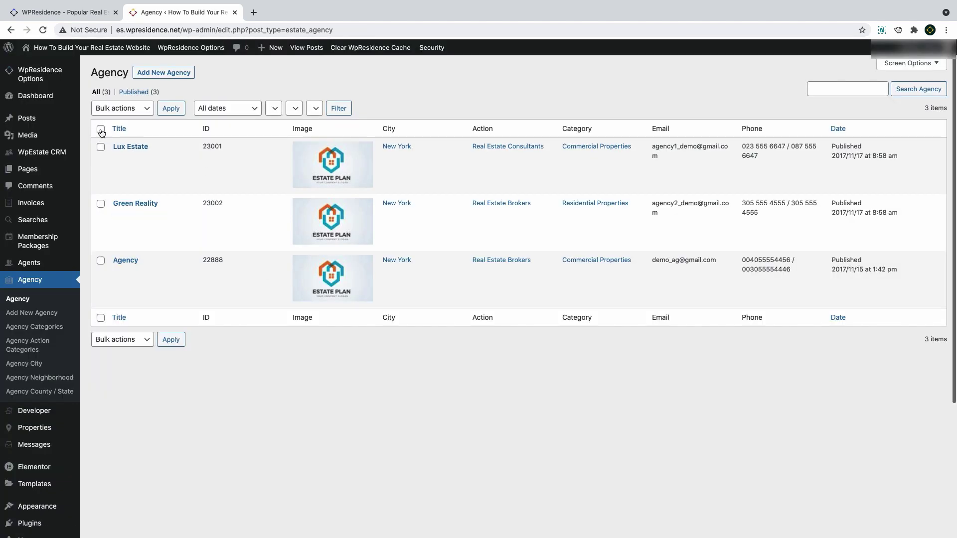
pyautogui.click(128, 109)
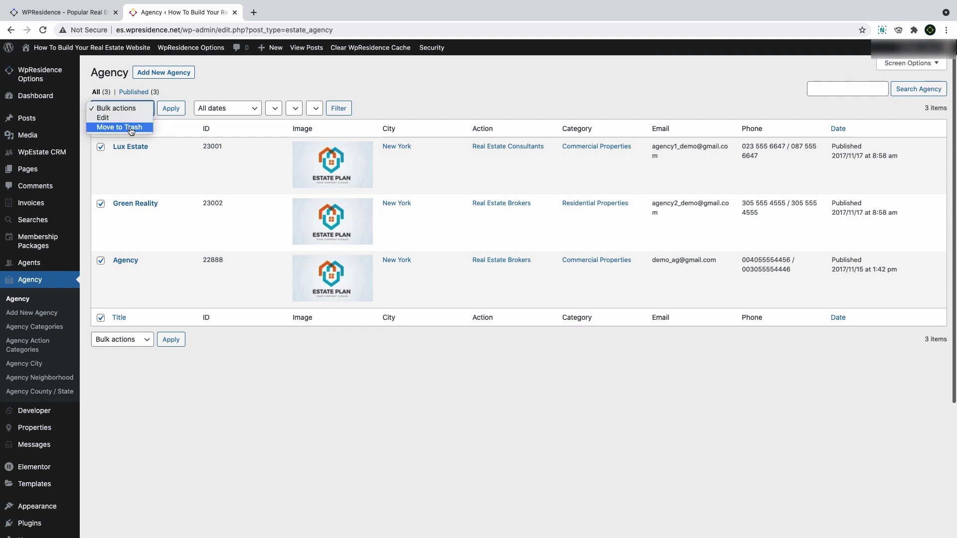
pyautogui.click(128, 128)
pyautogui.click(174, 111)
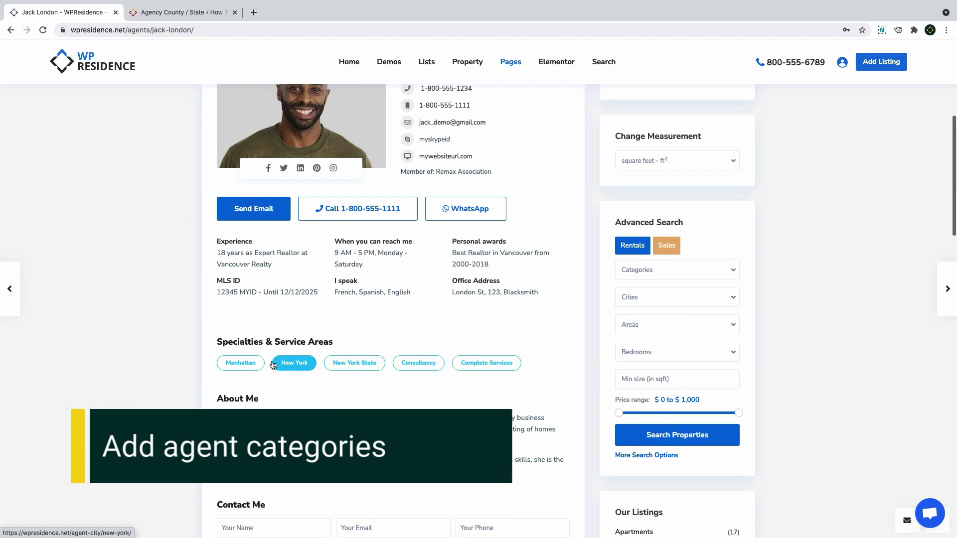
# Follow the agent's Manhattan service-area tag and scroll through the Agents in Manhattan page
pyautogui.click(245, 365)
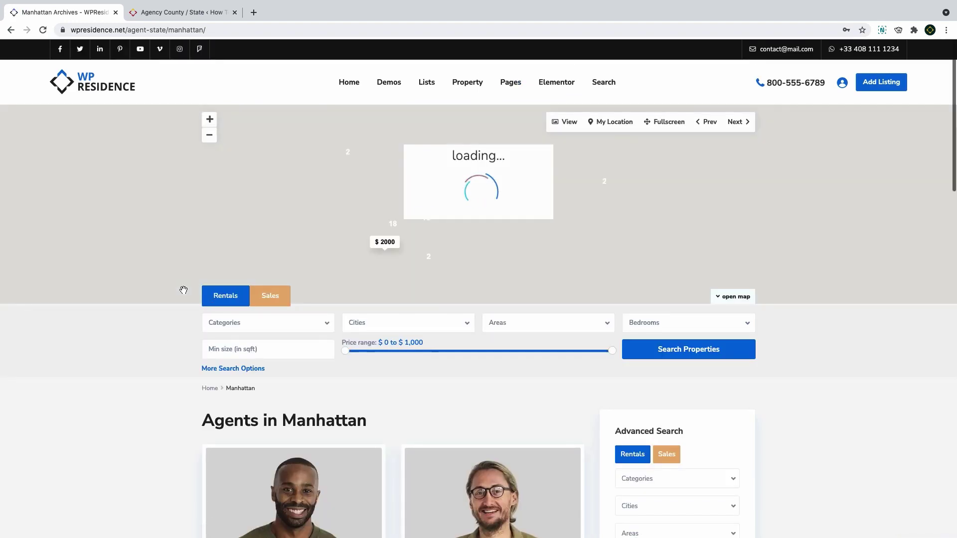
pyautogui.scroll(-10, 184, 290)
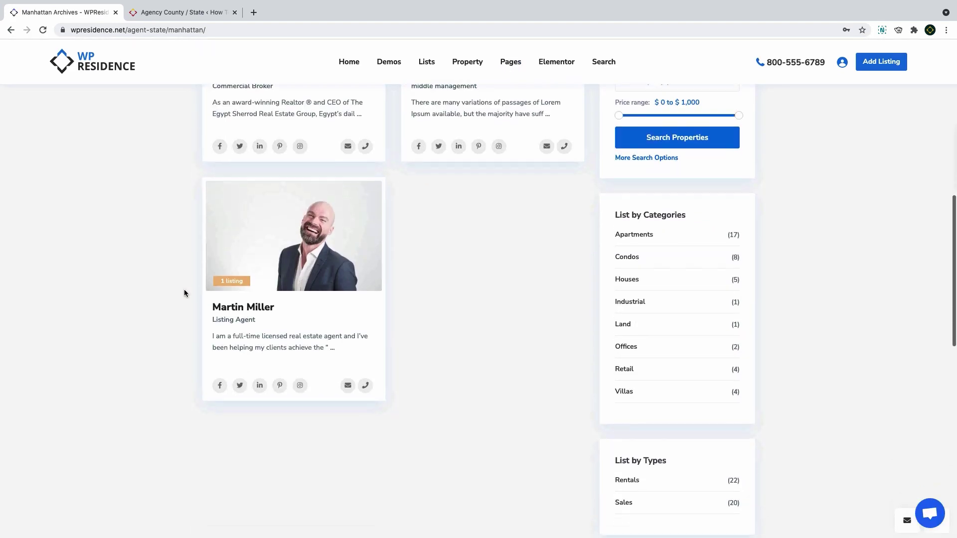
pyautogui.scroll(10, 184, 290)
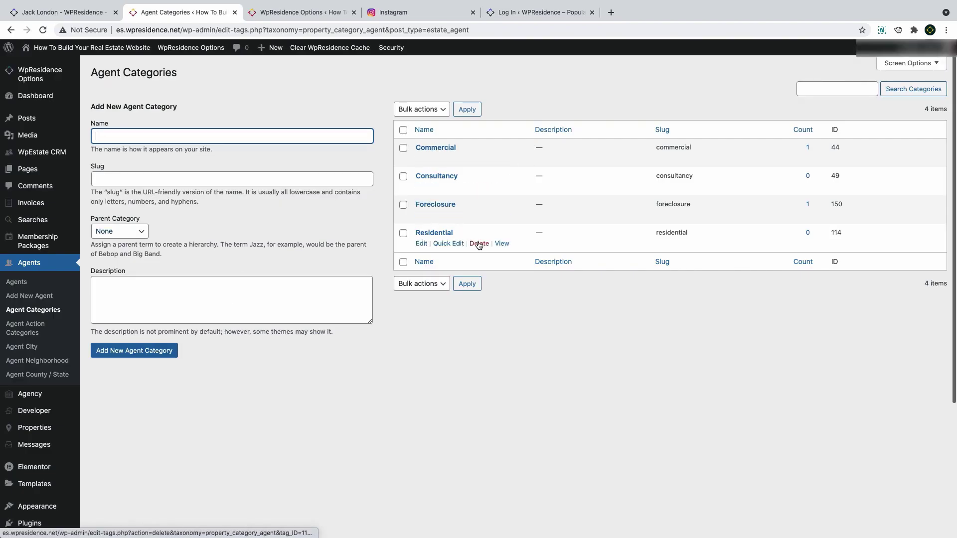
# Permanently delete the Consultancy agent category and re-save Foreclosure
pyautogui.click(478, 187)
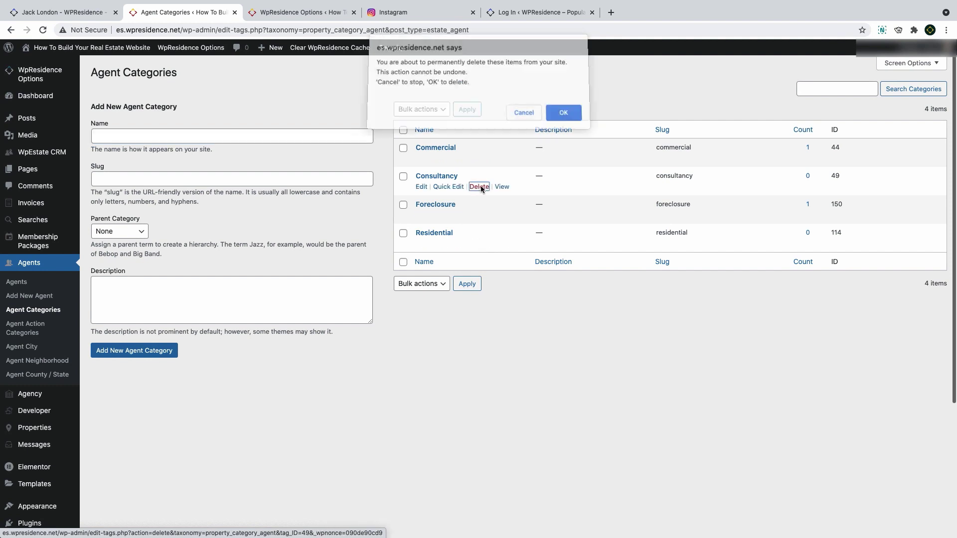
pyautogui.click(564, 117)
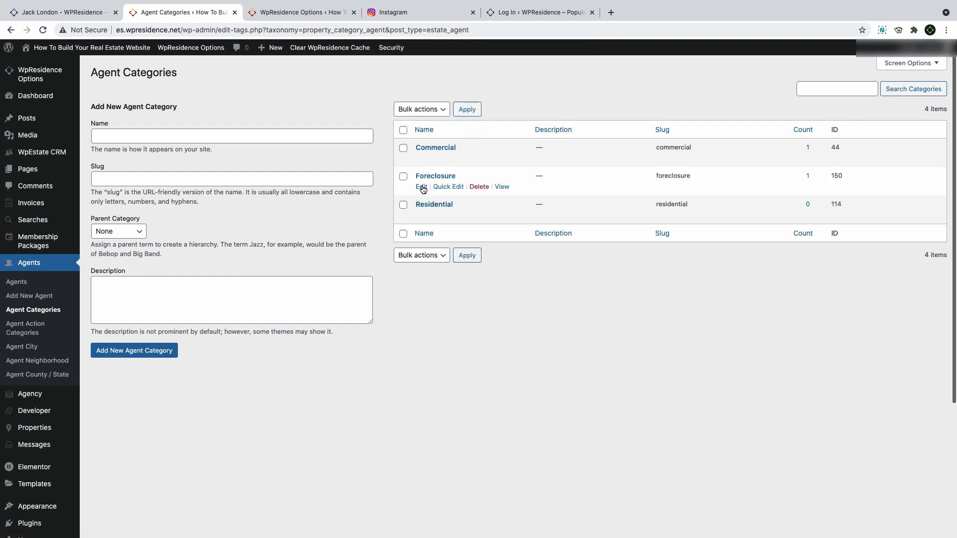
pyautogui.click(422, 187)
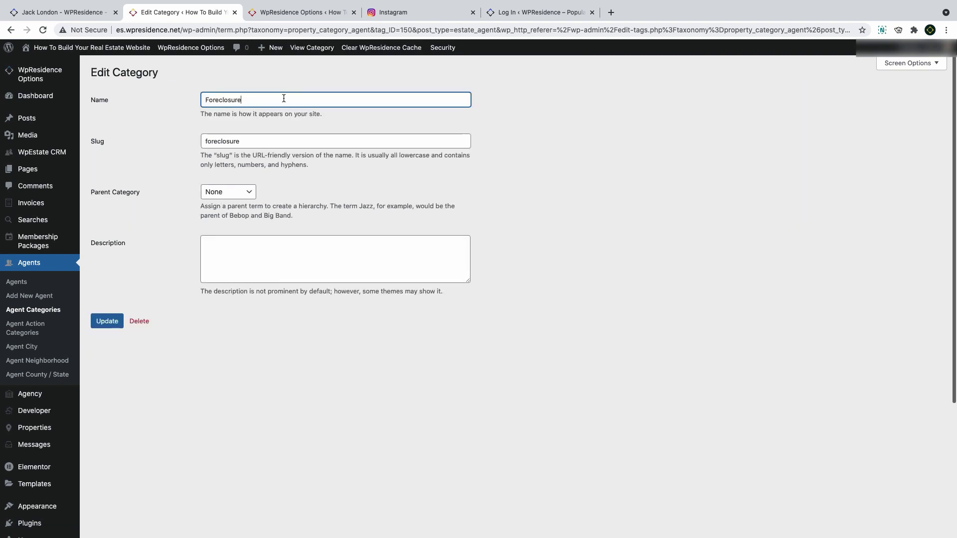
pyautogui.click(103, 324)
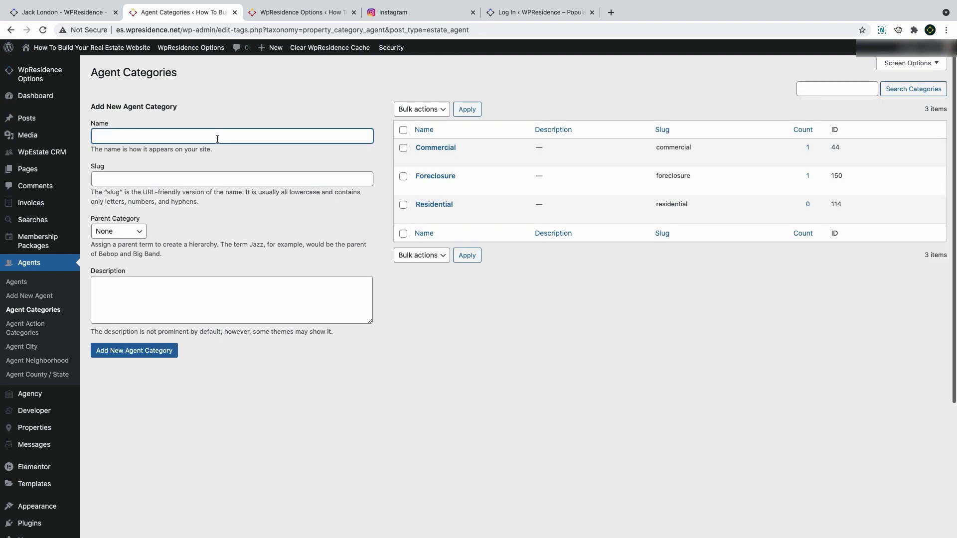
# Add 'New developments' as an agent category, then browse the action and city lists
pyautogui.write('New developments')
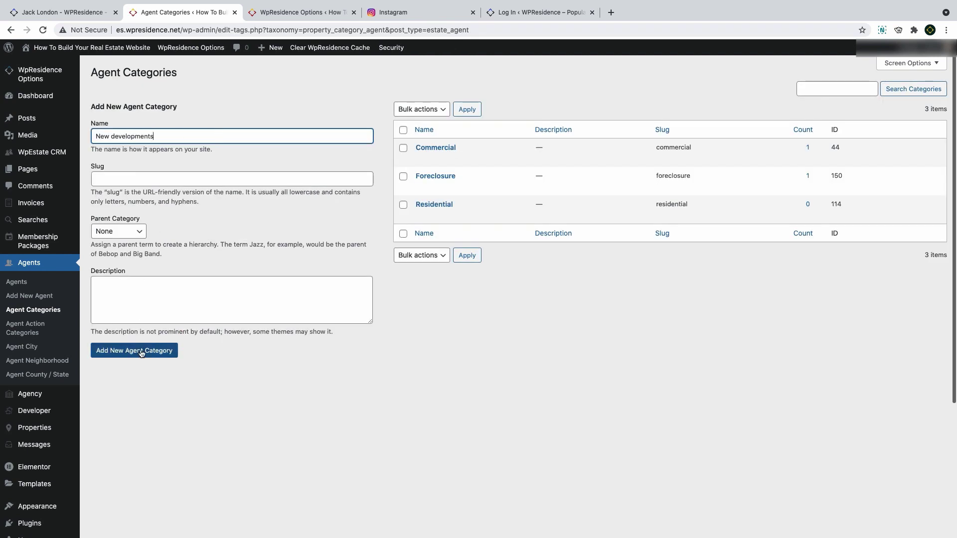
pyautogui.click(148, 355)
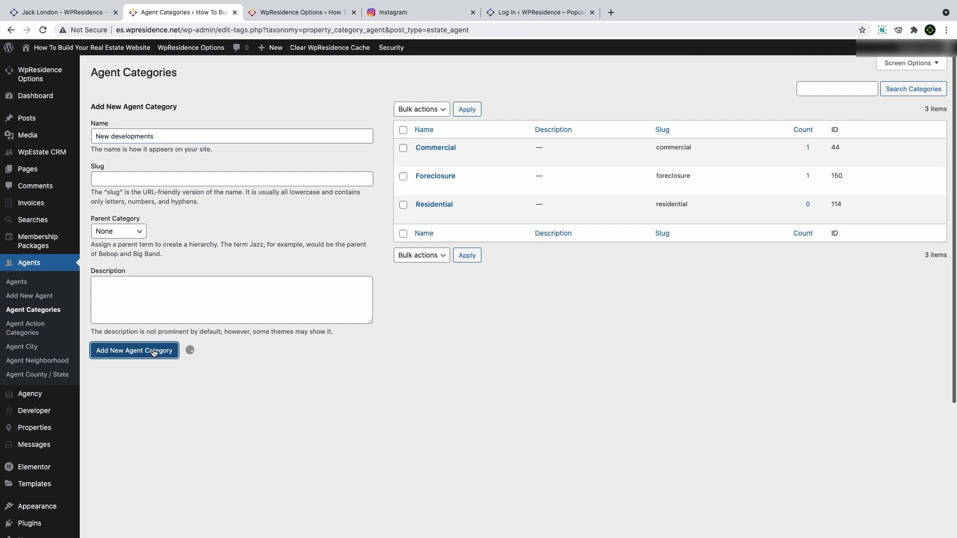
pyautogui.click(21, 325)
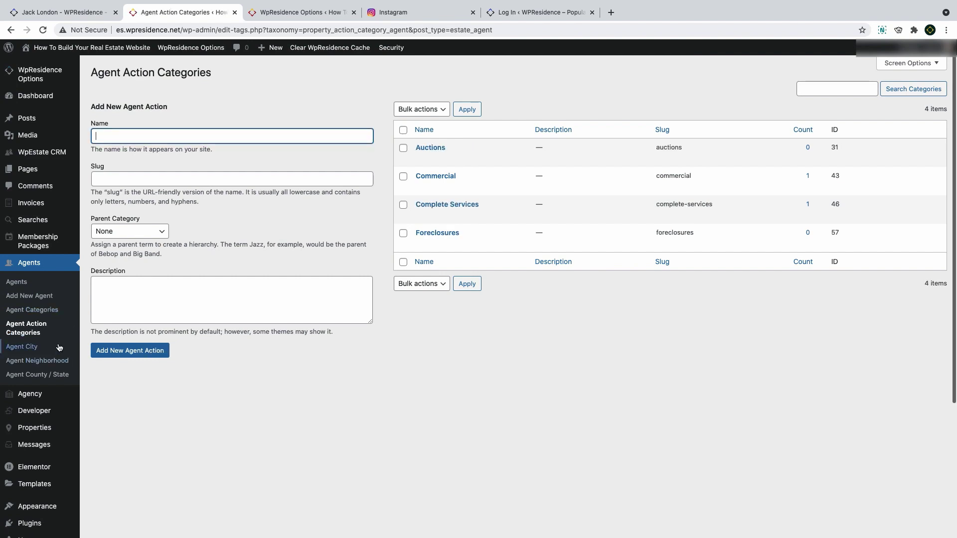
pyautogui.click(23, 347)
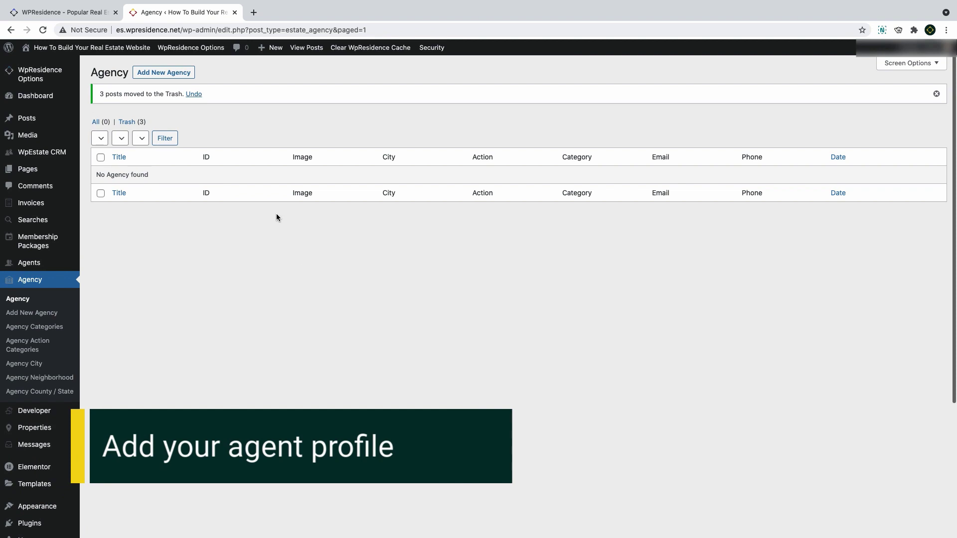
# Start a new agent, enter the agent's name as title, and paste the biography
pyautogui.moveTo(29, 262)
pyautogui.click(120, 278)
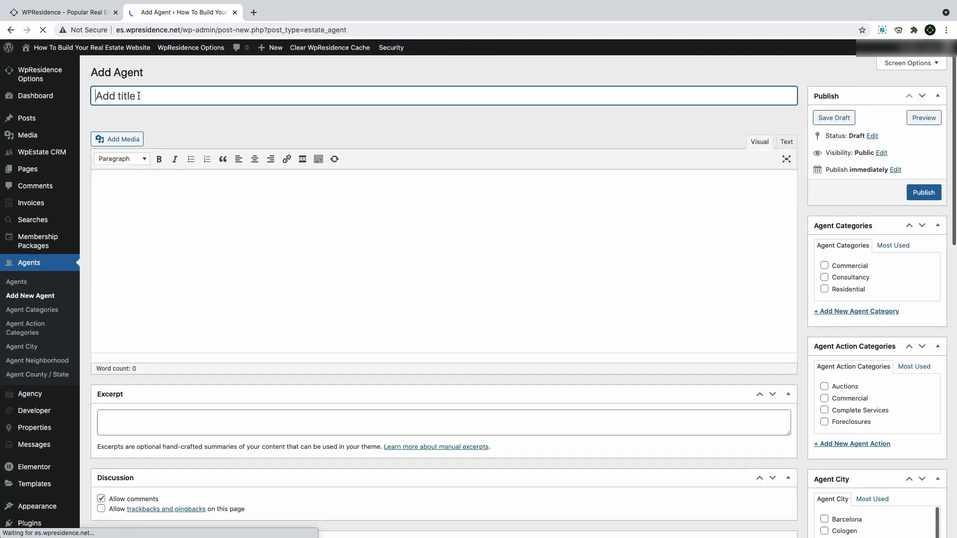
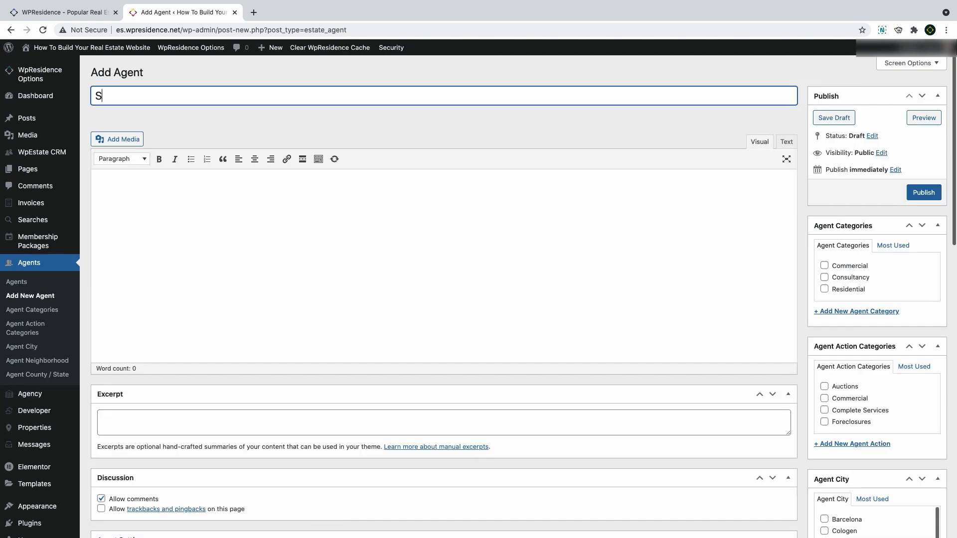
pyautogui.click(240, 224)
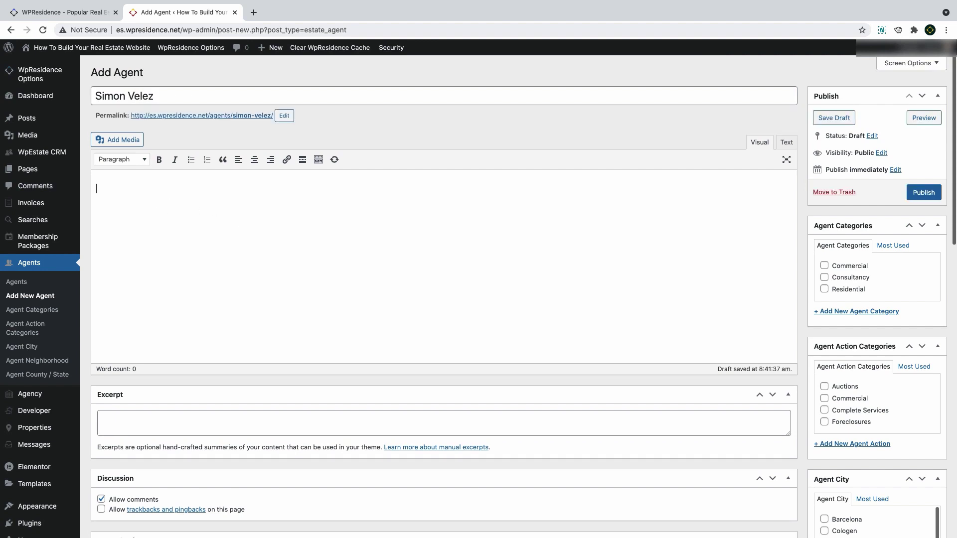
pyautogui.write('As an award-winning Realtor ® and CEO of The Egypt Sherrod Real Estate Group, Egypt’s daily business activities include counseling modest first-time home buyers to quarterbacking the listing/marketing of homes owned by corporate leaders, celebrities, physicians and investors throughout Atlanta. With comprehensive market knowledge, exceptional personal service, and superior negotiation skills, she is the unparalleled choice for your next real estate transaction.')
# Add a Foreclosure category, tick Commercial, and tag Complete Services and Commercial actions
pyautogui.click(857, 311)
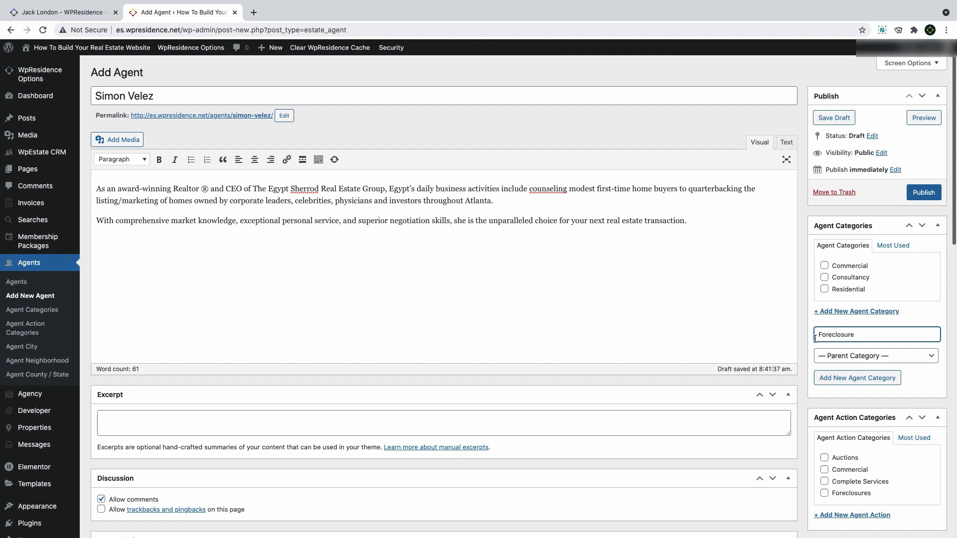
pyautogui.click(824, 381)
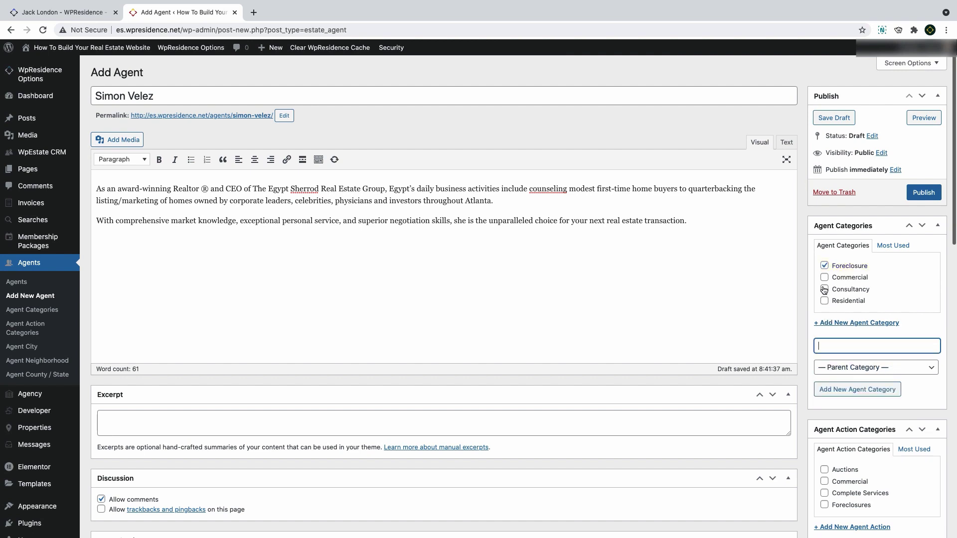
pyautogui.click(824, 277)
pyautogui.scroll(-5, 832, 249)
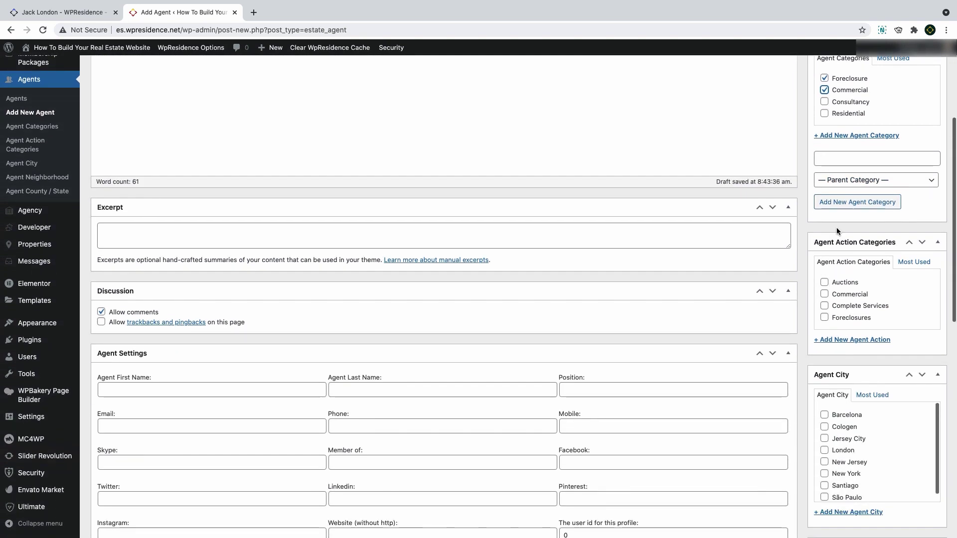
pyautogui.click(825, 306)
pyautogui.click(825, 294)
pyautogui.scroll(-2, 826, 294)
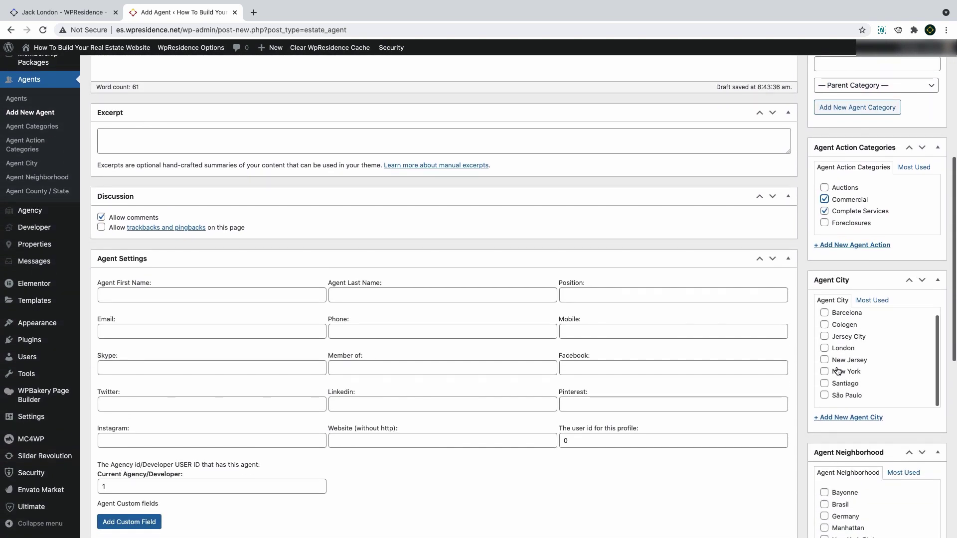
pyautogui.scroll(-3, 850, 364)
pyautogui.scroll(3, 847, 359)
pyautogui.scroll(-2, 847, 359)
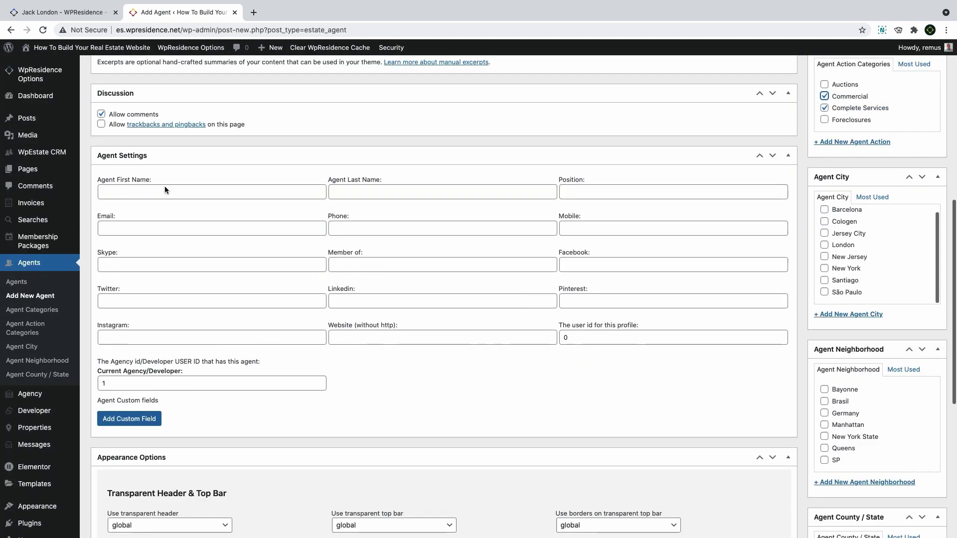
# Fill in the agent's first name, last name and position in Agent Settings
pyautogui.click(151, 192)
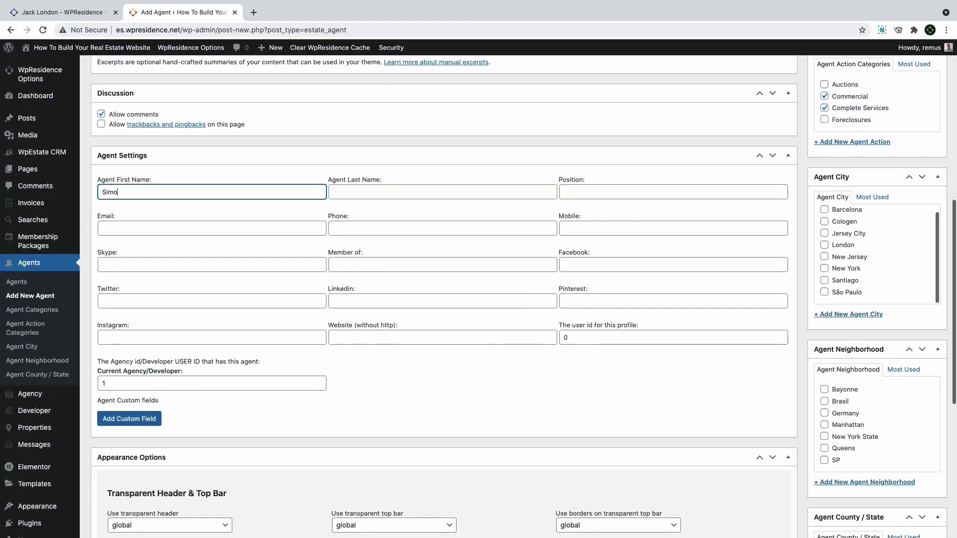
pyautogui.write('Simon')
pyautogui.press('Tab')
pyautogui.write('Ve')
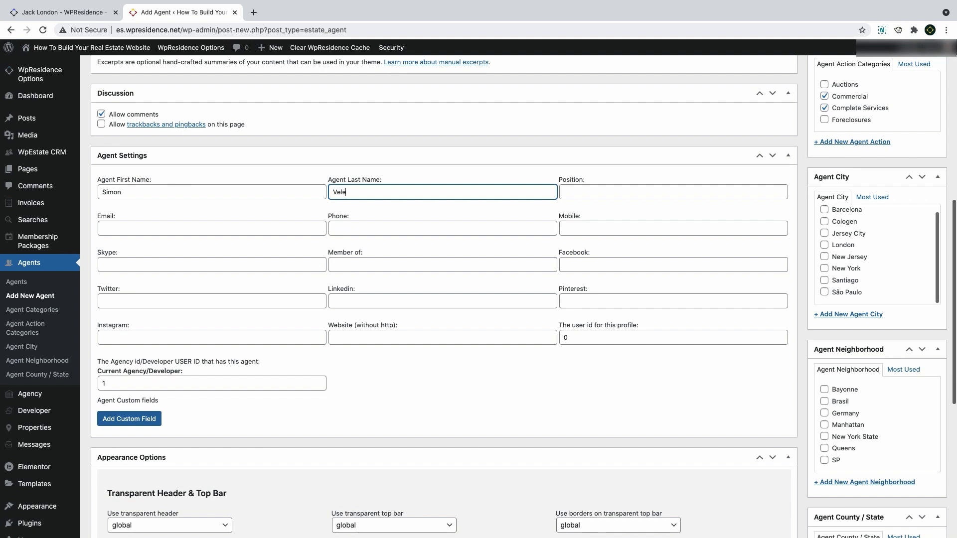
pyautogui.click(603, 188)
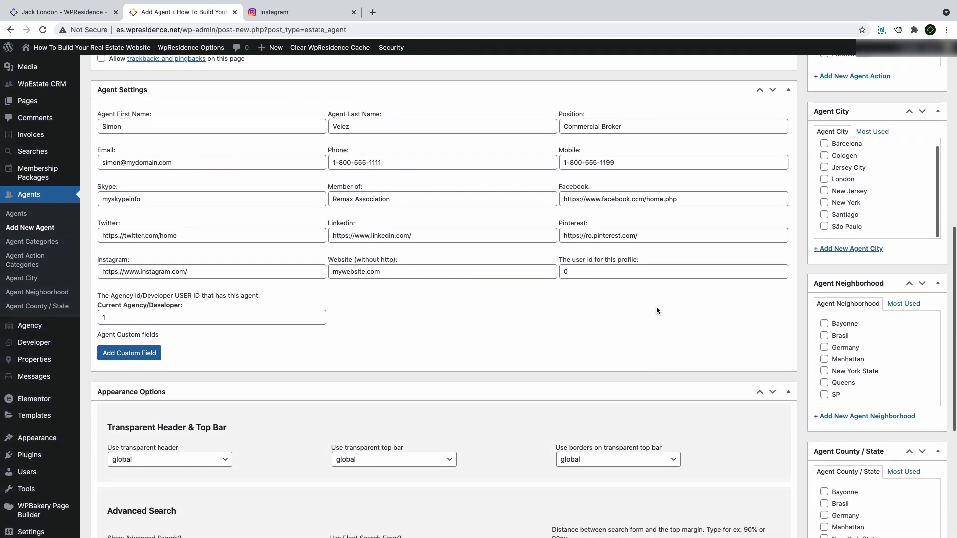
pyautogui.scroll(-3, 663, 303)
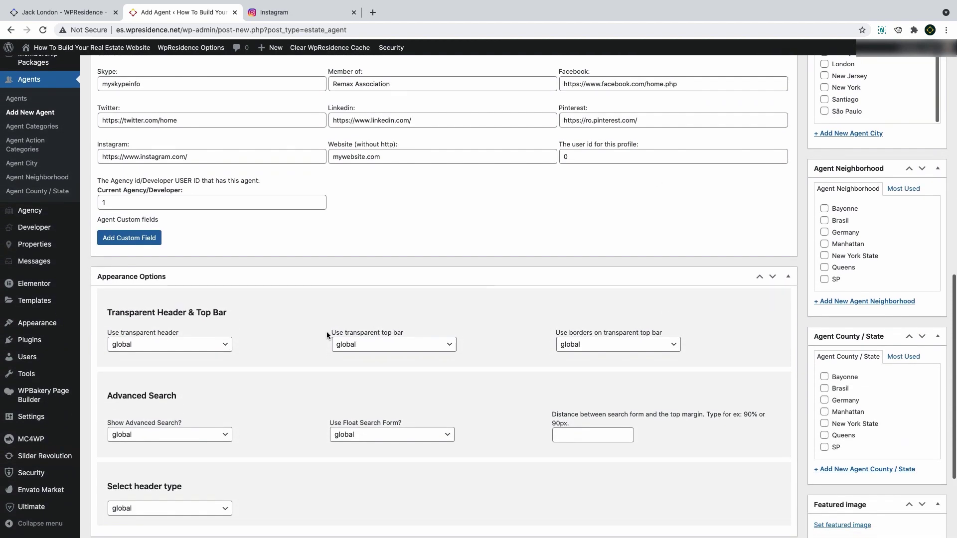
pyautogui.scroll(-3, 327, 331)
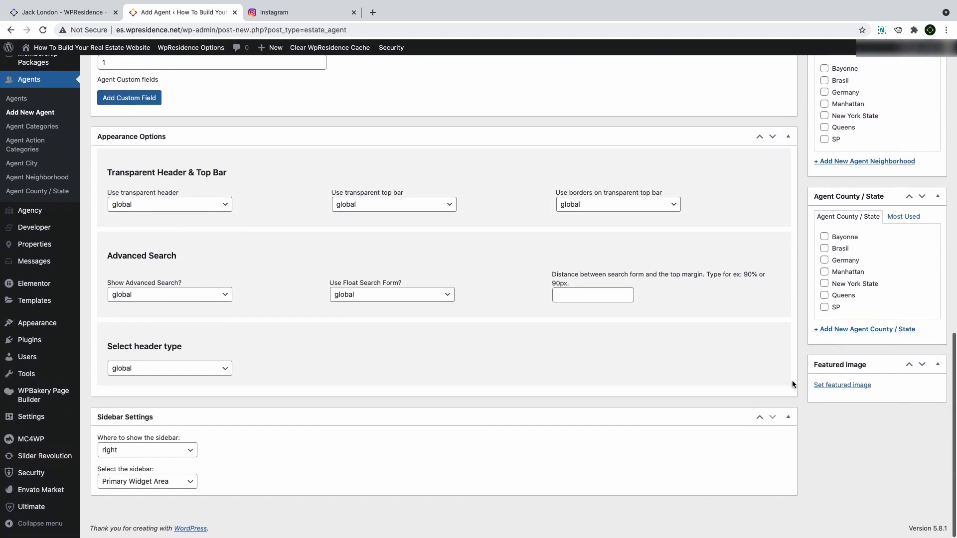
pyautogui.click(851, 387)
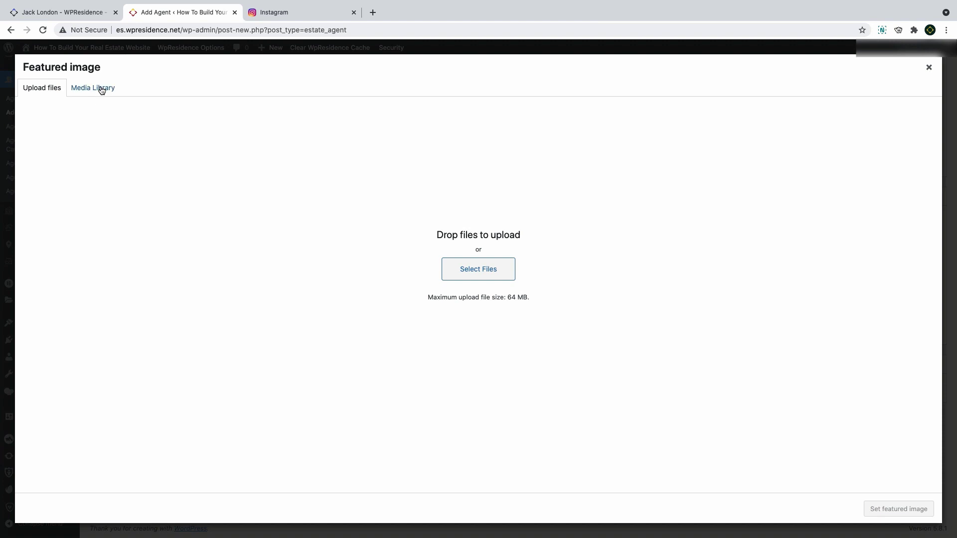
# Choose the 500 × 500 person7 portrait from the Media Library as the featured image
pyautogui.click(834, 120)
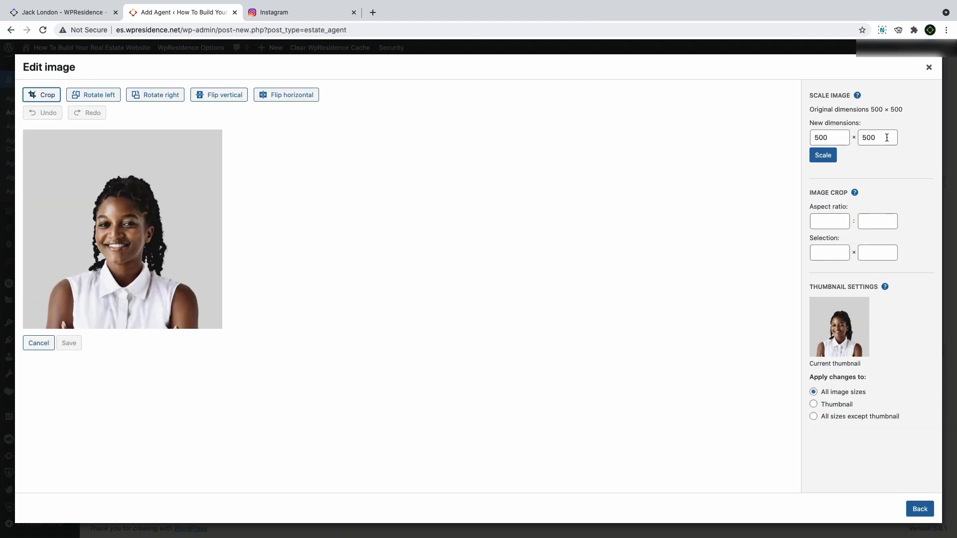
pyautogui.moveTo(907, 114); pyautogui.dragTo(873, 110)
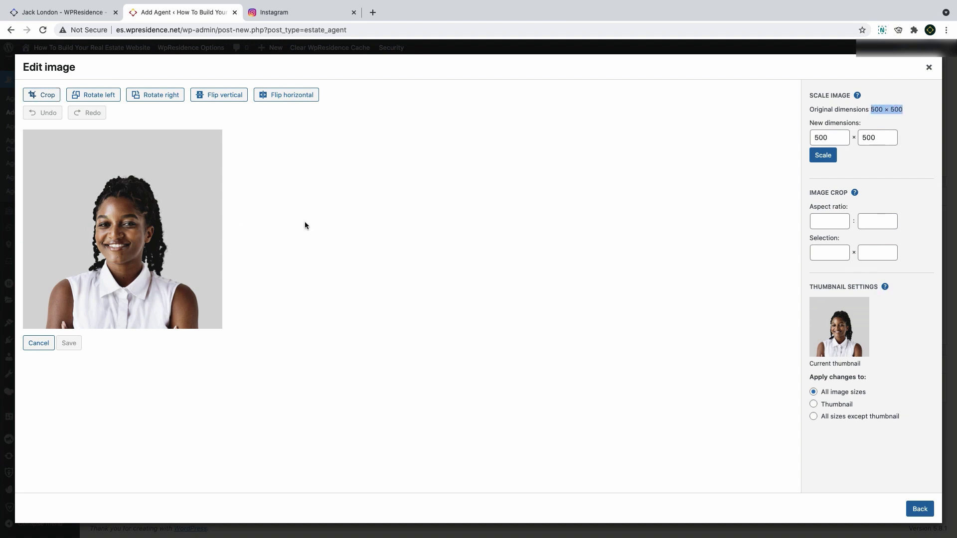
pyautogui.click(920, 509)
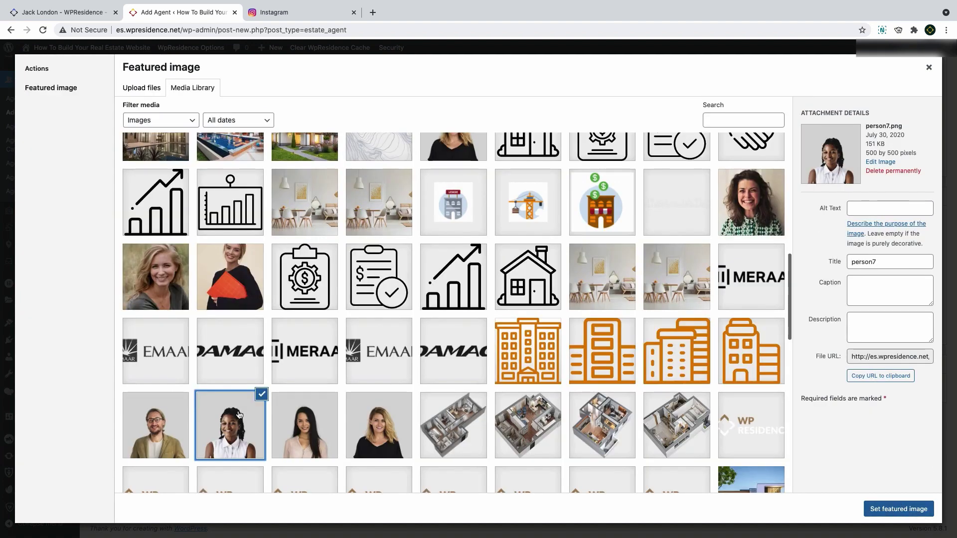
pyautogui.click(877, 512)
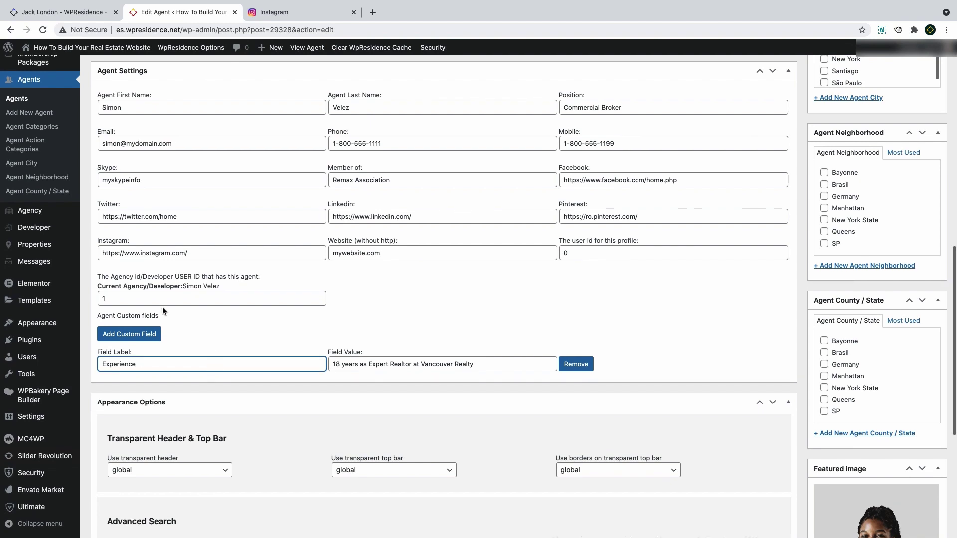
# Add 'When you can reach me' and Personal awards custom fields with their values
pyautogui.click(140, 333)
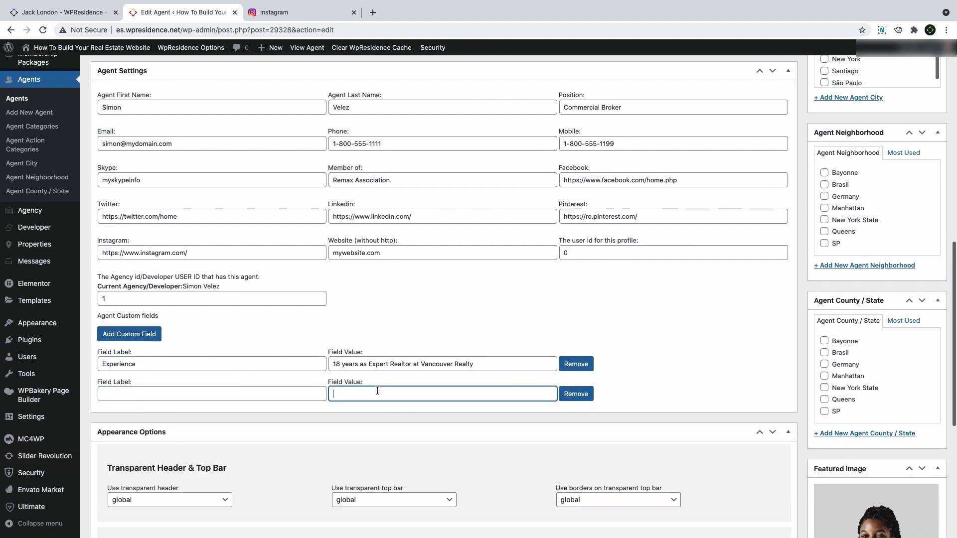
pyautogui.click(232, 394)
pyautogui.write('When yo')
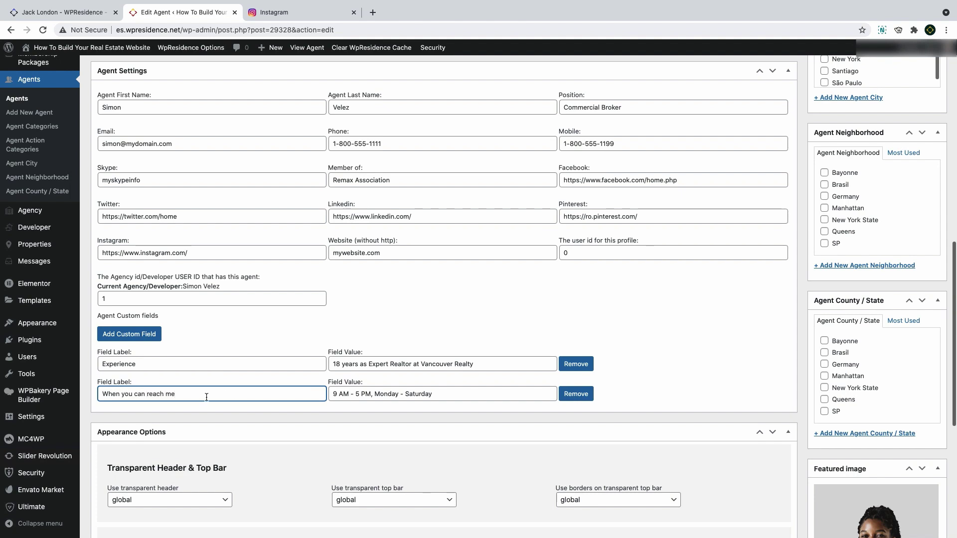
pyautogui.write('u can reach me')
pyautogui.click(129, 334)
pyautogui.click(343, 423)
pyautogui.write('Best Realtor in Vancouver from 2000-2018')
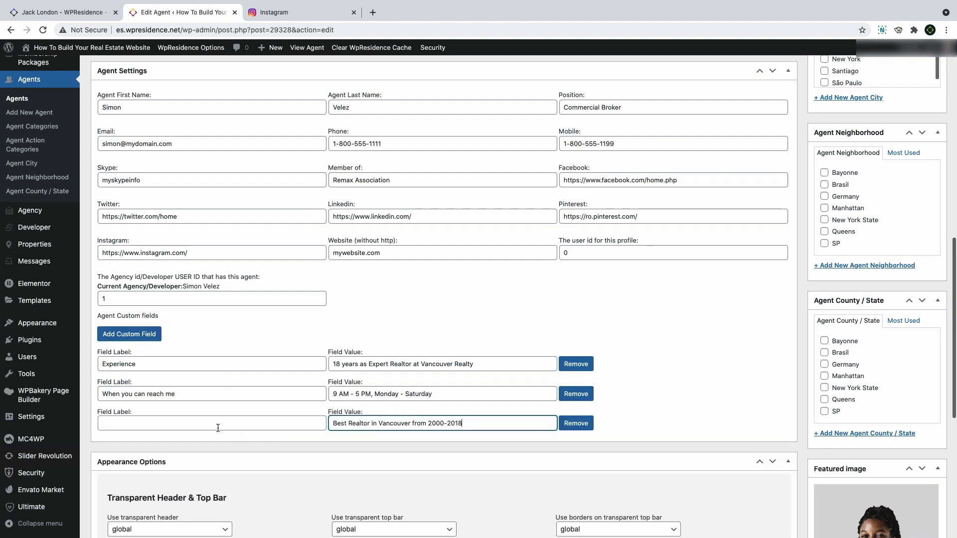
pyautogui.click(218, 427)
pyautogui.write('Personal awards')
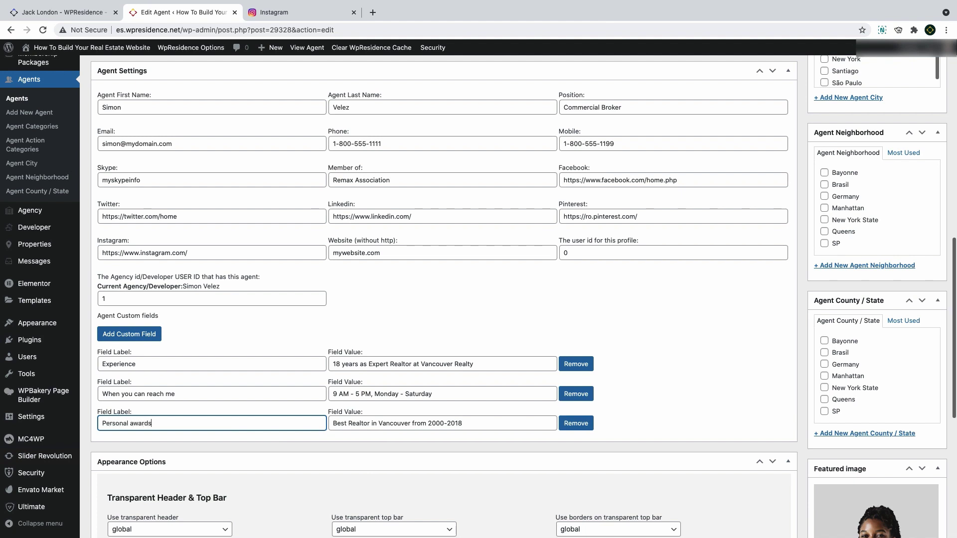
# Add an 'Anything you wish' custom field row, then remove the extra fourth row
pyautogui.click(129, 334)
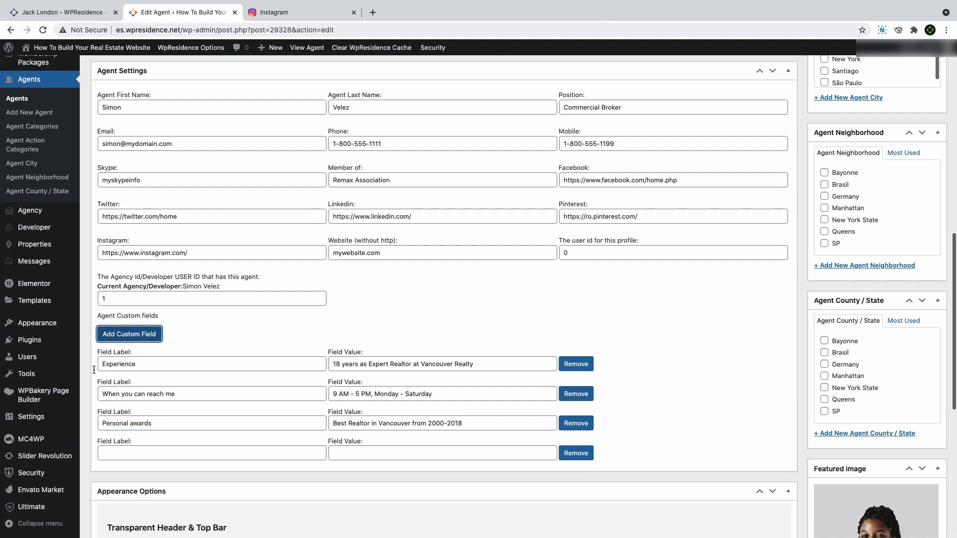
pyautogui.click(164, 454)
pyautogui.write('An')
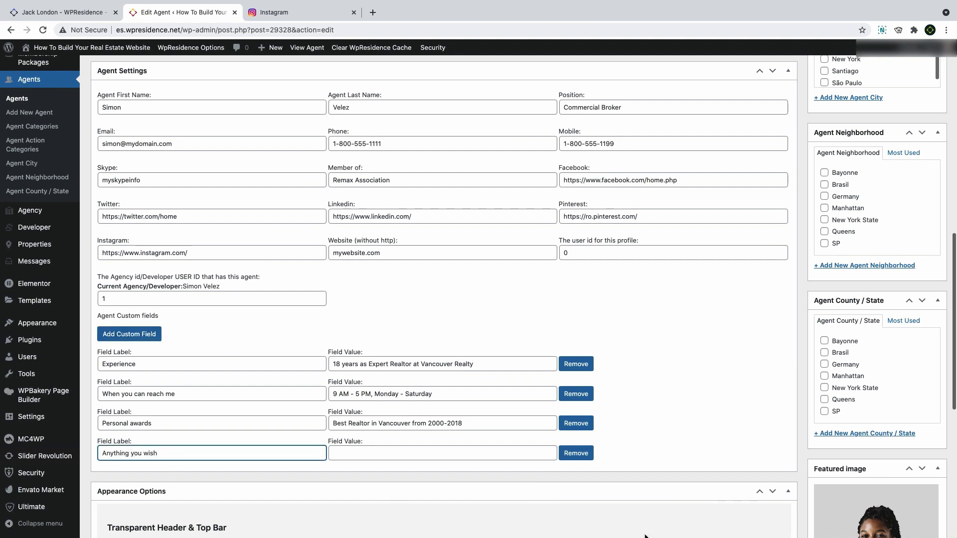
pyautogui.write('ything you wish')
pyautogui.click(576, 453)
pyautogui.scroll(10, 786, 365)
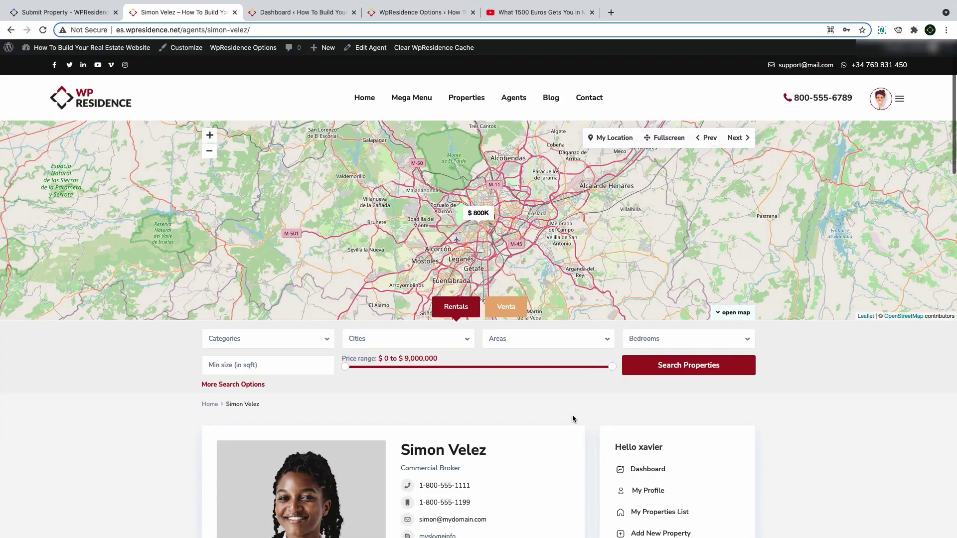
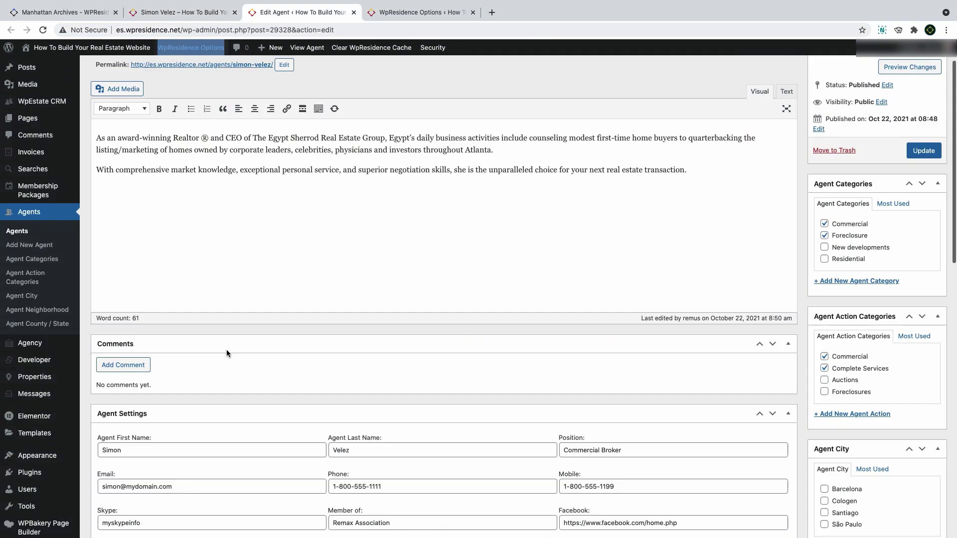
# Keep the agent page's header type set to global
pyautogui.scroll(-10, 227, 349)
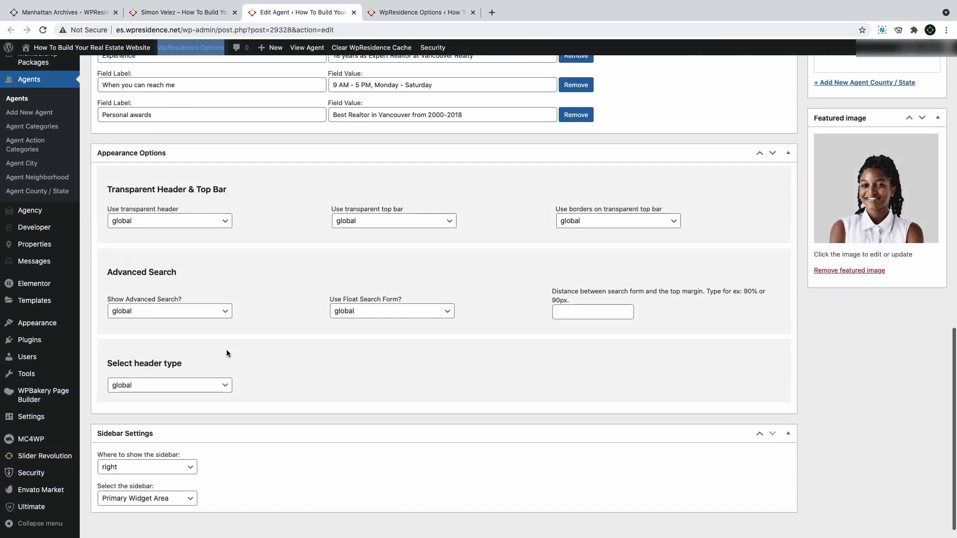
pyautogui.scroll(-1, 226, 353)
pyautogui.click(182, 368)
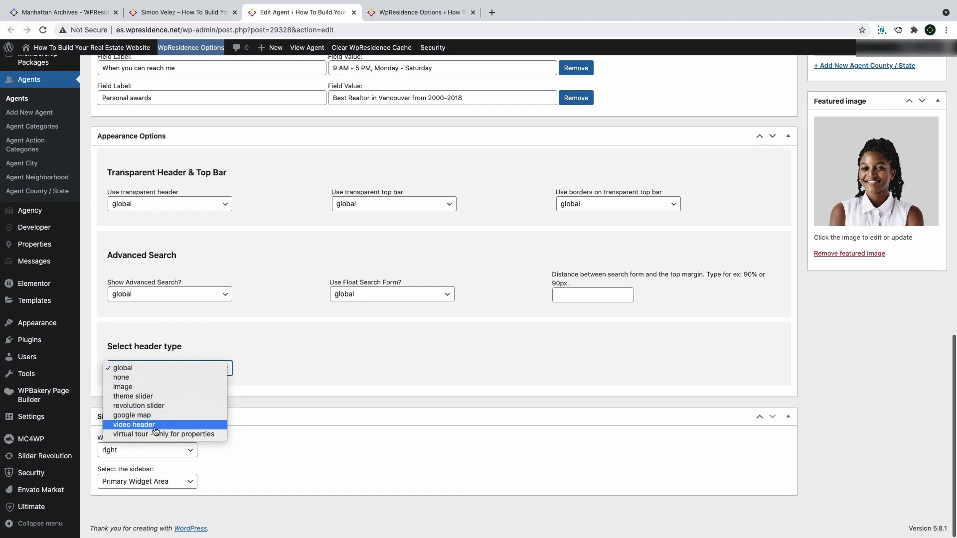
pyautogui.click(132, 371)
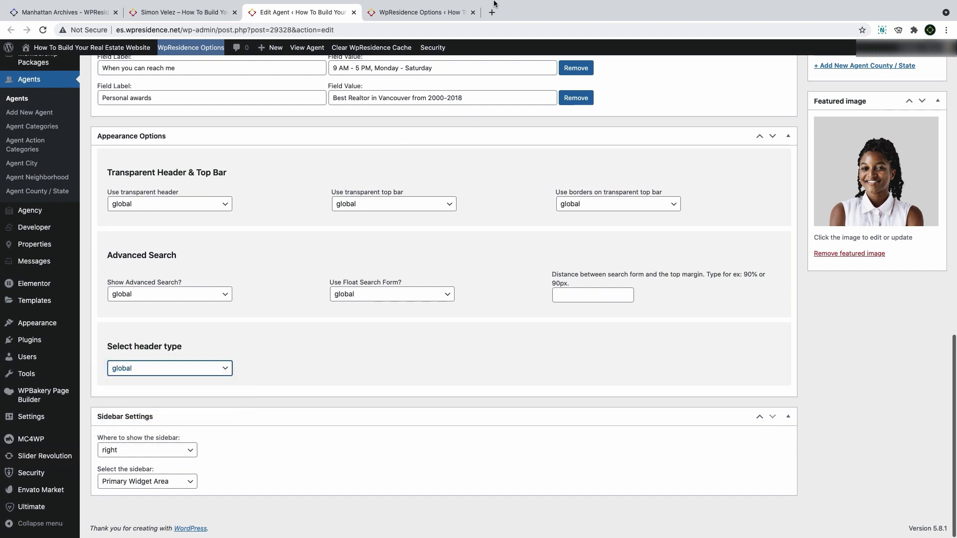
# Scroll through the theme's global header settings to review them
pyautogui.click(396, 13)
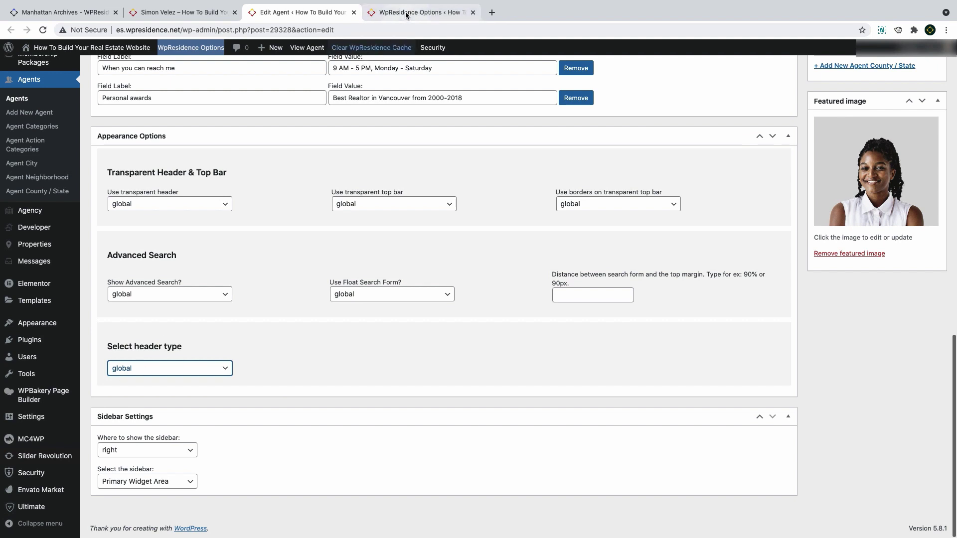
pyautogui.moveTo(305, 396); pyautogui.dragTo(214, 393)
pyautogui.scroll(4, 210, 393)
pyautogui.scroll(2, 194, 151)
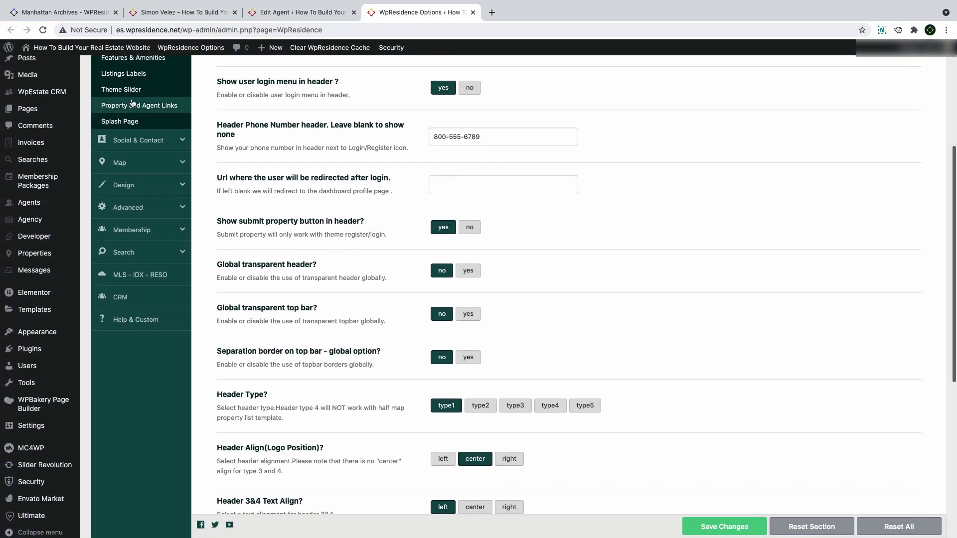
pyautogui.scroll(-7, 274, 103)
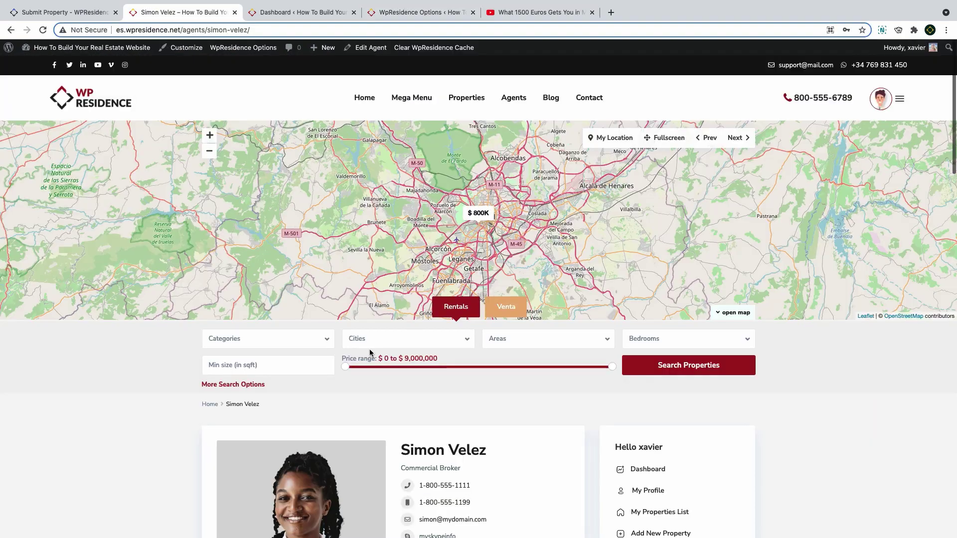
pyautogui.scroll(-4, 370, 349)
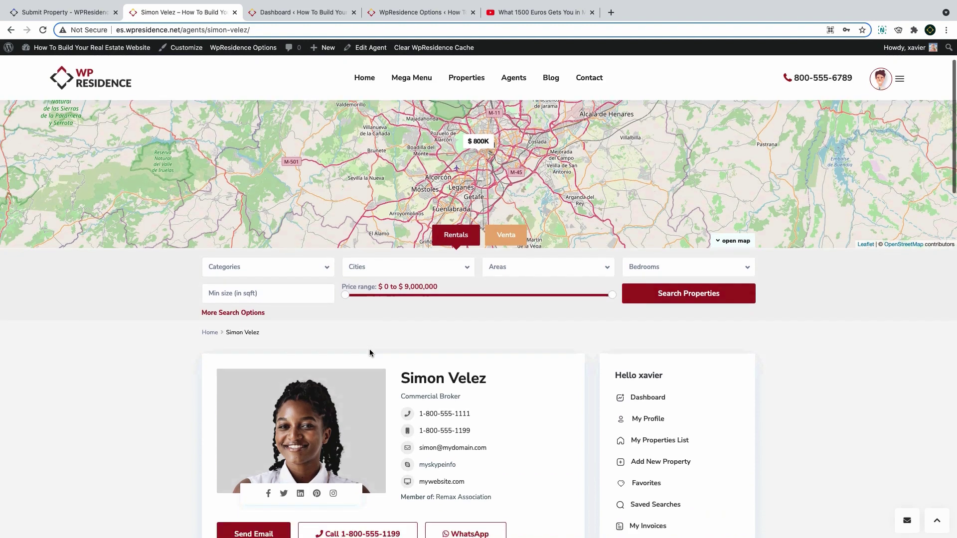
pyautogui.scroll(-2, 371, 354)
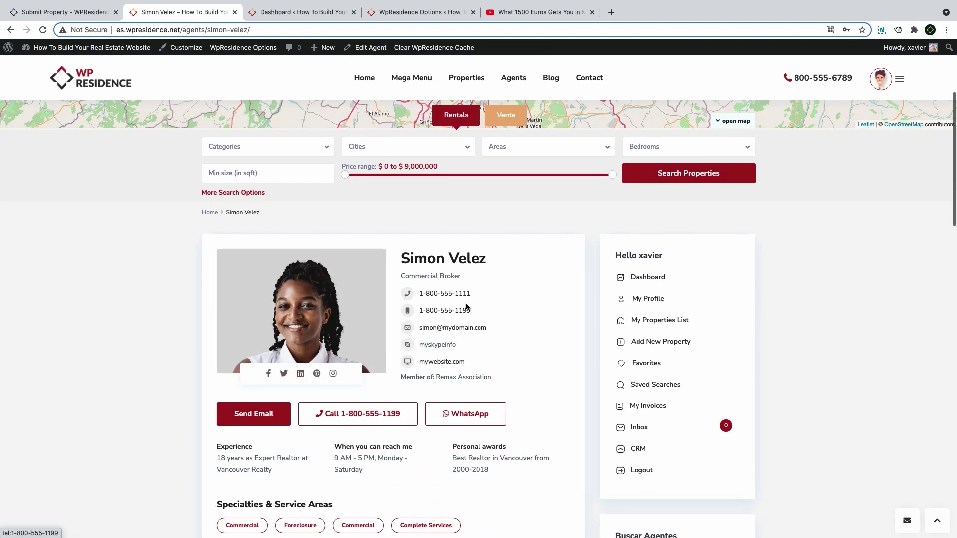
pyautogui.scroll(-1, 447, 337)
pyautogui.scroll(-2, 447, 337)
pyautogui.moveTo(366, 371); pyautogui.dragTo(330, 365)
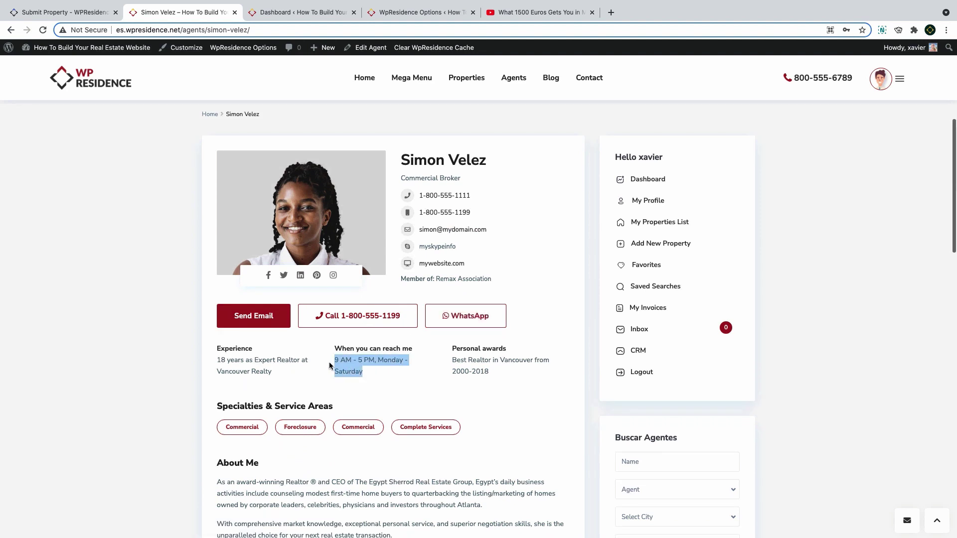
pyautogui.scroll(-2, 324, 367)
pyautogui.scroll(-3, 354, 368)
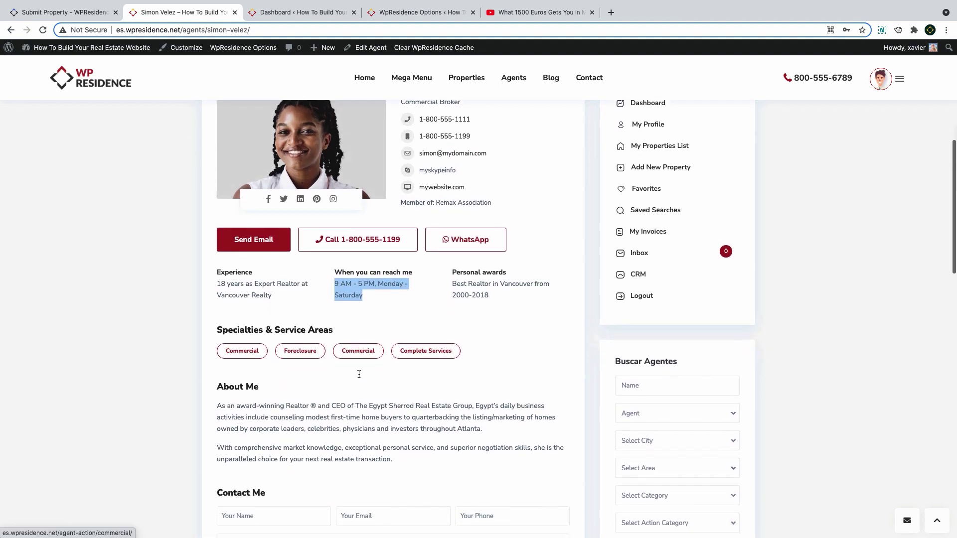
pyautogui.scroll(-3, 307, 339)
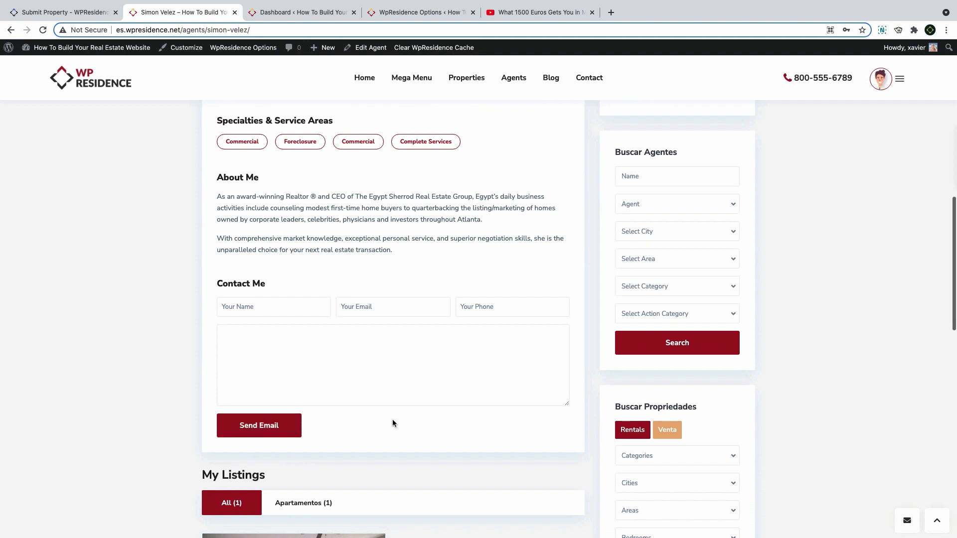
pyautogui.scroll(7, 393, 419)
pyautogui.scroll(3, 394, 420)
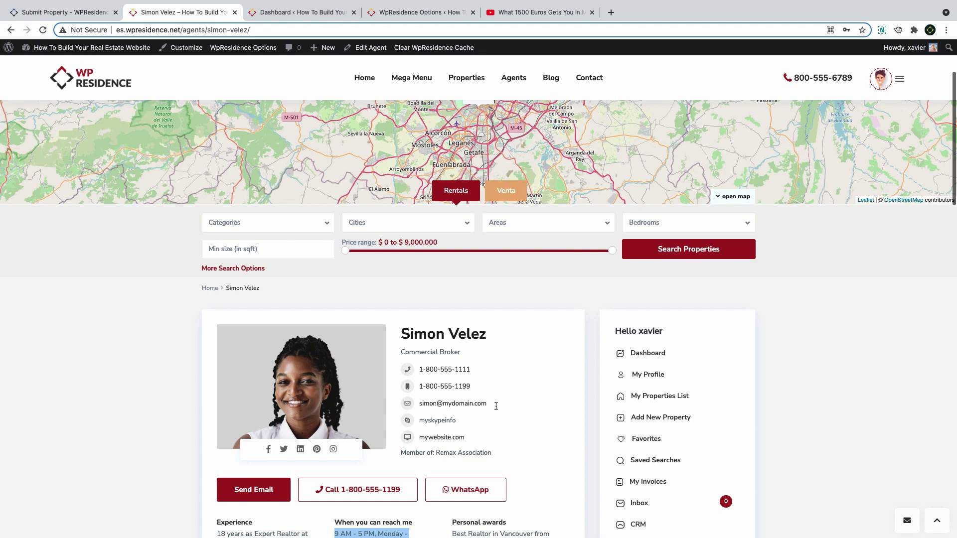
# Highlight the agent's e-mail address and look over the remaining agent details
pyautogui.moveTo(495, 404); pyautogui.dragTo(419, 406)
pyautogui.scroll(-14, 383, 418)
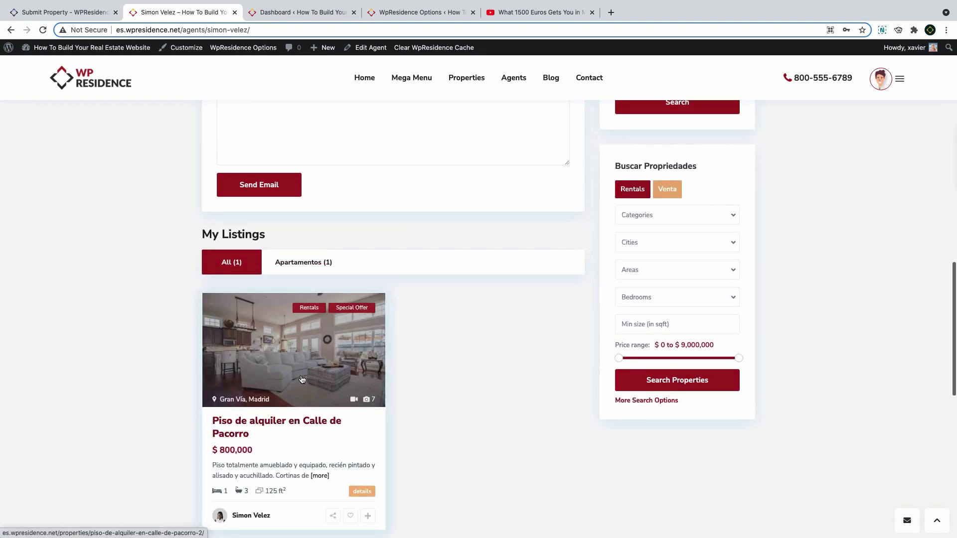
pyautogui.scroll(-3, 302, 378)
pyautogui.scroll(-4, 300, 379)
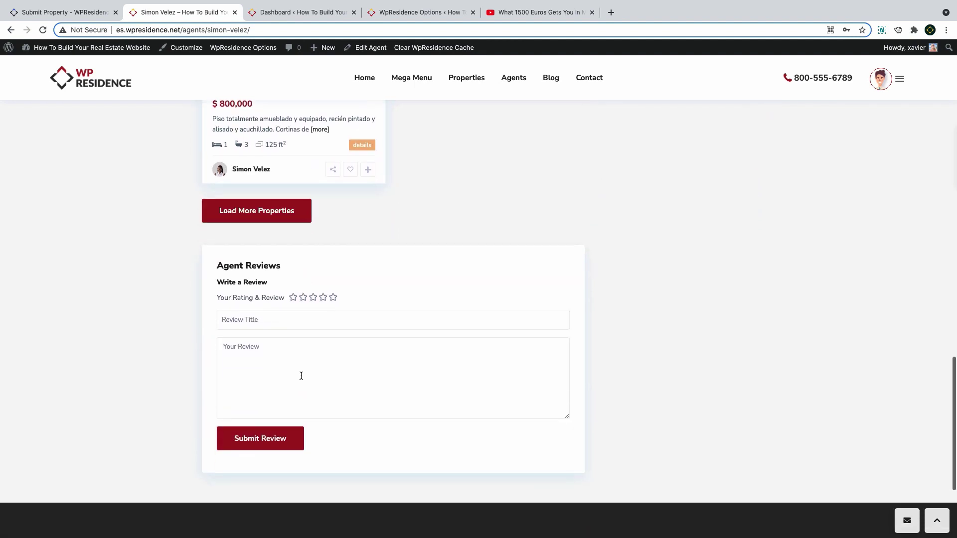
pyautogui.scroll(20, 301, 376)
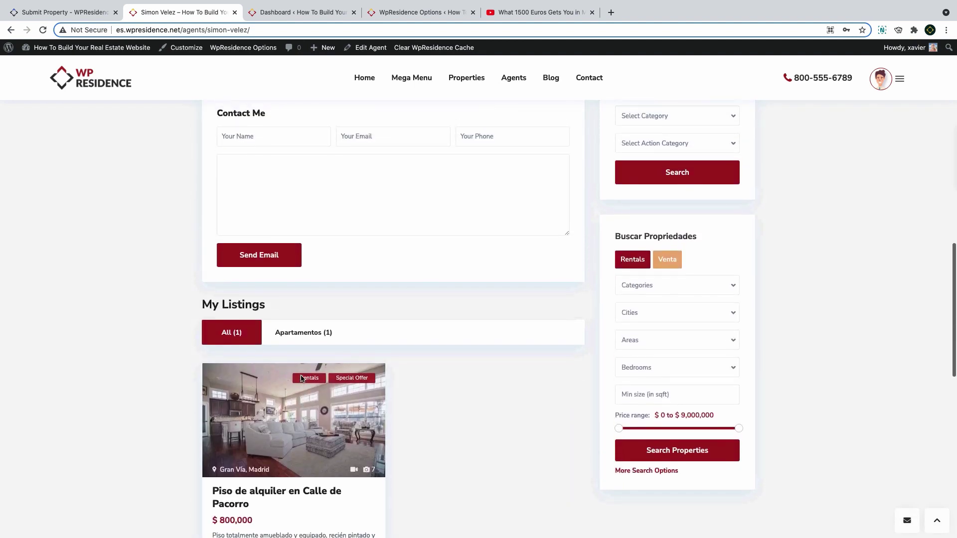
pyautogui.scroll(2, 301, 376)
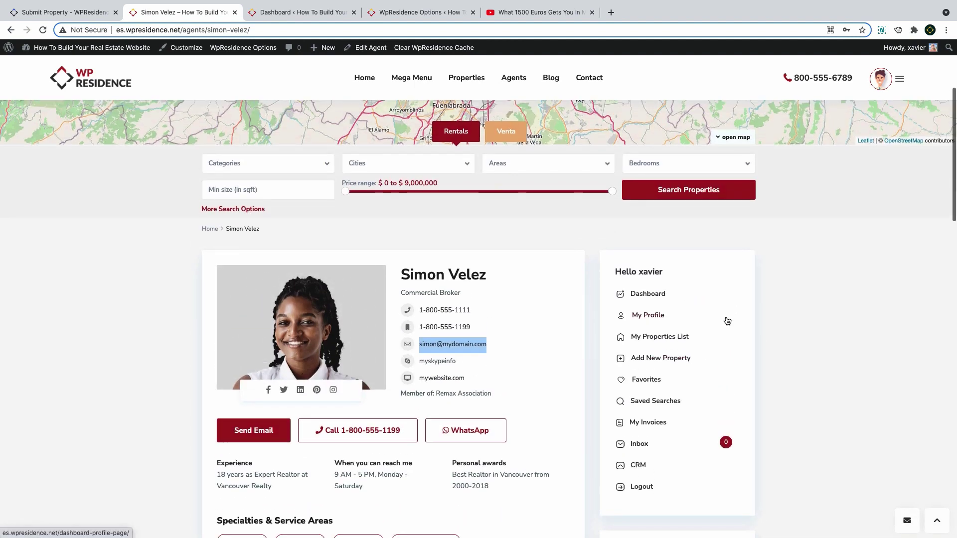
pyautogui.scroll(-4, 725, 309)
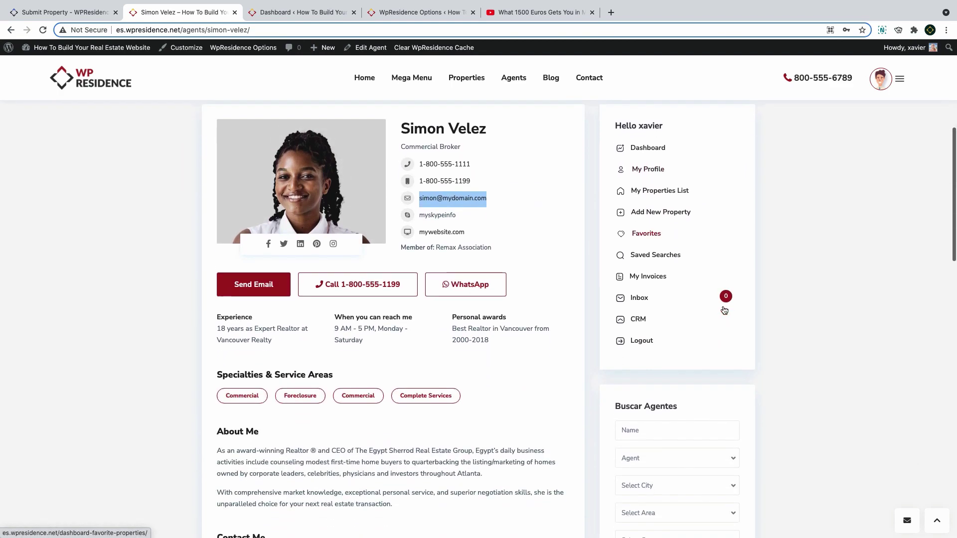
pyautogui.scroll(-4, 724, 309)
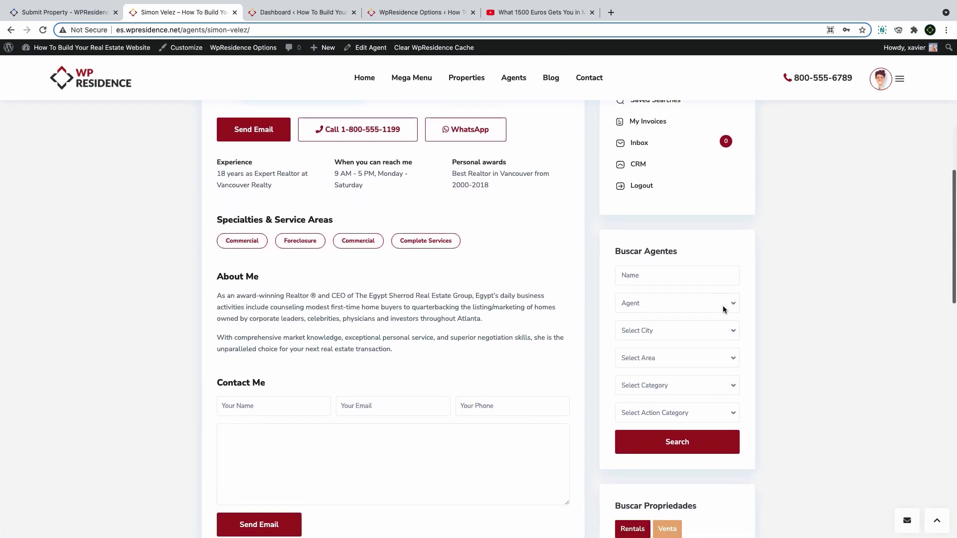
pyautogui.scroll(-8, 725, 310)
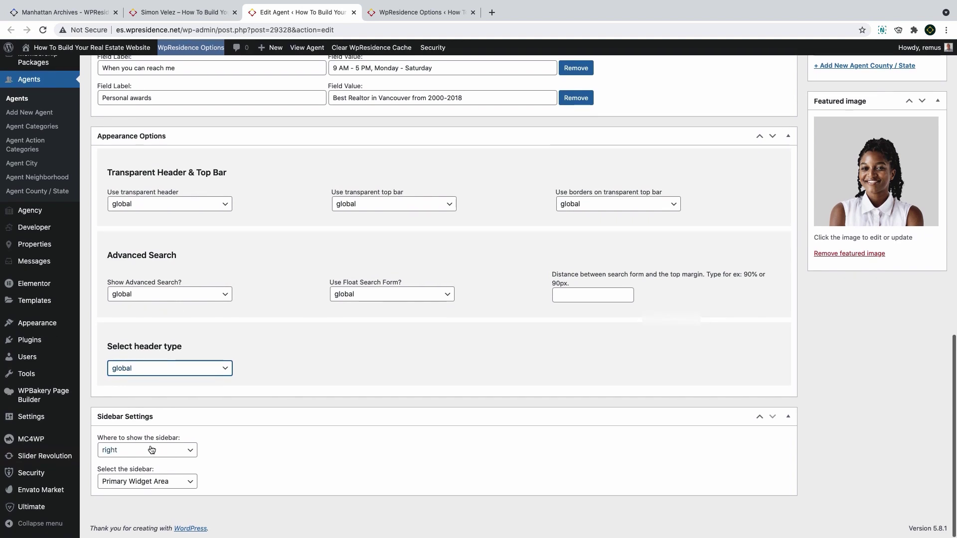
# Keep the agent sidebar position 'right' with 'Primary Widget Area' as its widget area
pyautogui.click(150, 451)
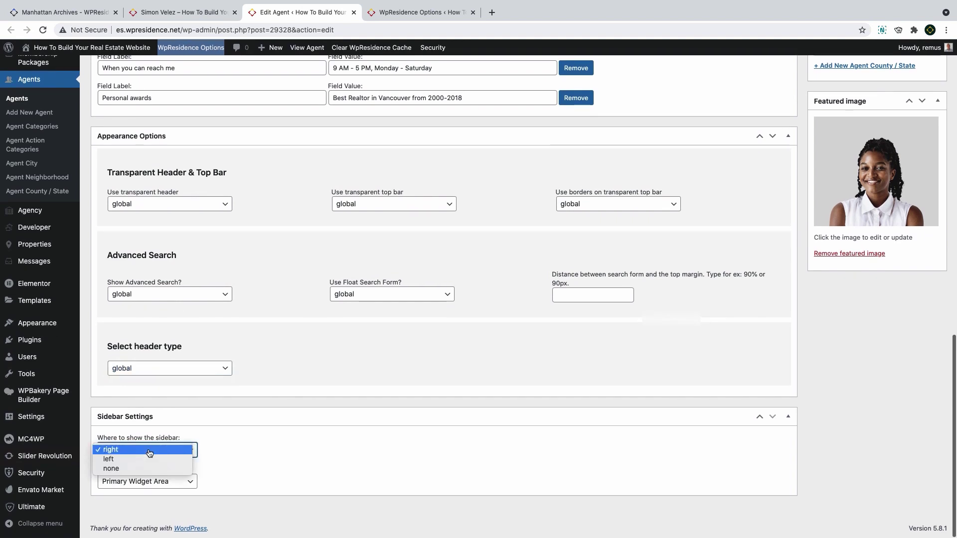
pyautogui.click(149, 450)
pyautogui.click(145, 482)
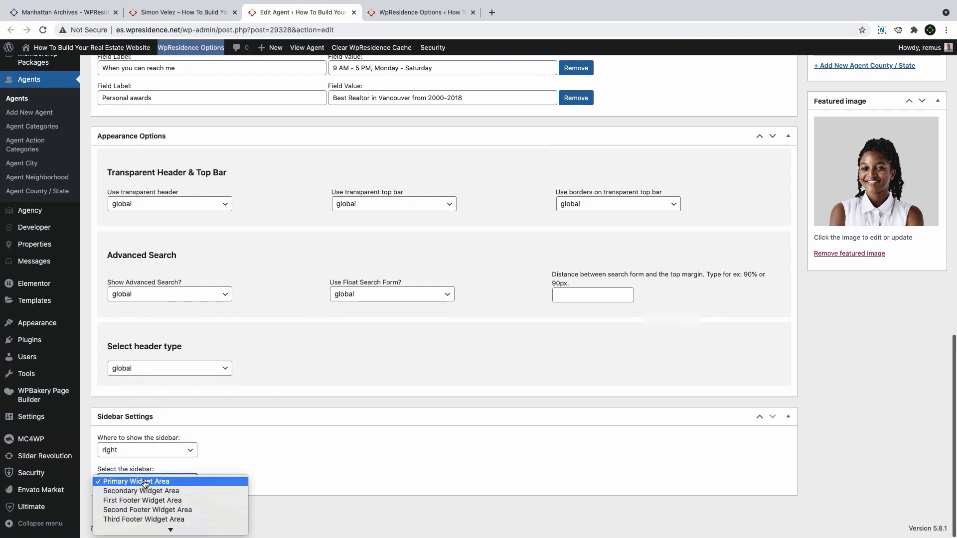
pyautogui.click(142, 482)
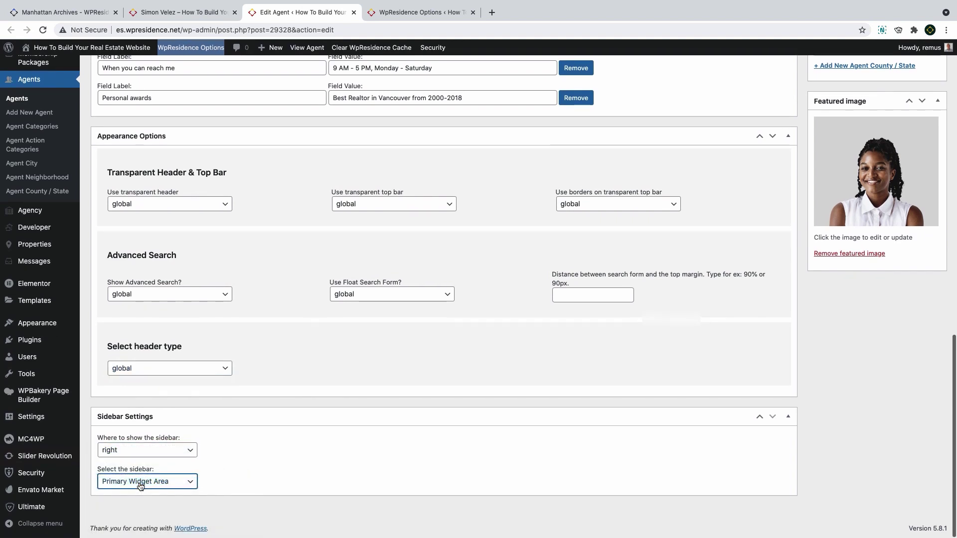
pyautogui.moveTo(54, 325)
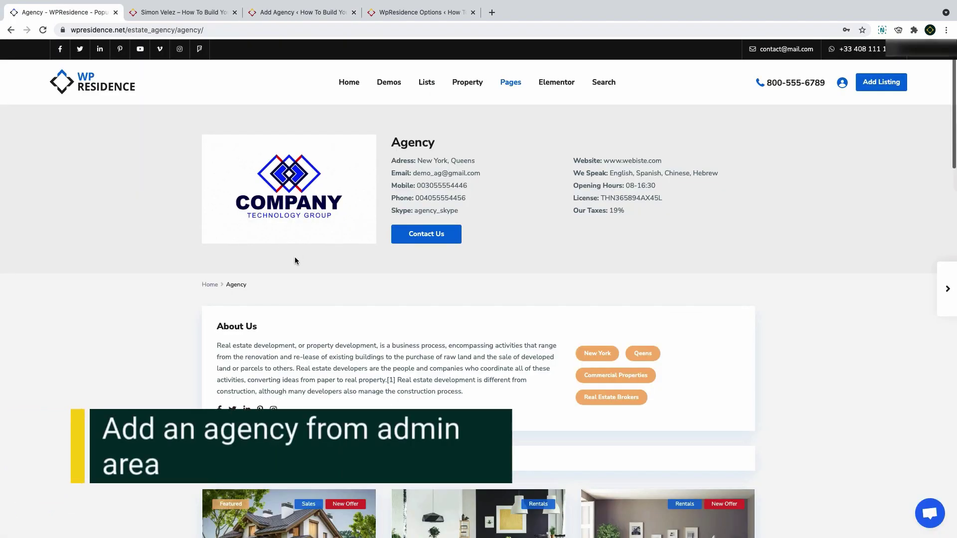
pyautogui.scroll(-5, 295, 260)
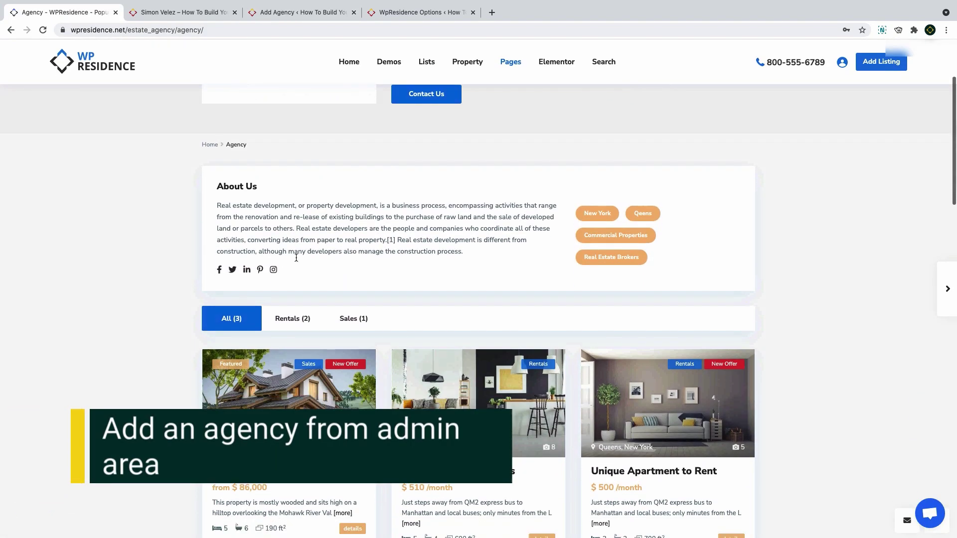
pyautogui.scroll(-10, 296, 258)
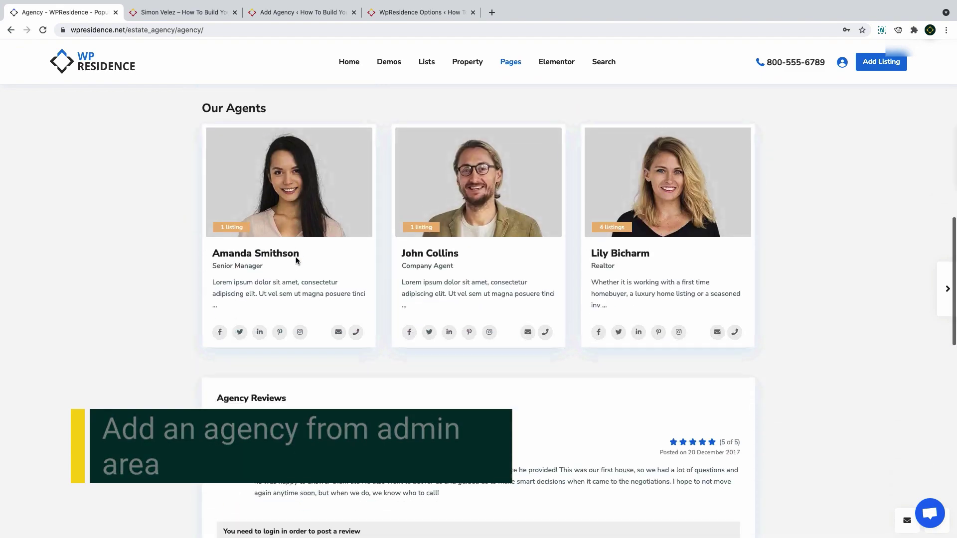
pyautogui.scroll(-10, 296, 259)
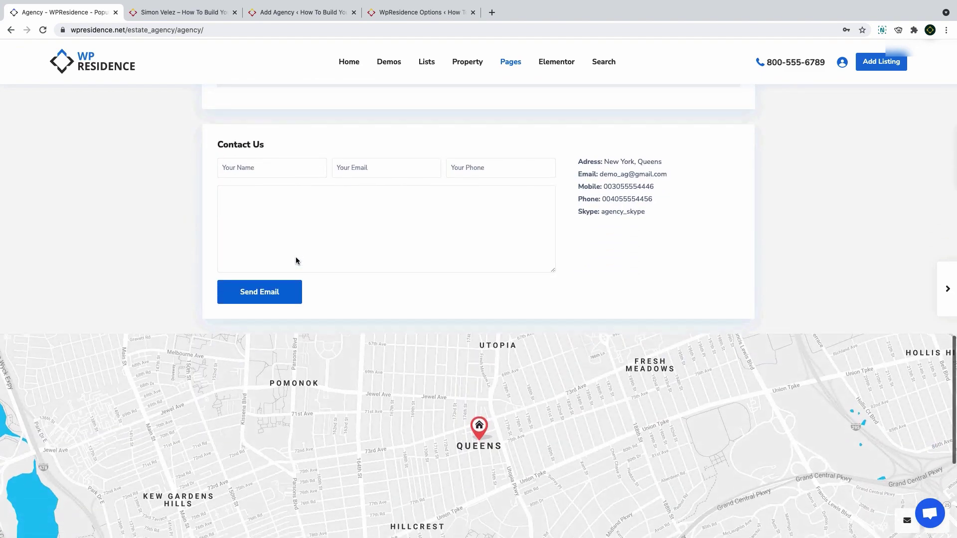
pyautogui.scroll(-3, 296, 257)
pyautogui.scroll(15, 296, 258)
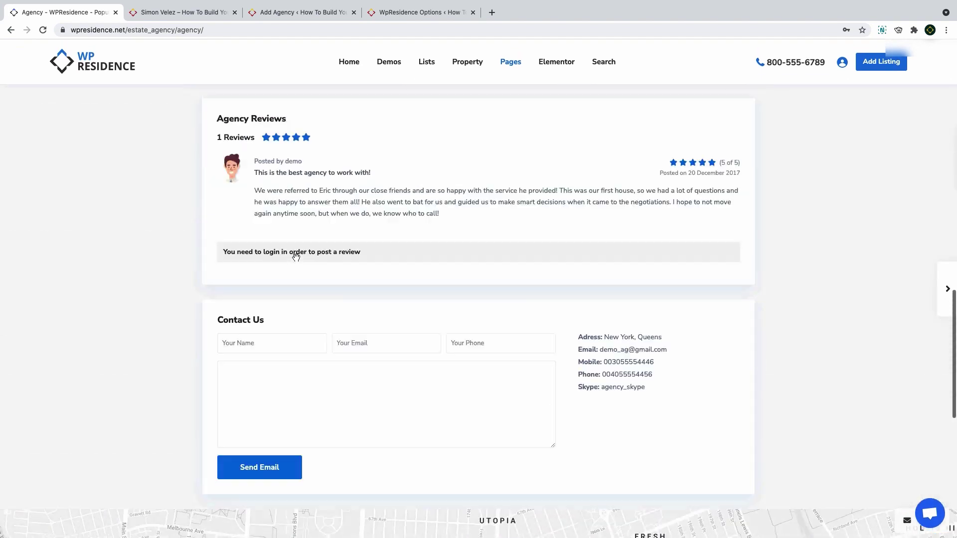
pyautogui.scroll(10, 296, 257)
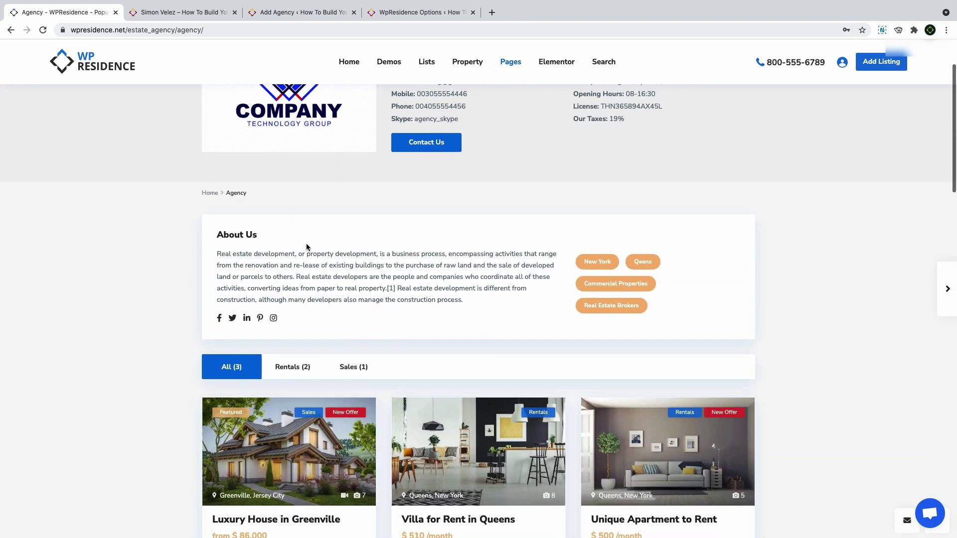
pyautogui.scroll(2, 335, 244)
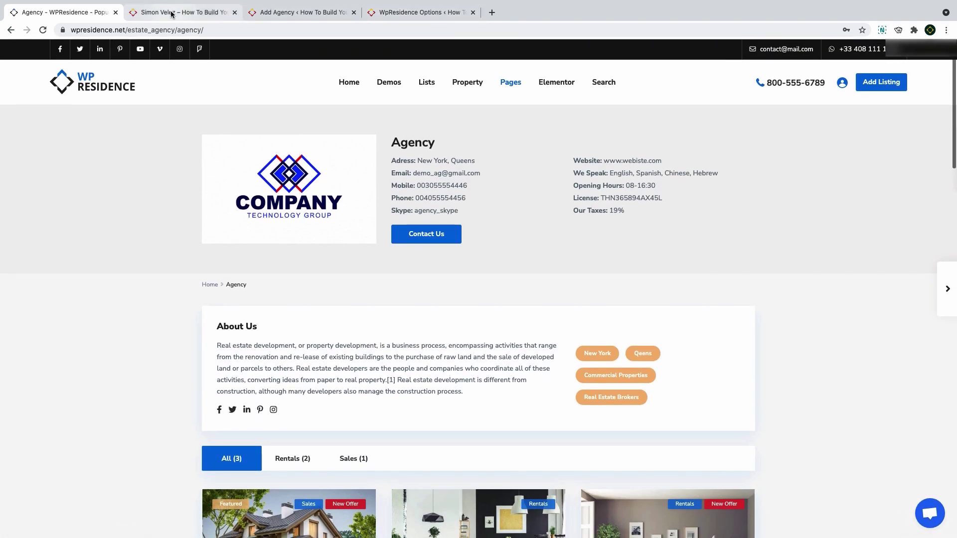
# Start a new agency titled Luxury Homes and paste in its description
pyautogui.click(262, 10)
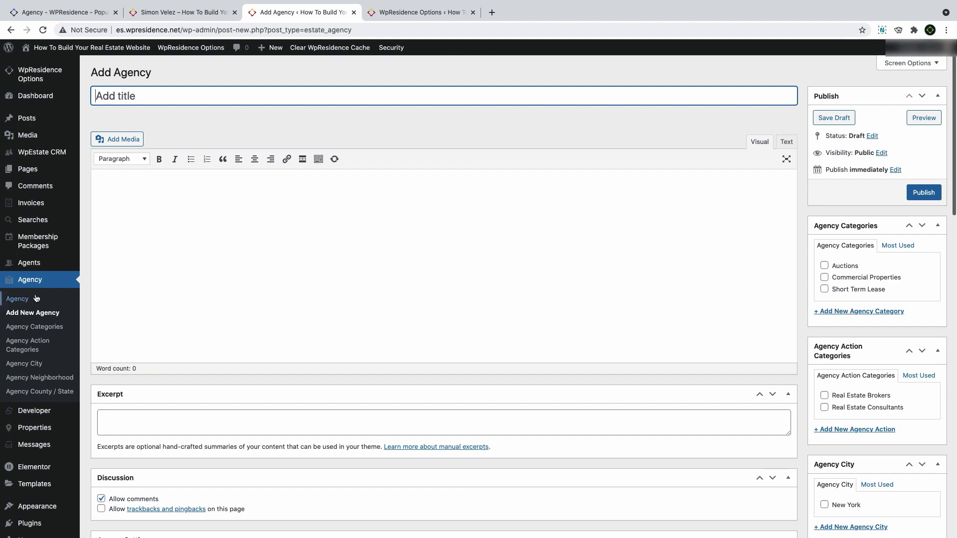
pyautogui.click(23, 312)
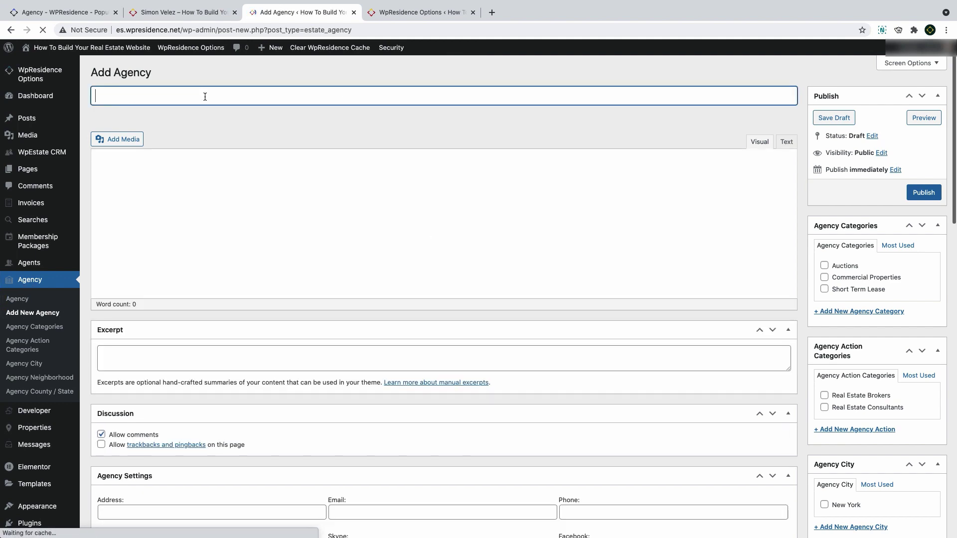
pyautogui.write('Luxury Homes')
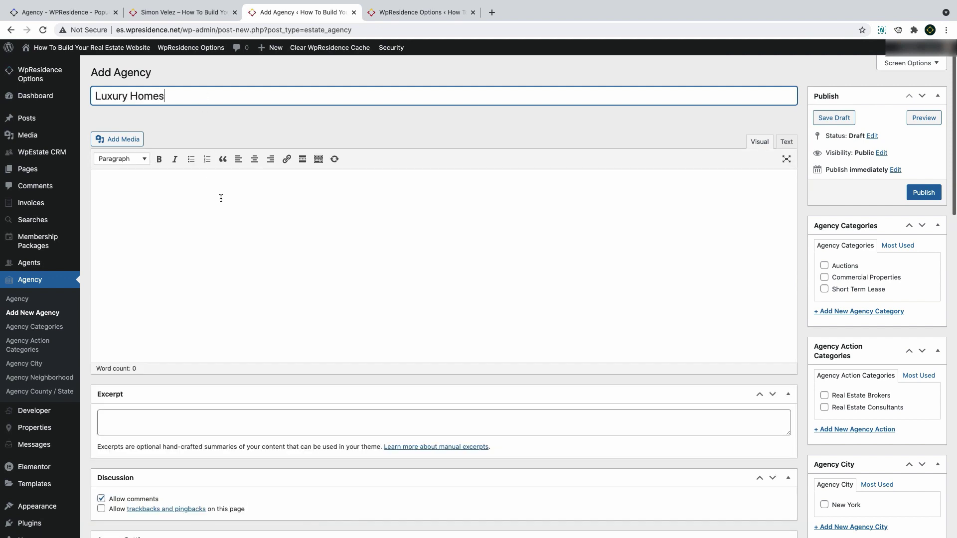
pyautogui.click(221, 199)
pyautogui.write('Real estate development, or property development, is a business process, encompassing activities that range from the renovation and re-lease of existing buildings to the purchase of raw land and the sale of developed land or parcels to others. Real estate developers are the people and companies who coordinate all of these activities, converting ideas from paper to real property.[1] Real estate development is different from construction, although many developers also manage the construction process.')
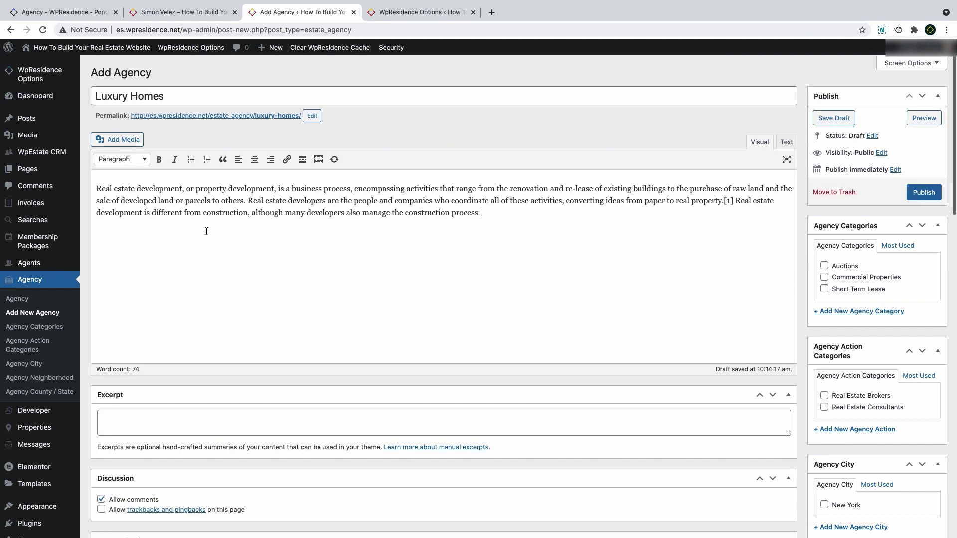
pyautogui.scroll(-1, 206, 232)
pyautogui.scroll(1, 624, 271)
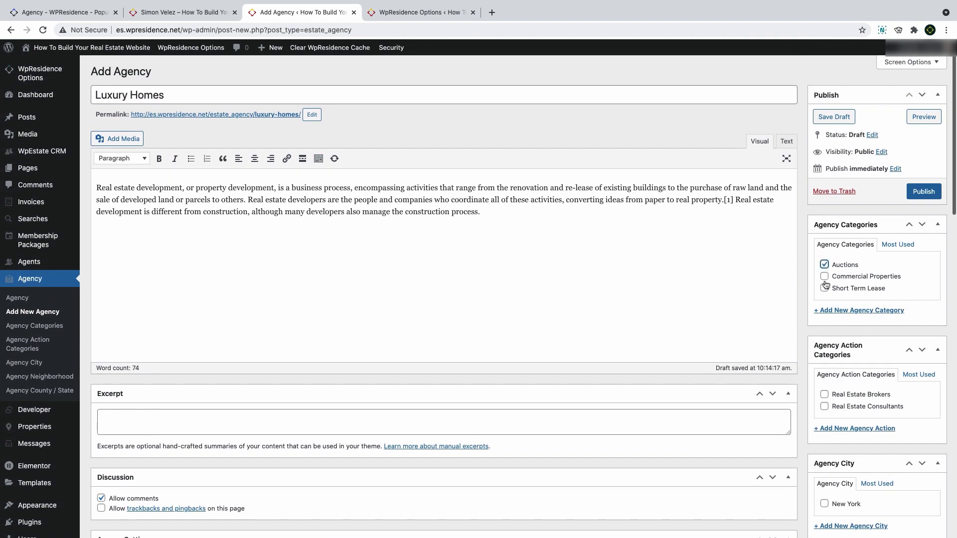
# Tag the agency Real Estate Brokers, set its city to New York, and begin the e-mail field
pyautogui.scroll(-3, 826, 293)
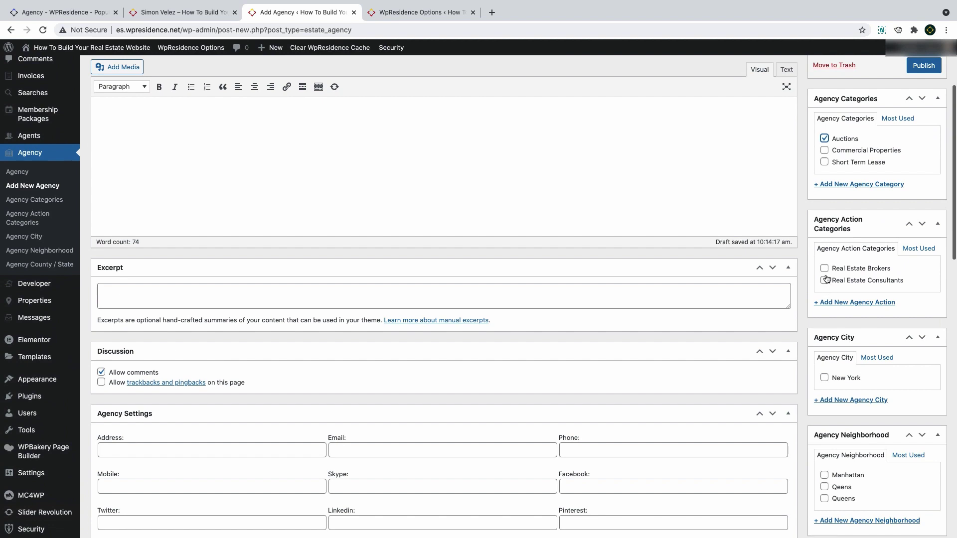
pyautogui.click(825, 269)
pyautogui.click(824, 379)
pyautogui.scroll(-4, 825, 379)
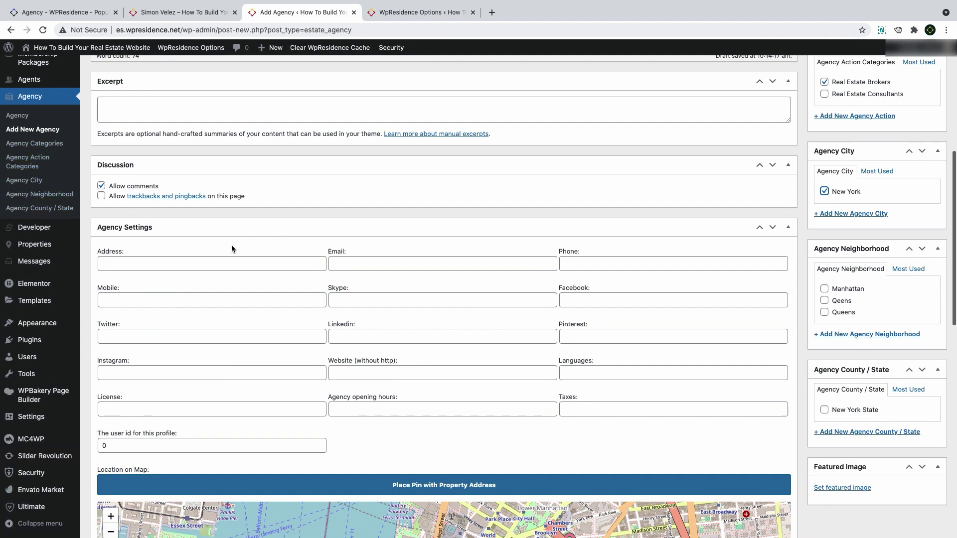
pyautogui.scroll(-2, 231, 244)
pyautogui.click(379, 203)
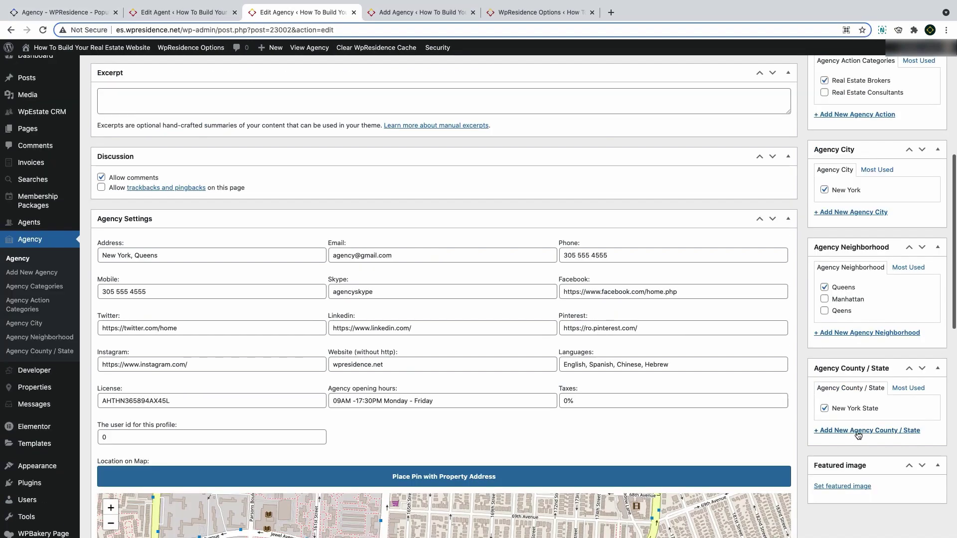
pyautogui.scroll(-1, 878, 416)
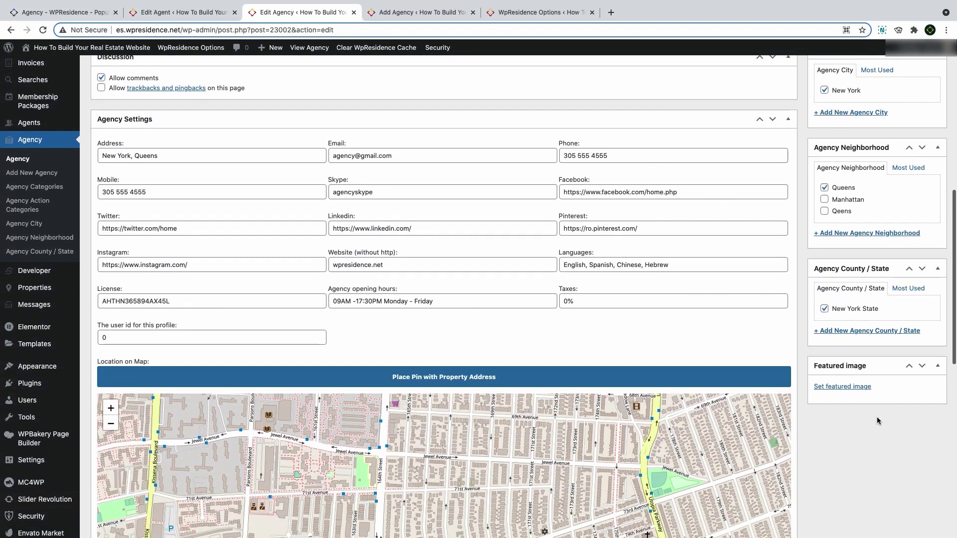
# Pick the Estate Plan logo from the Media Library as the agency's featured image
pyautogui.click(842, 387)
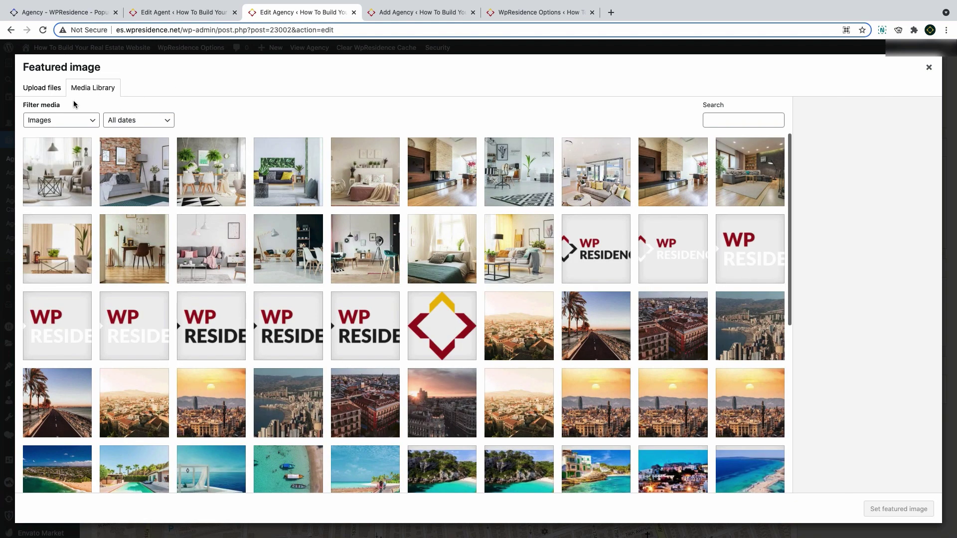
pyautogui.click(49, 89)
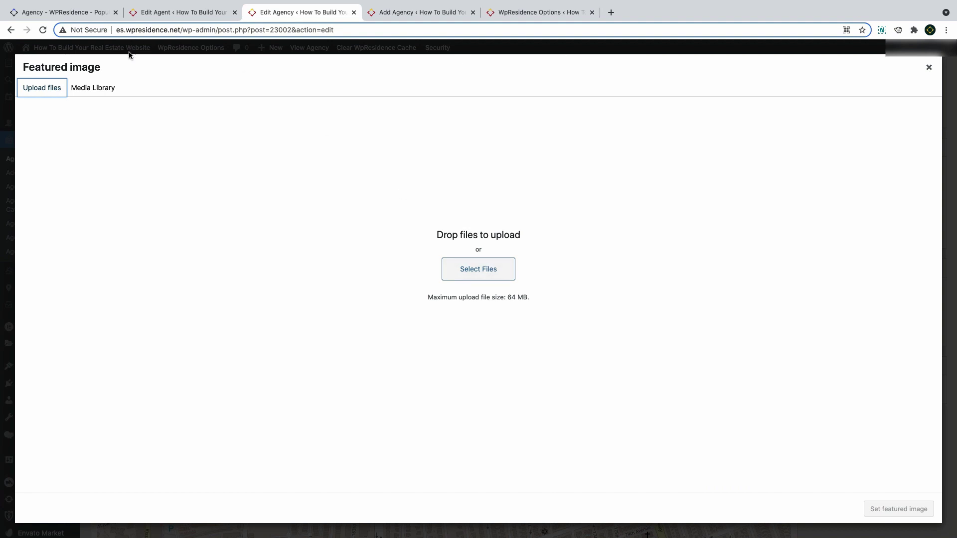
pyautogui.click(106, 89)
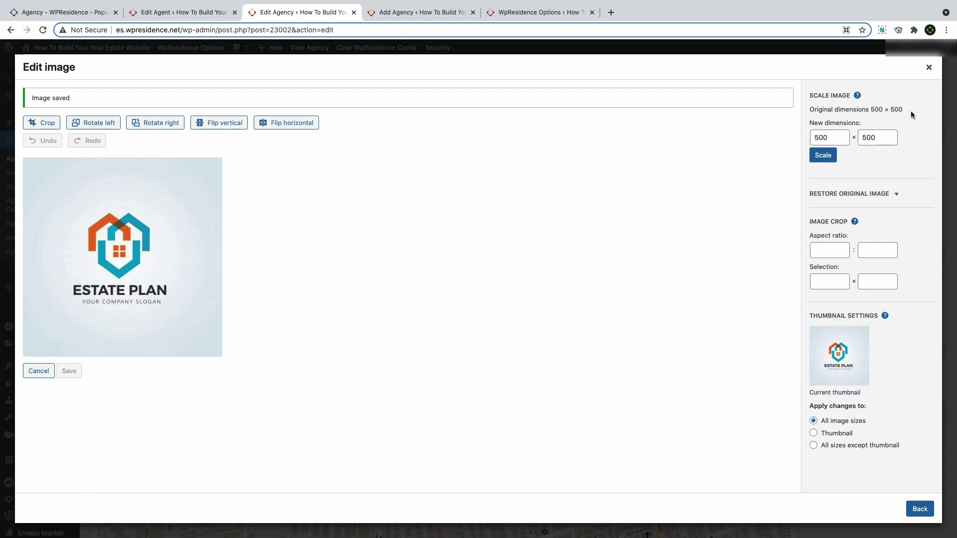
pyautogui.moveTo(911, 114); pyautogui.dragTo(871, 111)
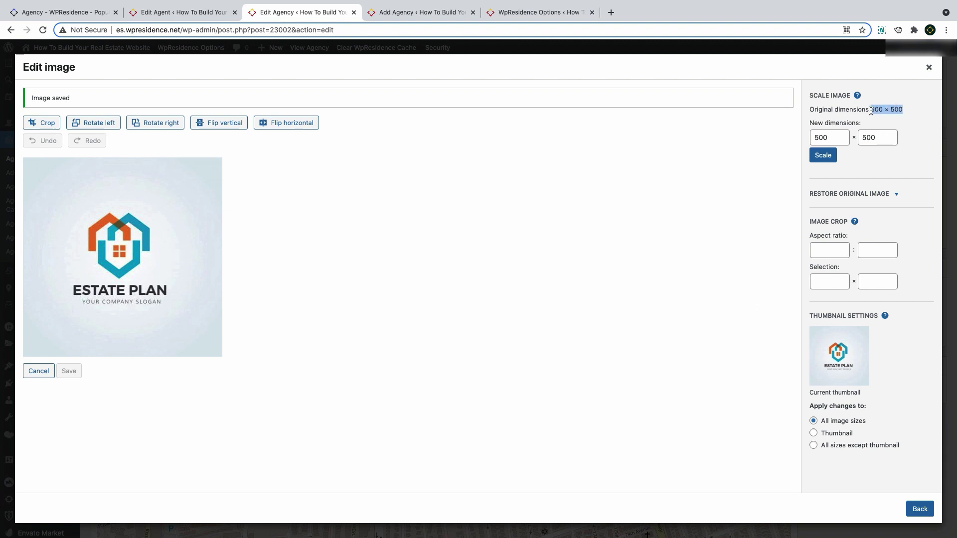
pyautogui.click(920, 509)
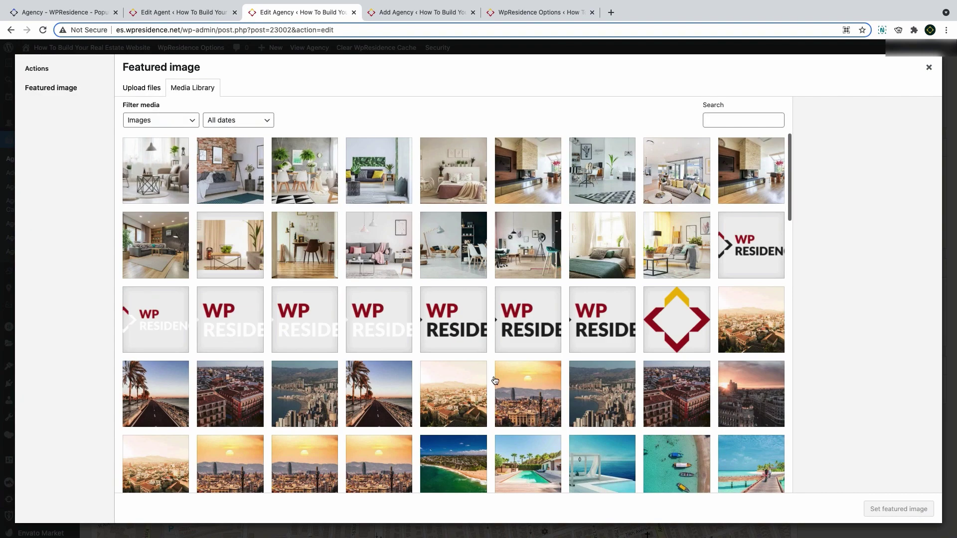
pyautogui.scroll(-20, 495, 381)
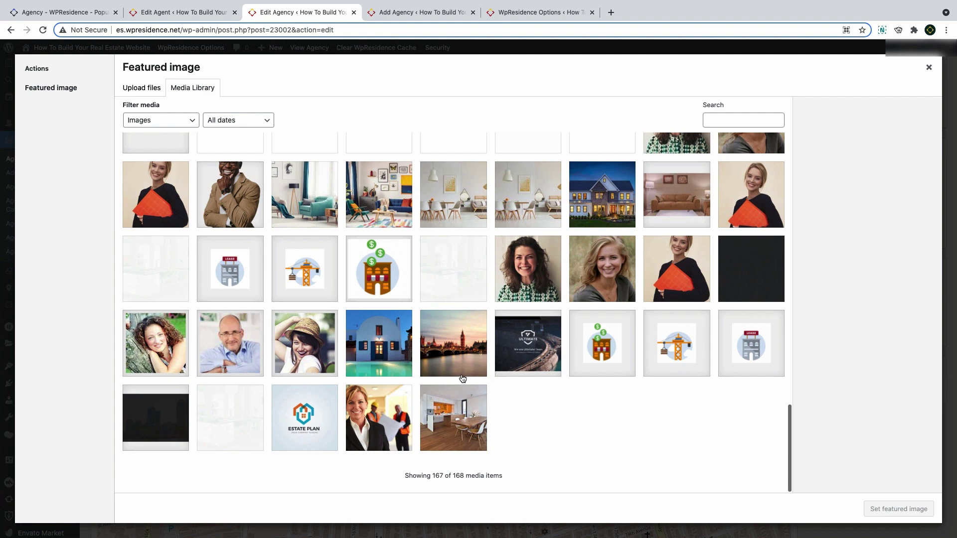
pyautogui.click(317, 435)
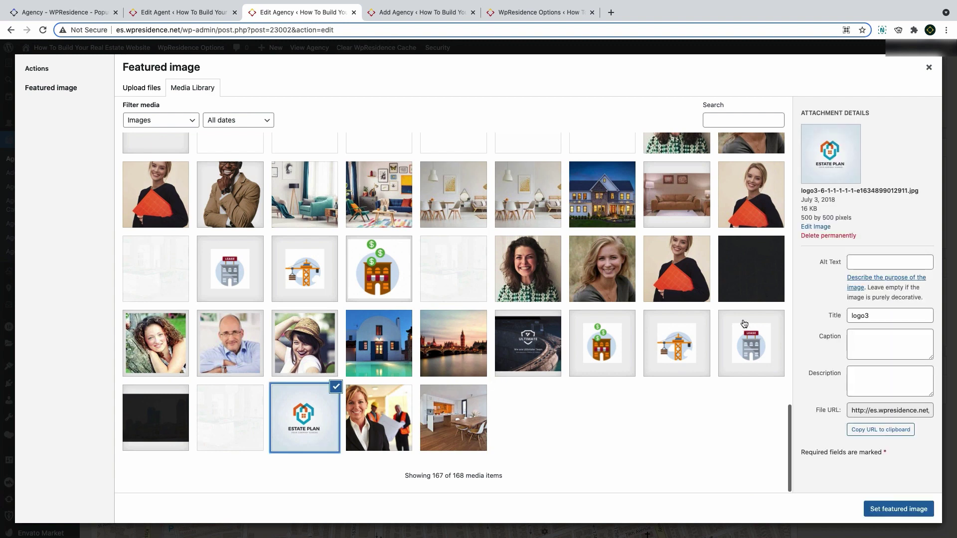
pyautogui.click(911, 508)
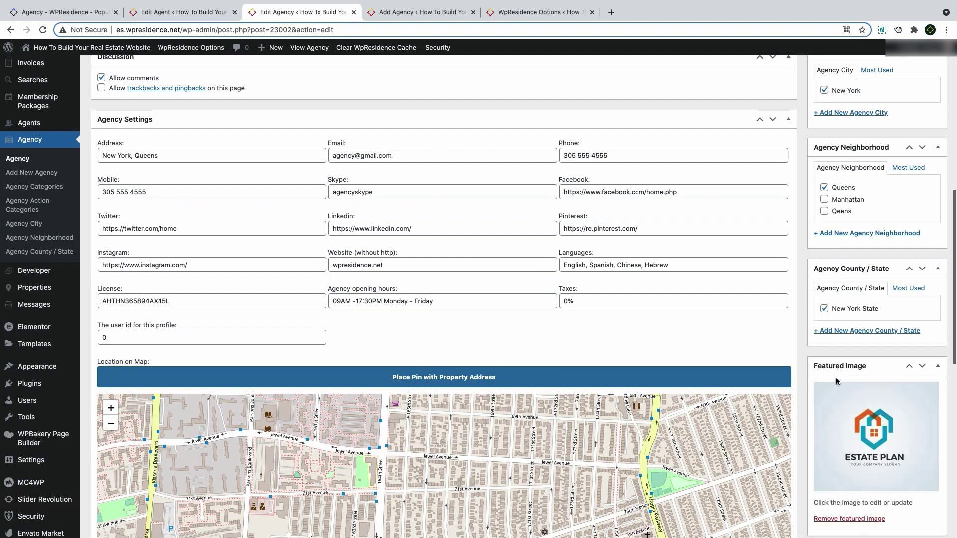
# Pin the agency address on the map, zoom in, and centre the pin near 75th Avenue
pyautogui.scroll(-4, 836, 378)
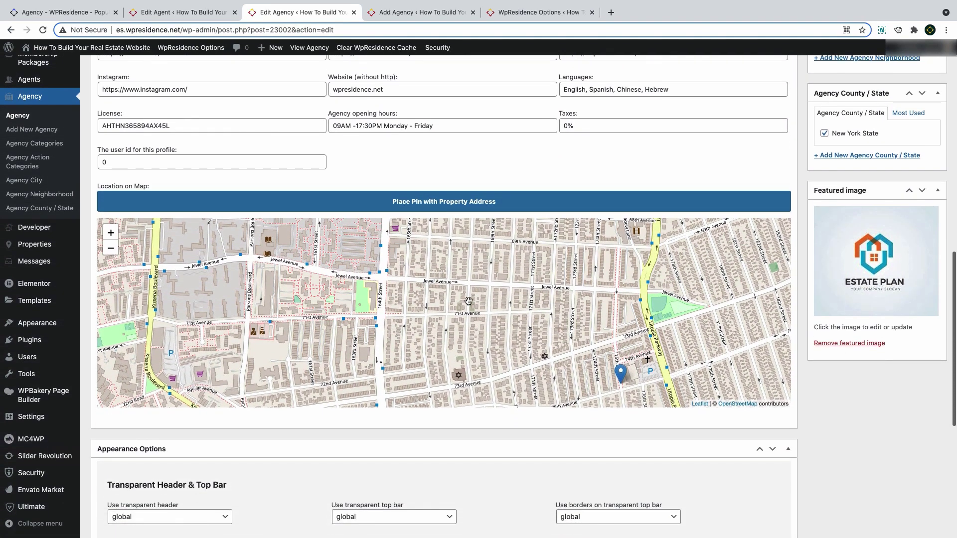
pyautogui.scroll(1, 468, 301)
pyautogui.scroll(1, 333, 179)
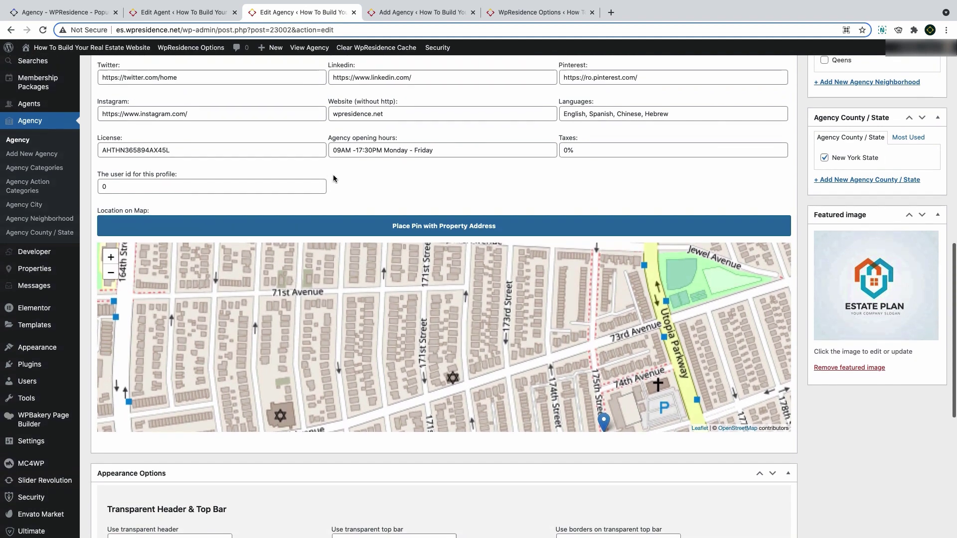
pyautogui.scroll(4, 333, 179)
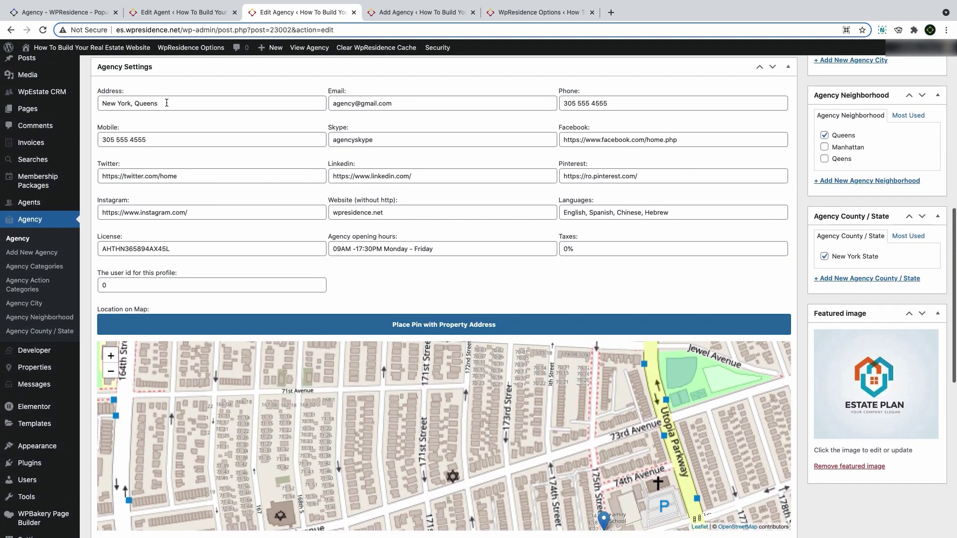
pyautogui.tripleClick(167, 103)
pyautogui.click(428, 325)
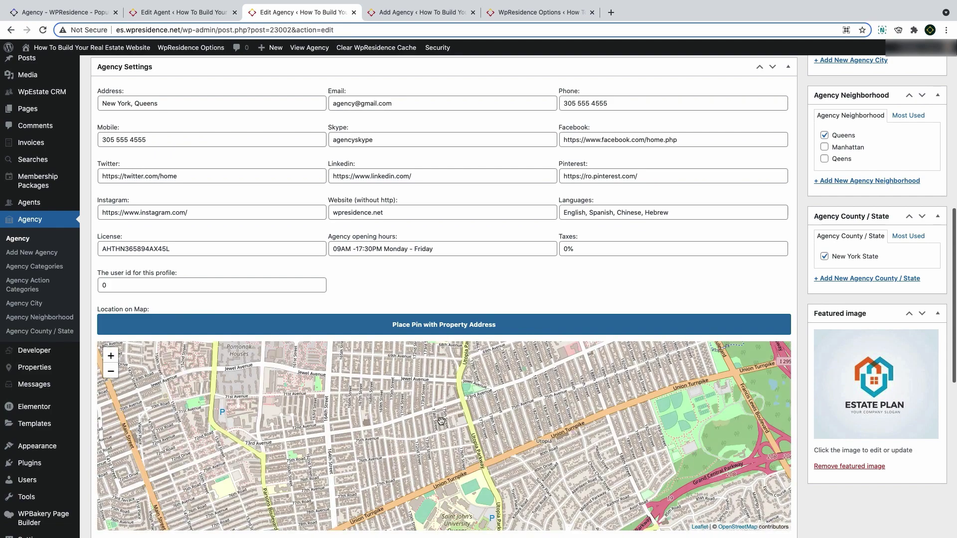
pyautogui.scroll(1, 441, 422)
pyautogui.scroll(1, 458, 430)
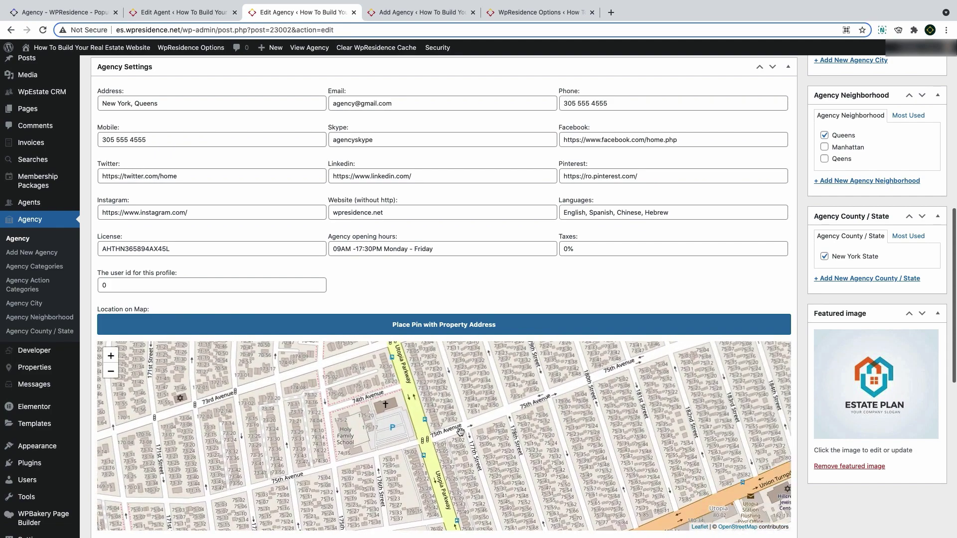
pyautogui.moveTo(460, 432); pyautogui.dragTo(430, 477)
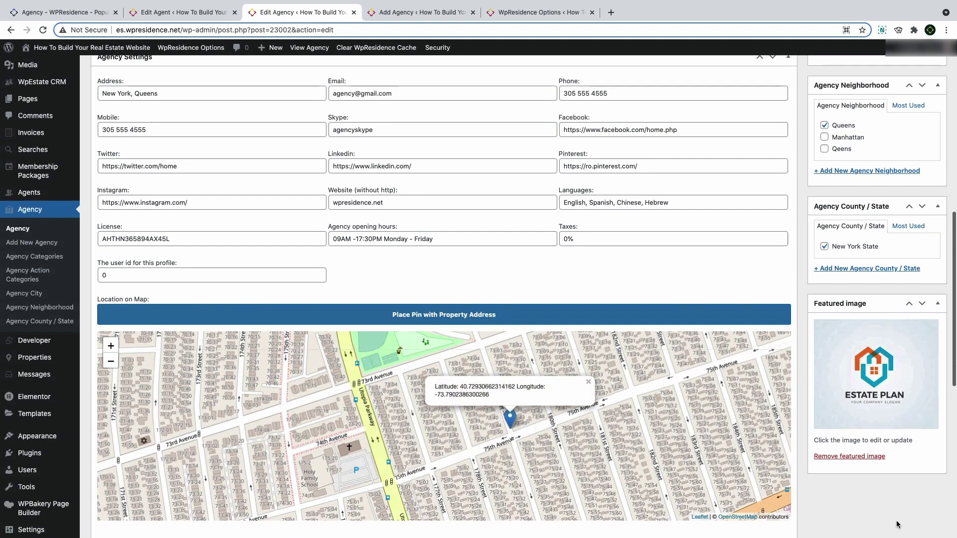
pyautogui.scroll(-4, 892, 530)
pyautogui.scroll(-4, 894, 514)
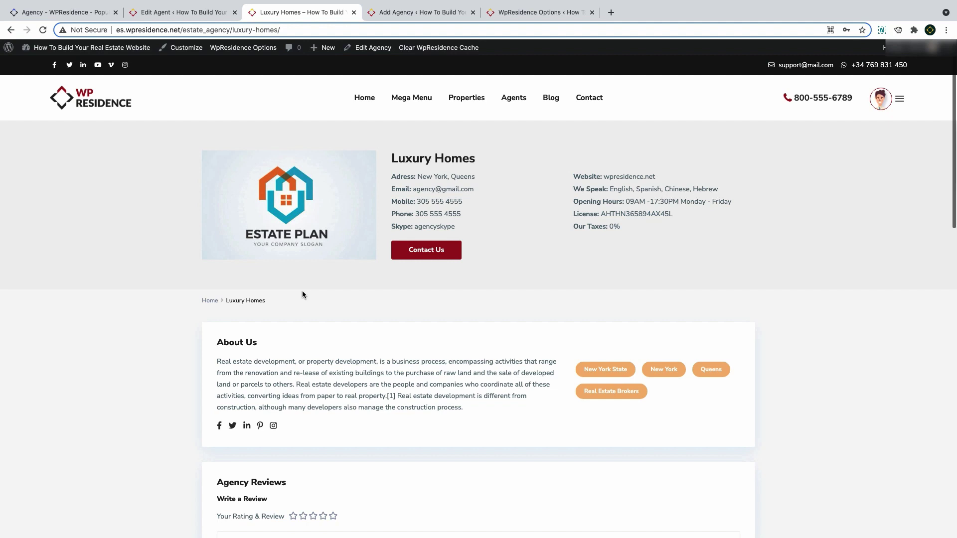
# Scroll through the front-end Luxury Homes page's logo, contact details, About Us text and contact form
pyautogui.scroll(-8, 302, 293)
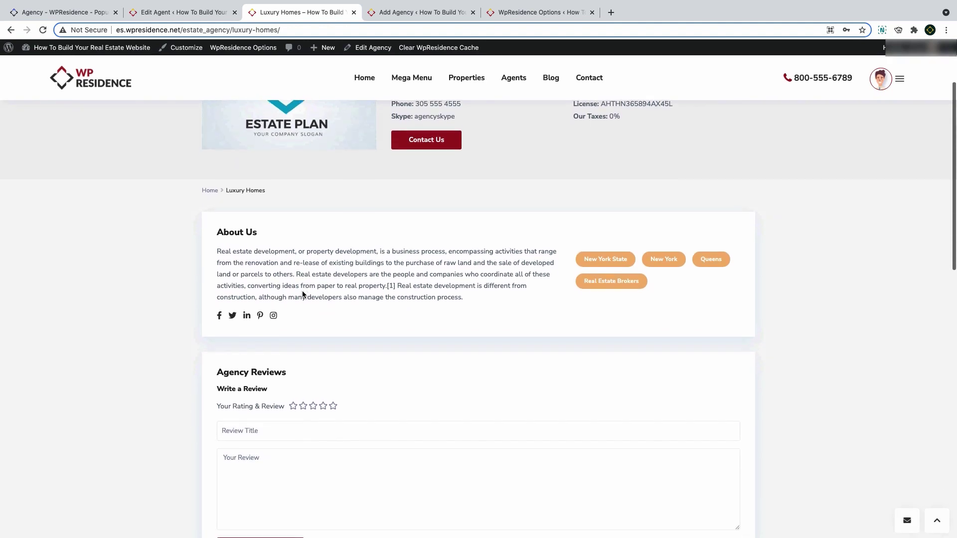
pyautogui.scroll(-3, 302, 294)
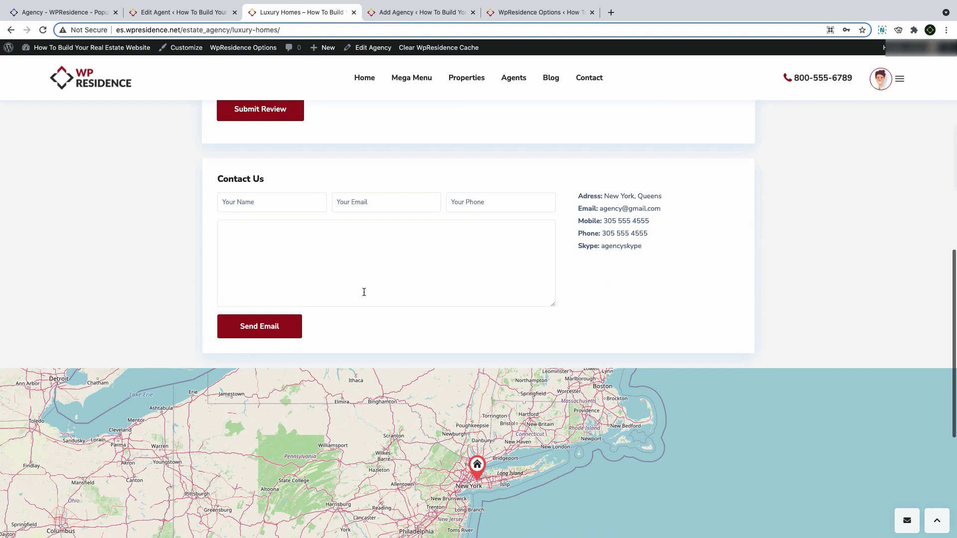
pyautogui.scroll(10, 363, 292)
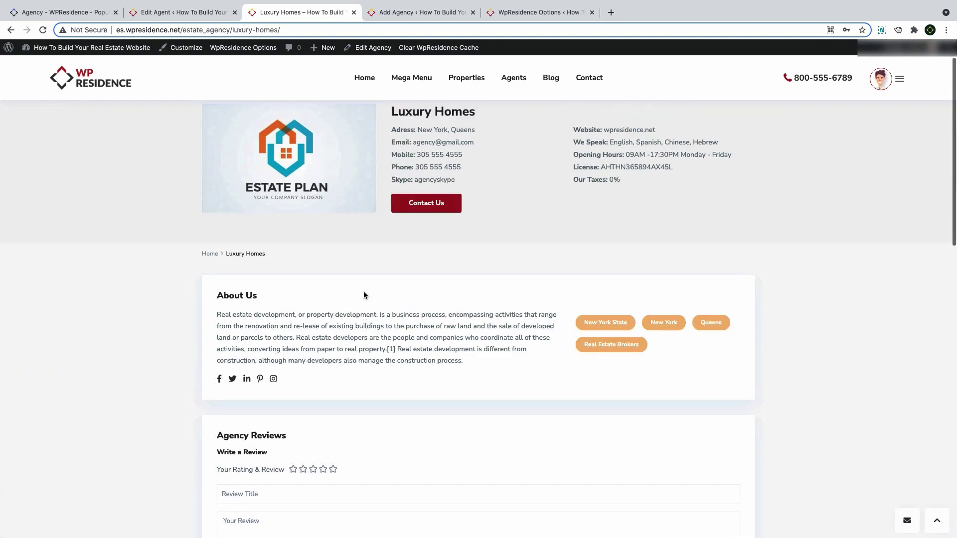
pyautogui.scroll(-7, 363, 295)
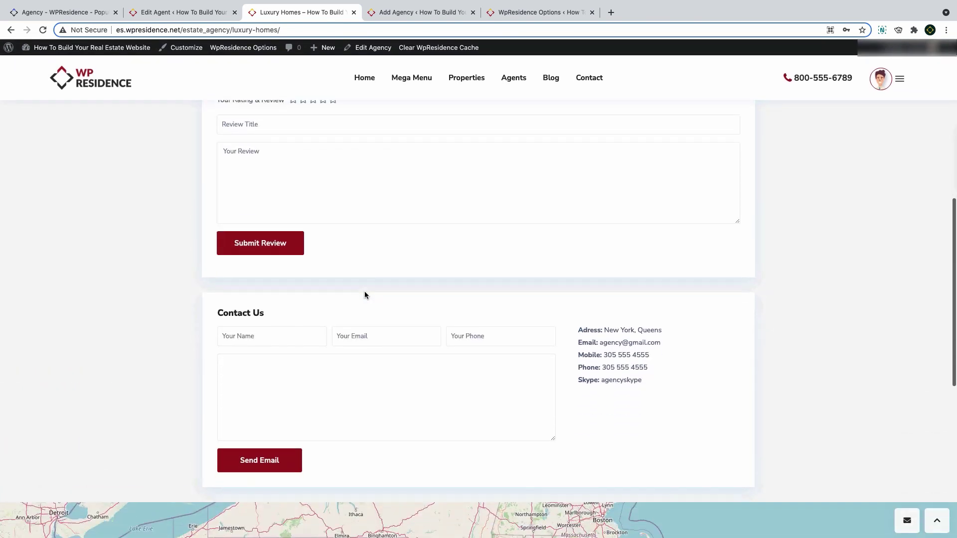
pyautogui.scroll(8, 365, 295)
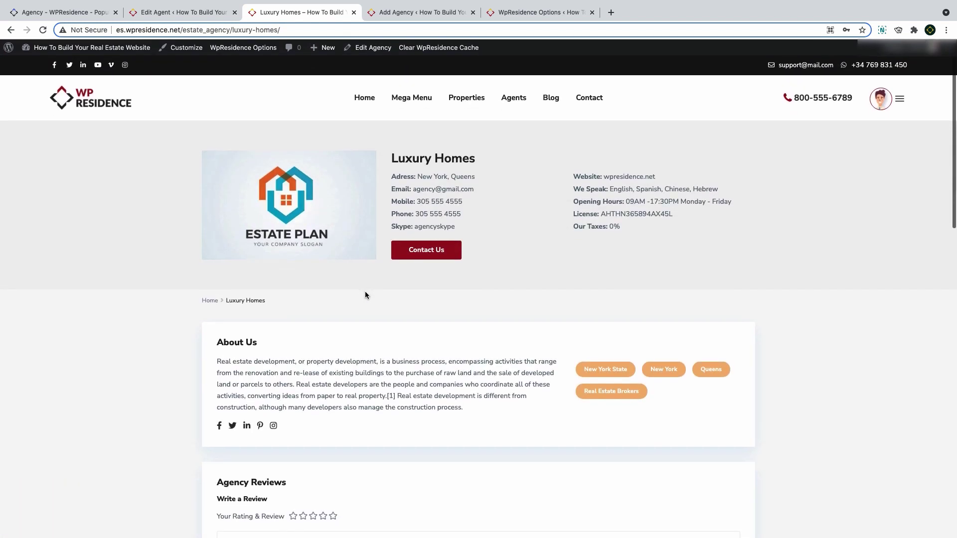
pyautogui.scroll(-6, 365, 295)
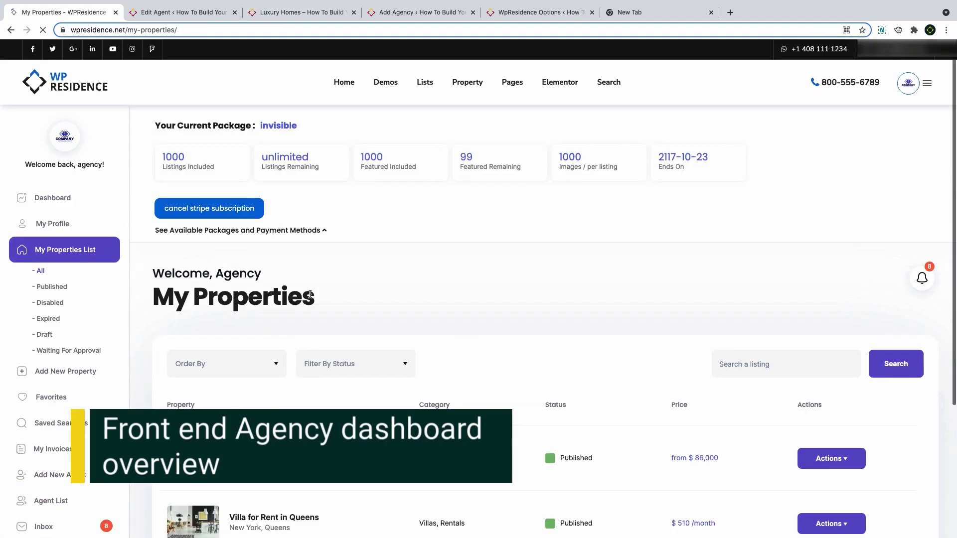
# Review the agency's My Profile contact, category, location and about fields, then go to CRM
pyautogui.scroll(-4, 311, 294)
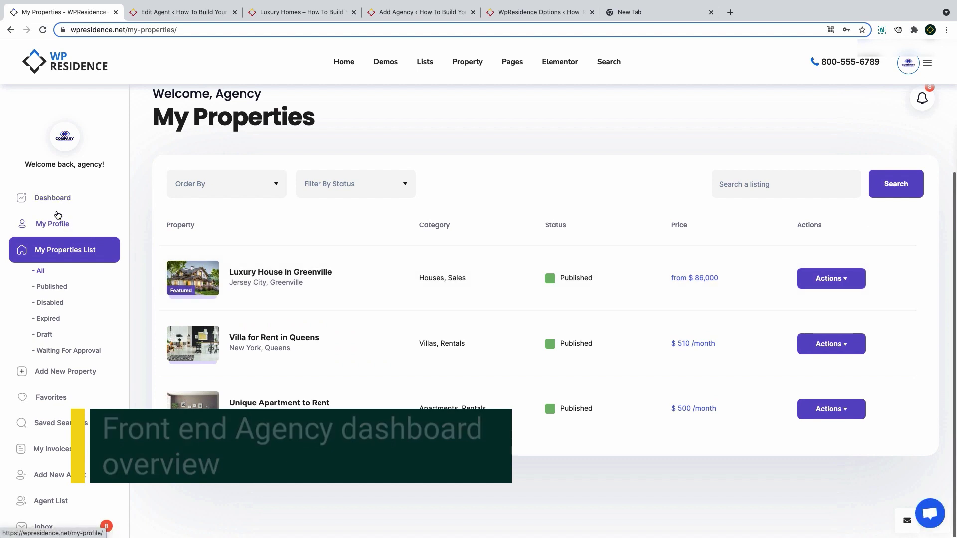
pyautogui.click(60, 197)
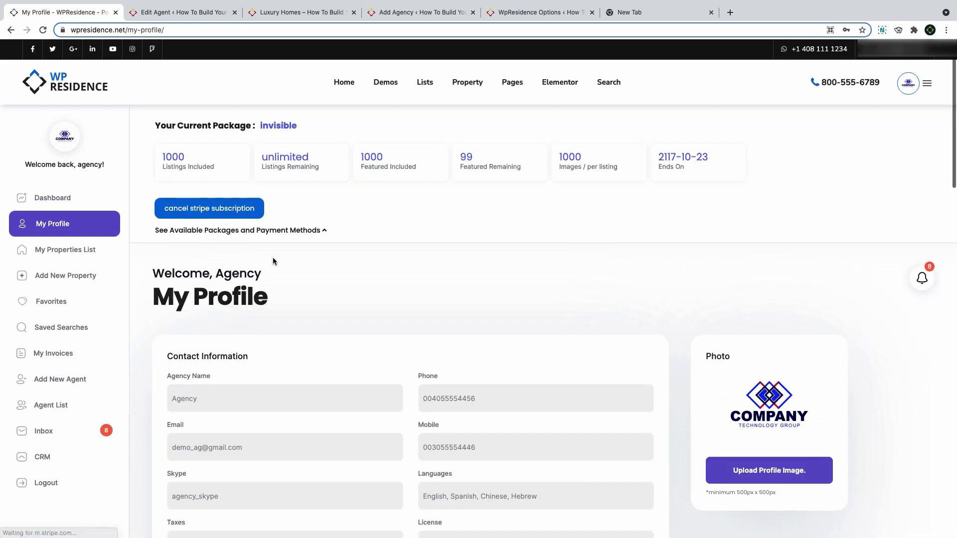
pyautogui.scroll(-4, 273, 258)
pyautogui.scroll(-6, 272, 257)
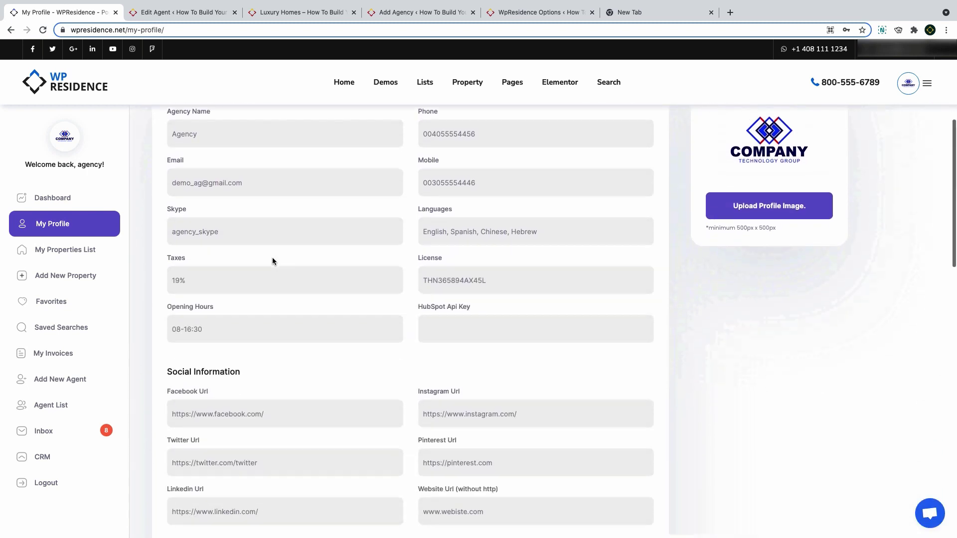
pyautogui.scroll(-9, 272, 260)
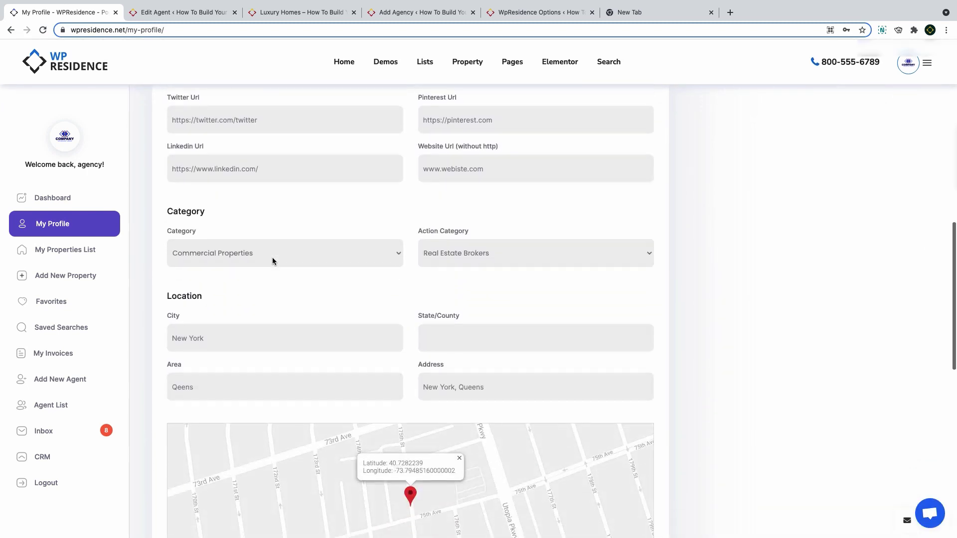
pyautogui.scroll(-4, 273, 260)
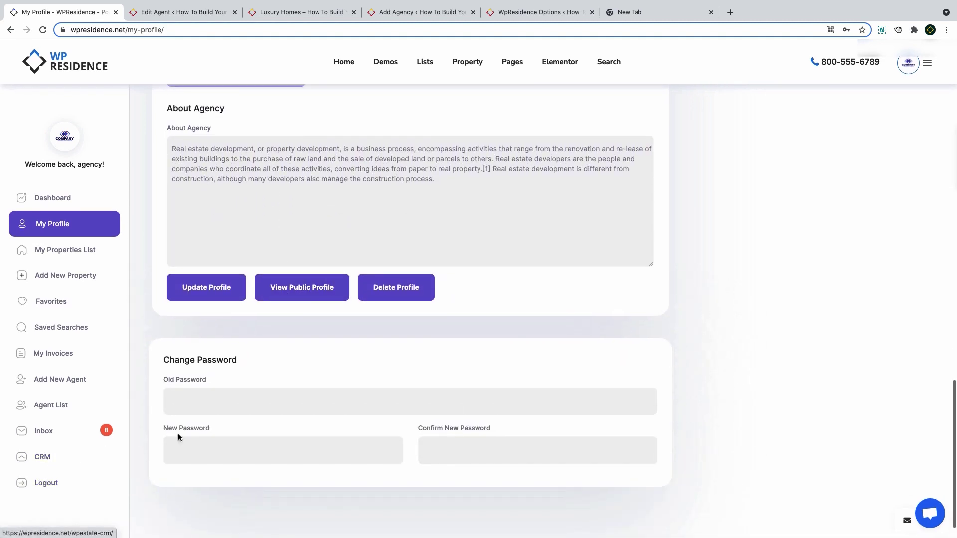
pyautogui.scroll(1, 44, 460)
pyautogui.click(44, 458)
pyautogui.scroll(8, 410, 299)
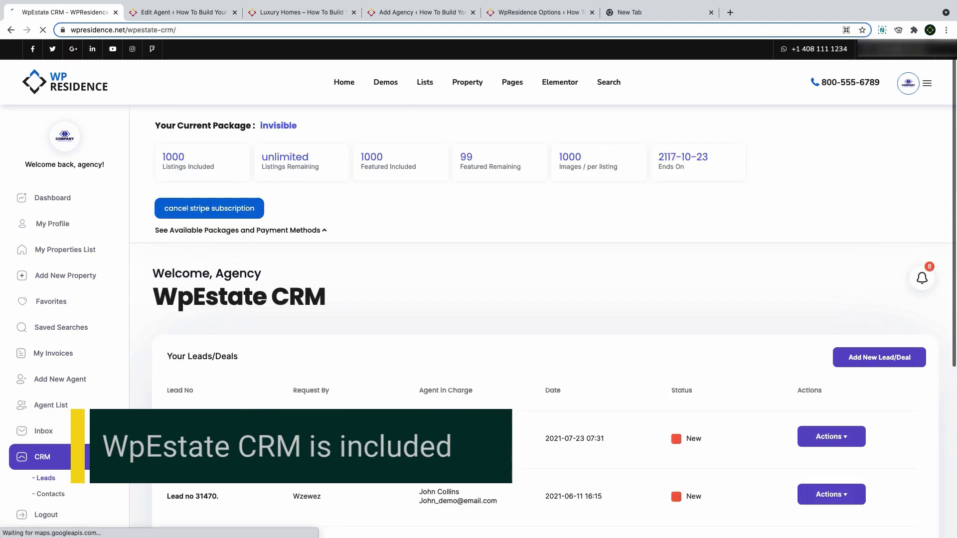
# Scroll the CRM leads, then return to My Profile and focus the HubSpot Api Key field
pyautogui.scroll(-3, 184, 401)
pyautogui.scroll(-1, 185, 402)
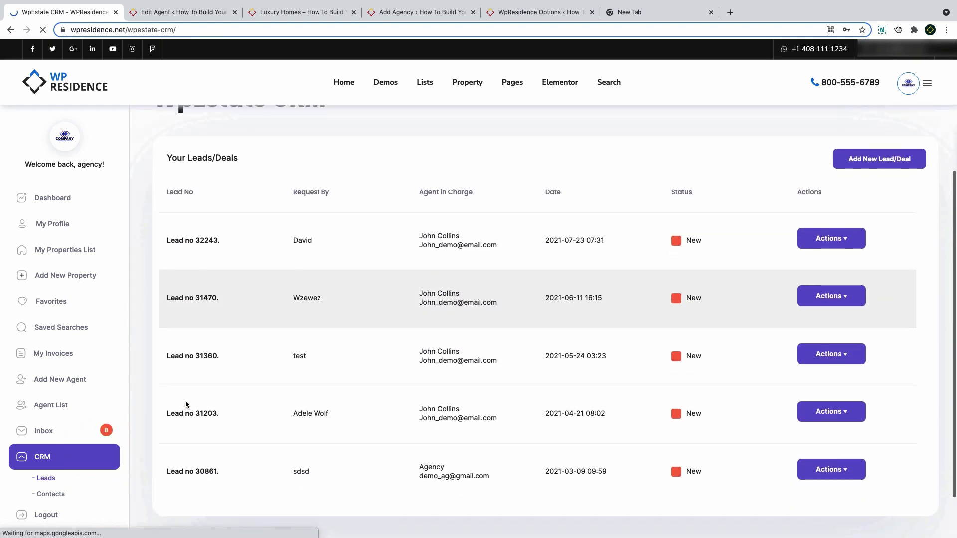
pyautogui.scroll(4, 185, 402)
pyautogui.click(60, 224)
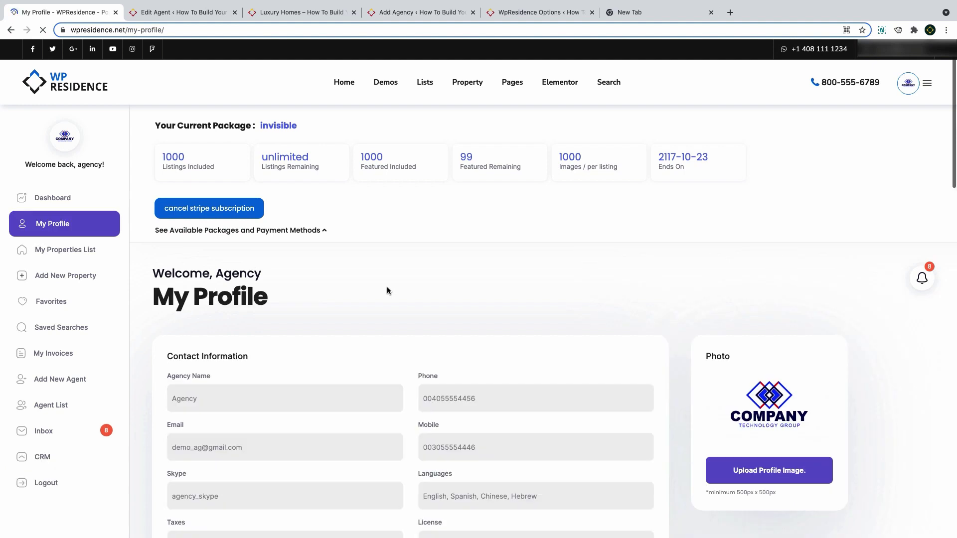
pyautogui.scroll(-3, 387, 289)
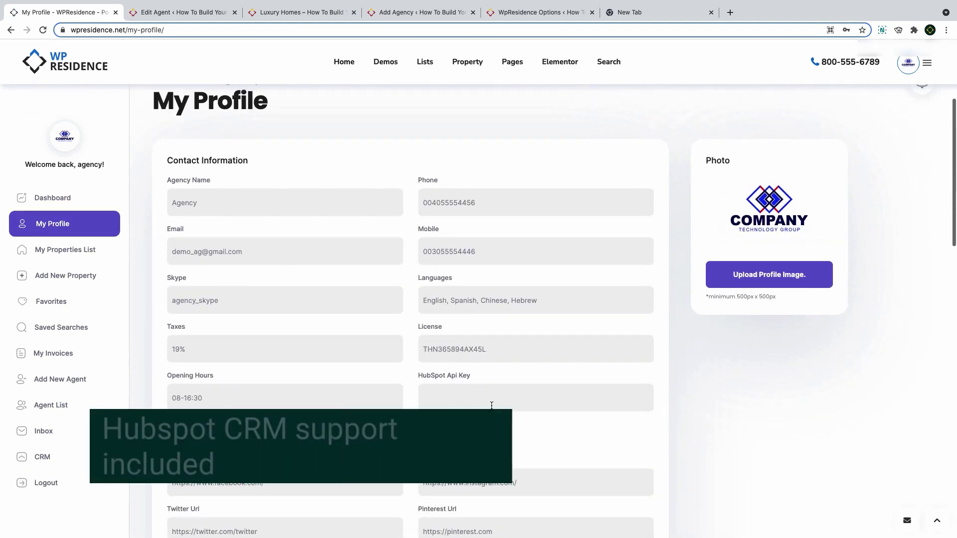
pyautogui.click(480, 399)
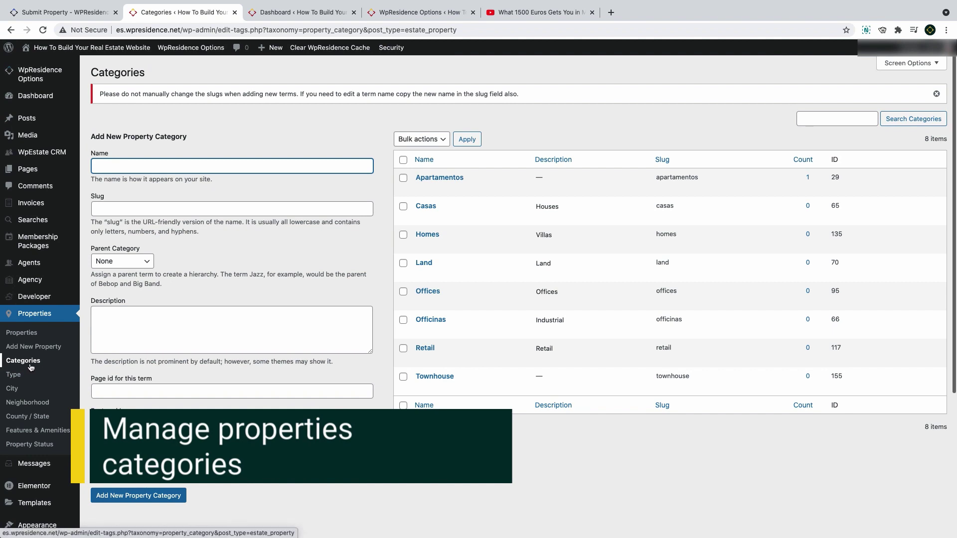
# Browse the Type, City, Neighborhood, County / State and Features & Amenities terms, ending on Categories
pyautogui.click(13, 375)
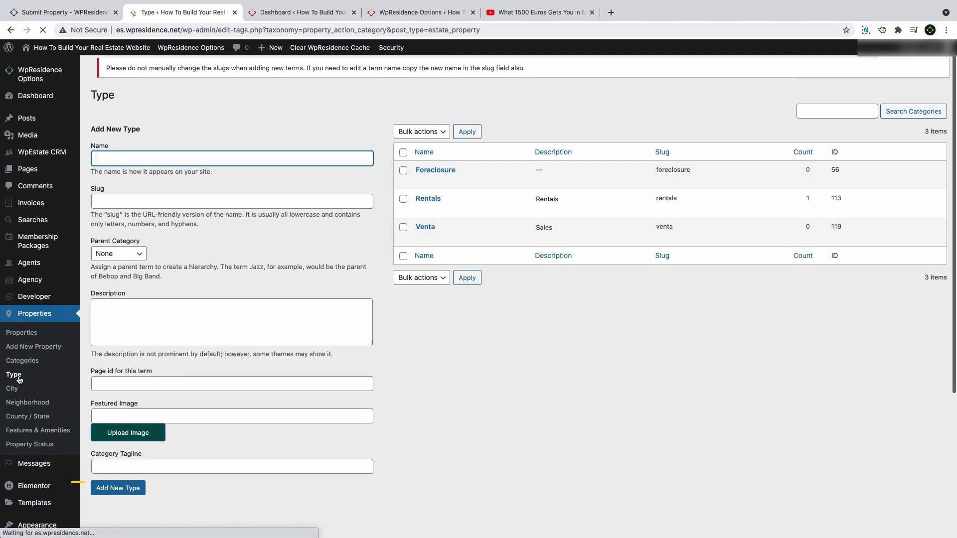
pyautogui.click(12, 389)
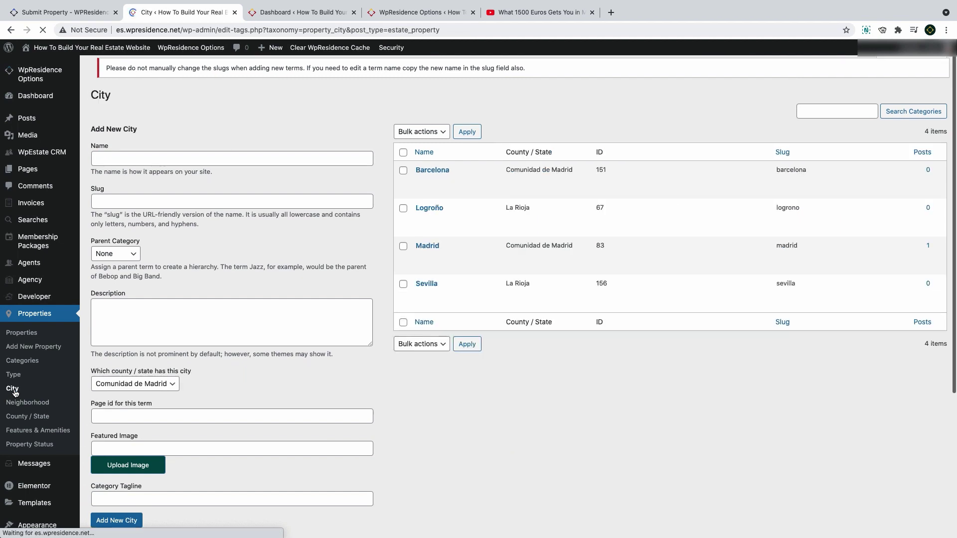
pyautogui.click(18, 405)
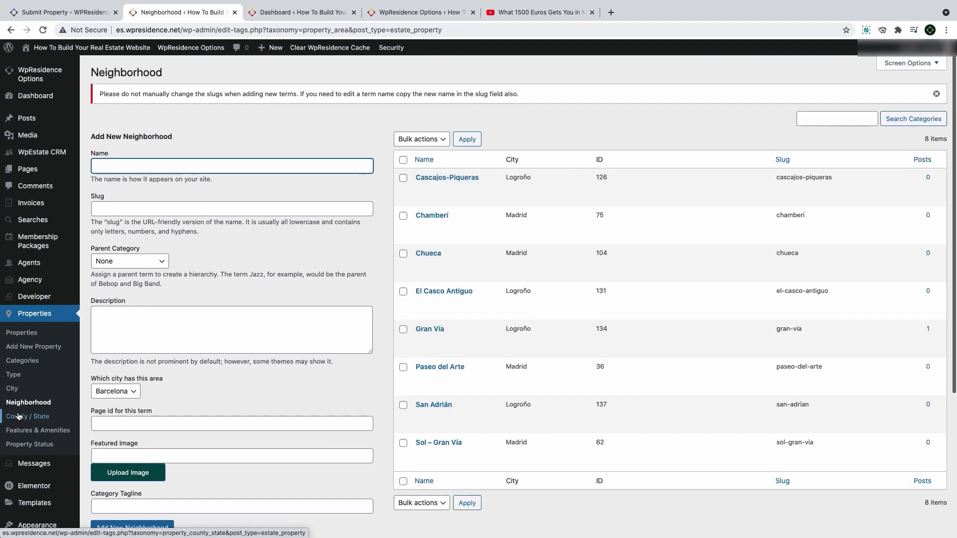
pyautogui.click(18, 417)
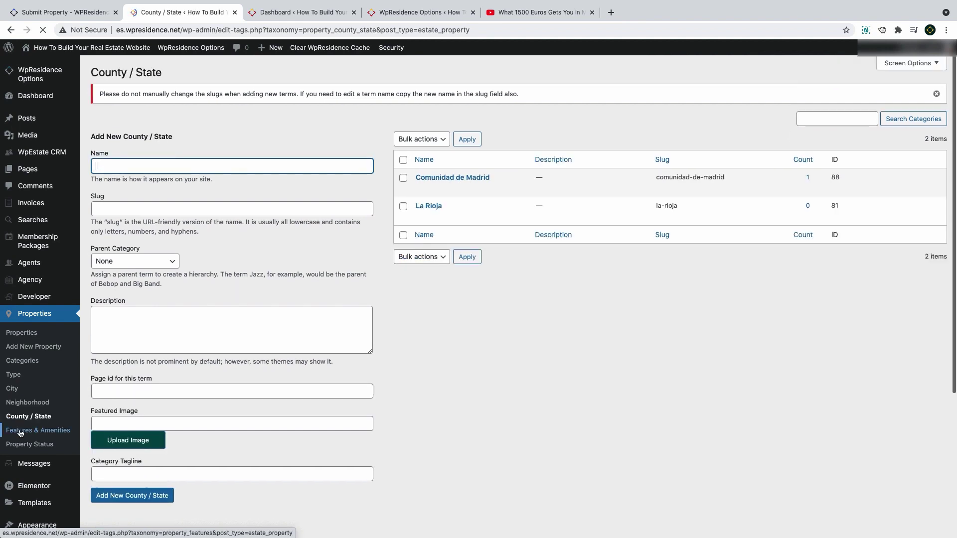
pyautogui.click(20, 432)
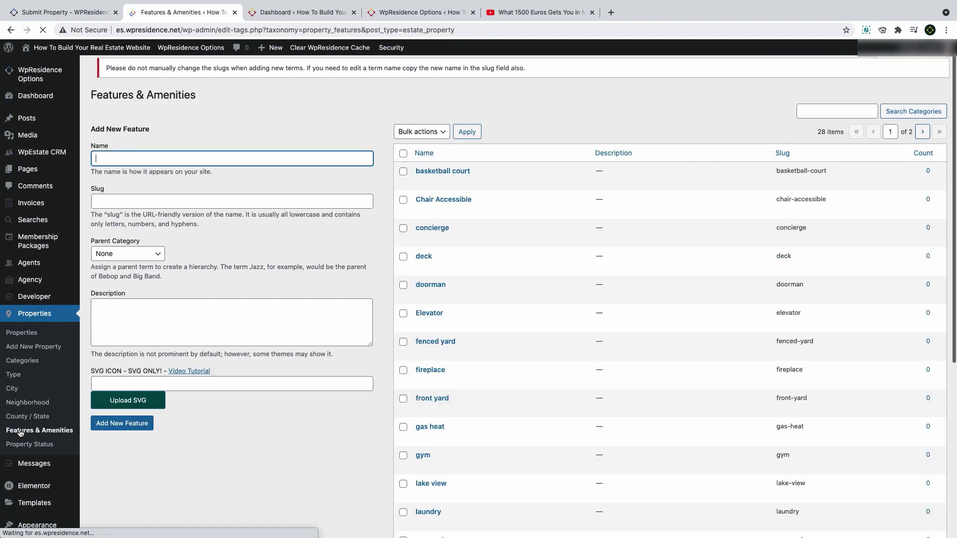
pyautogui.click(23, 360)
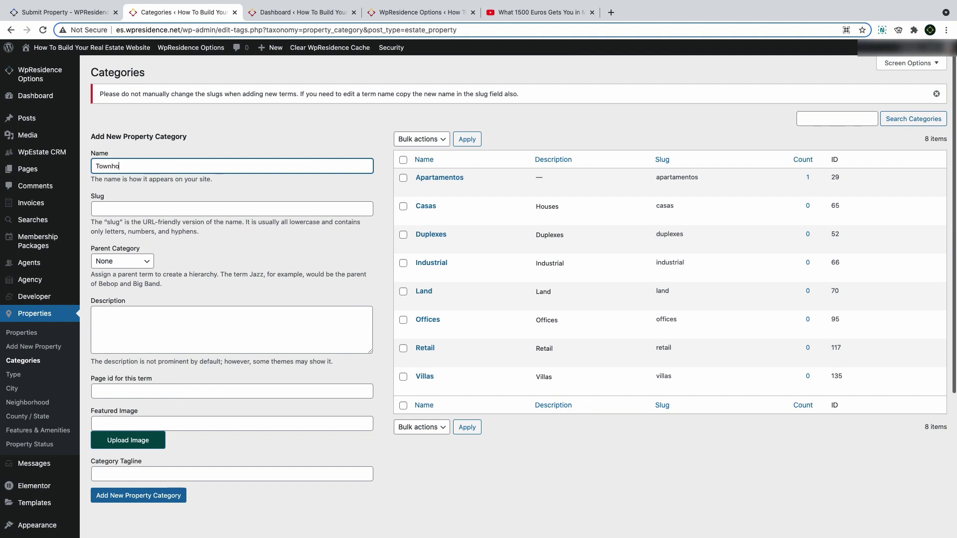
# Create the Townhouse category with house9 from the Media Library as its featured image
pyautogui.click(157, 212)
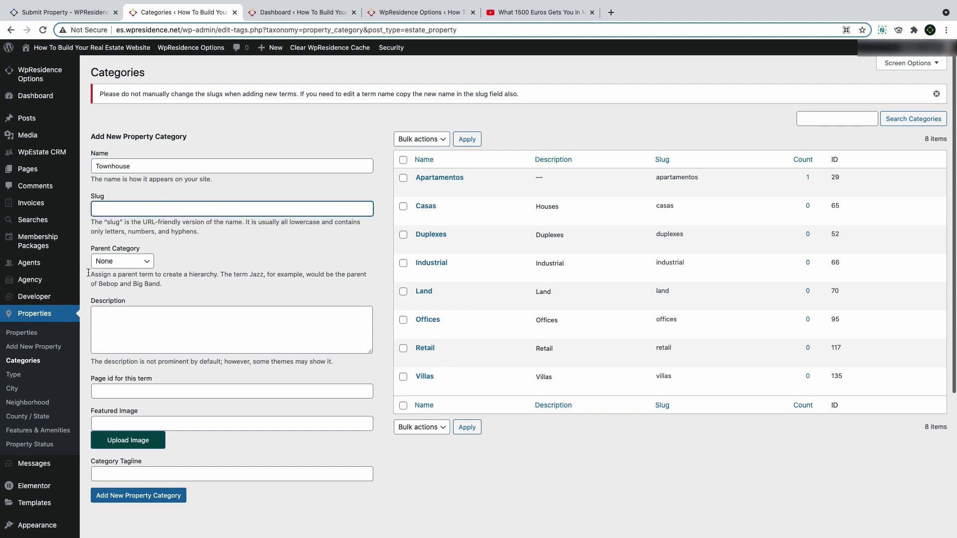
pyautogui.click(129, 428)
pyautogui.click(133, 444)
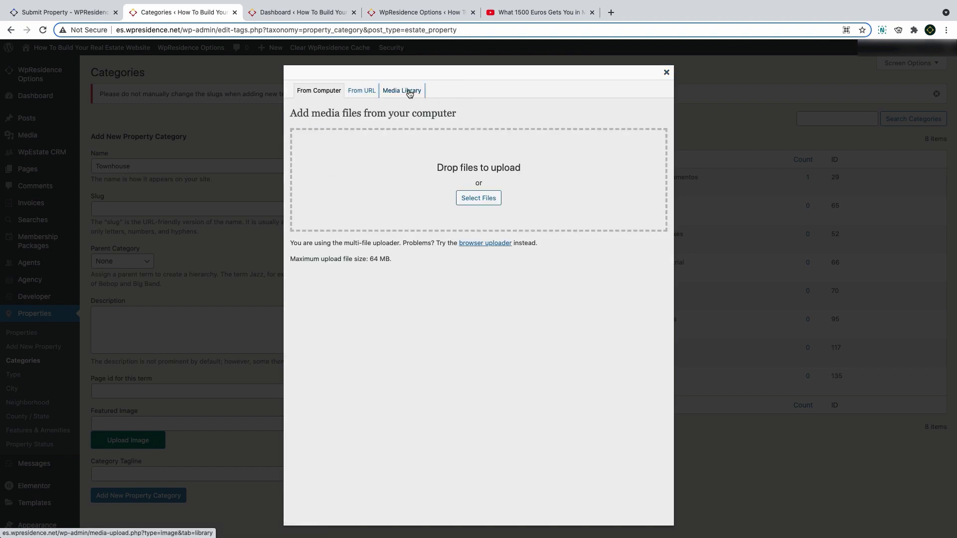
pyautogui.click(409, 91)
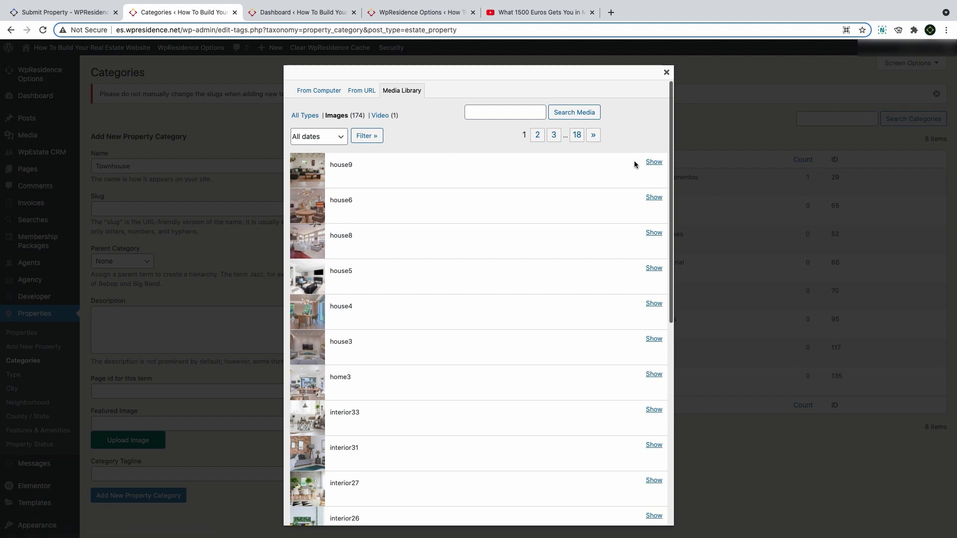
pyautogui.click(648, 163)
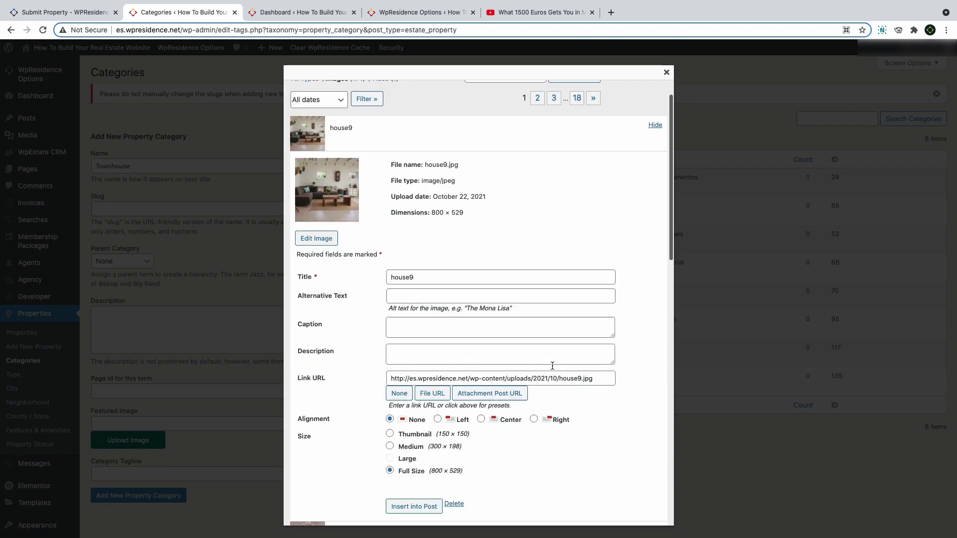
pyautogui.click(414, 507)
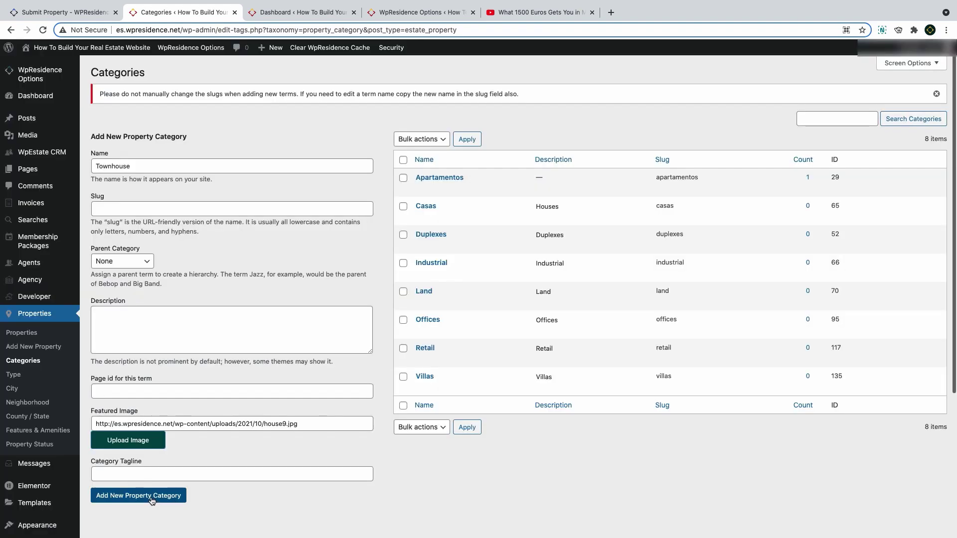
pyautogui.click(152, 500)
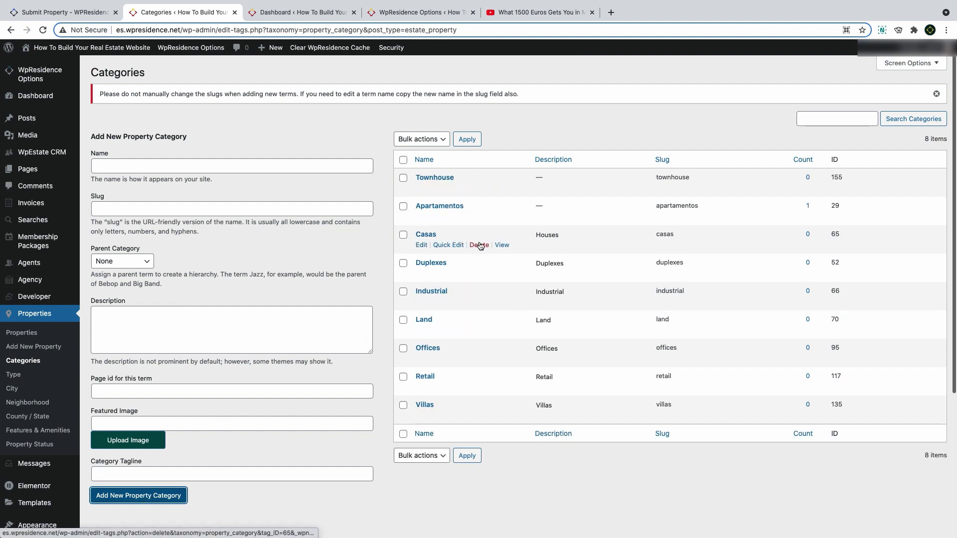
# Delete the Duplexes category and rename Industrial to Officinas, clearing its old slug
pyautogui.click(480, 274)
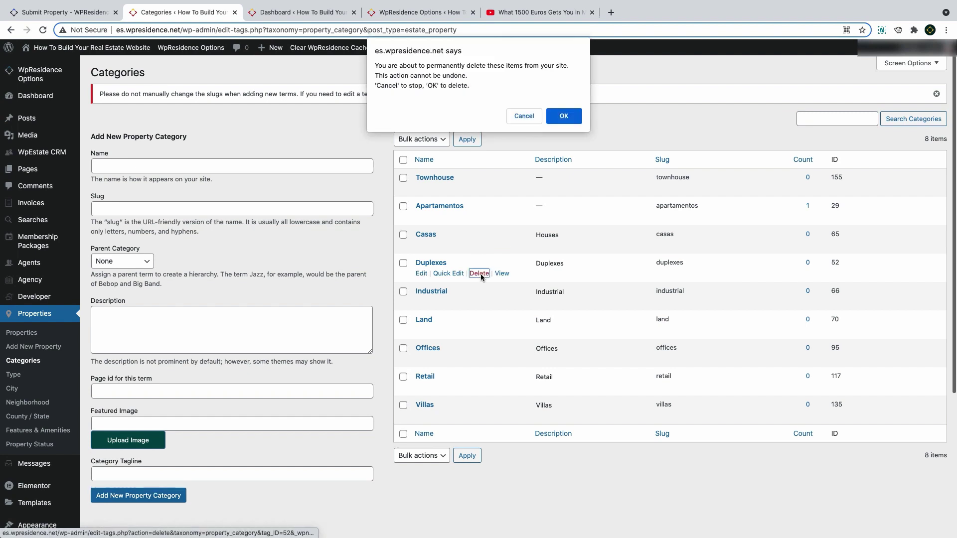
pyautogui.click(569, 118)
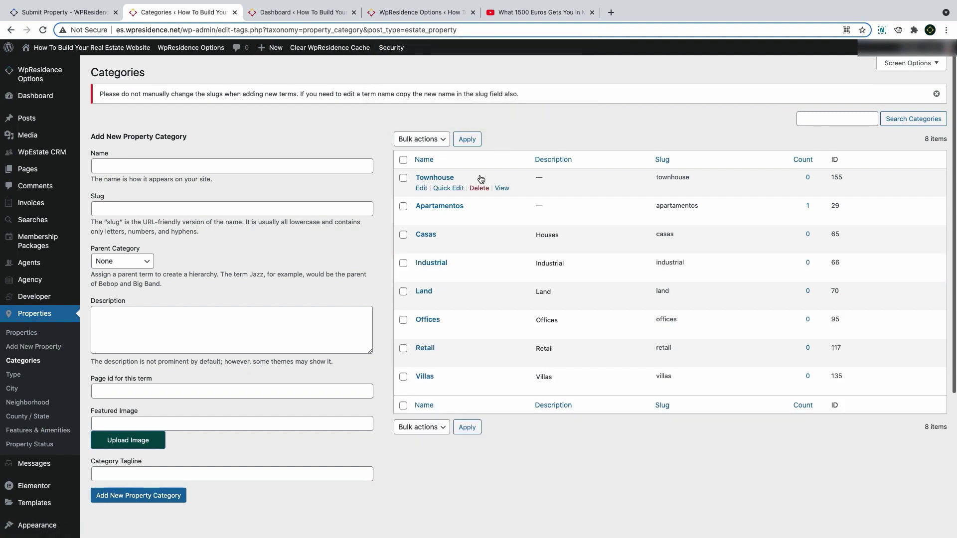
pyautogui.click(420, 274)
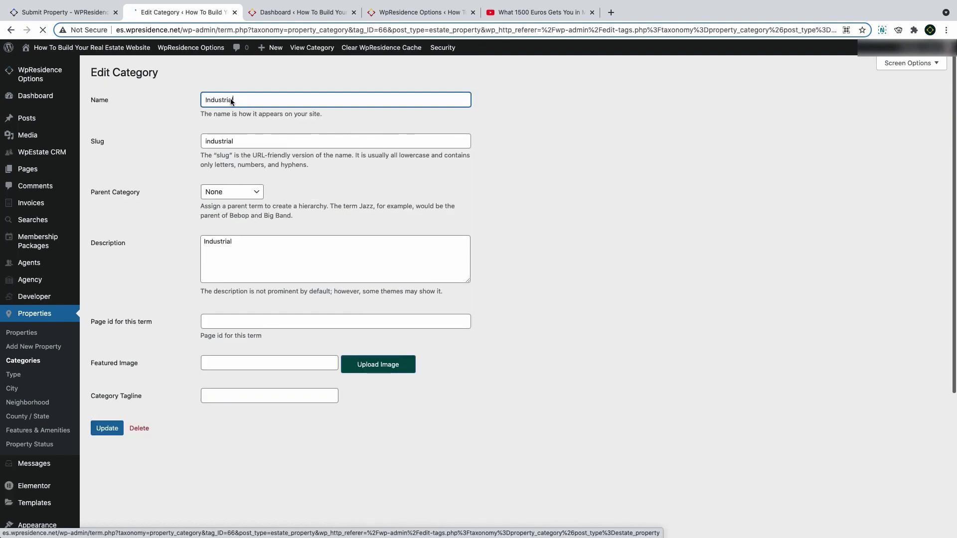
pyautogui.moveTo(232, 102); pyautogui.dragTo(175, 91)
pyautogui.write('Indul')
pyautogui.press('BackSpace')
pyautogui.press('BackSpace')
pyautogui.press('BackSpace')
pyautogui.press('BackSpace')
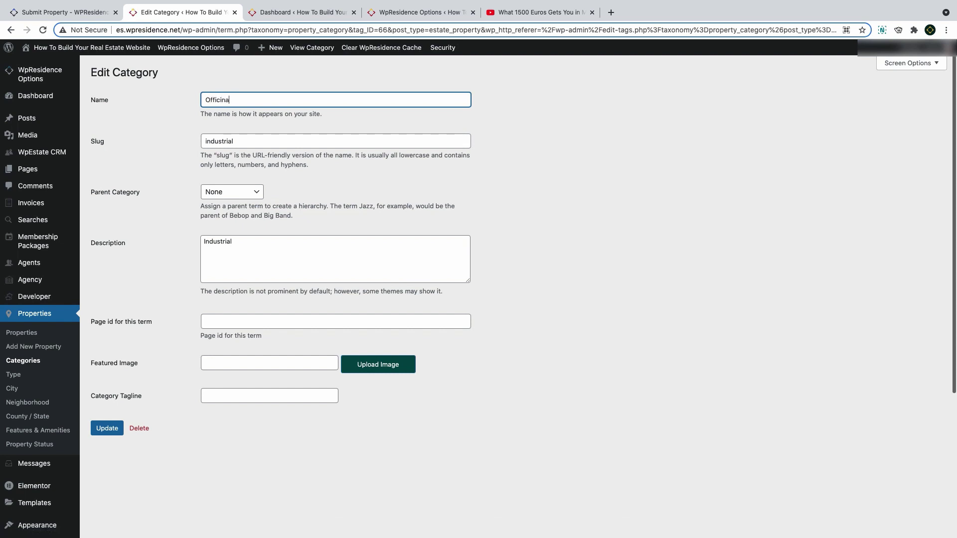
pyautogui.write('Officinas')
pyautogui.moveTo(280, 142); pyautogui.dragTo(145, 138)
pyautogui.press('BackSpace')
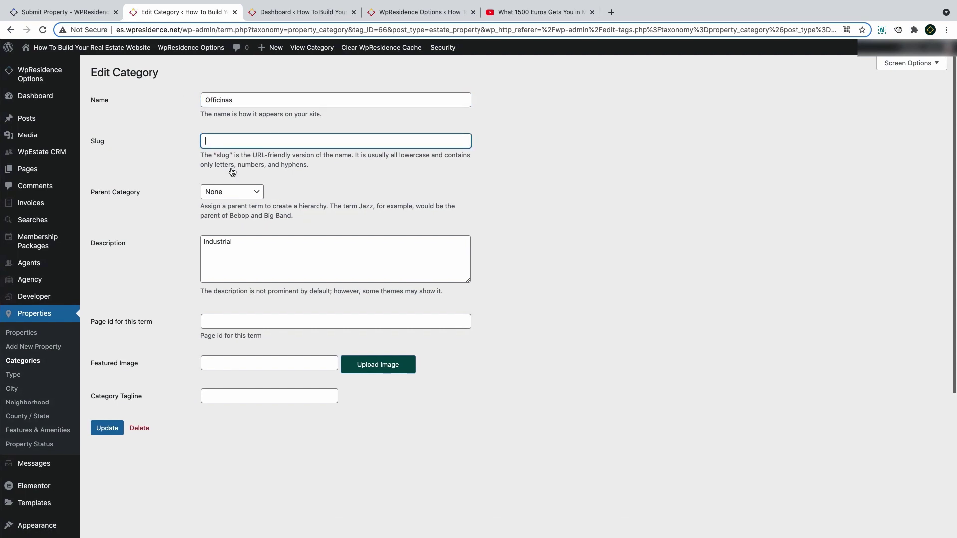
# Give Officinas the house8 photo as featured image and update the category
pyautogui.click(285, 358)
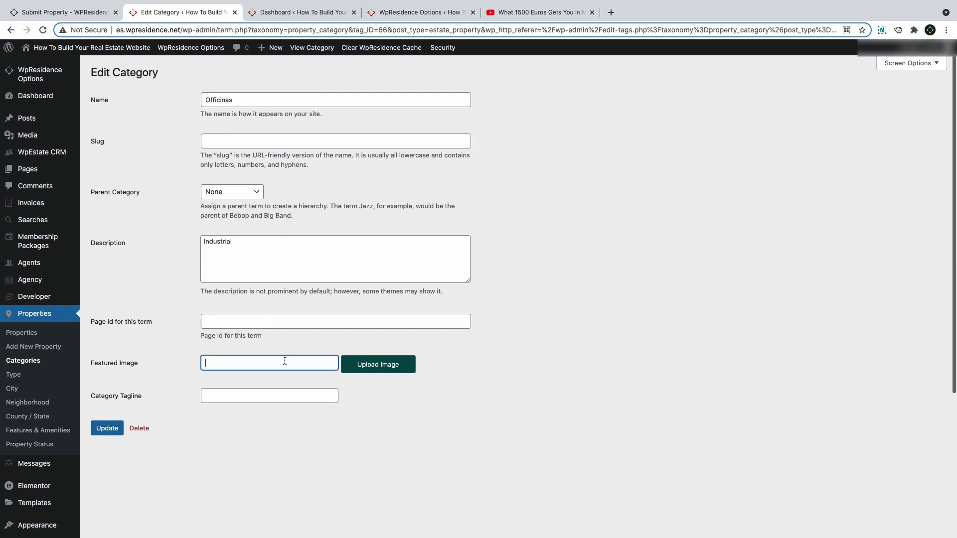
pyautogui.click(378, 367)
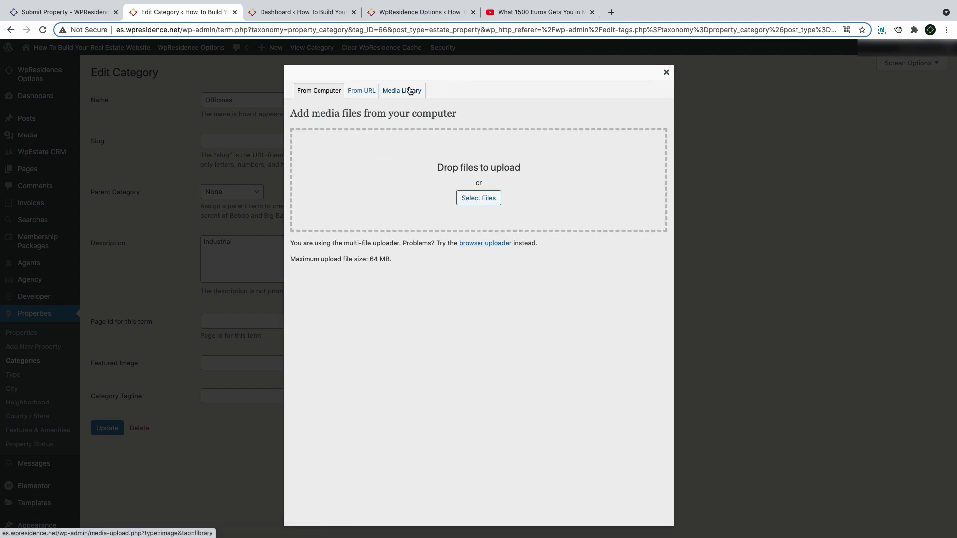
pyautogui.click(410, 90)
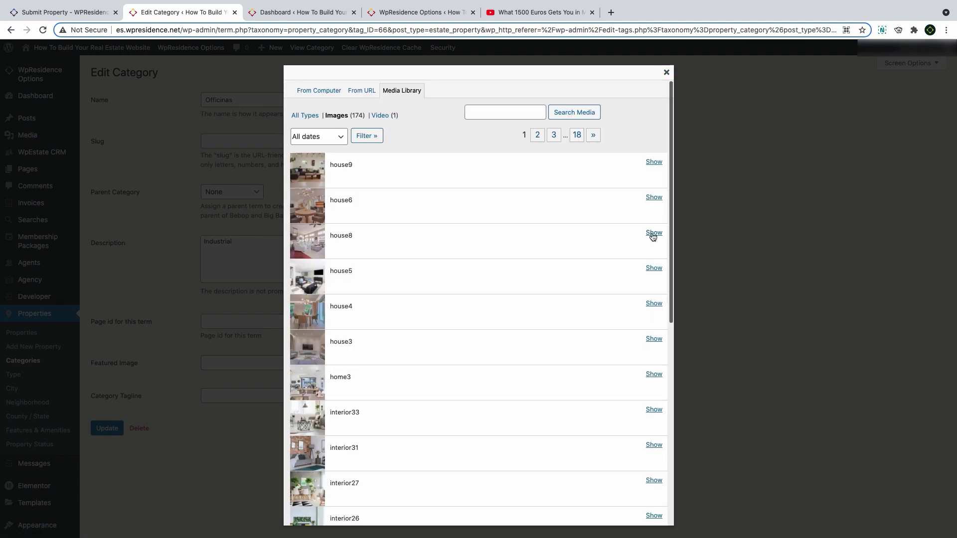
pyautogui.click(654, 233)
pyautogui.scroll(-5, 523, 249)
pyautogui.click(424, 382)
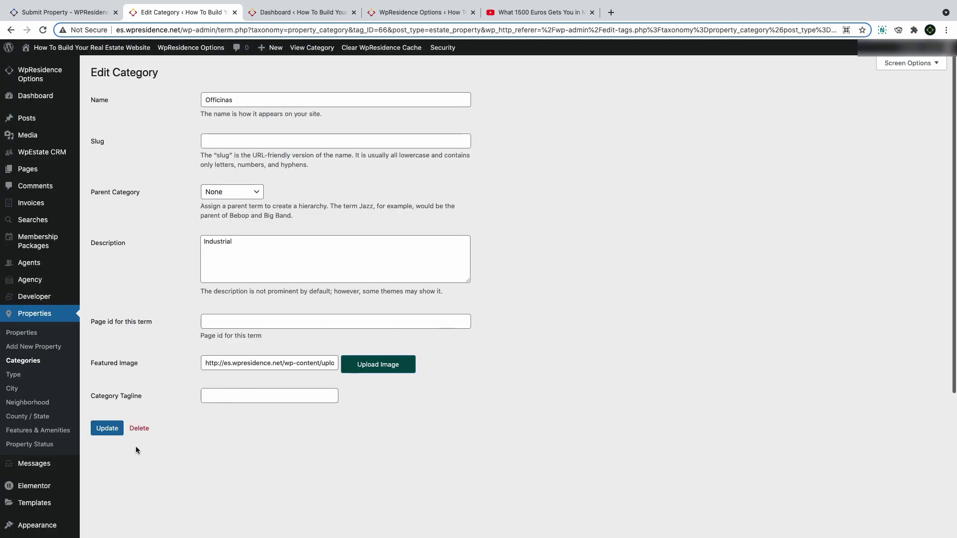
pyautogui.click(107, 428)
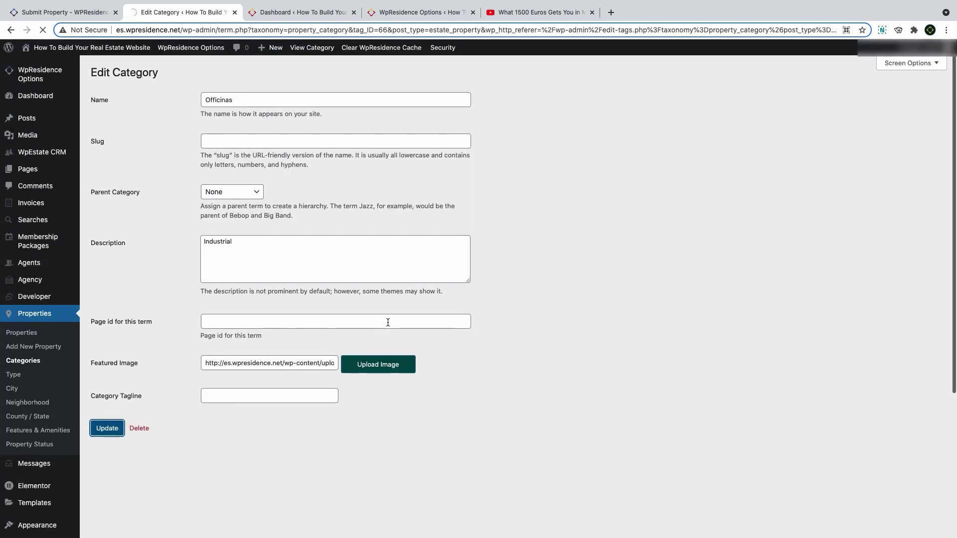
# Look through the property Type, City and County / State lists, then go to the WpResidence demo homepage
pyautogui.click(22, 377)
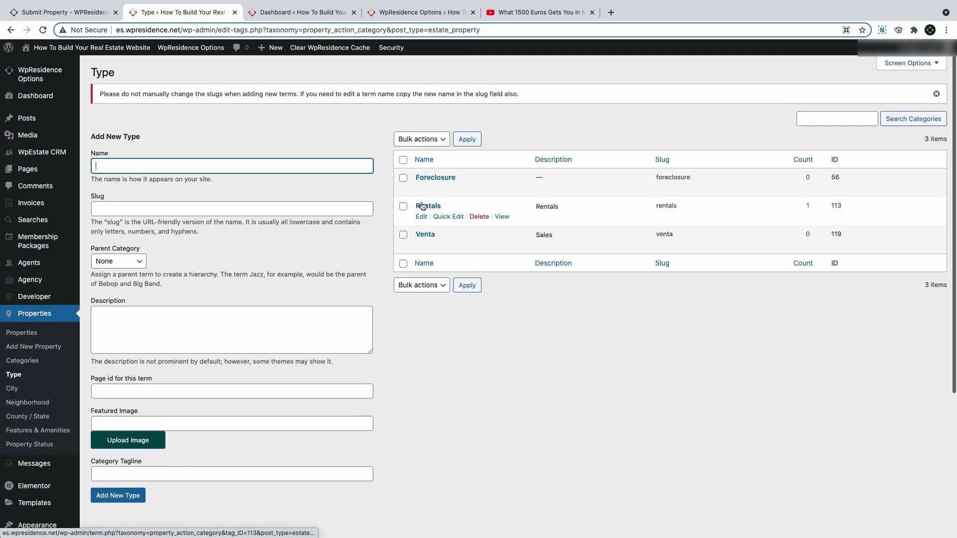
pyautogui.click(12, 389)
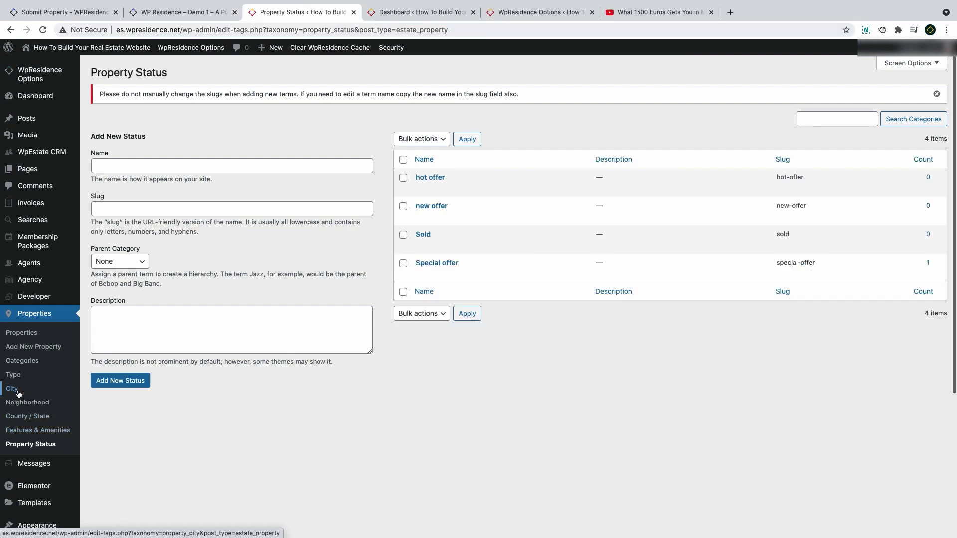
pyautogui.click(17, 392)
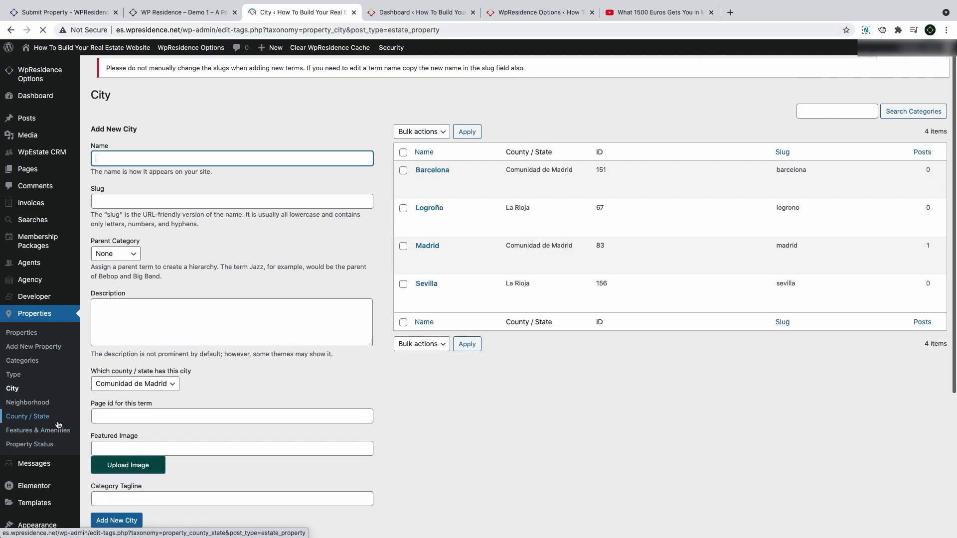
pyautogui.click(18, 416)
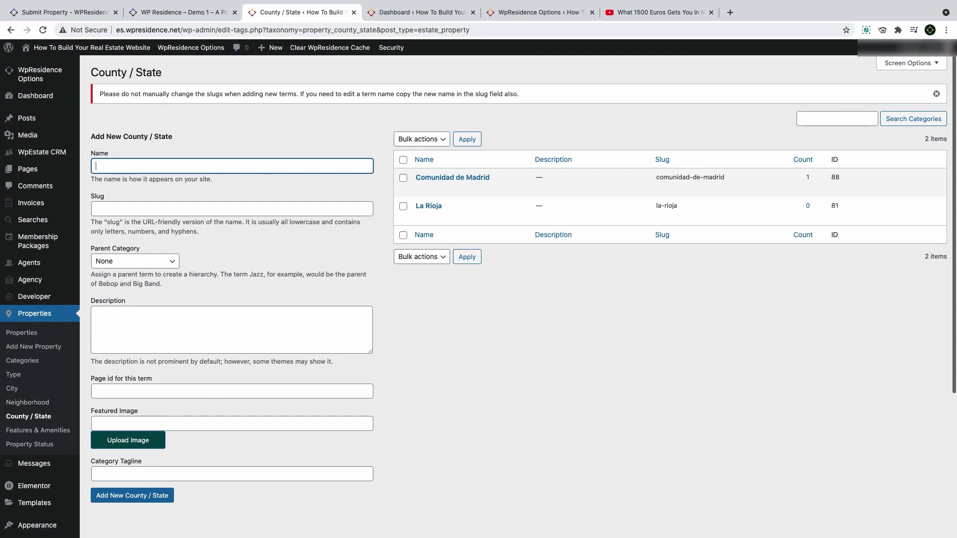
pyautogui.hotkey('ctrl', 'shift', 'Tab')
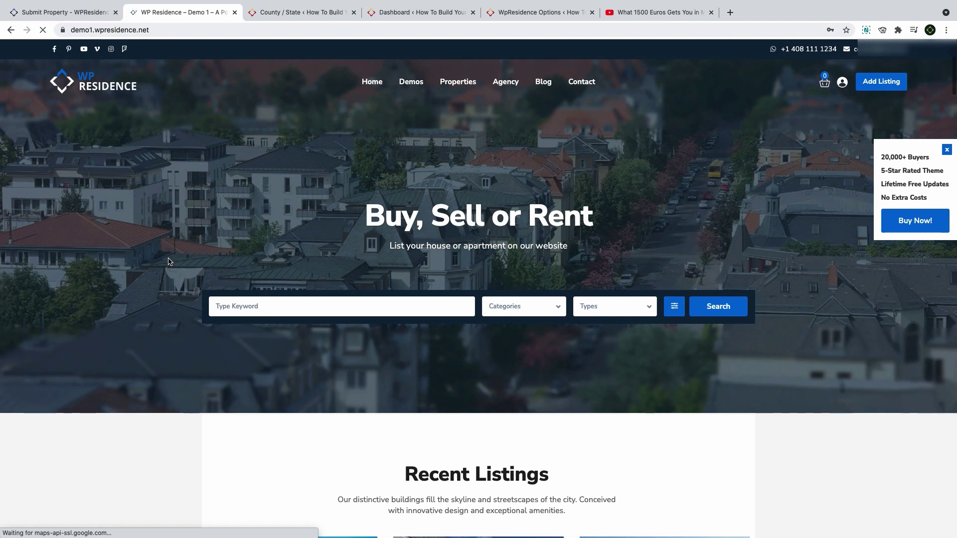
# Filter the demo's advanced search to New York State, New York and Upper East Side, then close the demo
pyautogui.click(674, 306)
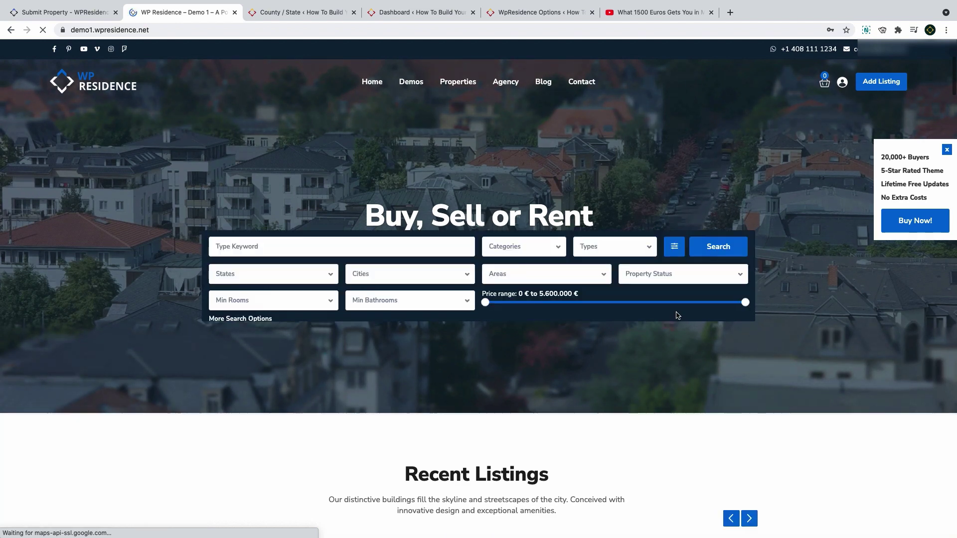
pyautogui.click(269, 277)
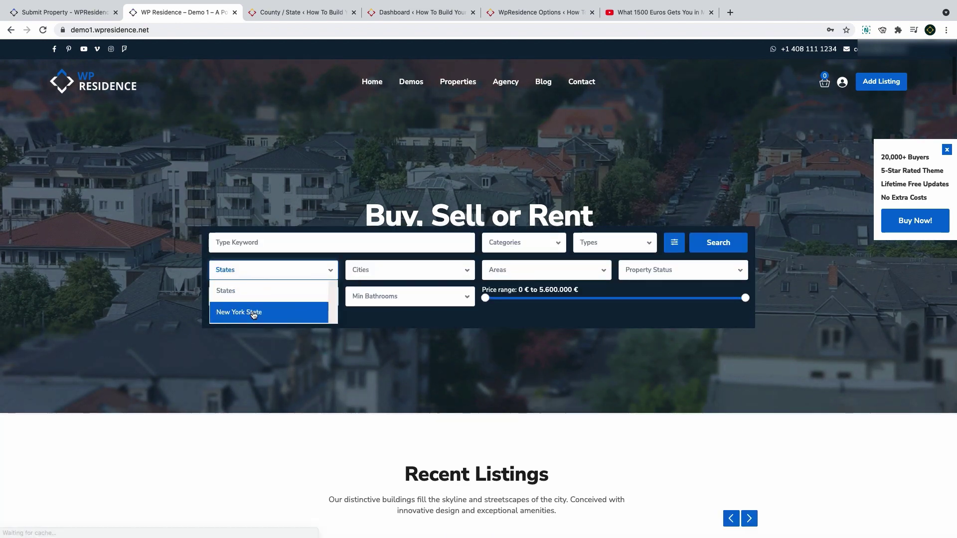
pyautogui.click(252, 311)
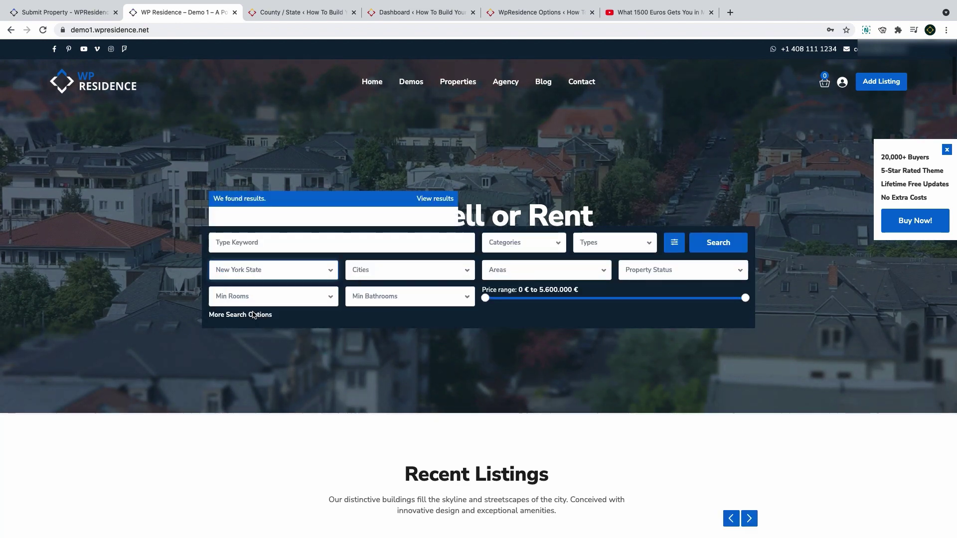
pyautogui.click(403, 275)
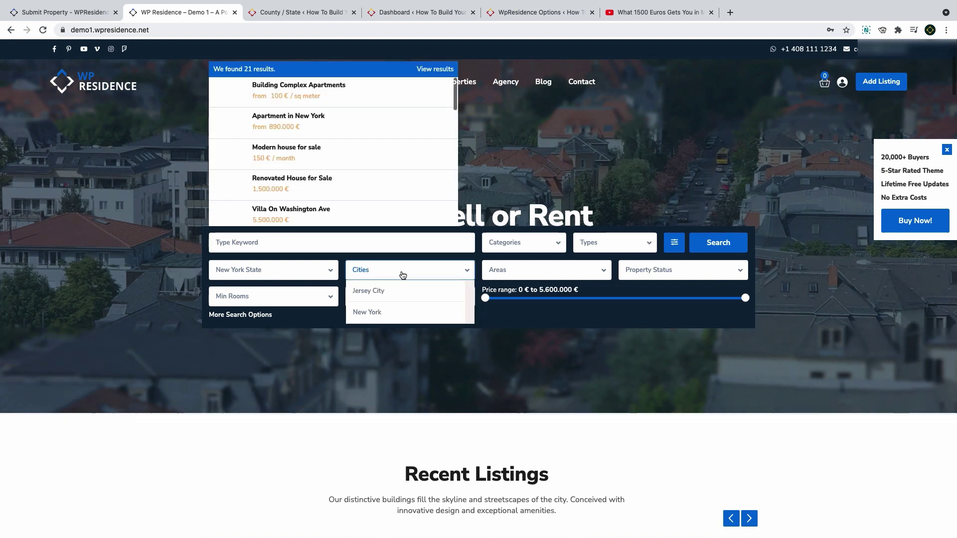
pyautogui.click(393, 314)
pyautogui.click(530, 276)
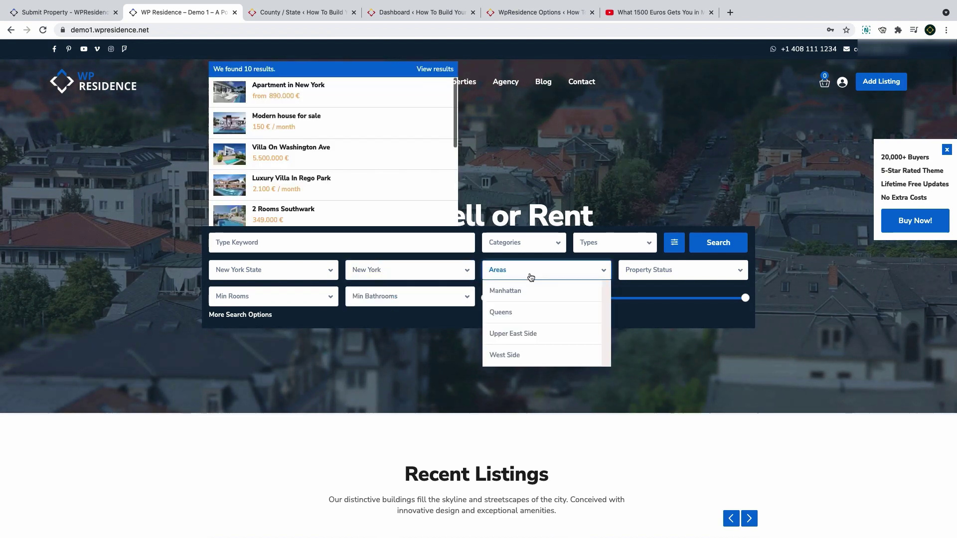
pyautogui.click(518, 333)
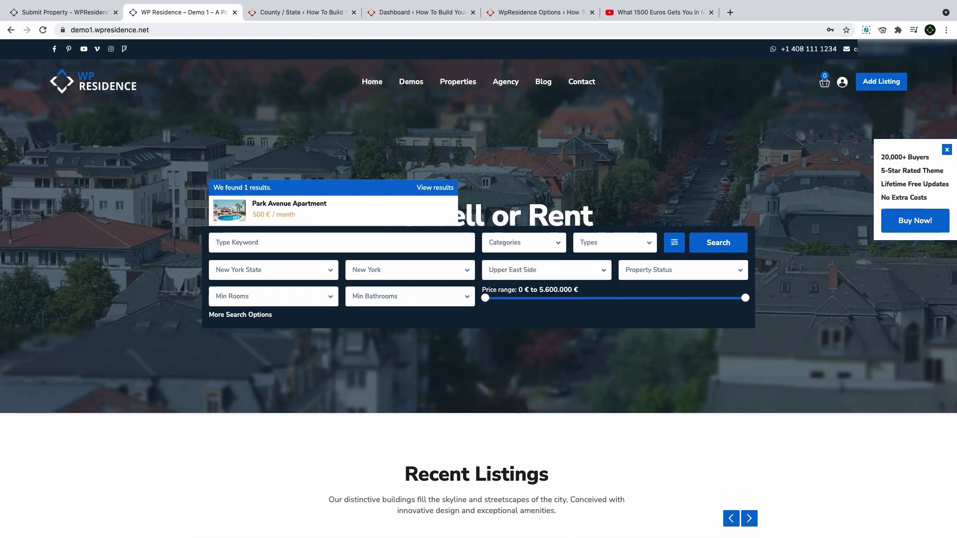
pyautogui.press('super+w')
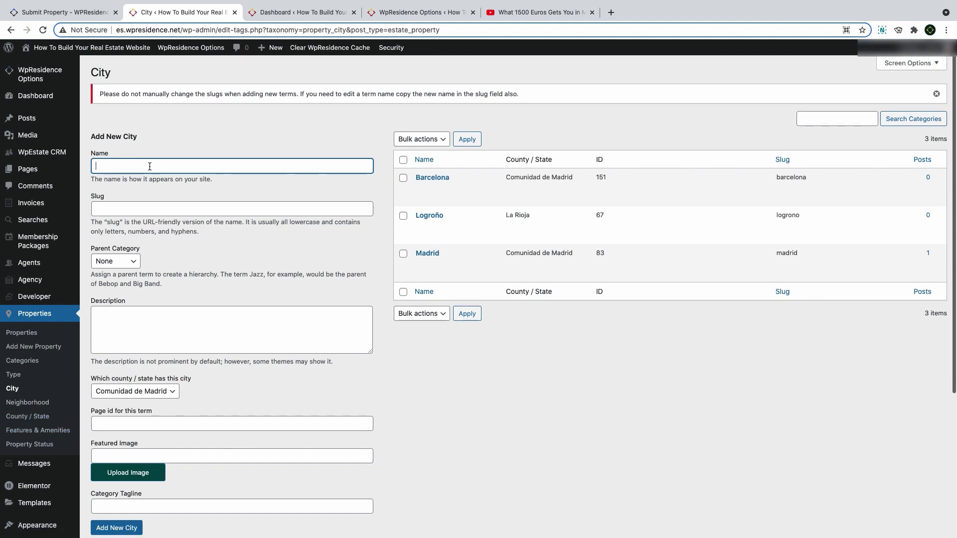
# Create the city Sevilla with La Rioja as its county/state, then go to the Neighborhood list
pyautogui.write('Sevilla')
pyautogui.click(126, 393)
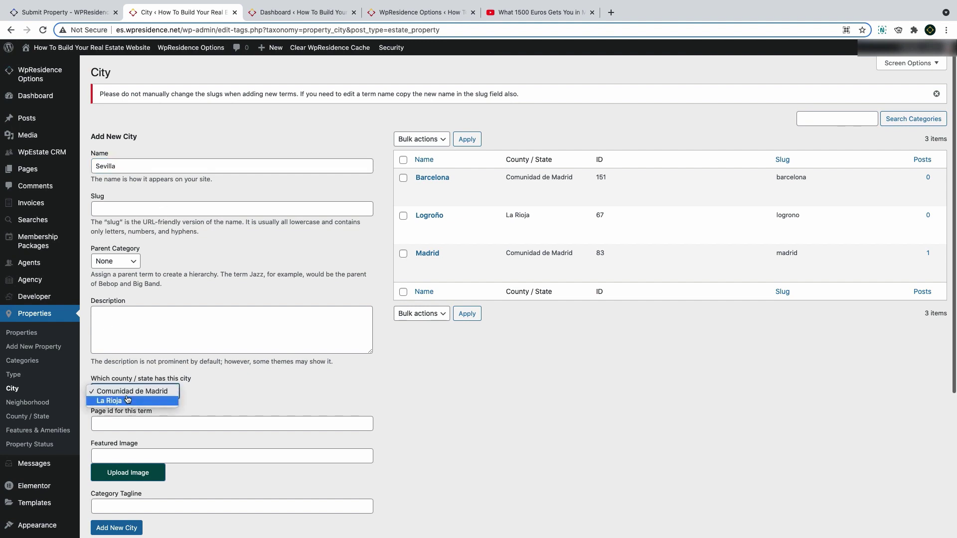
pyautogui.click(126, 402)
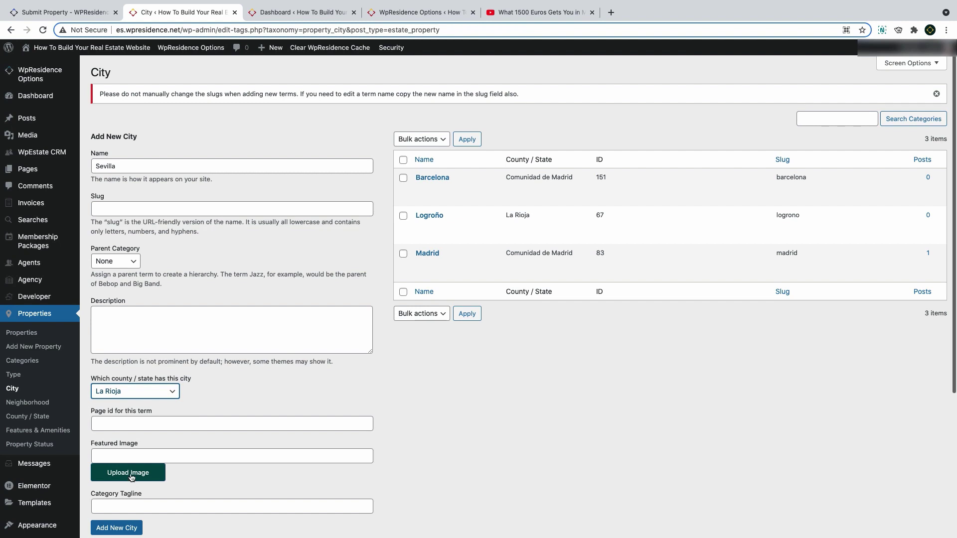
pyautogui.click(127, 532)
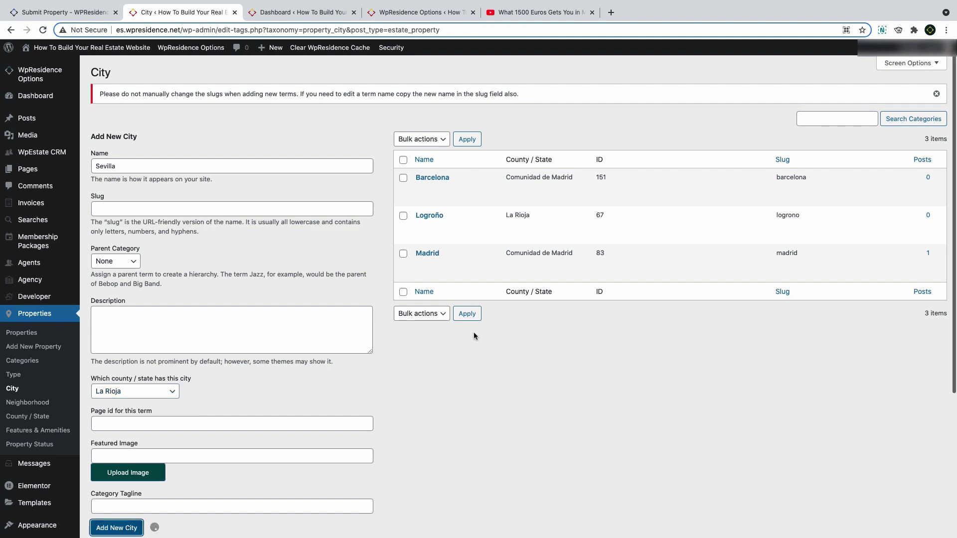
pyautogui.click(28, 416)
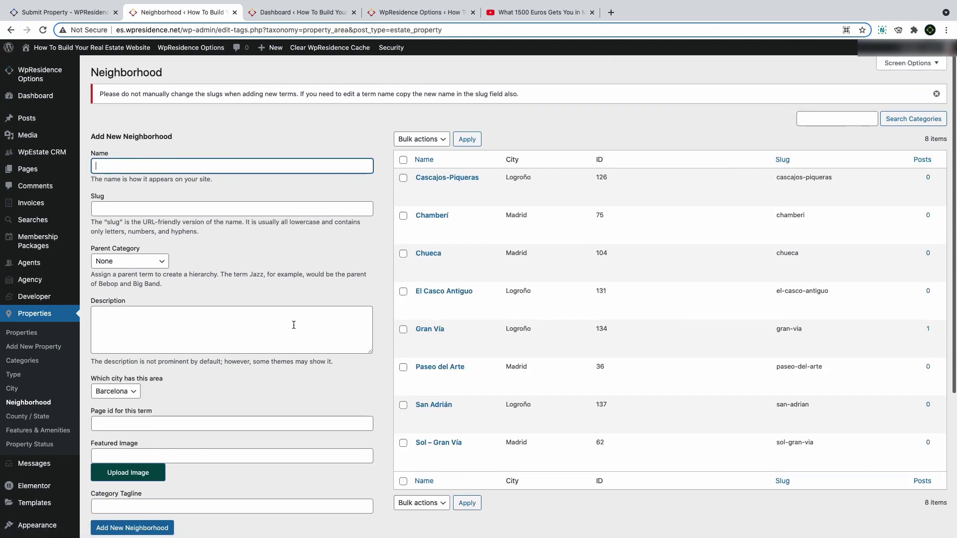
# Check a neighborhood's city choices, keeping Barcelona, then scroll through the Features & Amenities table
pyautogui.click(110, 392)
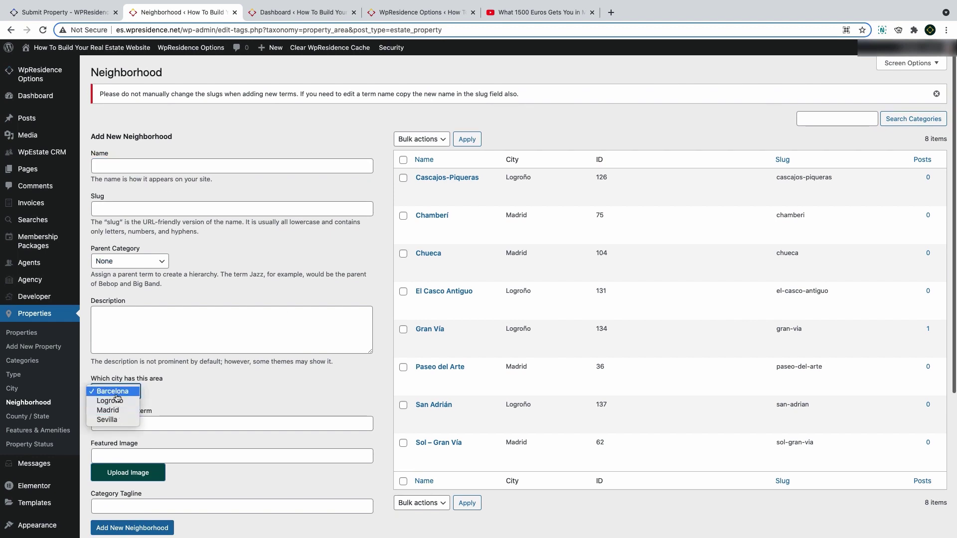
pyautogui.click(114, 392)
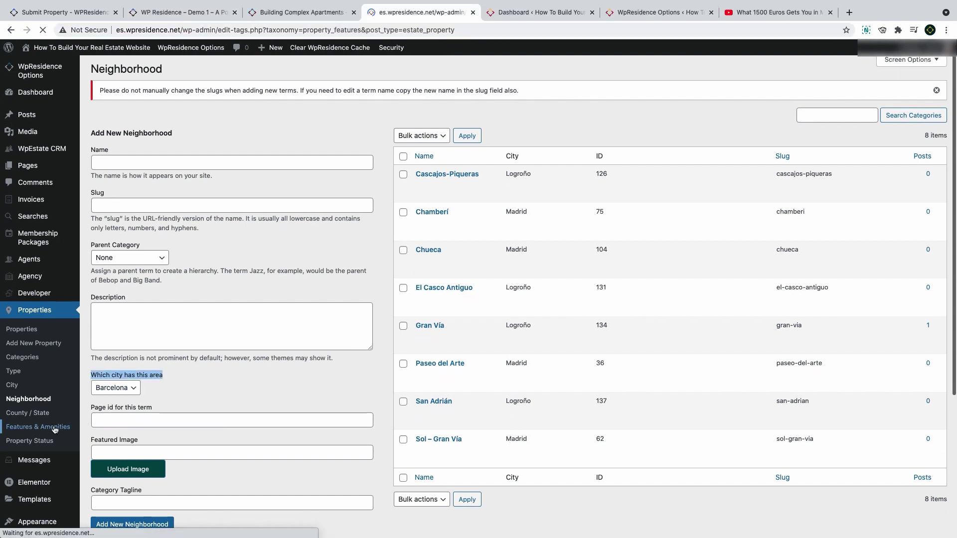
pyautogui.click(55, 429)
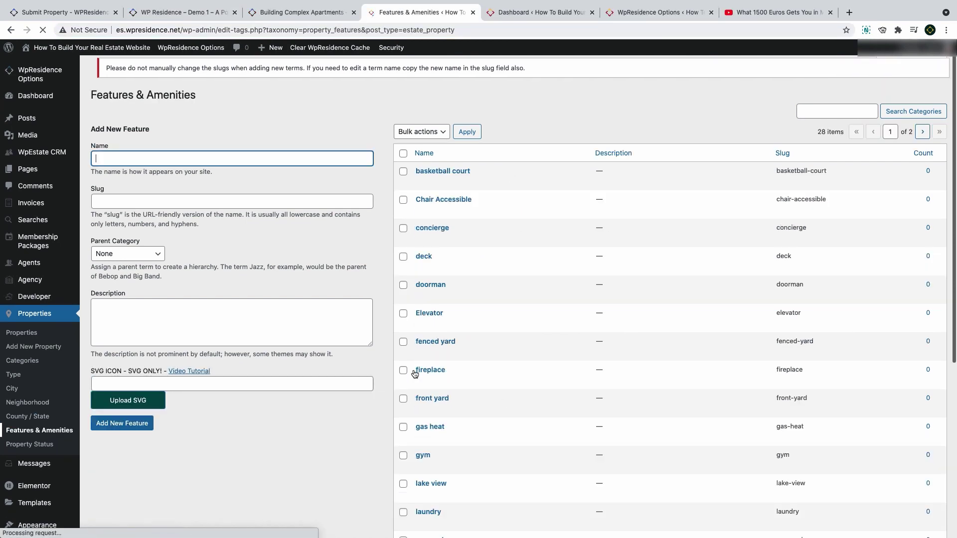
pyautogui.scroll(-5, 439, 364)
pyautogui.scroll(-3, 449, 360)
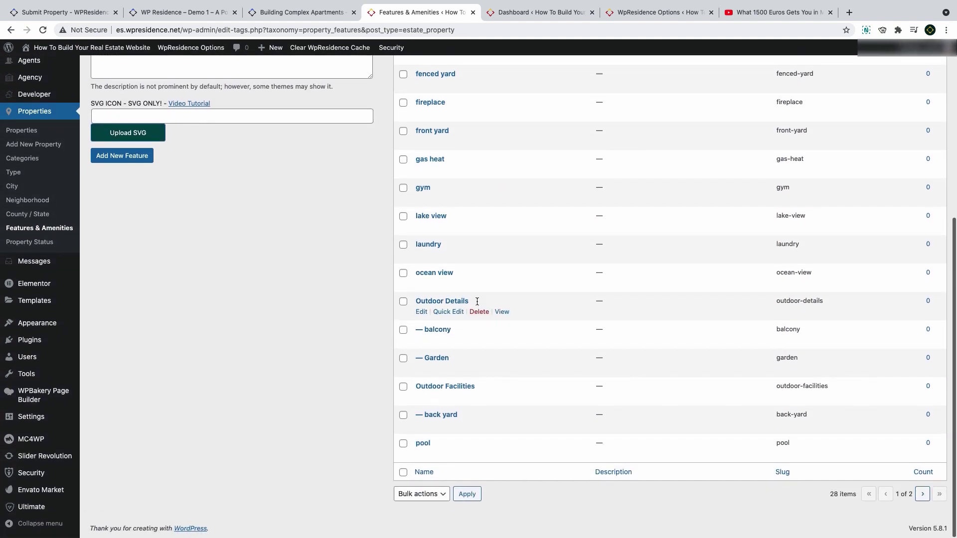
pyautogui.moveTo(471, 301); pyautogui.dragTo(417, 306)
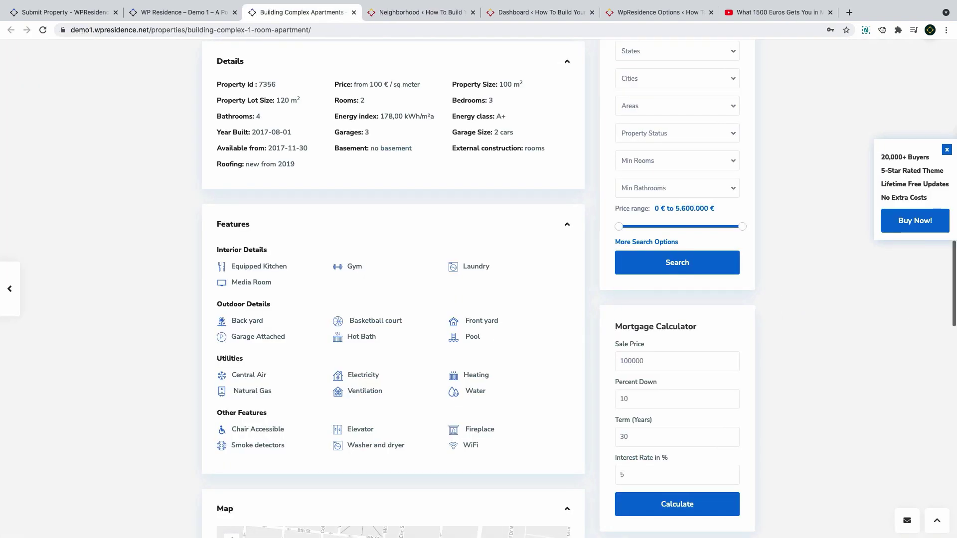
pyautogui.moveTo(287, 267); pyautogui.dragTo(217, 254)
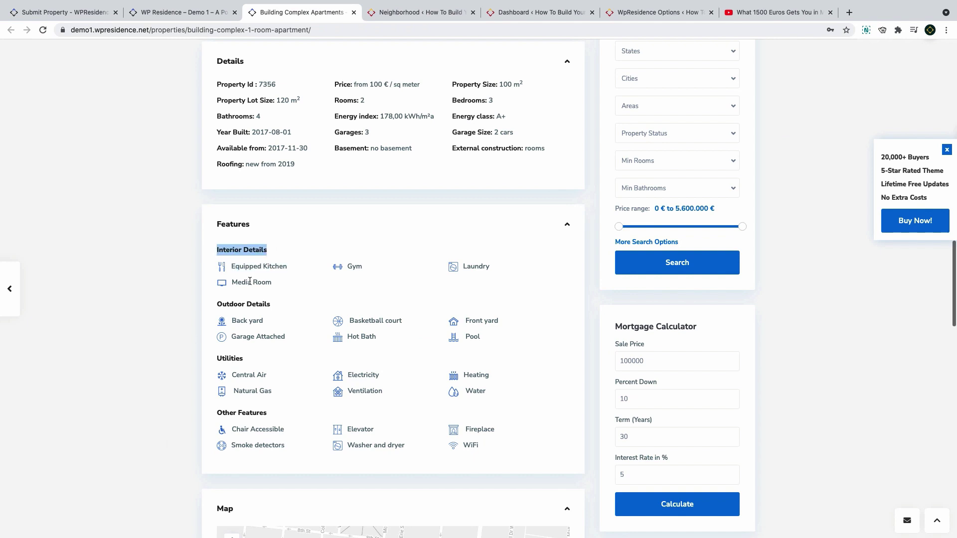
pyautogui.moveTo(273, 283); pyautogui.dragTo(232, 283)
pyautogui.moveTo(291, 339); pyautogui.dragTo(231, 339)
pyautogui.scroll(-1, 279, 315)
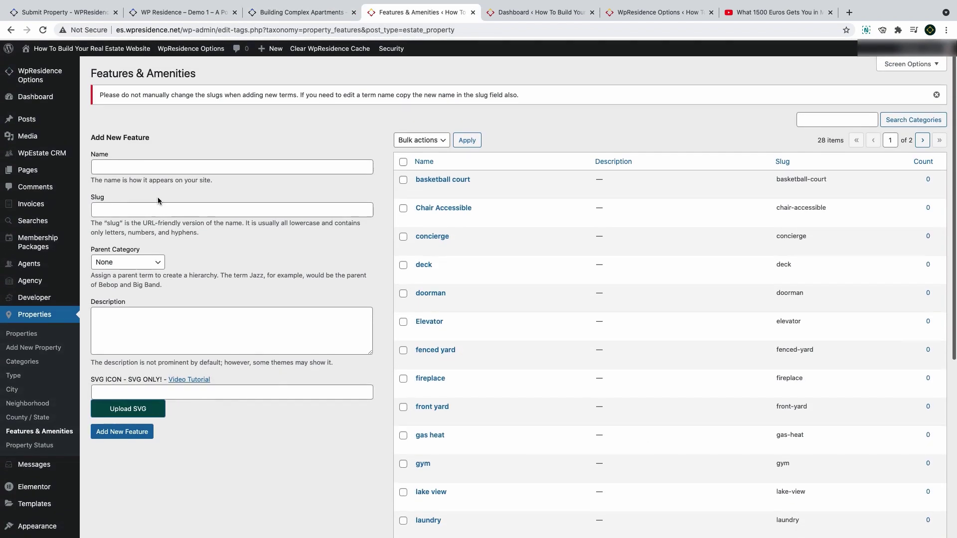
# Add a feature named 'Interior details', then start editing the Elevator feature
pyautogui.click(146, 169)
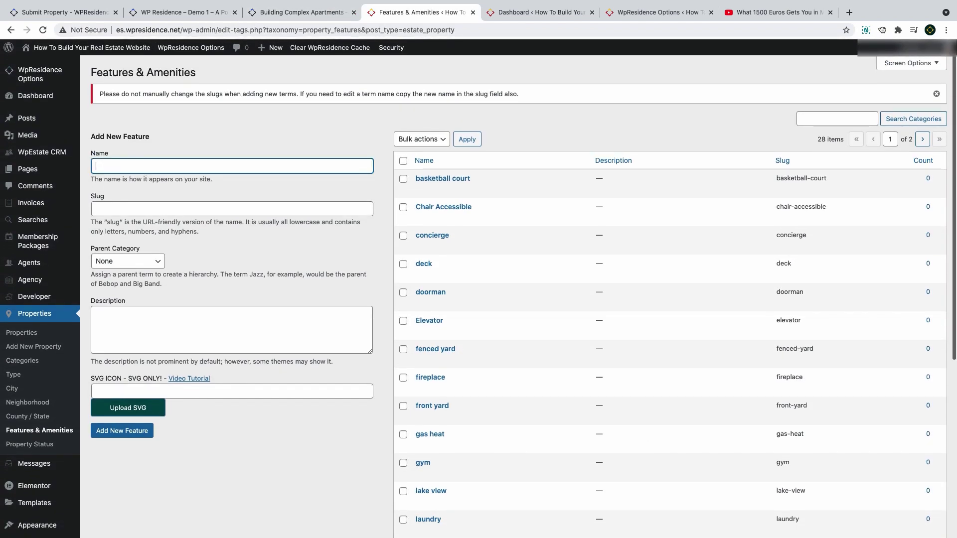
pyautogui.write('Interior details')
pyautogui.press('Return')
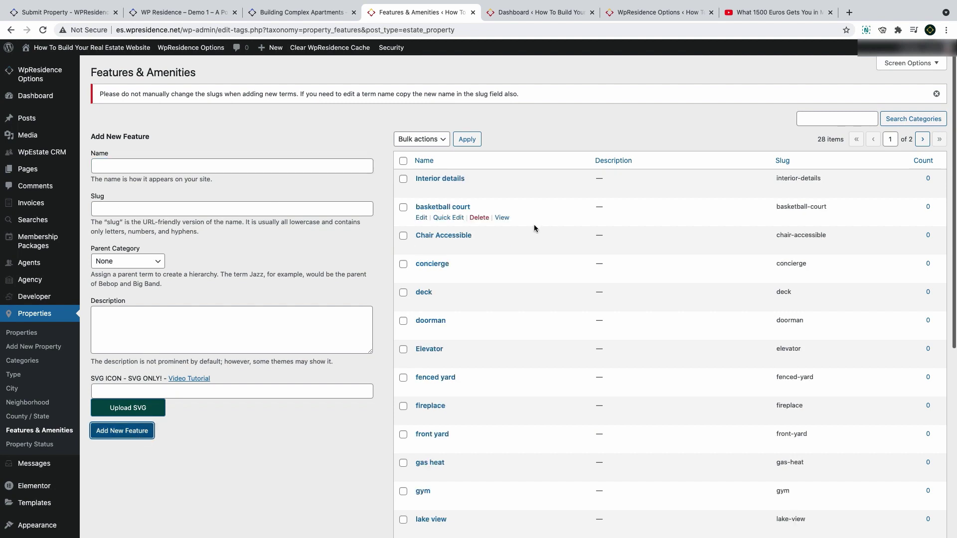
pyautogui.click(420, 362)
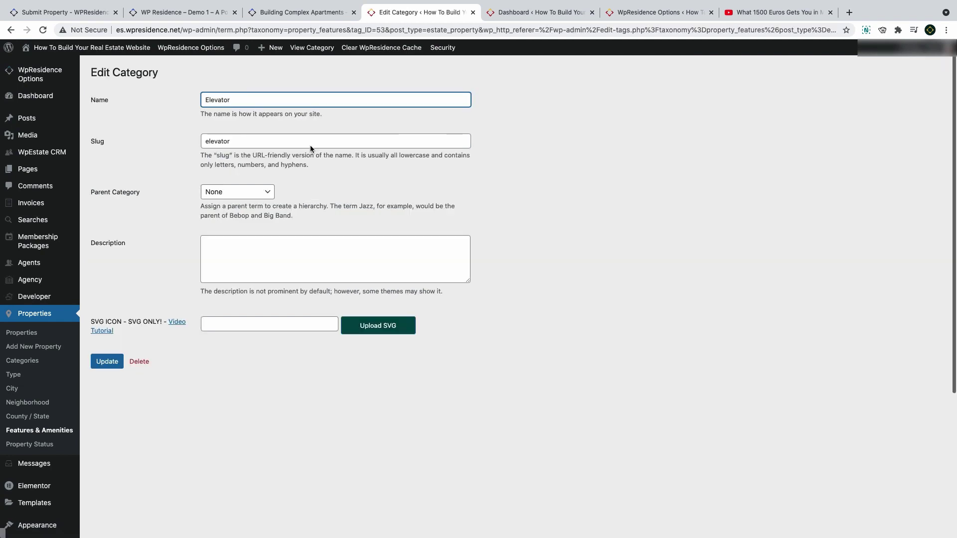
# Put Elevator under Interior details, give it the icon_bar-1.svg icon from the Media Library, and update it
pyautogui.click(236, 191)
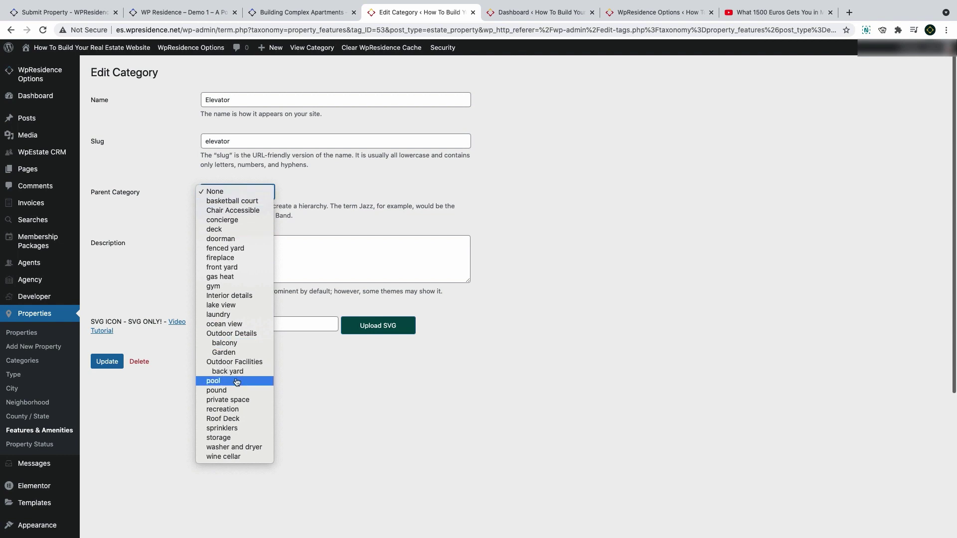
pyautogui.click(237, 296)
pyautogui.click(259, 254)
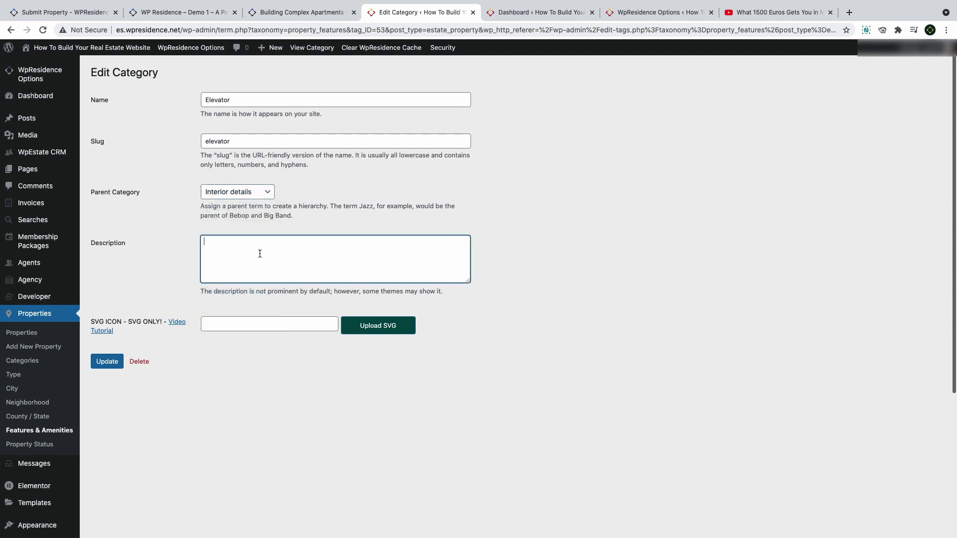
pyautogui.click(256, 324)
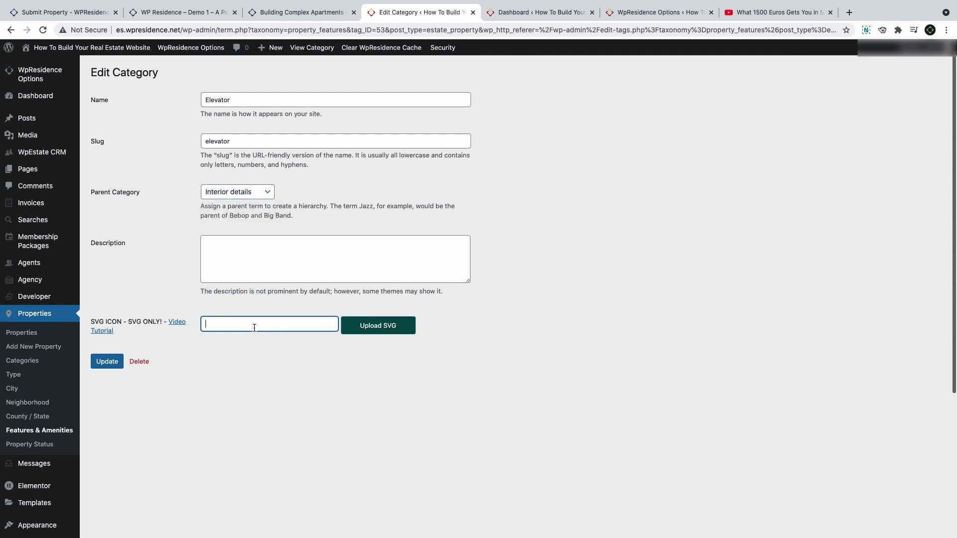
pyautogui.click(374, 330)
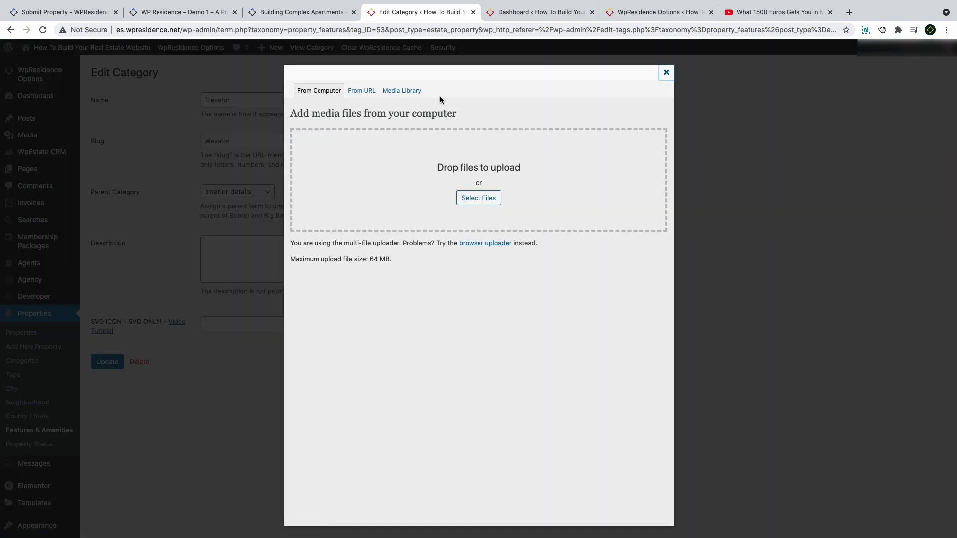
pyautogui.click(410, 94)
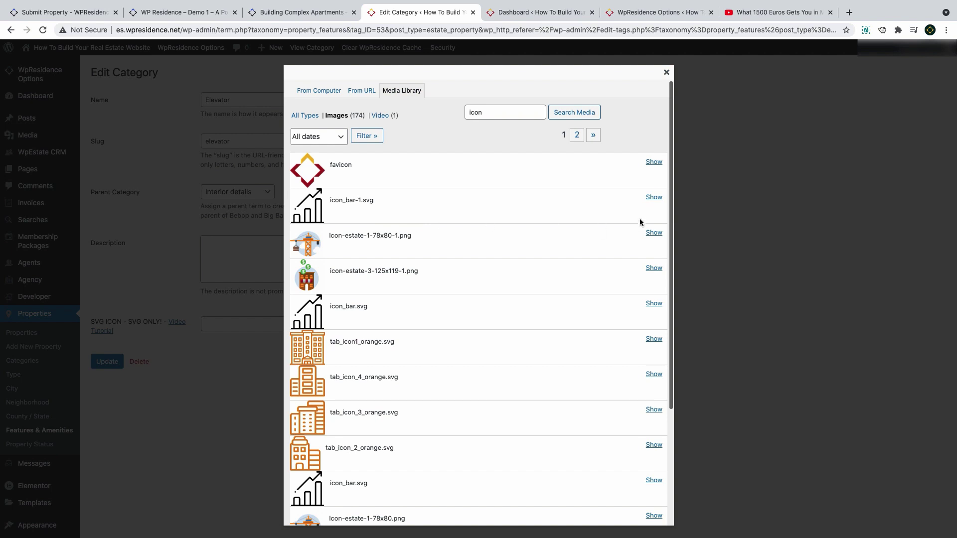
pyautogui.click(654, 198)
pyautogui.scroll(-2, 649, 192)
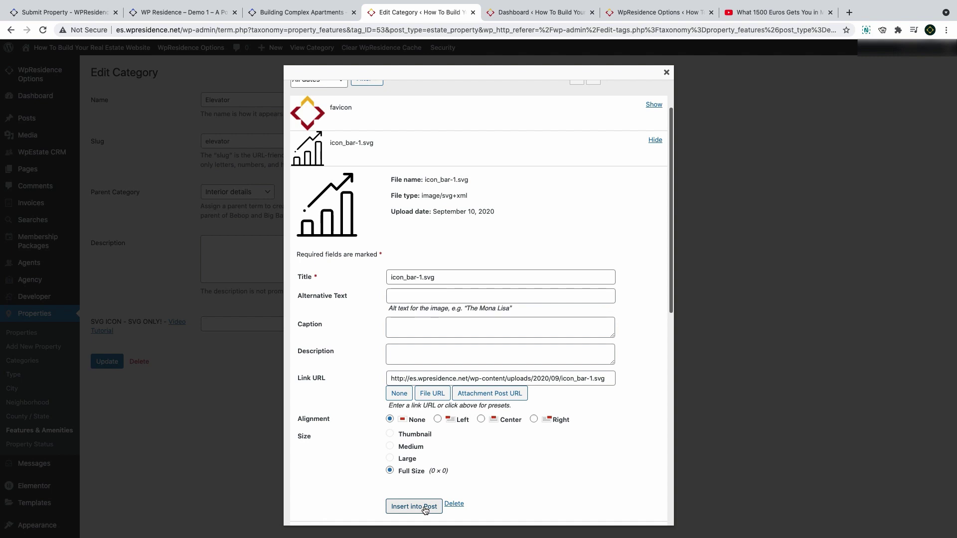
pyautogui.click(425, 507)
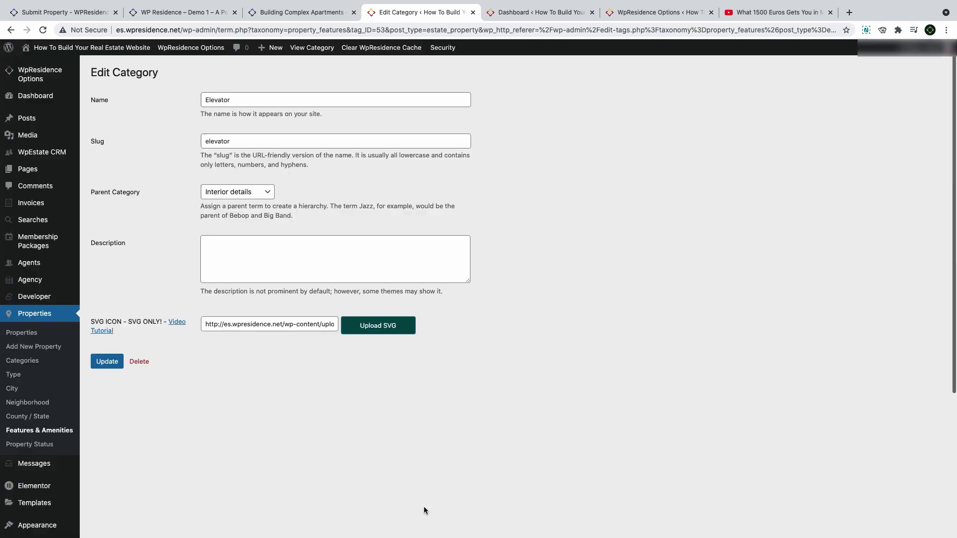
pyautogui.click(109, 366)
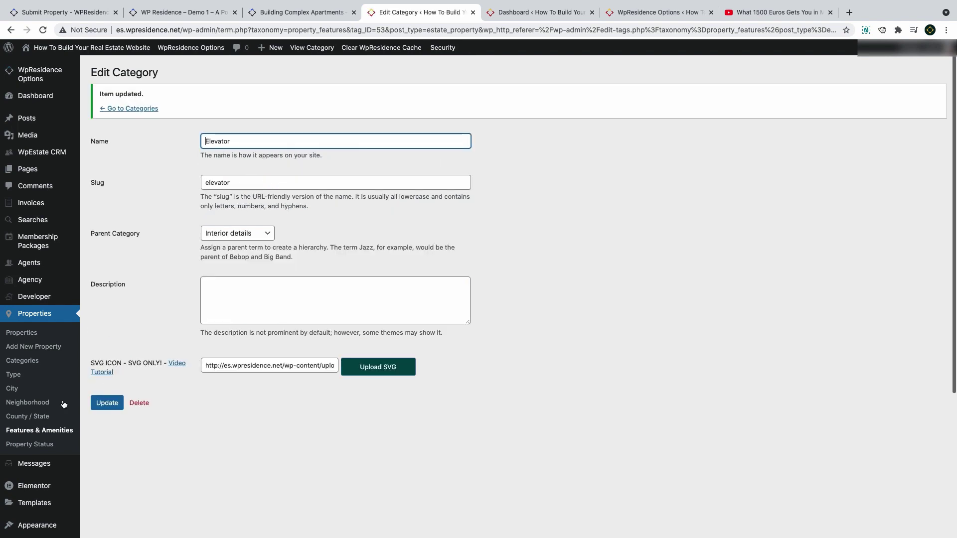
# Create a 'Media Room' feature with parent Interior details and the media_room.svg icon
pyautogui.click(124, 108)
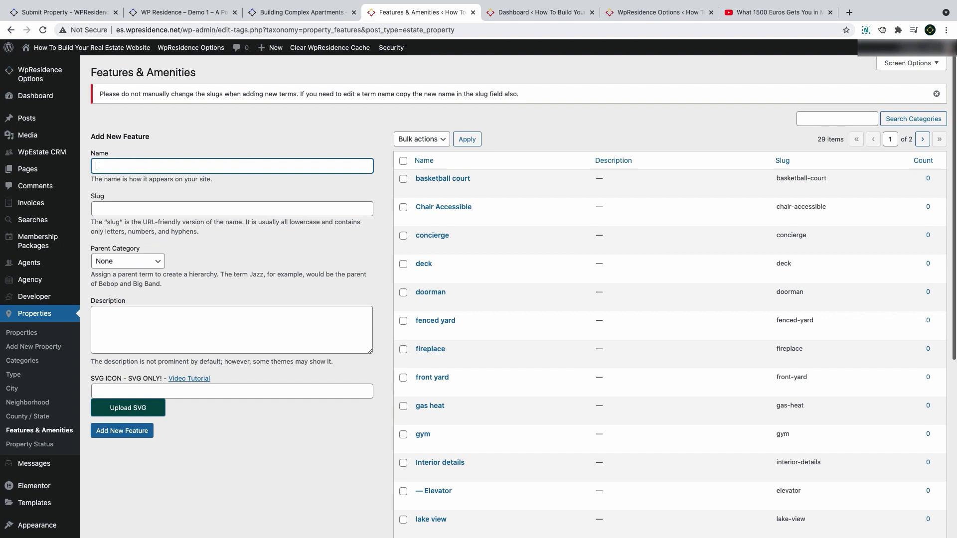
pyautogui.write('Media Room')
pyautogui.click(150, 266)
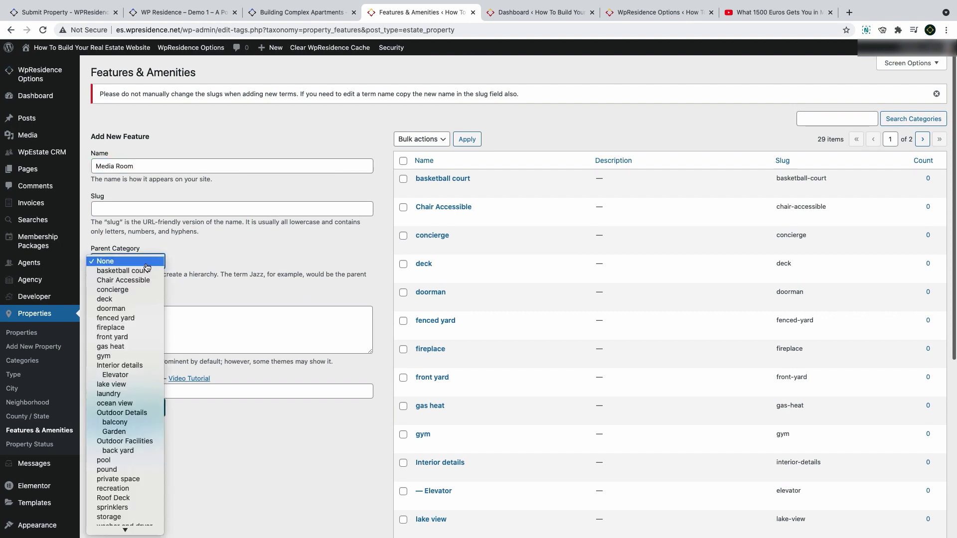
pyautogui.click(120, 365)
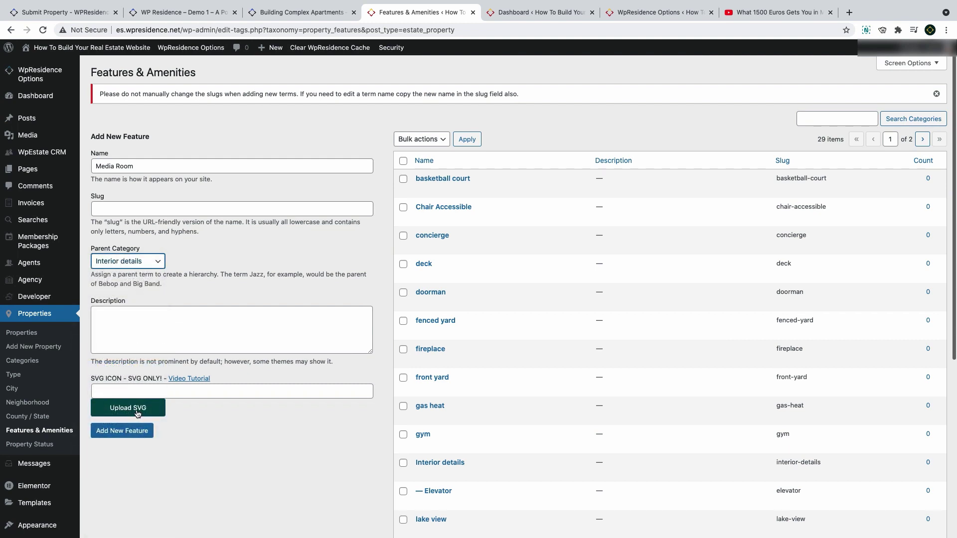
pyautogui.click(137, 414)
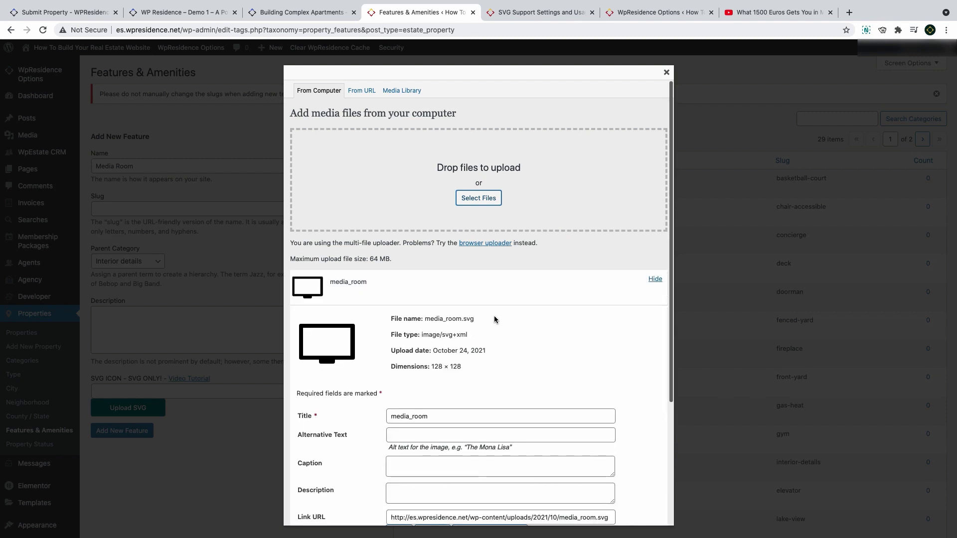
pyautogui.scroll(-5, 495, 315)
pyautogui.click(424, 479)
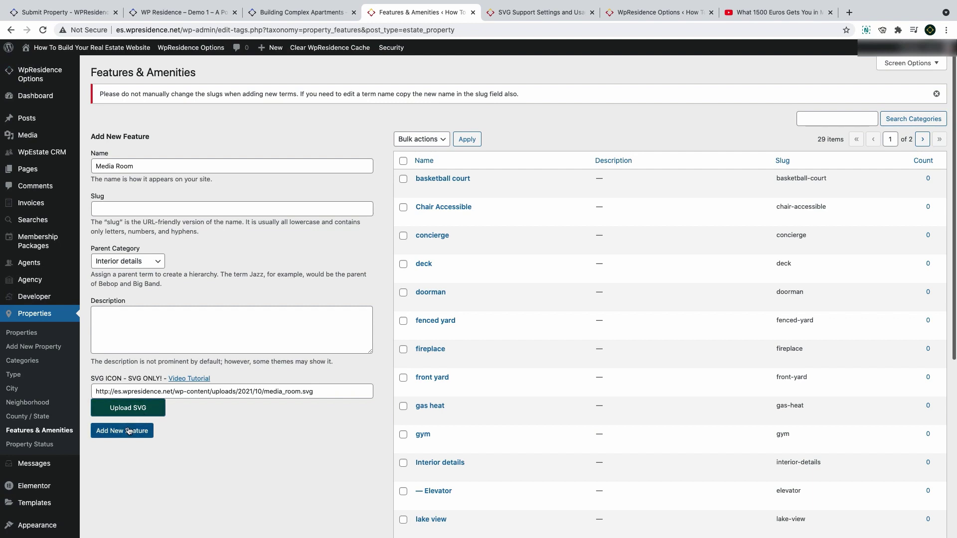
pyautogui.click(129, 433)
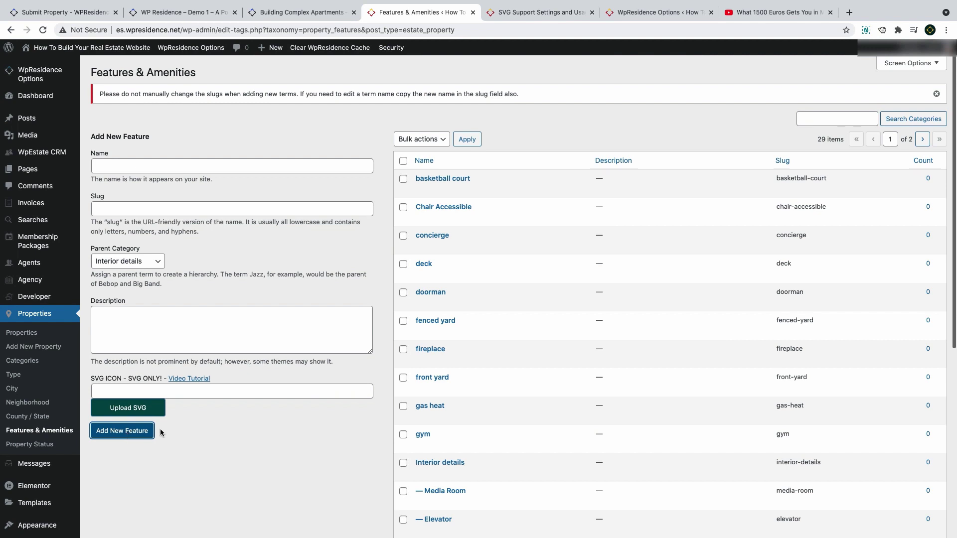
pyautogui.scroll(-3, 458, 389)
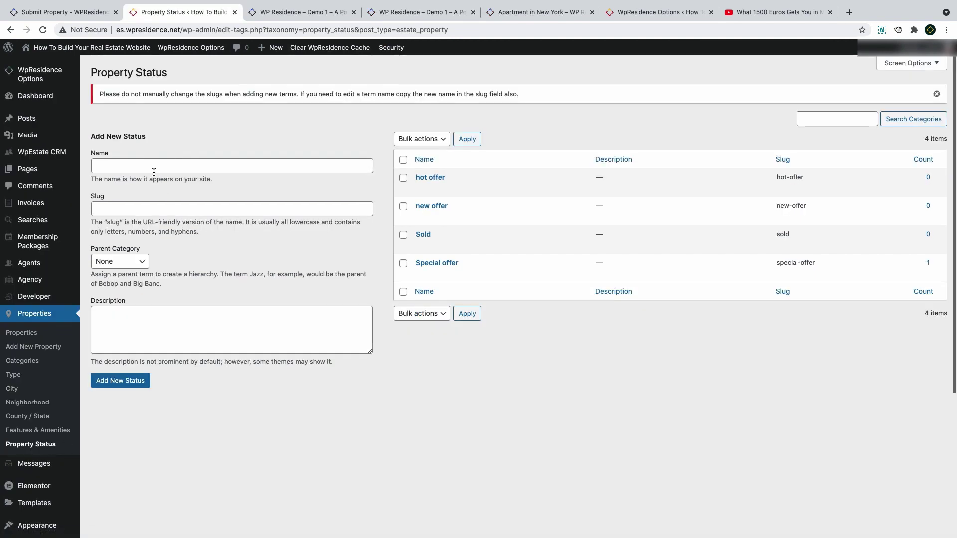
# Check the demo site's property status search filter, then view the Apartment in New York listing
pyautogui.click(154, 170)
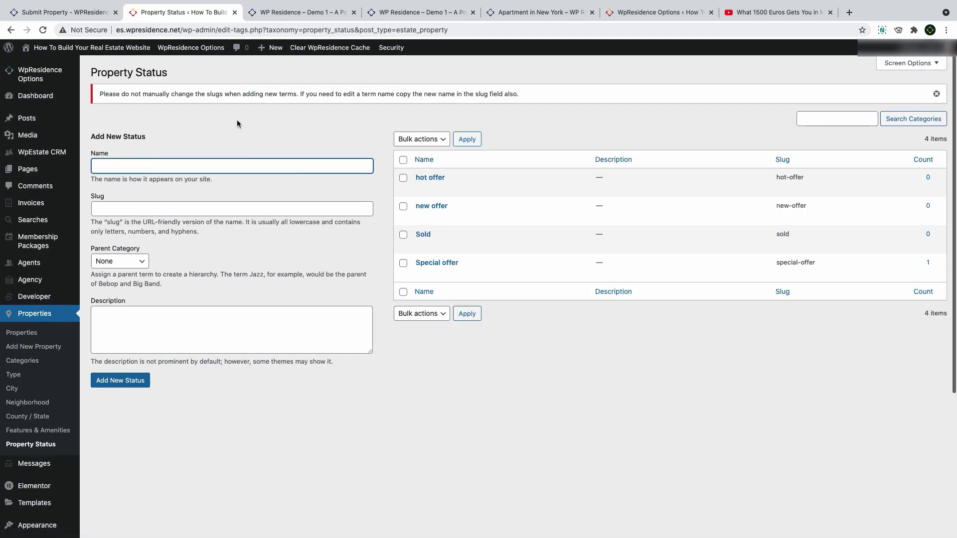
pyautogui.click(294, 13)
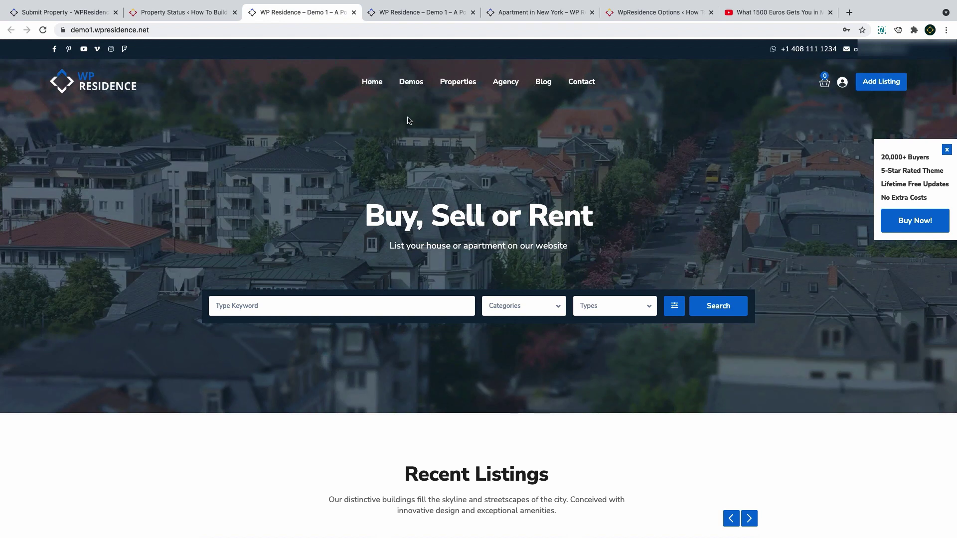
pyautogui.click(675, 306)
pyautogui.click(674, 270)
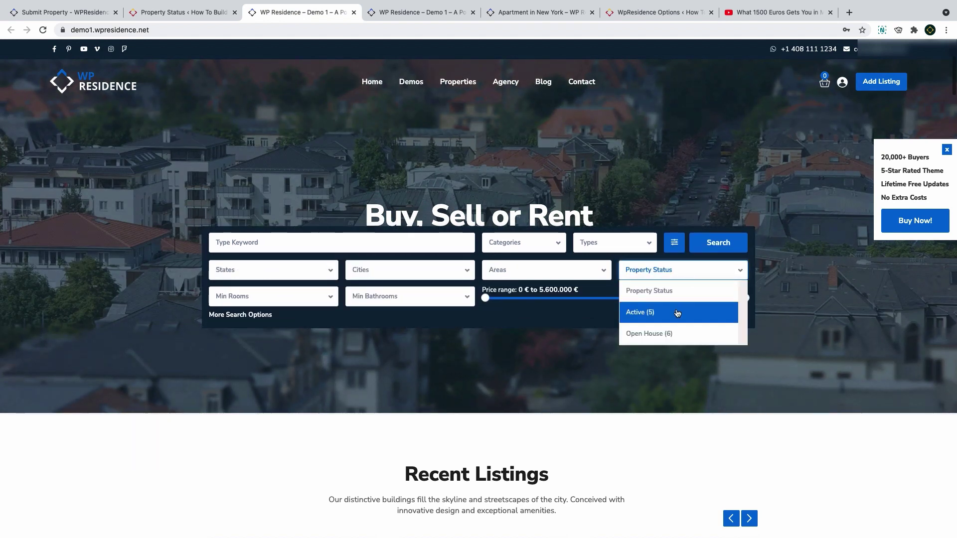
pyautogui.click(675, 243)
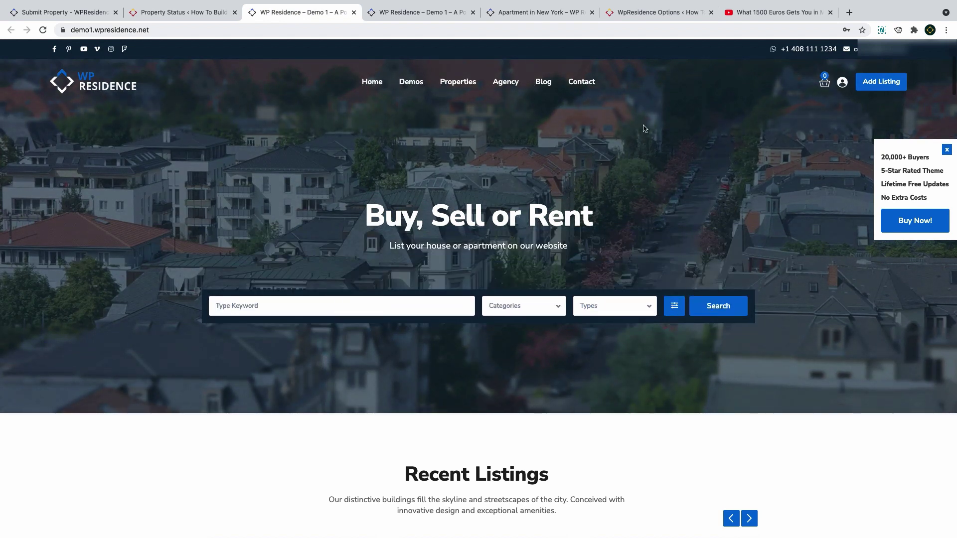
pyautogui.click(434, 16)
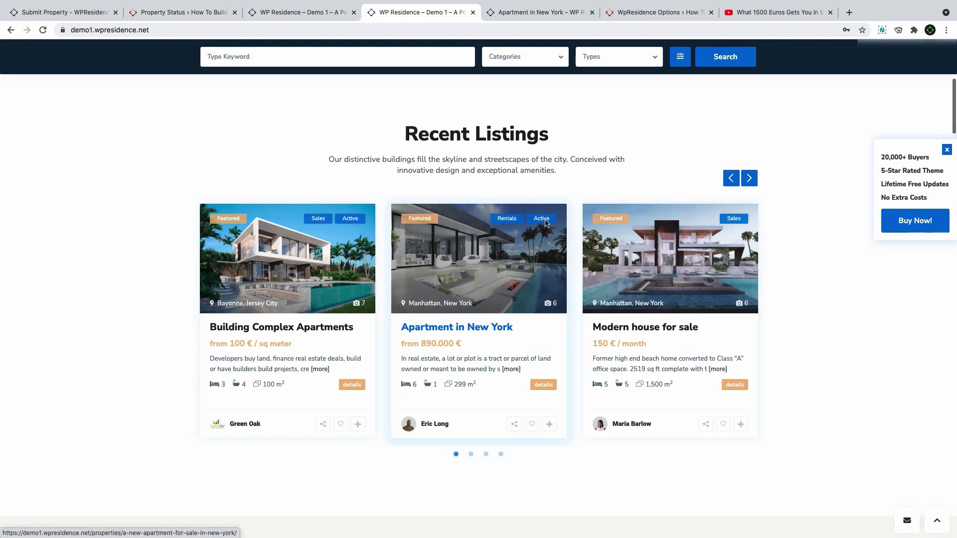
pyautogui.click(538, 13)
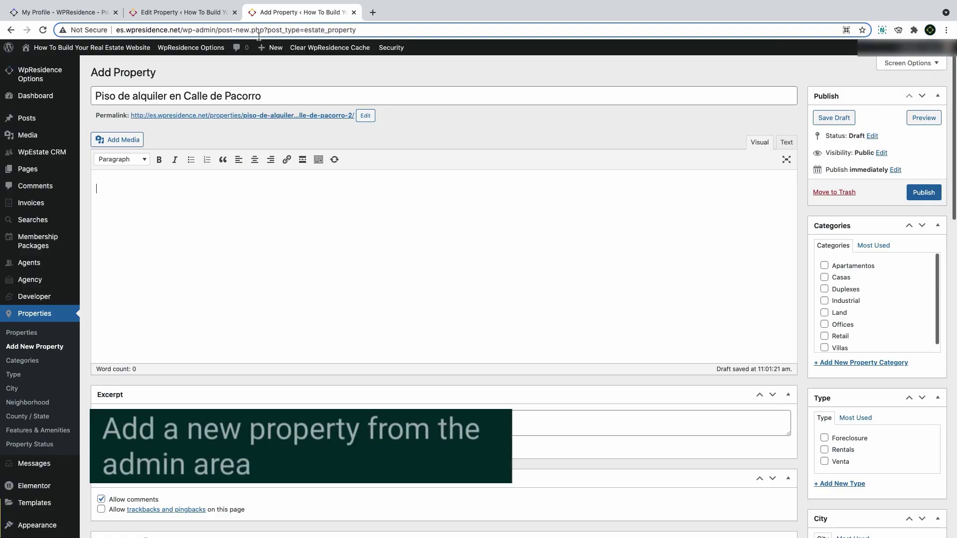
# Paste the description and tick Apartamentos, Rentals, Madrid, Gran Vía and Comunidad de Madrid
pyautogui.write('Piso totalmente amueblado y equipado, recién pintado y alisado y acuchillado. Cortinas de paneles japoneses en salón y dormitorio principal y store en segunda habitación. Incluye las camas y colchones, armarios vestidos con mucho espacio para ropa colgada y para meter bolsos, zapatos, etc). Garaje incluido en el precio. Muebles de madera maciza. Cortinas y enseres. Para entrar a vivir. Patio con jardín comunitario. Tendedero comunitario en azotea. Zona con colegios y todo tipo de servicios, metro a tres minutos, zona muy tranquila. Hay patio con plantas. Terraza tendedero comunitaria.')
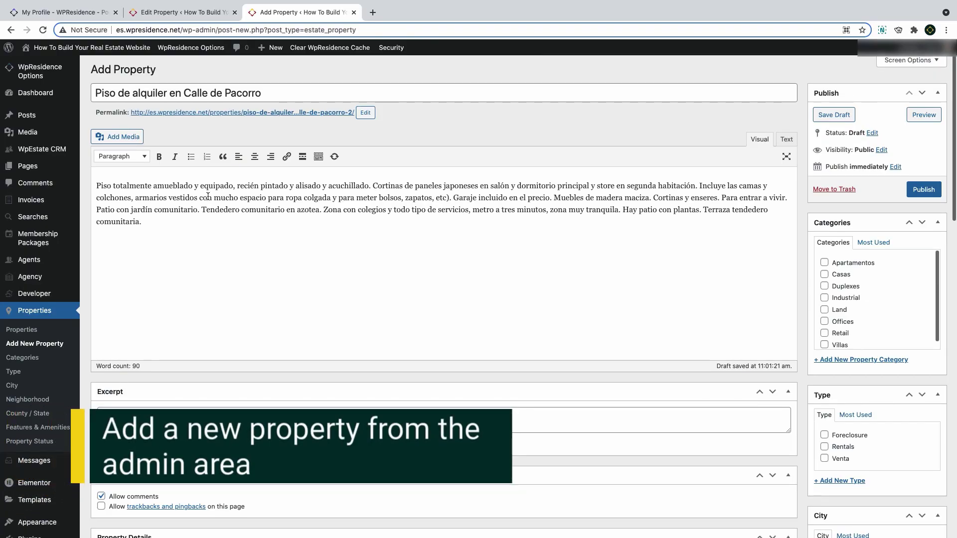
pyautogui.scroll(-2, 904, 314)
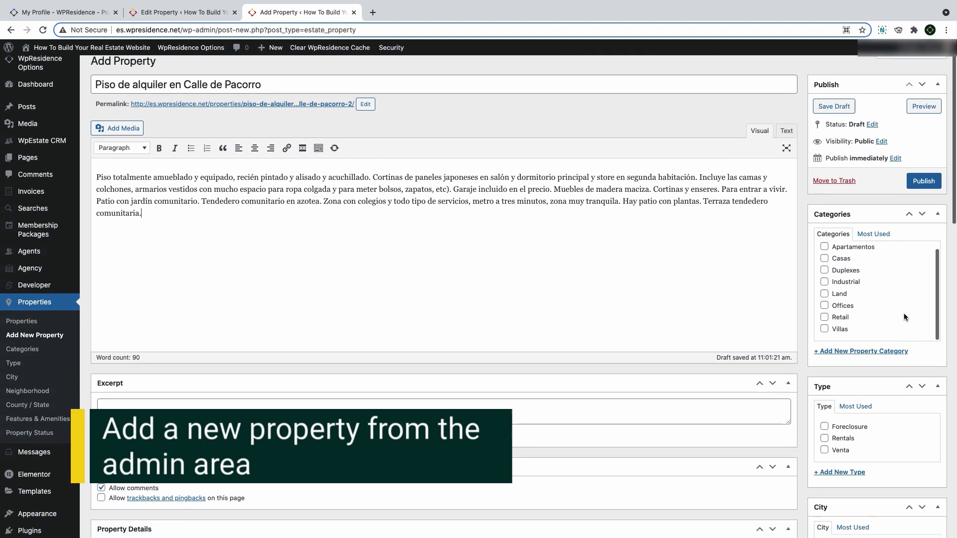
pyautogui.click(825, 218)
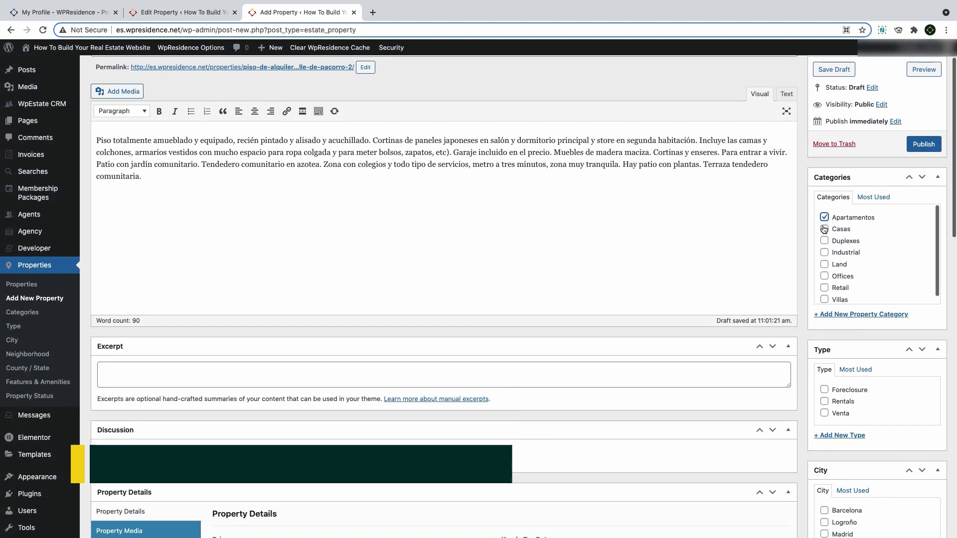
pyautogui.scroll(-1, 837, 264)
pyautogui.scroll(-3, 837, 267)
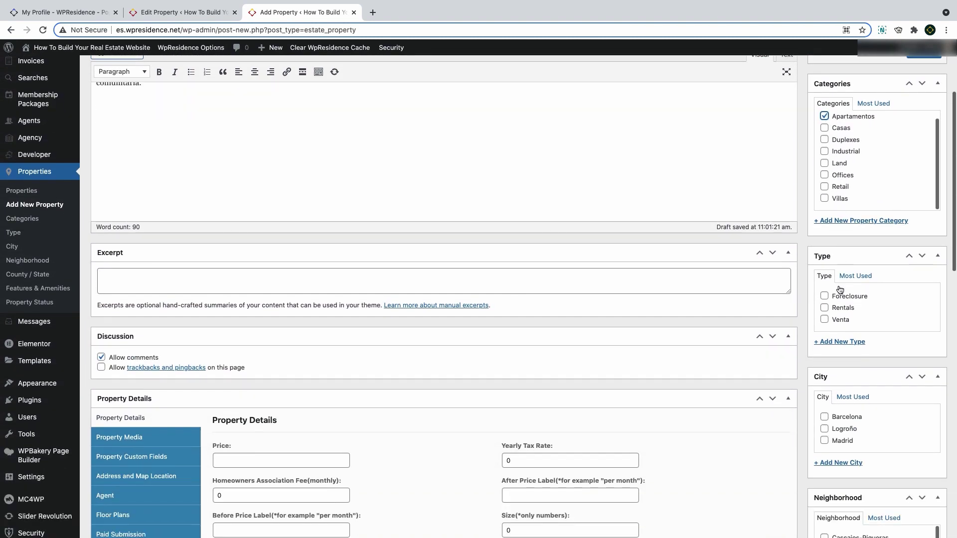
pyautogui.click(825, 307)
pyautogui.scroll(-1, 824, 312)
pyautogui.scroll(-3, 825, 313)
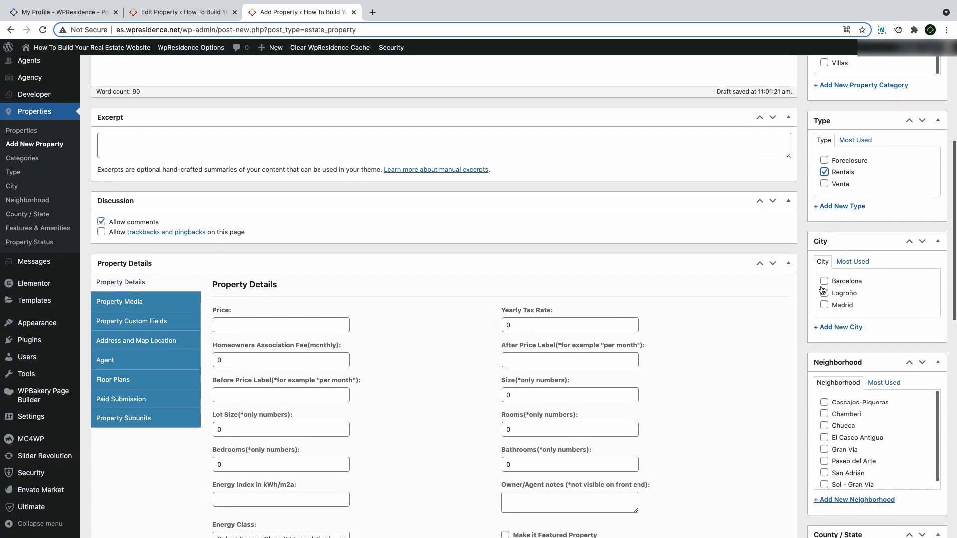
pyautogui.click(825, 305)
pyautogui.scroll(-4, 825, 301)
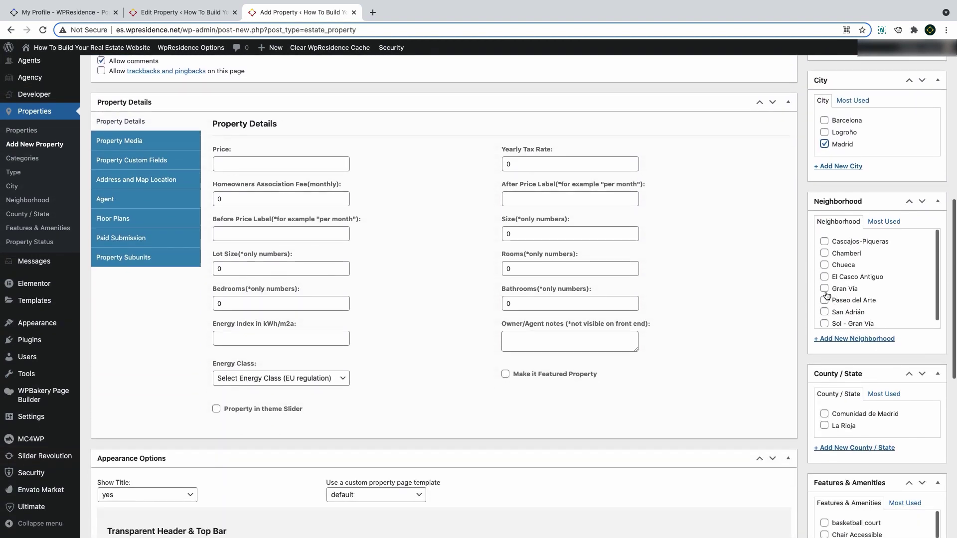
pyautogui.click(825, 282)
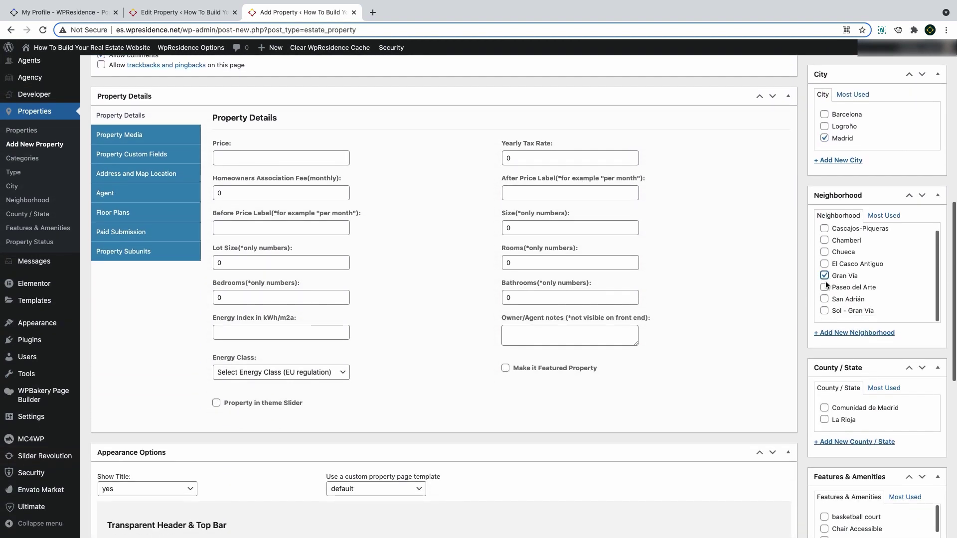
pyautogui.scroll(-4, 826, 281)
pyautogui.click(824, 247)
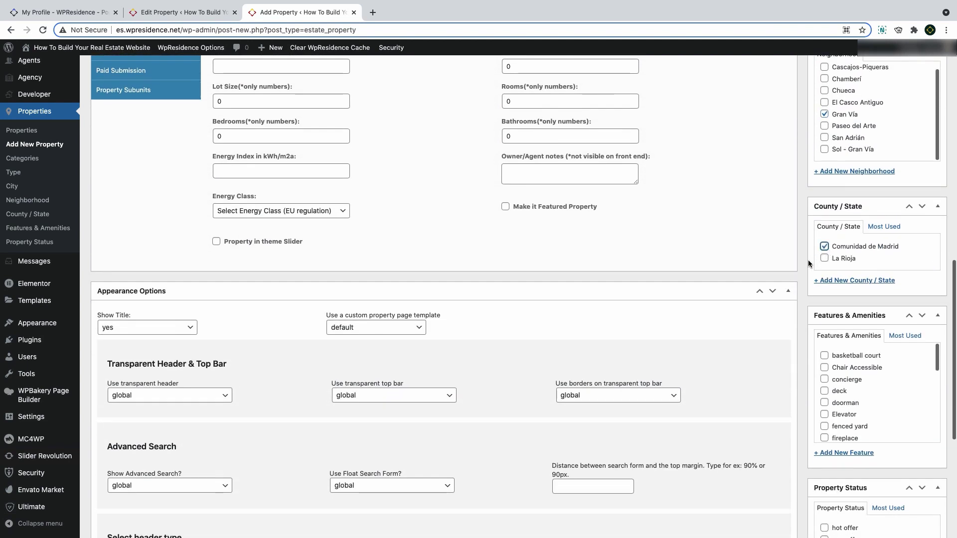
# Tick wine cellar, washer and dryer, storage, sprinklers, Roof Deck, recreation, private space and Special offer
pyautogui.scroll(-2, 827, 339)
pyautogui.scroll(-8, 834, 320)
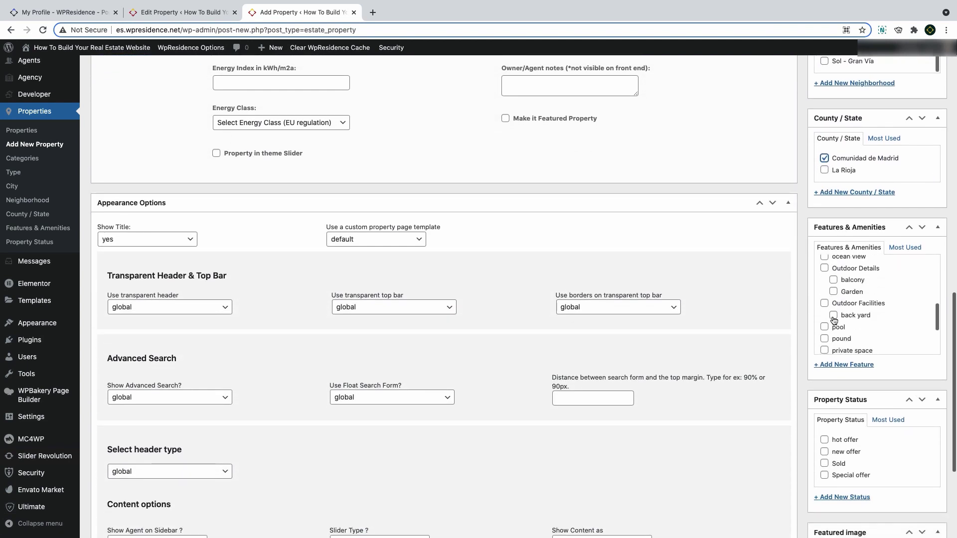
pyautogui.click(824, 272)
pyautogui.click(824, 261)
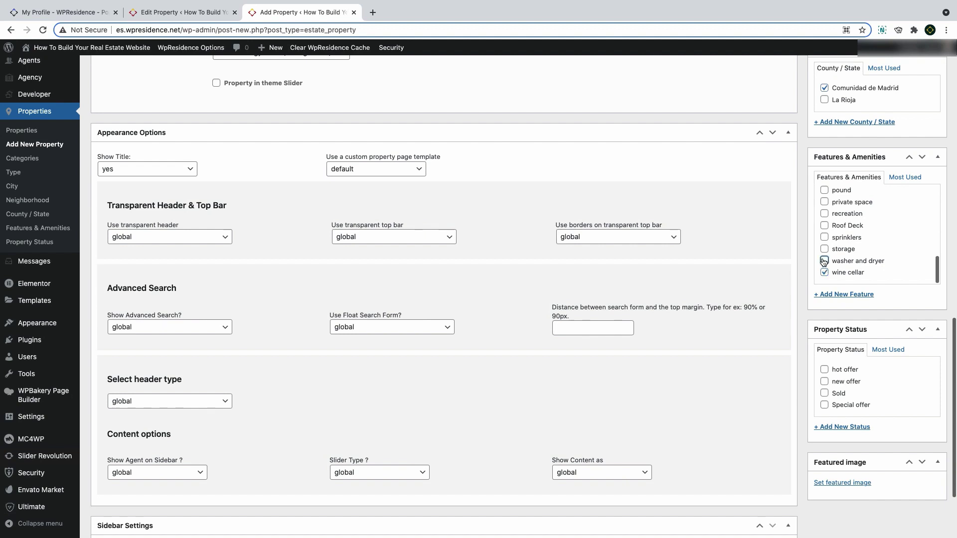
pyautogui.click(824, 249)
pyautogui.click(824, 237)
pyautogui.click(824, 225)
pyautogui.click(825, 214)
pyautogui.click(825, 202)
pyautogui.click(824, 405)
pyautogui.scroll(9, 254, 258)
pyautogui.click(252, 259)
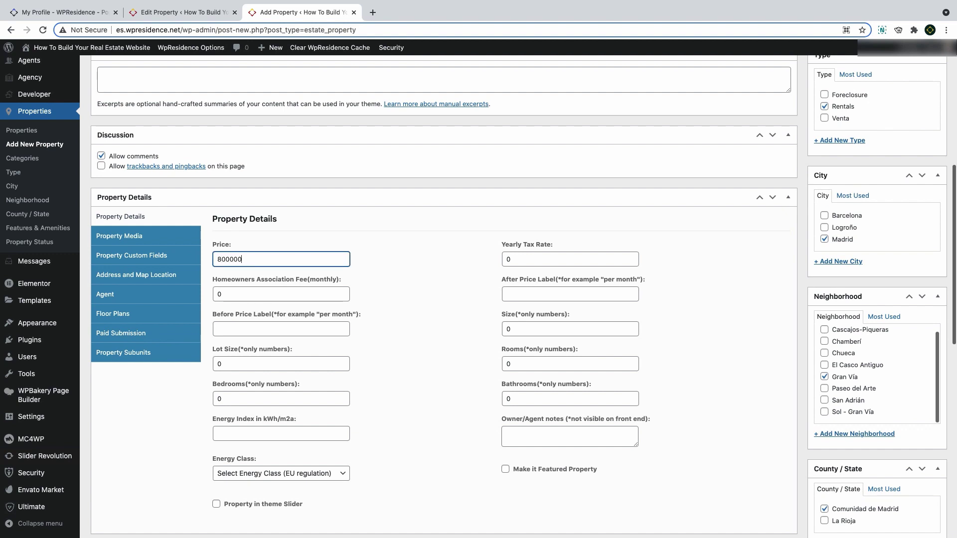
# Set the yearly tax rate to 5 and the size to 125
pyautogui.click(532, 261)
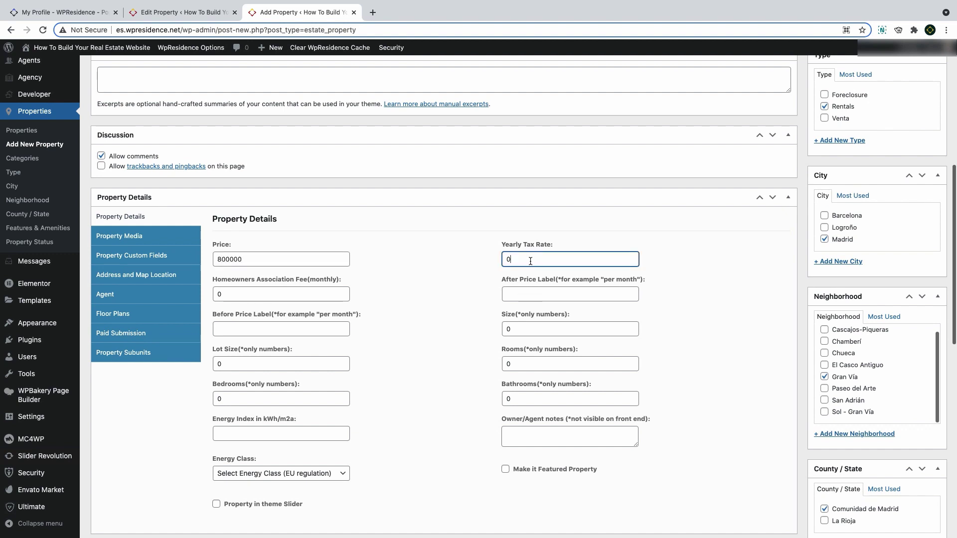
pyautogui.doubleClick(510, 261)
pyautogui.write('5')
pyautogui.doubleClick(237, 300)
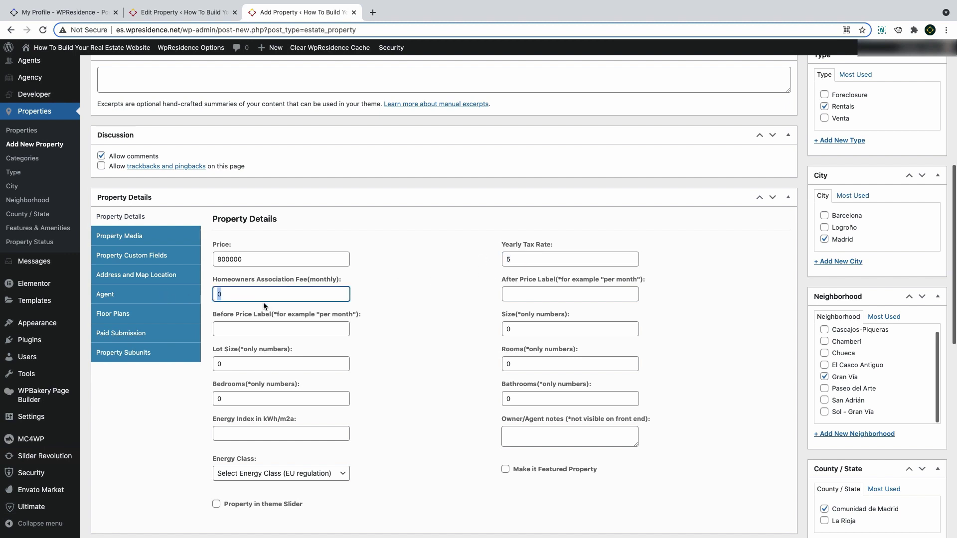
pyautogui.click(541, 299)
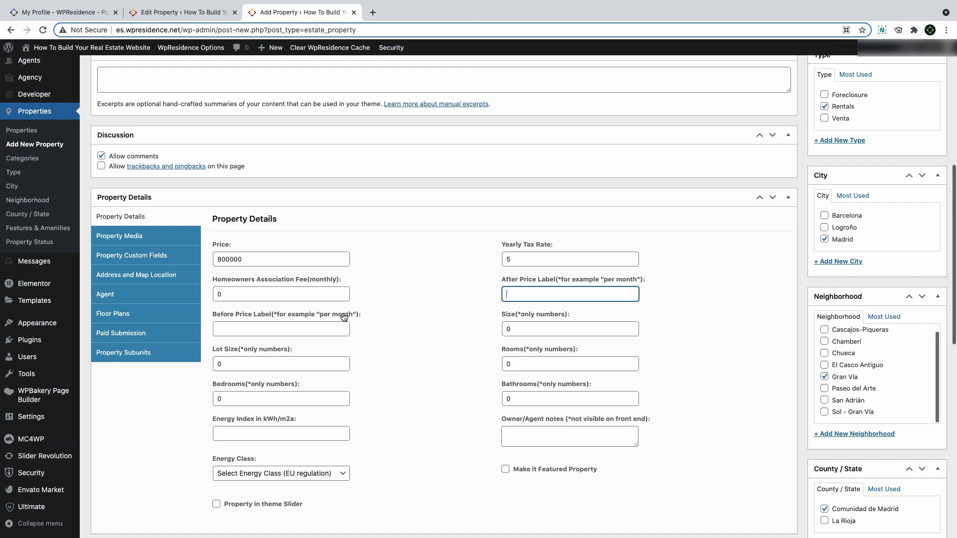
pyautogui.click(304, 325)
pyautogui.press('Tab')
pyautogui.write('12')
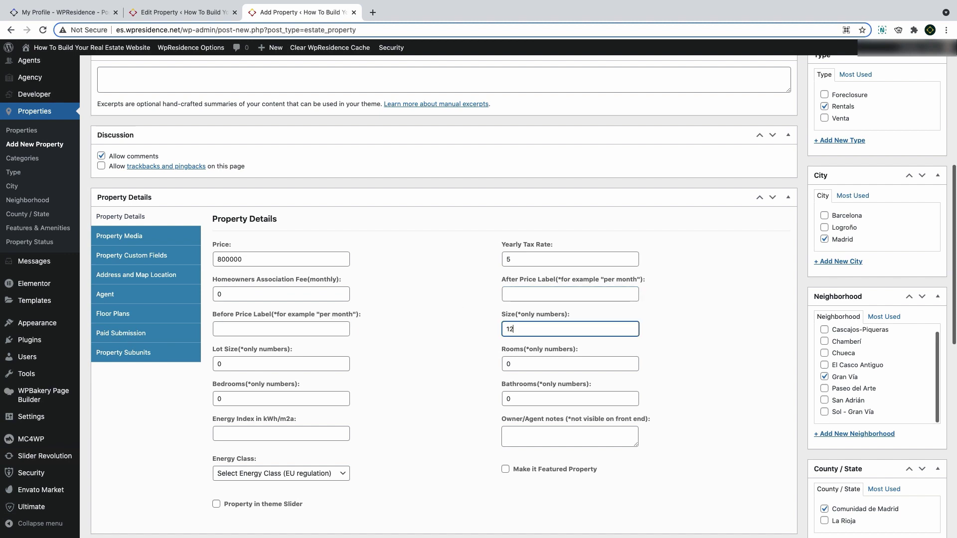
# Enter lot size 3450, 2 rooms, 1 bedroom and 3 bathrooms
pyautogui.click(215, 365)
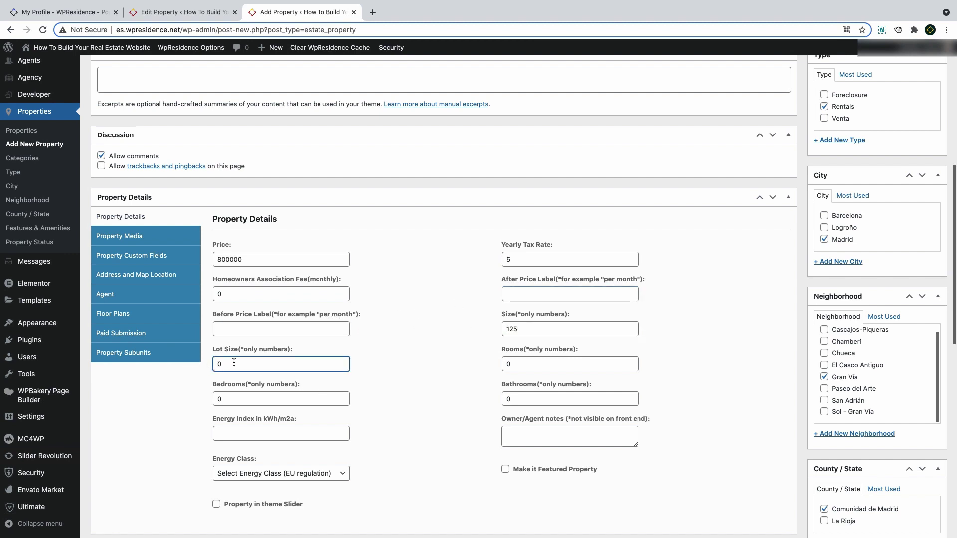
pyautogui.write('345')
pyautogui.press('Tab')
pyautogui.write('2')
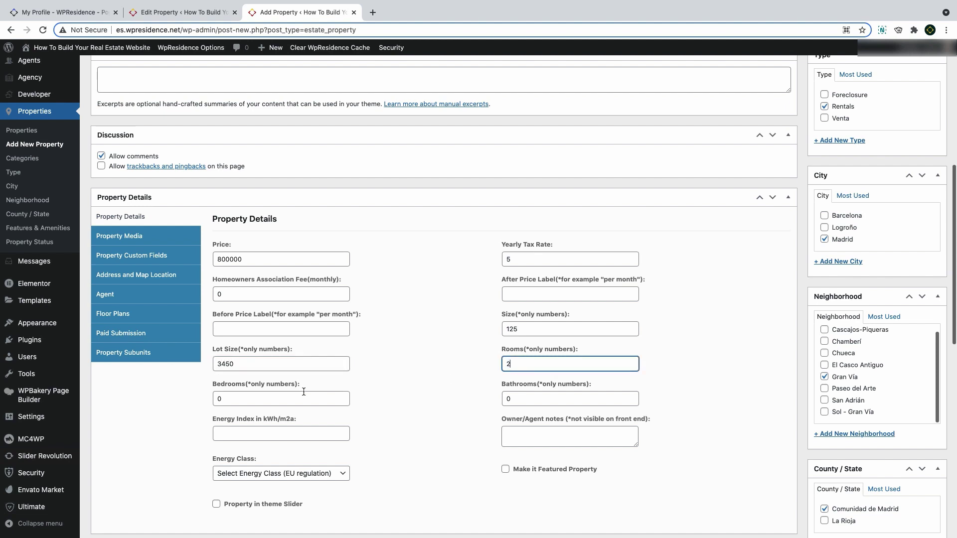
pyautogui.press('Tab')
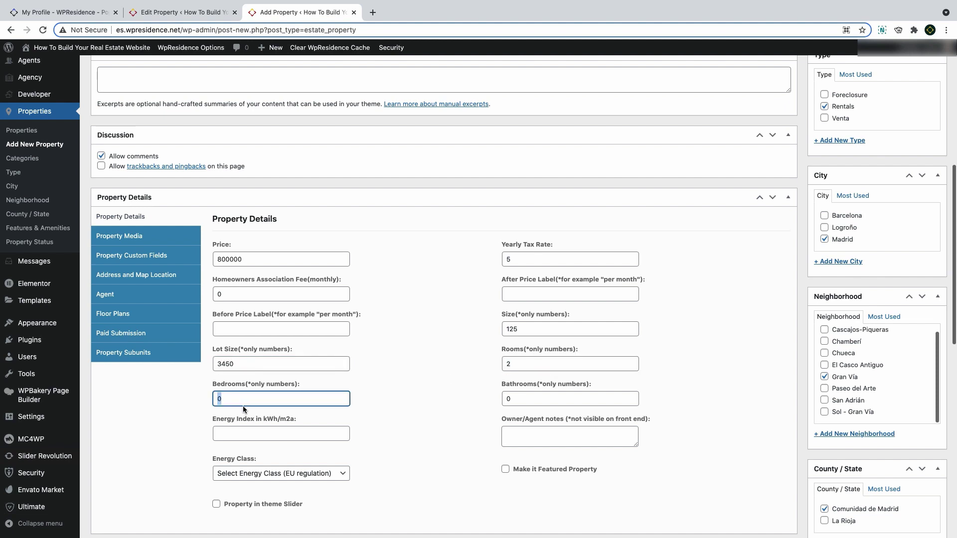
pyautogui.write('1')
pyautogui.press('Tab')
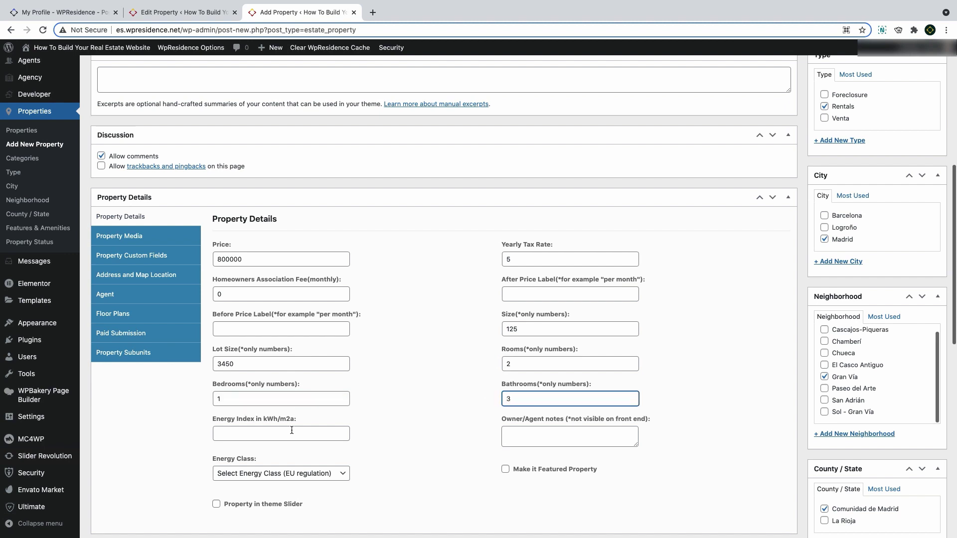
# Set the energy class to A+ and the energy index to 860
pyautogui.click(291, 432)
pyautogui.scroll(-1, 269, 428)
pyautogui.click(262, 425)
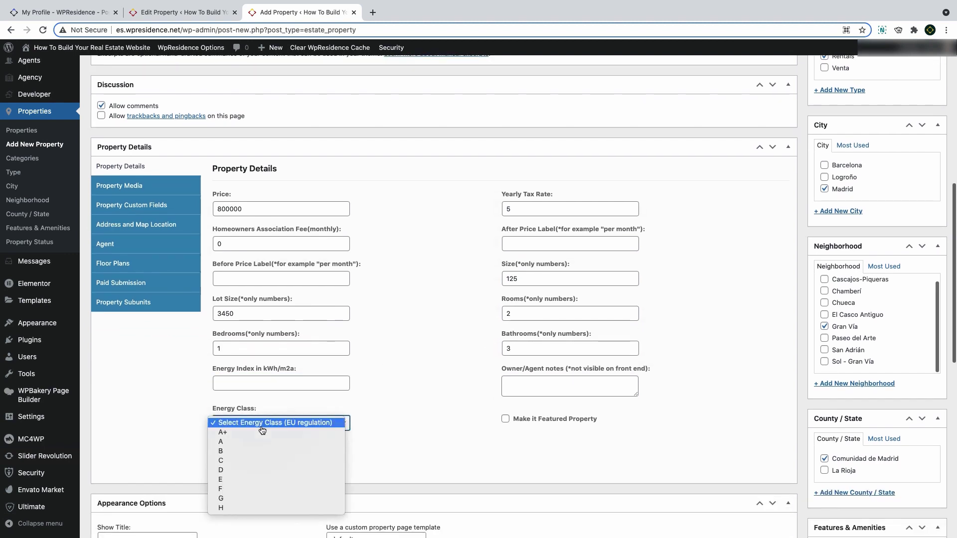
pyautogui.click(242, 423)
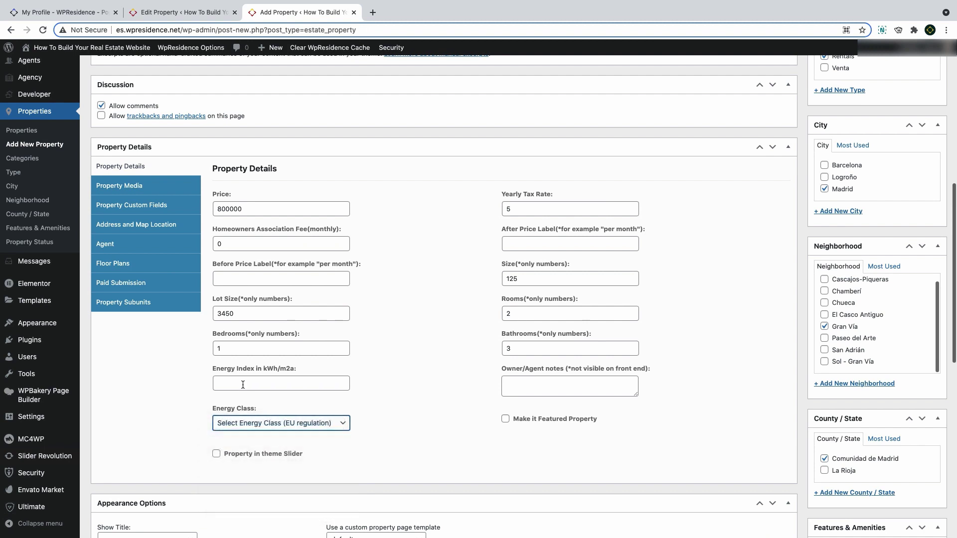
pyautogui.click(241, 384)
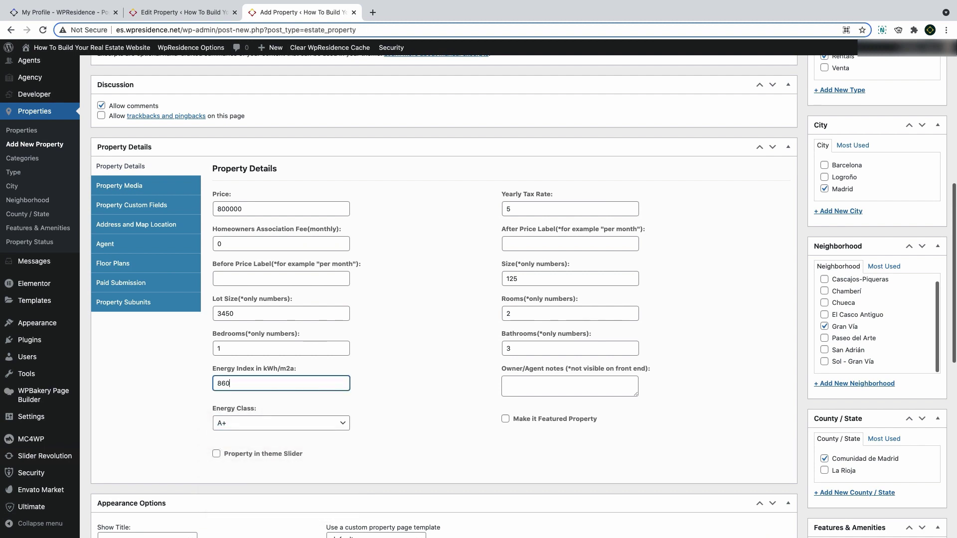
pyautogui.write('860')
pyautogui.click(420, 423)
pyautogui.click(127, 188)
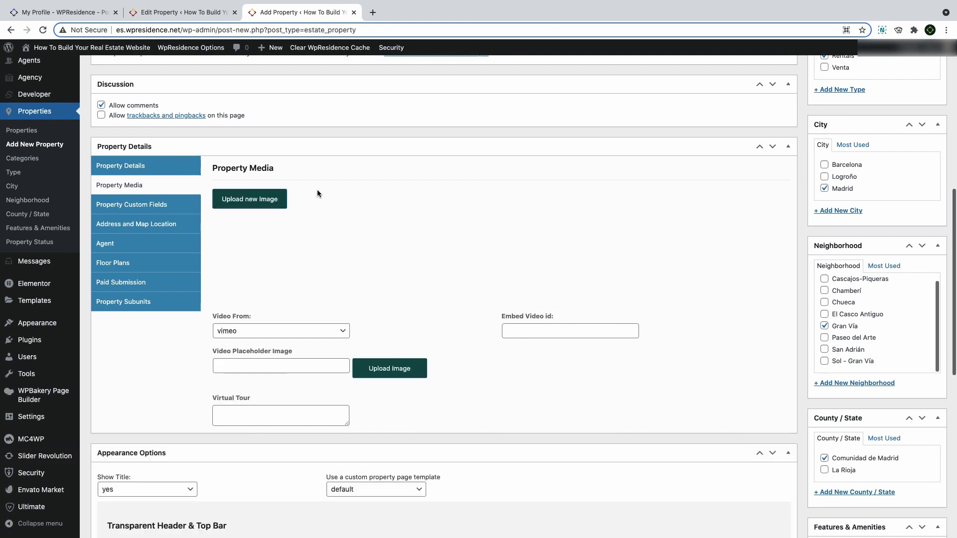
# Upload seven interior photos from the computer into the Property Media gallery
pyautogui.click(276, 204)
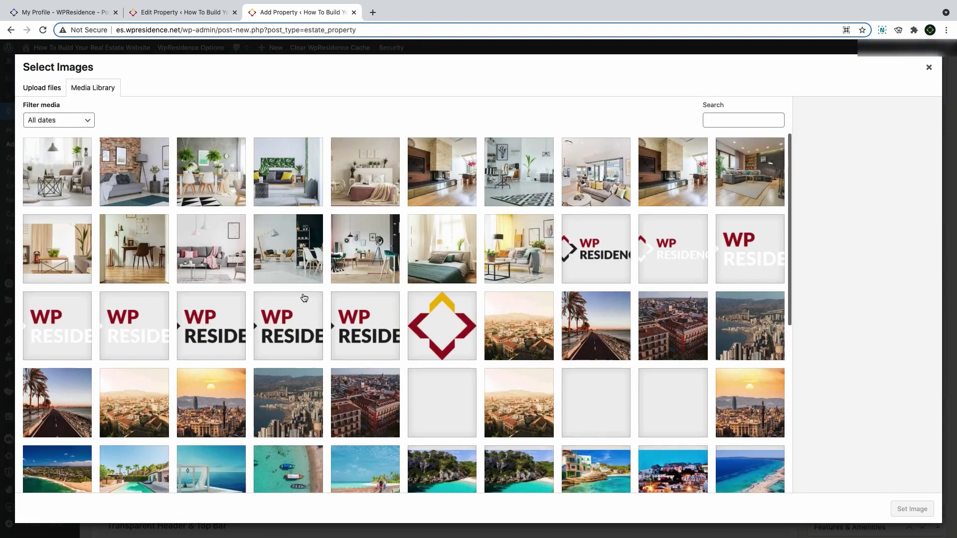
pyautogui.click(43, 90)
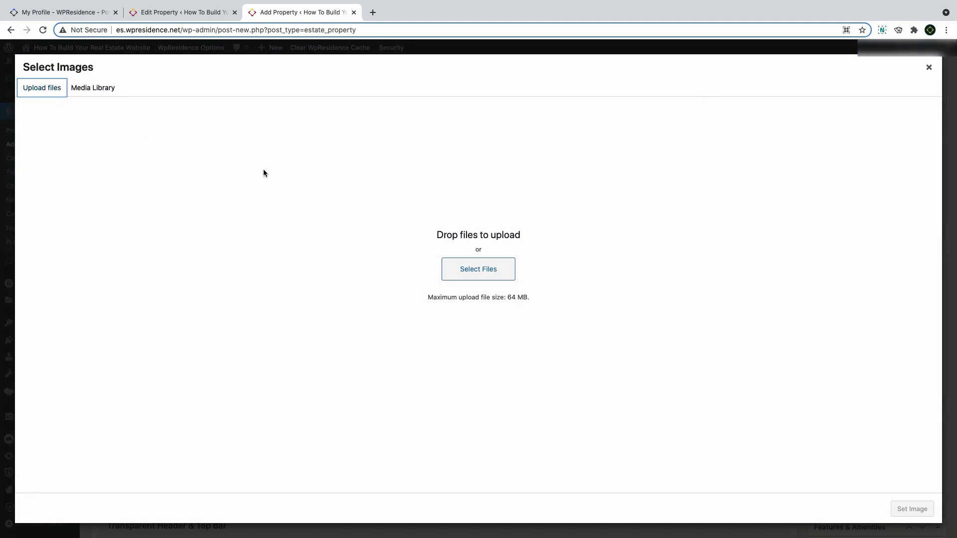
pyautogui.click(490, 276)
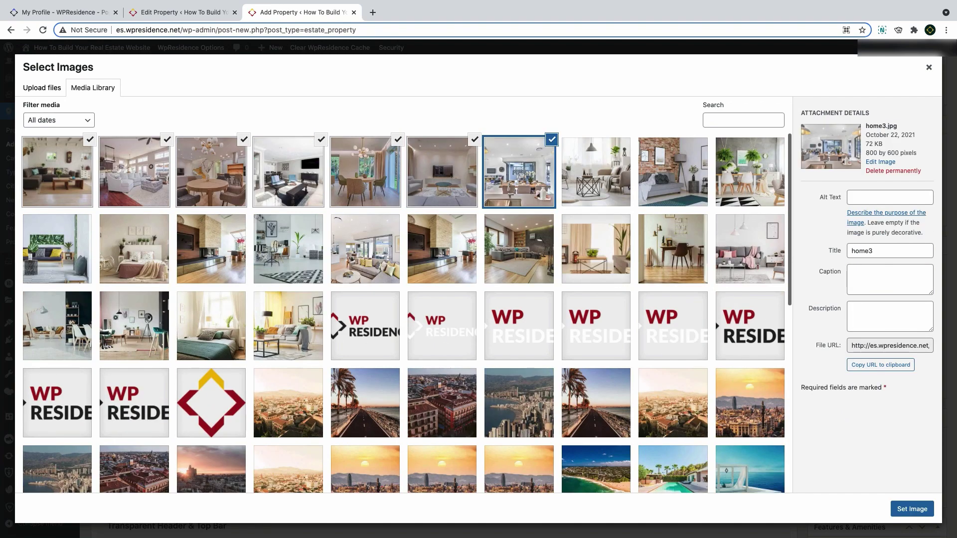
pyautogui.click(923, 508)
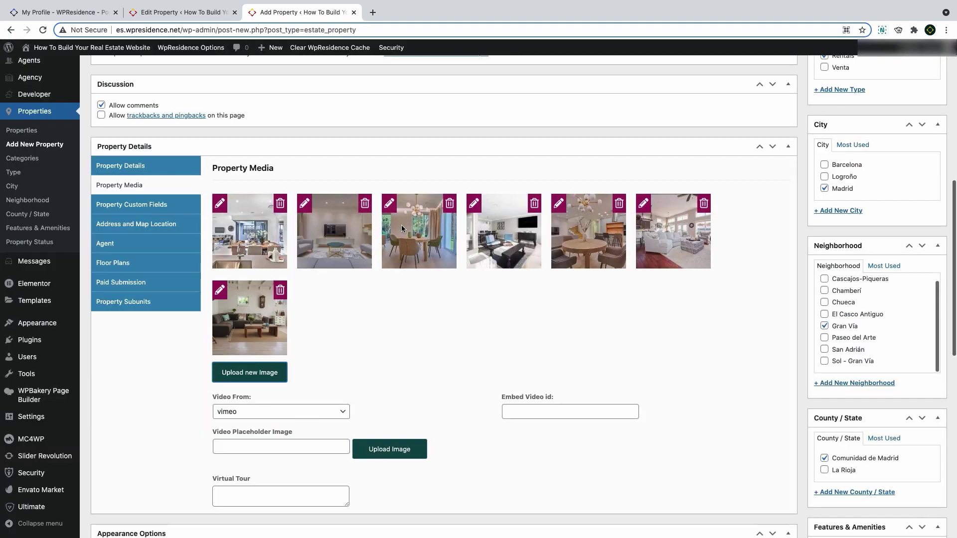
pyautogui.scroll(-2, 333, 231)
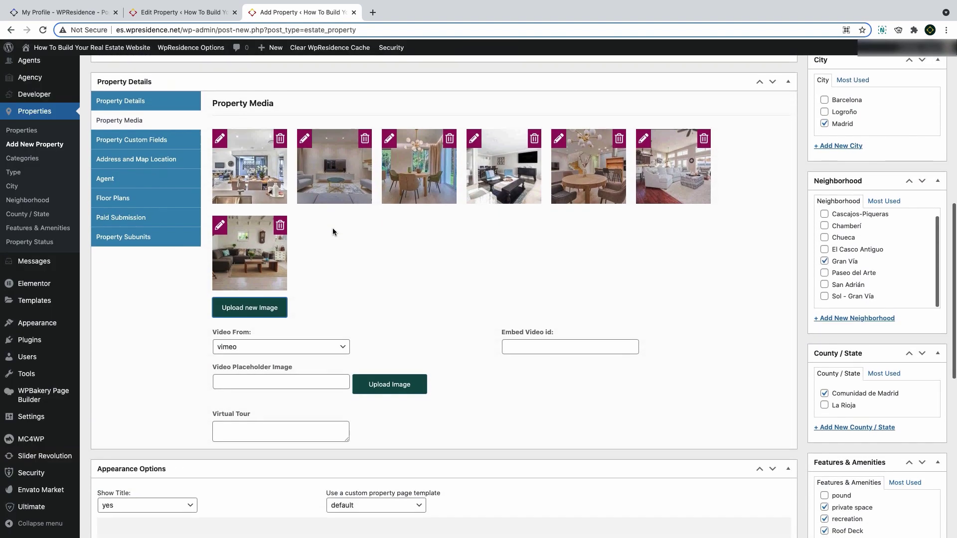
pyautogui.click(273, 339)
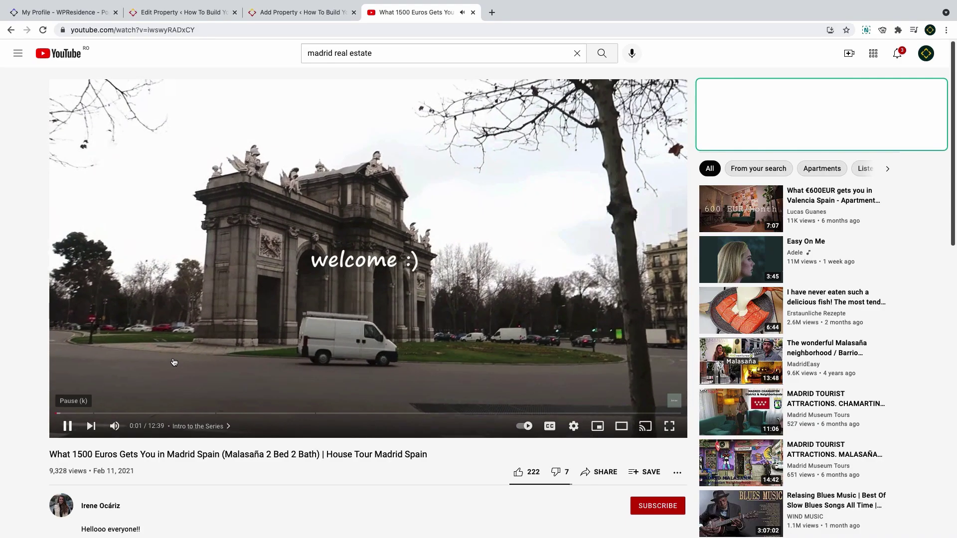
# Pause the Madrid house tour and copy its video id iwswyRADxCY from the web address
pyautogui.click(67, 426)
pyautogui.click(91, 29)
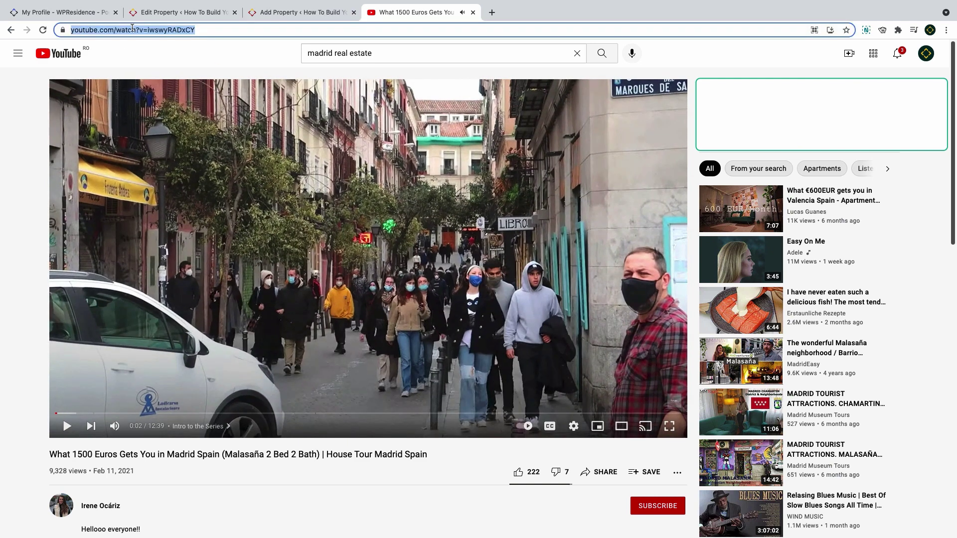
pyautogui.click(174, 30)
pyautogui.moveTo(188, 31); pyautogui.dragTo(260, 32)
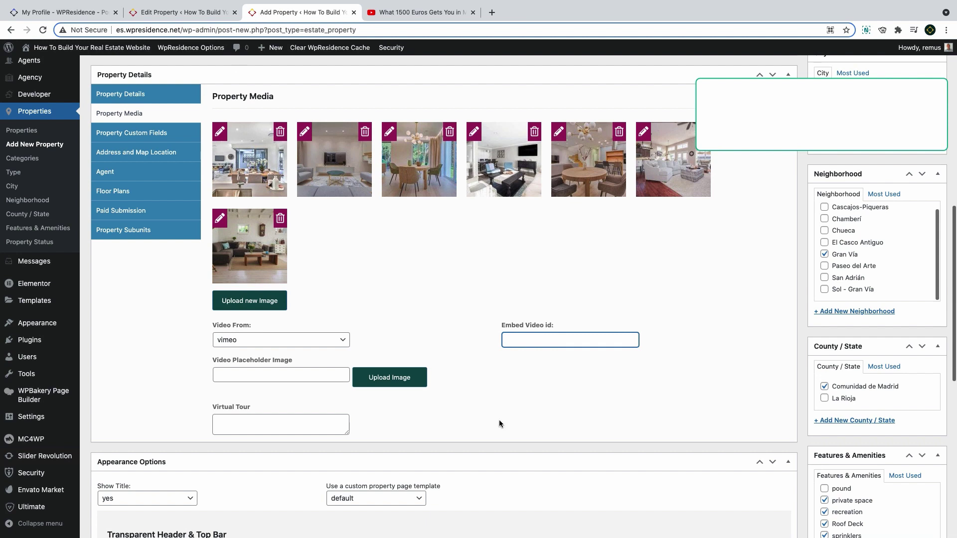
# Paste iwswyRADxCY into Embed Video id and set Video From to youtube
pyautogui.write('iwswyRADxCY')
pyautogui.click(299, 340)
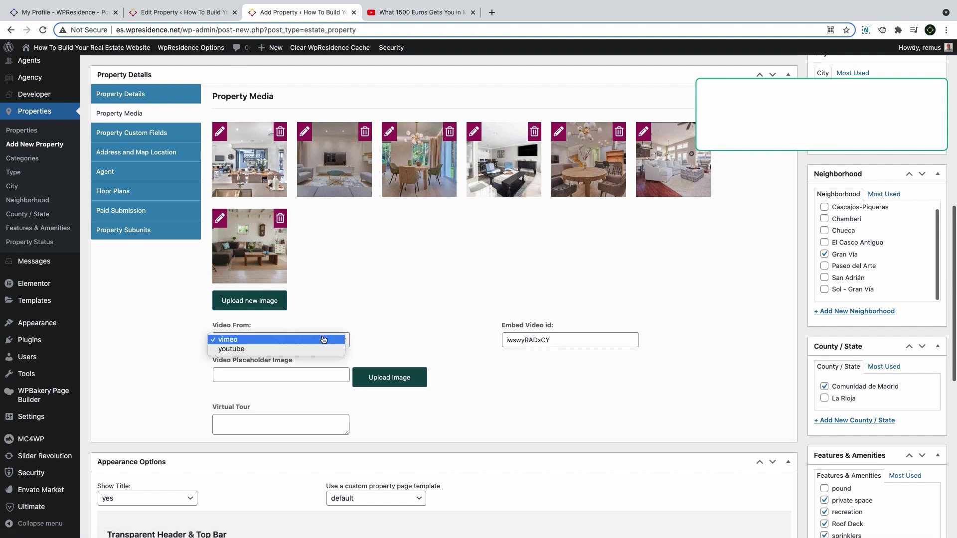
pyautogui.click(303, 349)
pyautogui.moveTo(578, 343); pyautogui.dragTo(492, 342)
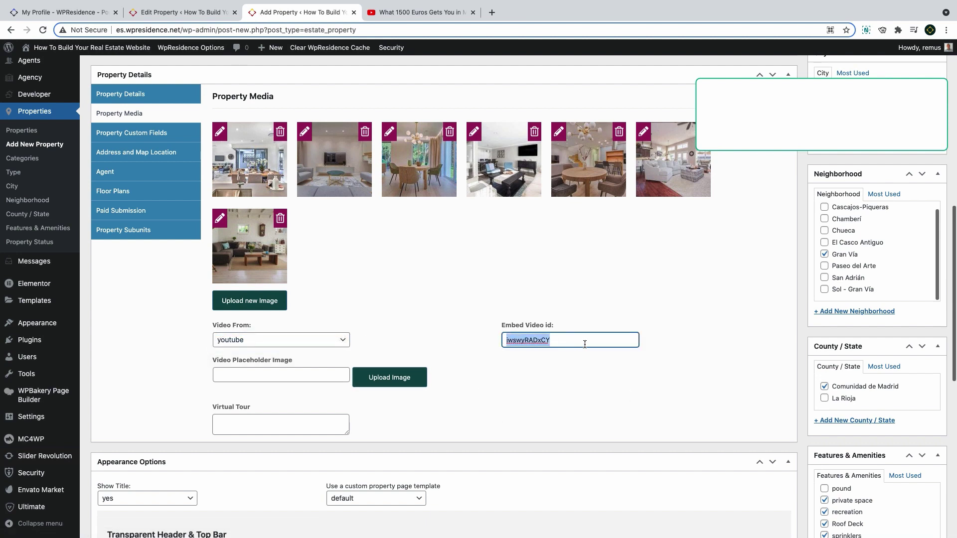
pyautogui.press('Right')
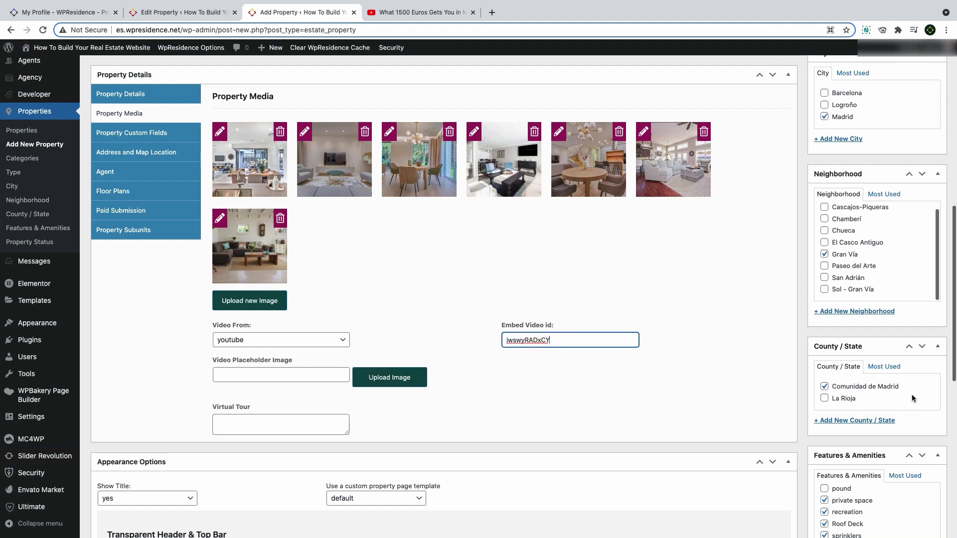
# Set the media library image house9 as the video placeholder image
pyautogui.scroll(-10, 911, 393)
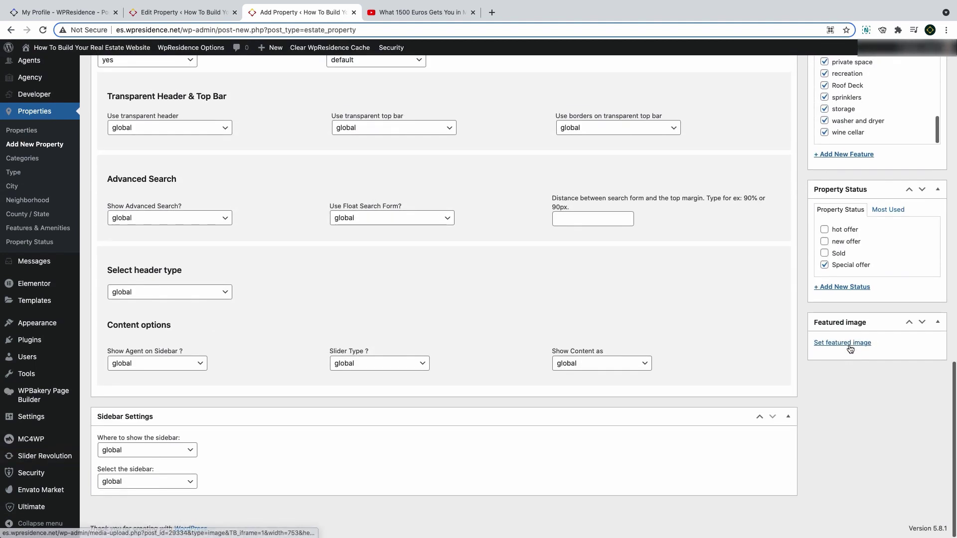
pyautogui.scroll(5, 851, 349)
pyautogui.click(396, 182)
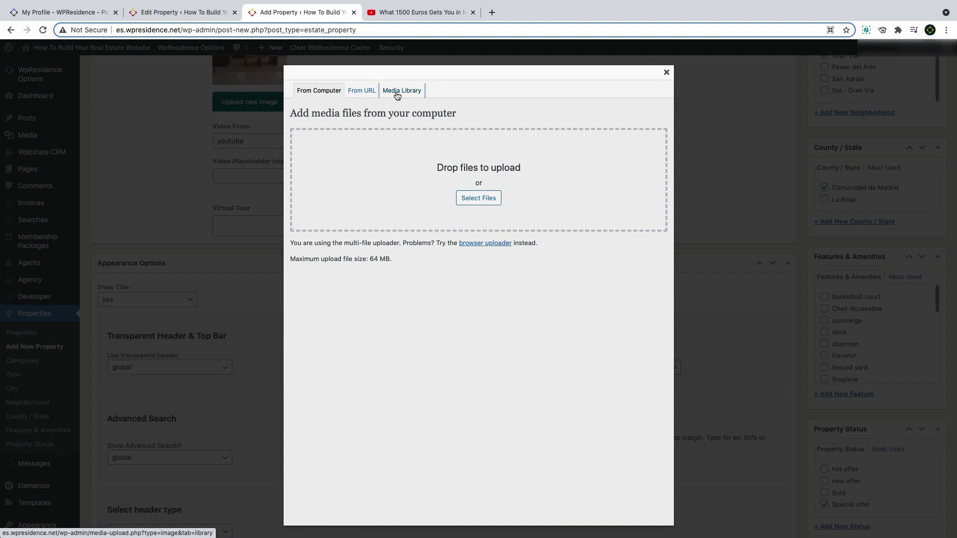
pyautogui.click(398, 93)
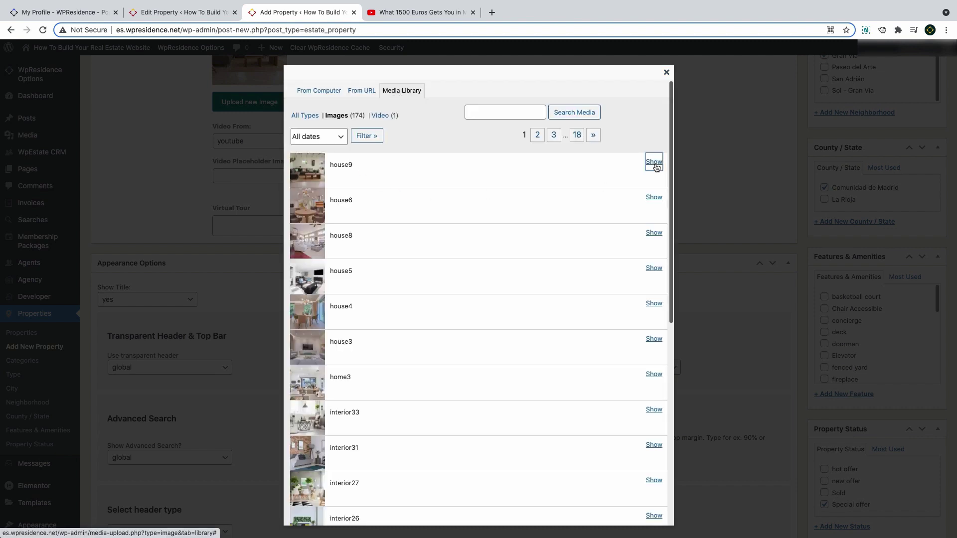
pyautogui.click(654, 162)
pyautogui.scroll(-3, 488, 223)
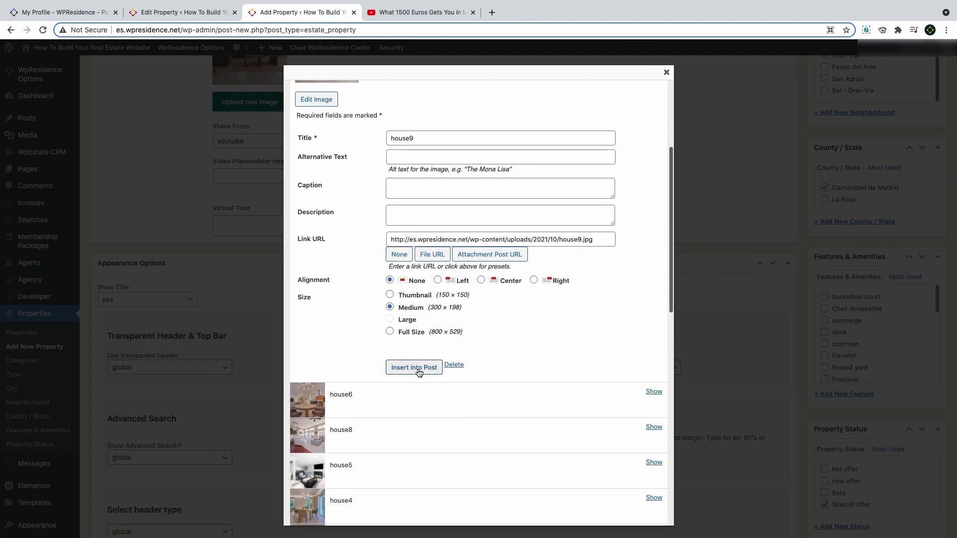
pyautogui.click(418, 369)
# Paste the Matterport embed code into the Virtual Tour box and enlarge the box
pyautogui.scroll(1, 351, 272)
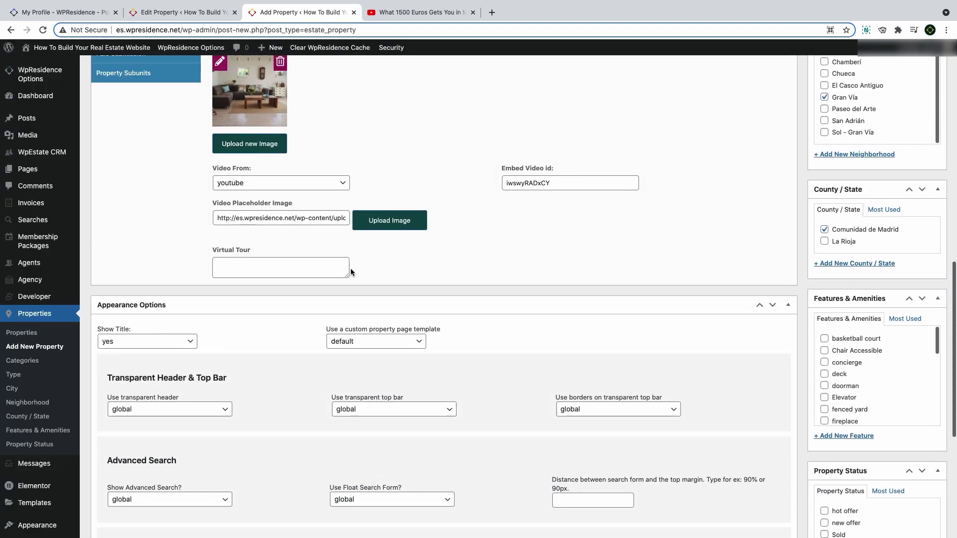
pyautogui.scroll(2, 351, 272)
pyautogui.click(262, 341)
pyautogui.press('super+v')
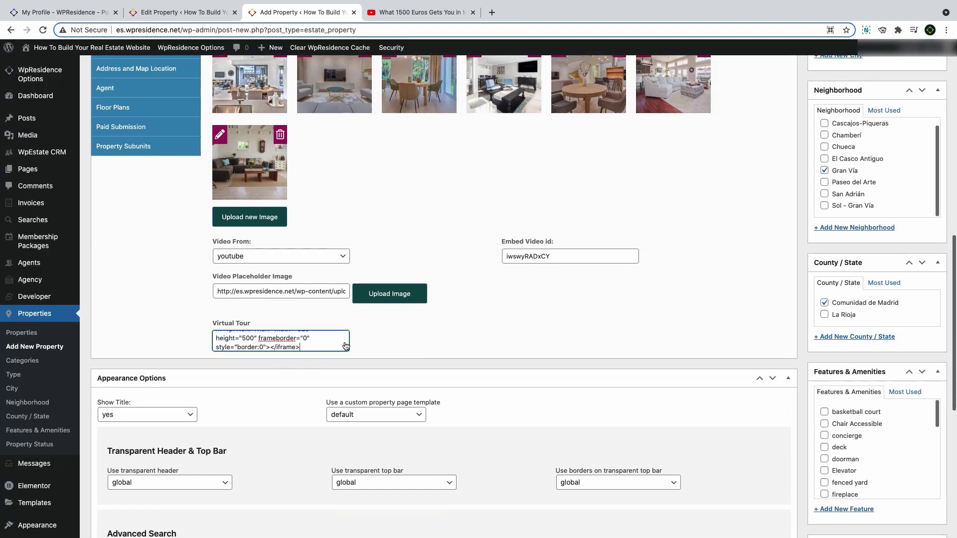
pyautogui.moveTo(347, 348); pyautogui.dragTo(373, 416)
pyautogui.moveTo(321, 371); pyautogui.dragTo(187, 341)
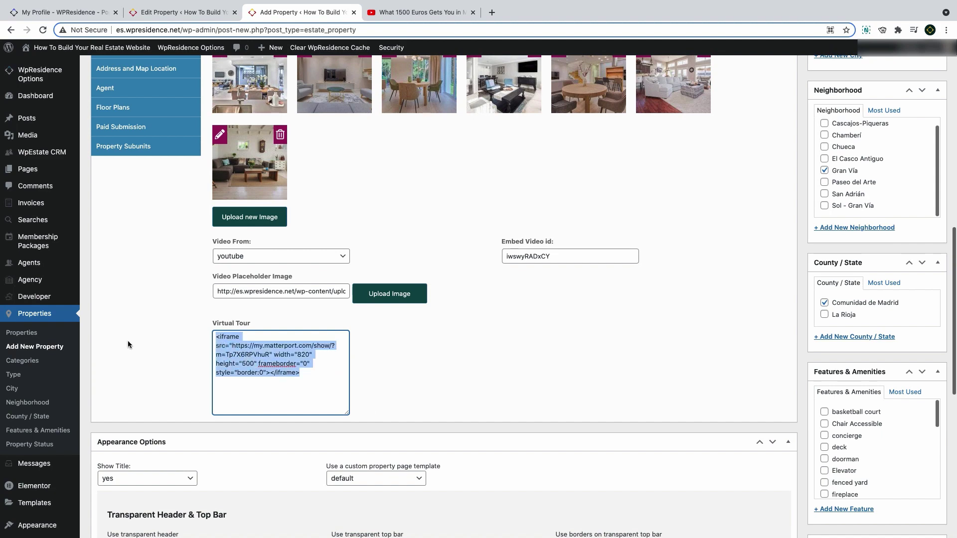
pyautogui.scroll(5, 163, 342)
# Review the WpResidence Custom Fields, such as Structure Type, keeping short text as the field type
pyautogui.click(125, 238)
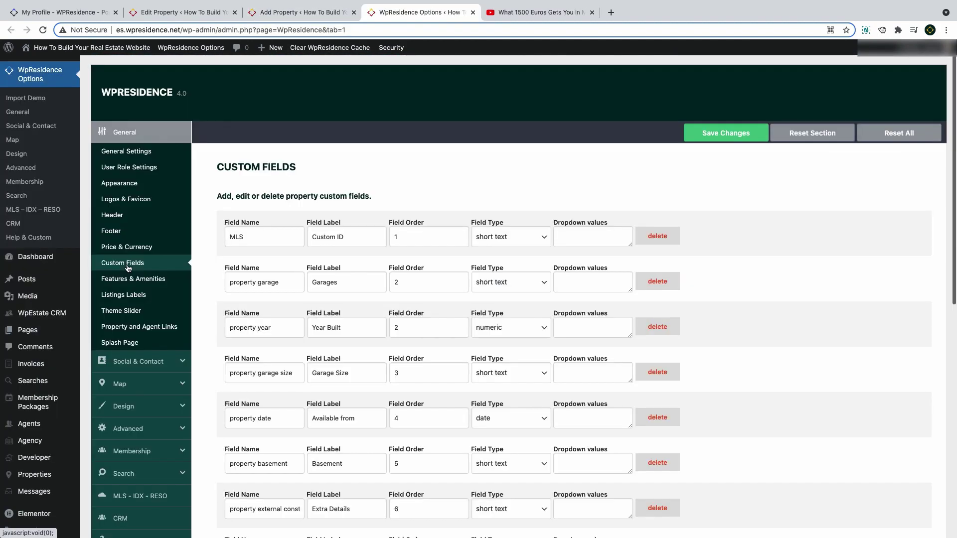
pyautogui.scroll(-6, 265, 259)
pyautogui.scroll(-2, 266, 260)
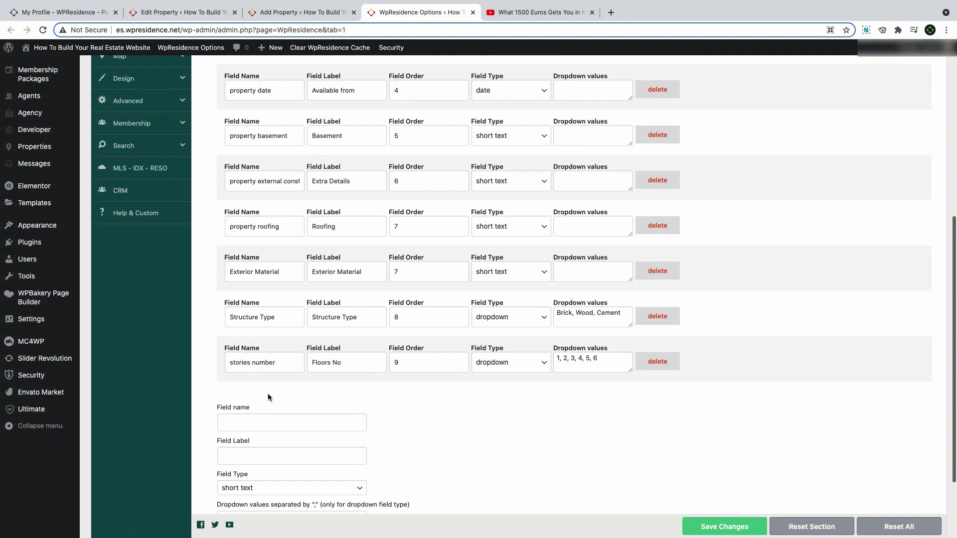
pyautogui.tripleClick(274, 317)
pyautogui.scroll(-3, 267, 426)
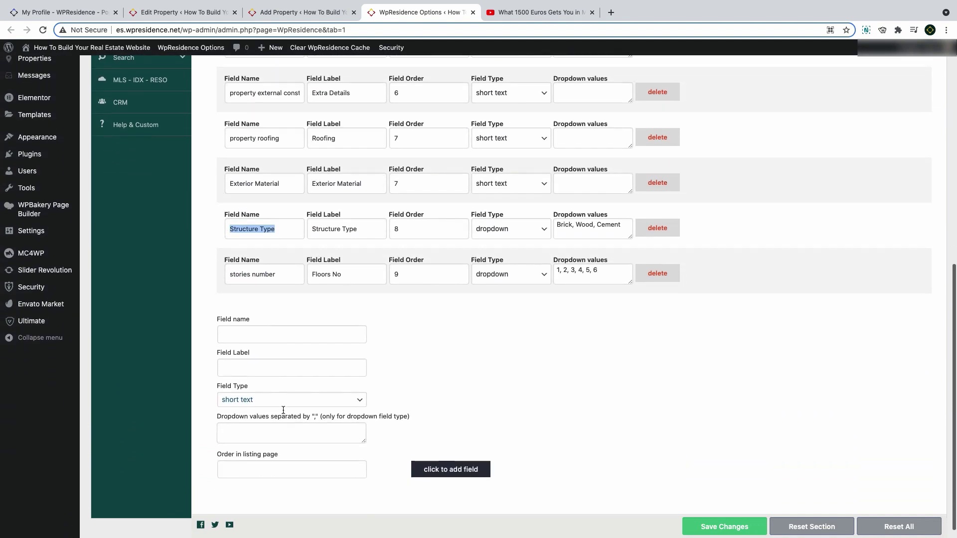
pyautogui.click(264, 383)
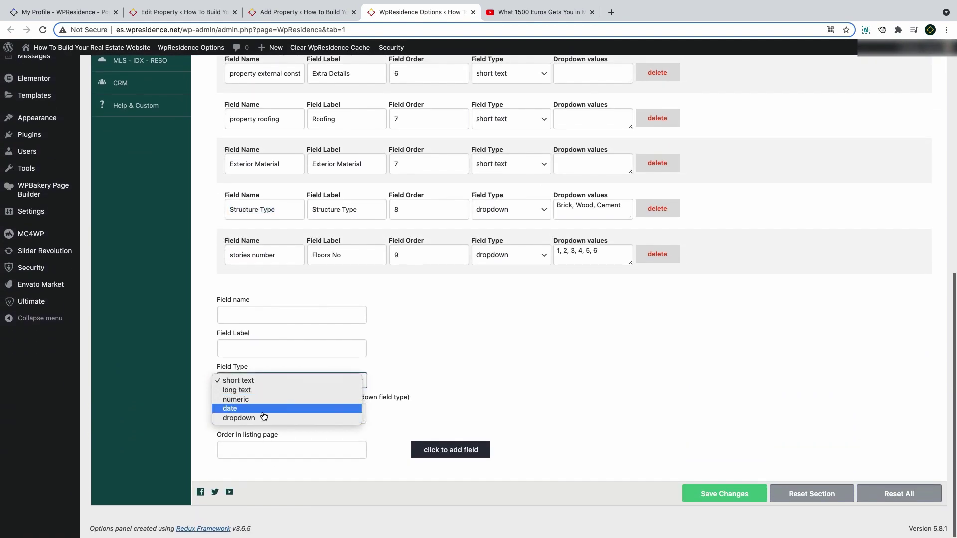
pyautogui.click(264, 383)
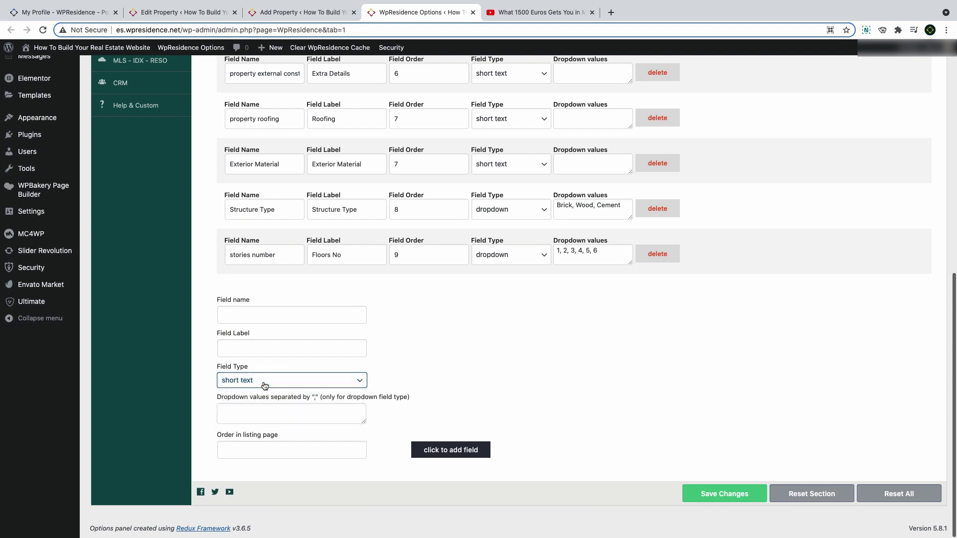
pyautogui.scroll(6, 263, 383)
# Set the property's address to Madrid Center with Spain as the country
pyautogui.click(259, 12)
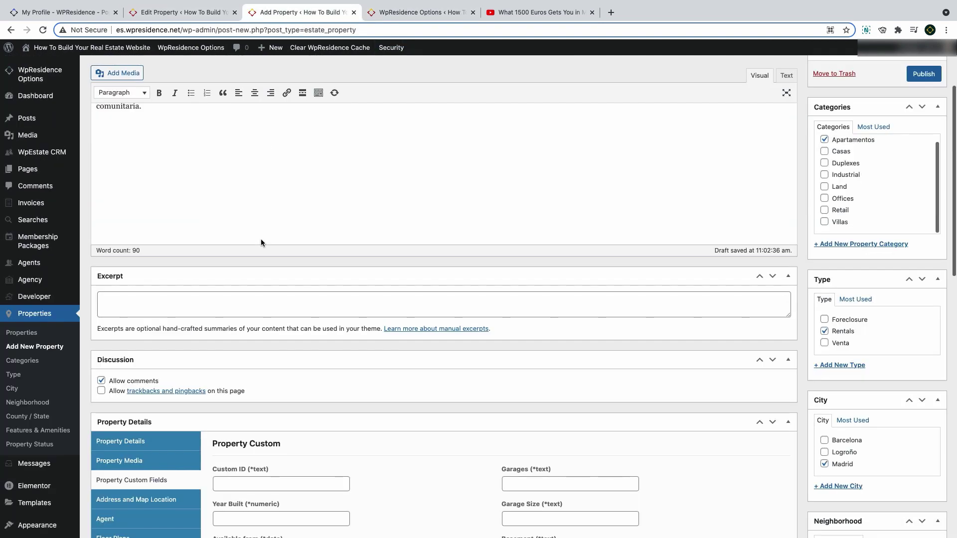
pyautogui.scroll(-6, 261, 243)
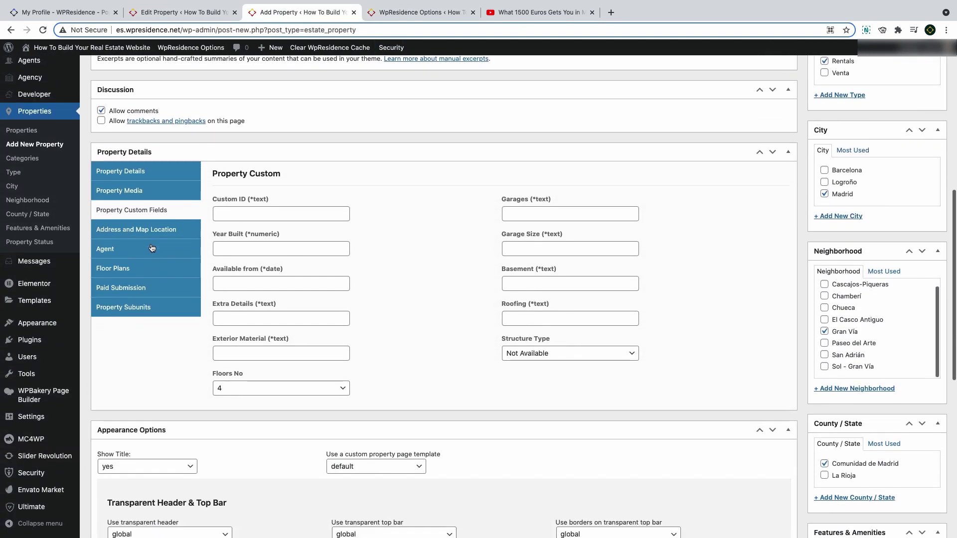
pyautogui.click(148, 234)
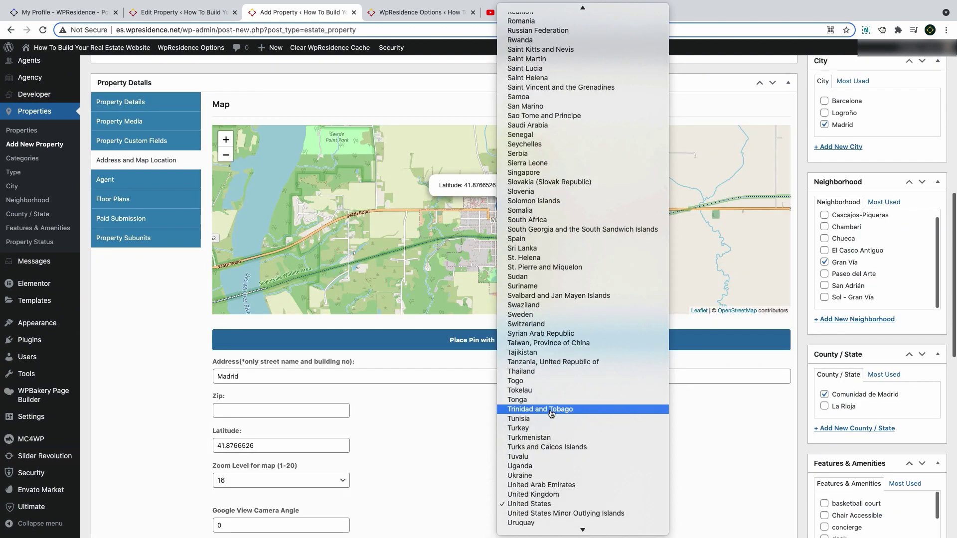
pyautogui.scroll(3, 568, 439)
pyautogui.click(567, 439)
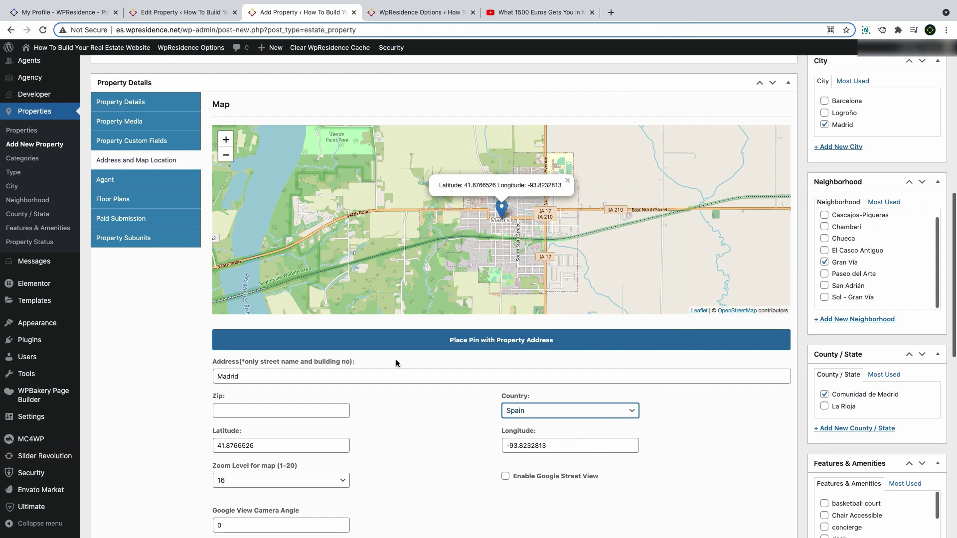
pyautogui.click(287, 375)
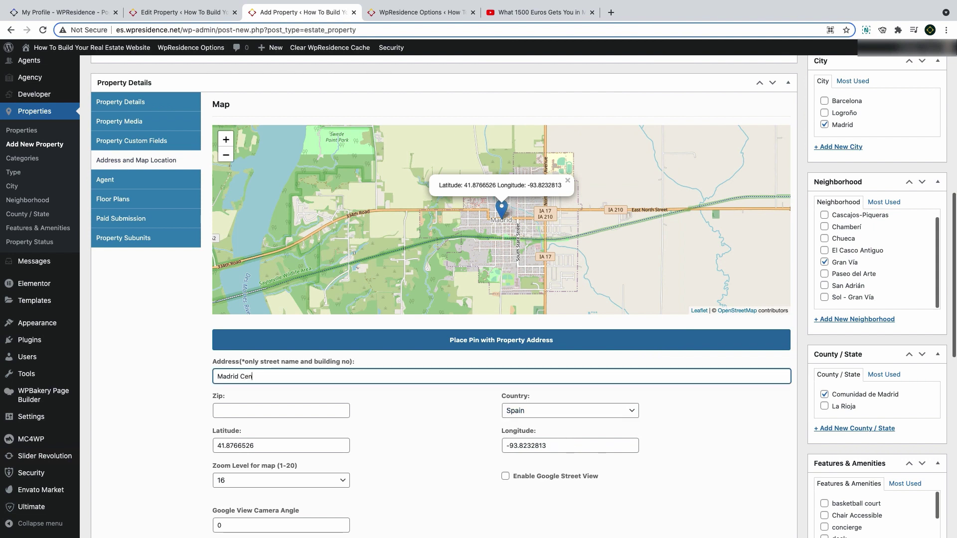
pyautogui.write('Center')
# Pin the property on central Madrid from its address and enter the zip code
pyautogui.scroll(-3, 265, 373)
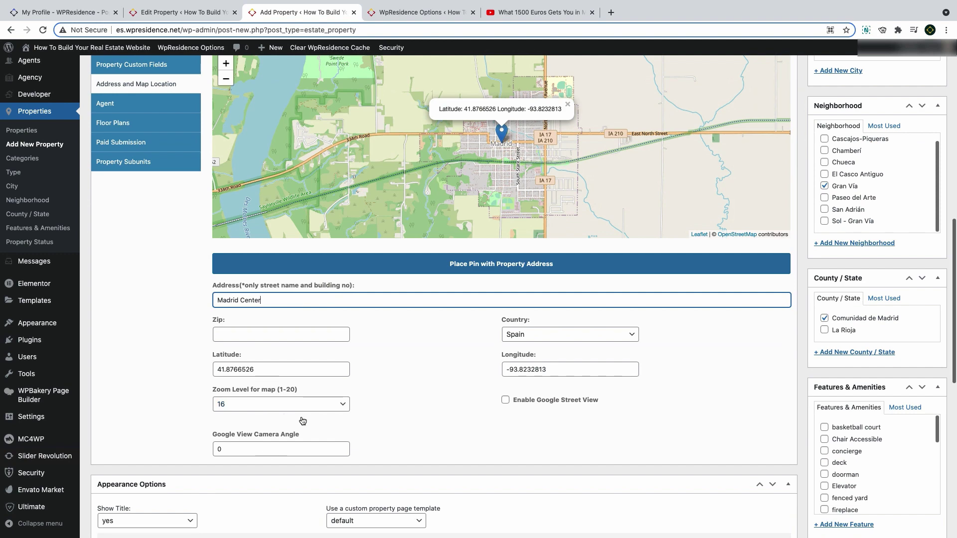
pyautogui.click(404, 269)
pyautogui.click(404, 264)
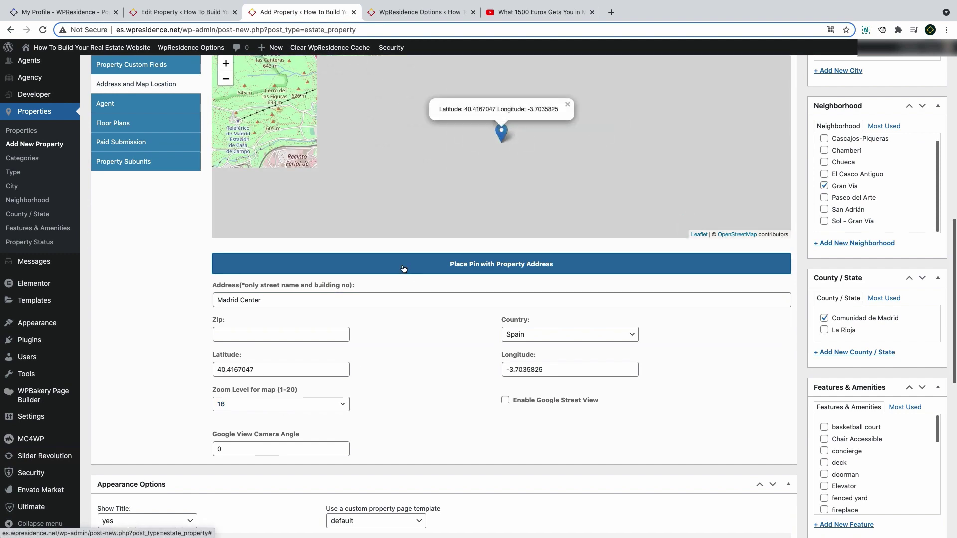
pyautogui.click(268, 338)
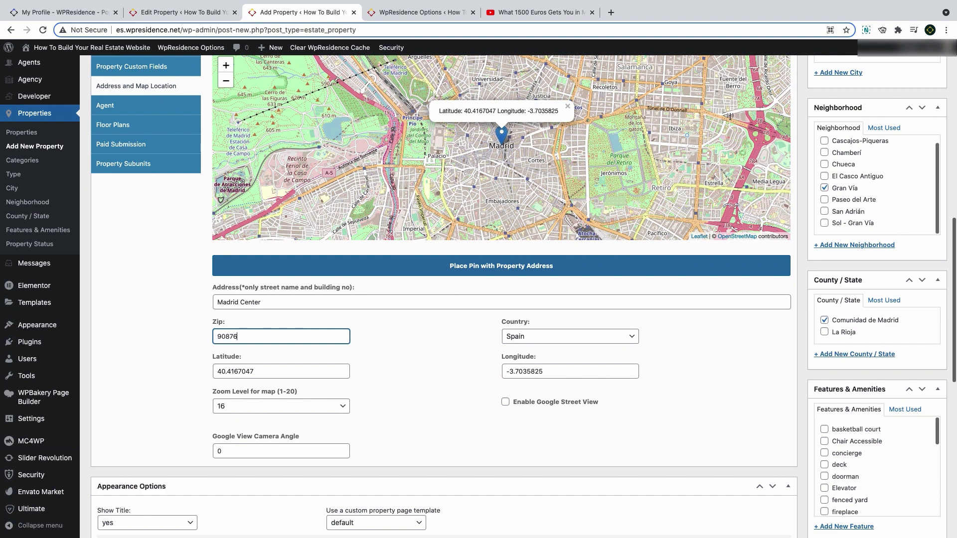
pyautogui.click(585, 156)
pyautogui.click(369, 160)
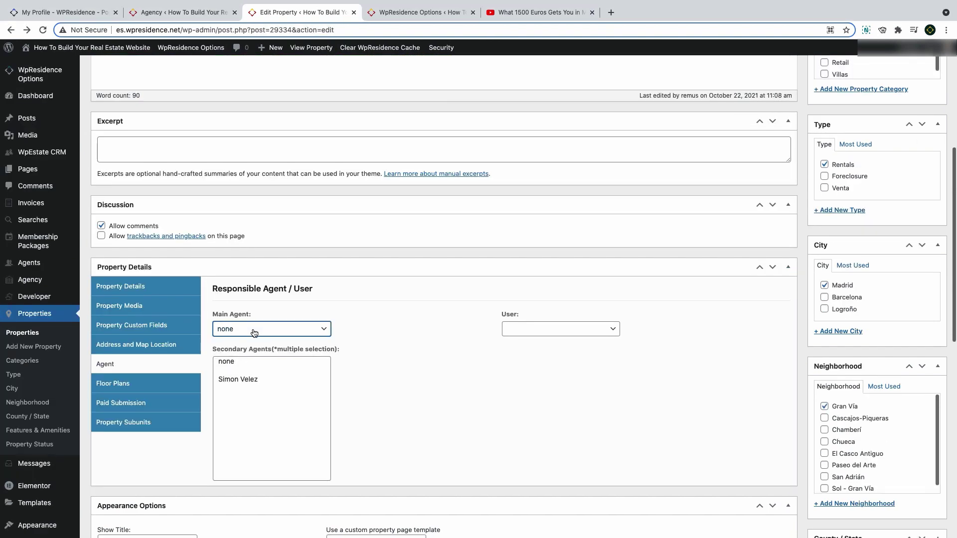
# Choose the existing agent as the property's Main Agent
pyautogui.click(252, 329)
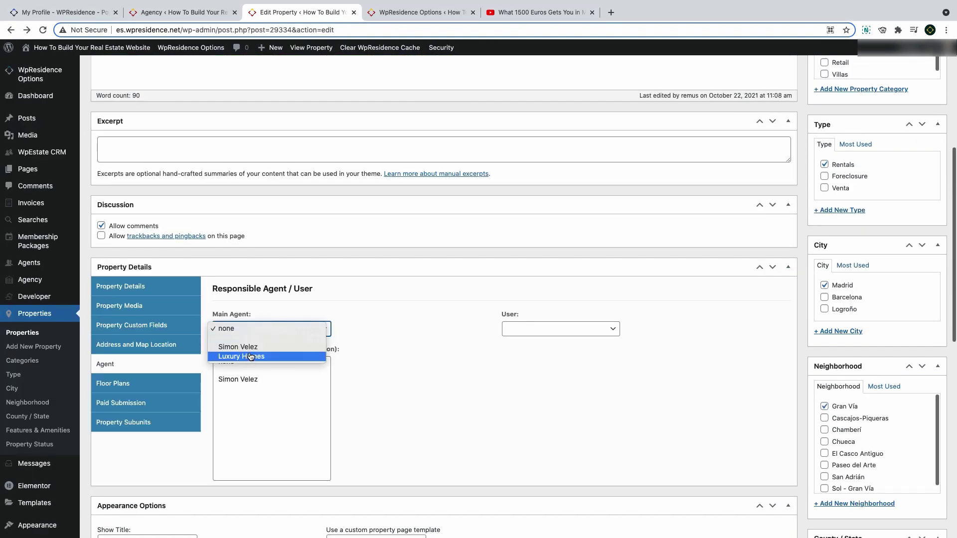
pyautogui.click(248, 347)
pyautogui.click(263, 330)
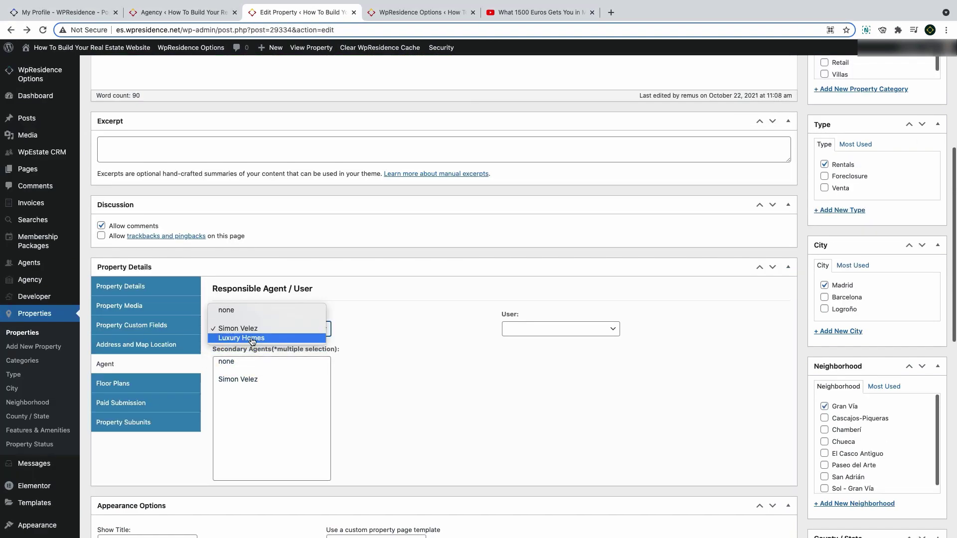
pyautogui.click(239, 329)
# Add floor plan 'Plan title a': size 123, 1 room, 3 bathrooms, price 3333333, with a description
pyautogui.scroll(-1, 158, 350)
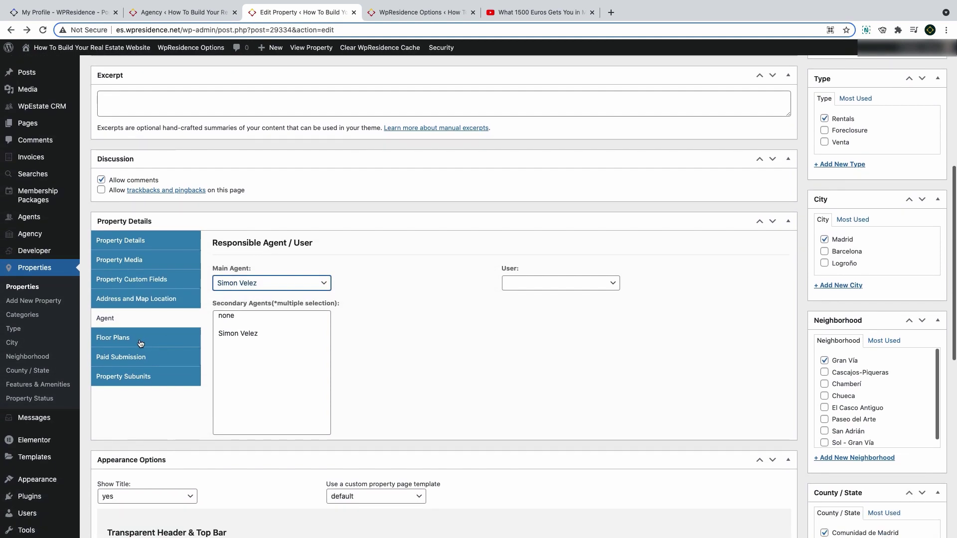
pyautogui.click(140, 343)
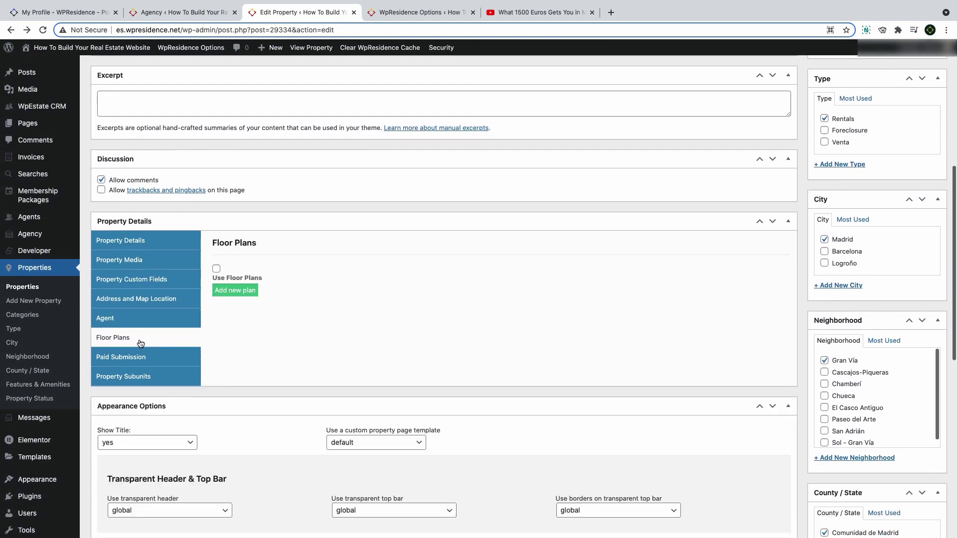
pyautogui.click(246, 293)
pyautogui.click(246, 310)
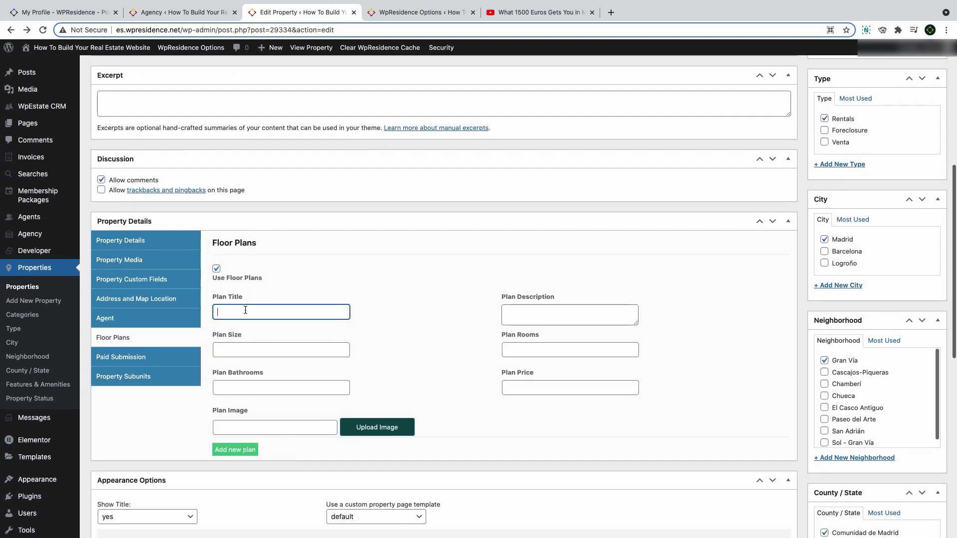
pyautogui.write('Plan title a')
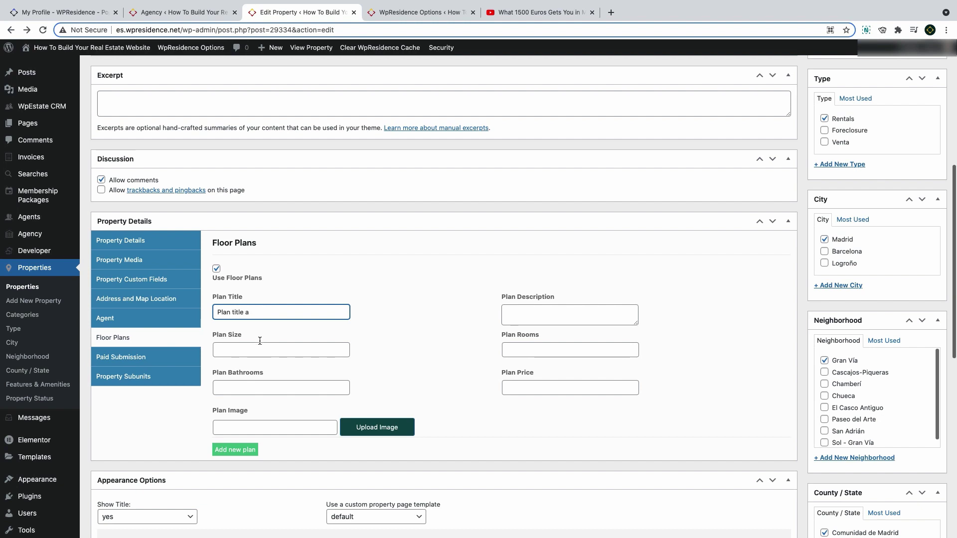
pyautogui.click(260, 349)
pyautogui.write('123')
pyautogui.click(245, 389)
pyautogui.write('3')
pyautogui.click(568, 390)
pyautogui.write('33')
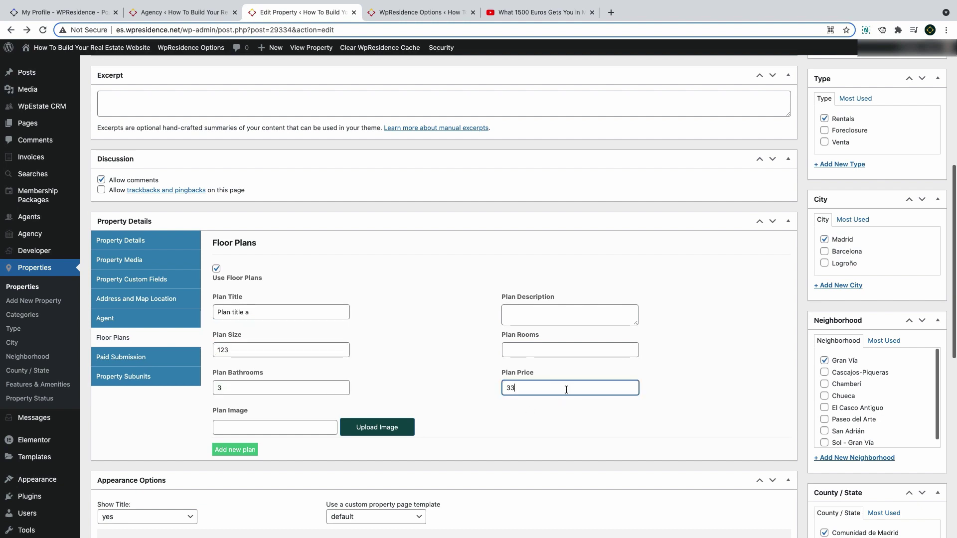
pyautogui.write('33333')
pyautogui.click(531, 350)
pyautogui.write('1')
pyautogui.click(514, 313)
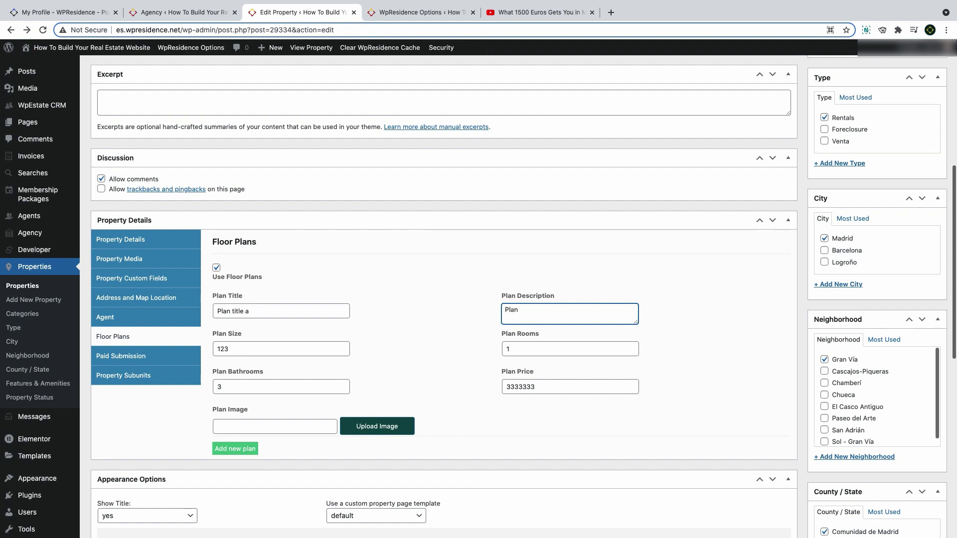
pyautogui.write('First floor plan of the apartment')
# Search the media library and insert a full-size floor plan image into the first plan
pyautogui.click(373, 427)
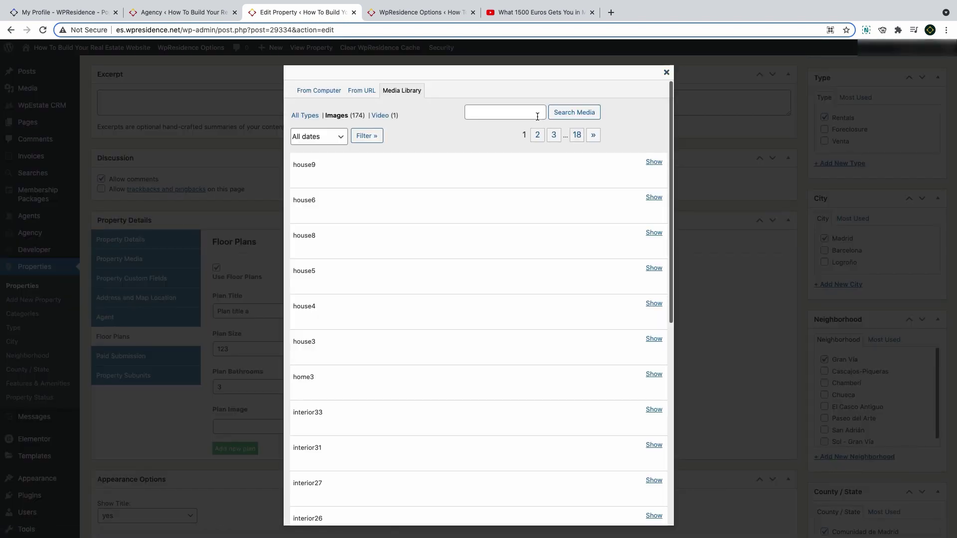
pyautogui.click(510, 114)
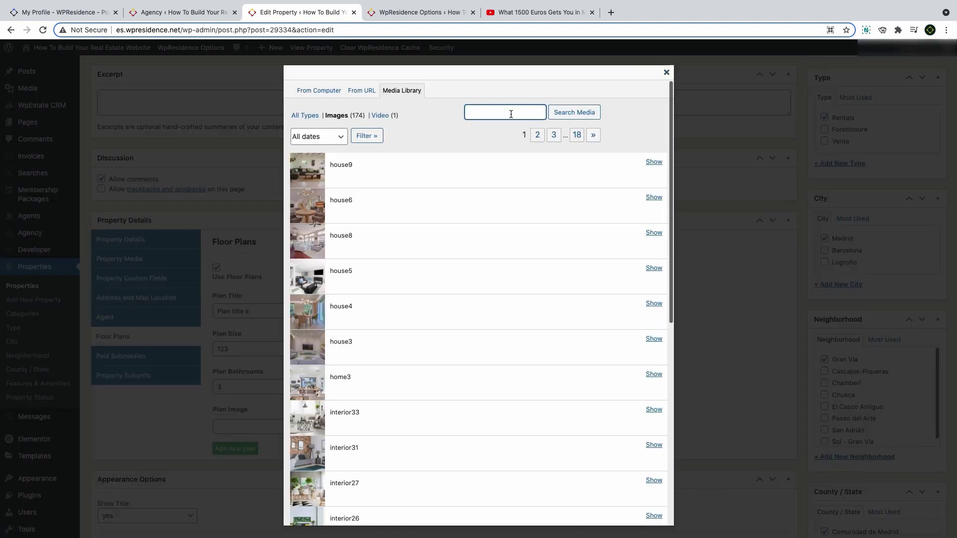
pyautogui.press('Return')
pyautogui.scroll(-2, 479, 299)
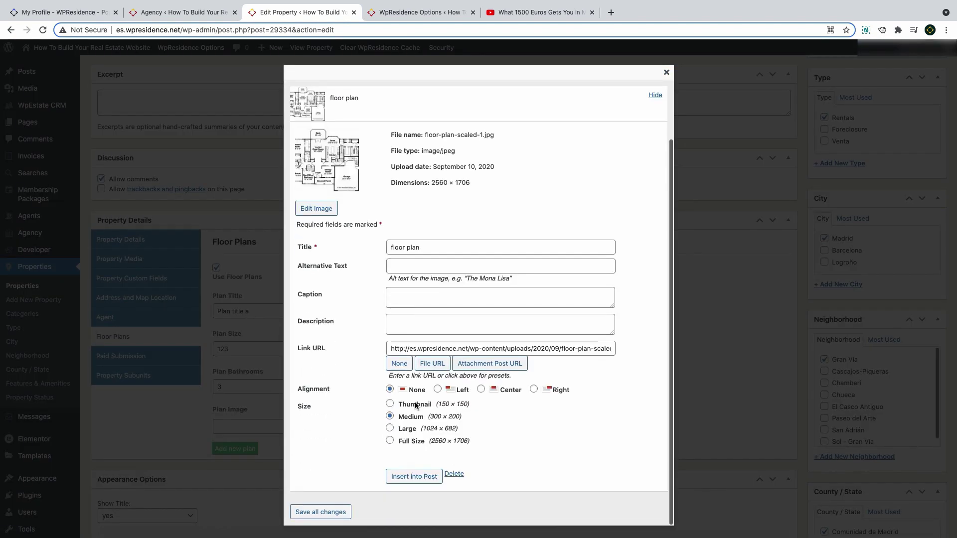
pyautogui.click(417, 447)
pyautogui.scroll(2, 417, 447)
pyautogui.scroll(-2, 421, 473)
pyautogui.click(424, 477)
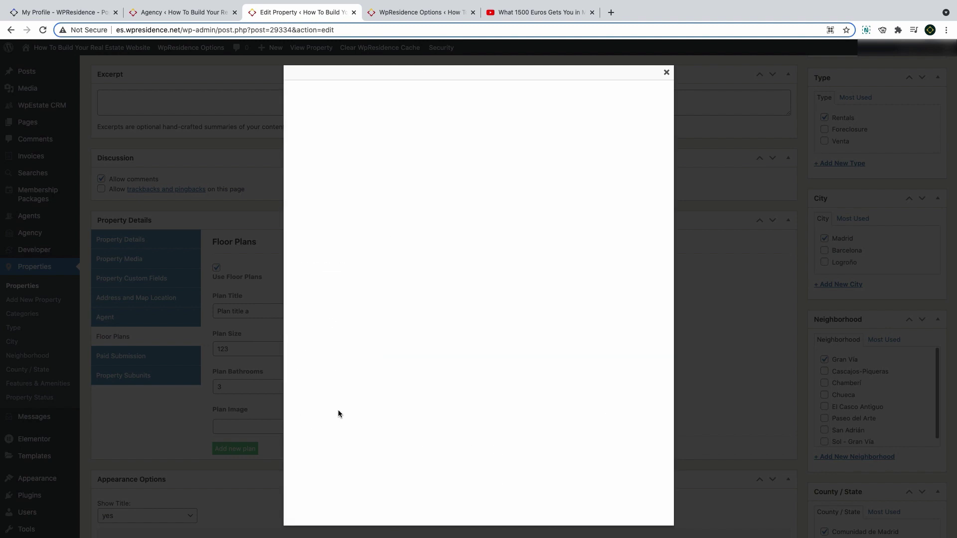
# Add a second floor plan and start entering its title, 'Plan title b'
pyautogui.click(244, 443)
pyautogui.scroll(-3, 279, 368)
pyautogui.click(241, 328)
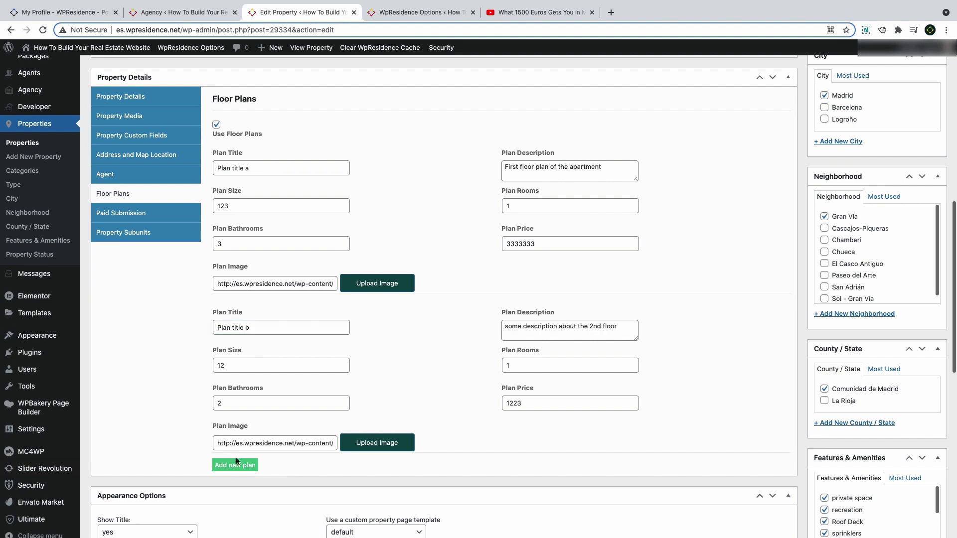
pyautogui.scroll(2, 240, 461)
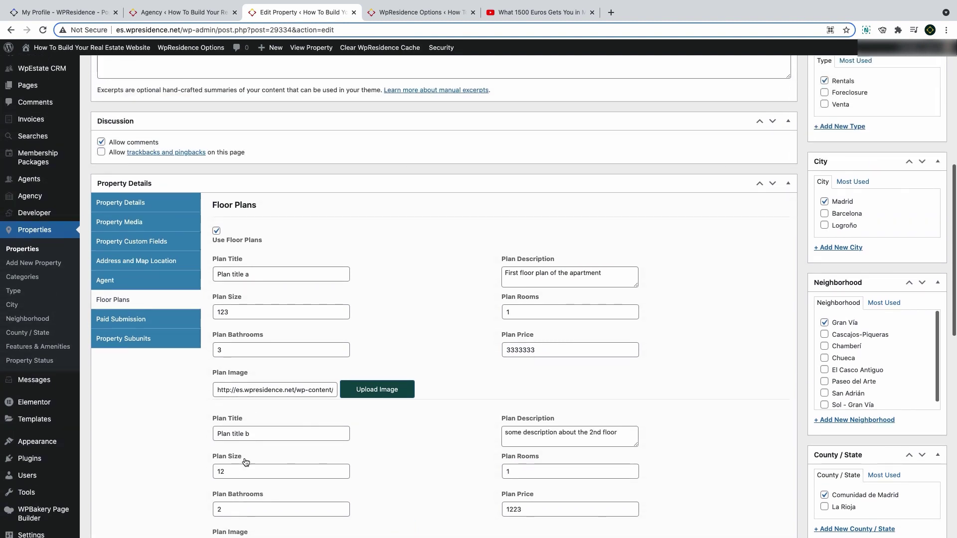
# Look over the property subunits settings and scroll down to the featured image box
pyautogui.click(134, 341)
pyautogui.scroll(-1, 251, 371)
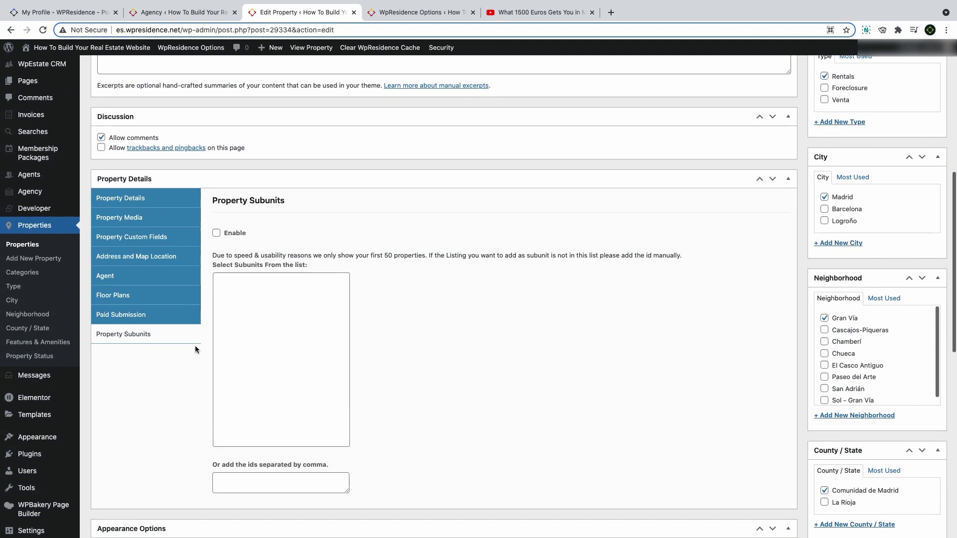
pyautogui.scroll(-8, 195, 349)
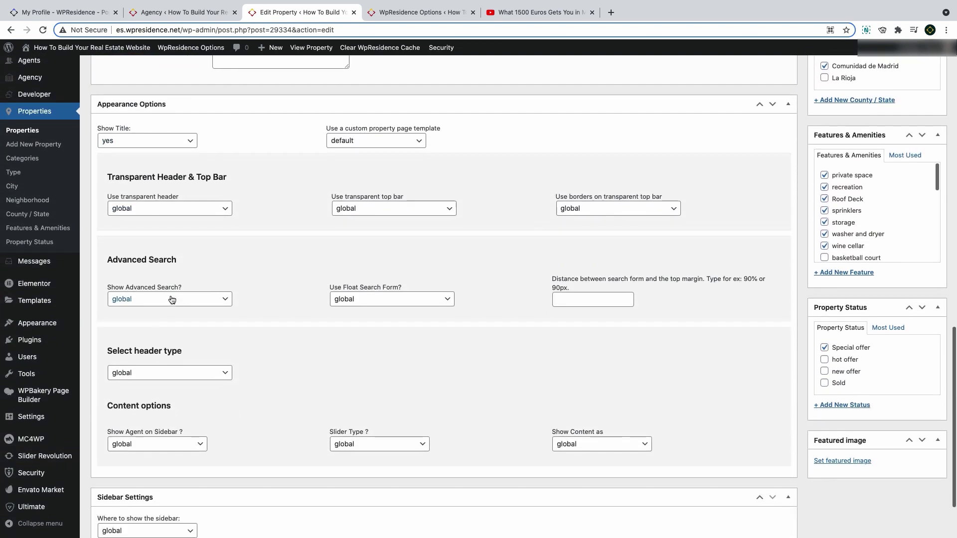
pyautogui.scroll(-2, 172, 299)
pyautogui.scroll(12, 170, 298)
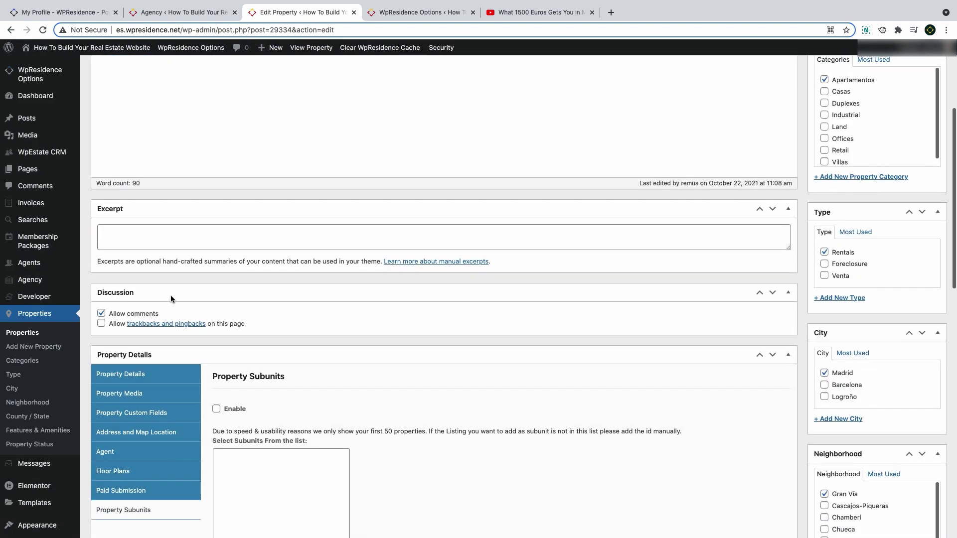
pyautogui.scroll(8, 171, 299)
pyautogui.scroll(-20, 860, 317)
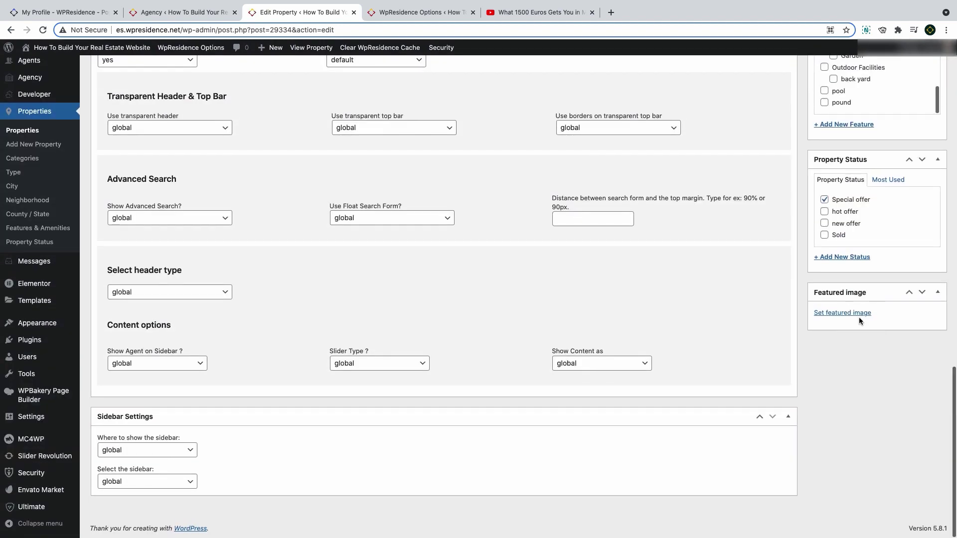
# Filter the media to Uploaded to this post and set house8.jpg as the featured image
pyautogui.click(858, 315)
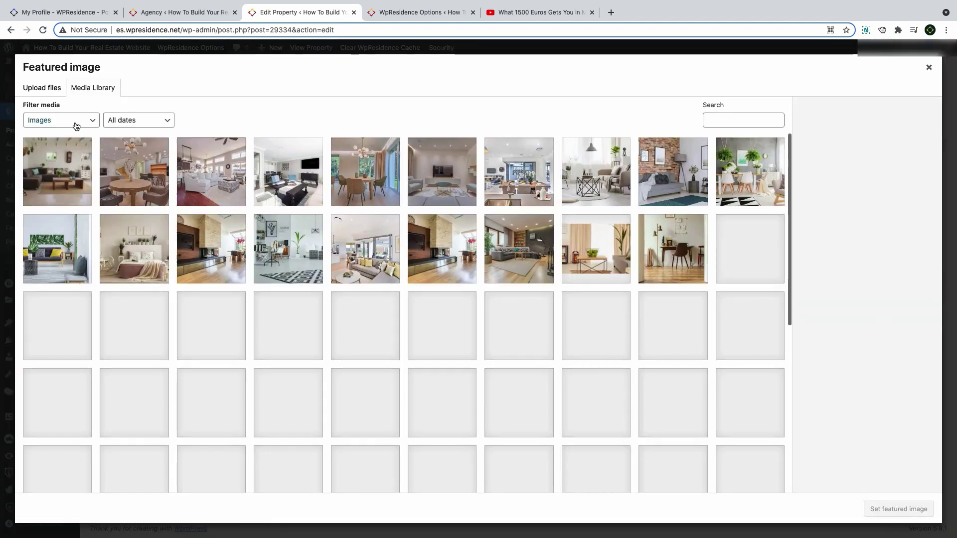
pyautogui.click(61, 120)
pyautogui.click(75, 130)
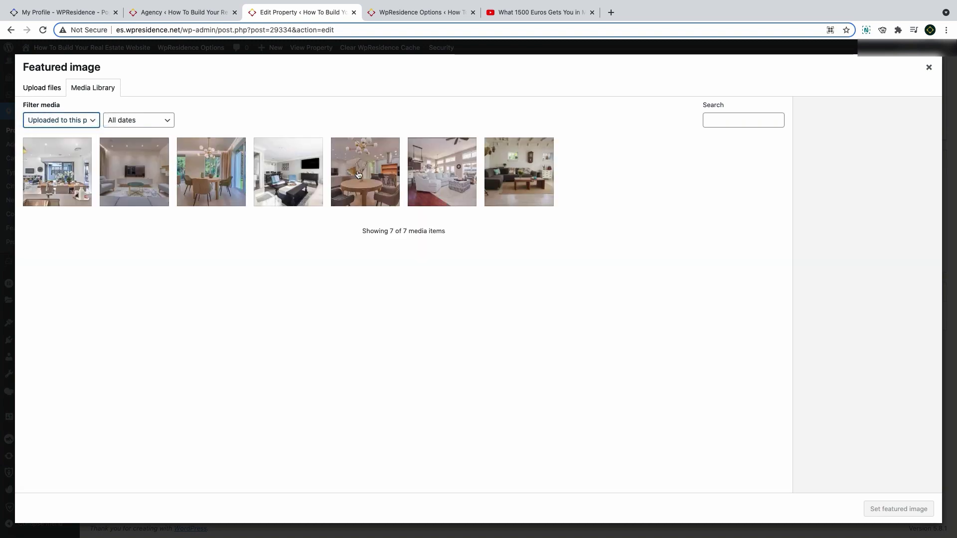
pyautogui.click(442, 169)
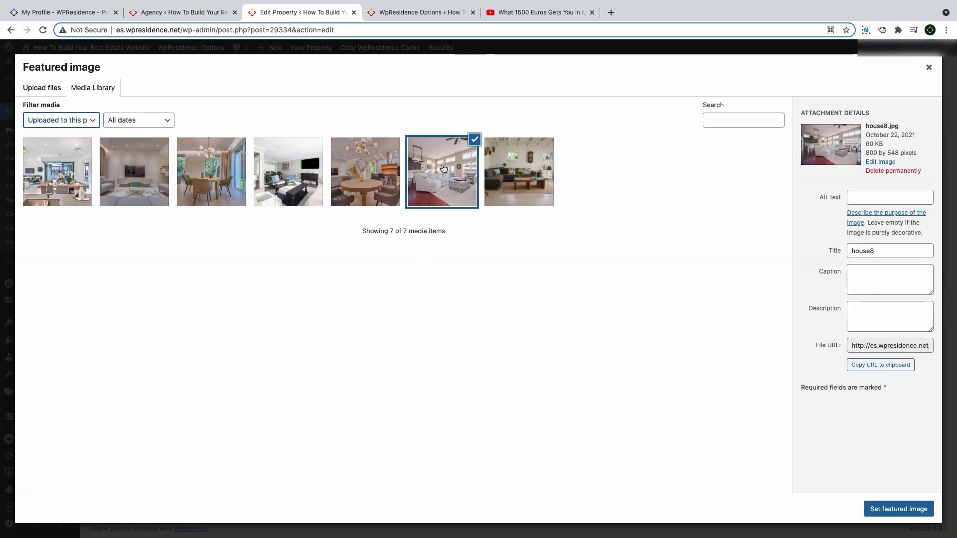
pyautogui.click(895, 509)
pyautogui.scroll(15, 911, 281)
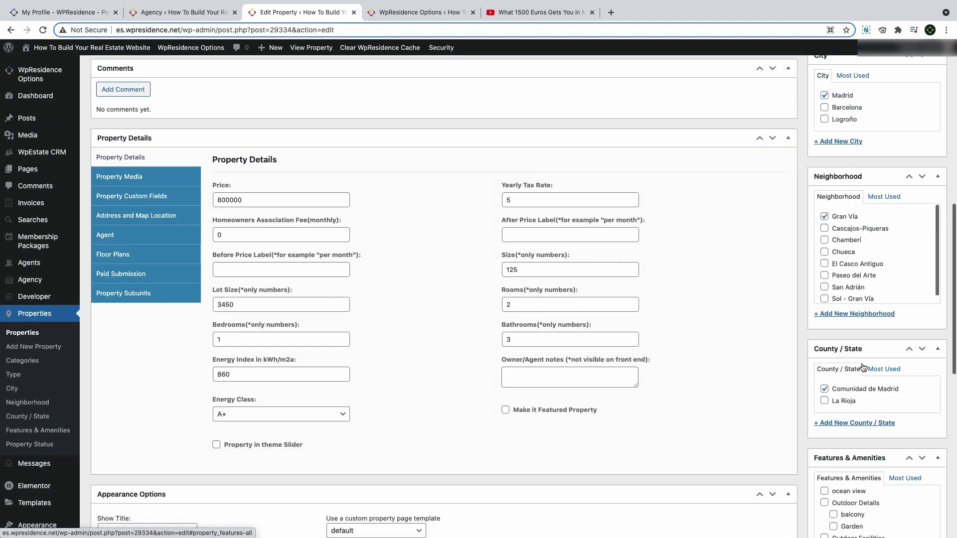
pyautogui.scroll(5, 911, 280)
# Update the listing, scroll through the published Madrid rental page, then check the measurement unit options
pyautogui.click(924, 201)
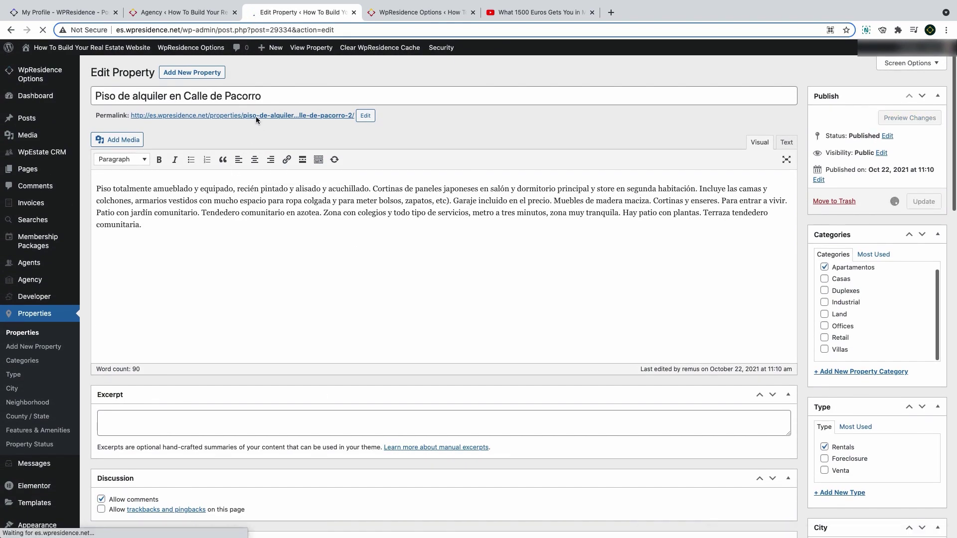
pyautogui.click(259, 146)
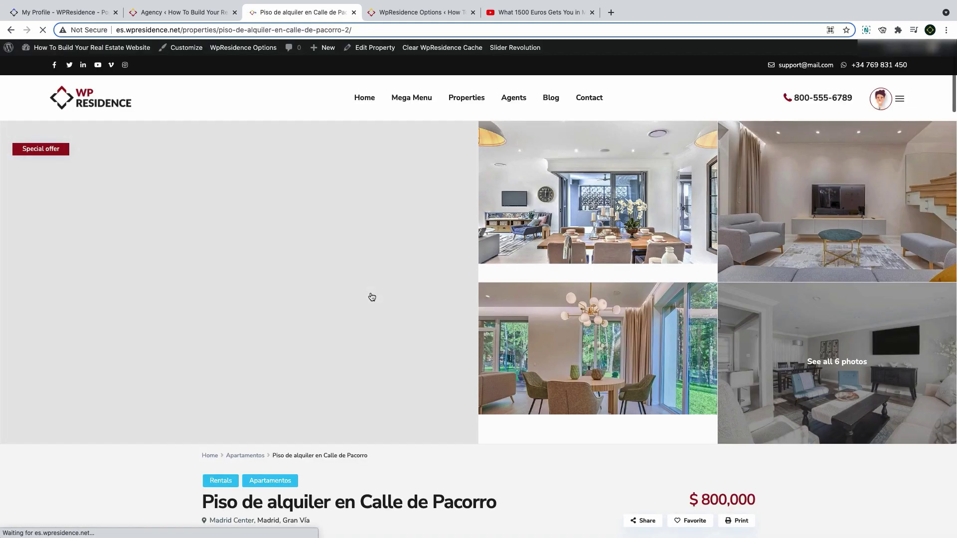
pyautogui.scroll(-7, 227, 259)
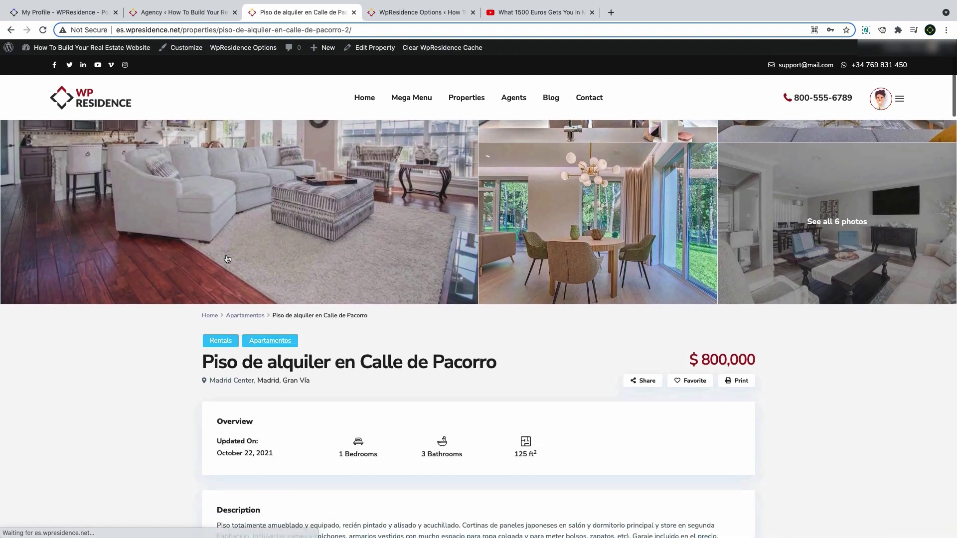
pyautogui.scroll(-9, 227, 259)
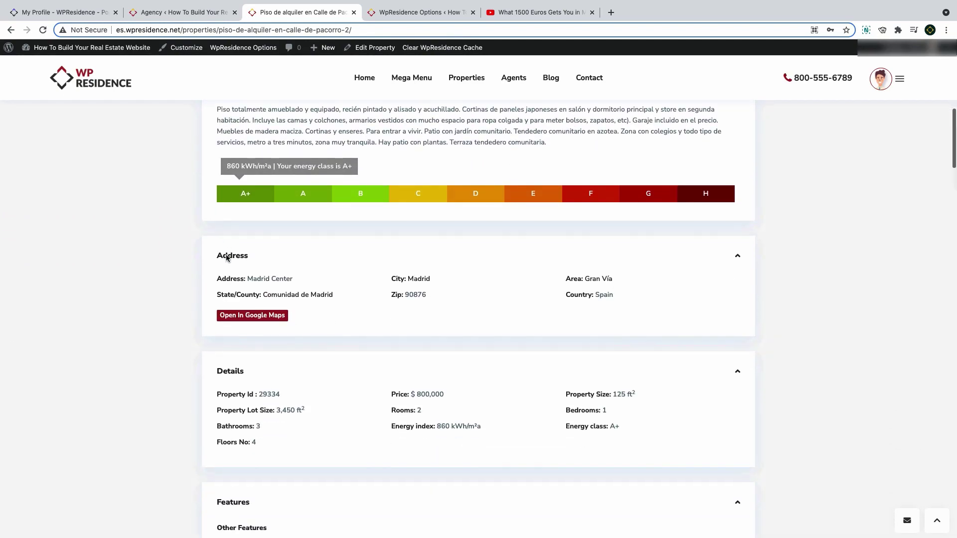
pyautogui.scroll(-14, 227, 258)
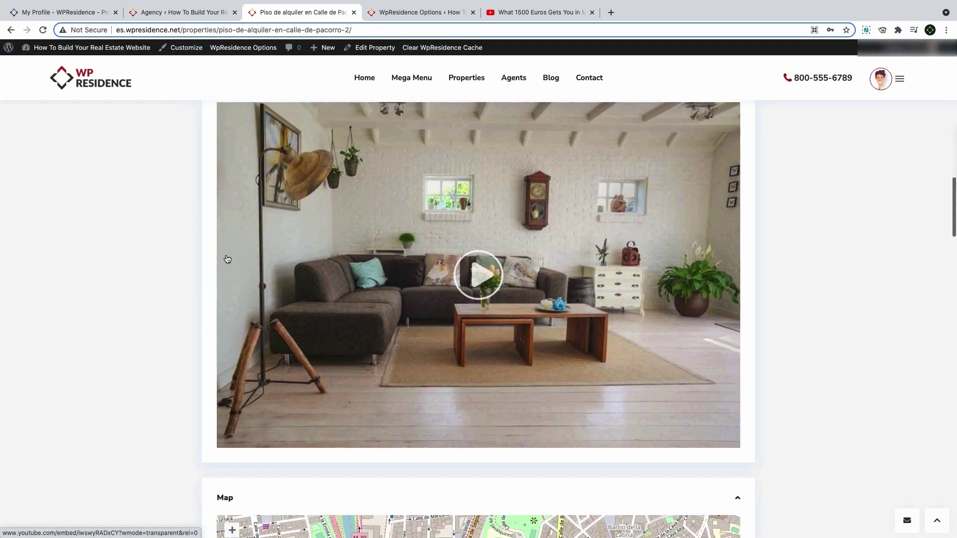
pyautogui.scroll(-12, 226, 255)
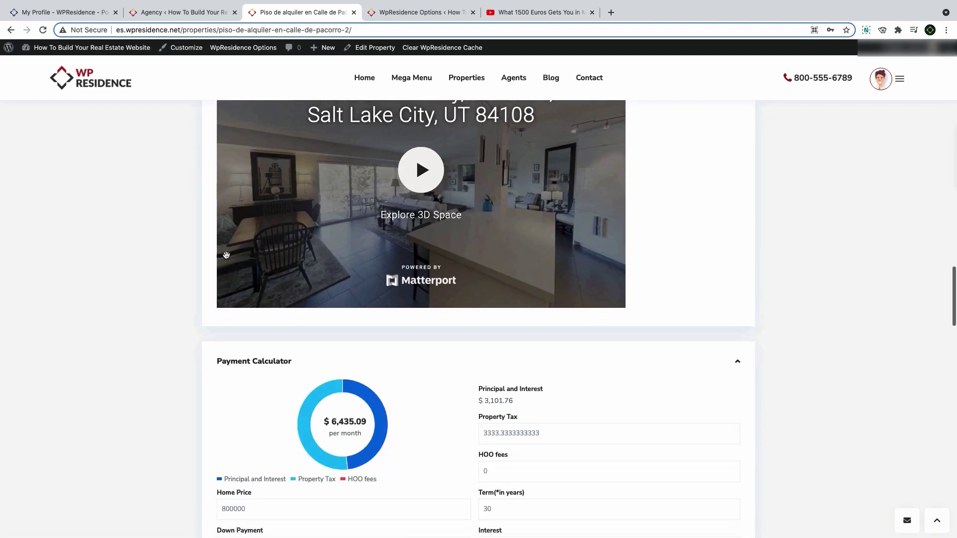
pyautogui.scroll(-16, 226, 258)
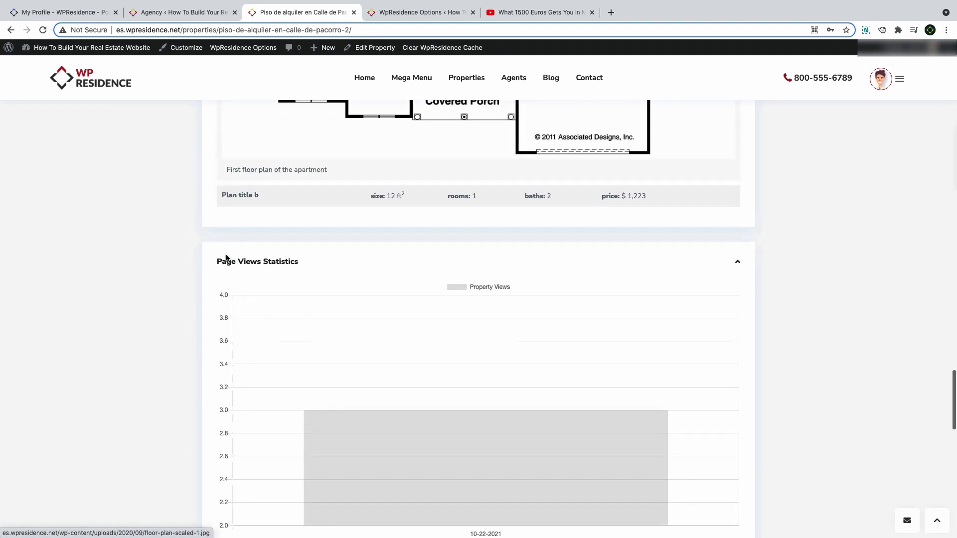
pyautogui.scroll(-6, 378, 278)
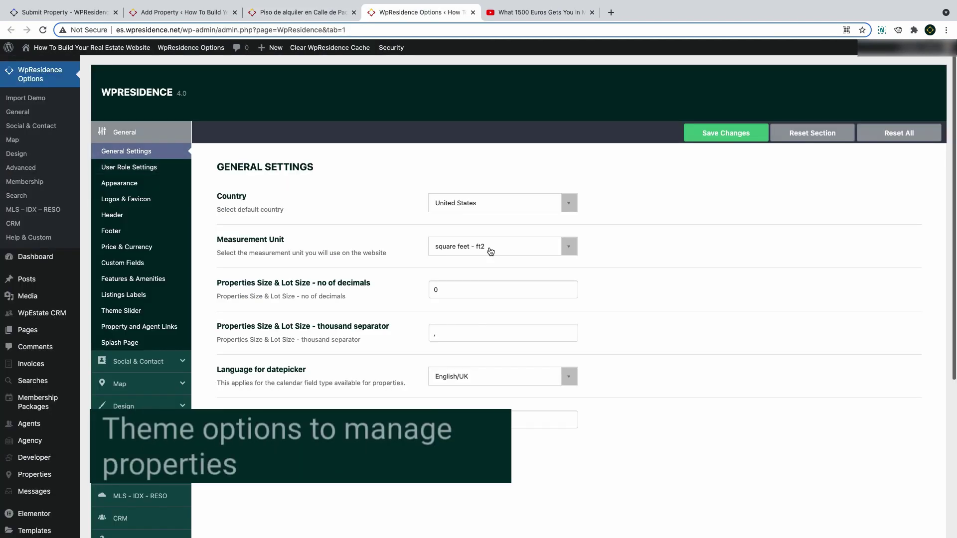
pyautogui.click(487, 246)
# Keep square feet as the measurement unit and the currency symbol before the price
pyautogui.scroll(-1, 473, 354)
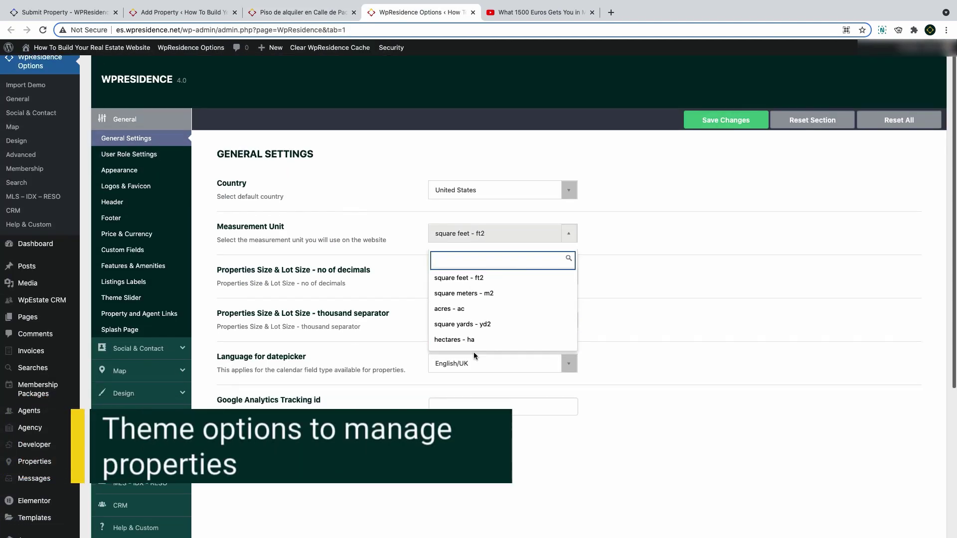
pyautogui.click(471, 241)
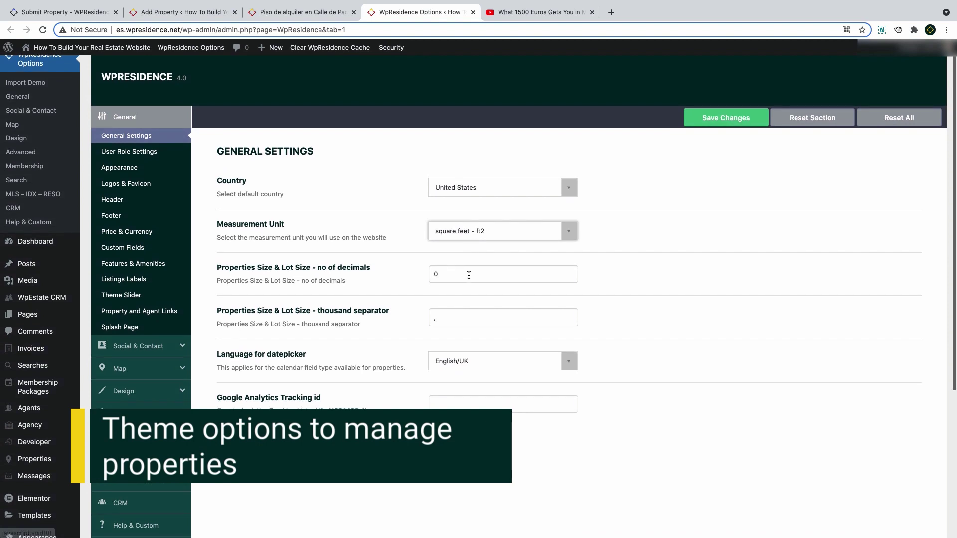
pyautogui.click(131, 232)
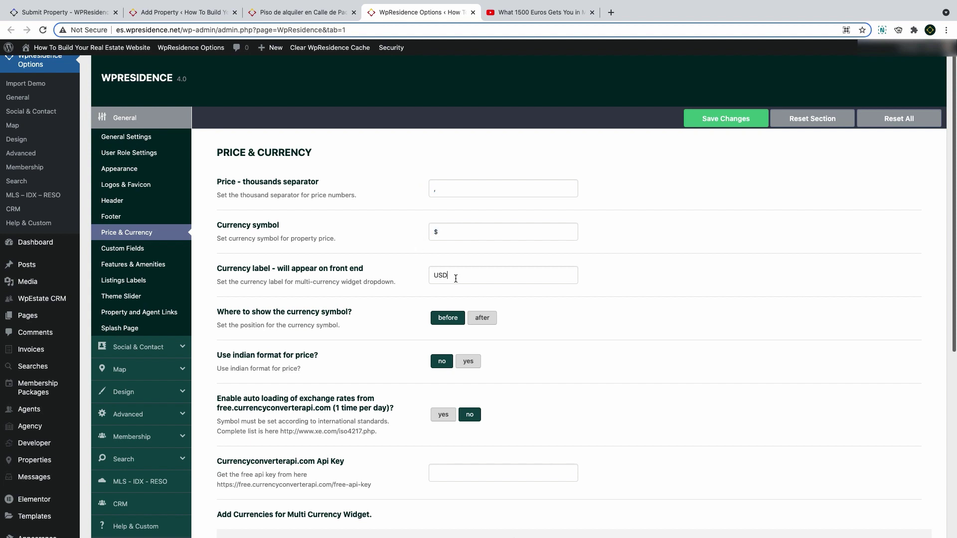
pyautogui.click(480, 319)
pyautogui.click(453, 323)
# Browse the Custom Fields and Listings Labels settings without changing them
pyautogui.click(128, 248)
pyautogui.scroll(-5, 401, 228)
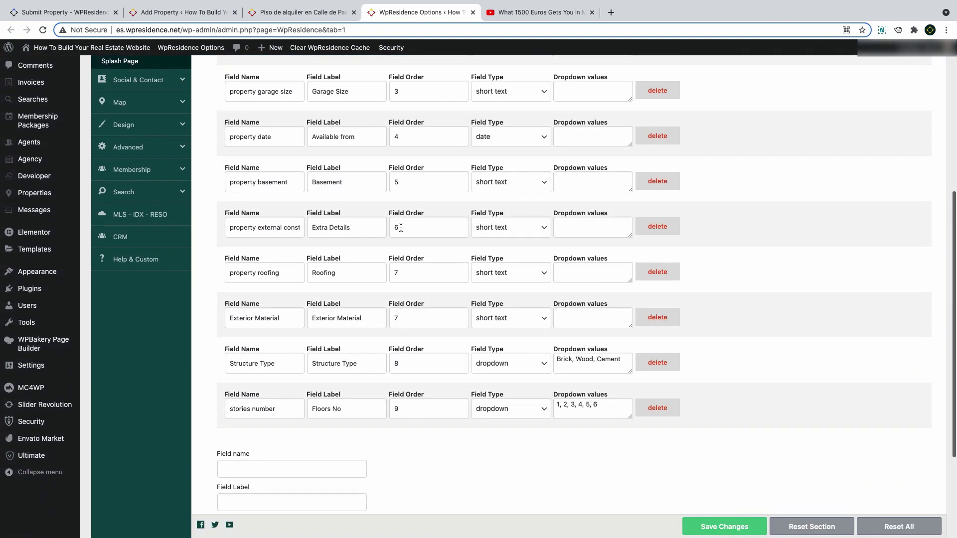
pyautogui.scroll(-3, 400, 228)
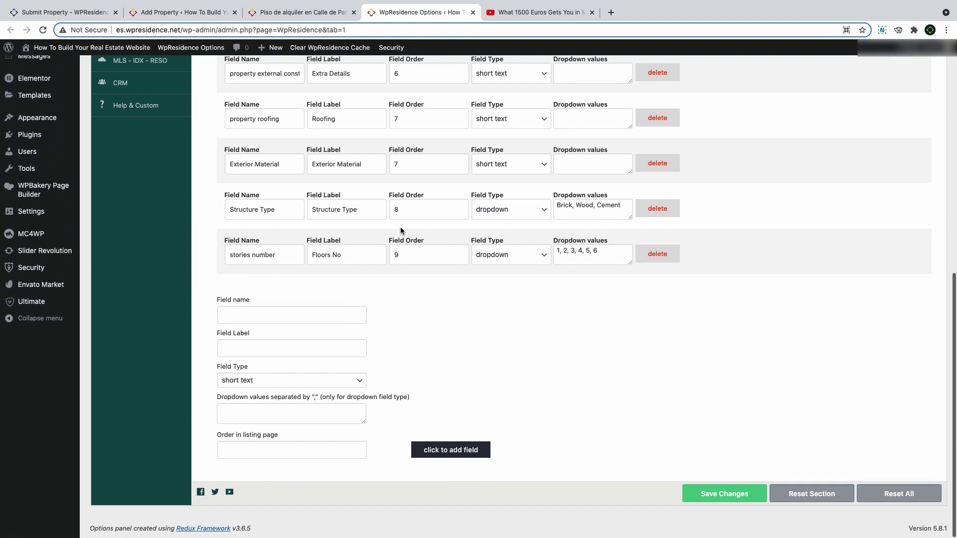
pyautogui.scroll(7, 401, 230)
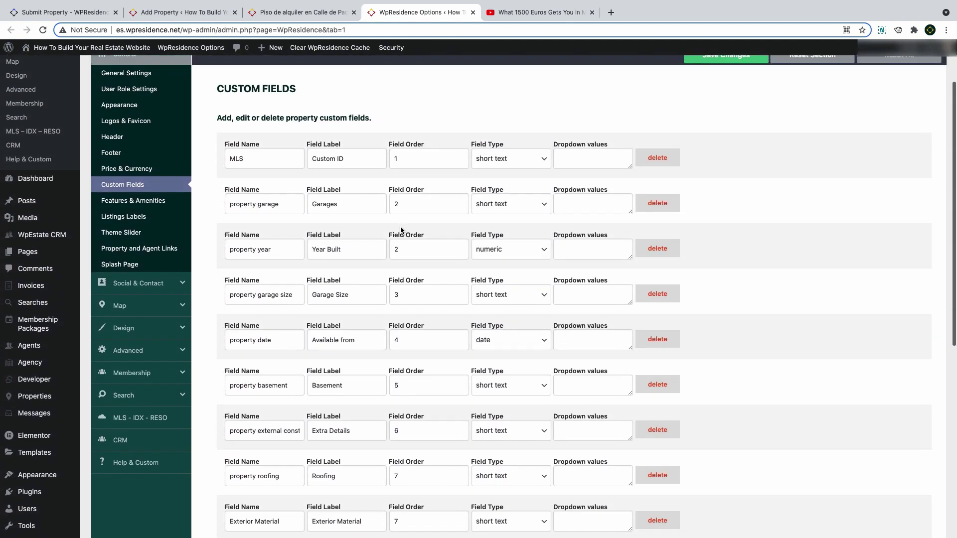
pyautogui.click(135, 216)
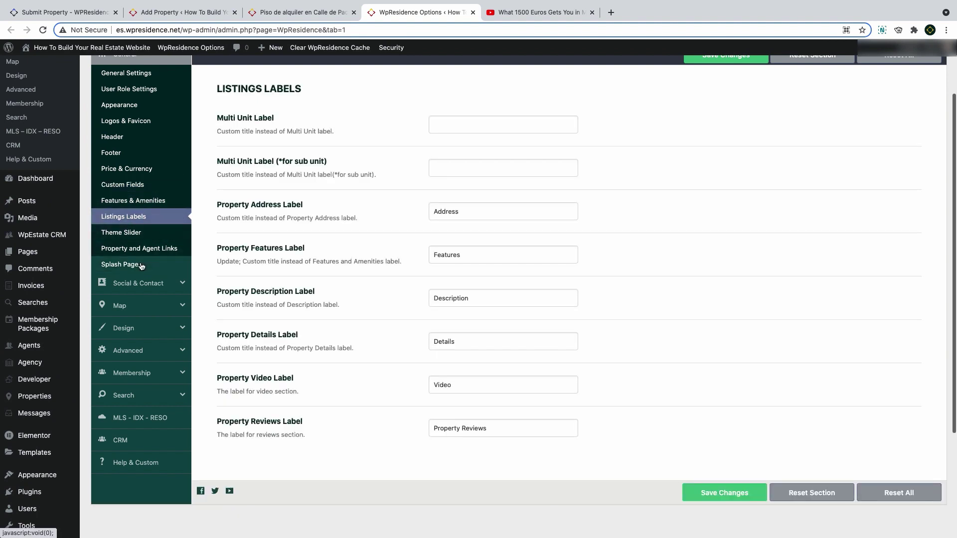
# Review the Property and Agent Links slugs such as properties, listings, agents and agent_listings
pyautogui.click(173, 242)
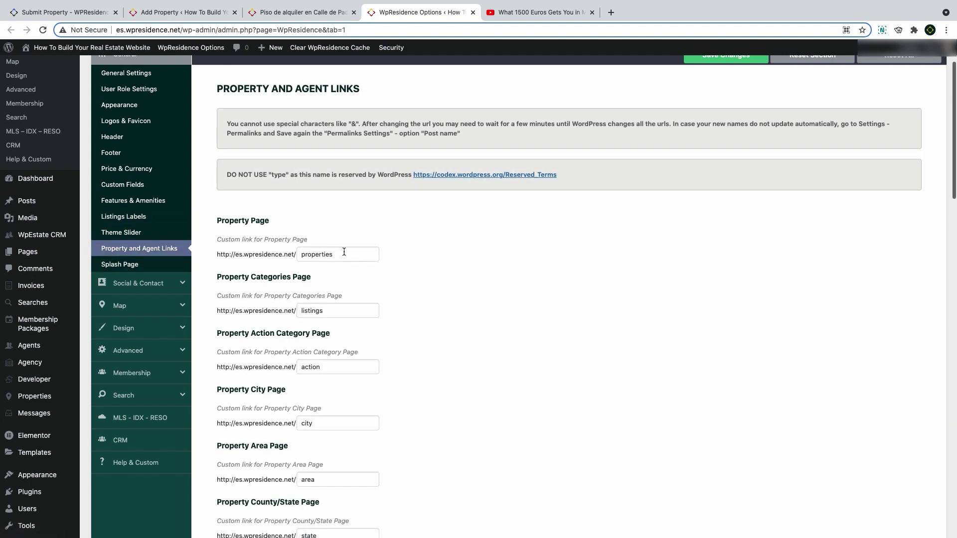
pyautogui.scroll(-5, 337, 307)
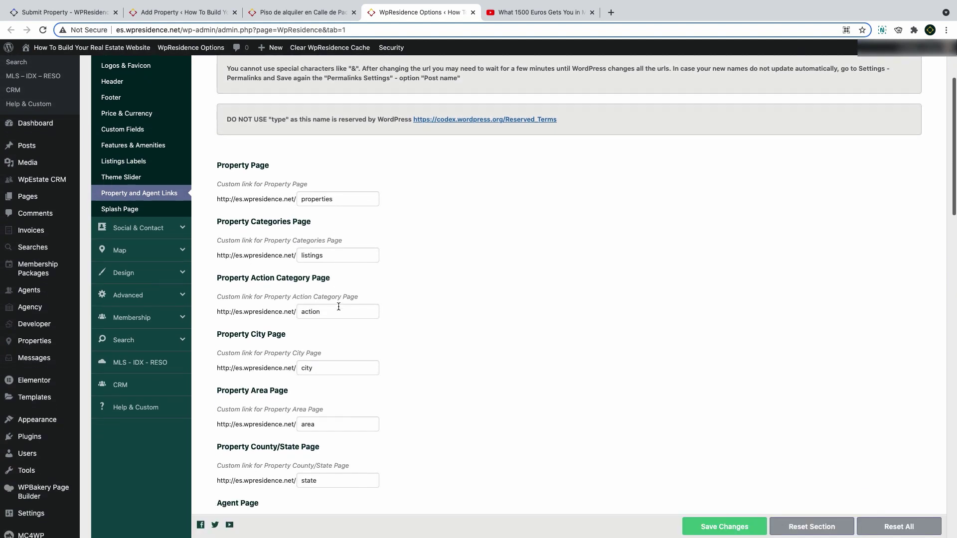
pyautogui.scroll(-5, 338, 309)
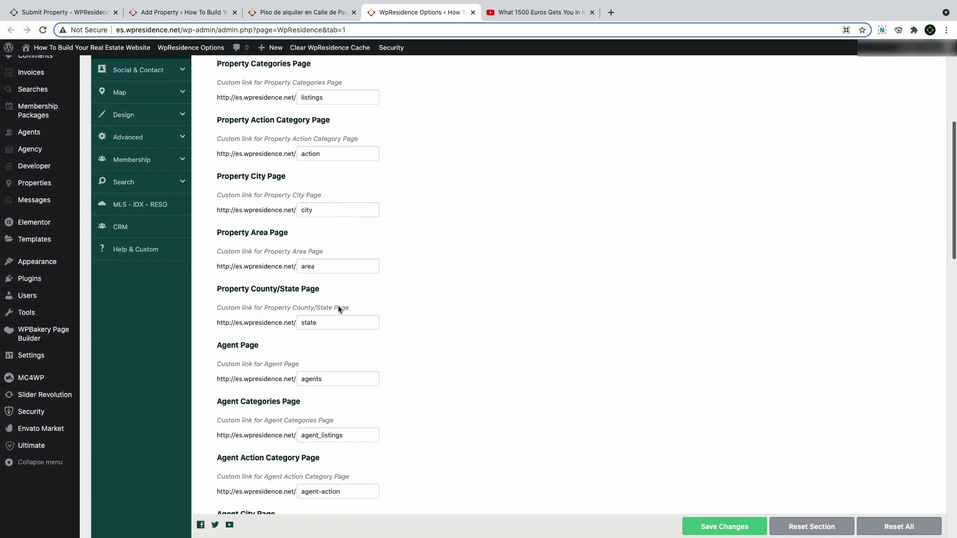
pyautogui.scroll(-2, 339, 310)
pyautogui.scroll(10, 338, 310)
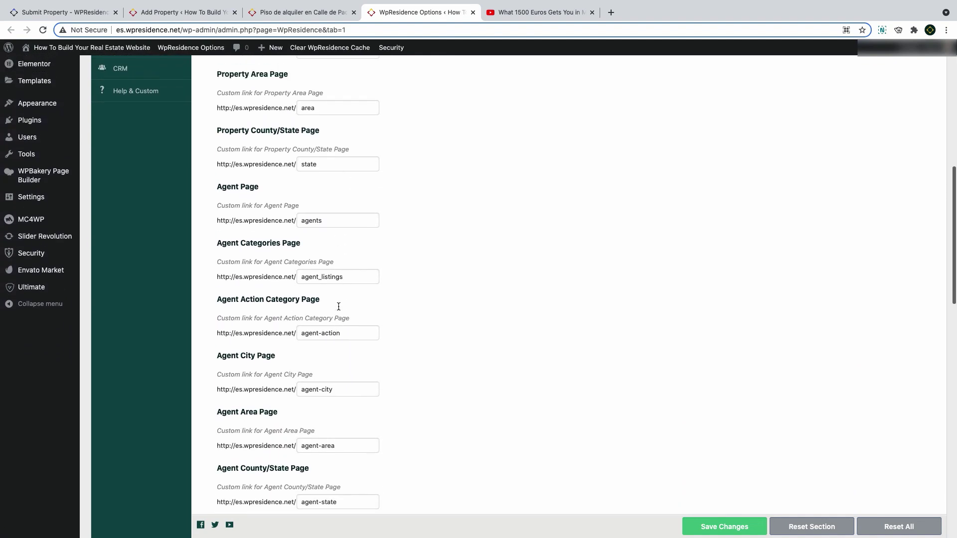
pyautogui.scroll(3, 342, 304)
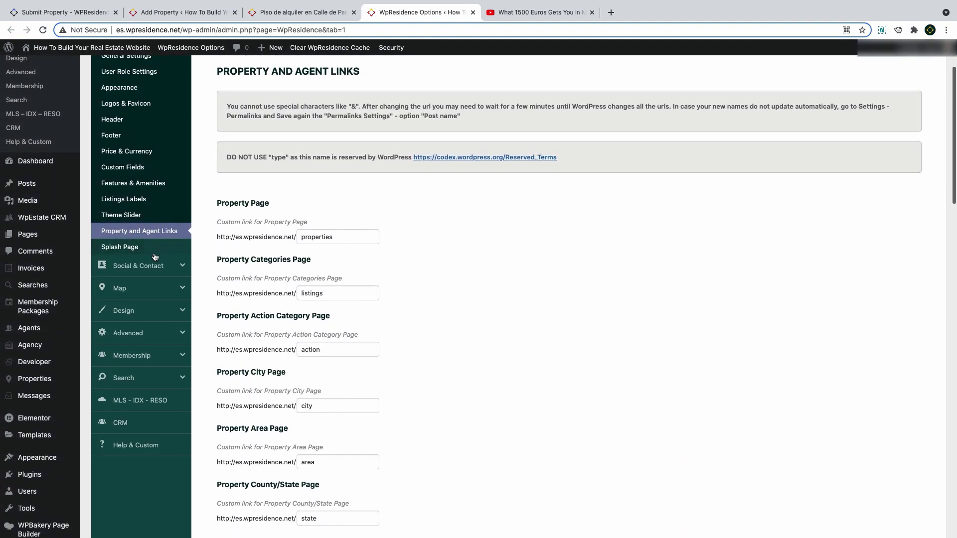
# Open Property Page Settings and browse the custom page templates without choosing one
pyautogui.click(139, 317)
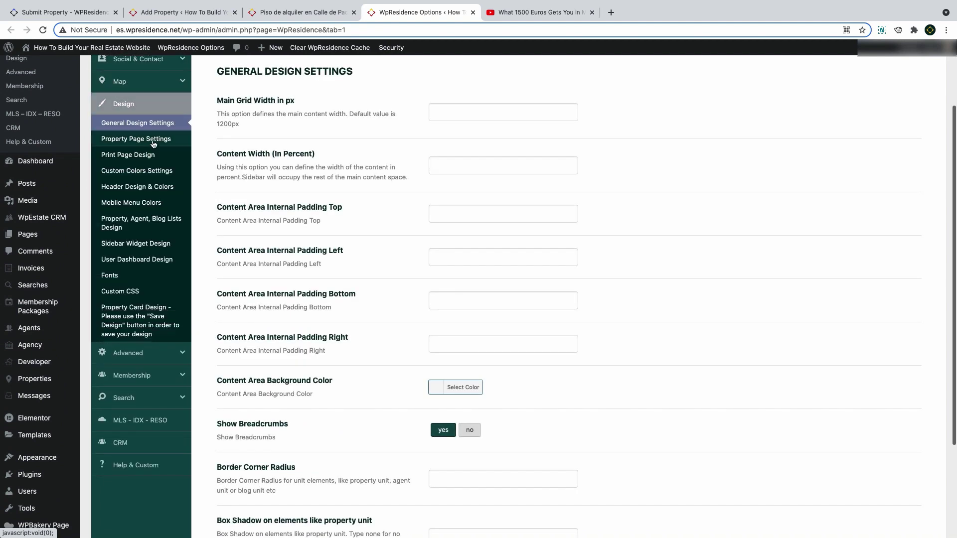
pyautogui.click(136, 143)
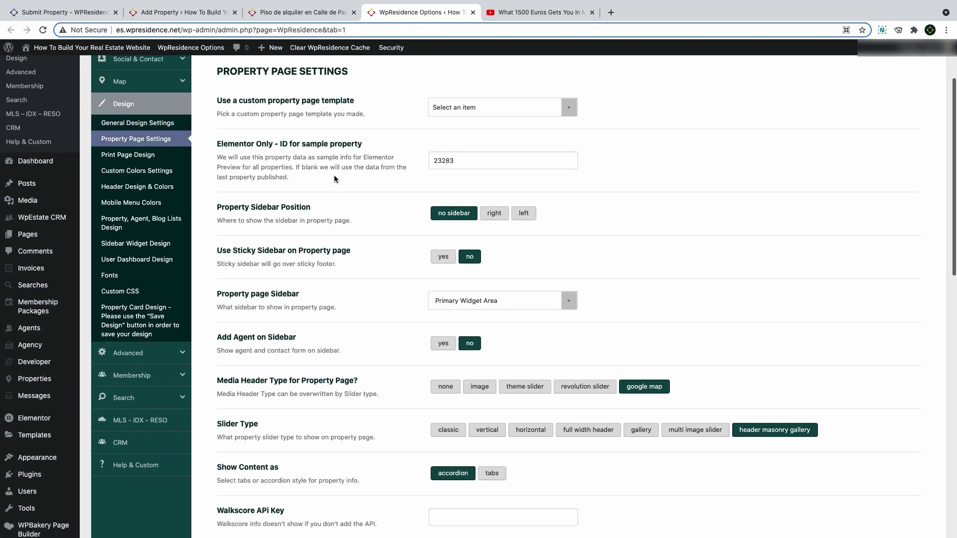
pyautogui.scroll(1, 329, 170)
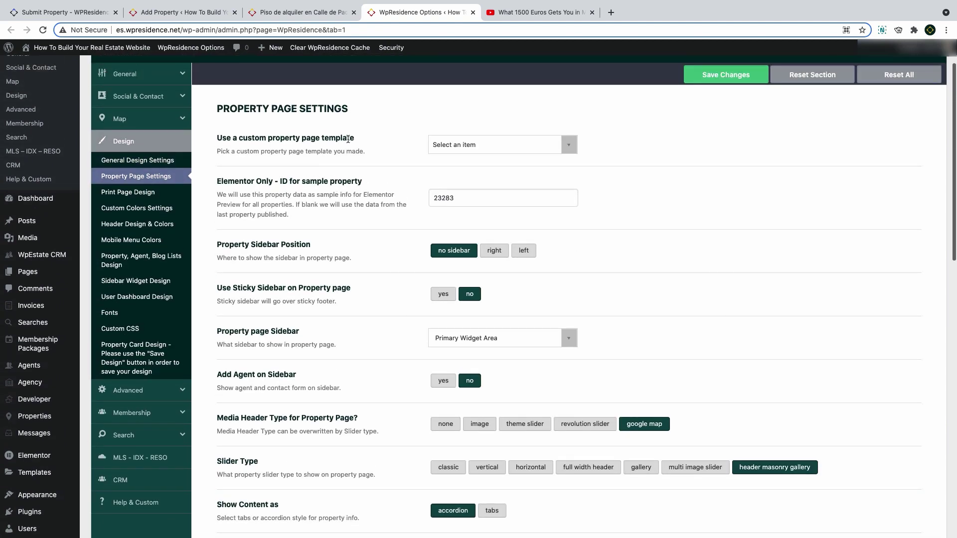
pyautogui.moveTo(348, 139); pyautogui.dragTo(246, 138)
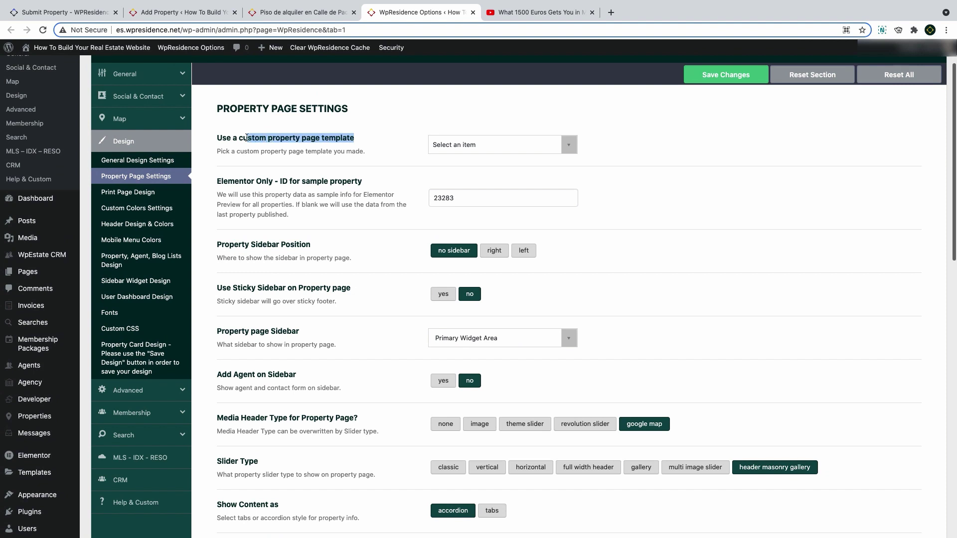
pyautogui.click(459, 145)
pyautogui.scroll(-1, 481, 221)
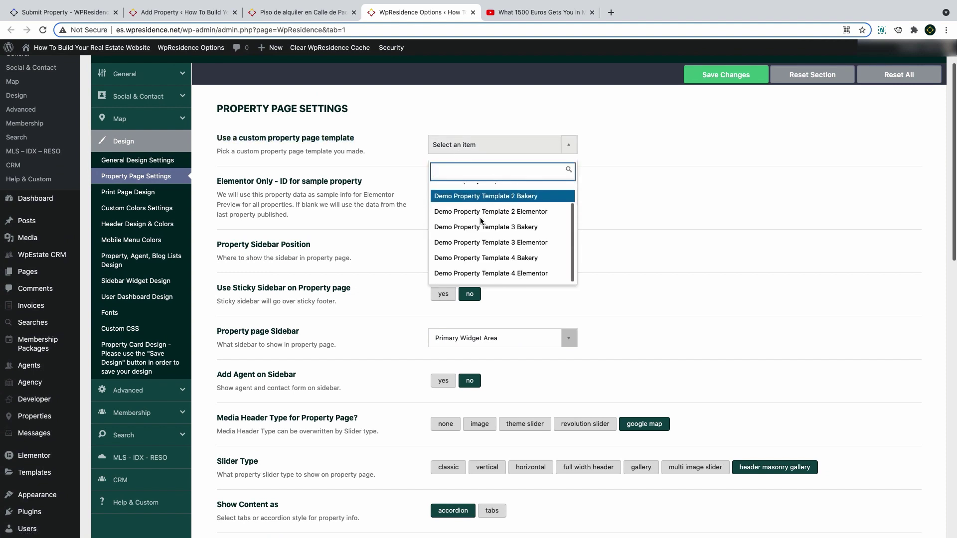
pyautogui.scroll(1, 481, 214)
pyautogui.click(474, 149)
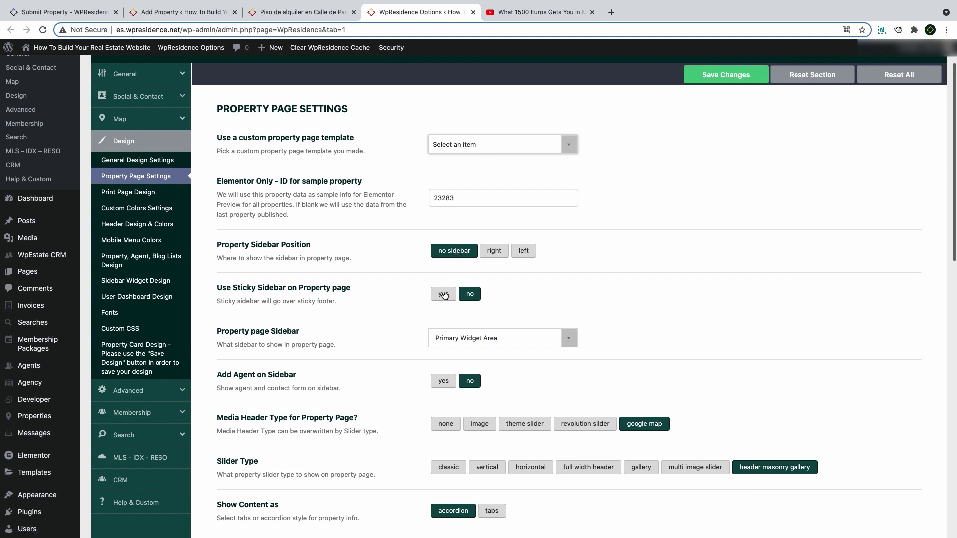
# Check the available property page sidebars, keeping Primary Widget Area
pyautogui.scroll(-2, 445, 296)
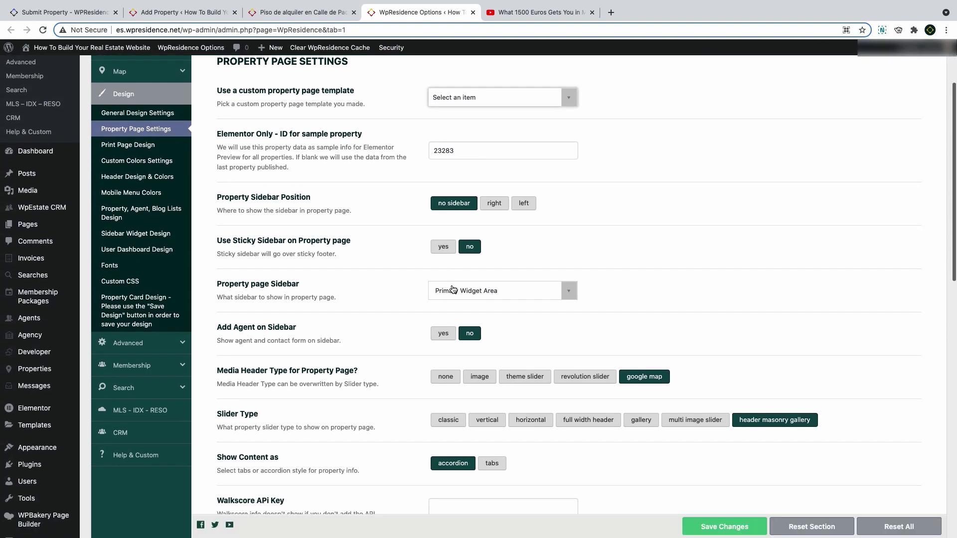
pyautogui.click(454, 291)
pyautogui.click(455, 291)
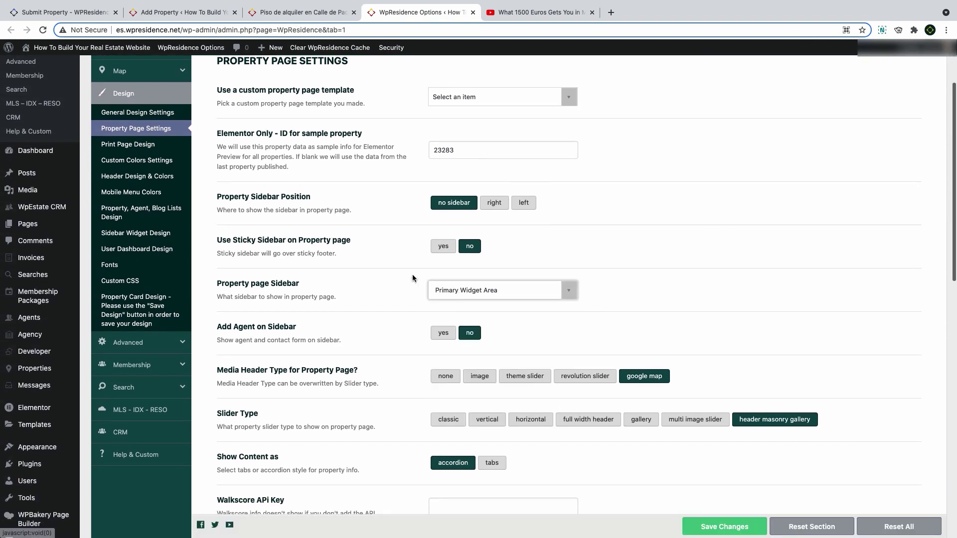
pyautogui.scroll(-2, 413, 278)
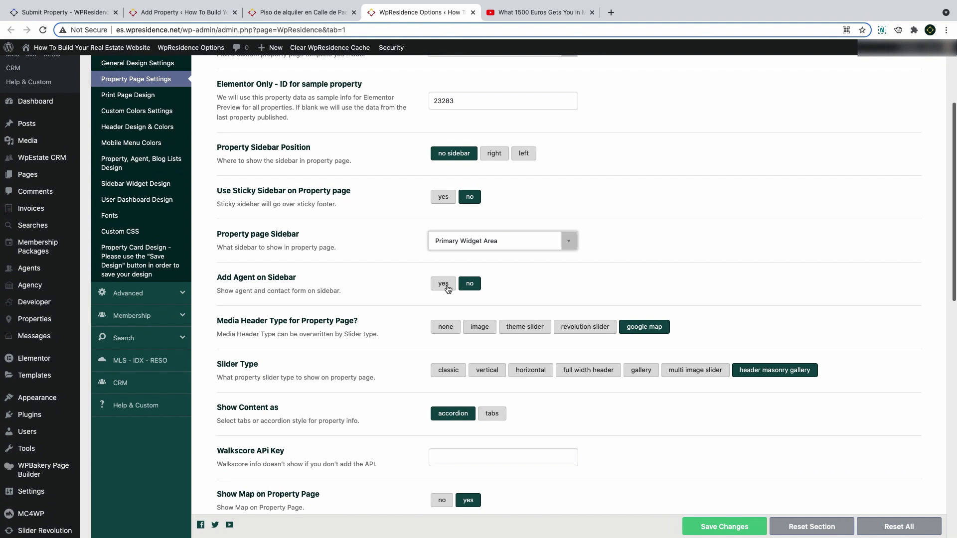
pyautogui.scroll(-7, 446, 284)
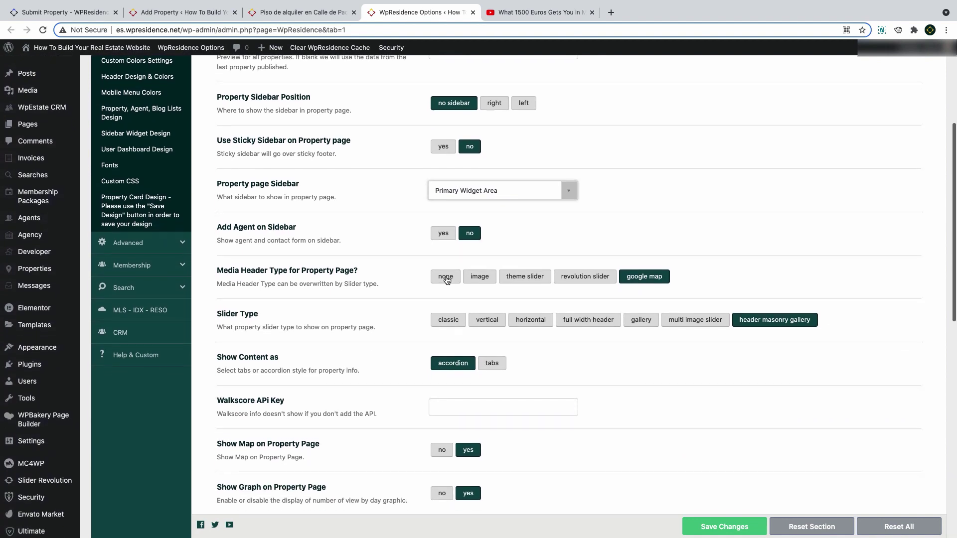
pyautogui.scroll(-12, 446, 279)
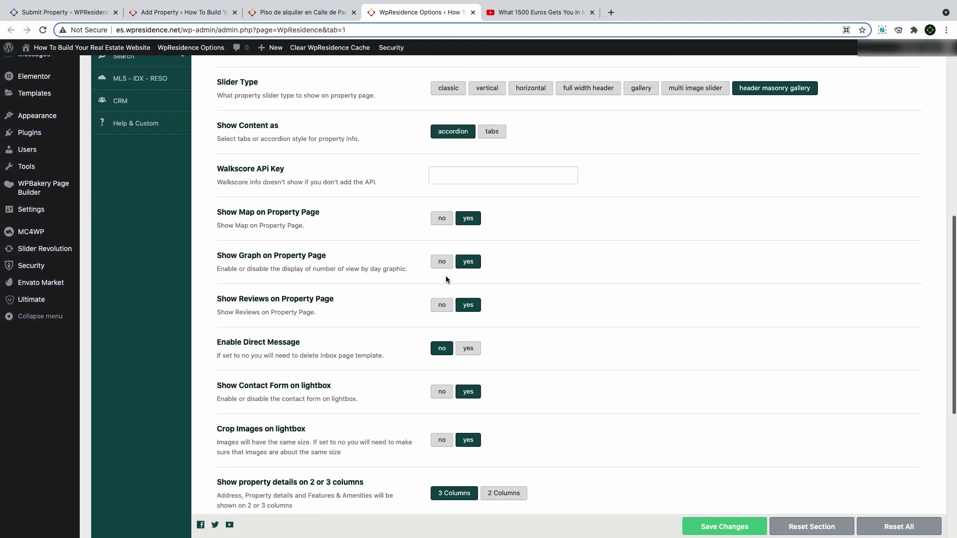
pyautogui.scroll(-5, 446, 280)
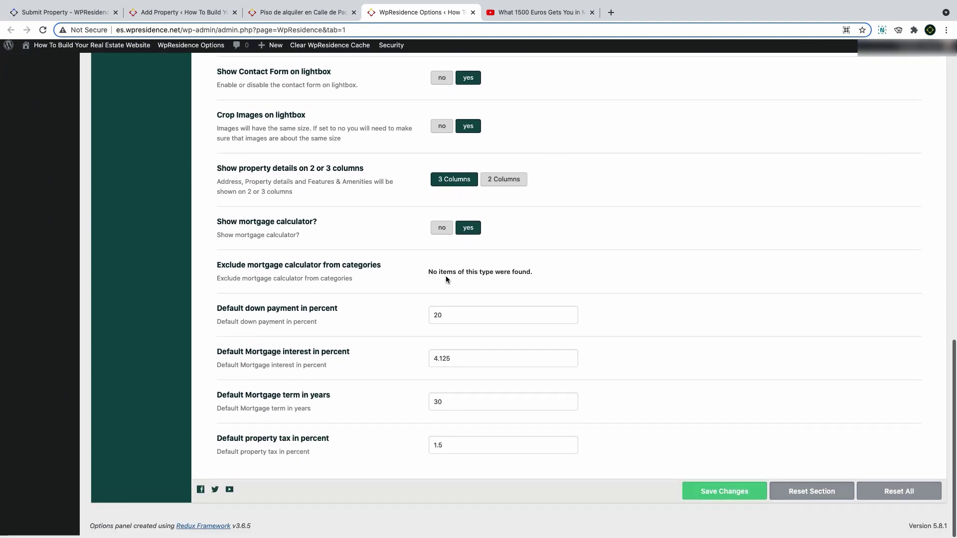
pyautogui.scroll(16, 446, 279)
pyautogui.scroll(13, 446, 280)
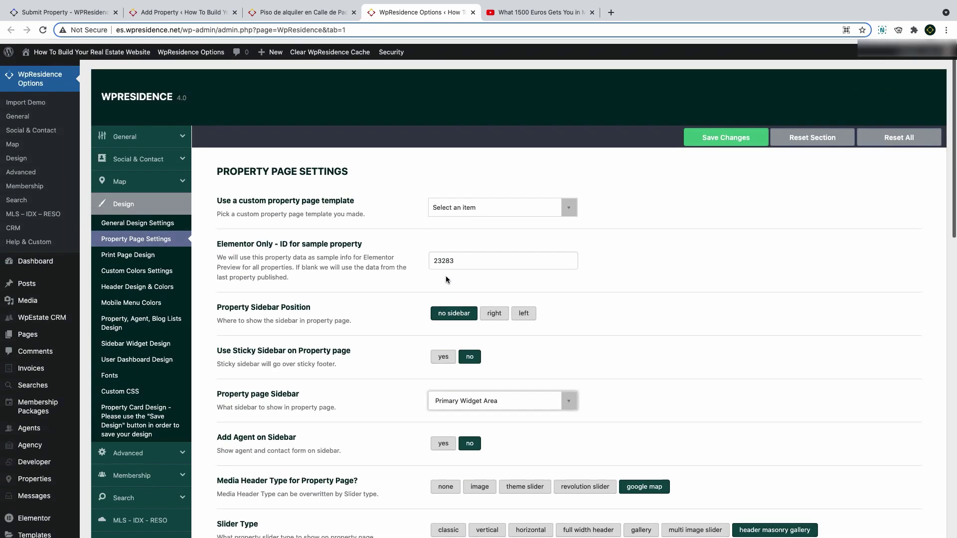
# Set the sidebar to the right with the agent contact form, save, and reload the Madrid listing
pyautogui.click(494, 309)
pyautogui.scroll(-5, 446, 307)
pyautogui.click(446, 307)
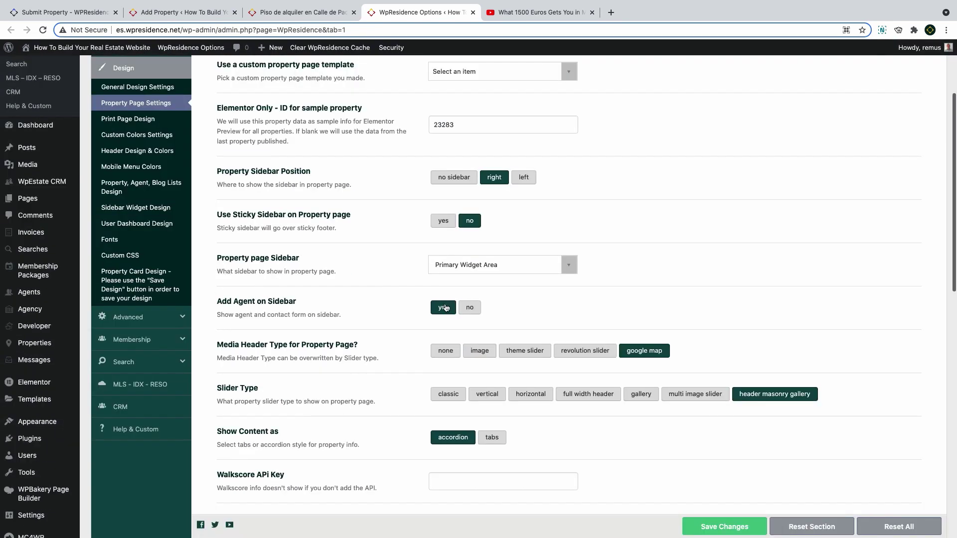
pyautogui.click(730, 526)
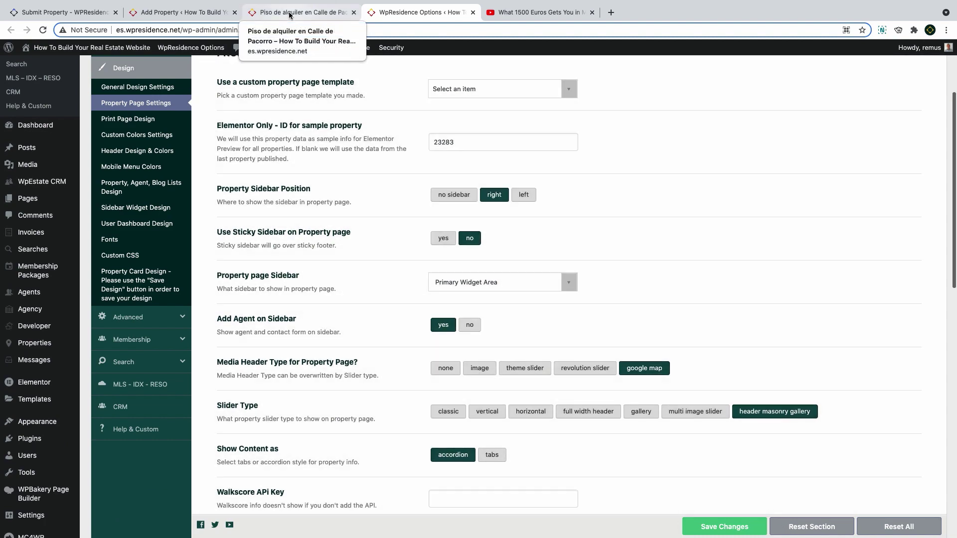
pyautogui.click(289, 14)
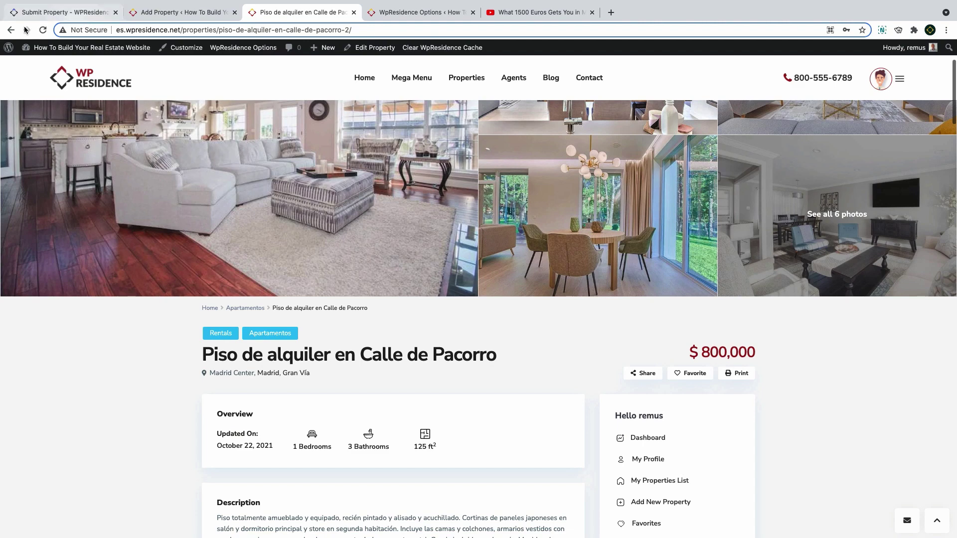
pyautogui.press('super+r')
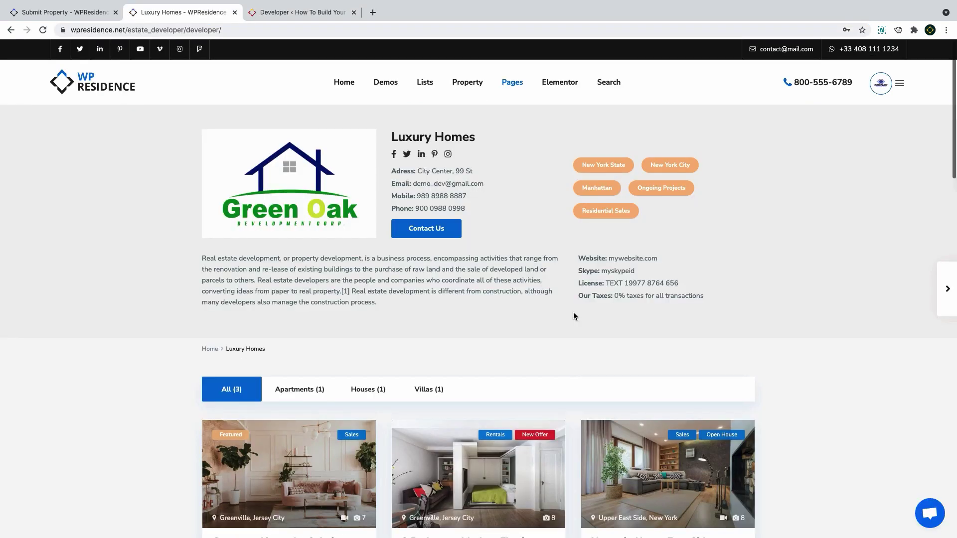
# Go to the Developer admin list and begin adding a new developer
pyautogui.scroll(-10, 573, 312)
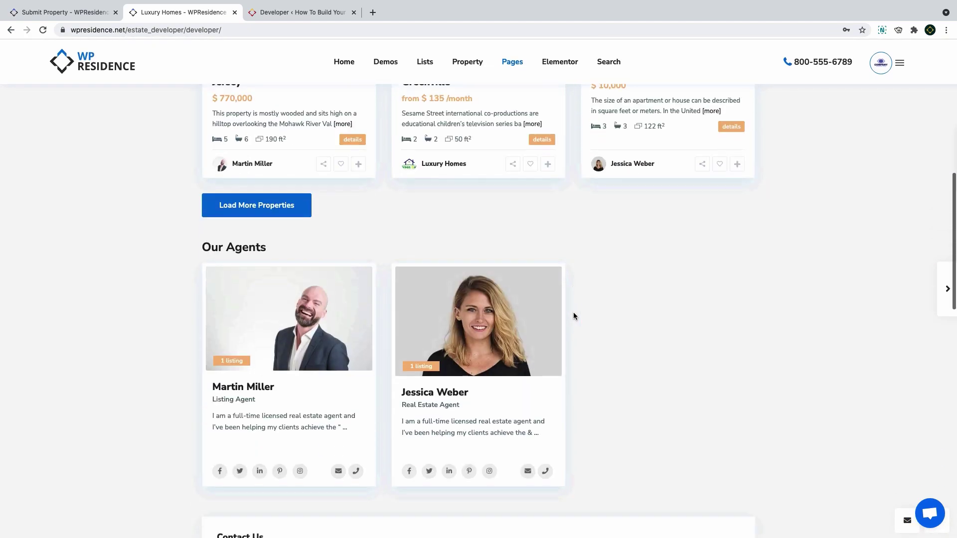
pyautogui.scroll(-10, 573, 316)
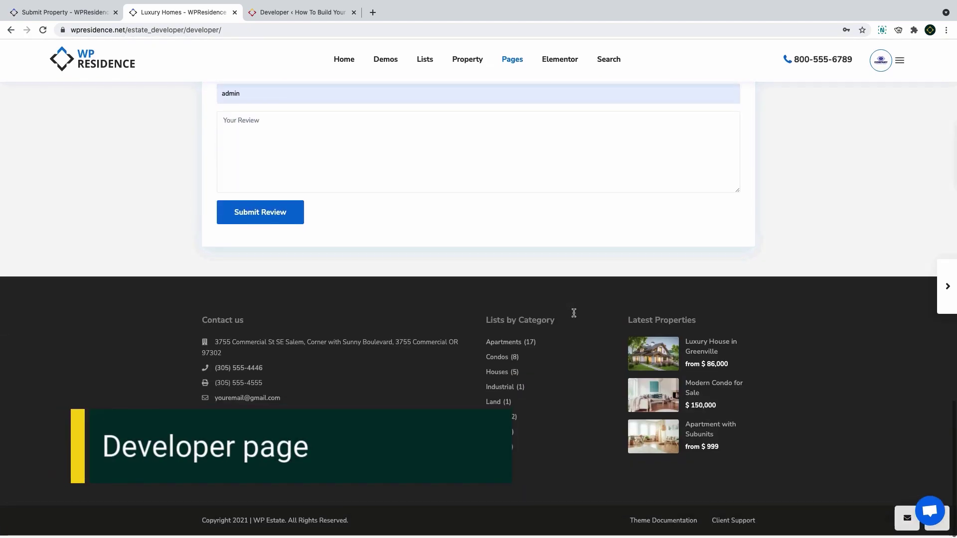
pyautogui.scroll(20, 573, 312)
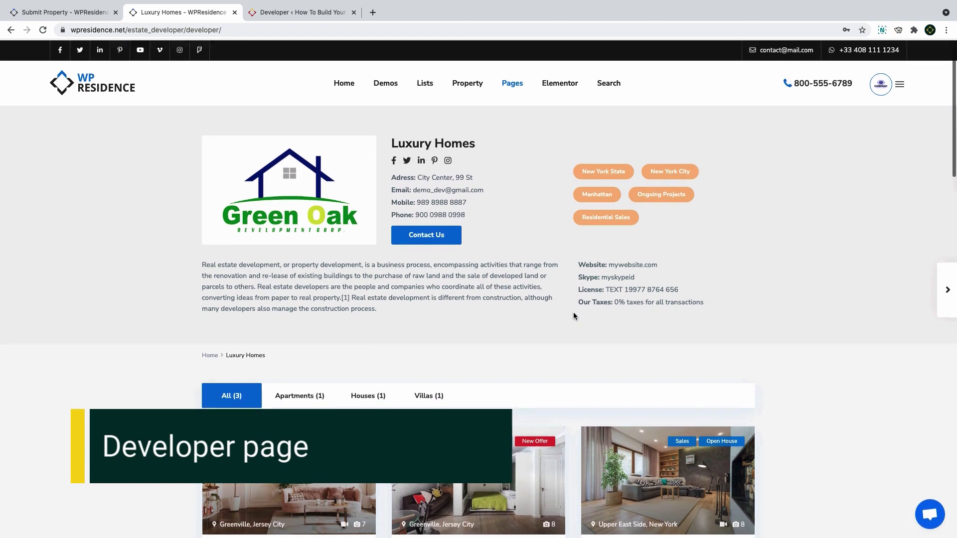
pyautogui.click(279, 14)
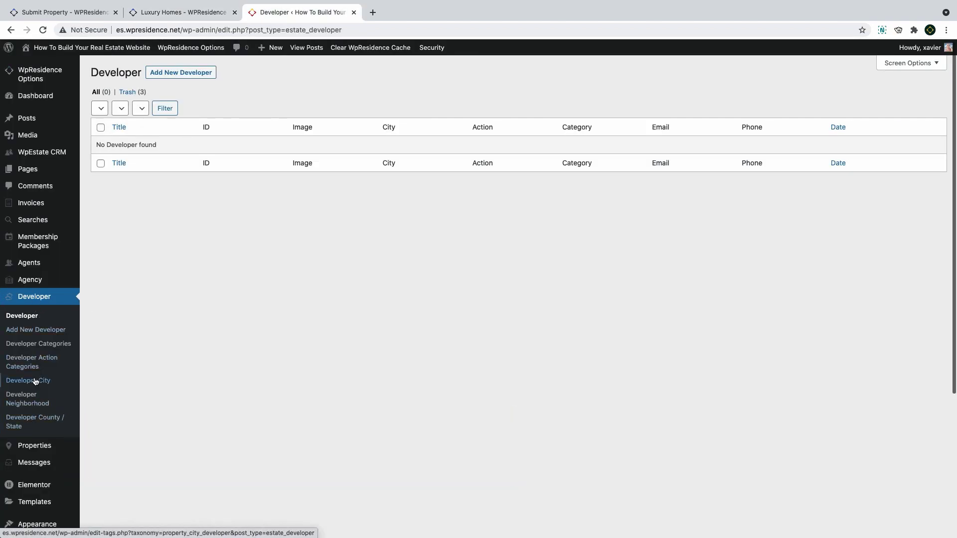
pyautogui.click(41, 336)
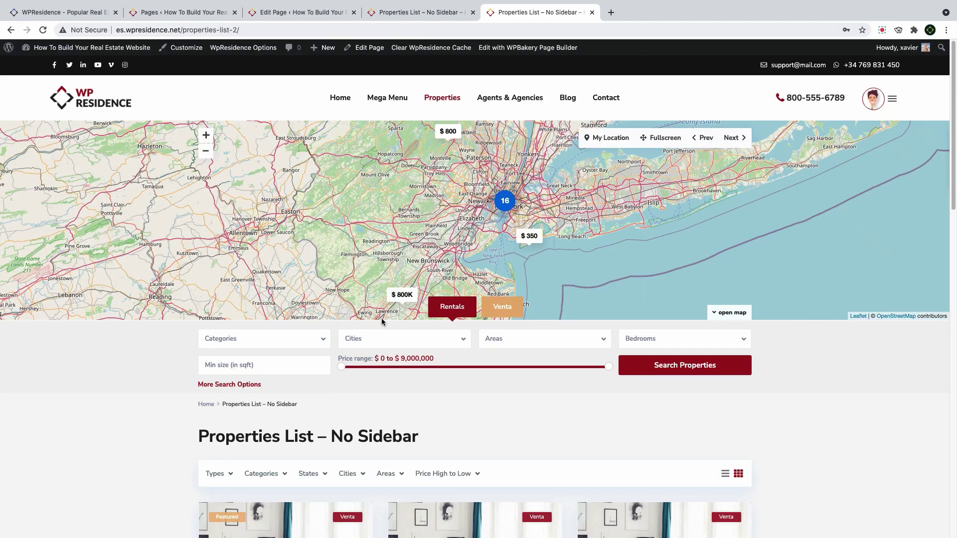
# Create a new blank page from the Pages list
pyautogui.moveTo(442, 100)
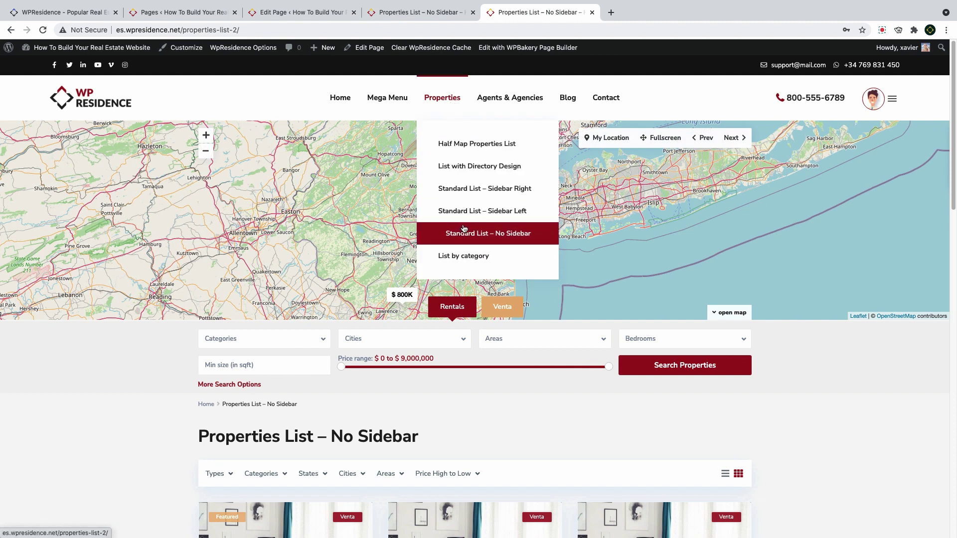
pyautogui.moveTo(509, 100)
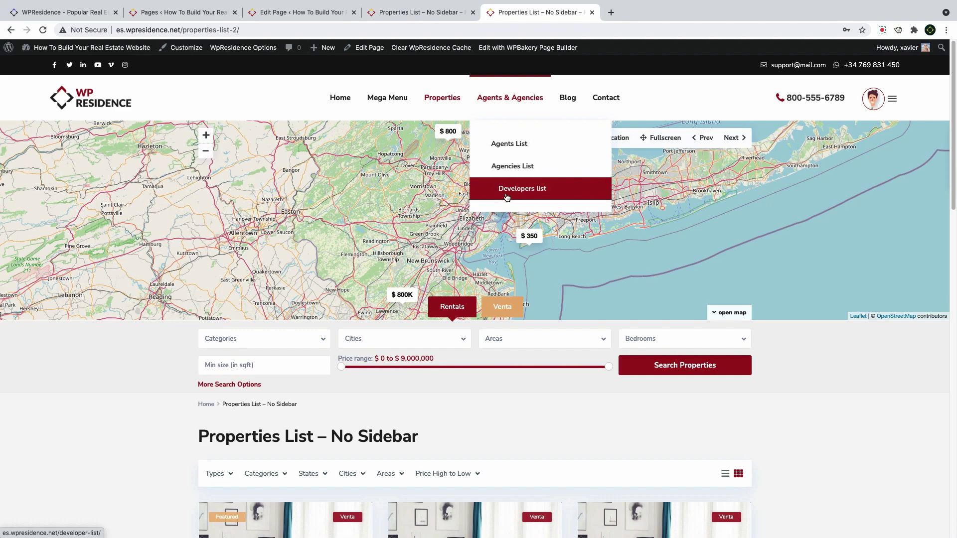
pyautogui.scroll(-10, 309, 334)
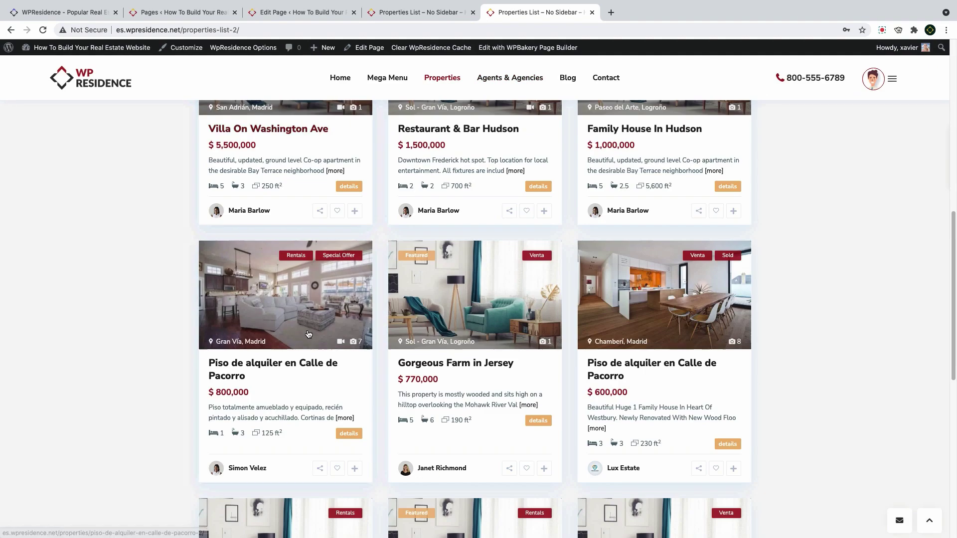
pyautogui.scroll(-5, 309, 335)
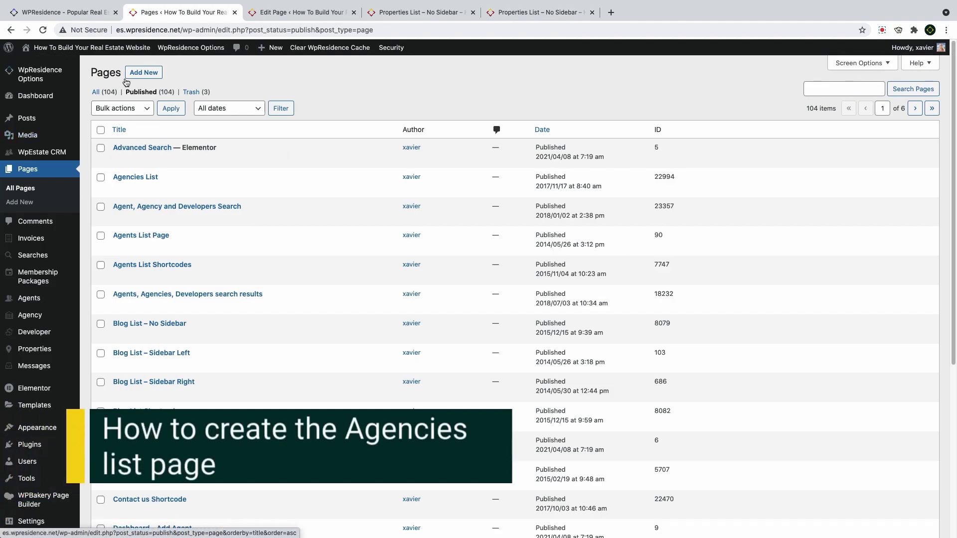
pyautogui.moveTo(269, 48)
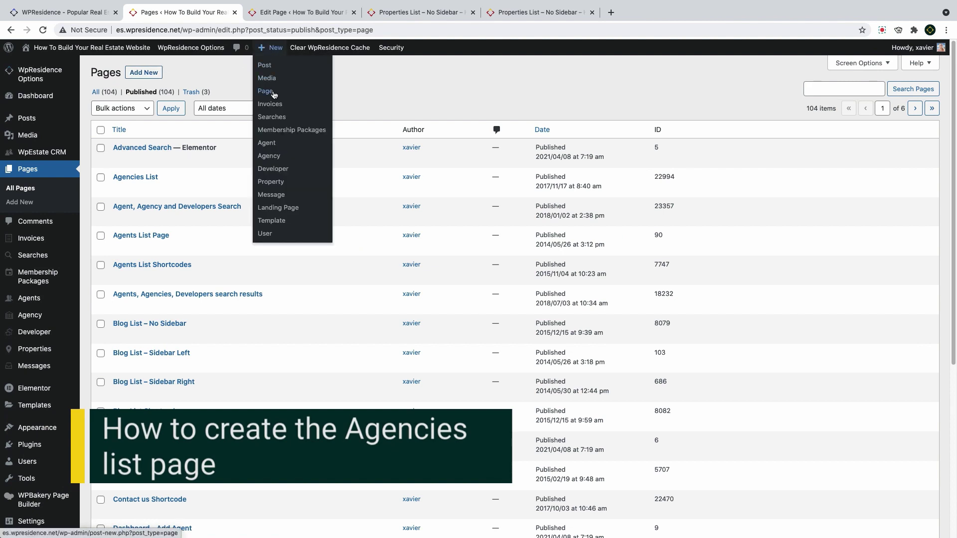
pyautogui.click(149, 74)
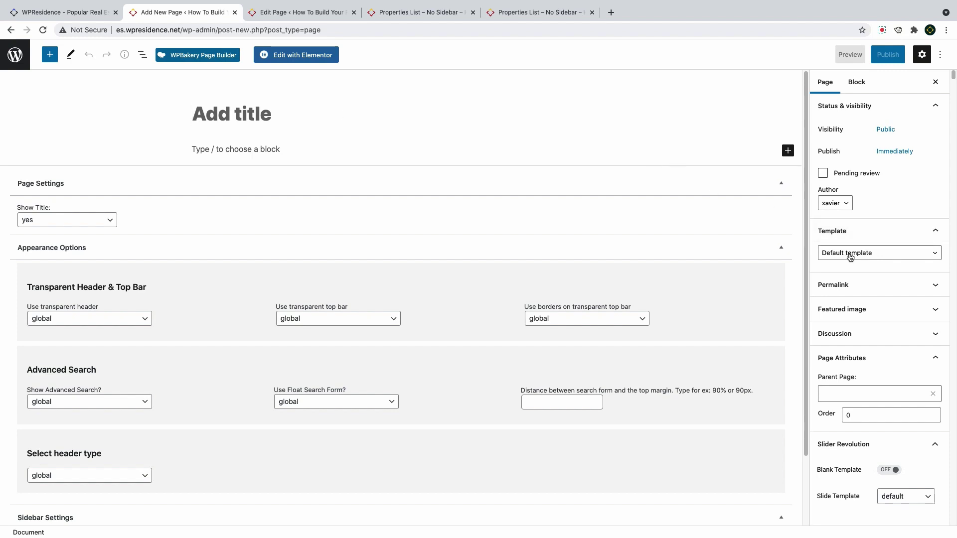
# Show the page template list in the Page sidebar, still on Default
pyautogui.click(844, 231)
pyautogui.click(847, 232)
pyautogui.click(846, 253)
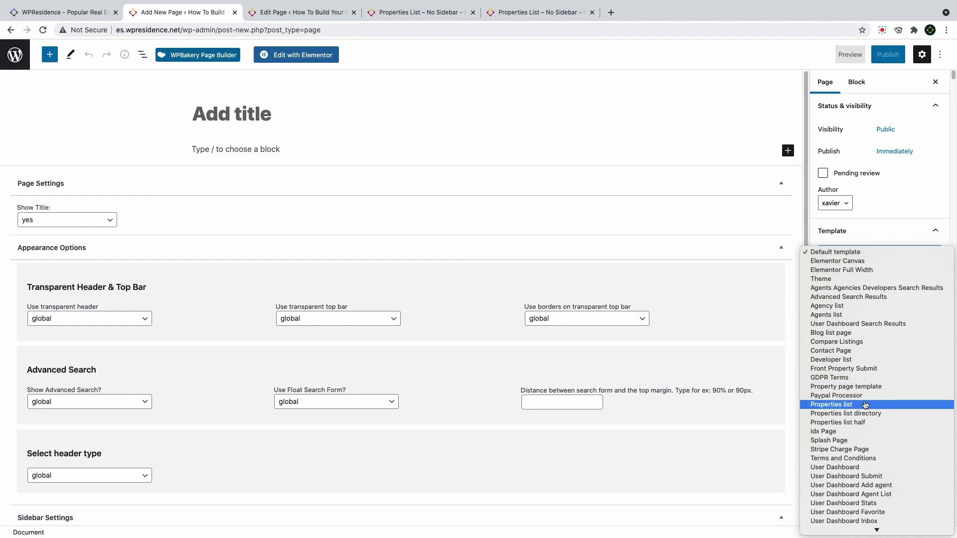
pyautogui.scroll(-5, 848, 494)
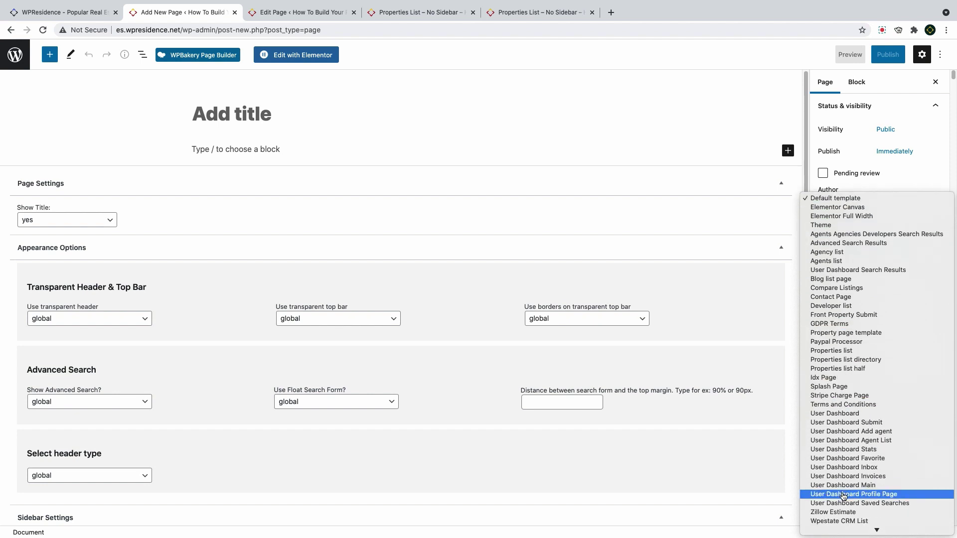
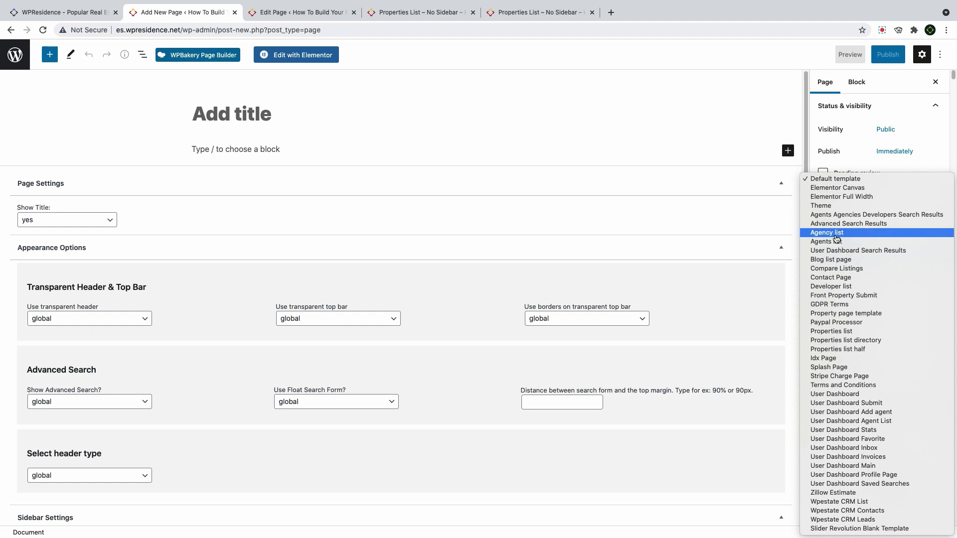
# Apply the Agency list template, title the page 'Agency List', and paste in the agencies intro paragraph
pyautogui.click(868, 259)
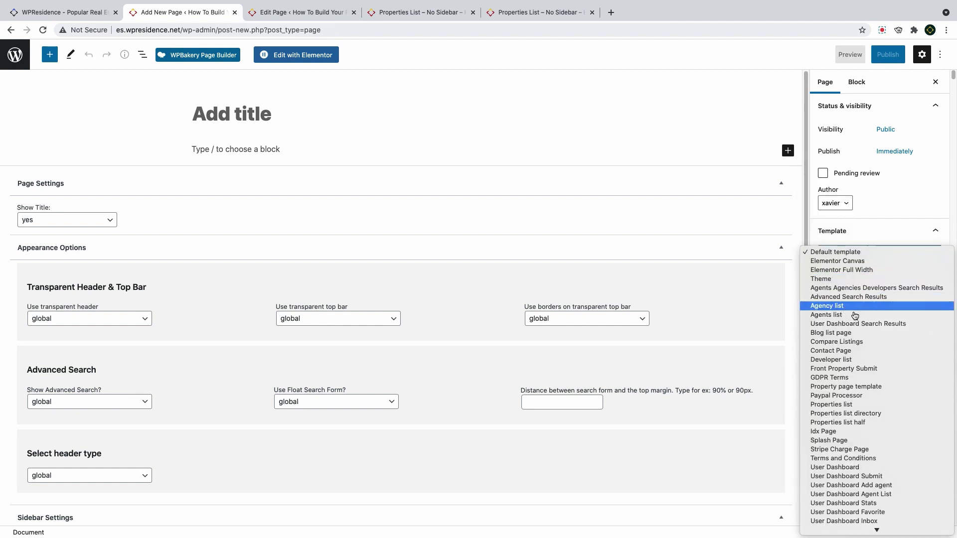
pyautogui.click(844, 307)
pyautogui.click(265, 116)
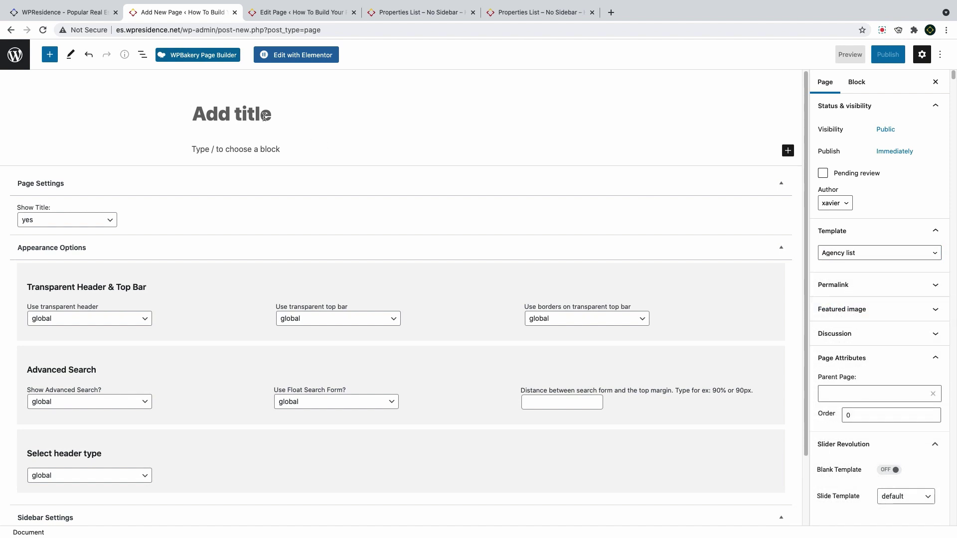
pyautogui.write('Agency')
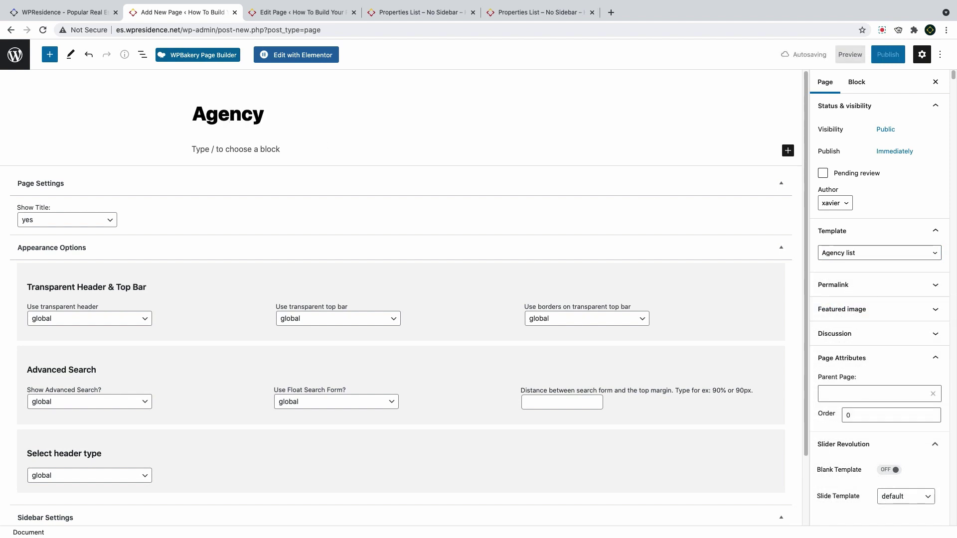
pyautogui.write(' List')
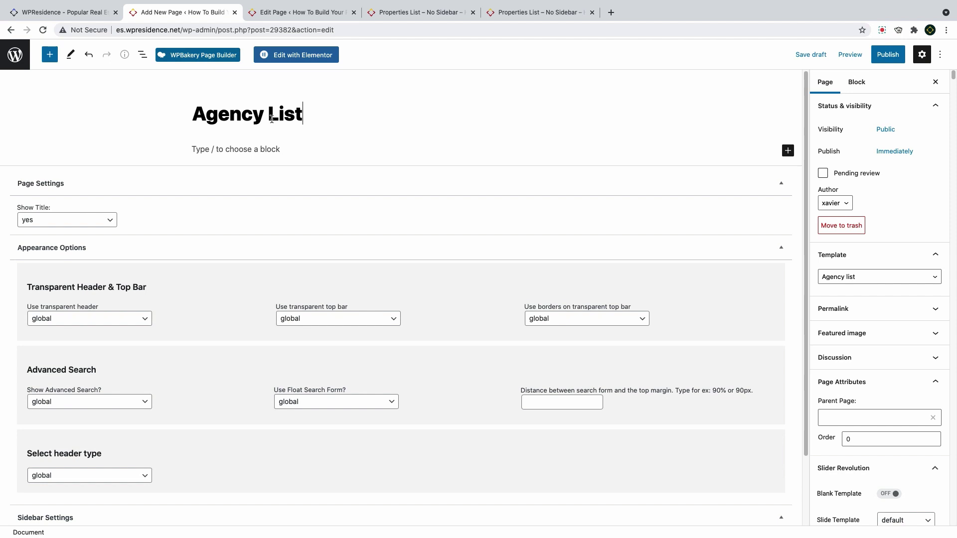
pyautogui.click(243, 149)
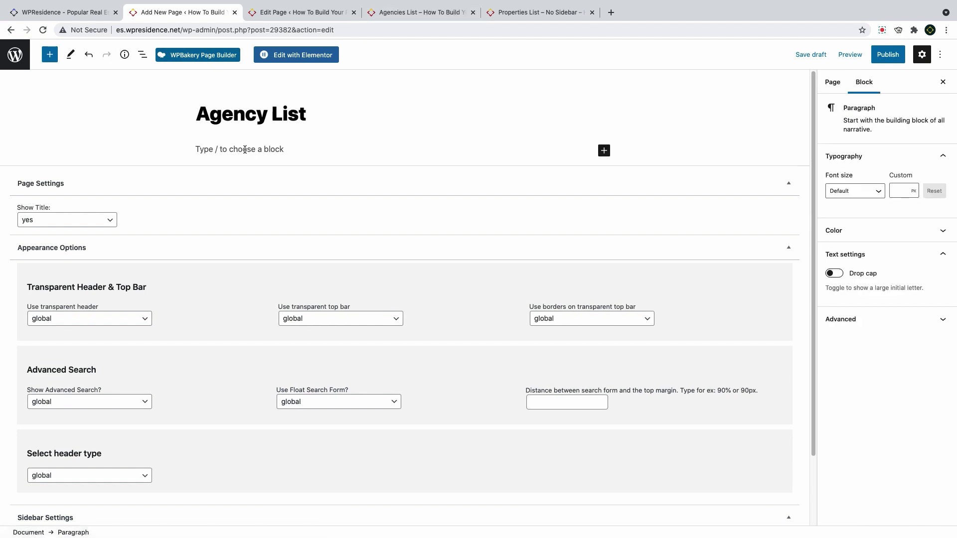
pyautogui.write('On this page you can list all the approved agencies who register on your site. You can add a specific header type (image, video, properties slider, revolution slider, google maps or none). You can also select a specific sidebar sidebar position left, right or none.')
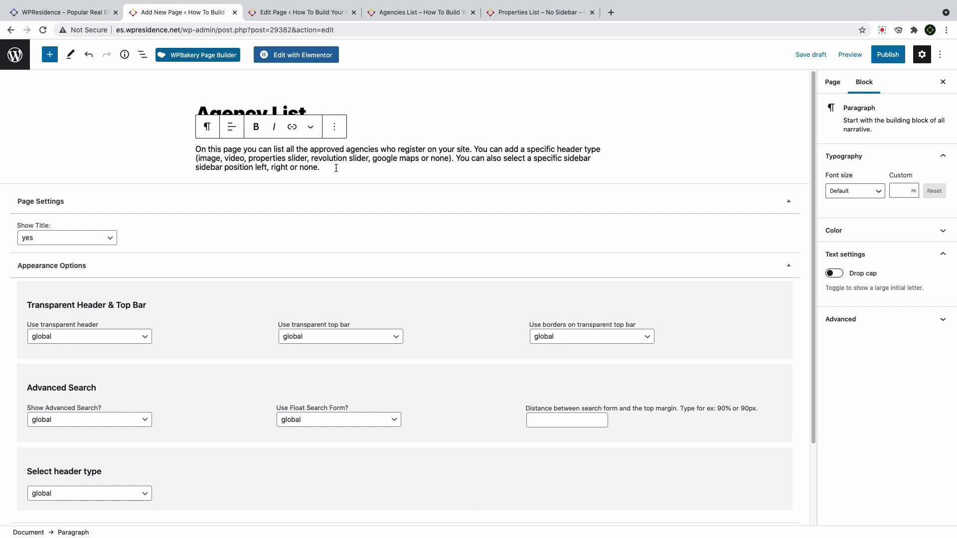
pyautogui.click(173, 157)
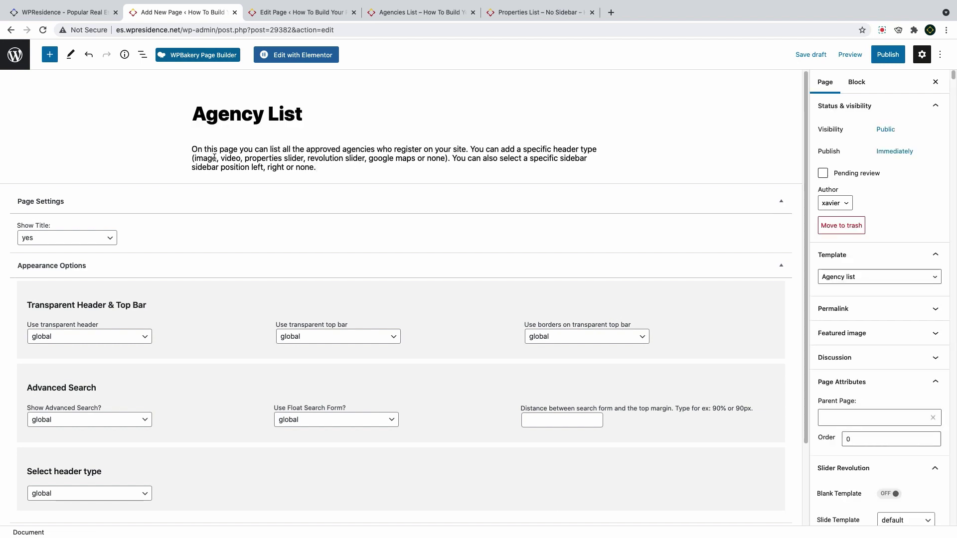
# Keep the page title shown and leave the transparent header on global
pyautogui.click(98, 239)
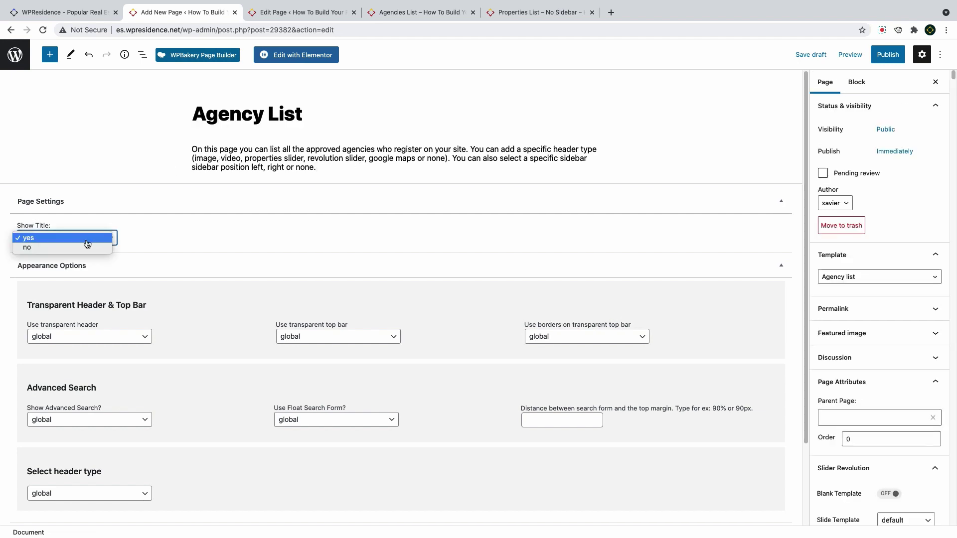
pyautogui.click(98, 240)
pyautogui.scroll(-3, 153, 221)
pyautogui.scroll(-1, 153, 221)
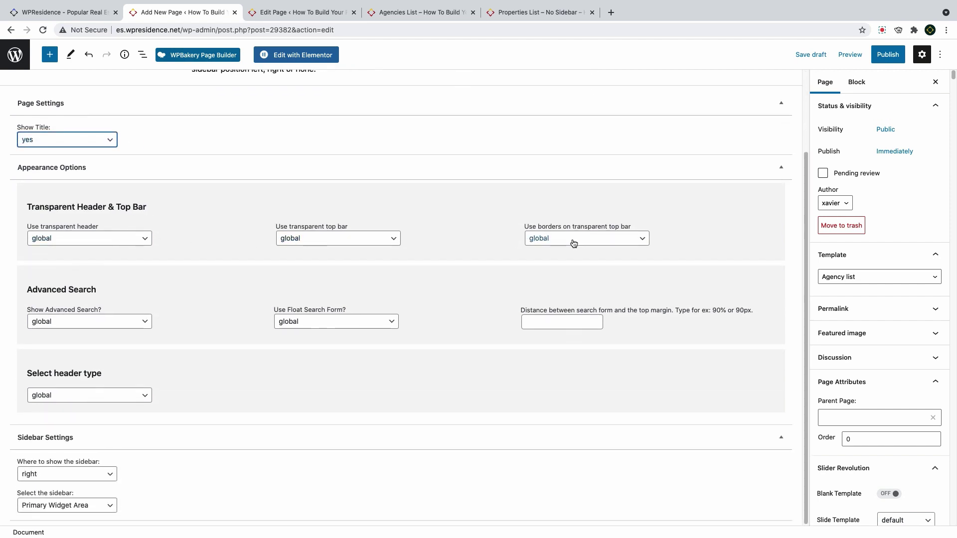
pyautogui.click(120, 239)
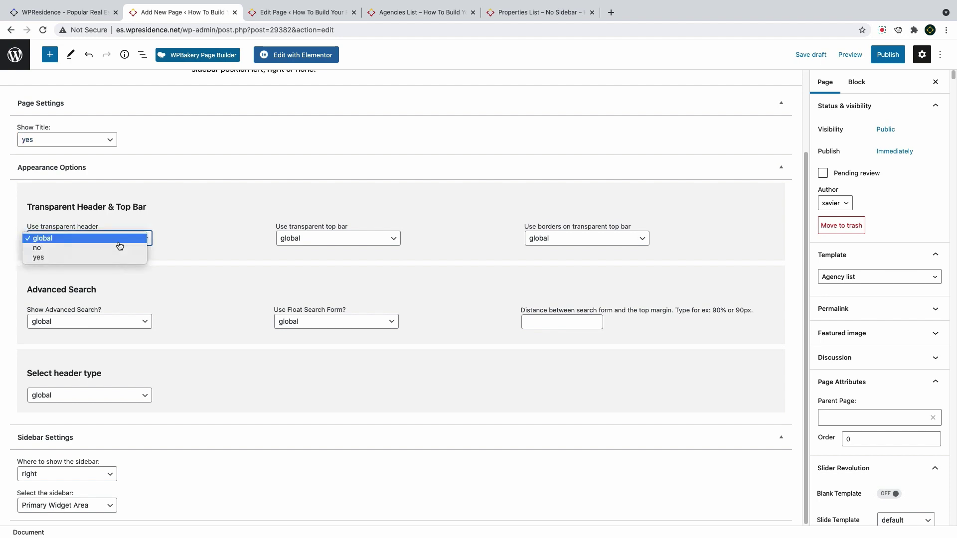
pyautogui.click(118, 242)
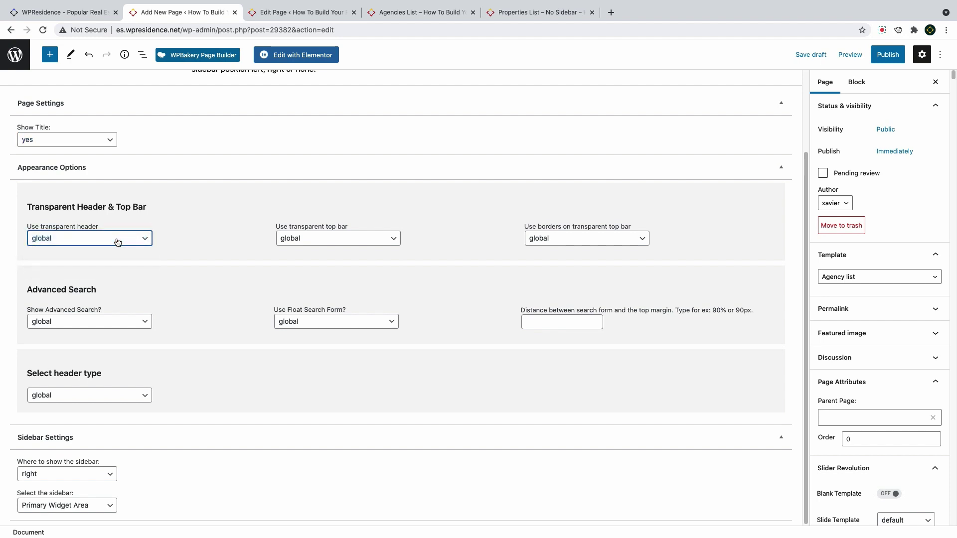
# Set Show Advanced Search to no and the header type to image
pyautogui.click(87, 322)
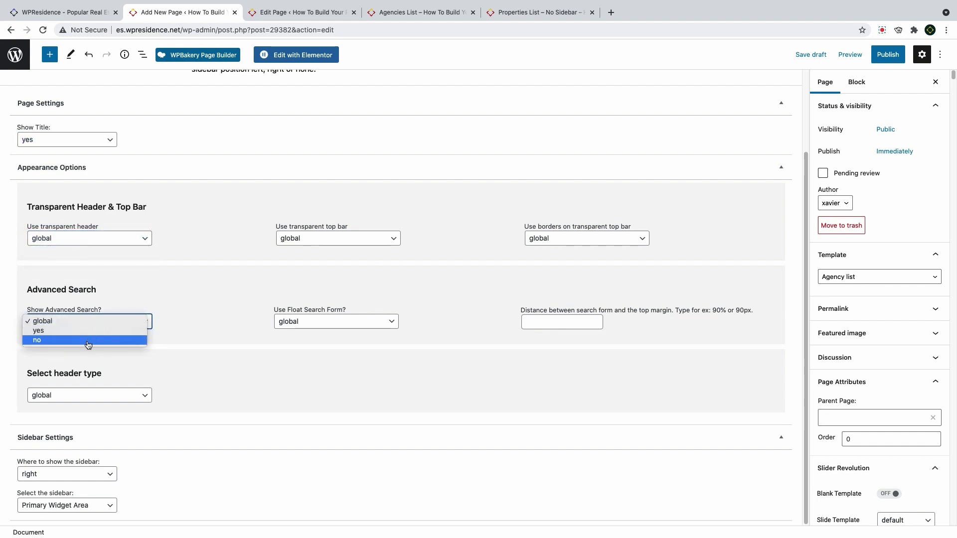
pyautogui.click(82, 324)
pyautogui.click(83, 324)
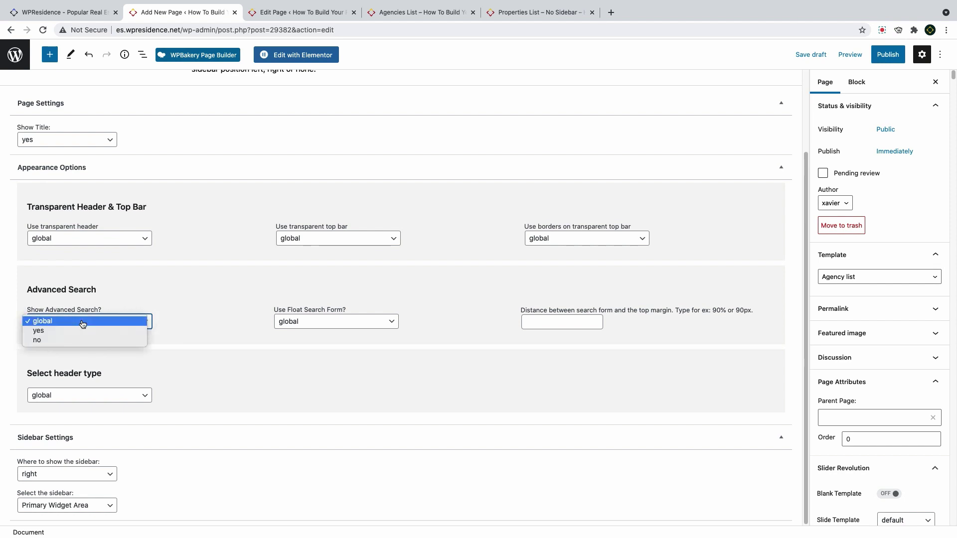
pyautogui.click(71, 341)
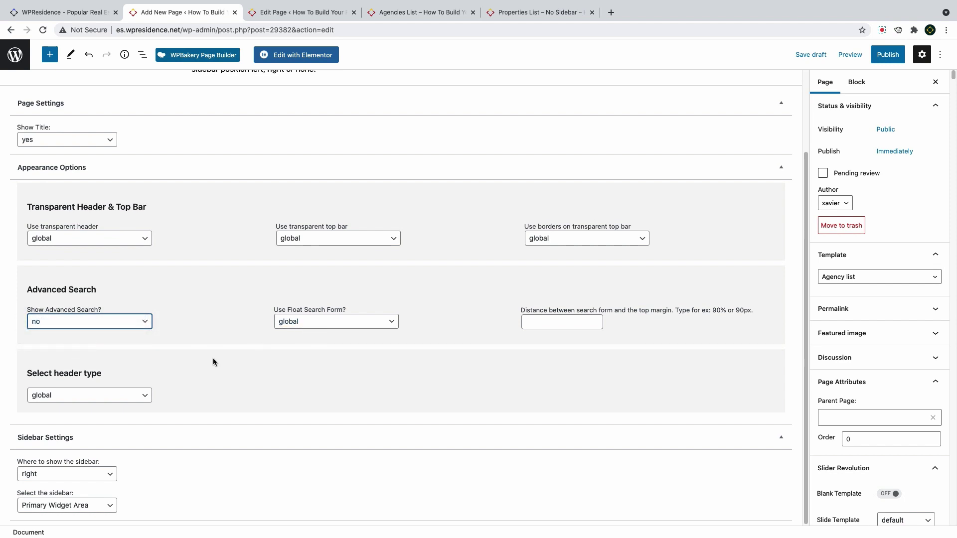
pyautogui.click(121, 397)
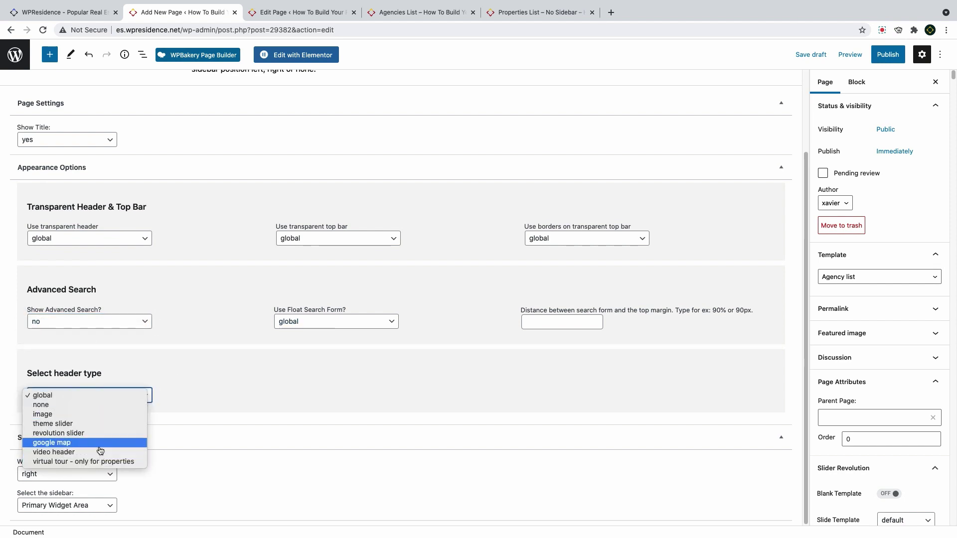
pyautogui.click(88, 415)
pyautogui.scroll(-5, 215, 366)
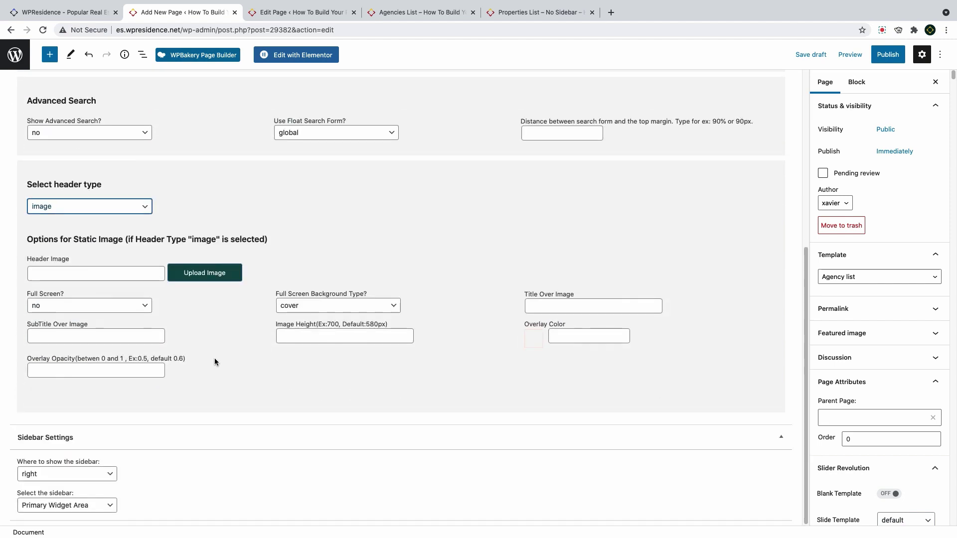
# Insert the about us photo from the Media Library as the header image
pyautogui.click(207, 274)
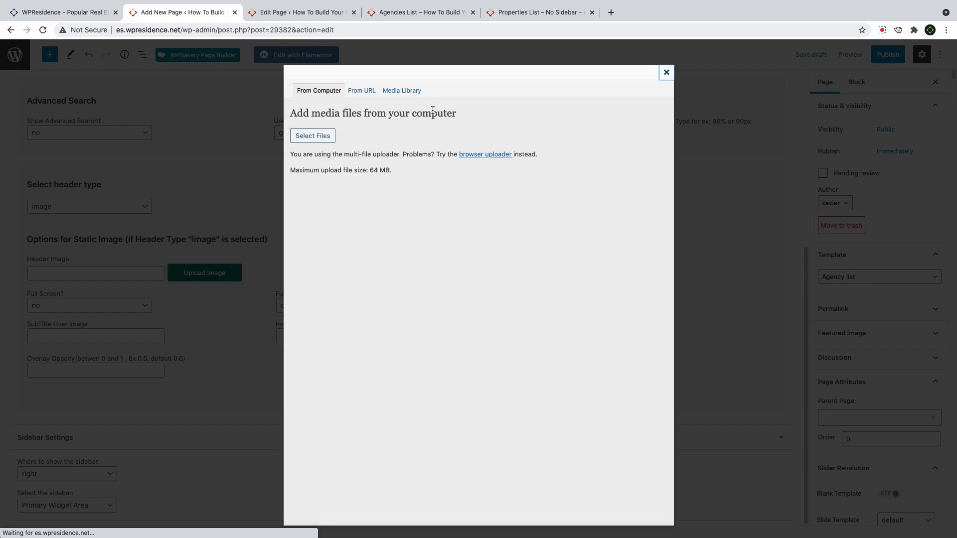
pyautogui.click(408, 97)
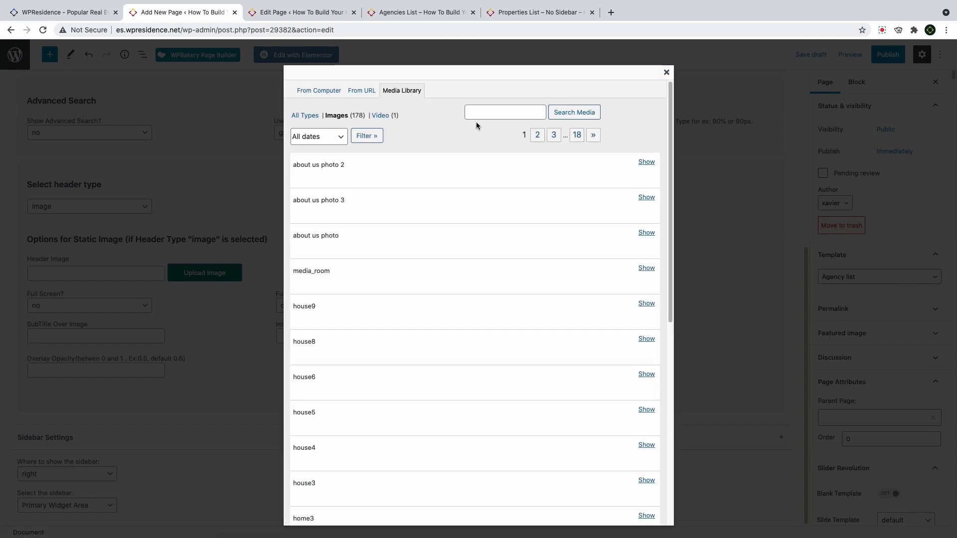
pyautogui.click(646, 233)
pyautogui.scroll(-3, 474, 349)
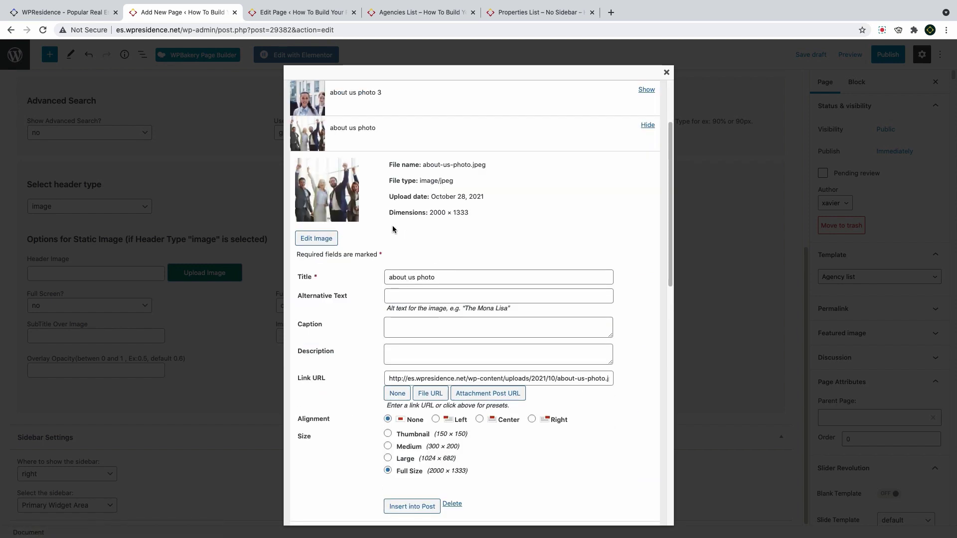
pyautogui.click(414, 505)
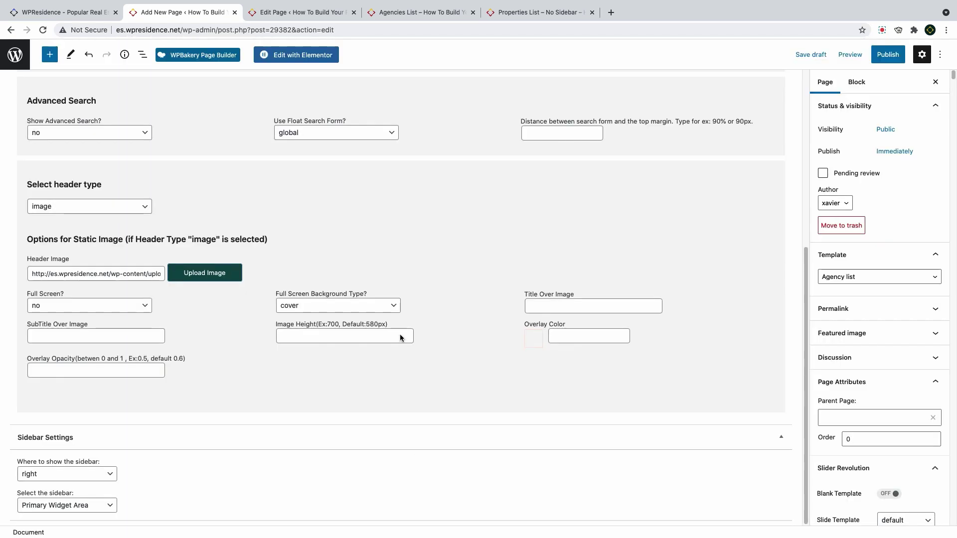
# Set image height 500, title 'Agencies List' and subtitle 'a list with all agencies published'
pyautogui.click(343, 336)
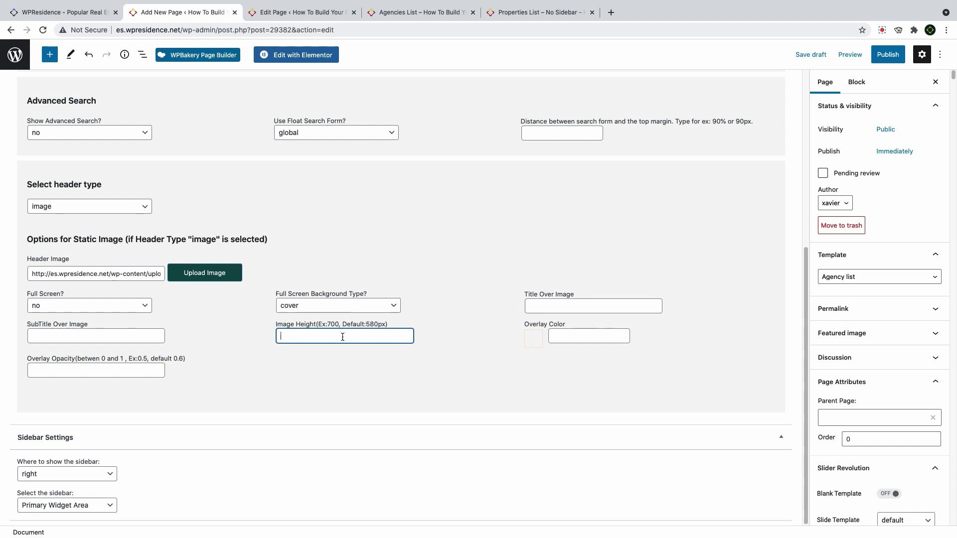
pyautogui.write('500')
pyautogui.click(572, 308)
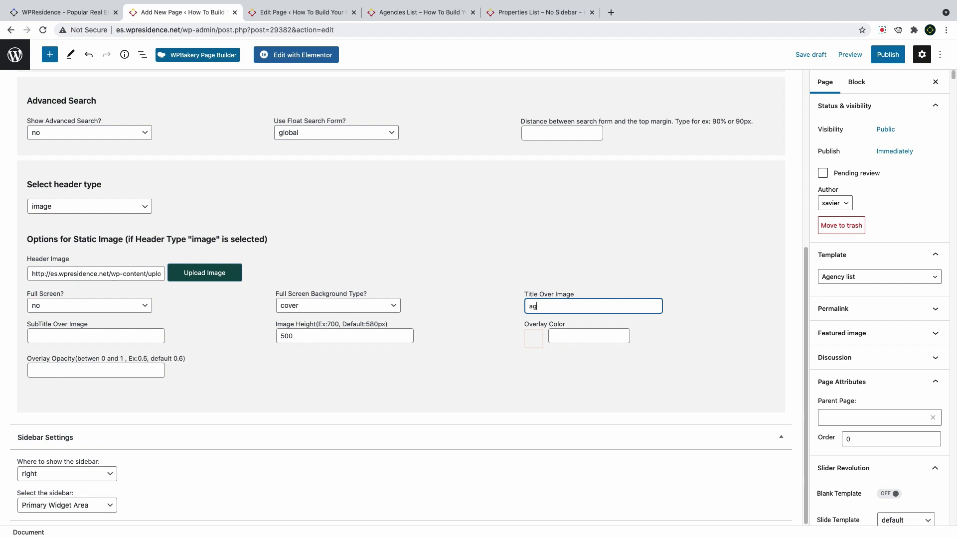
pyautogui.write('List')
pyautogui.click(115, 335)
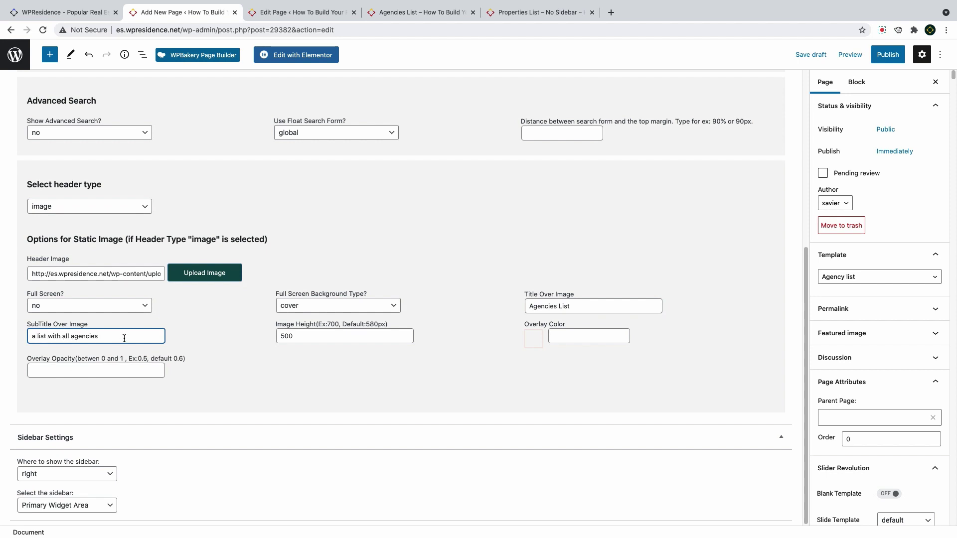
pyautogui.write('published')
# Give the header a dark 120f0f overlay colour with 0.5 overlay opacity
pyautogui.click(580, 336)
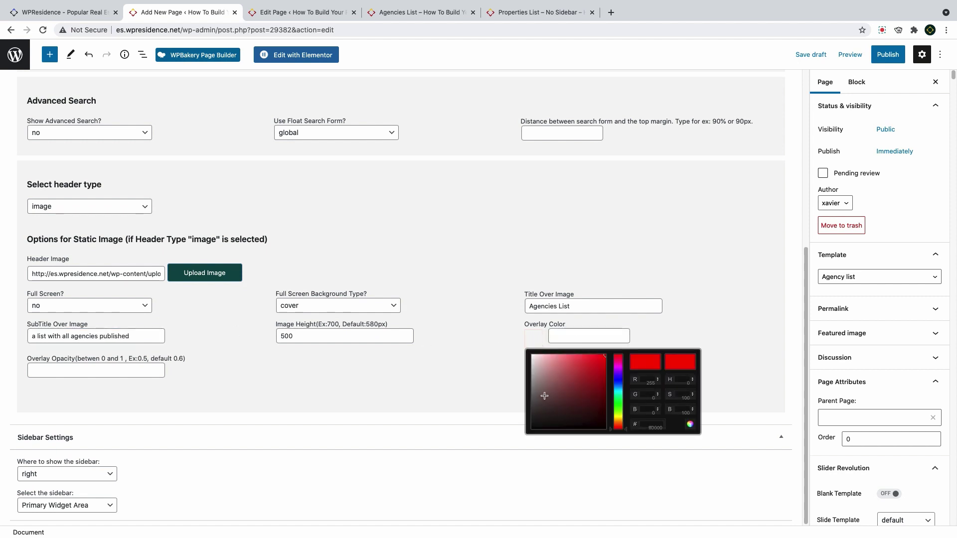
pyautogui.click(543, 420)
pyautogui.click(543, 422)
pyautogui.click(147, 369)
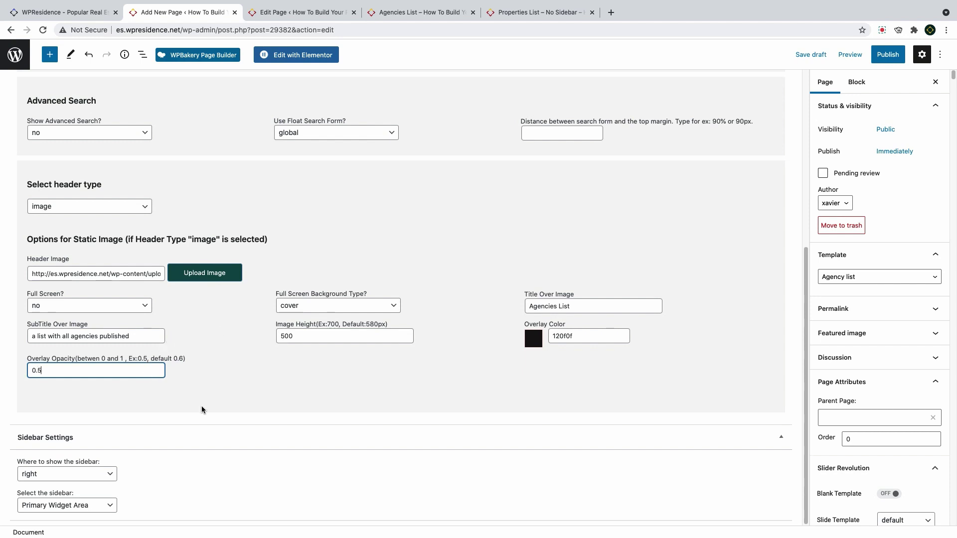
pyautogui.click(181, 457)
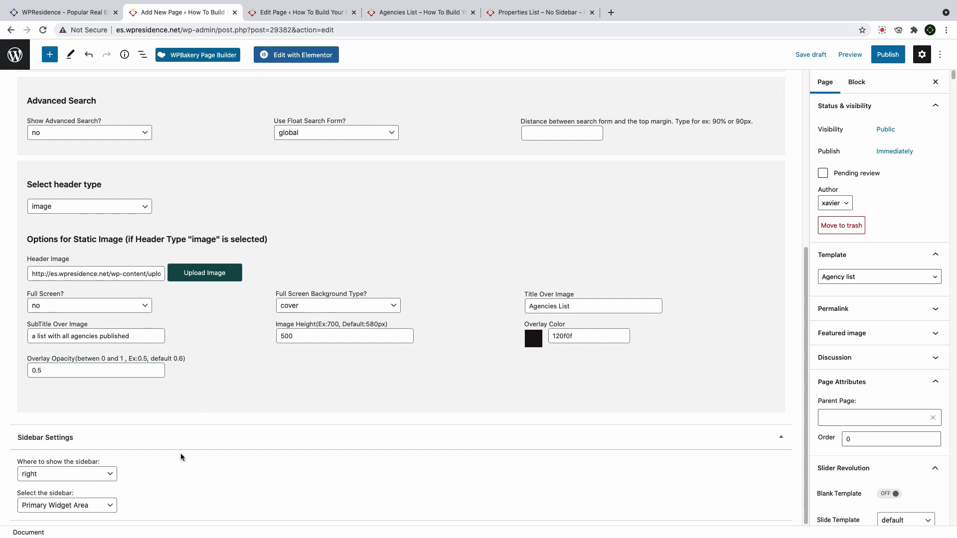
# Keep the sidebar on the right and show the Secondary Widget Area in it
pyautogui.click(86, 477)
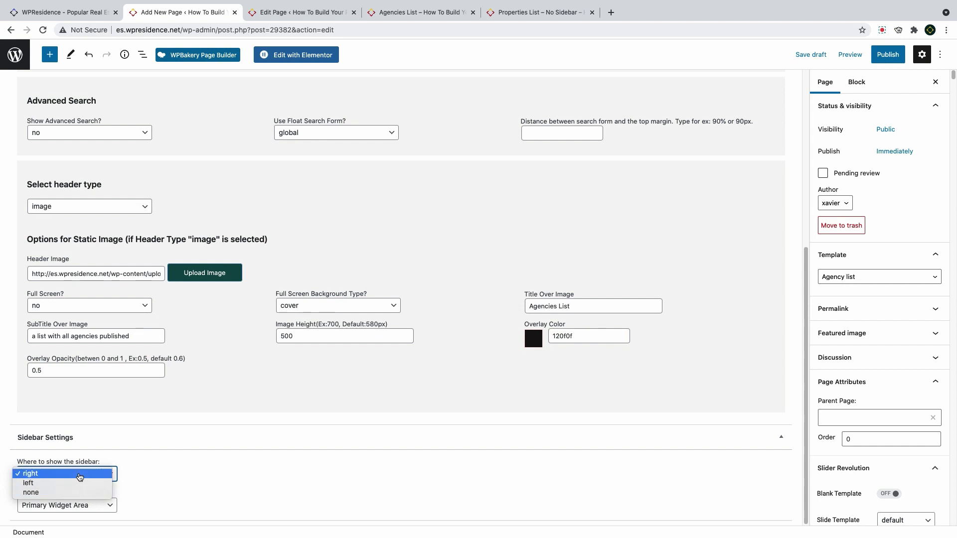
pyautogui.click(80, 474)
pyautogui.click(81, 506)
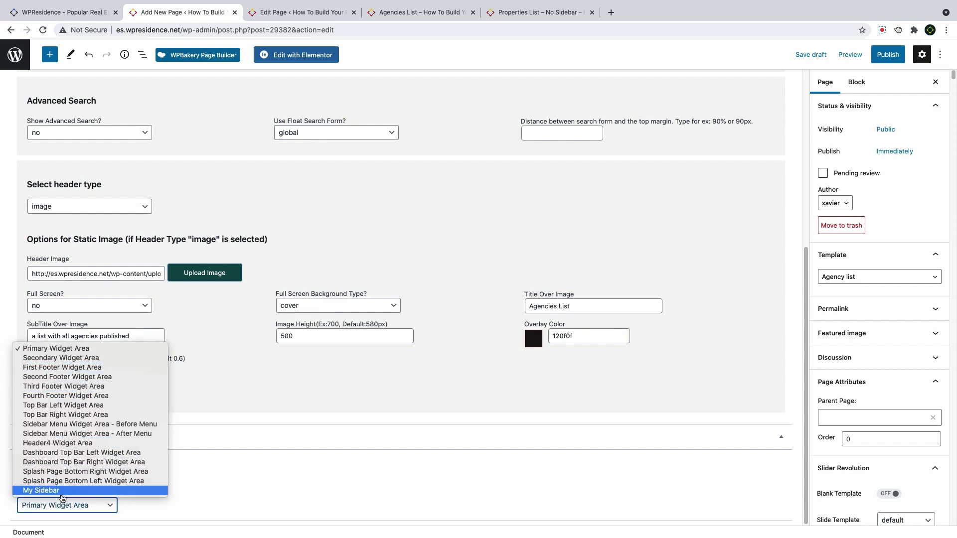
pyautogui.click(87, 362)
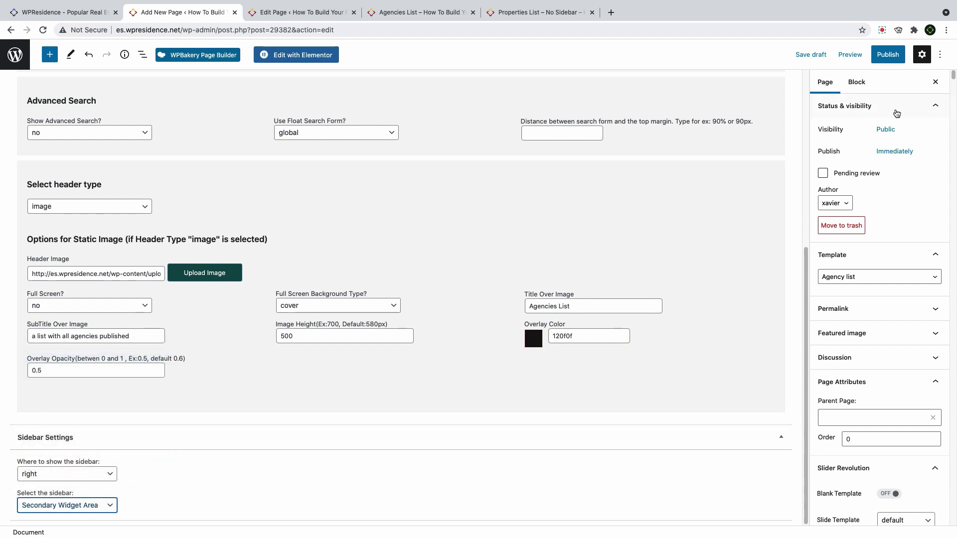
# Publish the Agency List page and open it live
pyautogui.click(888, 56)
pyautogui.click(860, 54)
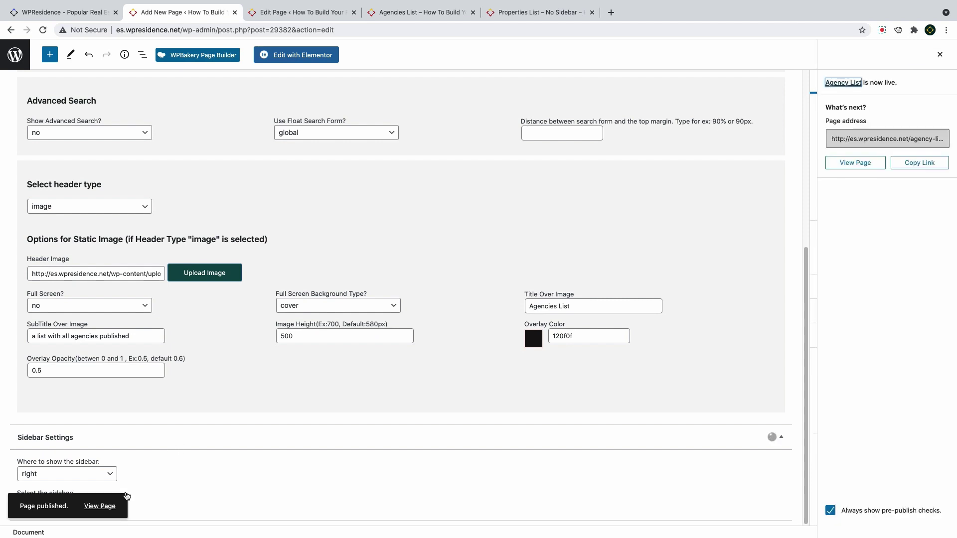
pyautogui.click(100, 506)
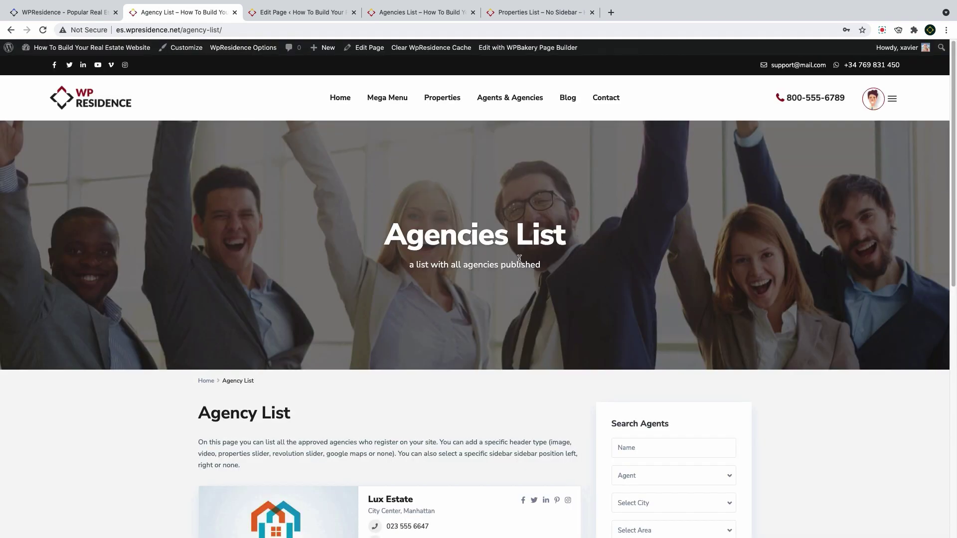
# Scroll through the live page's intro text and agency cards
pyautogui.scroll(-5, 467, 261)
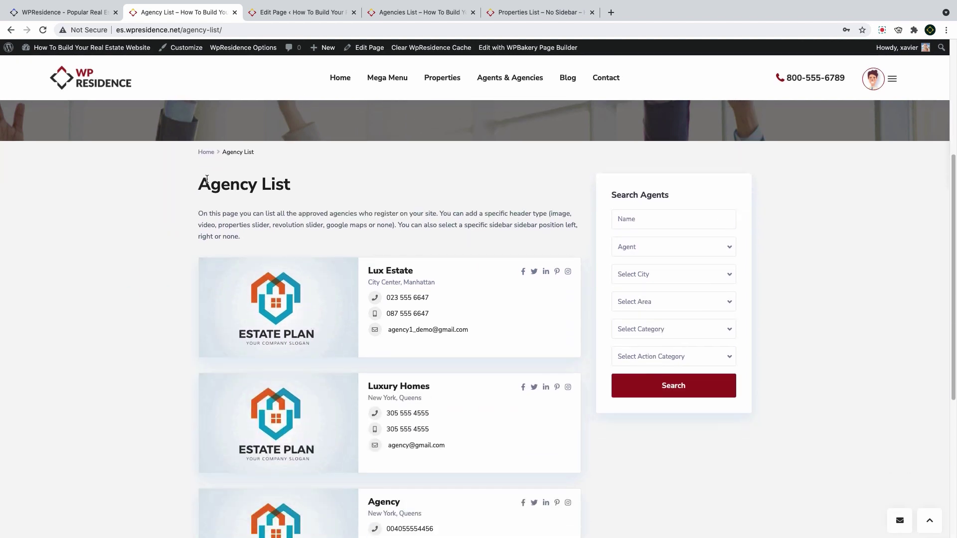
pyautogui.moveTo(207, 179); pyautogui.dragTo(277, 185)
pyautogui.moveTo(272, 241); pyautogui.dragTo(198, 215)
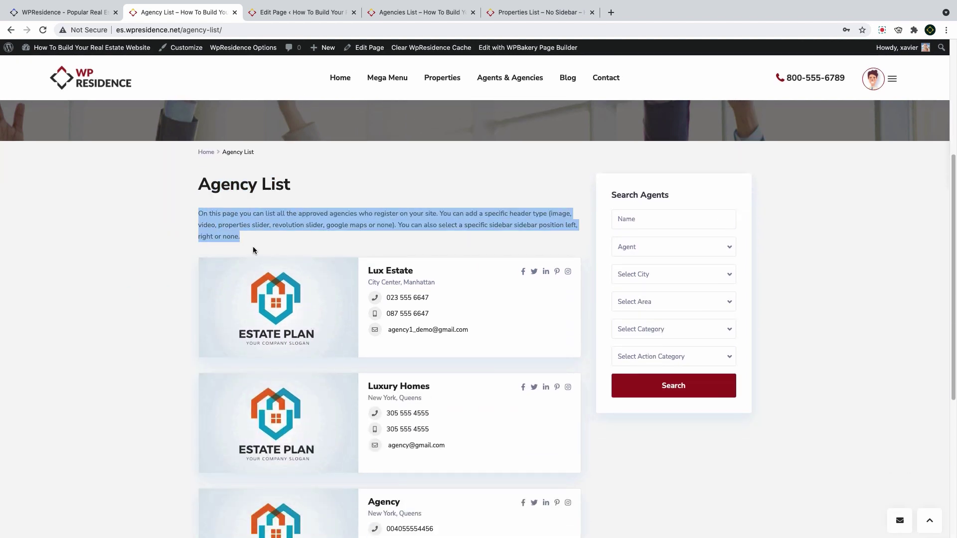
pyautogui.scroll(-2, 305, 251)
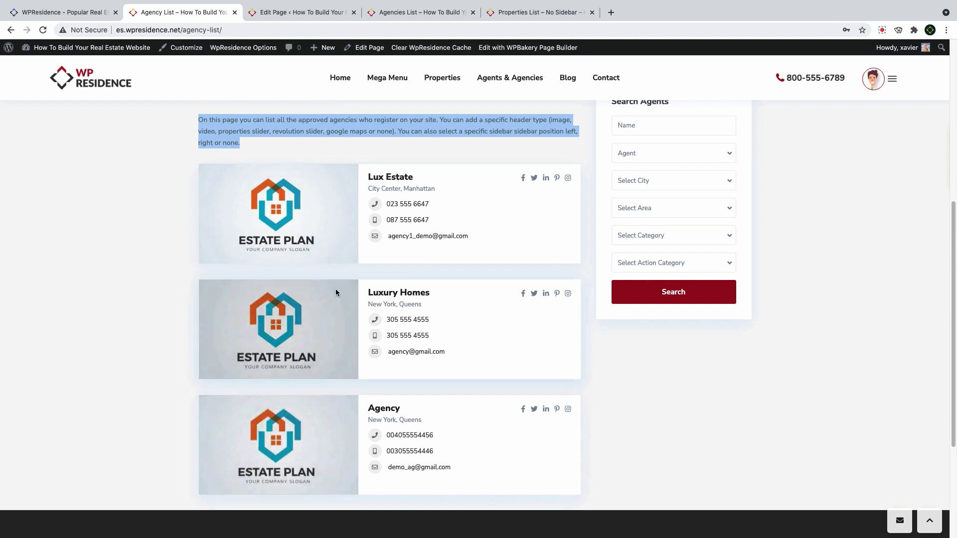
pyautogui.scroll(3, 672, 361)
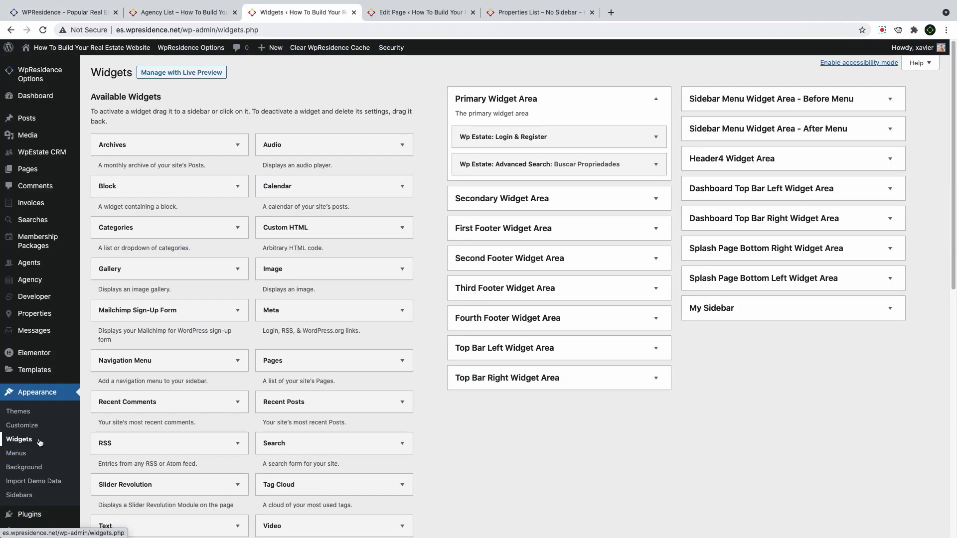
# Open the agents listing from the admin sidebar to reach the Agents List Page
pyautogui.click(30, 279)
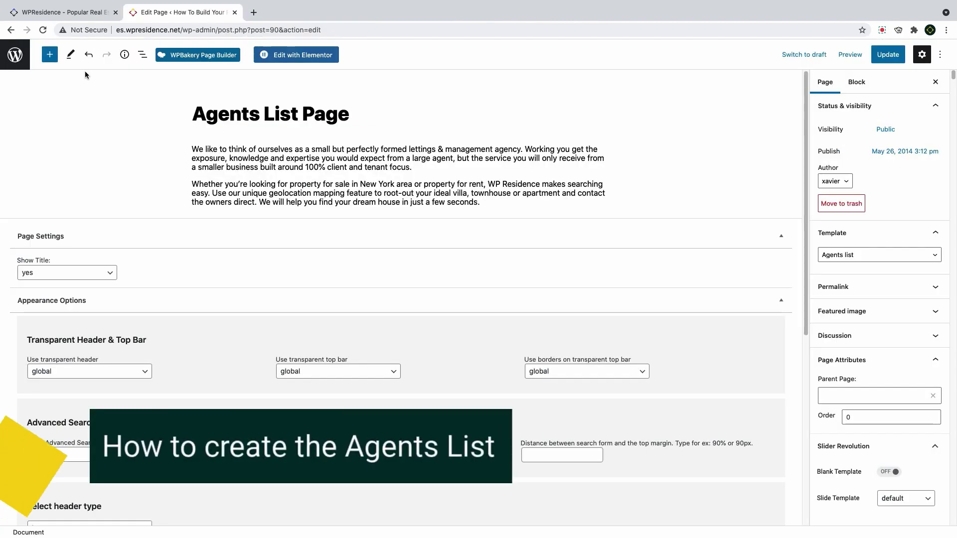
# Confirm Agents list stays the template and check the title and intro paragraph
pyautogui.click(868, 259)
pyautogui.click(846, 255)
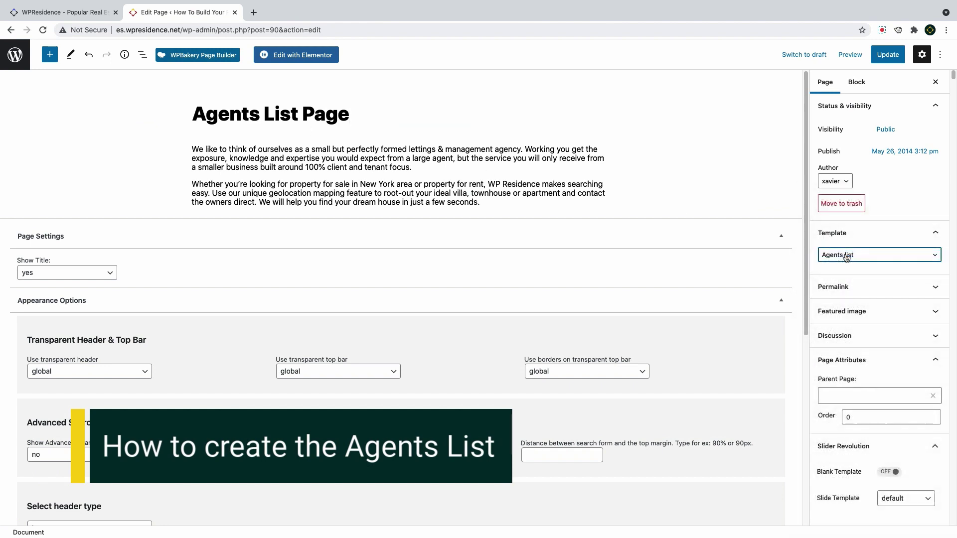
pyautogui.click(847, 257)
pyautogui.click(853, 256)
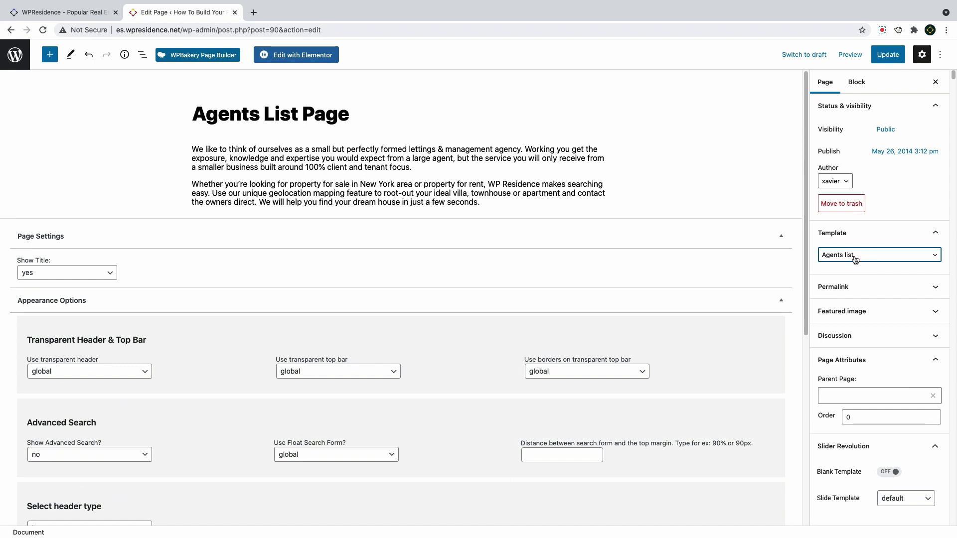
pyautogui.click(289, 115)
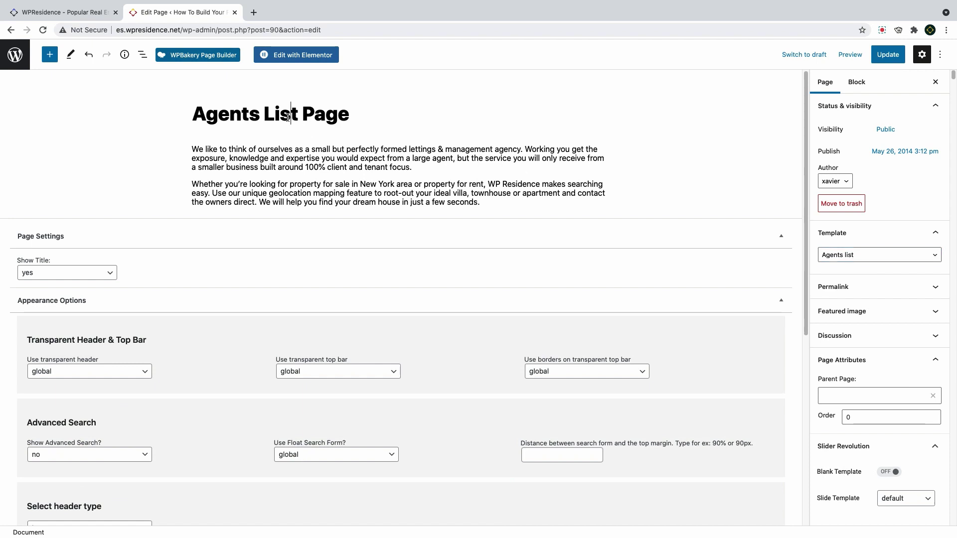
pyautogui.click(295, 166)
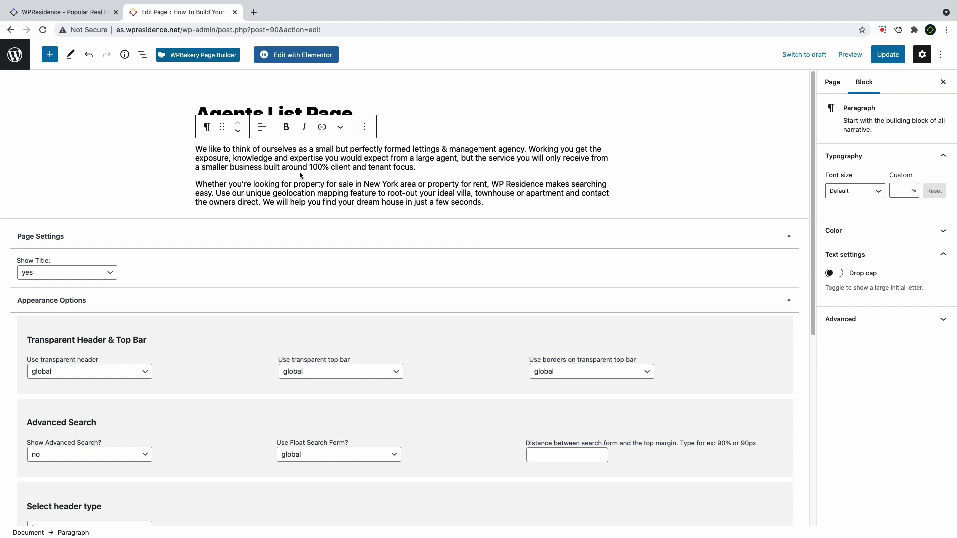
pyautogui.scroll(-5, 301, 177)
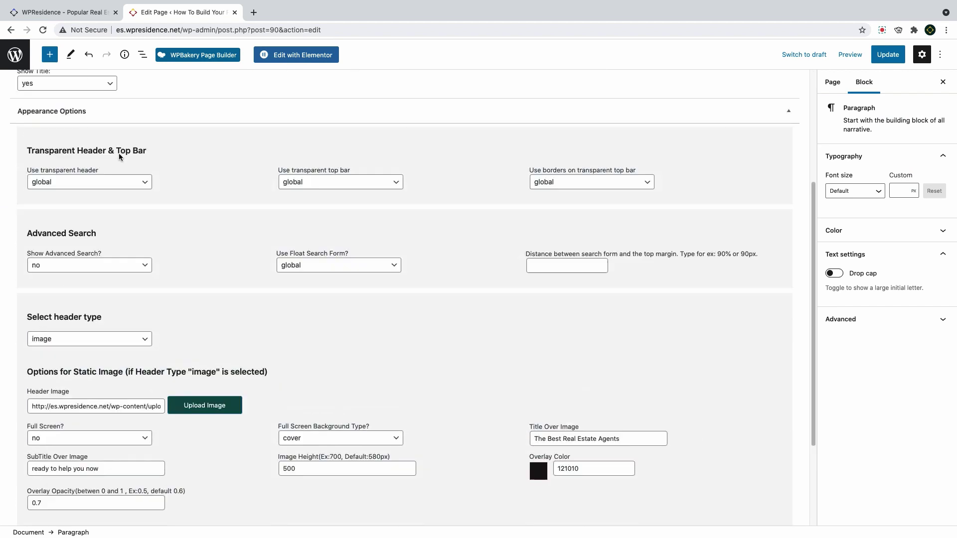
pyautogui.scroll(4, 120, 157)
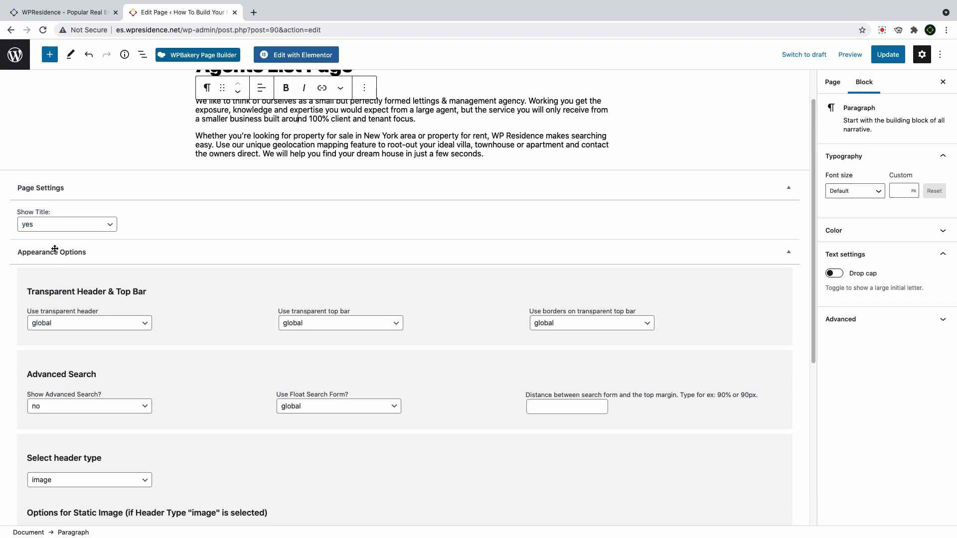
# Keep transparent header global, advanced search off and image header, then update the page
pyautogui.click(68, 327)
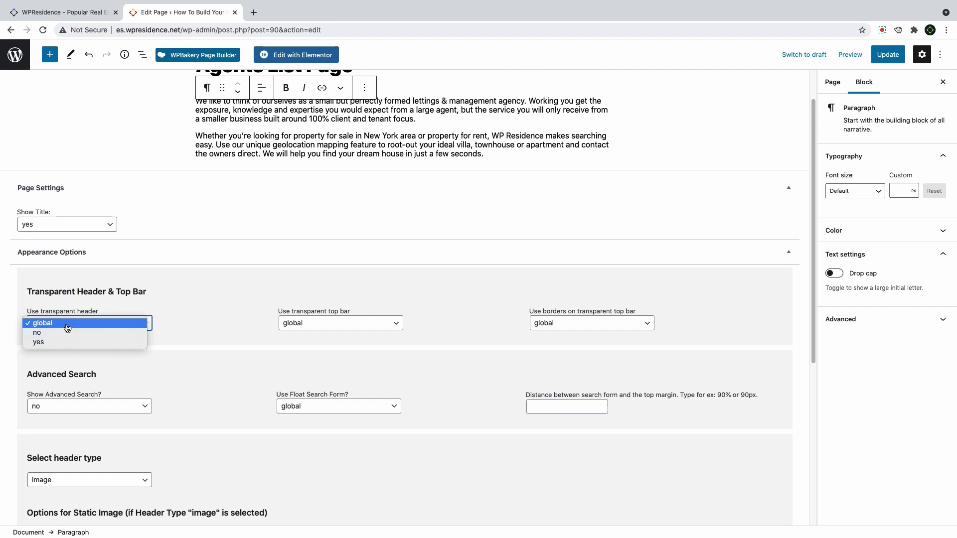
pyautogui.click(67, 327)
pyautogui.scroll(-5, 204, 333)
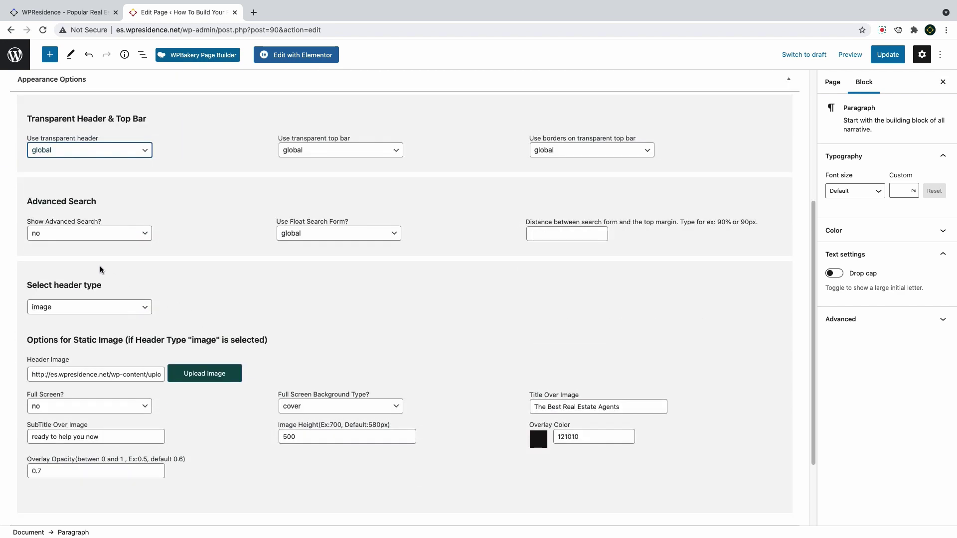
pyautogui.click(66, 240)
pyautogui.click(65, 235)
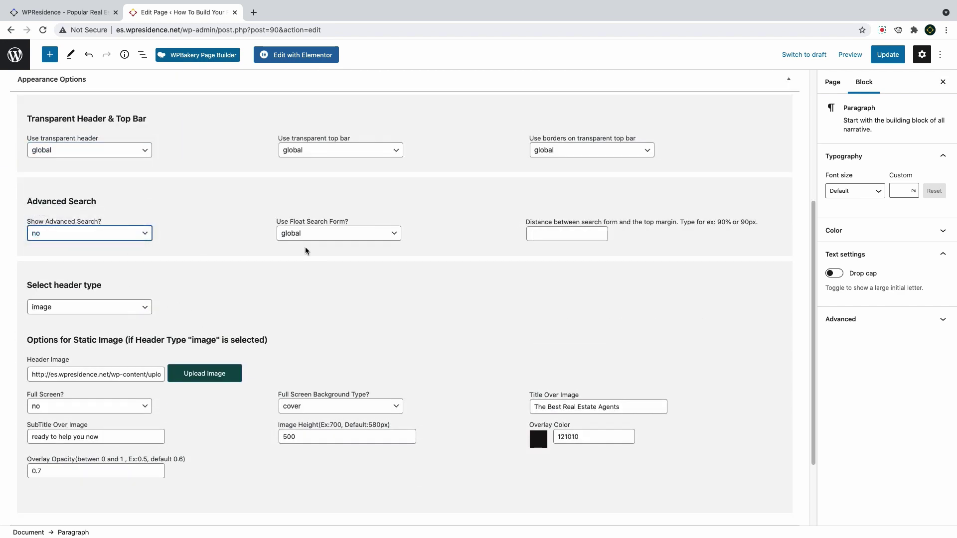
pyautogui.click(114, 314)
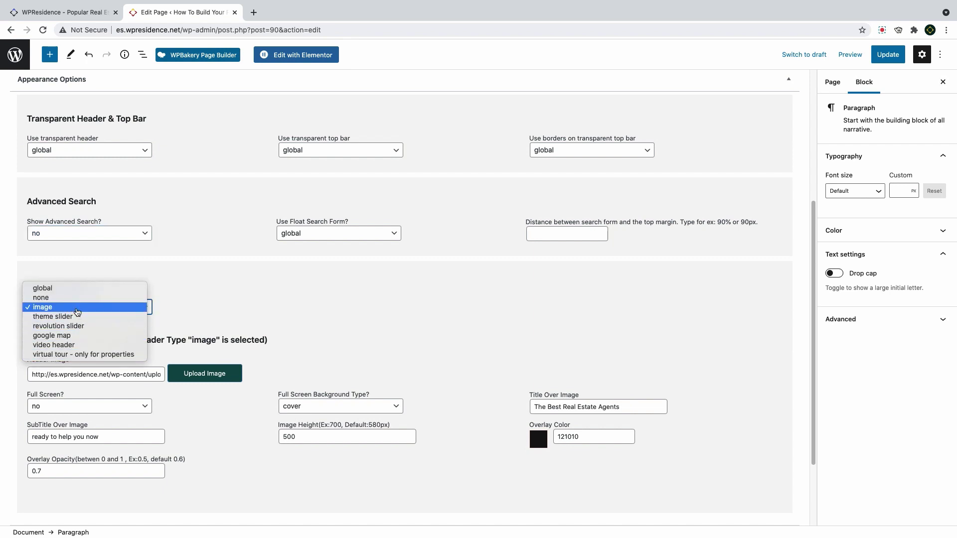
pyautogui.click(88, 307)
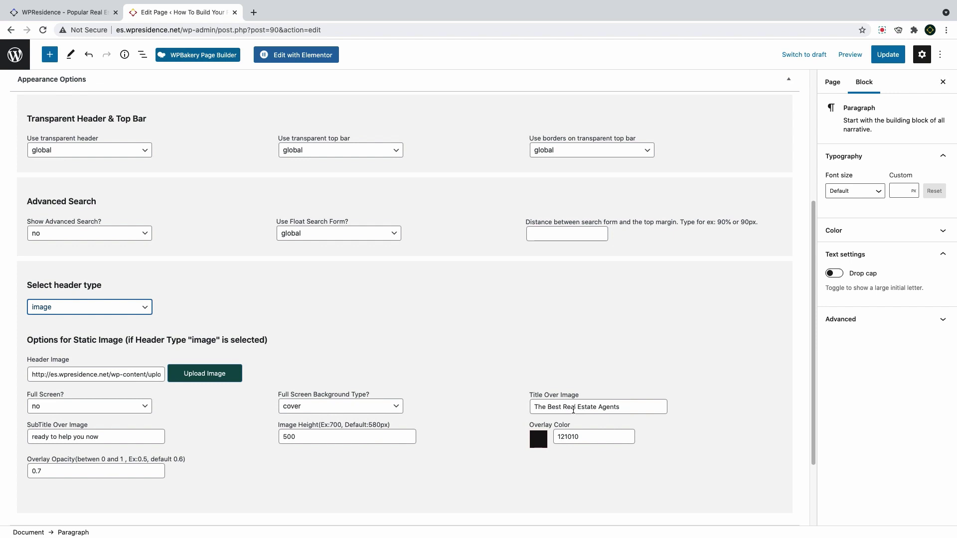
pyautogui.scroll(-2, 562, 377)
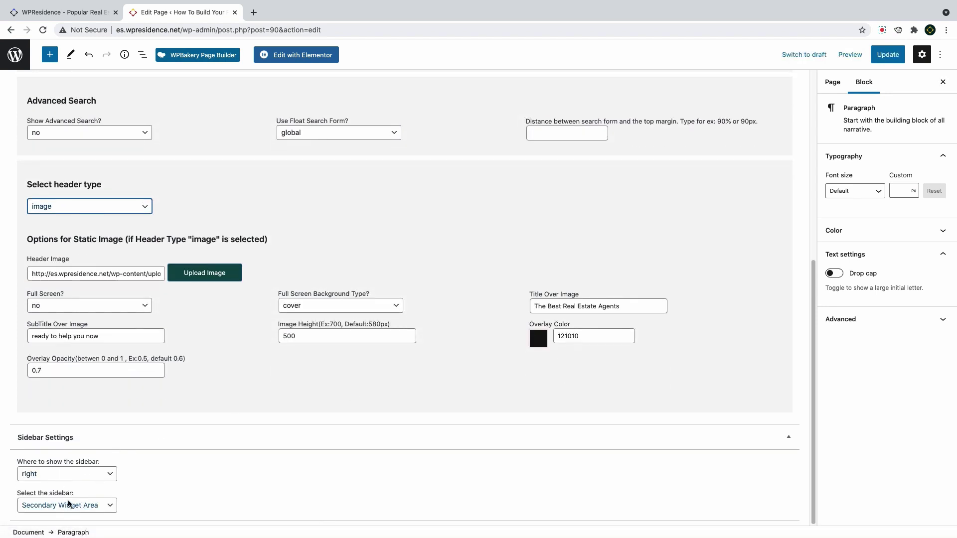
pyautogui.click(889, 61)
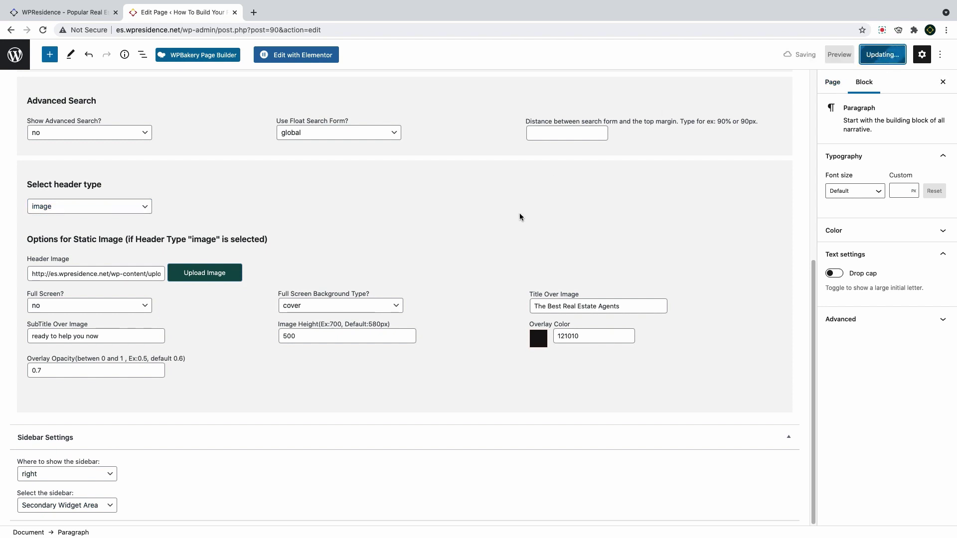
# Open the live Agents List Page and scroll through its banner, agent cards and Search Agents sidebar
pyautogui.click(96, 507)
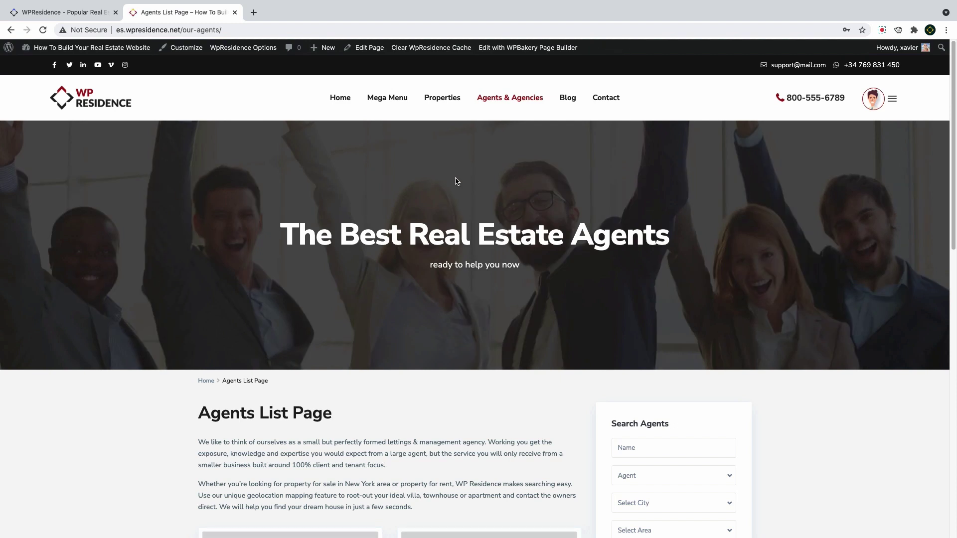
pyautogui.scroll(-3, 452, 266)
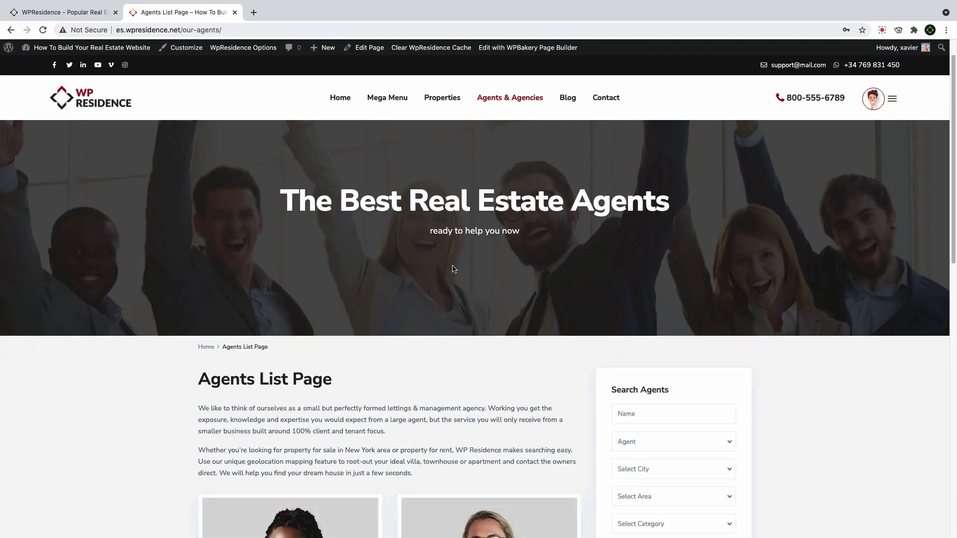
pyautogui.scroll(-4, 420, 334)
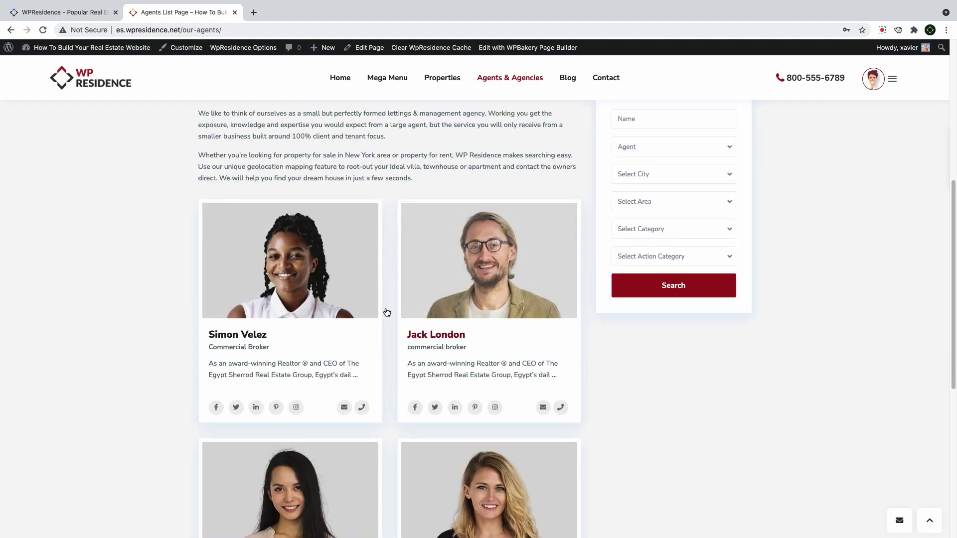
pyautogui.scroll(-4, 455, 312)
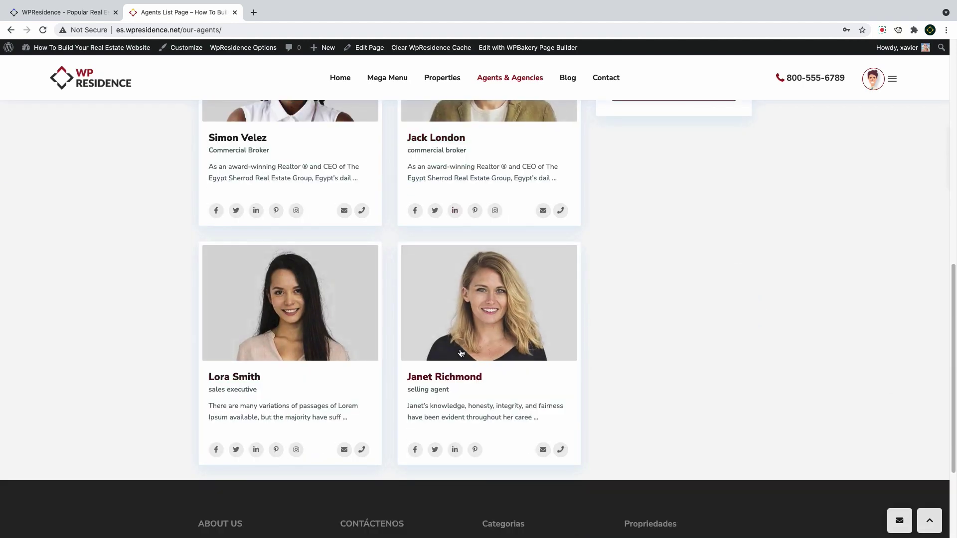
pyautogui.scroll(9, 462, 348)
pyautogui.scroll(3, 464, 352)
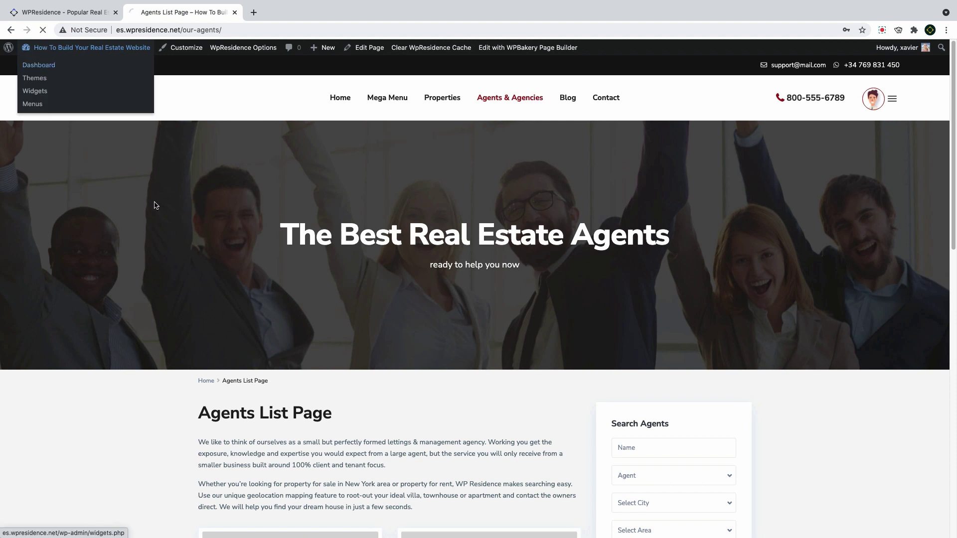
# Go from the Dashboard to the Developer list and switch to the Developer List editor tab
pyautogui.click(45, 69)
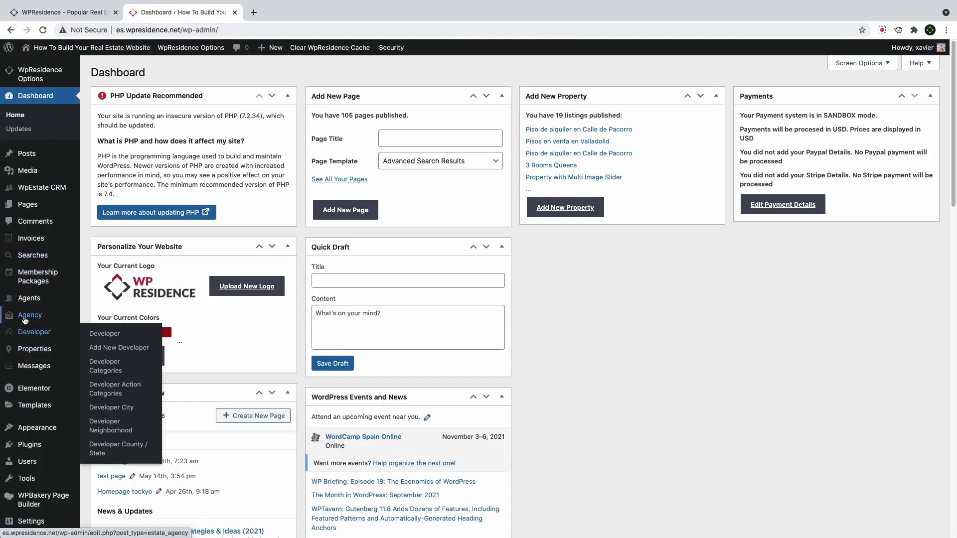
pyautogui.click(34, 302)
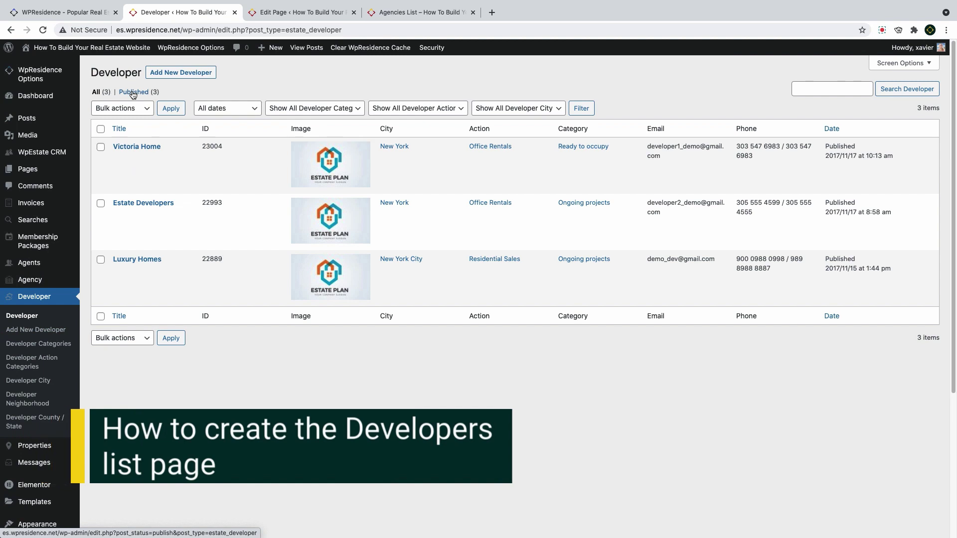
pyautogui.moveTo(50, 169)
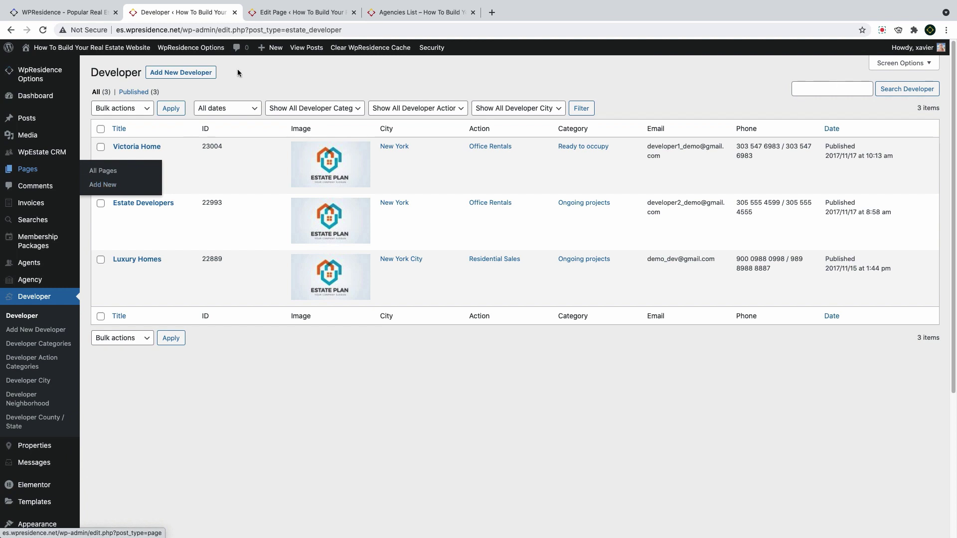
pyautogui.click(303, 14)
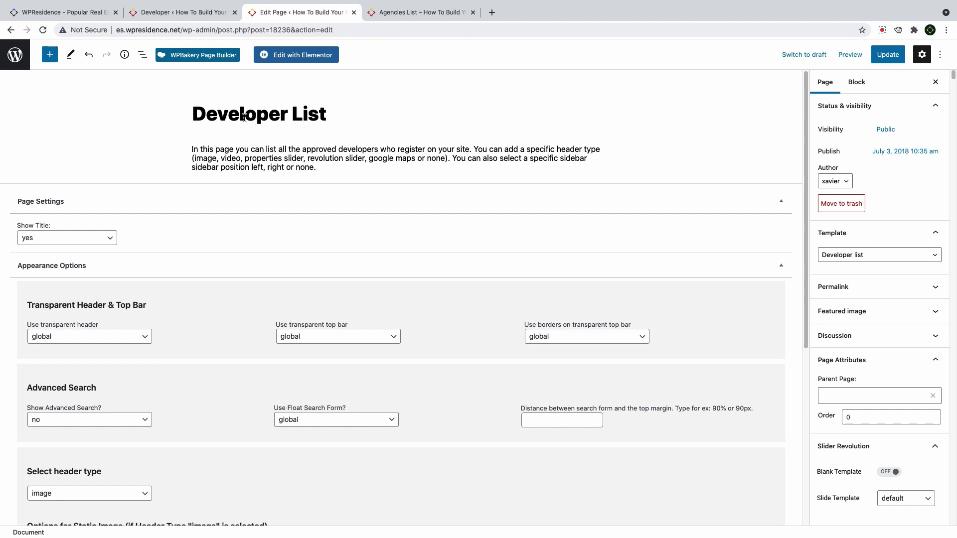
# Confirm Developer list as the template and check the title and intro paragraph
pyautogui.click(851, 255)
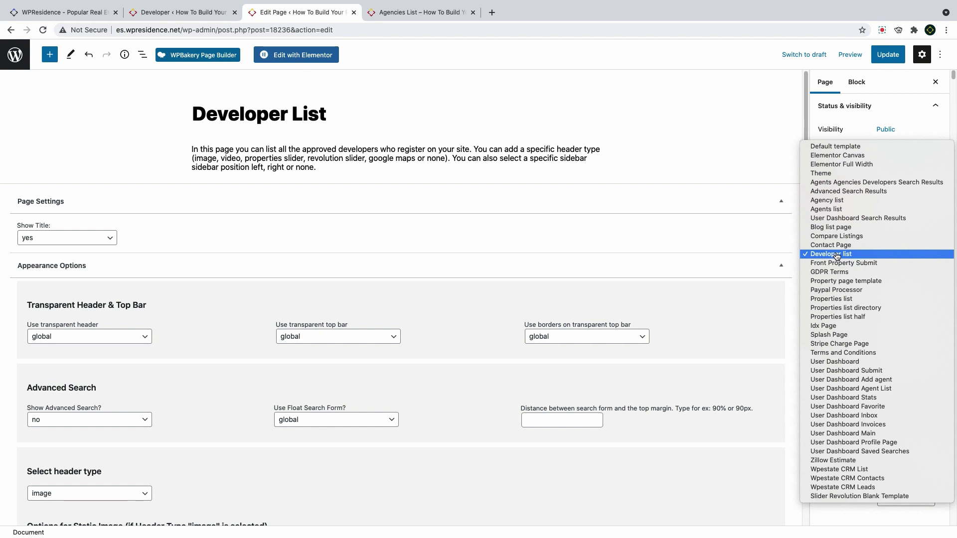
pyautogui.click(837, 255)
pyautogui.click(838, 255)
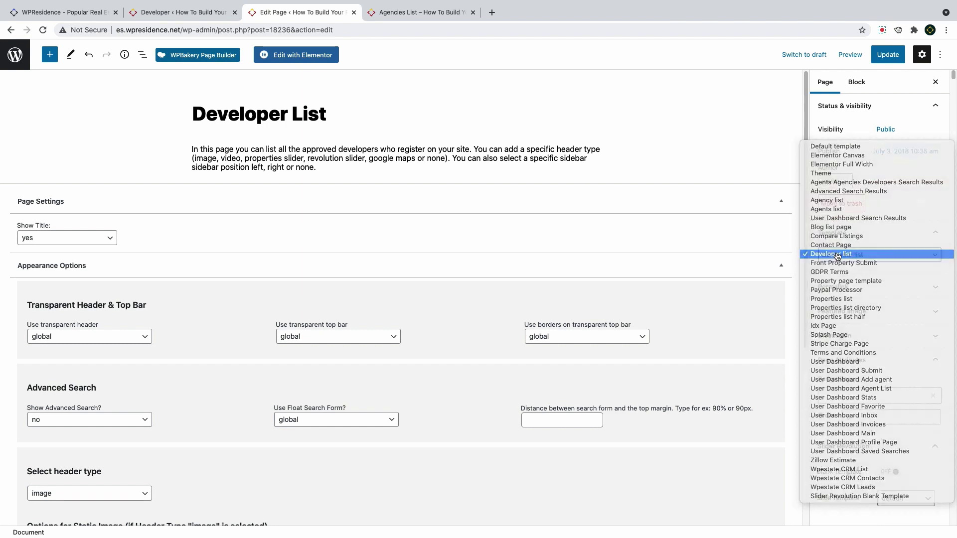
pyautogui.click(837, 255)
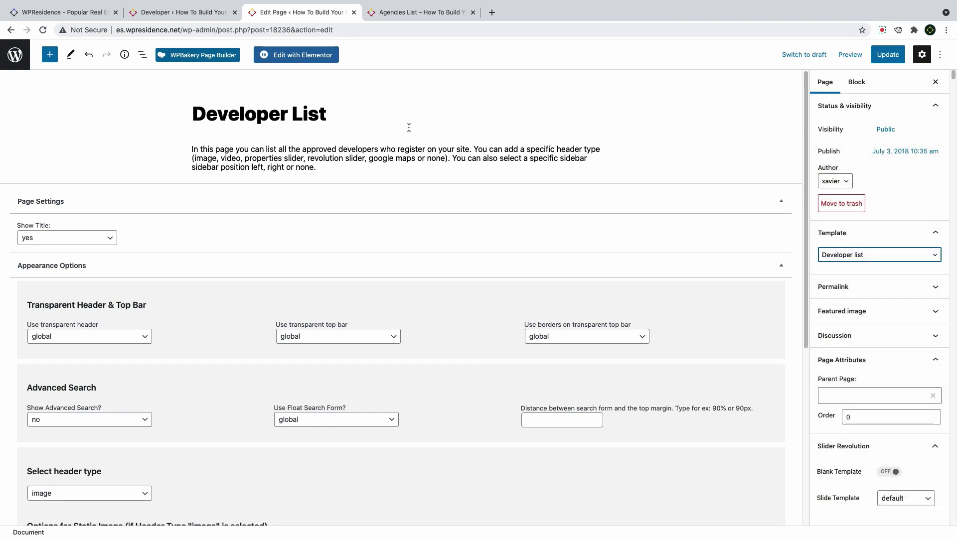
pyautogui.click(329, 113)
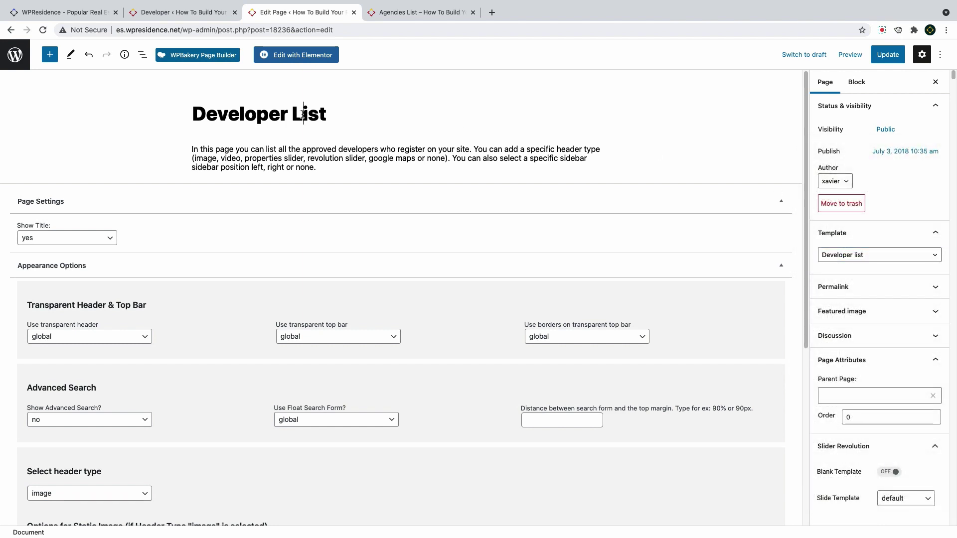
pyautogui.click(321, 168)
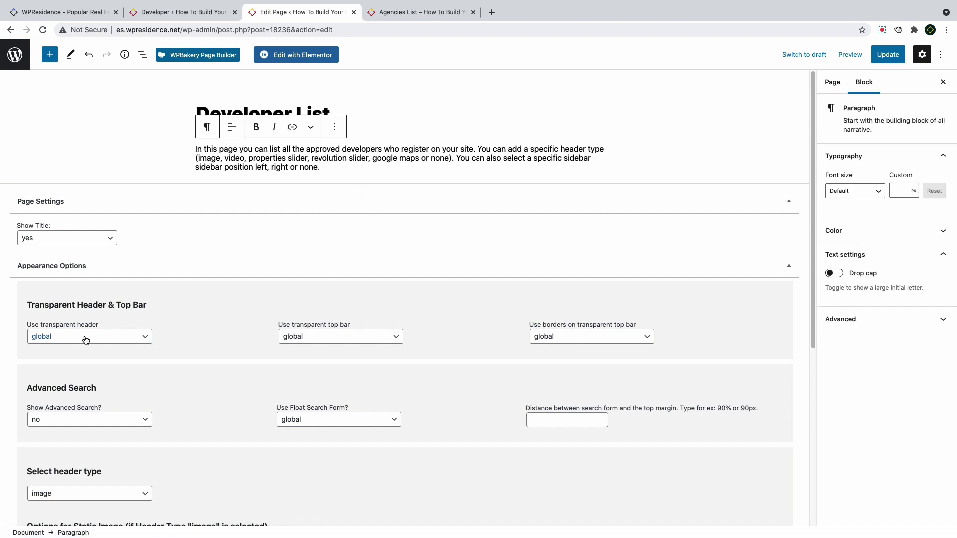
# Keep the page title shown and the advanced search hidden
pyautogui.click(70, 242)
pyautogui.click(70, 239)
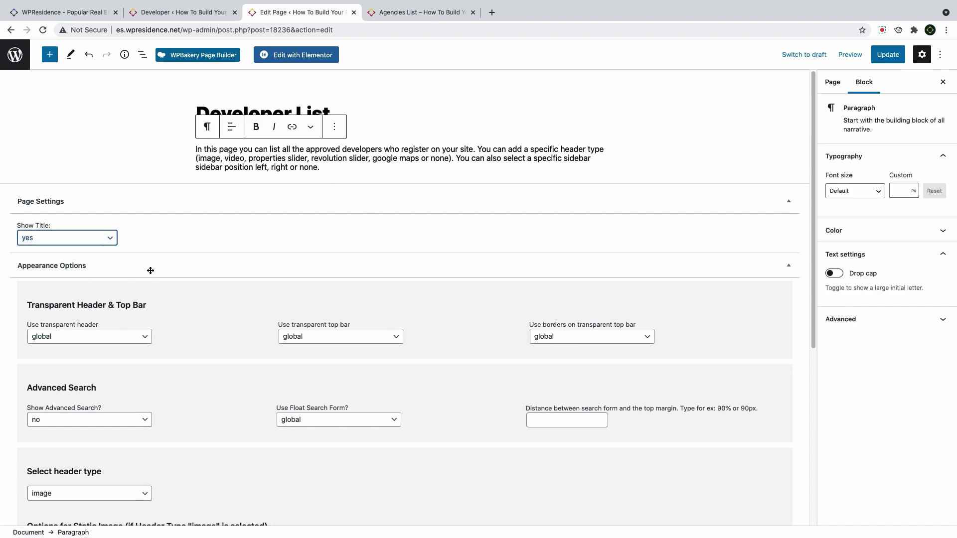
pyautogui.scroll(-2, 151, 274)
pyautogui.scroll(-2, 150, 274)
pyautogui.scroll(1, 115, 167)
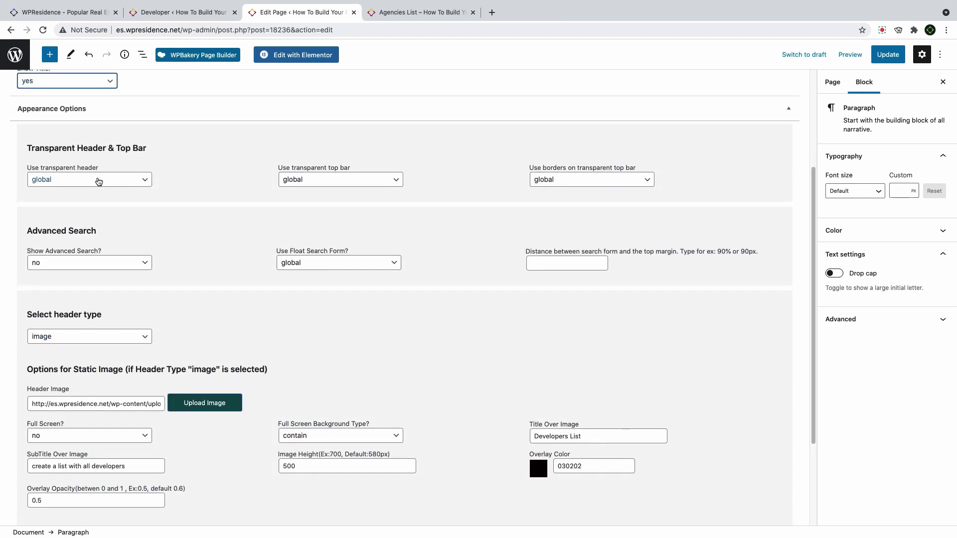
pyautogui.click(131, 264)
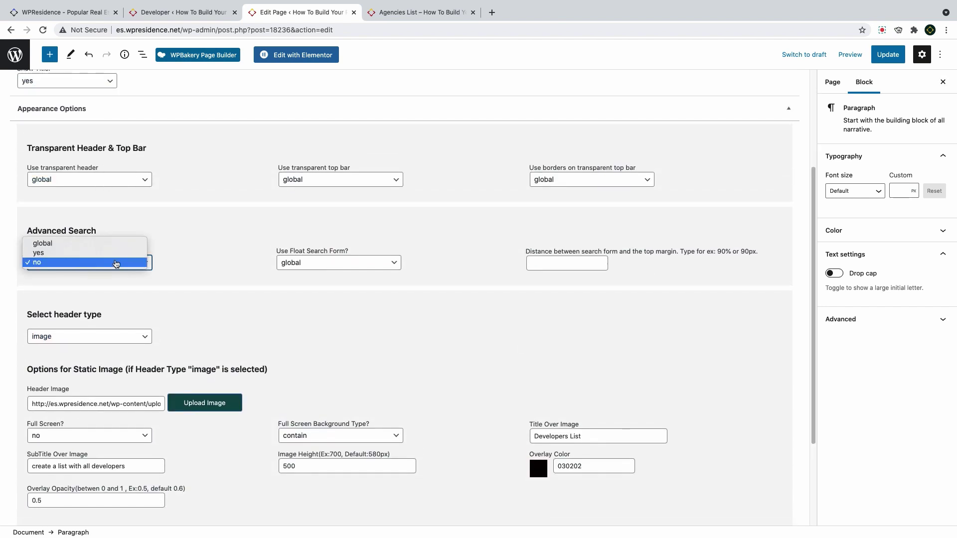
pyautogui.click(116, 264)
pyautogui.scroll(-2, 110, 348)
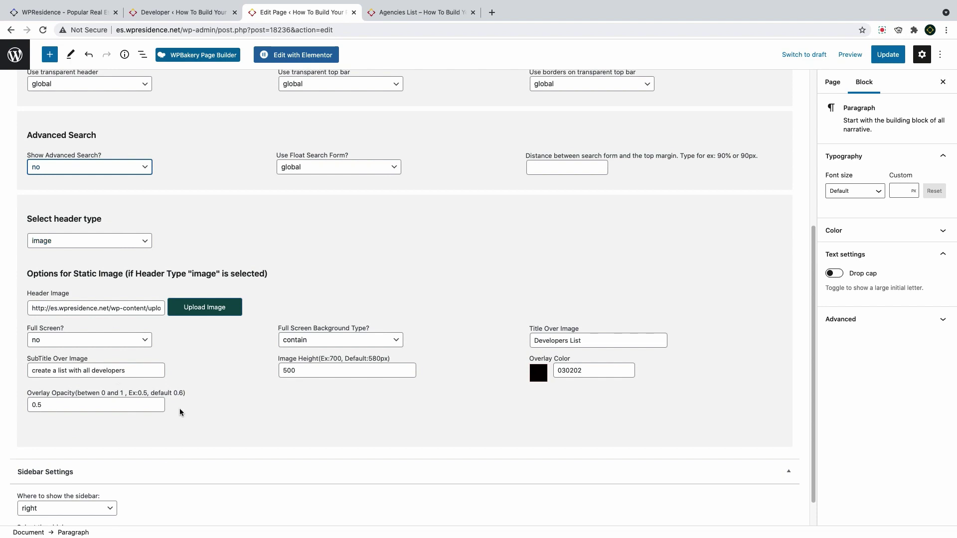
pyautogui.scroll(-1, 105, 323)
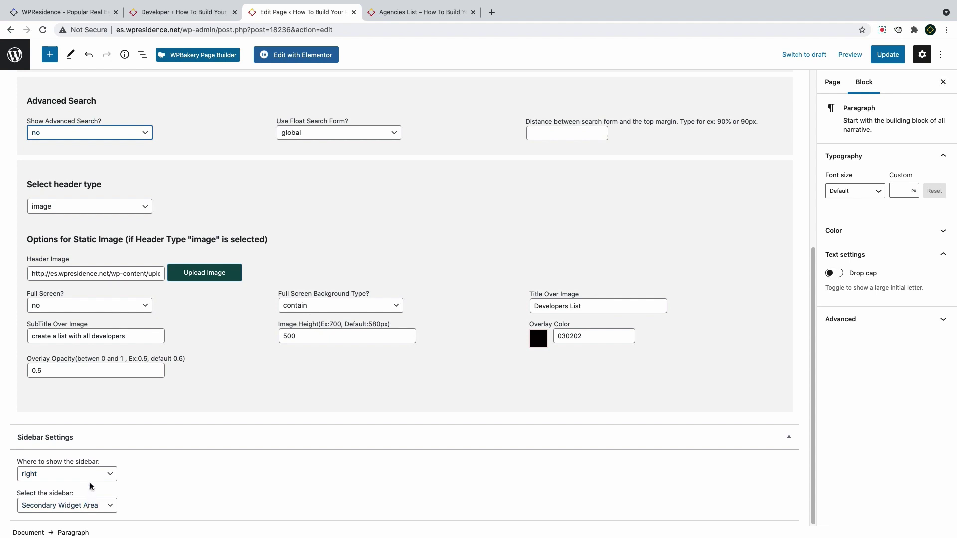
# Update the Developer List page and view it live
pyautogui.click(888, 54)
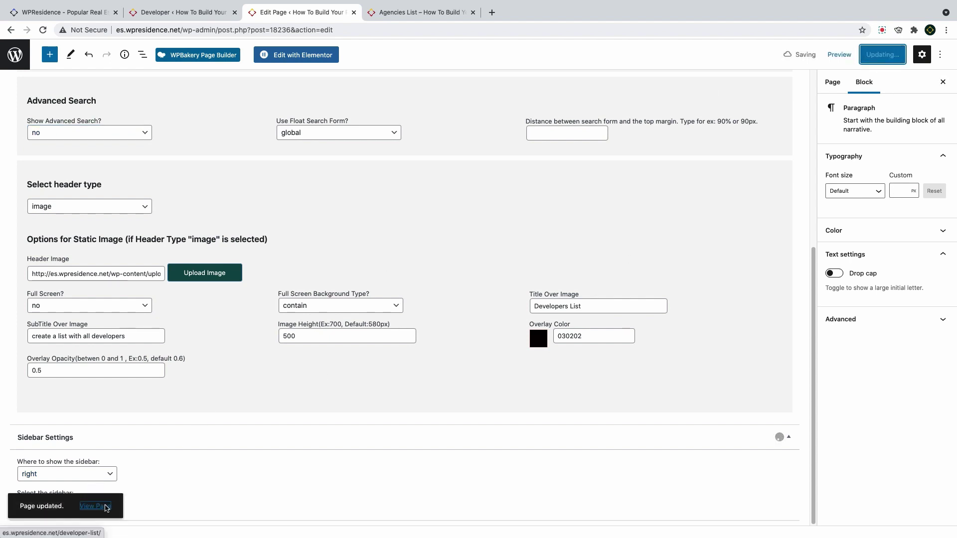
pyautogui.click(94, 506)
pyautogui.scroll(5, 249, 282)
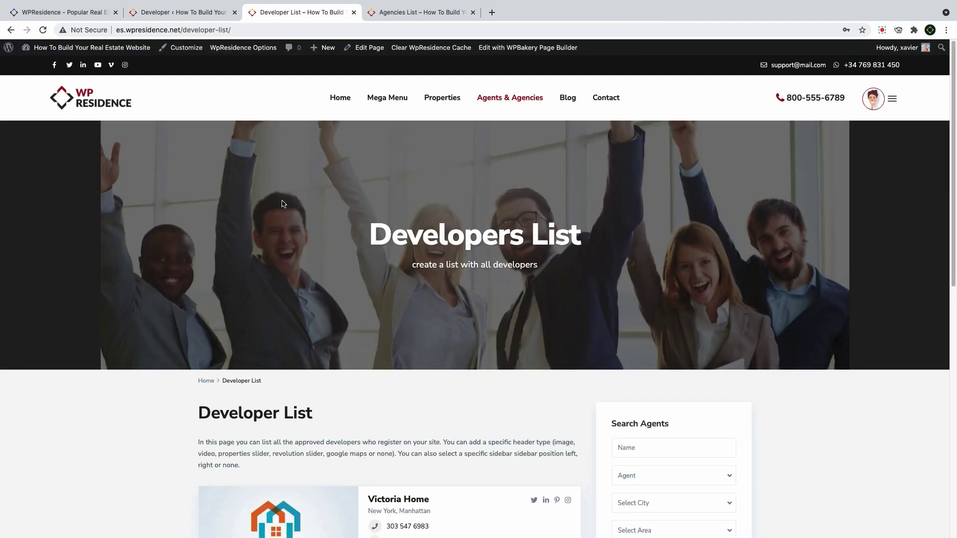
# Scroll the live Developer List page past the hero, developer cards and Search Agents sidebar, then back up
pyautogui.scroll(-5, 288, 210)
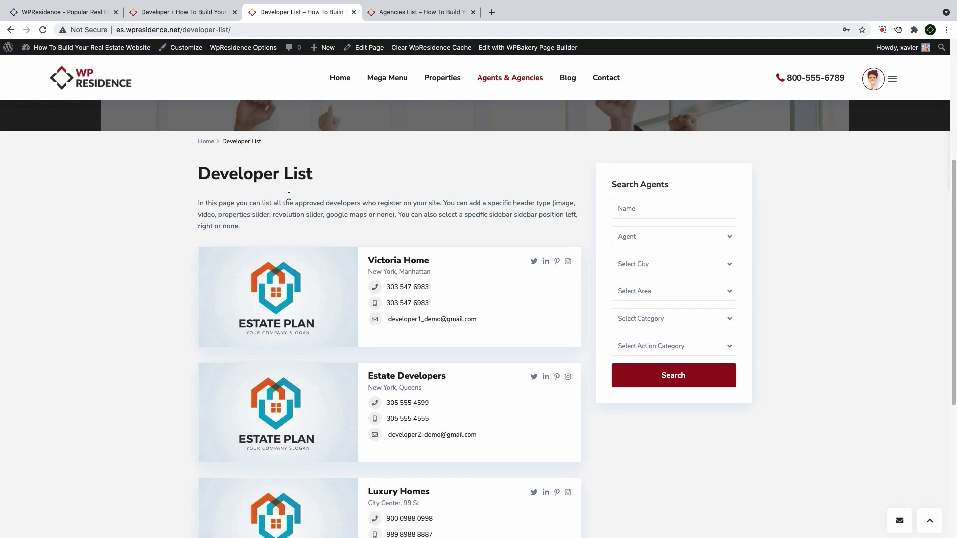
pyautogui.scroll(-1, 303, 397)
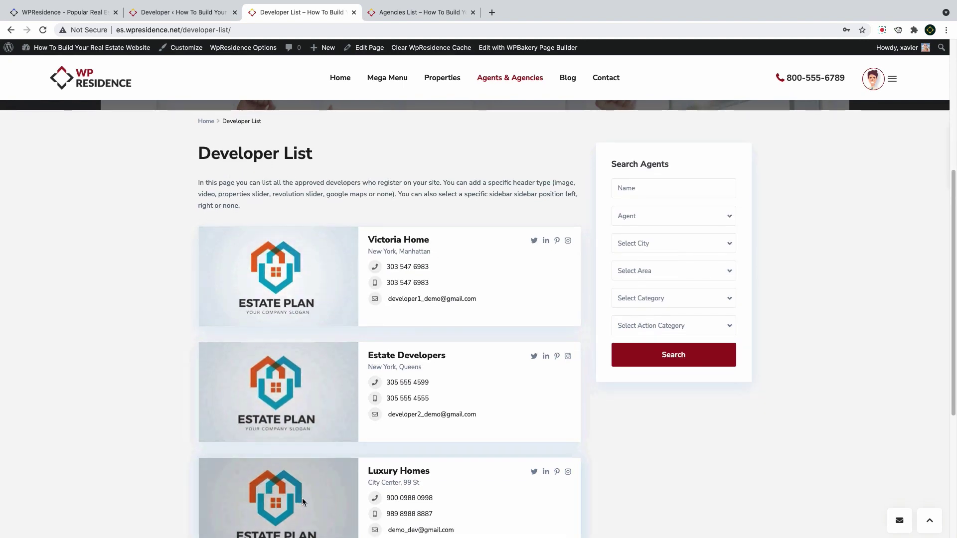
pyautogui.scroll(-4, 302, 498)
pyautogui.scroll(7, 306, 463)
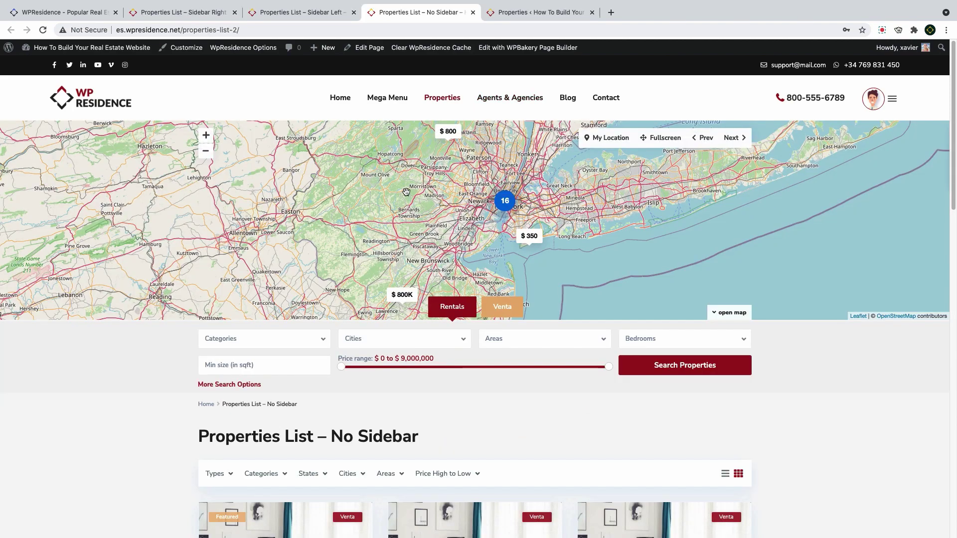
# Glance over the Properties List – No Sidebar page, then switch to the admin Properties list
pyautogui.scroll(-10, 427, 232)
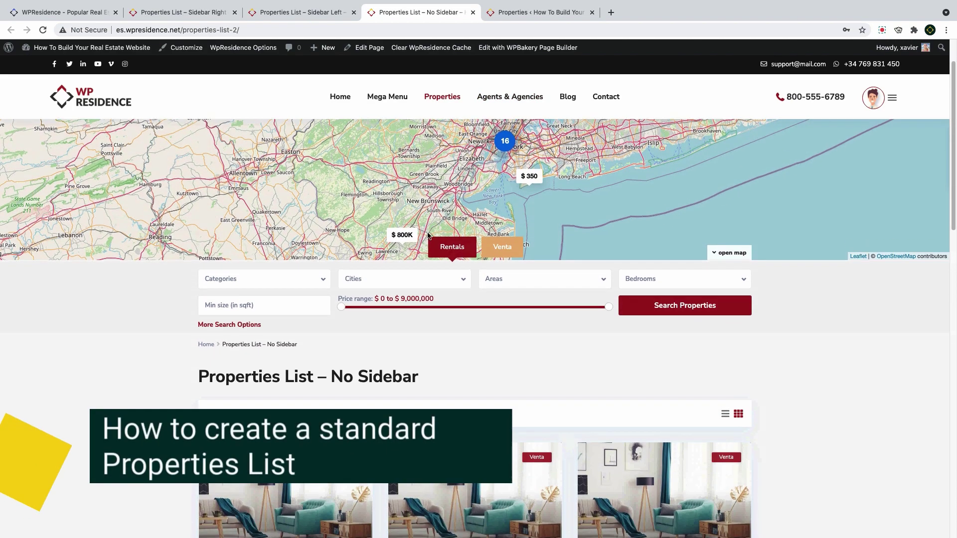
pyautogui.scroll(10, 428, 234)
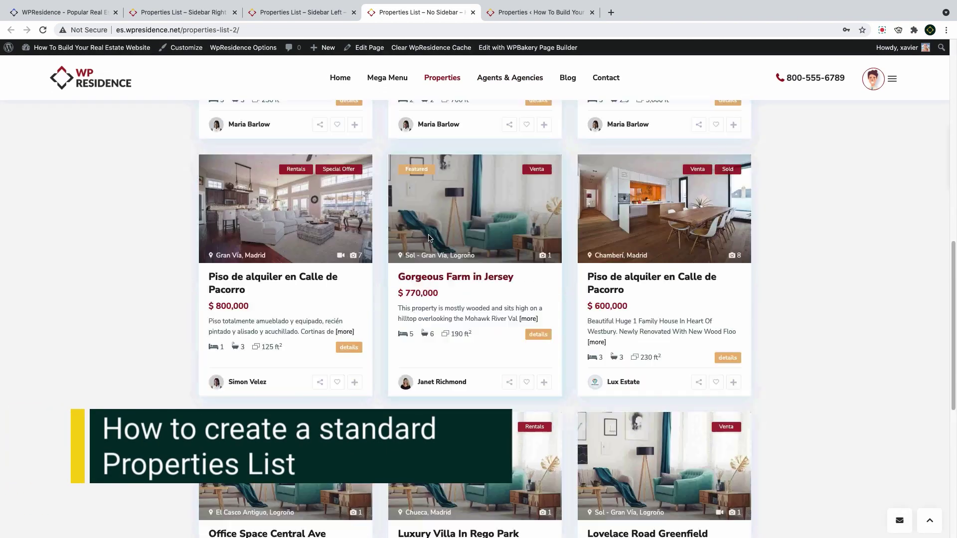
pyautogui.click(522, 15)
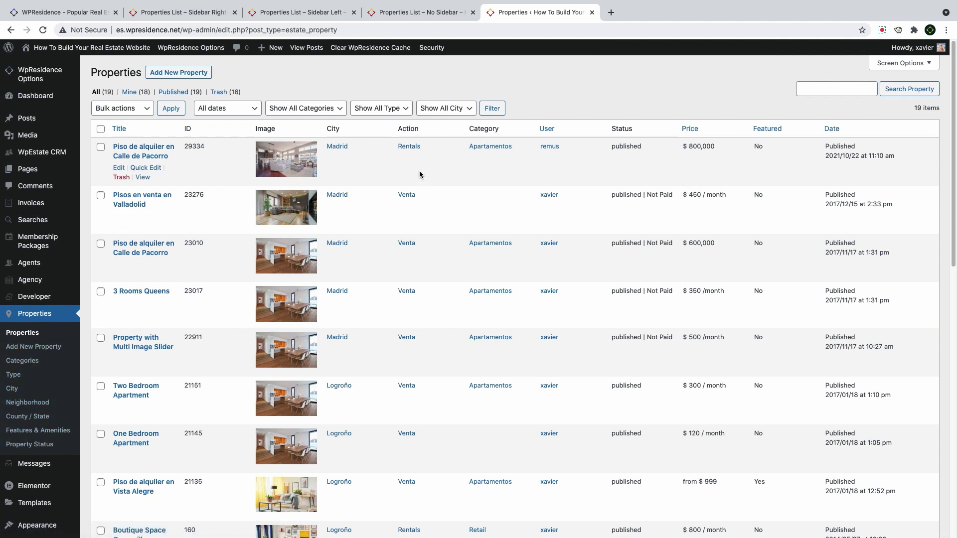
# Start a new page titled 'Our Properties'
pyautogui.moveTo(30, 170)
pyautogui.click(92, 186)
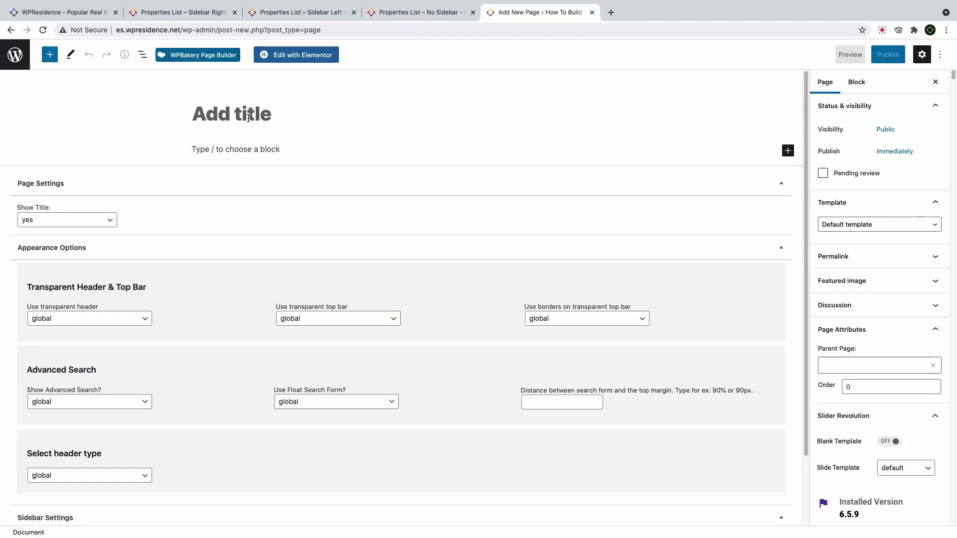
pyautogui.write('P')
pyautogui.press('BackSpace')
pyautogui.write('P')
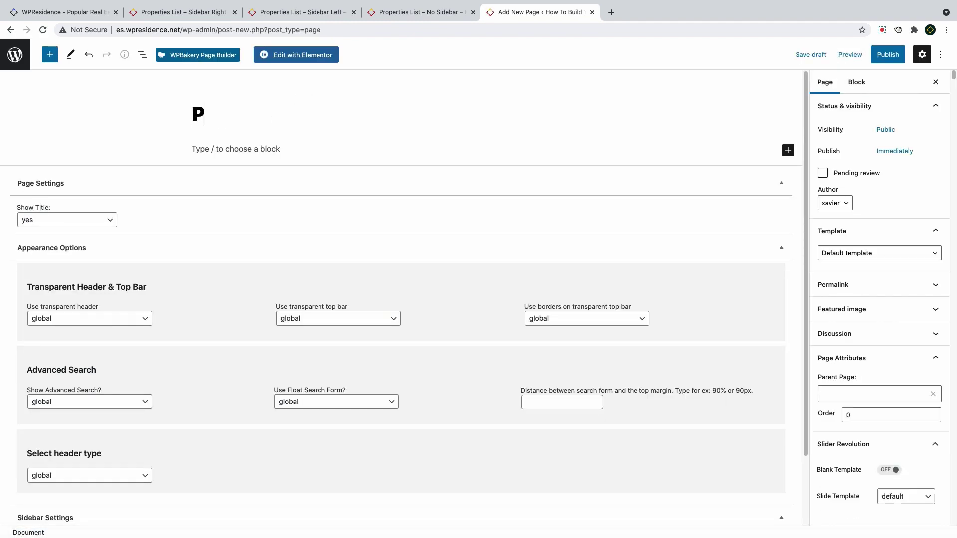
pyautogui.write('roperties')
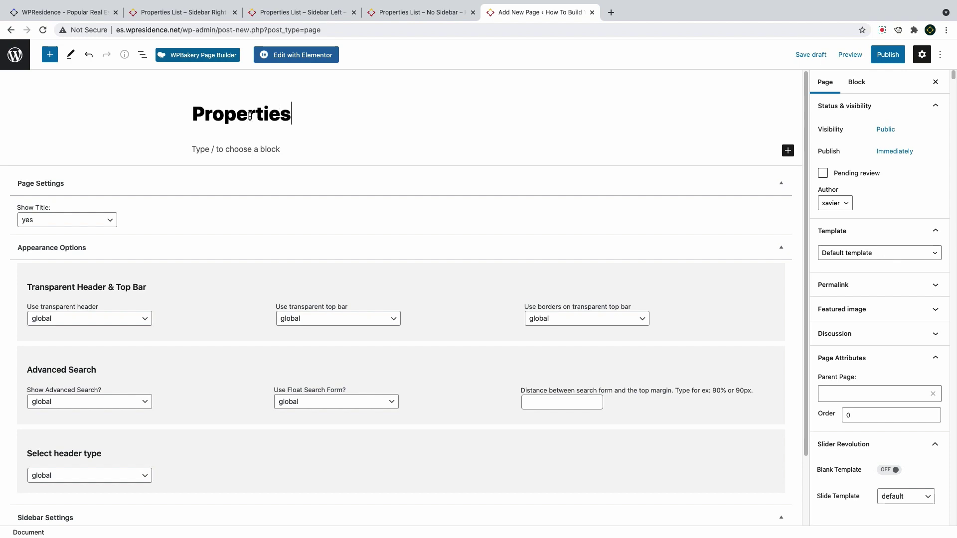
pyautogui.press('super+Left')
pyautogui.write('Our')
# Apply the Properties list template, keeping the title shown and Show Advanced Search on global
pyautogui.click(867, 255)
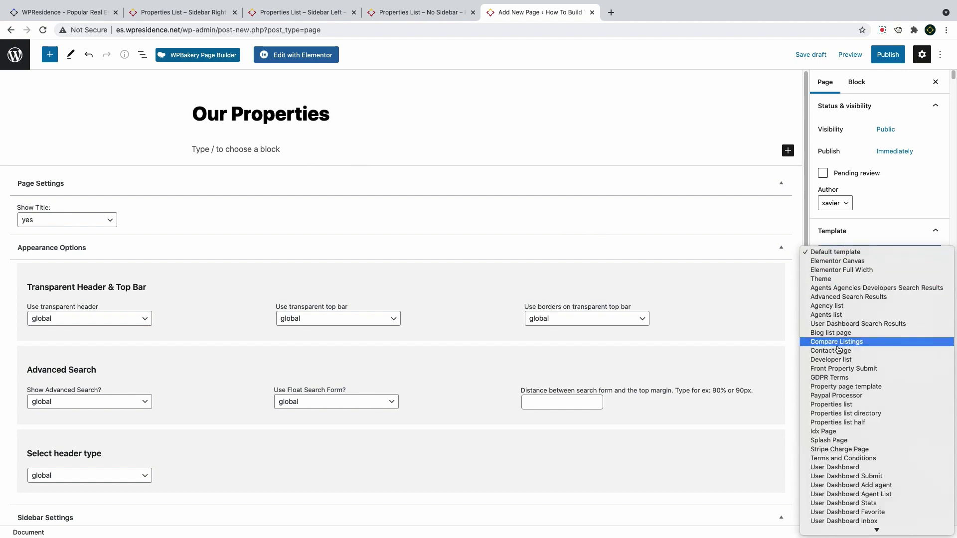
pyautogui.click(835, 406)
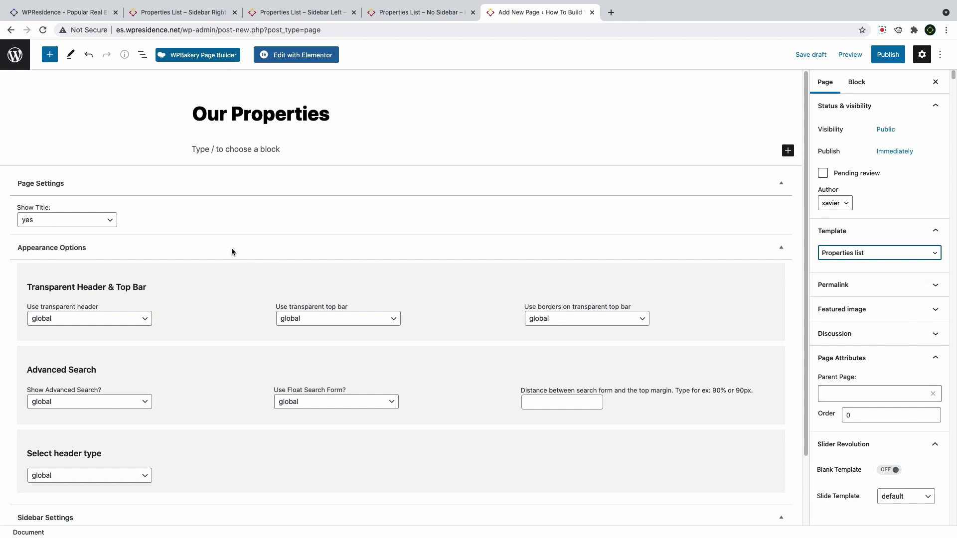
pyautogui.click(81, 220)
pyautogui.click(81, 221)
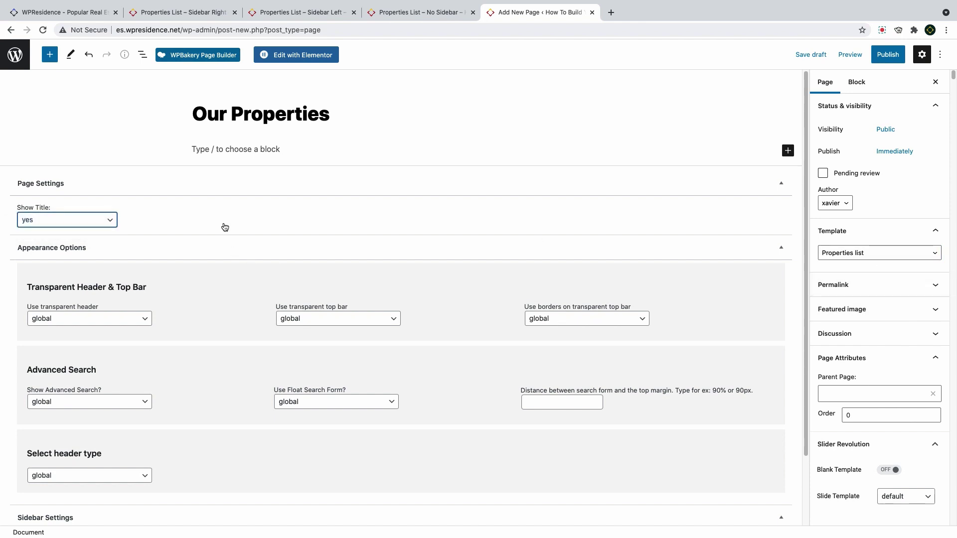
pyautogui.scroll(-3, 225, 227)
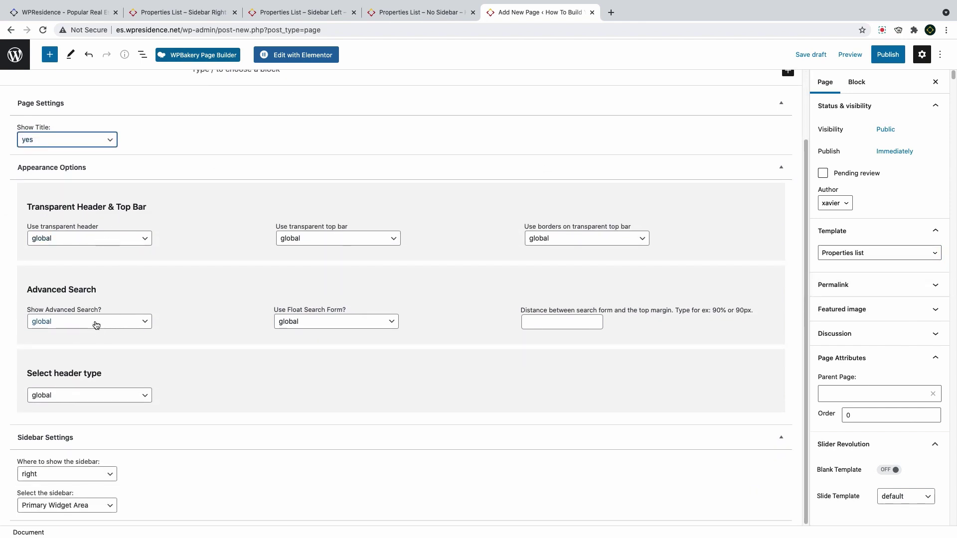
pyautogui.click(90, 323)
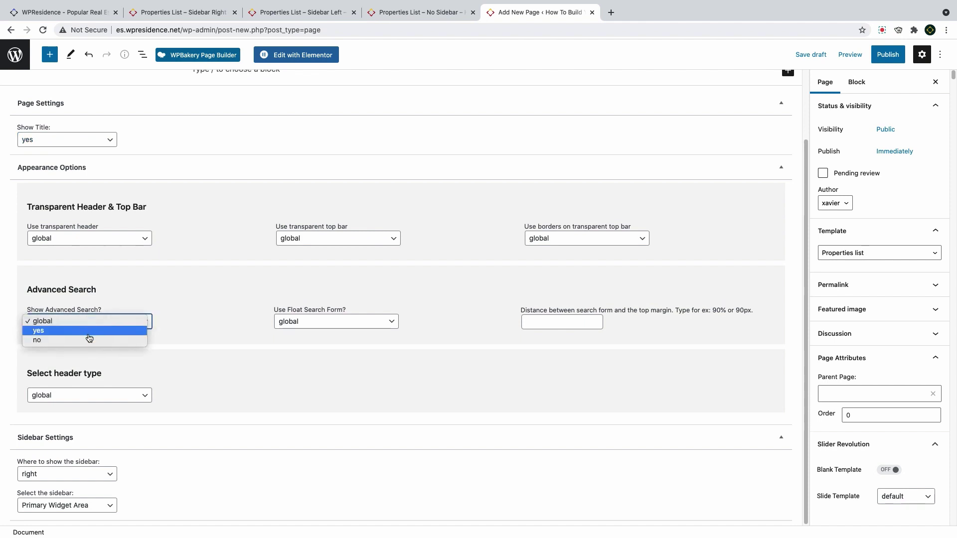
pyautogui.click(84, 333)
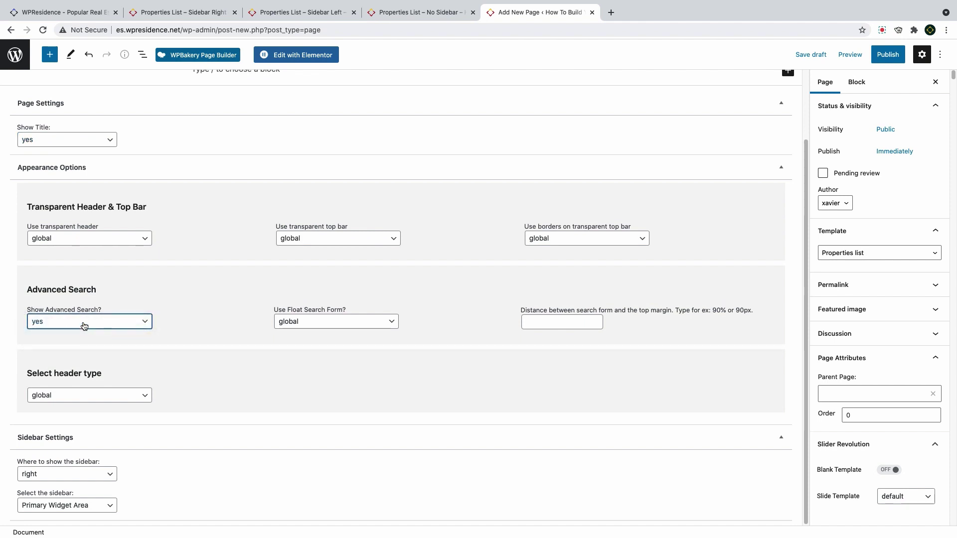
pyautogui.click(83, 324)
pyautogui.click(82, 314)
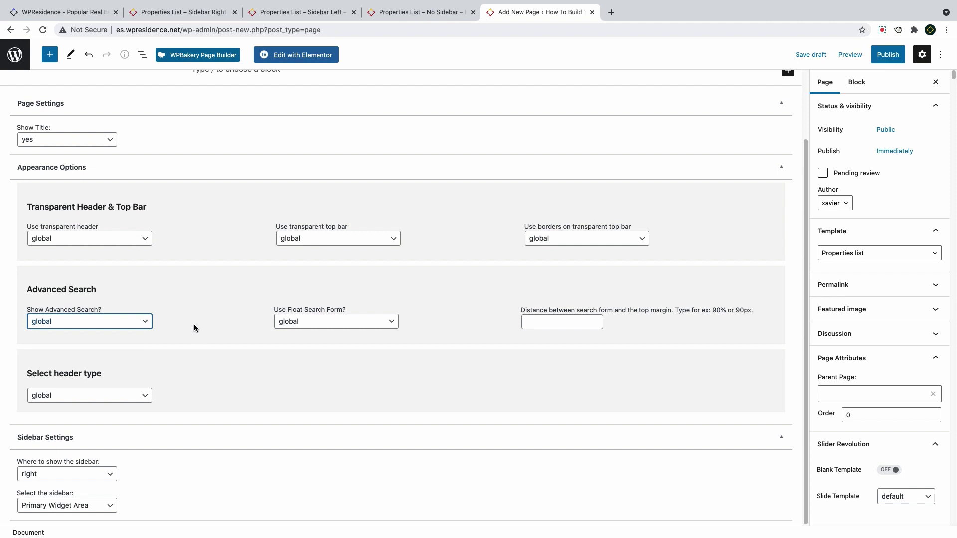
pyautogui.click(102, 397)
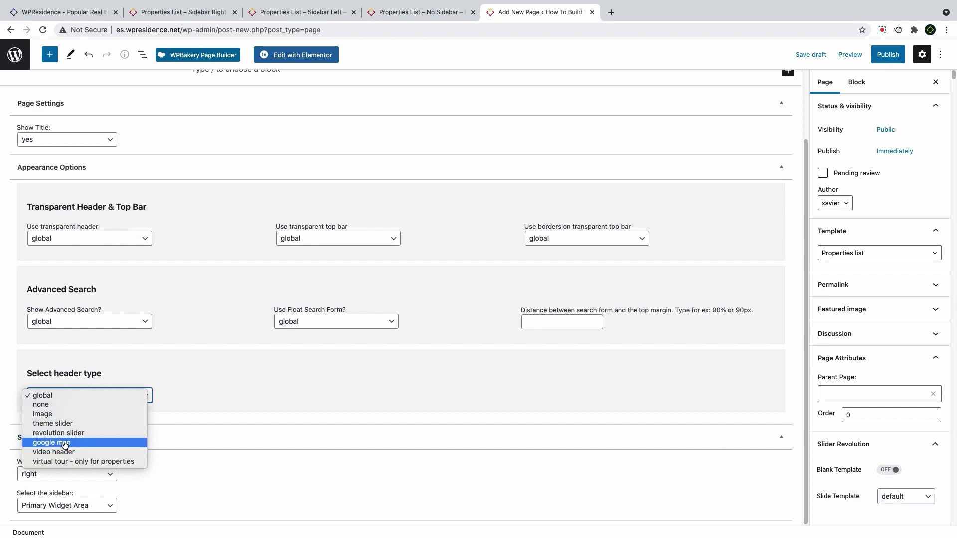
# Publish the Our Properties page and dismiss the page-is-live summary
pyautogui.click(888, 54)
pyautogui.click(857, 54)
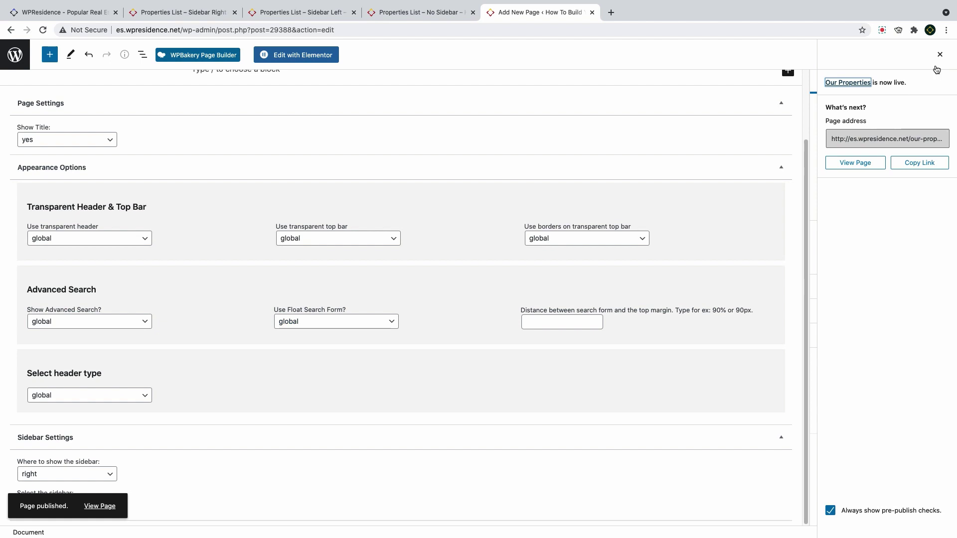
pyautogui.click(941, 55)
# Reload the editor, limit actions to Rentals and Venta, and include all counties and states
pyautogui.click(43, 30)
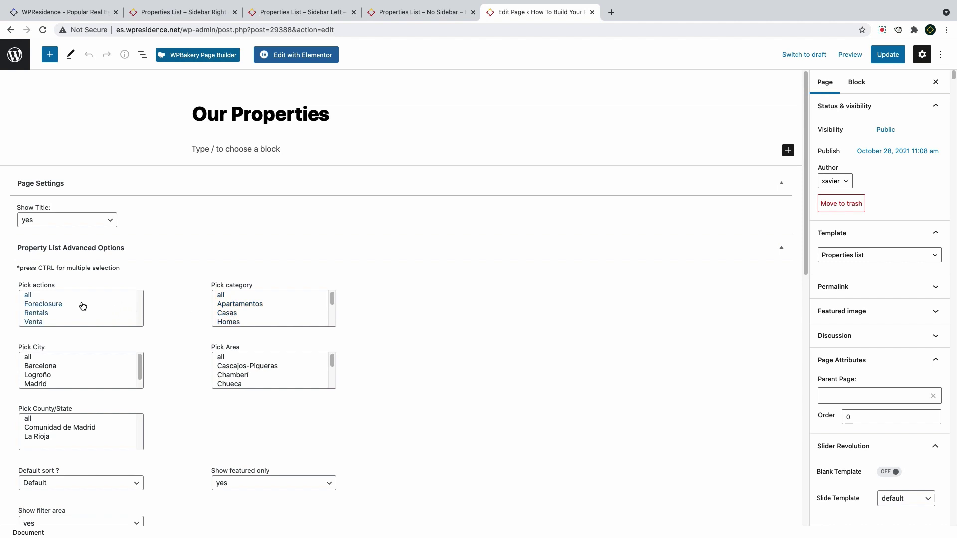
pyautogui.scroll(-1, 50, 297)
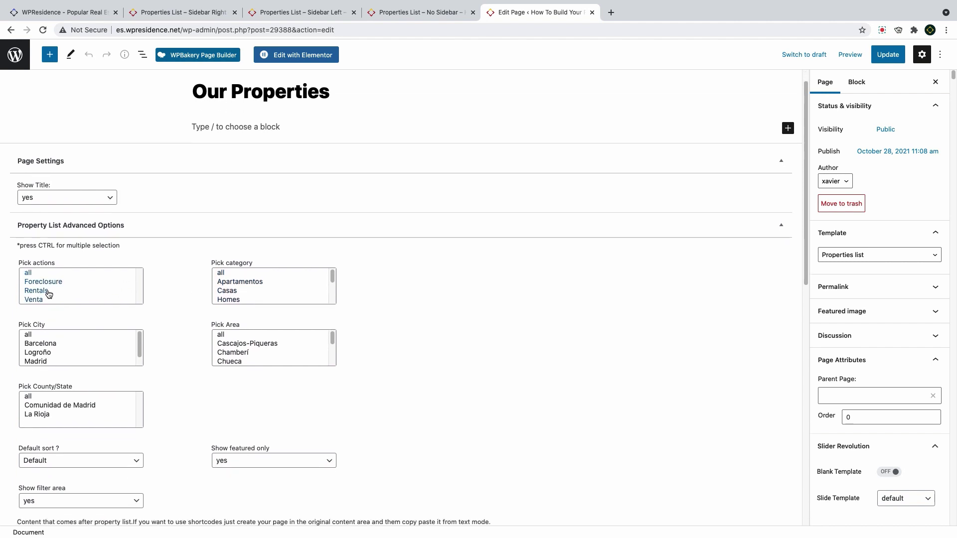
pyautogui.click(49, 293)
pyautogui.click(45, 274)
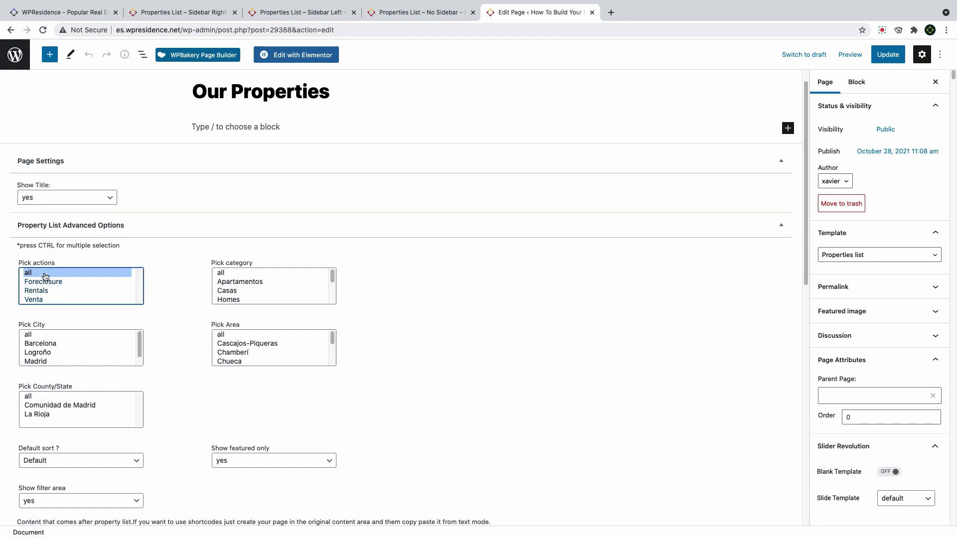
pyautogui.moveTo(45, 291); pyautogui.dragTo(45, 298)
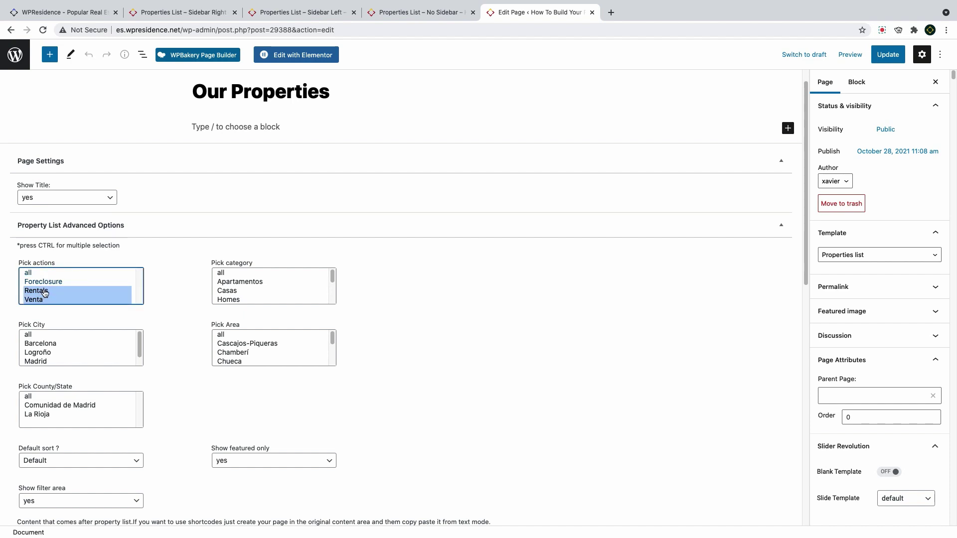
pyautogui.click(46, 275)
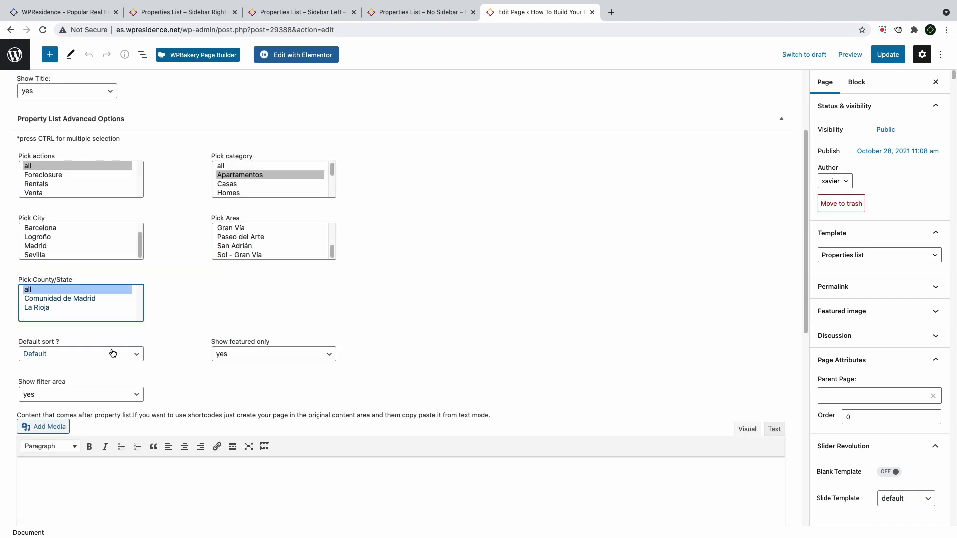
# Set Default sort to Newest first and Show featured only to no
pyautogui.click(101, 357)
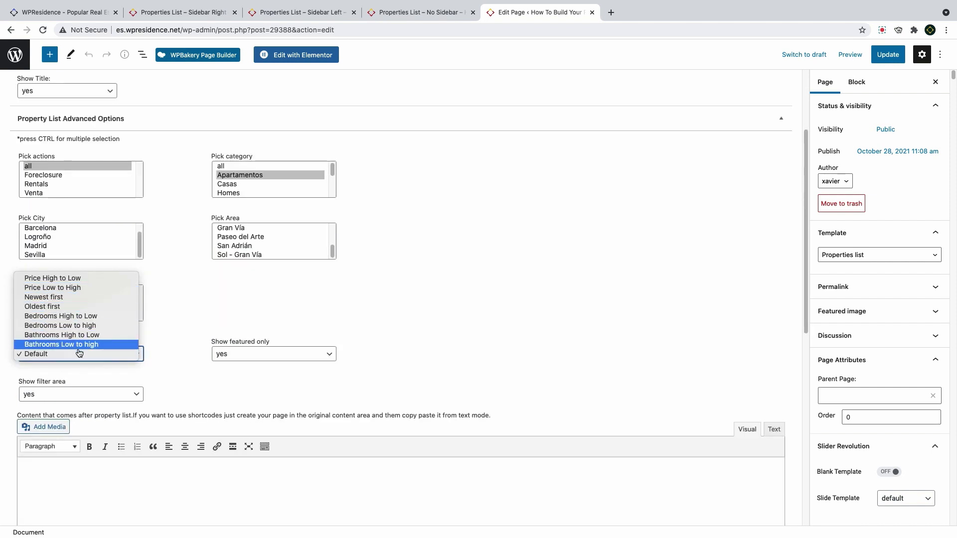
pyautogui.click(70, 298)
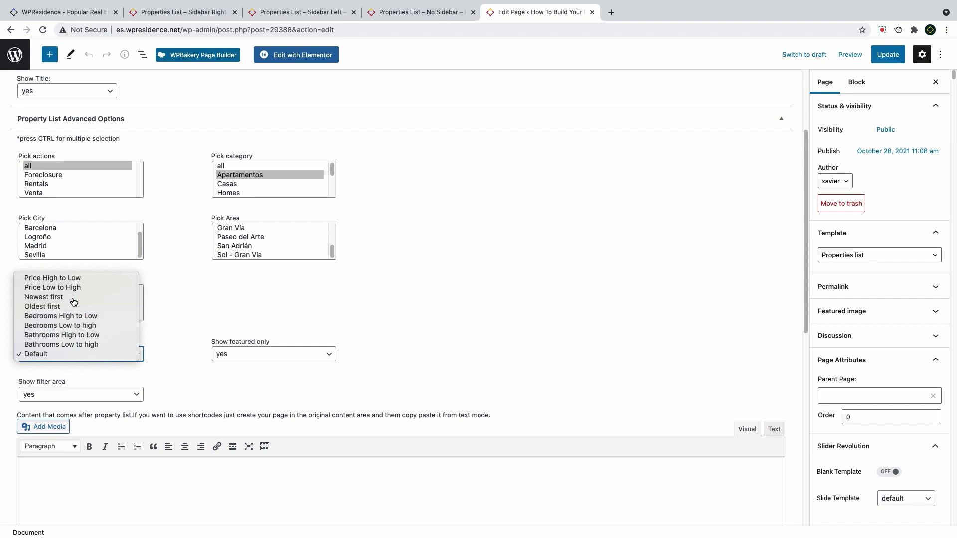
pyautogui.click(244, 356)
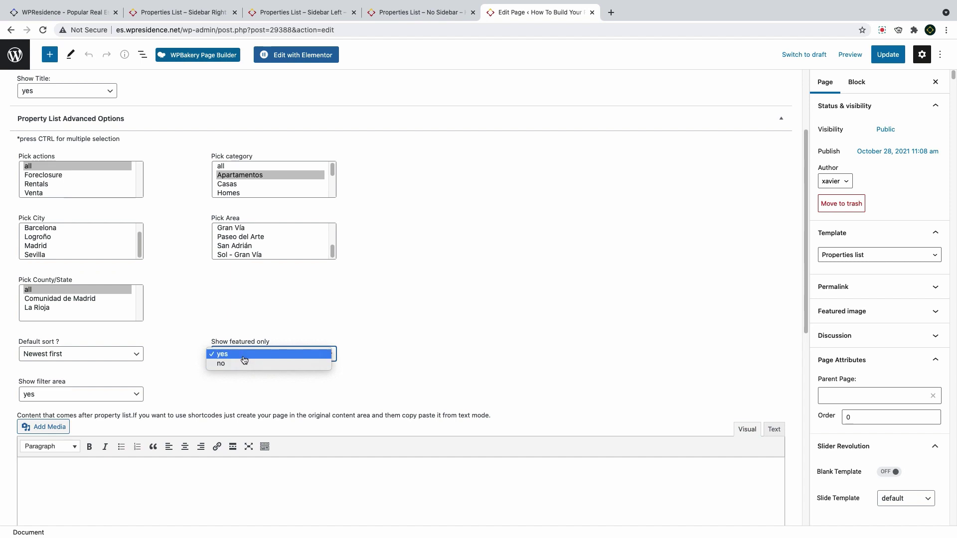
pyautogui.click(243, 367)
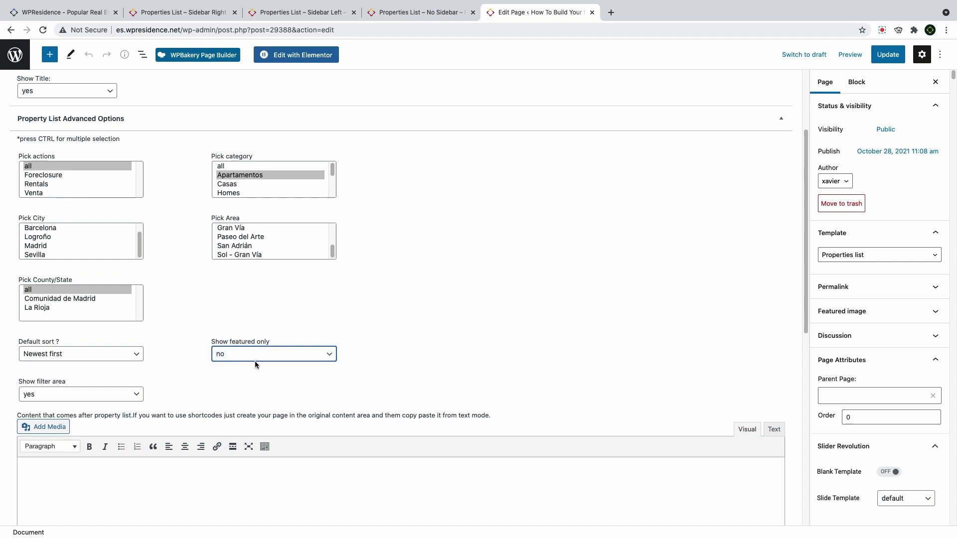
pyautogui.click(96, 394)
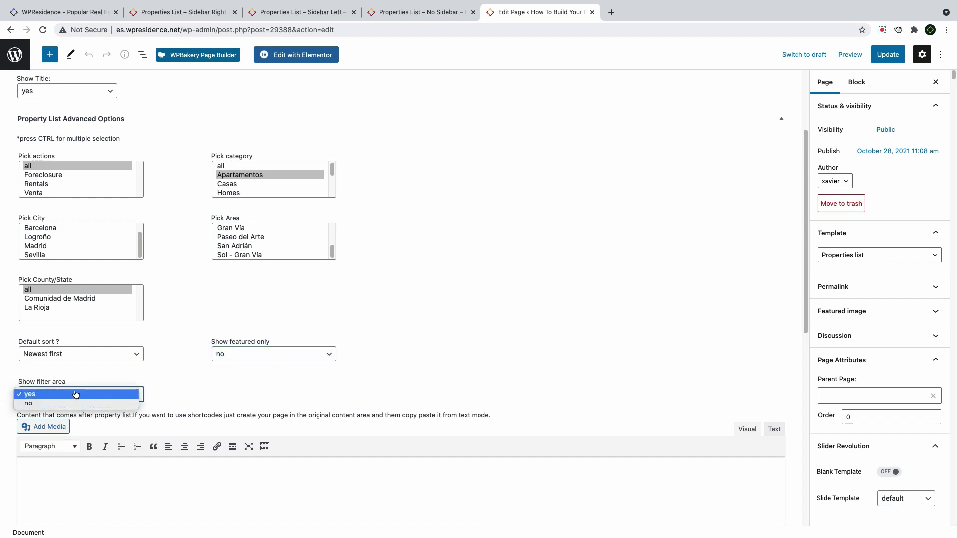
# Keep the filter area shown and select the Lorem Ipsum intro paragraph
pyautogui.click(76, 395)
pyautogui.scroll(-4, 184, 386)
pyautogui.scroll(7, 166, 329)
pyautogui.click(255, 183)
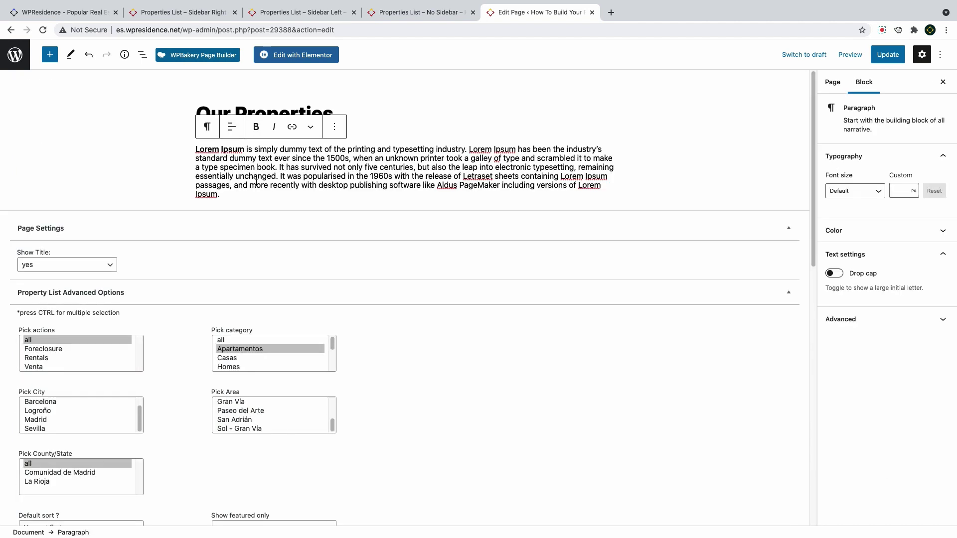
pyautogui.tripleClick(209, 190)
pyautogui.hotkey('ctrl', 'c')
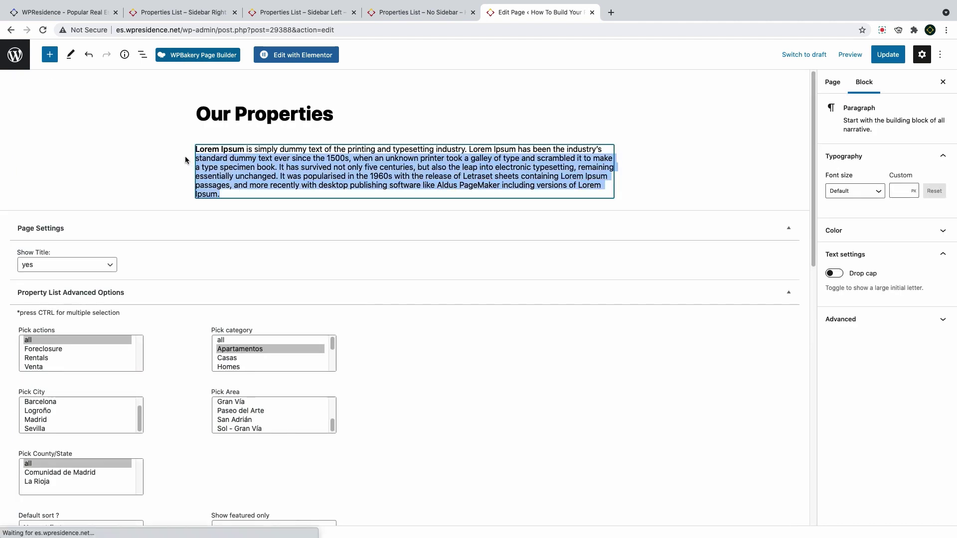
# Paste the paragraph into the after-list content and prefix it with bold 'AFTER'
pyautogui.scroll(-9, 204, 218)
pyautogui.hotkey('ctrl', 'v')
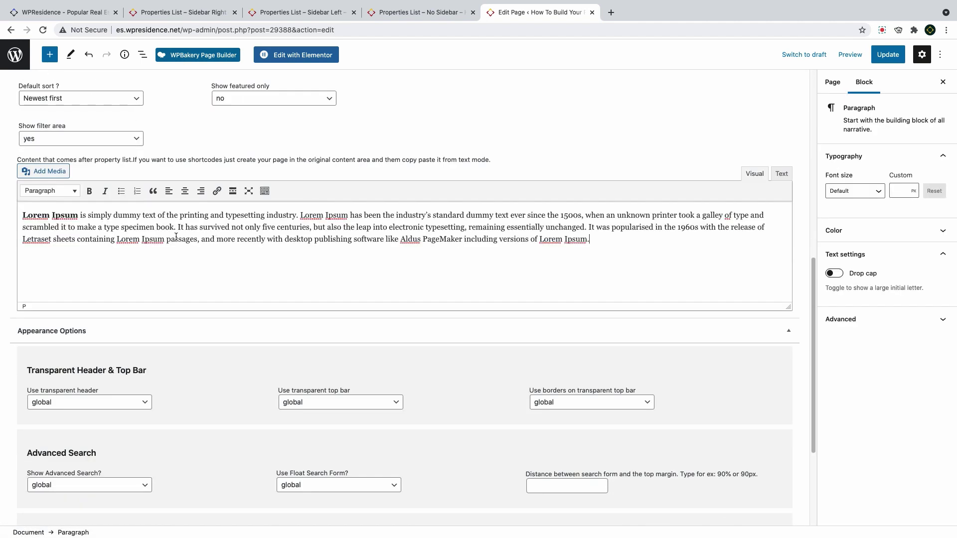
pyautogui.click(22, 215)
pyautogui.write('AFTER')
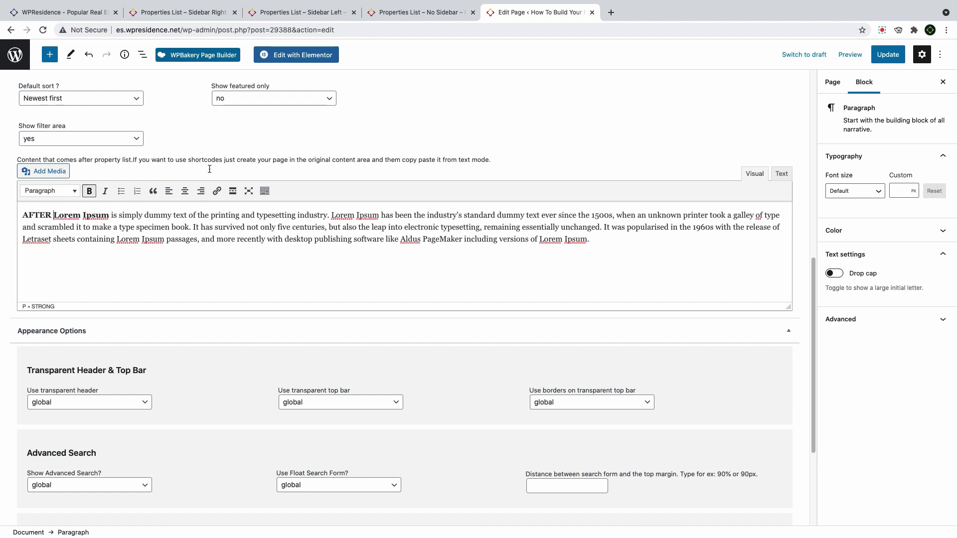
pyautogui.scroll(-4, 205, 323)
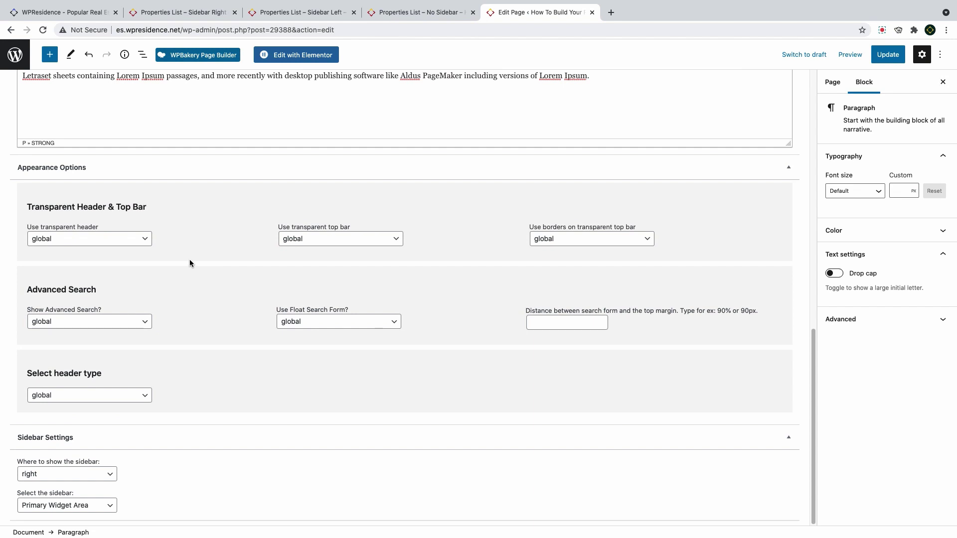
pyautogui.scroll(5, 189, 263)
pyautogui.scroll(-5, 191, 260)
# Update the page, view page 2 of Our Properties, and check WpResidence Options
pyautogui.click(888, 55)
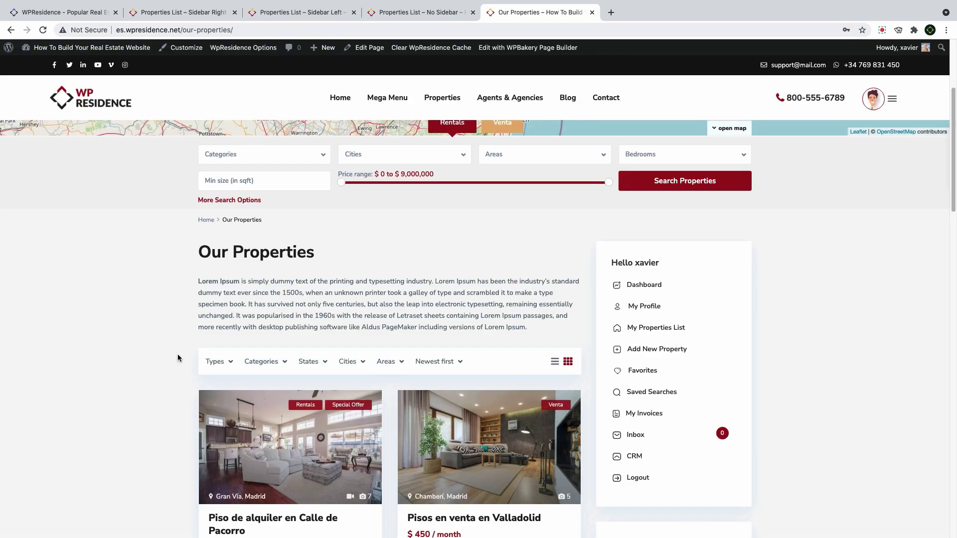
pyautogui.scroll(-15, 178, 357)
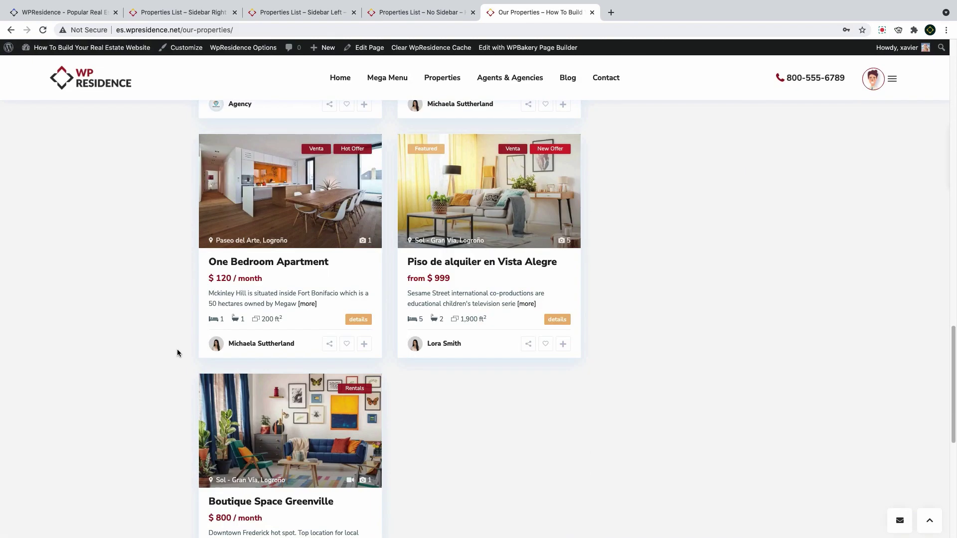
pyautogui.scroll(-5, 177, 349)
pyautogui.click(251, 308)
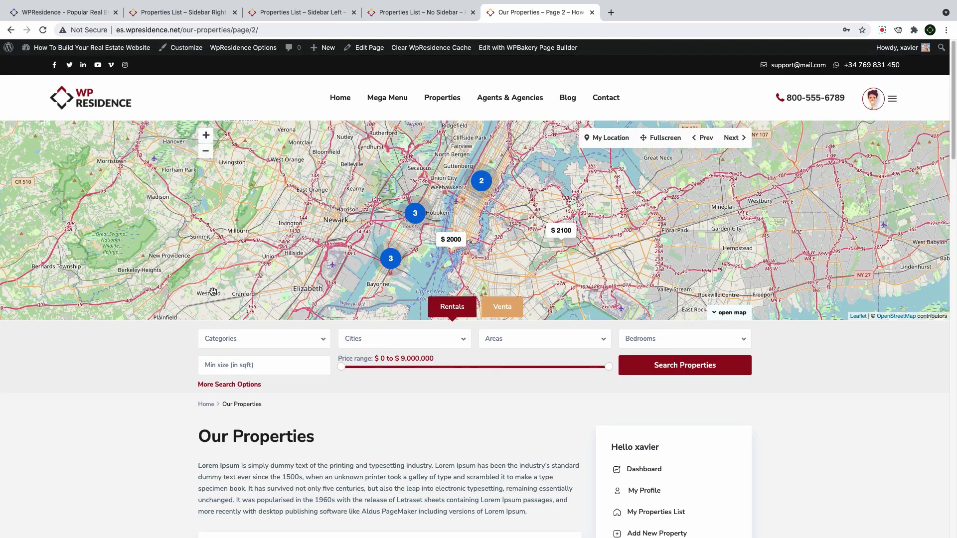
pyautogui.keyDown('super'); pyautogui.click(256, 50); pyautogui.keyUp('super')
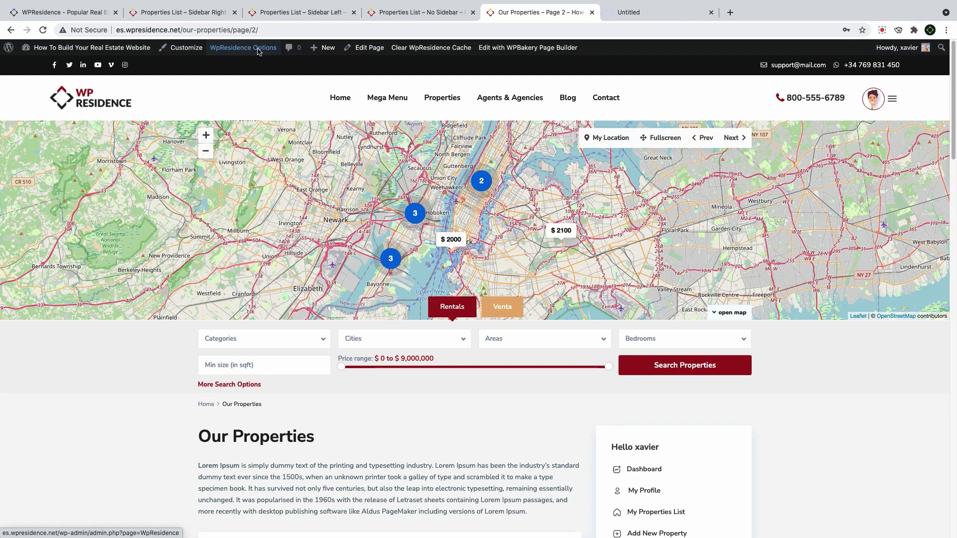
pyautogui.click(647, 13)
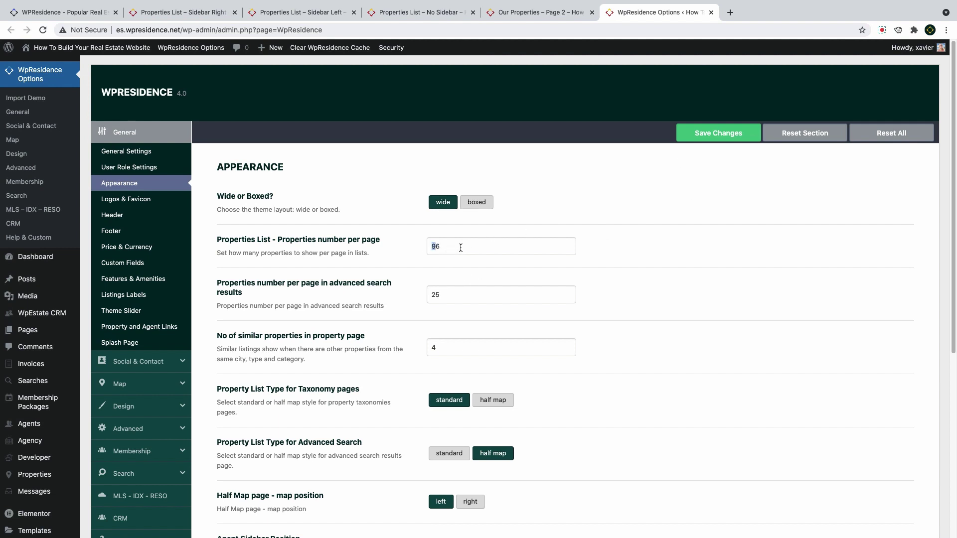
pyautogui.hotkey('ctrl', 'shift', 'Tab')
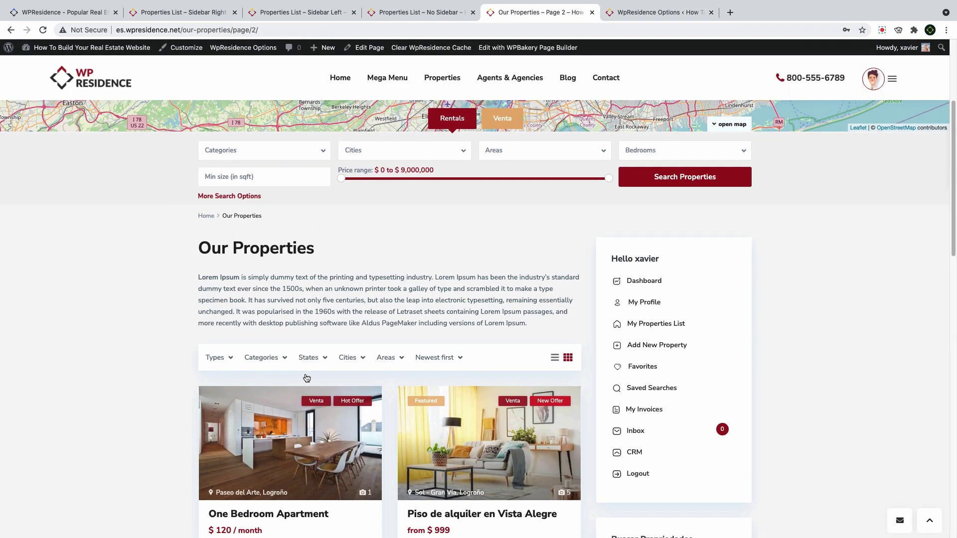
# Filter the listings by state Comunidad De Madrid, leaving city, area and sort unchanged
pyautogui.click(308, 358)
pyautogui.click(326, 402)
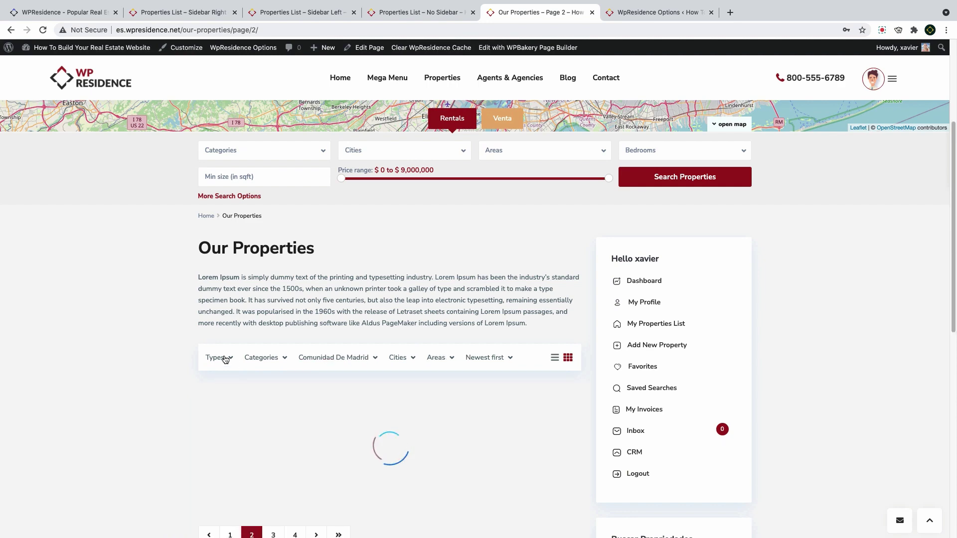
pyautogui.scroll(4, 446, 197)
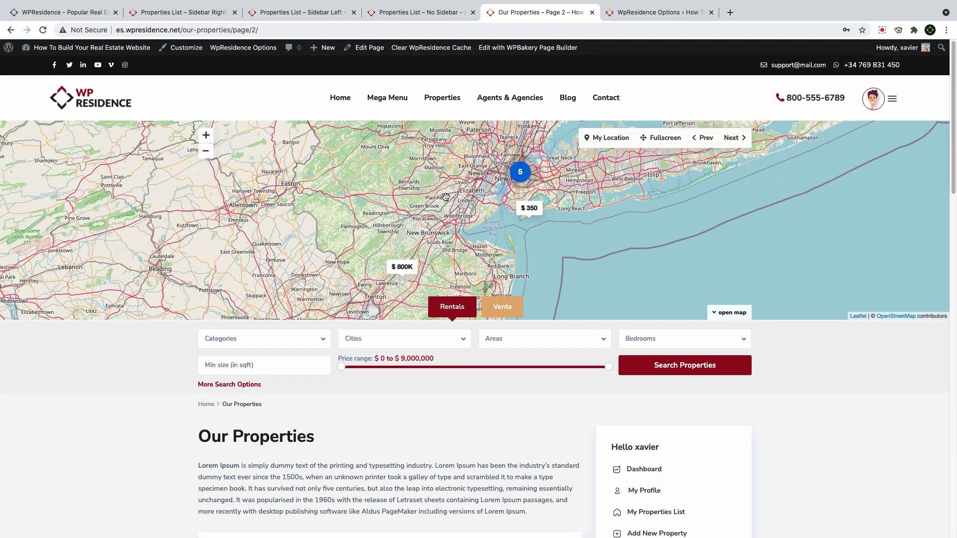
pyautogui.scroll(-4, 452, 248)
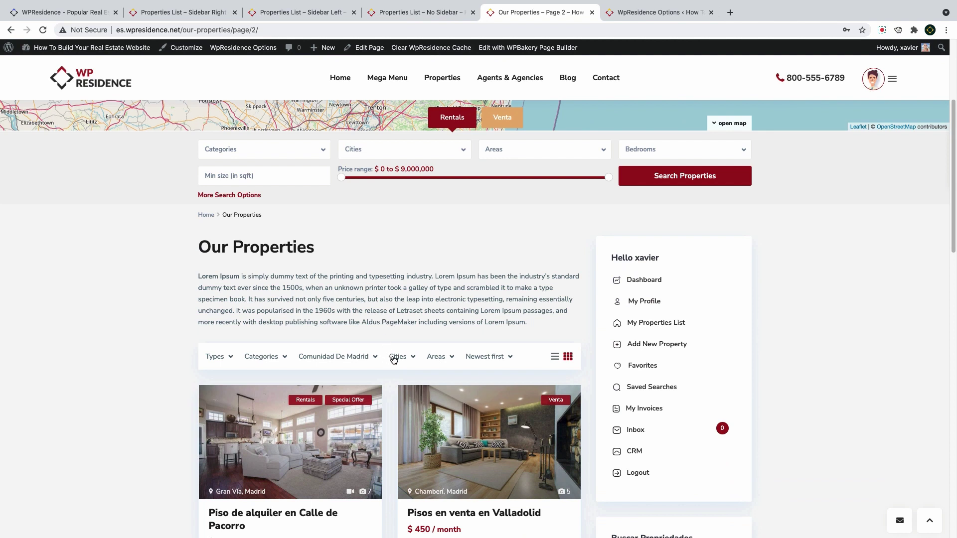
pyautogui.click(393, 358)
pyautogui.click(437, 358)
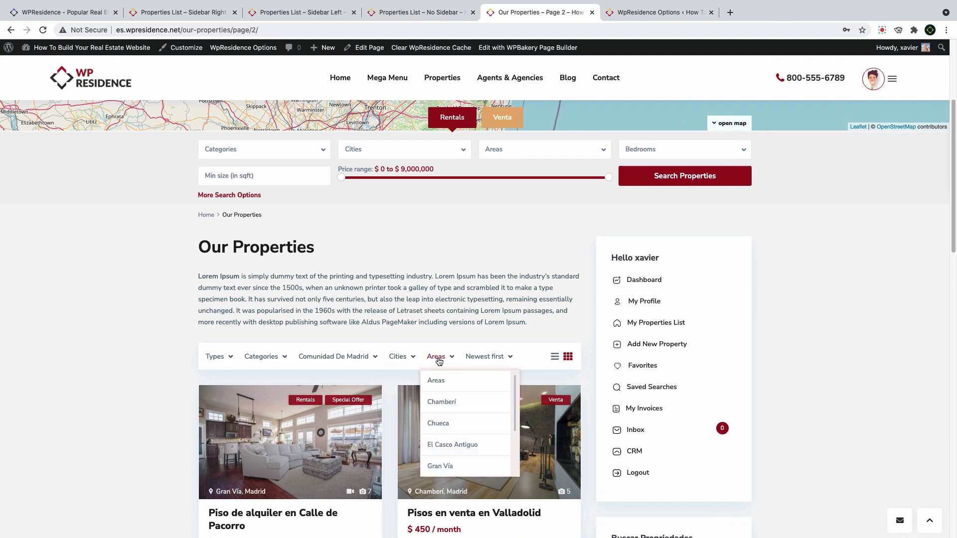
pyautogui.click(437, 357)
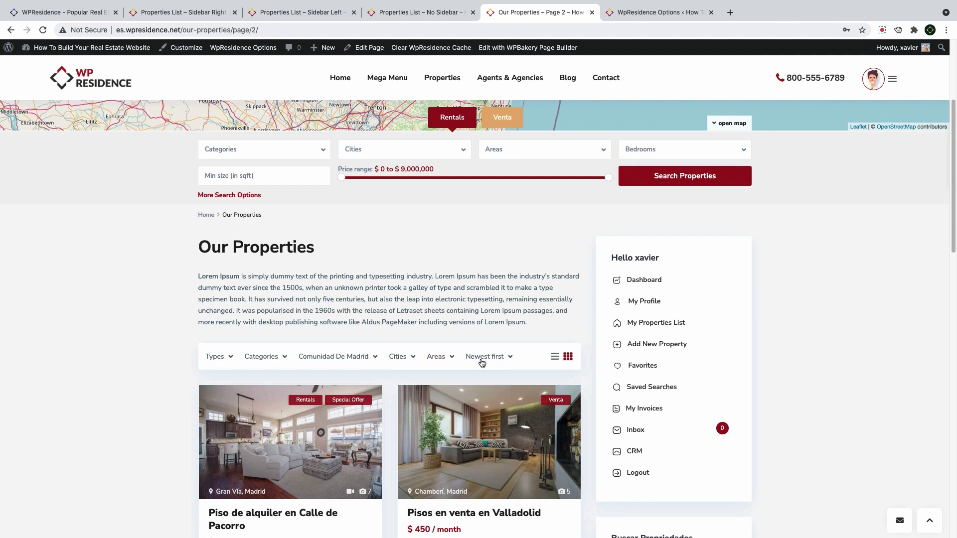
pyautogui.click(482, 363)
pyautogui.click(490, 362)
# Switch to the Properties List – No Sidebar page and scroll through it
pyautogui.hotkey('ctrl', 'shift', 'Tab')
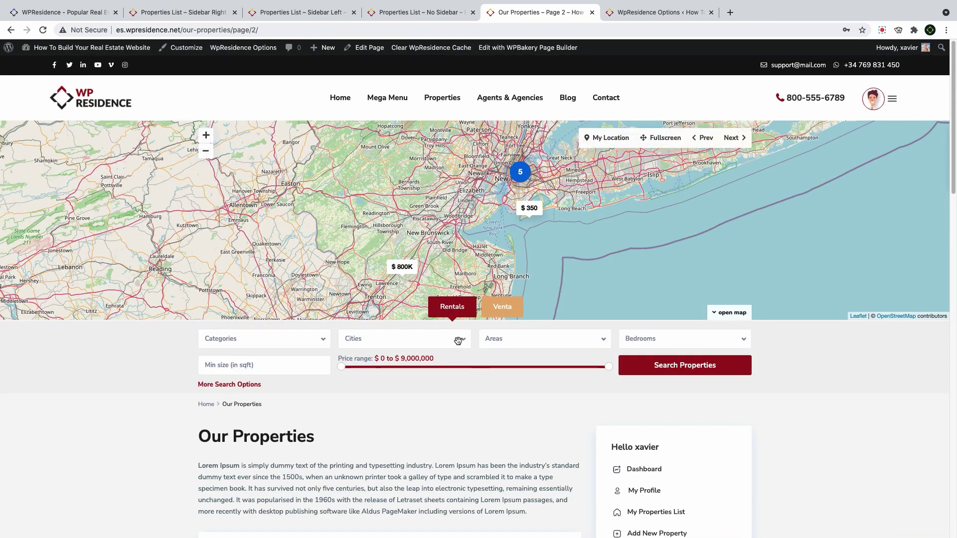
pyautogui.scroll(-15, 341, 285)
pyautogui.scroll(20, 340, 284)
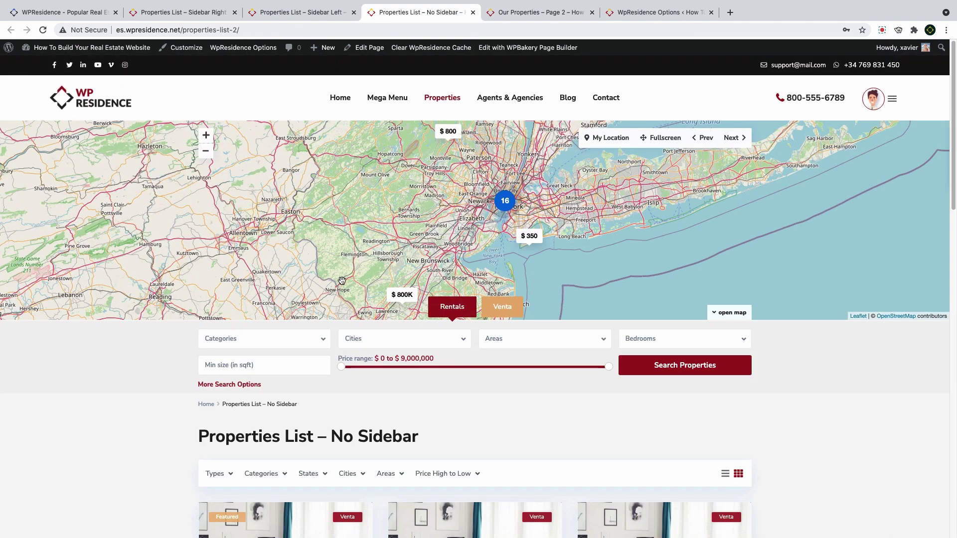
# Switch to the Properties List – Sidebar Left page and scroll through its listings
pyautogui.click(308, 13)
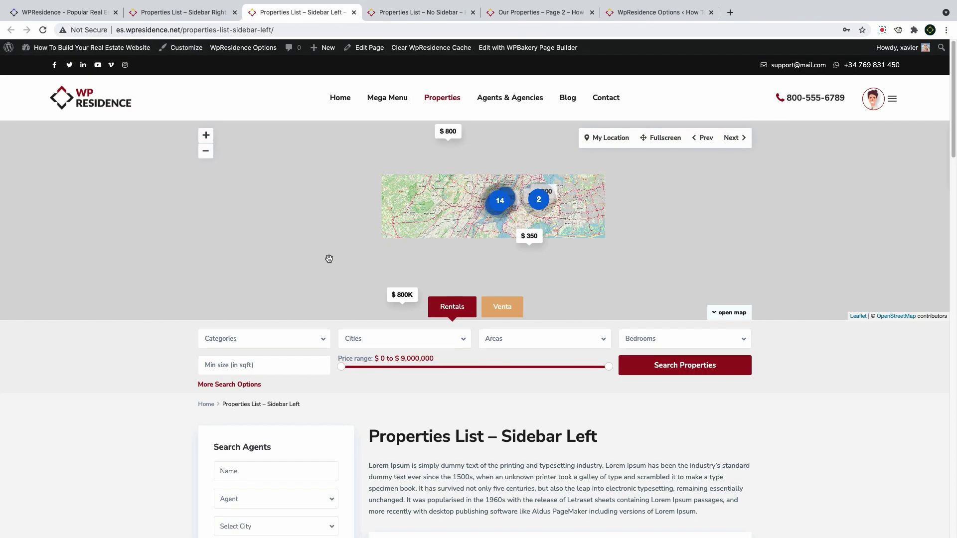
pyautogui.scroll(-4, 333, 252)
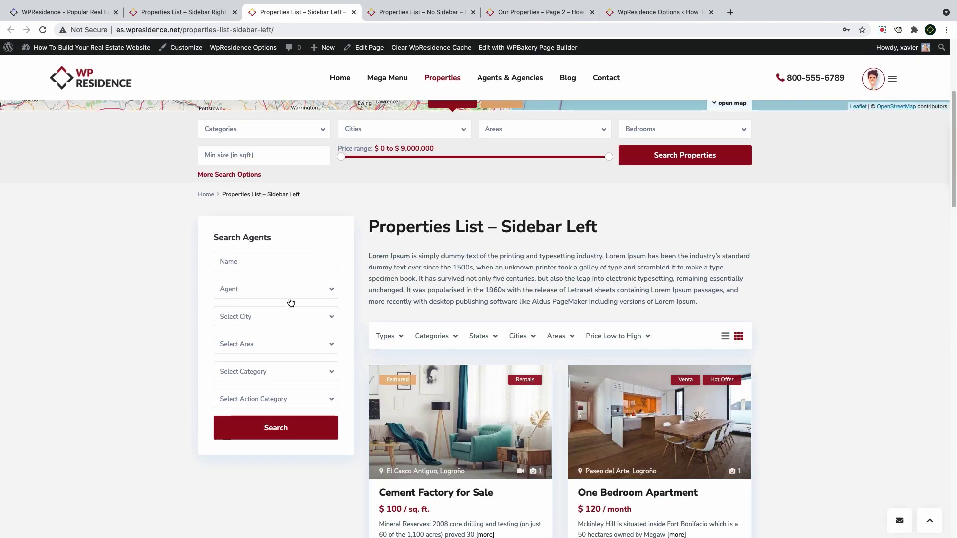
pyautogui.scroll(-15, 391, 339)
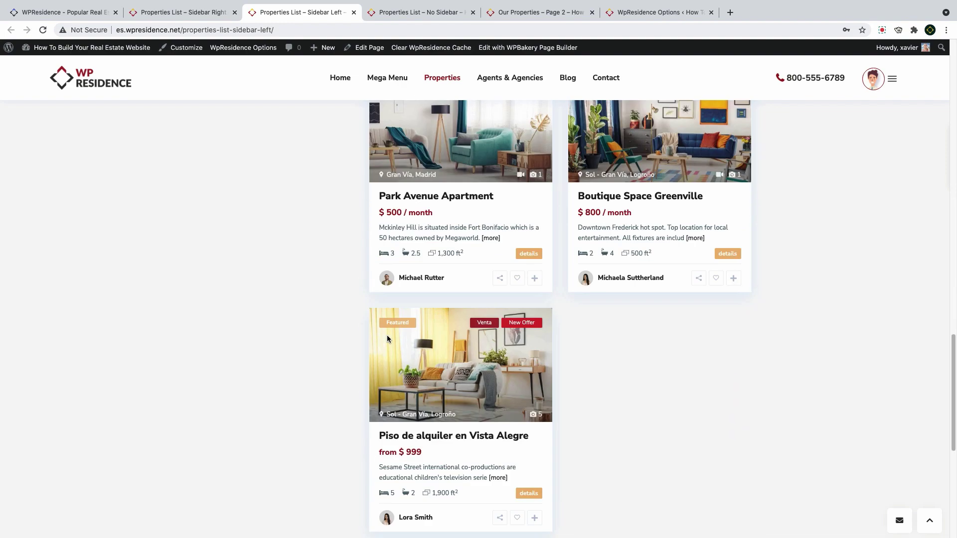
pyautogui.scroll(10, 389, 338)
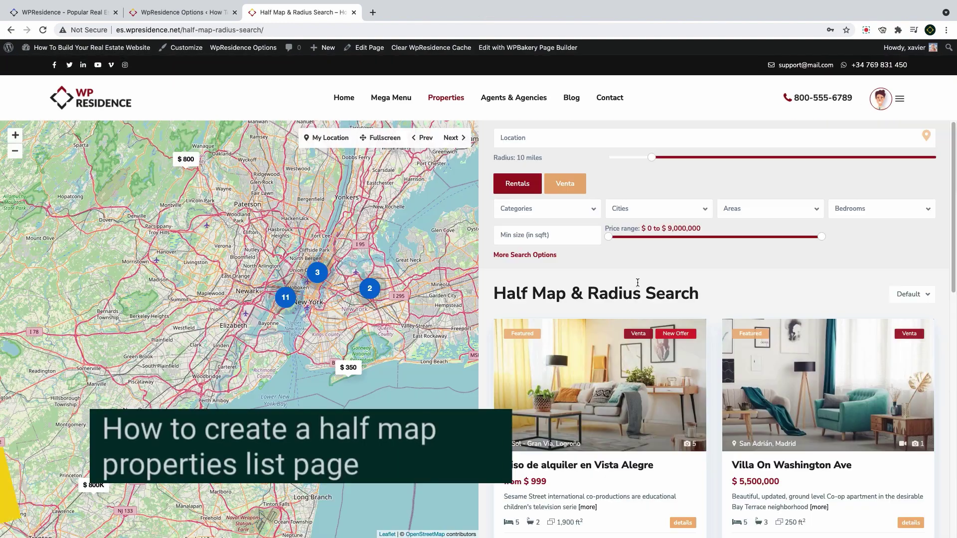
pyautogui.scroll(-12, 635, 290)
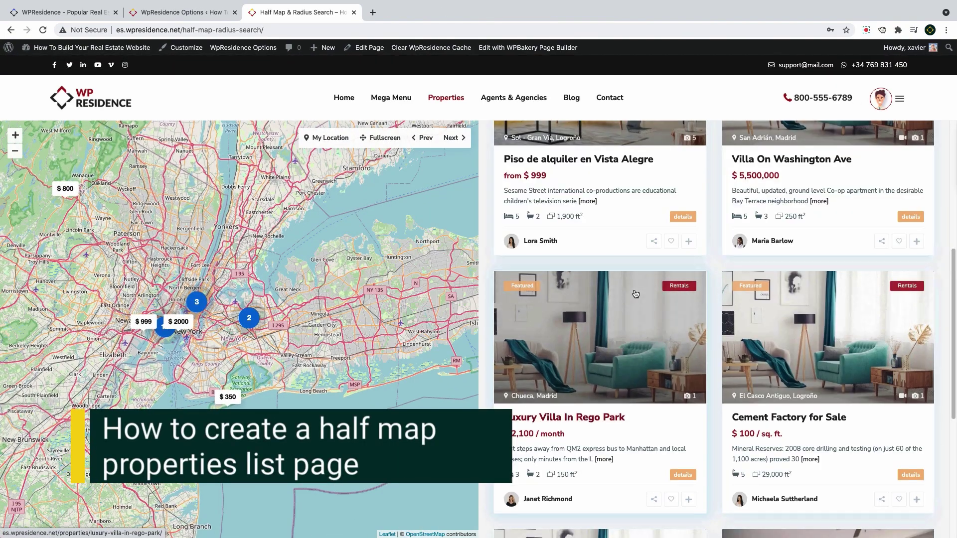
pyautogui.scroll(12, 634, 289)
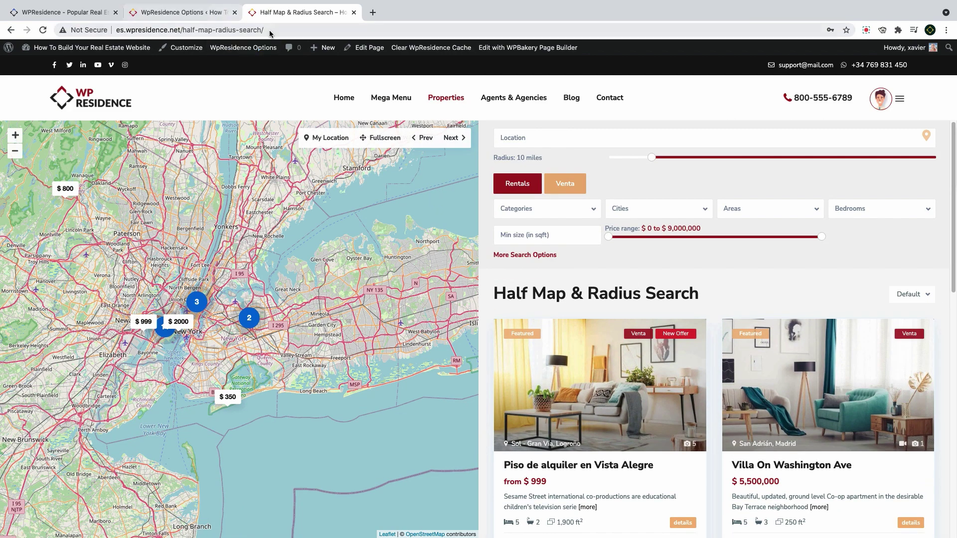
# Open a new page in a separate tab using the Properties list half template
pyautogui.moveTo(324, 48)
pyautogui.rightClick(322, 91)
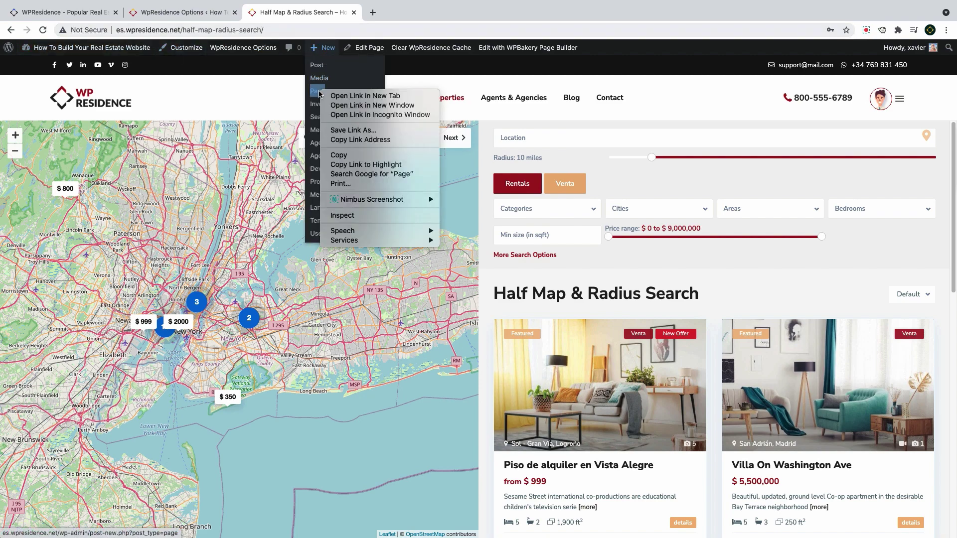
pyautogui.click(326, 95)
pyautogui.click(389, 13)
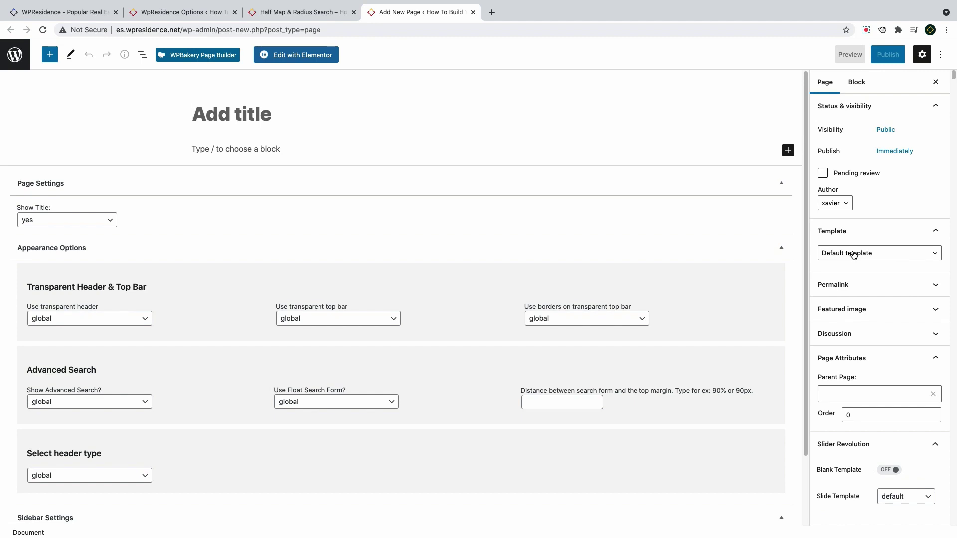
pyautogui.click(854, 255)
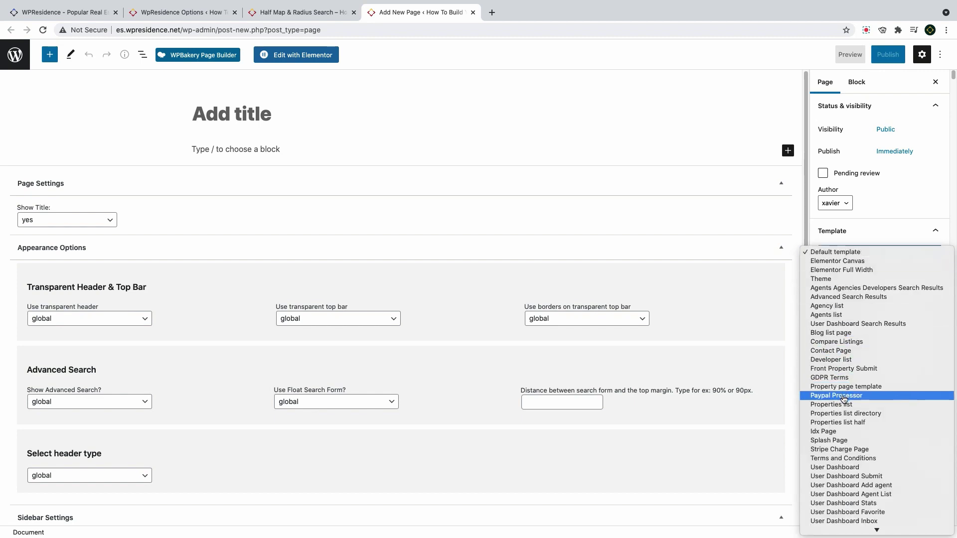
pyautogui.click(845, 423)
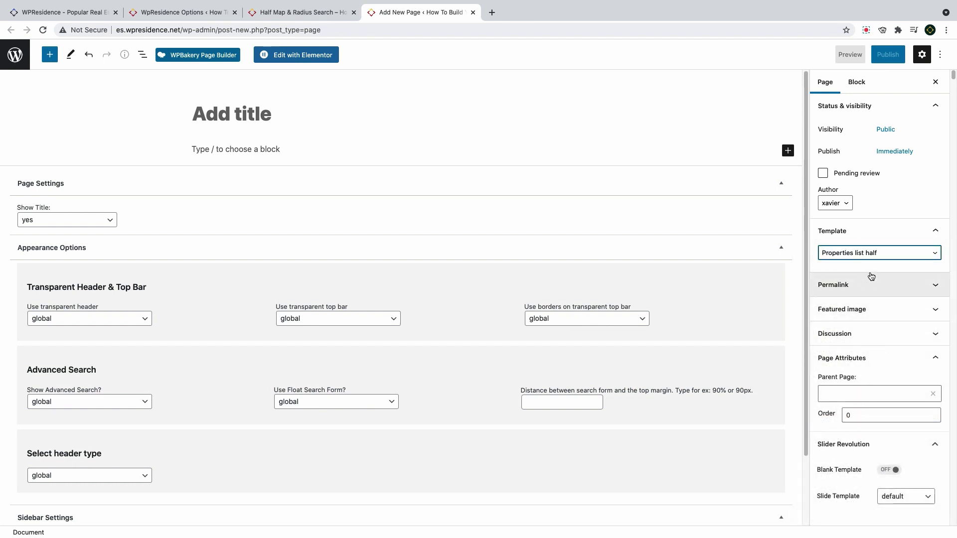
# Title the page 'Our Properties', keep the title shown, and publish it
pyautogui.click(239, 117)
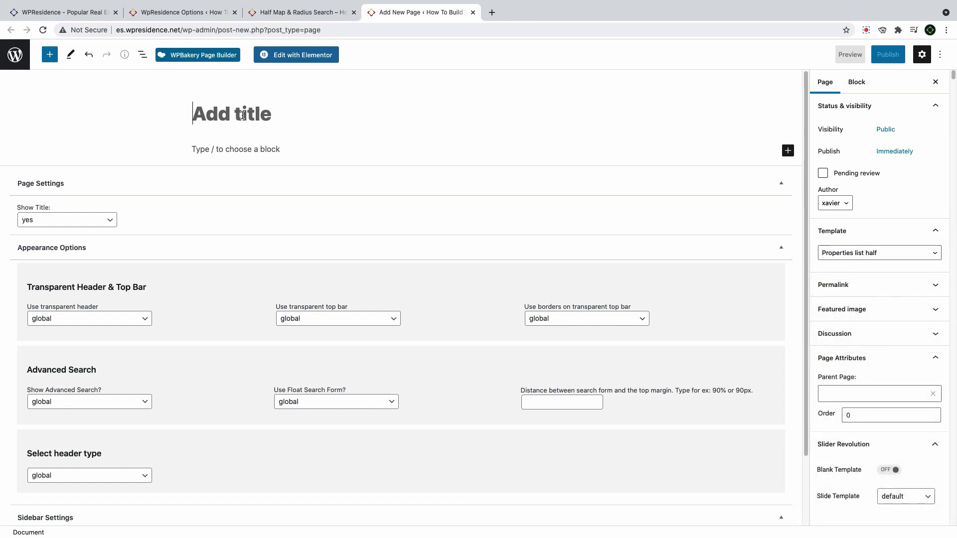
pyautogui.write('Our Properties')
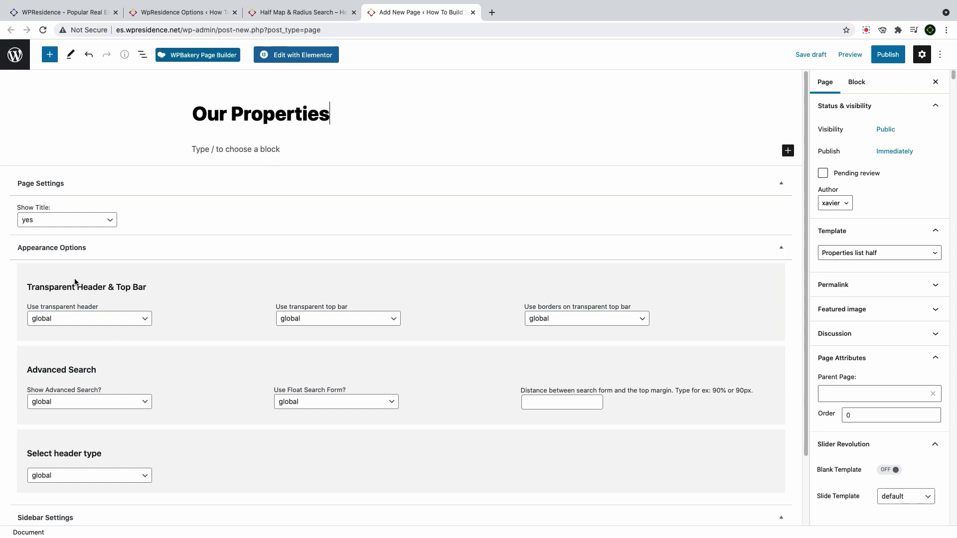
pyautogui.click(70, 222)
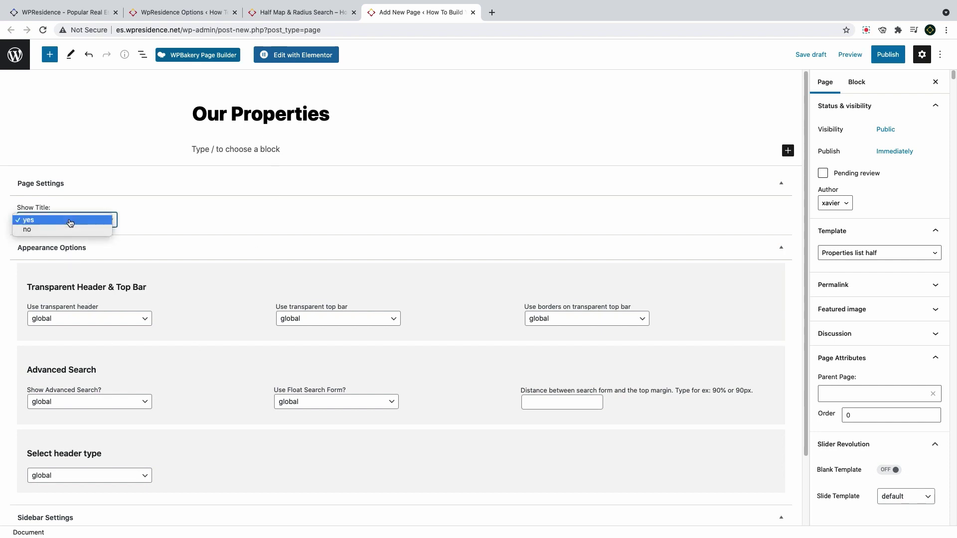
pyautogui.click(188, 237)
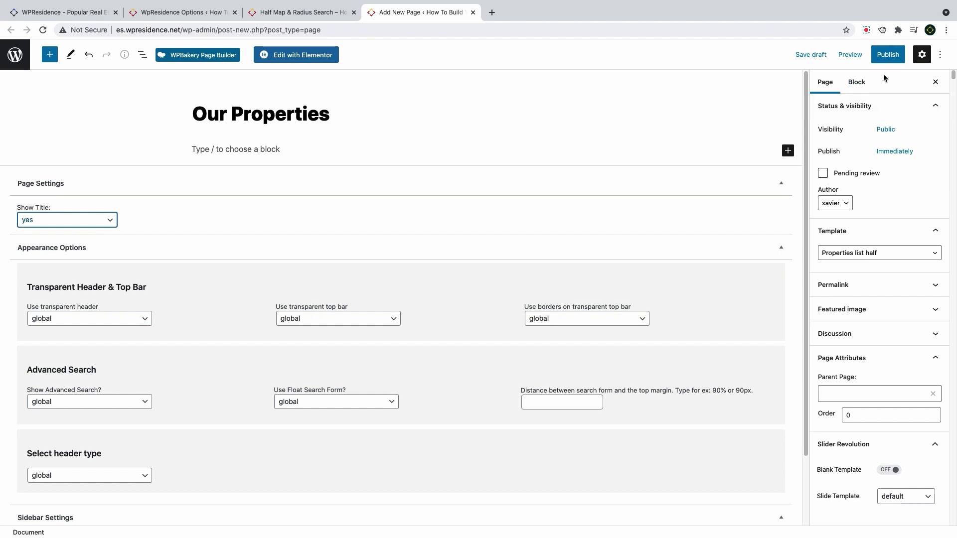
pyautogui.click(887, 55)
pyautogui.click(859, 56)
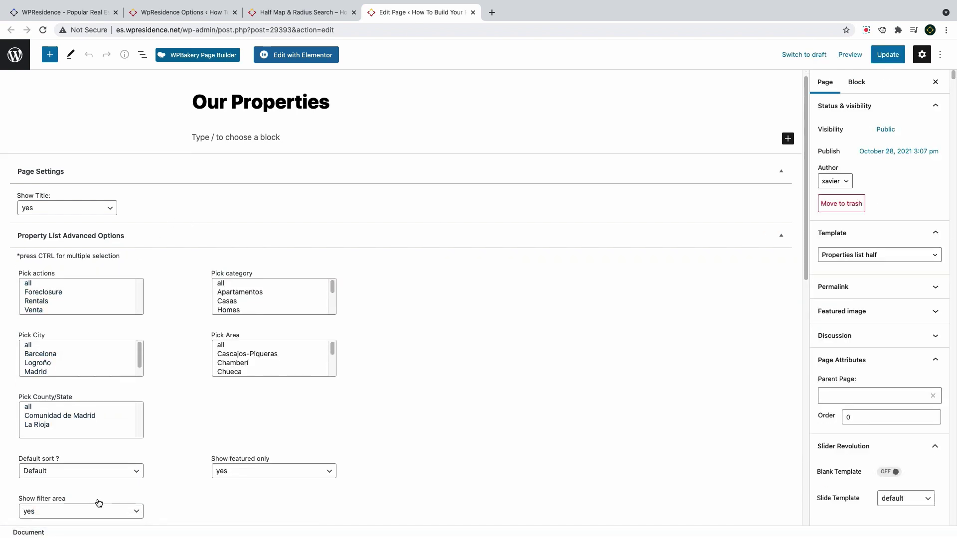
# Include all actions, categories, areas, cities and counties, and set Show featured only to no
pyautogui.scroll(-1, 96, 502)
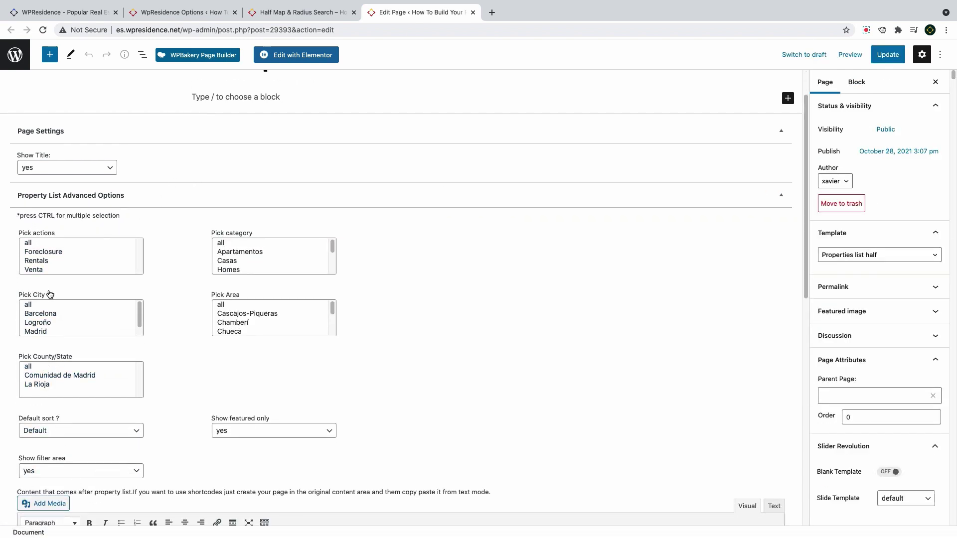
pyautogui.click(55, 244)
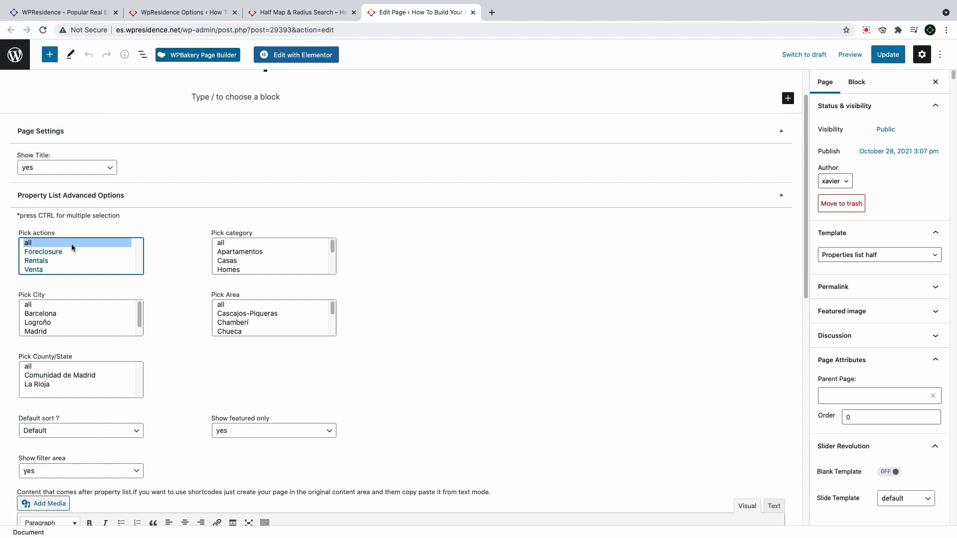
pyautogui.click(222, 243)
pyautogui.click(222, 305)
pyautogui.click(55, 304)
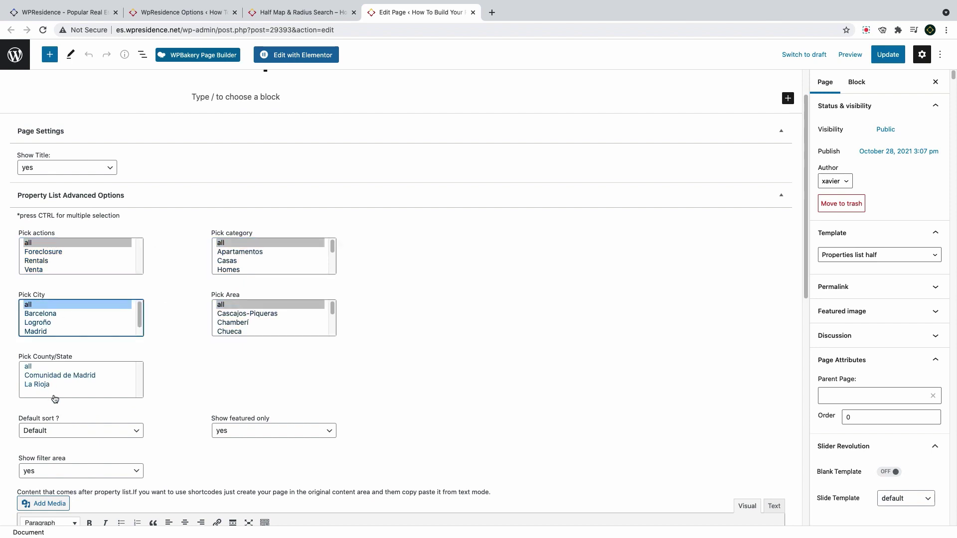
pyautogui.click(50, 367)
pyautogui.click(245, 432)
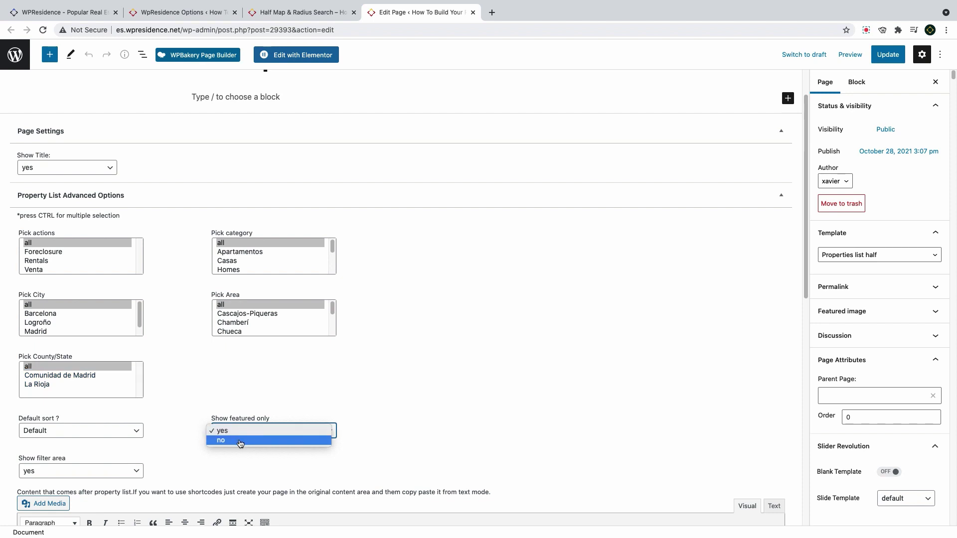
pyautogui.click(245, 439)
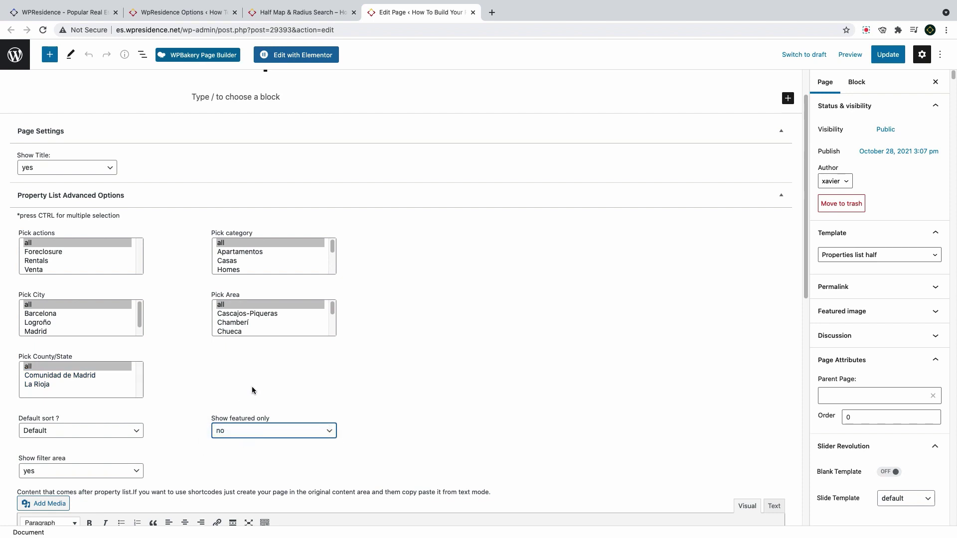
# Keep Default sort, update the page and view it on the site
pyautogui.click(87, 428)
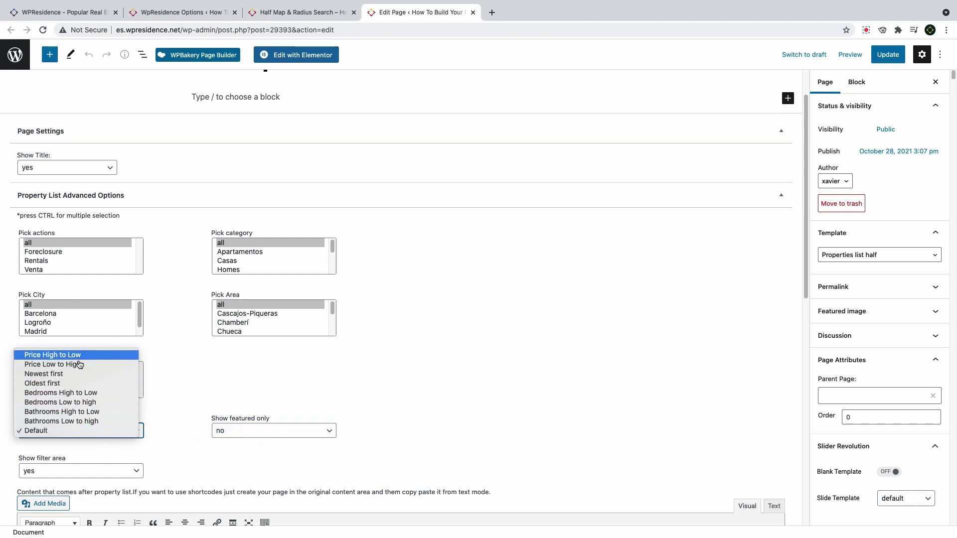
pyautogui.click(87, 434)
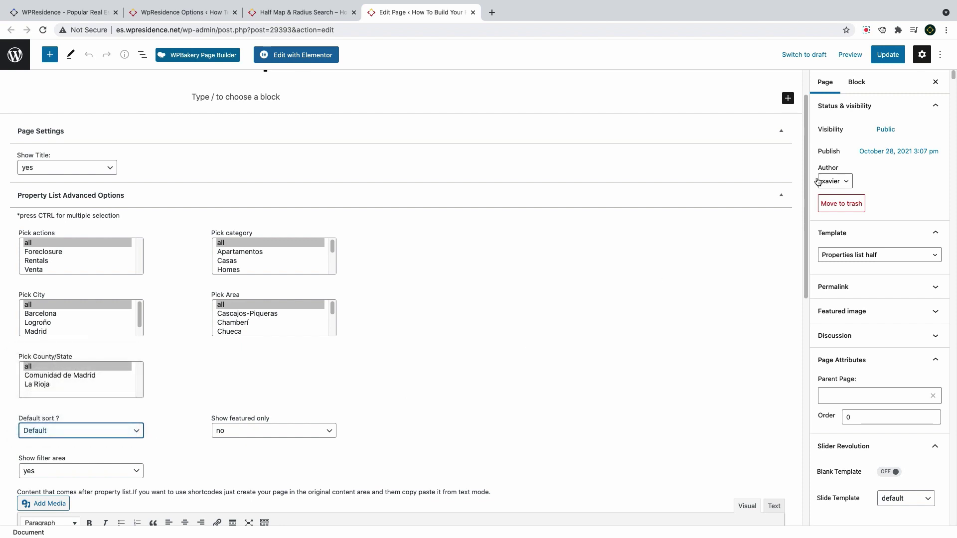
pyautogui.click(888, 54)
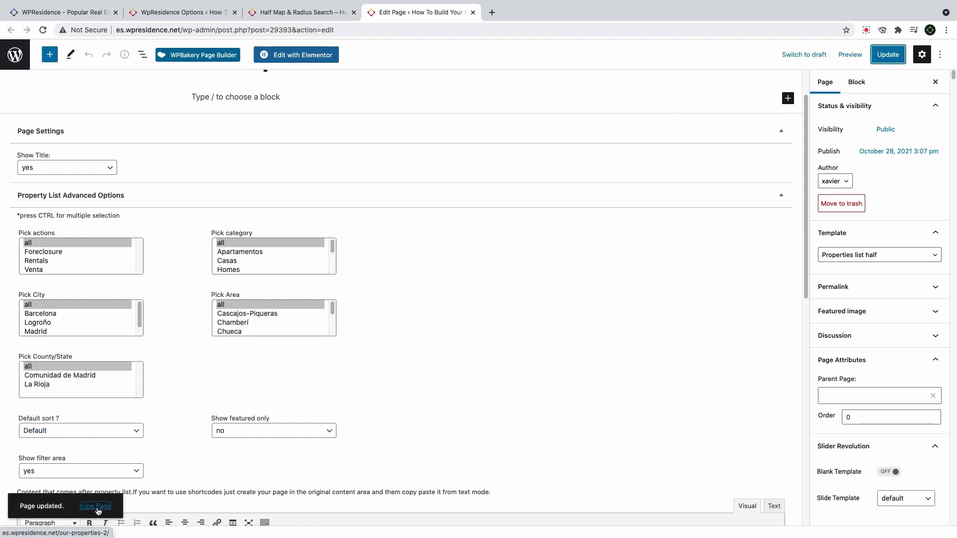
pyautogui.click(96, 506)
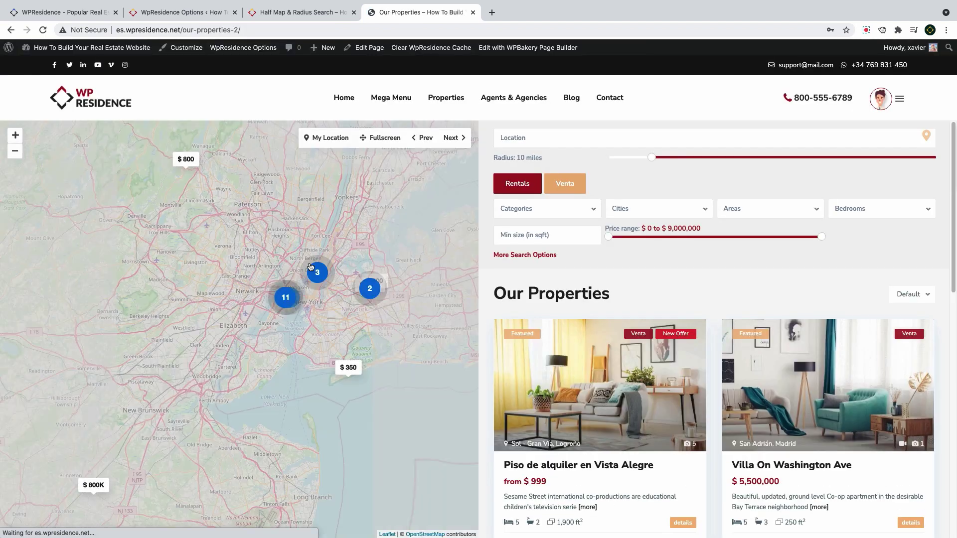
# Set the Half Map page map position to right in WpResidence Options and save changes
pyautogui.scroll(-12, 688, 303)
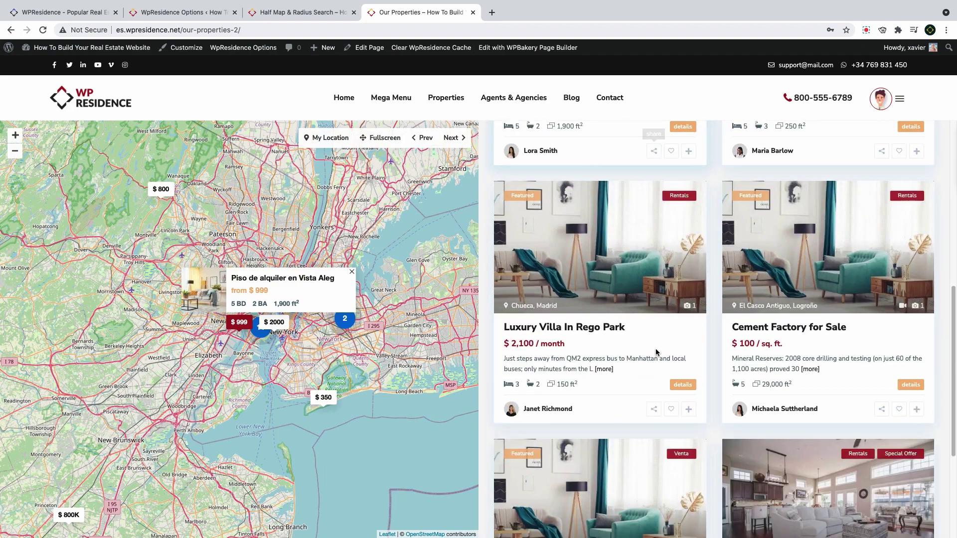
pyautogui.scroll(12, 653, 362)
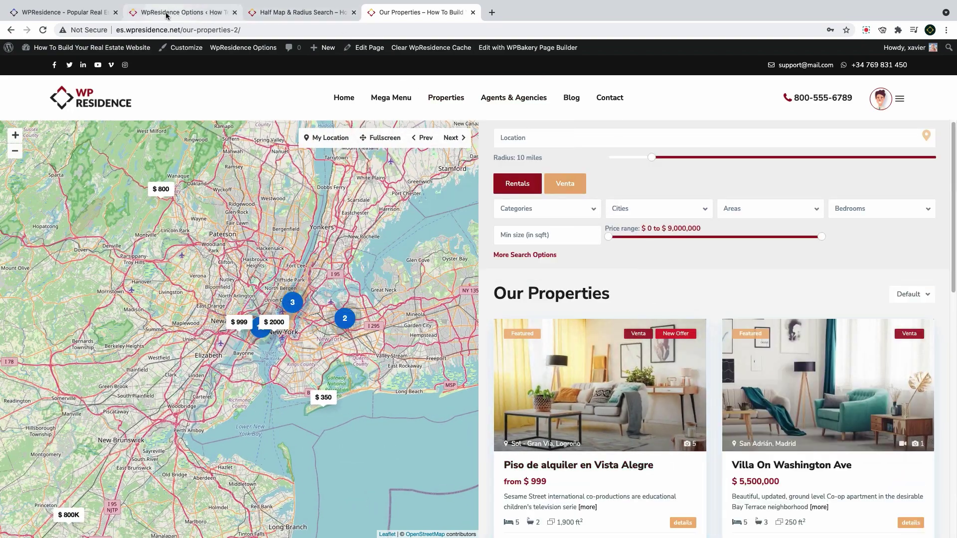
pyautogui.moveTo(165, 16); pyautogui.dragTo(301, 14)
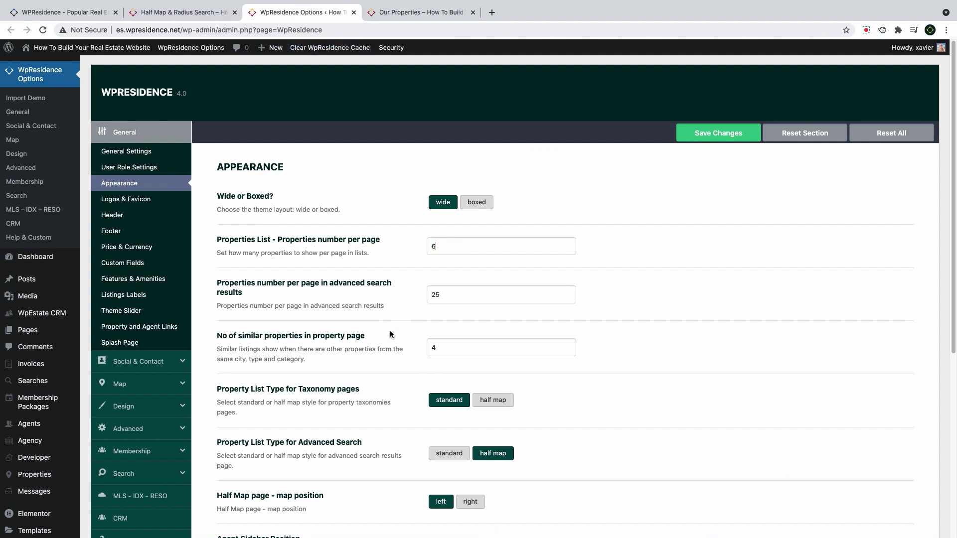
pyautogui.scroll(-3, 439, 393)
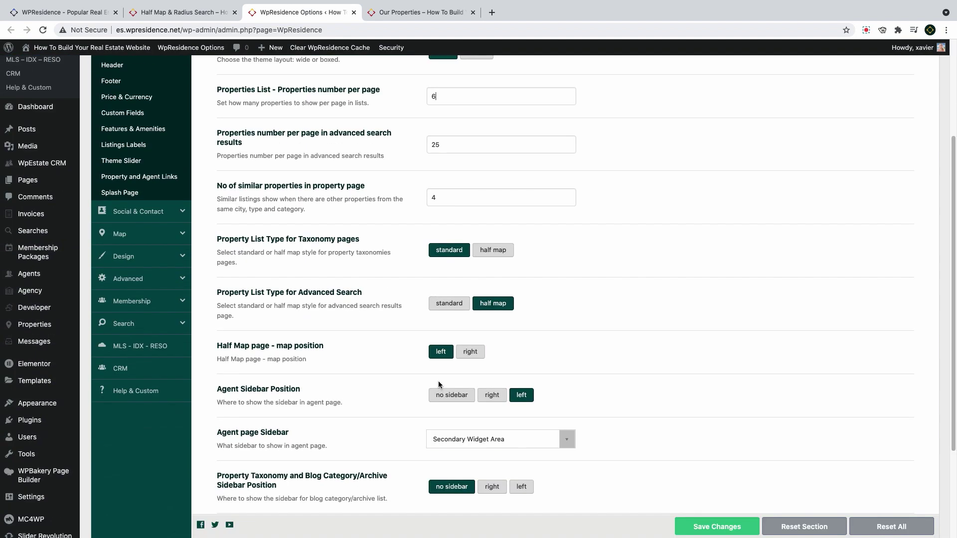
pyautogui.click(464, 355)
pyautogui.click(441, 353)
pyautogui.click(470, 352)
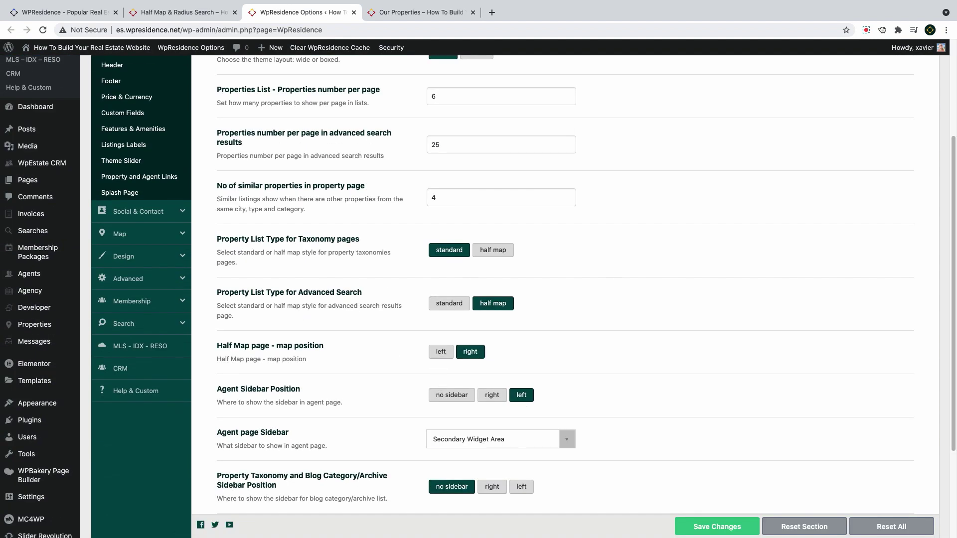
pyautogui.click(727, 533)
# Reload Our Properties to confirm the map now sits on the right
pyautogui.click(422, 12)
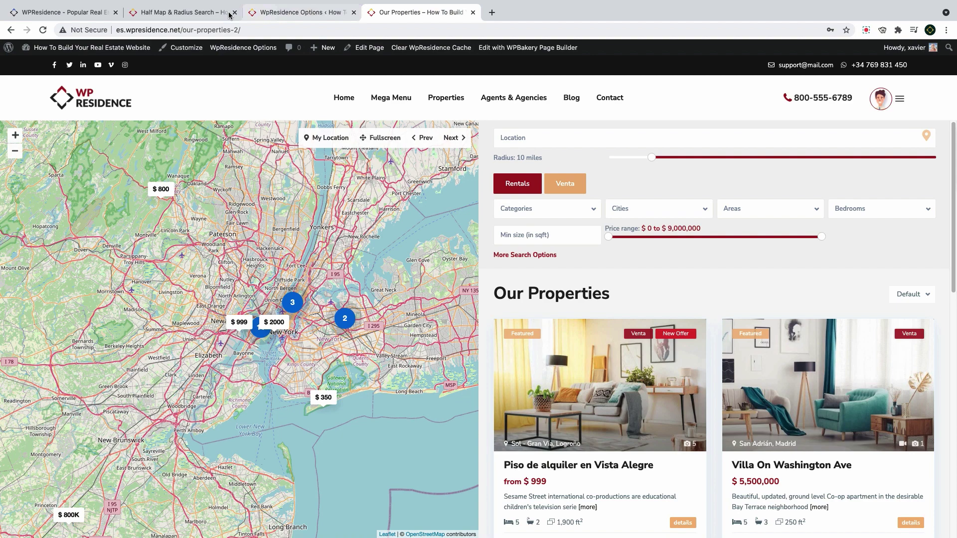
pyautogui.click(43, 30)
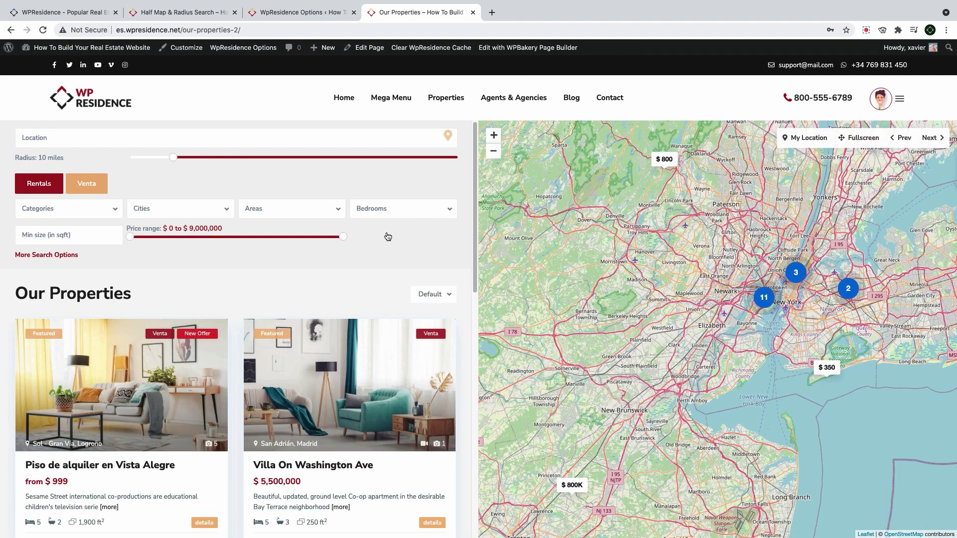
pyautogui.scroll(-8, 366, 305)
pyautogui.scroll(8, 356, 316)
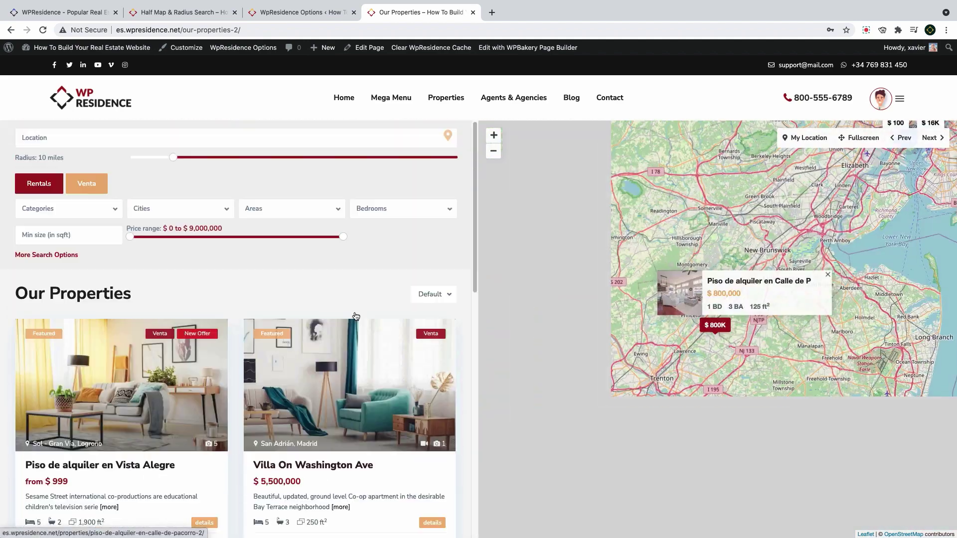
pyautogui.hotkey('ctrl', 'shift', 'Tab')
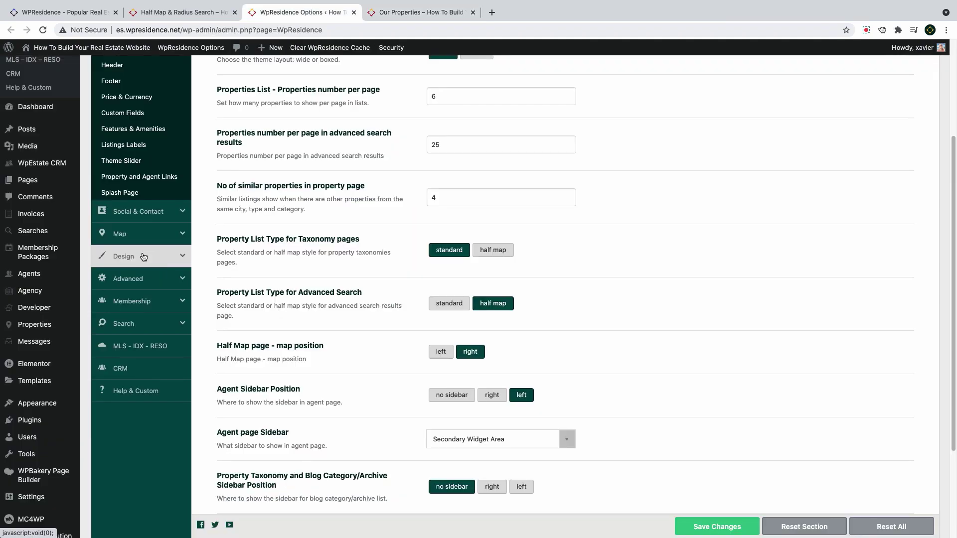
# Open Search > Advanced Search Form in WpResidence Options and scroll through its settings
pyautogui.click(144, 325)
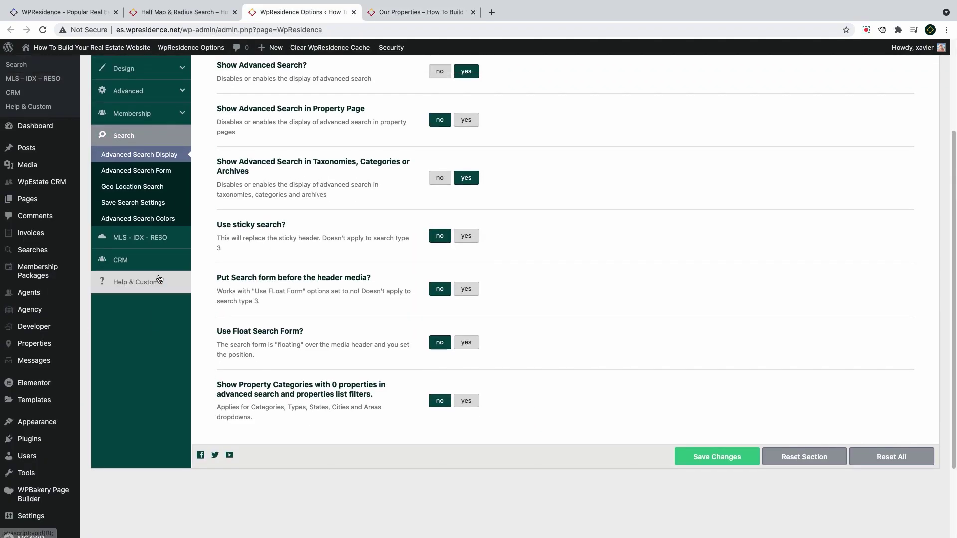
pyautogui.click(157, 172)
pyautogui.scroll(2, 375, 231)
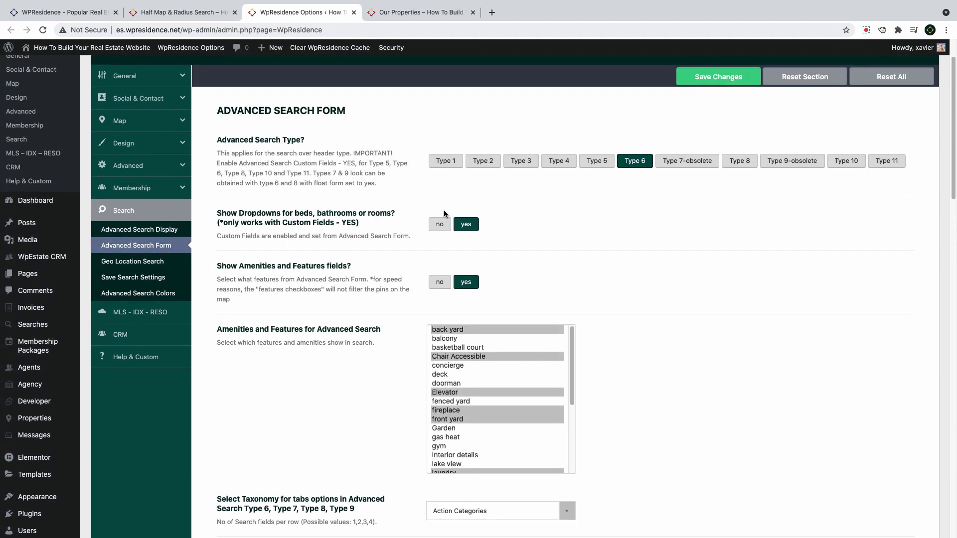
pyautogui.scroll(-4, 444, 210)
pyautogui.scroll(-3, 439, 239)
pyautogui.scroll(-6, 329, 278)
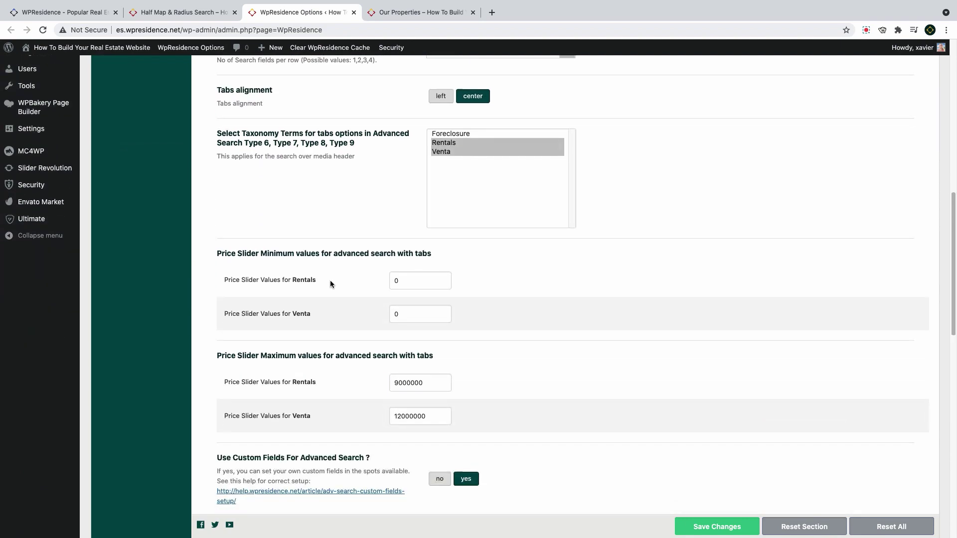
pyautogui.scroll(-3, 329, 280)
pyautogui.scroll(15, 331, 278)
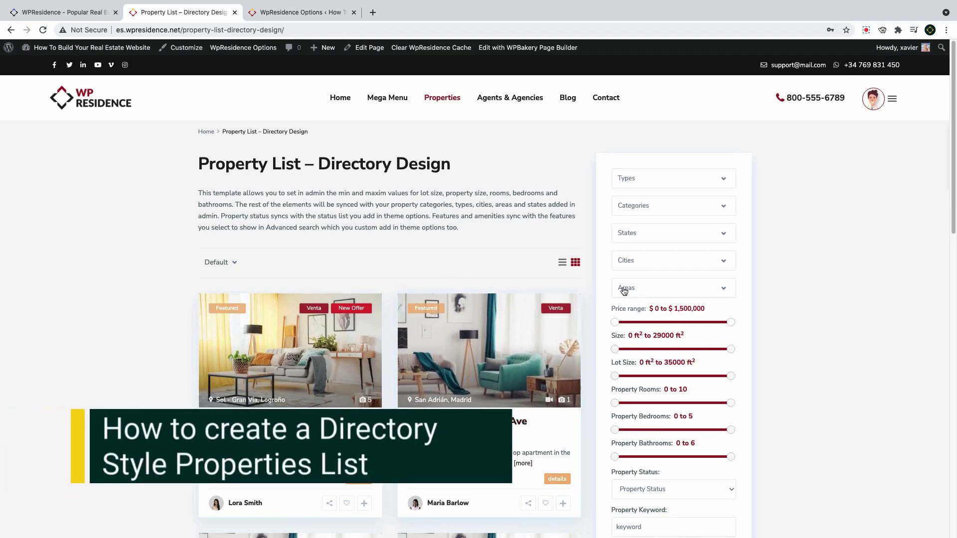
# Filter the directory listings to the Rentals type and the Apartamentos category
pyautogui.click(646, 185)
pyautogui.click(641, 221)
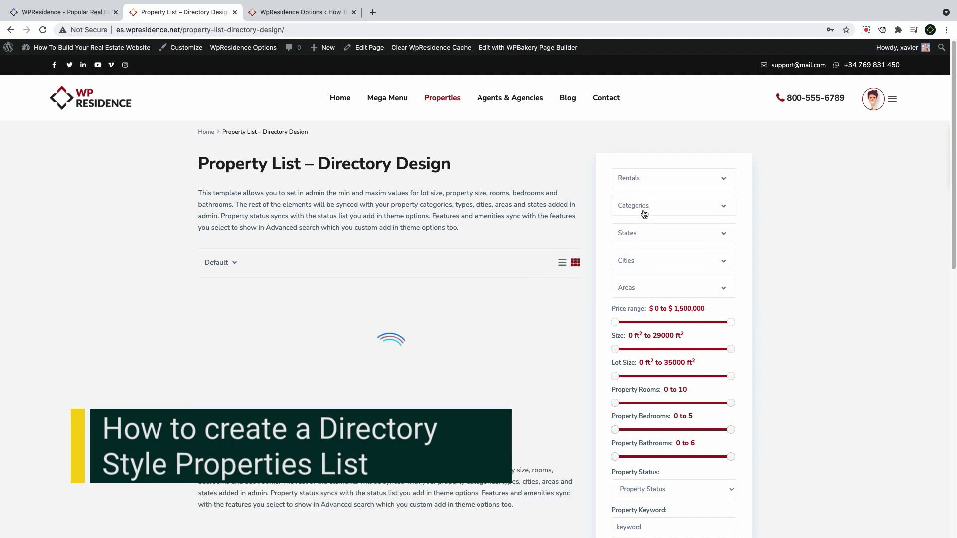
pyautogui.click(643, 206)
pyautogui.click(644, 246)
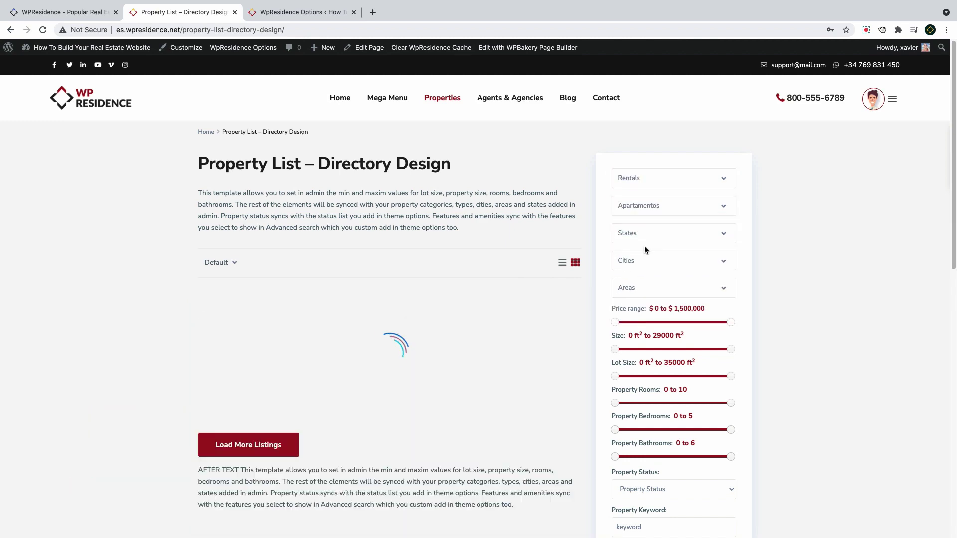
# Raise the Property Rooms filter minimum from 0 to 1, giving 1 to 10 rooms
pyautogui.scroll(-4, 332, 382)
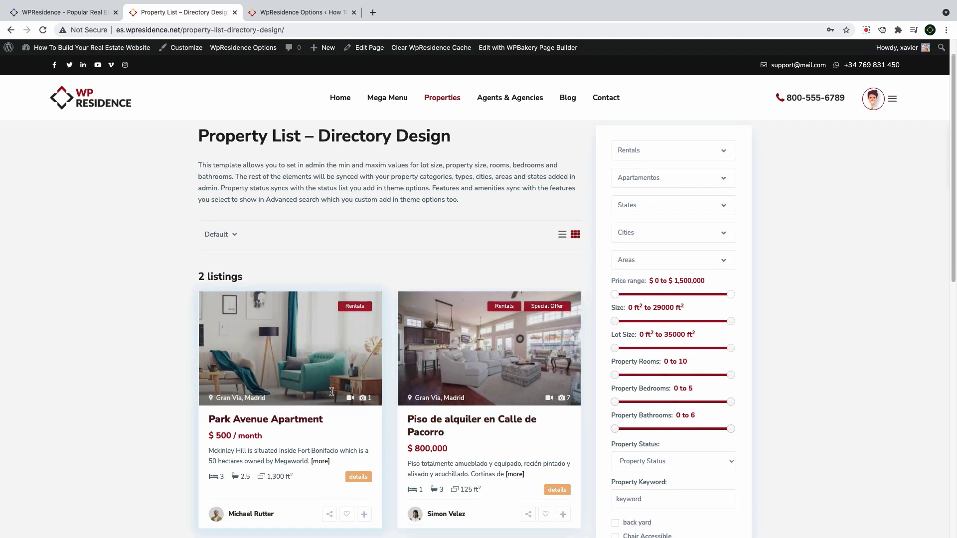
pyautogui.scroll(3, 332, 382)
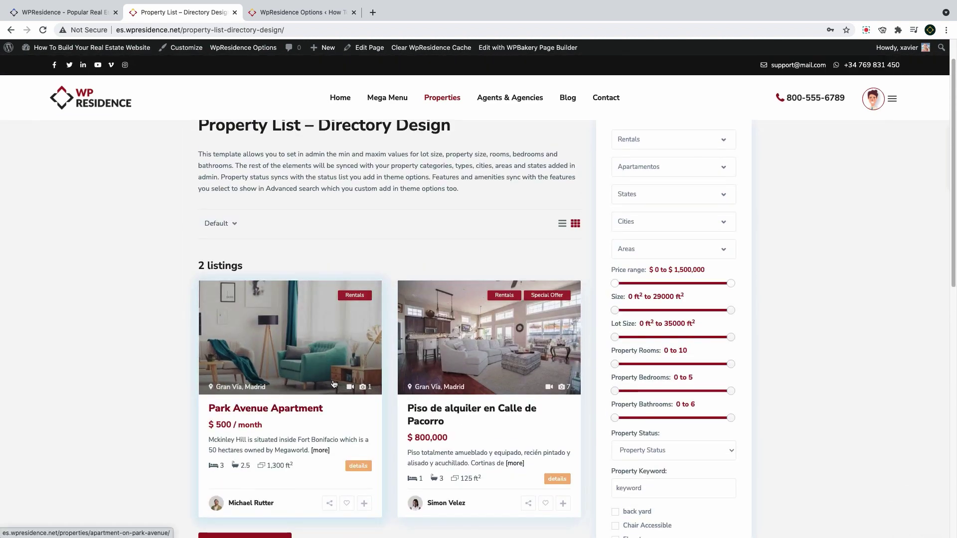
pyautogui.moveTo(616, 364); pyautogui.dragTo(630, 366)
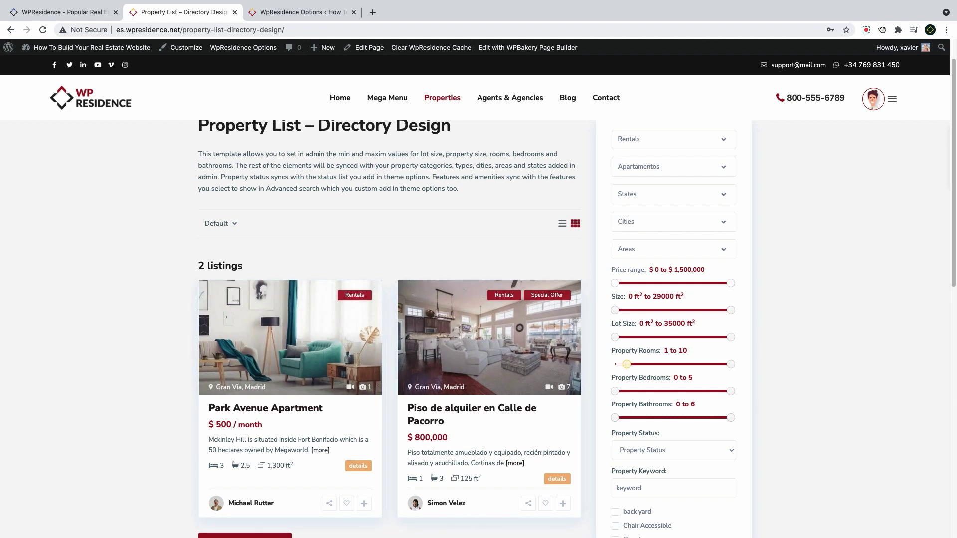
pyautogui.scroll(1, 321, 150)
# Start a new page using the Properties list directory template
pyautogui.moveTo(322, 48)
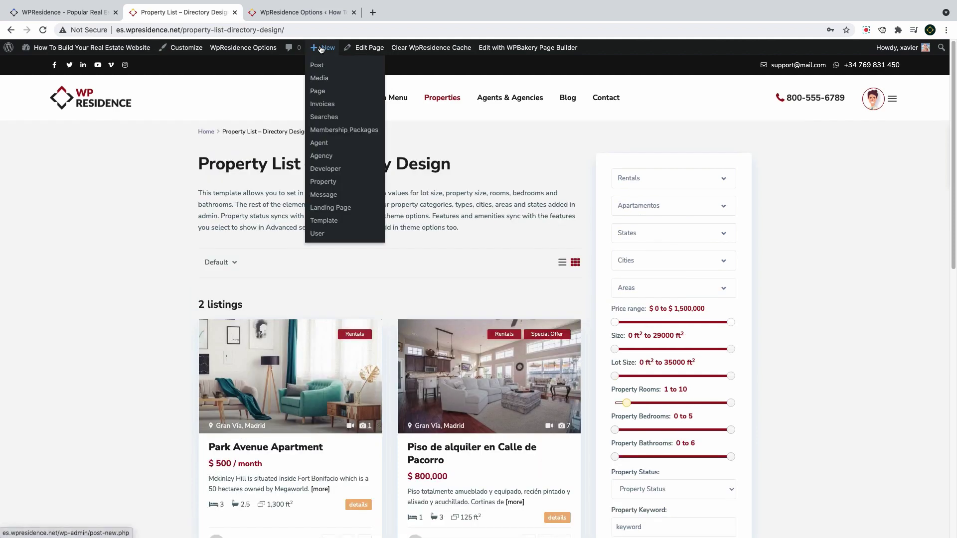
pyautogui.keyDown('super'); pyautogui.click(323, 95); pyautogui.keyUp('super')
pyautogui.click(390, 14)
pyautogui.click(309, 15)
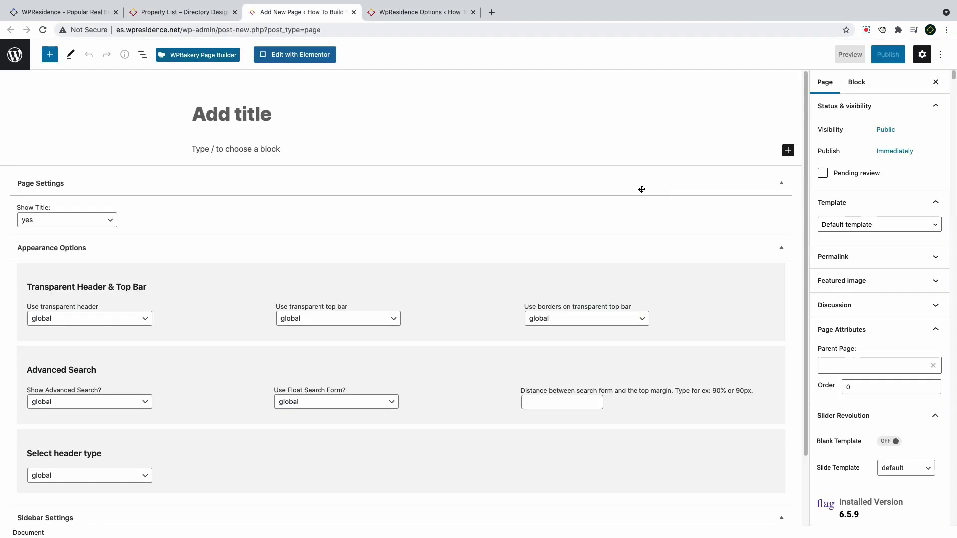
pyautogui.click(871, 224)
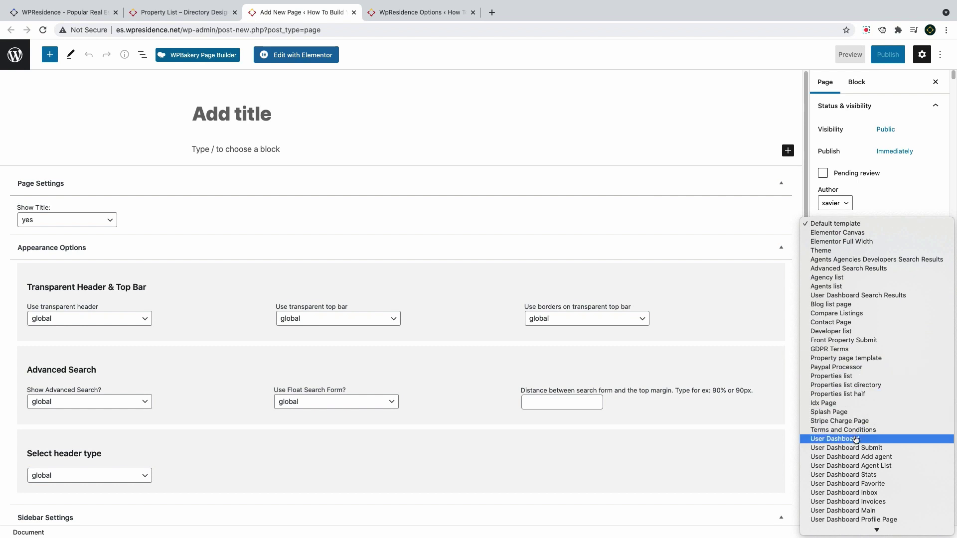
pyautogui.click(856, 386)
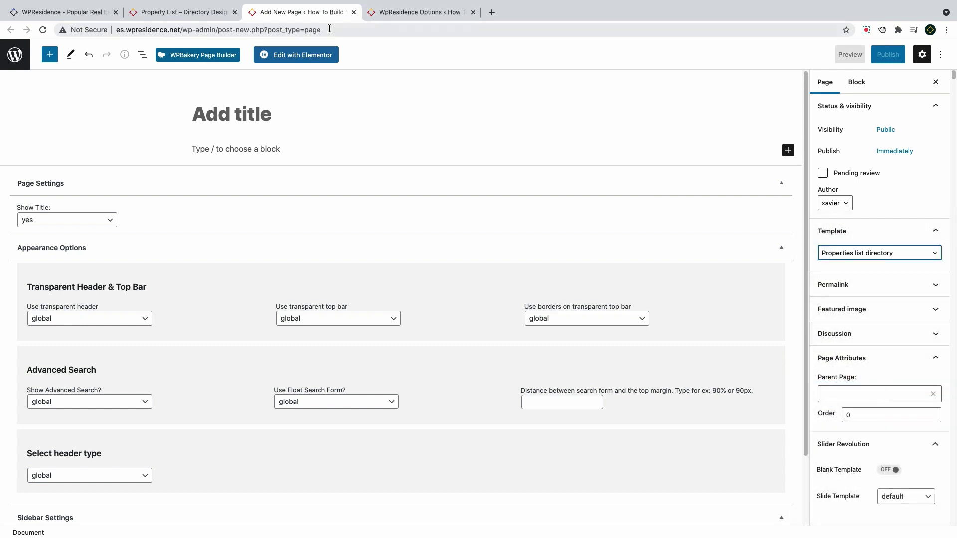
# Title the page 'Our Properties' and keep the page title shown
pyautogui.click(242, 118)
pyautogui.write('Our Proeprtie')
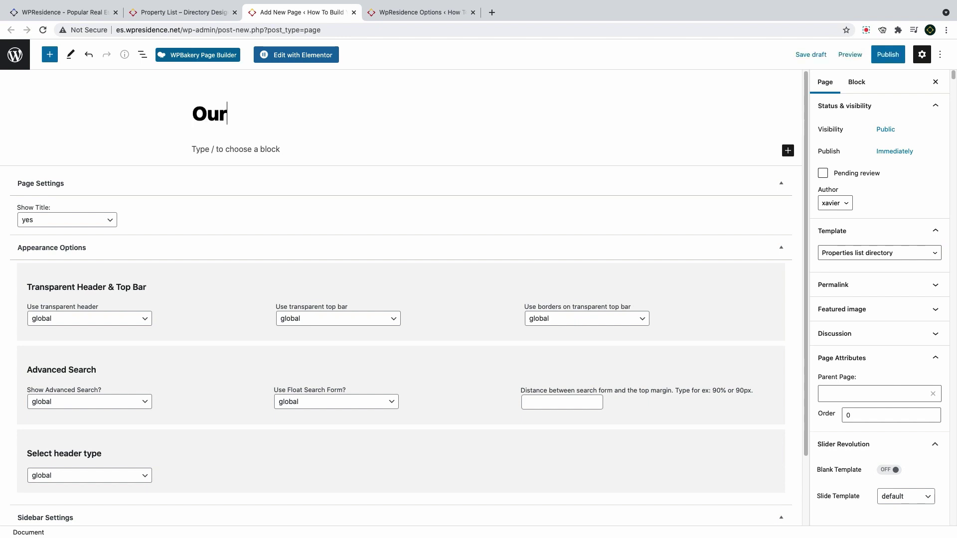
pyautogui.press('BackSpace')
pyautogui.press('BackSpace')
pyautogui.press('BackSpace')
pyautogui.press('BackSpace')
pyautogui.press('BackSpace')
pyautogui.press('BackSpace')
pyautogui.write('perties')
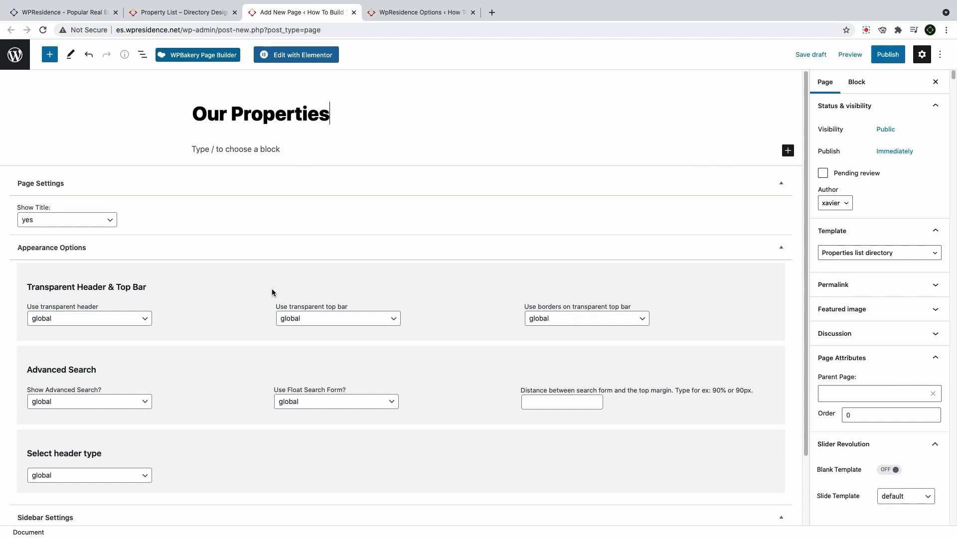
pyautogui.click(74, 220)
pyautogui.click(57, 219)
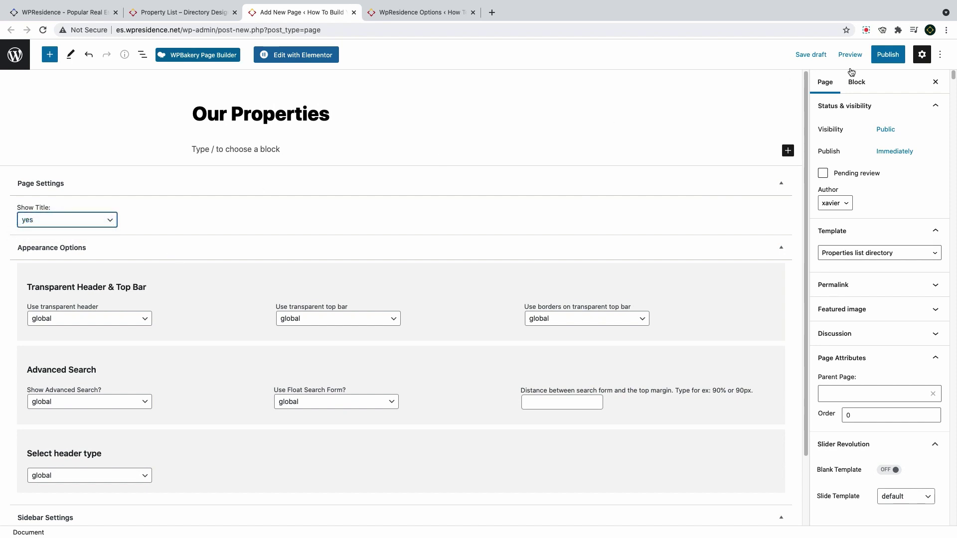
# Put the sidebar on the left and choose My Sidebar
pyautogui.scroll(-2, 149, 349)
pyautogui.click(65, 474)
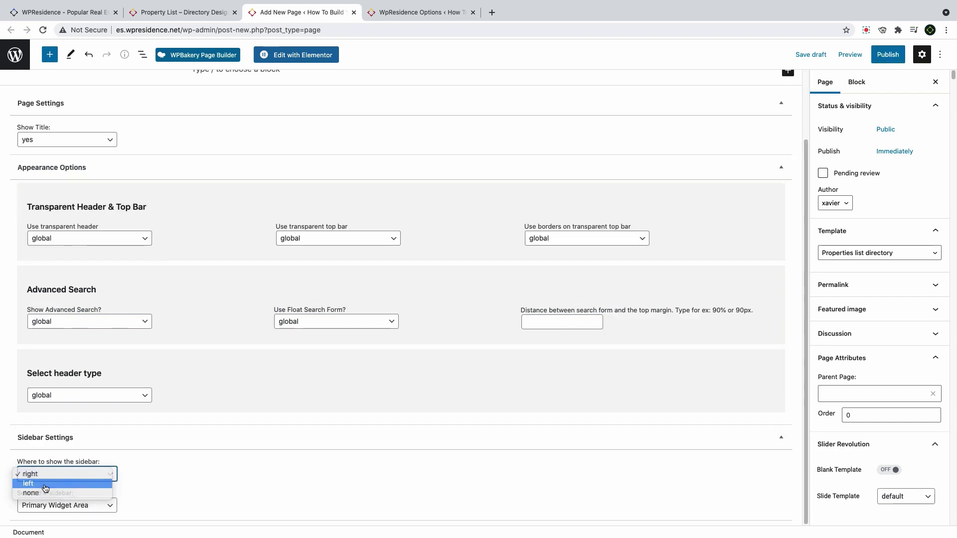
pyautogui.click(45, 488)
pyautogui.click(61, 505)
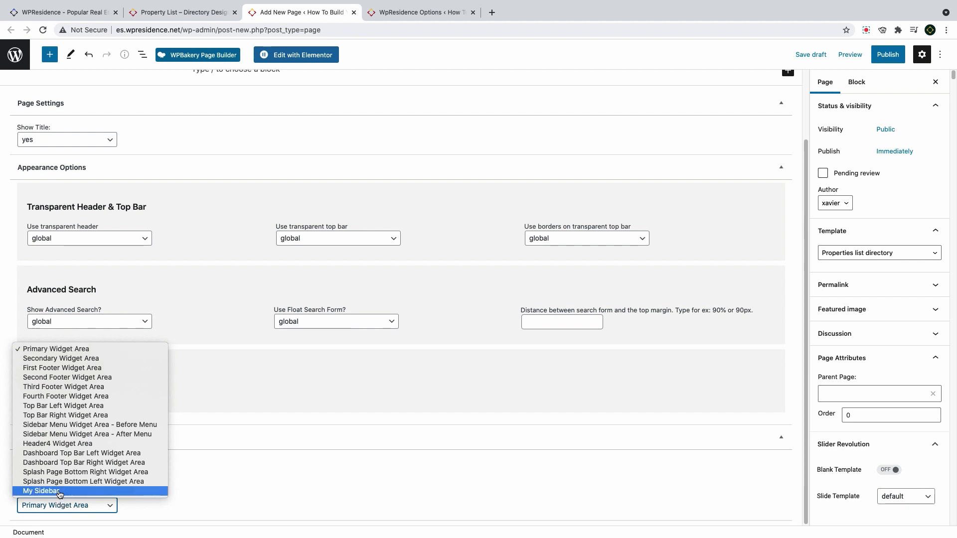
pyautogui.click(61, 491)
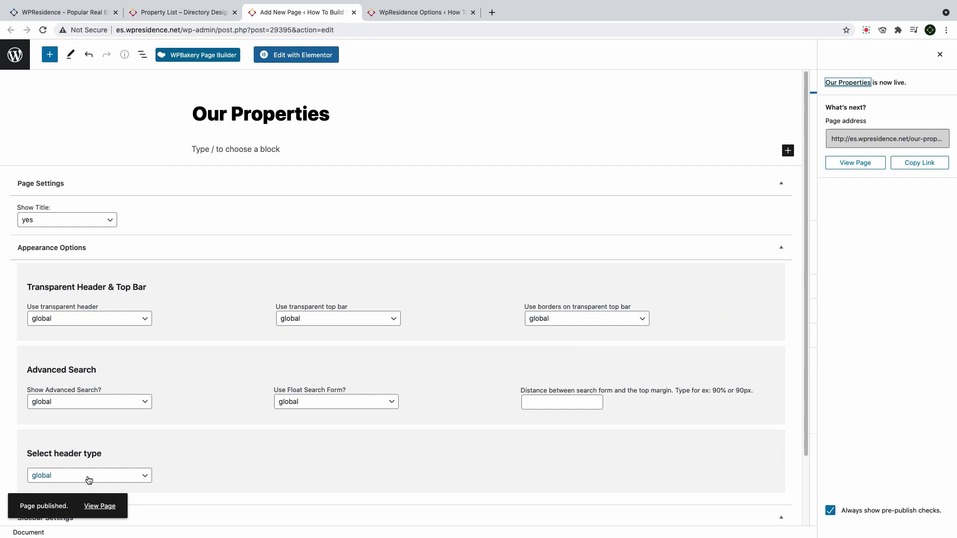
# Set the header type to none and Show Advanced Search to no, then publish
pyautogui.click(89, 479)
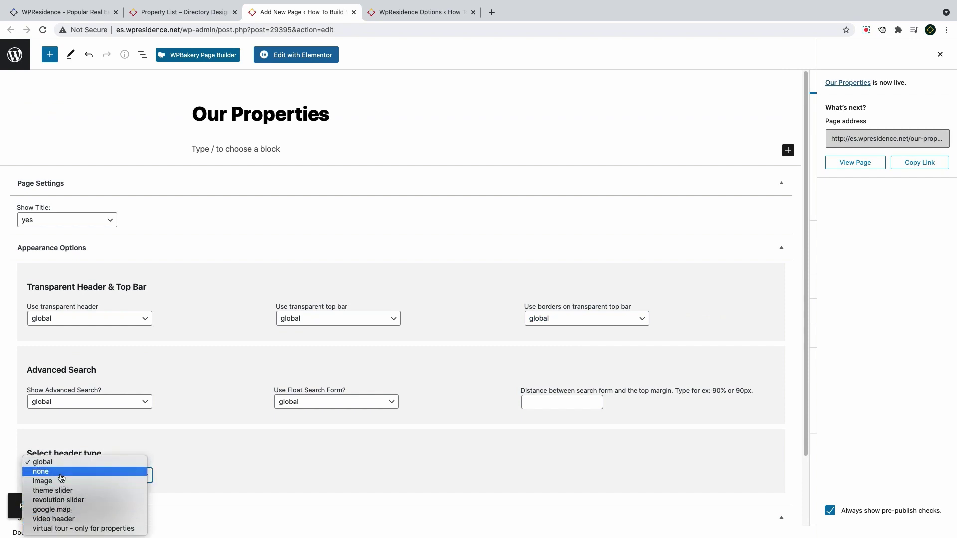
pyautogui.click(60, 477)
pyautogui.click(81, 405)
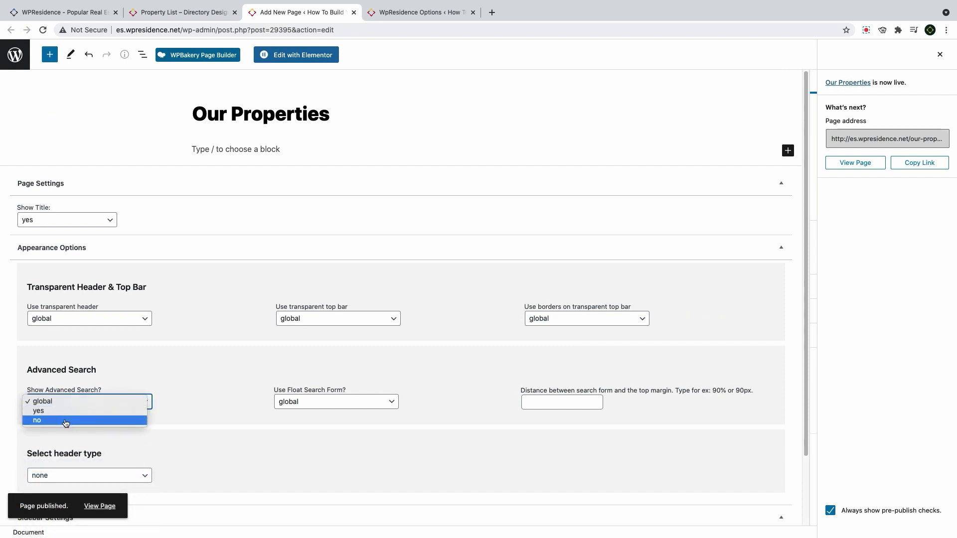
pyautogui.click(67, 421)
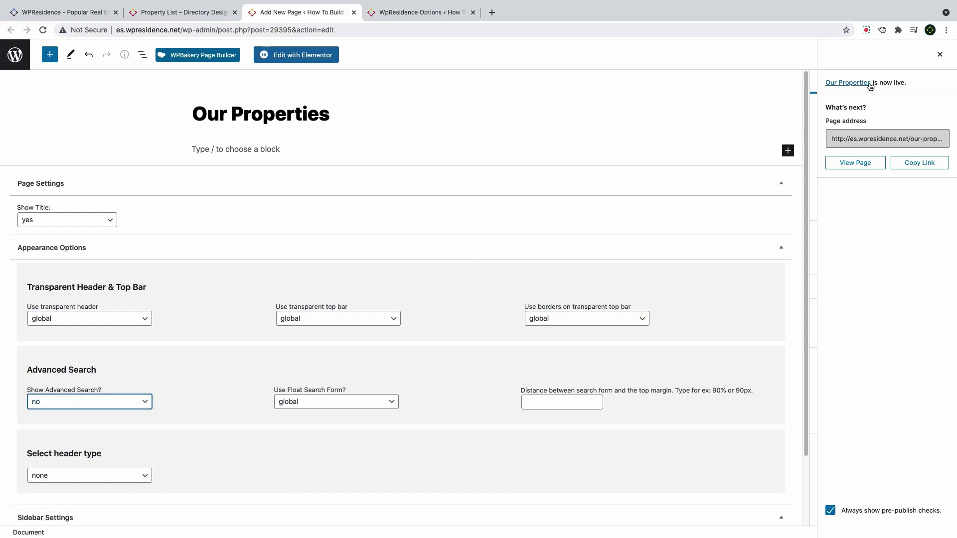
pyautogui.click(933, 58)
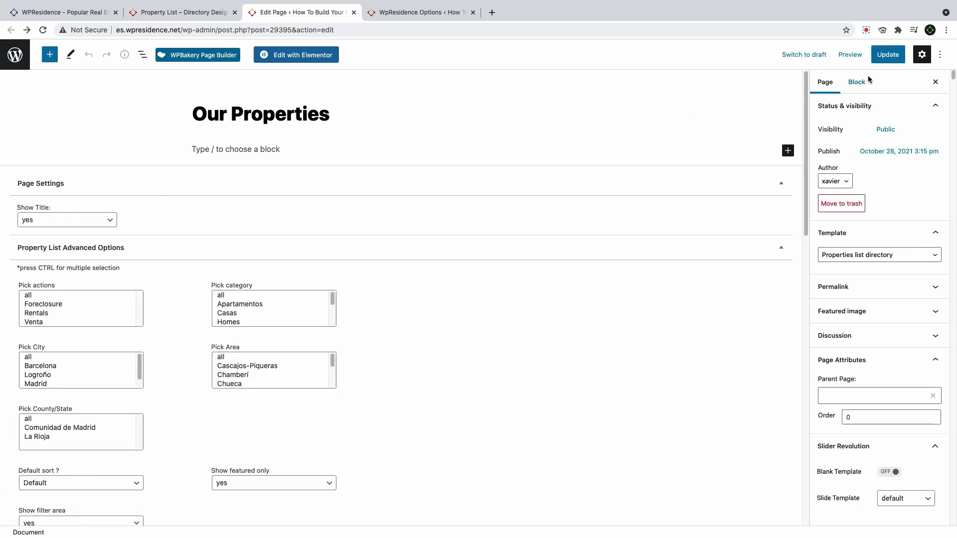
# Select 'all' for property actions, categories, areas, cities and counties/states
pyautogui.click(98, 298)
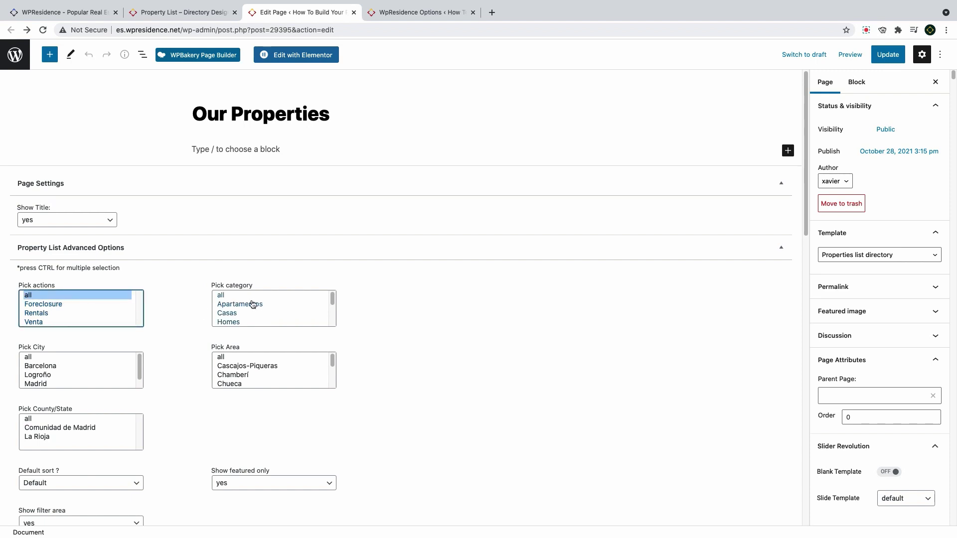
pyautogui.click(249, 304)
pyautogui.click(245, 296)
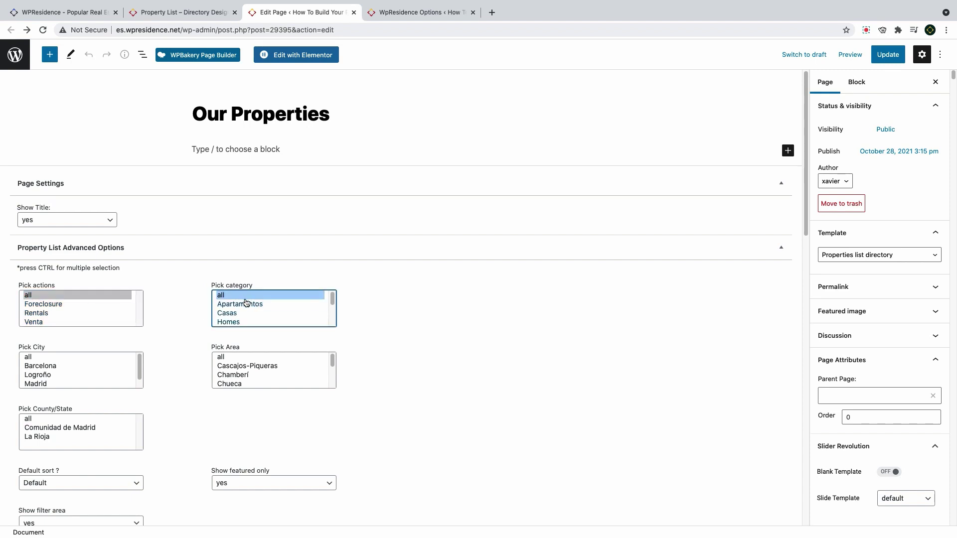
pyautogui.click(233, 357)
pyautogui.click(69, 358)
pyautogui.click(34, 420)
# Keep the default sort, set Show featured only to no, and update the page
pyautogui.scroll(-3, 192, 393)
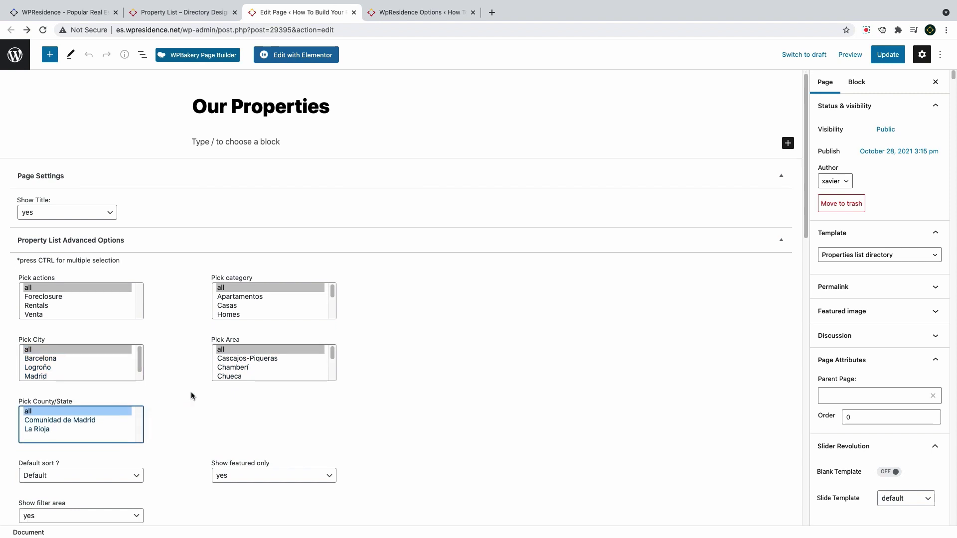
pyautogui.click(88, 419)
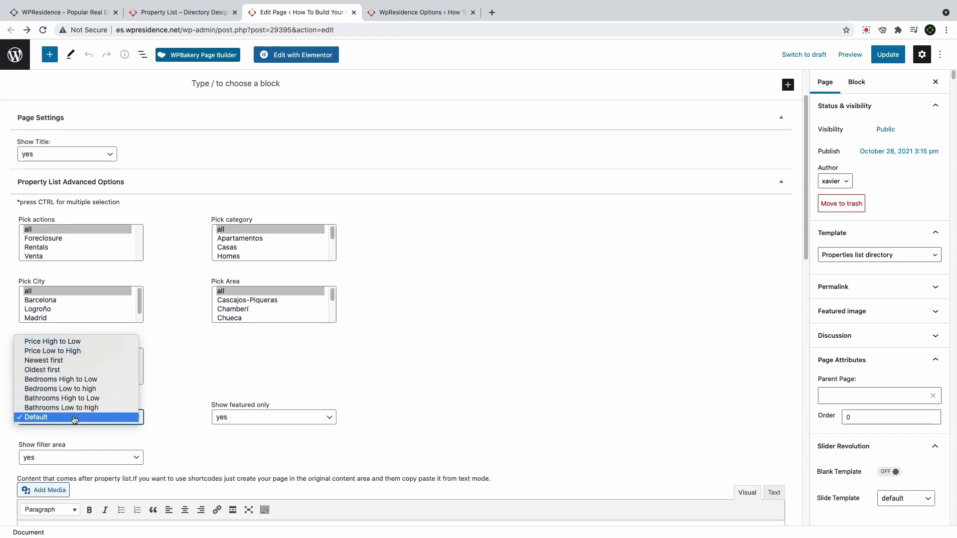
pyautogui.click(82, 419)
pyautogui.click(237, 417)
pyautogui.click(222, 427)
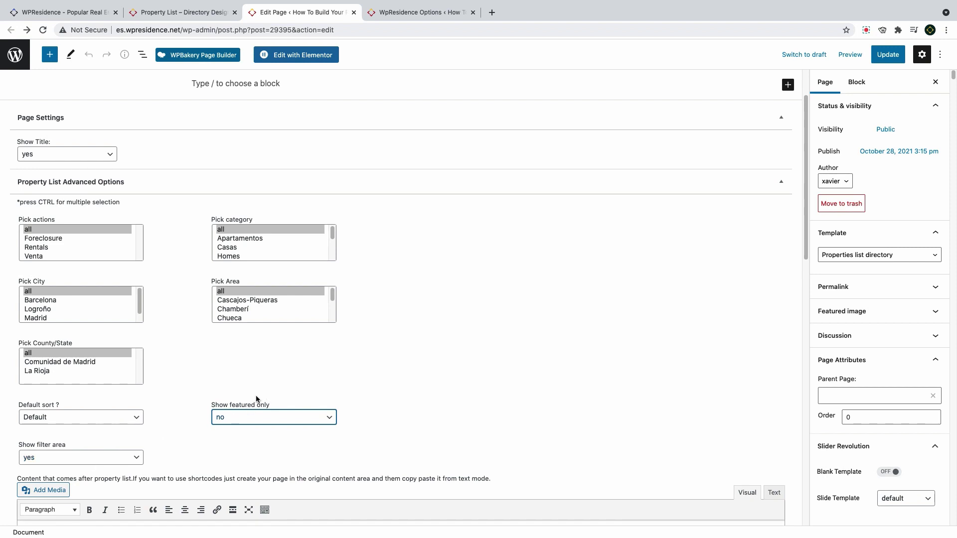
pyautogui.click(894, 59)
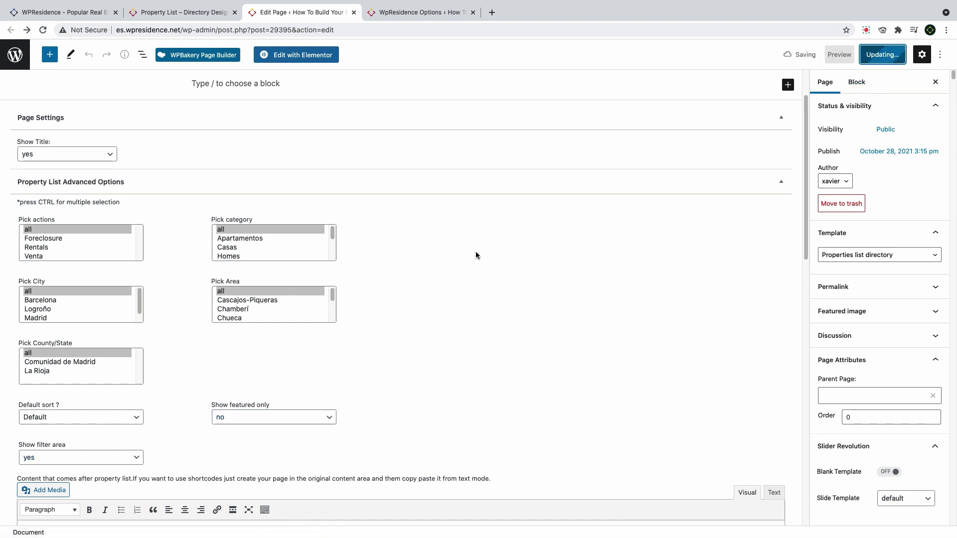
# Fill the directory filter ranges: size 0–2500, lot size 1–3500, bathrooms 0–9
pyautogui.scroll(-8, 287, 283)
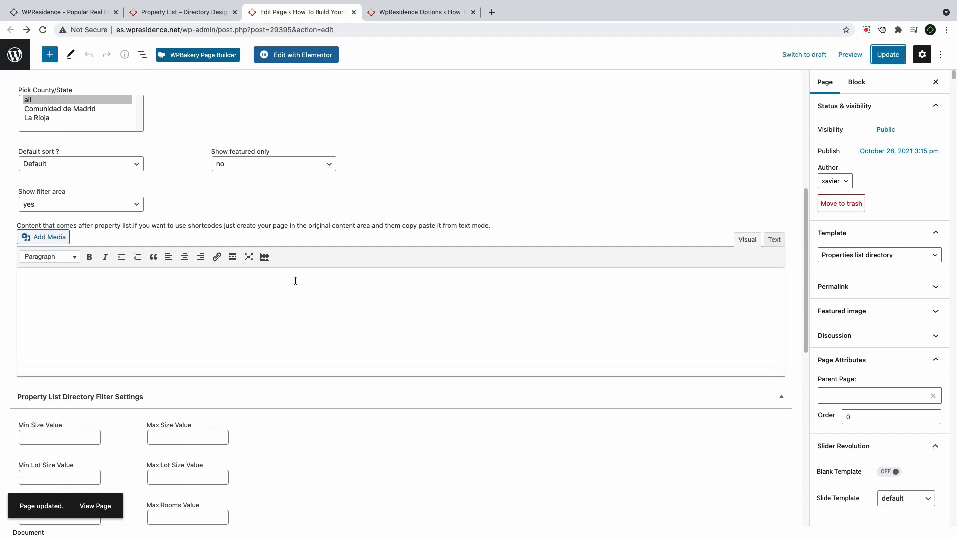
pyautogui.click(43, 235)
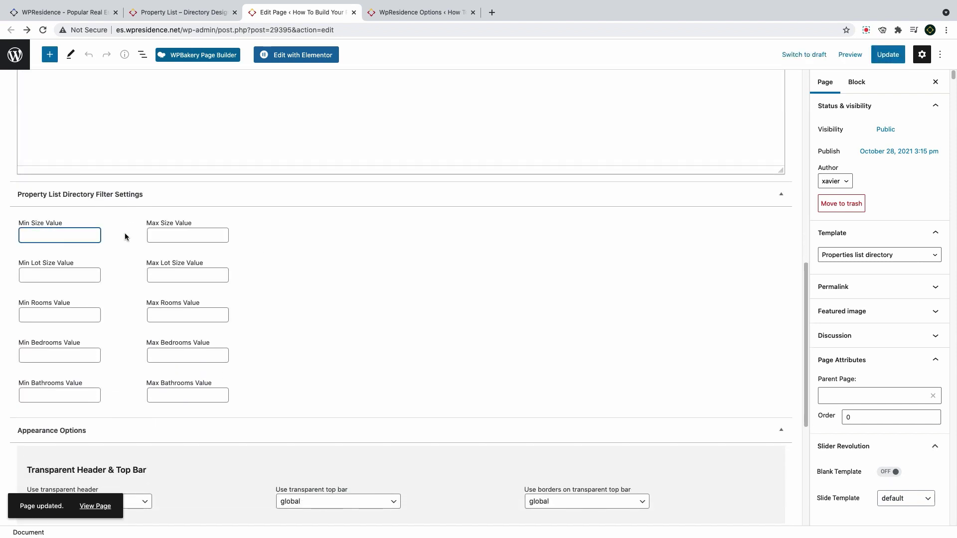
pyautogui.write('0')
pyautogui.click(176, 233)
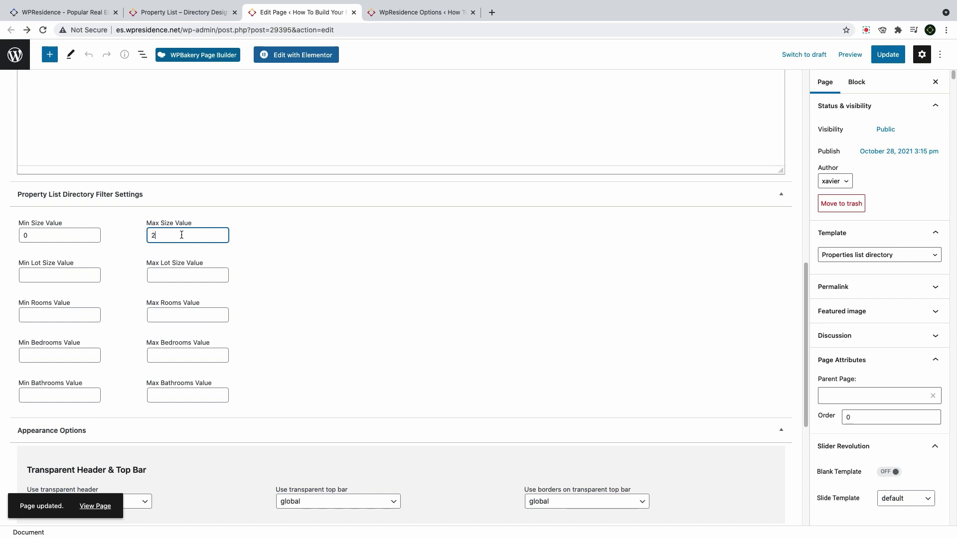
pyautogui.write('2500')
pyautogui.click(90, 274)
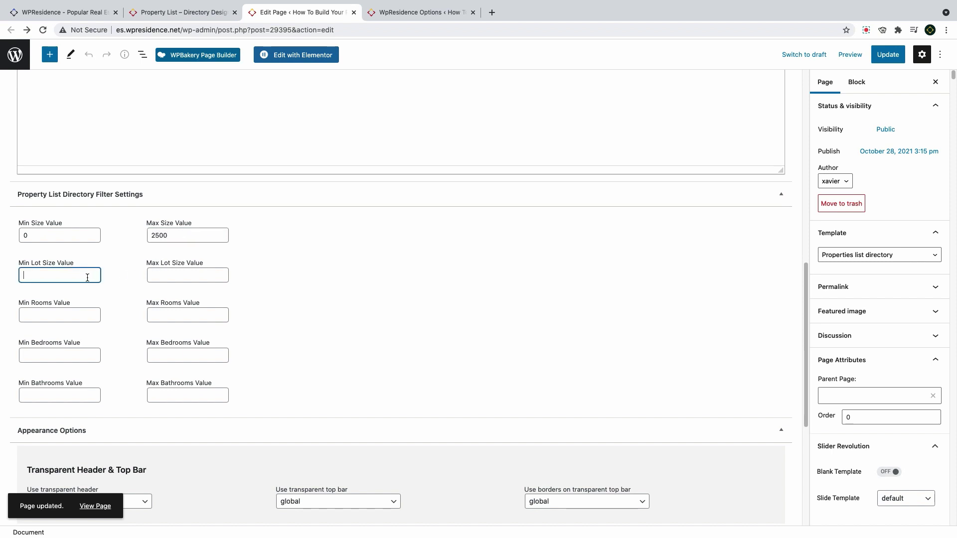
pyautogui.write('1')
pyautogui.click(170, 273)
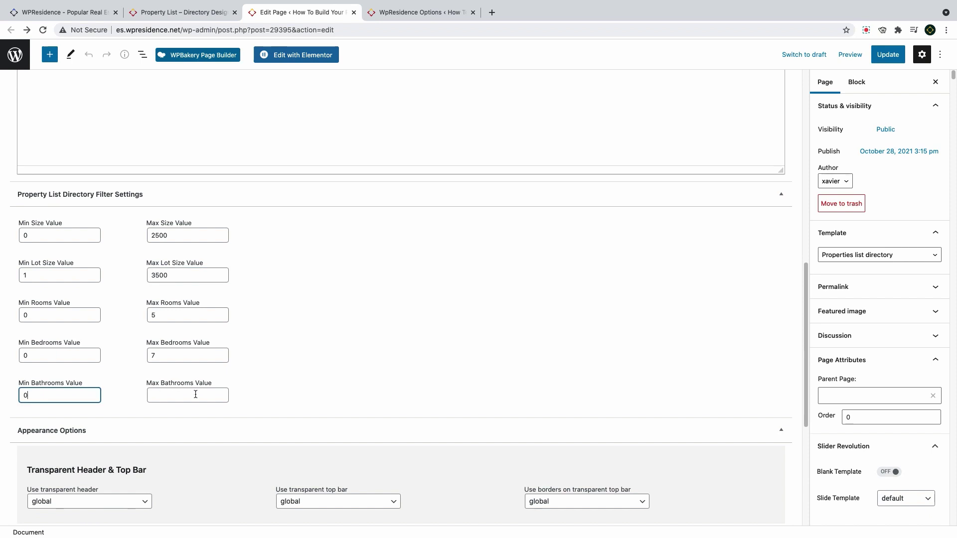
pyautogui.click(189, 395)
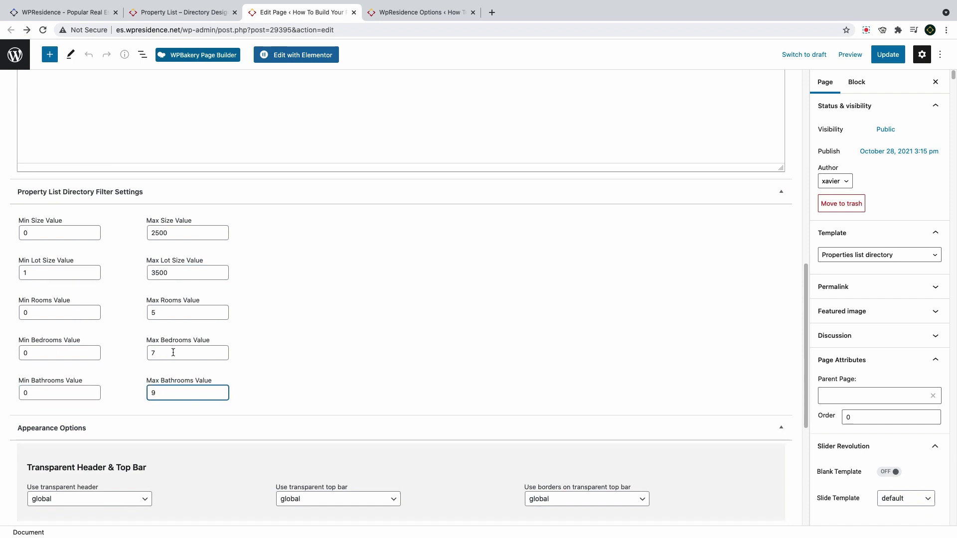
pyautogui.scroll(-4, 165, 348)
pyautogui.scroll(5, 164, 345)
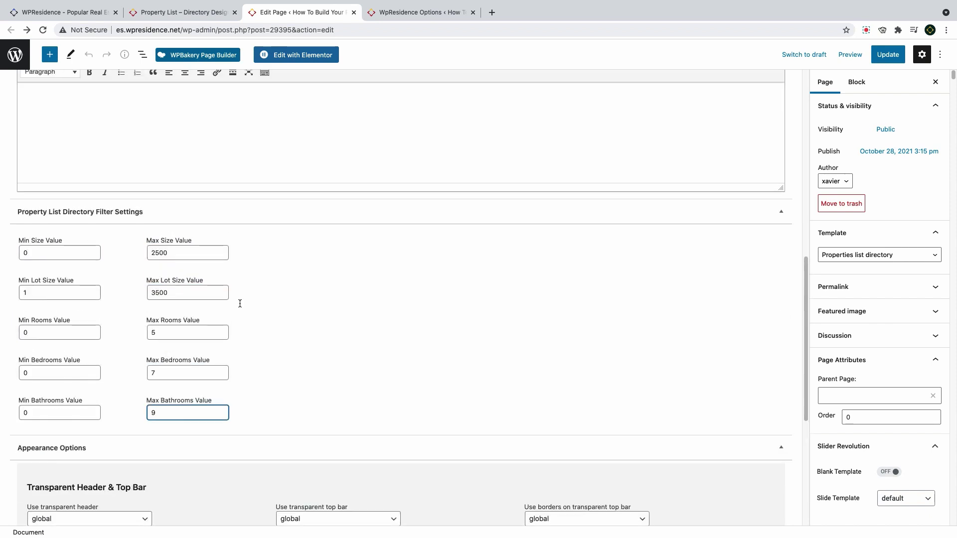
# Add a paragraph reading BEFORE under the page title
pyautogui.scroll(6, 245, 149)
pyautogui.click(245, 149)
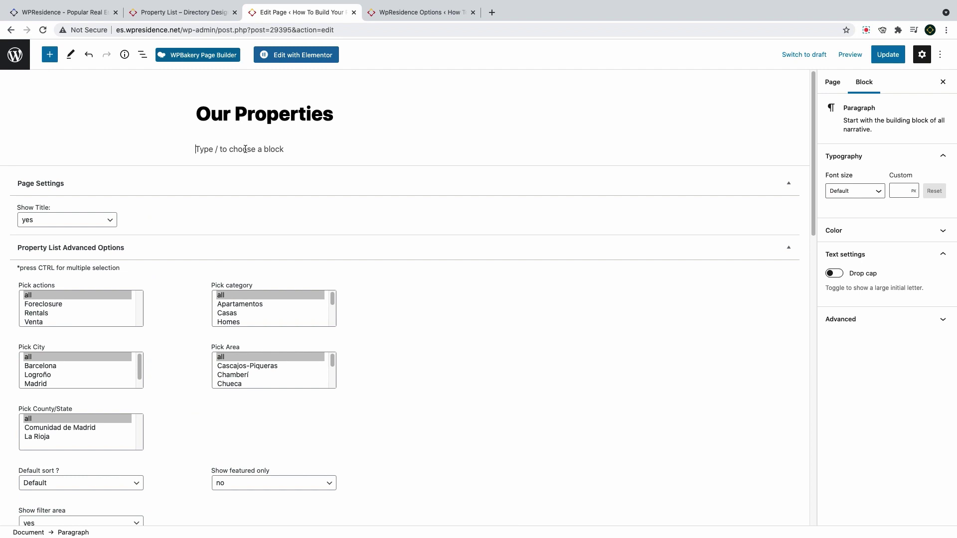
pyautogui.write('BEFORE')
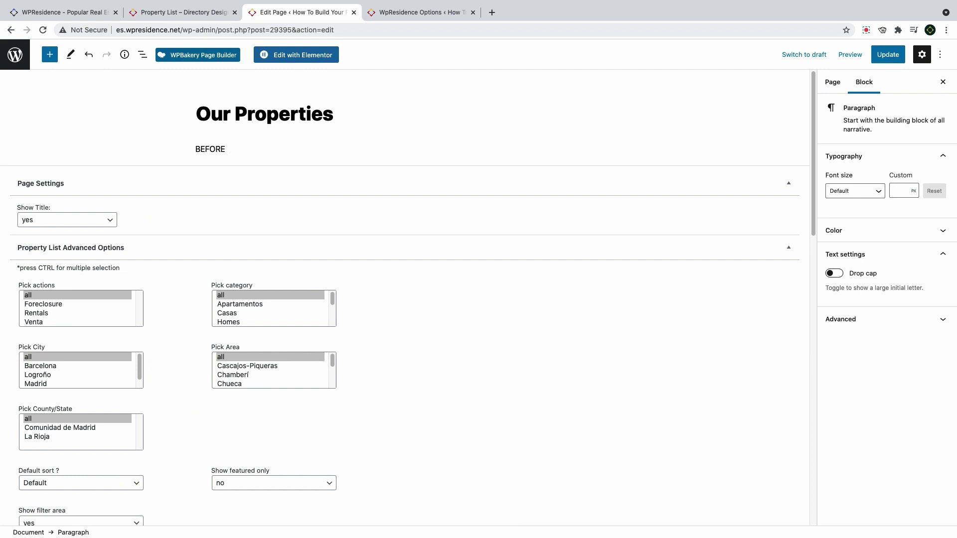
pyautogui.rightClick(256, 149)
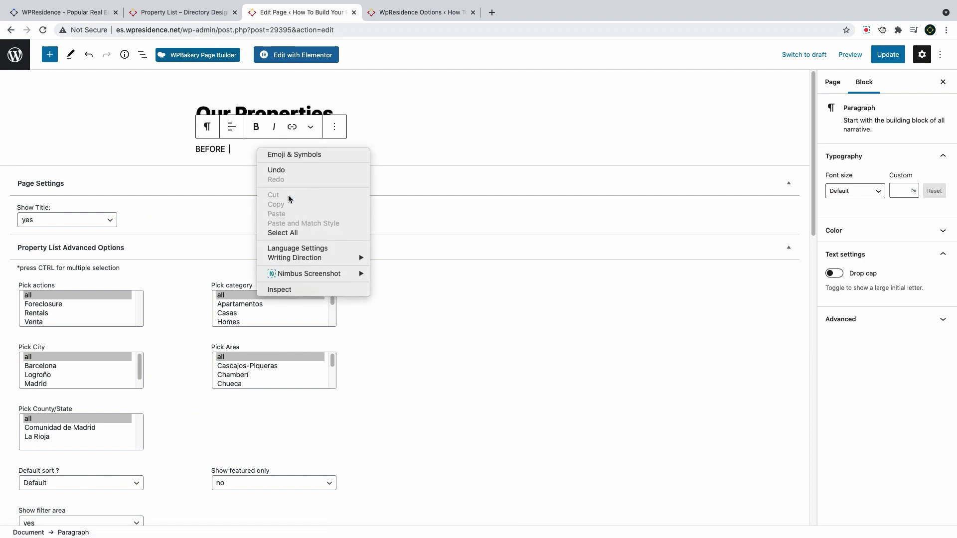
pyautogui.click(223, 158)
# Paste the template description after AFTER, update the page, and view it live
pyautogui.scroll(-8, 268, 234)
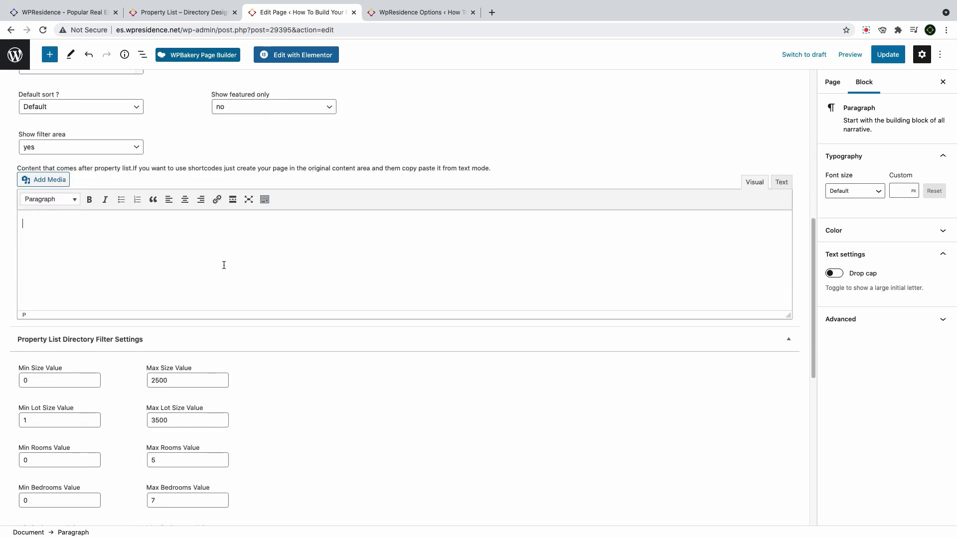
pyautogui.write('This template allows you to set in admin the min and maxim values for lot size, property size, rooms, bedrooms and bathrooms. The rest of the elements will be synced with your property categories, types, cities, areas and states added in admin. Property status syncs with the status list you add in theme options. Features and amenities sync with the features you select to show in Advanced search which you custom add in theme options too.')
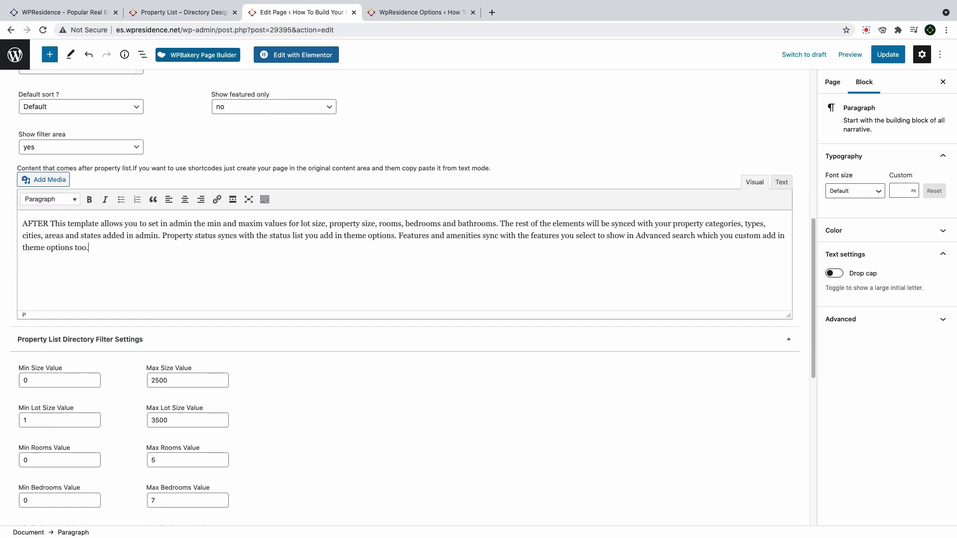
pyautogui.click(888, 54)
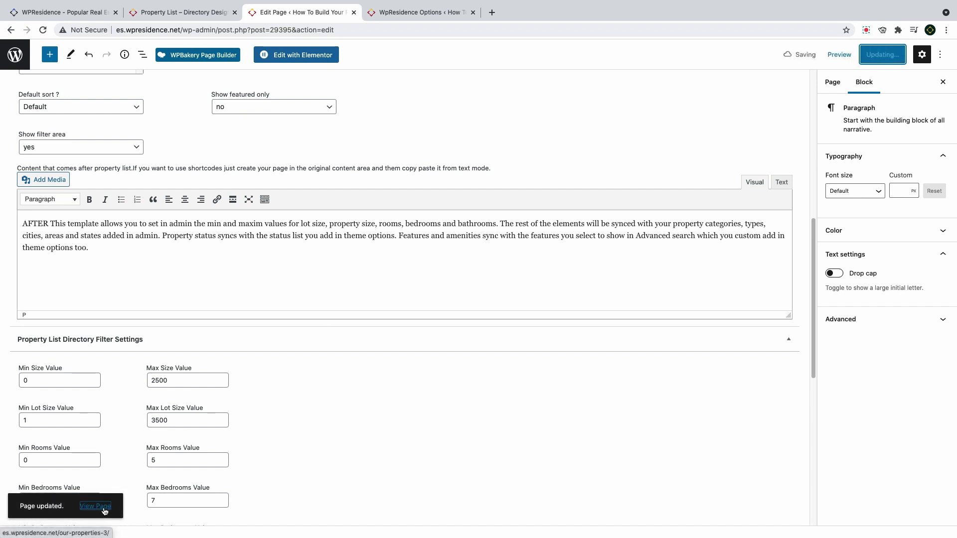
pyautogui.click(95, 506)
pyautogui.scroll(4, 356, 368)
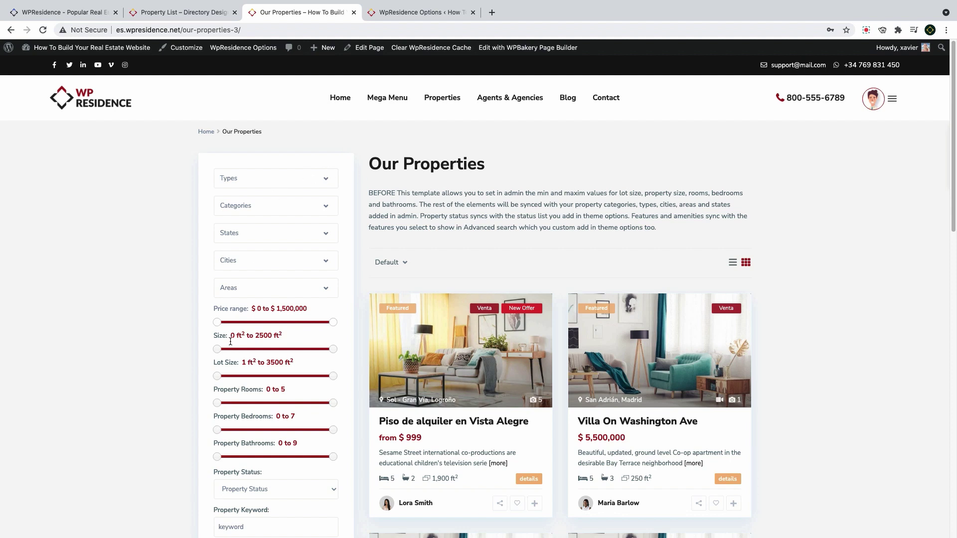
# Browse the Areas, Cities and Status filter lists without changing them
pyautogui.click(235, 292)
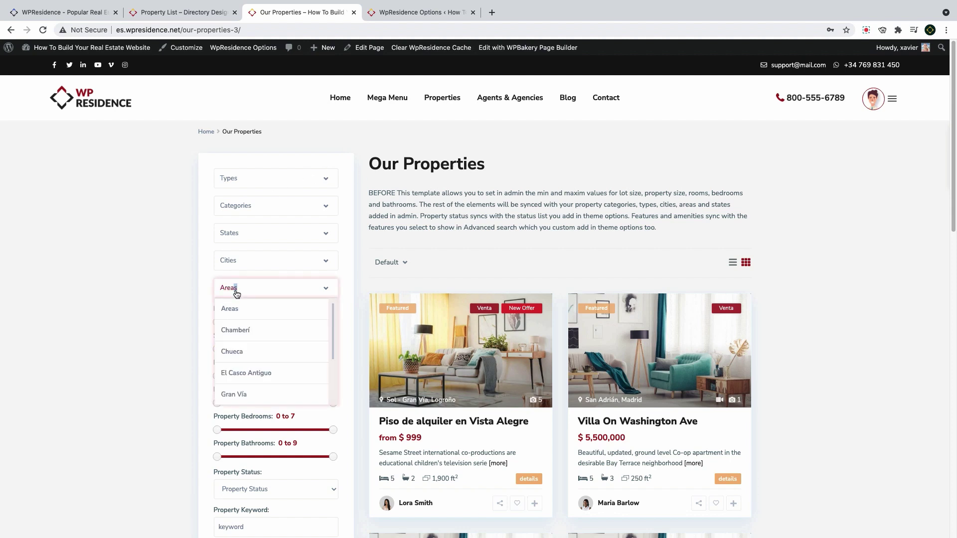
pyautogui.click(234, 294)
pyautogui.click(242, 268)
pyautogui.click(244, 265)
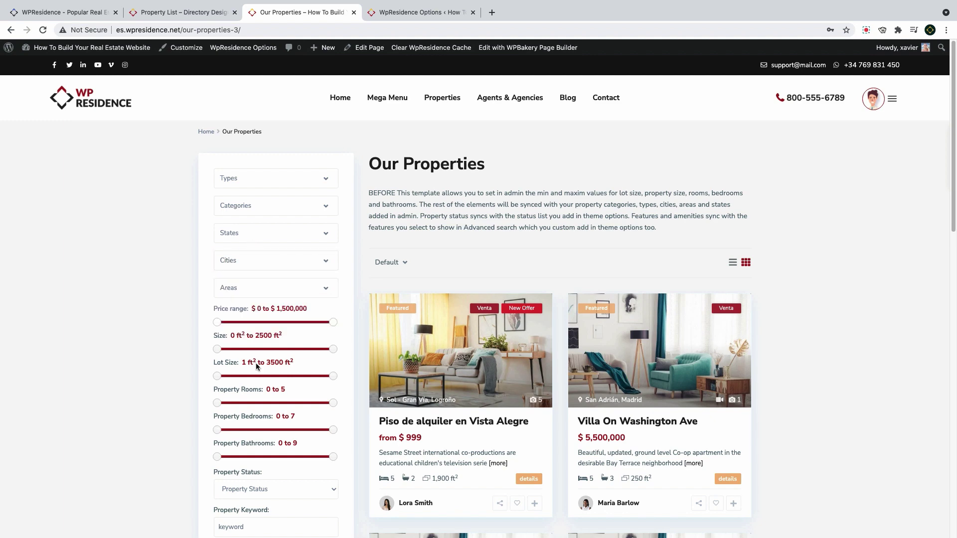
pyautogui.scroll(-2, 255, 362)
pyautogui.click(260, 405)
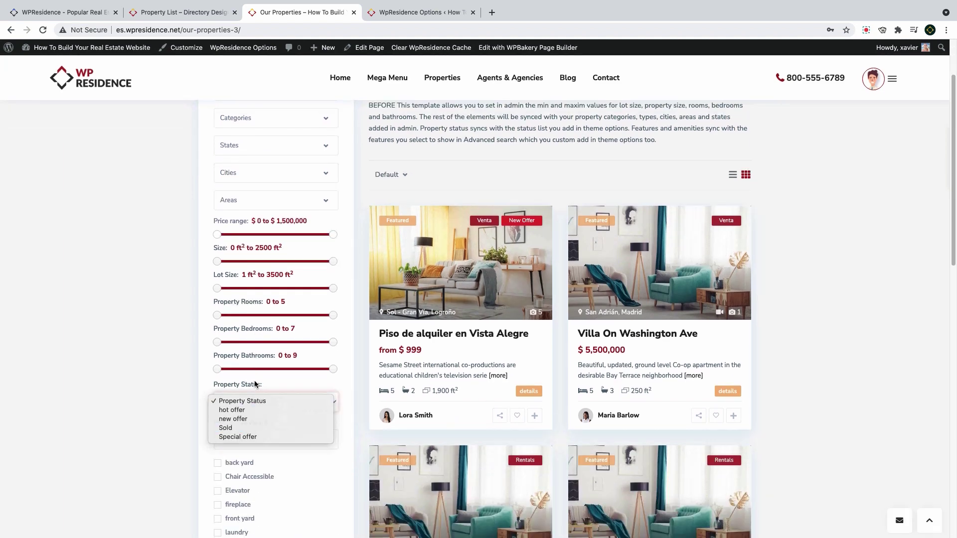
pyautogui.click(256, 385)
# Tick the laundry amenity, keep Default sort, and show listings as a list
pyautogui.scroll(-4, 244, 398)
pyautogui.click(235, 331)
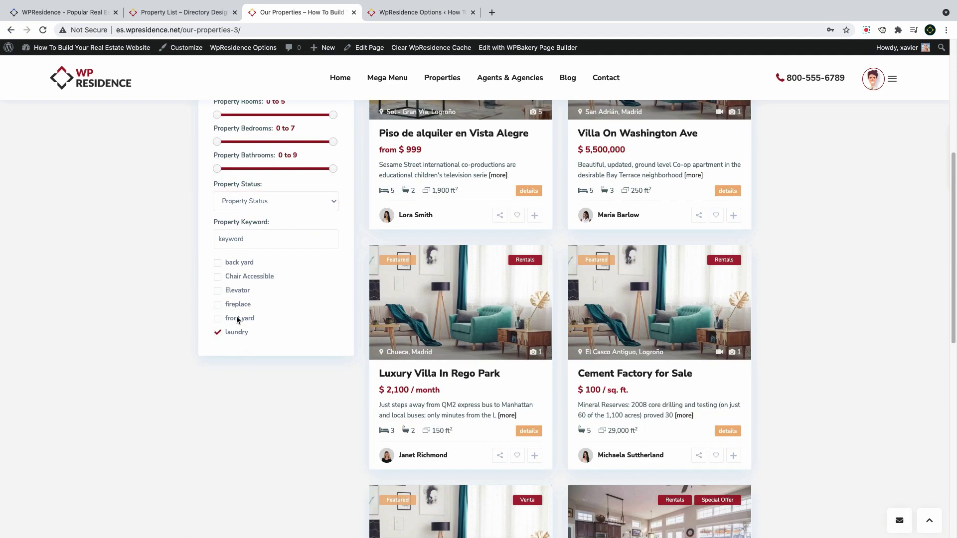
pyautogui.scroll(5, 279, 325)
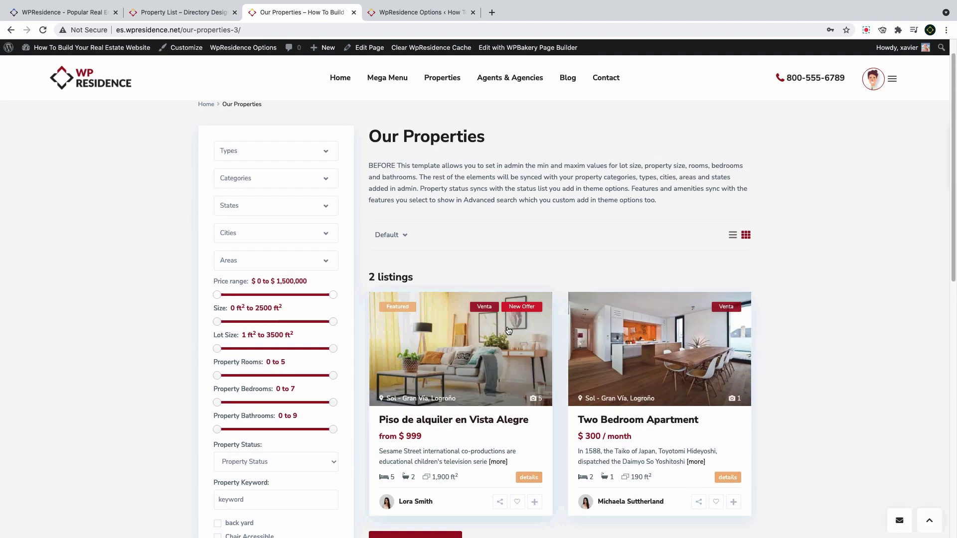
pyautogui.click(399, 250)
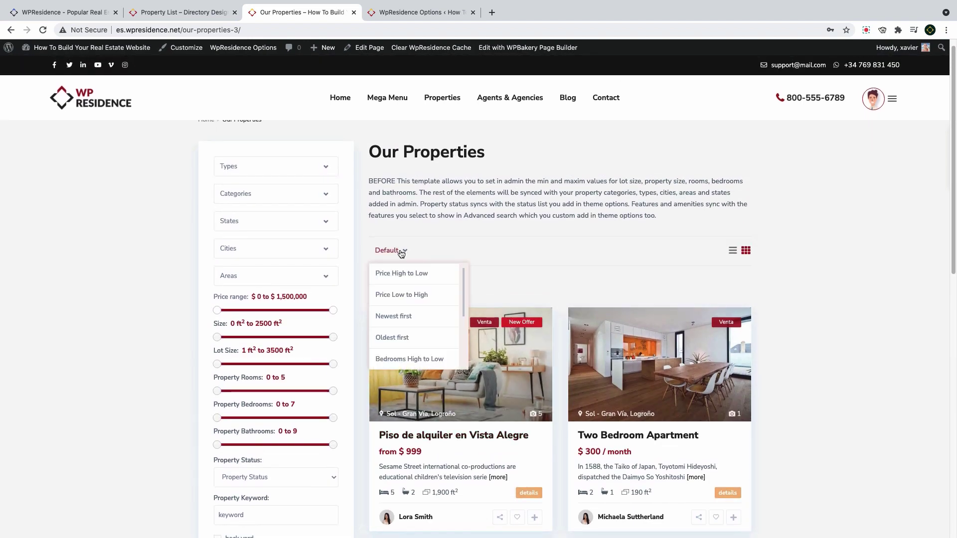
pyautogui.click(400, 254)
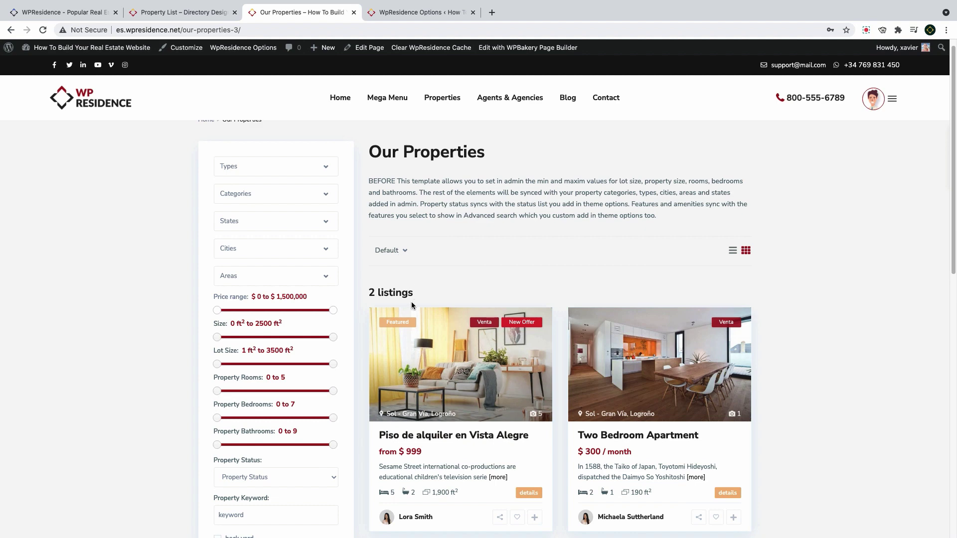
pyautogui.click(732, 250)
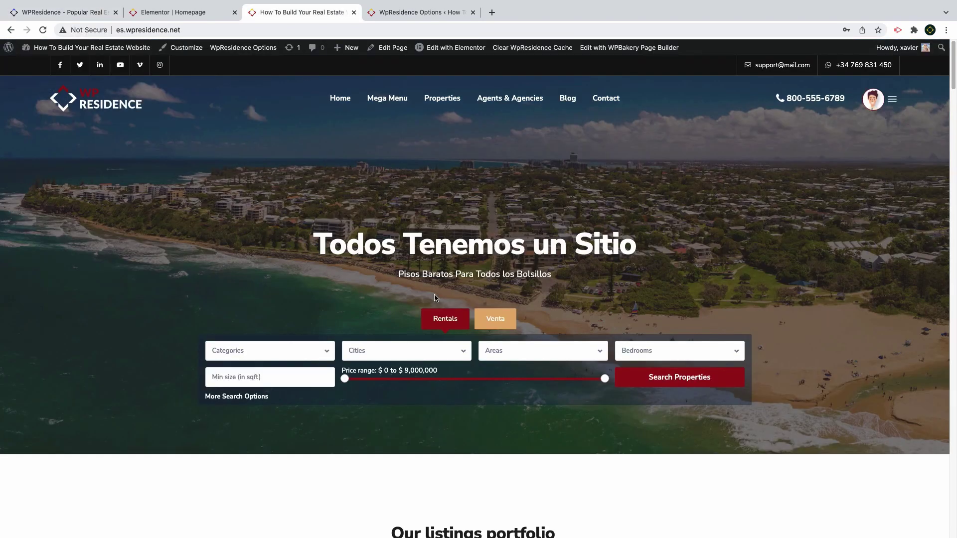
# Switch the homepage header search to its Venta tab, then go to WpResidence Options
pyautogui.click(501, 324)
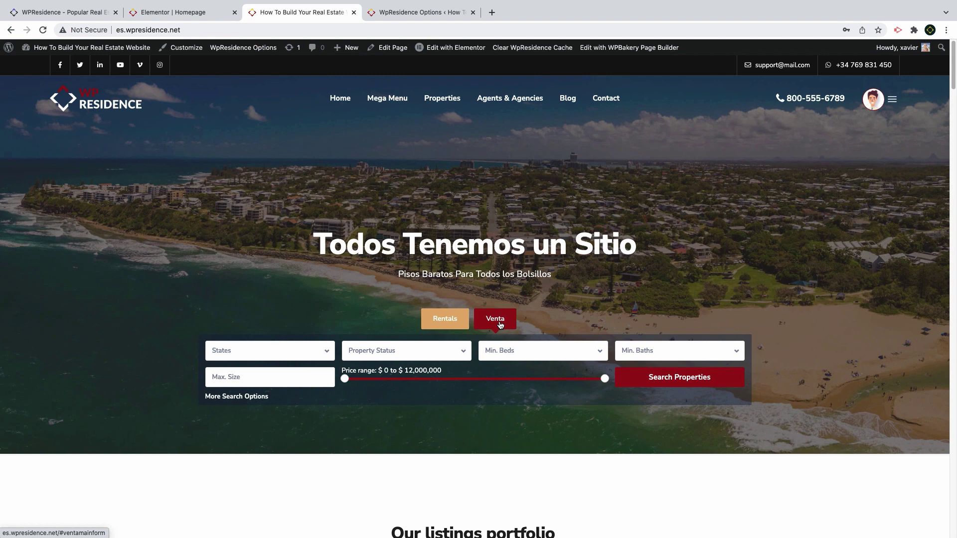
pyautogui.click(427, 15)
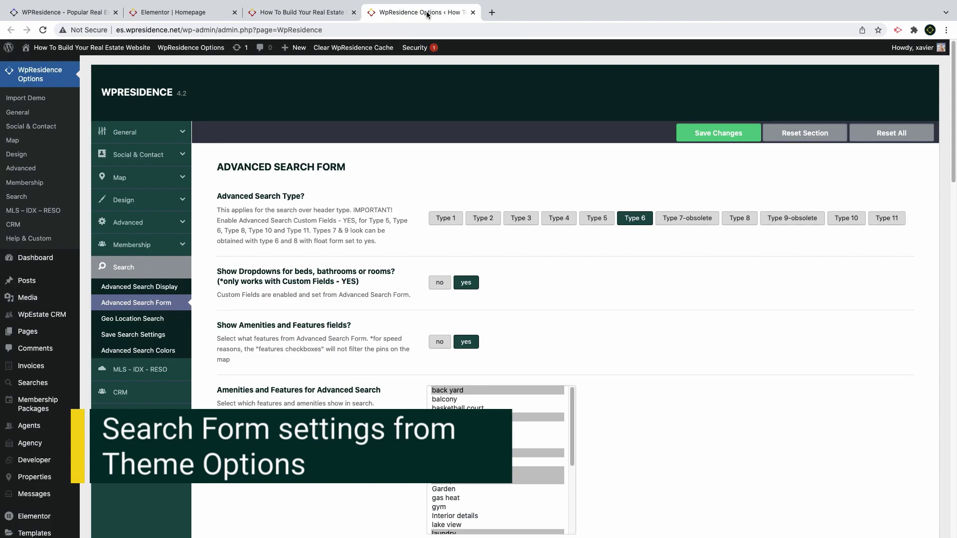
# Look through the Advanced Search Display, Geo Location and Colors settings, returning to Advanced Search Form
pyautogui.click(142, 287)
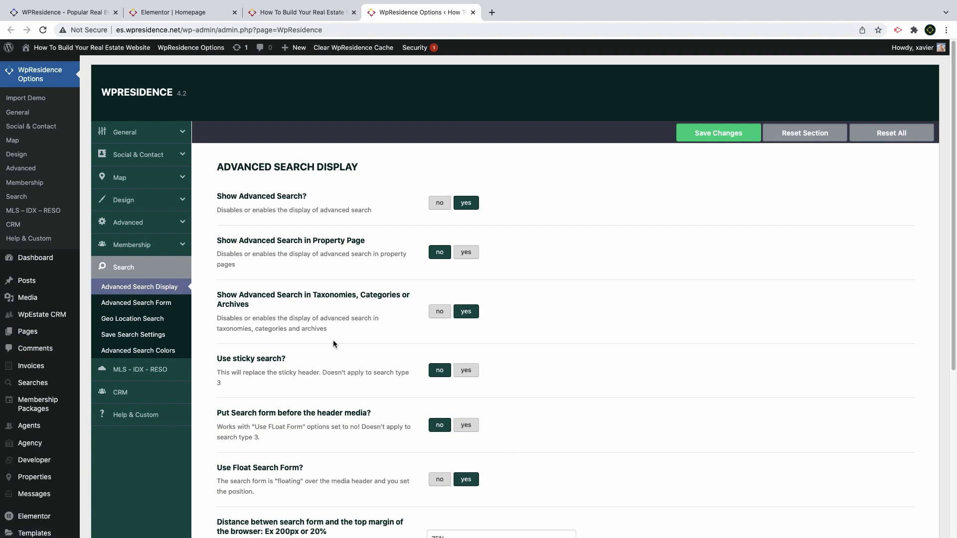
pyautogui.click(159, 303)
pyautogui.scroll(-15, 510, 312)
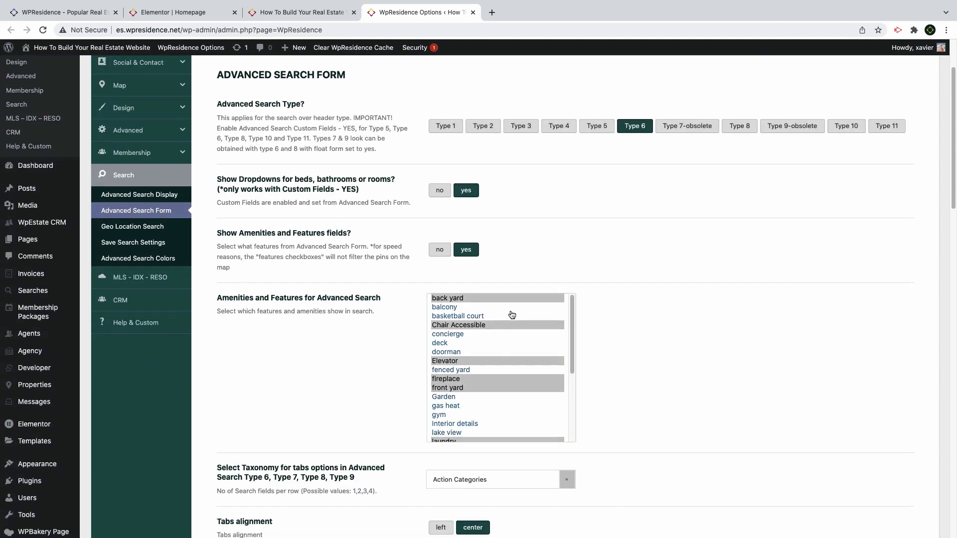
pyautogui.scroll(-8, 511, 310)
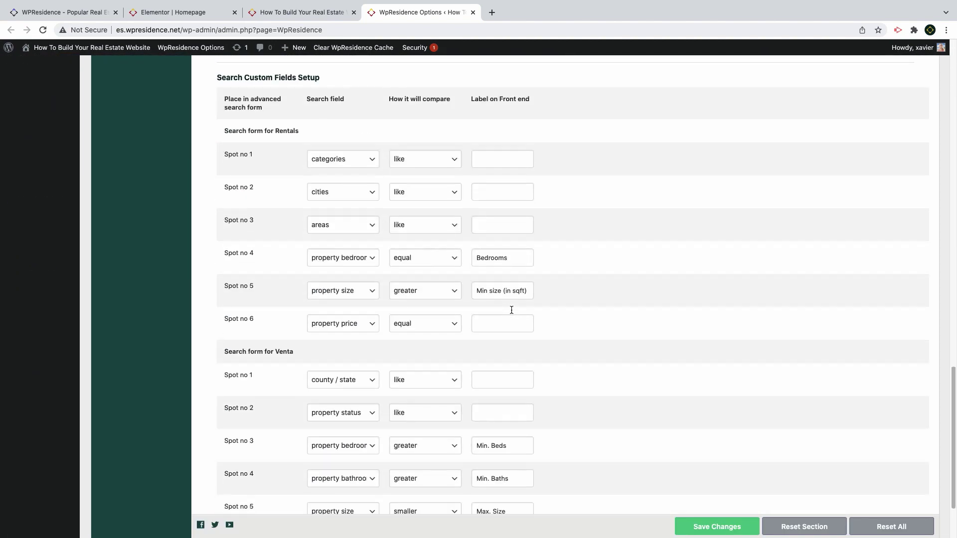
pyautogui.scroll(20, 511, 311)
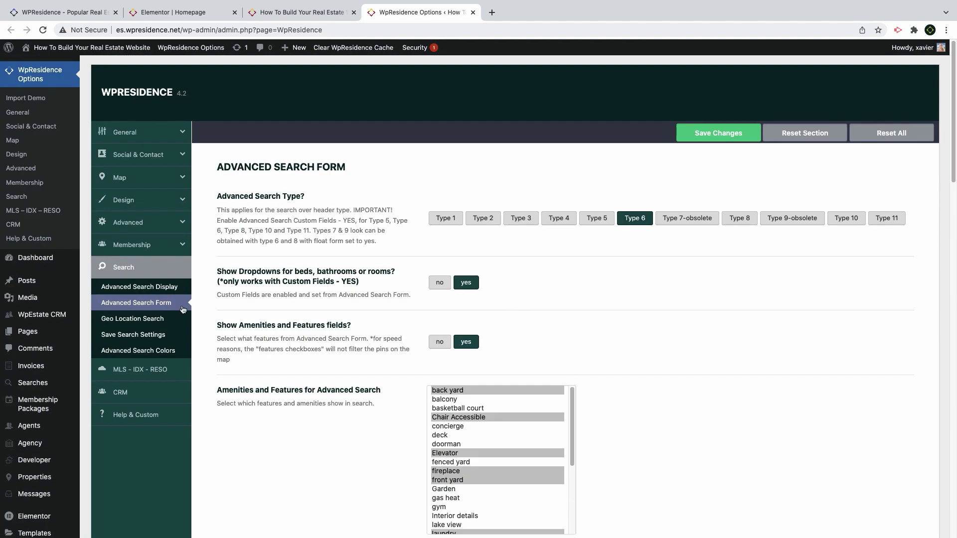
pyautogui.click(149, 319)
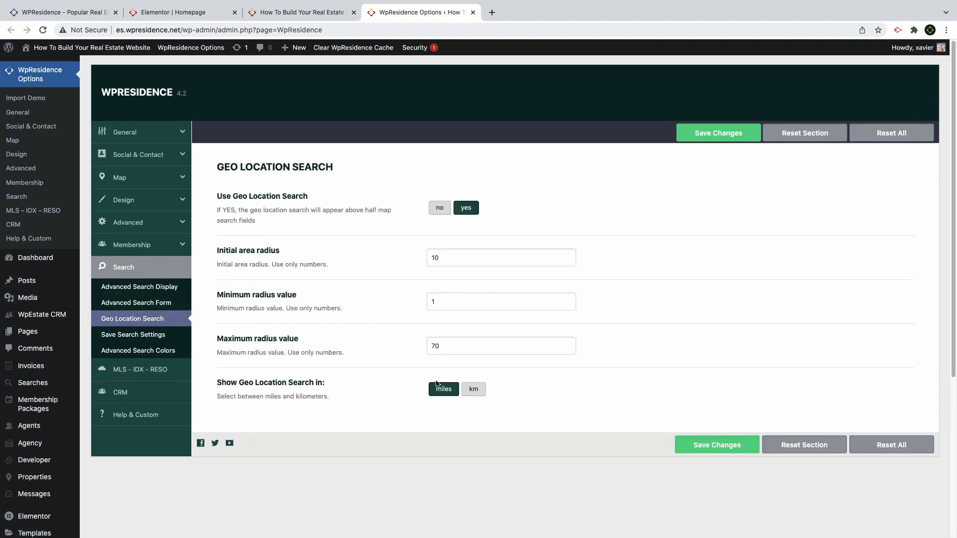
pyautogui.click(144, 350)
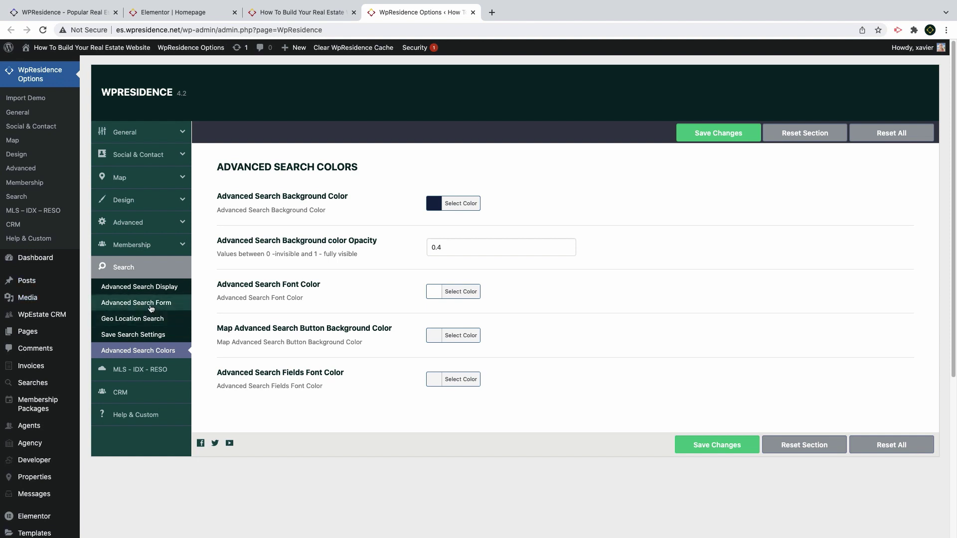
pyautogui.click(144, 306)
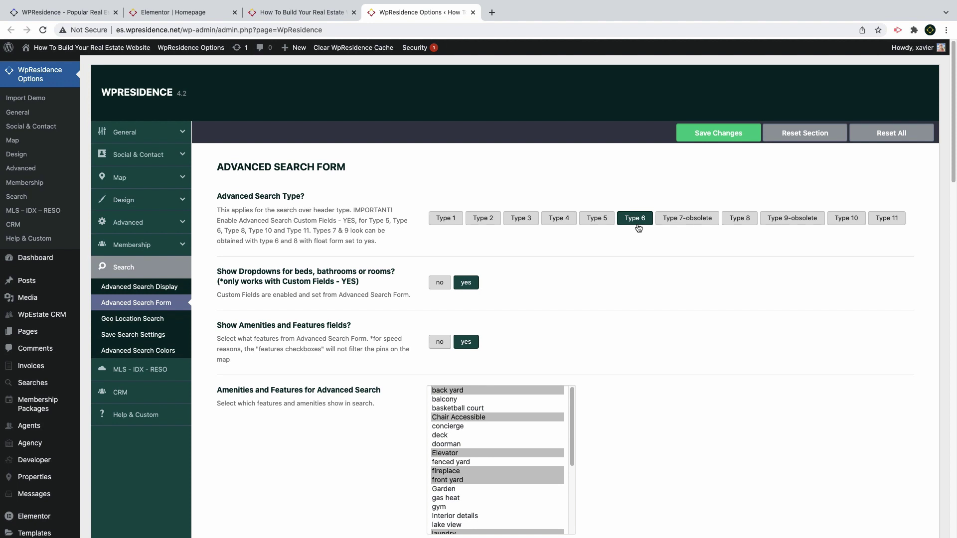
pyautogui.scroll(-1, 638, 228)
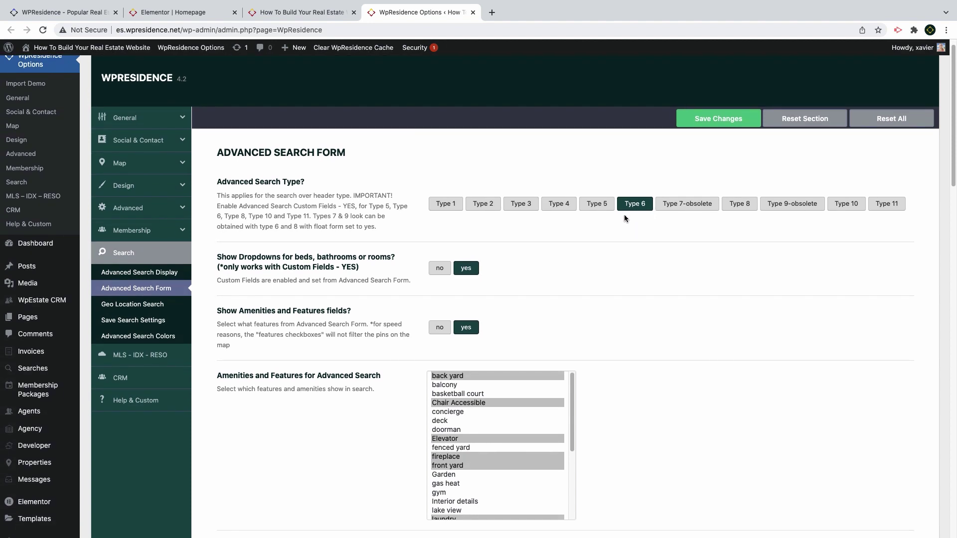
pyautogui.scroll(-3, 478, 272)
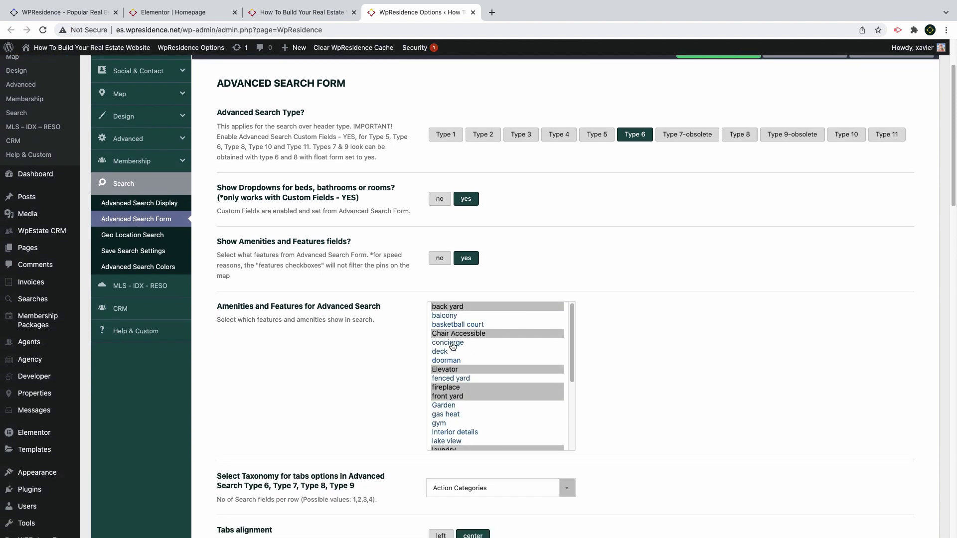
pyautogui.scroll(-5, 458, 369)
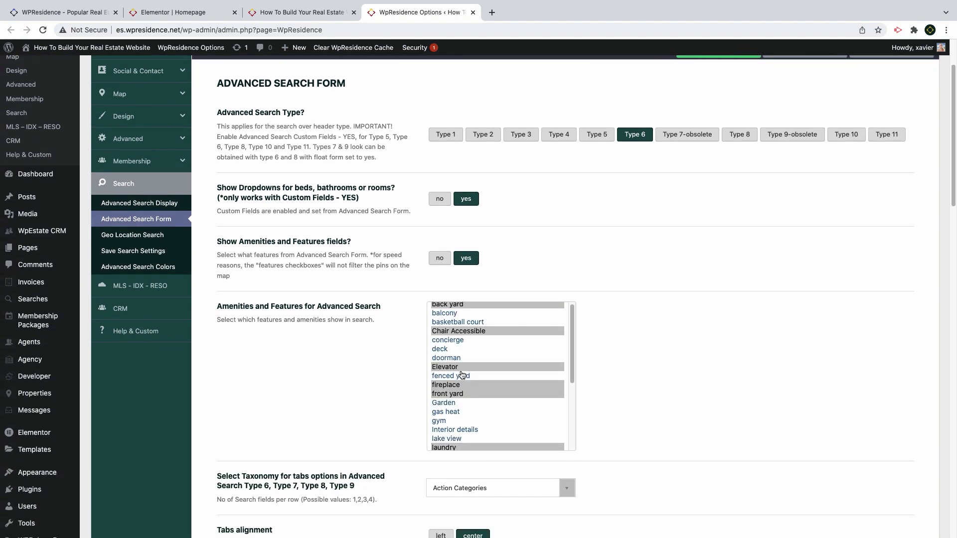
pyautogui.scroll(-2, 460, 369)
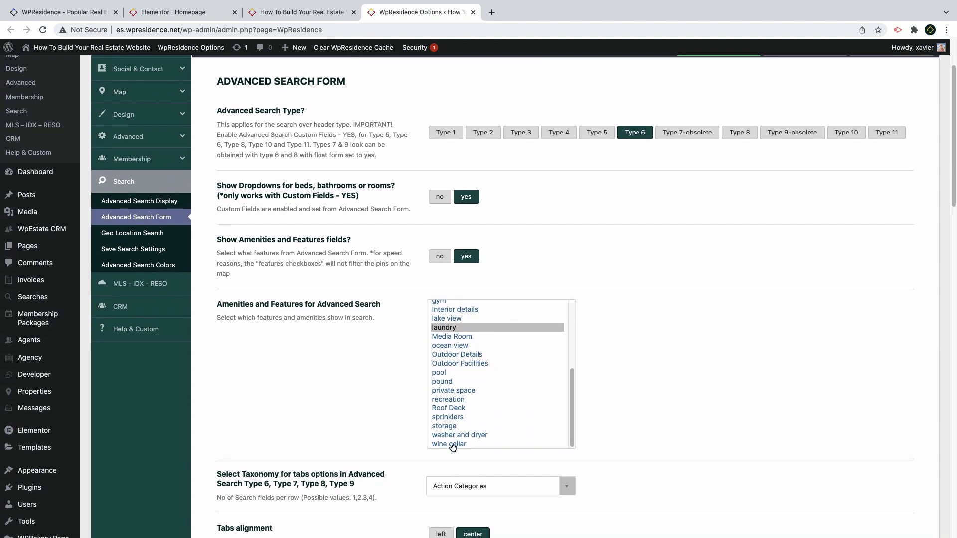
# Add washer and dryer, wine cellar, storage and sprinklers to the searchable amenities
pyautogui.keyDown('super'); pyautogui.click(449, 445); pyautogui.keyUp('super')
pyautogui.keyDown('super'); pyautogui.click(447, 434); pyautogui.keyUp('super')
pyautogui.keyDown('super'); pyautogui.click(446, 427); pyautogui.keyUp('super')
pyautogui.keyDown('super'); pyautogui.click(436, 417); pyautogui.keyUp('super')
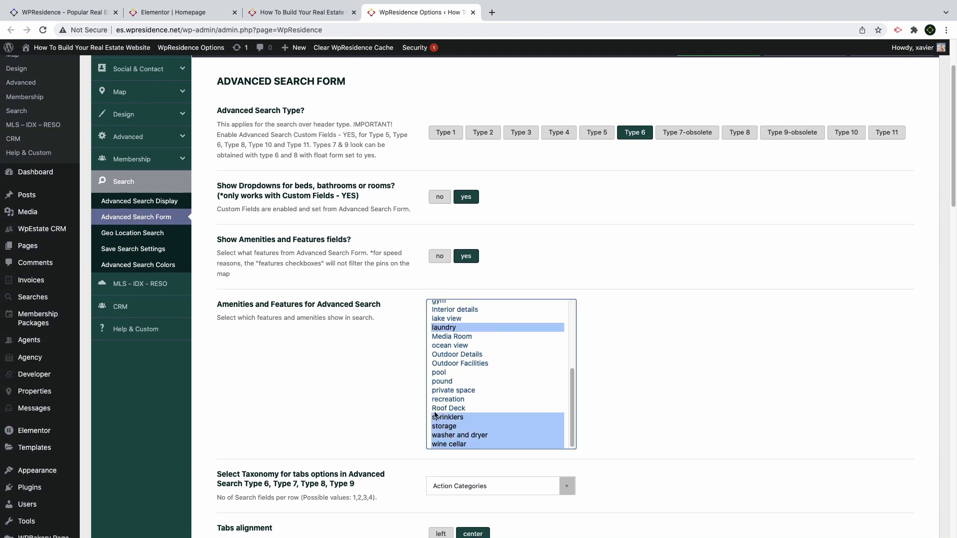
pyautogui.scroll(-5, 366, 375)
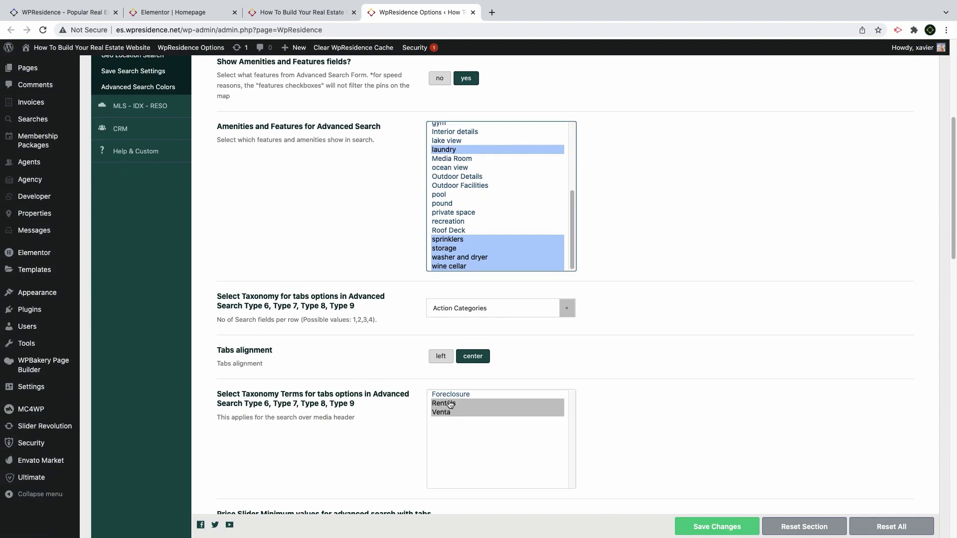
# Keep Action Categories as the taxonomy for the search tabs
pyautogui.click(467, 308)
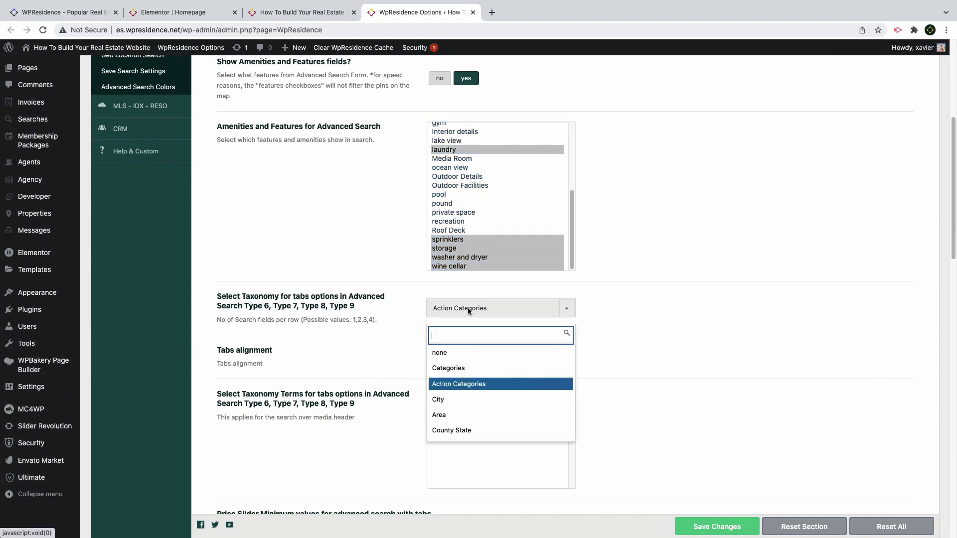
pyautogui.scroll(-1, 470, 382)
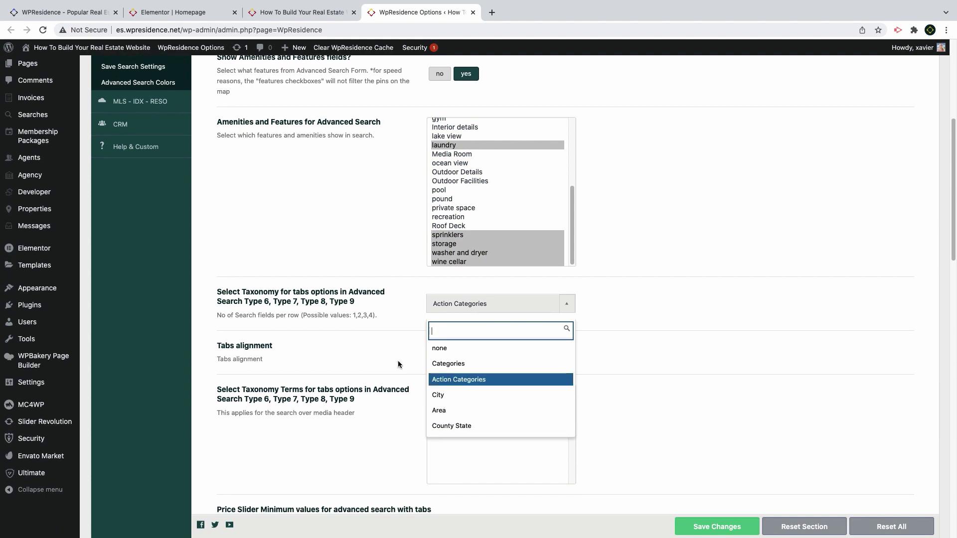
pyautogui.click(381, 342)
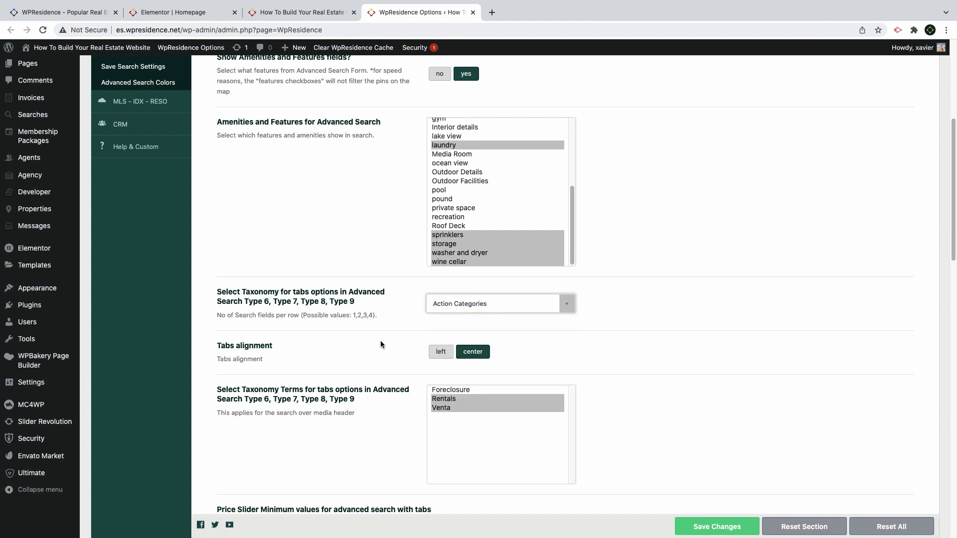
pyautogui.scroll(-5, 381, 344)
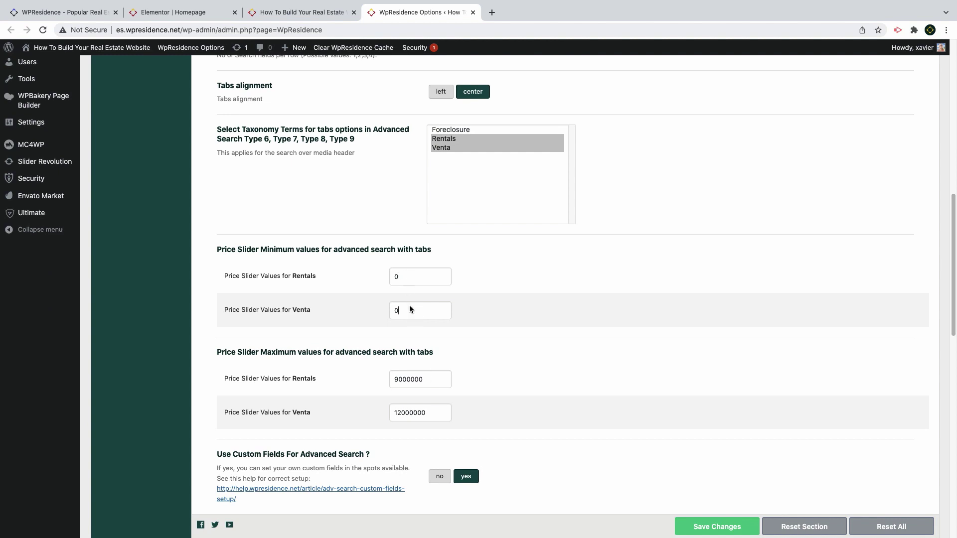
# Change the Venta minimum price slider value to 10000 and check the live homepage
pyautogui.moveTo(411, 310); pyautogui.dragTo(385, 309)
pyautogui.write('10000')
pyautogui.scroll(-5, 436, 409)
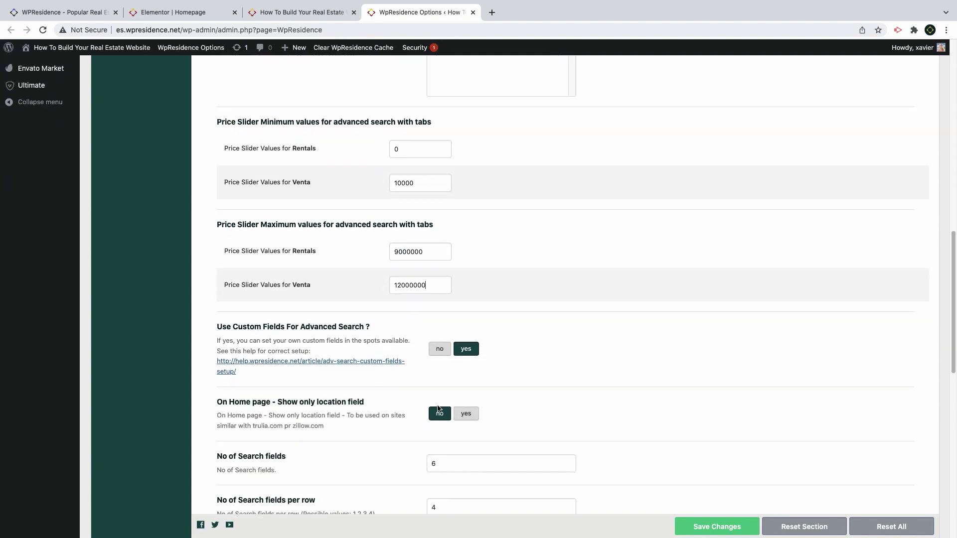
pyautogui.scroll(-2, 441, 300)
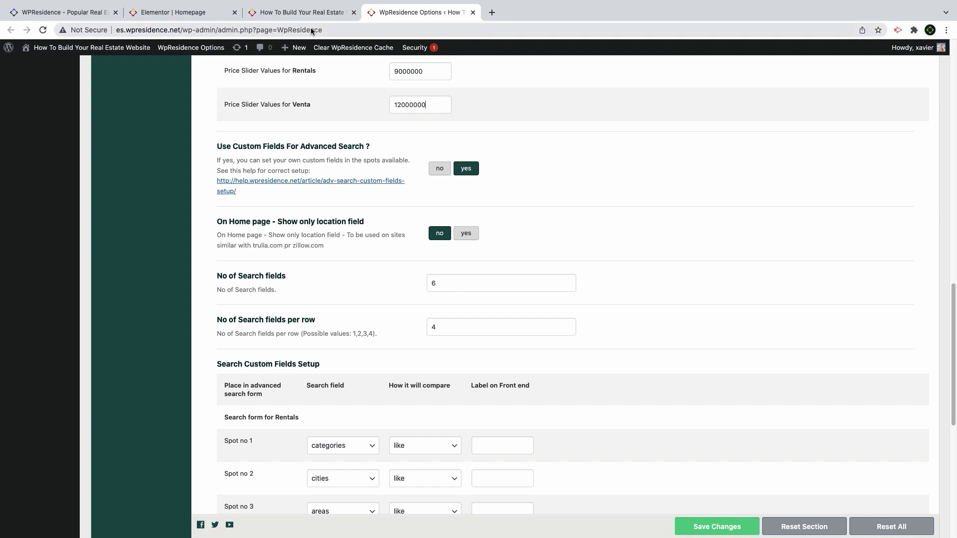
pyautogui.click(283, 13)
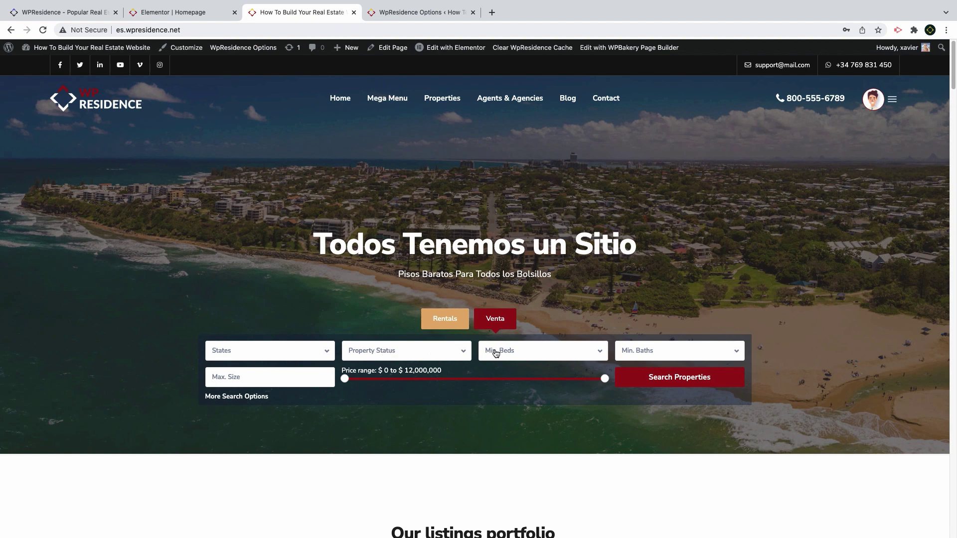
# Preview the homepage search's Rentals tab, then return to WpResidence Options
pyautogui.click(447, 325)
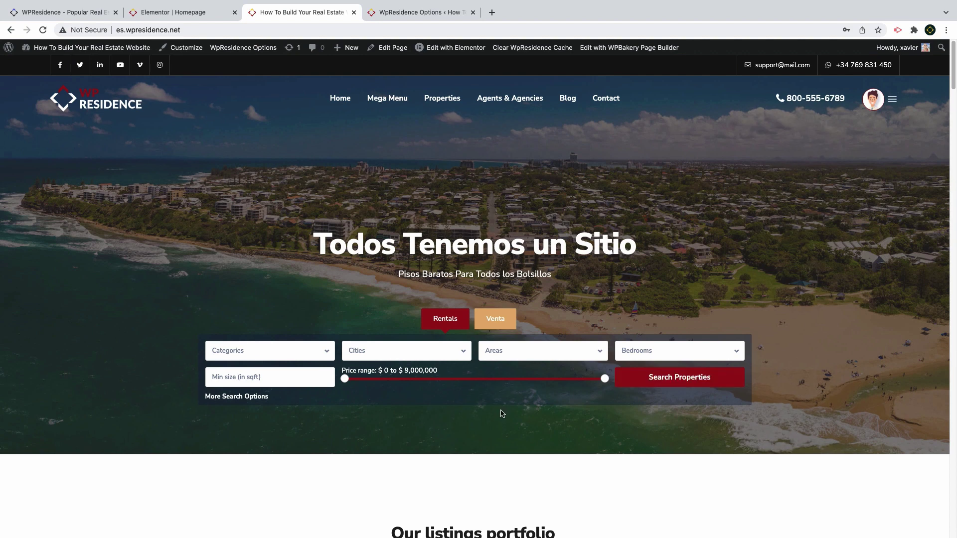
pyautogui.click(415, 13)
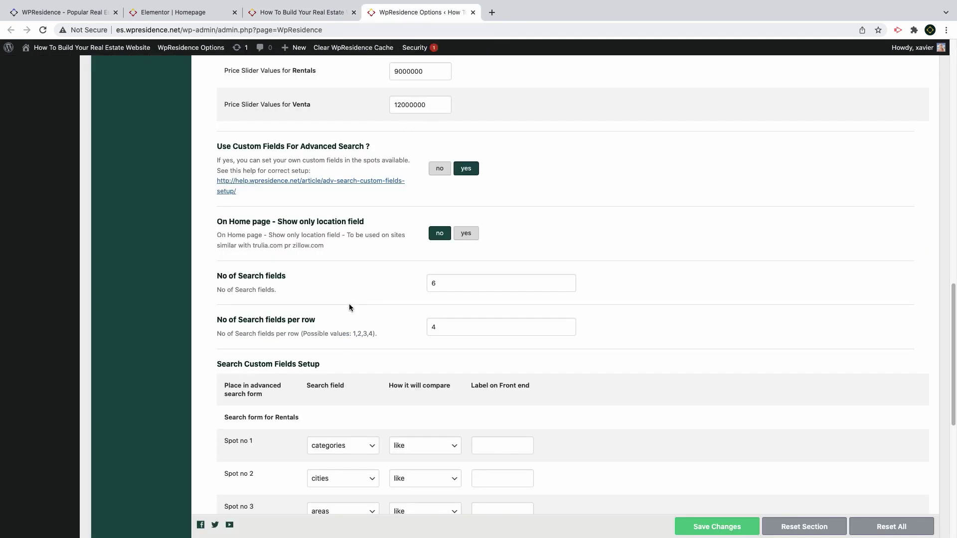
# Set Rentals Spot no 2 to wpestate location and Rentals Spot no 3 to none
pyautogui.scroll(-3, 349, 303)
pyautogui.scroll(-2, 349, 301)
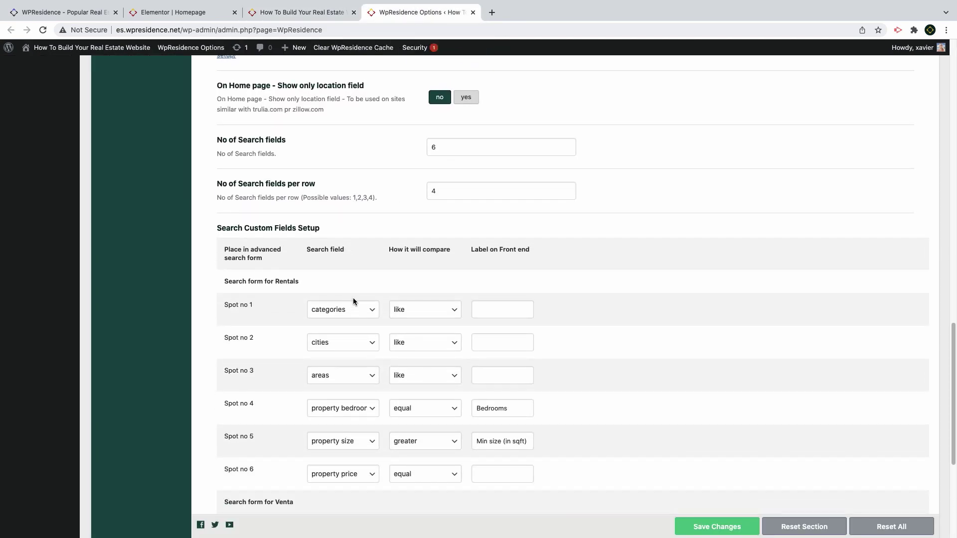
pyautogui.click(346, 346)
pyautogui.click(349, 361)
pyautogui.click(493, 343)
pyautogui.click(348, 380)
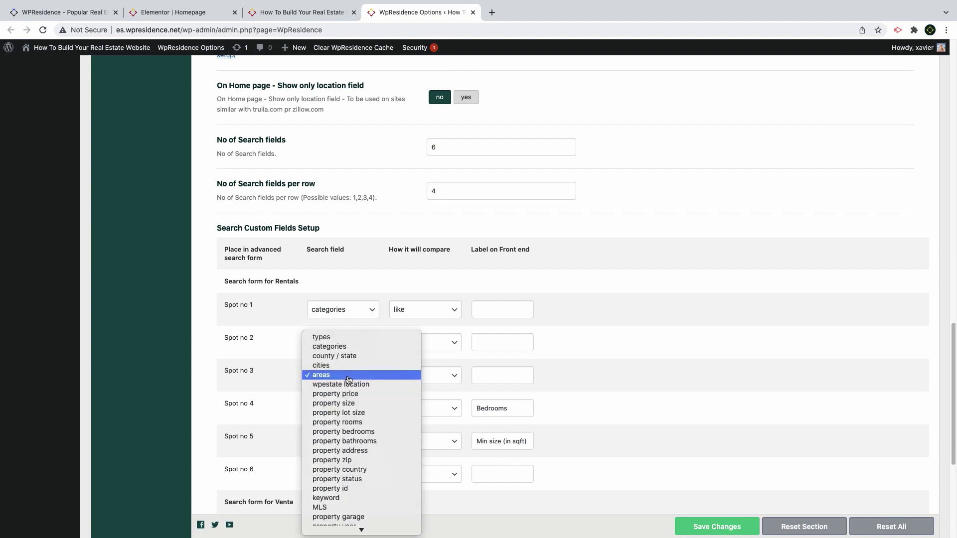
pyautogui.scroll(-3, 349, 381)
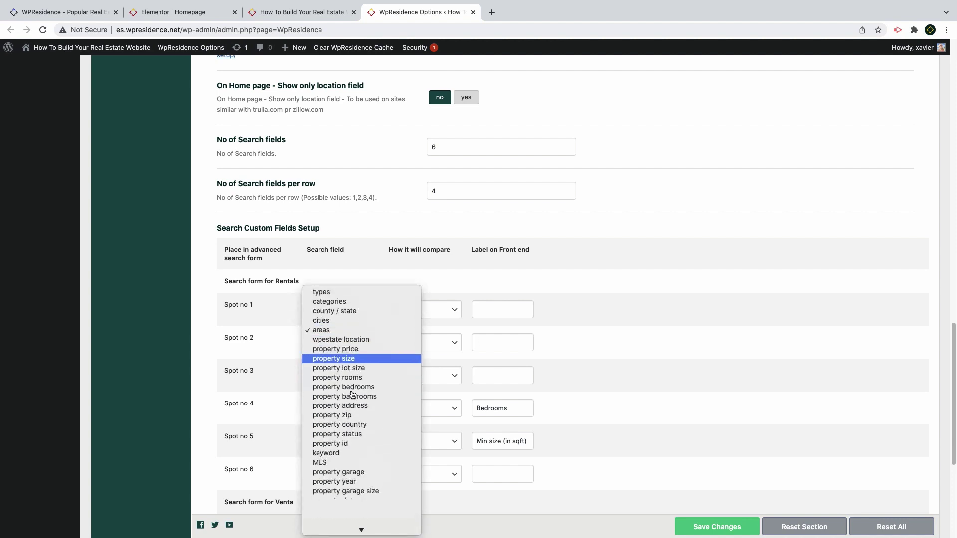
pyautogui.click(360, 529)
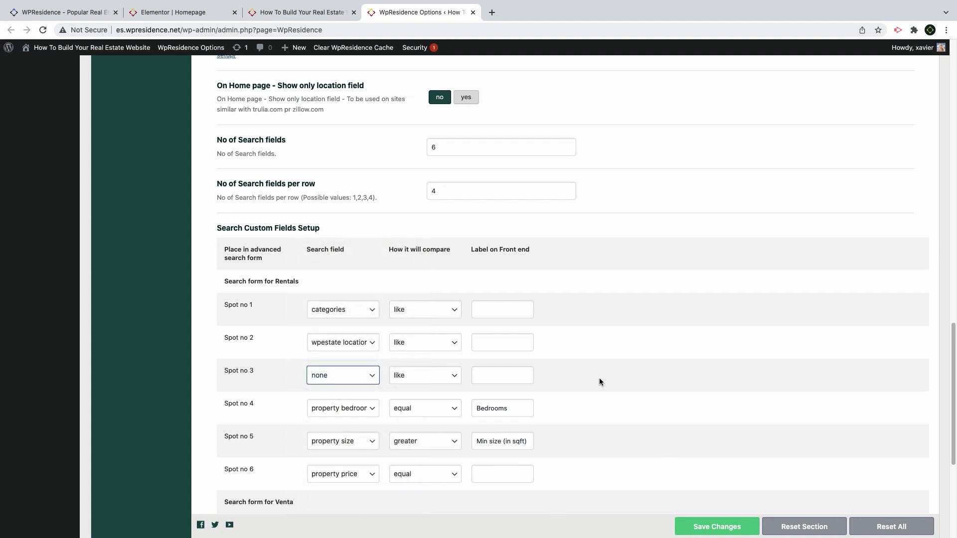
# Confirm Venta Spot no 1 stays on county / state
pyautogui.scroll(-5, 603, 379)
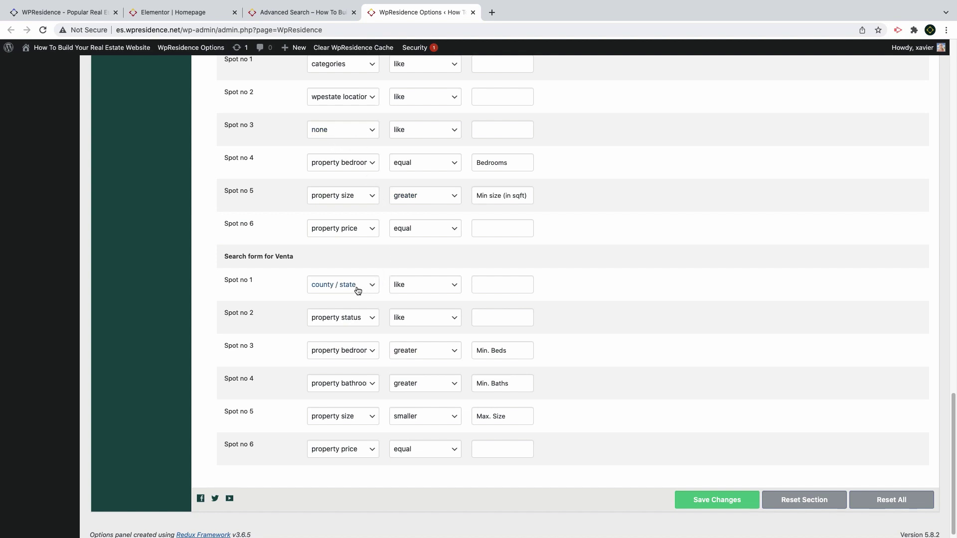
pyautogui.click(337, 285)
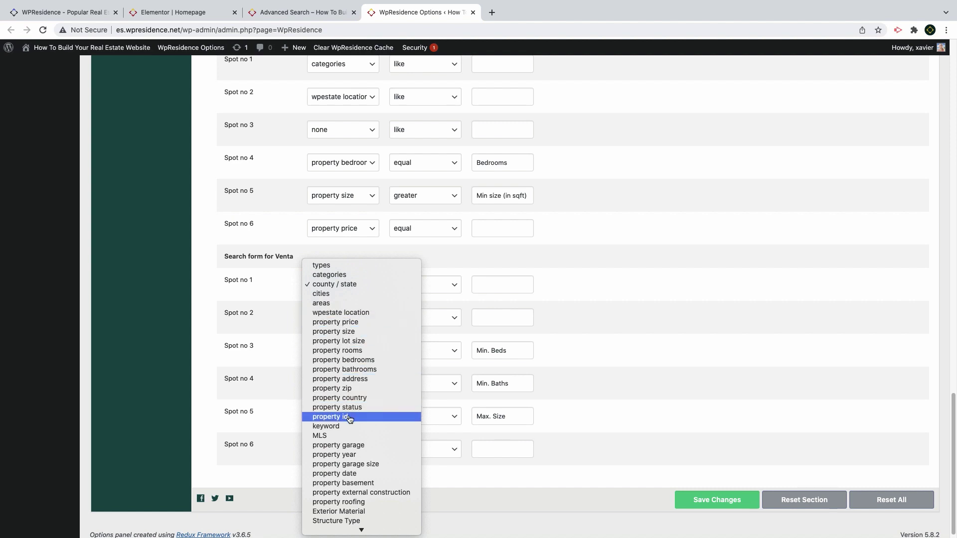
pyautogui.scroll(-1, 351, 419)
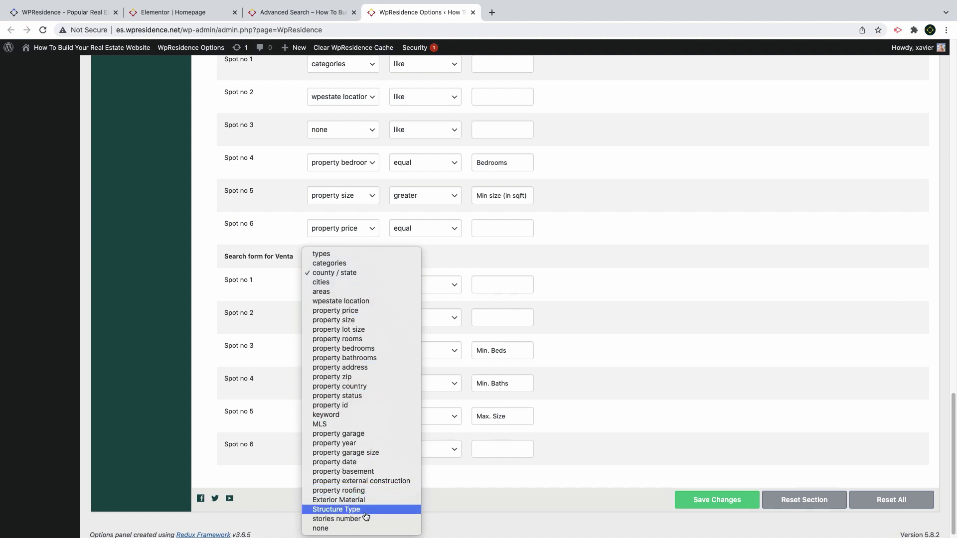
pyautogui.click(531, 410)
pyautogui.scroll(20, 238, 301)
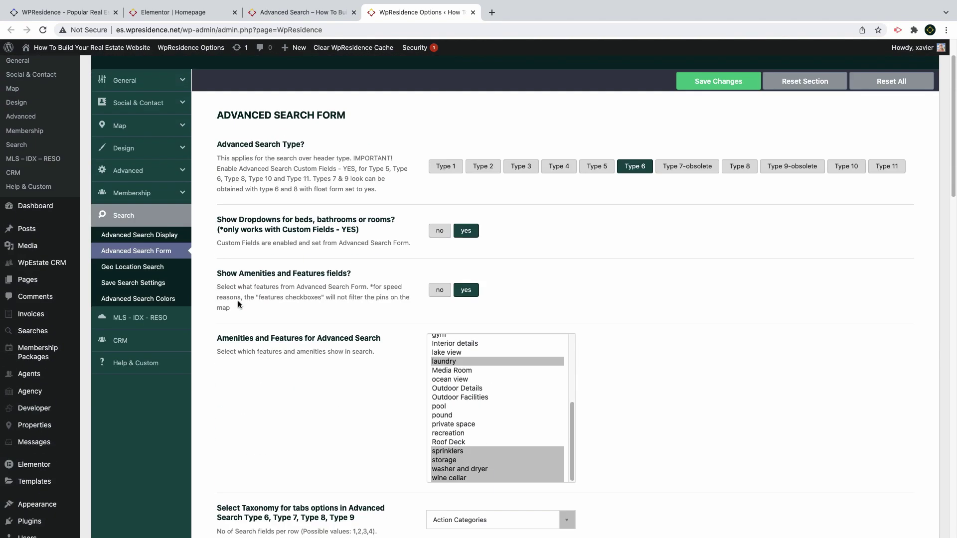
pyautogui.scroll(2, 238, 304)
# Review the property custom fields list under General settings
pyautogui.click(145, 134)
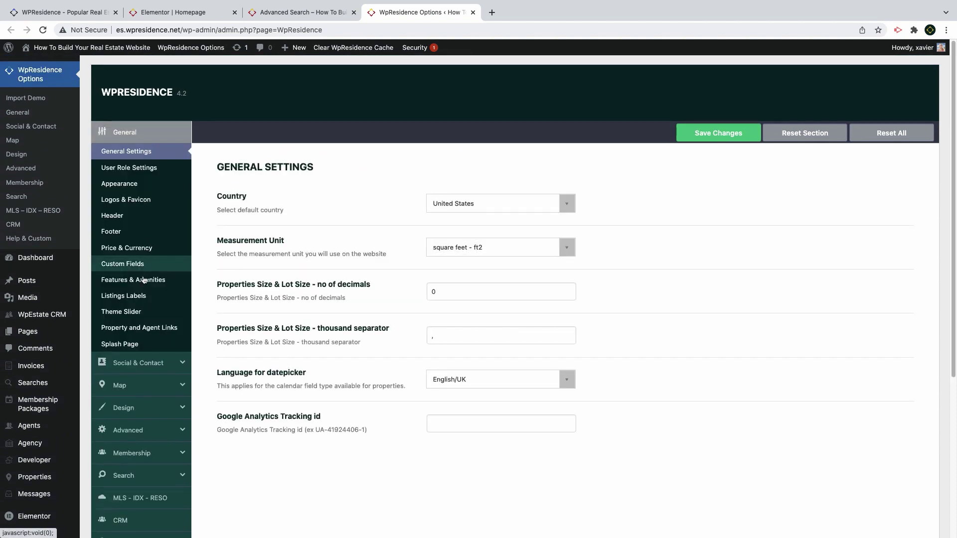
pyautogui.click(134, 264)
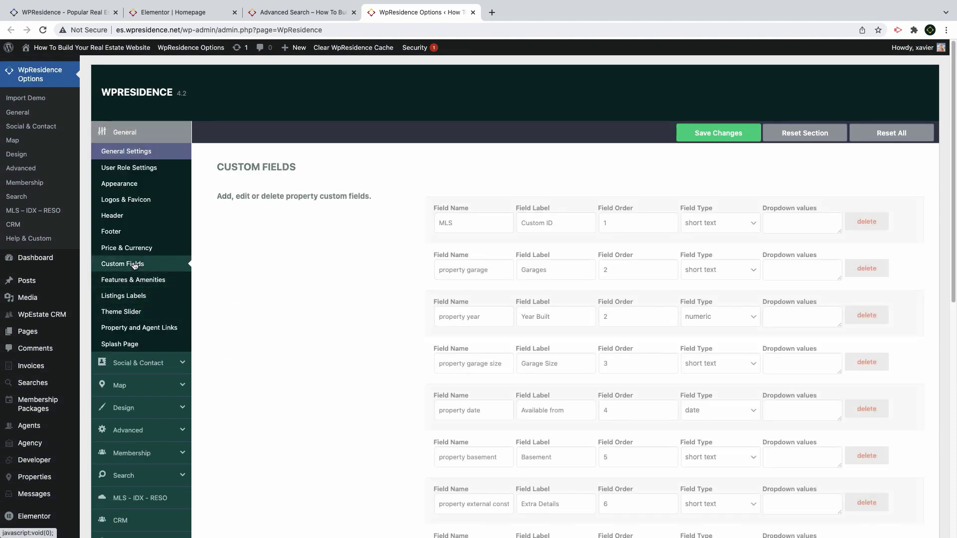
pyautogui.scroll(-5, 317, 274)
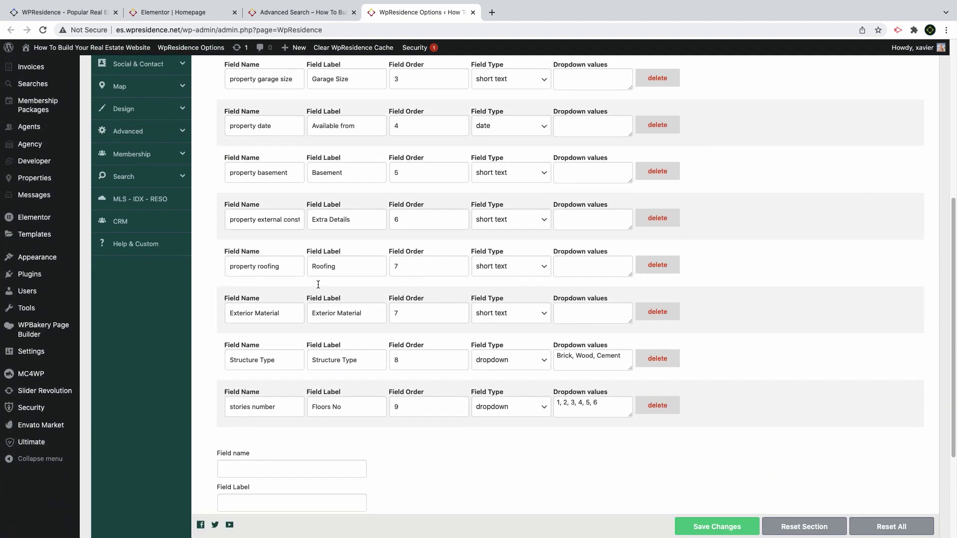
pyautogui.scroll(-3, 318, 284)
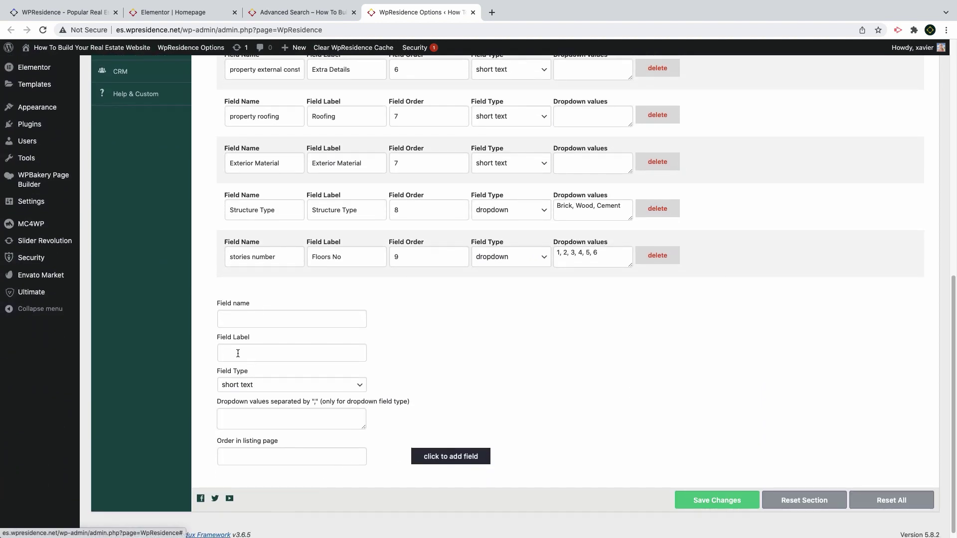
pyautogui.scroll(15, 259, 364)
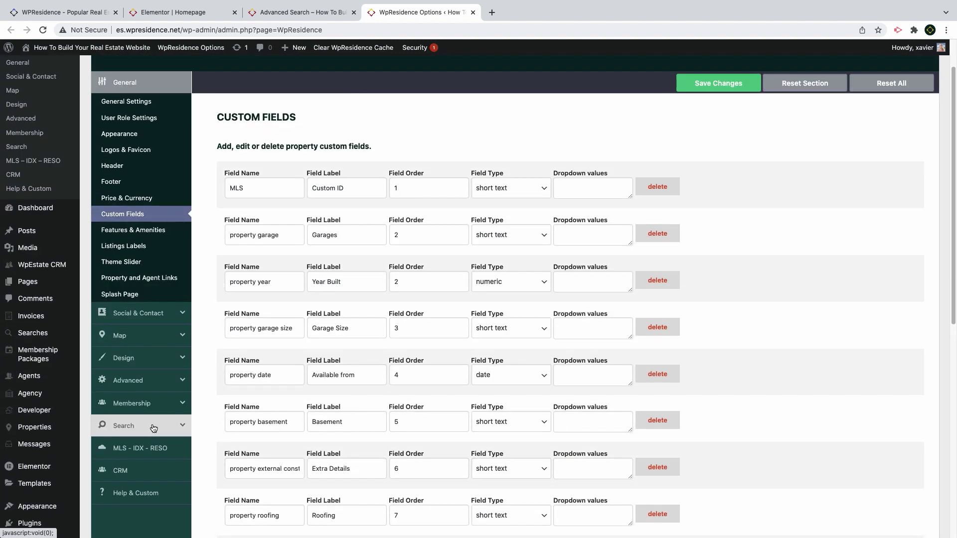
# Go back to the Advanced Search Form settings and enter 'Bedrooms Number'
pyautogui.click(154, 428)
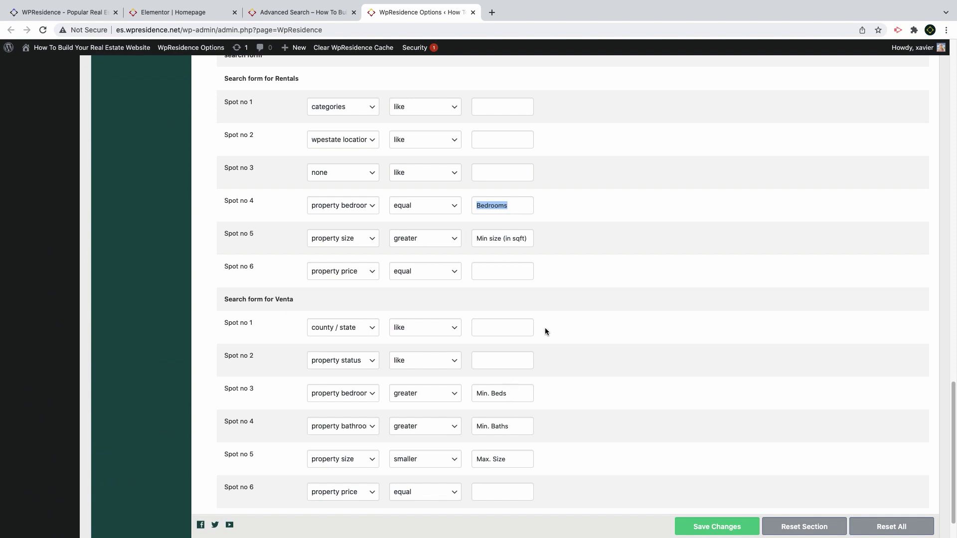
pyautogui.write('B')
pyautogui.write('edrooms Number')
pyautogui.scroll(-2, 520, 319)
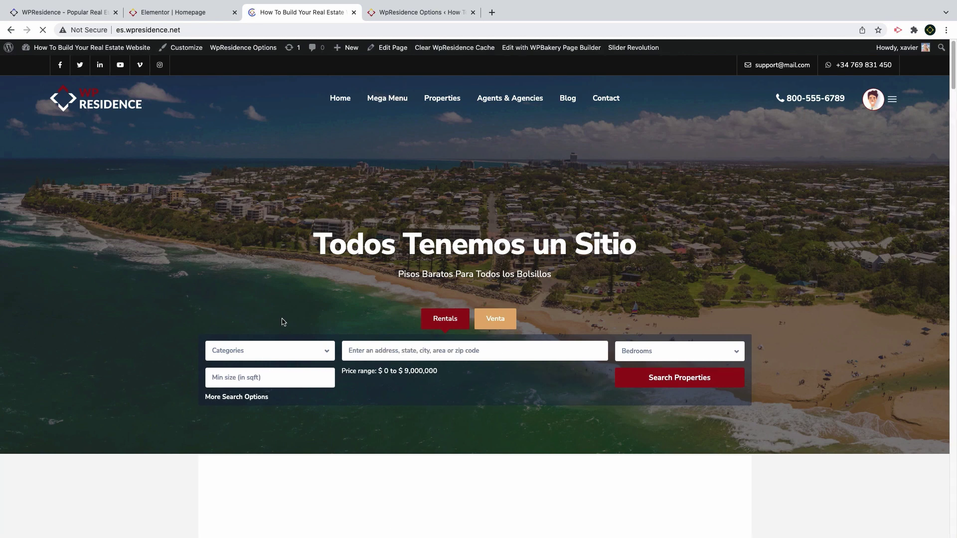
# Search the homepage Venta tab for properties in Madrid
pyautogui.click(407, 352)
pyautogui.write('k')
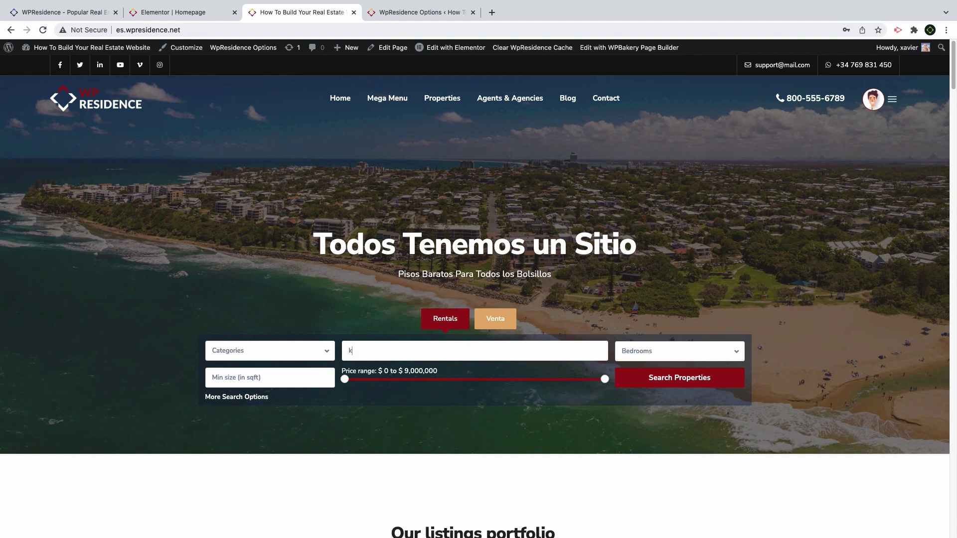
pyautogui.press('BackSpace')
pyautogui.write('spain')
pyautogui.moveTo(375, 351); pyautogui.dragTo(319, 350)
pyautogui.write('Mad')
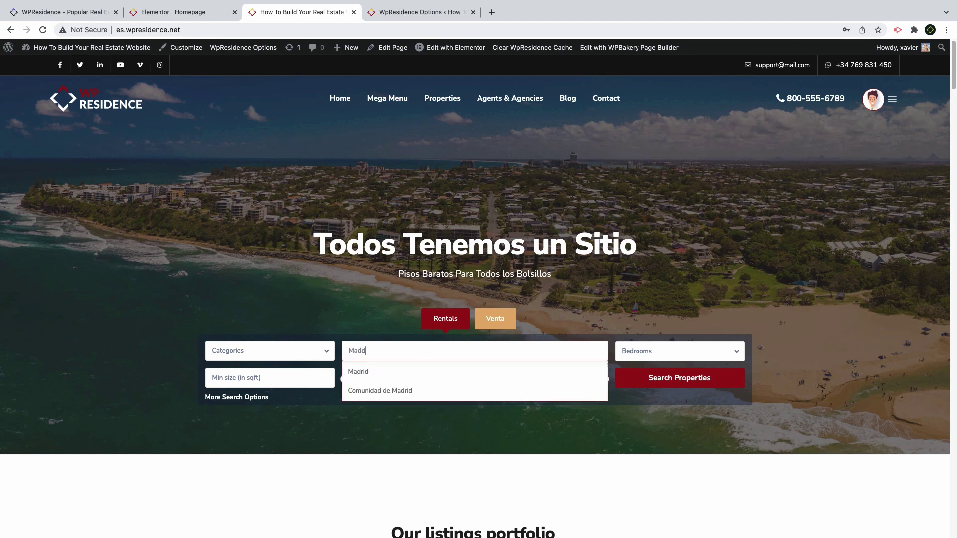
pyautogui.click(359, 371)
pyautogui.click(490, 326)
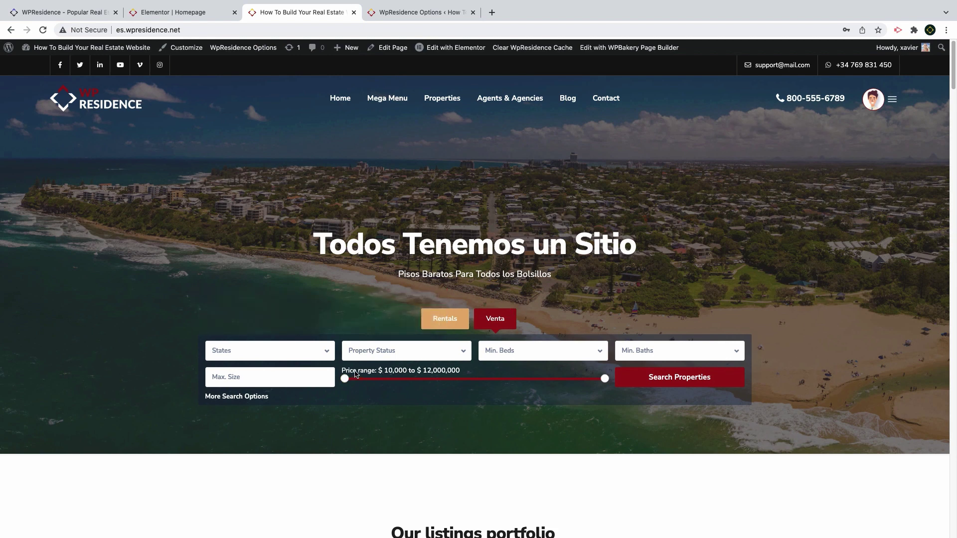
pyautogui.moveTo(371, 371); pyautogui.dragTo(422, 371)
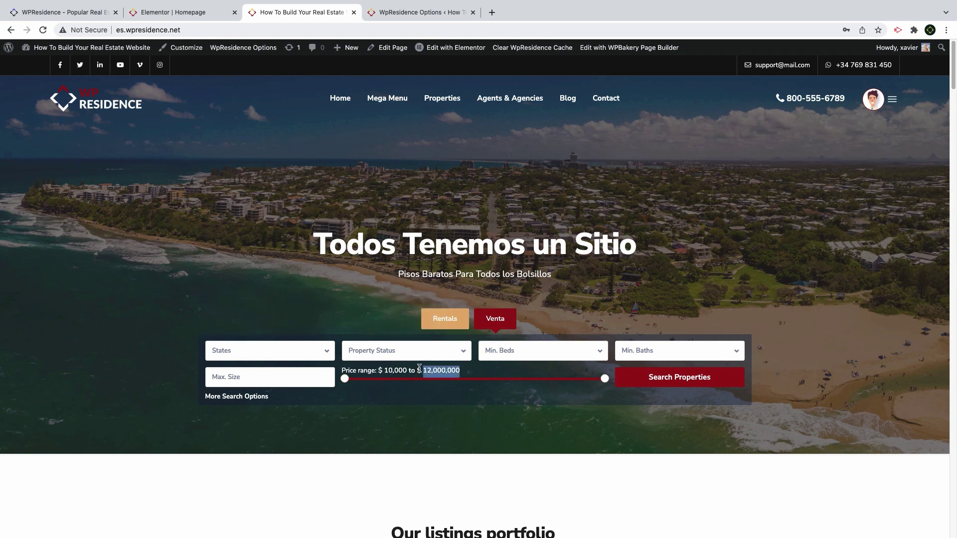
pyautogui.click(678, 377)
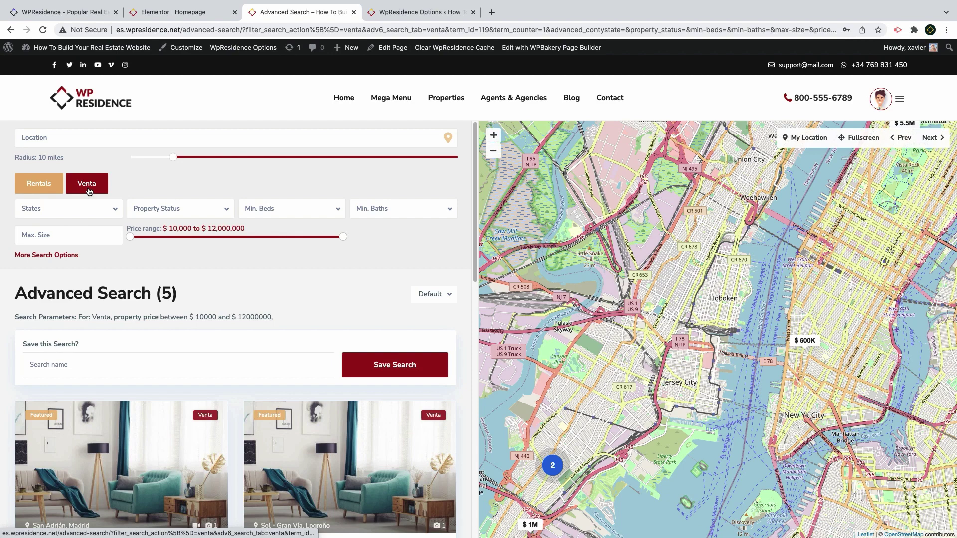
# On the Venta results, raise the minimum price and require at least 2 beds
pyautogui.click(36, 191)
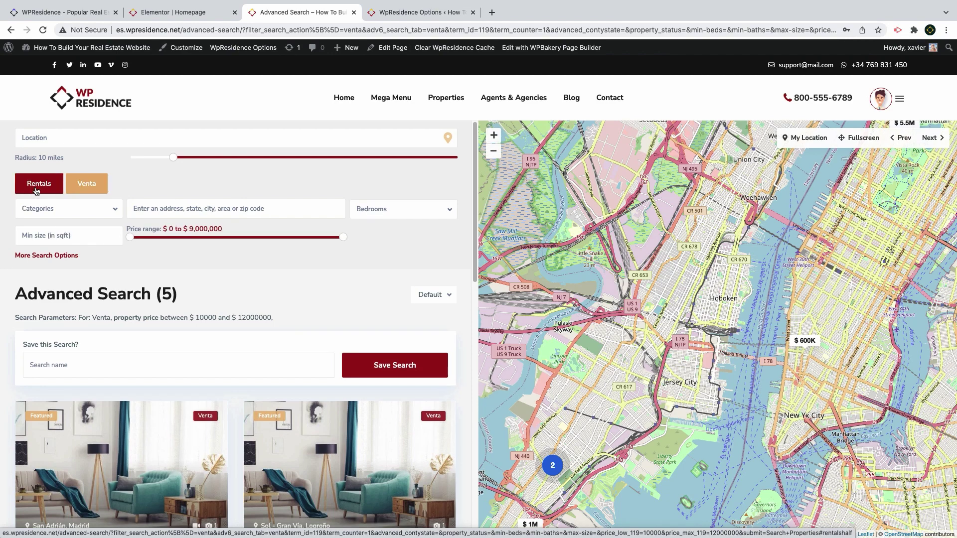
pyautogui.click(84, 186)
pyautogui.moveTo(130, 237)
pyautogui.mouseDown()
pyautogui.moveTo(192, 238)
pyautogui.moveTo(146, 237)
pyautogui.mouseUp()
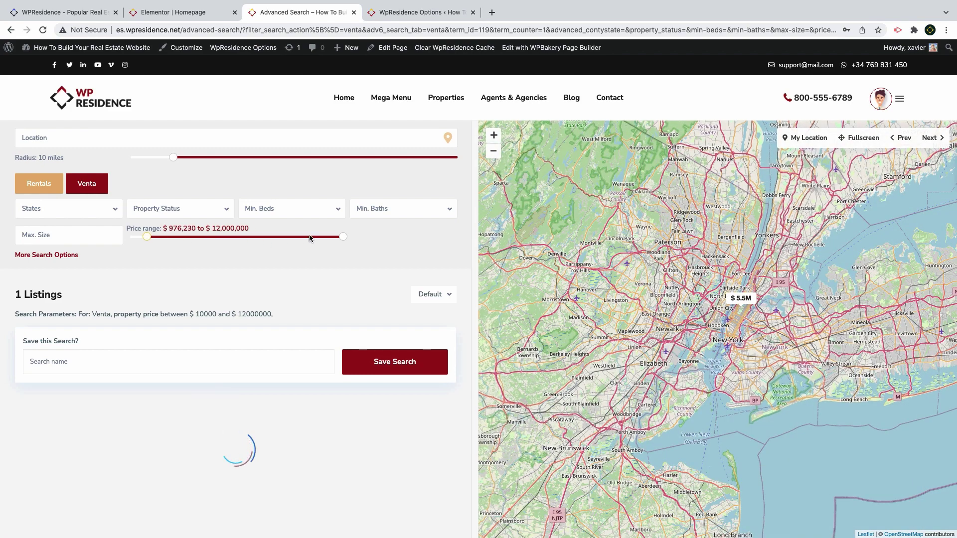
pyautogui.click(282, 209)
pyautogui.click(282, 271)
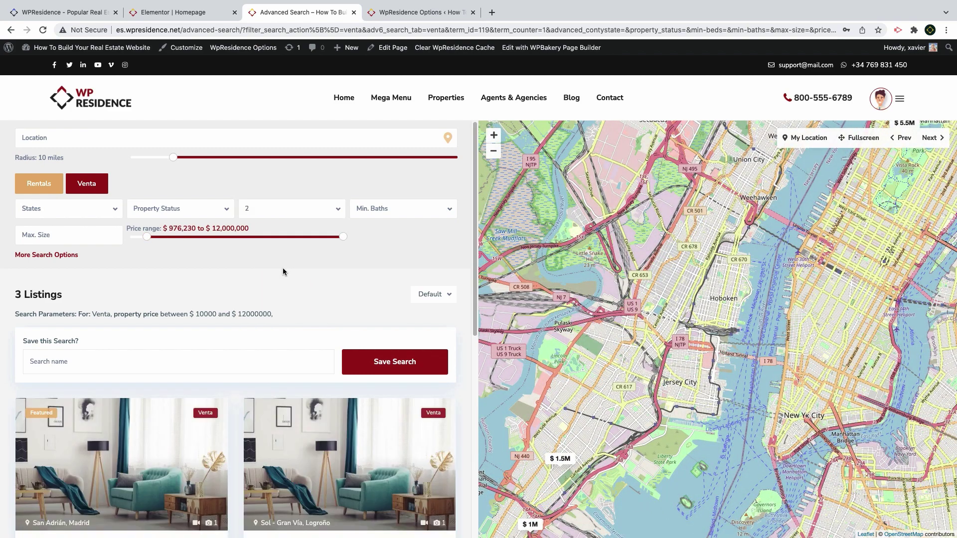
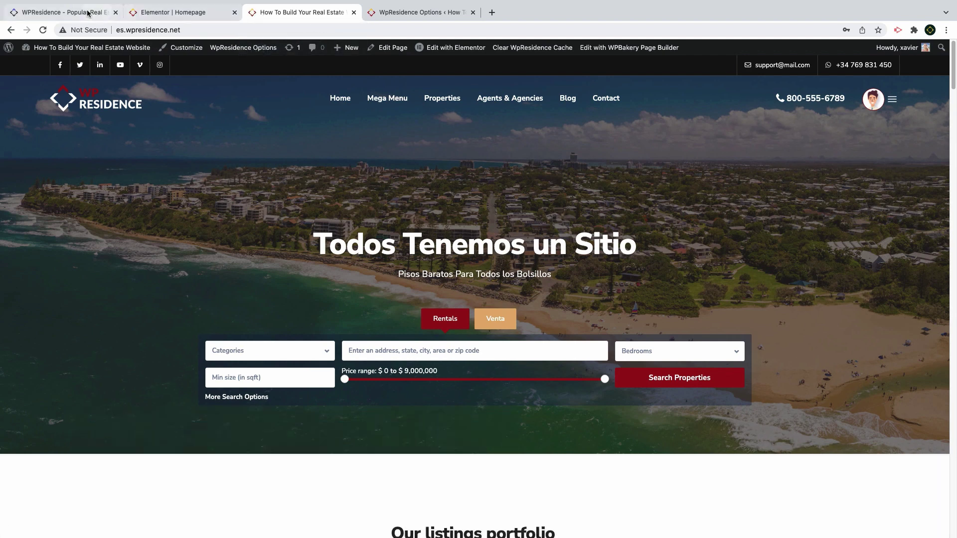
# Check the Sales and Invest search tabs on the original WPResidence demo homepage
pyautogui.click(69, 12)
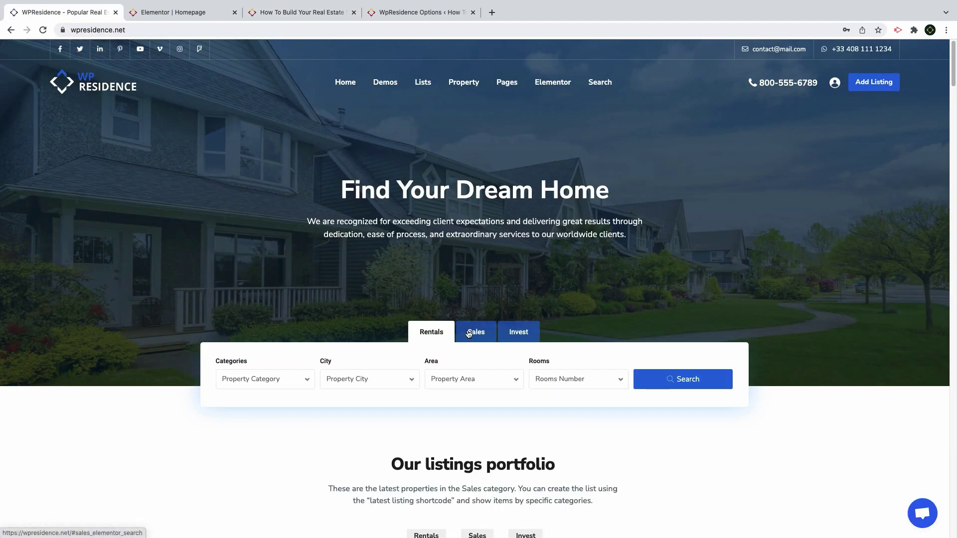
pyautogui.click(471, 332)
pyautogui.click(519, 333)
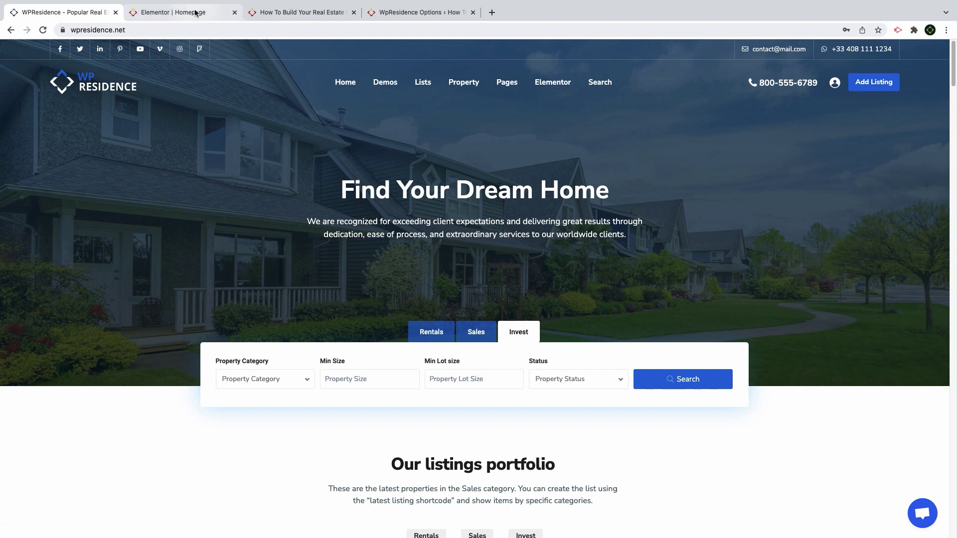
# Back on the site, open the homepage in Elementor and close the duplicate editor tab
pyautogui.click(319, 15)
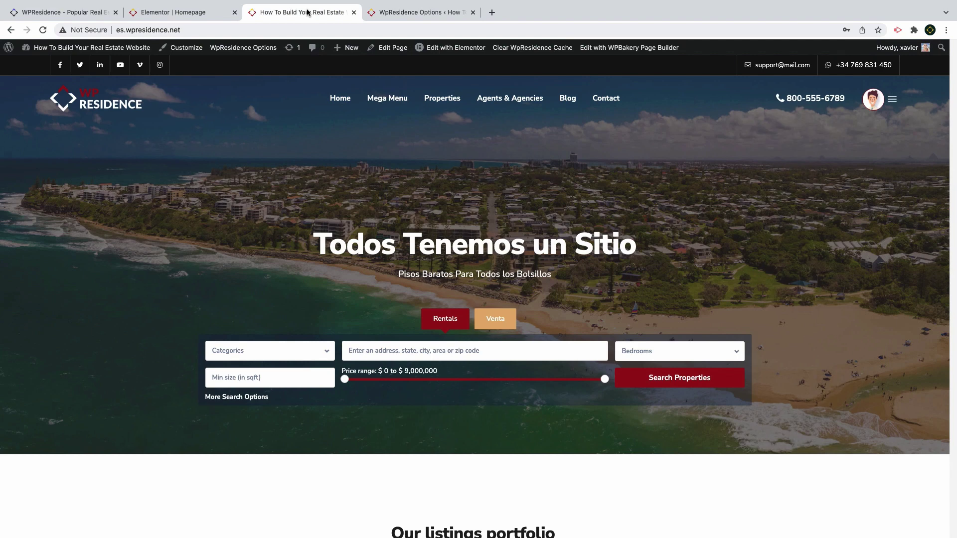
pyautogui.click(437, 49)
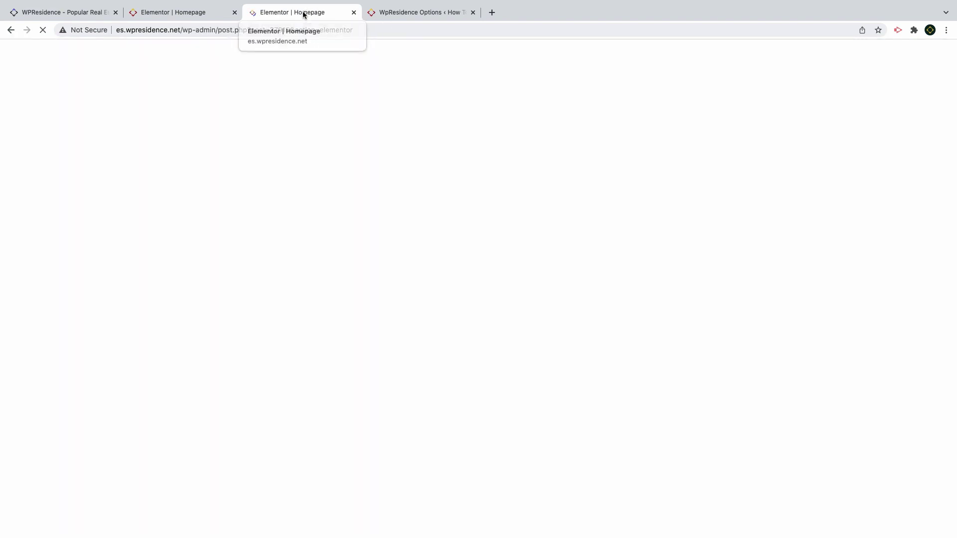
pyautogui.press('super+w')
pyautogui.click(163, 15)
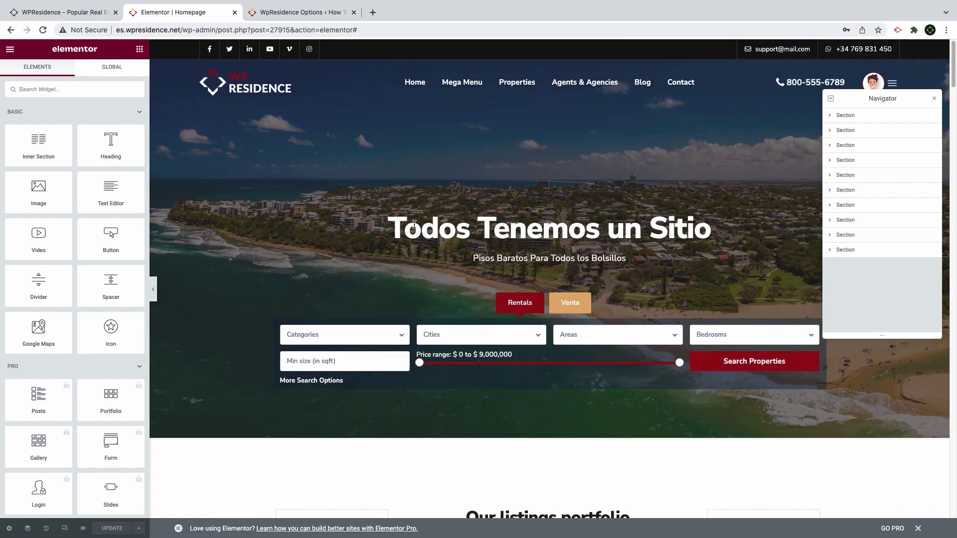
pyautogui.click(8, 50)
# From the dashboard page options, set Use transparent header to no
pyautogui.click(57, 228)
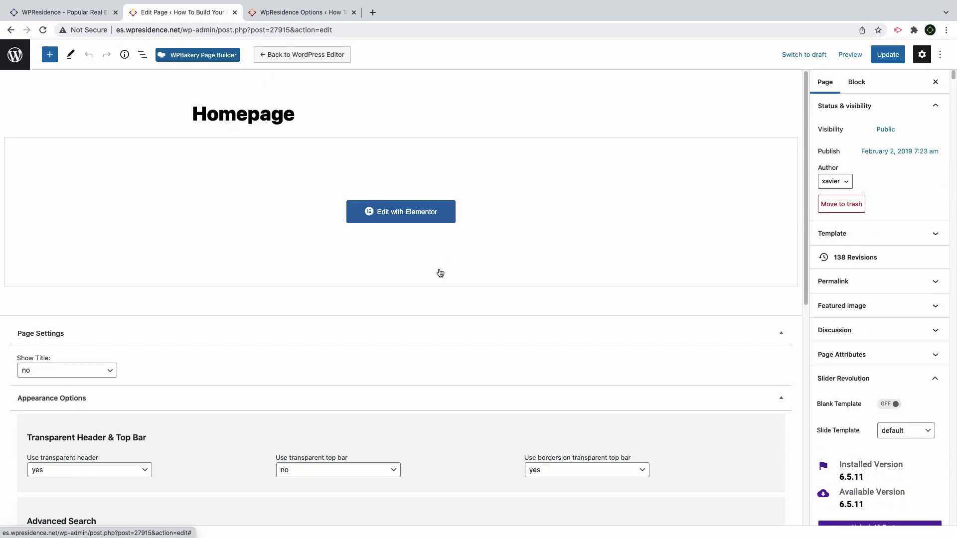
pyautogui.scroll(-2, 438, 269)
pyautogui.click(102, 375)
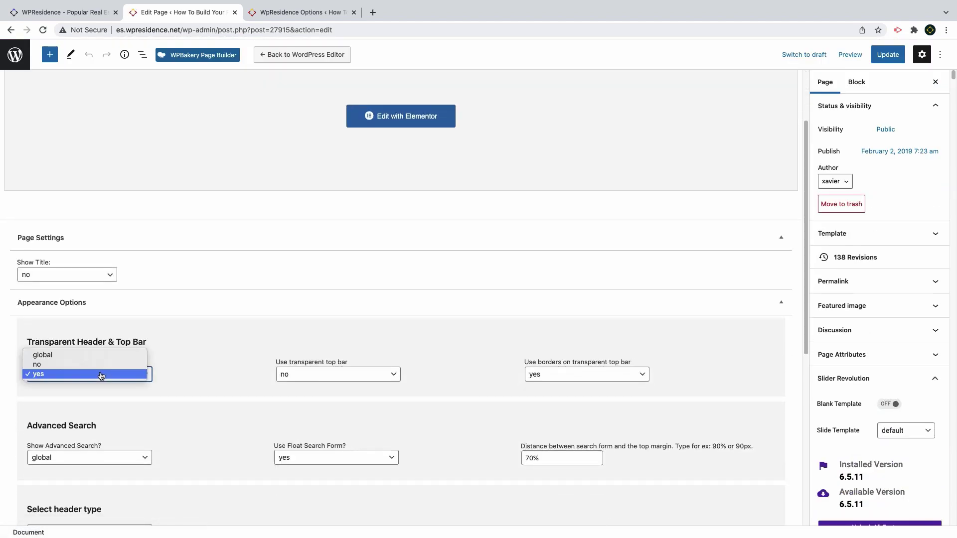
pyautogui.click(101, 375)
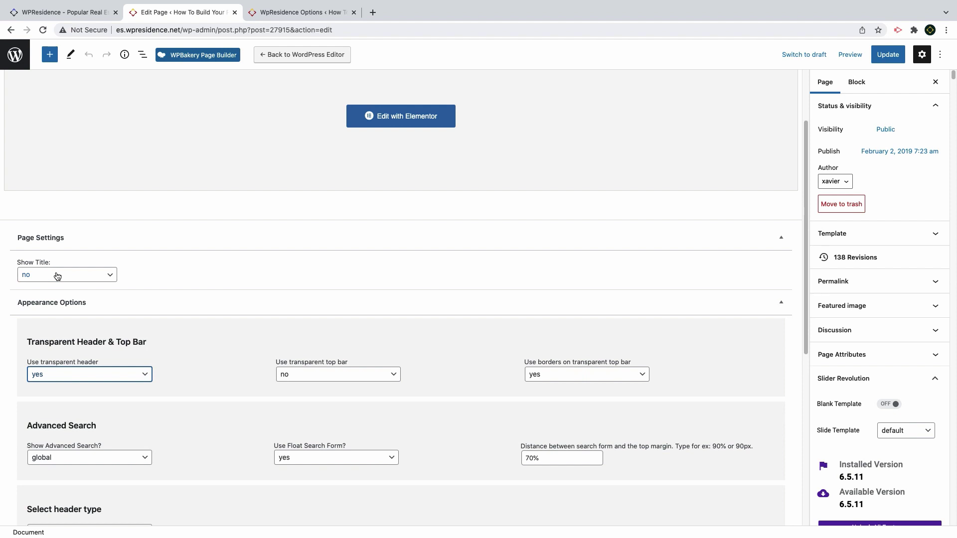
pyautogui.click(60, 376)
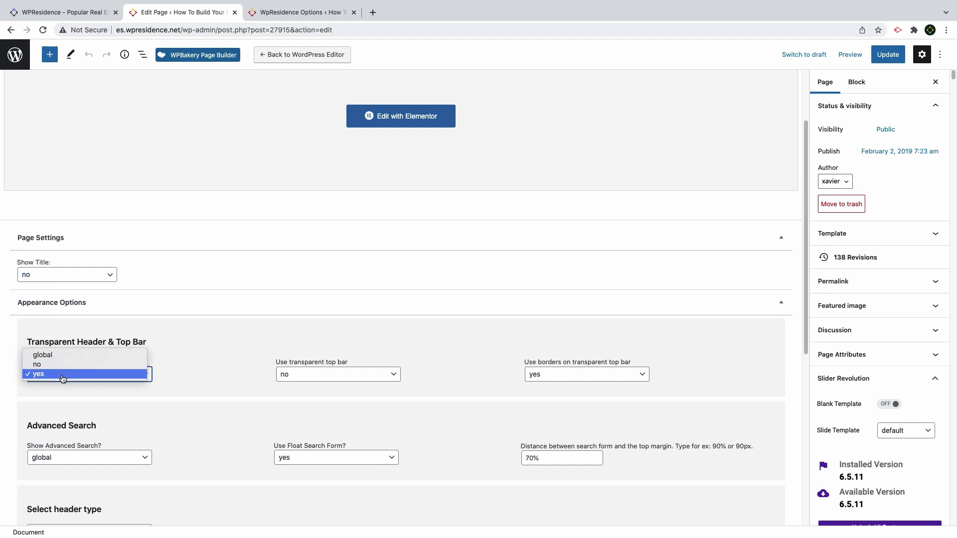
pyautogui.click(57, 364)
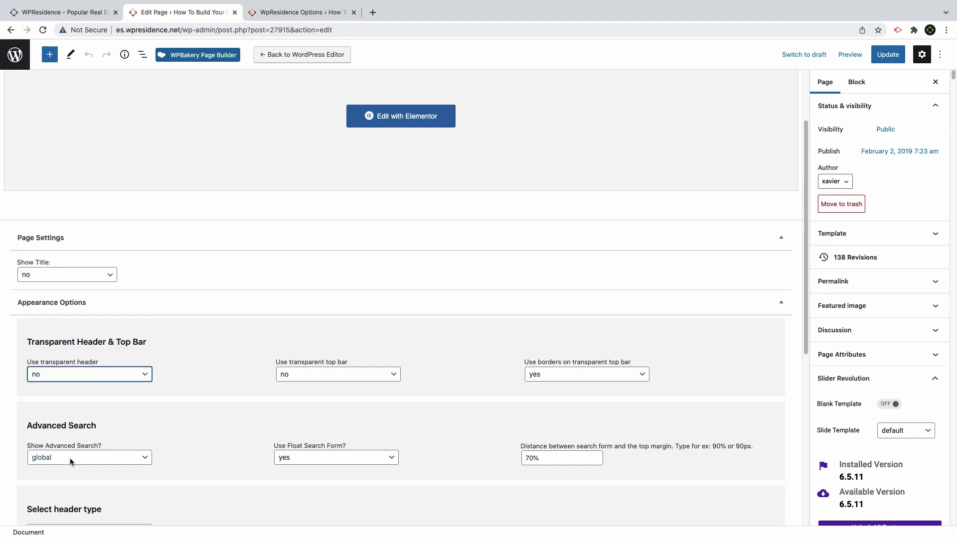
# Set Show Advanced Search to no, header type to none, and update the page
pyautogui.click(70, 459)
pyautogui.click(69, 477)
pyautogui.scroll(-4, 68, 449)
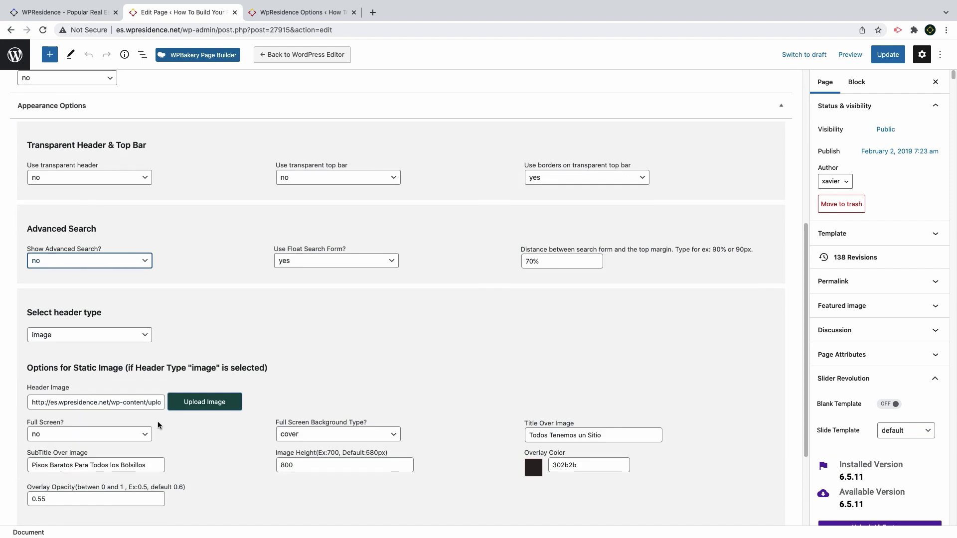
pyautogui.click(62, 336)
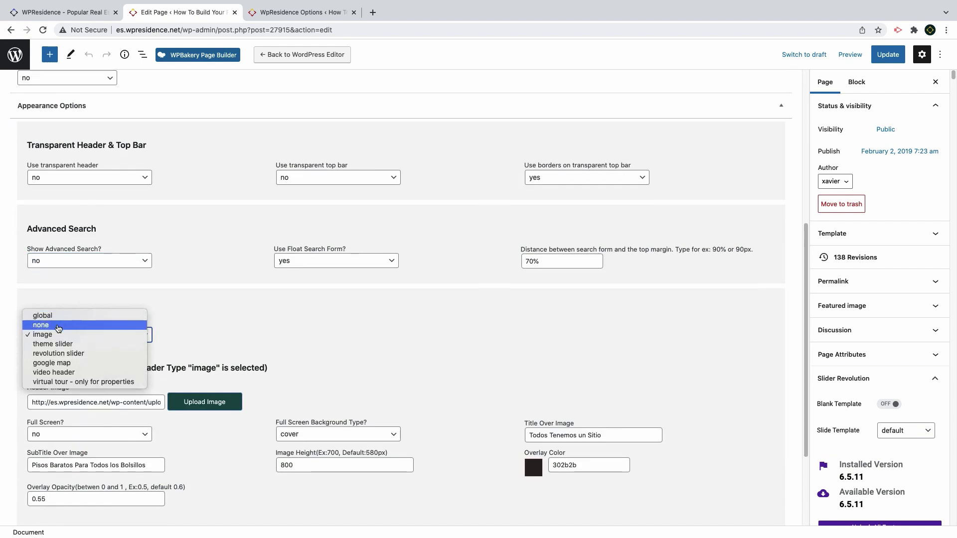
pyautogui.click(60, 325)
pyautogui.click(880, 56)
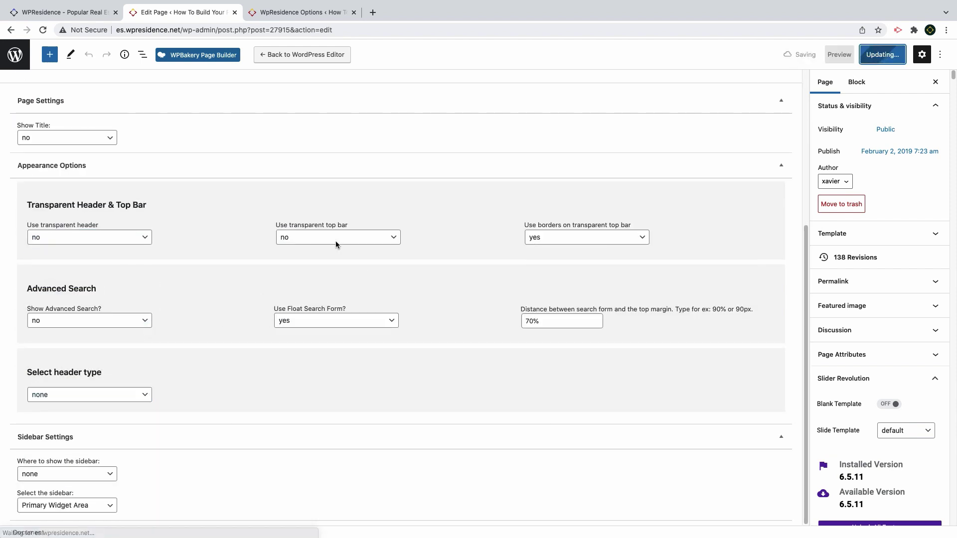
# Give the existing section a top margin of 40
pyautogui.scroll(5, 344, 279)
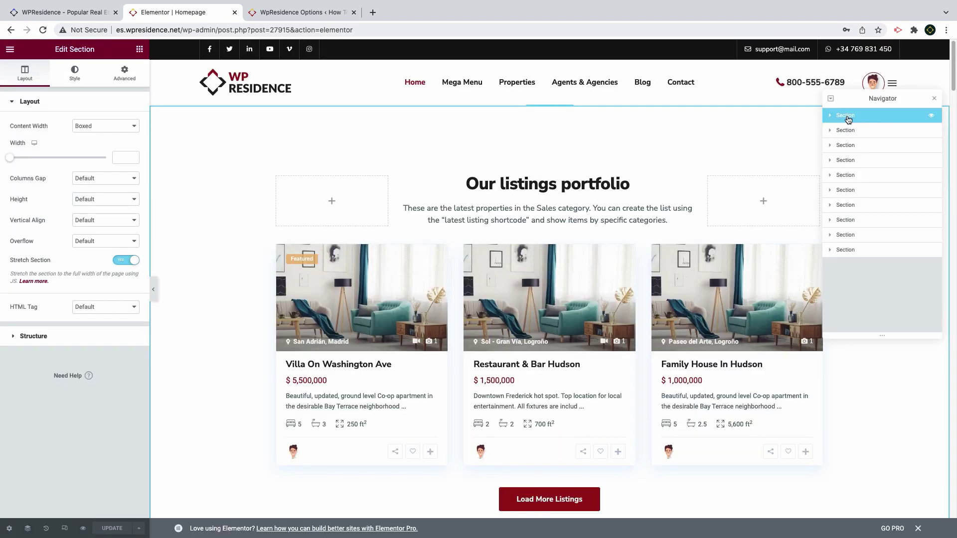
pyautogui.click(125, 73)
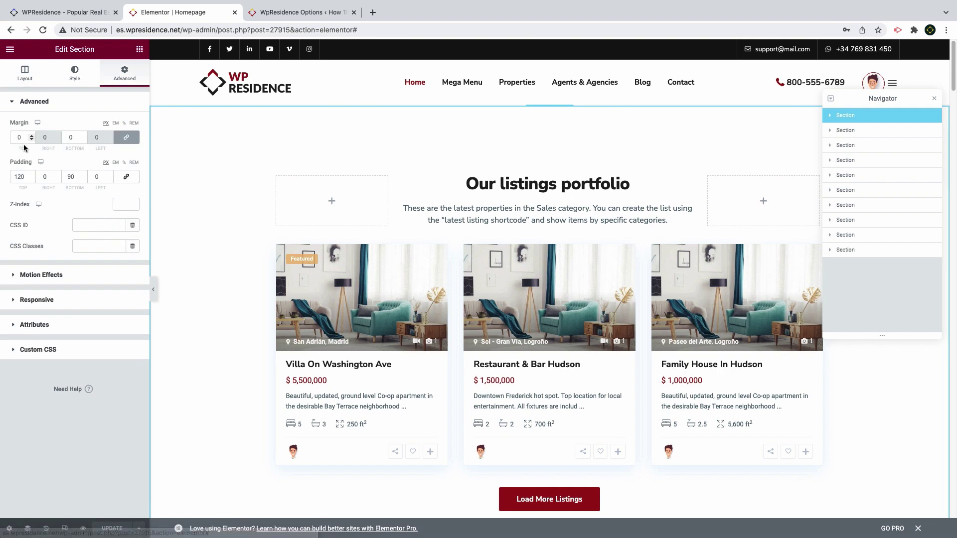
pyautogui.click(18, 137)
pyautogui.write('40')
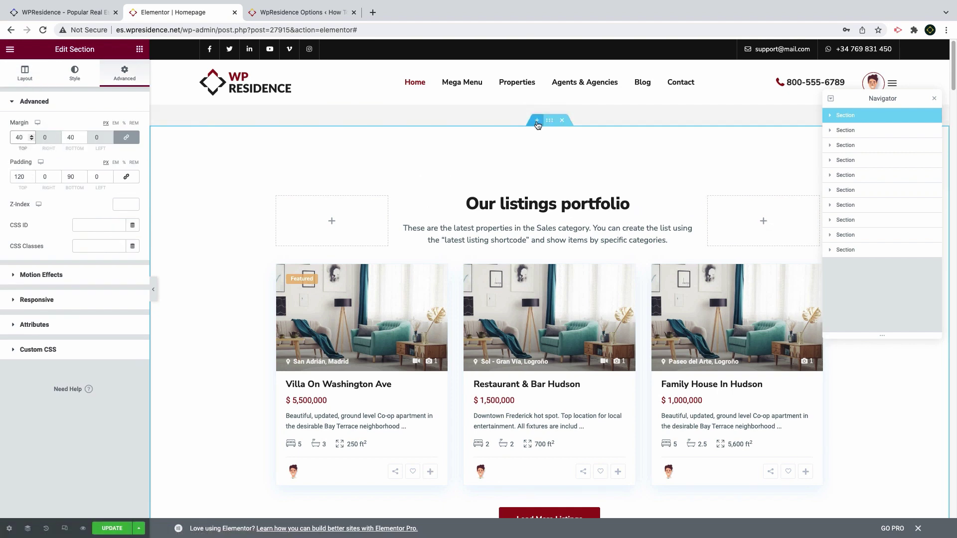
# Insert a one-column section above the listings with beach_aerial5.jpg as its classic background
pyautogui.click(537, 120)
pyautogui.click(536, 151)
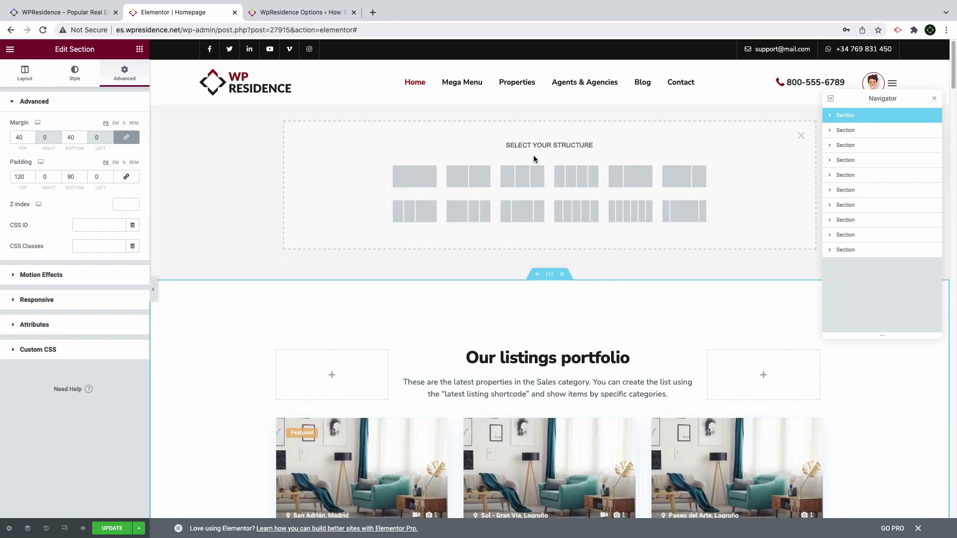
pyautogui.click(426, 181)
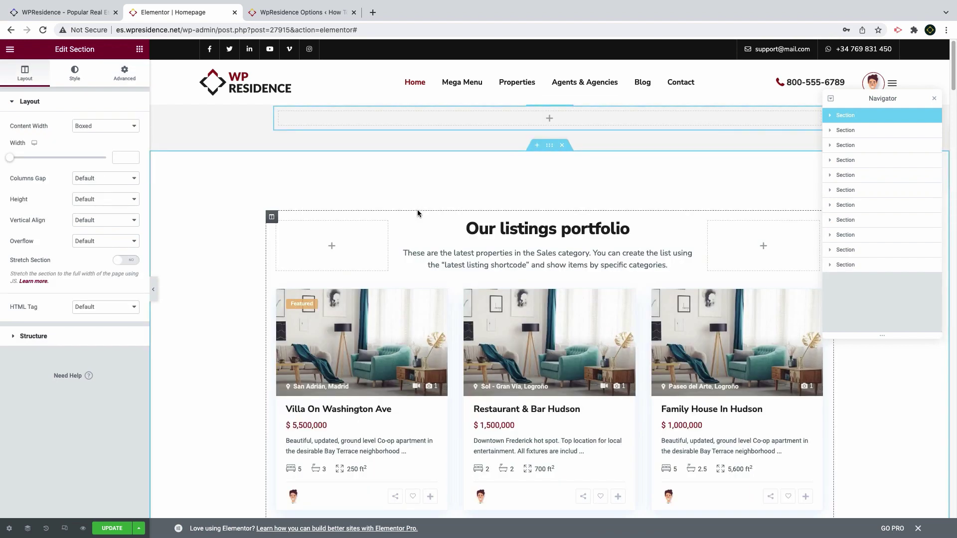
pyautogui.click(74, 75)
pyautogui.click(92, 147)
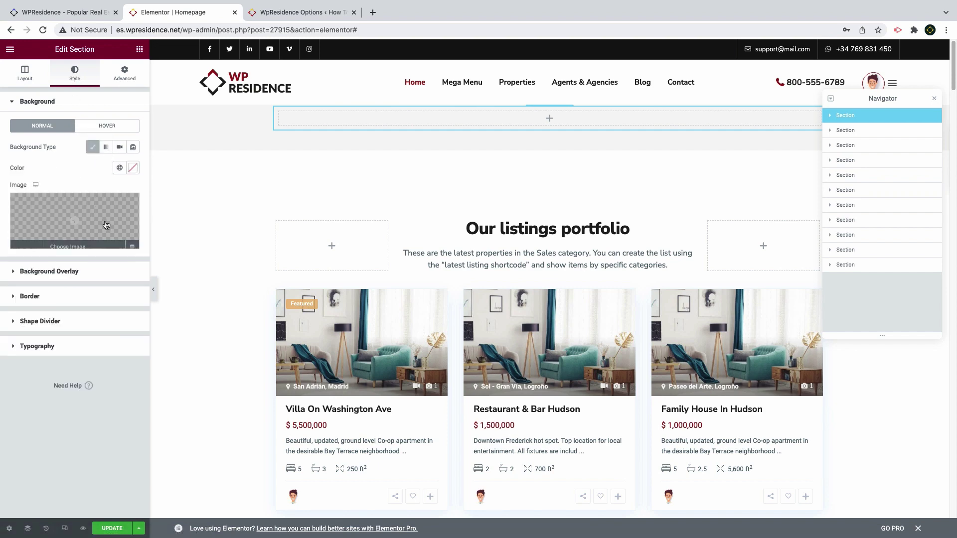
pyautogui.click(106, 225)
pyautogui.scroll(-10, 448, 299)
pyautogui.click(744, 262)
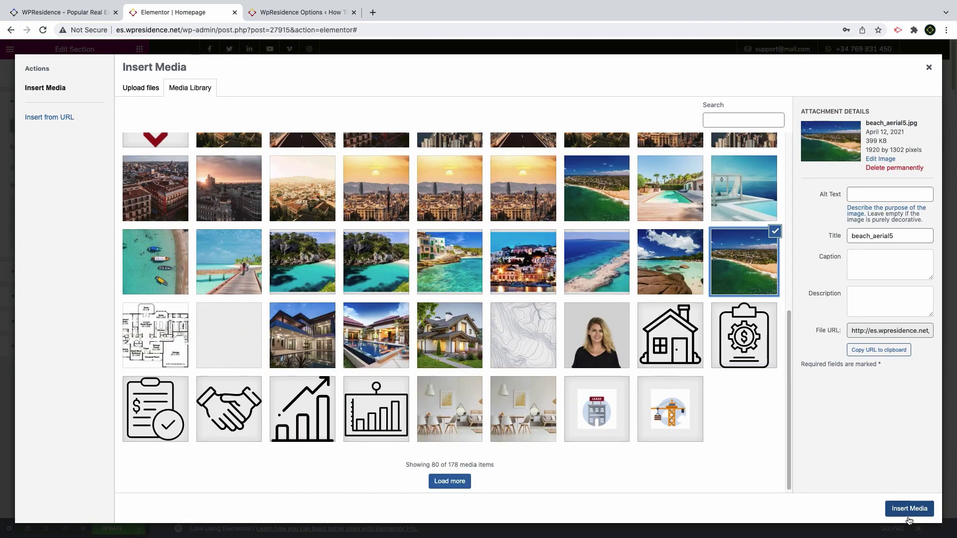
pyautogui.click(909, 514)
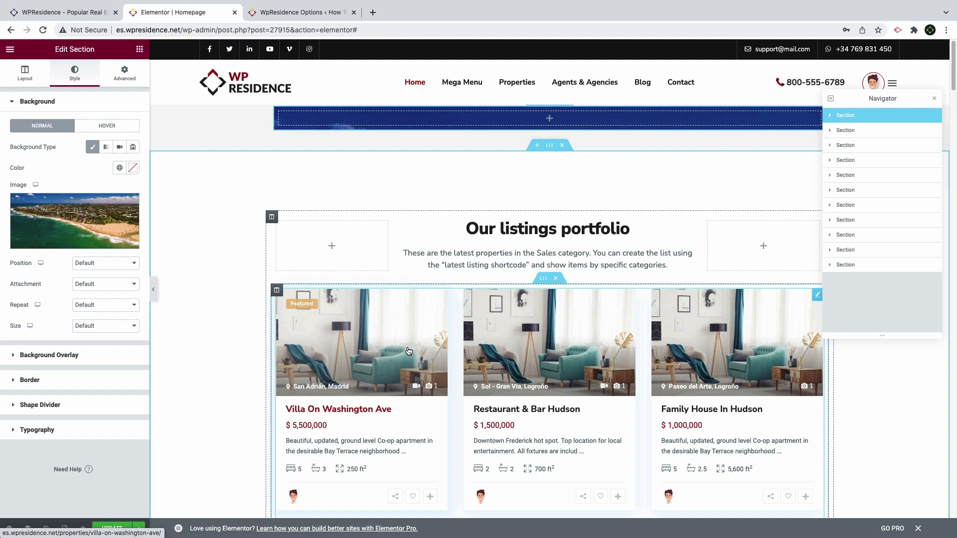
# Stretch the new section to full page width with a minimum height of 600
pyautogui.click(25, 74)
pyautogui.click(134, 260)
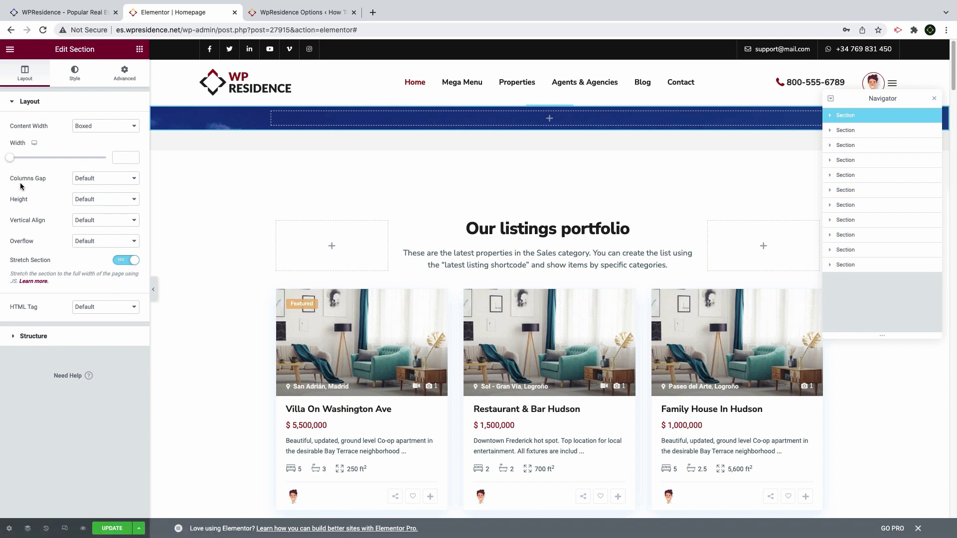
pyautogui.click(82, 201)
pyautogui.click(86, 216)
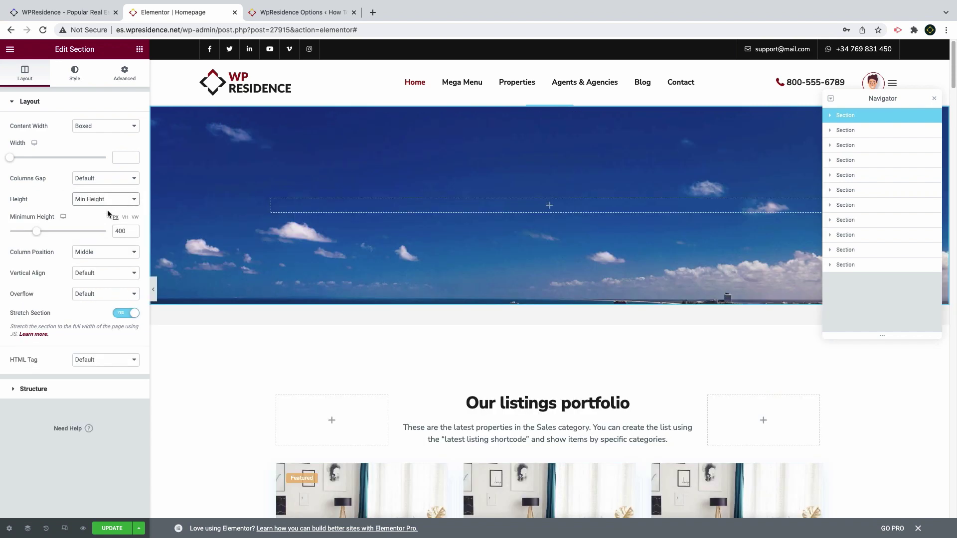
pyautogui.moveTo(118, 233); pyautogui.dragTo(107, 233)
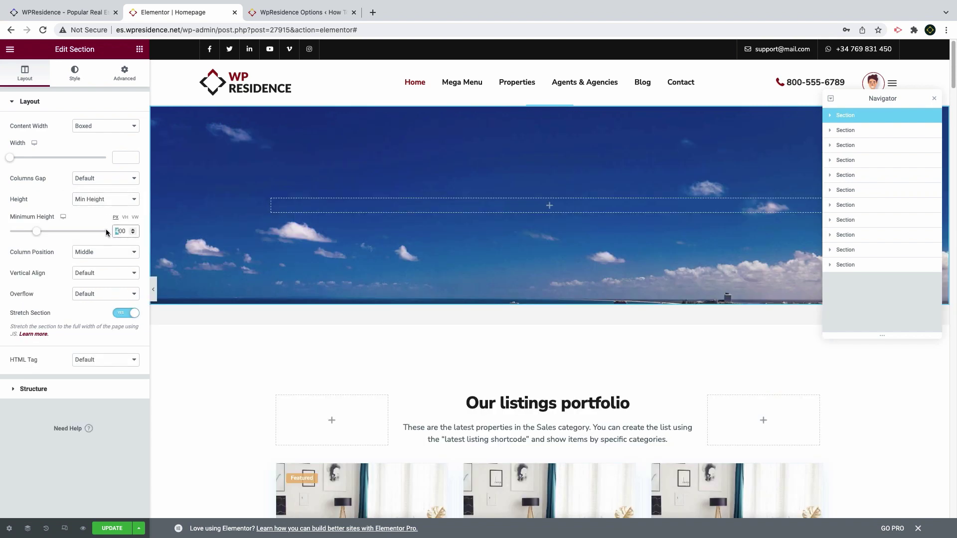
pyautogui.write('6')
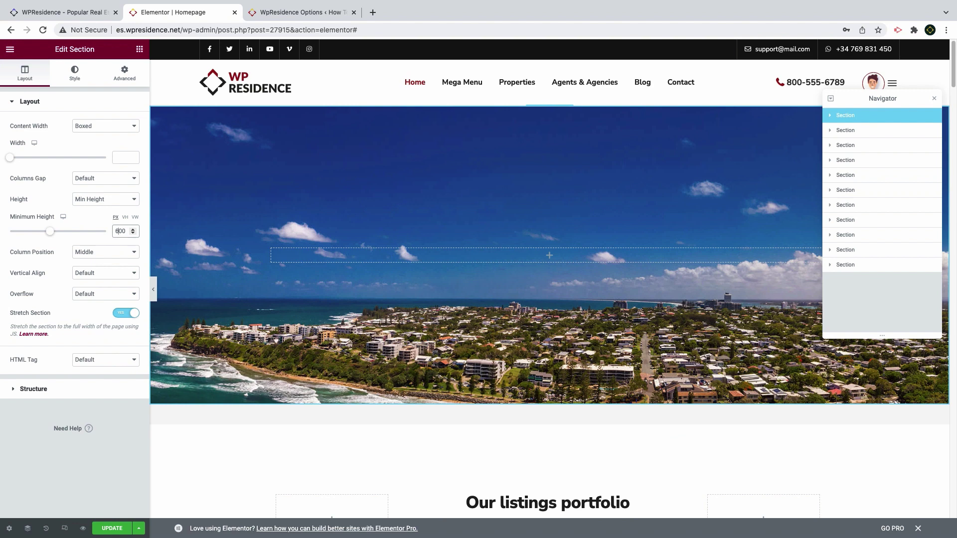
pyautogui.click(75, 81)
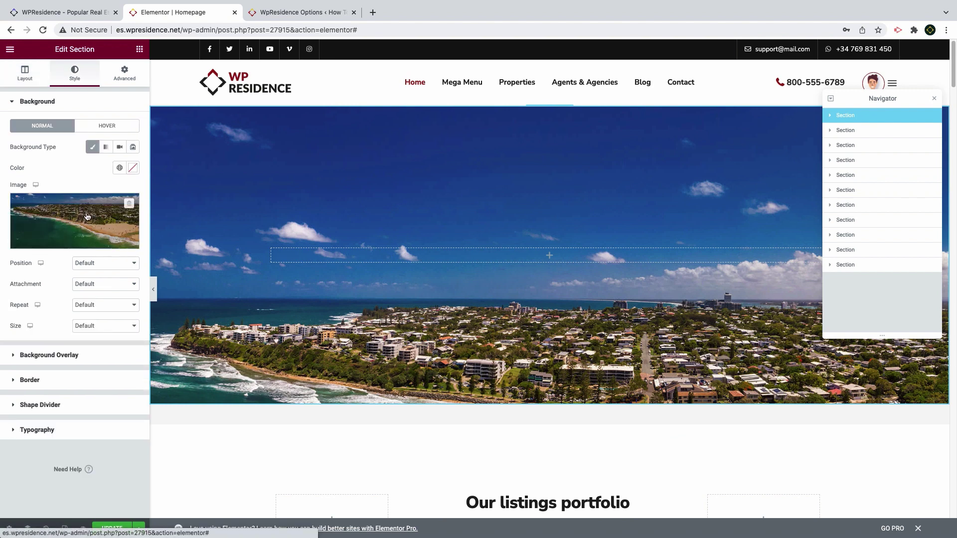
# Make the hero background image fixed and non-repeating, adjusting its size
pyautogui.click(89, 284)
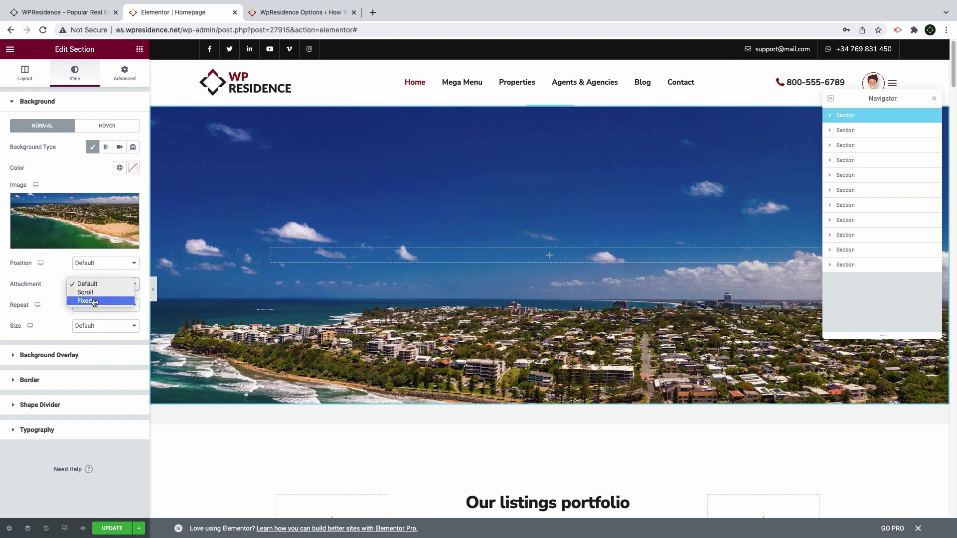
pyautogui.click(83, 301)
pyautogui.scroll(-5, 351, 260)
pyautogui.scroll(5, 351, 258)
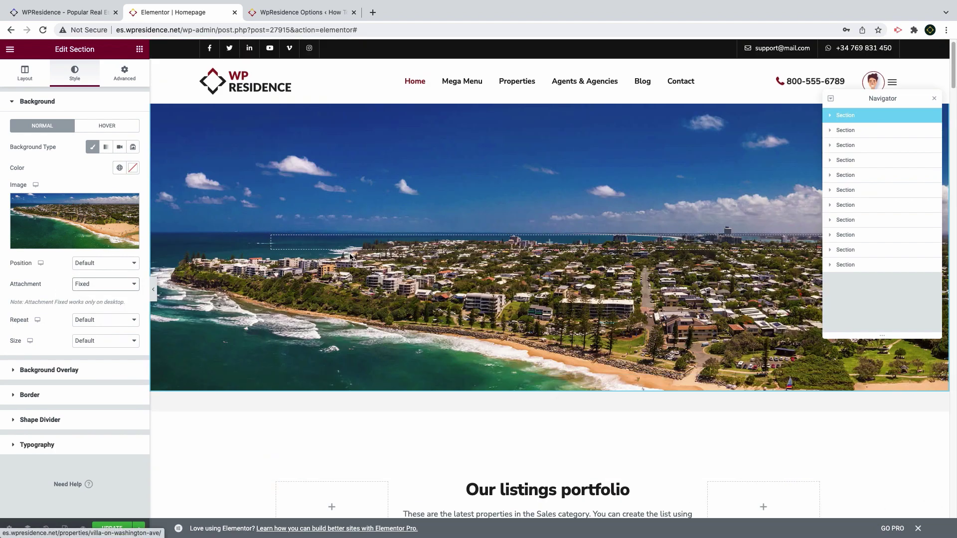
pyautogui.click(104, 347)
pyautogui.click(103, 333)
pyautogui.click(103, 324)
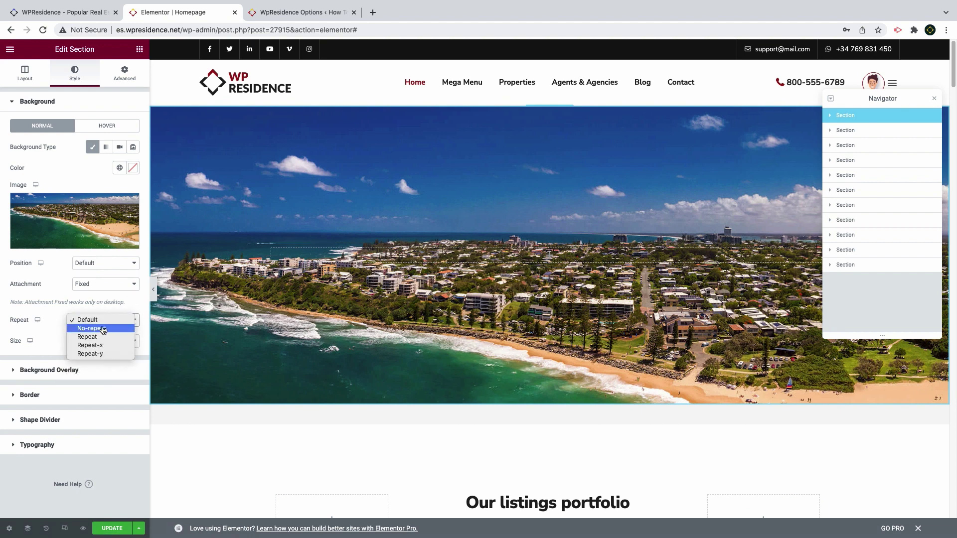
pyautogui.click(99, 329)
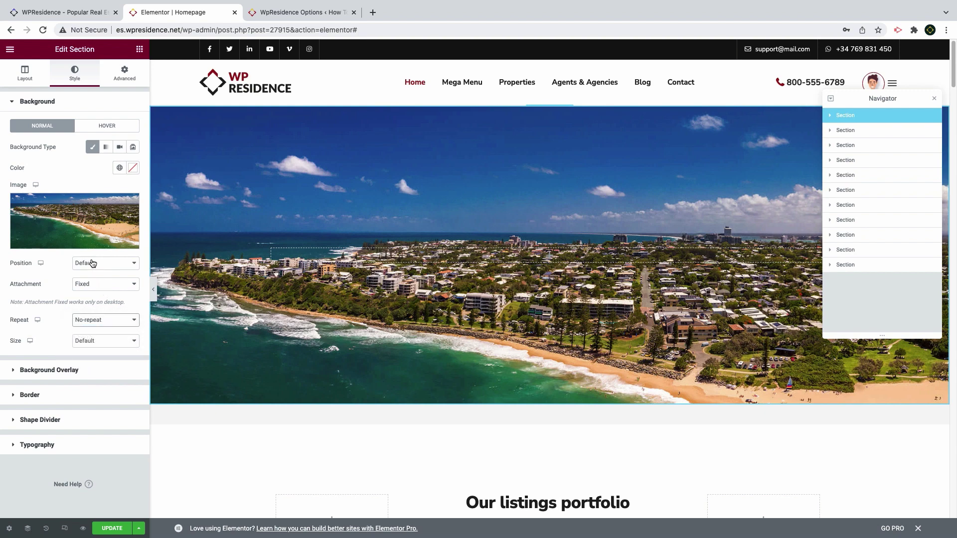
pyautogui.click(92, 263)
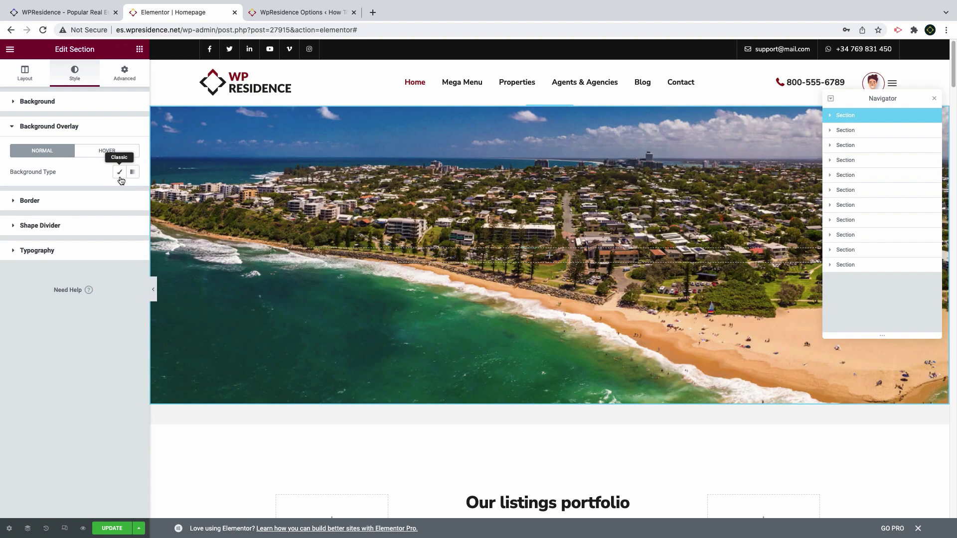
# Add a dark #1A1111 overlay at half opacity and drop in a two-column inner section
pyautogui.click(119, 177)
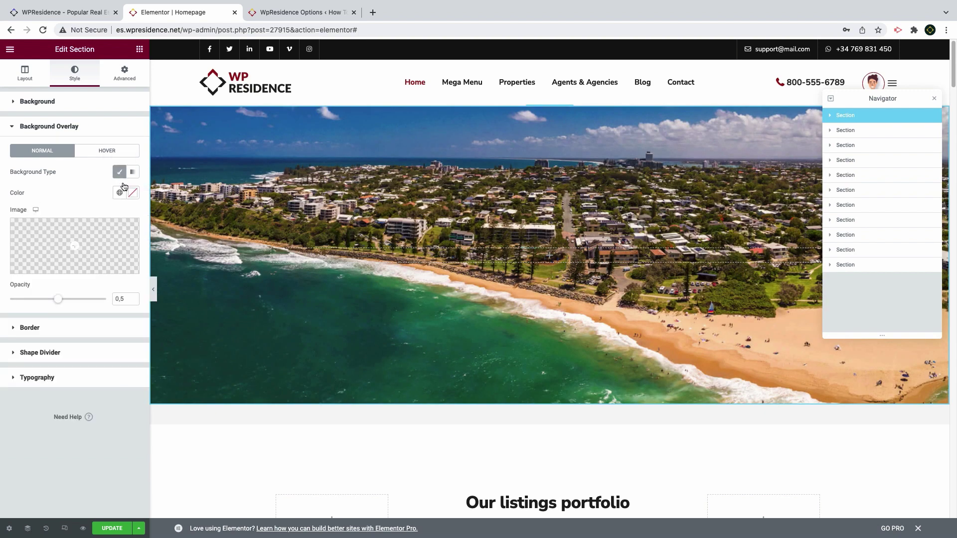
pyautogui.click(133, 192)
pyautogui.click(74, 313)
pyautogui.click(60, 305)
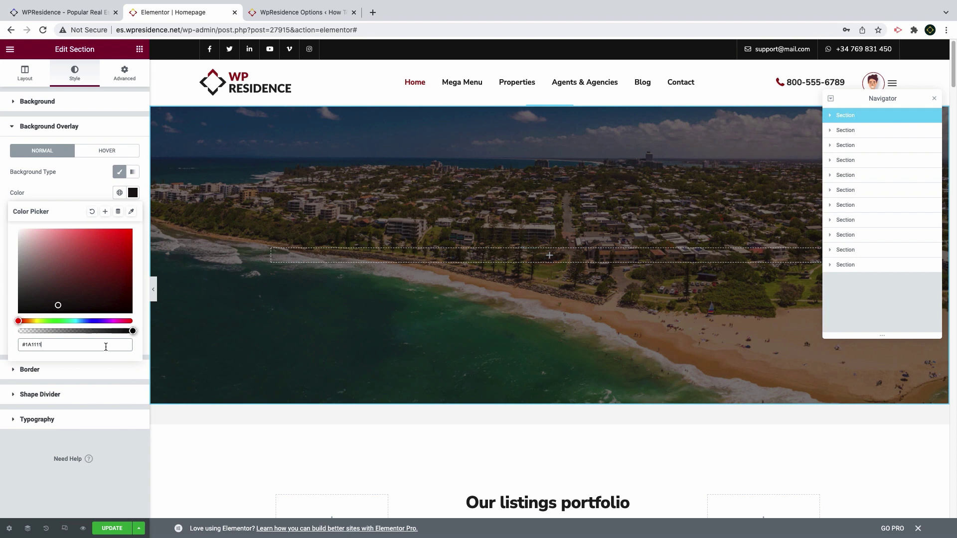
pyautogui.click(77, 192)
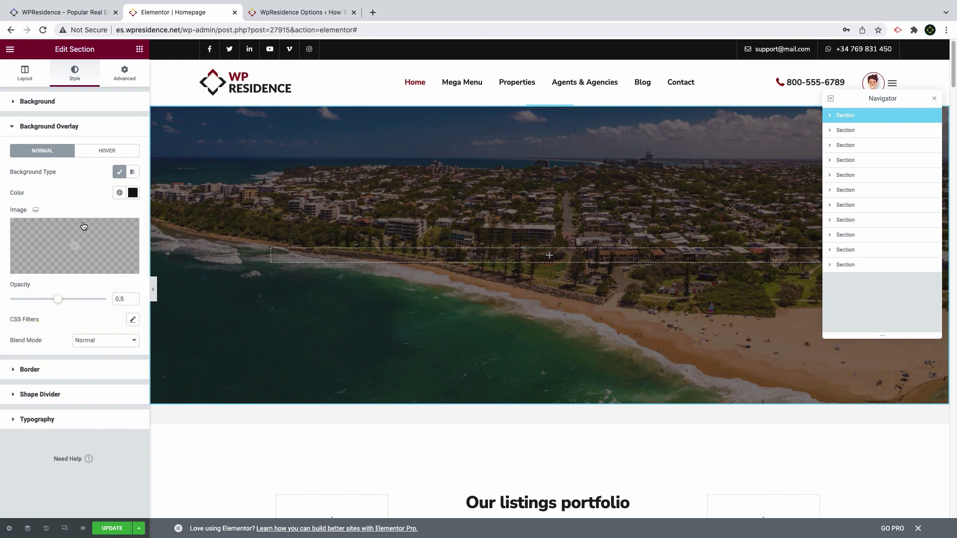
pyautogui.moveTo(58, 302)
pyautogui.mouseDown()
pyautogui.moveTo(75, 303)
pyautogui.moveTo(56, 302)
pyautogui.mouseUp()
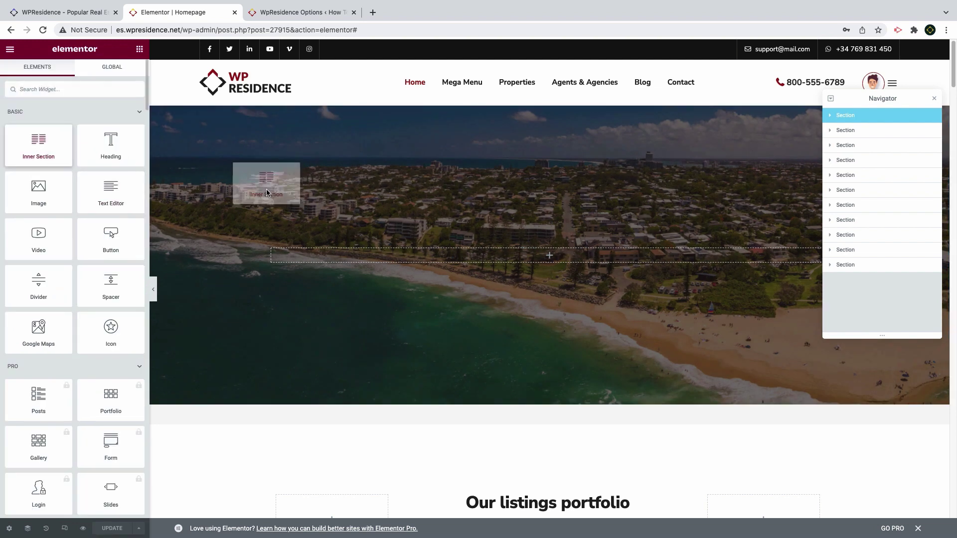
pyautogui.moveTo(266, 192); pyautogui.dragTo(371, 262)
# Delete the inner section's right column and add a Search Form Builder widget
pyautogui.rightClick(557, 258)
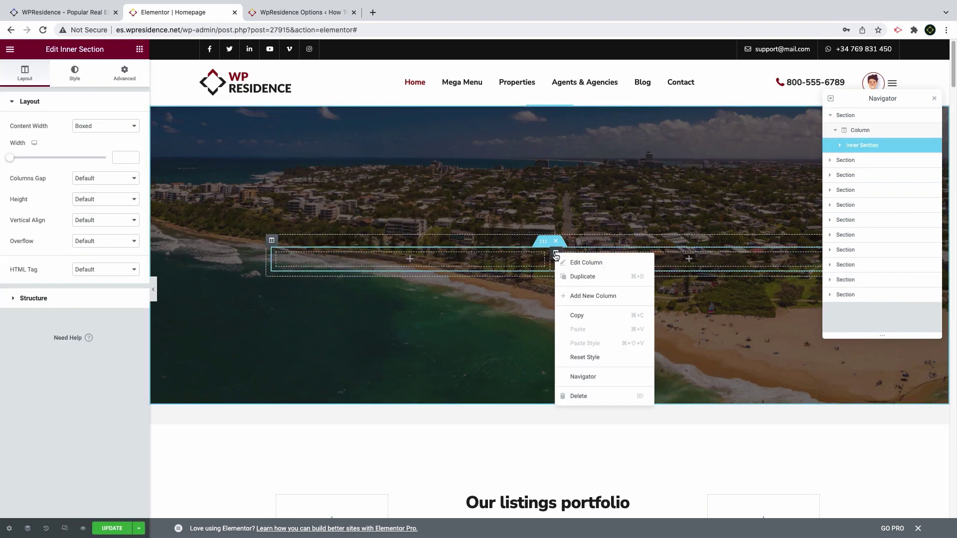
pyautogui.click(579, 397)
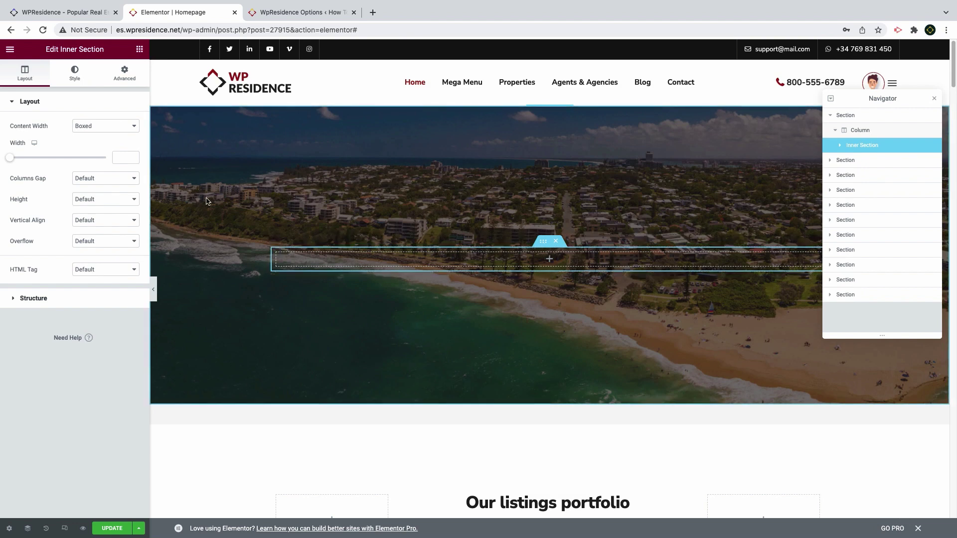
pyautogui.click(139, 50)
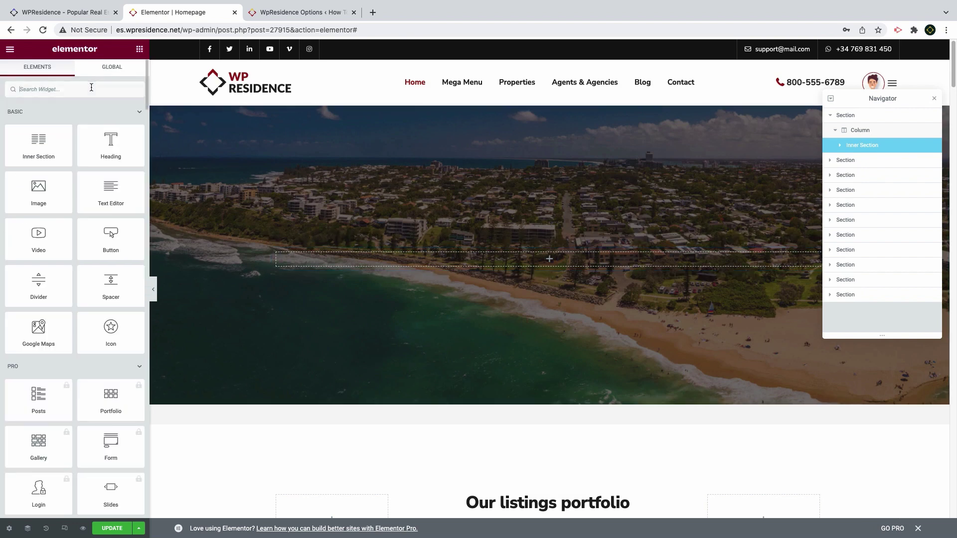
pyautogui.scroll(-10, 102, 145)
pyautogui.moveTo(104, 142); pyautogui.dragTo(394, 268)
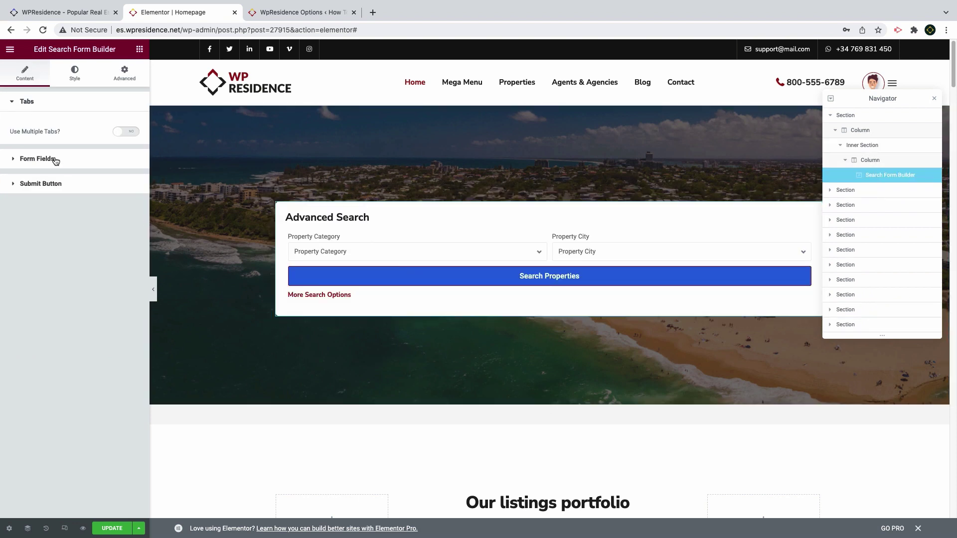
# Enable multiple search tabs with Rentals and Venta, then reload the editor
pyautogui.click(128, 132)
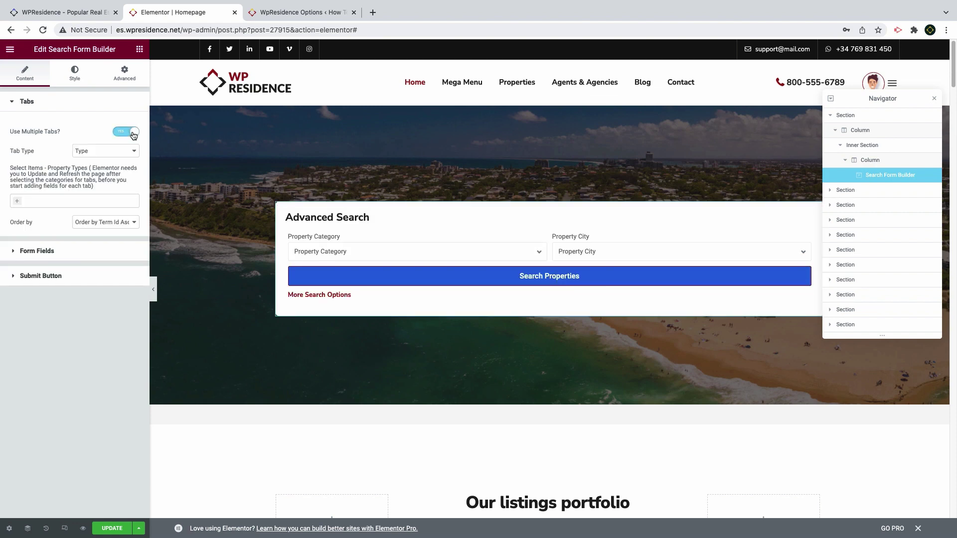
pyautogui.click(67, 199)
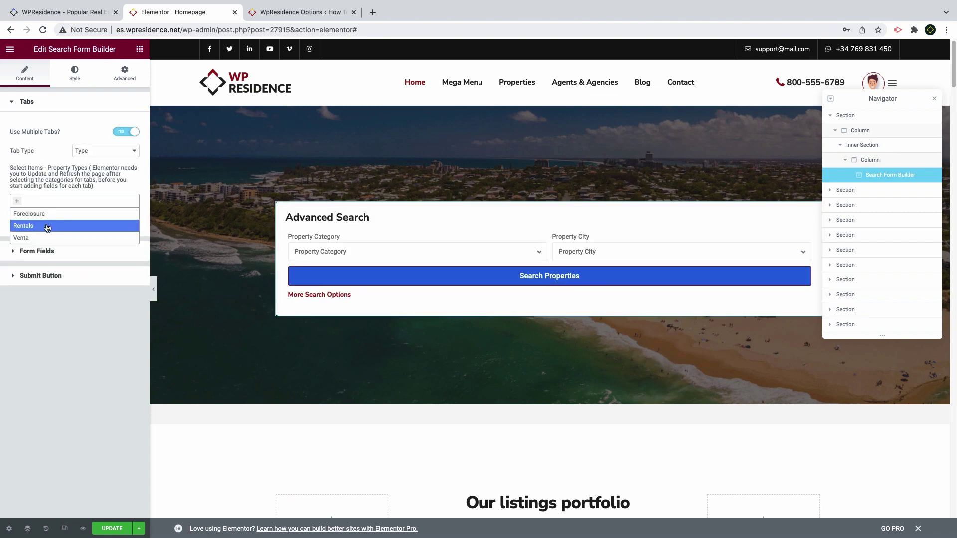
pyautogui.click(48, 226)
pyautogui.click(52, 236)
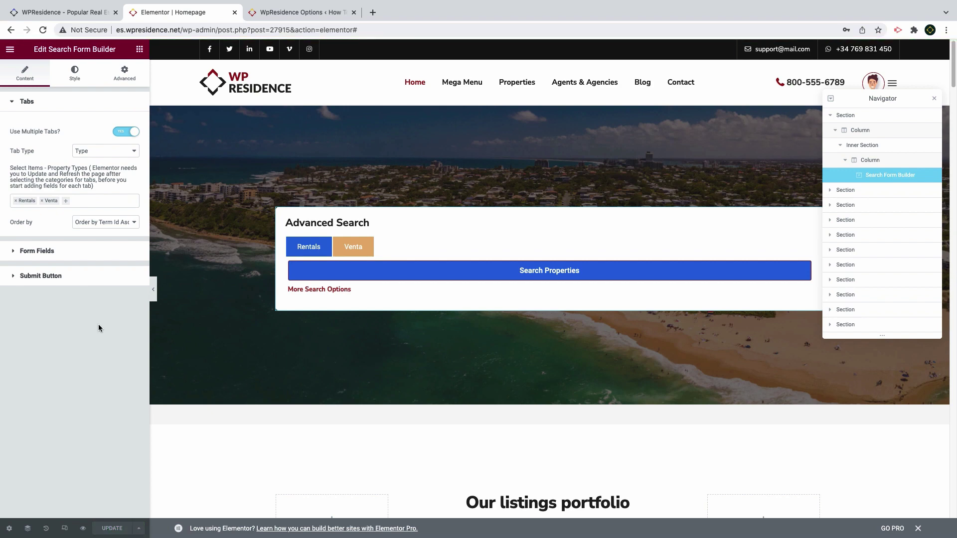
pyautogui.click(43, 30)
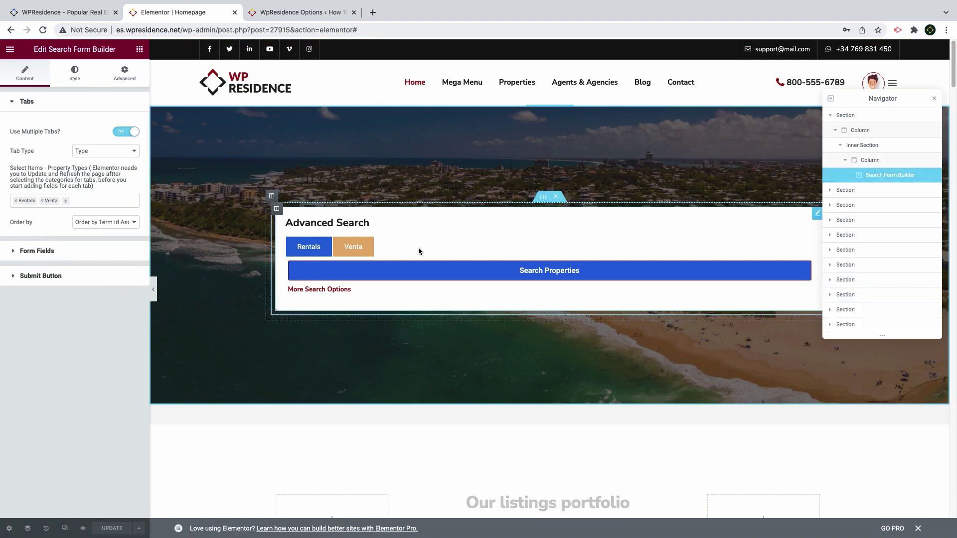
# Put Property Category at 20% width on the Rentals tab and keep location comparison as like
pyautogui.click(43, 251)
pyautogui.click(51, 172)
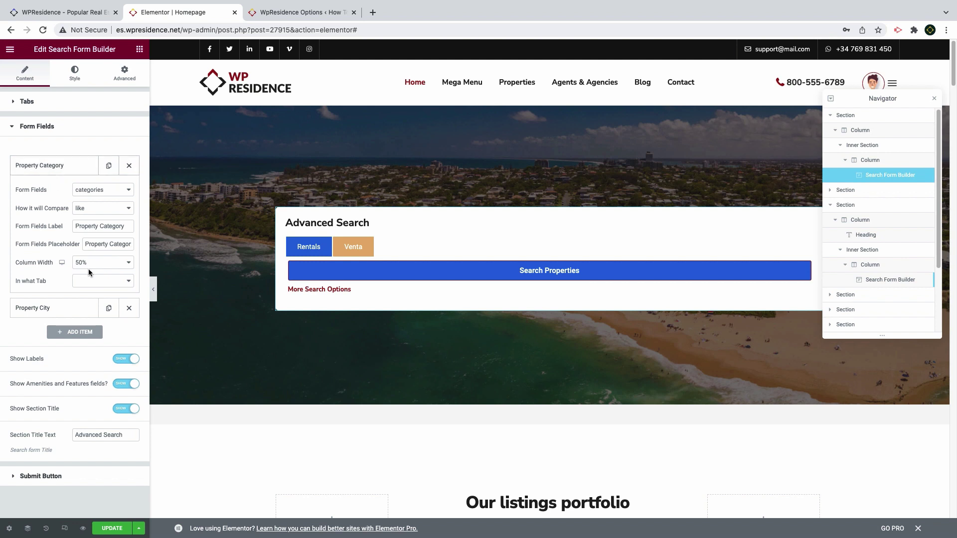
pyautogui.click(96, 281)
pyautogui.click(94, 282)
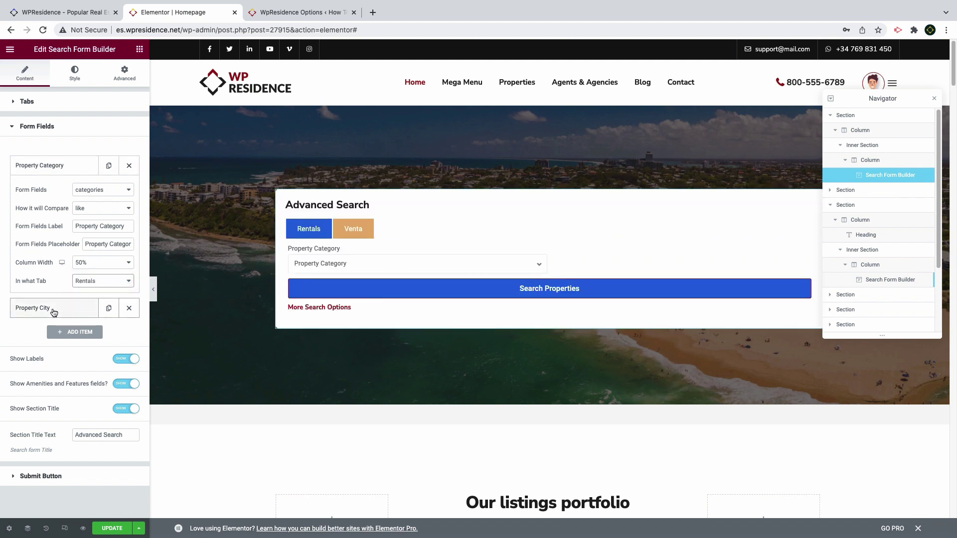
pyautogui.click(100, 263)
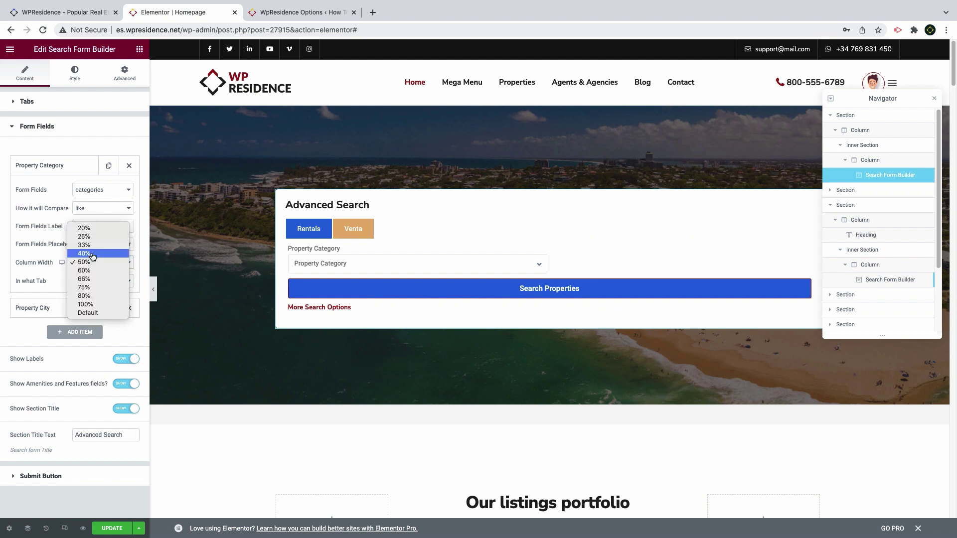
pyautogui.click(88, 229)
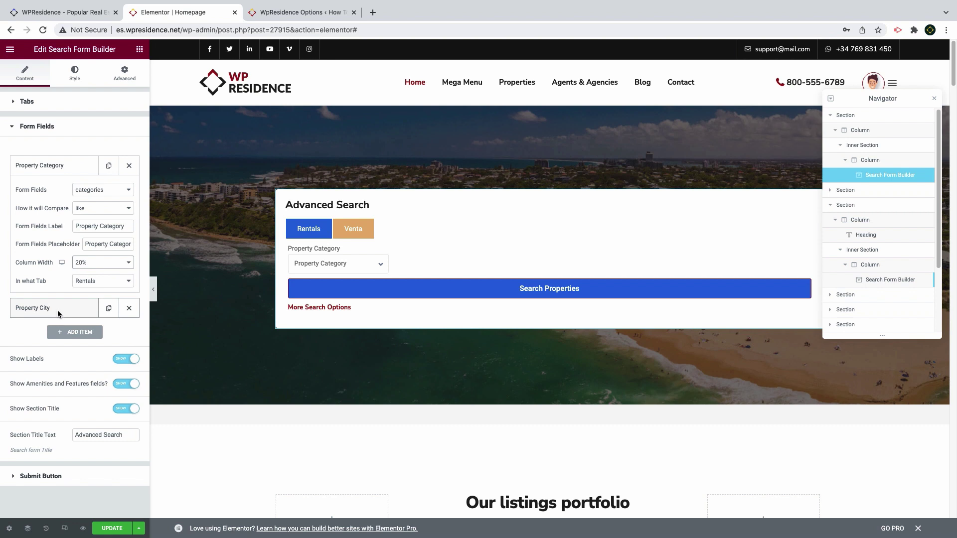
pyautogui.click(57, 314)
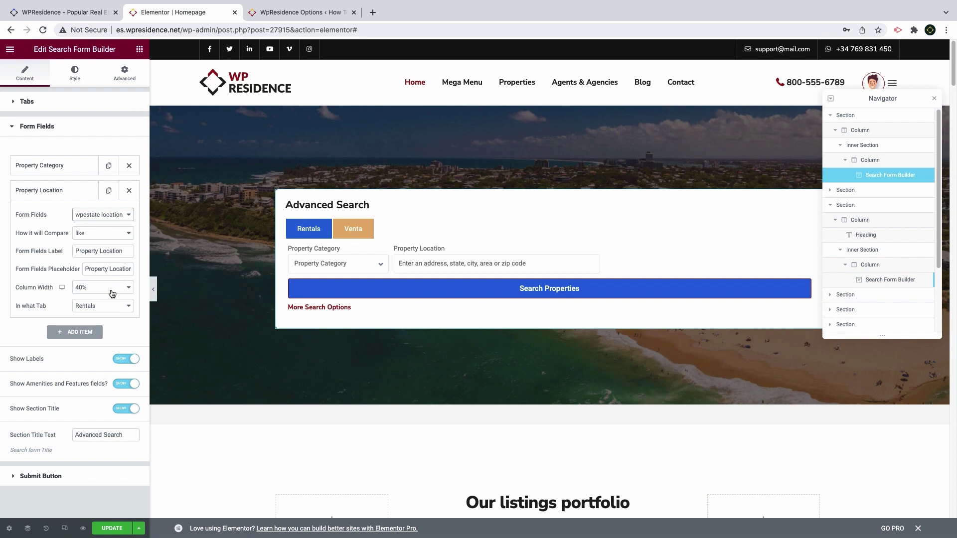
pyautogui.click(127, 233)
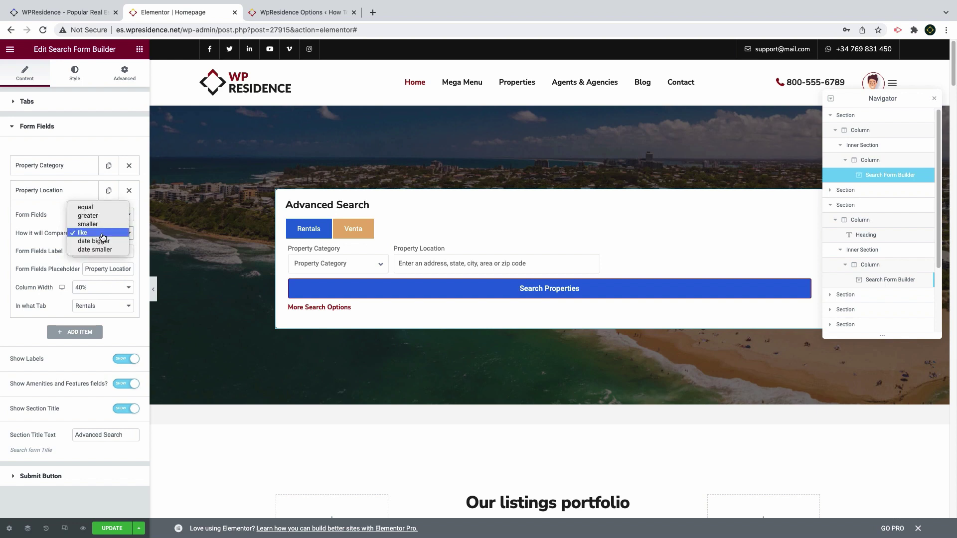
pyautogui.click(100, 235)
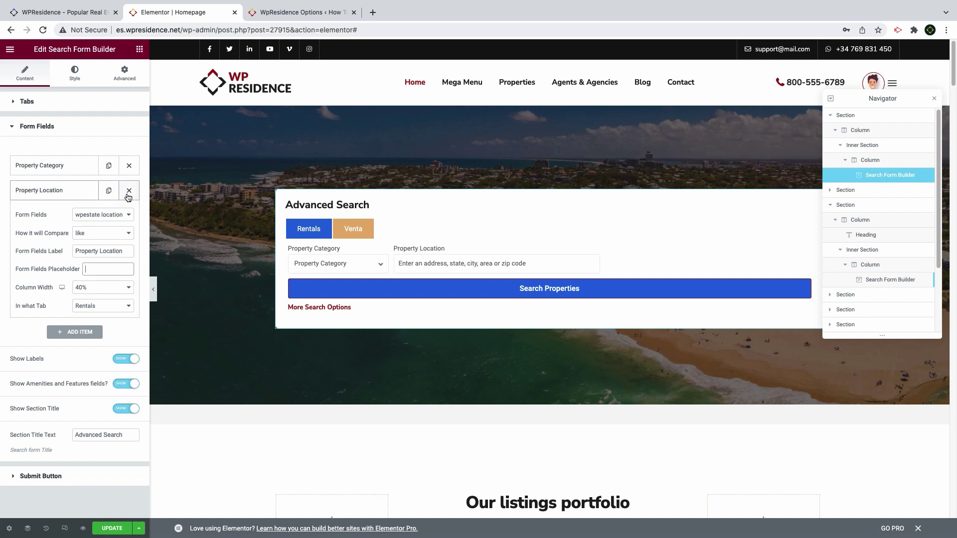
# Add a 20%-wide 'Property Bedrooms' field (greater, placeholder 'Bedrooms') on the Rentals tab
pyautogui.click(80, 333)
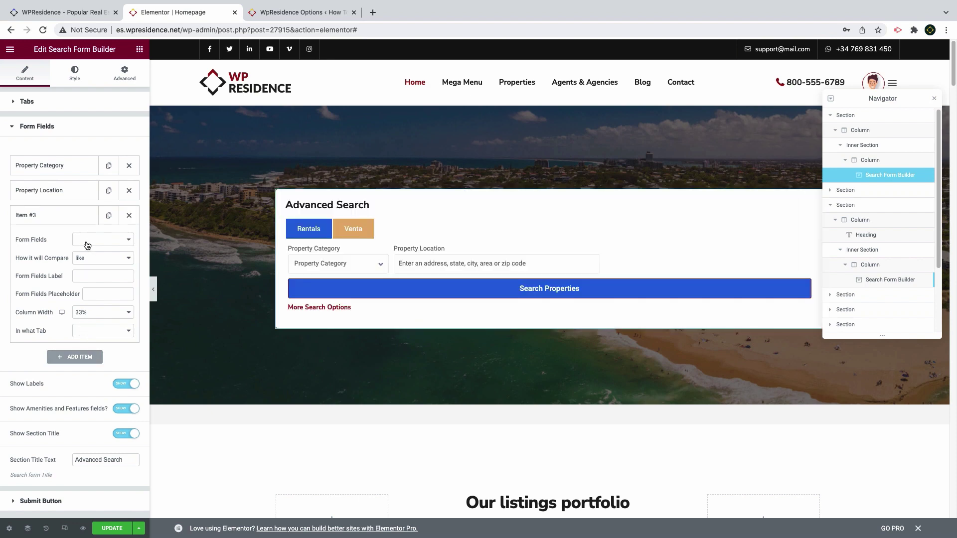
pyautogui.click(85, 241)
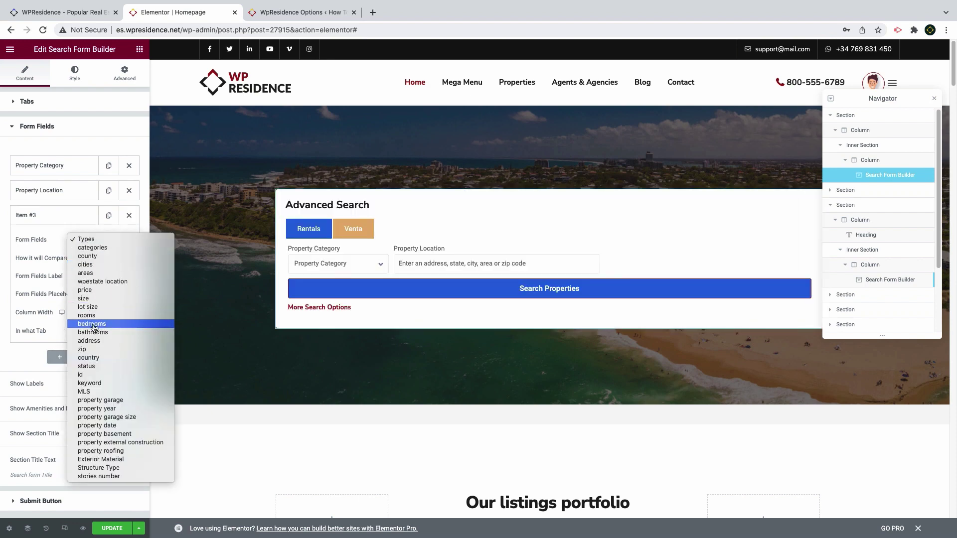
pyautogui.click(93, 324)
pyautogui.click(93, 258)
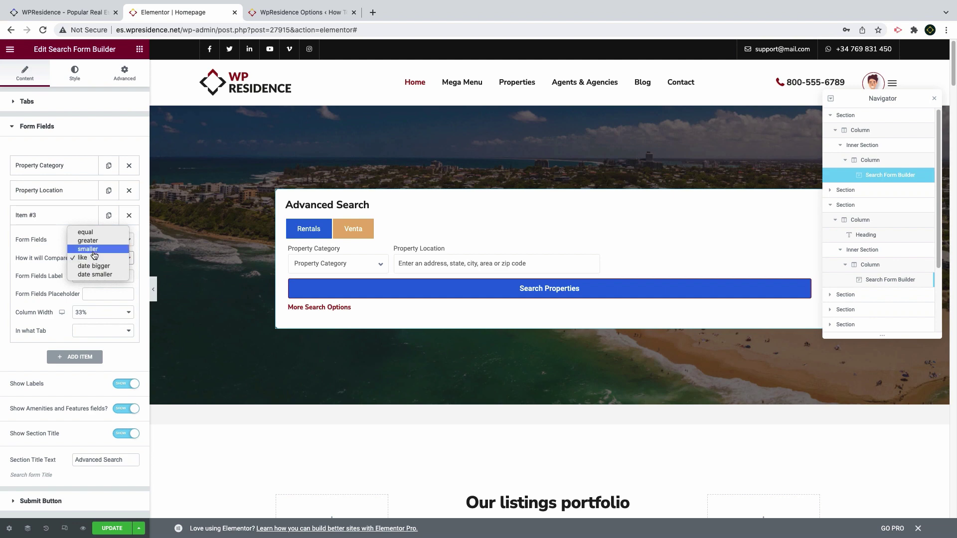
pyautogui.click(94, 241)
pyautogui.click(102, 276)
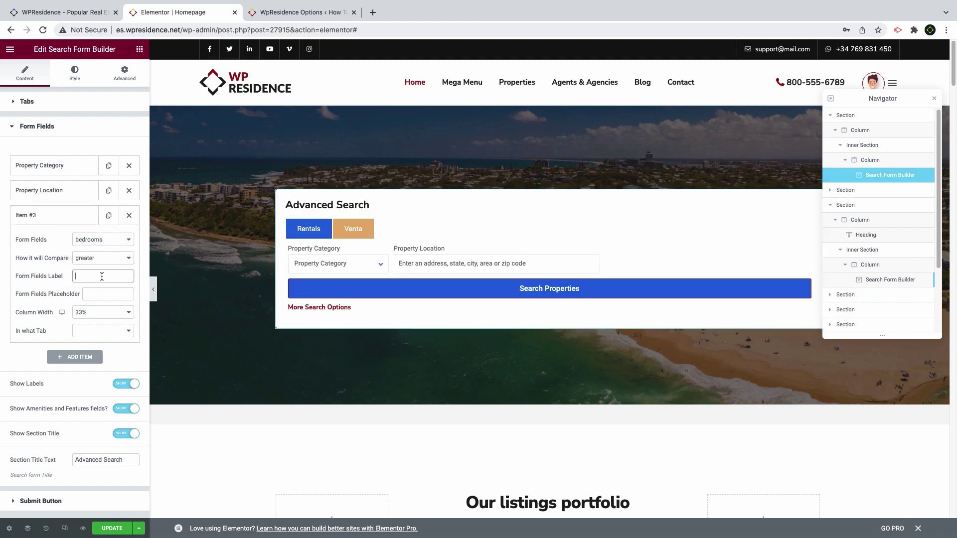
pyautogui.write('Property Be')
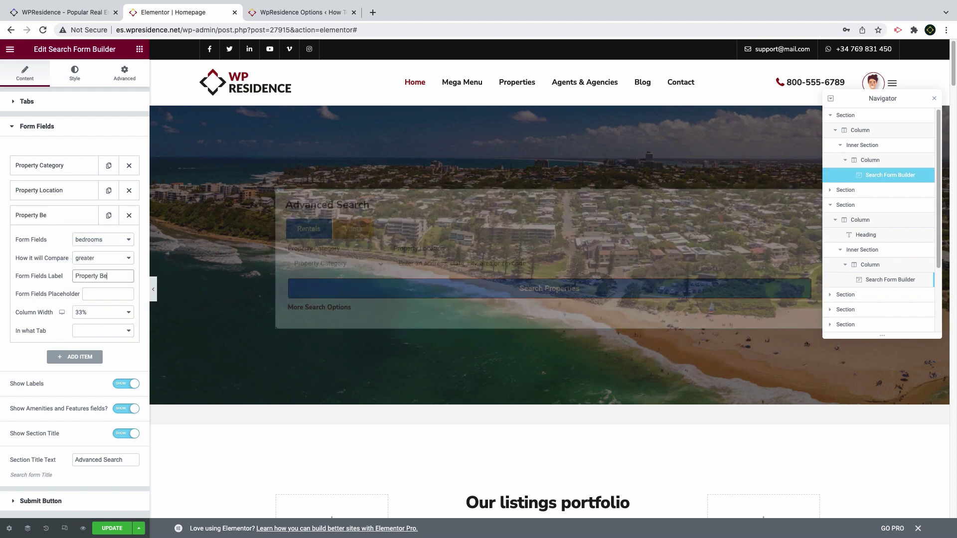
pyautogui.write('drooms')
pyautogui.click(96, 295)
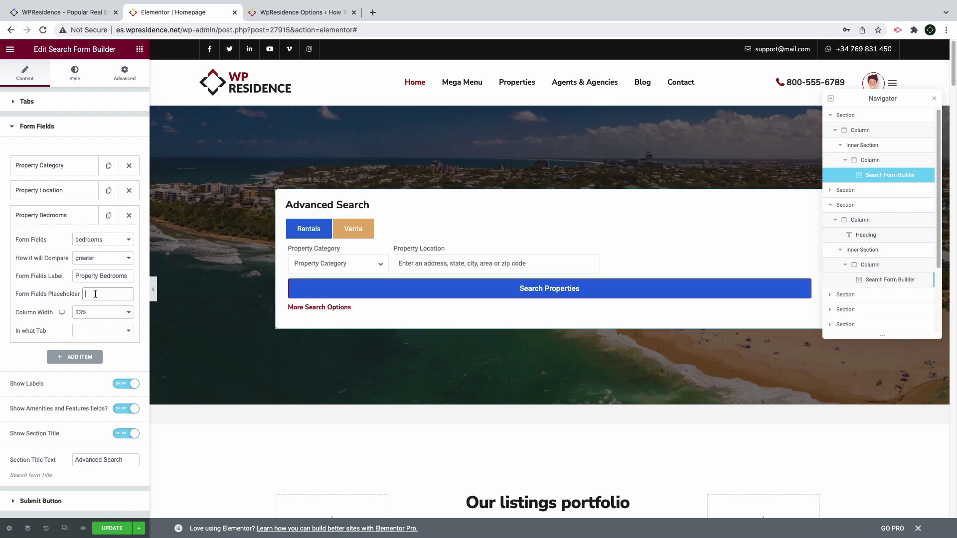
pyautogui.write('Bedrooms')
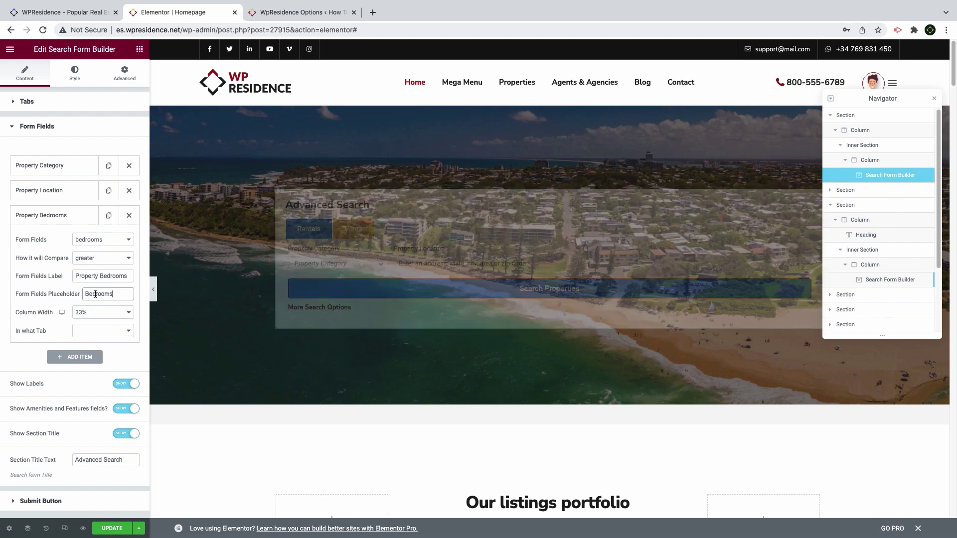
pyautogui.click(120, 313)
pyautogui.click(98, 295)
pyautogui.click(102, 332)
pyautogui.click(102, 335)
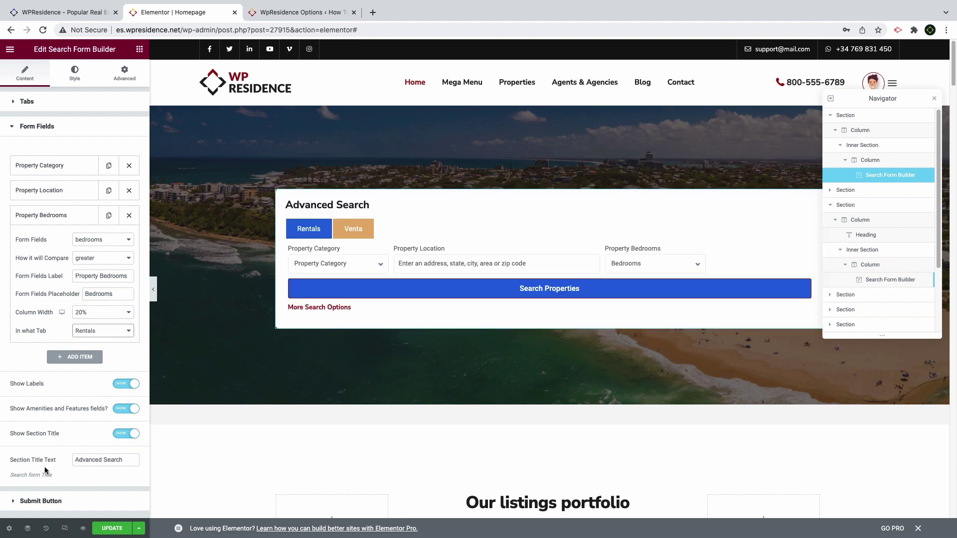
# Make the search button 20% wide with an uploaded SVG magnifier icon
pyautogui.click(40, 501)
pyautogui.click(103, 196)
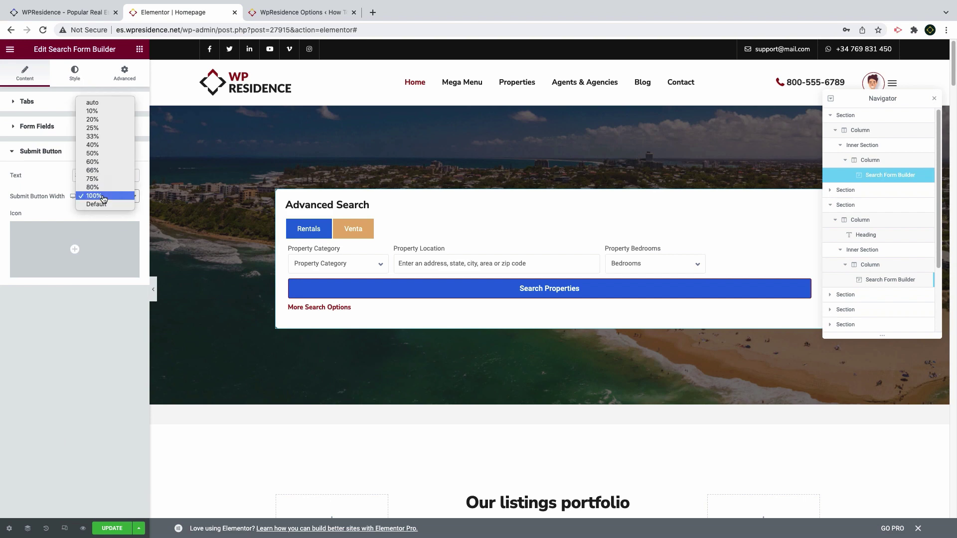
pyautogui.click(92, 120)
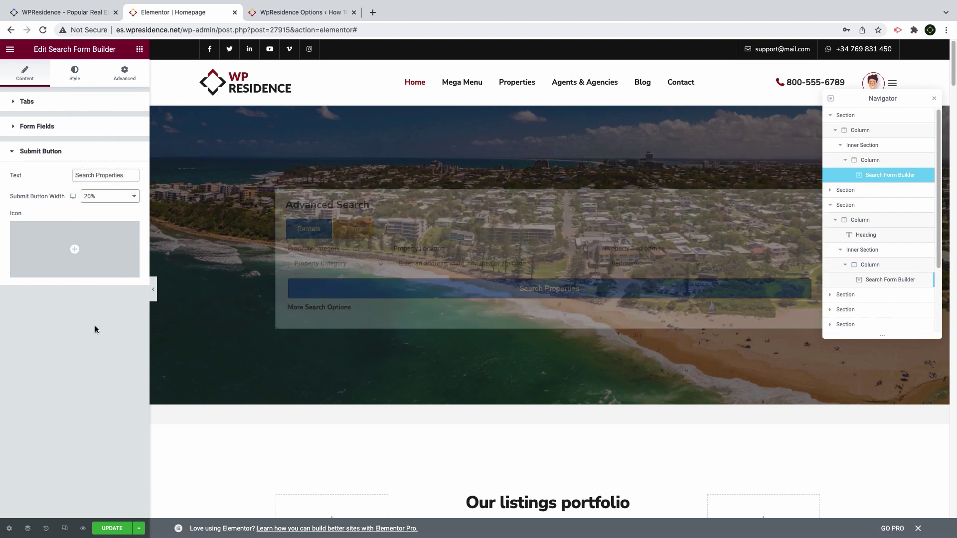
pyautogui.moveTo(76, 253)
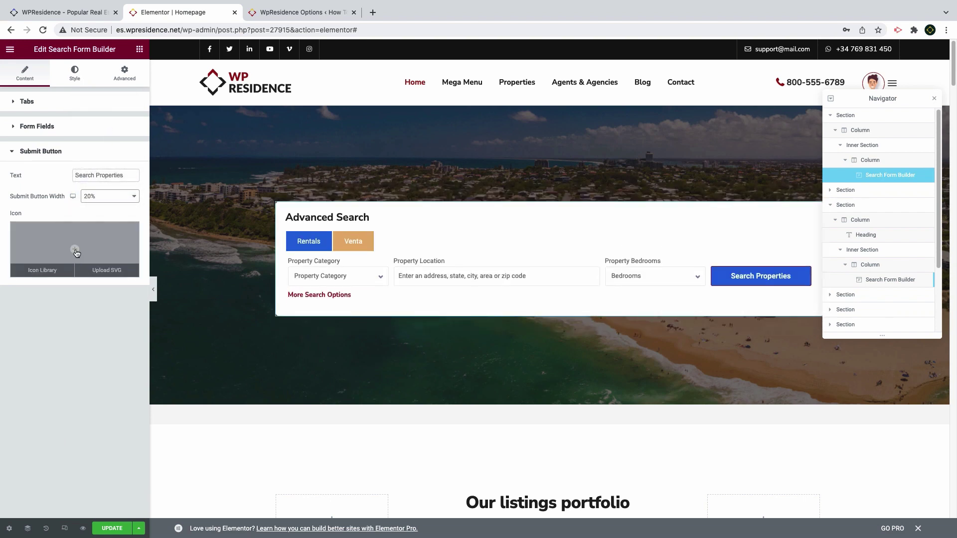
pyautogui.click(99, 272)
pyautogui.click(541, 331)
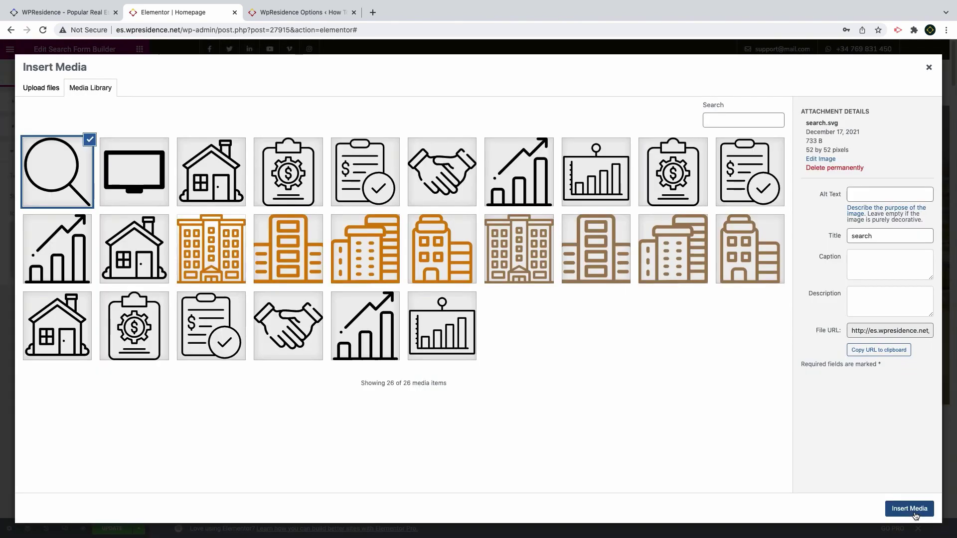
pyautogui.click(909, 508)
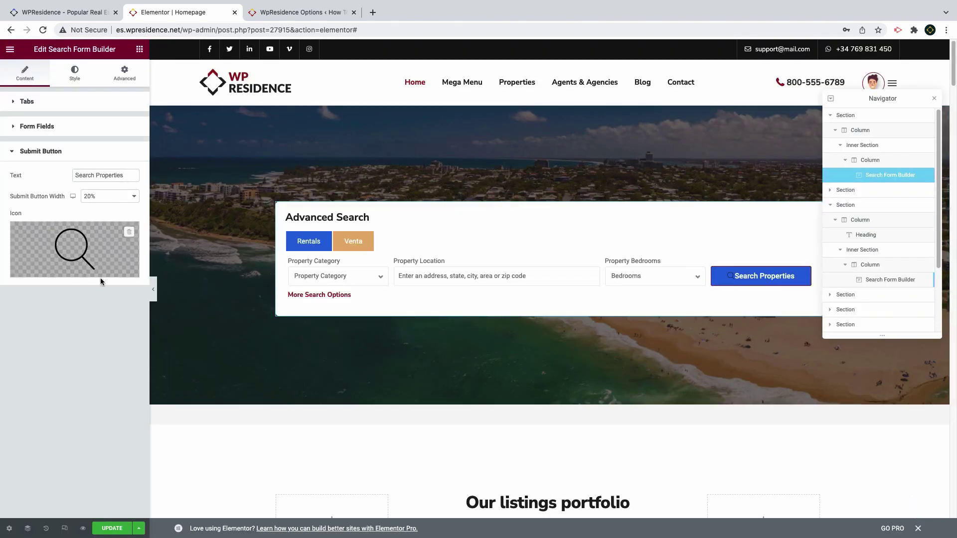
# Style the button icon #FFFFFF at size 14 with unlinked, zeroed icon padding
pyautogui.click(71, 83)
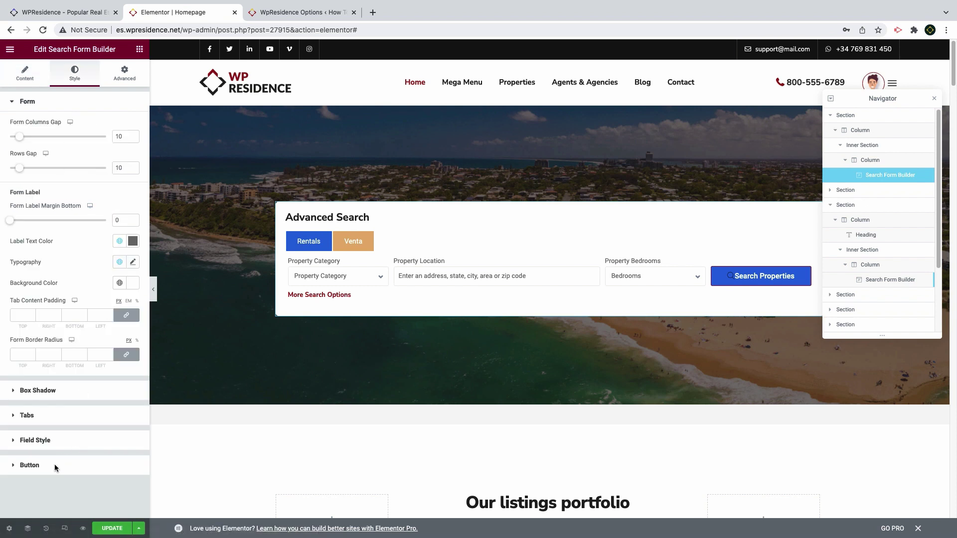
pyautogui.click(30, 464)
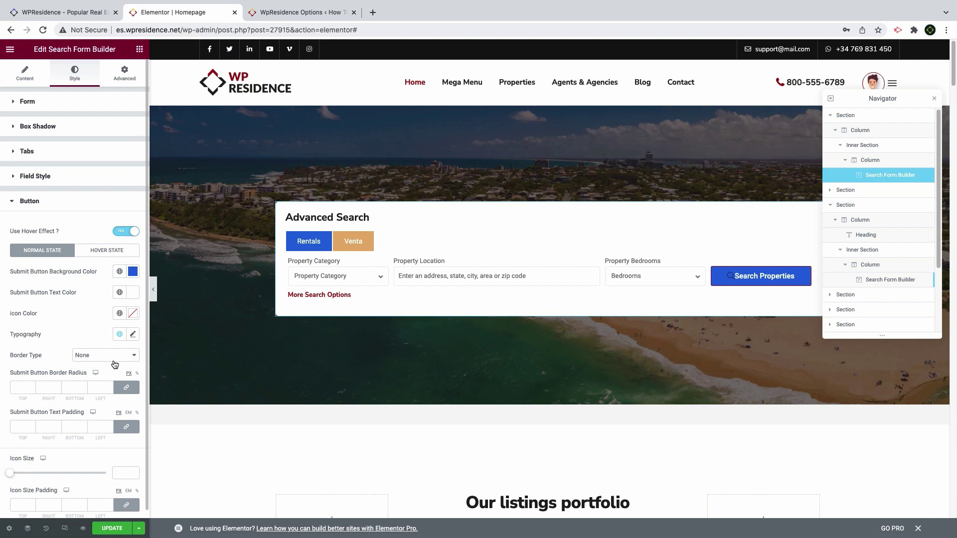
pyautogui.click(132, 314)
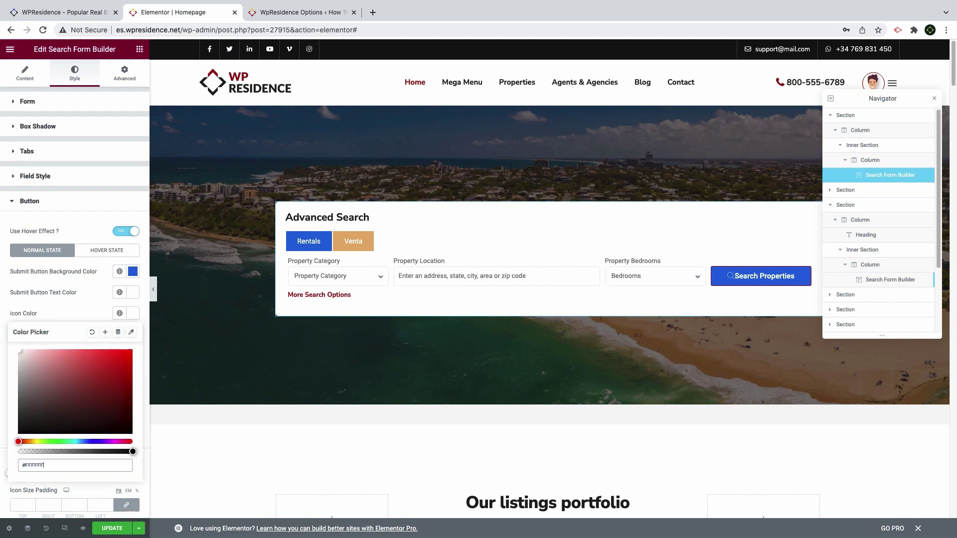
pyautogui.click(86, 313)
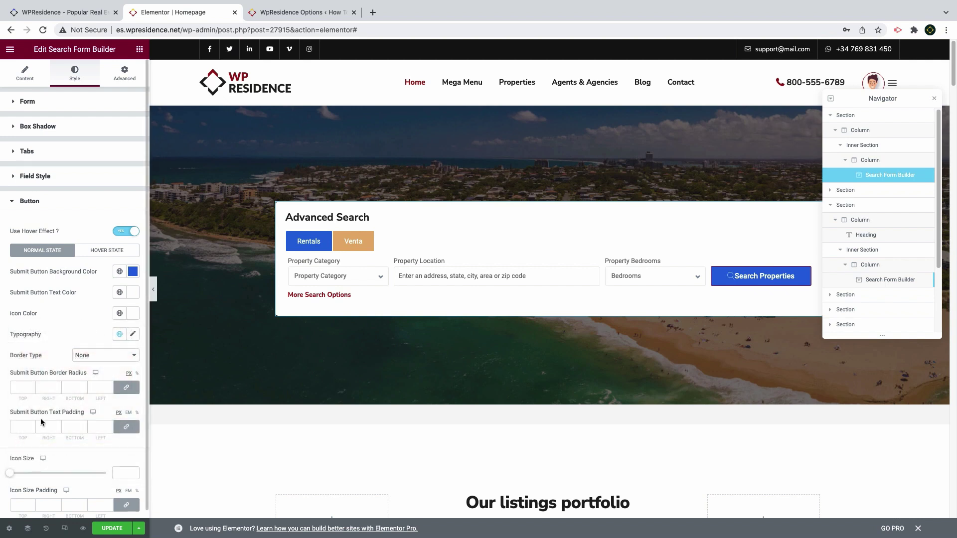
pyautogui.scroll(-1, 27, 475)
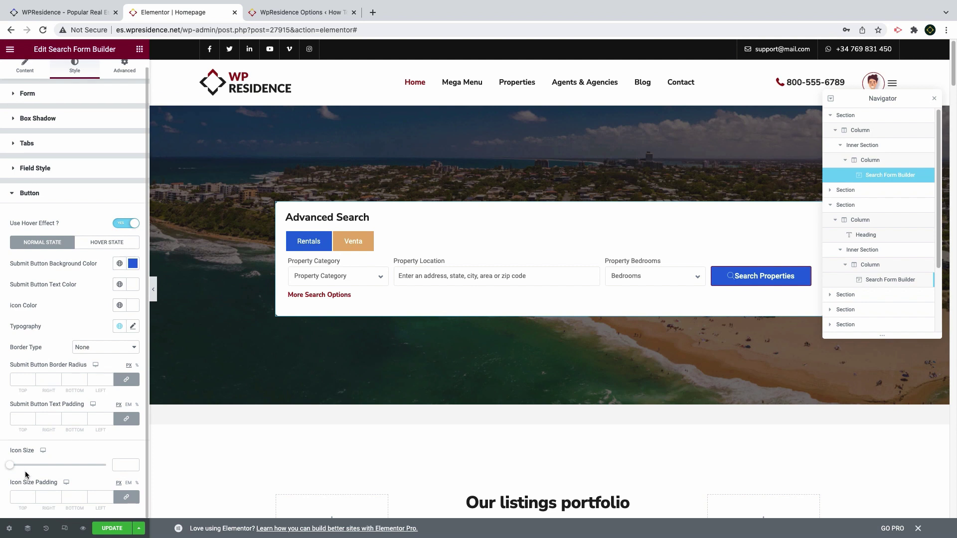
pyautogui.click(119, 466)
pyautogui.write('14')
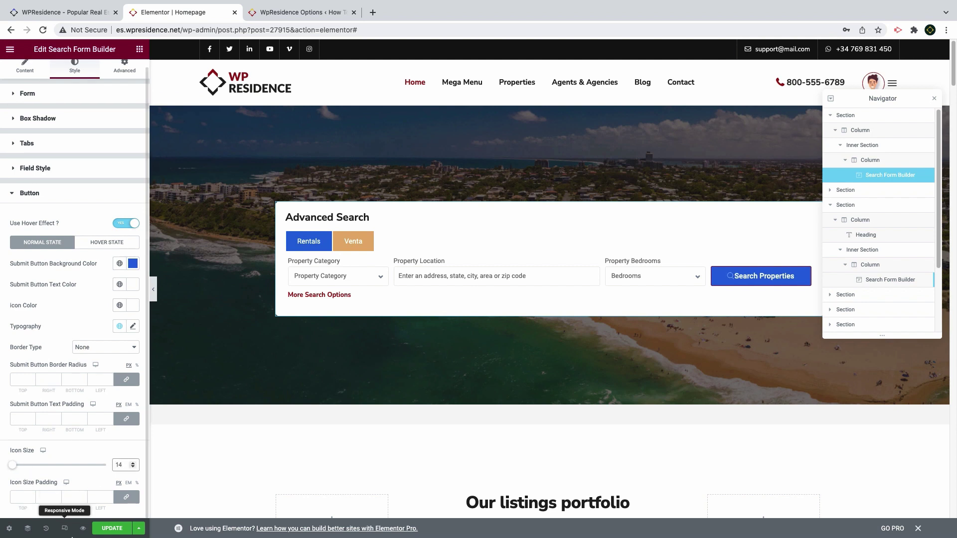
pyautogui.click(126, 497)
pyautogui.doubleClick(54, 499)
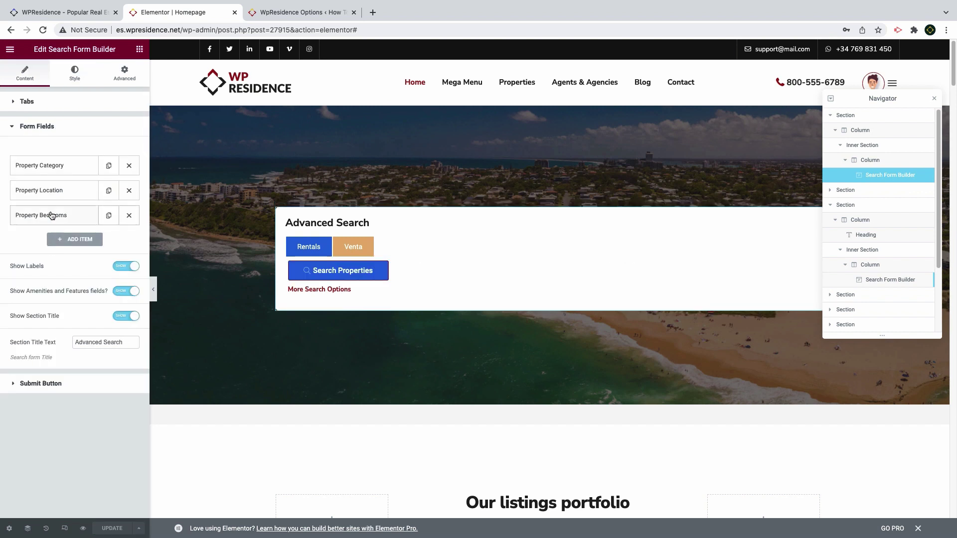
# Duplicate the Property Bedrooms field and switch it to categories with the like comparison
pyautogui.click(109, 216)
pyautogui.click(55, 245)
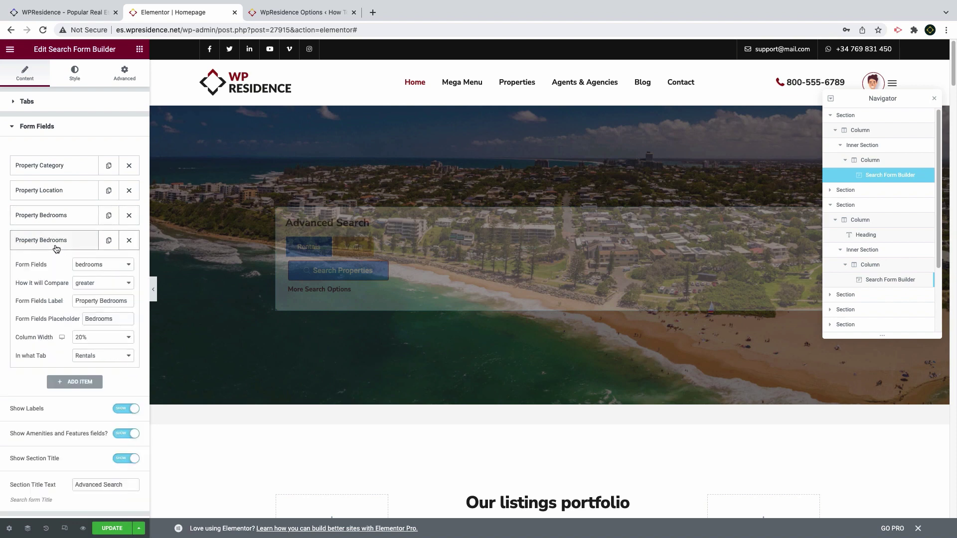
pyautogui.click(80, 264)
pyautogui.click(84, 188)
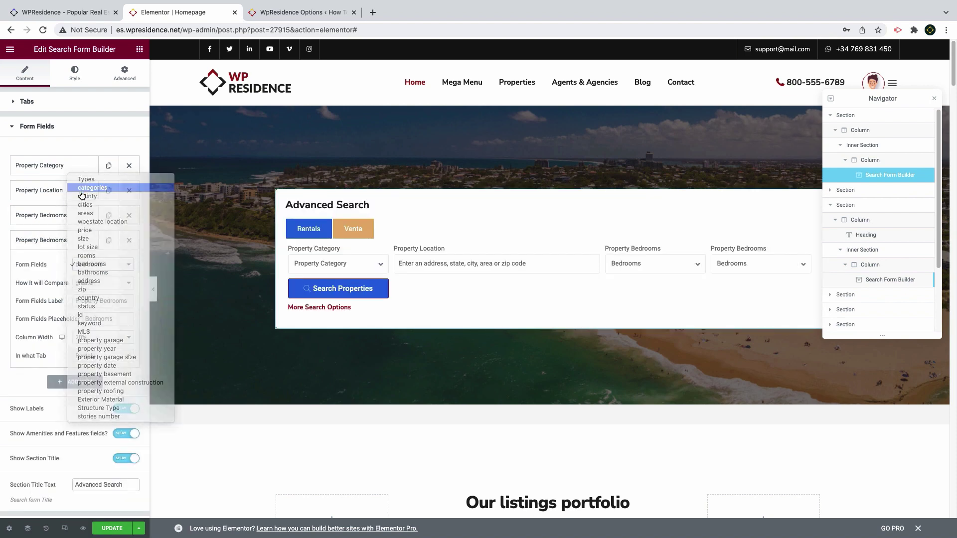
pyautogui.click(91, 283)
pyautogui.click(92, 300)
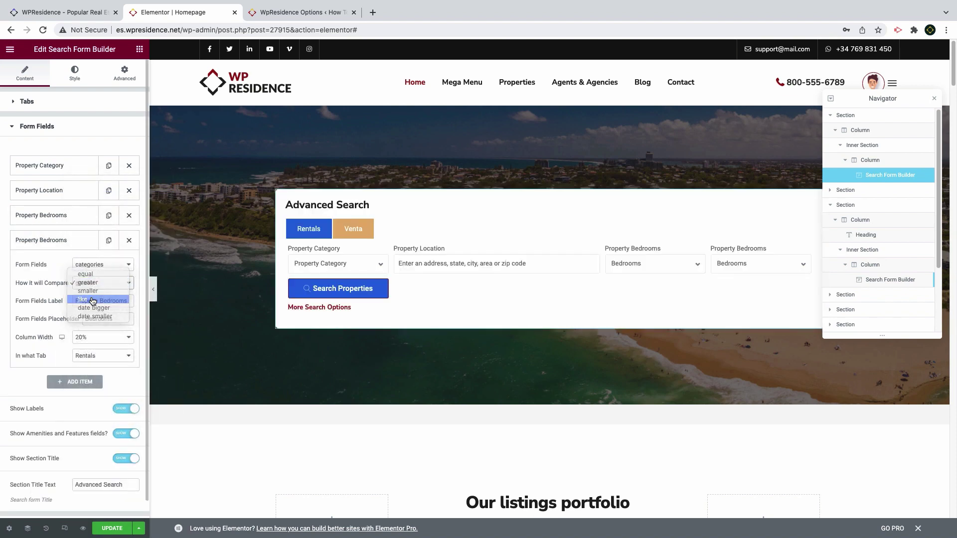
# Label it 'Property Category' with placeholder 'Category' and show it on the Venta tab
pyautogui.click(98, 301)
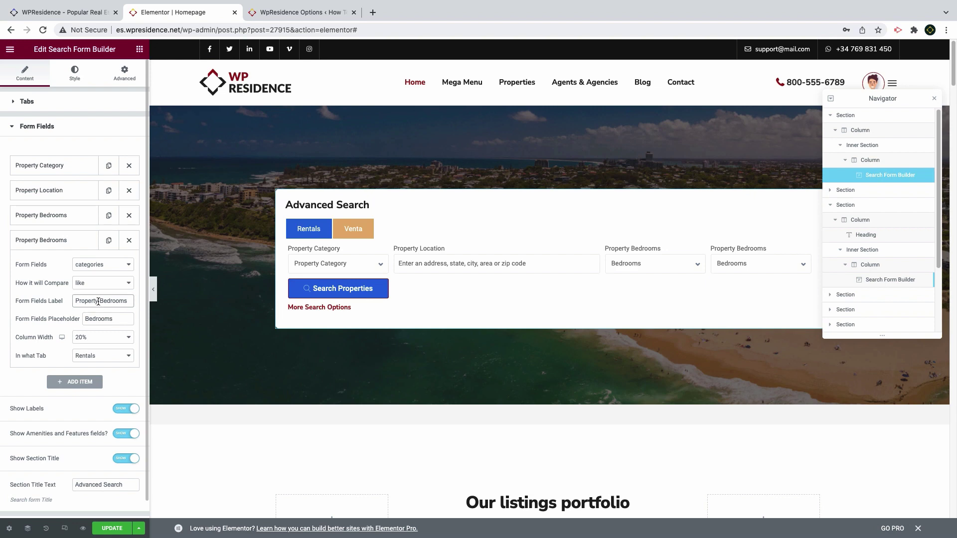
pyautogui.moveTo(81, 301); pyautogui.dragTo(91, 303)
pyautogui.press('BackSpace')
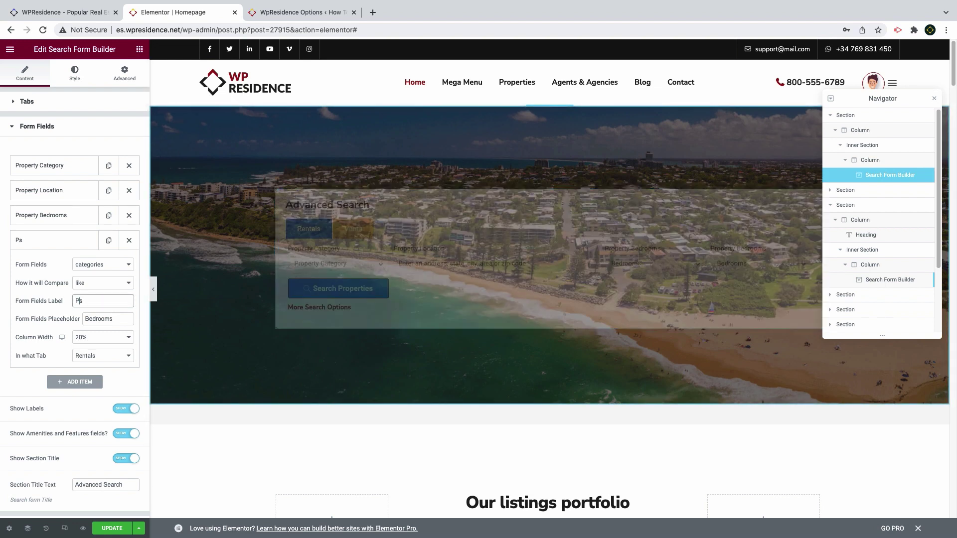
pyautogui.write('roperty Category')
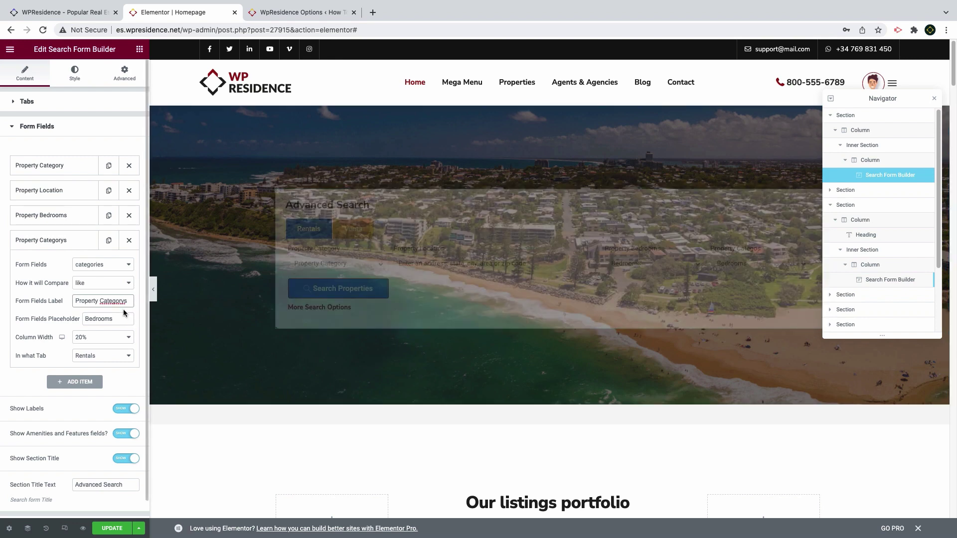
pyautogui.press('BackSpace')
pyautogui.press('Tab')
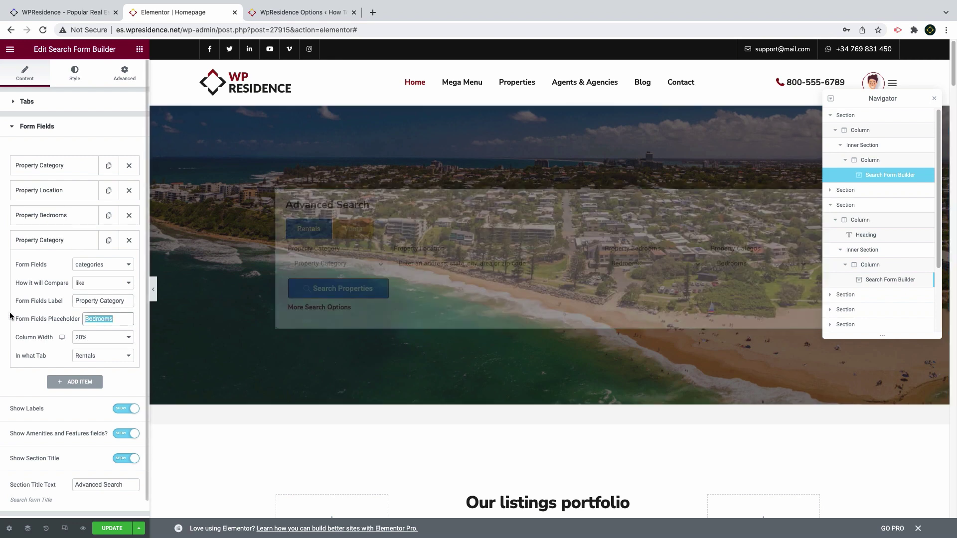
pyautogui.write('Category')
pyautogui.click(85, 356)
pyautogui.click(88, 366)
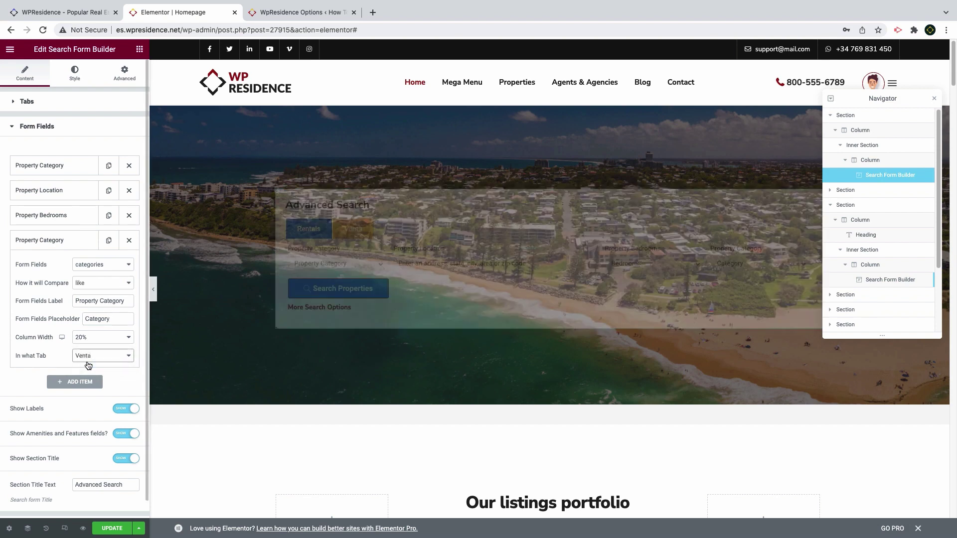
pyautogui.click(57, 241)
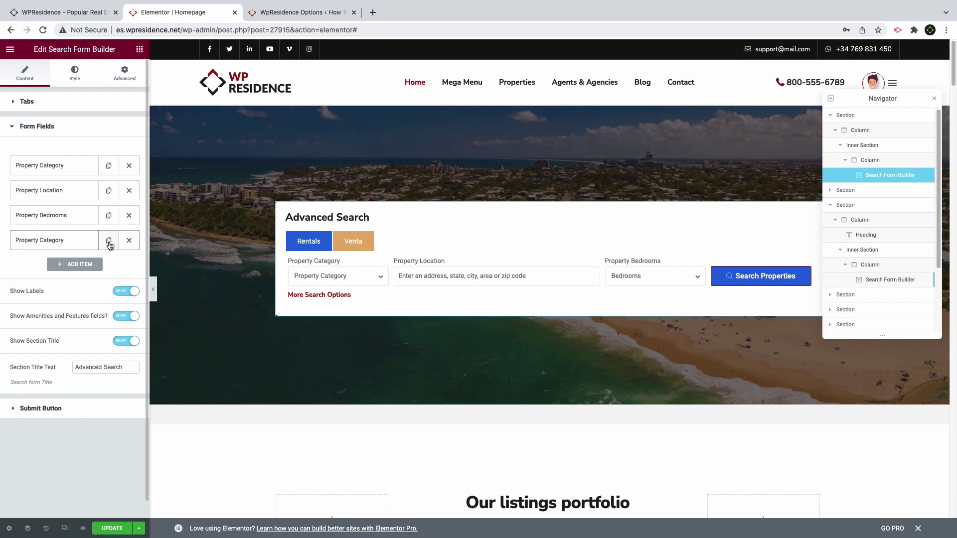
# Add a 'Property City' search field at 20% width shown on the Venta tab
pyautogui.click(92, 264)
pyautogui.click(91, 289)
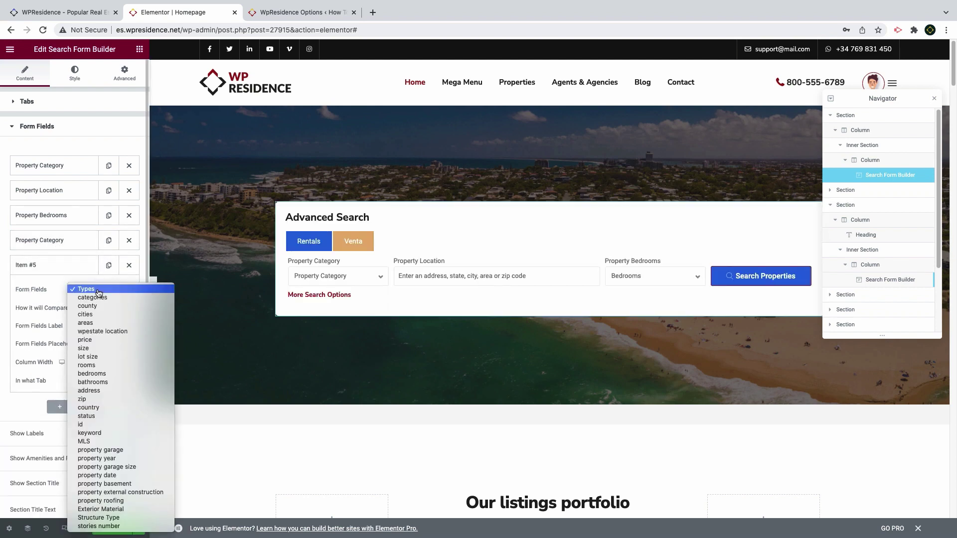
pyautogui.click(98, 315)
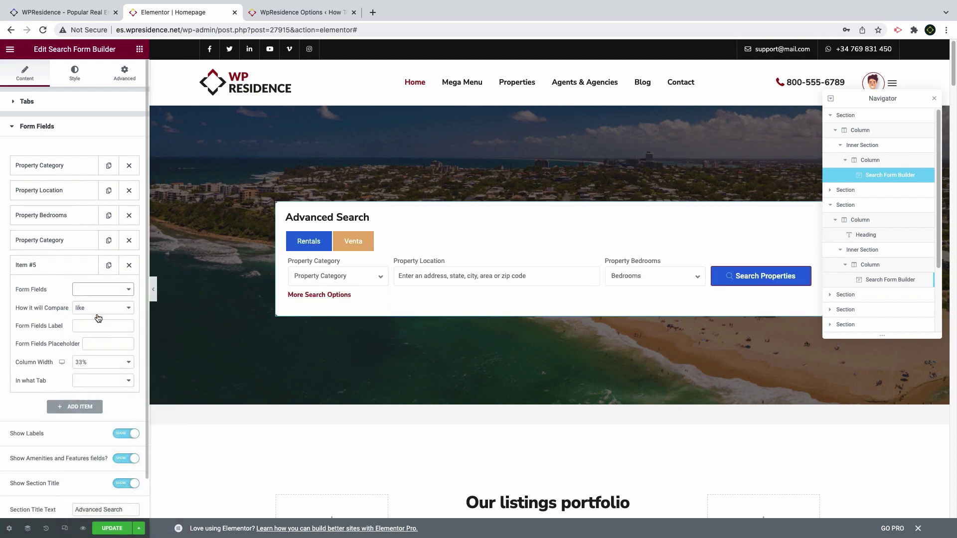
pyautogui.click(96, 328)
pyautogui.write('Property City')
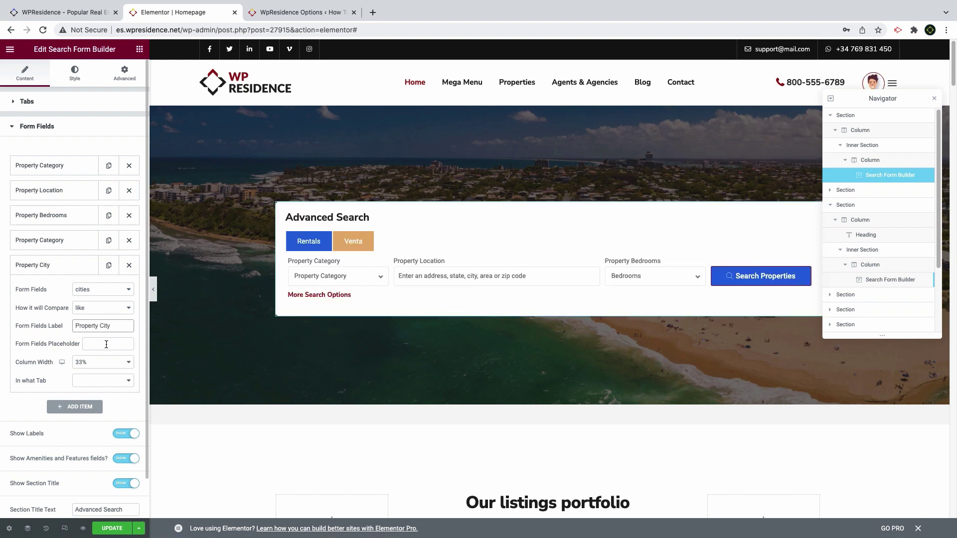
pyautogui.click(102, 362)
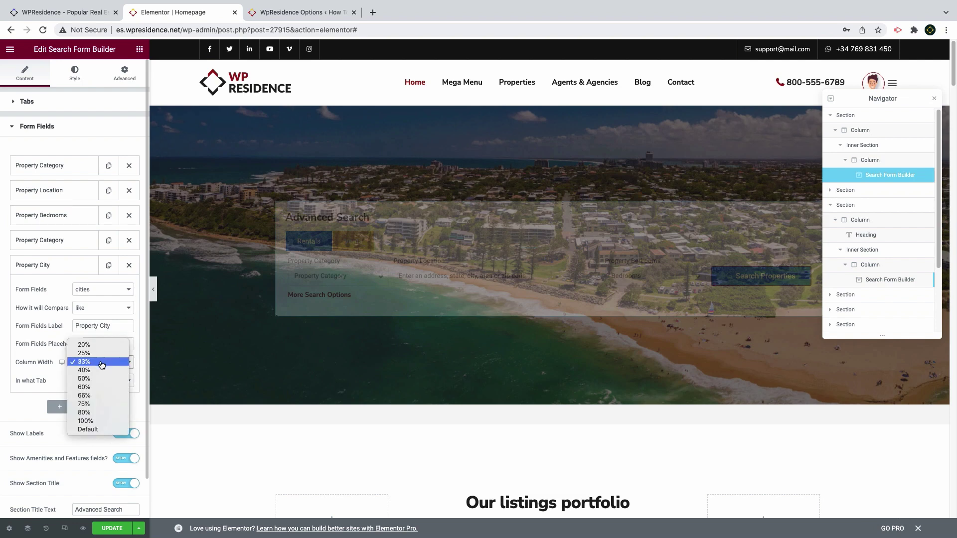
pyautogui.click(90, 345)
pyautogui.click(97, 381)
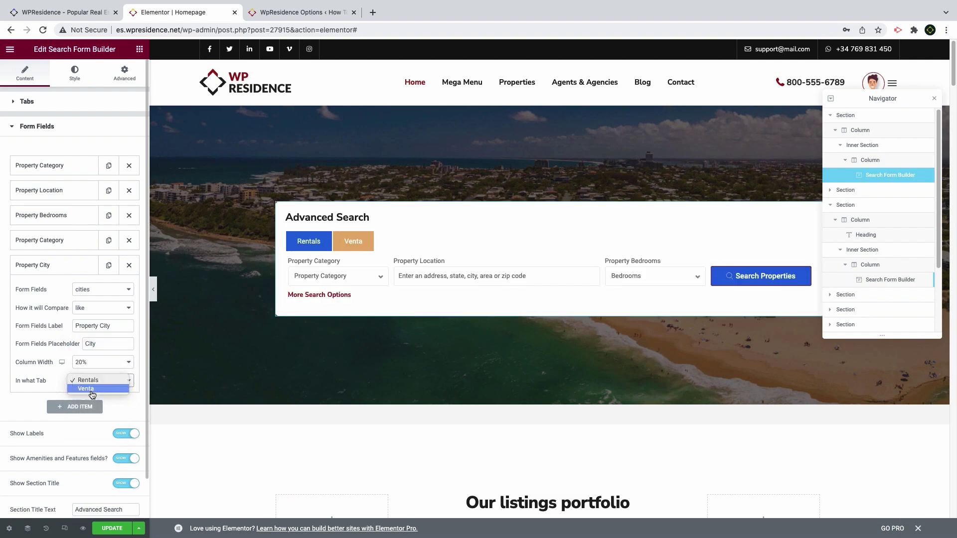
pyautogui.click(92, 390)
# Add a price search field comparing by equal with a 10000–1200000 slider range
pyautogui.click(80, 407)
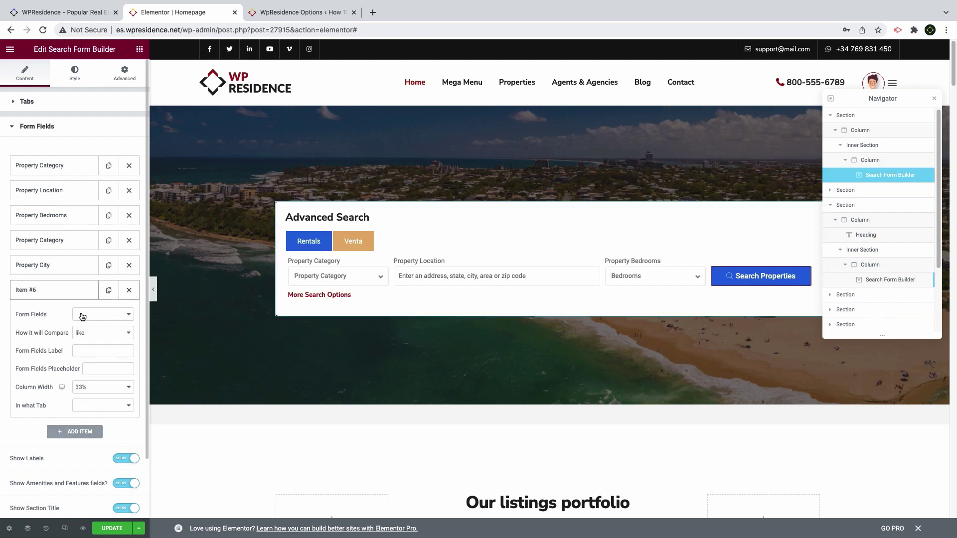
pyautogui.click(82, 316)
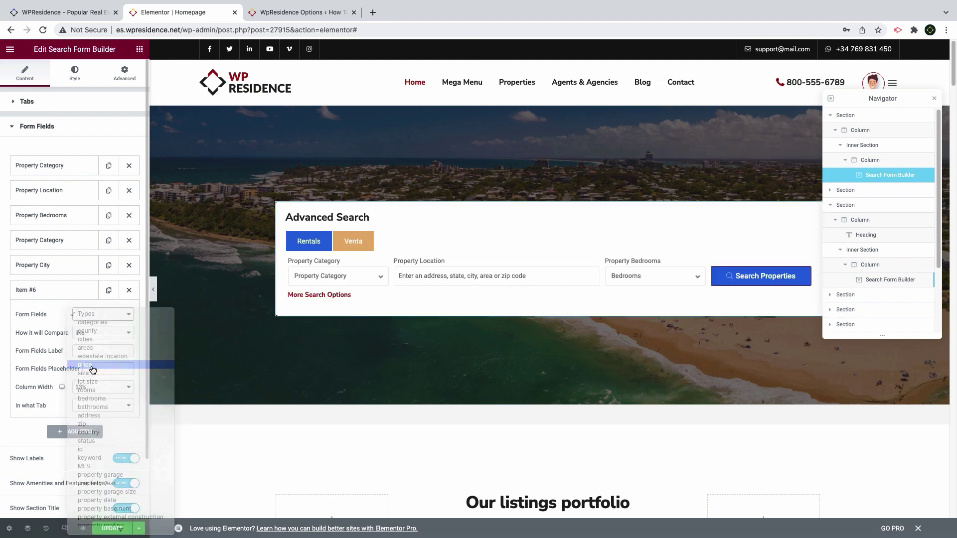
pyautogui.click(93, 369)
pyautogui.click(94, 333)
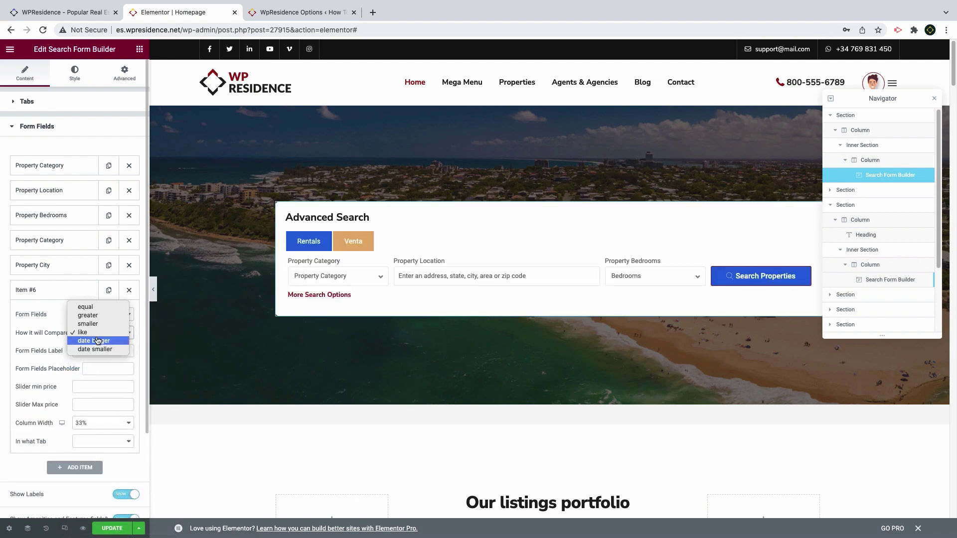
pyautogui.click(93, 308)
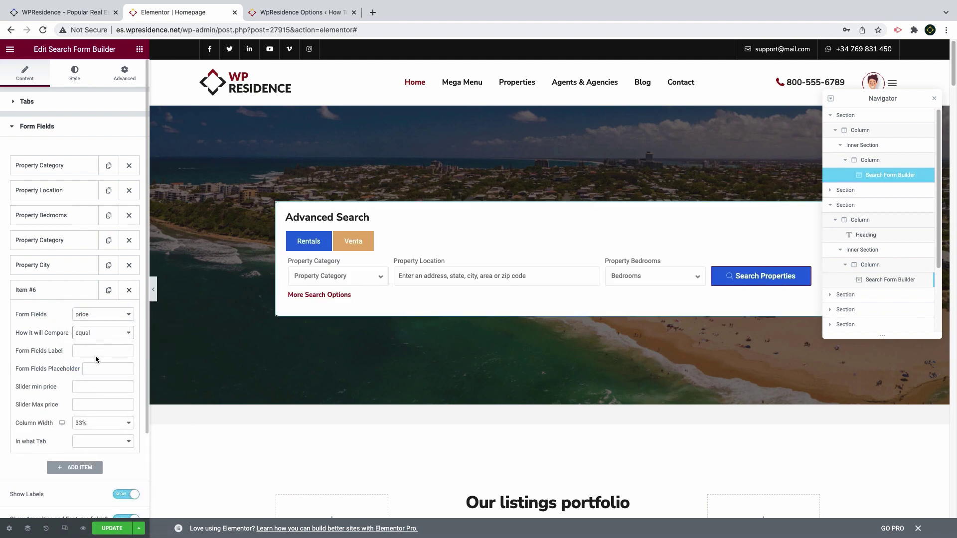
pyautogui.click(92, 384)
pyautogui.write('1')
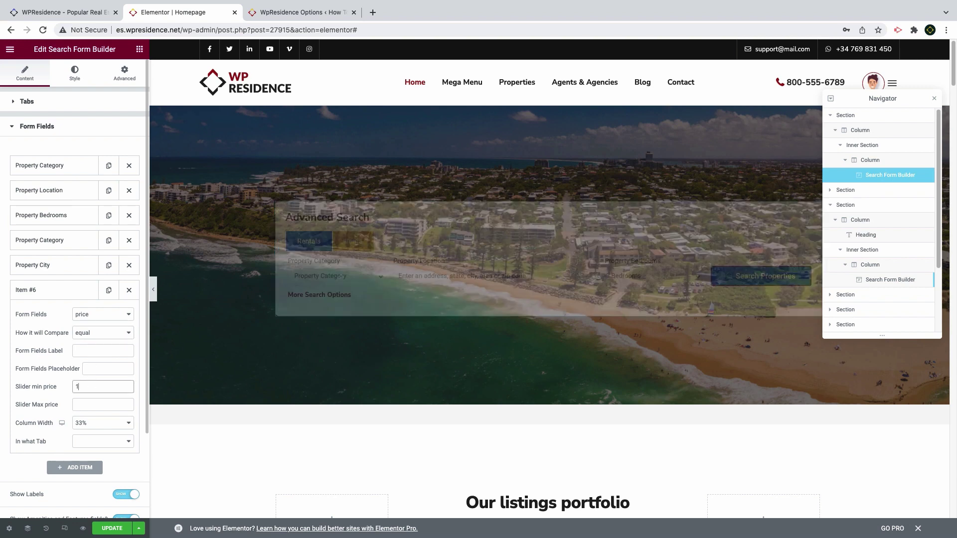
pyautogui.write('0000')
pyautogui.press('Tab')
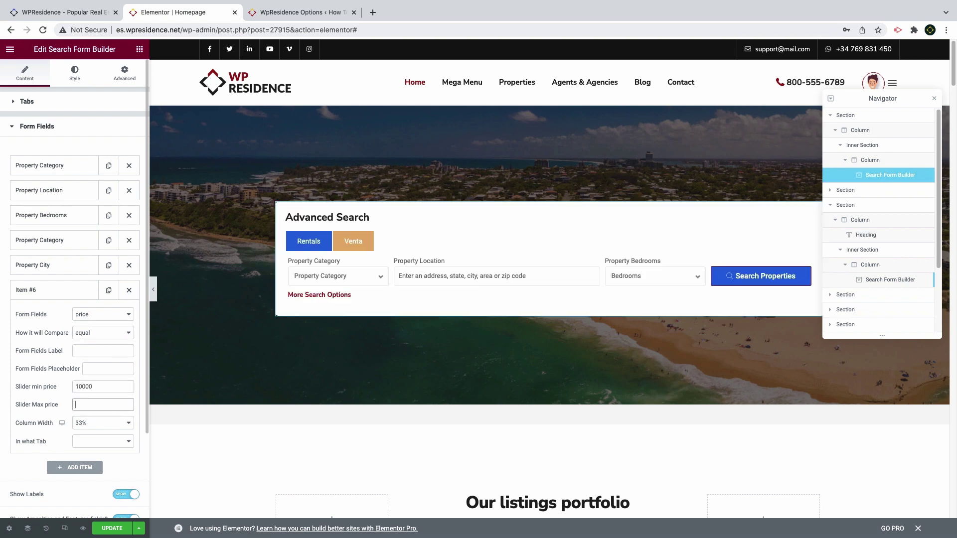
pyautogui.write('1200000')
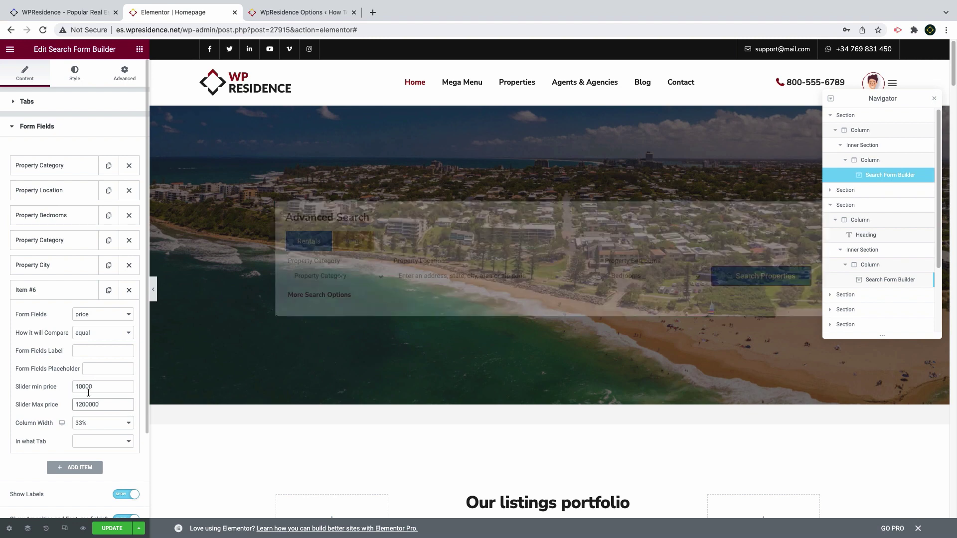
# Give the price field 40% width, show it on the Venta tab, and label it 'Price'
pyautogui.click(95, 422)
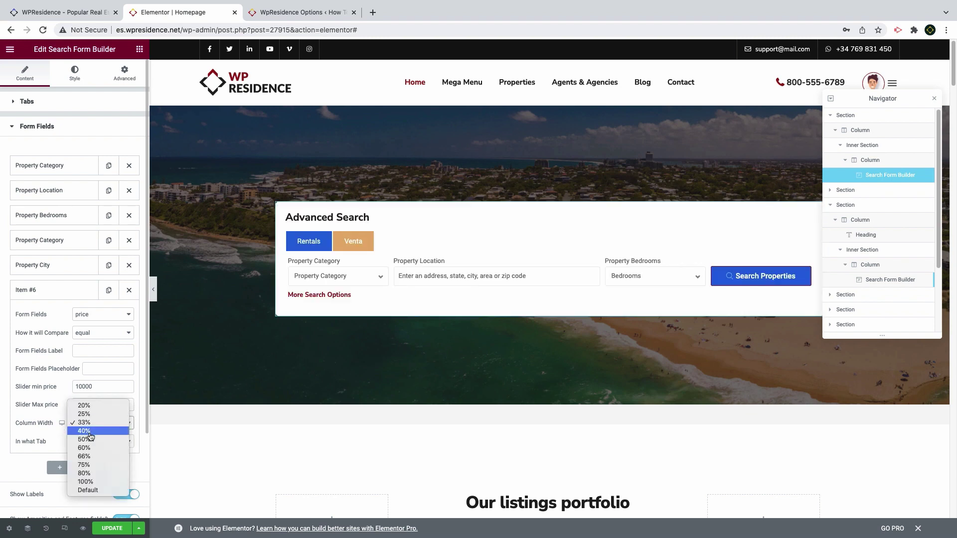
pyautogui.click(92, 432)
pyautogui.click(94, 441)
pyautogui.click(87, 454)
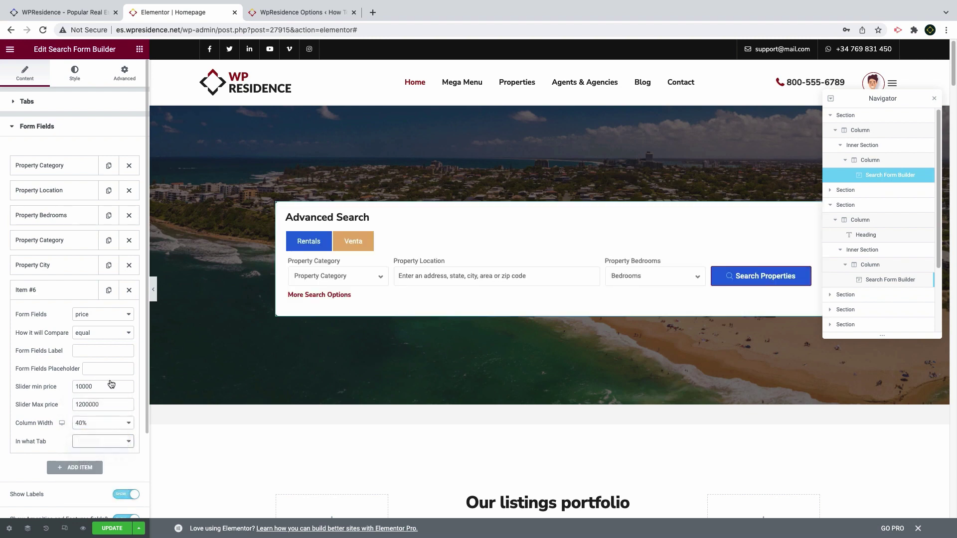
pyautogui.click(102, 351)
pyautogui.write('Price')
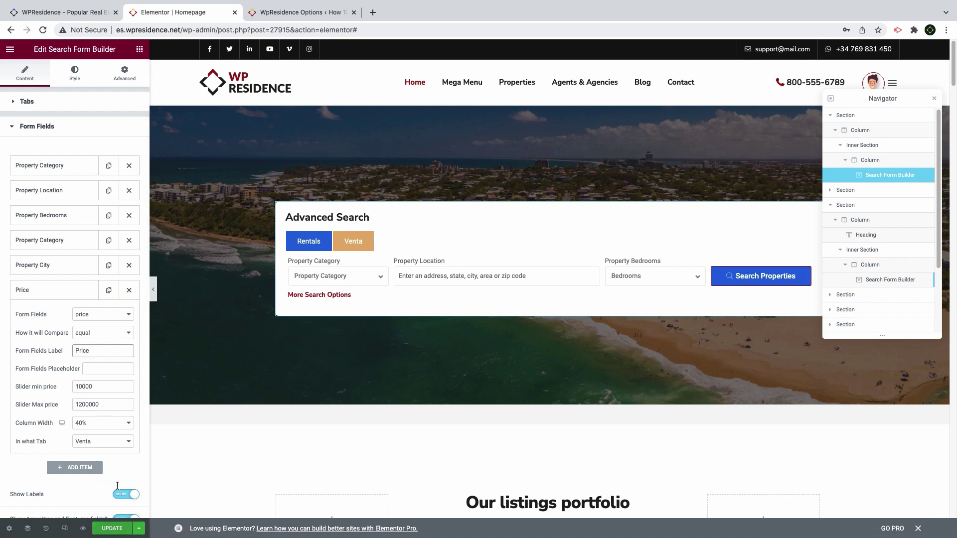
# Save the page, then hide the amenities/features fields and the section title
pyautogui.click(111, 528)
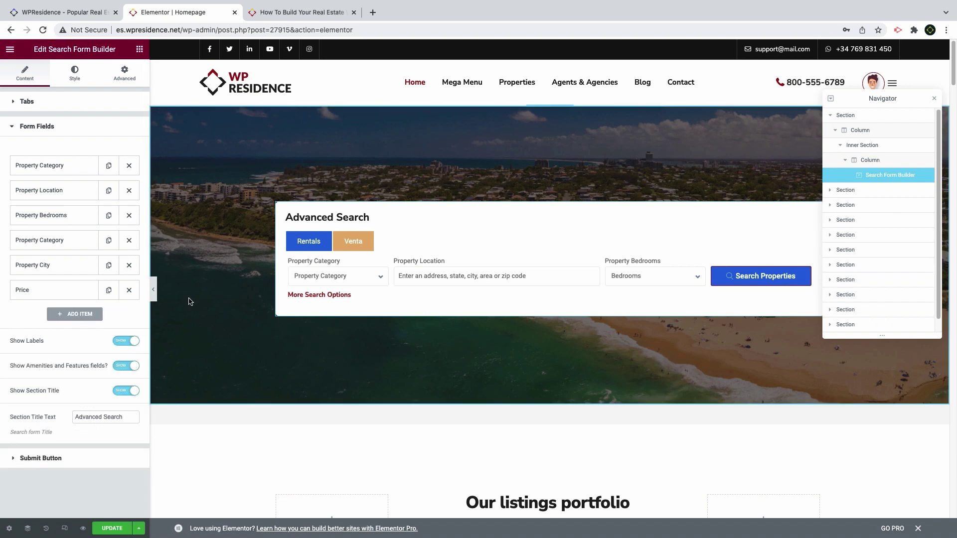
pyautogui.click(118, 367)
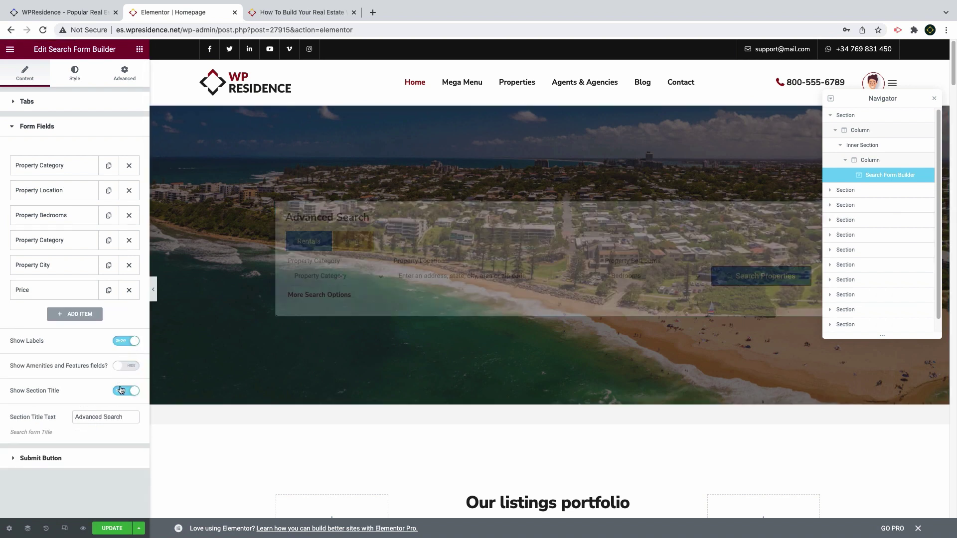
pyautogui.click(119, 392)
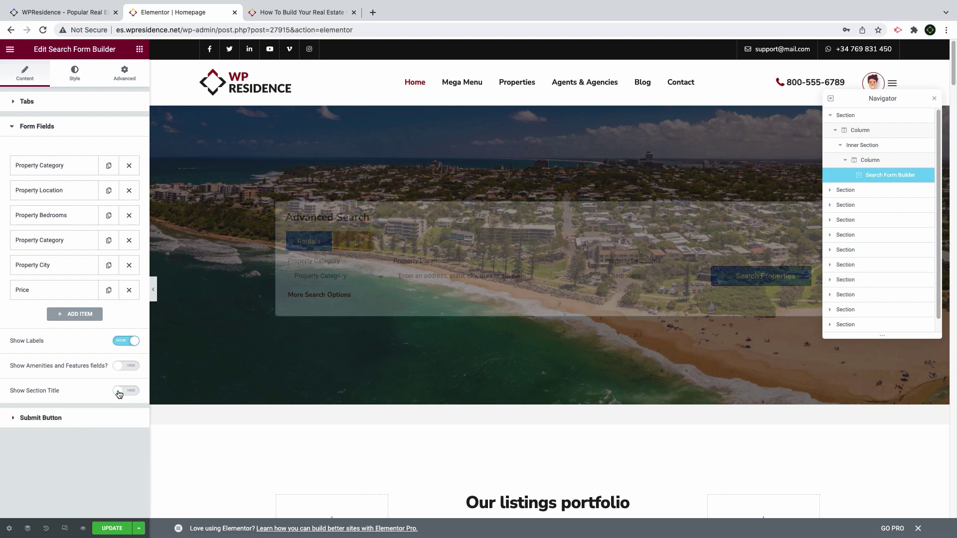
pyautogui.click(75, 72)
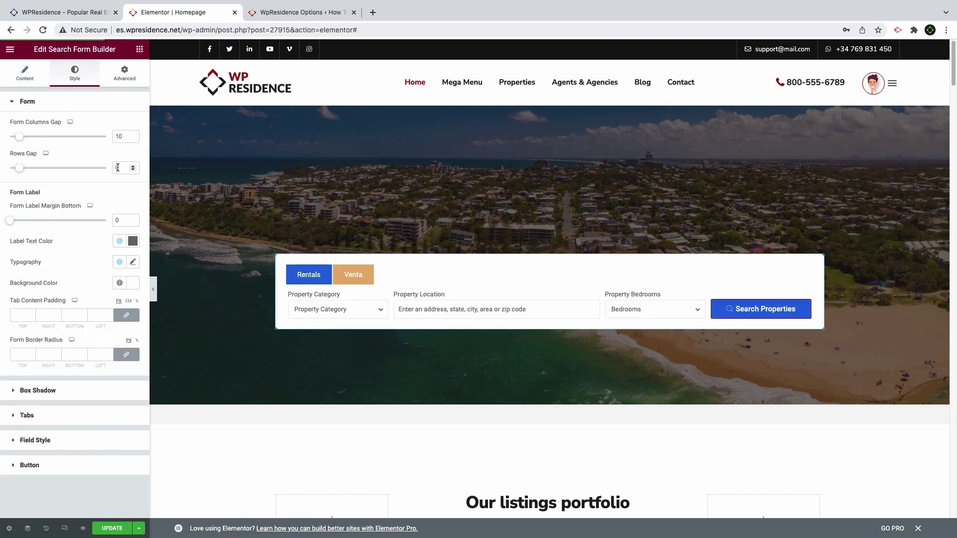
# Give the form labels a 3 px bottom margin, #222 text colour, and weight 400
pyautogui.doubleClick(113, 221)
pyautogui.write('3')
pyautogui.click(132, 241)
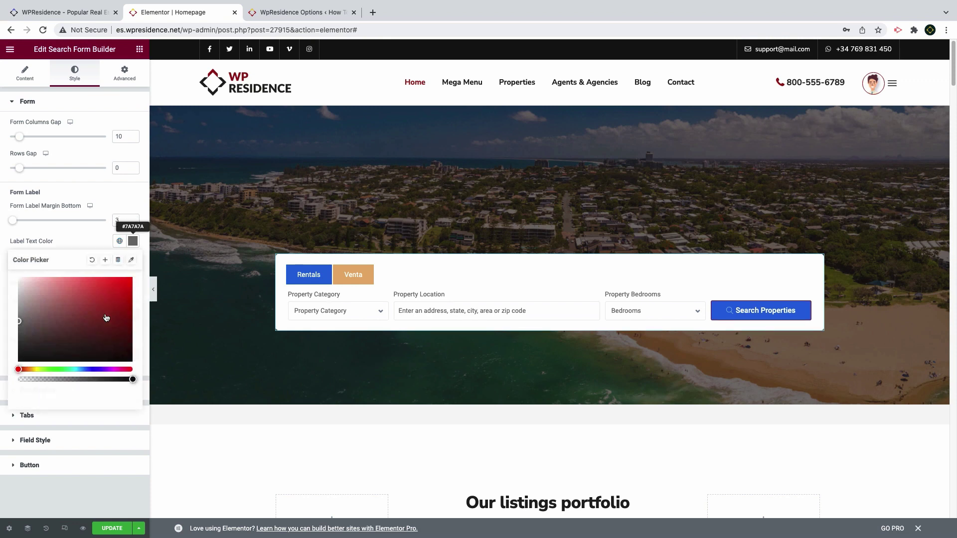
pyautogui.moveTo(59, 394); pyautogui.dragTo(14, 391)
pyautogui.write('222')
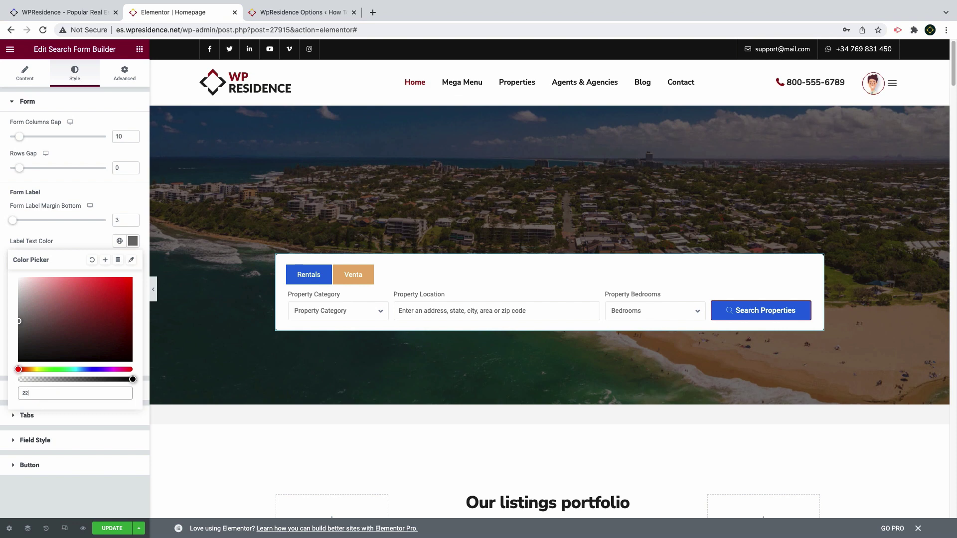
pyautogui.click(83, 241)
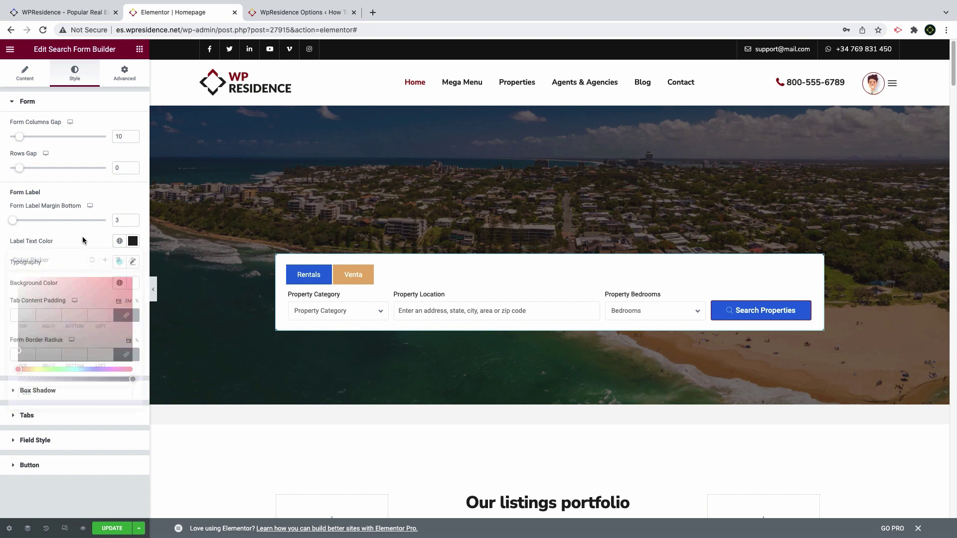
pyautogui.click(132, 261)
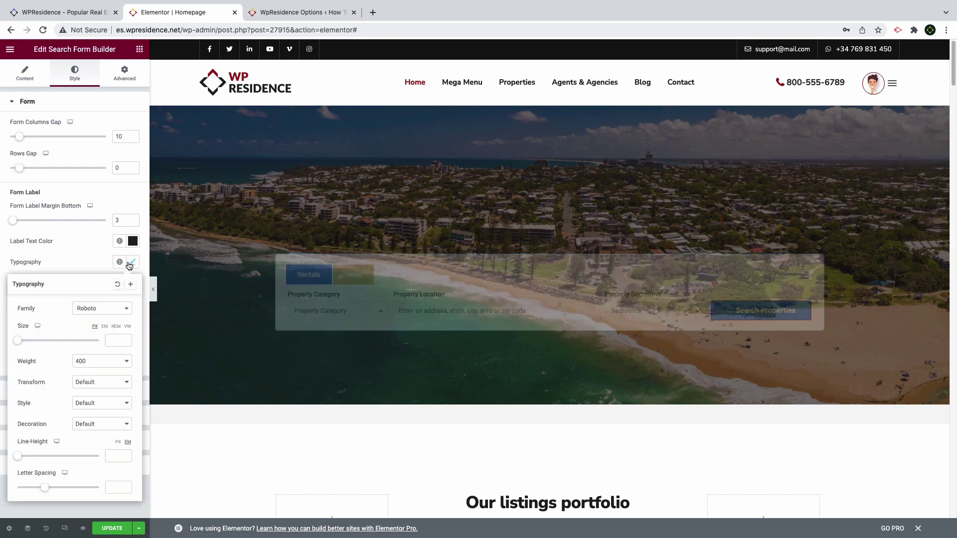
pyautogui.click(92, 364)
pyautogui.click(95, 372)
pyautogui.click(83, 265)
# Make the form background transparent (#FFFFFF00) and select the tab content top padding
pyautogui.click(131, 287)
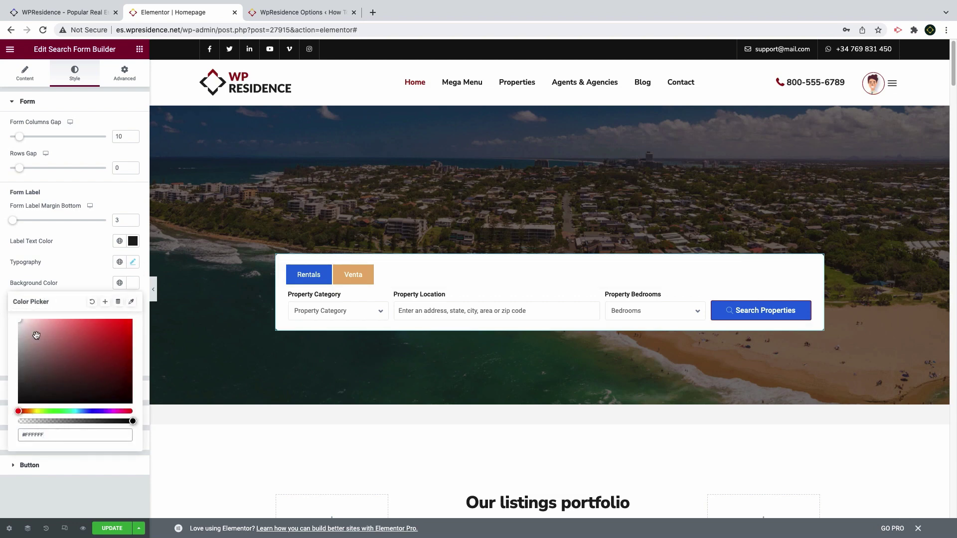
pyautogui.click(130, 434)
pyautogui.write('00')
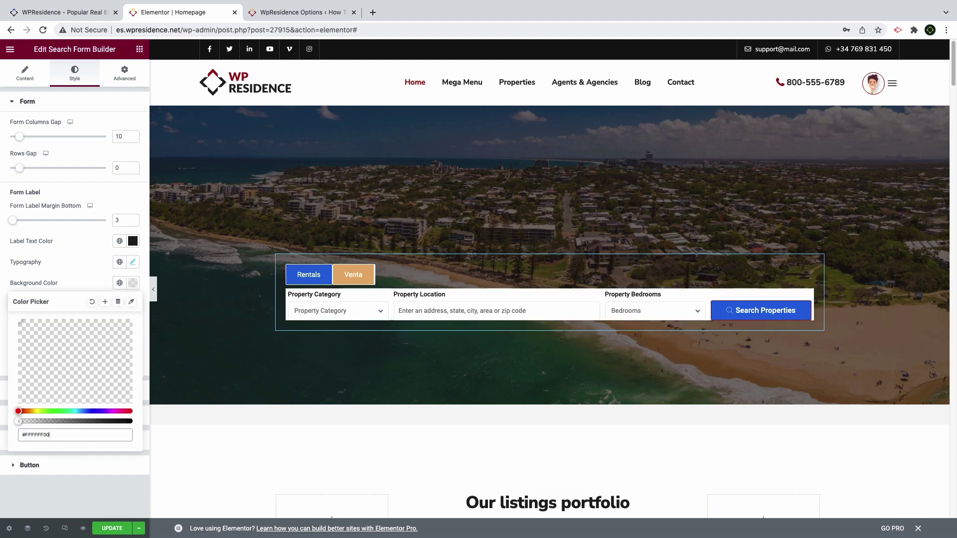
pyautogui.click(85, 280)
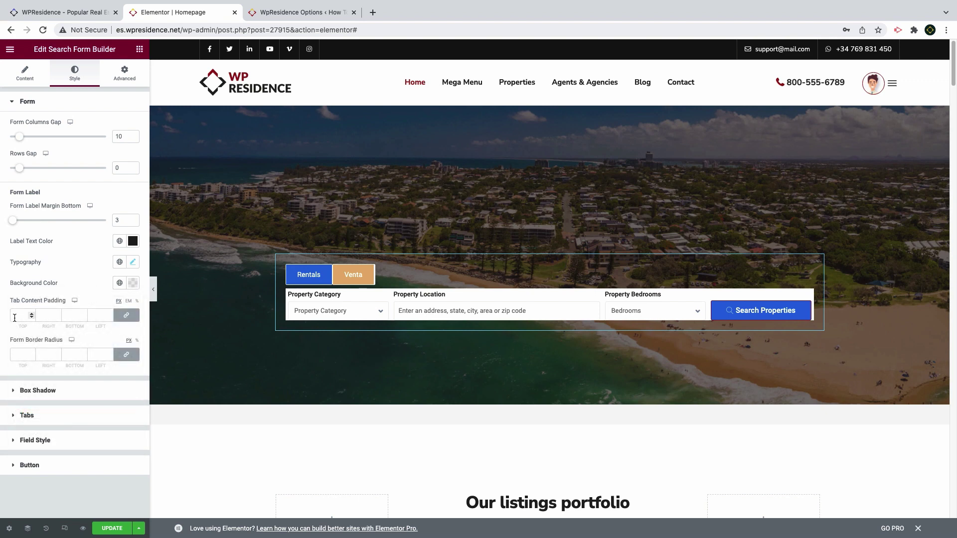
pyautogui.click(15, 318)
# Set tab content padding to 0, centre the tabs, and remove their borders
pyautogui.write('0')
pyautogui.click(27, 415)
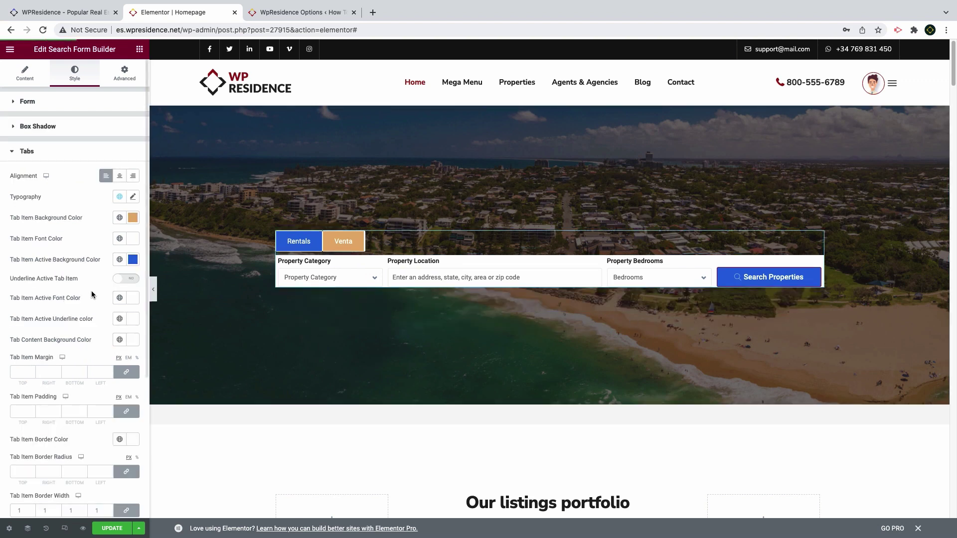
pyautogui.click(38, 154)
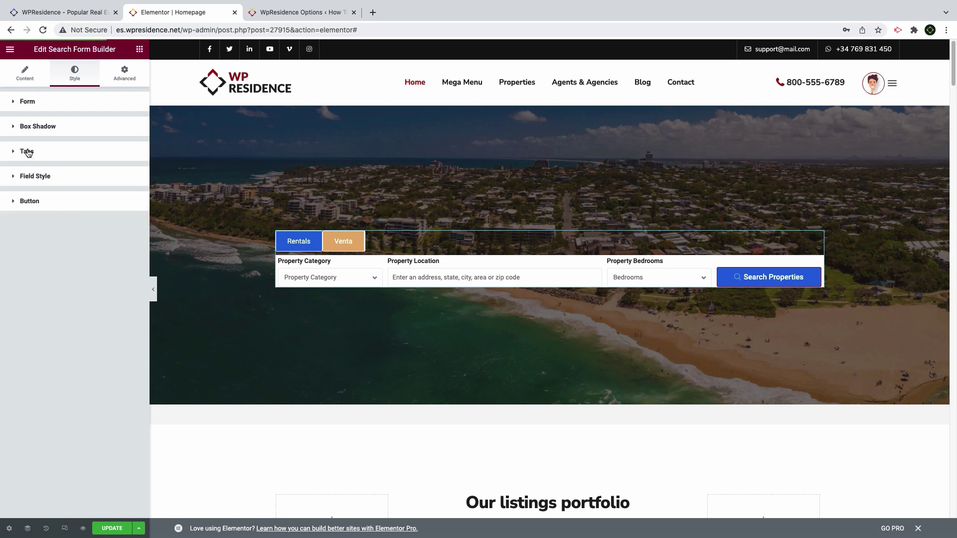
pyautogui.click(70, 161)
pyautogui.click(119, 177)
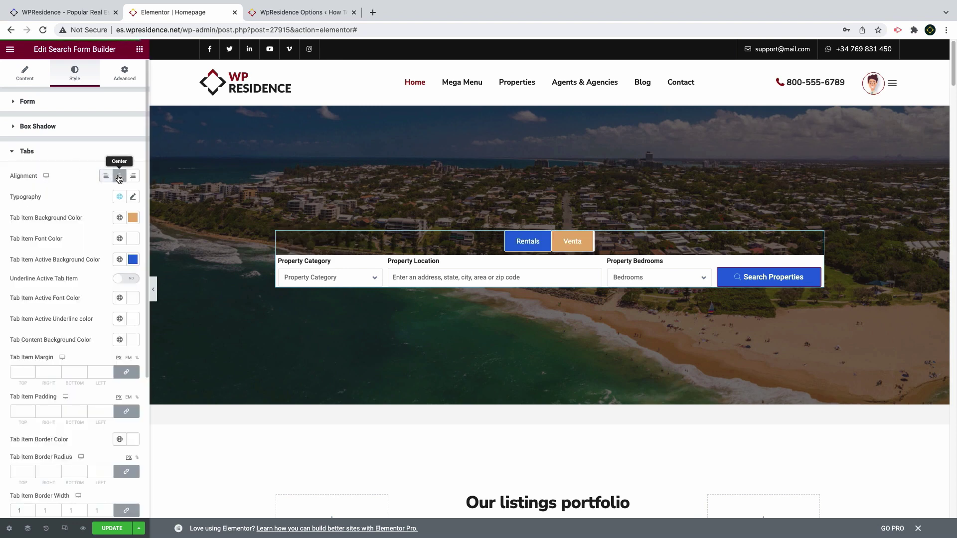
pyautogui.click(32, 512)
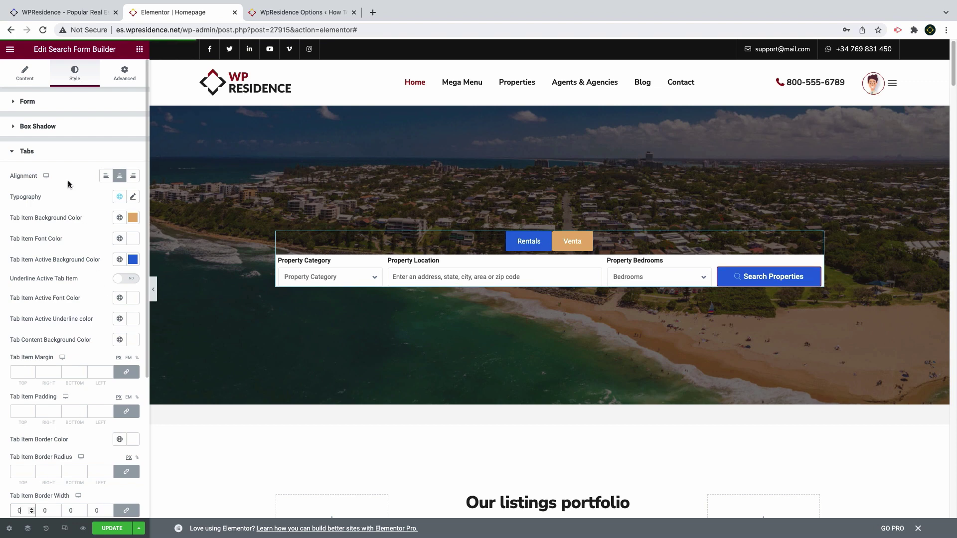
# Colour the tabs dark red (#AA151BD1), the active tab white, and active text #222
pyautogui.click(132, 218)
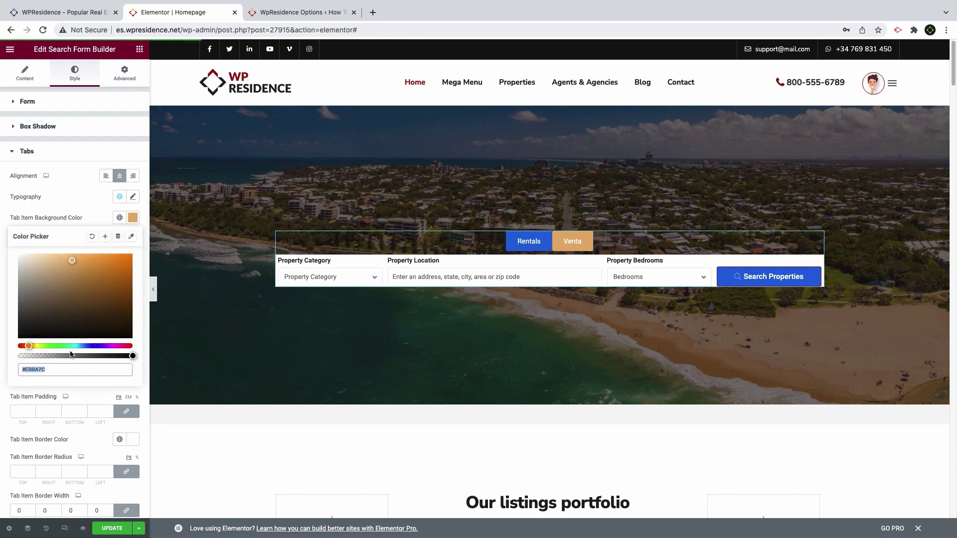
pyautogui.write('#AA151BD1')
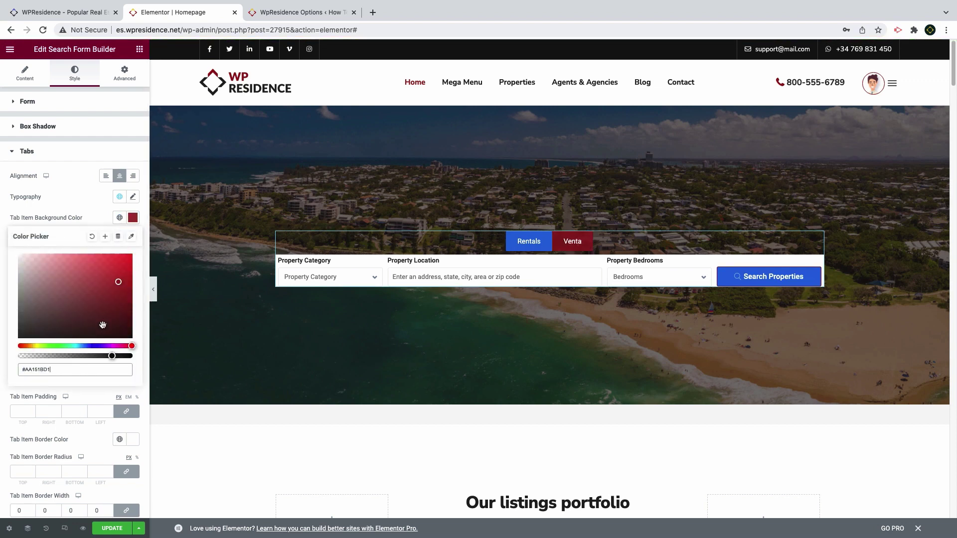
pyautogui.click(99, 218)
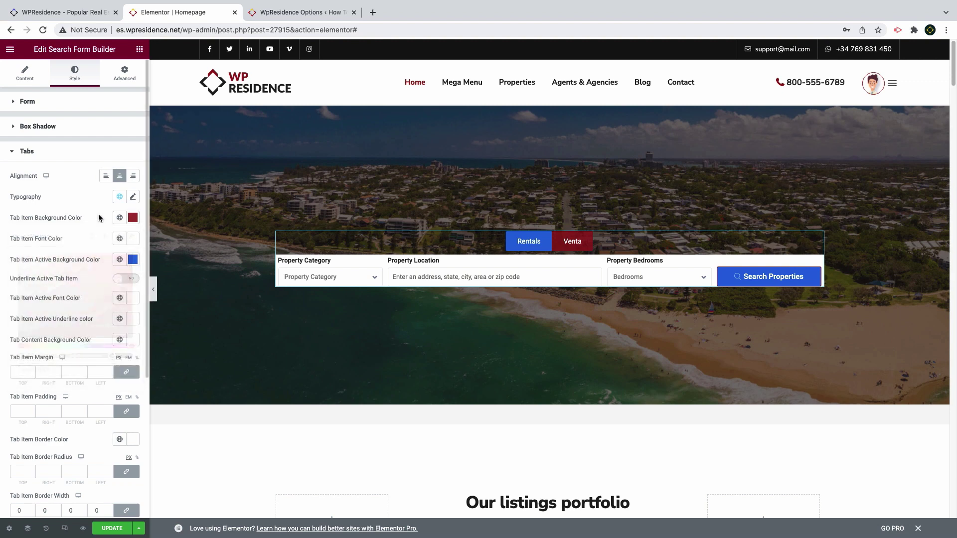
pyautogui.click(133, 262)
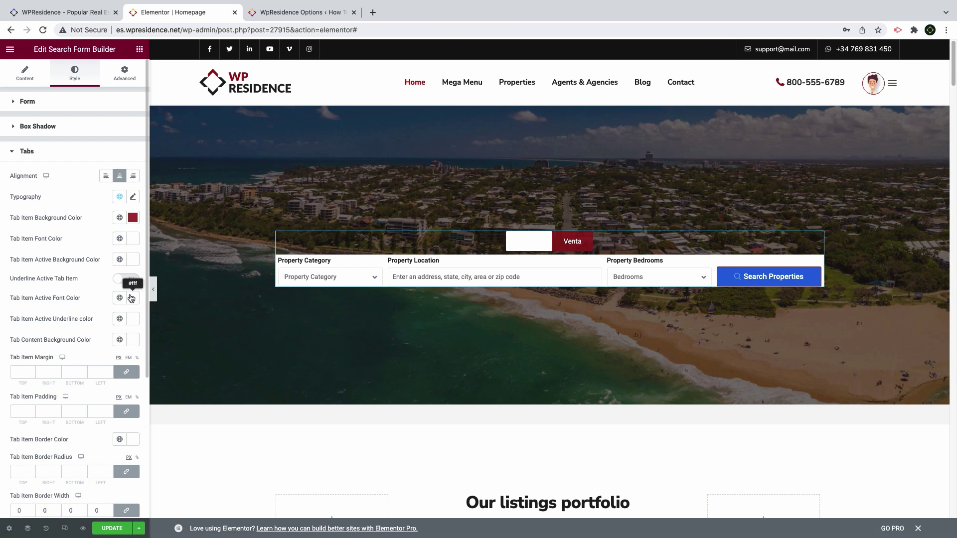
pyautogui.click(131, 298)
pyautogui.write('#AA151BD1')
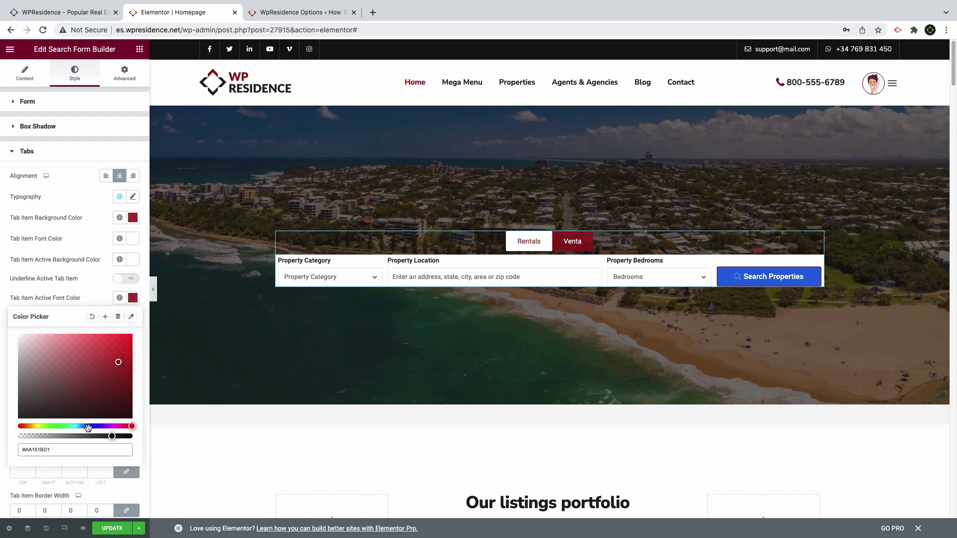
pyautogui.tripleClick(32, 450)
pyautogui.write('222')
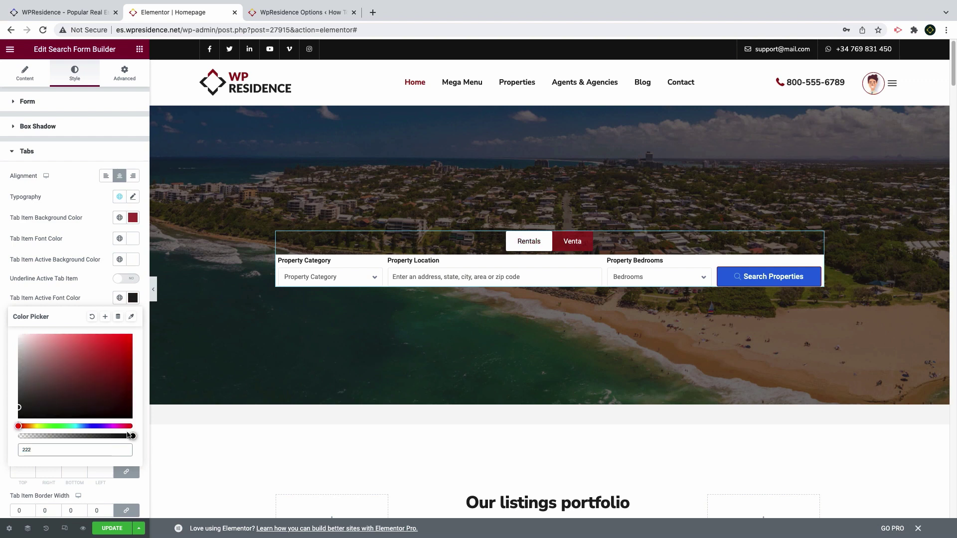
pyautogui.click(132, 196)
# Set the tab typography font weight to 500
pyautogui.click(133, 196)
pyautogui.click(102, 296)
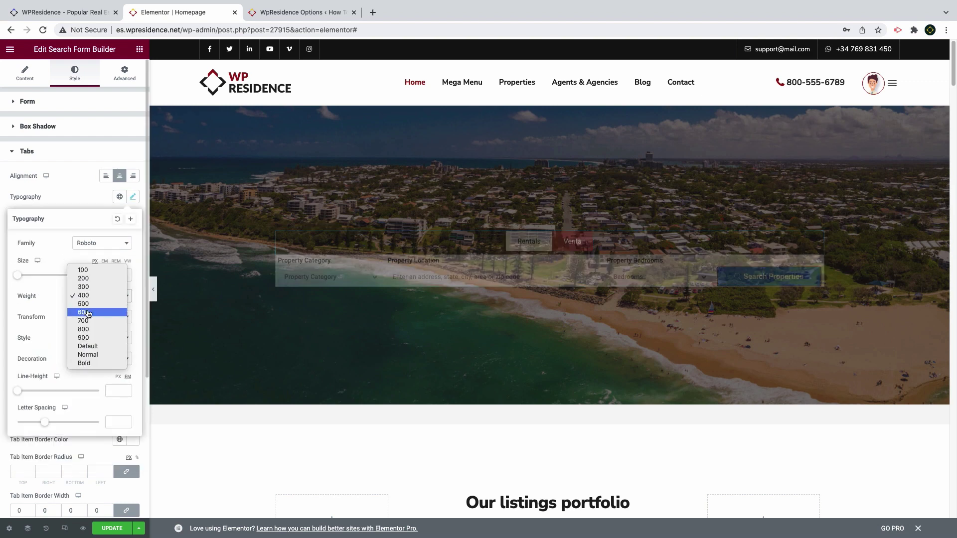
pyautogui.press('Escape')
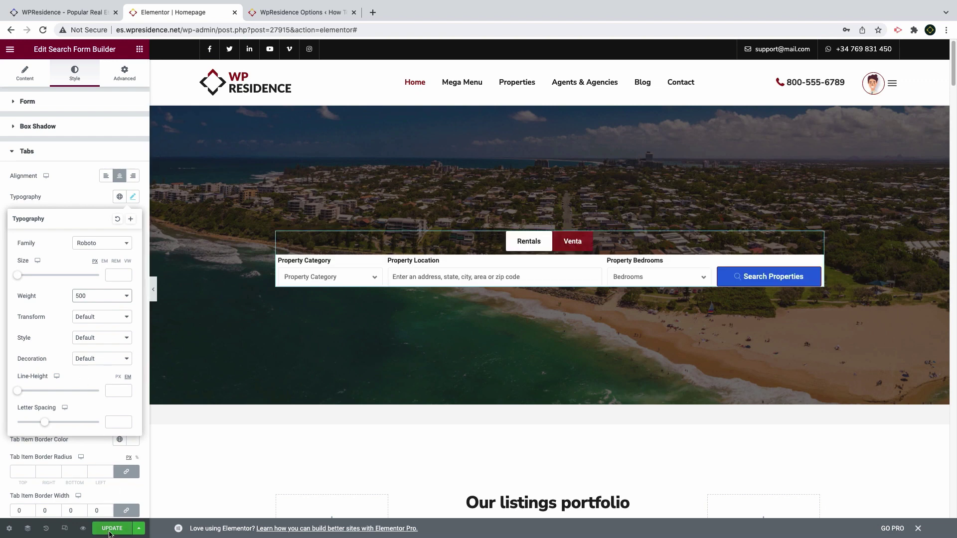
pyautogui.click(102, 196)
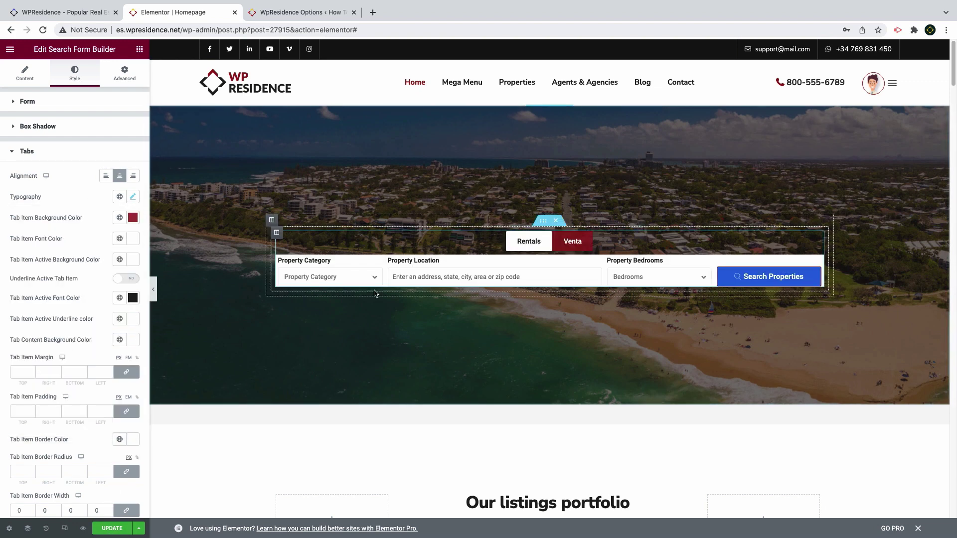
# Set the tab item margins to 0/3/-7/0
pyautogui.click(18, 373)
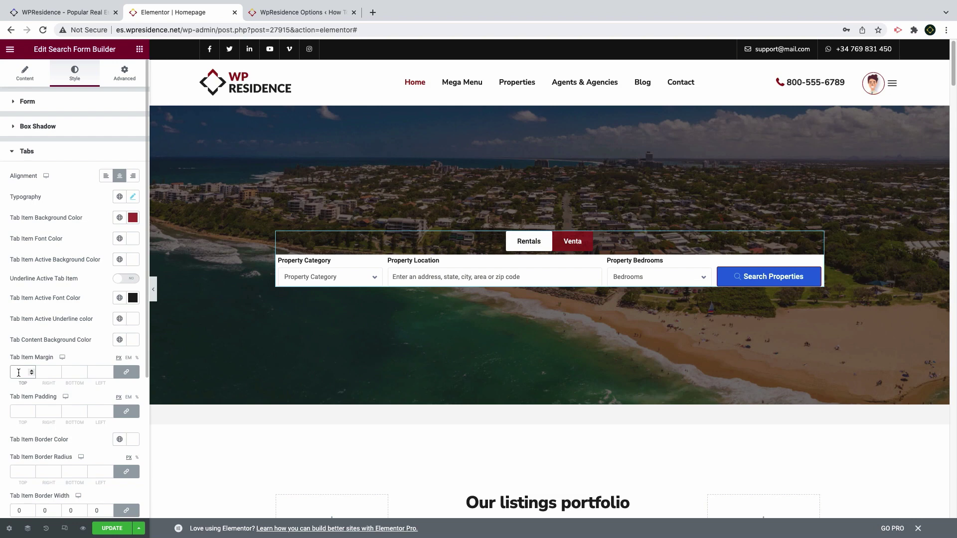
pyautogui.write('0')
pyautogui.press('Tab')
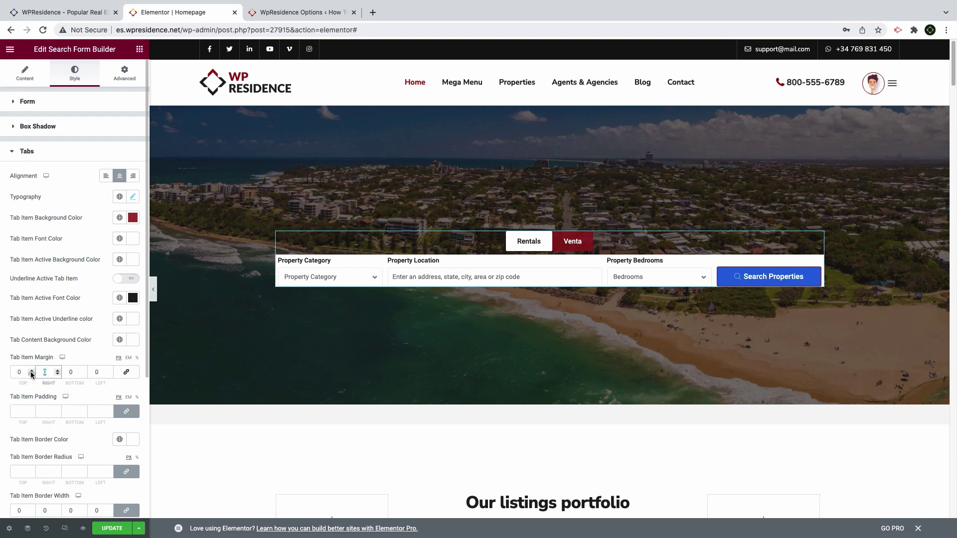
pyautogui.write('3')
pyautogui.press('Tab')
pyautogui.write('7')
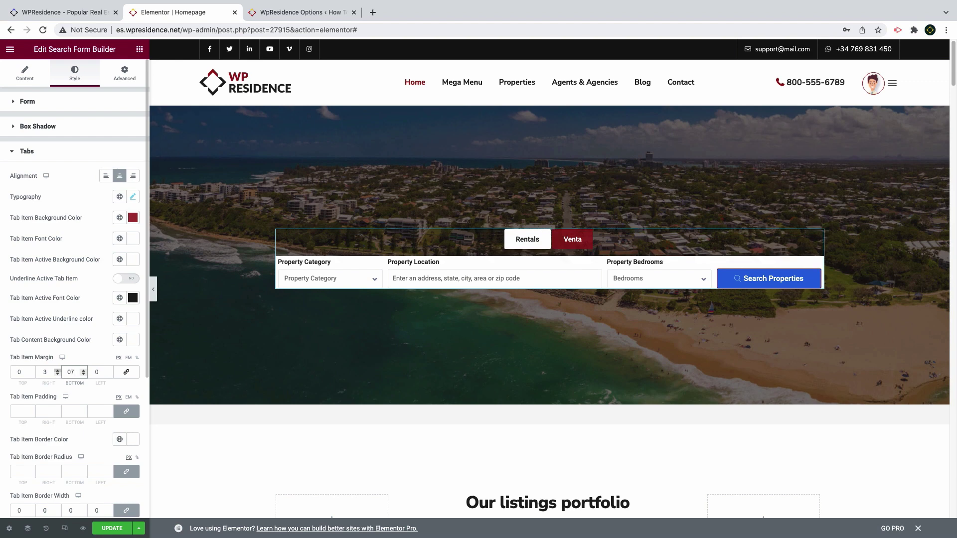
pyautogui.press('BackSpace')
pyautogui.write('-')
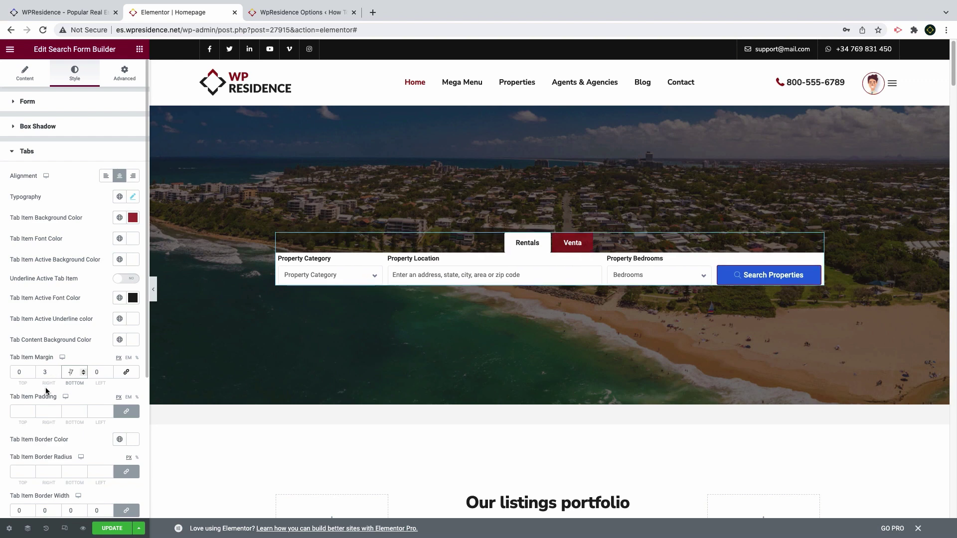
# Unlink the tab border radius and round only the top corners to 3/3/0/0
pyautogui.click(20, 471)
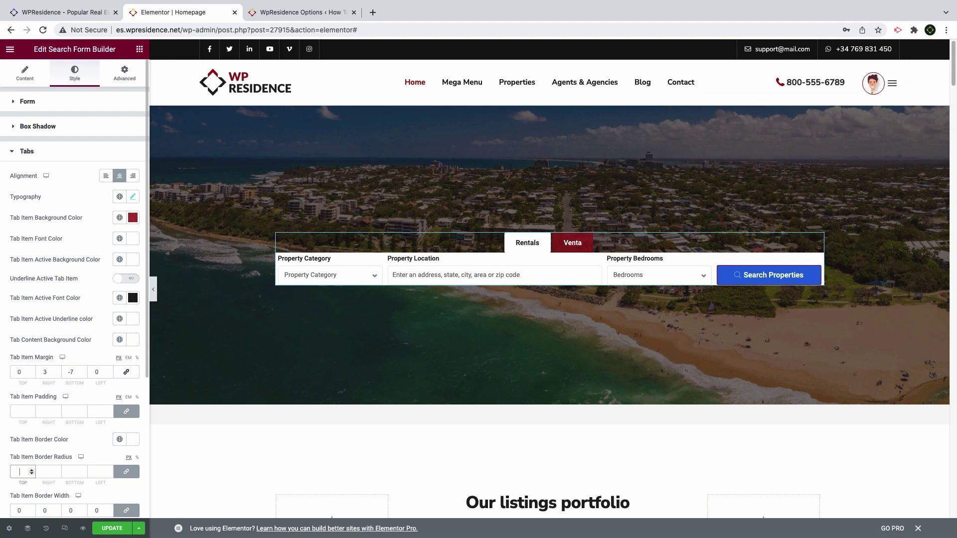
pyautogui.click(124, 473)
pyautogui.click(46, 472)
pyautogui.write('3')
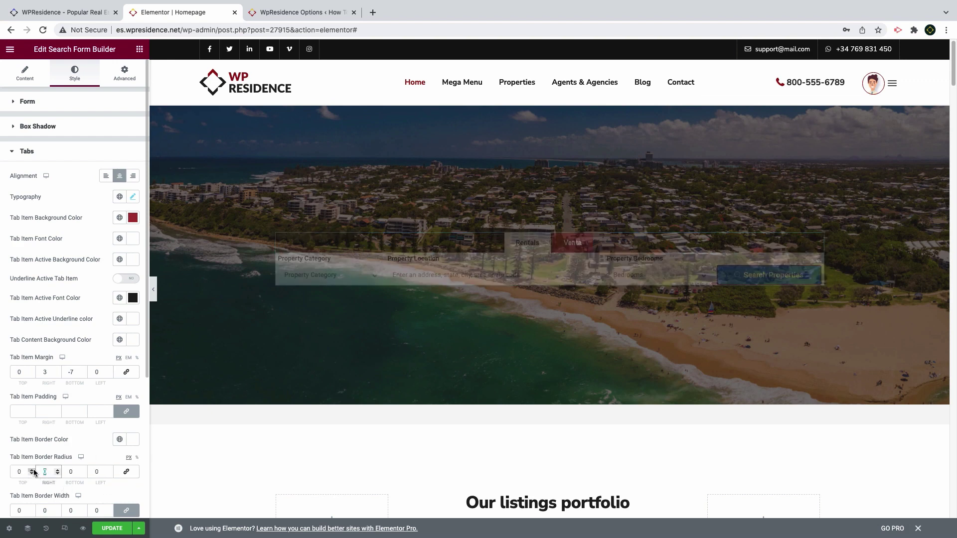
pyautogui.moveTo(20, 473); pyautogui.dragTo(9, 475)
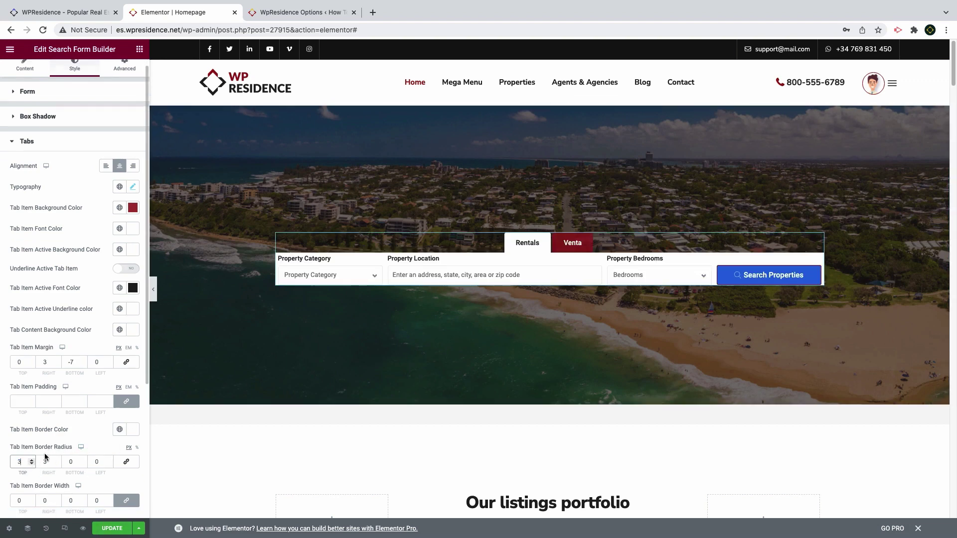
pyautogui.scroll(-2, 30, 483)
# Set tab content padding to 30/20/30/20 and content border radius to 5
pyautogui.click(21, 506)
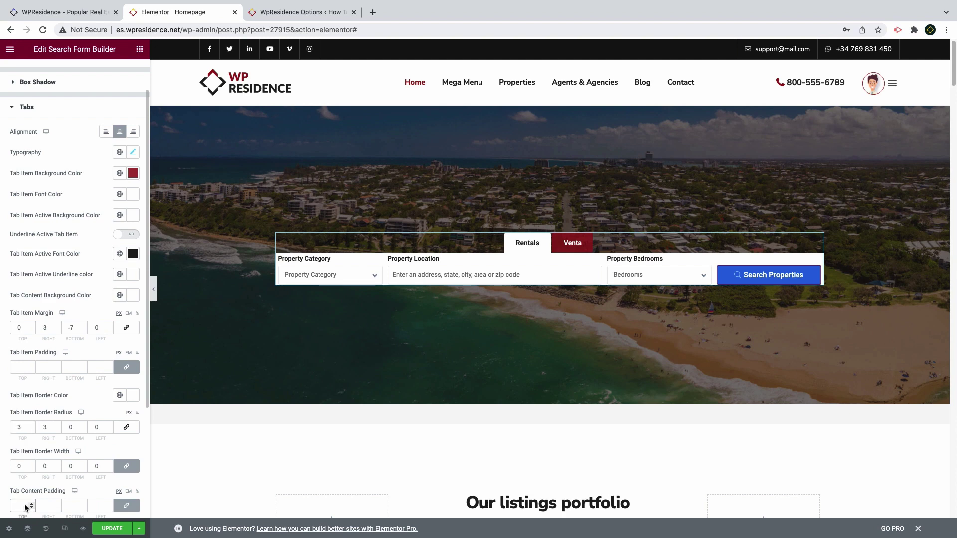
pyautogui.write('30')
pyautogui.press('Tab')
pyautogui.write('20')
pyautogui.press('Tab')
pyautogui.write('30')
pyautogui.press('Tab')
pyautogui.write('20')
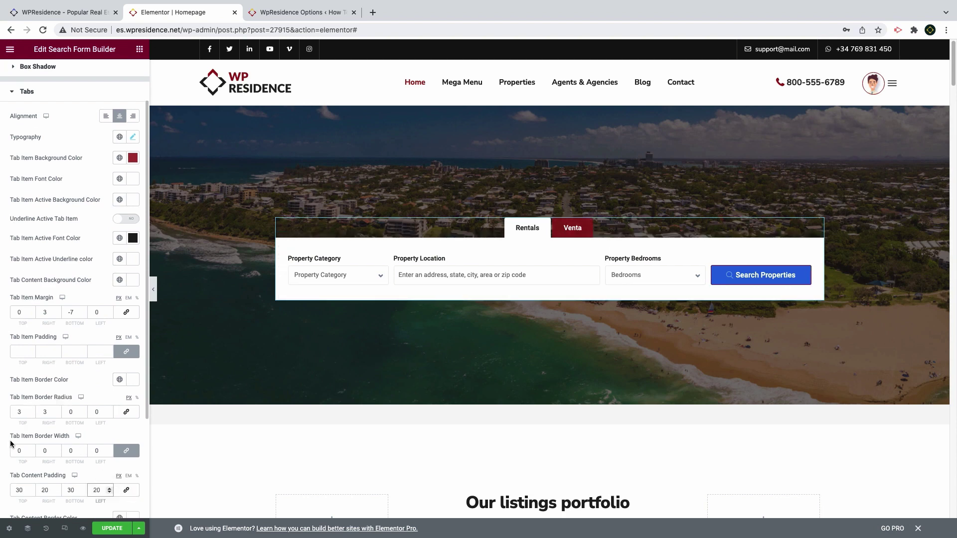
pyautogui.scroll(-1, 26, 451)
pyautogui.scroll(-2, 24, 479)
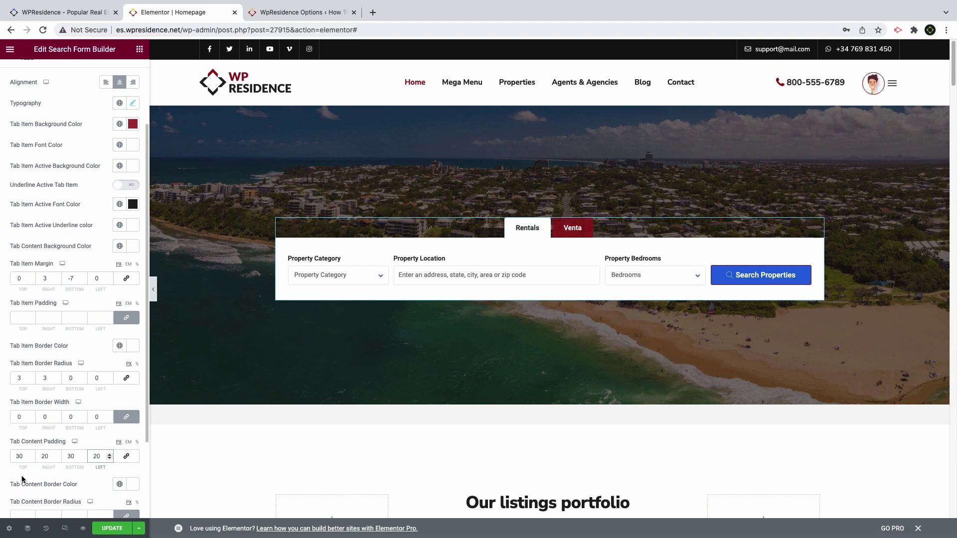
pyautogui.click(23, 499)
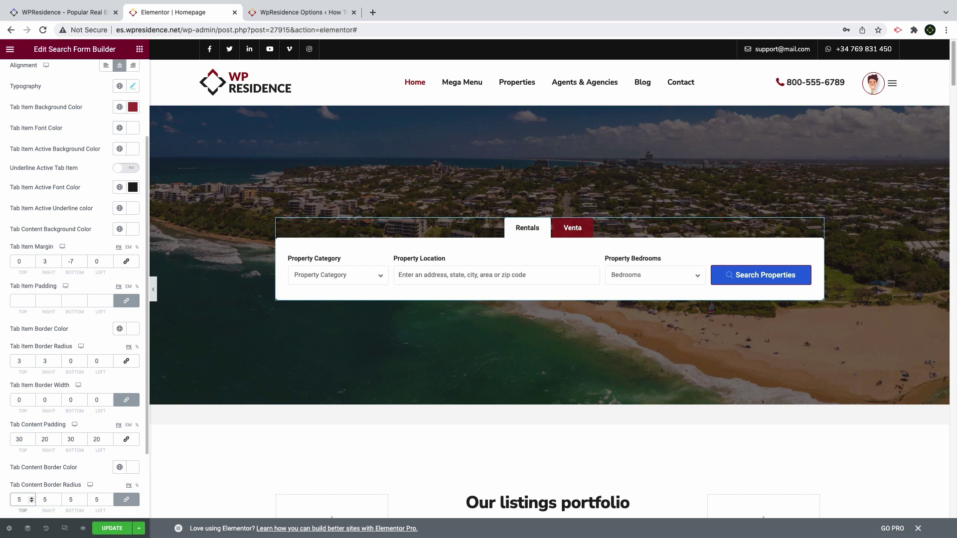
pyautogui.scroll(7, 23, 497)
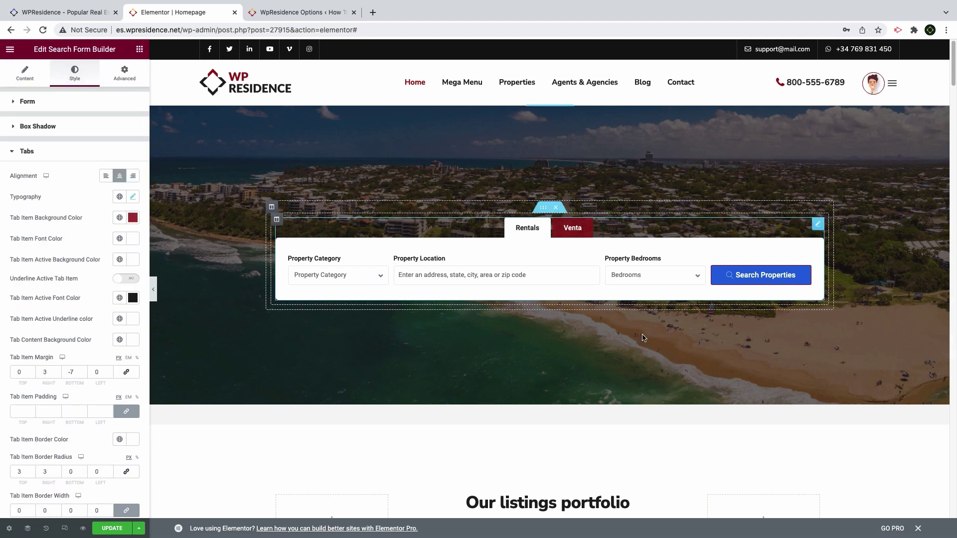
pyautogui.click(26, 152)
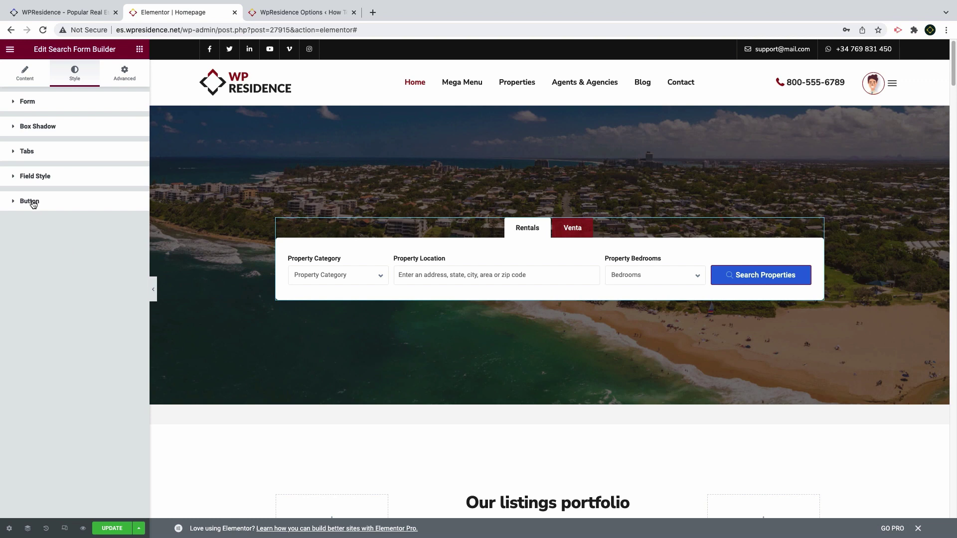
# Set the search button's normal background colour to dark red #AA151B
pyautogui.click(30, 202)
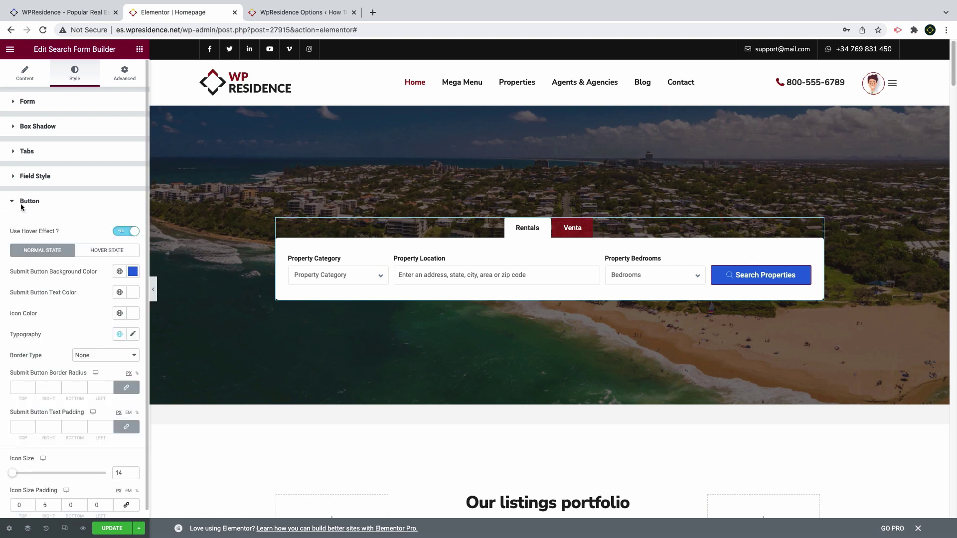
pyautogui.click(133, 272)
pyautogui.write('#AA151B')
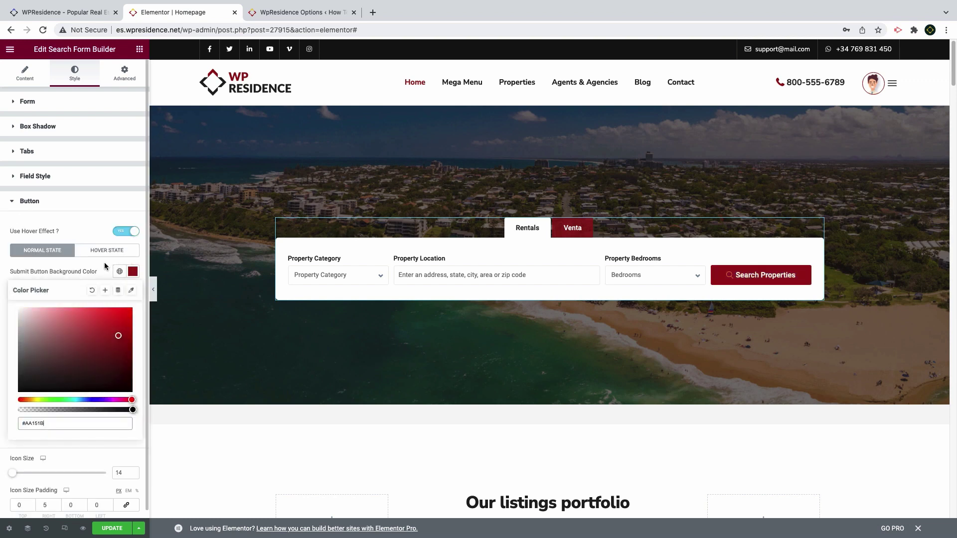
pyautogui.click(105, 268)
# Make the search button's hover text and icon colours red
pyautogui.click(103, 247)
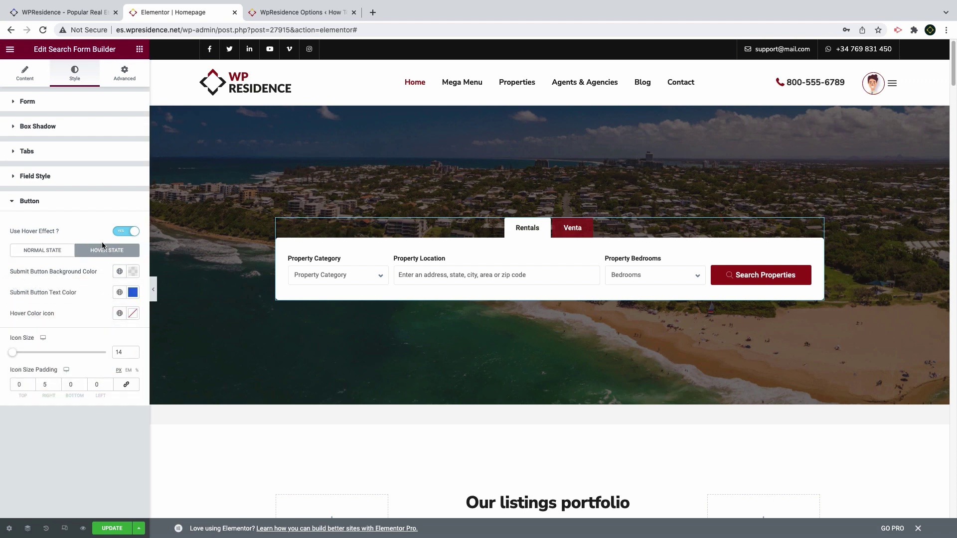
pyautogui.click(133, 292)
pyautogui.write('#AA151B')
pyautogui.click(79, 288)
pyautogui.click(133, 313)
pyautogui.write('#AA151B')
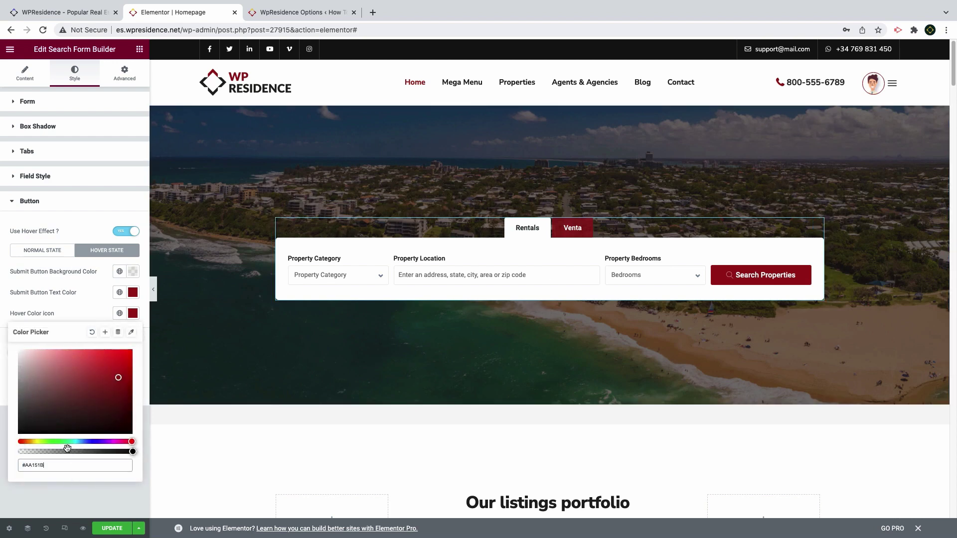
pyautogui.click(92, 319)
pyautogui.click(749, 285)
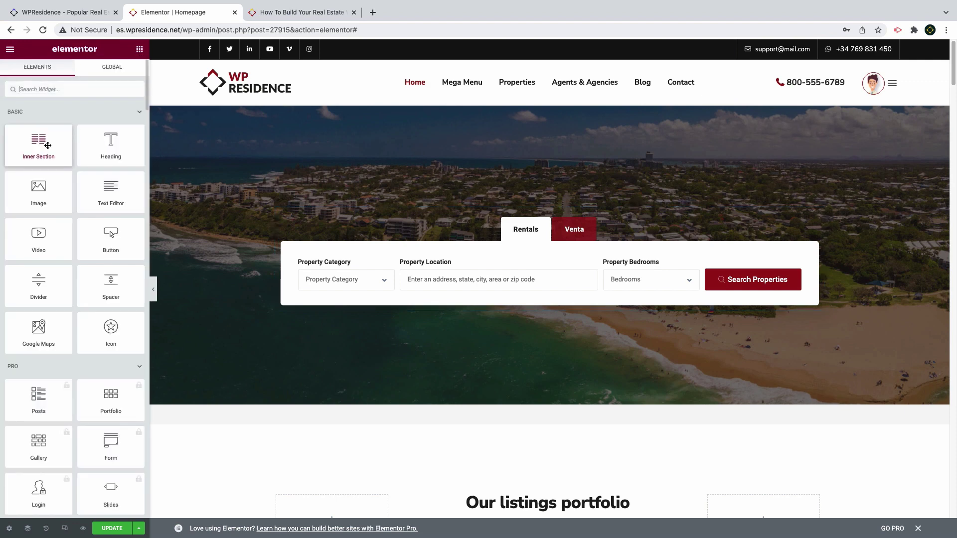
# Add an inner section with a Heading widget above the search form tabs
pyautogui.moveTo(46, 146); pyautogui.dragTo(529, 202)
pyautogui.rightClick(550, 200)
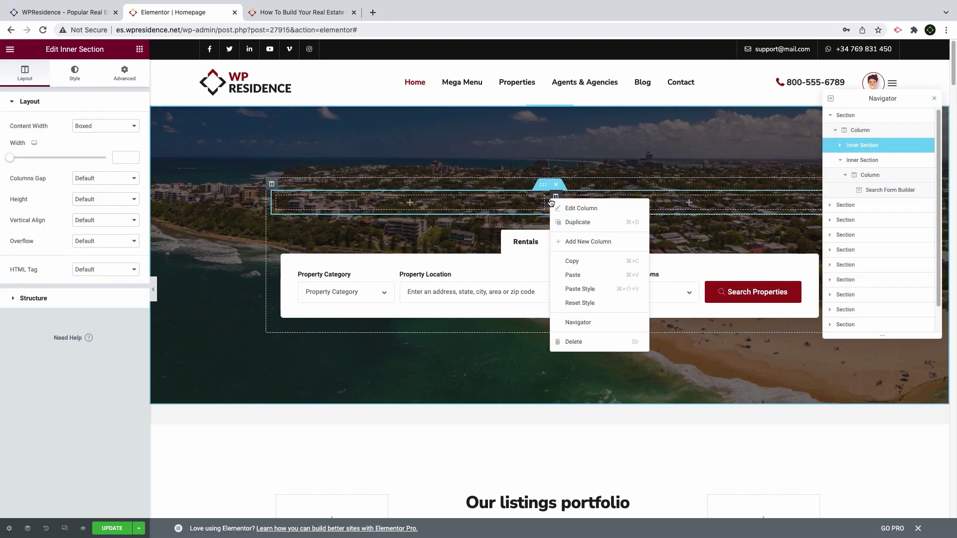
pyautogui.click(607, 351)
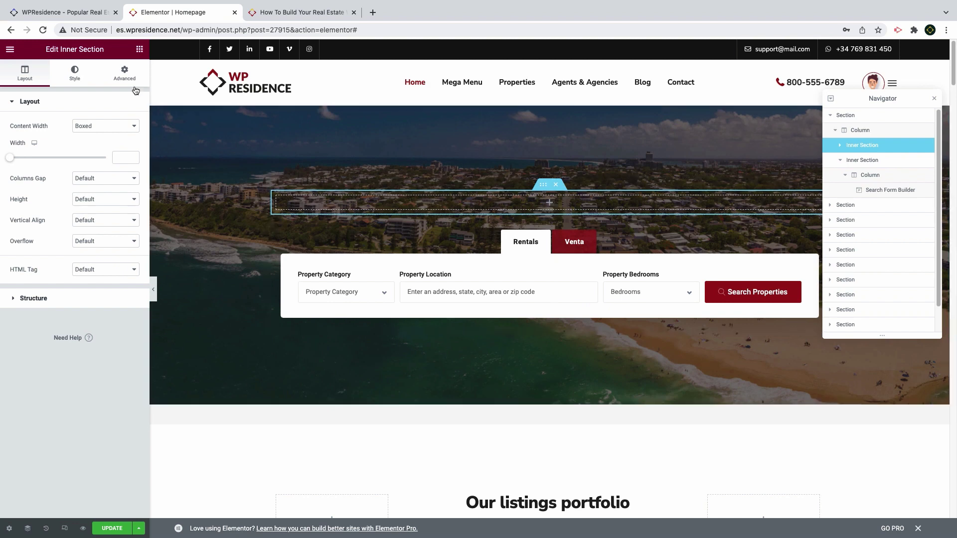
pyautogui.click(139, 49)
pyautogui.moveTo(45, 147); pyautogui.dragTo(314, 197)
pyautogui.moveTo(111, 145); pyautogui.dragTo(405, 203)
pyautogui.moveTo(85, 137); pyautogui.dragTo(91, 137)
# Make the heading read 'Find your Dream home' in white, weight 500, size 50
pyautogui.press('super+a')
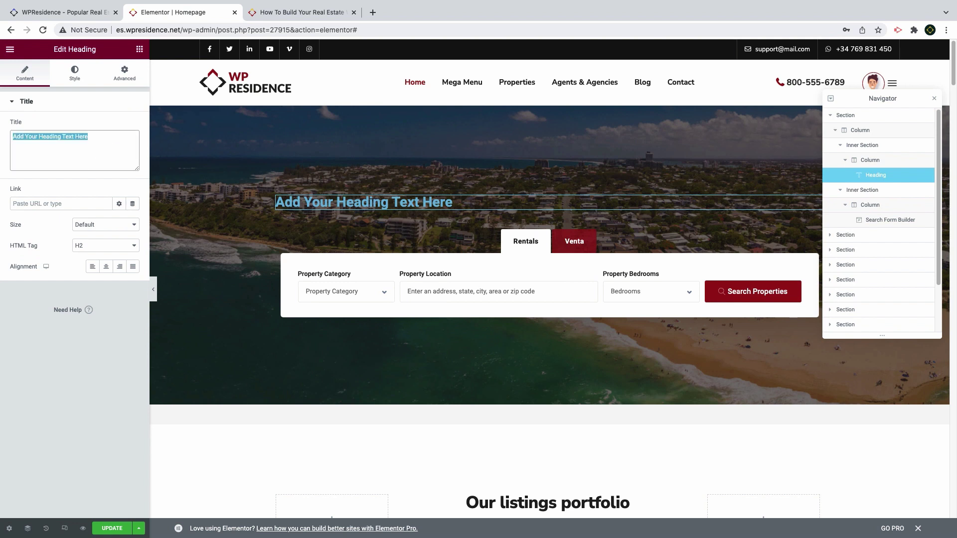
pyautogui.write('Find your Dre')
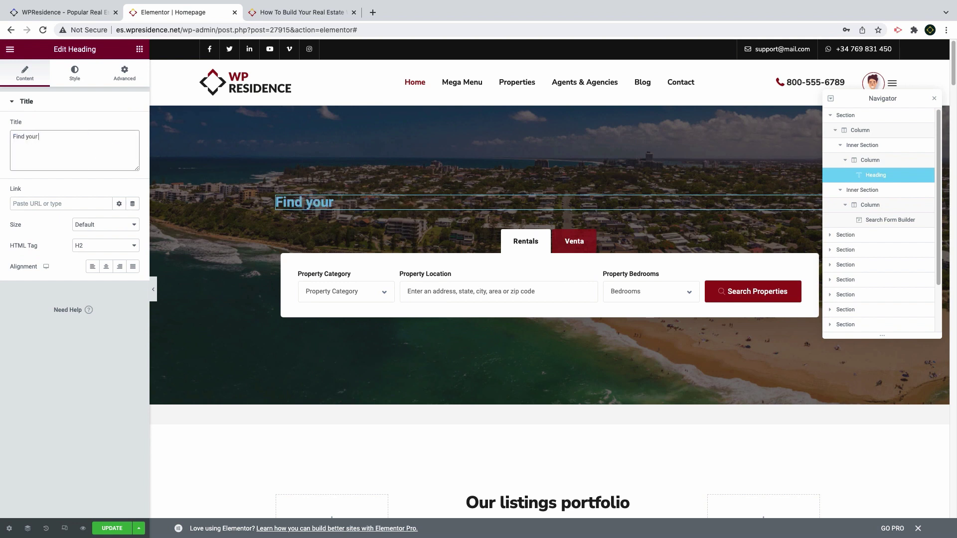
pyautogui.write('am home')
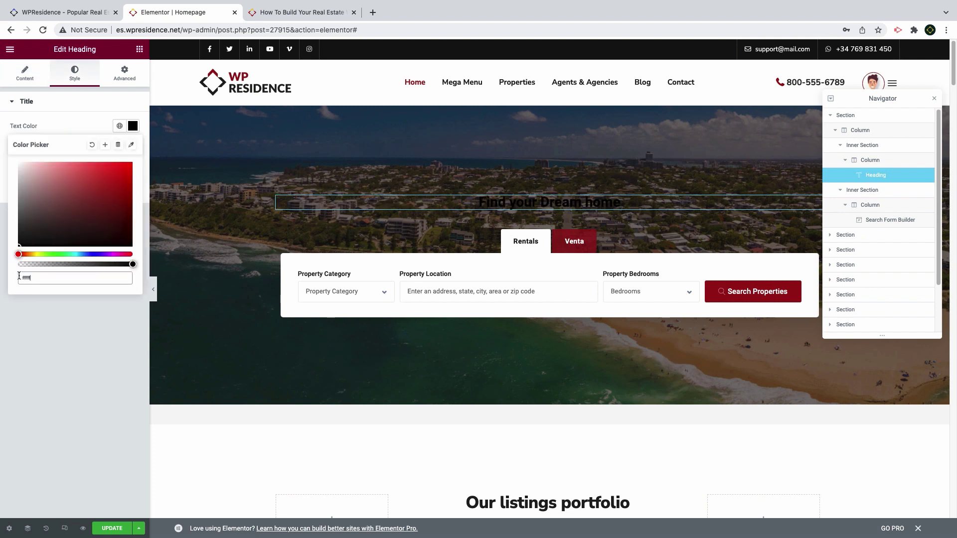
pyautogui.press('Return')
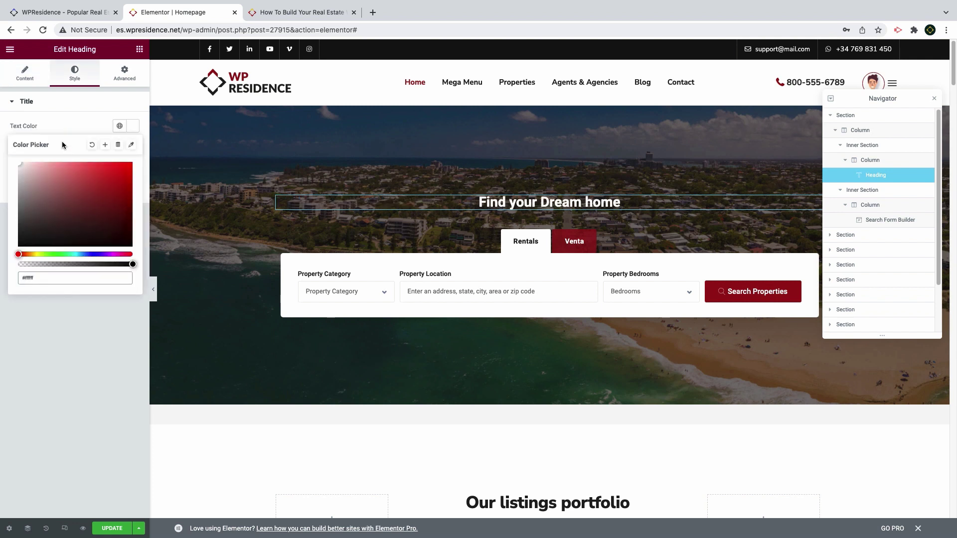
pyautogui.click(85, 120)
pyautogui.click(99, 249)
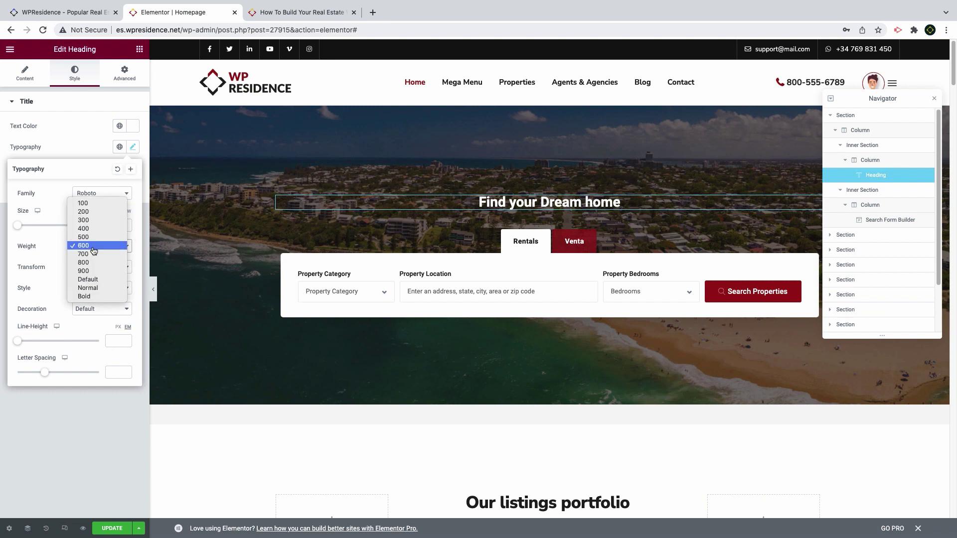
pyautogui.click(89, 237)
pyautogui.click(117, 224)
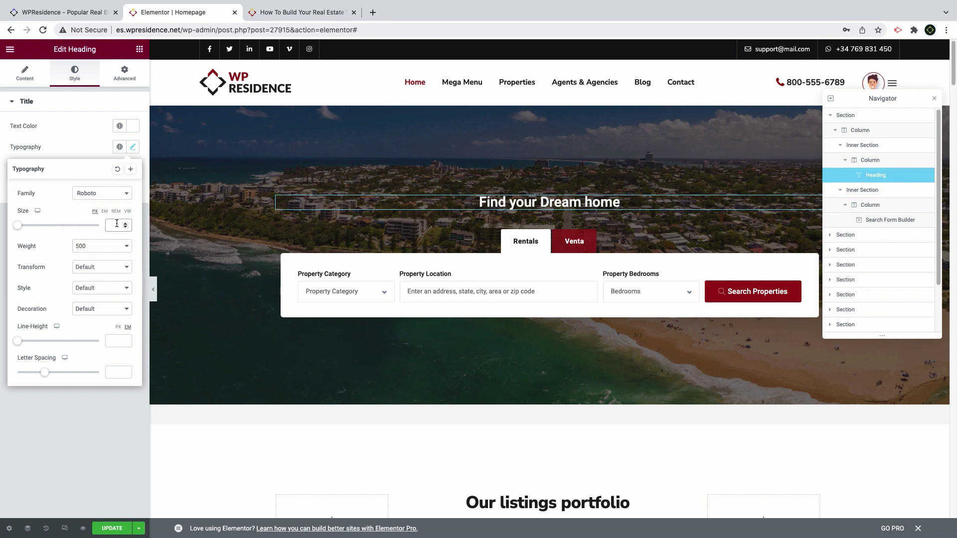
pyautogui.write('50')
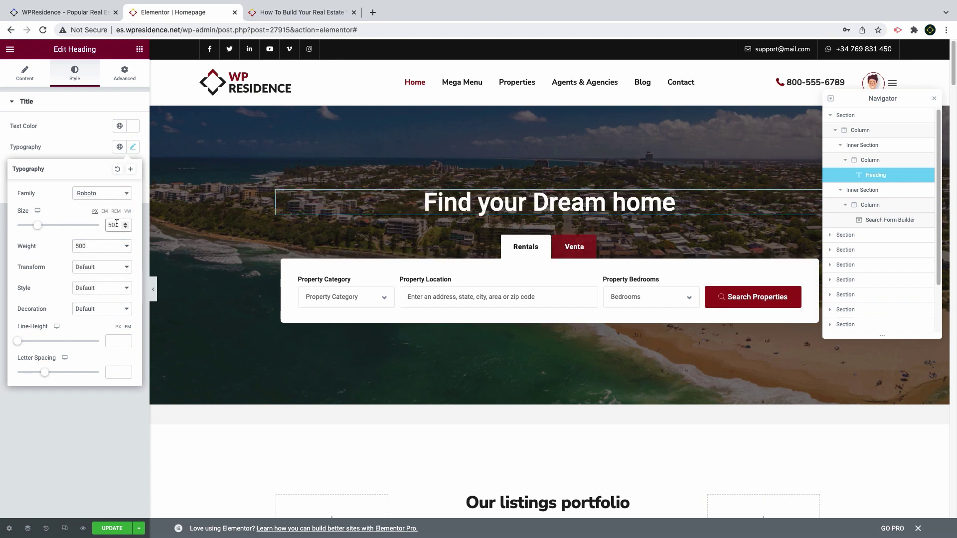
pyautogui.click(117, 373)
# Clear the listings section's top margin
pyautogui.click(550, 420)
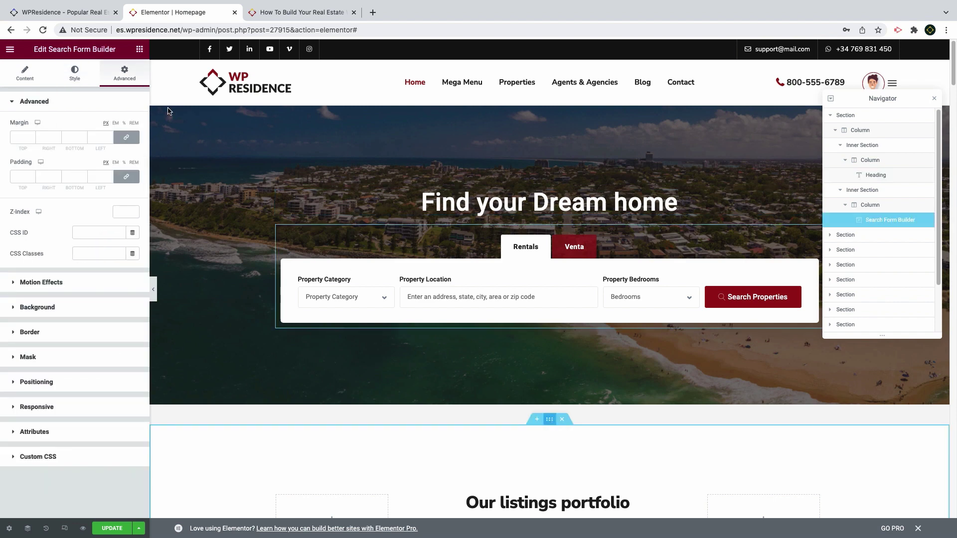
pyautogui.click(125, 73)
pyautogui.doubleClick(19, 137)
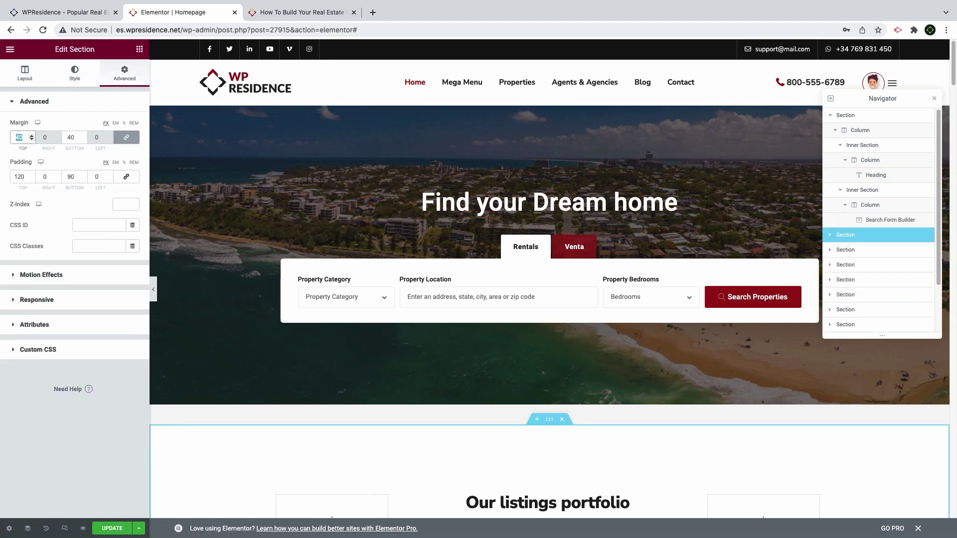
pyautogui.press('BackSpace')
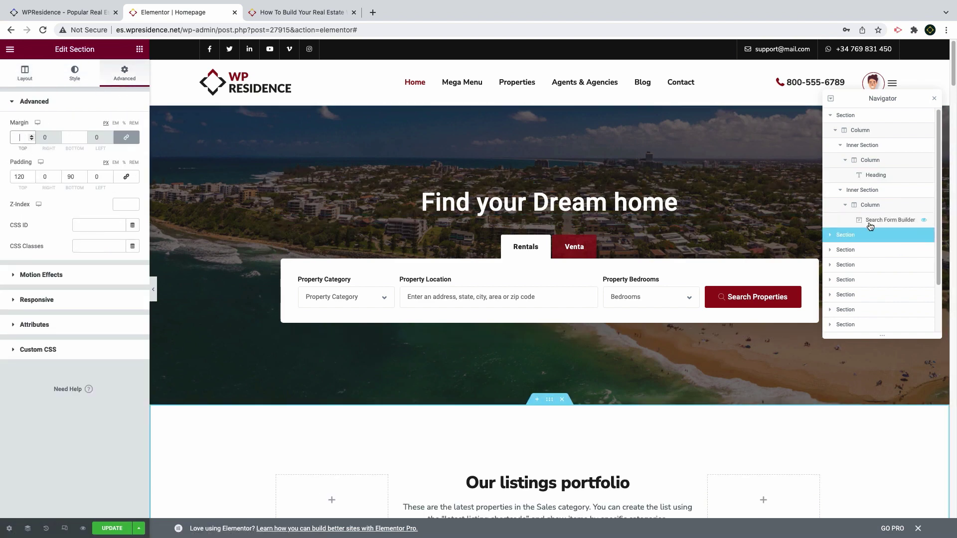
# Set the search form widget's position to Absolute
pyautogui.click(870, 221)
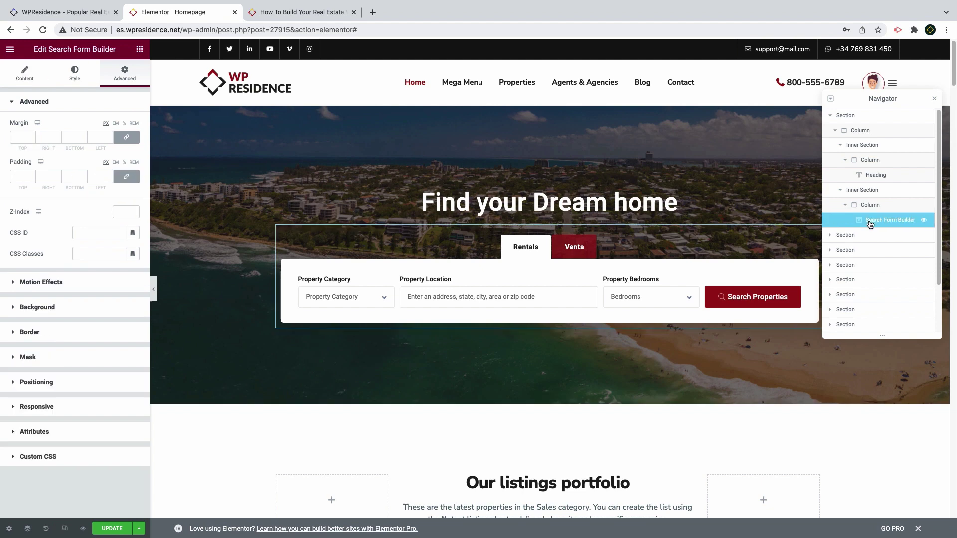
pyautogui.click(39, 382)
pyautogui.click(87, 273)
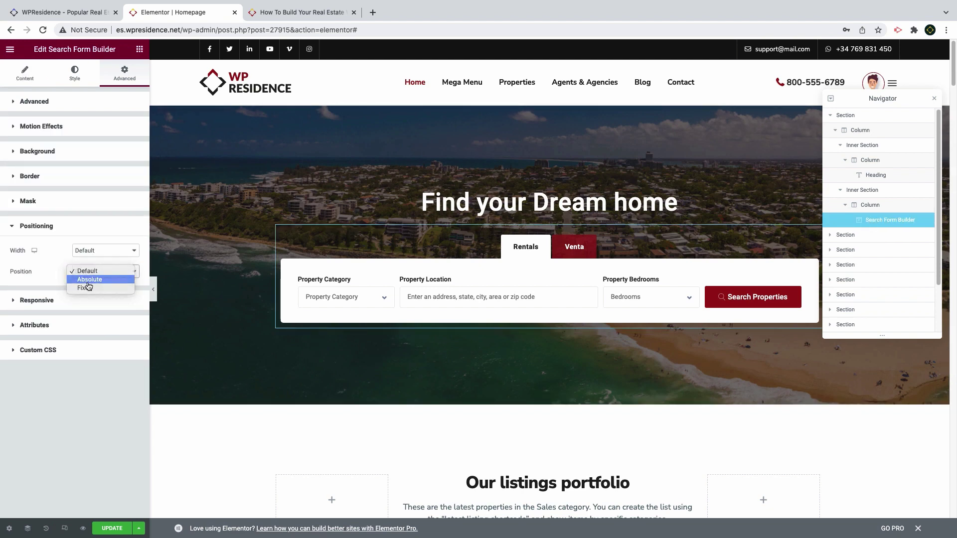
pyautogui.click(87, 280)
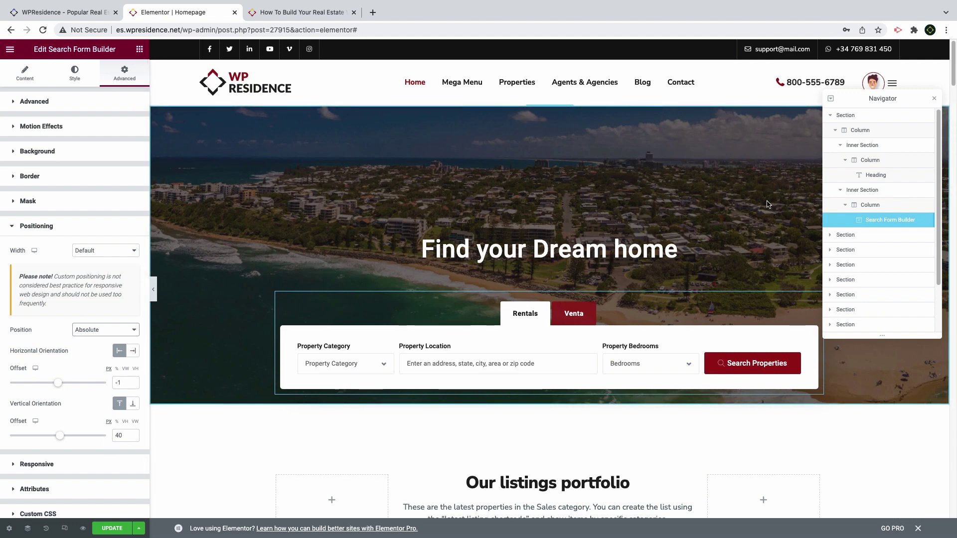
pyautogui.click(861, 118)
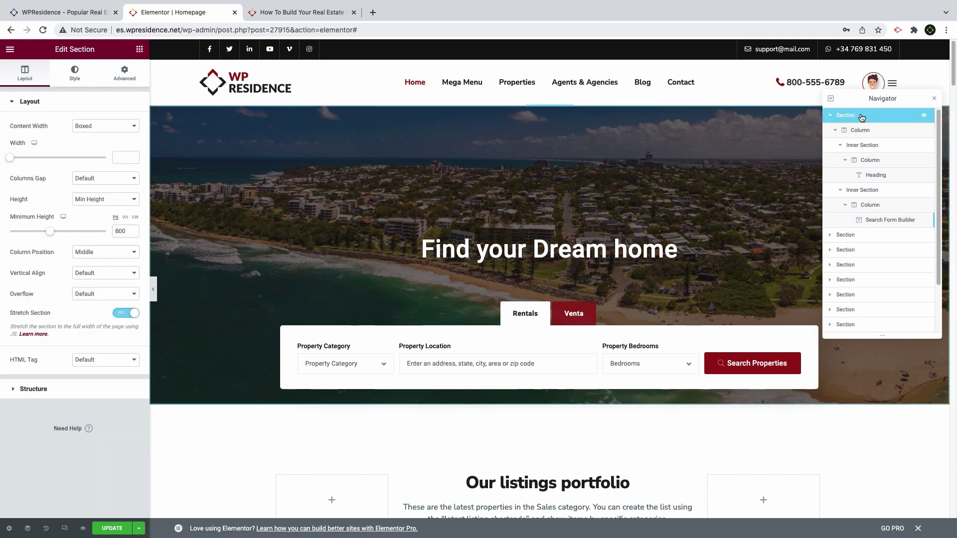
# Set hero minimum height to 500, search form vertical offset to 78, then exit to dashboard
pyautogui.doubleClick(113, 232)
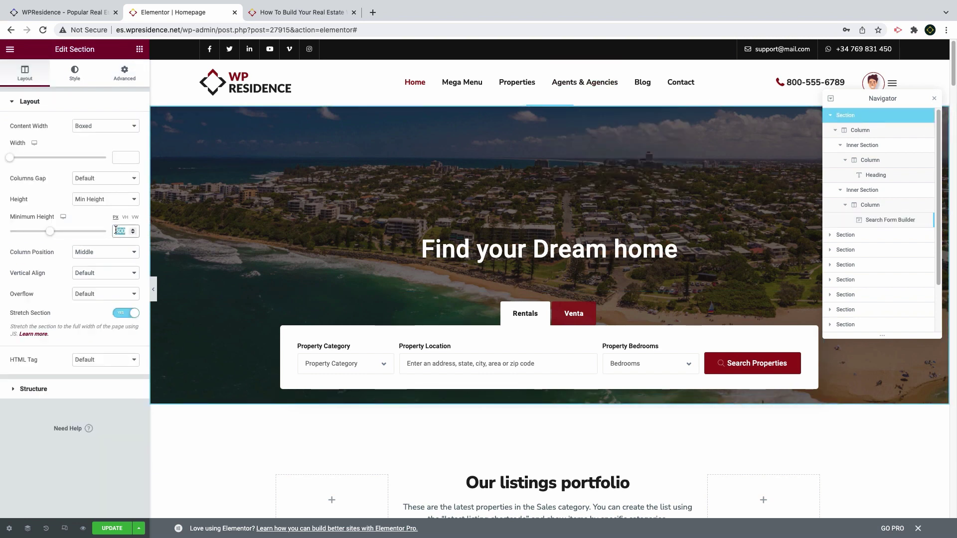
pyautogui.write('50')
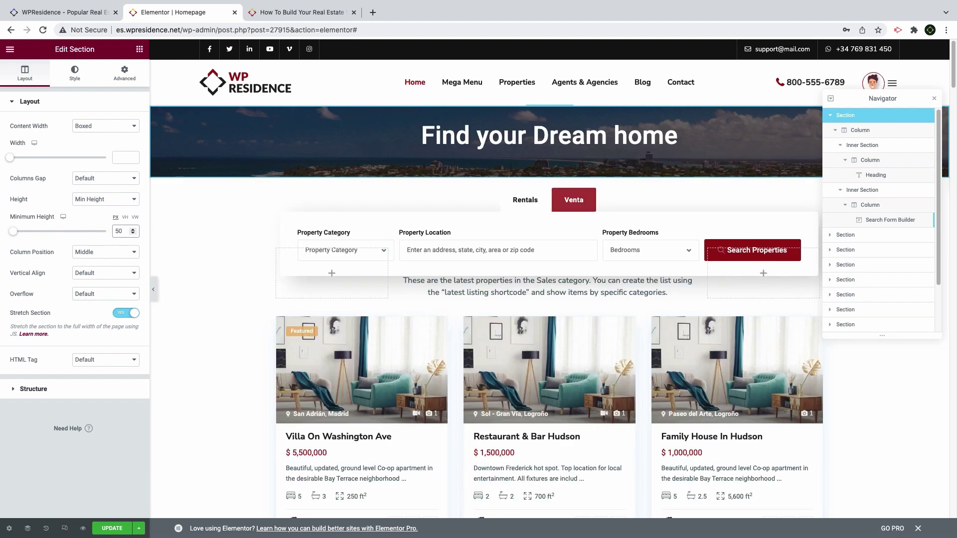
pyautogui.write('0')
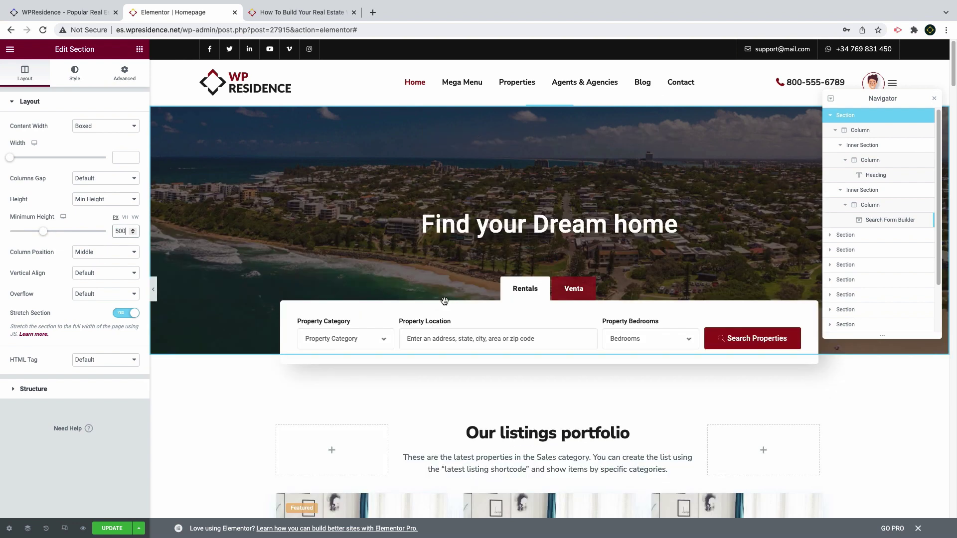
pyautogui.click(894, 220)
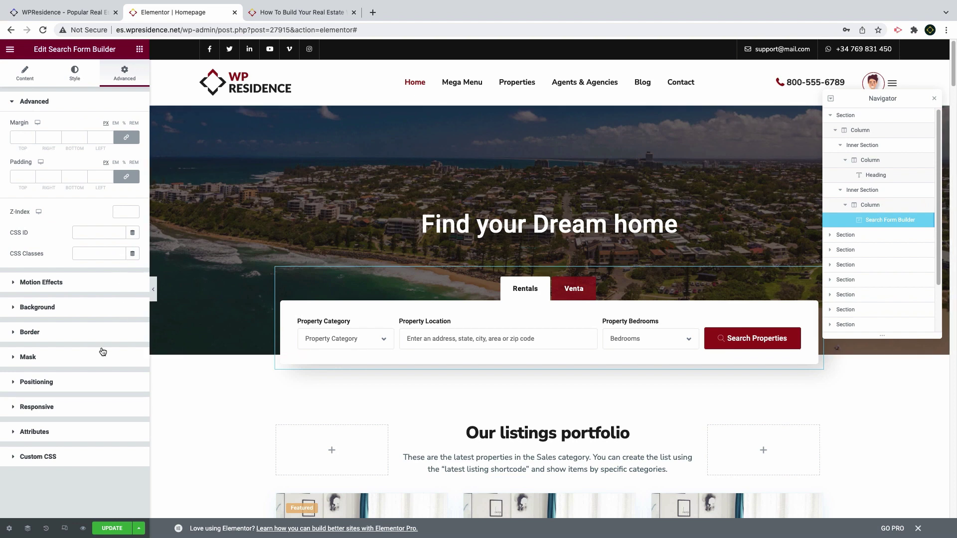
pyautogui.click(36, 382)
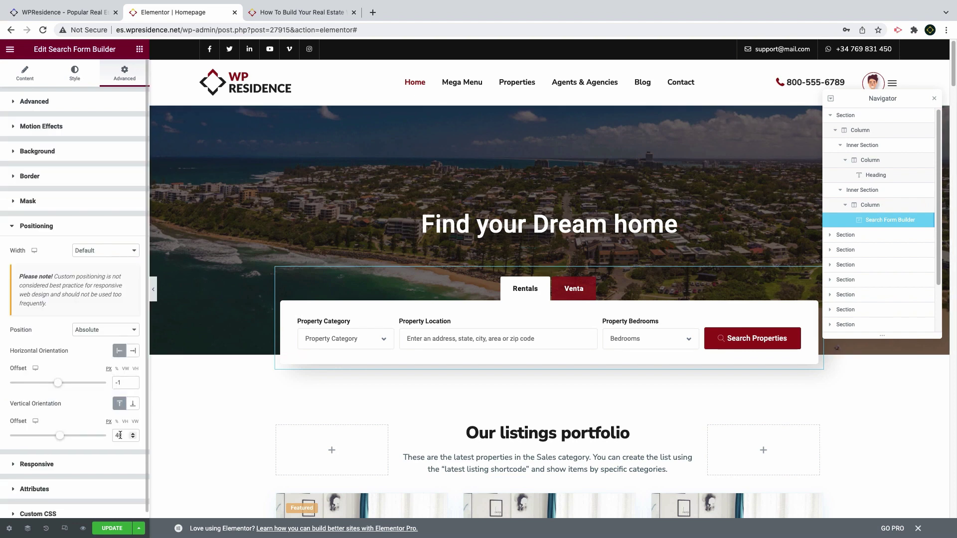
pyautogui.moveTo(120, 435); pyautogui.dragTo(98, 435)
pyautogui.write('6')
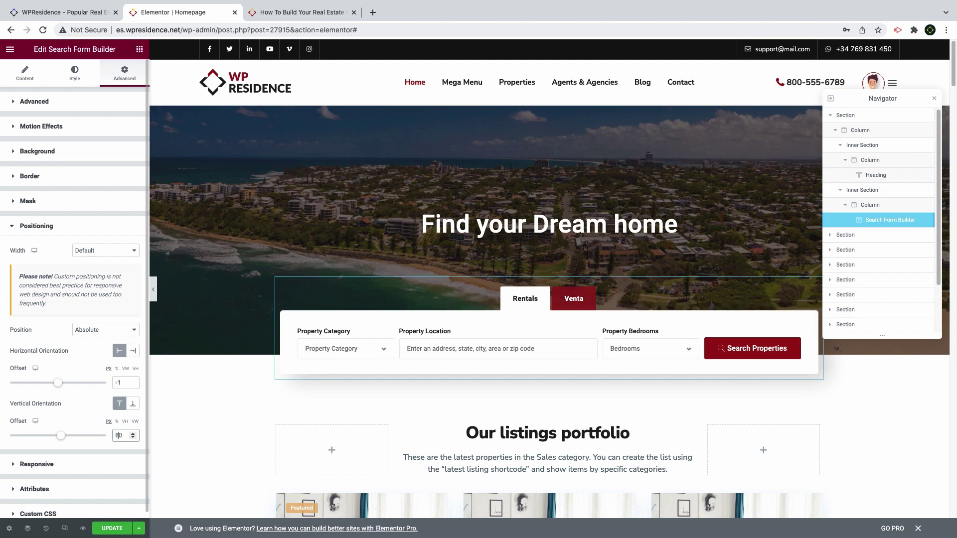
pyautogui.press('Up')
pyautogui.press('Up')
pyautogui.press('Up')
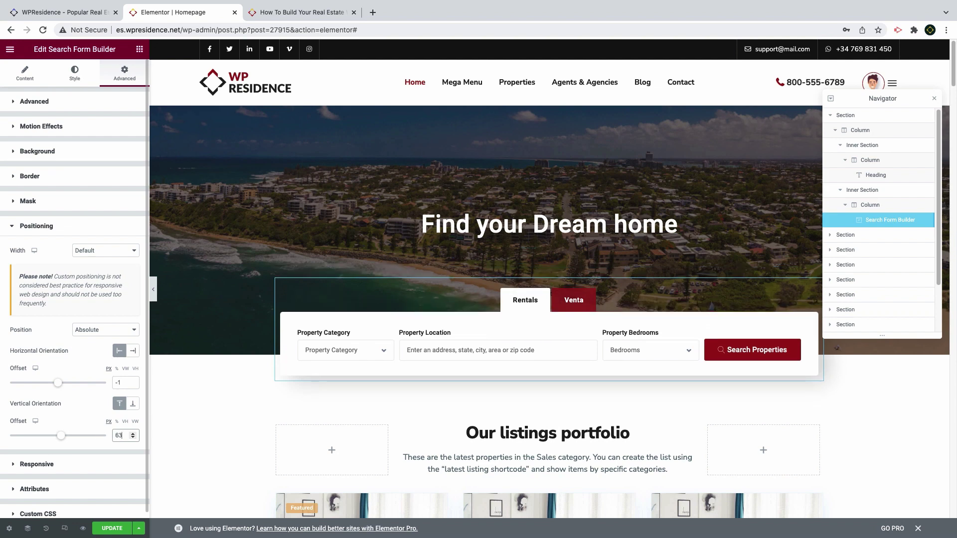
pyautogui.press('Up')
pyautogui.press('Up')
pyautogui.press('Up')
pyautogui.press('Up')
pyautogui.press('Up')
pyautogui.press('Up')
pyautogui.press('Up')
pyautogui.press('Up')
pyautogui.press('Up')
pyautogui.press('Up')
pyautogui.press('Up')
pyautogui.press('Up')
pyautogui.press('Up')
pyautogui.press('Up')
pyautogui.press('Up')
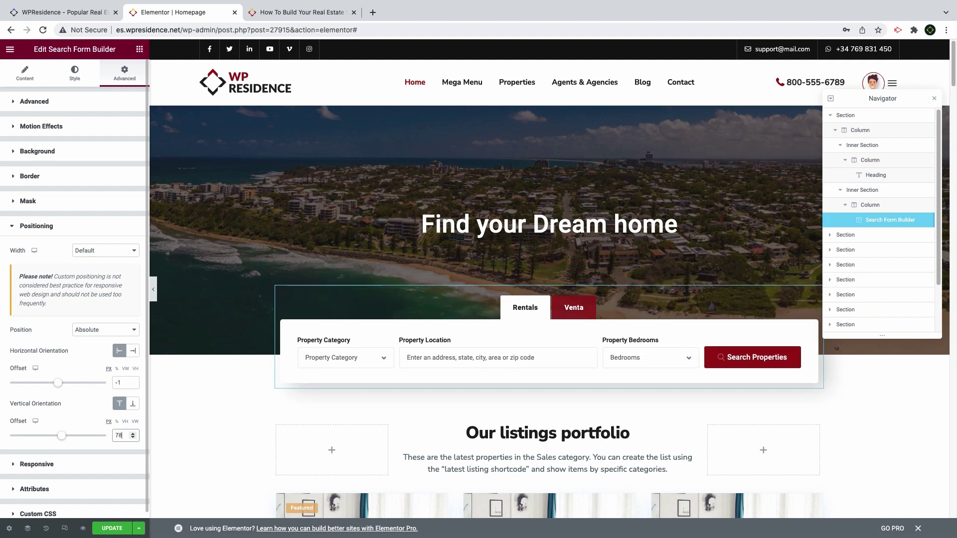
pyautogui.click(10, 48)
pyautogui.click(74, 221)
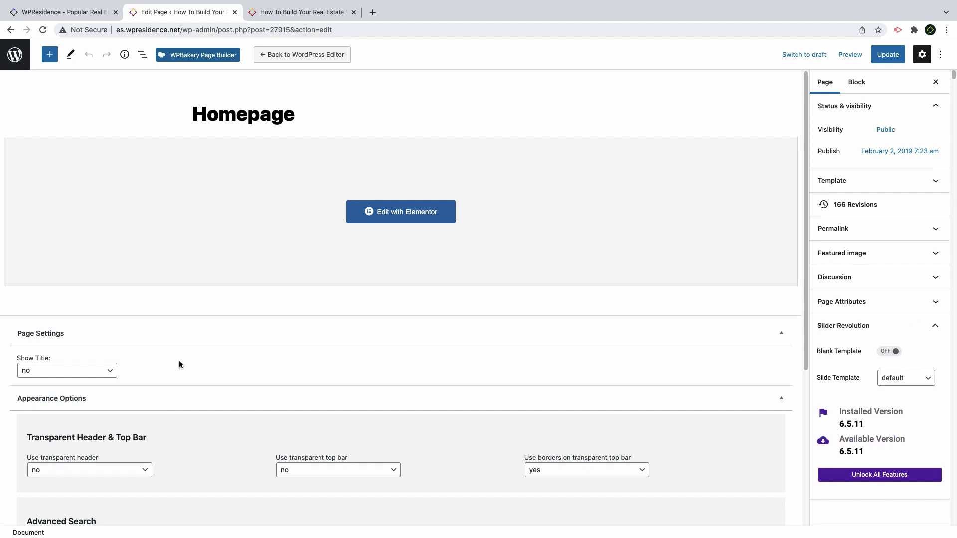
# Set the Homepage's 'Use transparent header' option to yes, update, and view it live
pyautogui.scroll(-1, 179, 360)
pyautogui.click(85, 428)
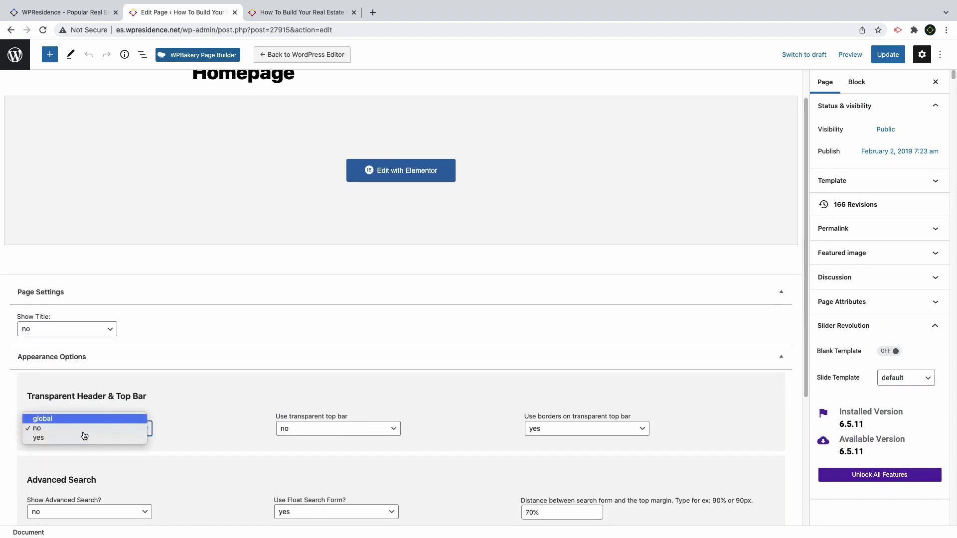
pyautogui.click(77, 438)
pyautogui.click(888, 55)
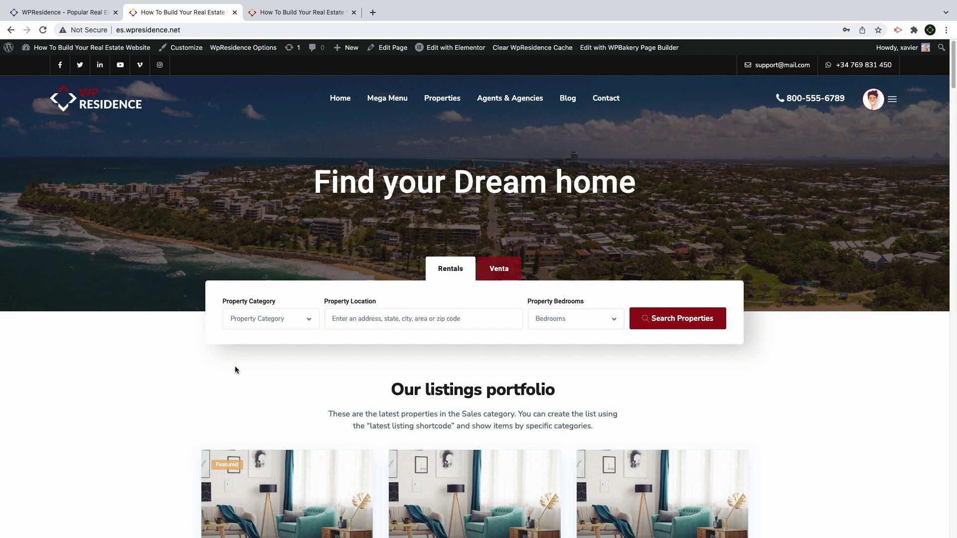
# Search for properties with 1 bedroom, then switch the search to Venta listings
pyautogui.click(542, 326)
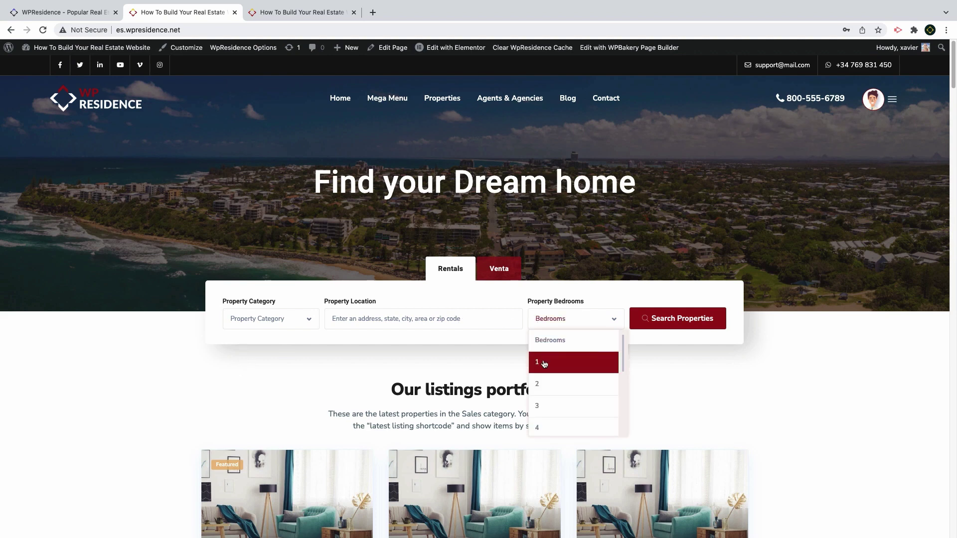
pyautogui.click(543, 365)
pyautogui.click(701, 322)
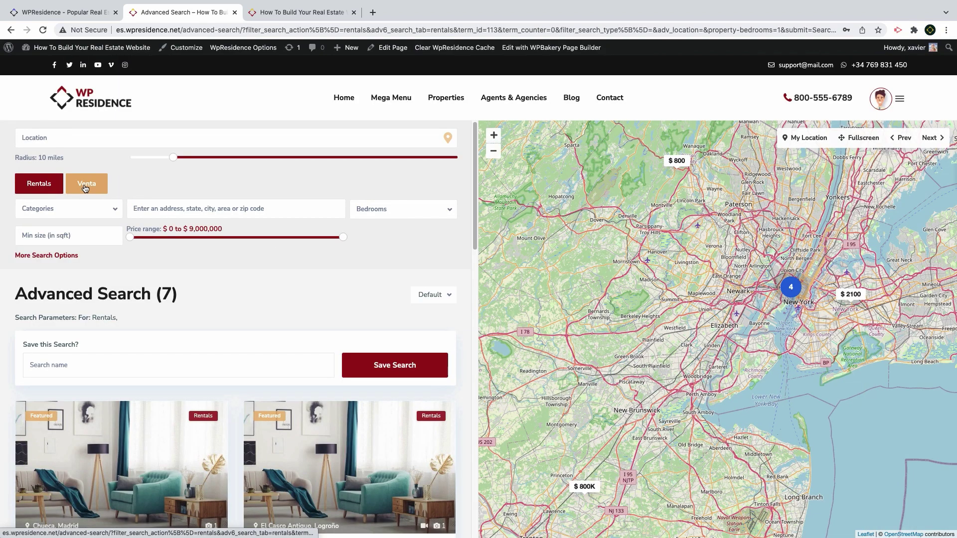
pyautogui.click(86, 187)
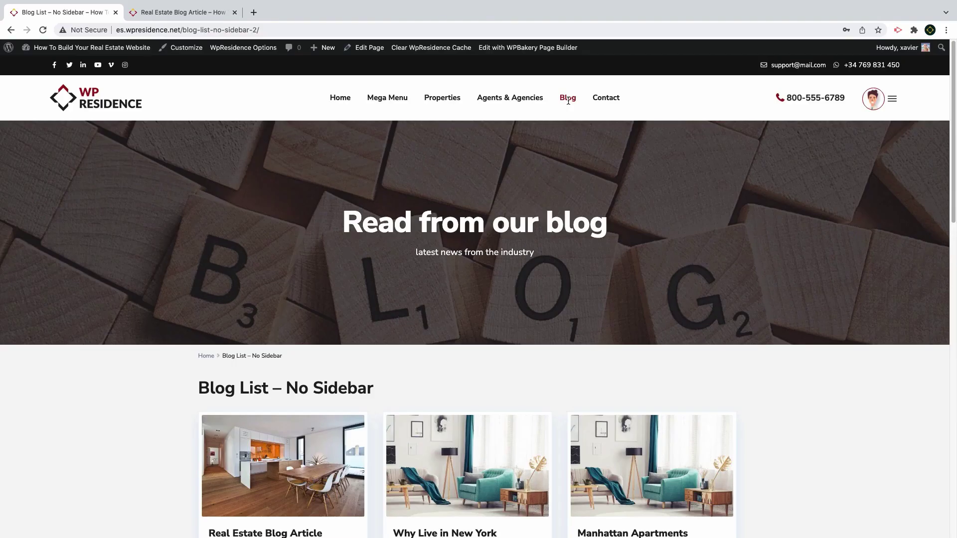
# Browse the blog post list, then look through the Real Estate Blog Article page
pyautogui.scroll(-10, 394, 231)
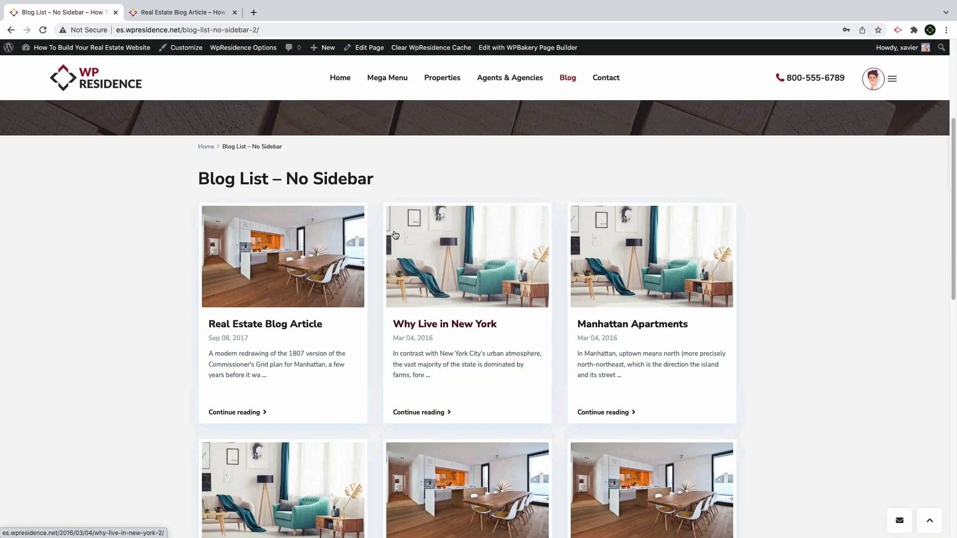
pyautogui.scroll(-5, 394, 234)
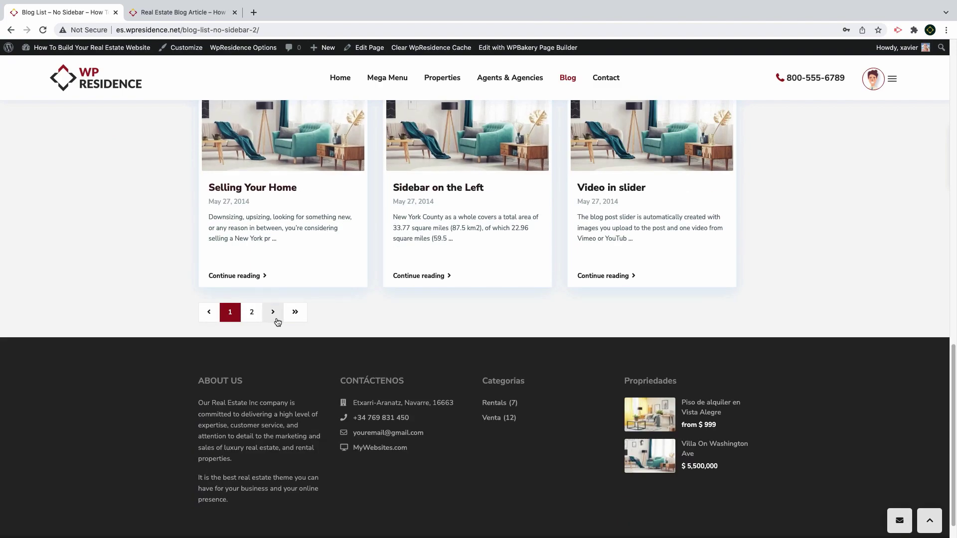
pyautogui.scroll(6, 254, 311)
pyautogui.scroll(10, 255, 312)
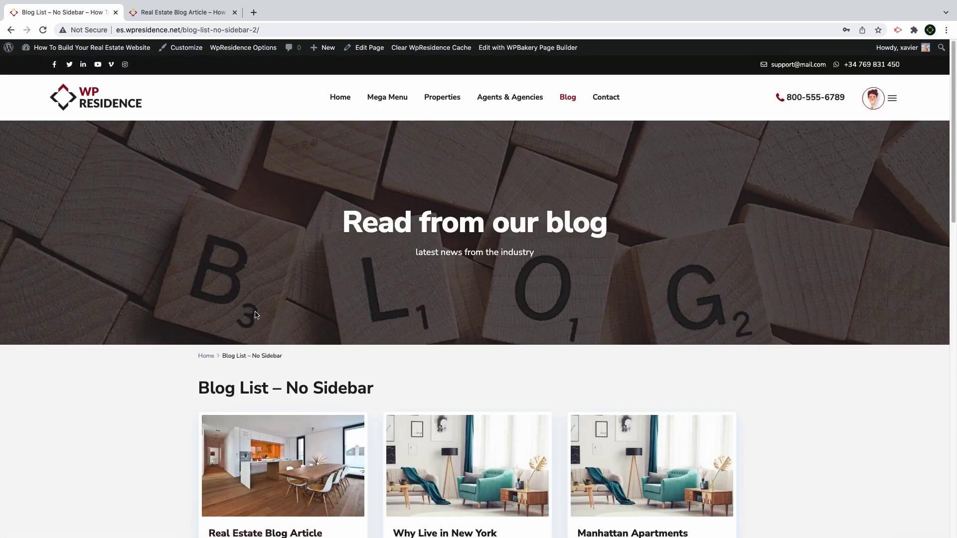
pyautogui.click(188, 12)
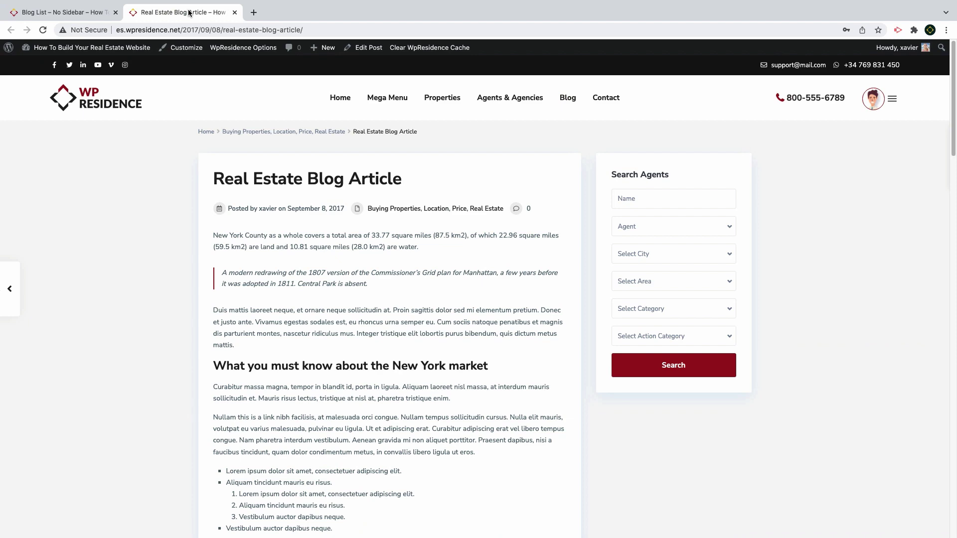
pyautogui.scroll(-12, 220, 217)
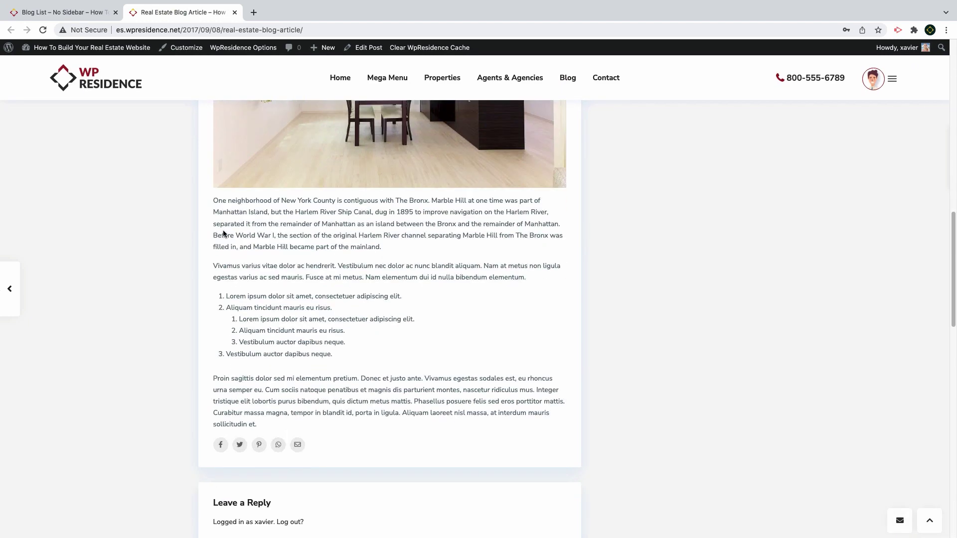
pyautogui.scroll(15, 223, 233)
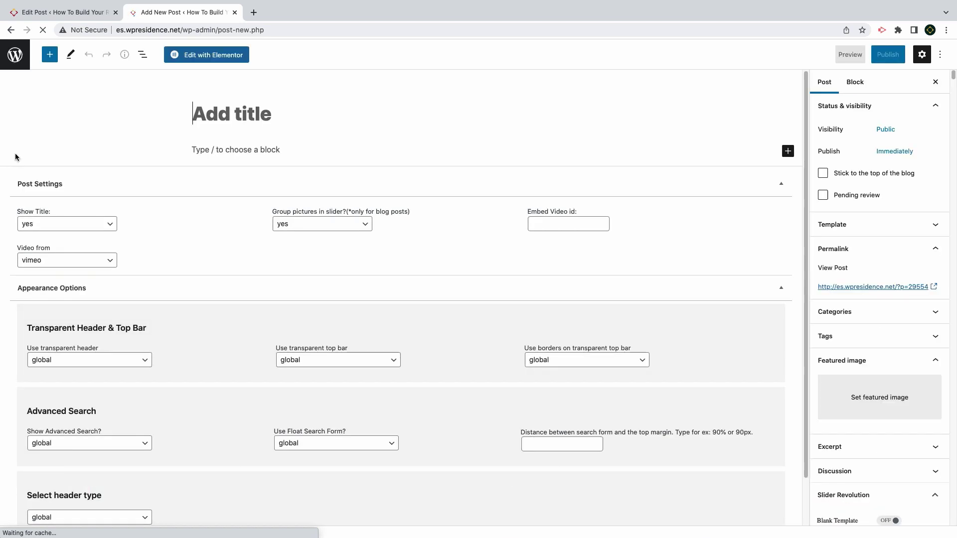
# Title the new post 'A new article for my blog'
pyautogui.write('A new artci')
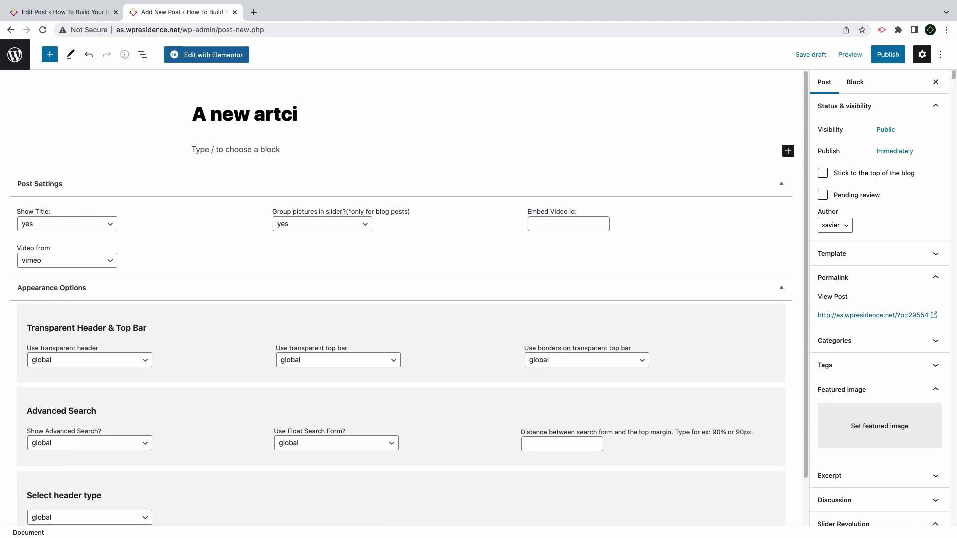
pyautogui.press('BackSpace')
pyautogui.press('BackSpace')
pyautogui.write('icle for my blog')
# Keep the title shown, pictures grouped in a slider (yes), and vimeo as video source
pyautogui.click(69, 226)
pyautogui.click(62, 224)
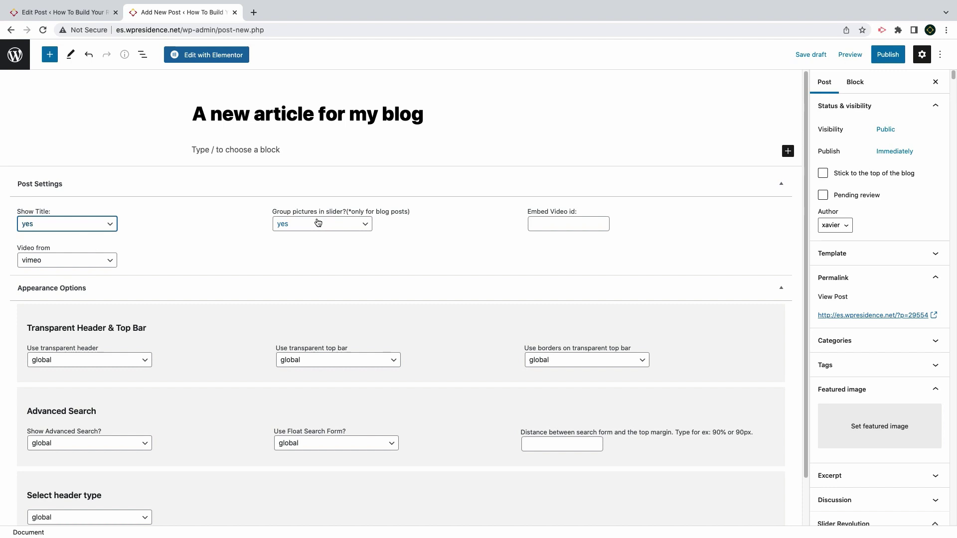
pyautogui.click(598, 219)
pyautogui.scroll(-1, 465, 179)
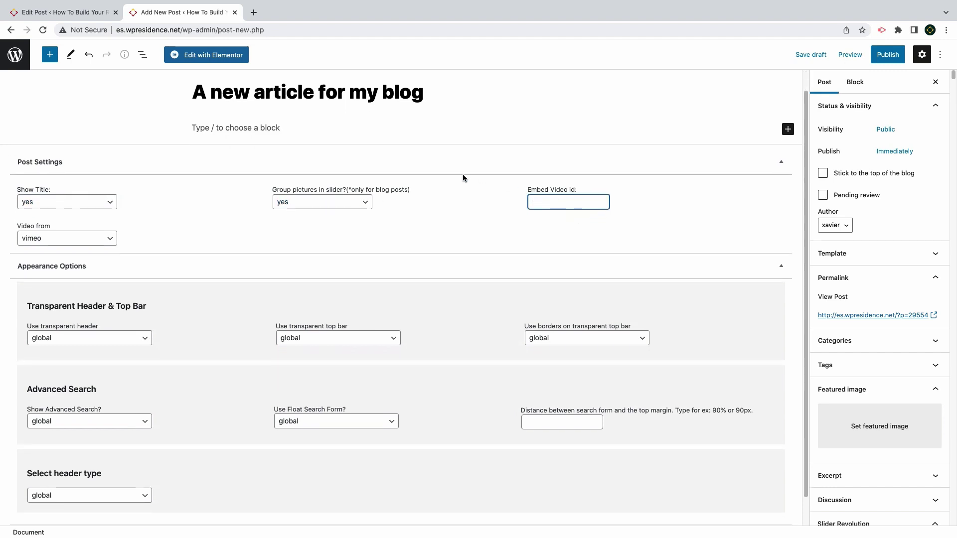
pyautogui.click(305, 204)
pyautogui.click(327, 202)
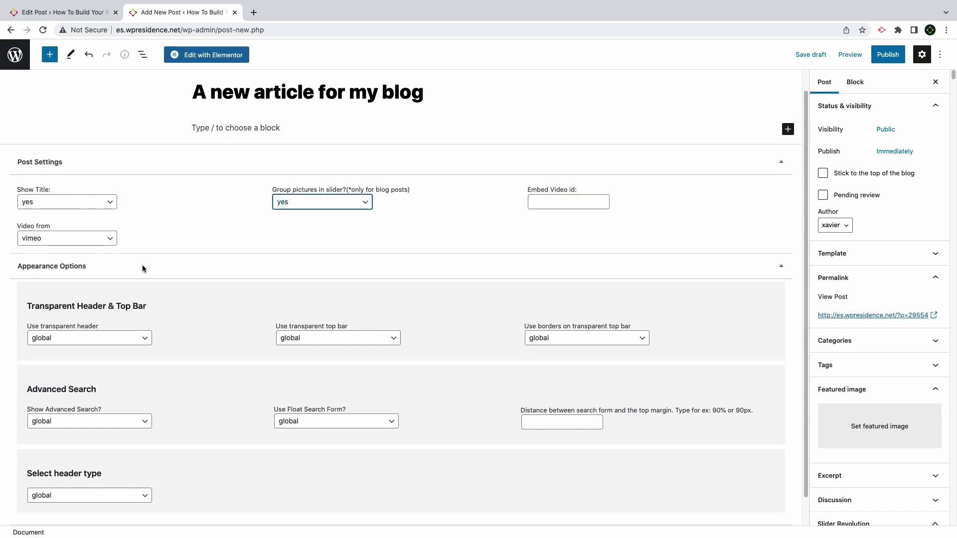
pyautogui.scroll(-1, 147, 279)
pyautogui.click(80, 215)
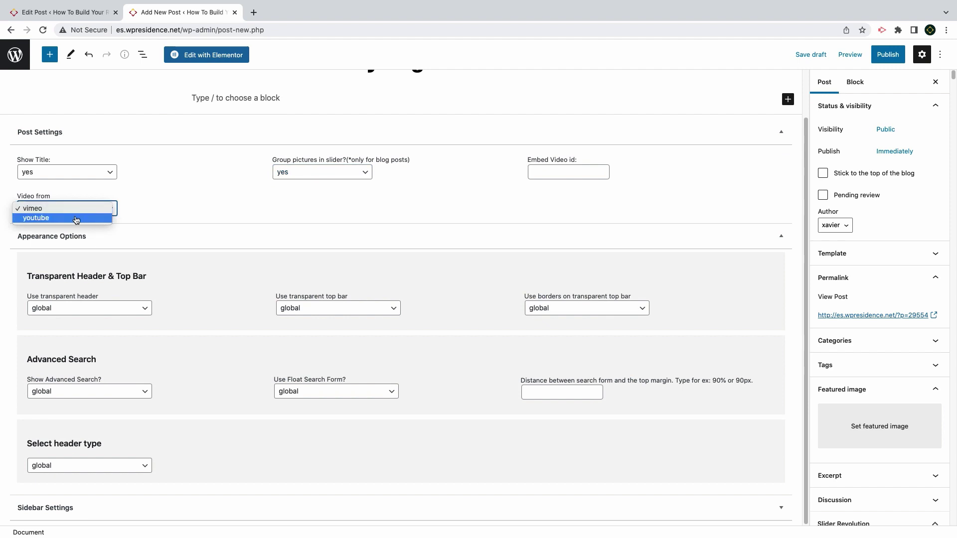
pyautogui.click(76, 209)
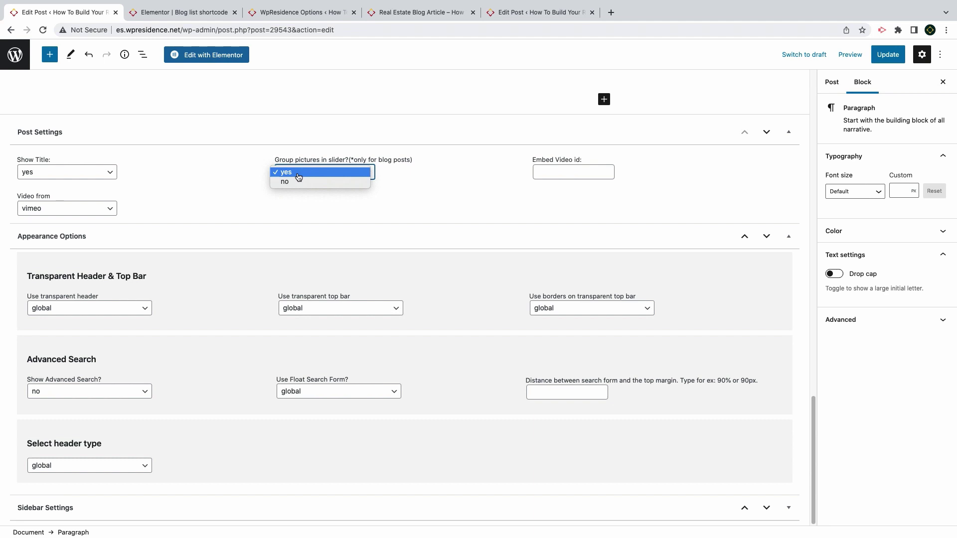
pyautogui.click(298, 174)
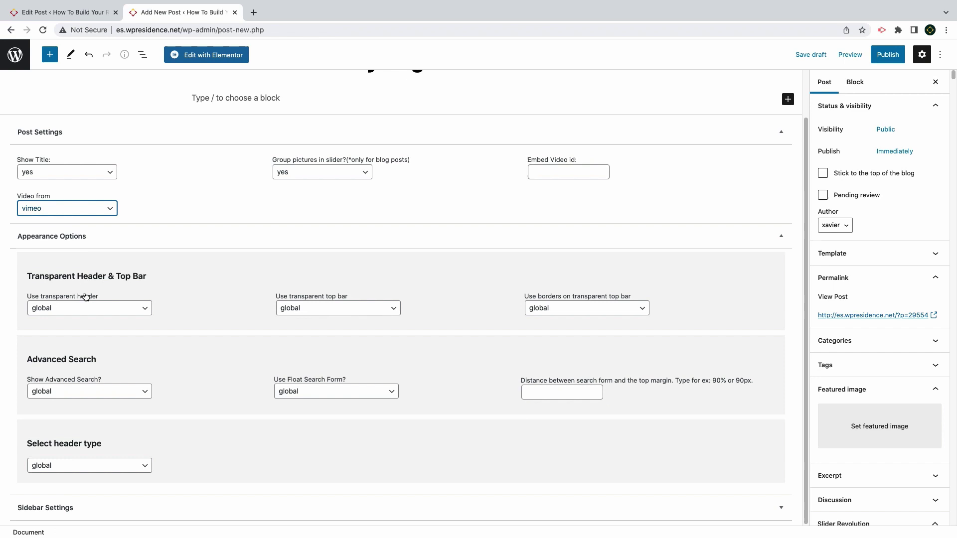
# Set Show Advanced Search to no, keeping global headers and the Primary Widget Area sidebar on the right
pyautogui.click(87, 309)
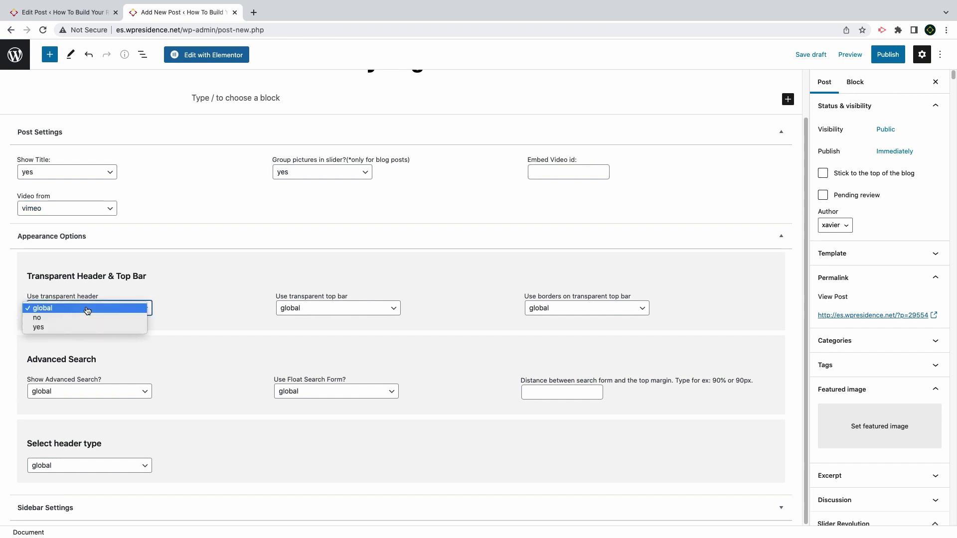
pyautogui.click(172, 285)
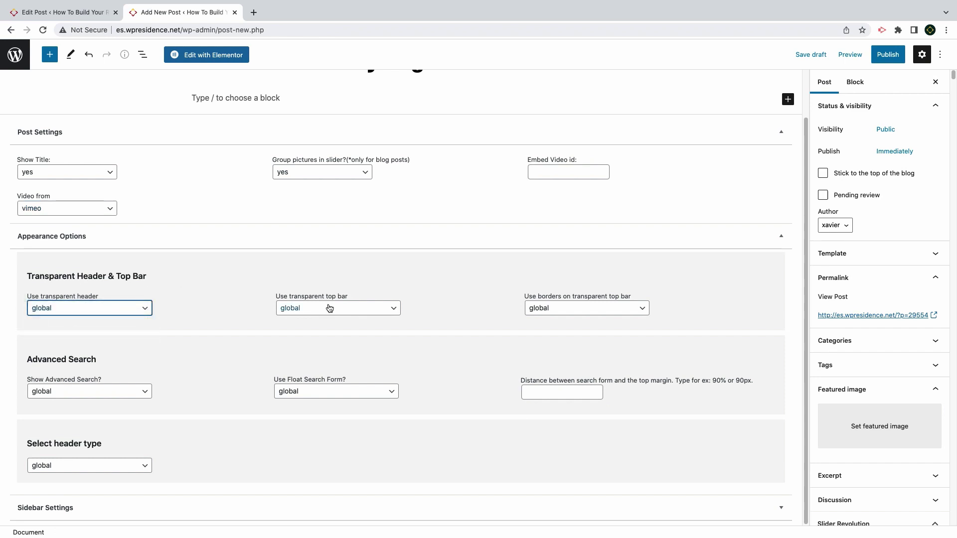
pyautogui.click(116, 397)
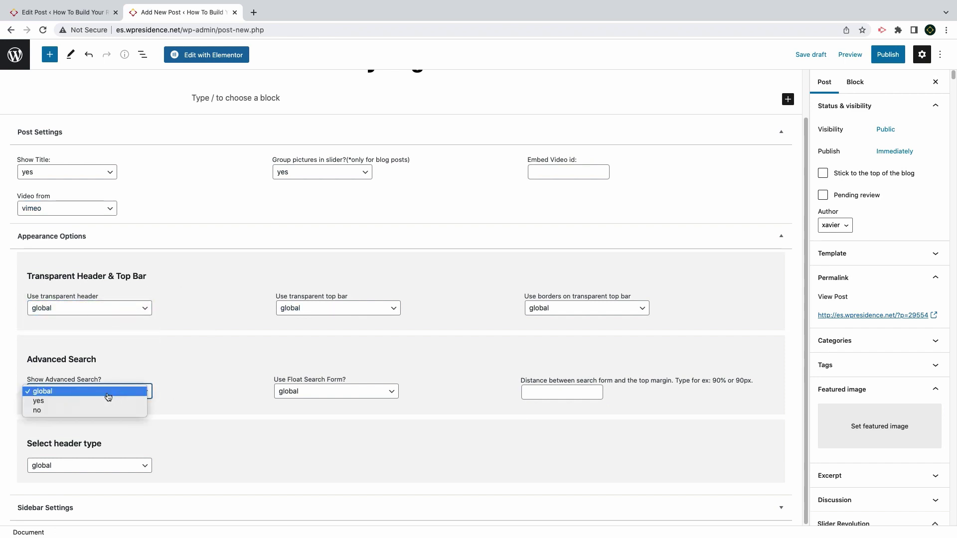
pyautogui.click(82, 411)
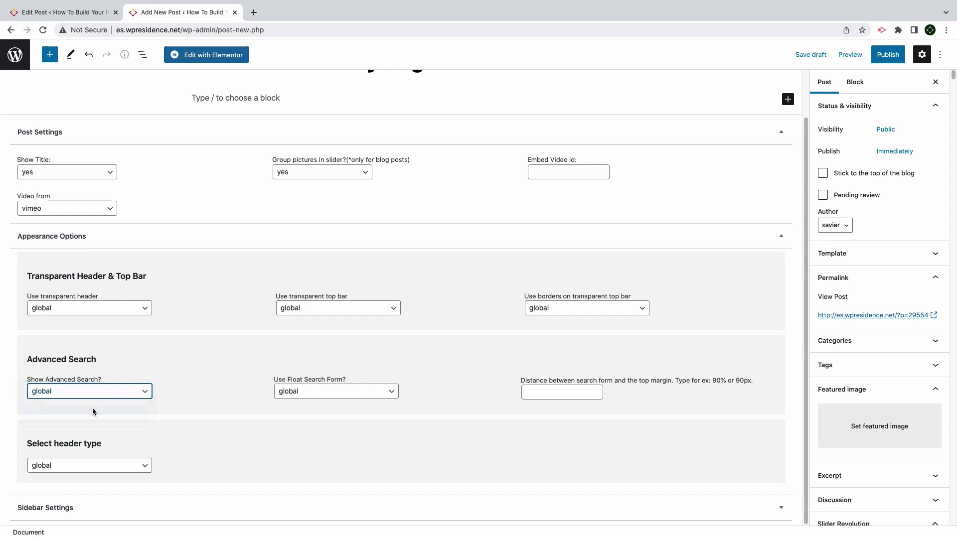
pyautogui.click(109, 467)
pyautogui.click(96, 470)
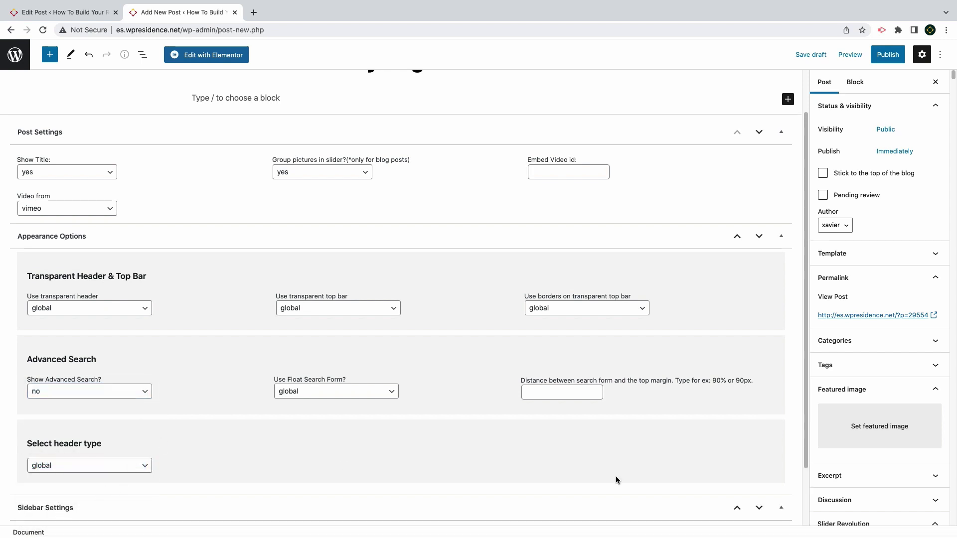
pyautogui.scroll(-2, 617, 480)
pyautogui.click(43, 478)
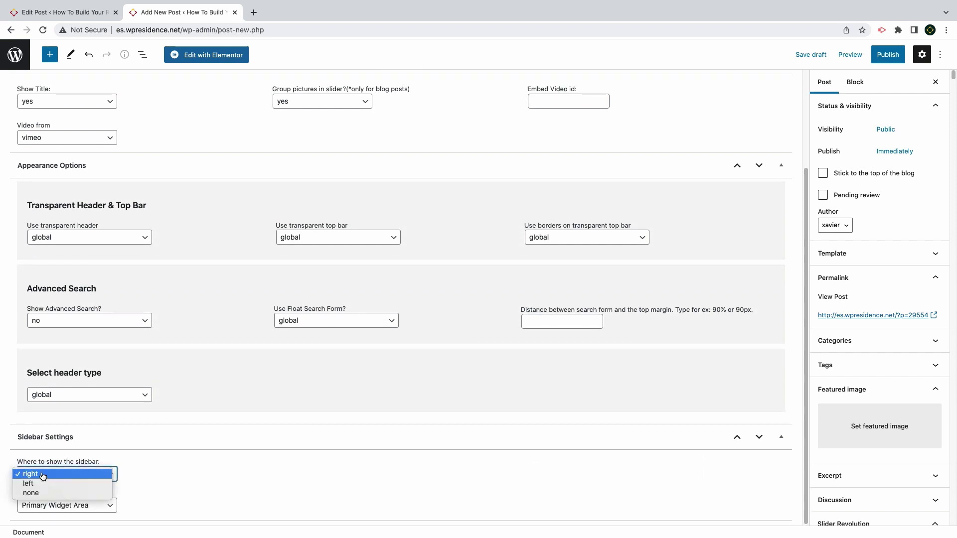
pyautogui.click(43, 474)
pyautogui.click(47, 505)
pyautogui.click(237, 459)
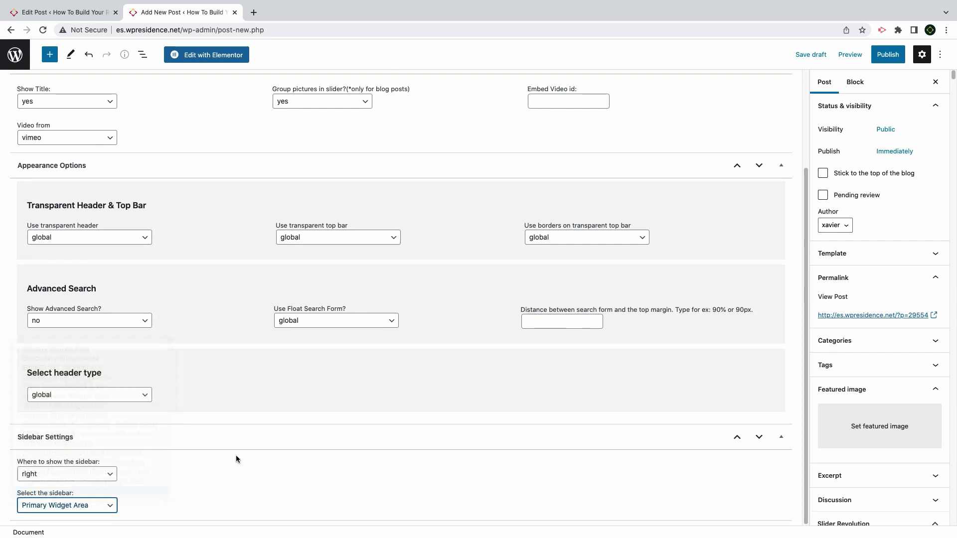
pyautogui.scroll(3, 797, 193)
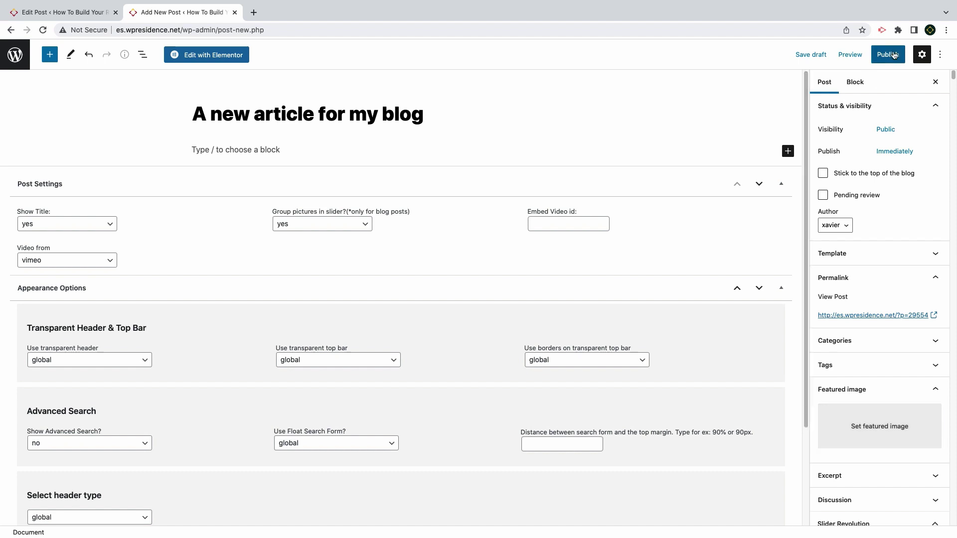
# Upload new images and set the interior photo as the post's featured image
pyautogui.click(876, 425)
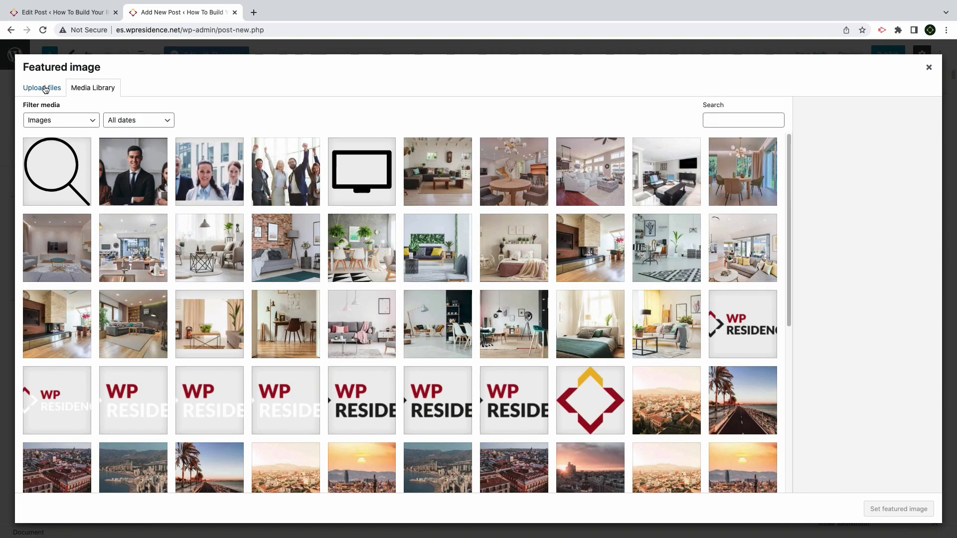
pyautogui.click(46, 88)
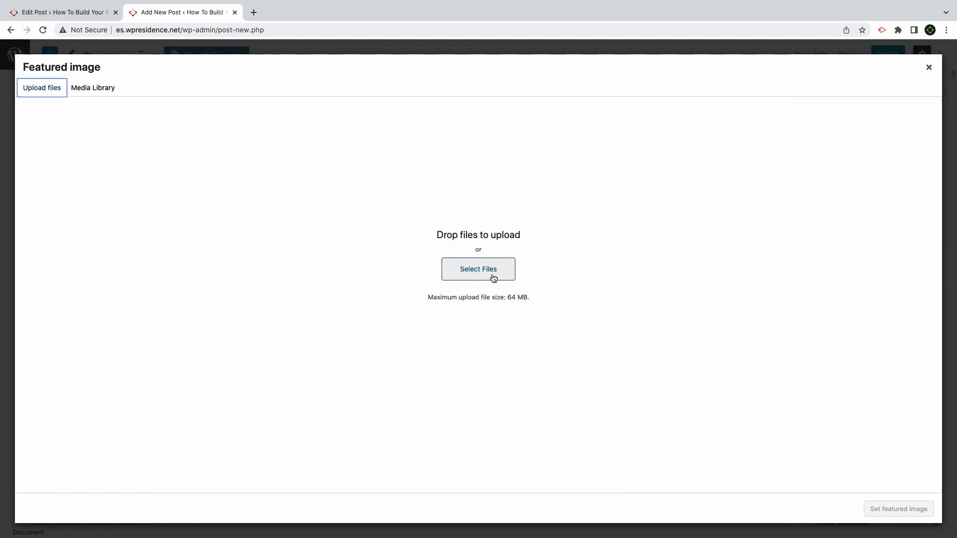
pyautogui.click(478, 269)
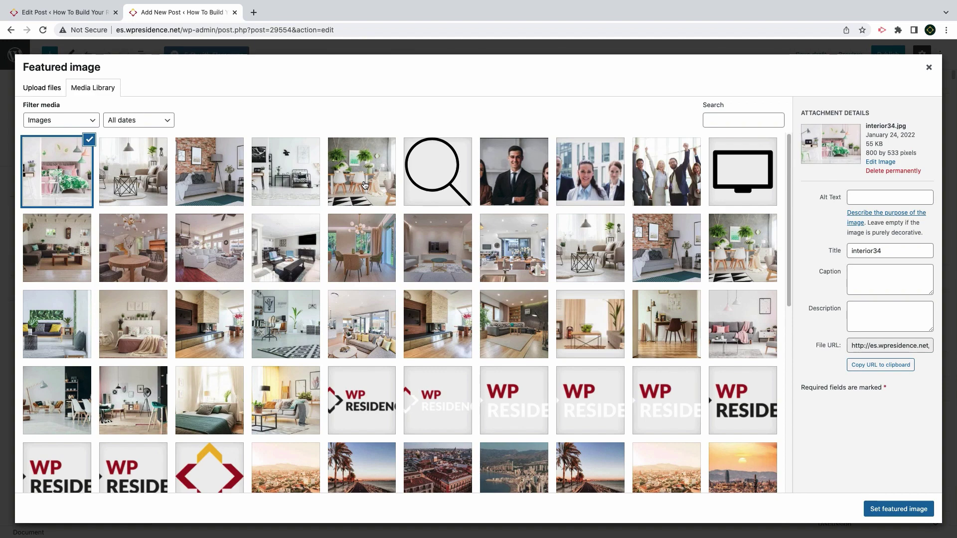
pyautogui.click(364, 186)
pyautogui.click(877, 508)
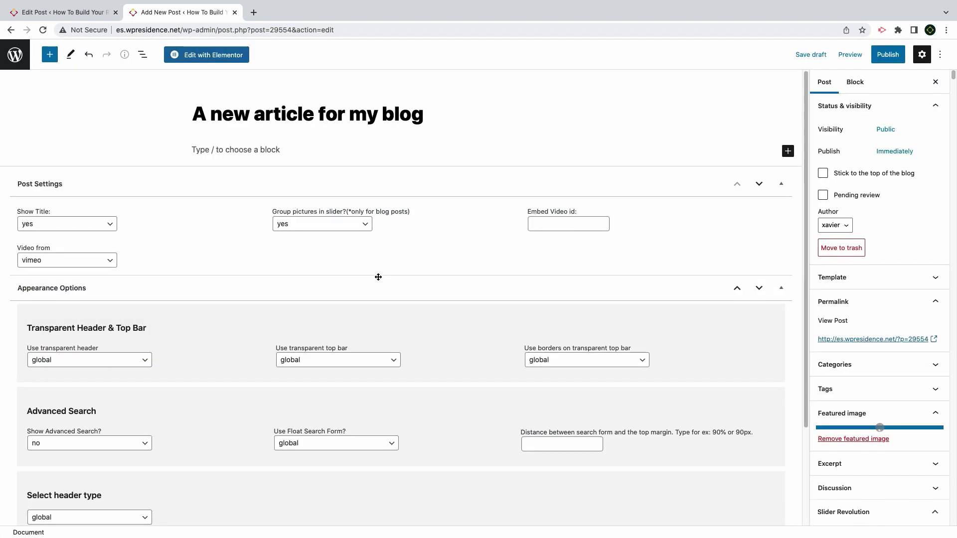
pyautogui.click(362, 219)
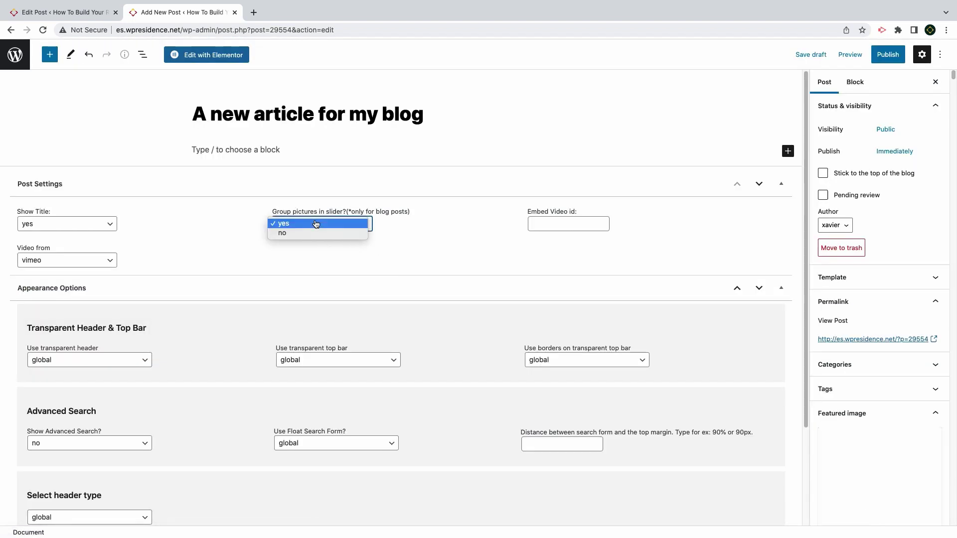
pyautogui.click(222, 150)
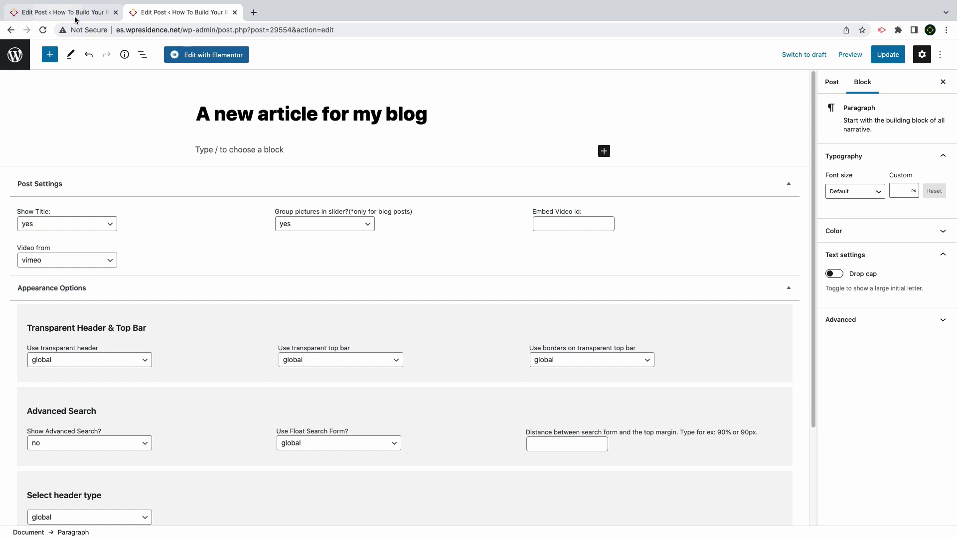
# Paste the Lorem ipsum text, split it before 'Praesent', and bold the second paragraph
pyautogui.click(604, 151)
pyautogui.click(622, 234)
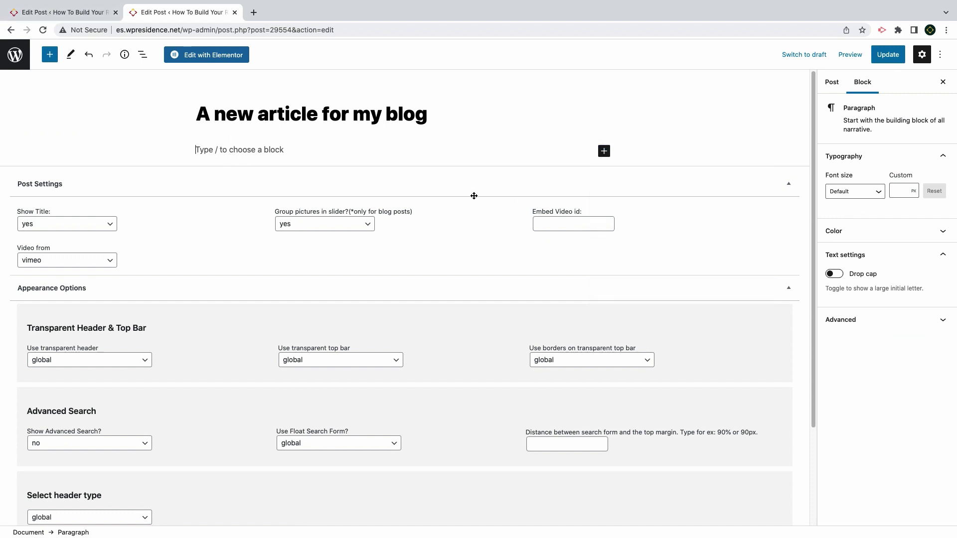
pyautogui.write('Nullam this is a link nibh facilisis, at malesuada orci congue. Nullam tempus sollicitudin cursus. Nulla elit mauris, volutpat eu varius malesuada, pulvinar eu ligula. Ut et adipiscing erat. Curabitur adipiscing erat vel libero tempus congue. Nam pharetra interdum vestibulum. Aenean gravida mi non aliquet porttitor. Praesent dapibus, nisi a faucibus tincidunt, quam dolor condimentum metus, in convallis libero ligula ut eros.')
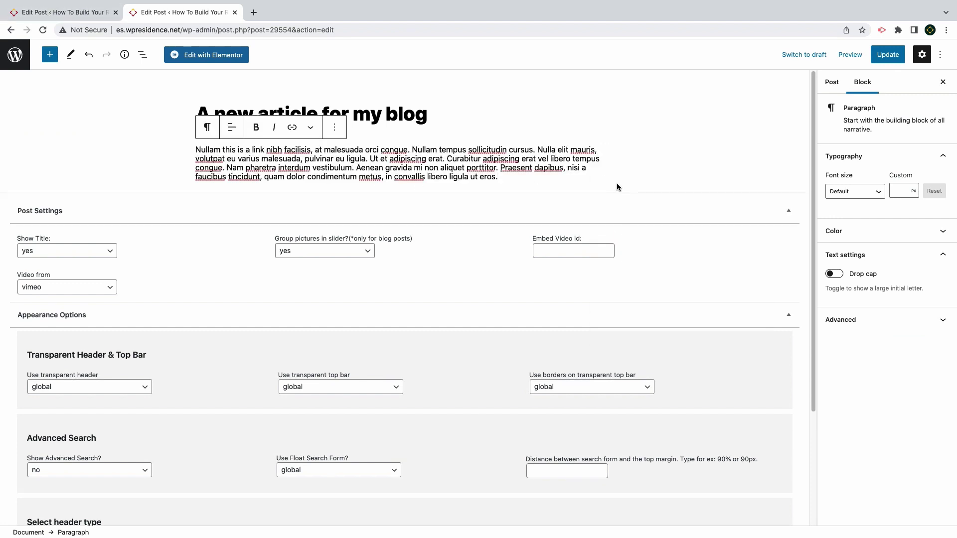
pyautogui.click(603, 186)
pyautogui.click(574, 181)
pyautogui.click(500, 168)
pyautogui.press('Return')
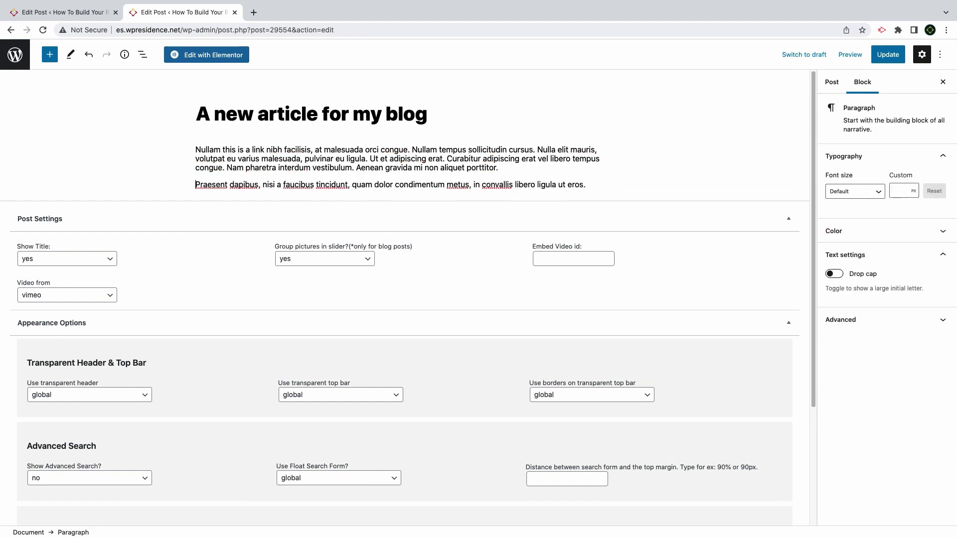
pyautogui.moveTo(586, 185); pyautogui.dragTo(179, 187)
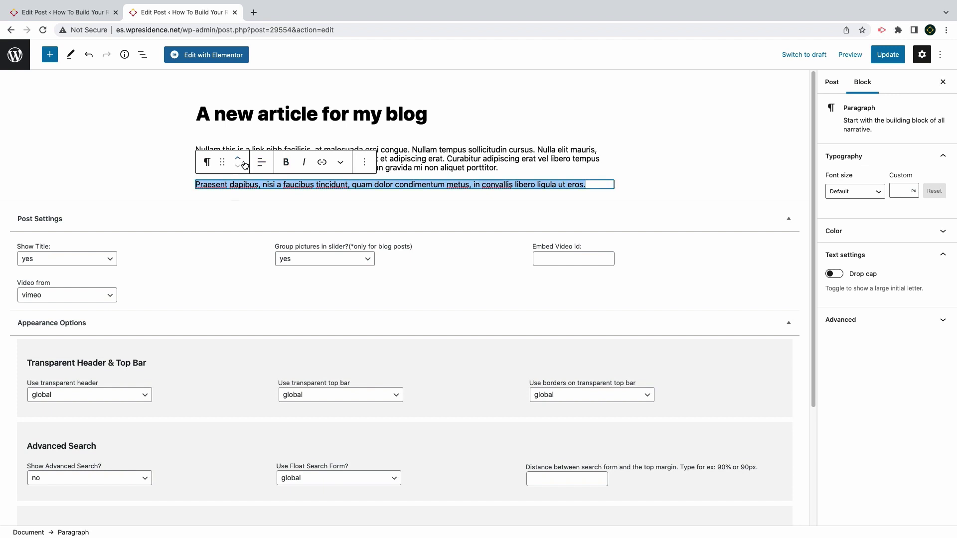
pyautogui.click(282, 166)
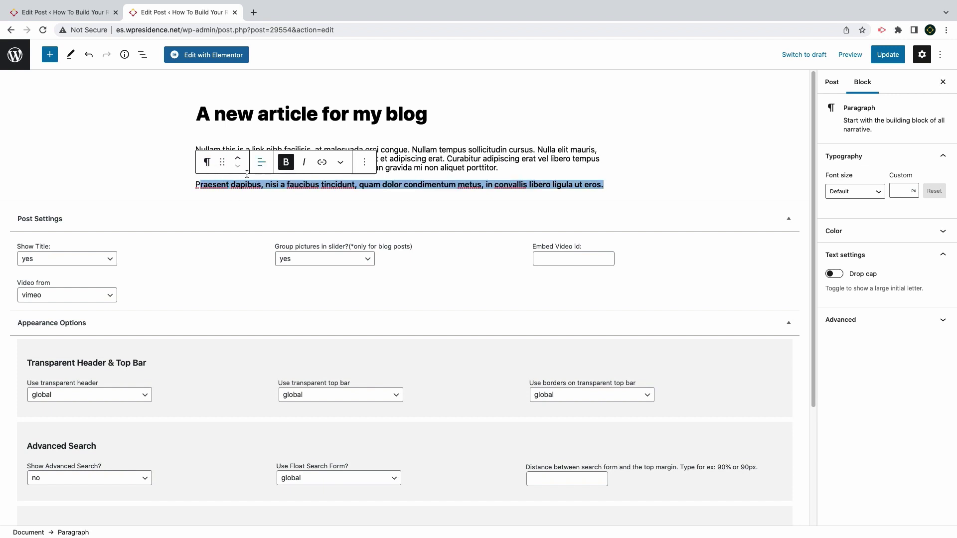
# Add an empty Image block after the two paragraphs
pyautogui.click(322, 167)
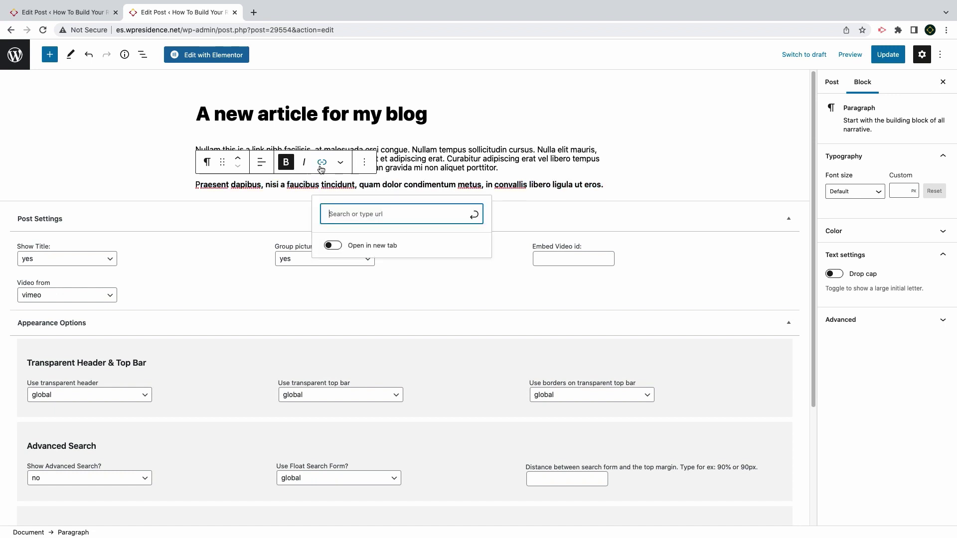
pyautogui.click(655, 192)
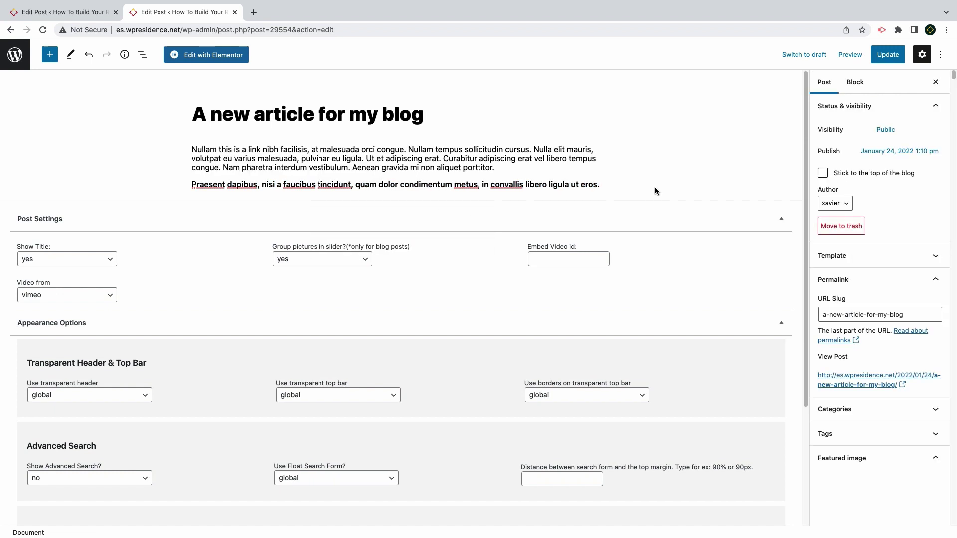
pyautogui.click(613, 189)
pyautogui.click(606, 203)
pyautogui.click(620, 339)
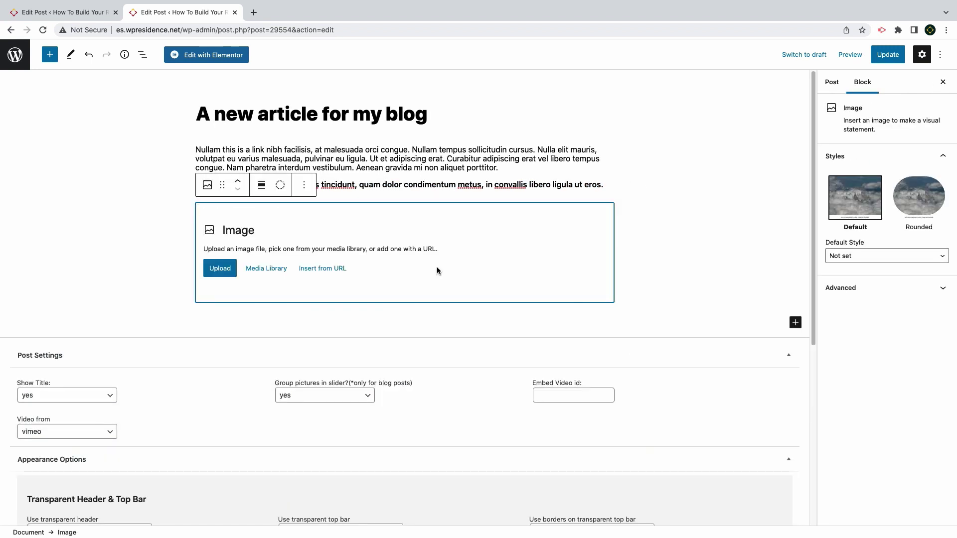
# Place the brick-wall living room photo from the Media Library into the image block
pyautogui.click(273, 268)
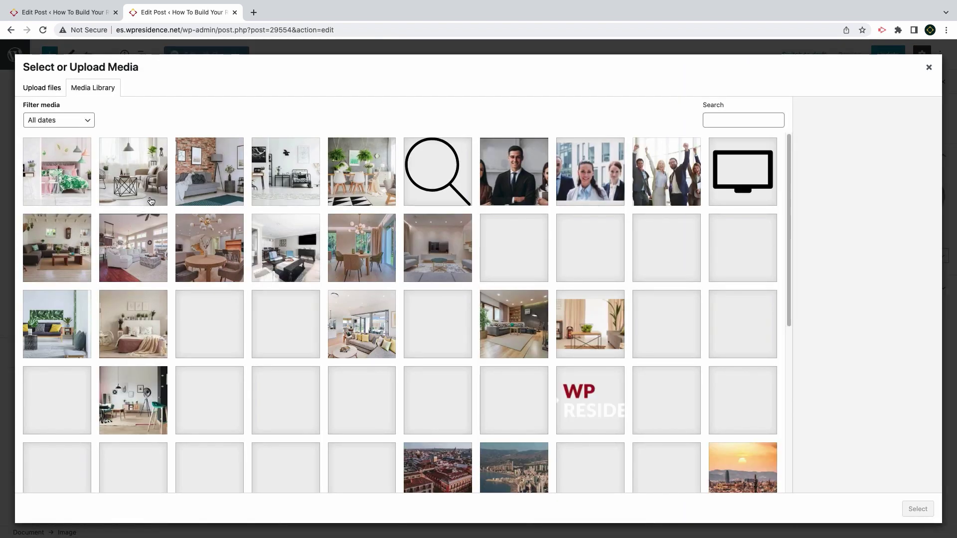
pyautogui.click(214, 190)
pyautogui.click(139, 191)
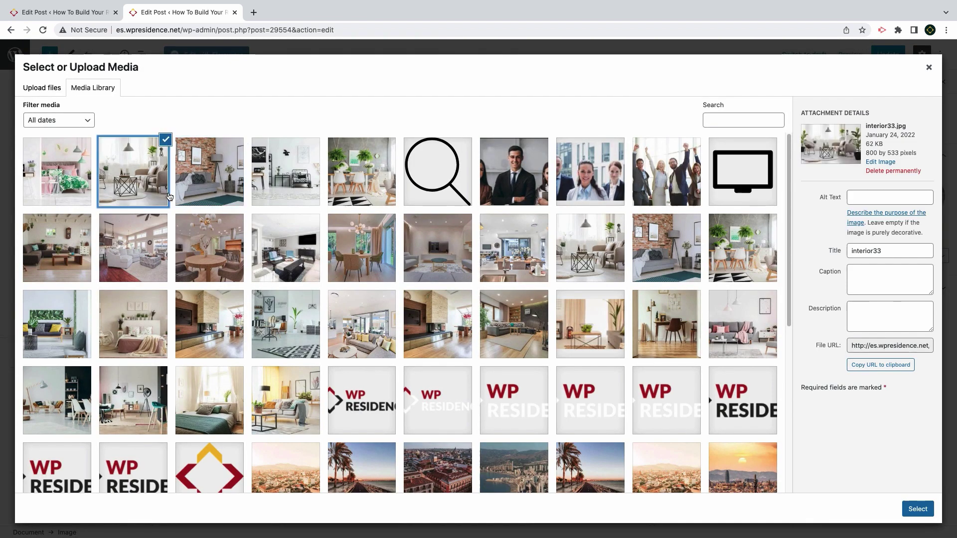
pyautogui.click(215, 188)
pyautogui.click(917, 509)
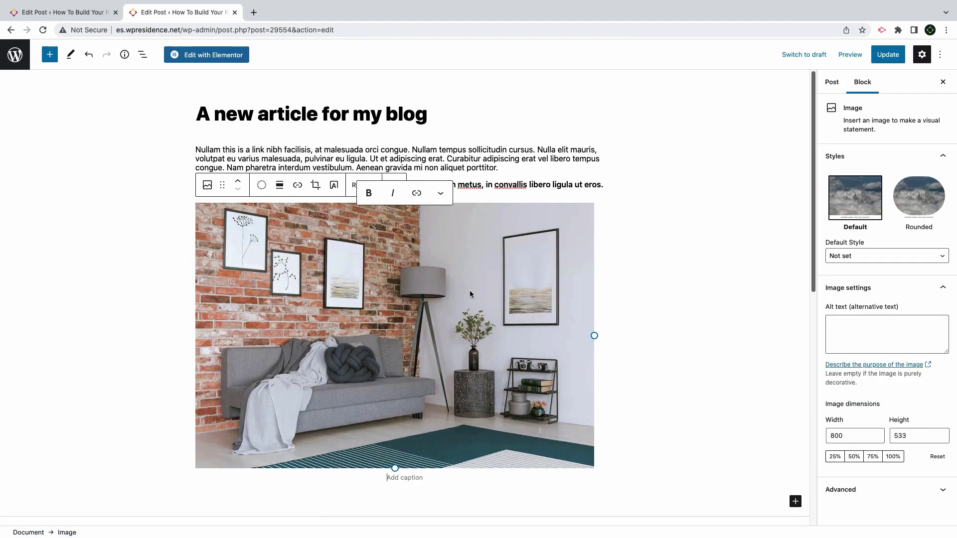
# Add a bulleted list starting with 'Some', then switch the post to Elementor editing
pyautogui.scroll(-2, 438, 349)
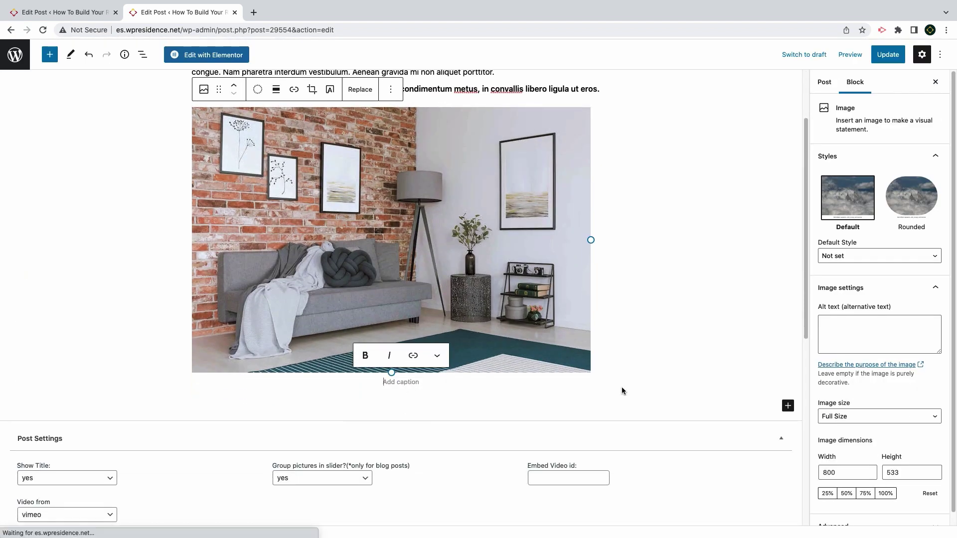
pyautogui.click(788, 395)
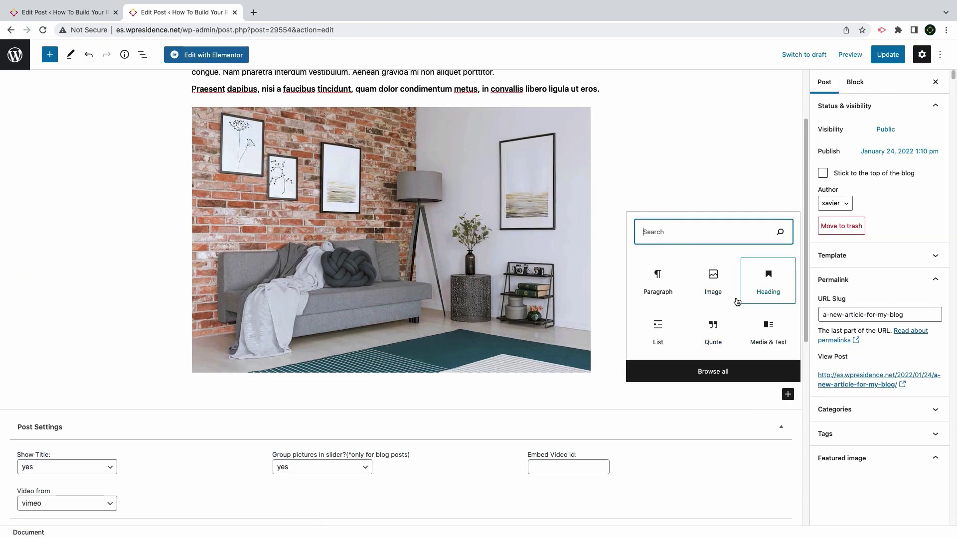
pyautogui.click(664, 332)
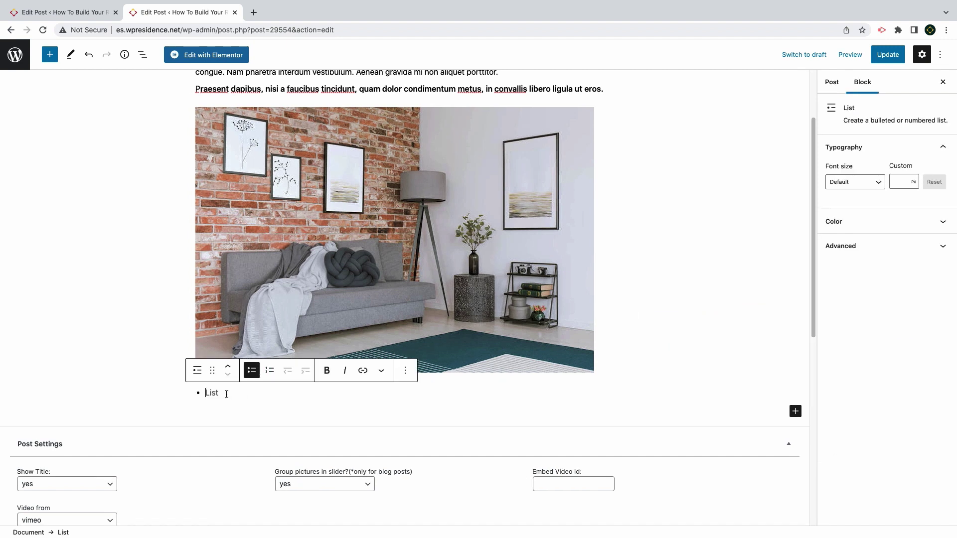
pyautogui.write('Some List')
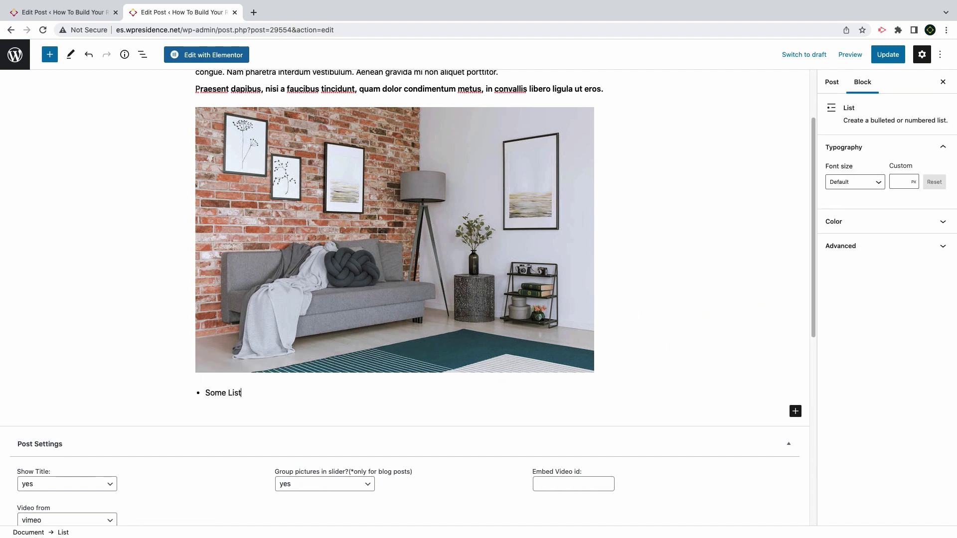
pyautogui.press('Return')
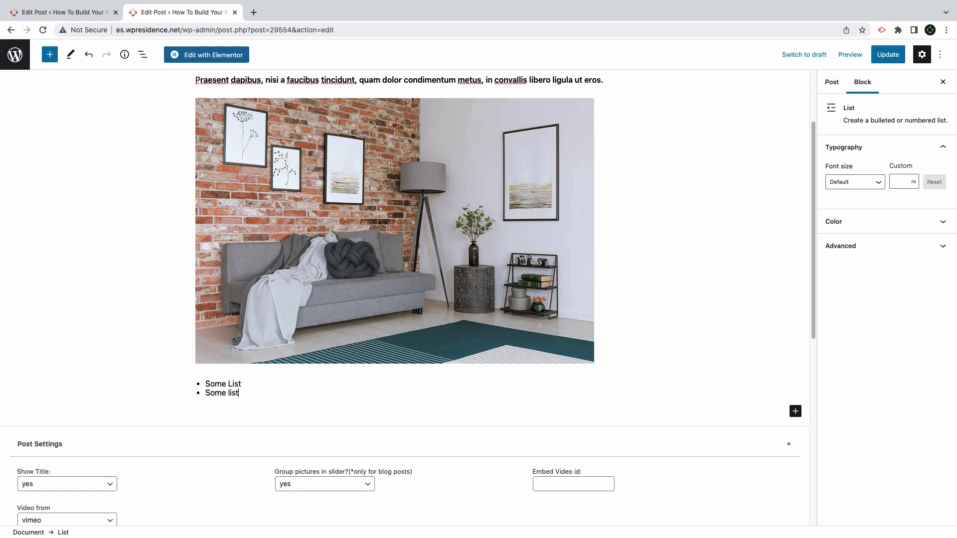
pyautogui.click(207, 55)
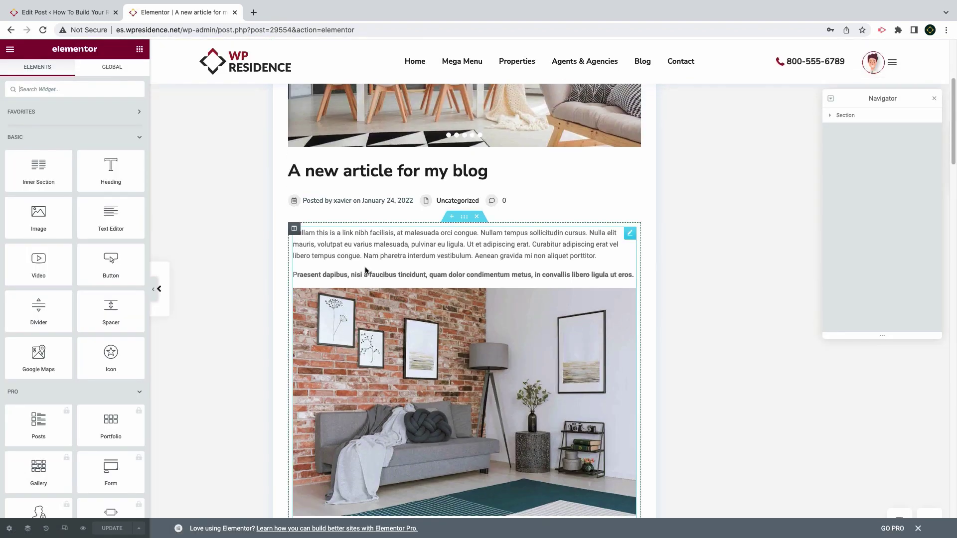
# Open the post's text widget in Elementor, add a section below the content, and return to widgets
pyautogui.scroll(-1, 366, 279)
pyautogui.click(368, 327)
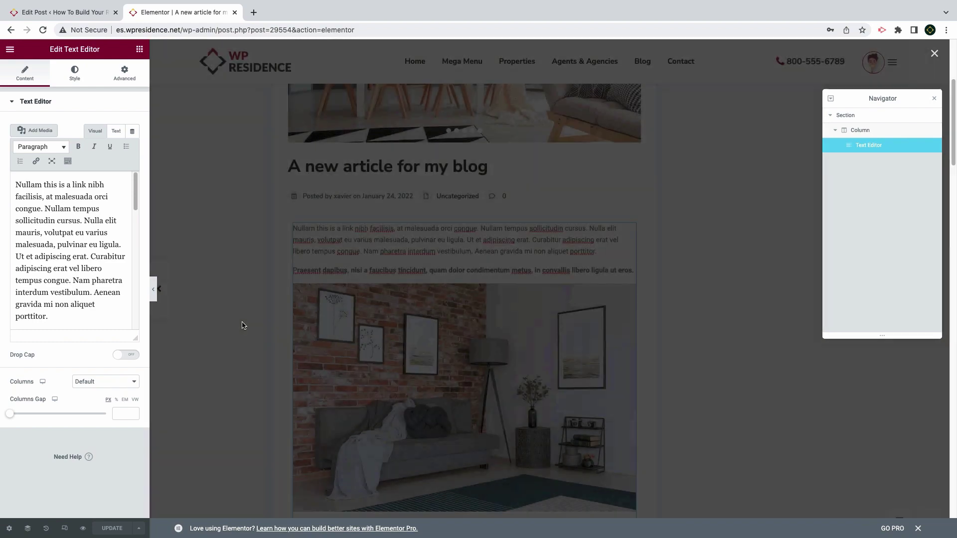
pyautogui.click(243, 325)
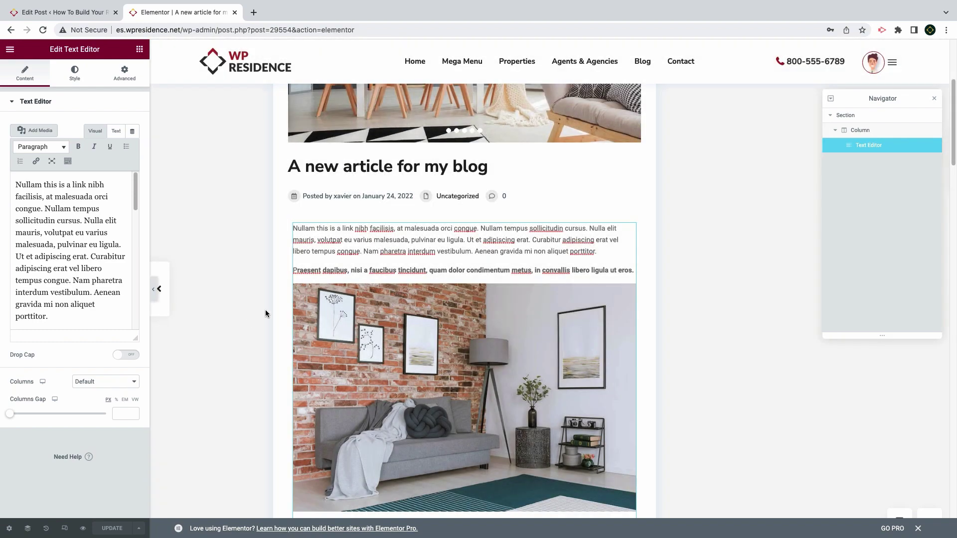
pyautogui.scroll(-9, 265, 309)
pyautogui.scroll(5, 312, 261)
pyautogui.click(450, 445)
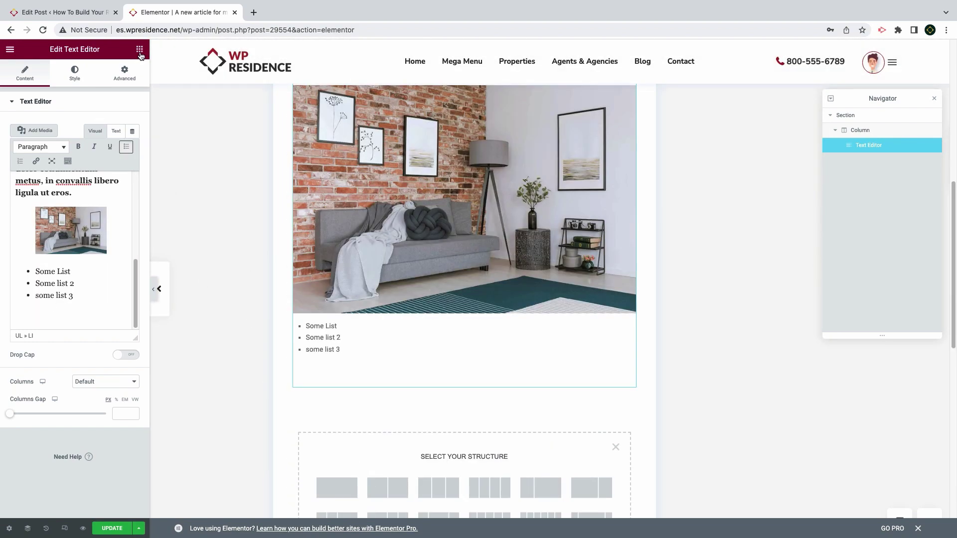
pyautogui.click(139, 50)
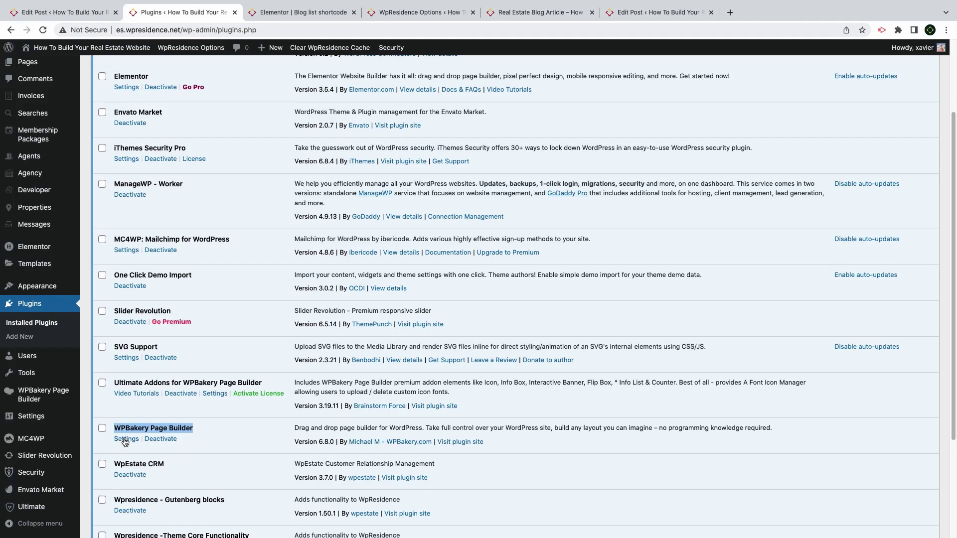
# In WPBakery settings, keep no default post template and give Administrators Custom post types with 'post' ticked
pyautogui.click(127, 439)
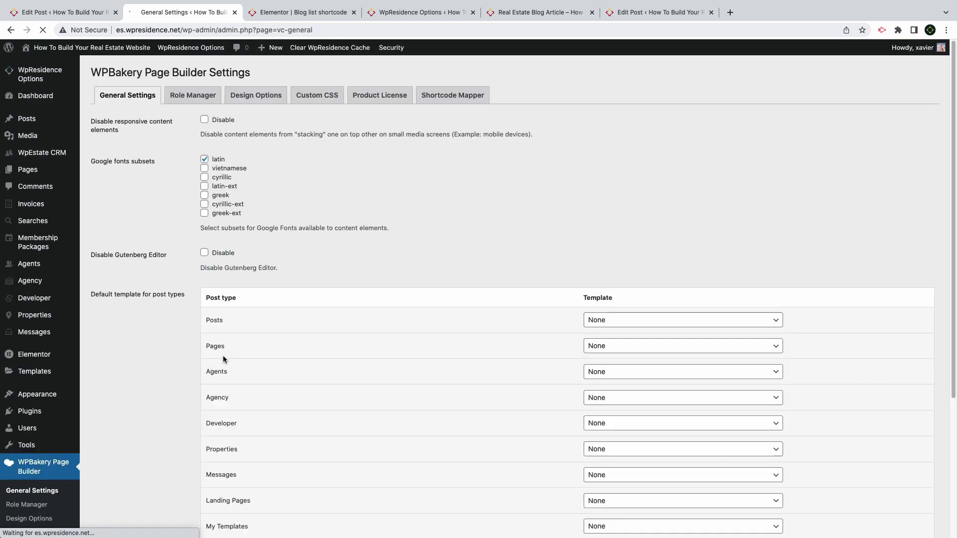
pyautogui.click(622, 322)
pyautogui.click(617, 322)
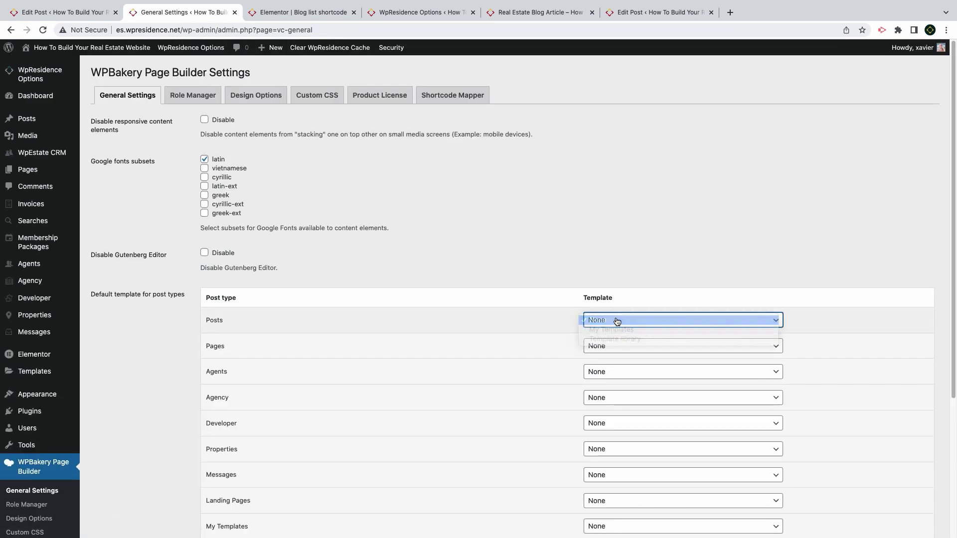
pyautogui.click(214, 102)
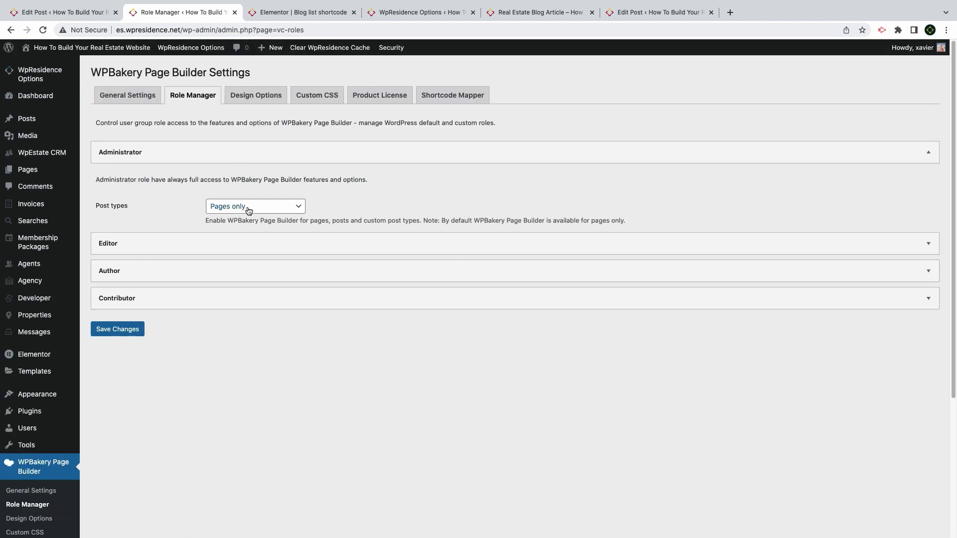
pyautogui.click(247, 209)
pyautogui.click(246, 216)
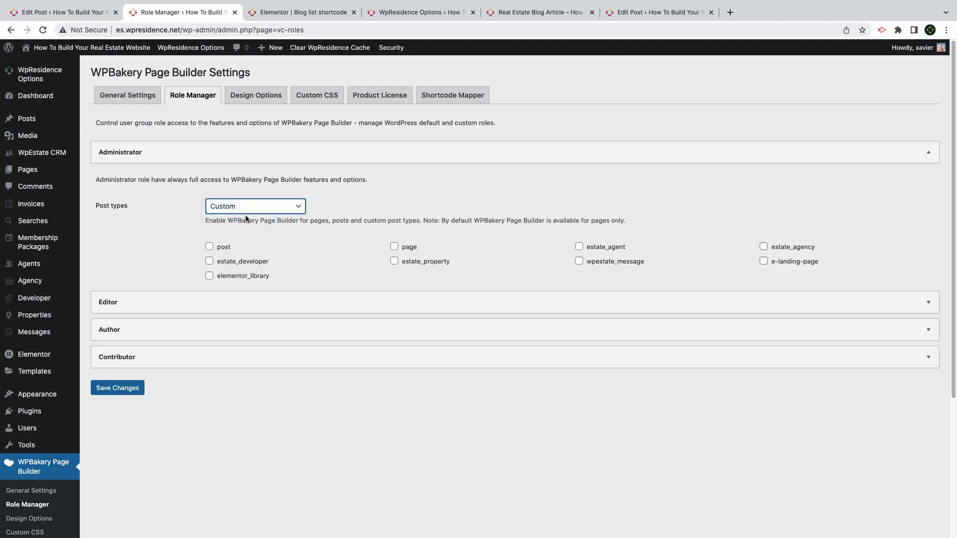
pyautogui.click(230, 251)
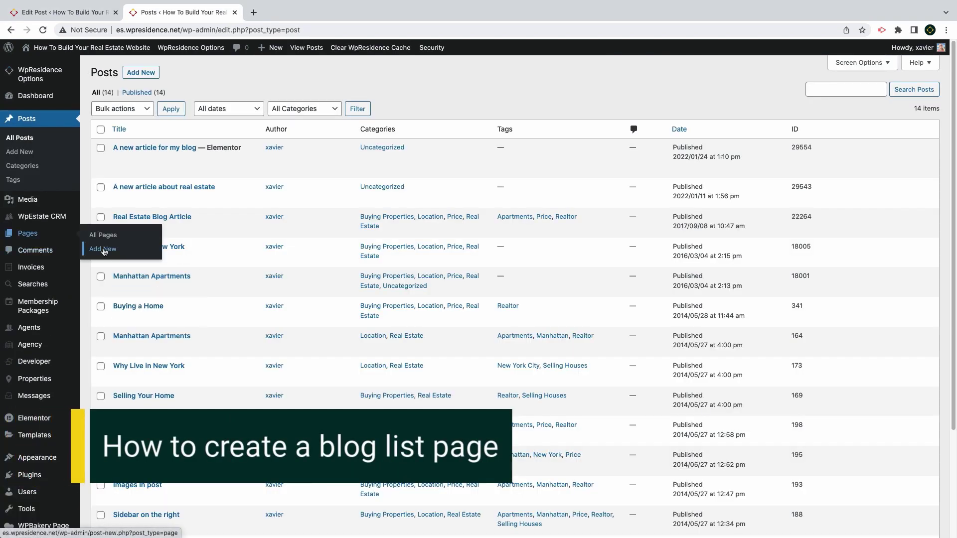
# Start a new page via Pages > Add New
pyautogui.click(35, 251)
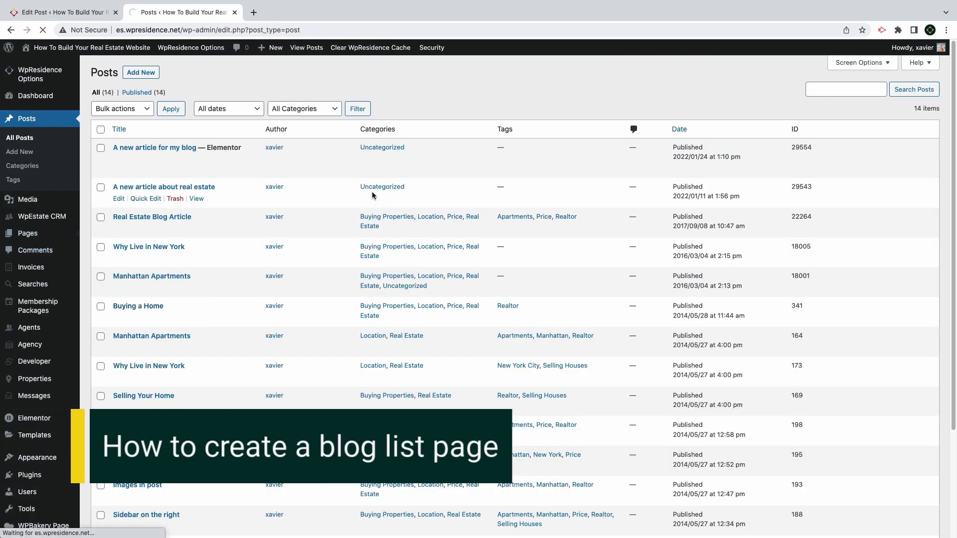
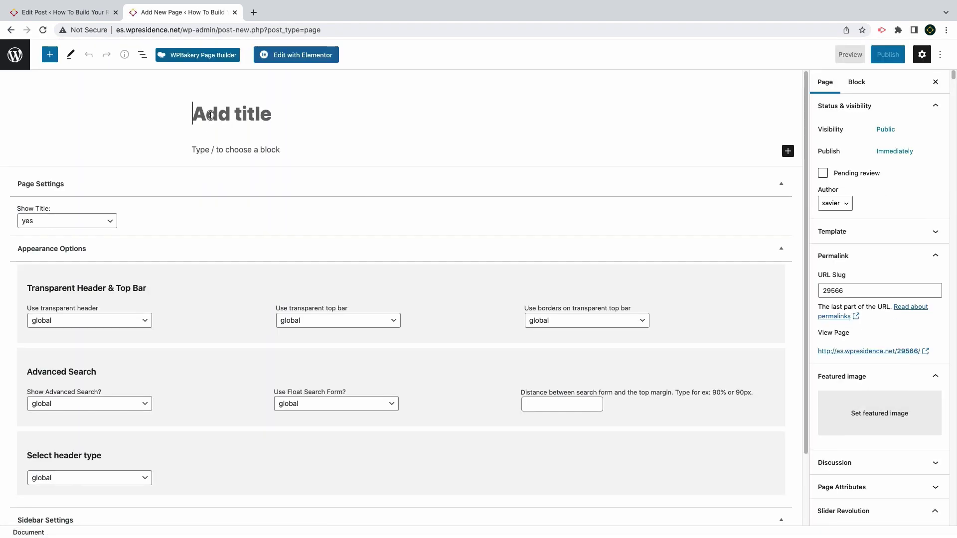
# Title the page 'Blog list page', hide its advanced search and set header type to none
pyautogui.write('Blog list page')
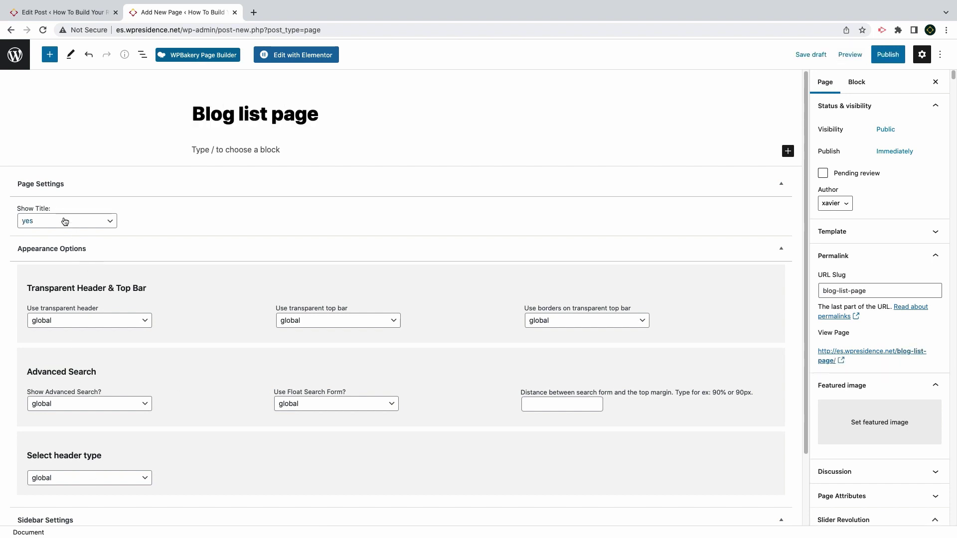
pyautogui.click(64, 321)
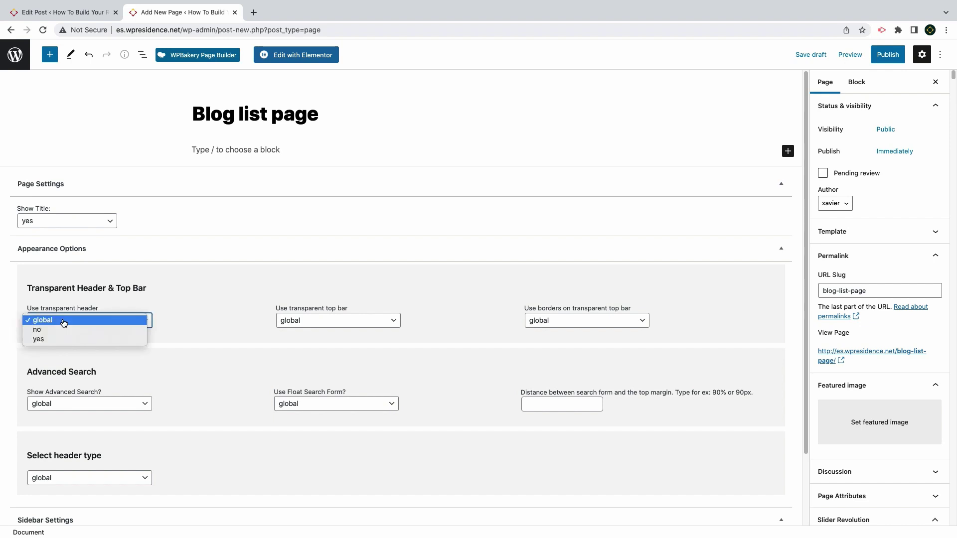
pyautogui.click(63, 321)
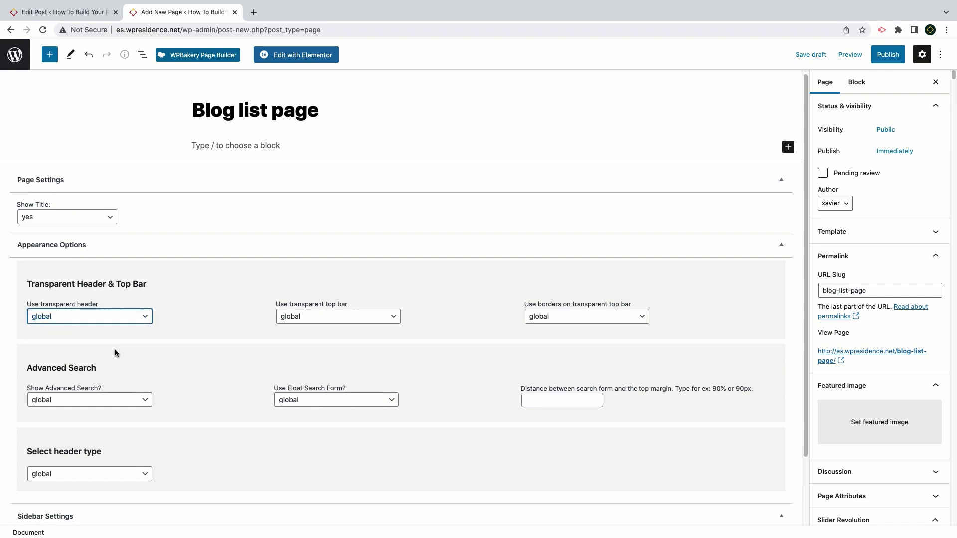
pyautogui.scroll(-3, 99, 344)
pyautogui.click(80, 327)
pyautogui.click(70, 337)
pyautogui.click(63, 401)
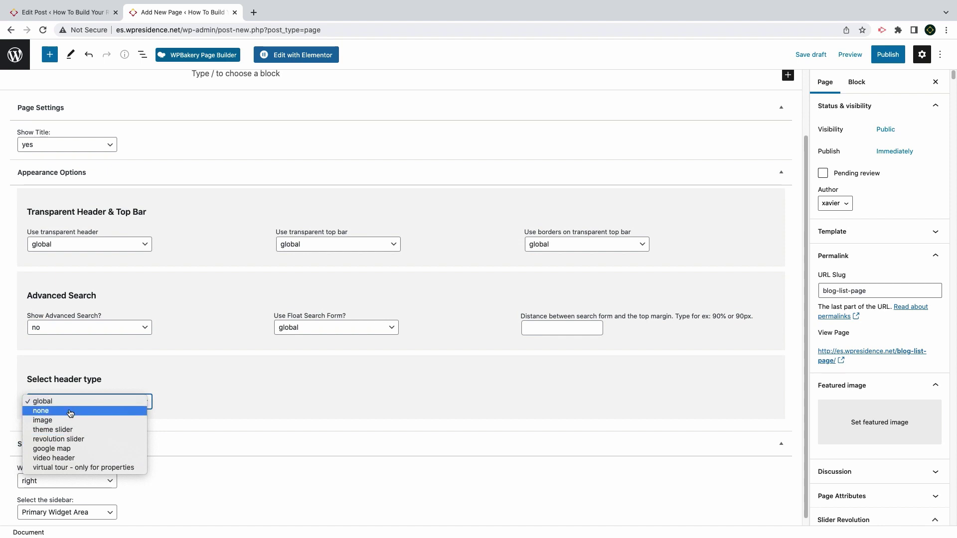
pyautogui.click(41, 411)
# Choose Blog list page as the page template
pyautogui.click(935, 105)
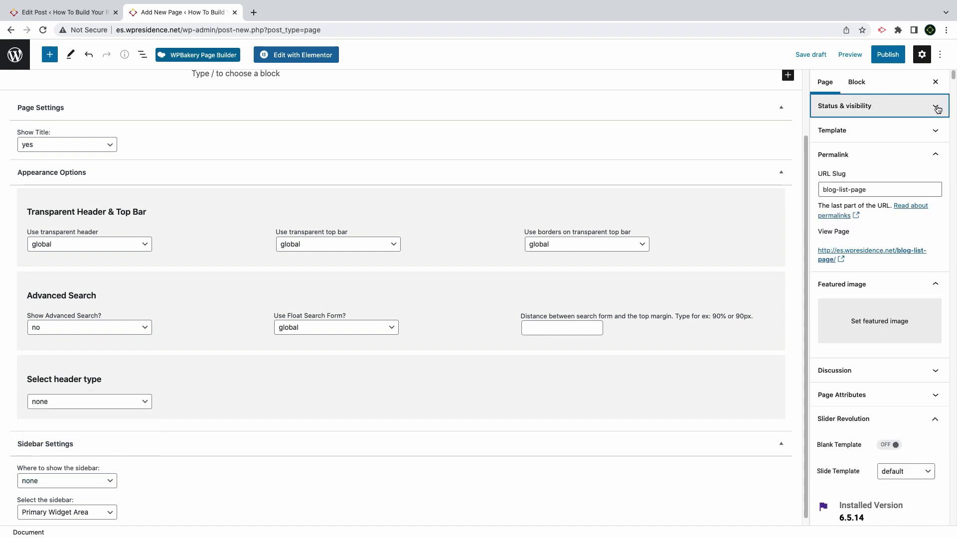
pyautogui.click(928, 155)
pyautogui.click(932, 131)
pyautogui.click(871, 153)
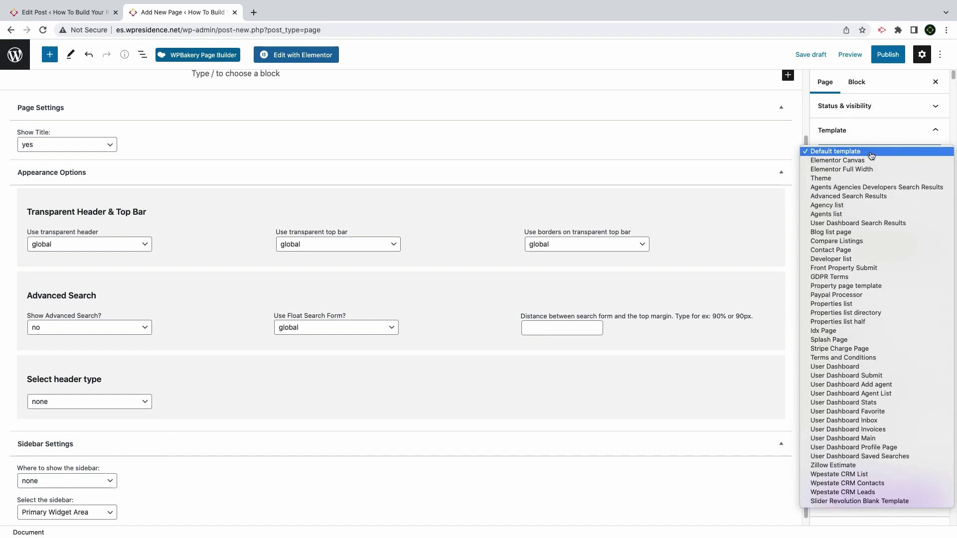
pyautogui.click(842, 233)
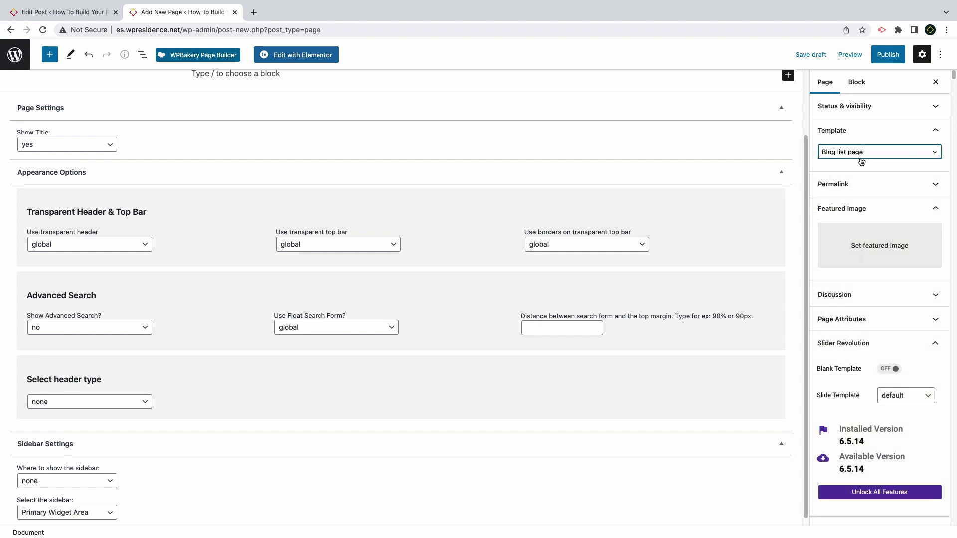
pyautogui.click(862, 155)
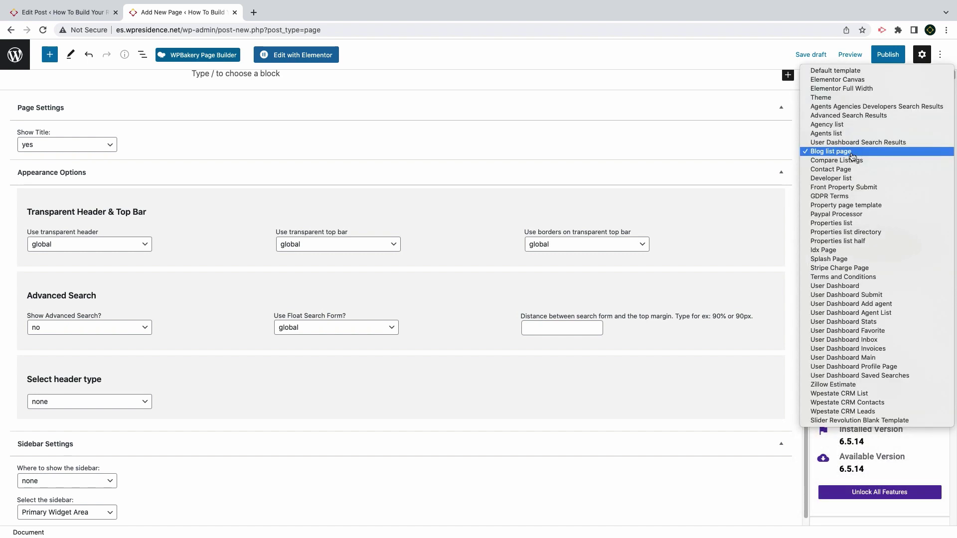
pyautogui.click(852, 156)
# Publish the page and view it live on the site
pyautogui.click(888, 54)
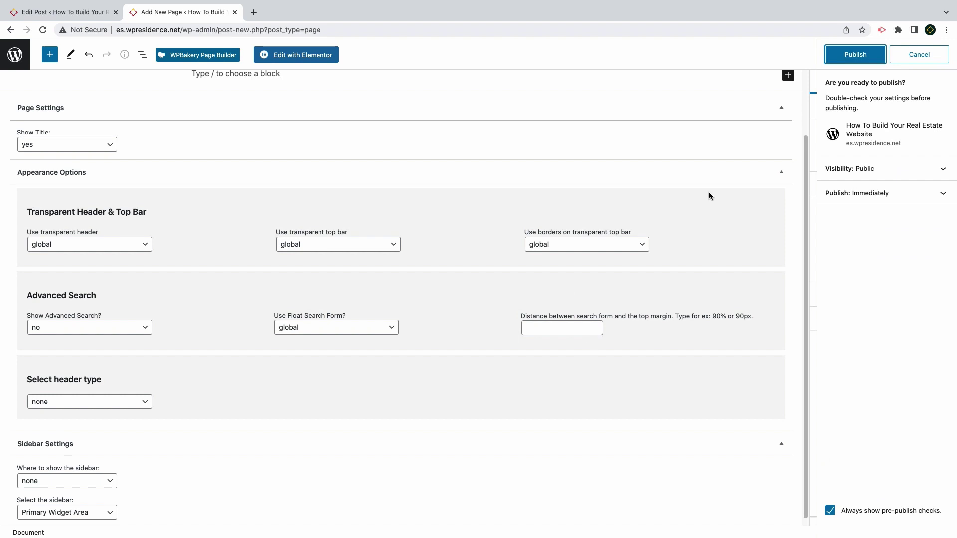
pyautogui.click(872, 58)
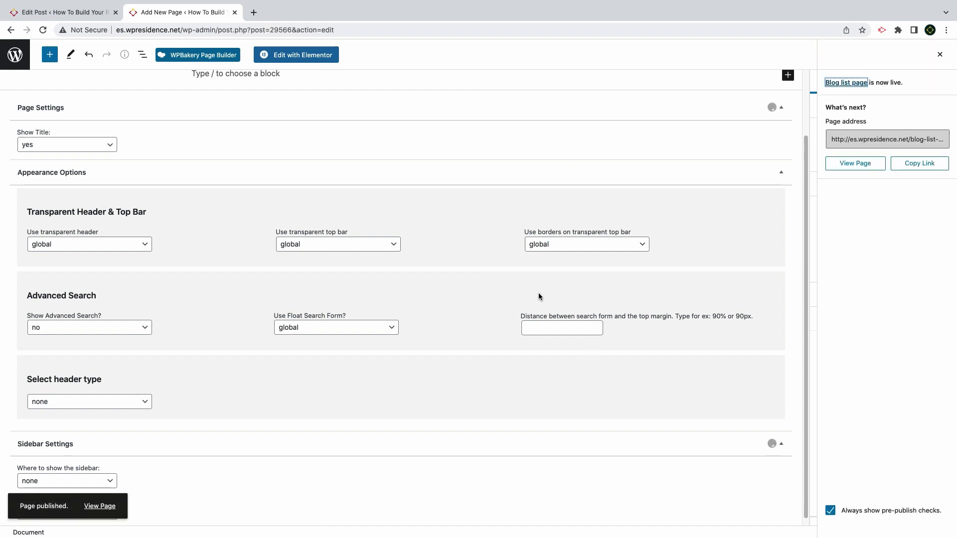
pyautogui.click(100, 506)
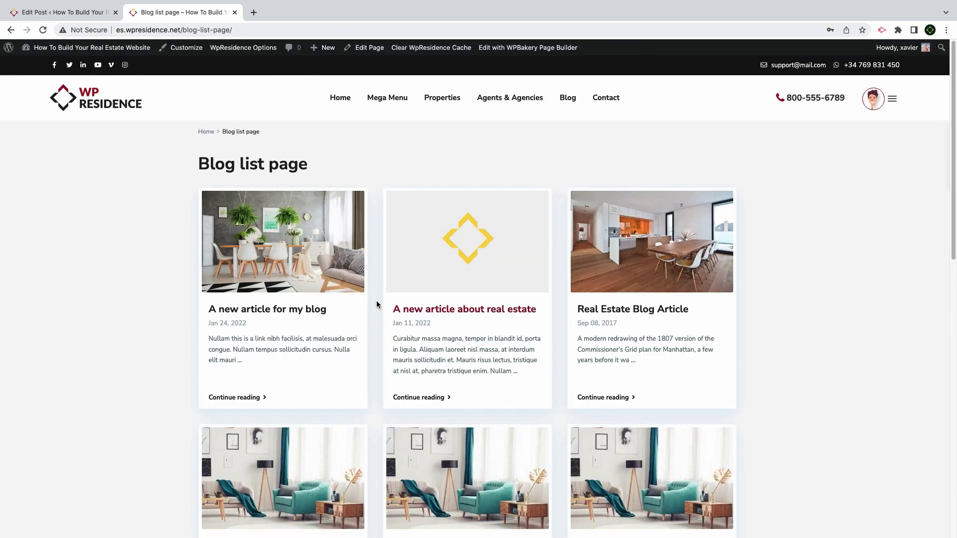
# Create a new page titled 'Blog list shortcode' and open it in Elementor
pyautogui.scroll(-10, 336, 327)
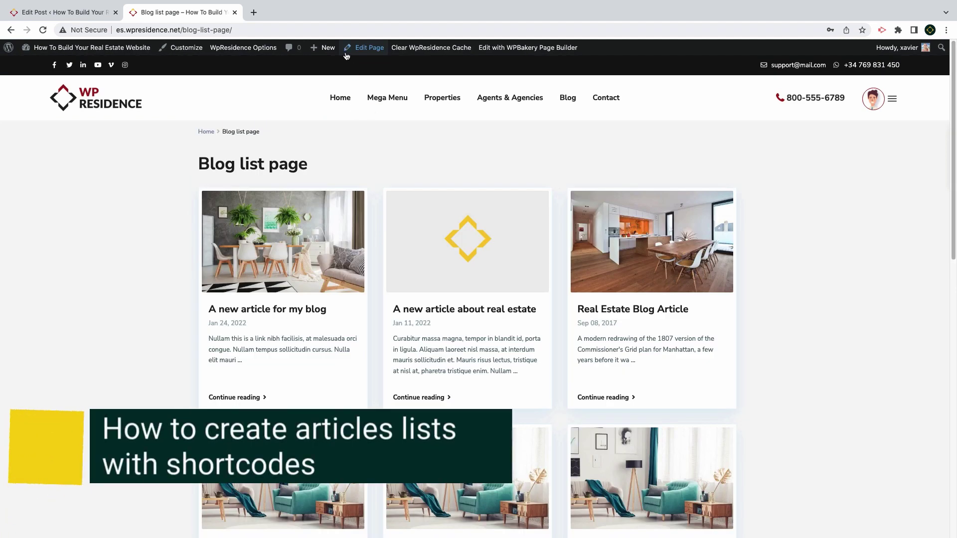
pyautogui.moveTo(329, 50)
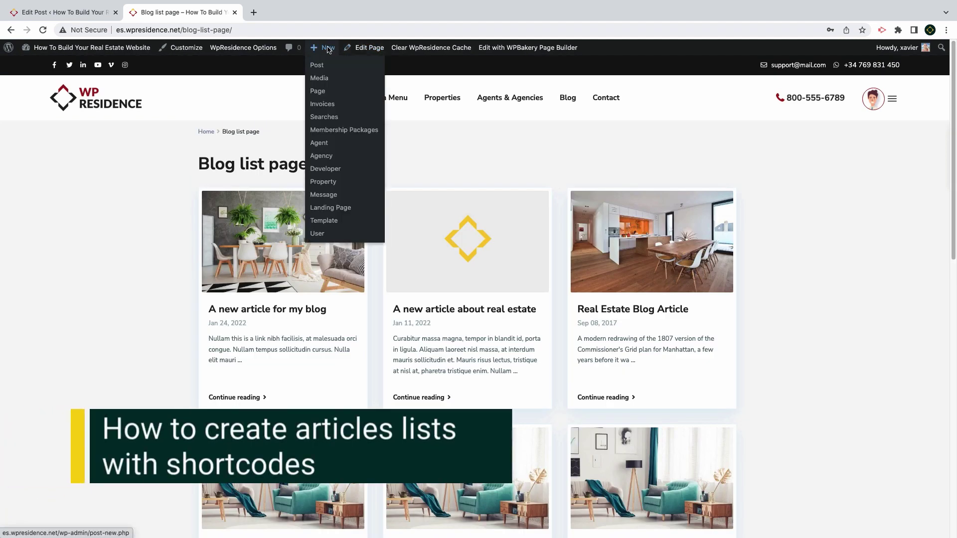
pyautogui.click(317, 91)
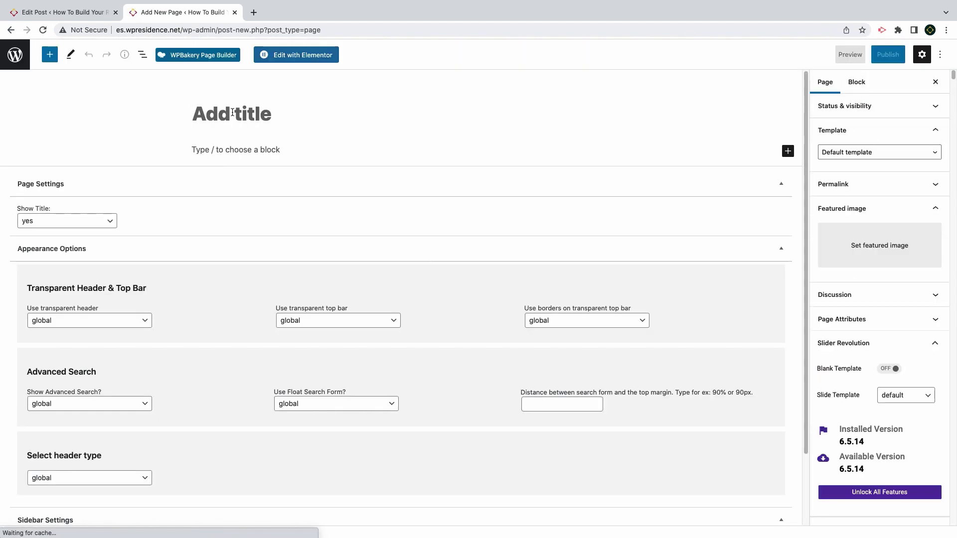
pyautogui.click(232, 112)
pyautogui.write('Blog l')
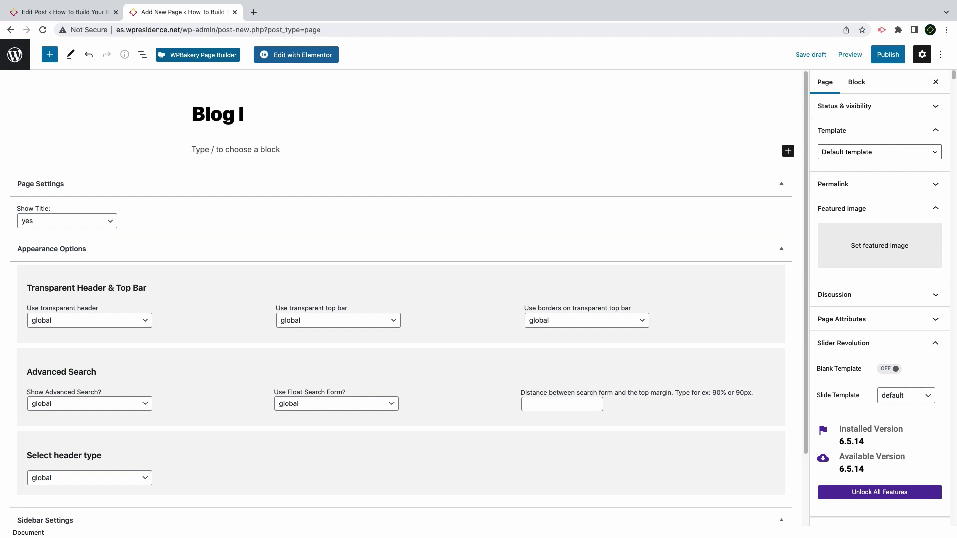
pyautogui.write('ist shortcode')
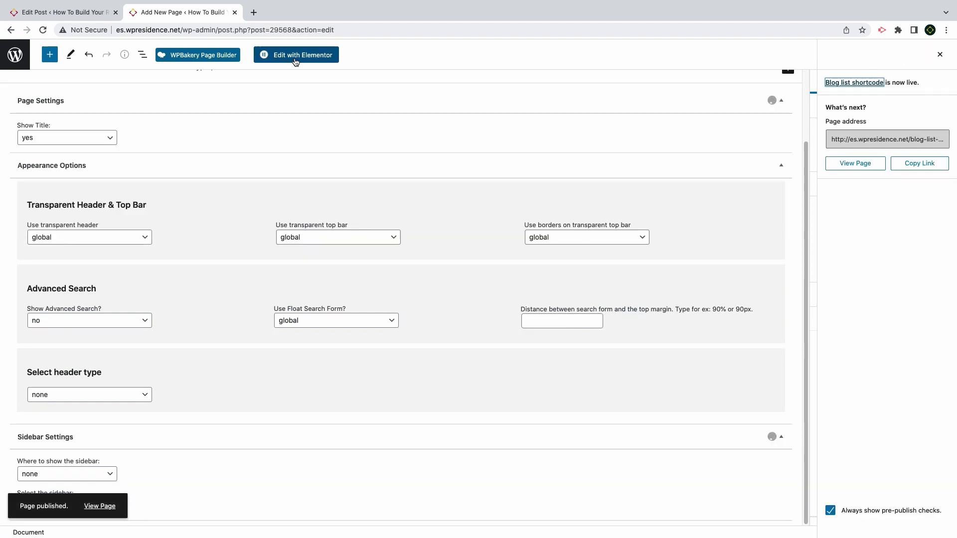
pyautogui.click(295, 59)
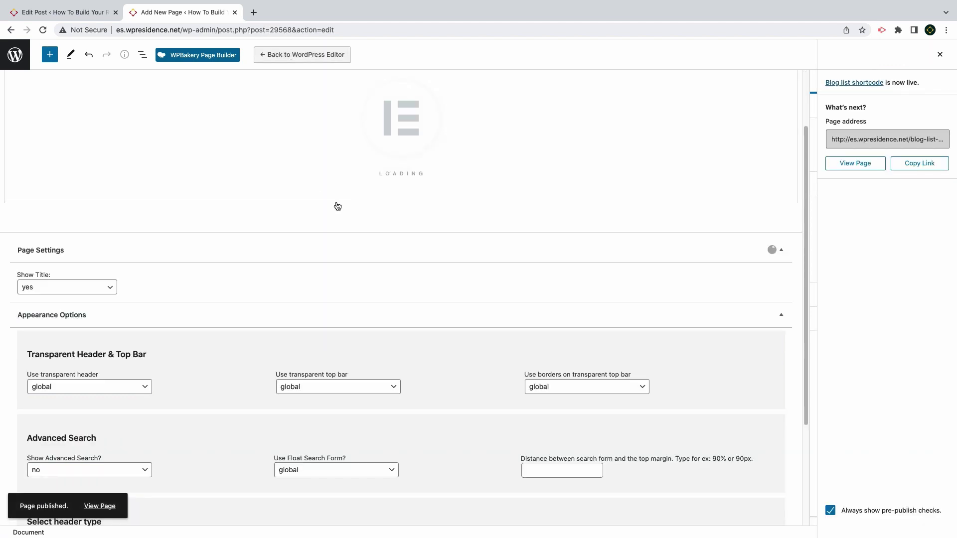
pyautogui.scroll(2, 339, 208)
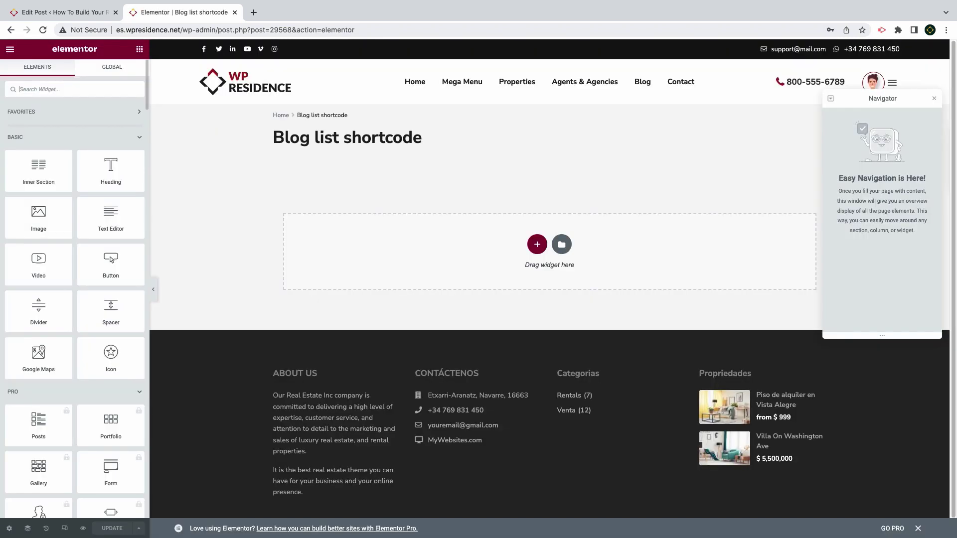
# Add a WpResidence Blog Post List widget sorted by title descending, showing 3 items
pyautogui.write('blog')
pyautogui.moveTo(40, 125); pyautogui.dragTo(453, 280)
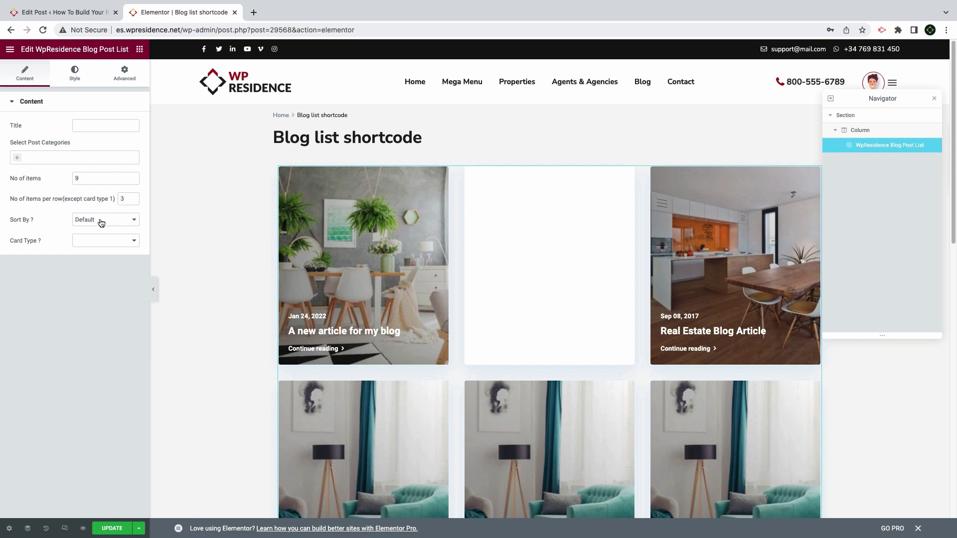
pyautogui.click(101, 223)
pyautogui.click(95, 225)
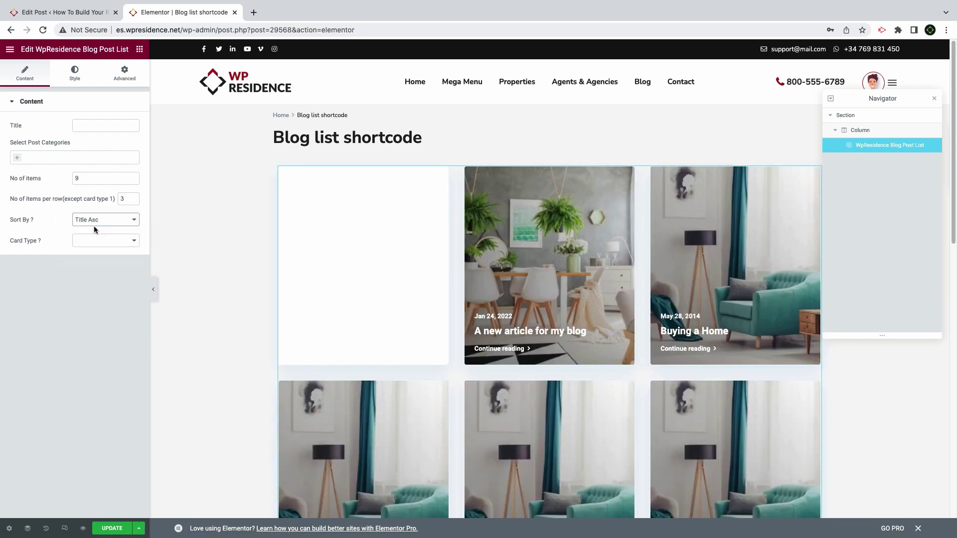
pyautogui.click(94, 226)
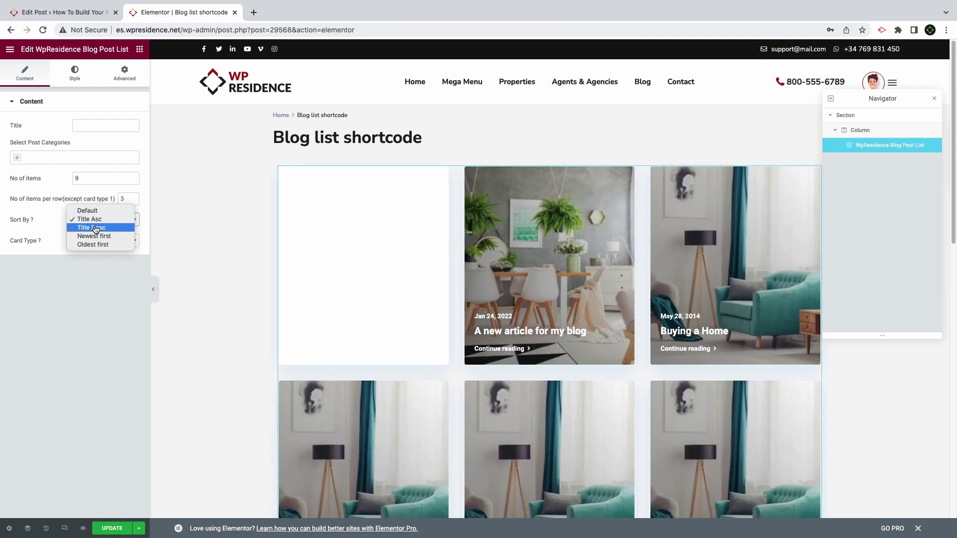
pyautogui.click(95, 231)
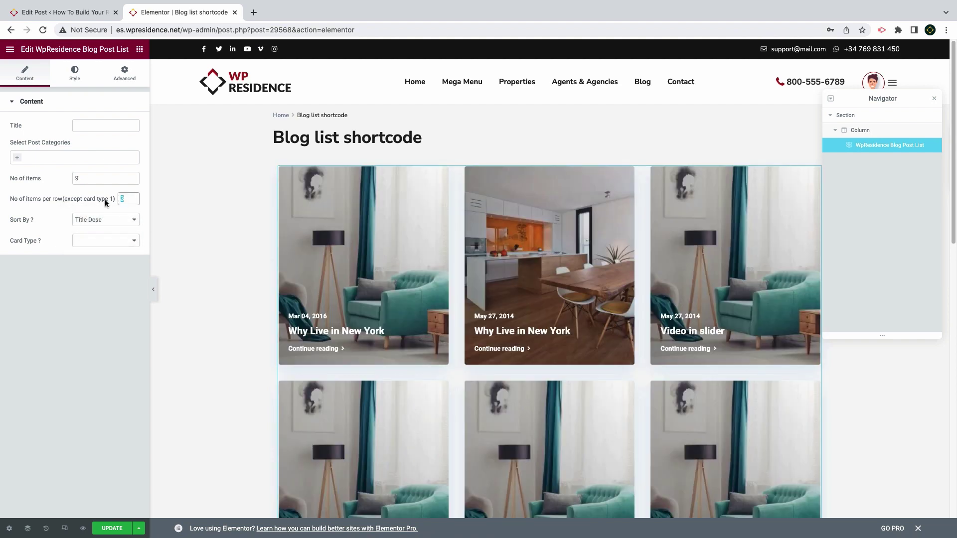
pyautogui.hotkey('shift', 'Tab')
pyautogui.write('3')
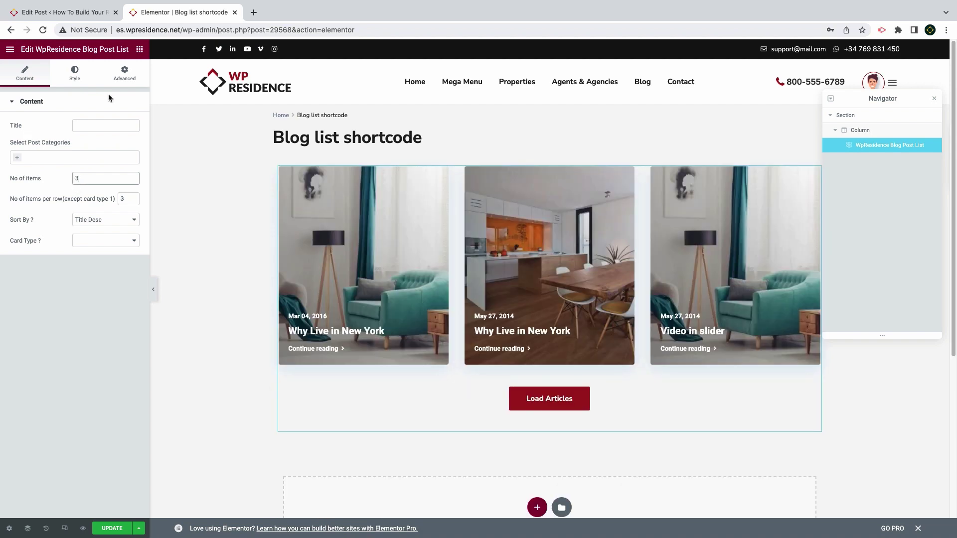
# Leave the category unset and switch the post cards to Type 3
pyautogui.click(43, 157)
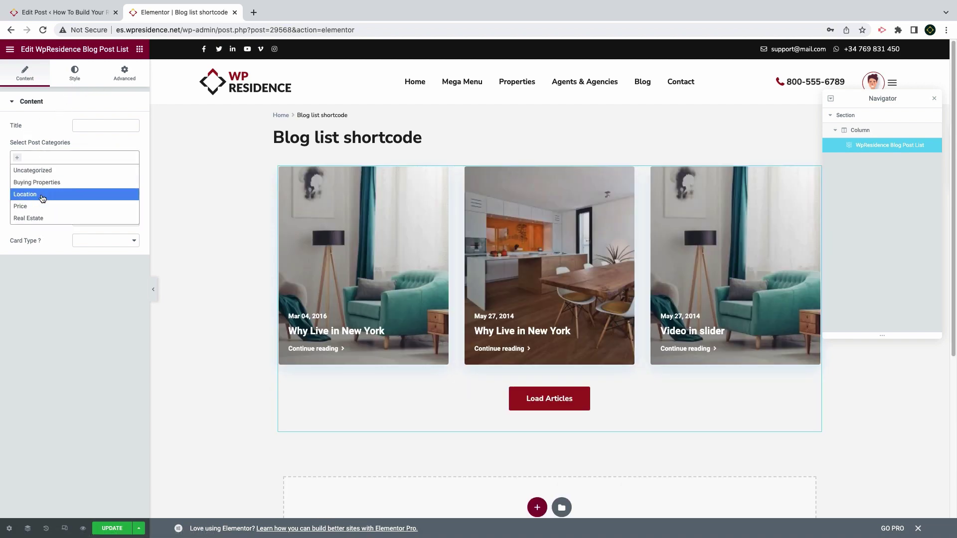
pyautogui.click(45, 157)
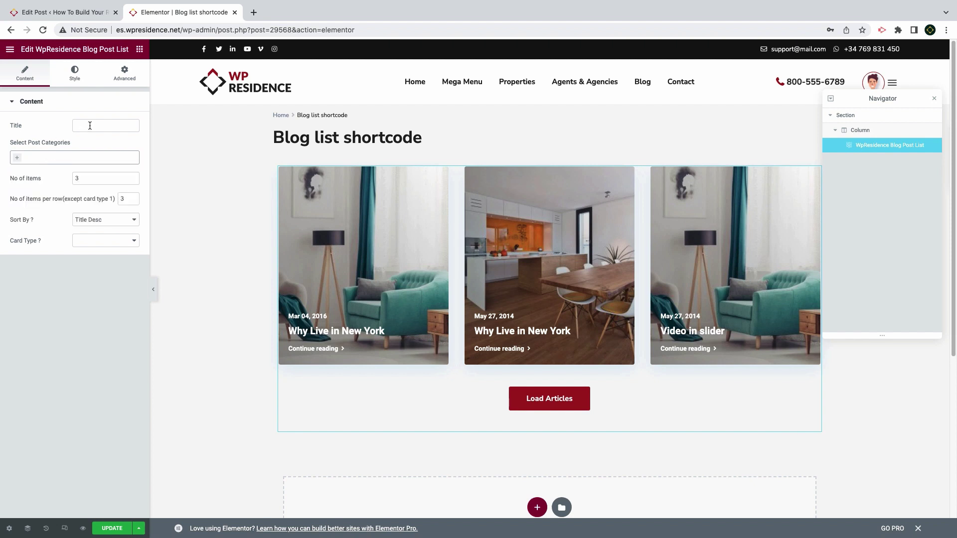
pyautogui.click(94, 240)
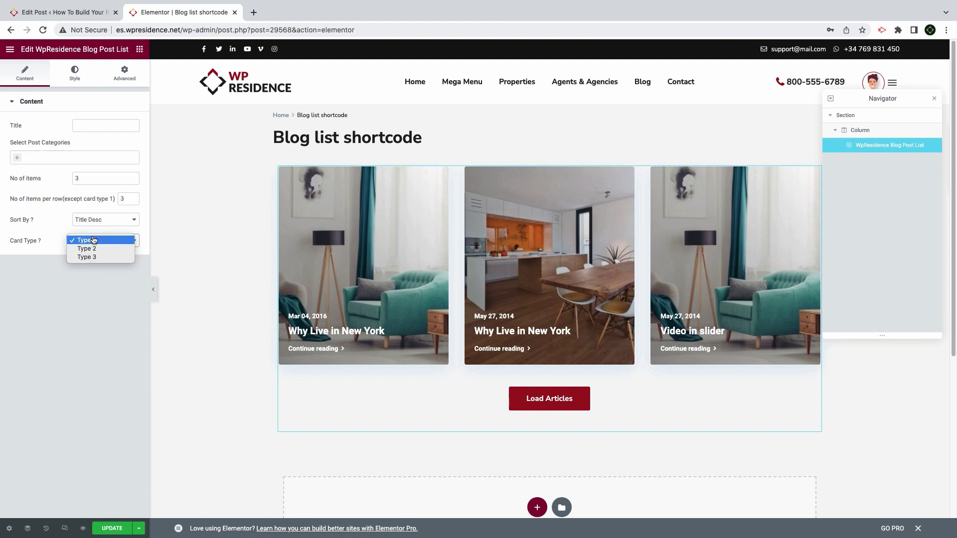
pyautogui.click(94, 247)
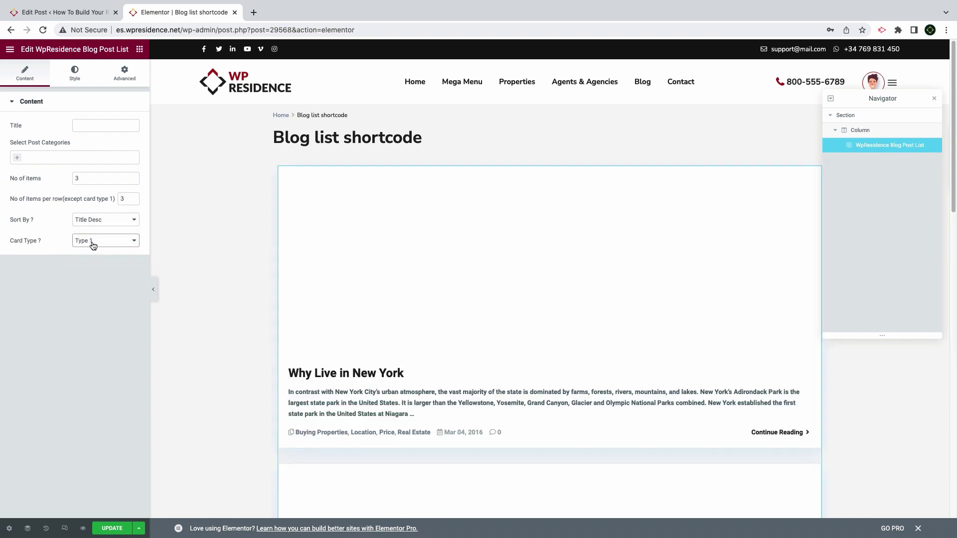
pyautogui.click(93, 243)
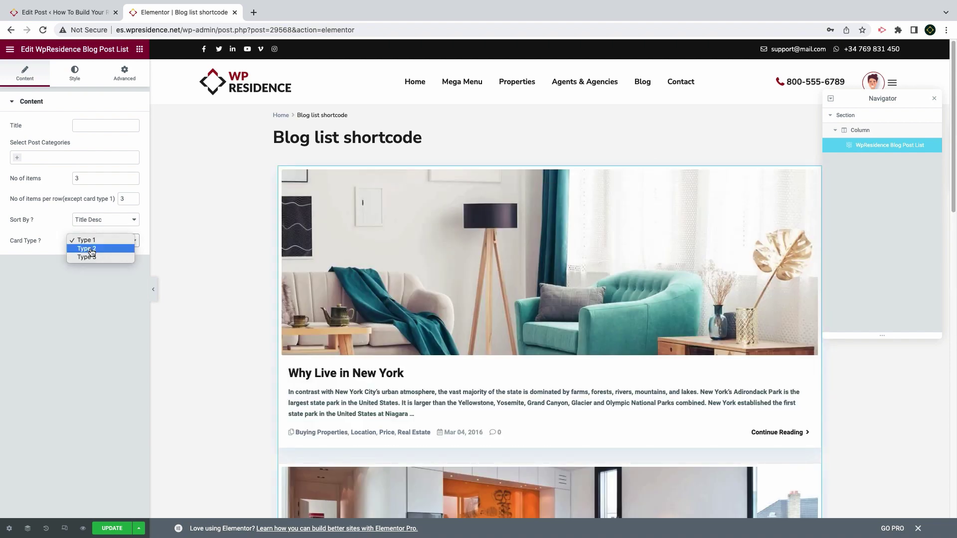
pyautogui.click(91, 252)
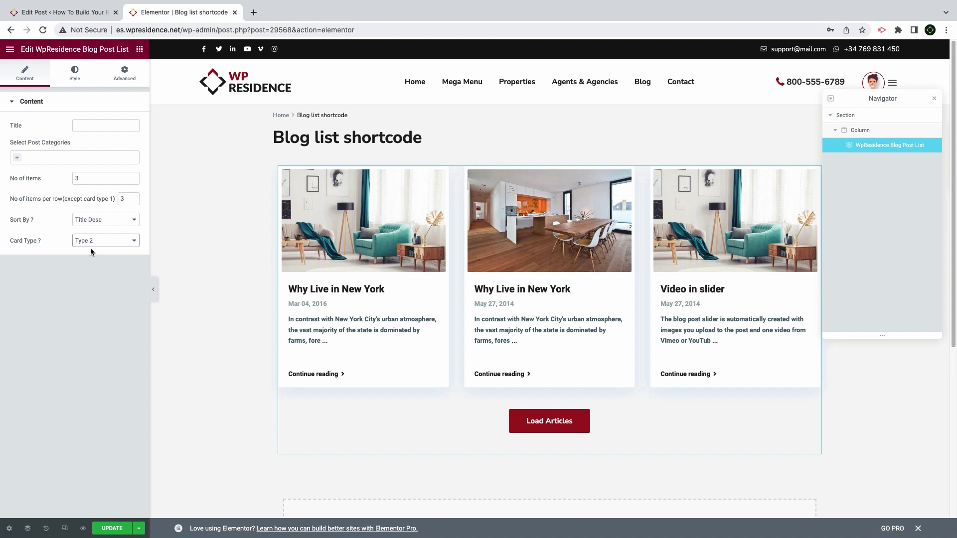
pyautogui.click(97, 242)
pyautogui.click(97, 248)
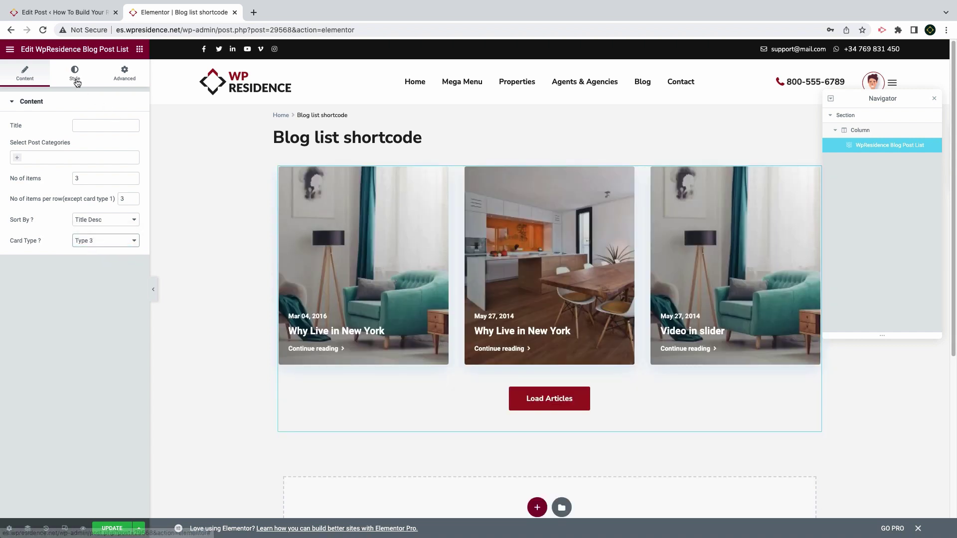
# Style the post titles at weight 500 and the date and meta icons at size 12
pyautogui.click(76, 81)
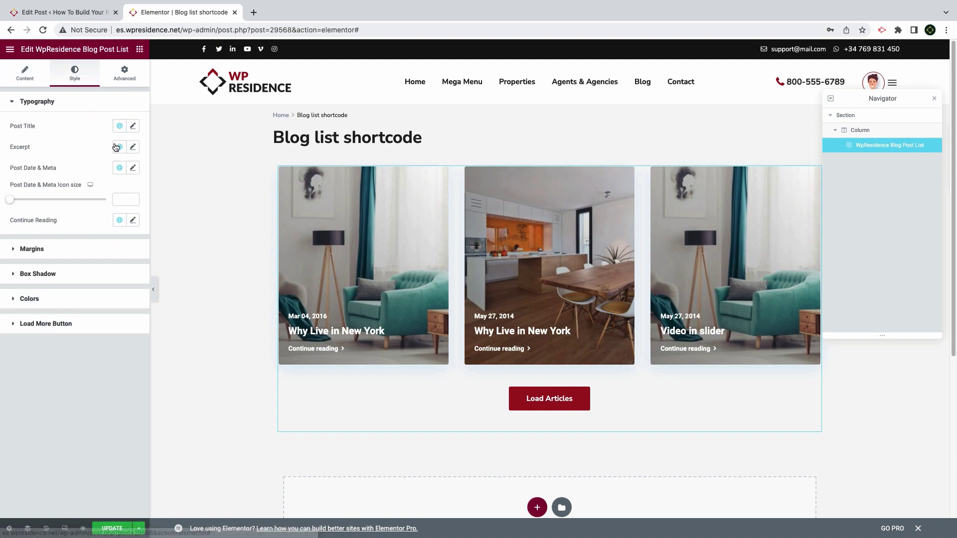
pyautogui.click(134, 126)
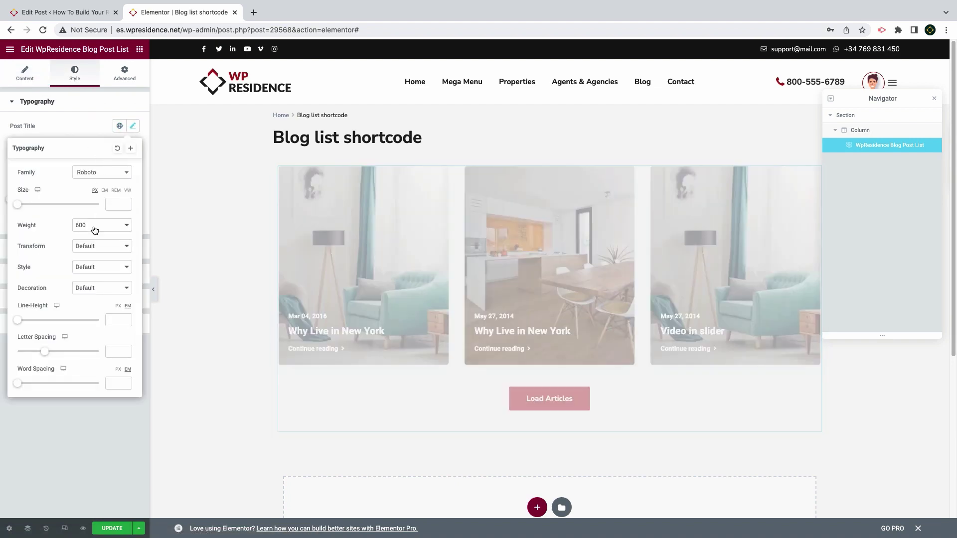
pyautogui.click(93, 226)
pyautogui.click(89, 217)
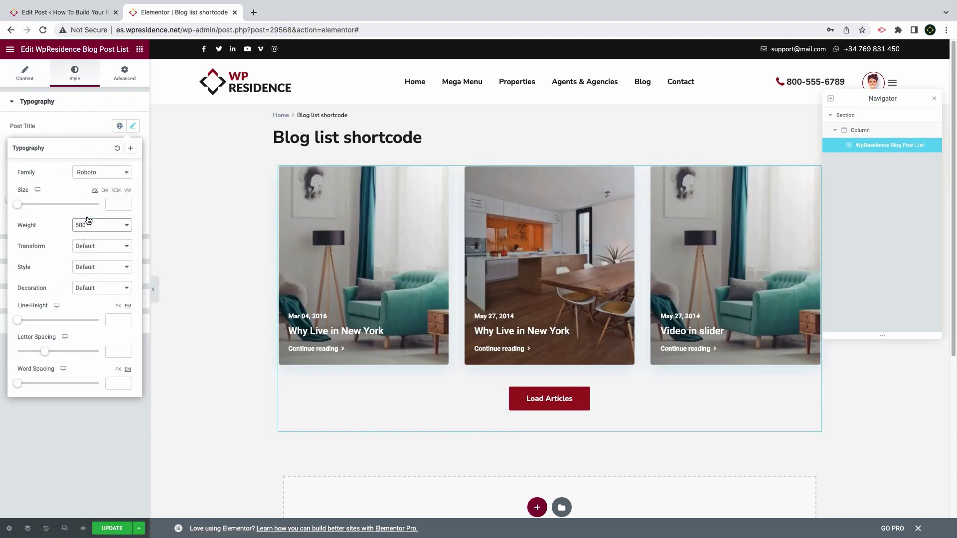
pyautogui.click(79, 121)
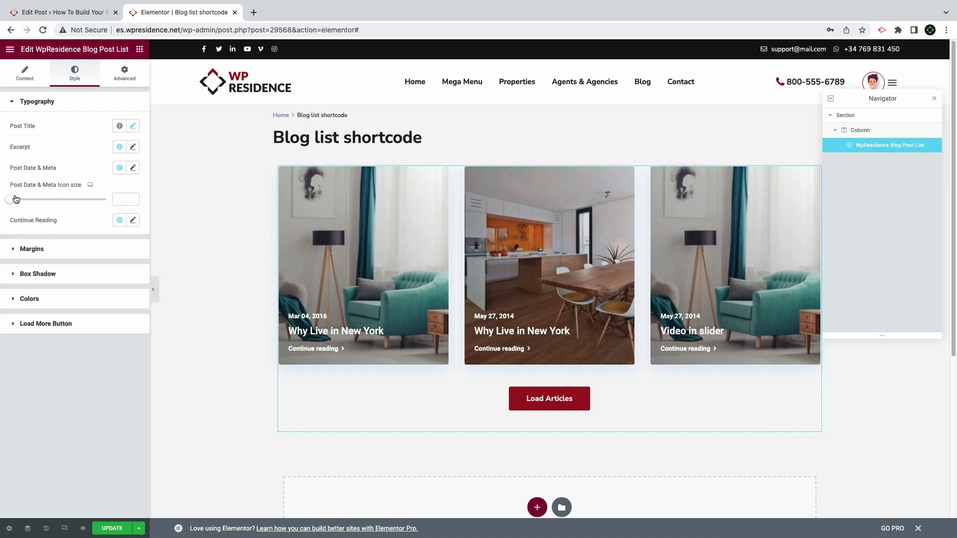
pyautogui.moveTo(14, 202); pyautogui.dragTo(18, 203)
pyautogui.click(118, 202)
pyautogui.write('12')
# Add a WpResidence Items Slider showing articles with sideways arrows, then preview the changes
pyautogui.click(111, 528)
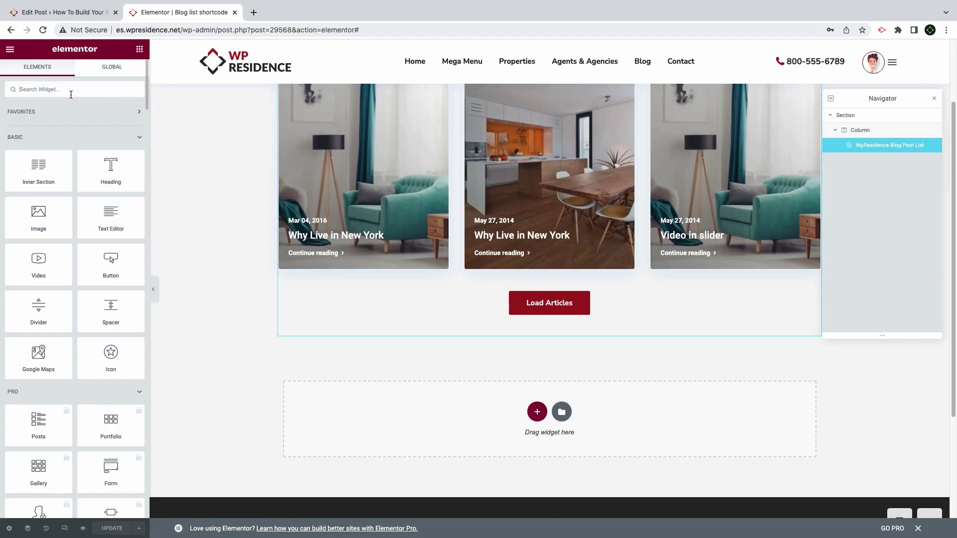
pyautogui.write('items')
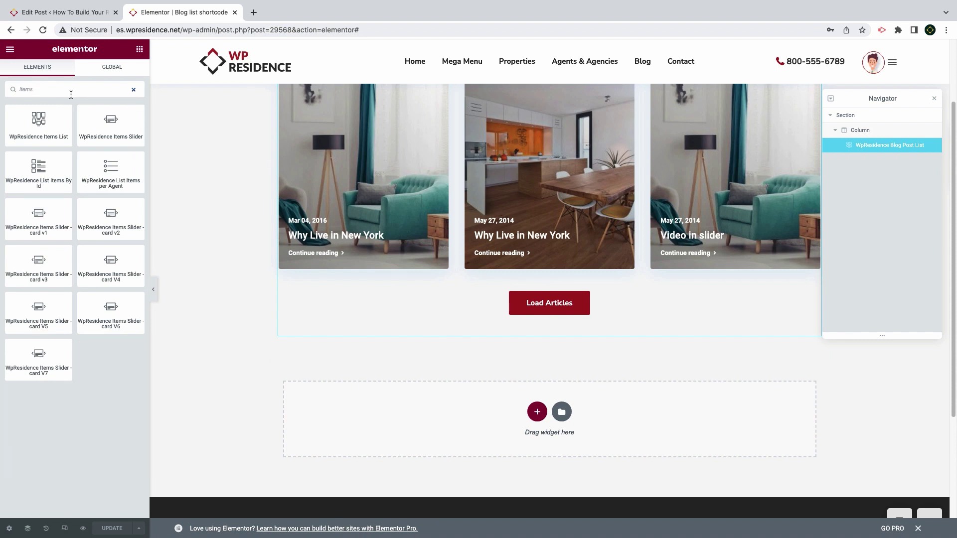
pyautogui.moveTo(105, 125); pyautogui.dragTo(545, 423)
pyautogui.click(102, 147)
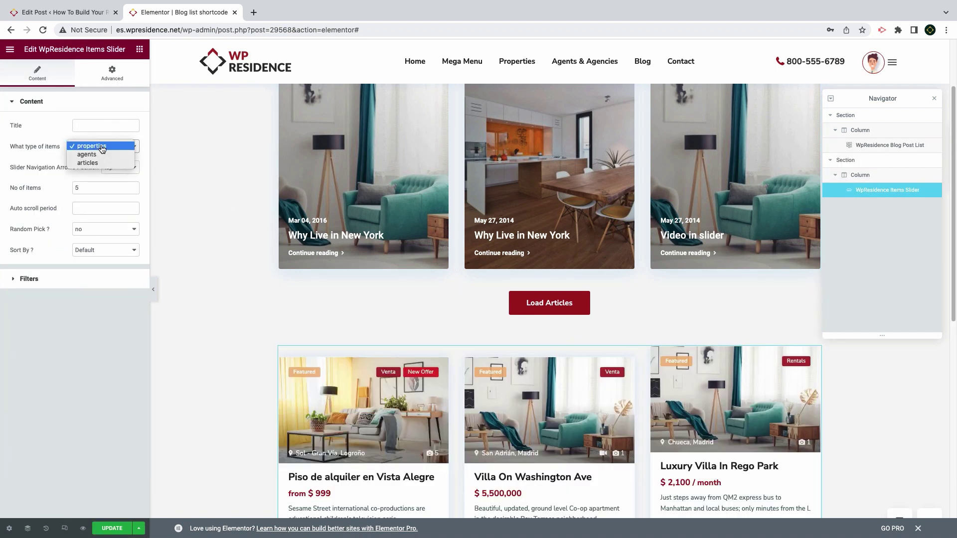
pyautogui.click(100, 163)
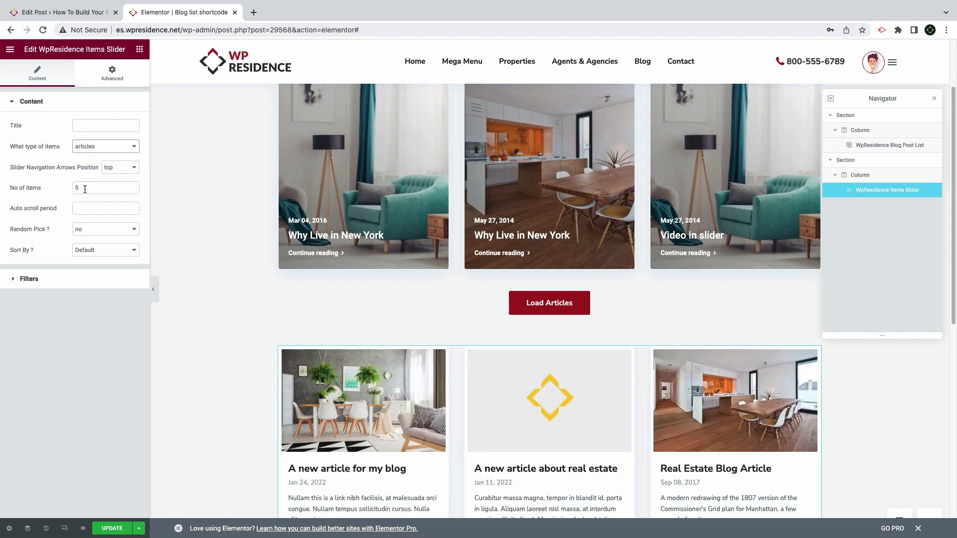
pyautogui.click(111, 170)
pyautogui.click(114, 180)
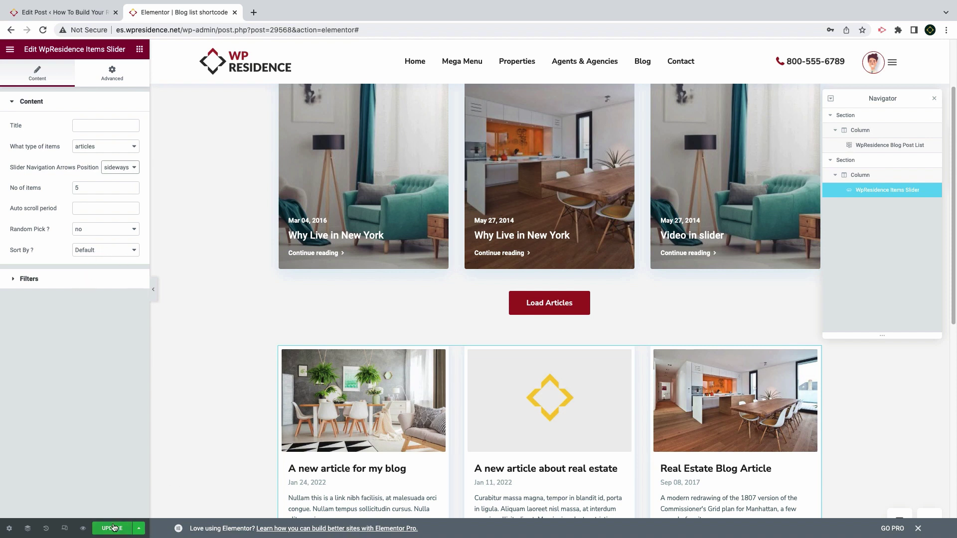
pyautogui.click(84, 529)
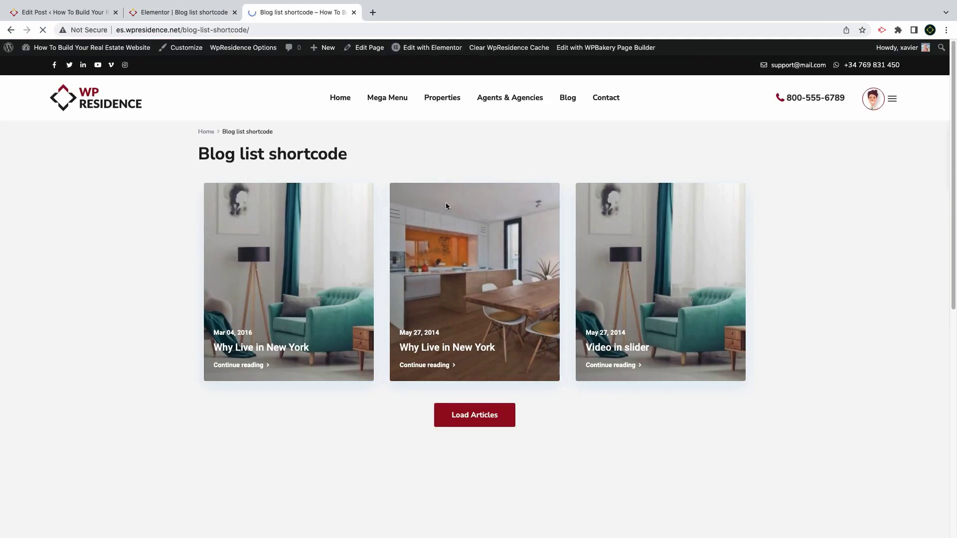
# Scroll through the previewed page to inspect the article carousel
pyautogui.scroll(-4, 336, 238)
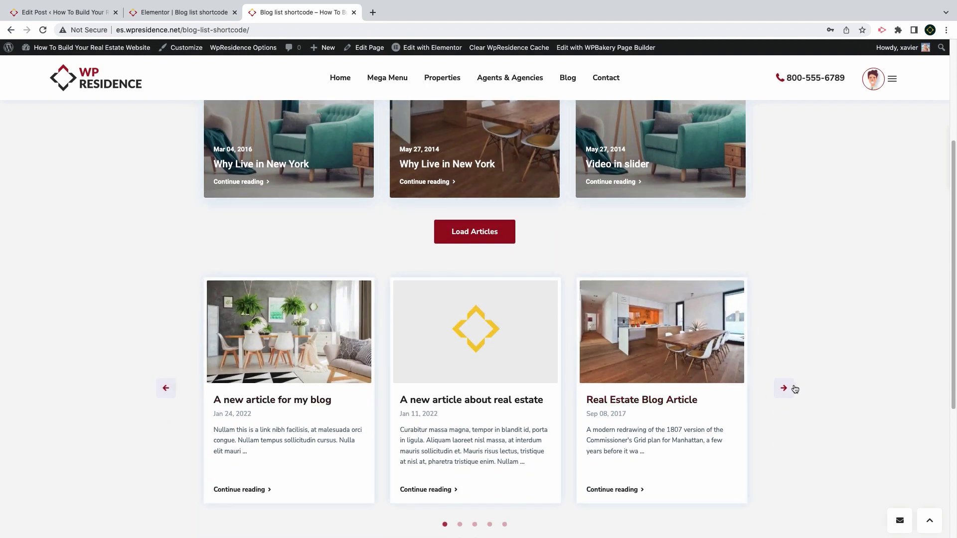
pyautogui.scroll(4, 652, 342)
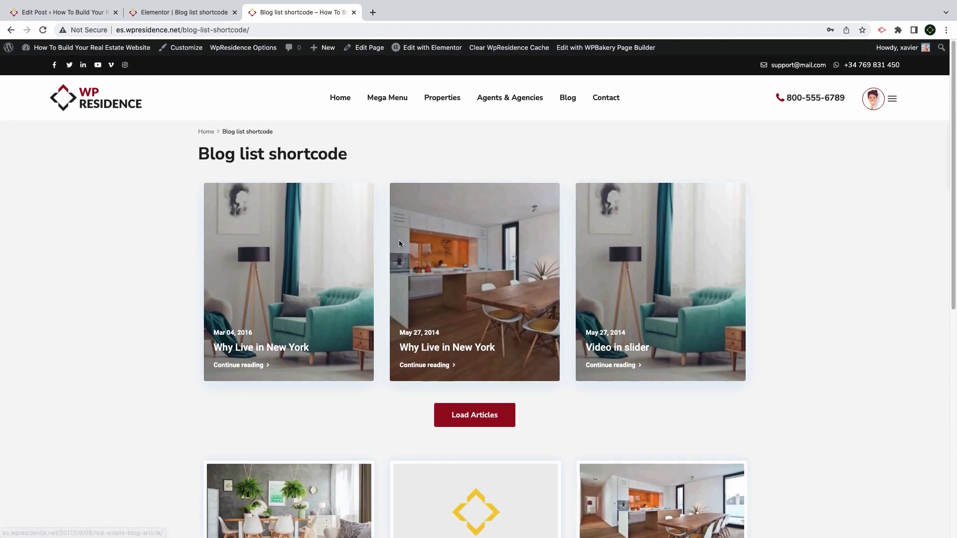
pyautogui.scroll(-6, 629, 296)
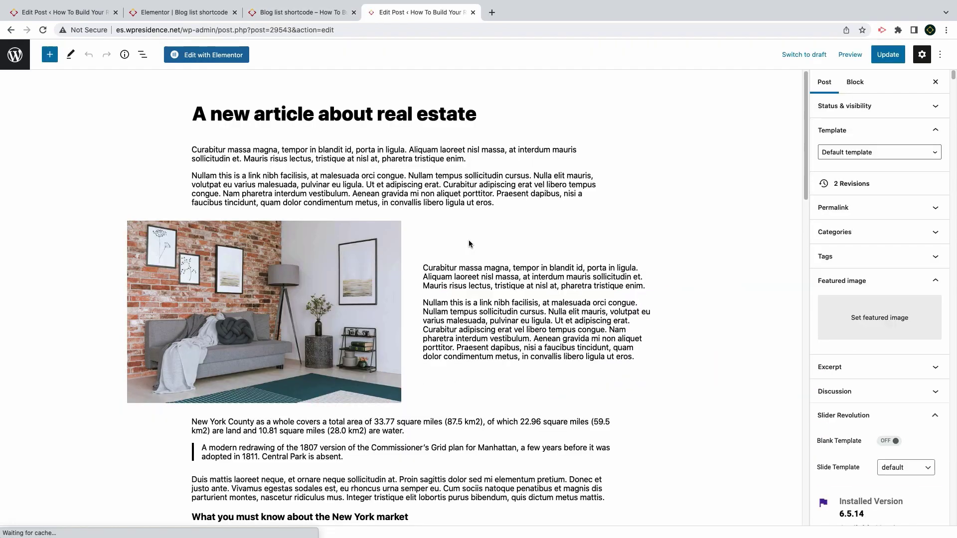
# Set interior24 as the article's featured image, update the post, and reload the blog list page
pyautogui.click(876, 322)
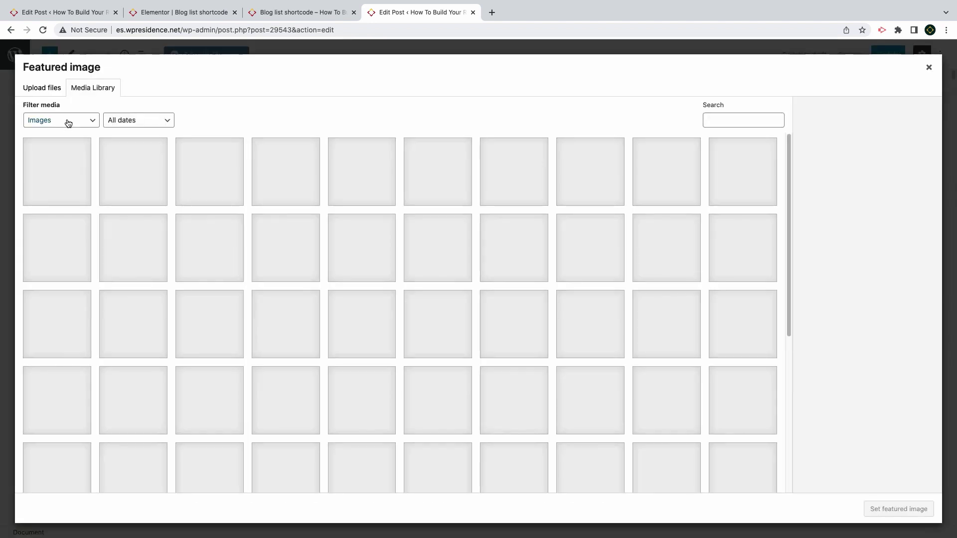
pyautogui.click(68, 123)
pyautogui.click(438, 324)
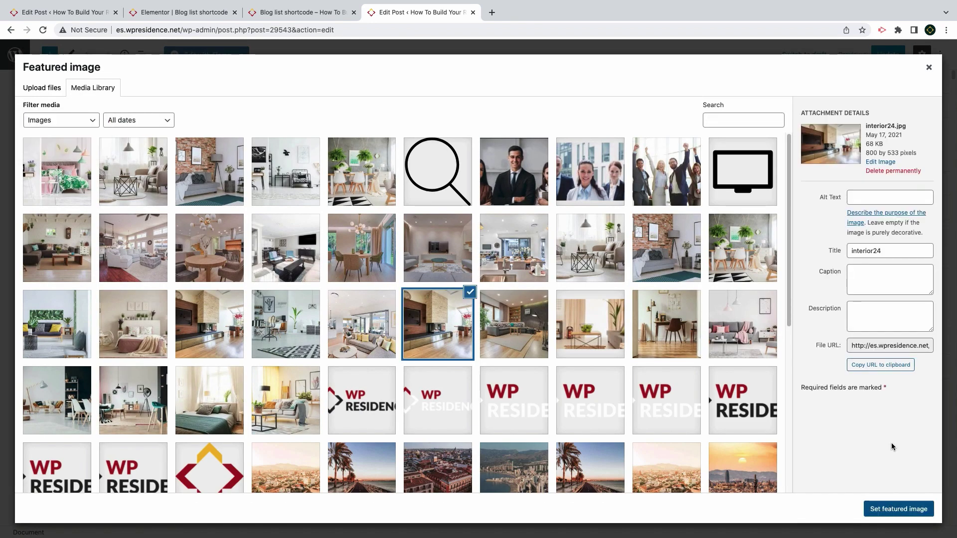
pyautogui.click(894, 508)
pyautogui.click(900, 56)
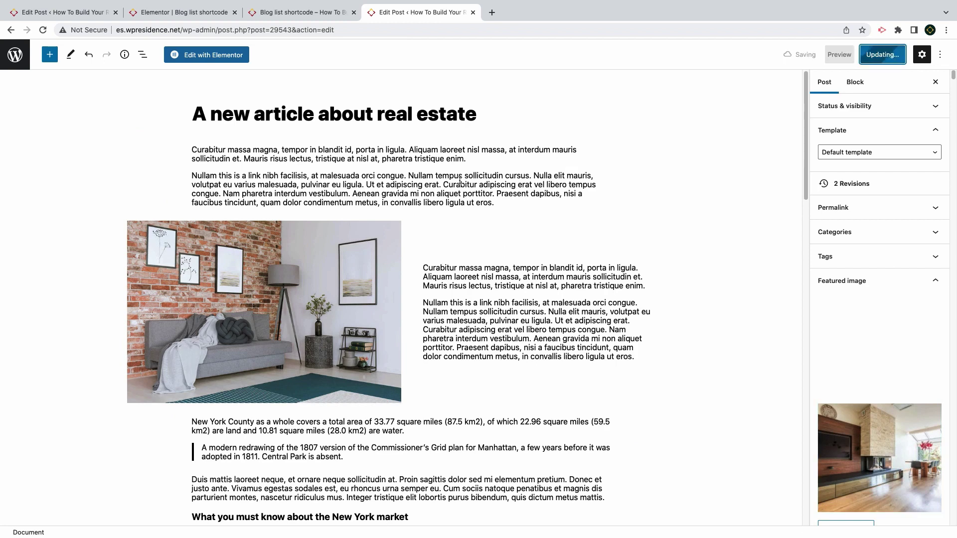
pyautogui.click(268, 15)
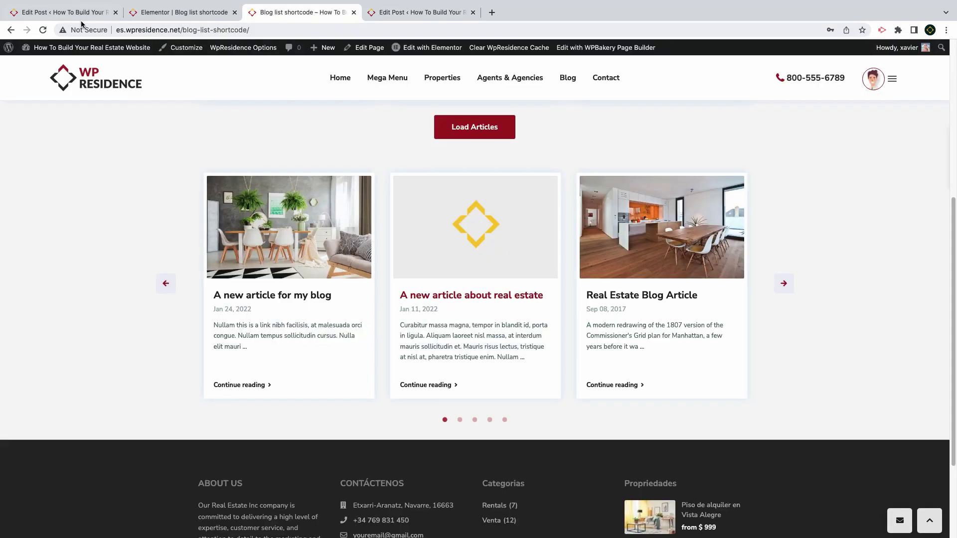
pyautogui.click(43, 30)
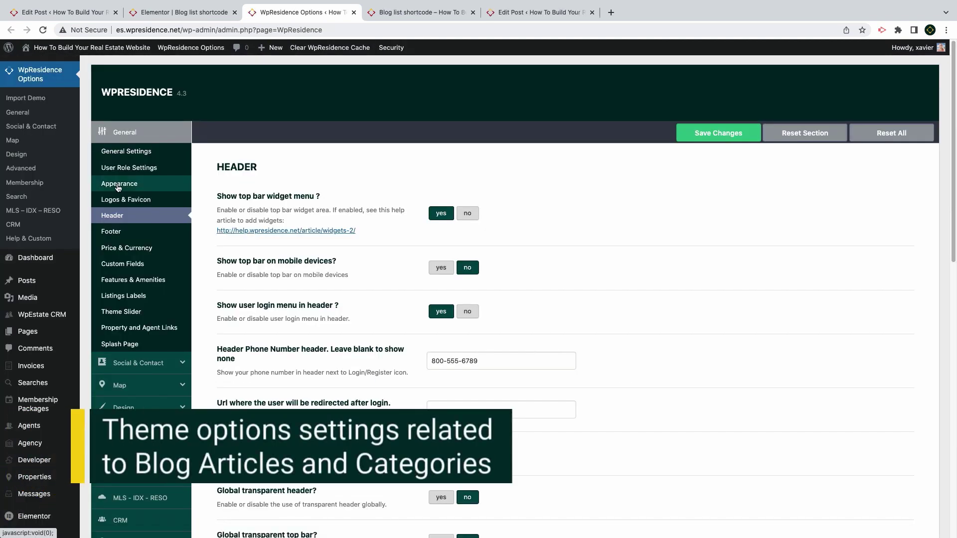
# In Appearance, use My Sidebar for blog category/archive pages with position set to no sidebar
pyautogui.click(118, 185)
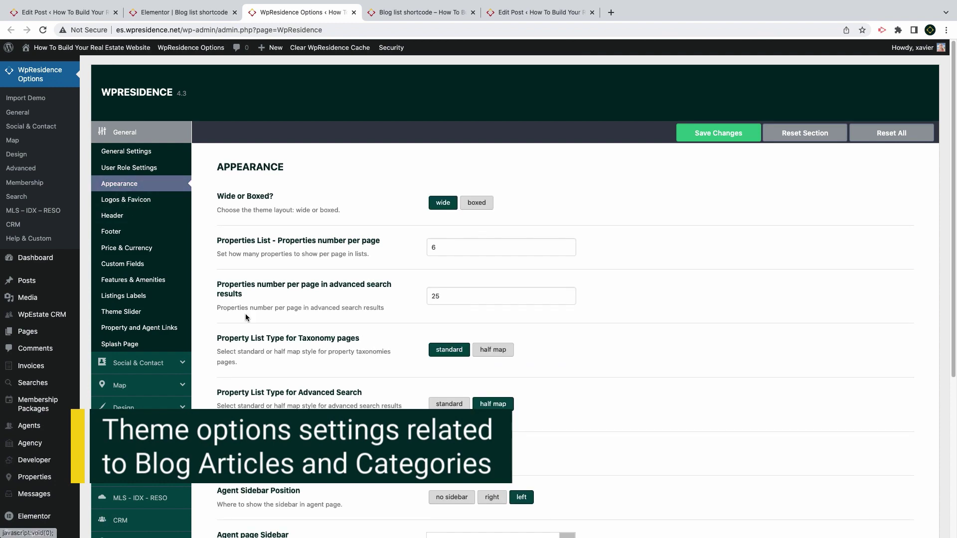
pyautogui.scroll(-3, 249, 315)
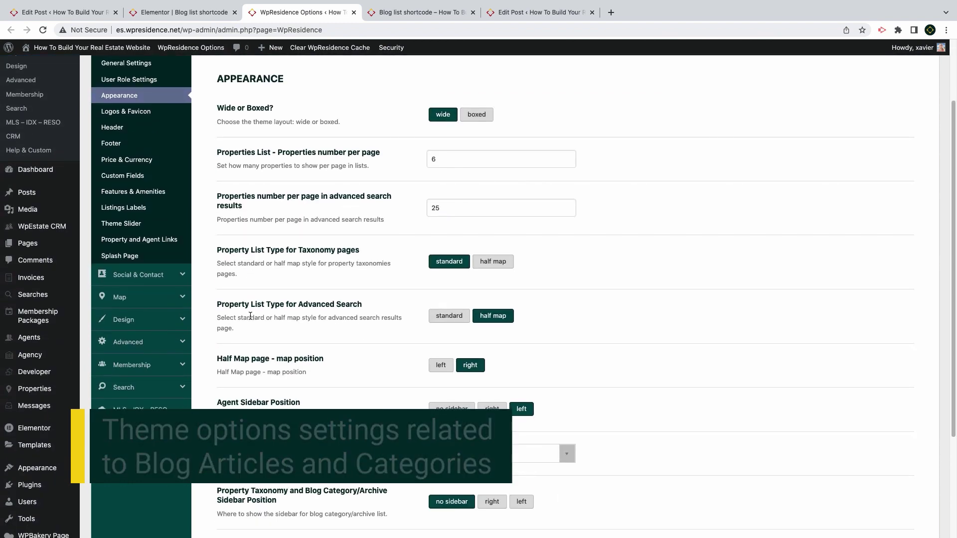
pyautogui.scroll(-5, 269, 339)
pyautogui.moveTo(283, 358); pyautogui.dragTo(224, 344)
pyautogui.click(497, 361)
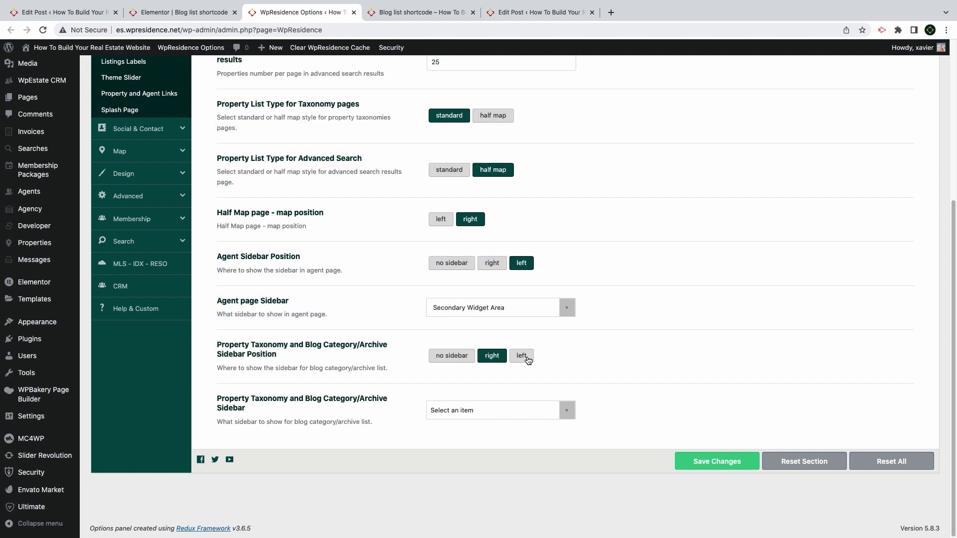
pyautogui.click(523, 357)
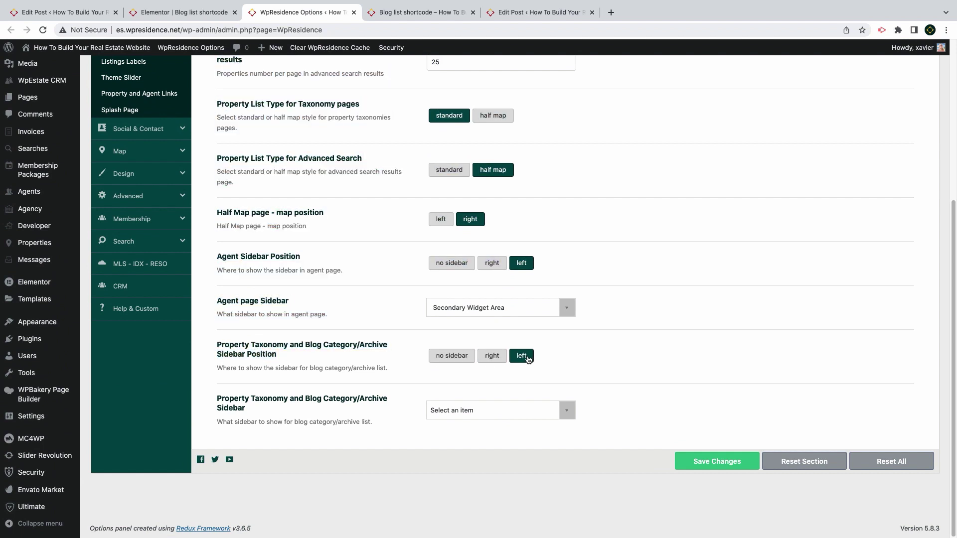
pyautogui.click(487, 416)
pyautogui.scroll(-5, 493, 351)
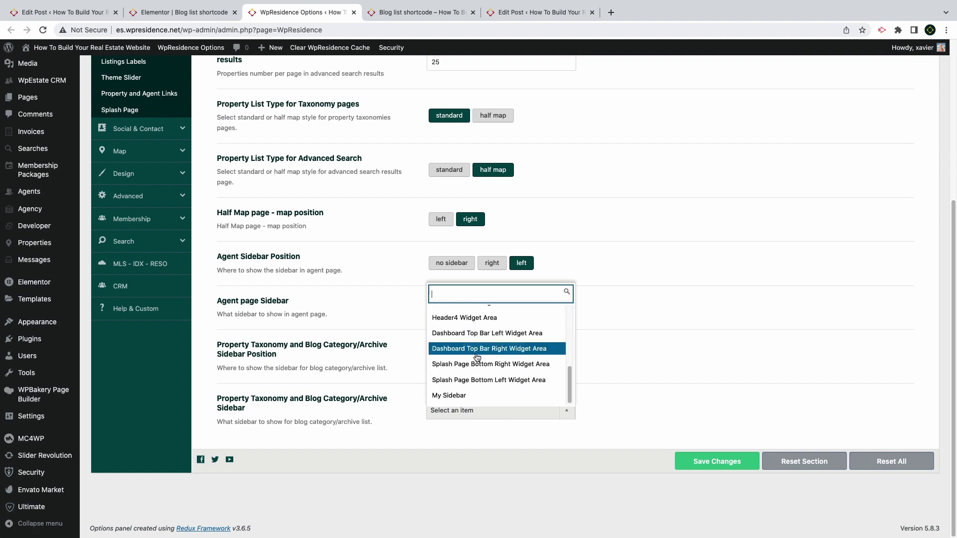
pyautogui.click(457, 397)
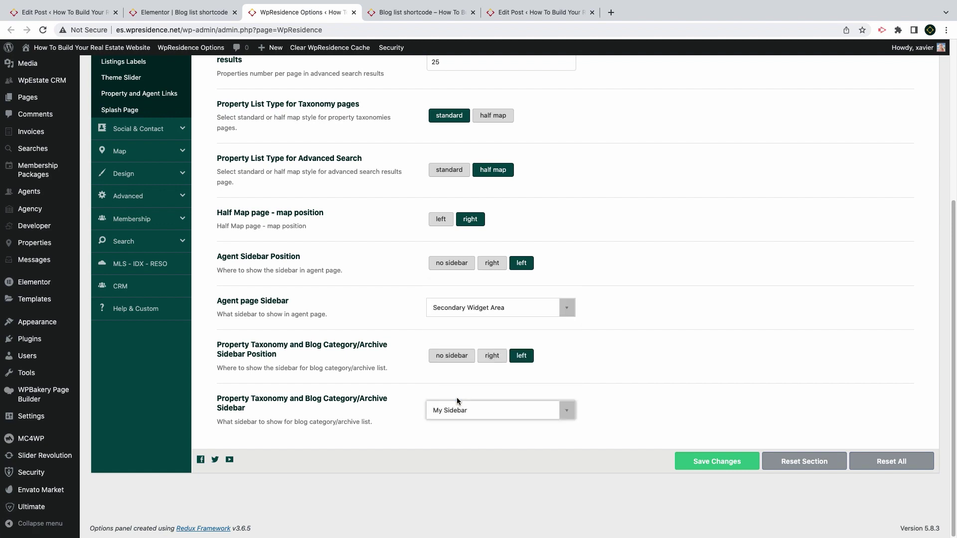
pyautogui.click(457, 357)
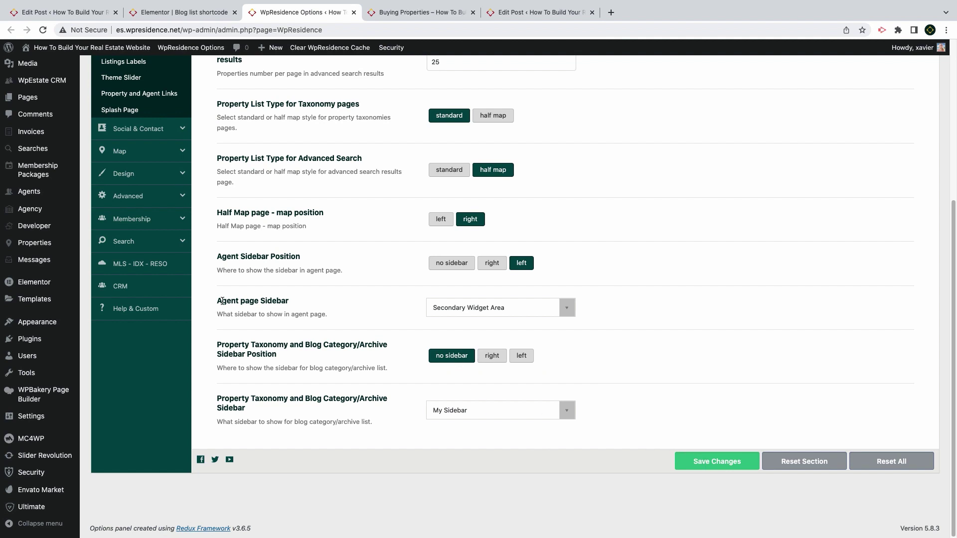
# Turn off the media header for taxonomy pages and blog posts, and hide advanced search on archives
pyautogui.scroll(5, 223, 301)
pyautogui.click(118, 216)
pyautogui.scroll(-10, 381, 309)
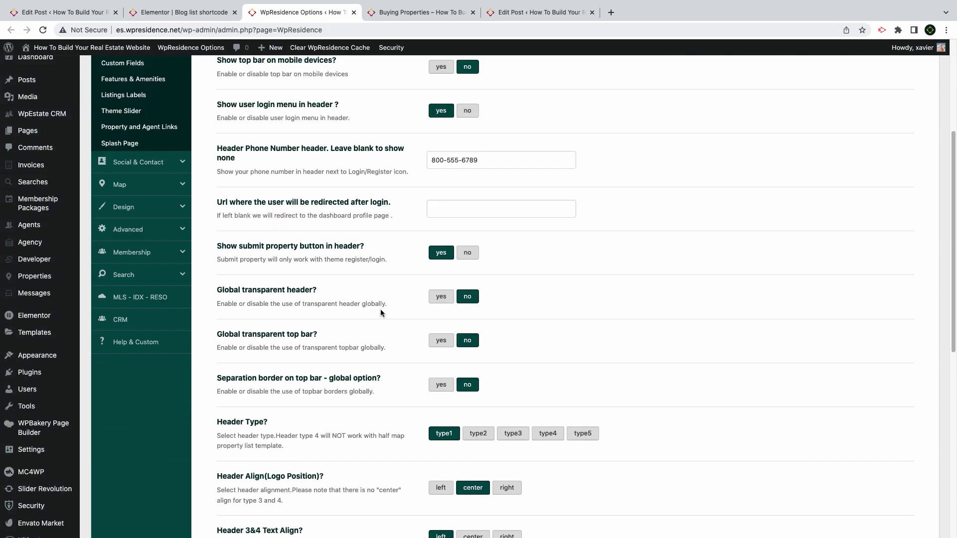
pyautogui.scroll(-2, 381, 309)
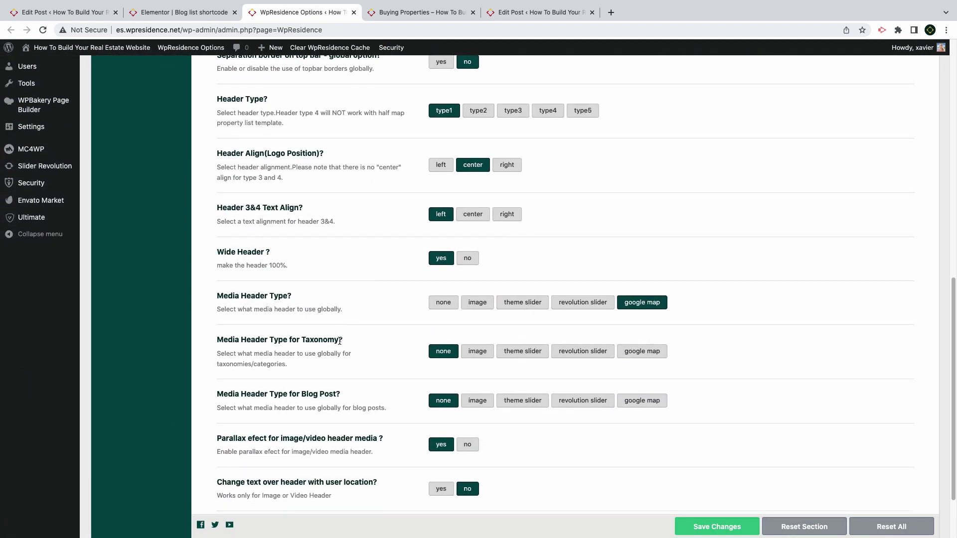
pyautogui.moveTo(343, 341); pyautogui.dragTo(219, 341)
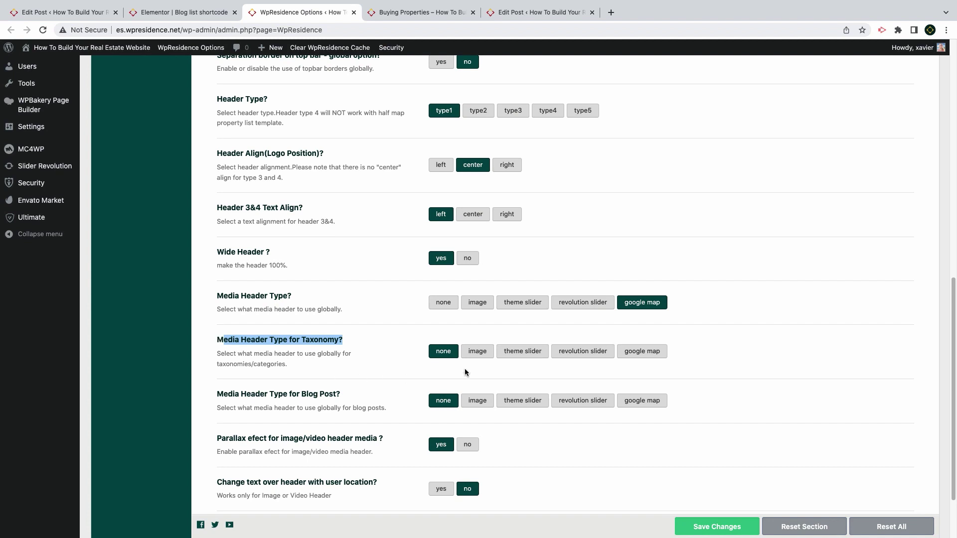
pyautogui.click(483, 353)
pyautogui.click(441, 355)
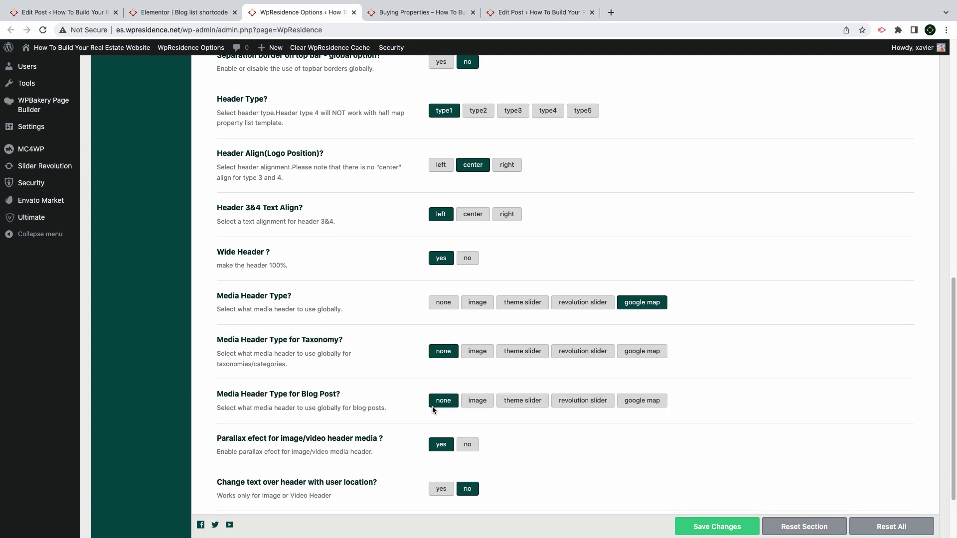
pyautogui.click(486, 405)
pyautogui.click(437, 406)
pyautogui.scroll(-3, 437, 405)
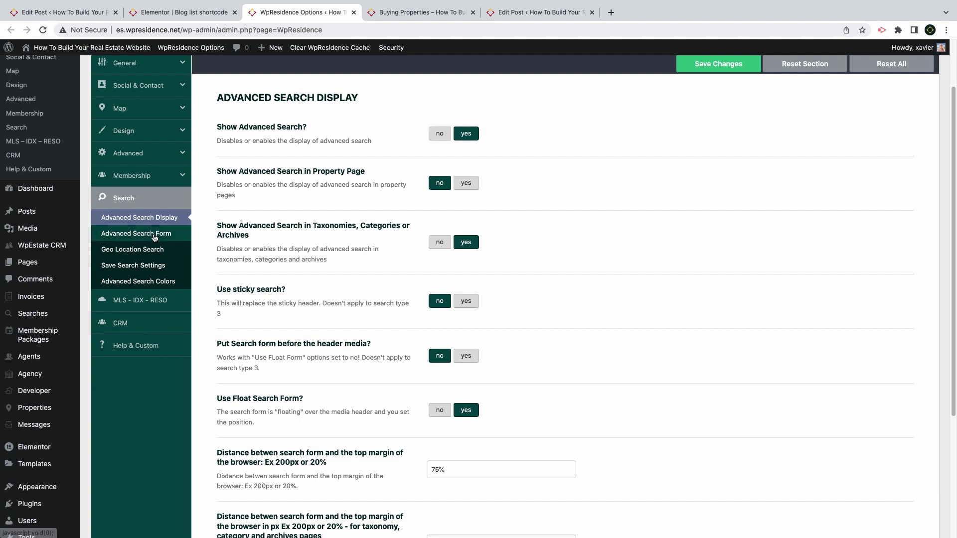
pyautogui.click(439, 242)
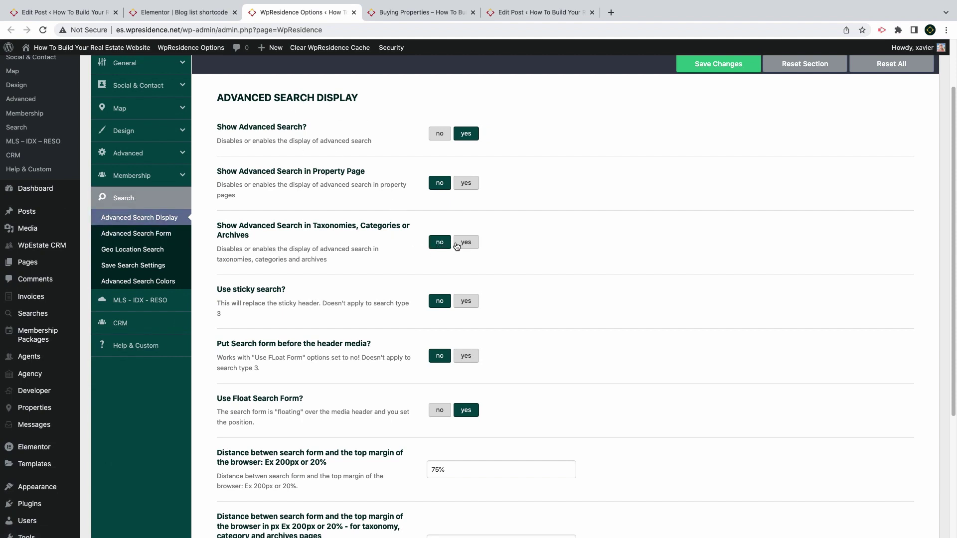
# Save the settings, then browse the Buying Properties archive and the Real Estate Blog Article post
pyautogui.click(706, 68)
pyautogui.click(421, 12)
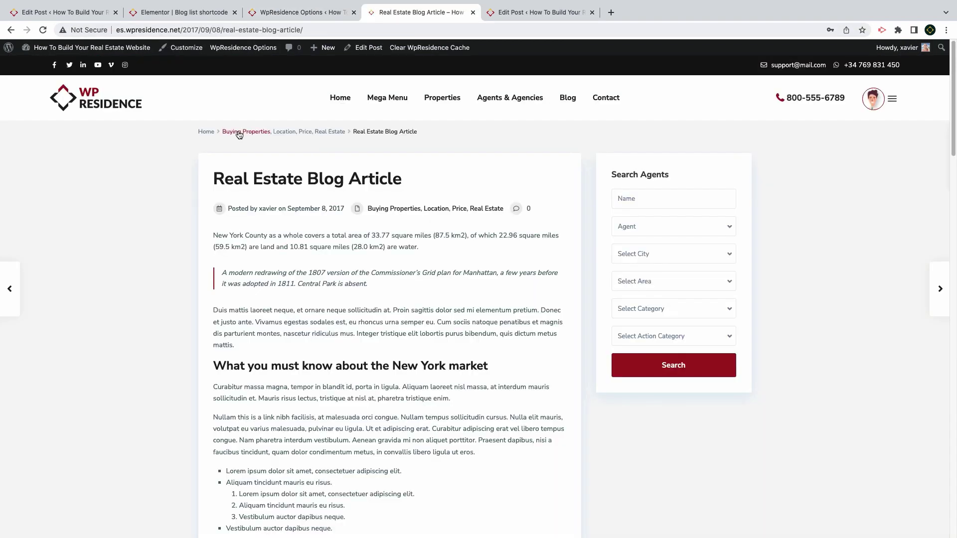
pyautogui.click(239, 134)
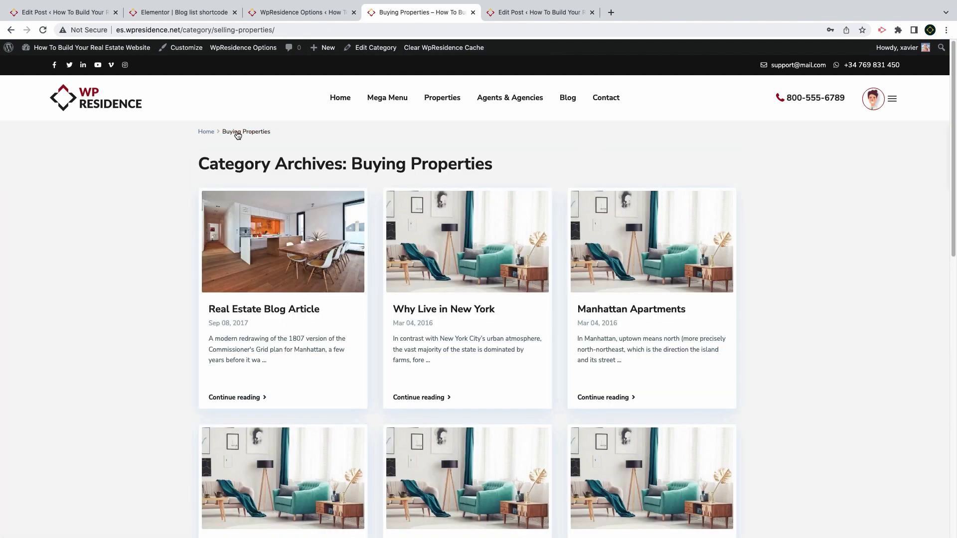
pyautogui.scroll(-5, 252, 312)
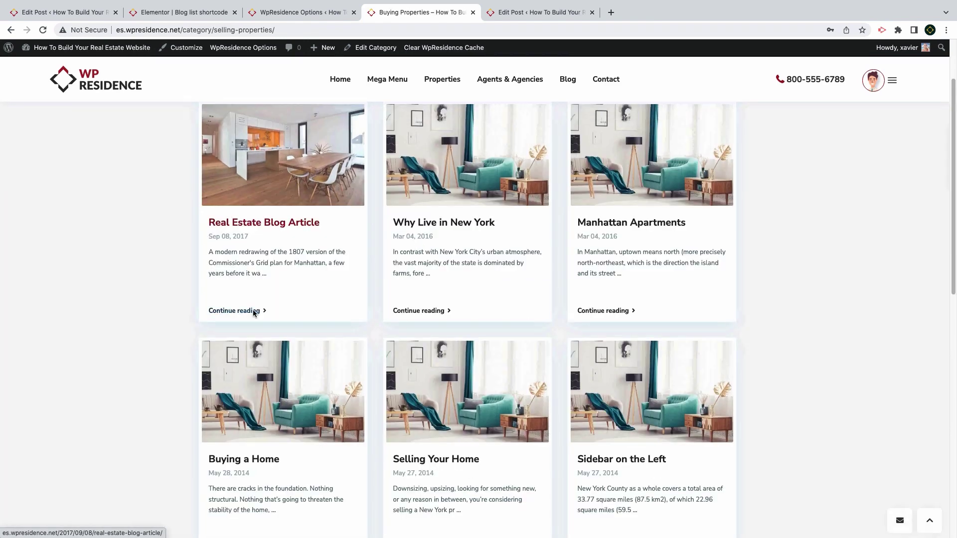
pyautogui.scroll(-8, 254, 313)
pyautogui.scroll(12, 254, 313)
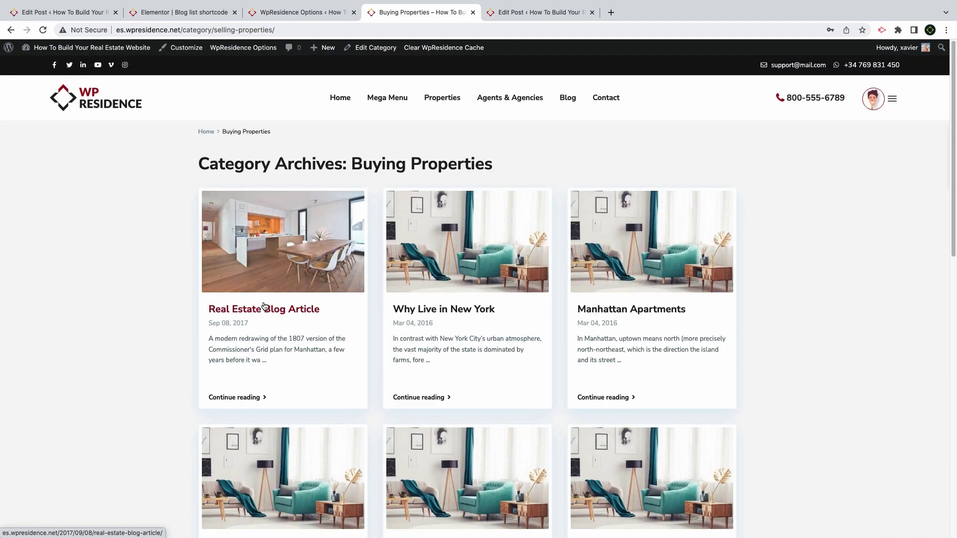
pyautogui.click(264, 308)
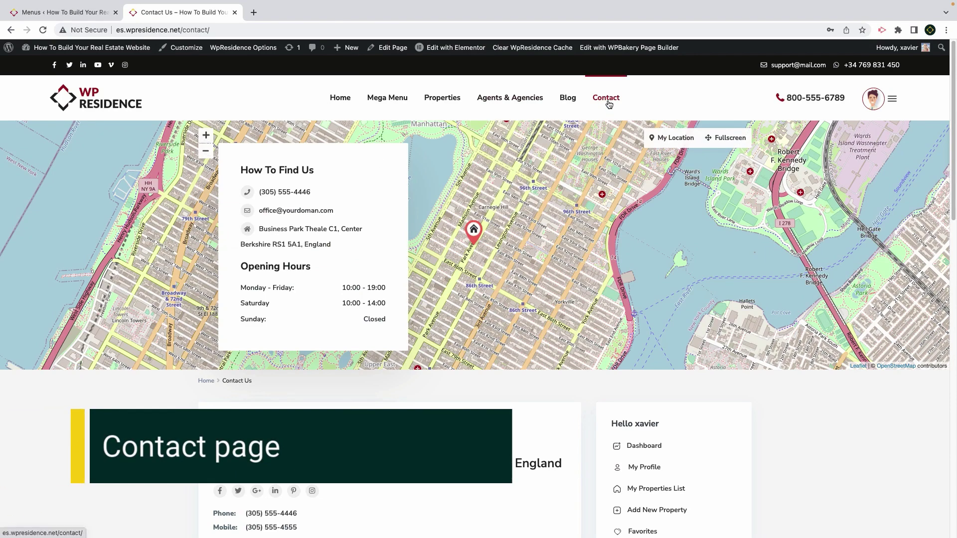
# Edit the Contact Us page, confirm its Contact Page template, and review its page settings
pyautogui.click(393, 48)
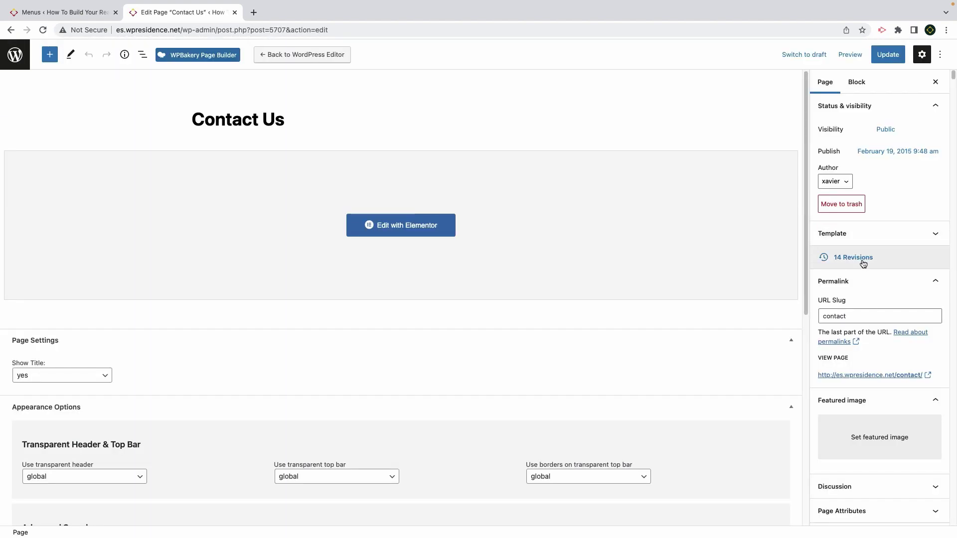
pyautogui.click(860, 234)
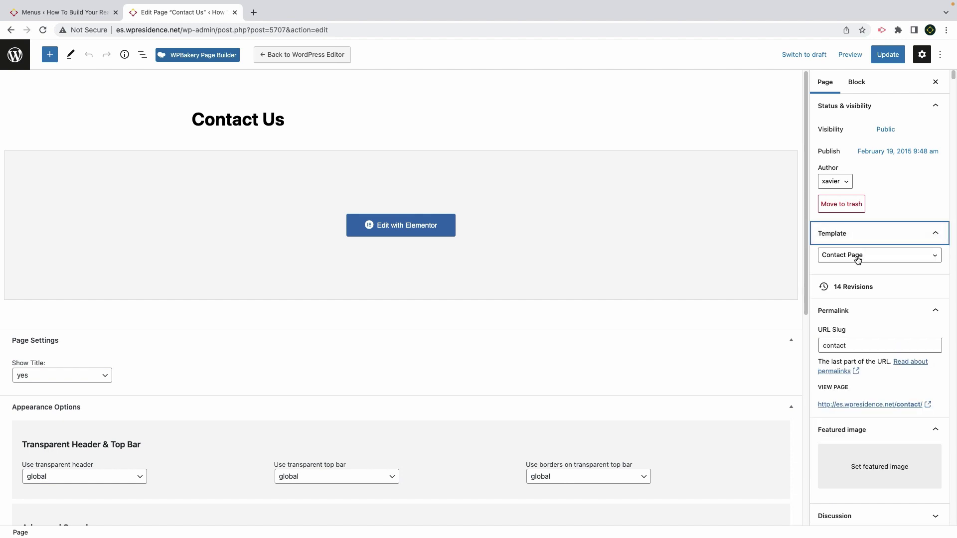
pyautogui.click(857, 259)
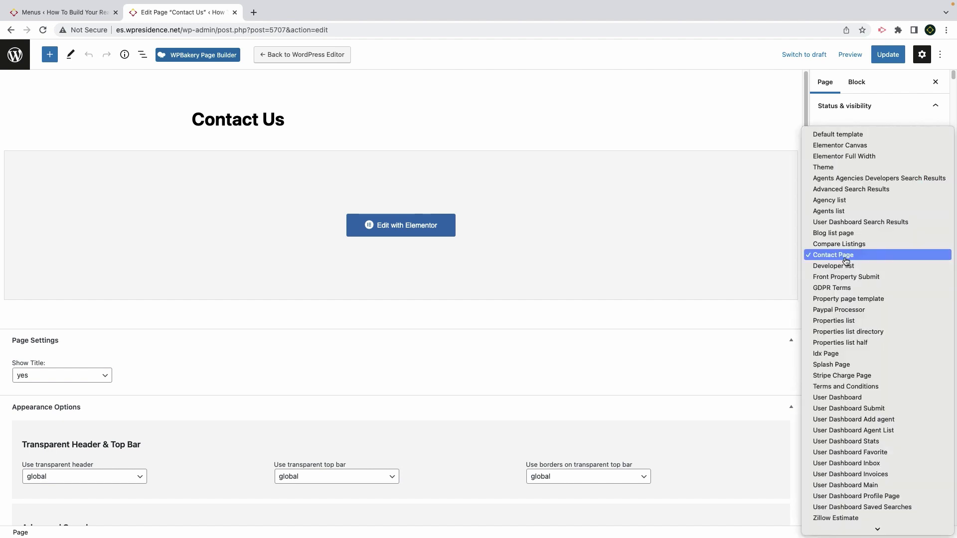
pyautogui.click(846, 257)
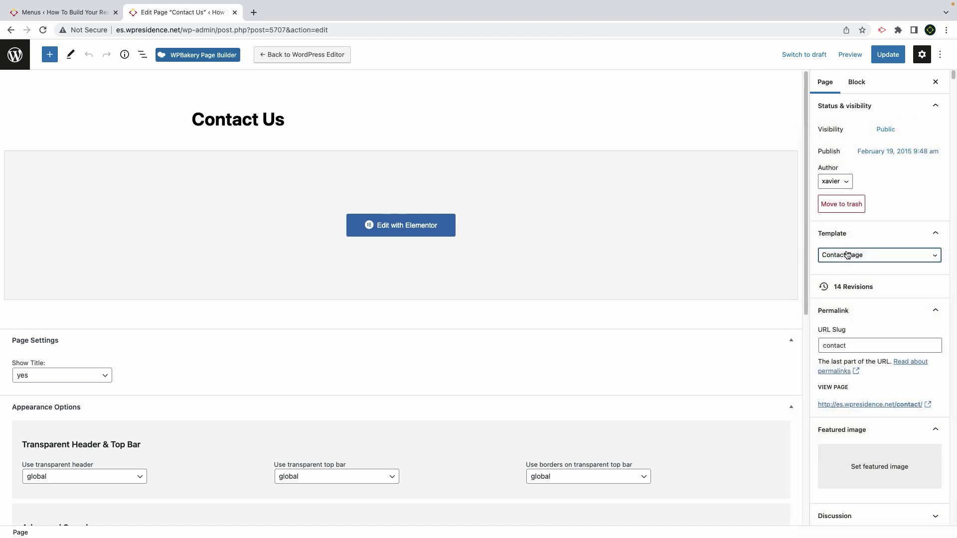
pyautogui.click(847, 258)
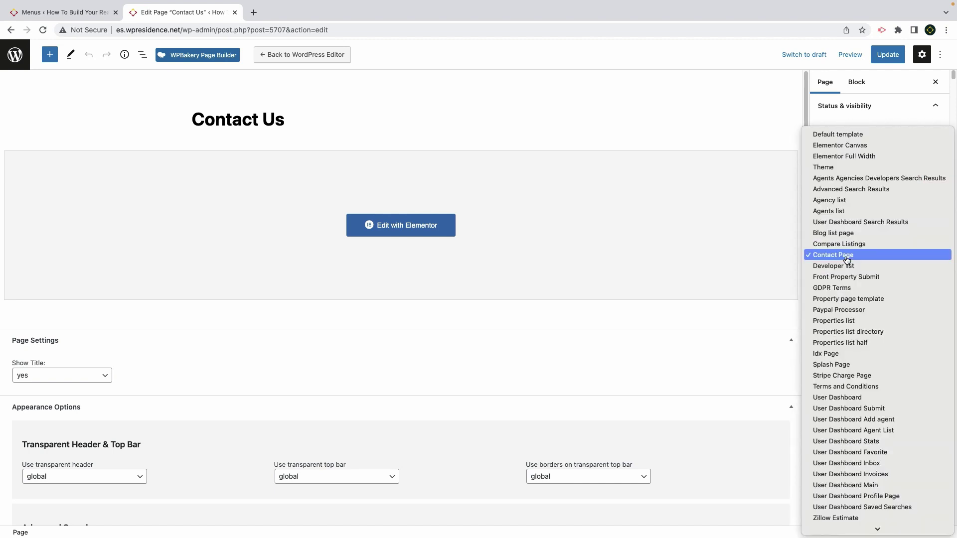
pyautogui.click(847, 257)
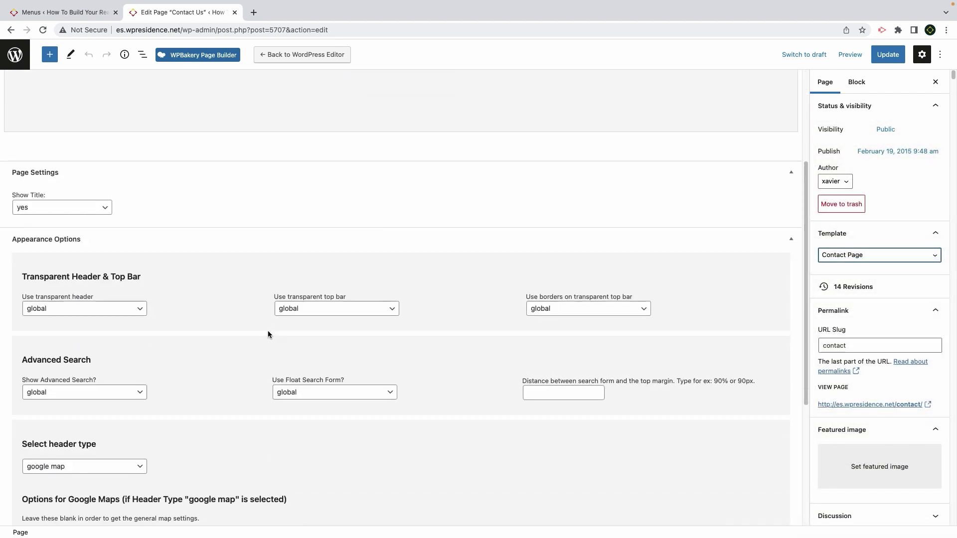
pyautogui.scroll(-3, 271, 335)
pyautogui.scroll(-2, 76, 394)
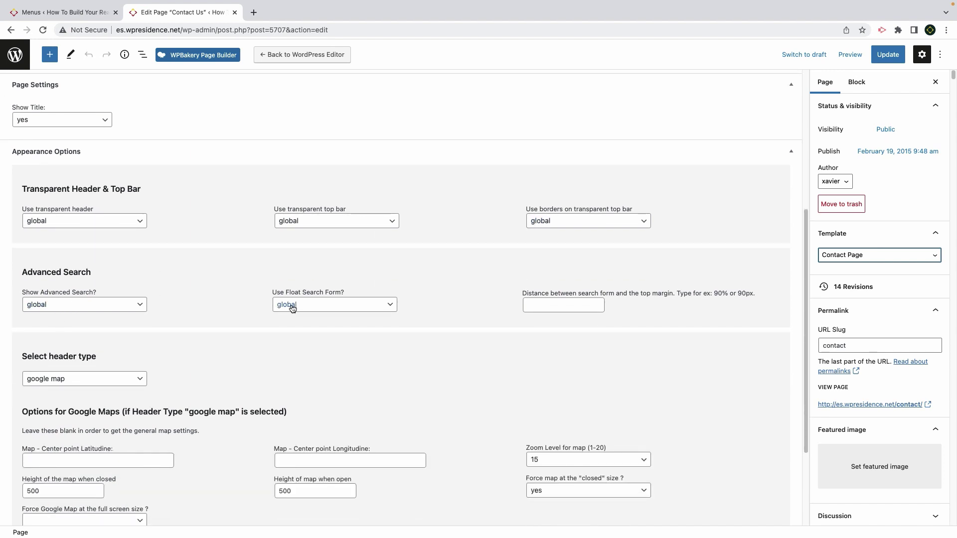
pyautogui.scroll(-3, 301, 344)
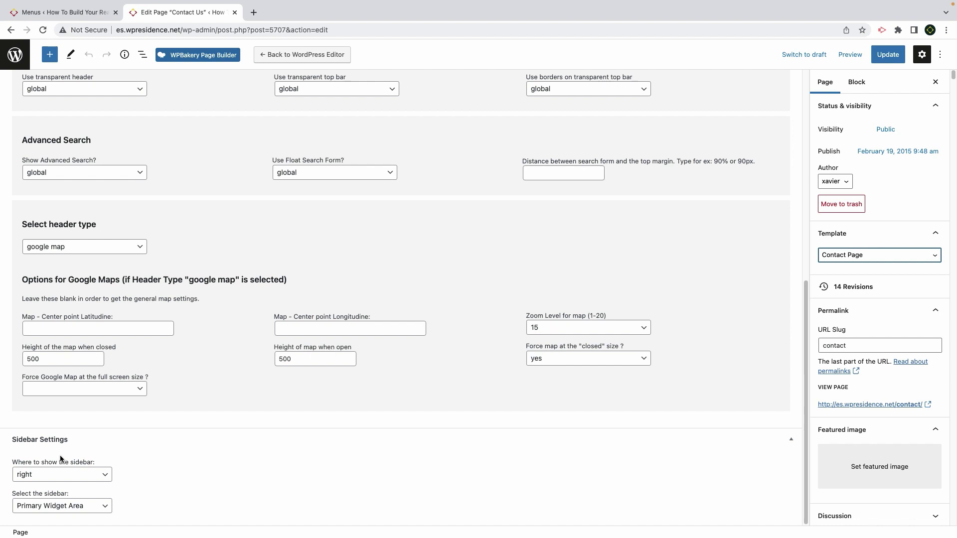
pyautogui.scroll(8, 58, 478)
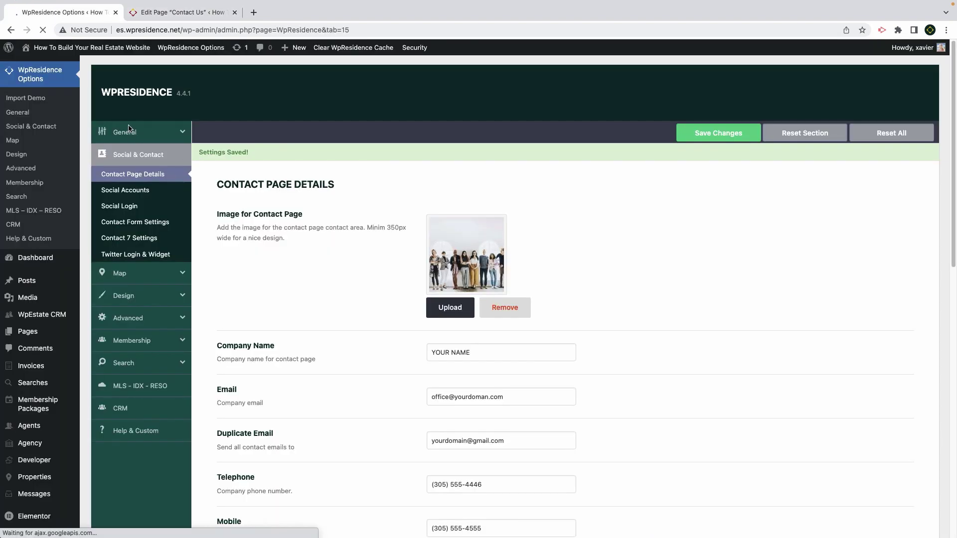
# Change the Contact Page Details company name to 'Spain Real Estate'
pyautogui.click(127, 179)
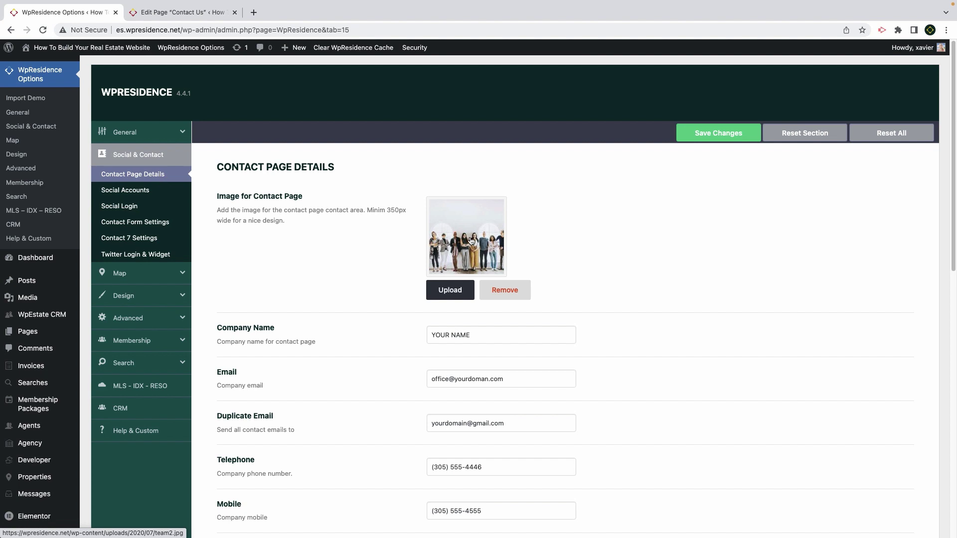
pyautogui.scroll(-2, 471, 242)
pyautogui.click(498, 240)
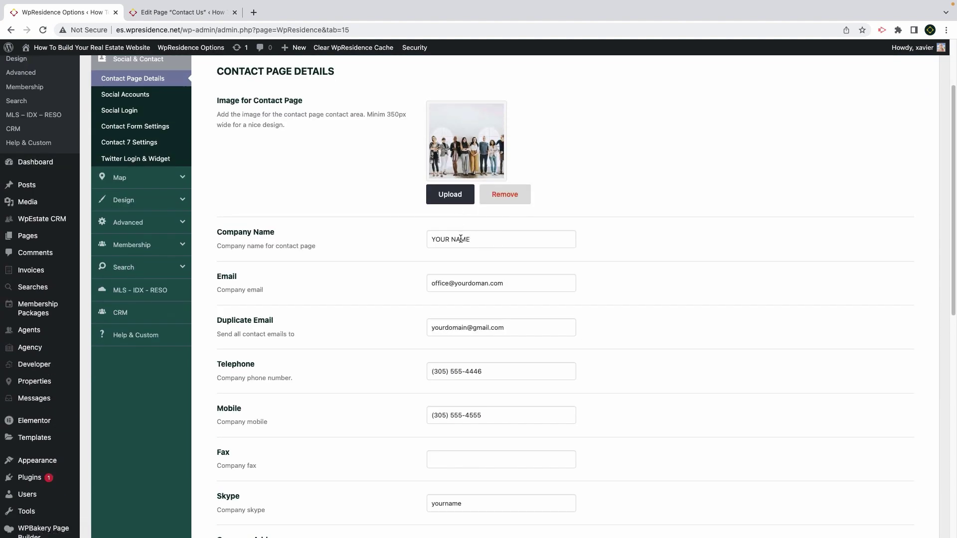
pyautogui.moveTo(474, 240); pyautogui.dragTo(338, 232)
pyautogui.write('Spain Real Estate')
# Review the contact image, Duplicate Email and HQ Latitude settings below it
pyautogui.moveTo(455, 288); pyautogui.dragTo(216, 277)
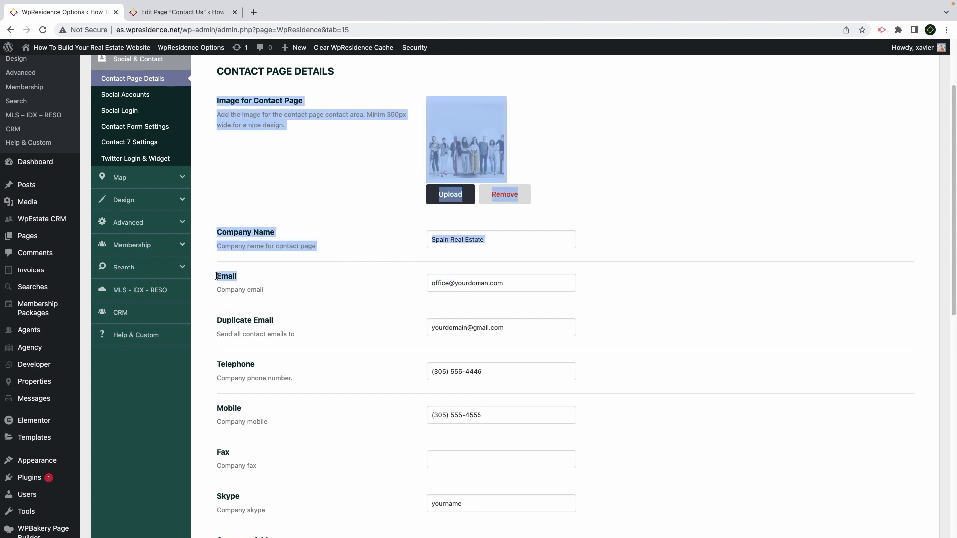
pyautogui.click(265, 295)
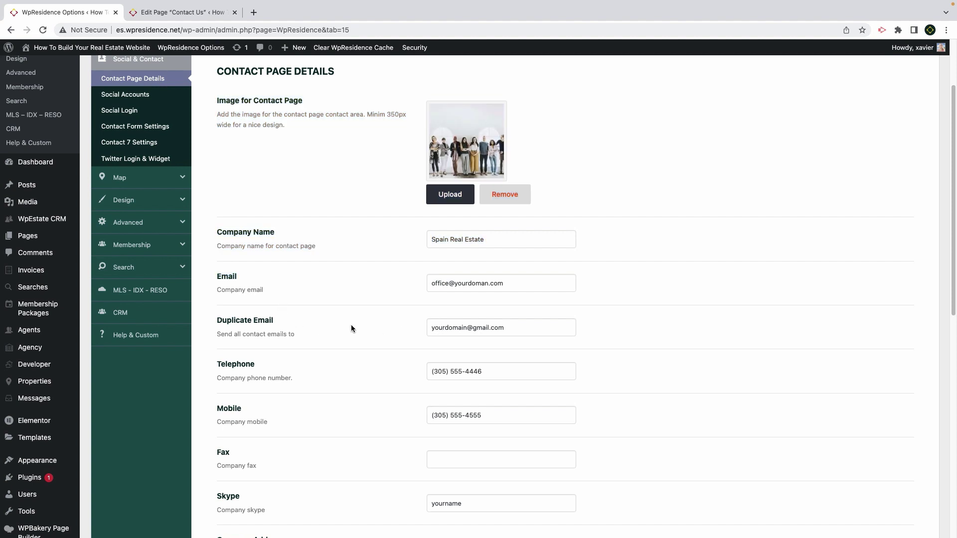
pyautogui.moveTo(297, 333); pyautogui.dragTo(221, 323)
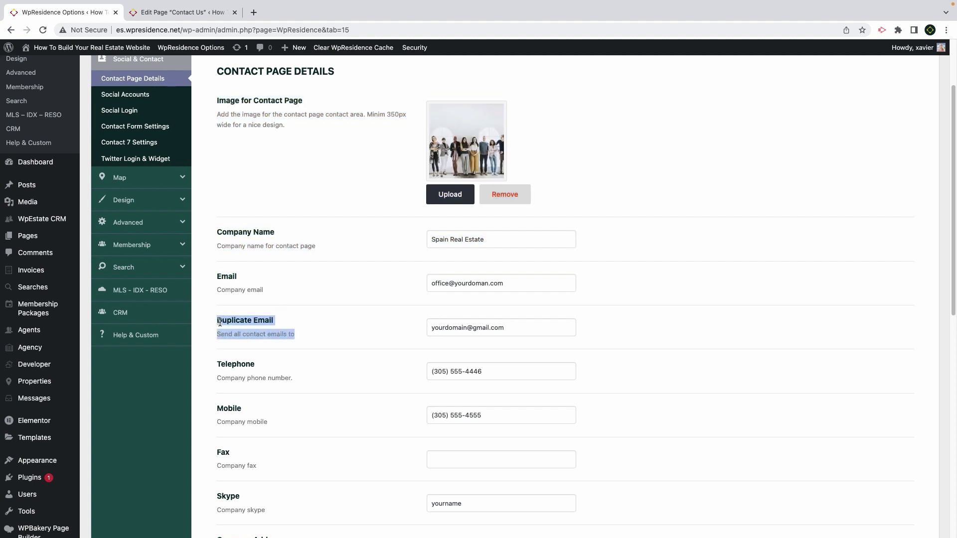
pyautogui.click(435, 326)
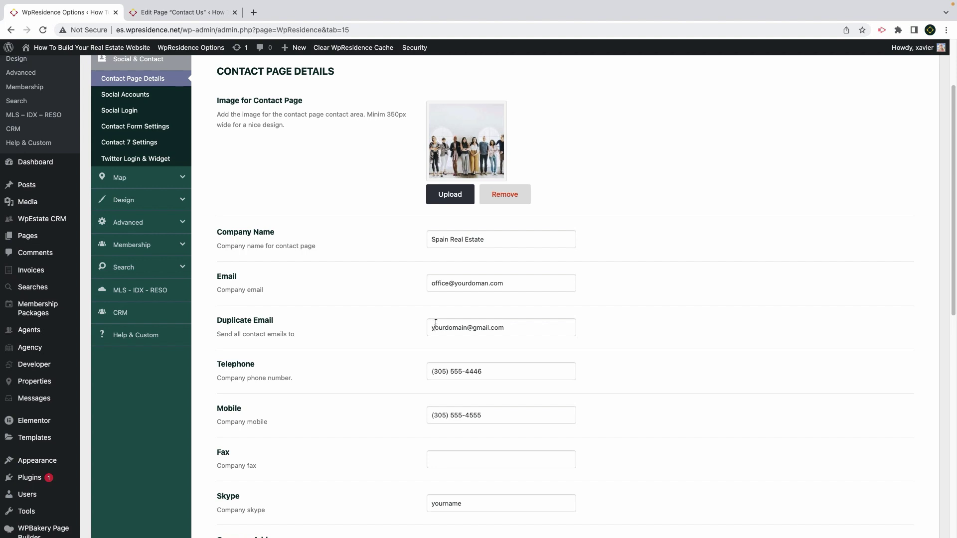
pyautogui.scroll(-3, 436, 323)
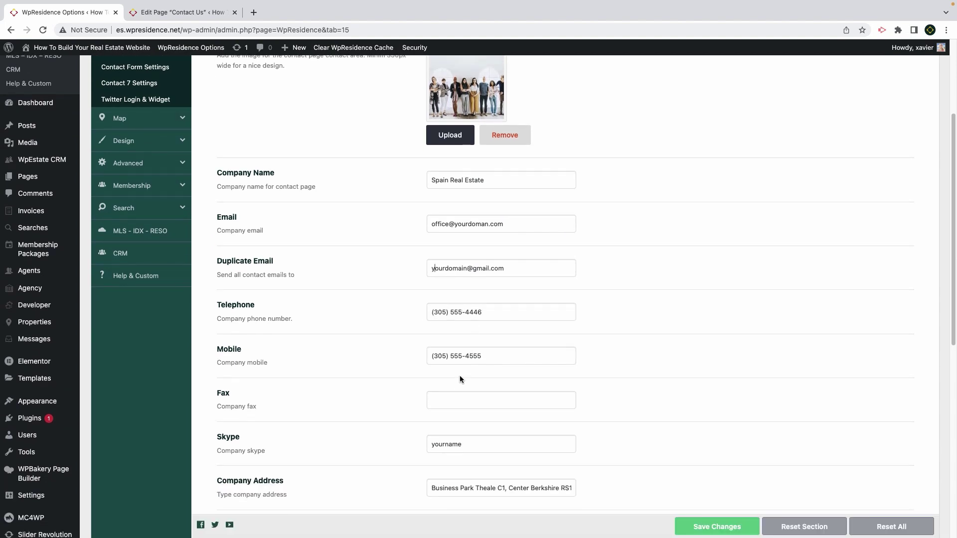
pyautogui.scroll(-5, 456, 388)
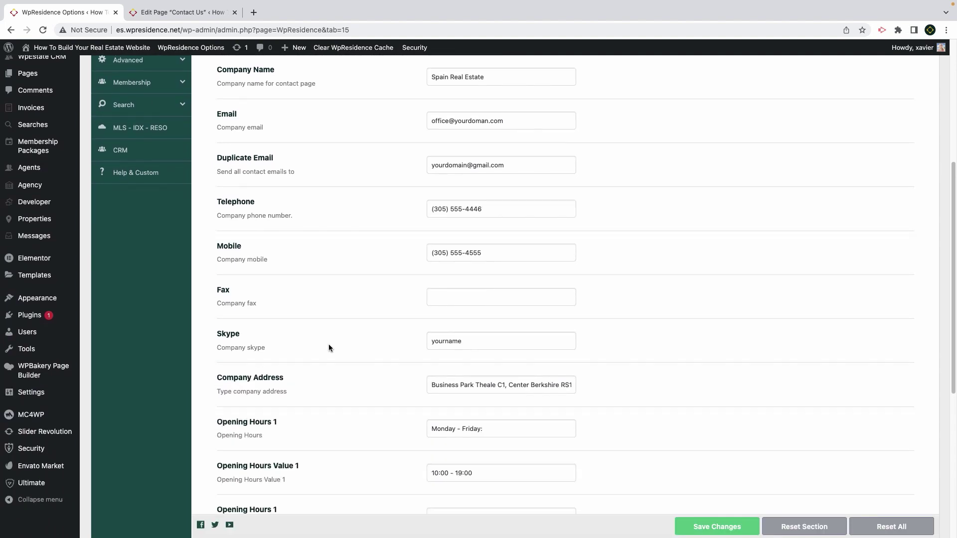
pyautogui.scroll(-10, 481, 333)
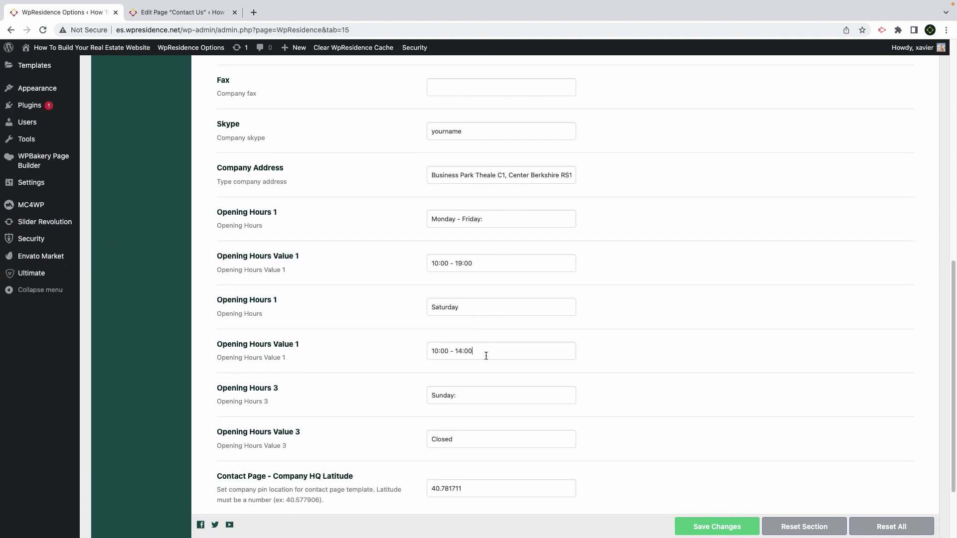
pyautogui.scroll(-5, 474, 396)
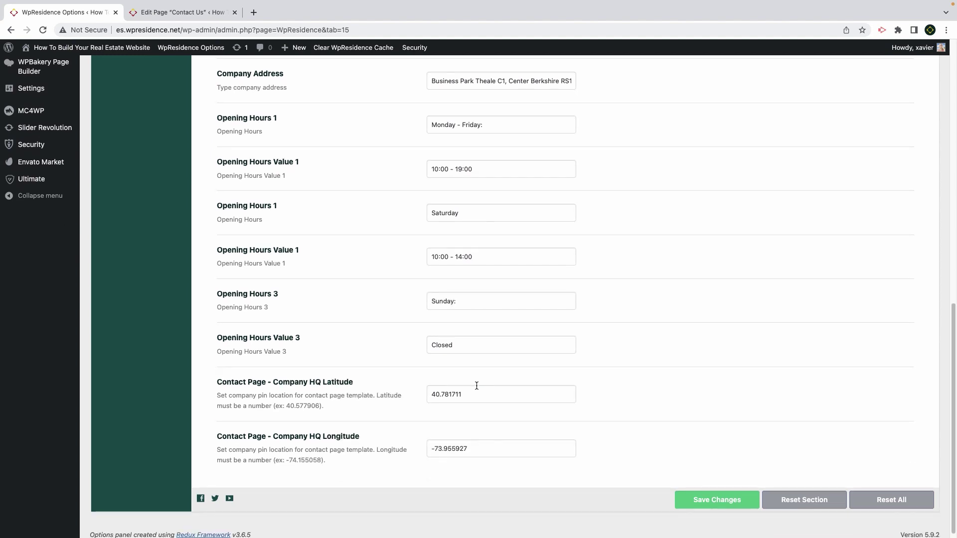
pyautogui.moveTo(377, 380); pyautogui.dragTo(261, 403)
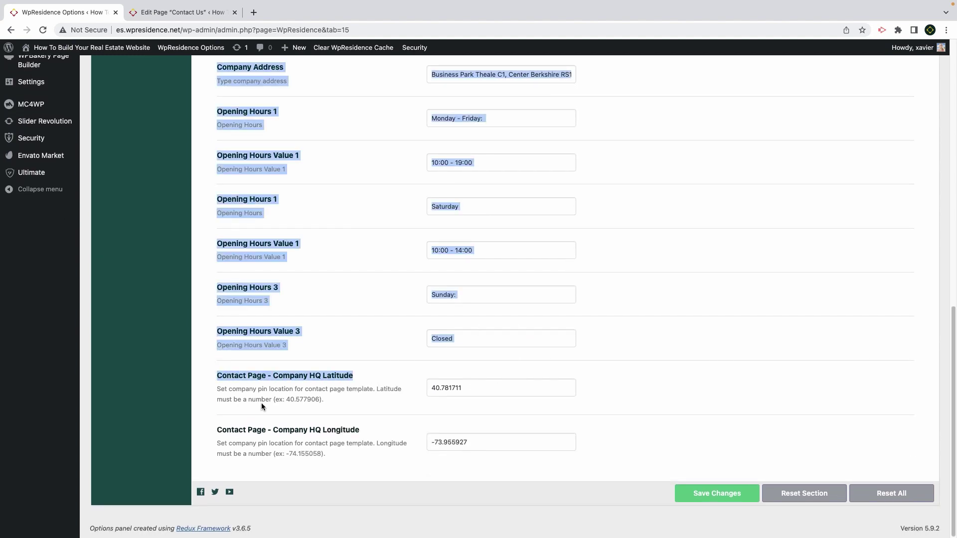
pyautogui.click(314, 426)
pyautogui.moveTo(474, 389); pyautogui.dragTo(439, 388)
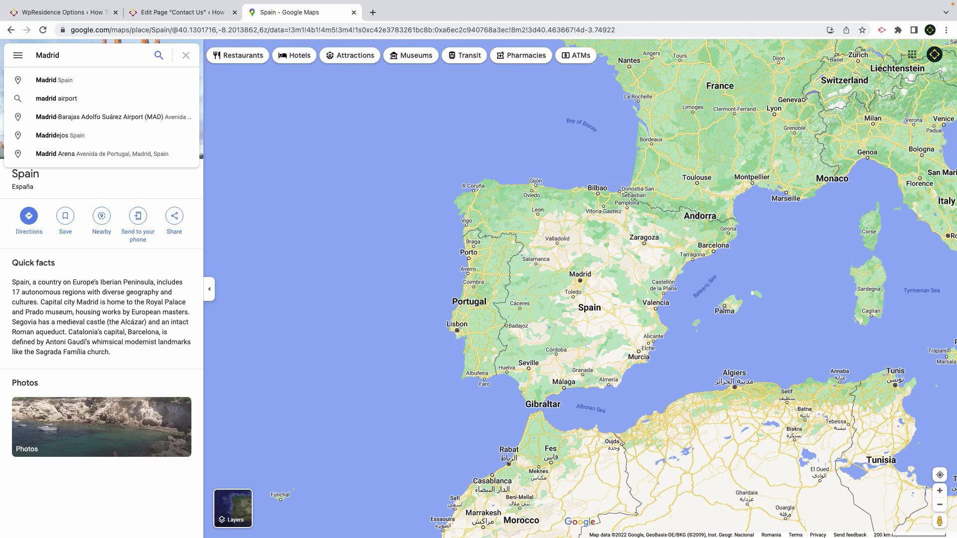
# Find Madrid–Barajas Airport in Google Maps and pin a spot beside it to get coordinates
pyautogui.press('Down')
pyautogui.press('Down')
pyautogui.press('Down')
pyautogui.press('Down')
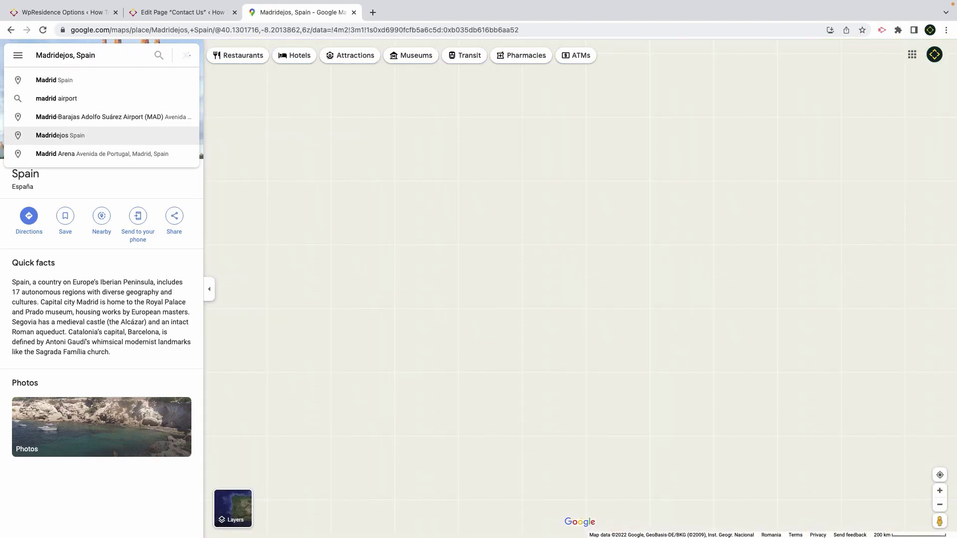
pyautogui.press('Up')
pyautogui.press('Return')
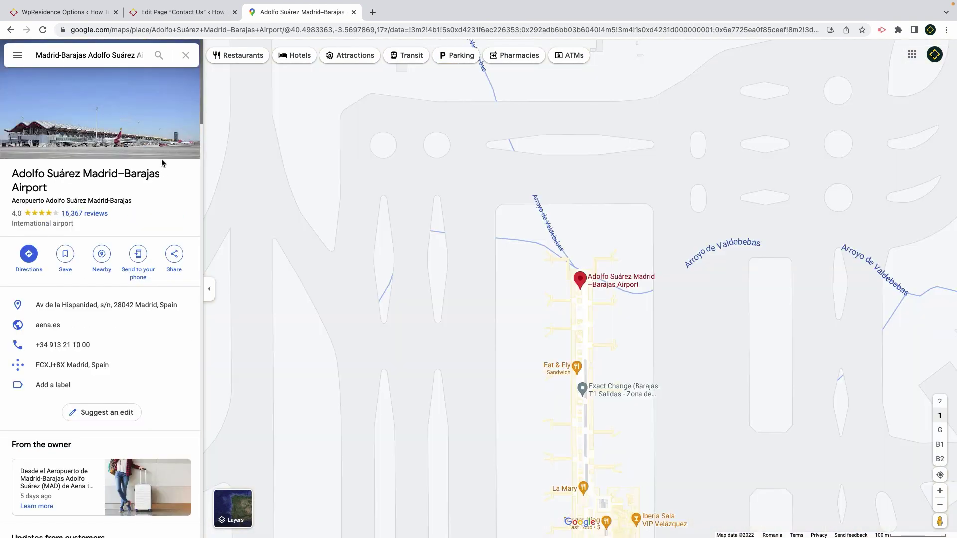
pyautogui.rightClick(487, 261)
pyautogui.click(506, 320)
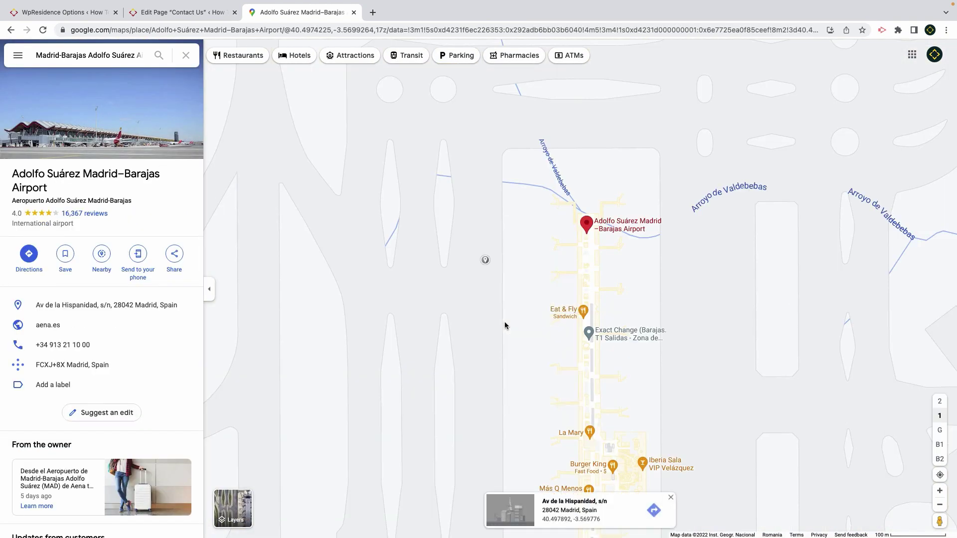
pyautogui.click(581, 520)
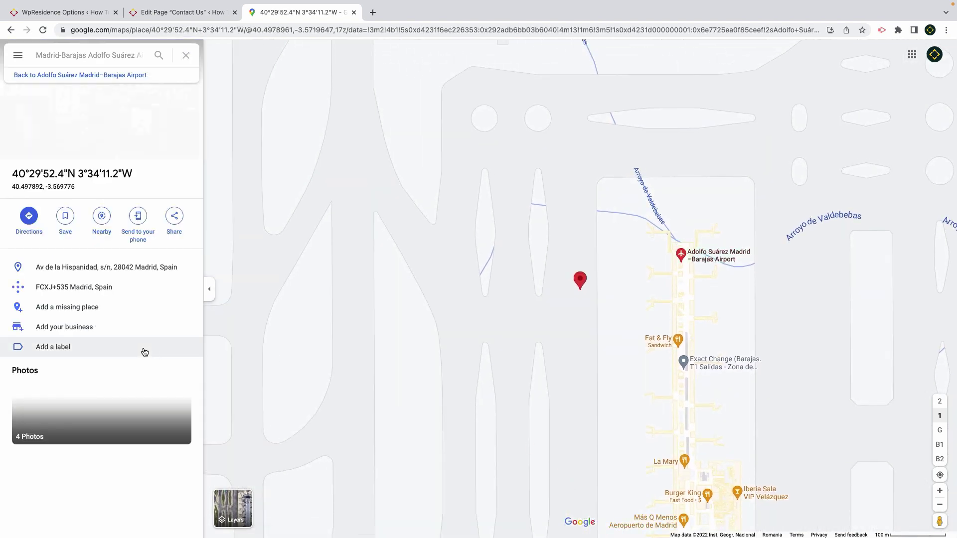
# Set HQ latitude 40.497892 and longitude -3.569776, save, and update the Contact Us page
pyautogui.click(77, 17)
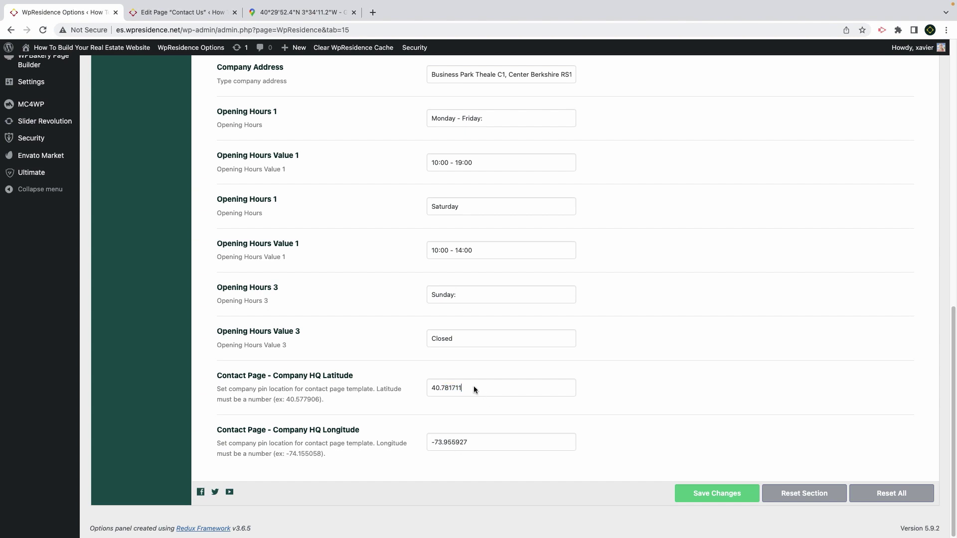
pyautogui.hotkey('ctrl', 'a')
pyautogui.write('40.497892')
pyautogui.click(333, 7)
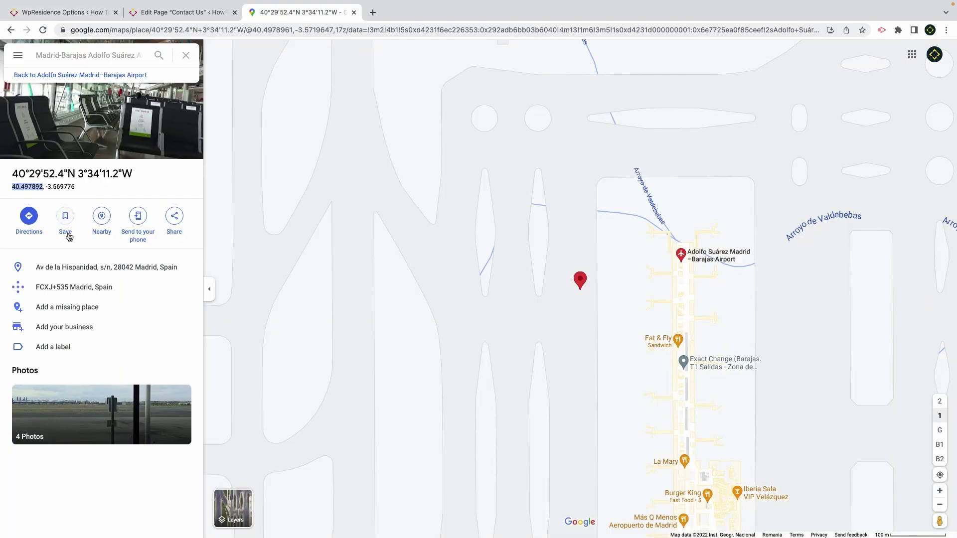
pyautogui.moveTo(76, 187); pyautogui.dragTo(47, 187)
pyautogui.hotkey('ctrl', 'c')
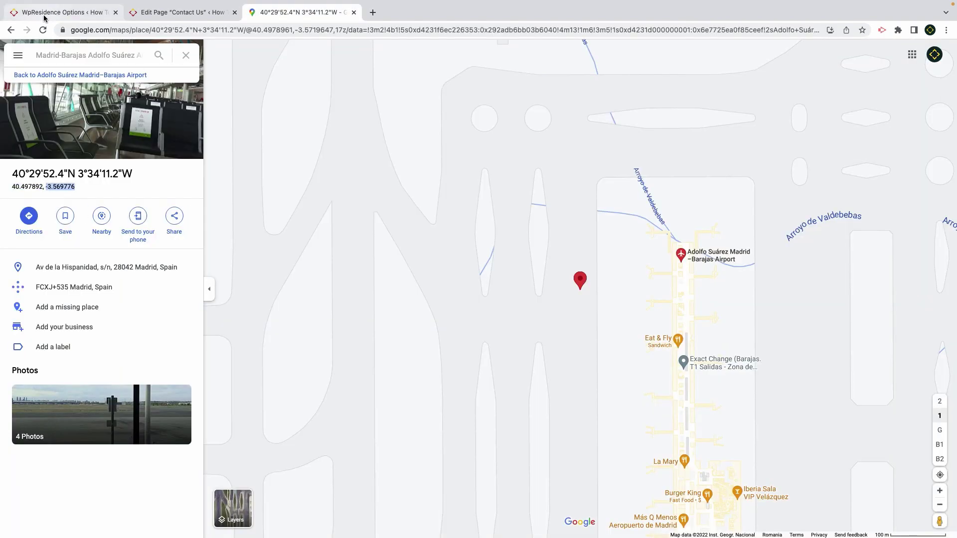
pyautogui.click(59, 12)
pyautogui.hotkey('ctrl', 'a')
pyautogui.hotkey('ctrl', 'v')
pyautogui.click(708, 503)
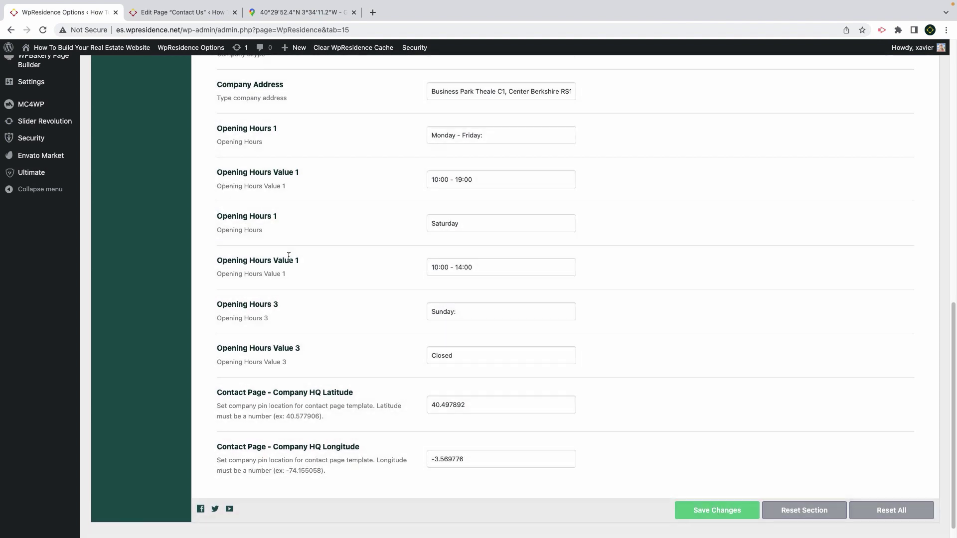
pyautogui.click(182, 12)
pyautogui.click(883, 54)
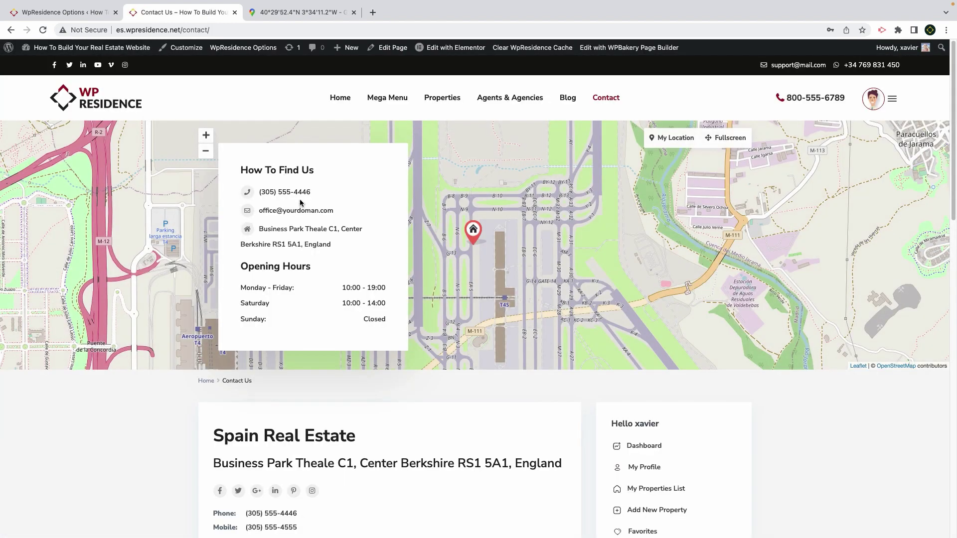
# Scroll the live Contact Us page, select its two description paragraphs, and edit with Elementor
pyautogui.scroll(-4, 299, 301)
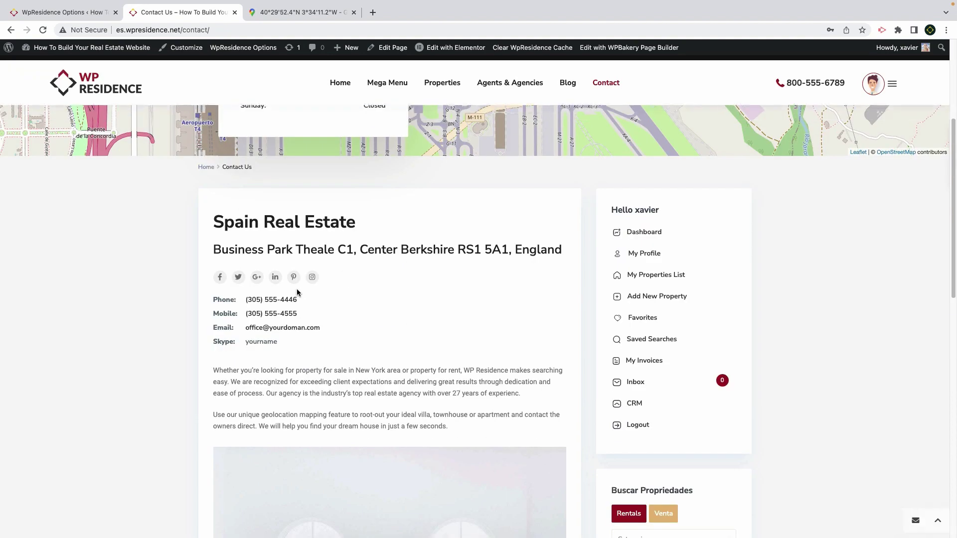
pyautogui.scroll(-3, 262, 339)
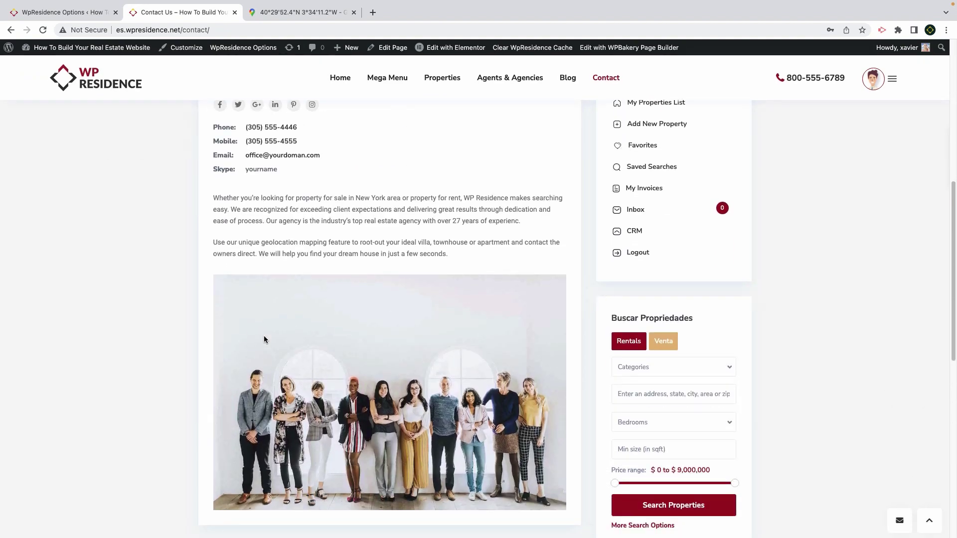
pyautogui.scroll(-4, 264, 338)
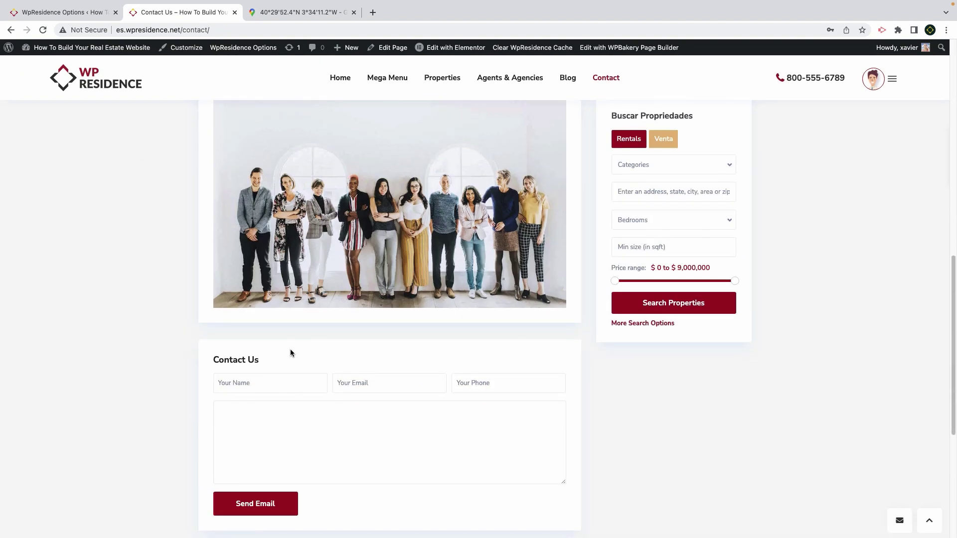
pyautogui.scroll(-4, 290, 351)
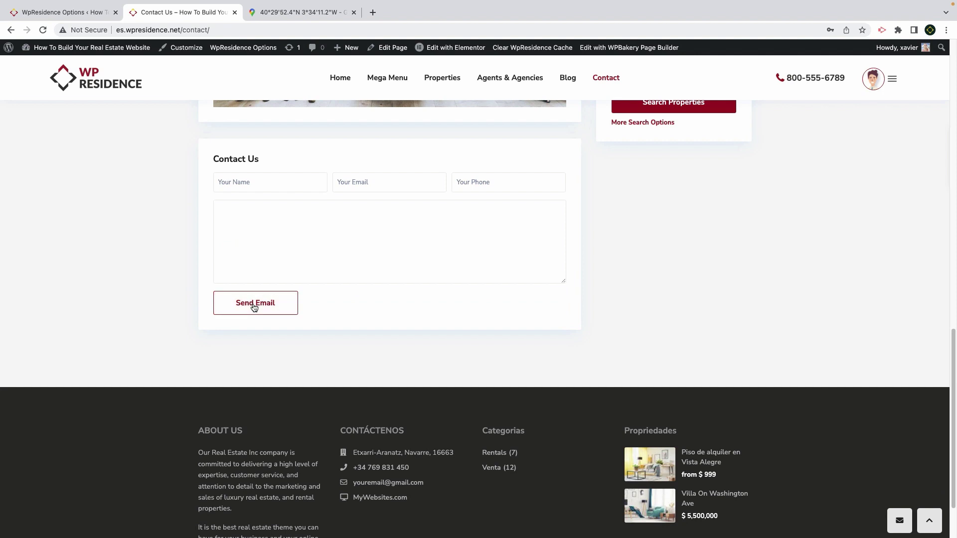
pyautogui.scroll(10, 254, 307)
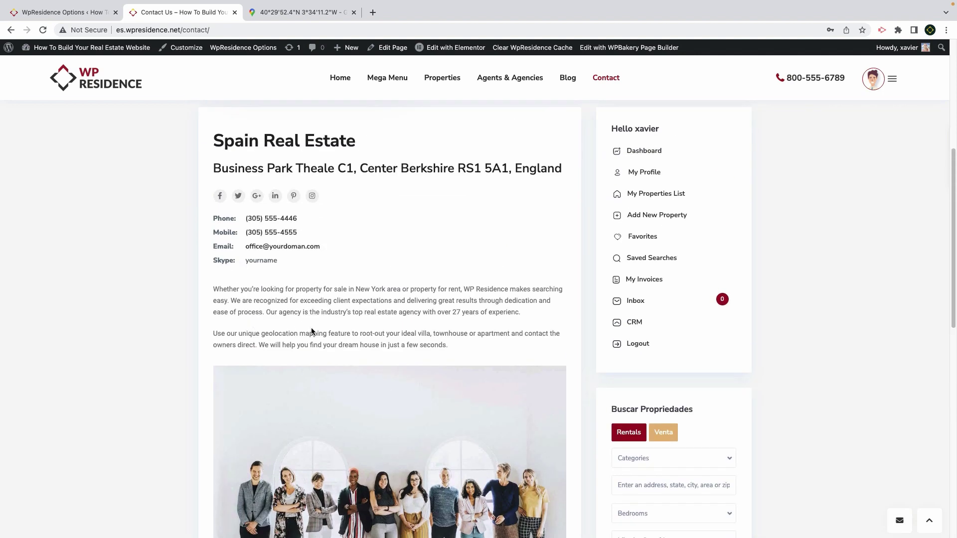
pyautogui.moveTo(229, 292); pyautogui.dragTo(471, 349)
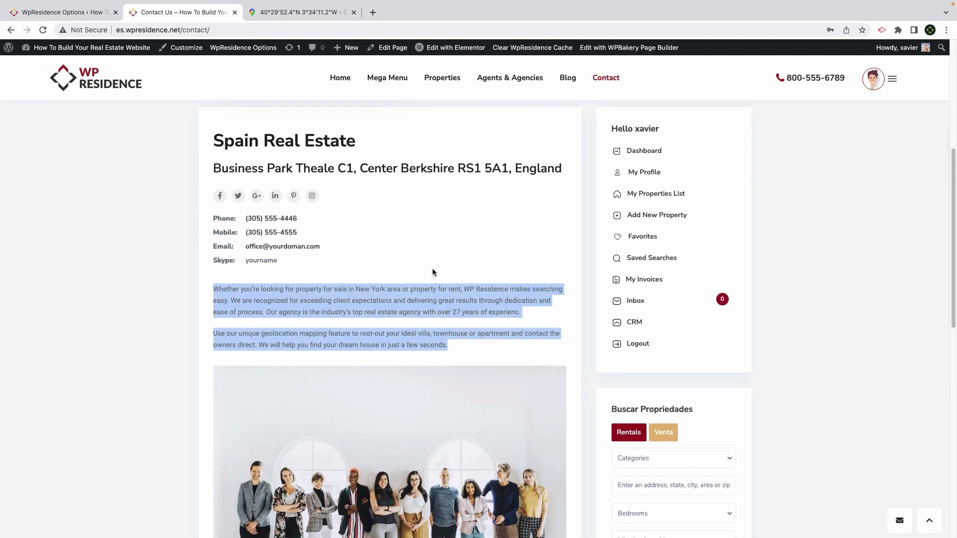
pyautogui.click(428, 54)
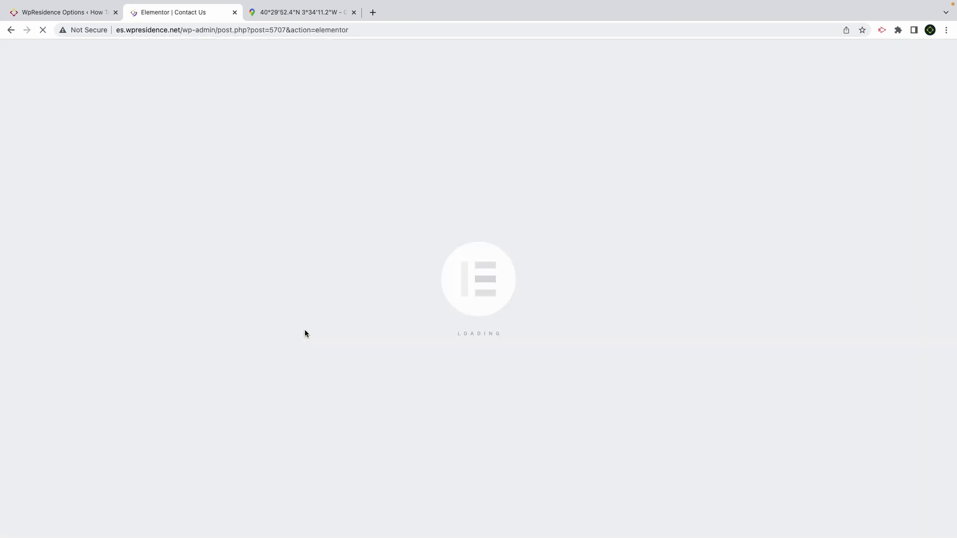
# Select both description Text Editor widgets, then show the Elements widget list
pyautogui.click(304, 330)
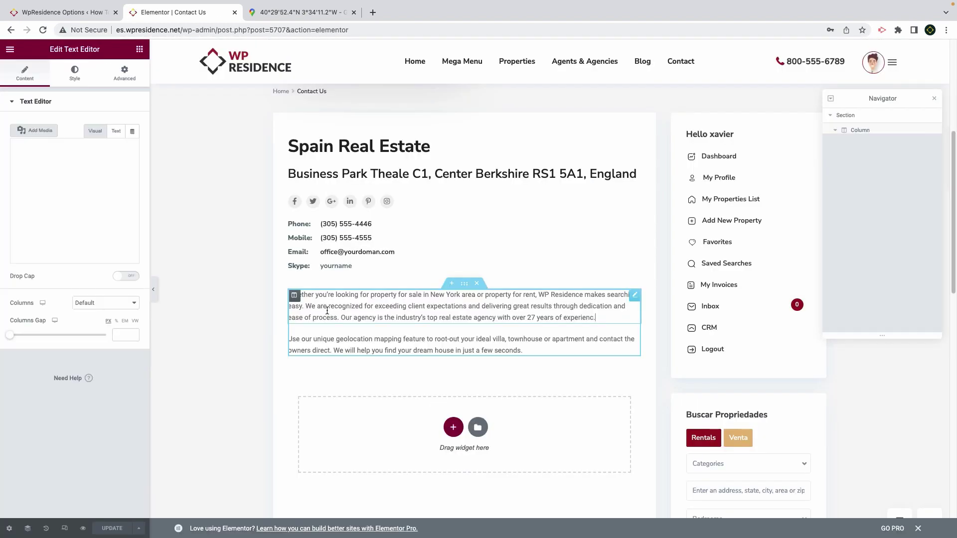
pyautogui.click(339, 350)
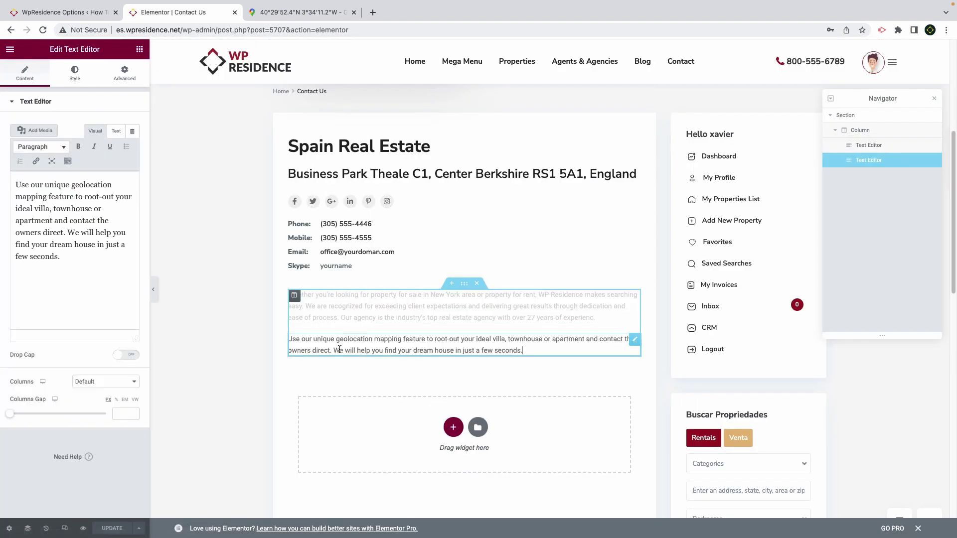
pyautogui.click(140, 49)
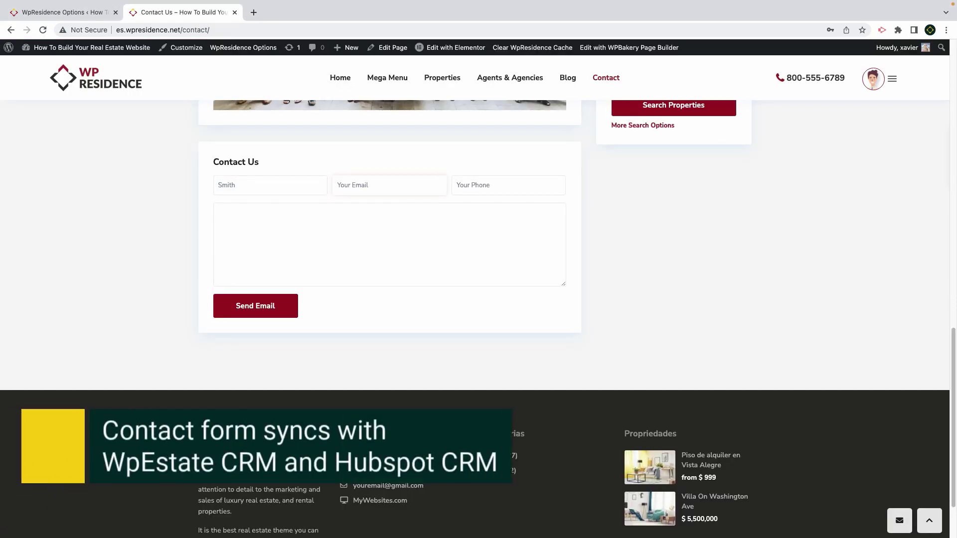
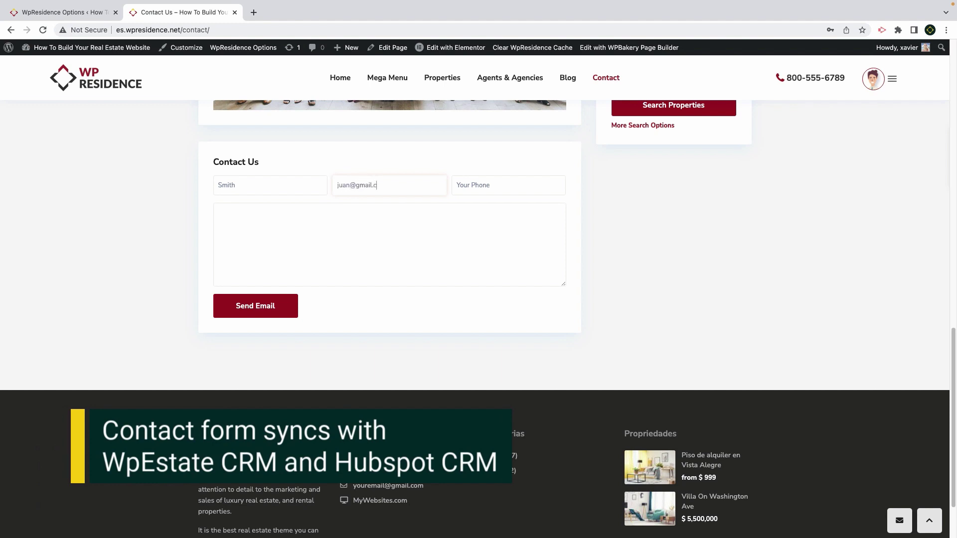
# Send a test enquiry with a sample email, phone and message, confirming 'The message was sent!'
pyautogui.press('Tab')
pyautogui.write('800')
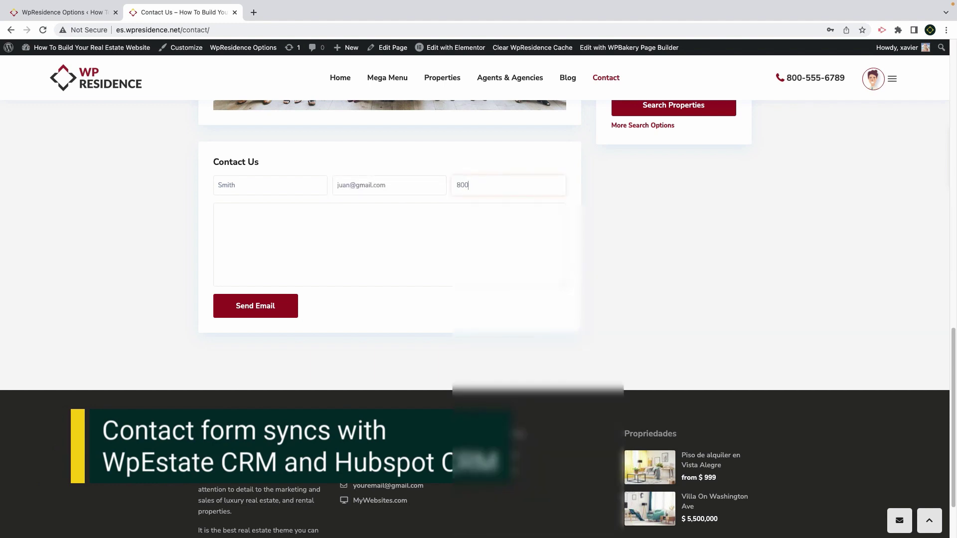
pyautogui.write(' 1234 1234')
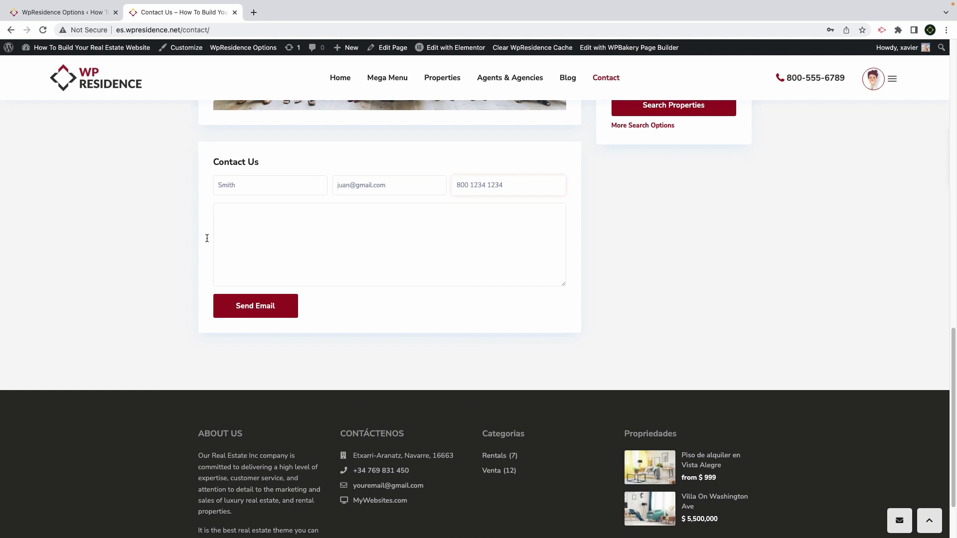
pyautogui.click(250, 221)
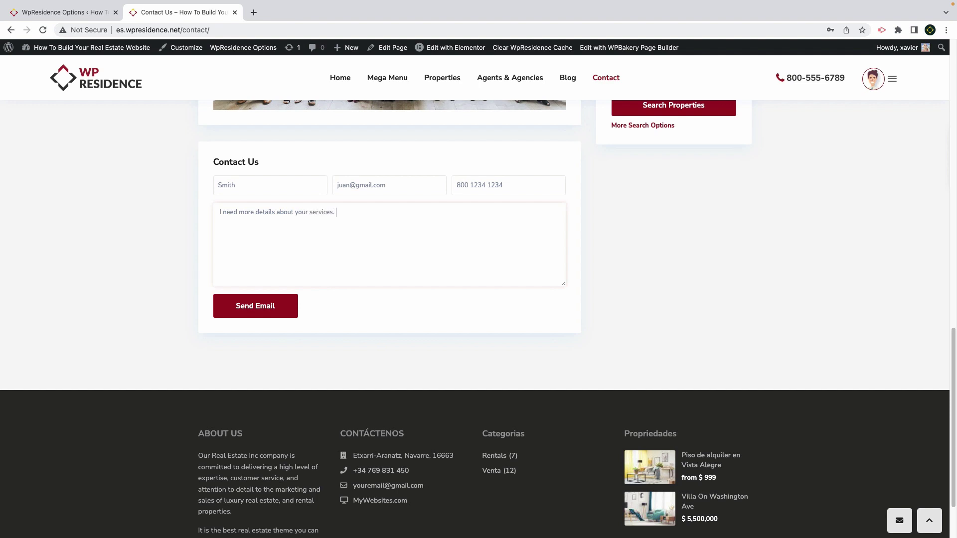
pyautogui.click(251, 308)
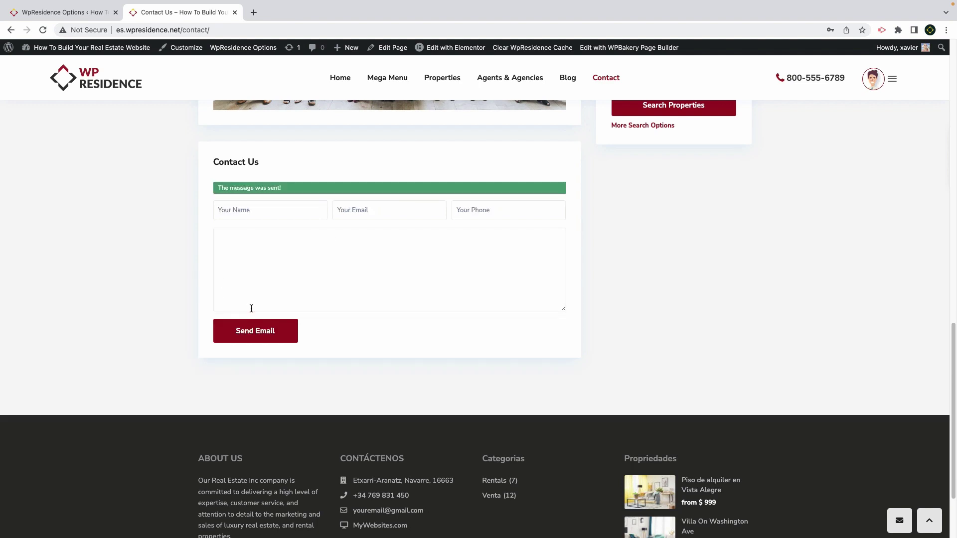
pyautogui.moveTo(297, 188); pyautogui.dragTo(217, 189)
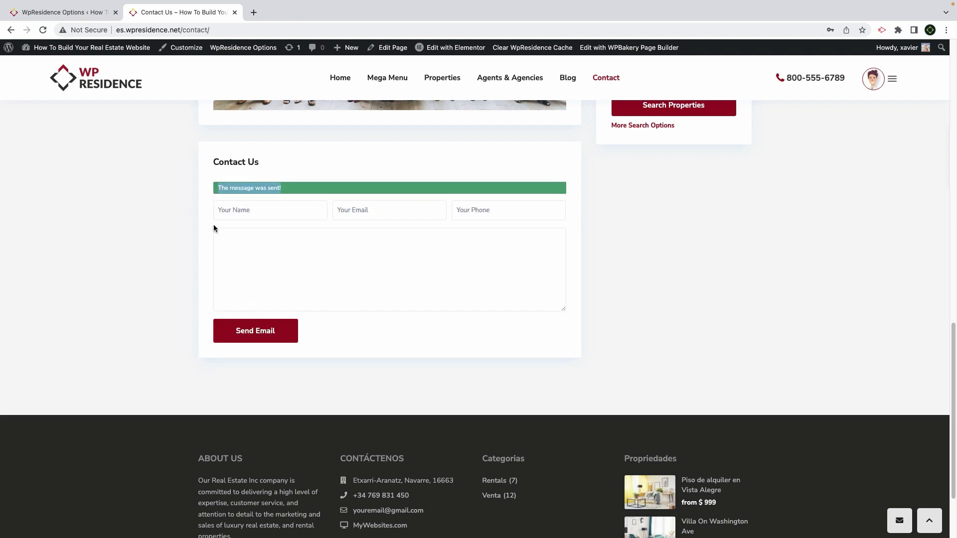
pyautogui.scroll(10, 213, 241)
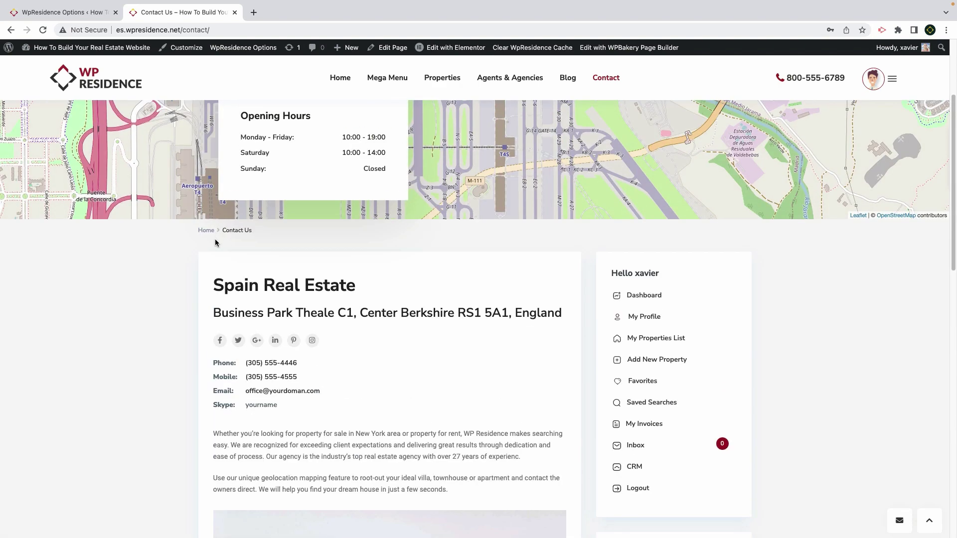
pyautogui.moveTo(323, 394); pyautogui.dragTo(243, 392)
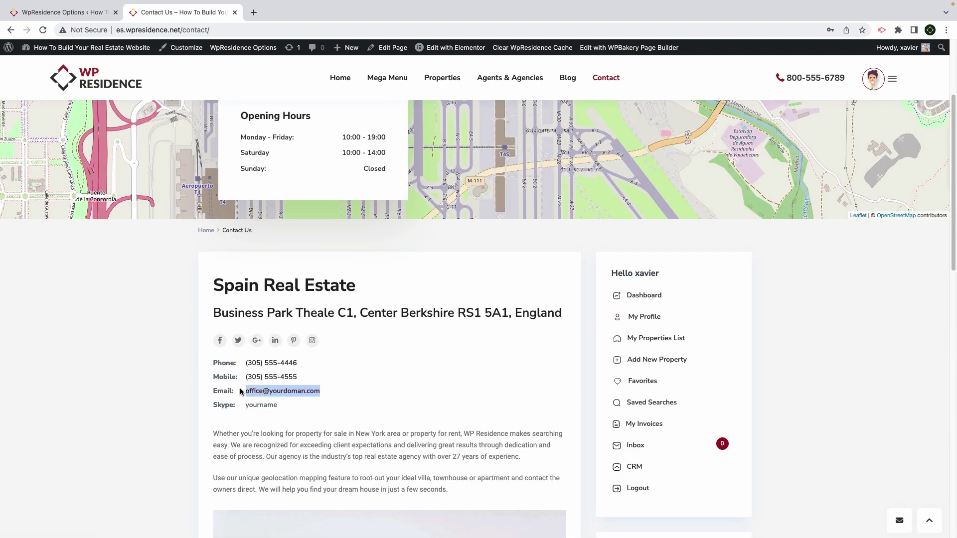
# Check the Duplicate Email address in the Contact Page Details settings
pyautogui.click(70, 12)
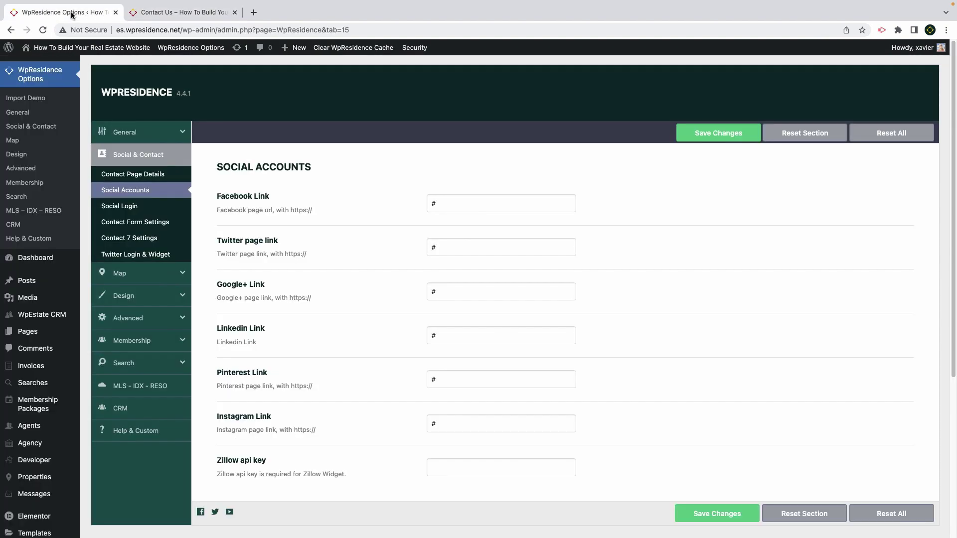
pyautogui.click(131, 176)
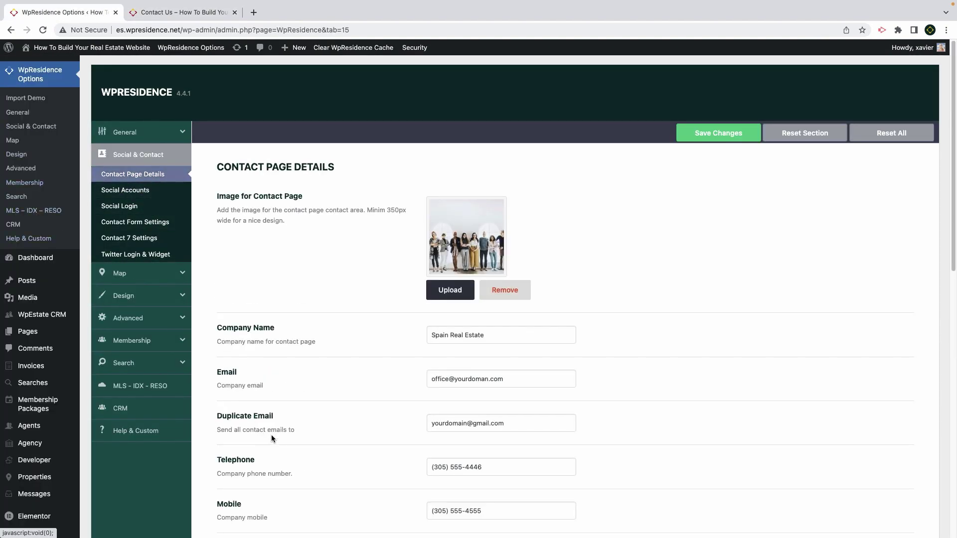
pyautogui.moveTo(274, 418); pyautogui.dragTo(218, 417)
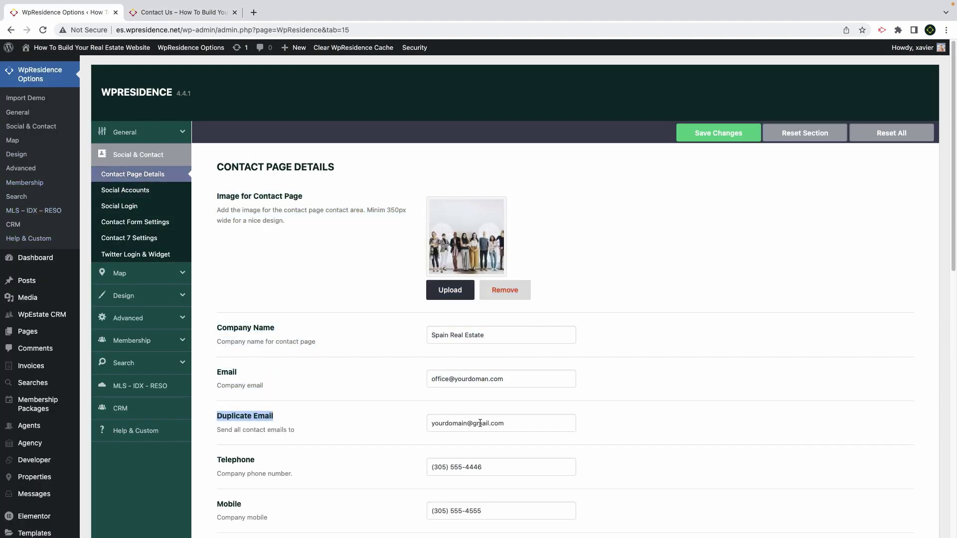
pyautogui.moveTo(530, 427); pyautogui.dragTo(421, 425)
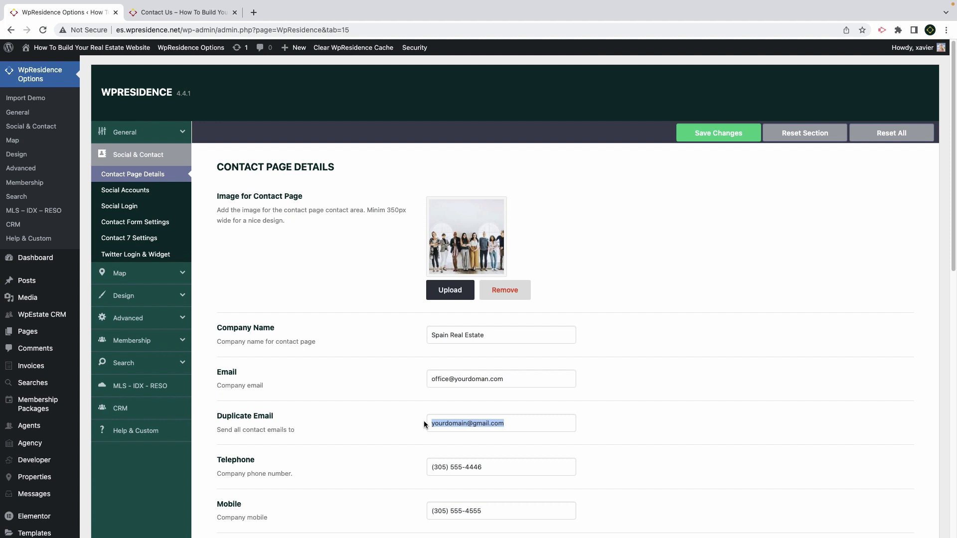
# Look over the CRM leads and contacts, then set Enable HubSpot Crm Integration to yes
pyautogui.moveTo(44, 319)
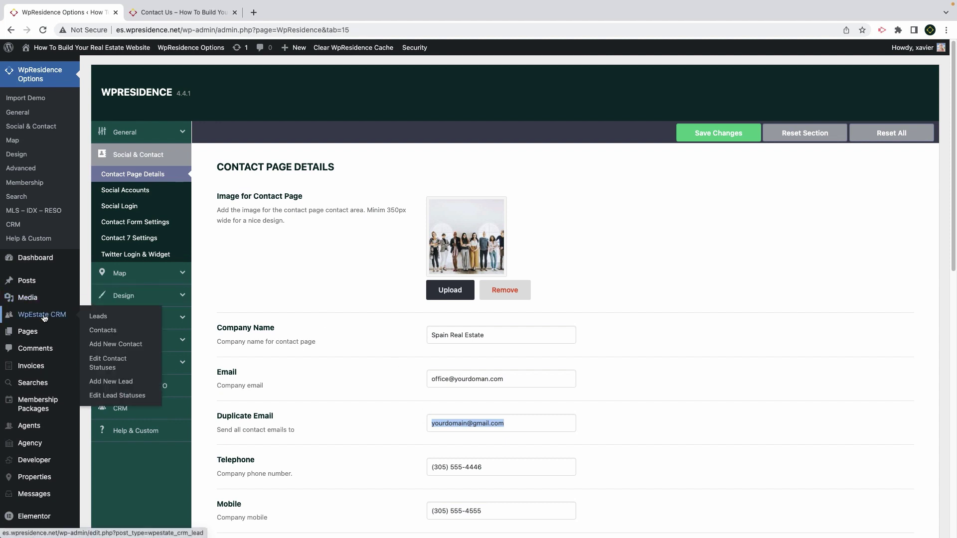
pyautogui.click(92, 318)
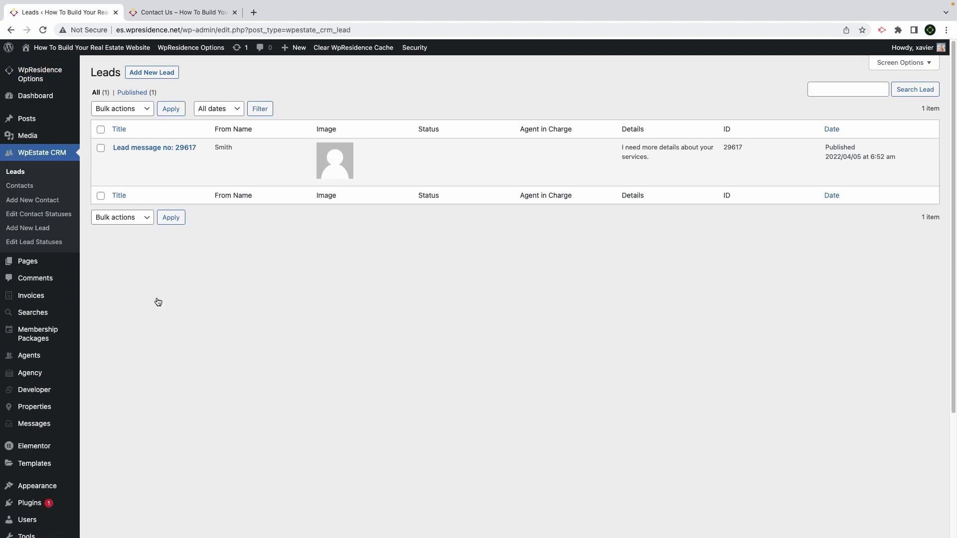
pyautogui.click(18, 187)
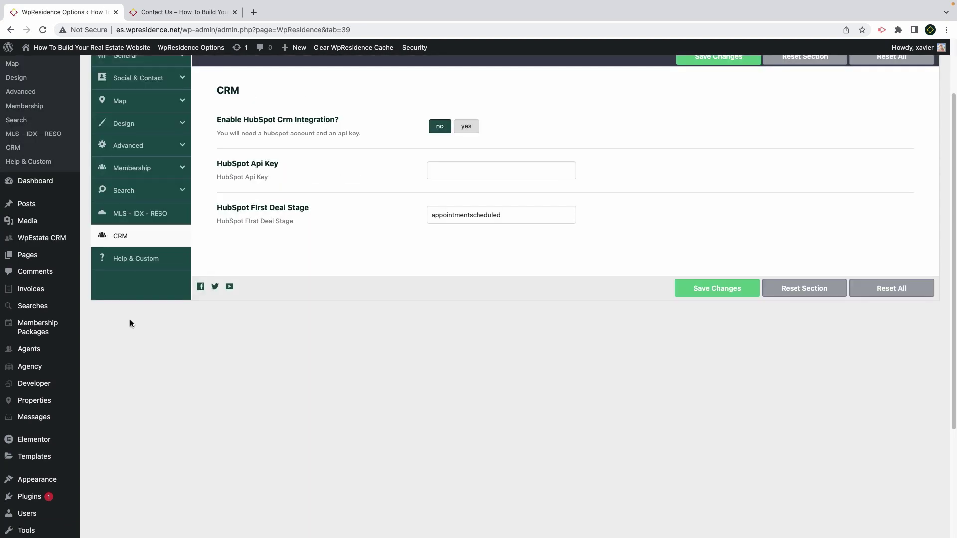
pyautogui.scroll(2, 149, 299)
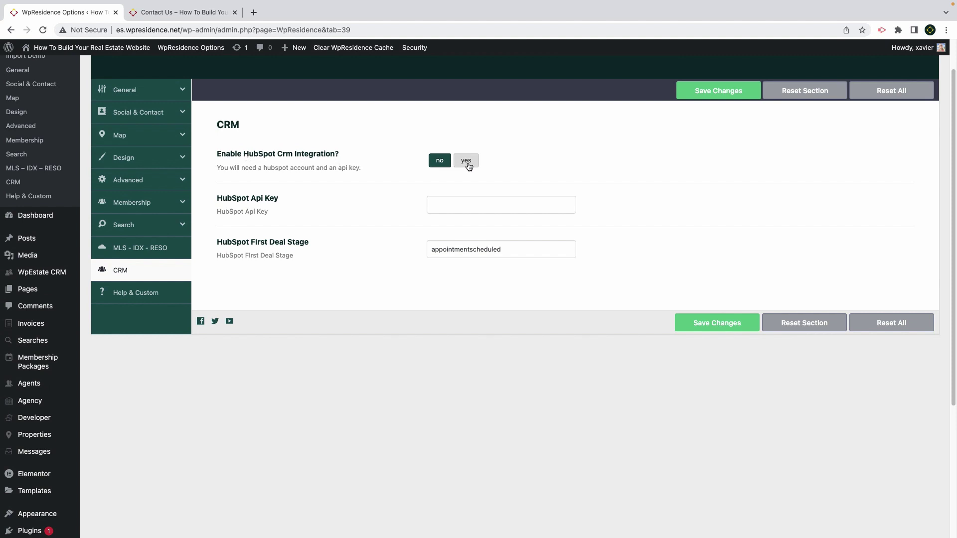
pyautogui.click(466, 160)
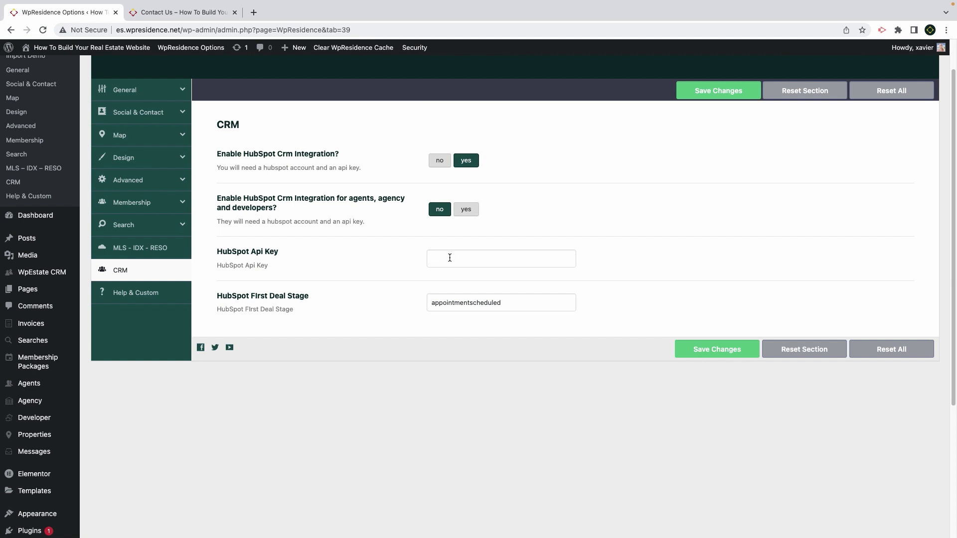
pyautogui.scroll(2, 436, 288)
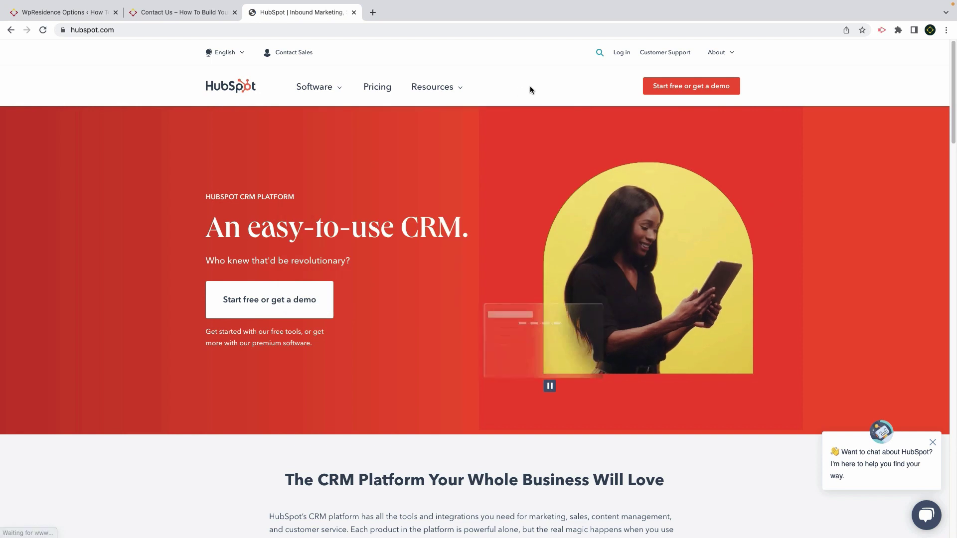
# Browse HubSpot's Pricing page Free Tools plans, then close the HubSpot tab
pyautogui.click(361, 104)
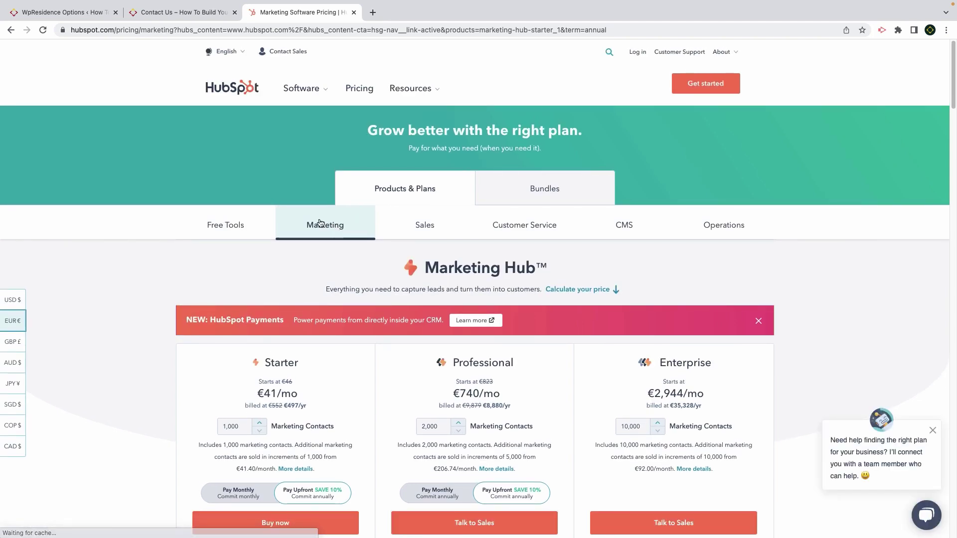
pyautogui.click(224, 233)
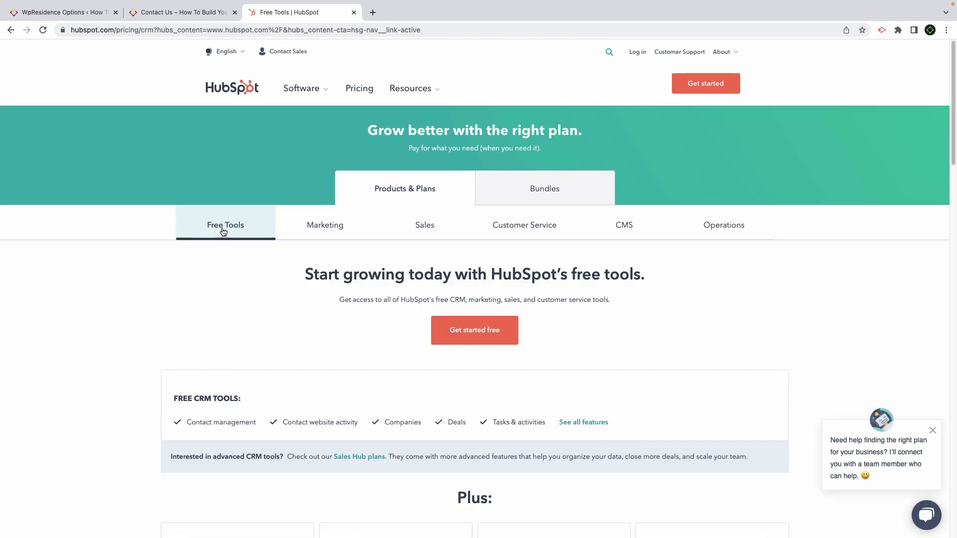
pyautogui.scroll(-3, 146, 235)
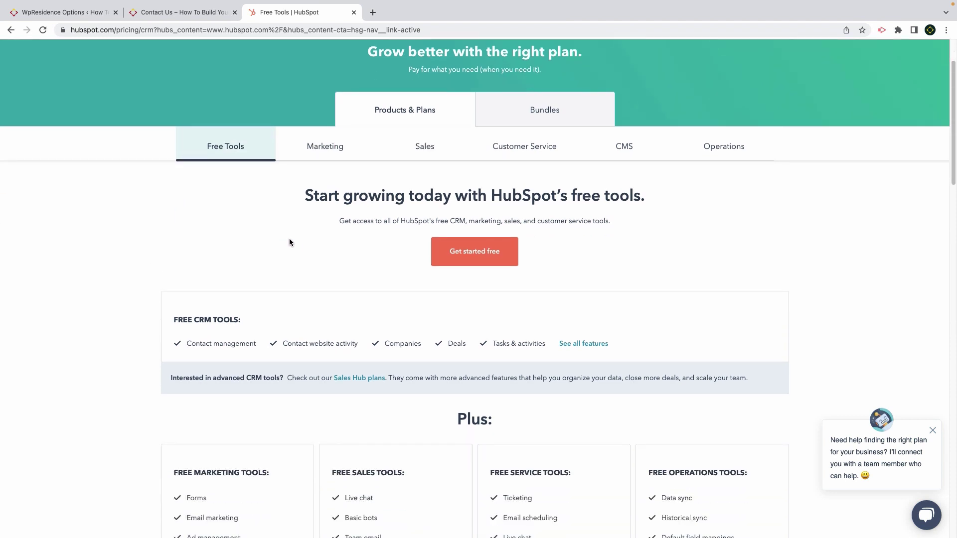
pyautogui.scroll(-3, 424, 248)
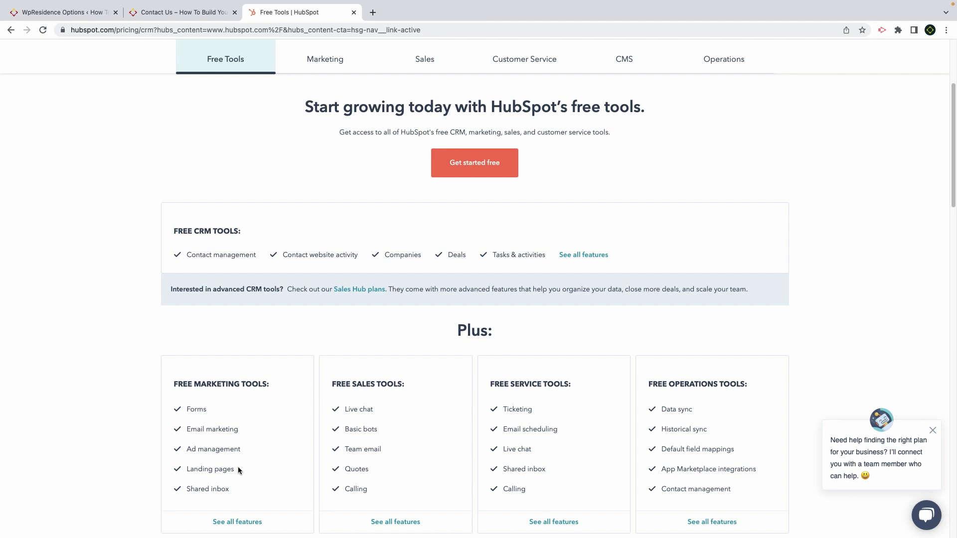
pyautogui.scroll(5, 641, 425)
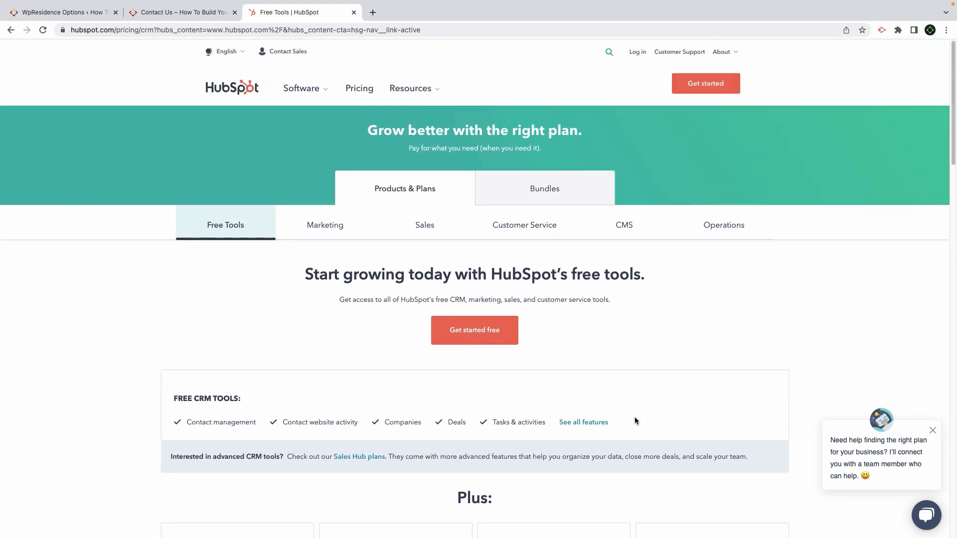
pyautogui.click(354, 12)
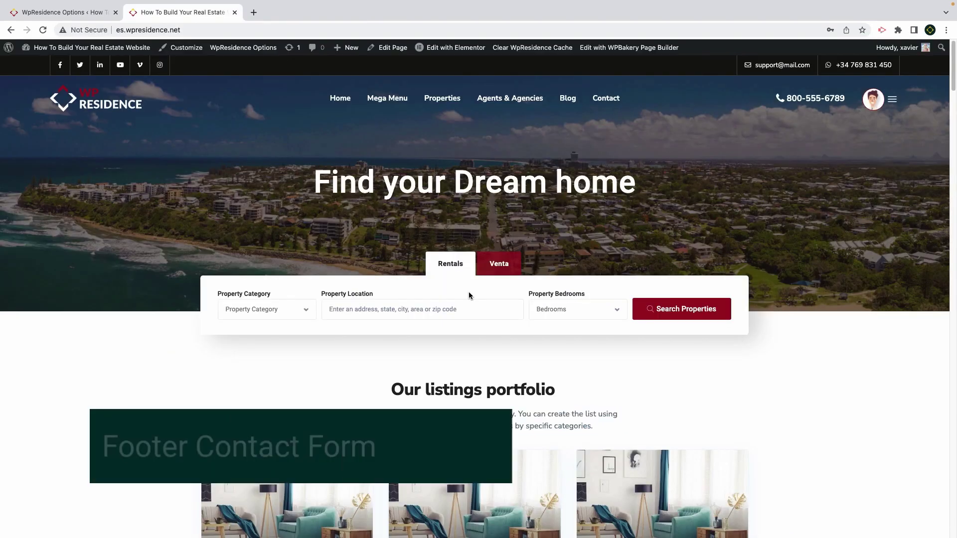
# Send 'I need help!' through the footer contact form with a test name, email and phone
pyautogui.scroll(-5, 471, 292)
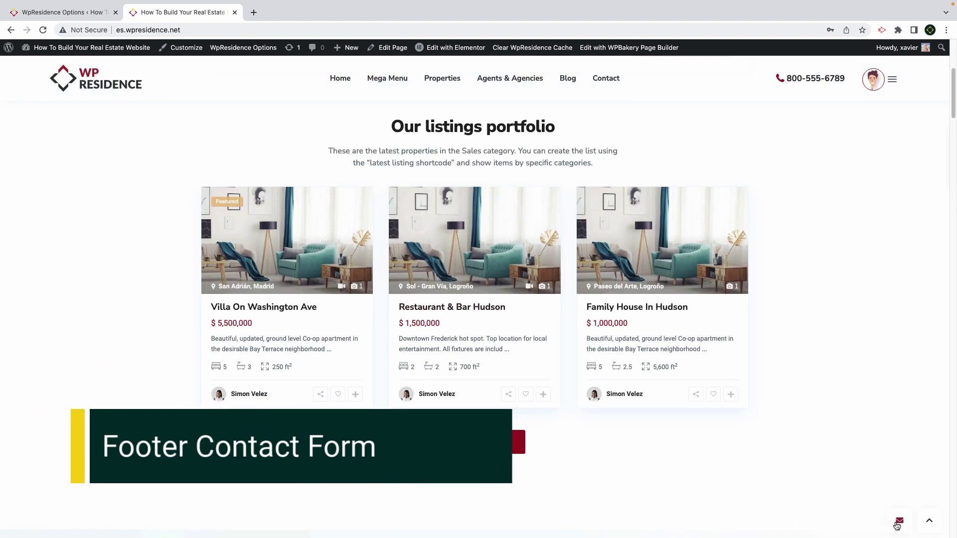
pyautogui.click(899, 522)
pyautogui.click(864, 349)
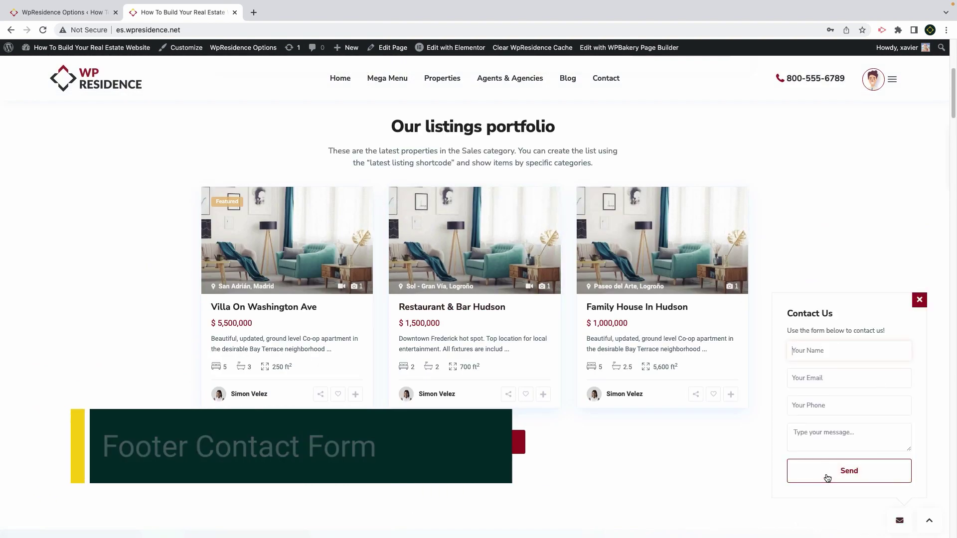
pyautogui.write('Veronica')
pyautogui.press('Tab')
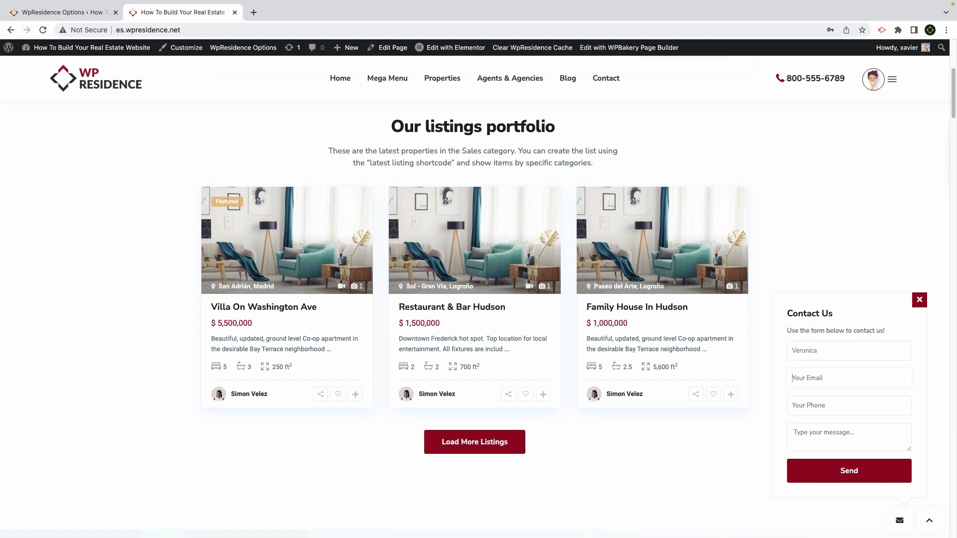
pyautogui.press('Tab')
pyautogui.write('8')
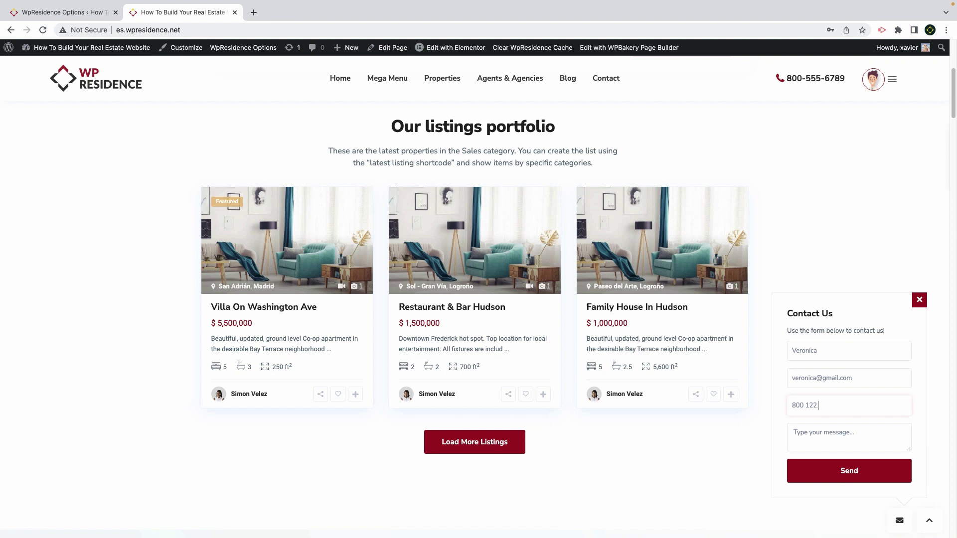
pyautogui.press('Tab')
pyautogui.write('I ne')
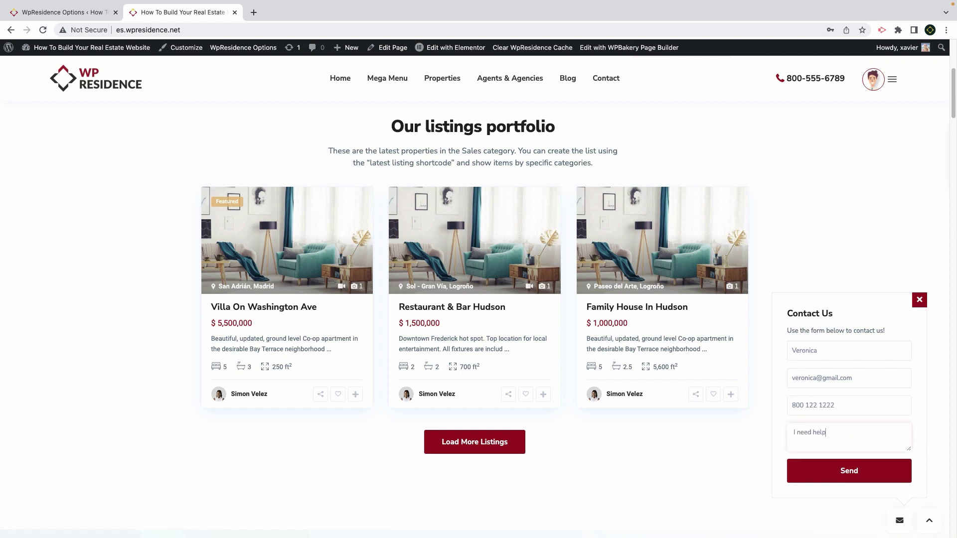
pyautogui.write('ed help!')
pyautogui.click(842, 469)
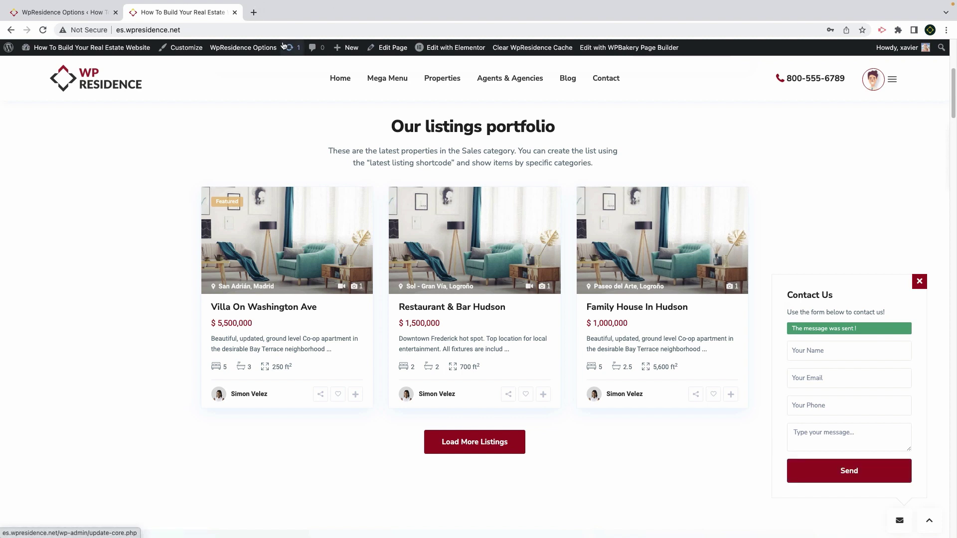
# Check the company and duplicate email addresses, then find the new lead in CRM Leads and Contacts
pyautogui.click(114, 19)
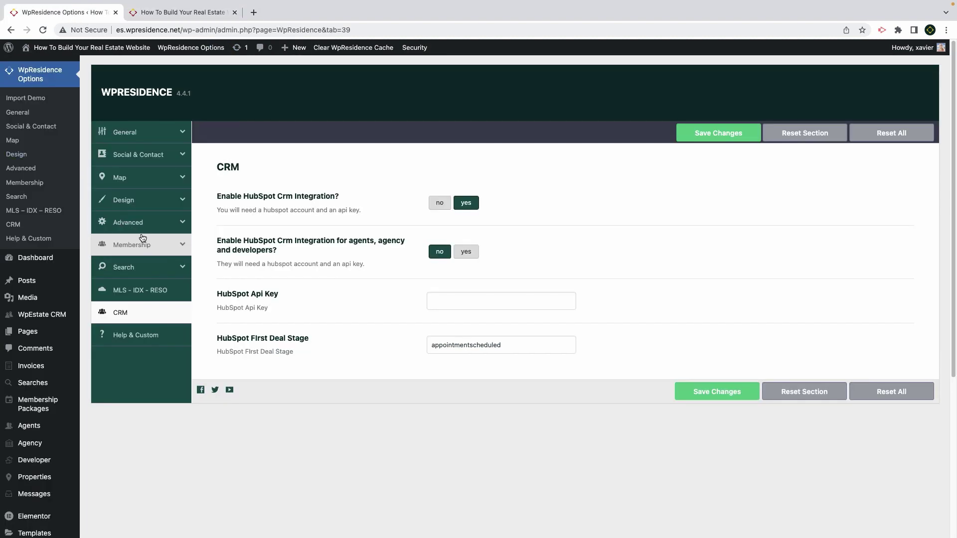
pyautogui.click(125, 155)
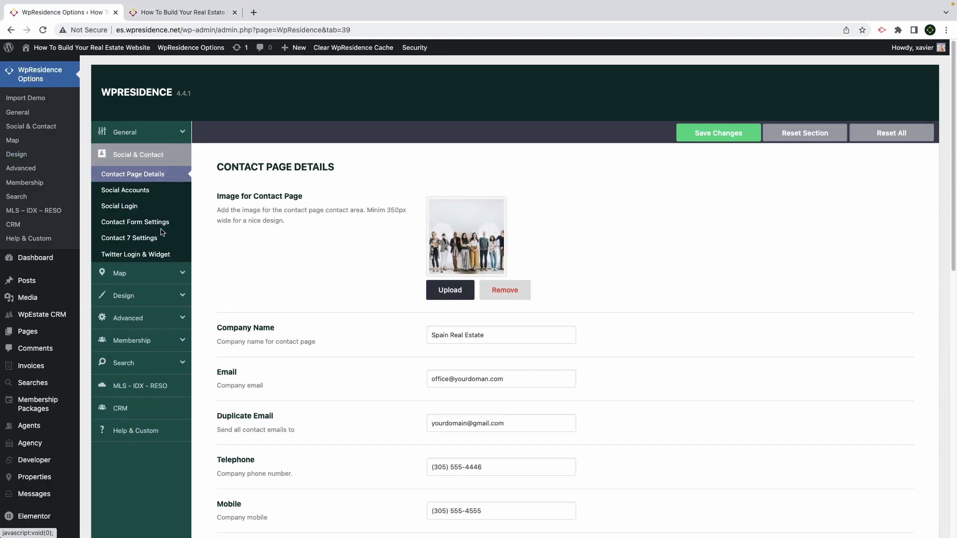
pyautogui.moveTo(523, 381); pyautogui.dragTo(427, 377)
pyautogui.click(528, 423)
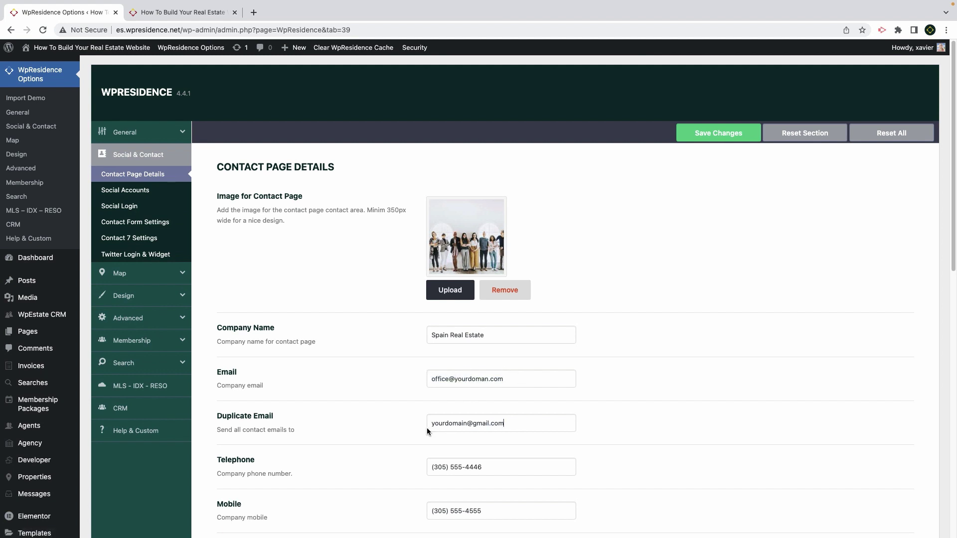
pyautogui.moveTo(506, 428); pyautogui.dragTo(425, 426)
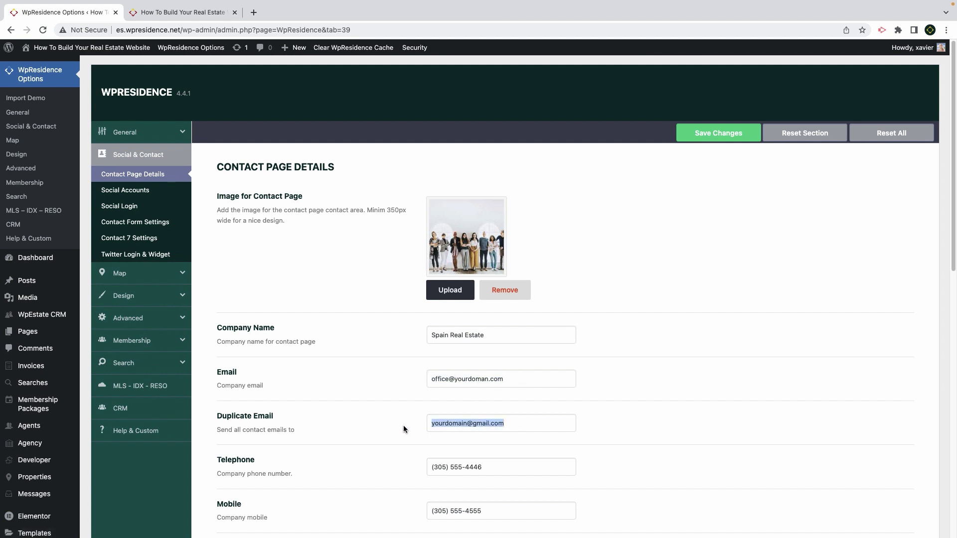
pyautogui.click(130, 319)
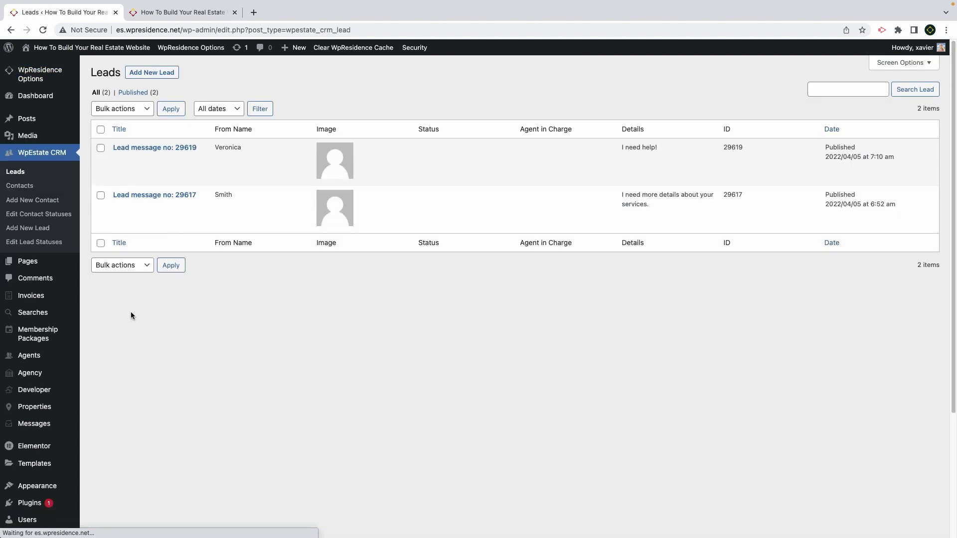
pyautogui.moveTo(252, 151); pyautogui.dragTo(209, 150)
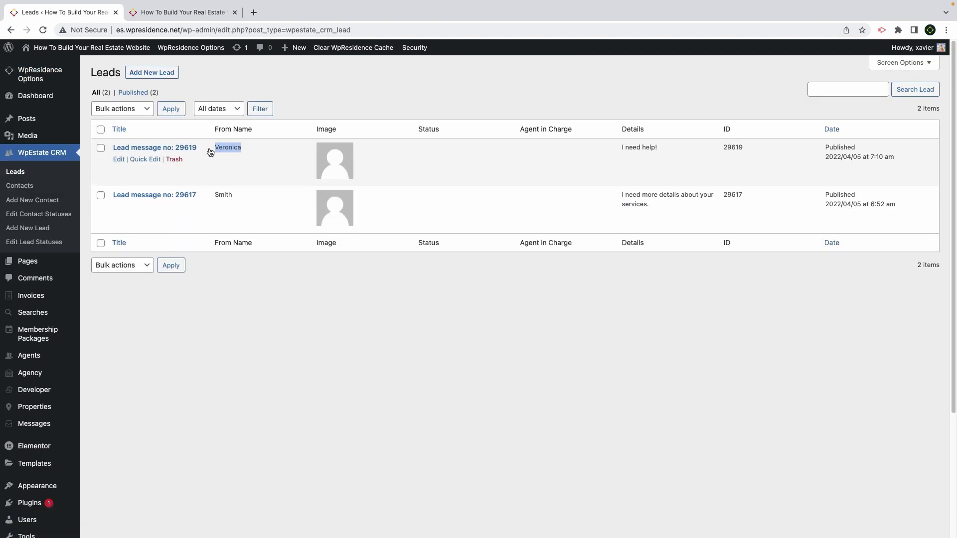
pyautogui.click(27, 186)
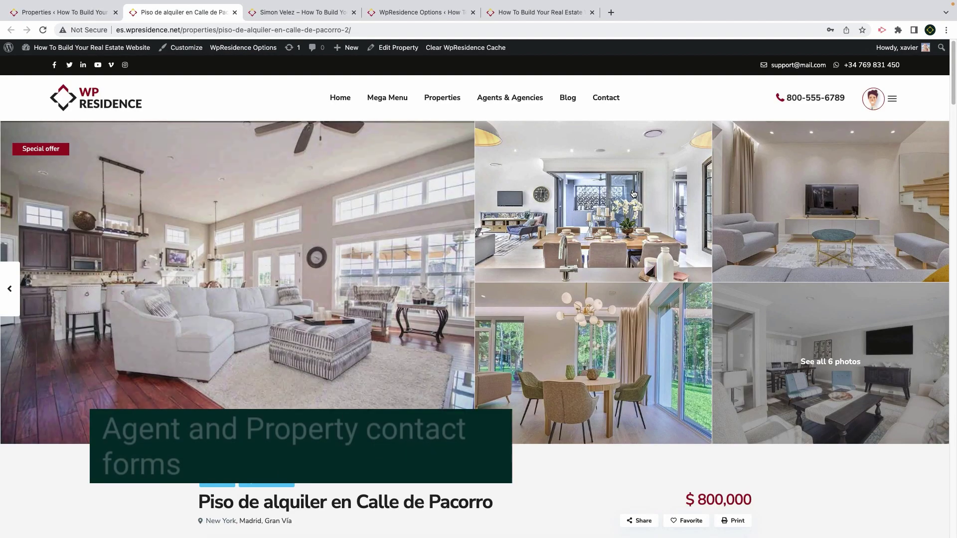
# Compare the property page's inquiry form with the theme's duplicate email setting
pyautogui.scroll(-4, 635, 224)
pyautogui.scroll(-4, 635, 224)
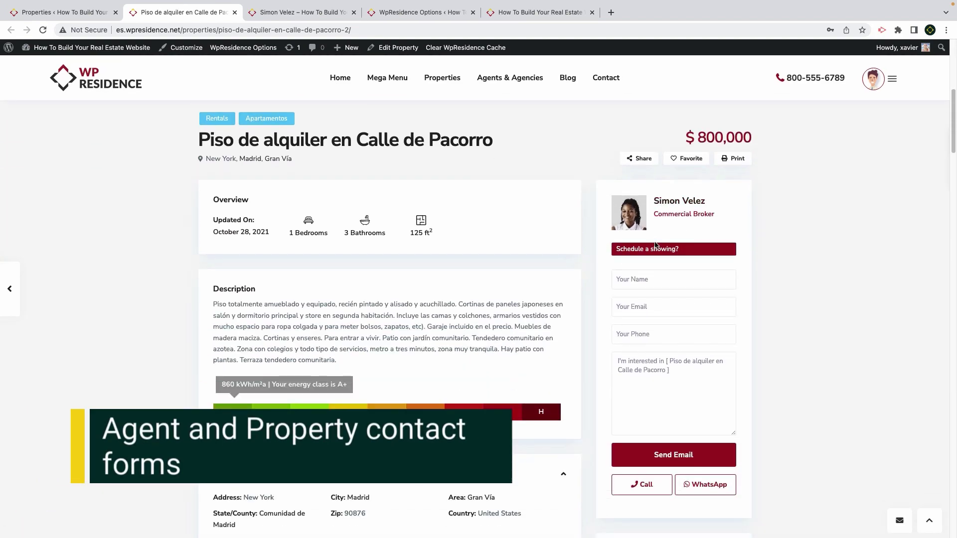
pyautogui.click(651, 380)
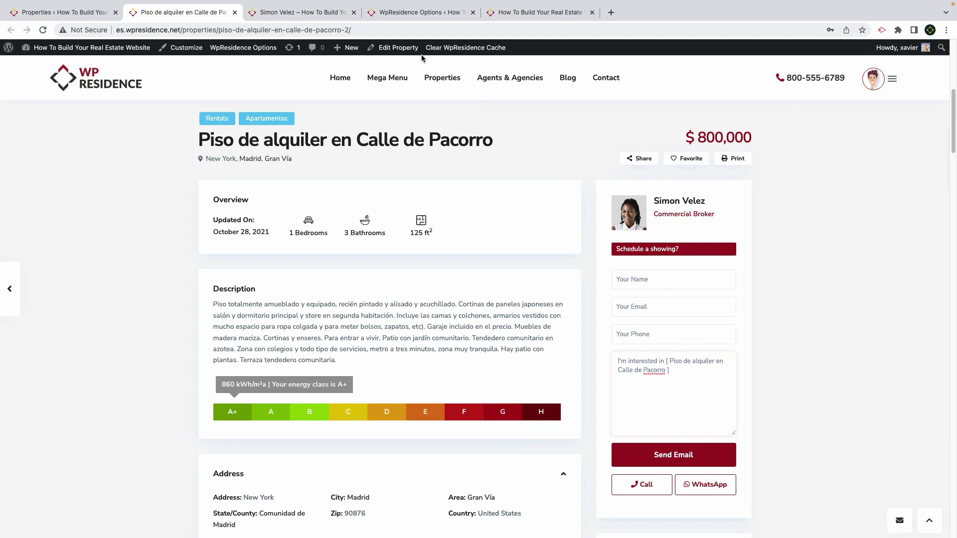
pyautogui.click(65, 12)
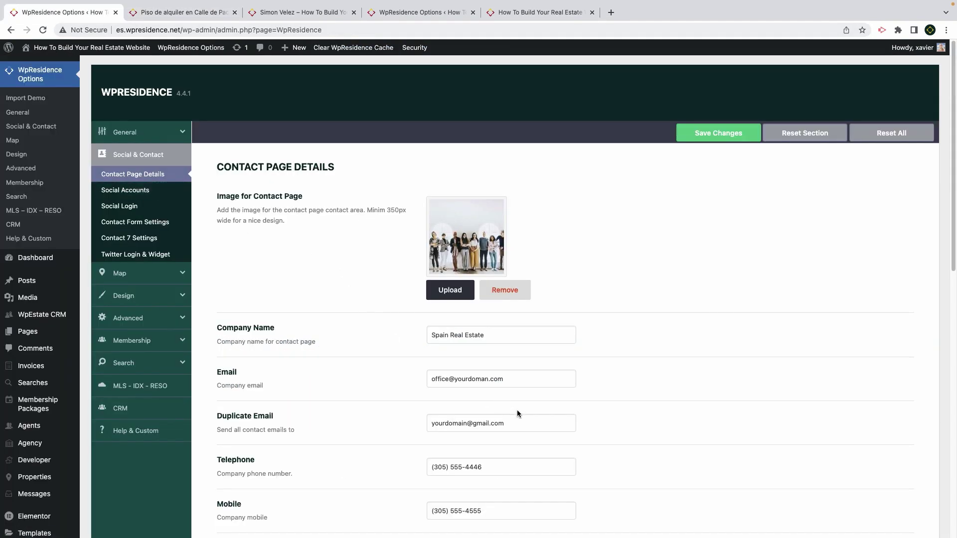
pyautogui.moveTo(514, 427); pyautogui.dragTo(430, 424)
# Compare the agent profile's email address with the duplicate email address value
pyautogui.click(179, 12)
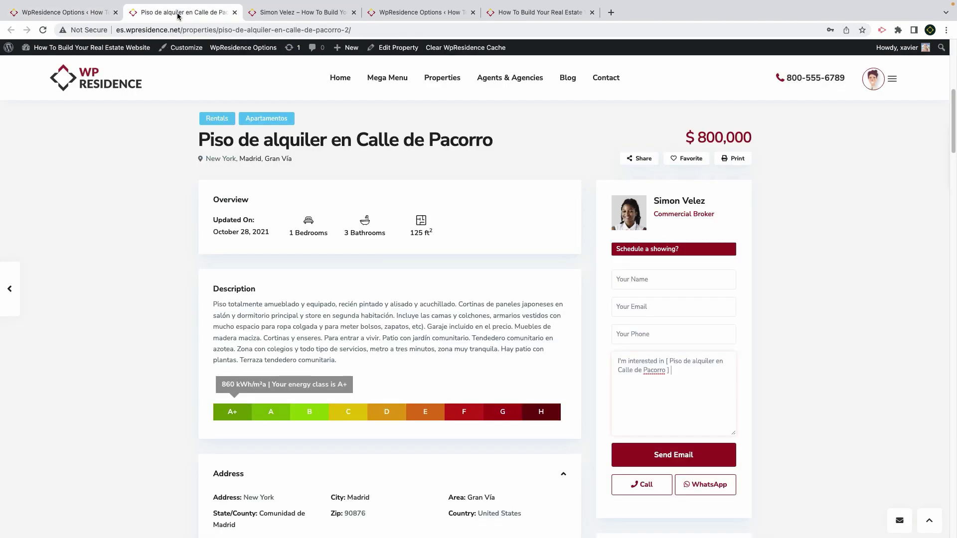
pyautogui.click(292, 15)
pyautogui.scroll(10, 356, 284)
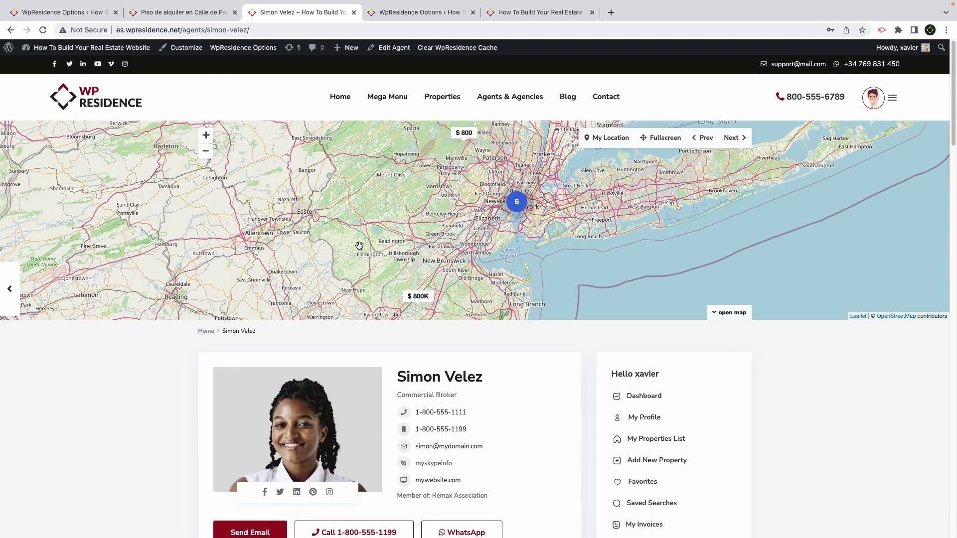
pyautogui.scroll(-10, 332, 371)
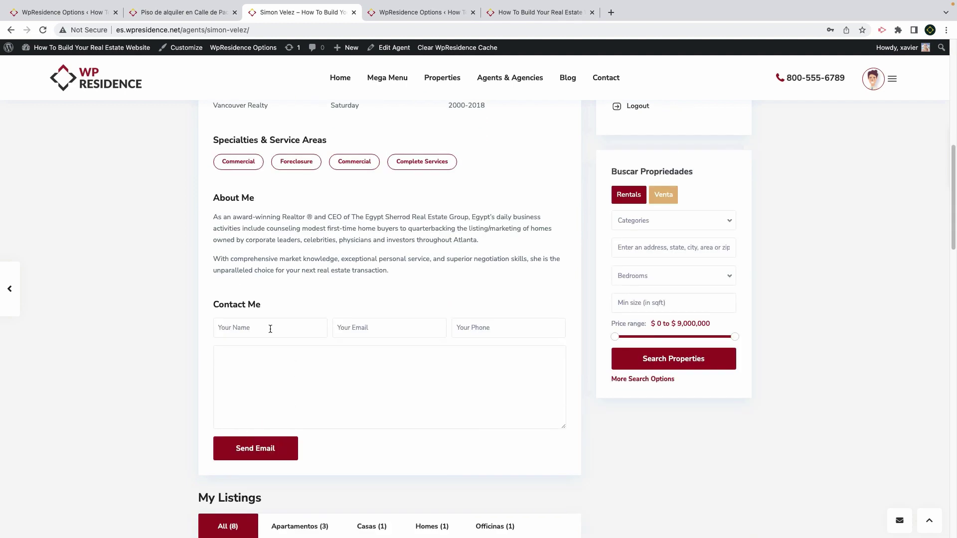
pyautogui.scroll(1, 335, 310)
pyautogui.scroll(5, 335, 310)
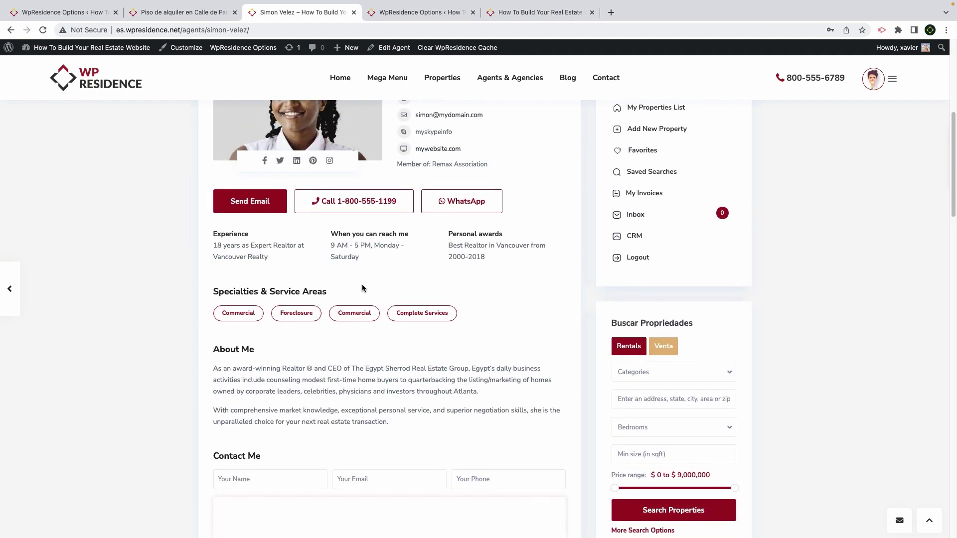
pyautogui.moveTo(500, 137); pyautogui.dragTo(413, 135)
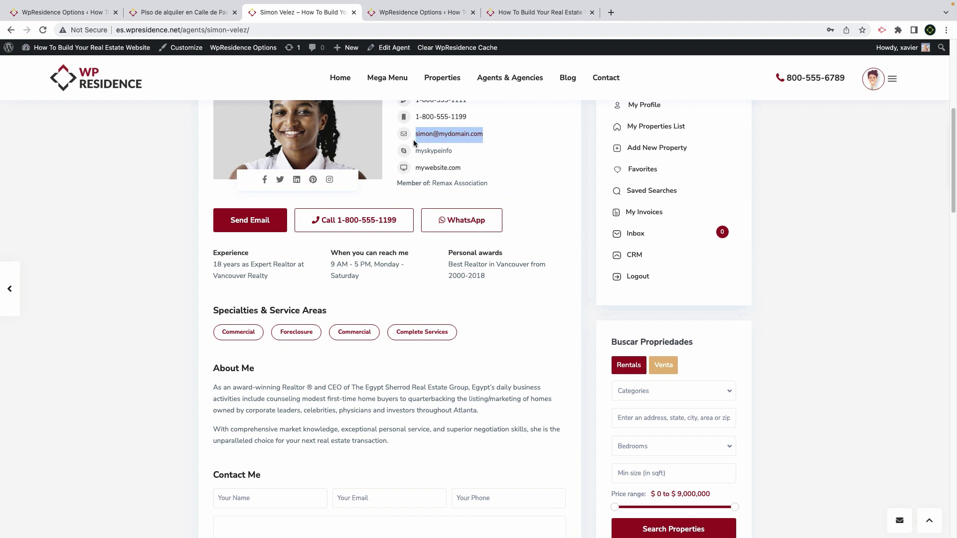
pyautogui.click(65, 12)
pyautogui.moveTo(505, 423); pyautogui.dragTo(424, 422)
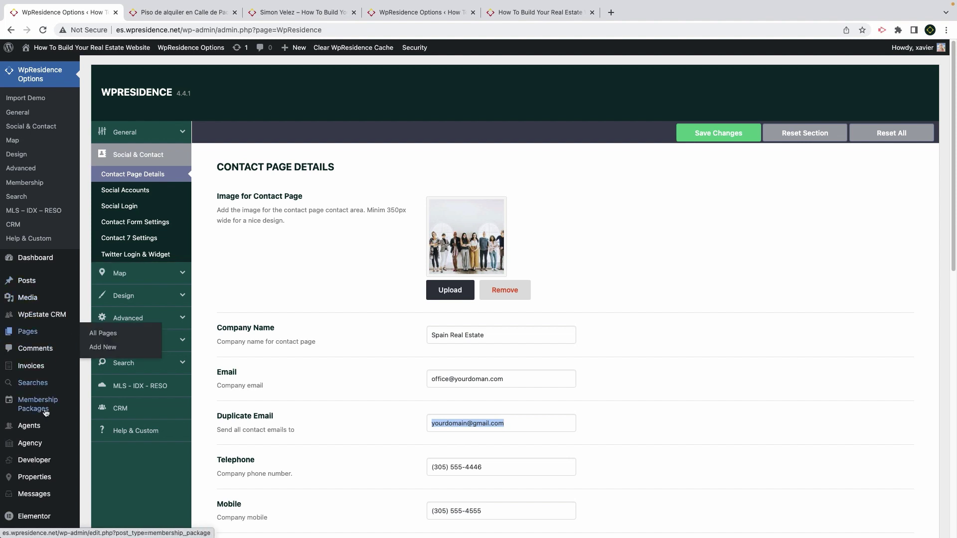
# Set Enable HubSpot Crm Integration to yes and search plugins for 'contact form 7'
pyautogui.moveTo(31, 435)
pyautogui.moveTo(54, 324)
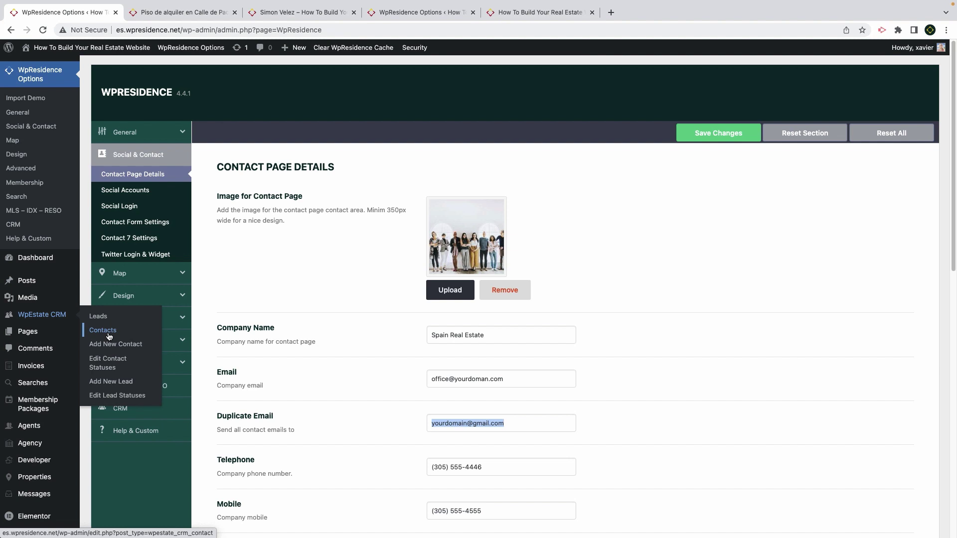
pyautogui.click(120, 408)
pyautogui.click(465, 203)
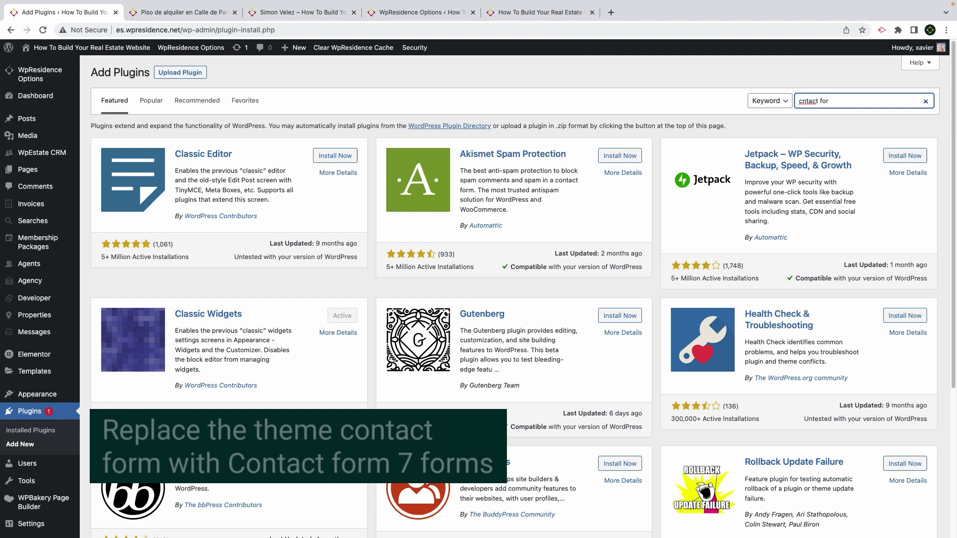
pyautogui.press('BackSpace')
pyautogui.press('BackSpace')
pyautogui.press('BackSpace')
pyautogui.press('BackSpace')
pyautogui.press('BackSpace')
pyautogui.press('BackSpace')
pyautogui.press('BackSpace')
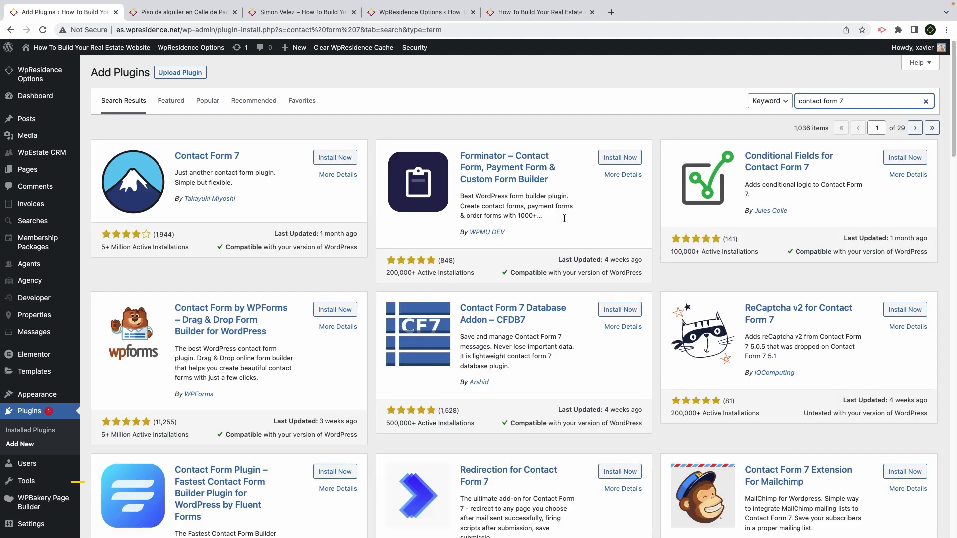
# Install and activate Contact Form 7, then review Contact form 1 and its template guide
pyautogui.click(333, 158)
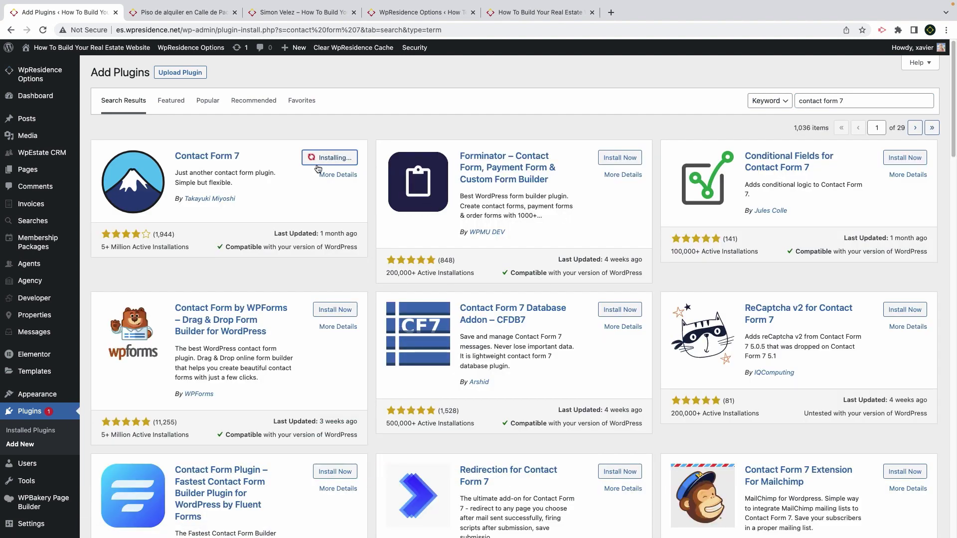
pyautogui.click(319, 158)
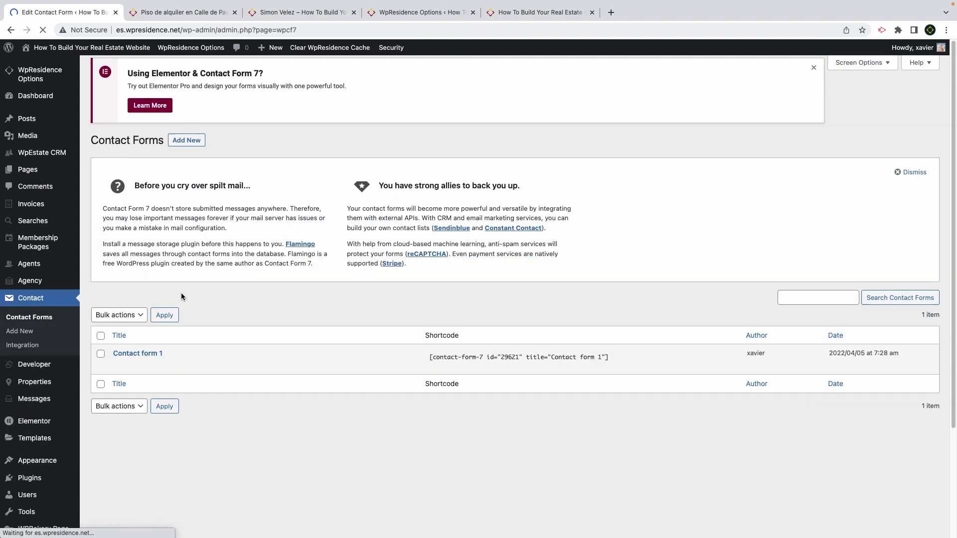
pyautogui.click(115, 366)
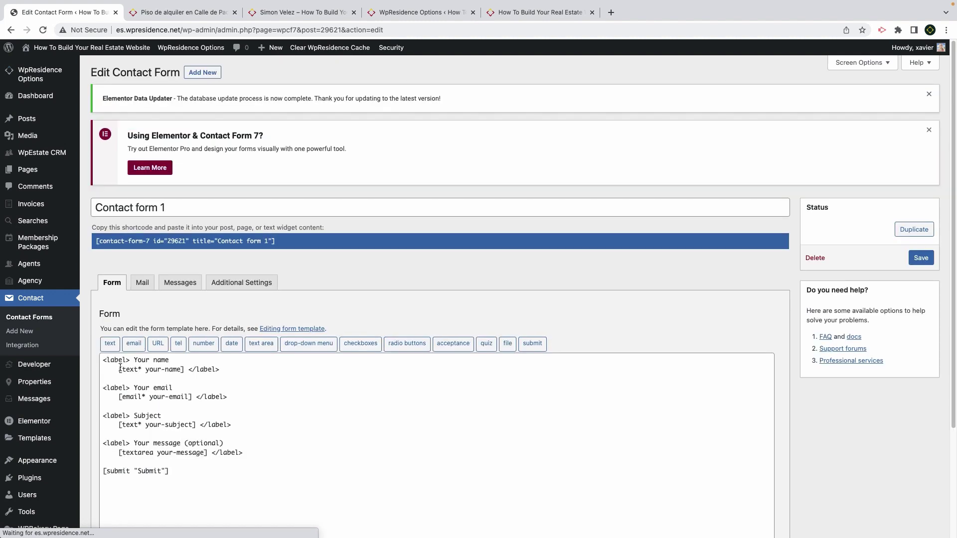
pyautogui.scroll(-3, 122, 366)
pyautogui.click(187, 389)
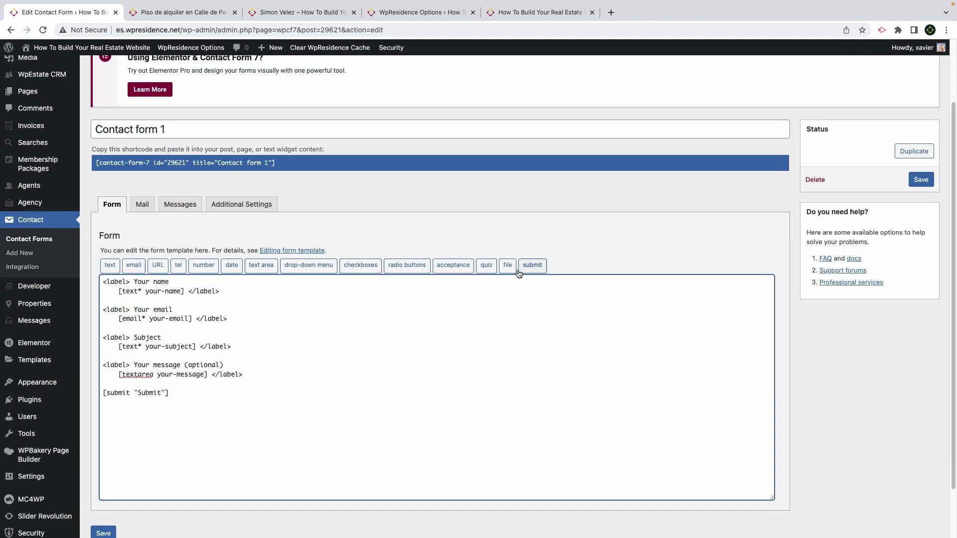
pyautogui.click(286, 250)
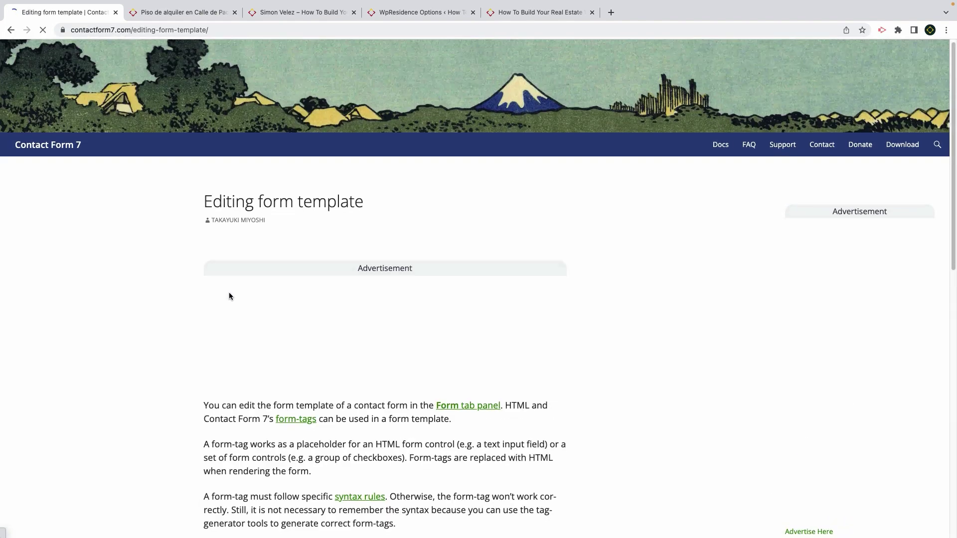
pyautogui.scroll(-10, 230, 292)
pyautogui.hotkey('alt', 'Left')
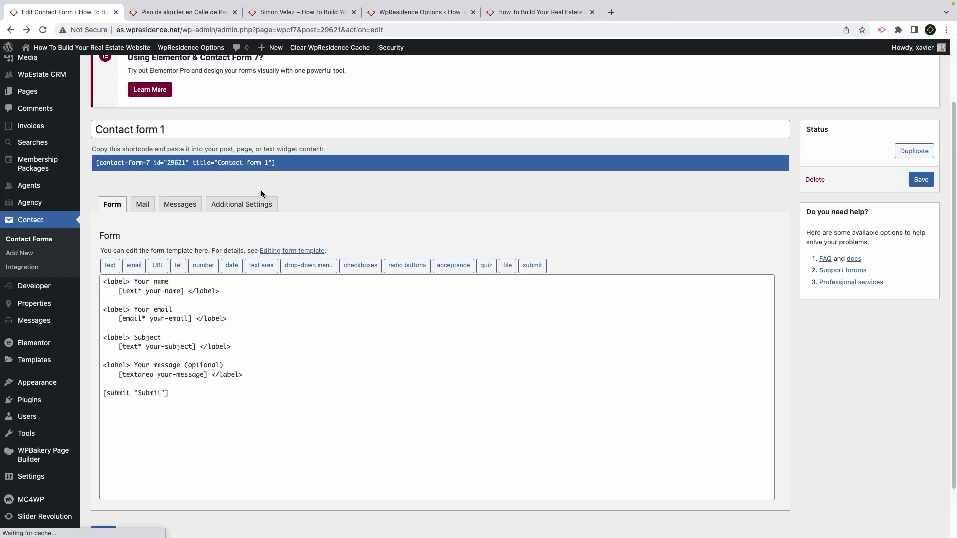
# Copy Contact form 1's shortcode
pyautogui.click(276, 166)
pyautogui.rightClick(230, 168)
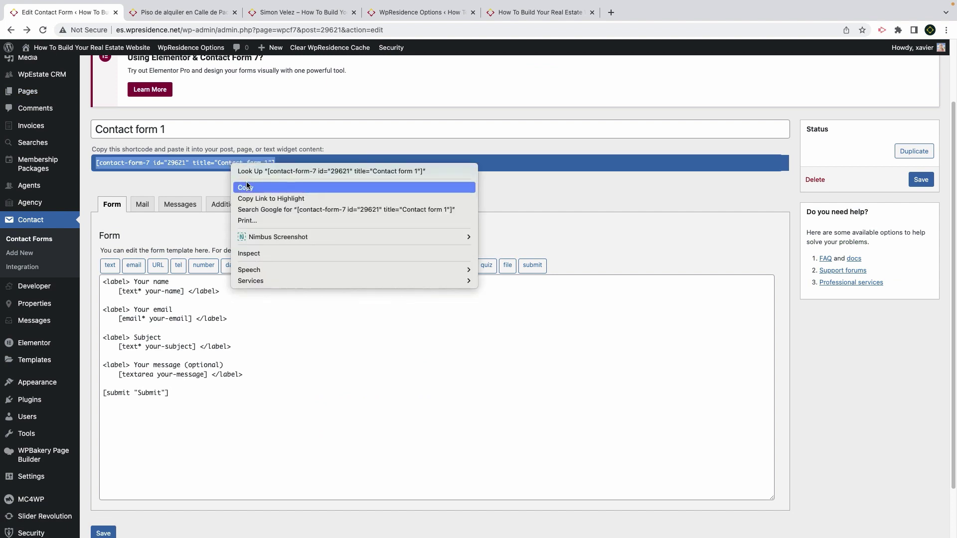
pyautogui.click(244, 184)
pyautogui.scroll(3, 209, 125)
pyautogui.moveTo(184, 47)
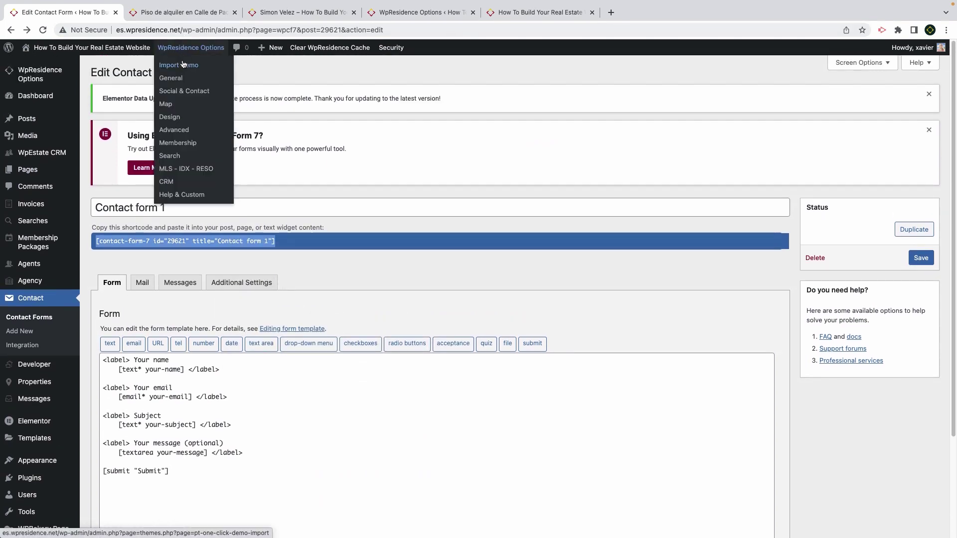
# Paste the shortcode into both Contact 7 Settings fields, save, and reload the property page
pyautogui.click(197, 171)
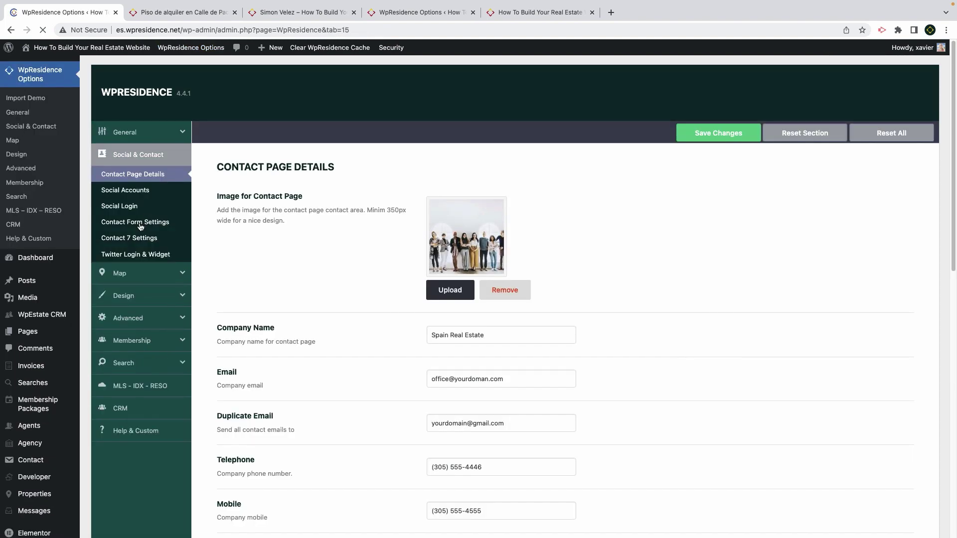
pyautogui.click(129, 239)
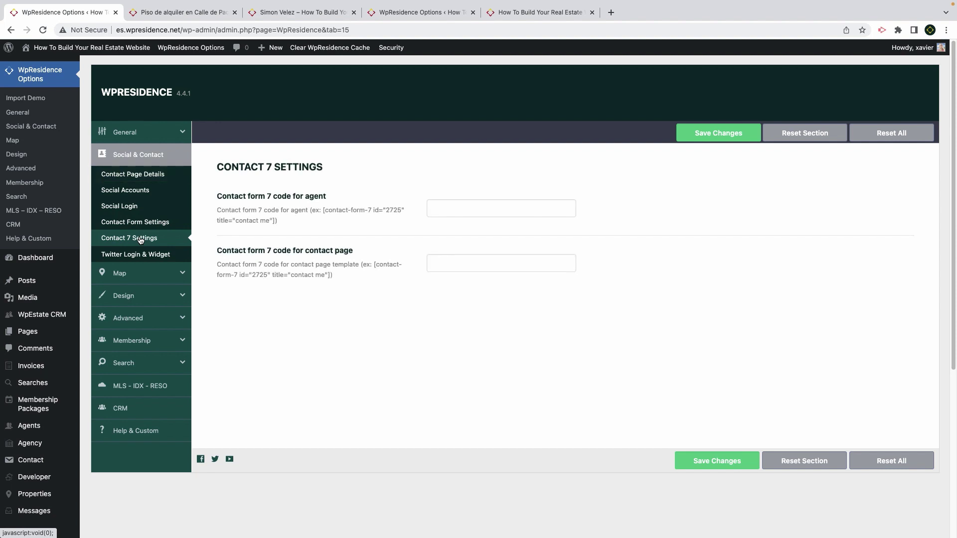
pyautogui.rightClick(449, 210)
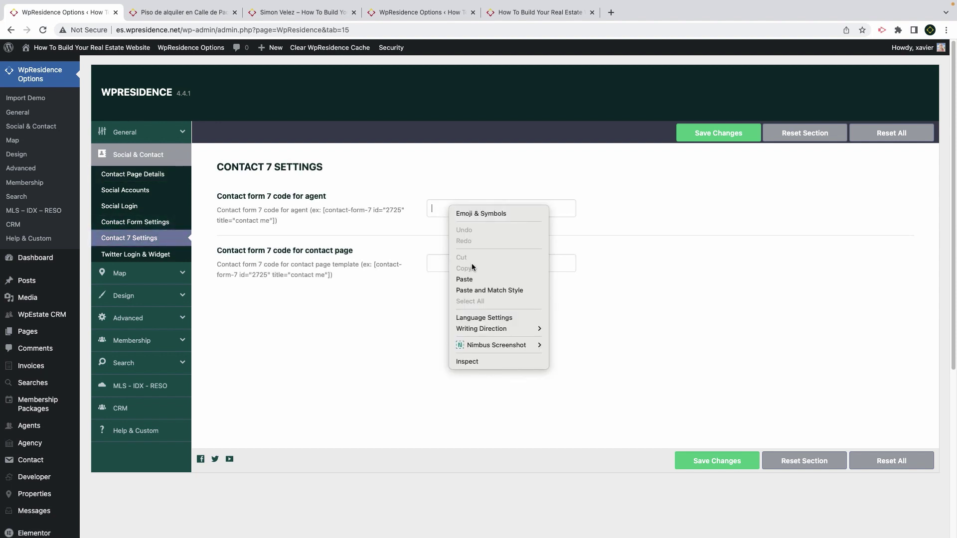
pyautogui.click(465, 280)
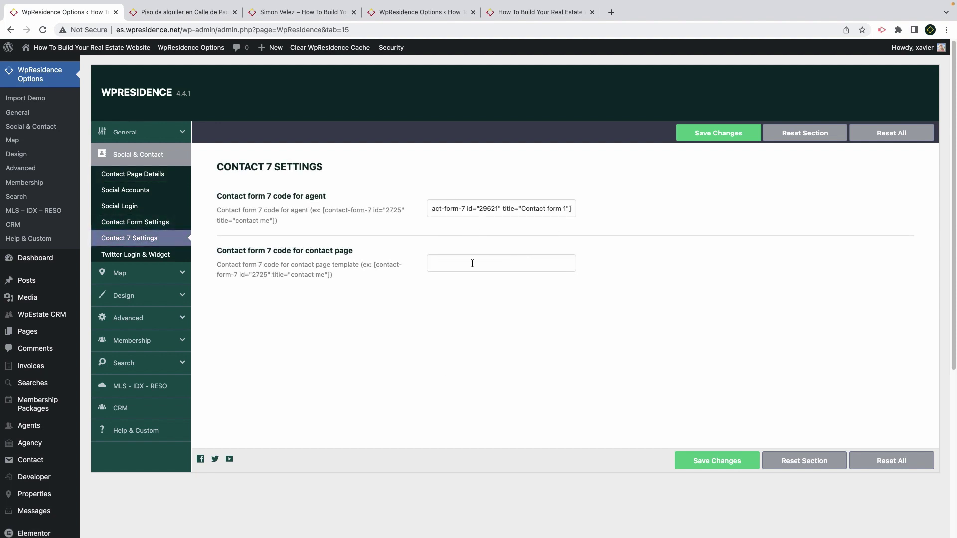
pyautogui.click(455, 259)
pyautogui.rightClick(450, 262)
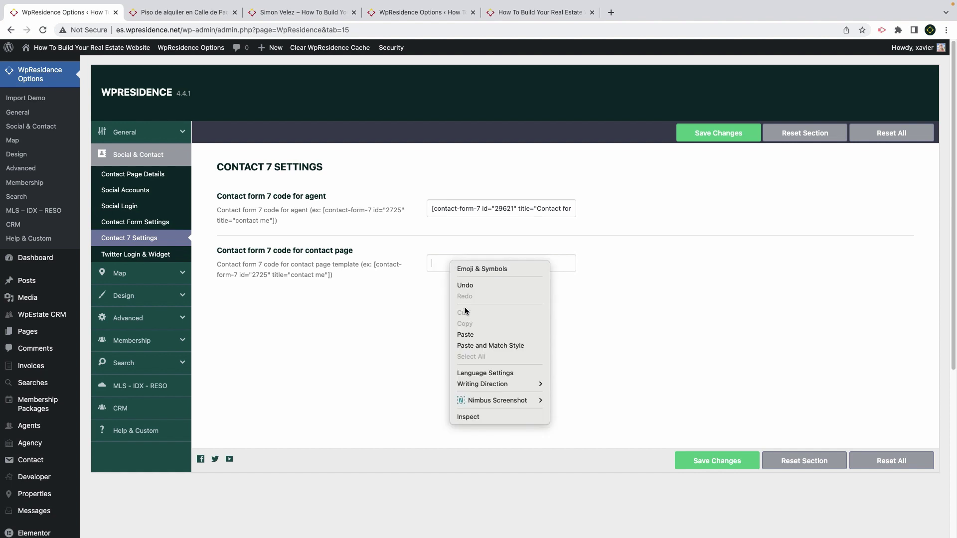
pyautogui.click(474, 334)
pyautogui.press('Return')
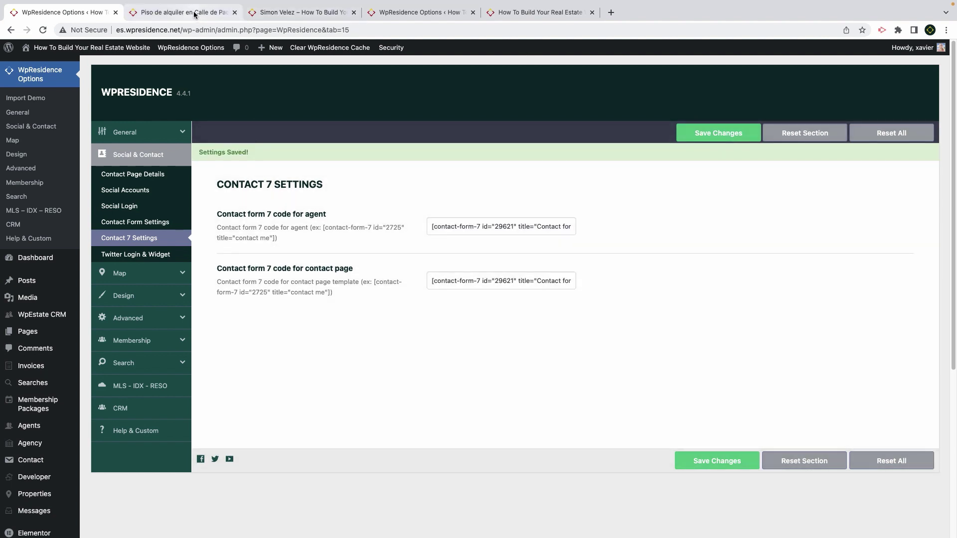
pyautogui.click(155, 12)
pyautogui.click(41, 31)
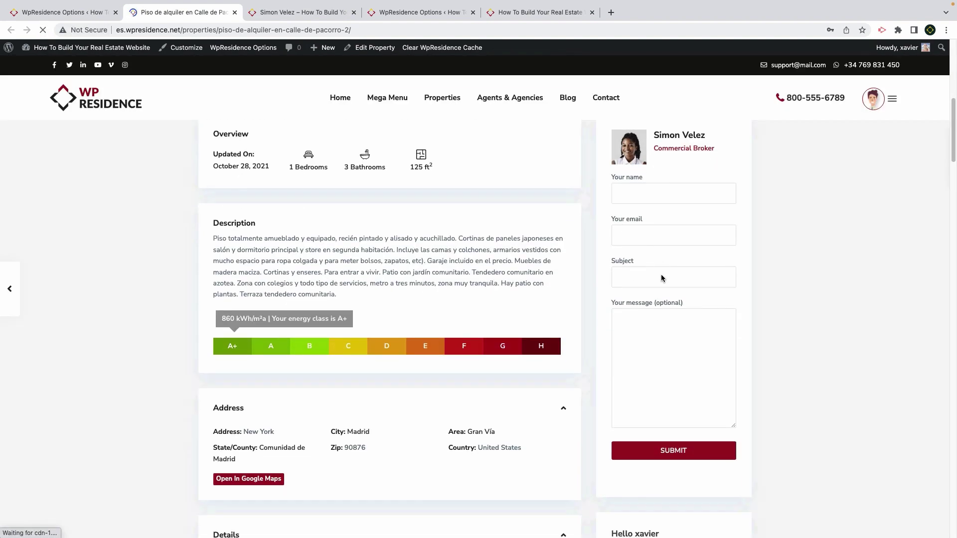
# Reload the Contact page to confirm the new Contact Form 7 form appears, then return to the homepage tab
pyautogui.click(289, 13)
pyautogui.click(43, 32)
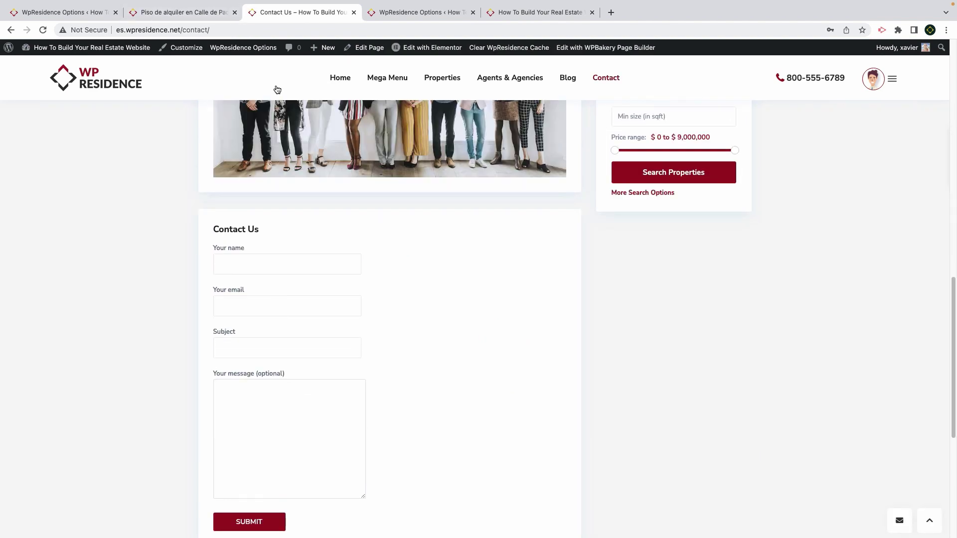
pyautogui.scroll(8, 258, 172)
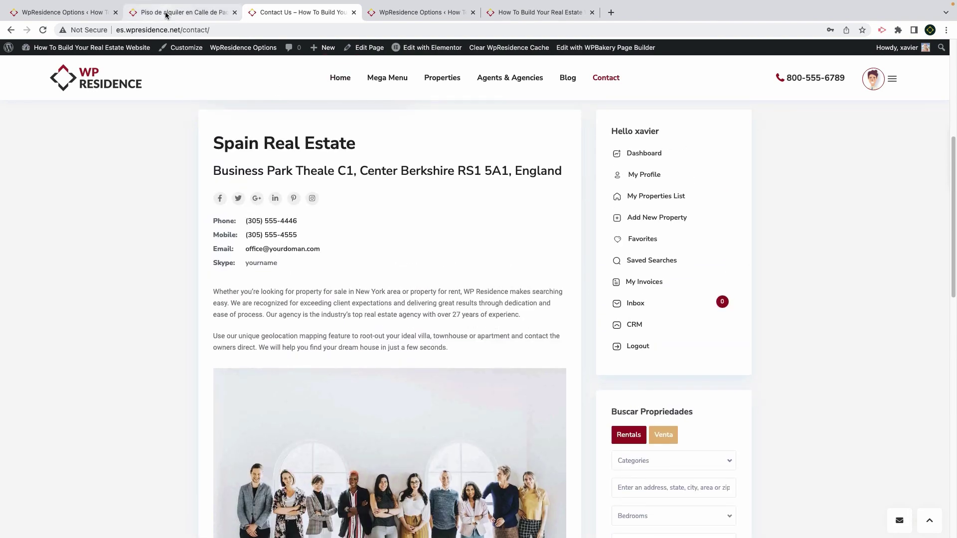
pyautogui.moveTo(301, 247); pyautogui.dragTo(245, 248)
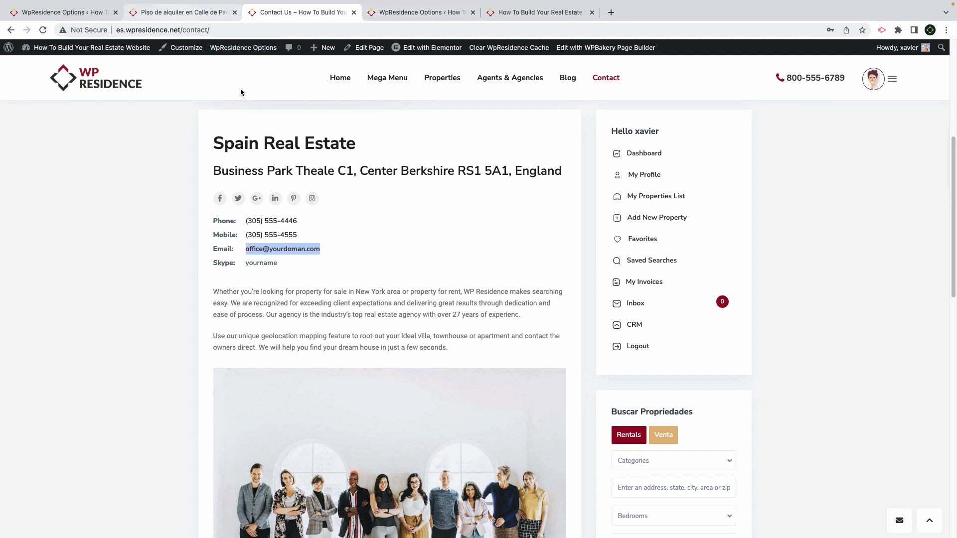
pyautogui.click(159, 13)
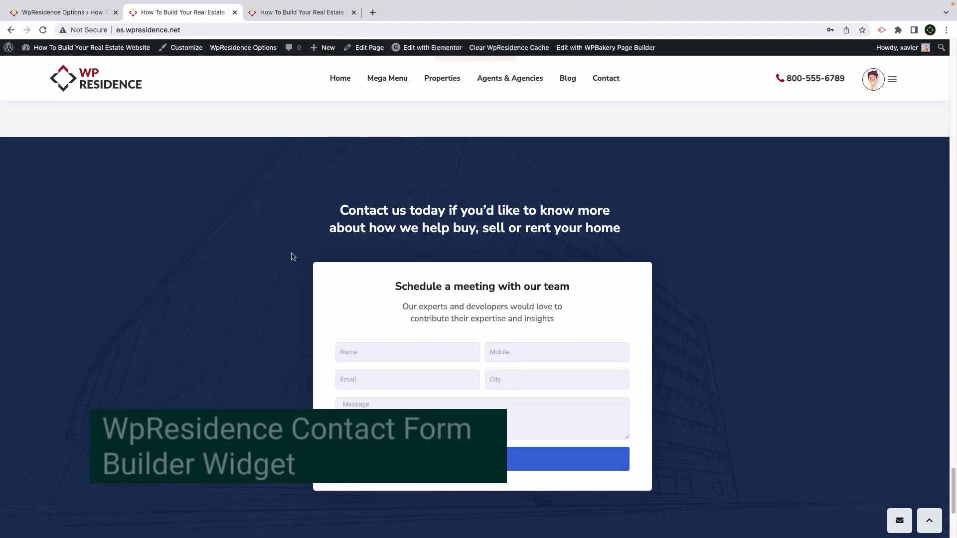
# Open the homepage in Elementor and select its Contact Form Builder widget
pyautogui.scroll(3, 447, 376)
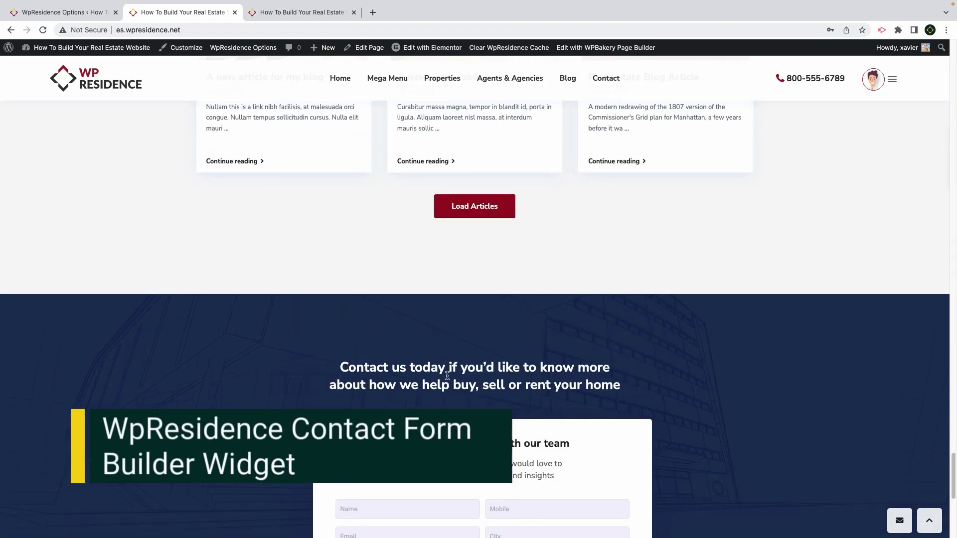
pyautogui.click(430, 47)
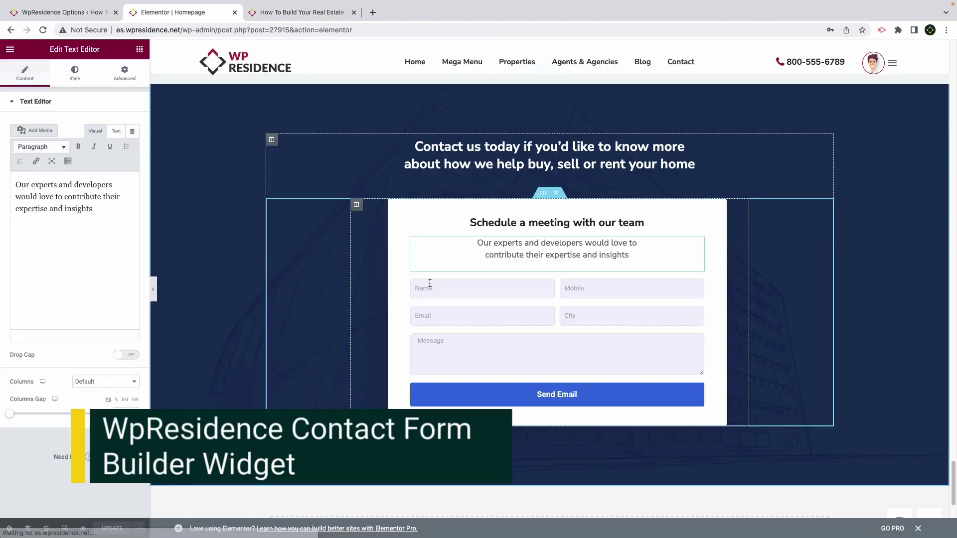
pyautogui.click(430, 284)
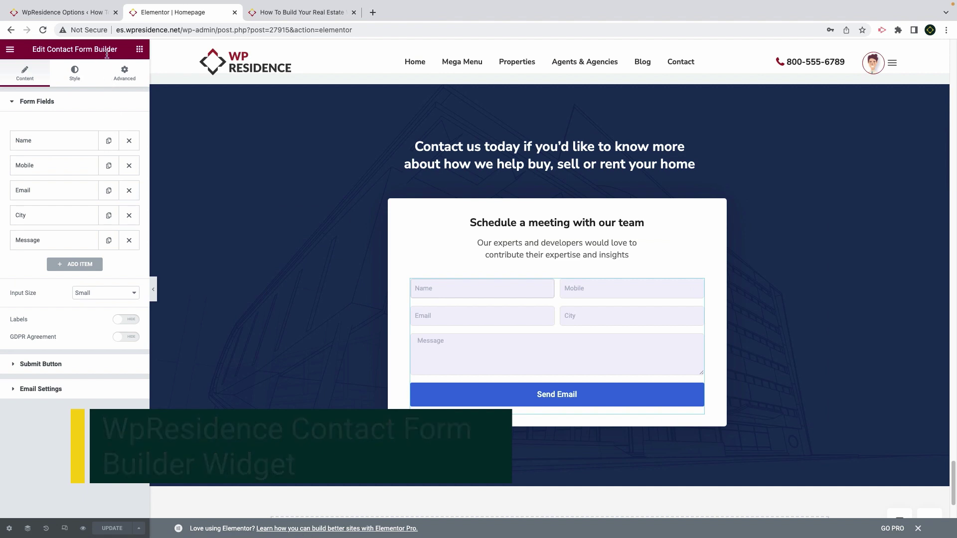
pyautogui.moveTo(119, 49); pyautogui.dragTo(47, 50)
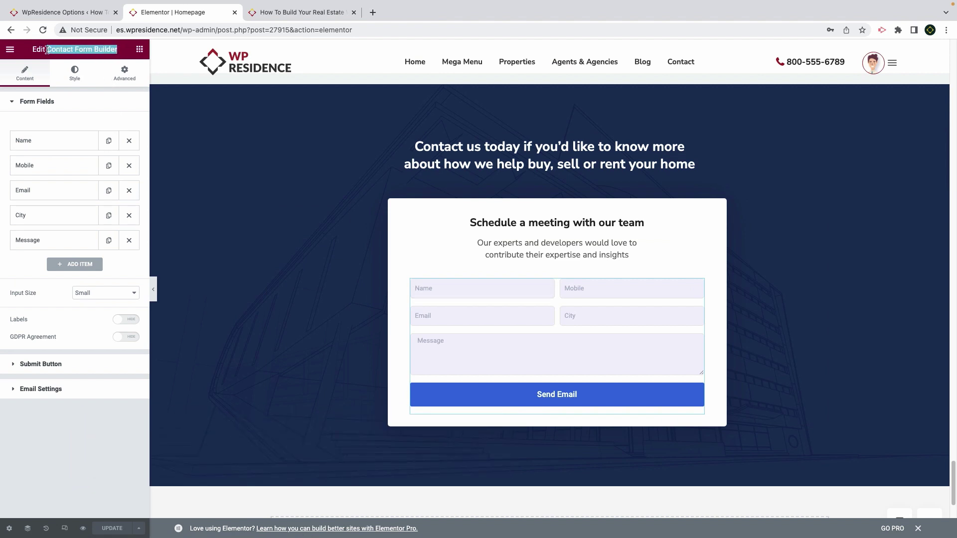
# Add a sixth form field, Item #6, set to Full Name, and check the Bcc email setting
pyautogui.click(82, 267)
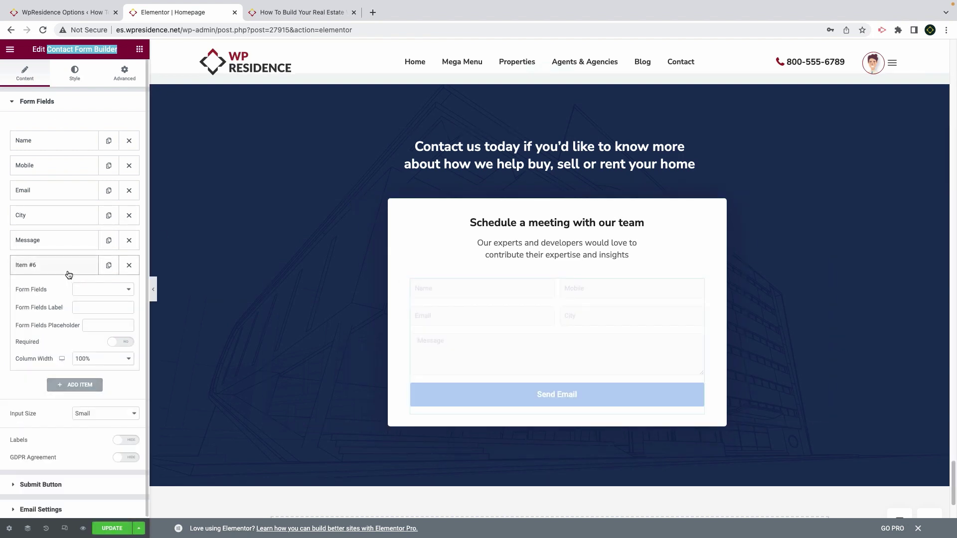
pyautogui.click(82, 289)
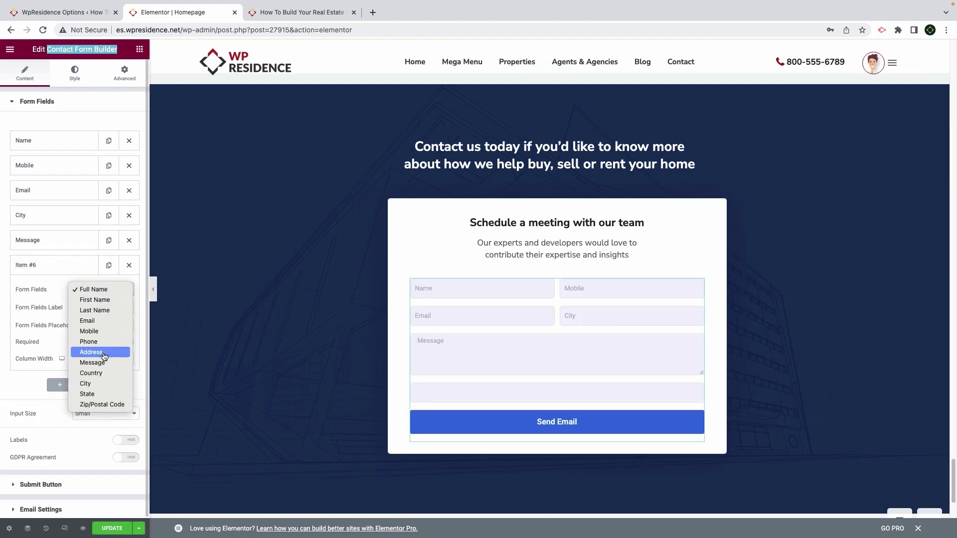
pyautogui.click(103, 291)
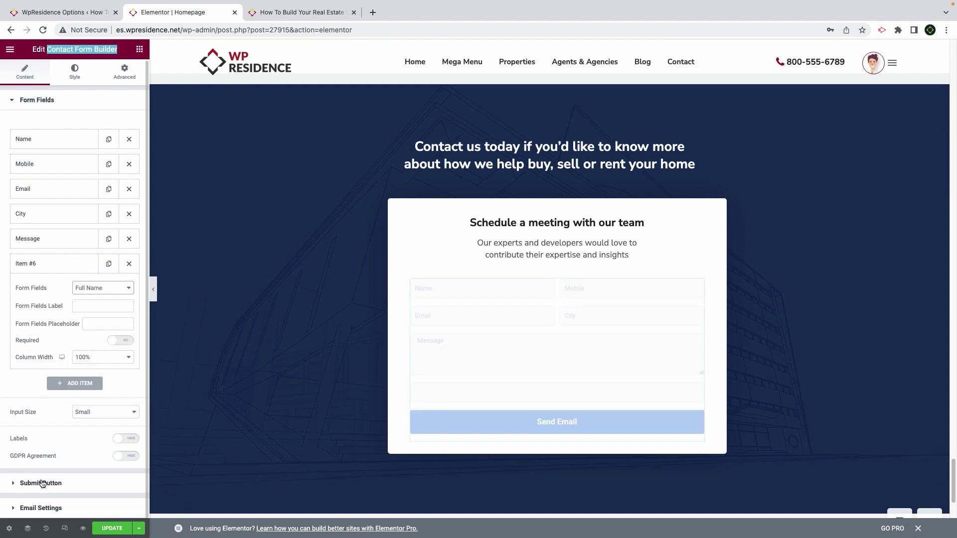
pyautogui.click(48, 508)
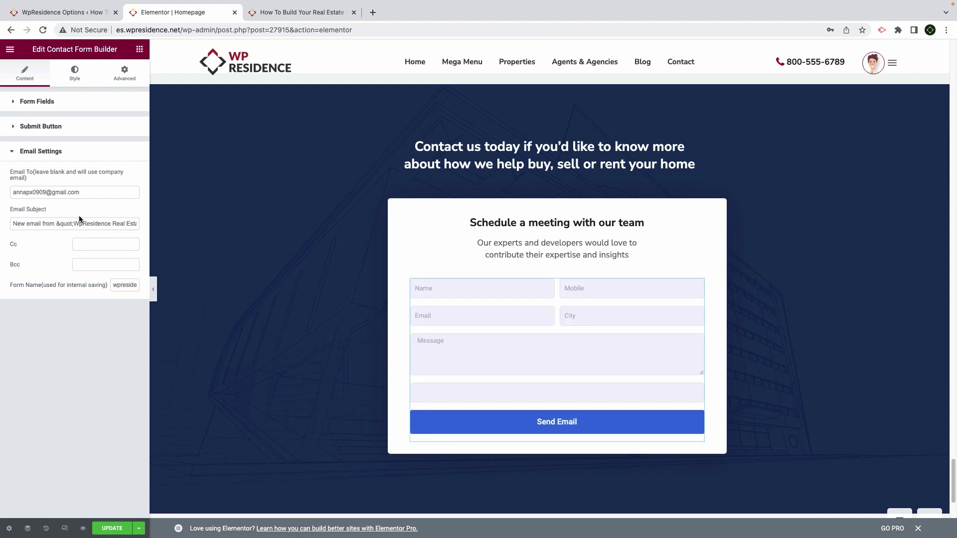
pyautogui.click(85, 267)
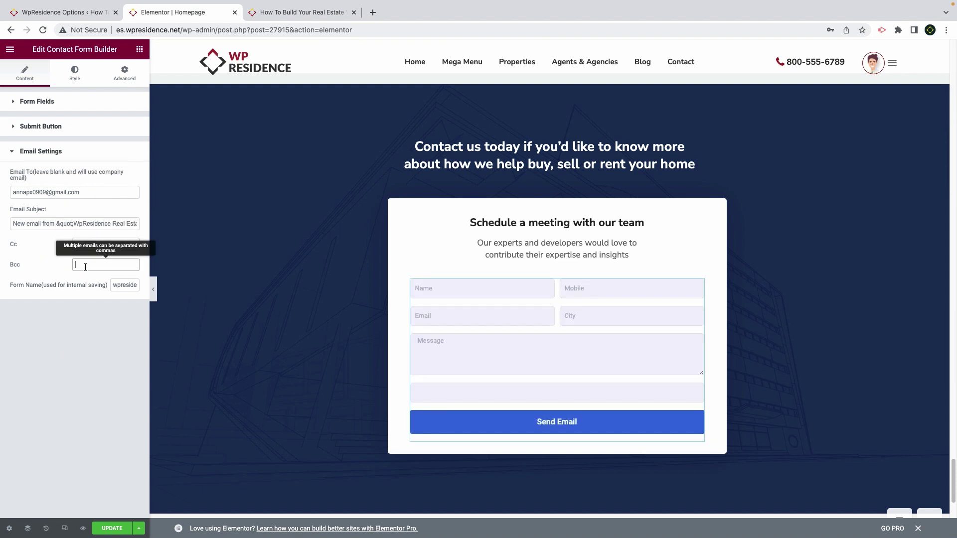
pyautogui.click(137, 52)
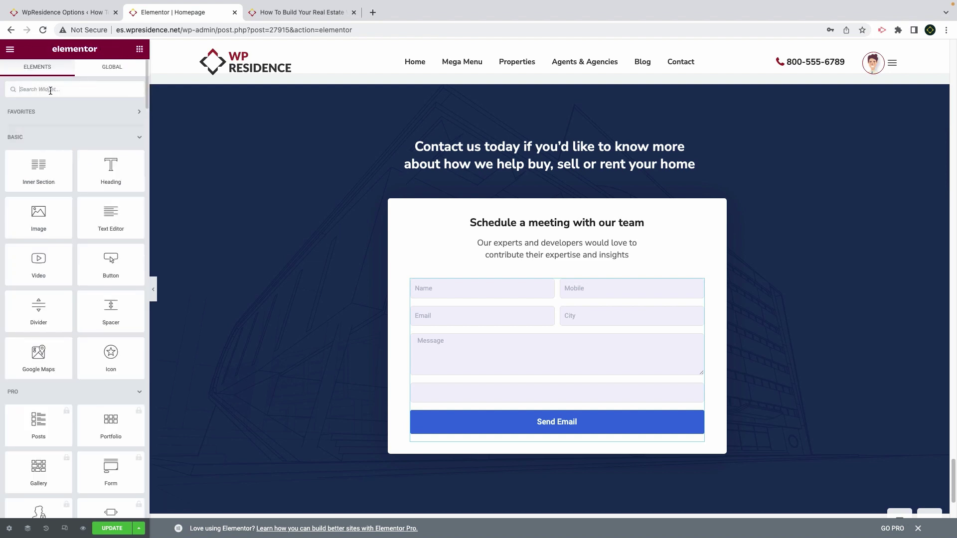
# Search widgets for 'contac' and drop the WpResidence Contact Form above the Name field
pyautogui.write('contact')
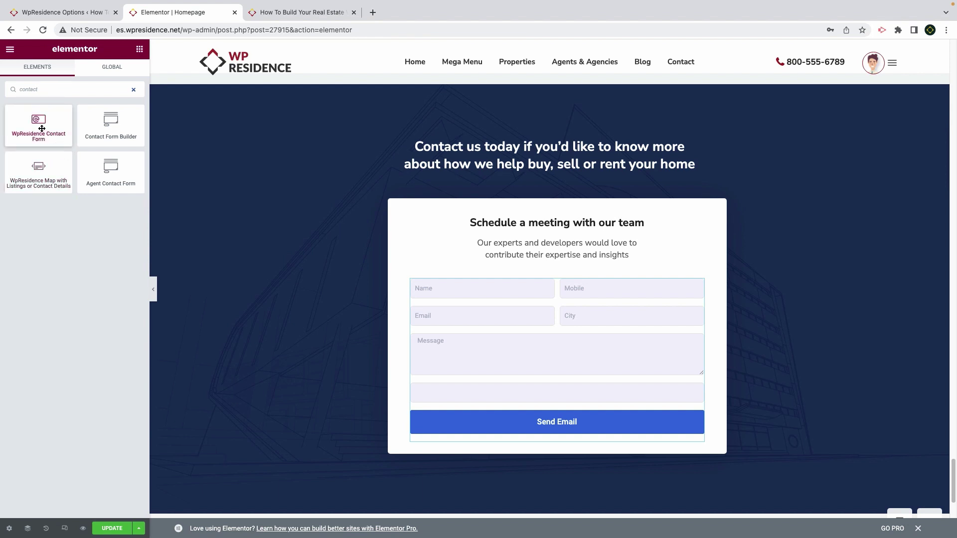
pyautogui.moveTo(44, 125); pyautogui.dragTo(491, 291)
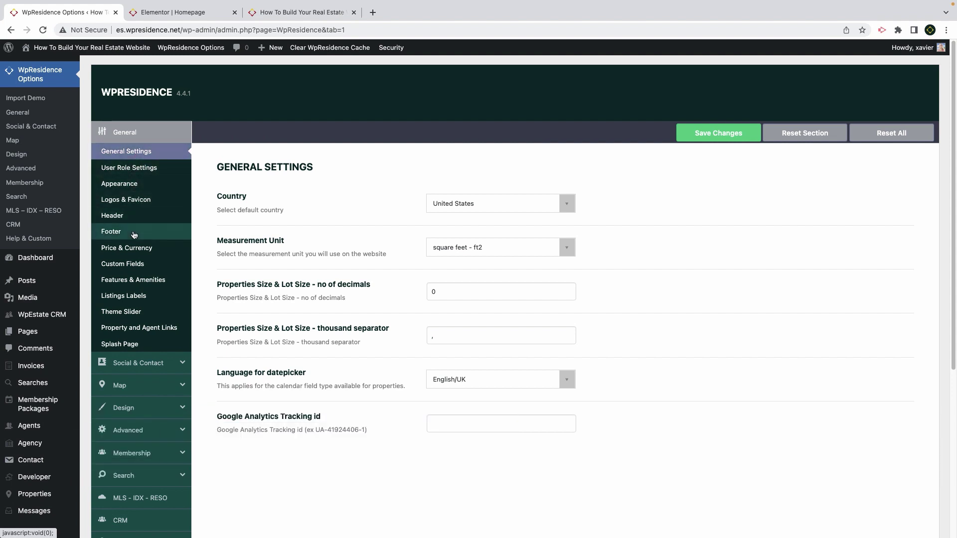
# Browse the Social & Contact, Map, Design and Advanced email option pages, finishing on Membership Settings
pyautogui.click(132, 367)
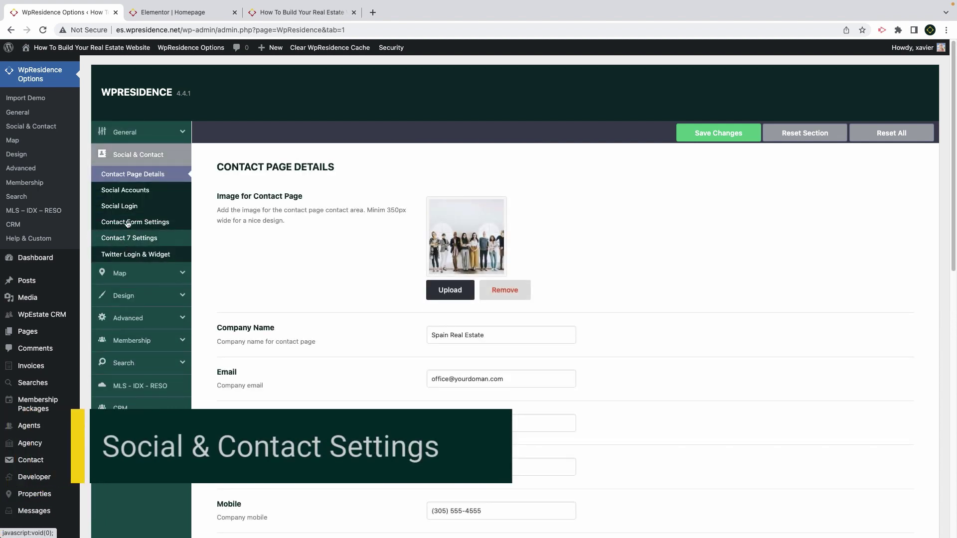
pyautogui.click(129, 271)
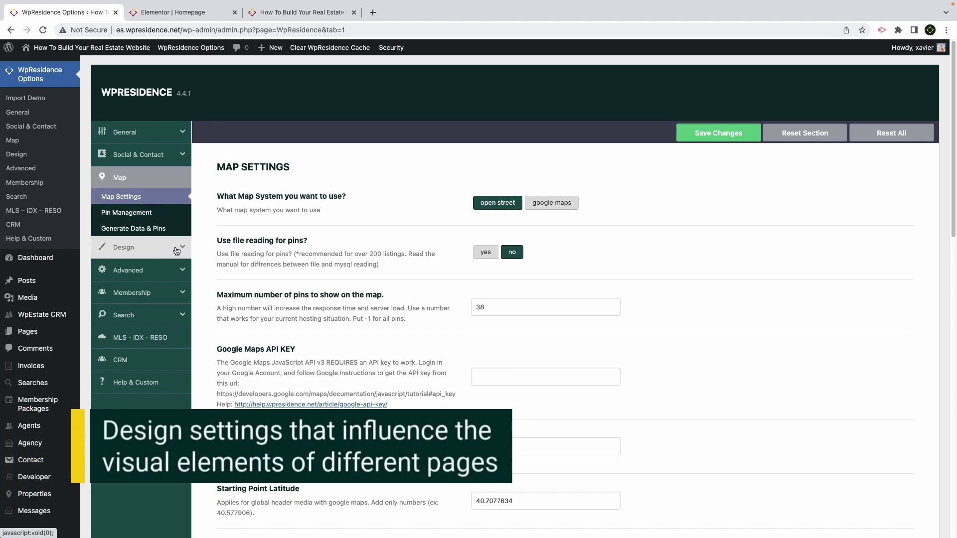
pyautogui.click(139, 249)
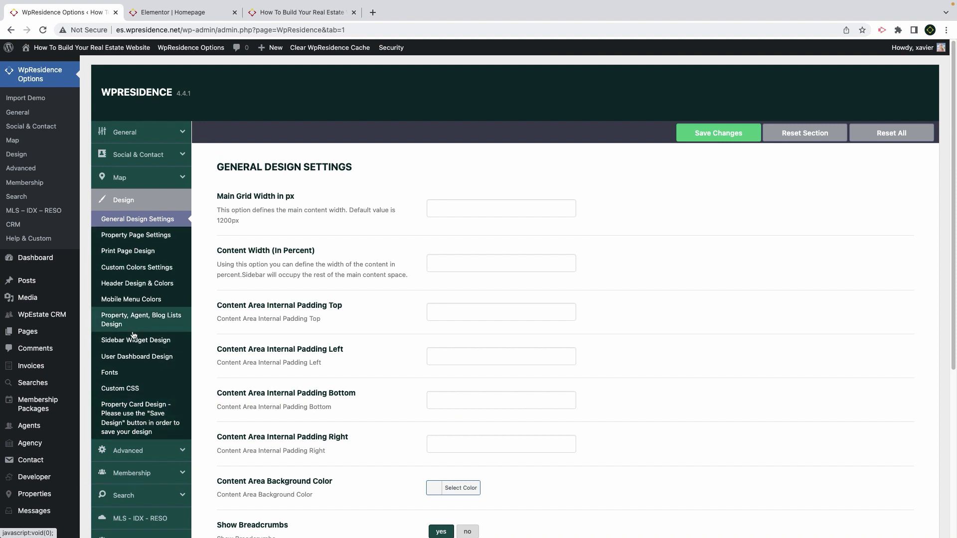
pyautogui.click(131, 451)
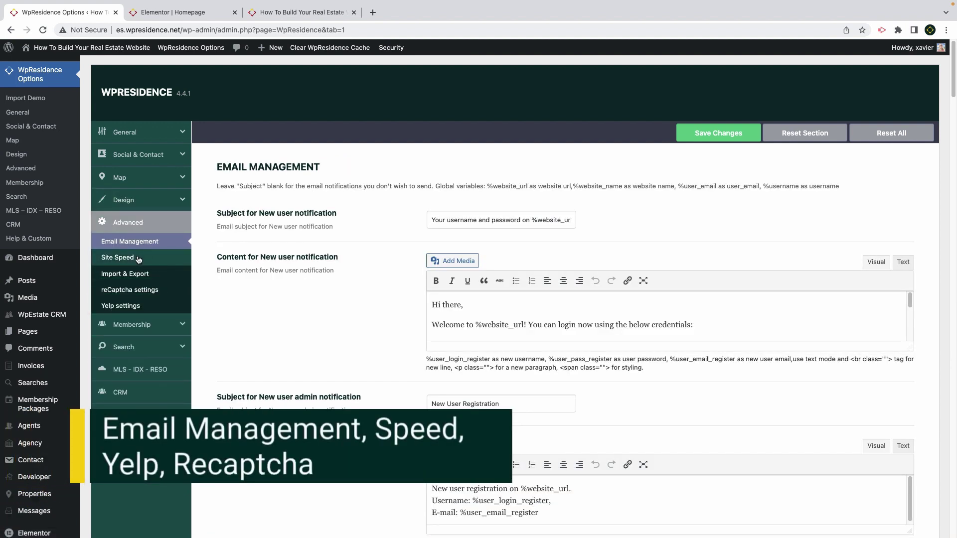
pyautogui.scroll(-3, 489, 358)
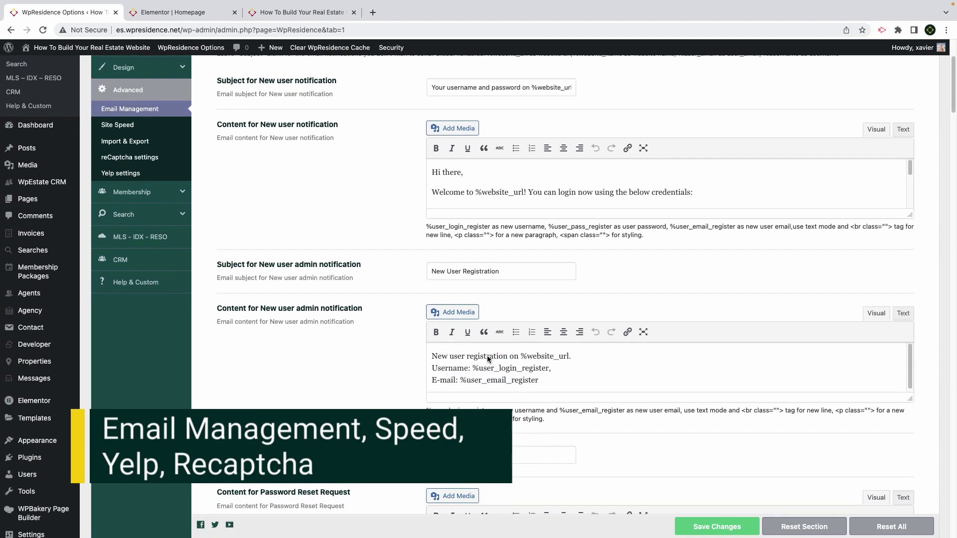
pyautogui.scroll(-1, 485, 354)
pyautogui.scroll(4, 483, 353)
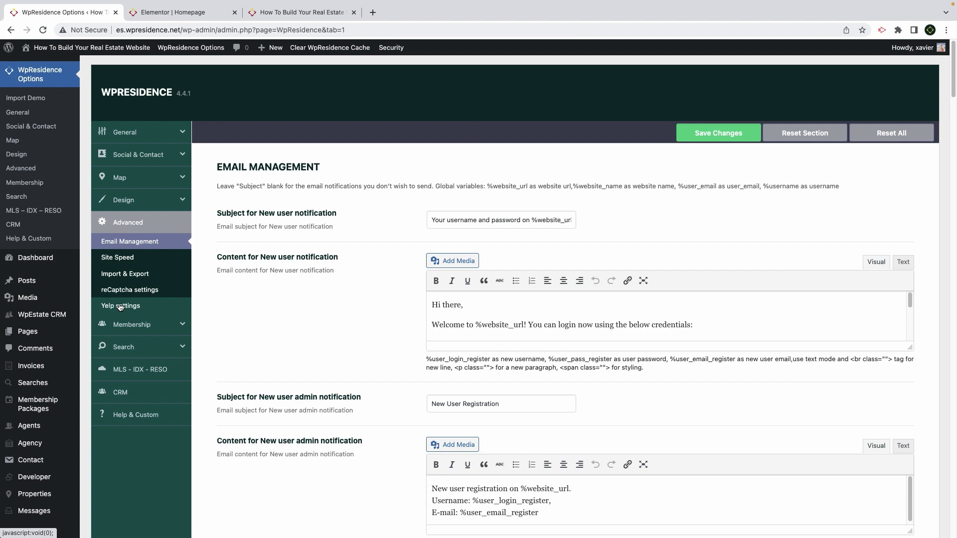
pyautogui.click(128, 324)
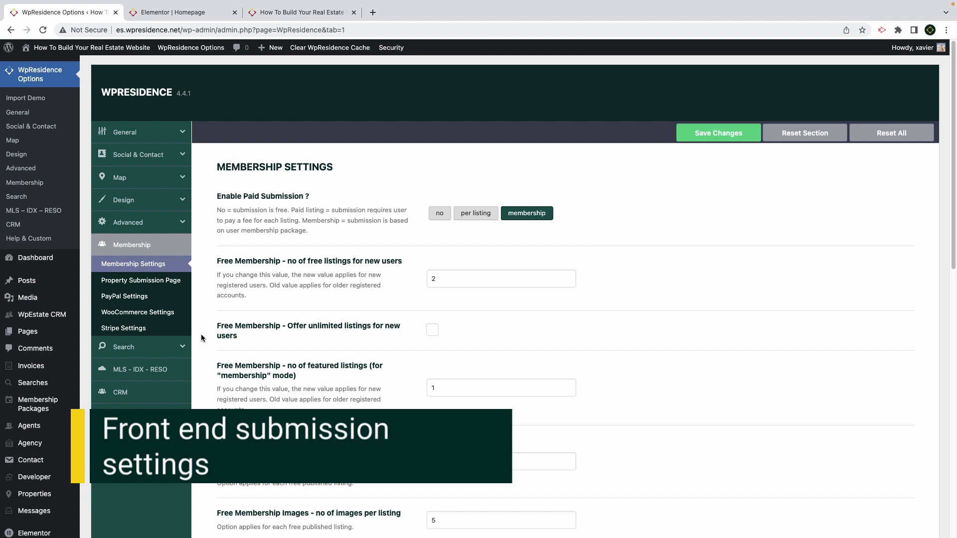
# Cycle Enable Paid Submission through no, per listing and membership, leaving it on no
pyautogui.click(438, 215)
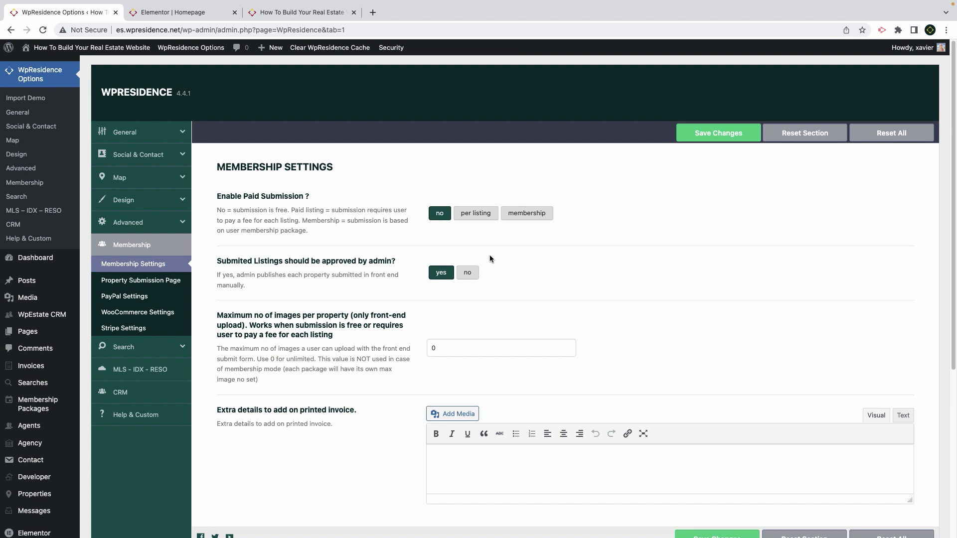
pyautogui.click(474, 215)
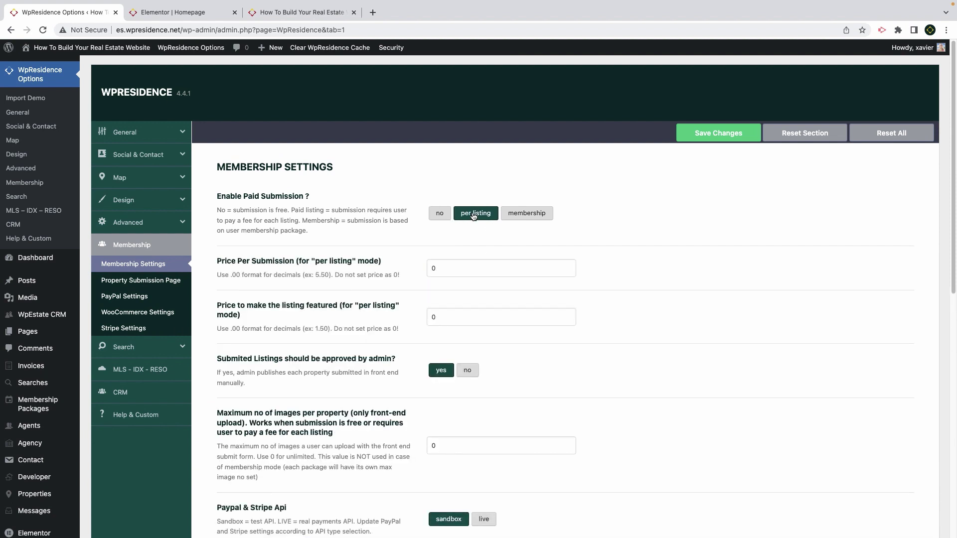
pyautogui.click(523, 215)
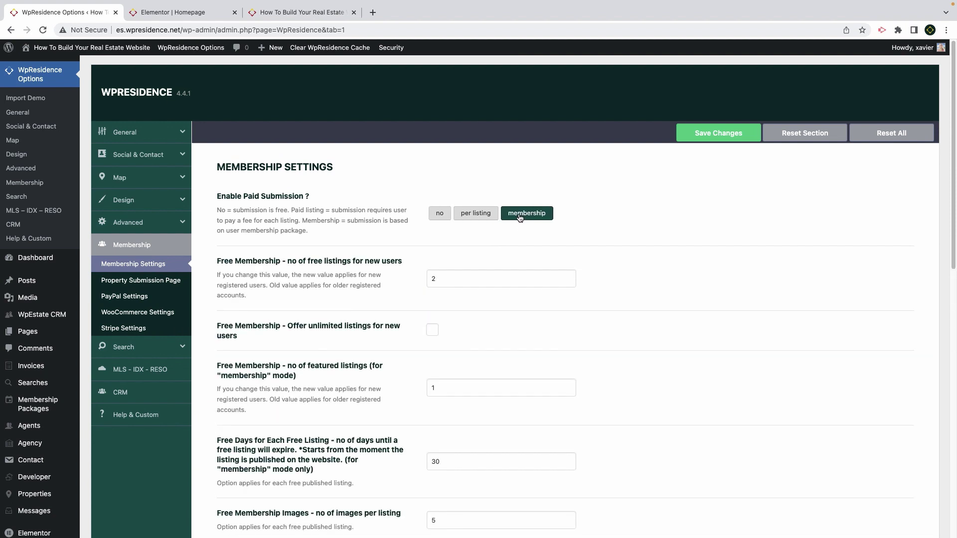
pyautogui.click(440, 214)
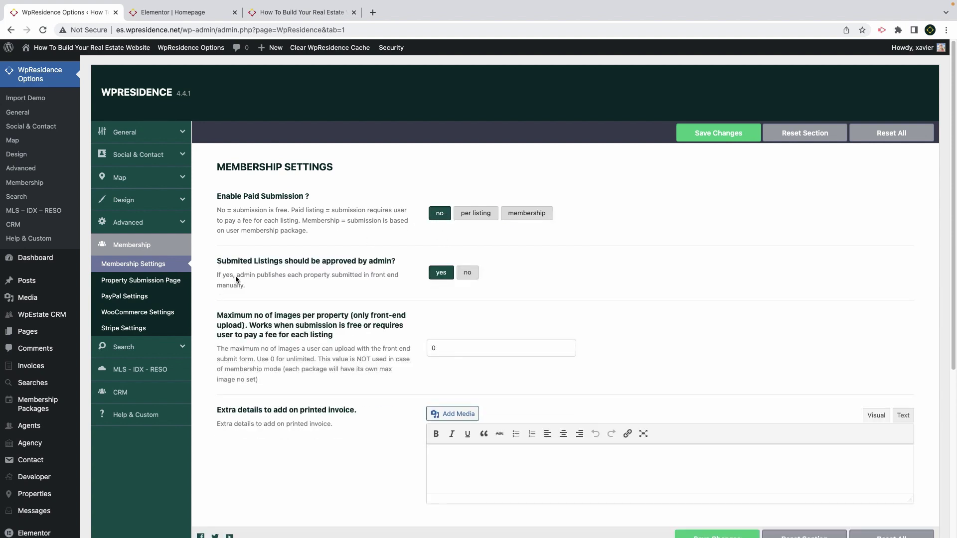
# Review the Property Submission Page, PayPal, WooCommerce and Stripe settings pages
pyautogui.click(131, 283)
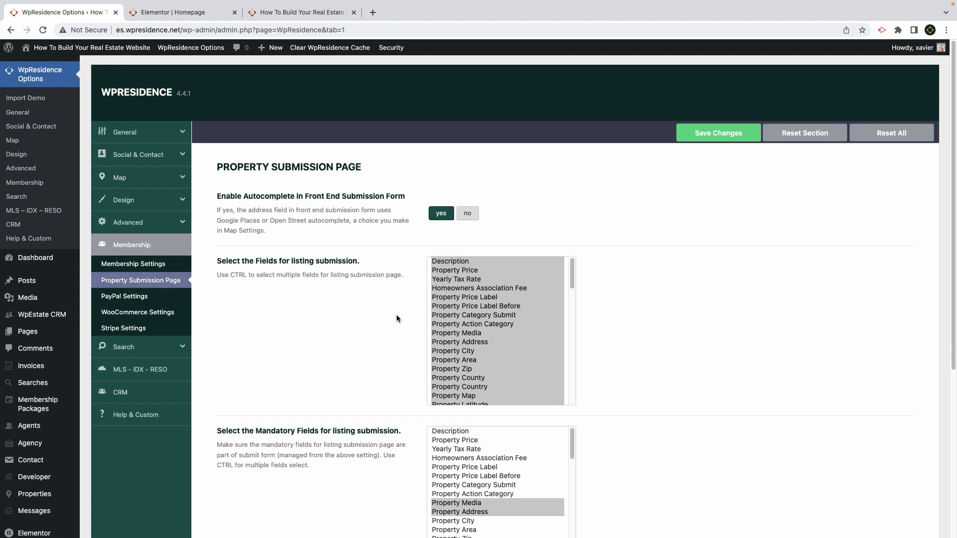
pyautogui.scroll(-4, 396, 315)
pyautogui.scroll(3, 396, 313)
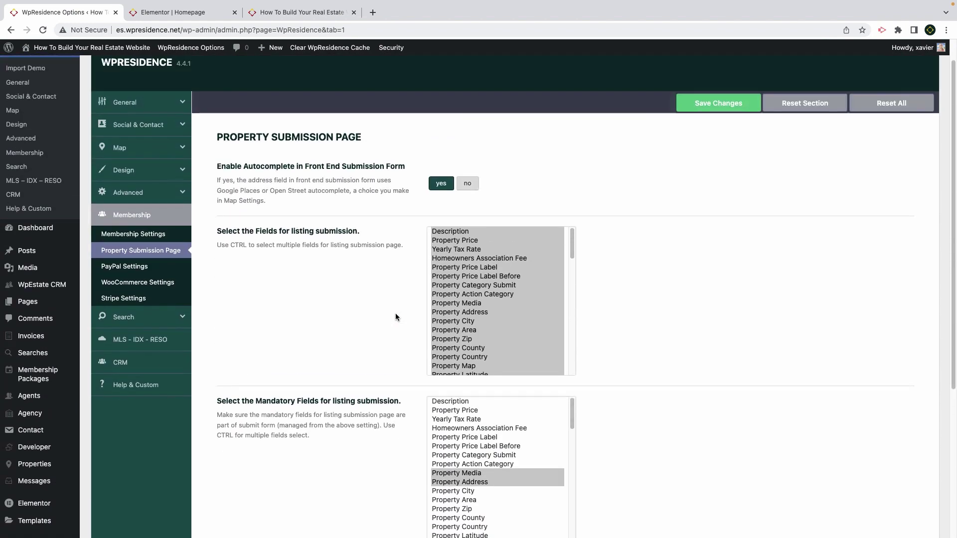
pyautogui.click(131, 299)
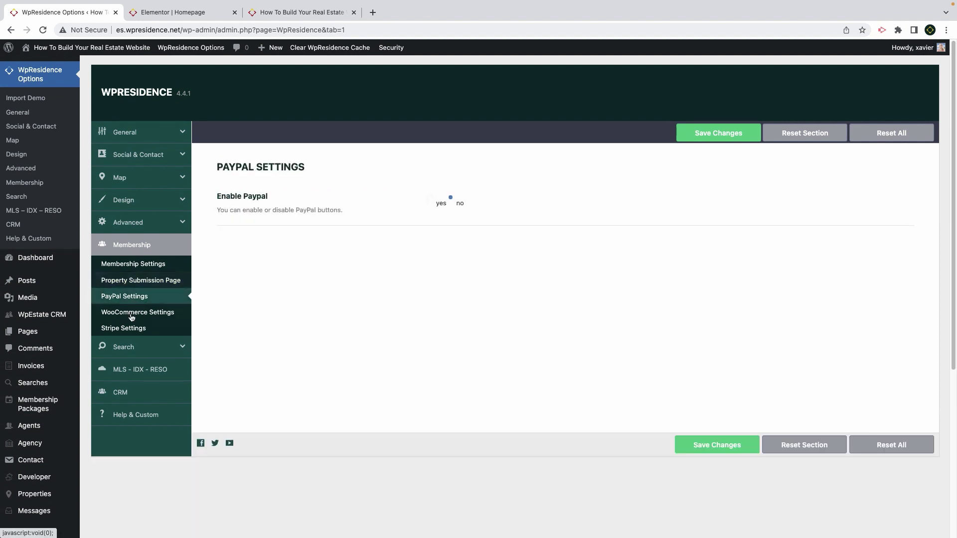
pyautogui.click(130, 316)
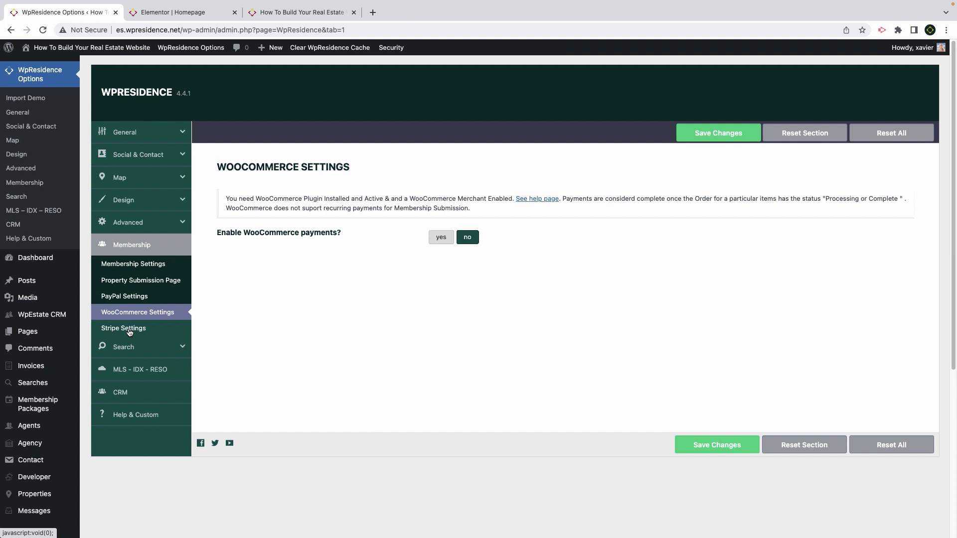
pyautogui.click(129, 332)
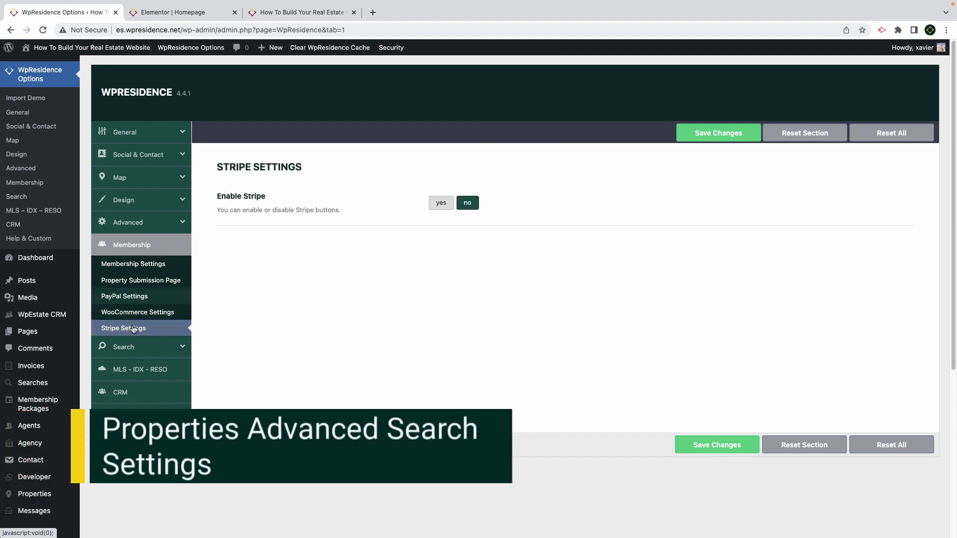
# Look through the advanced Search settings, then the CRM HubSpot settings
pyautogui.click(131, 353)
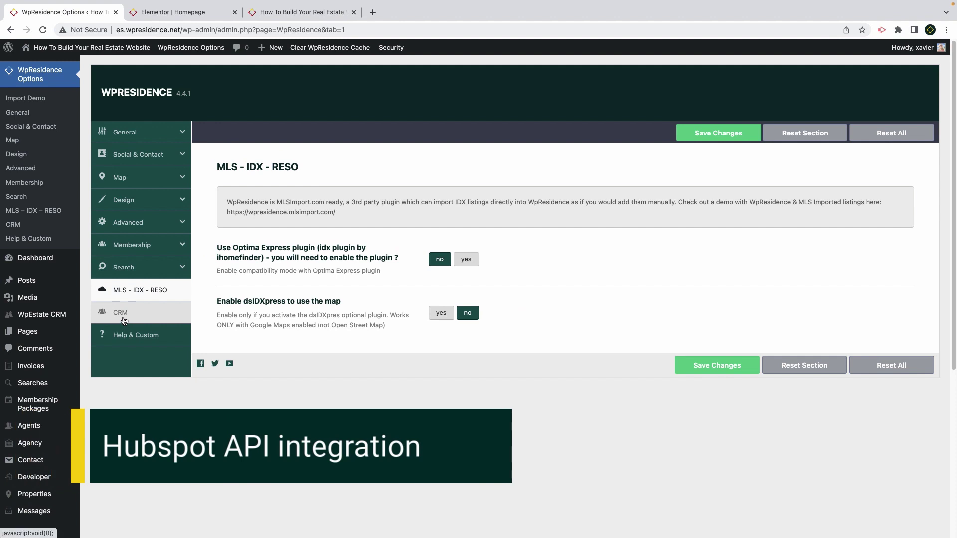
pyautogui.click(124, 321)
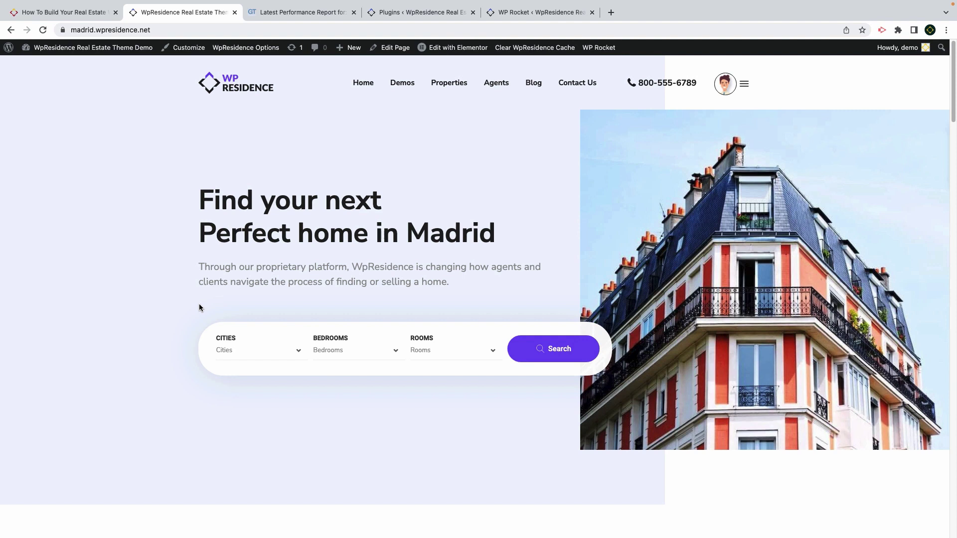
# Confirm the Madrid demo site's address uses https and its connection is reported secure
pyautogui.click(72, 30)
pyautogui.doubleClick(88, 31)
pyautogui.click(84, 31)
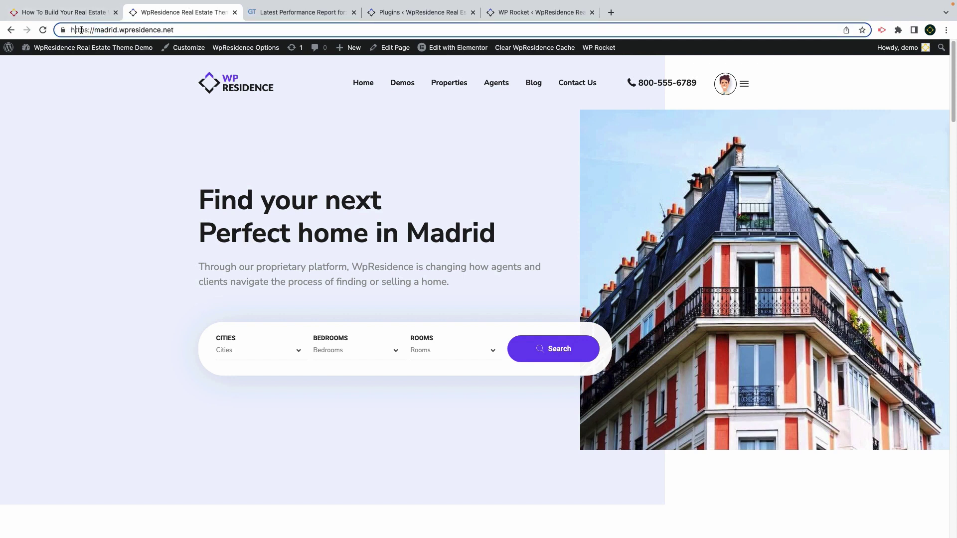
pyautogui.moveTo(87, 31); pyautogui.dragTo(71, 31)
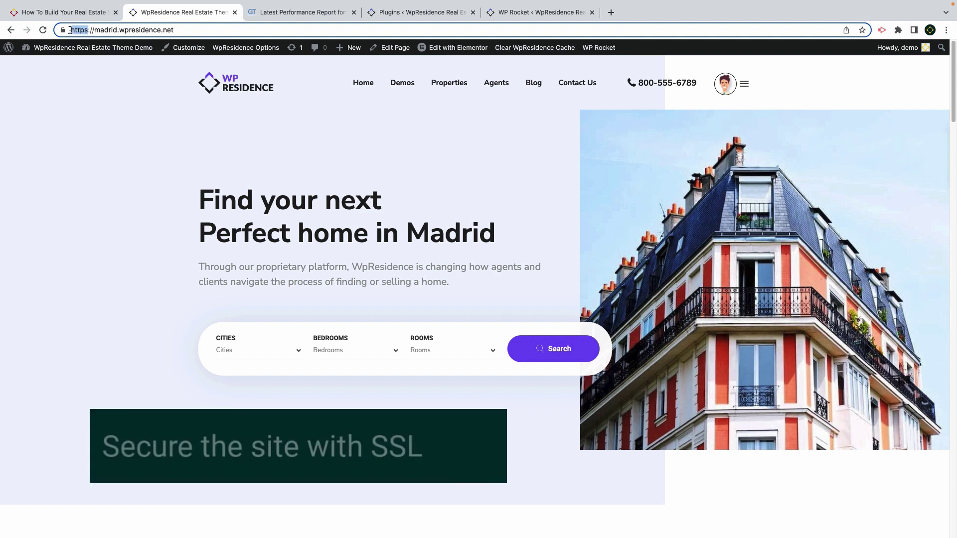
pyautogui.click(63, 31)
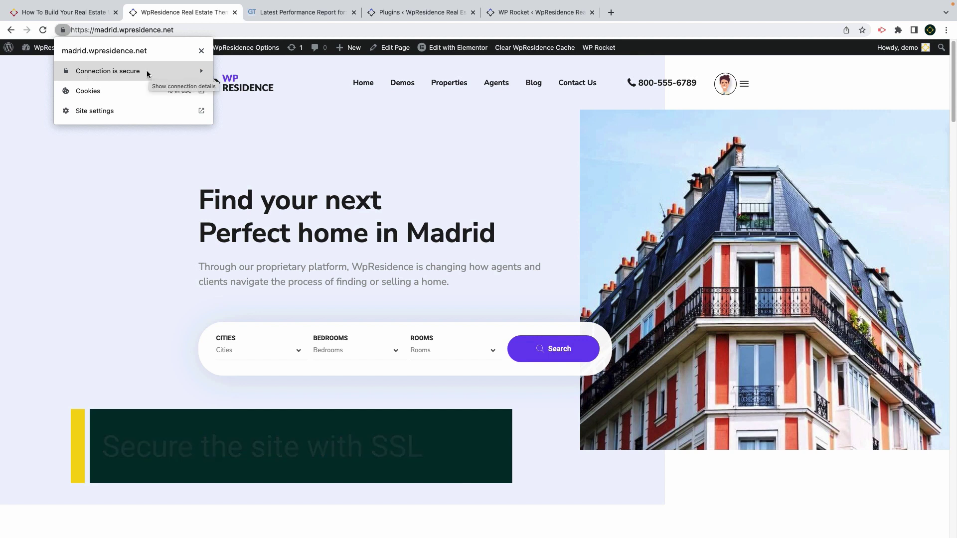
pyautogui.click(63, 31)
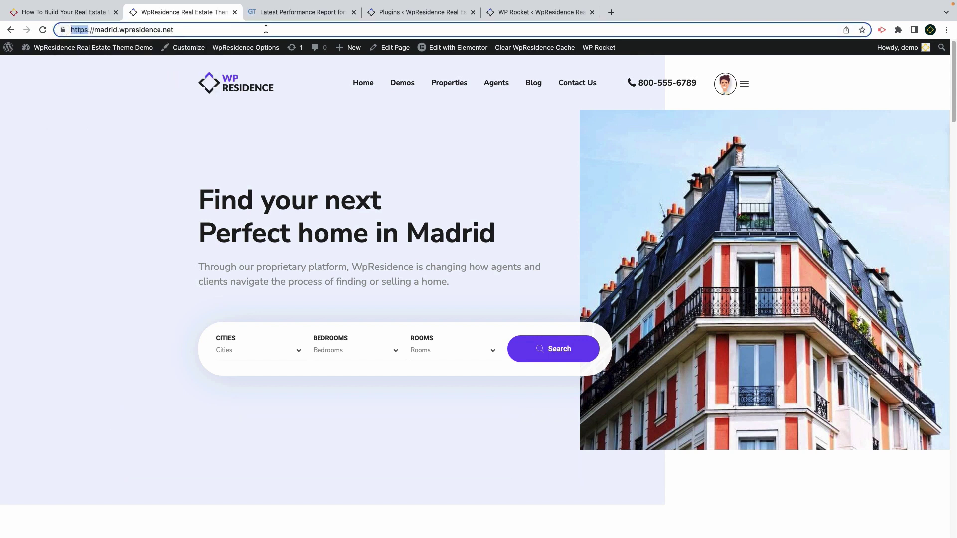
pyautogui.click(403, 13)
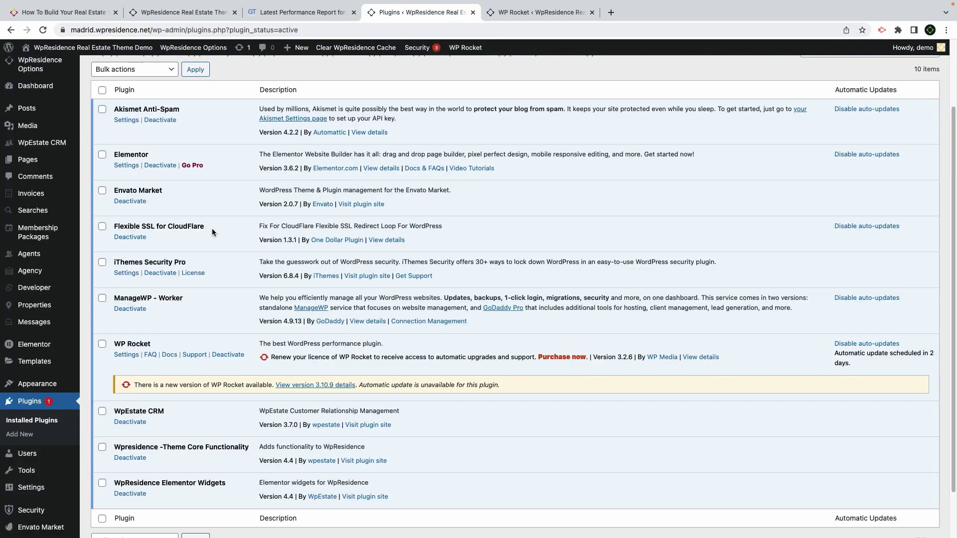
# Note the Flexible SSL for CloudFlare plugin, close the Cloudflare page, and open General Settings in a new tab
pyautogui.moveTo(205, 227); pyautogui.dragTo(171, 230)
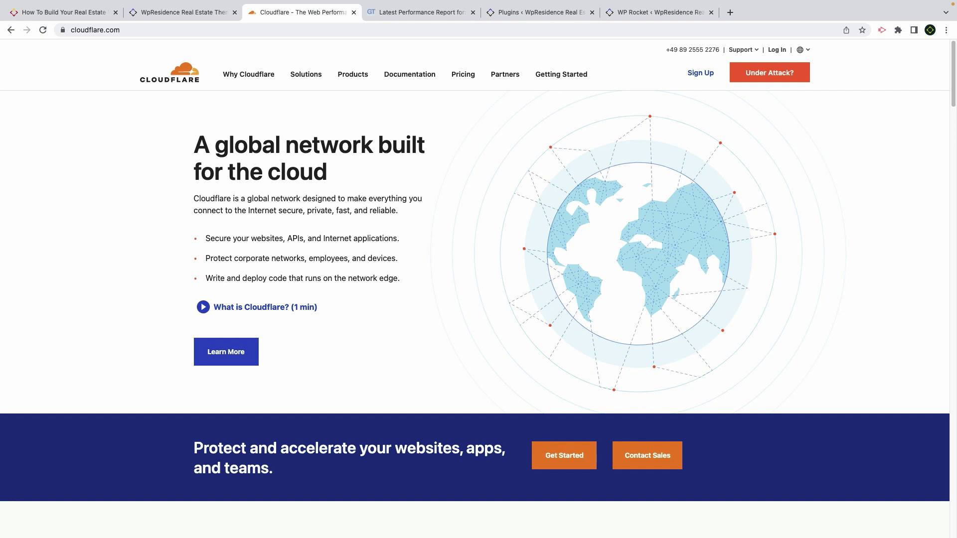
pyautogui.press('super+w')
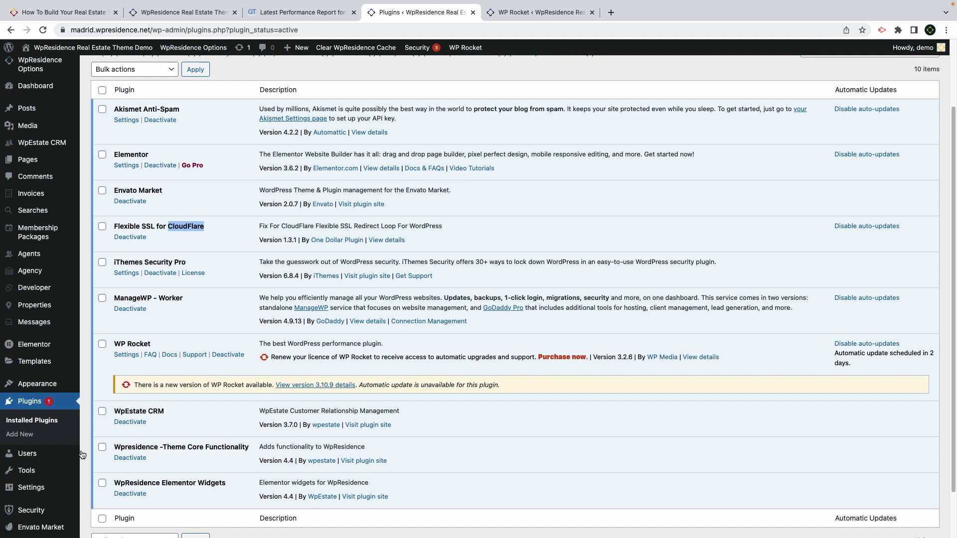
pyautogui.moveTo(34, 476)
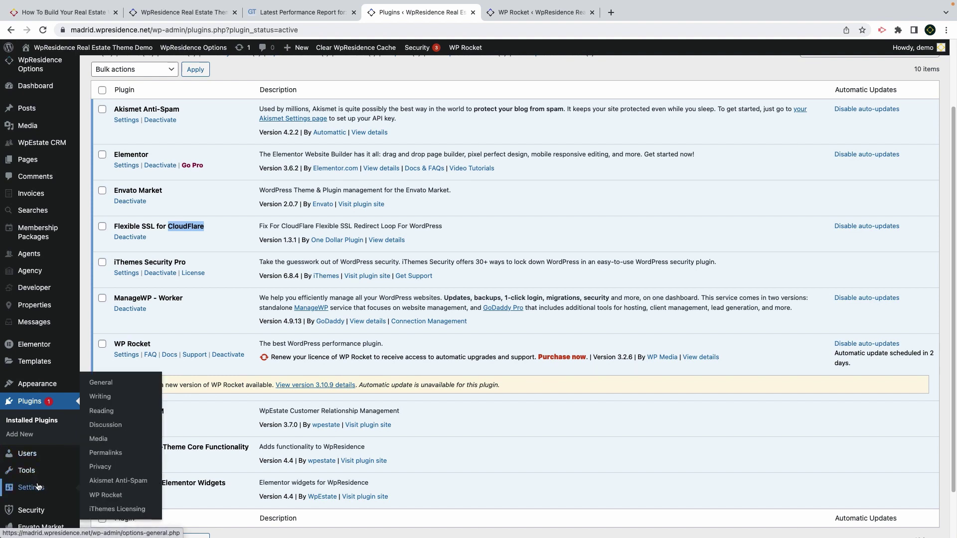
pyautogui.rightClick(114, 388)
pyautogui.click(114, 388)
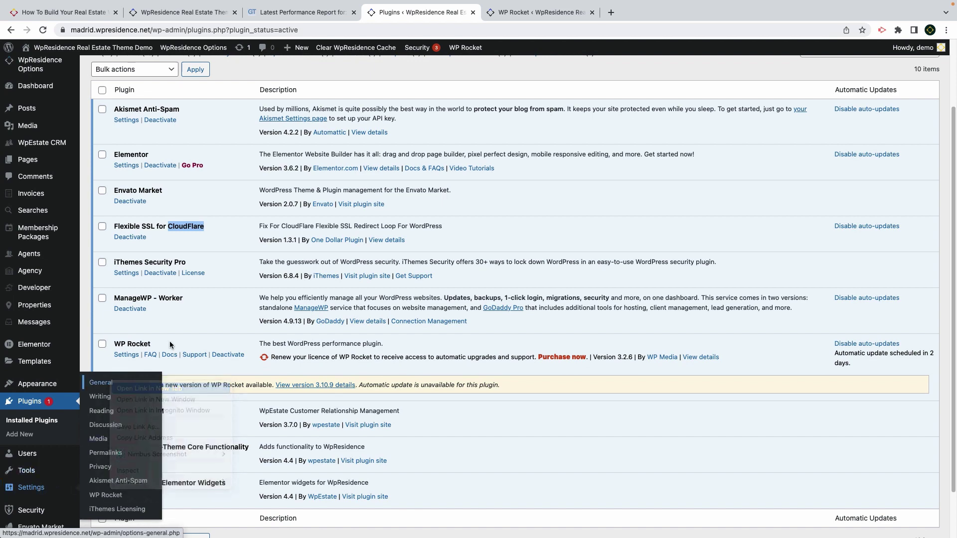
pyautogui.hotkey('ctrl', 'Tab')
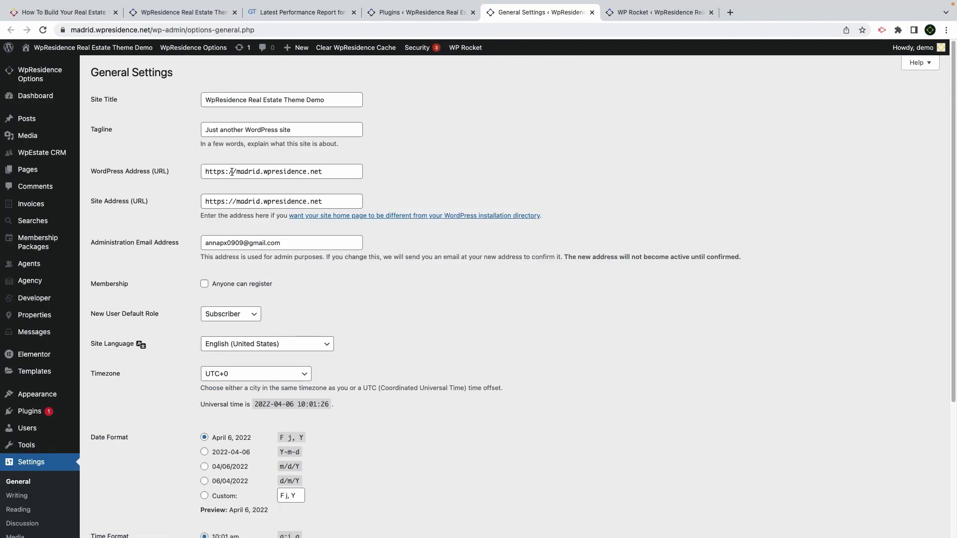
pyautogui.click(231, 171)
pyautogui.moveTo(318, 170); pyautogui.dragTo(205, 172)
pyautogui.click(333, 203)
pyautogui.moveTo(334, 202); pyautogui.dragTo(197, 203)
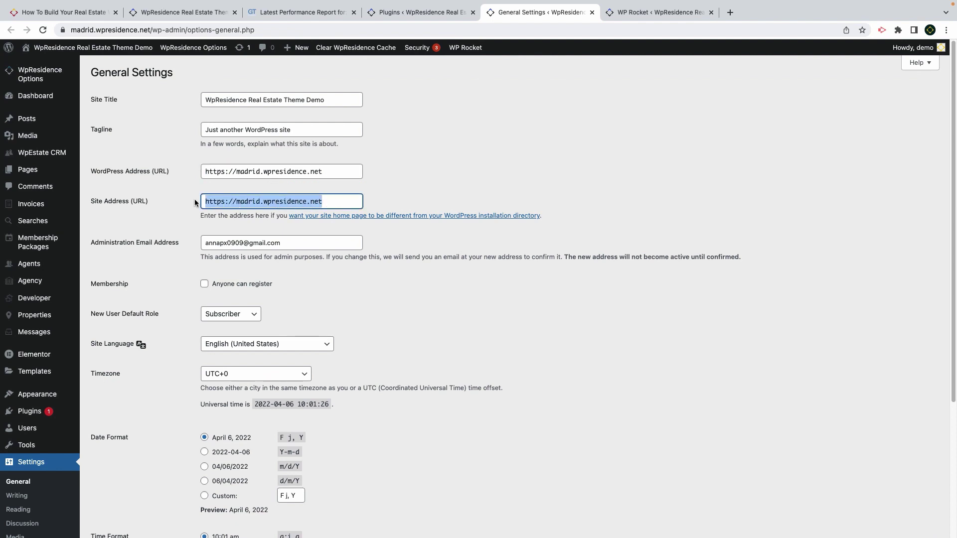
pyautogui.click(78, 29)
pyautogui.click(77, 30)
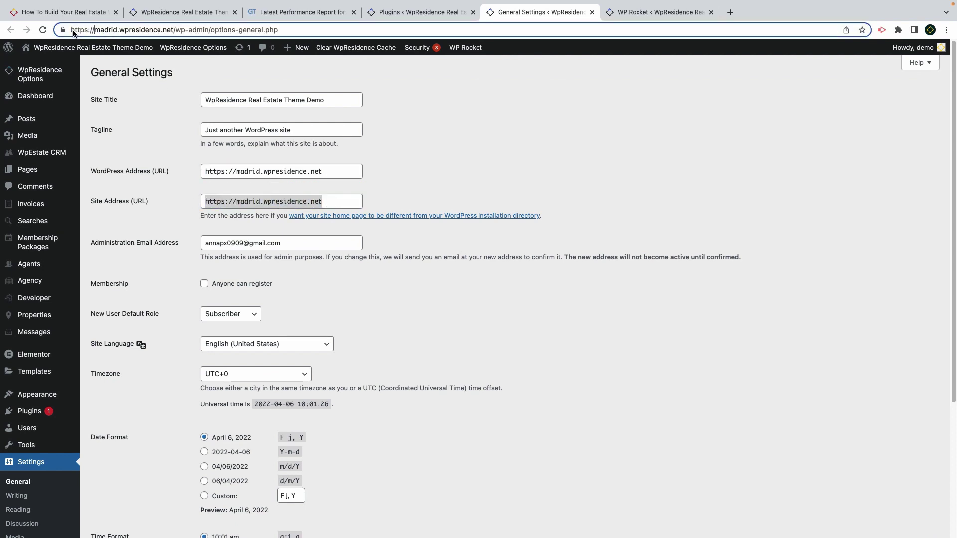
pyautogui.moveTo(120, 30); pyautogui.dragTo(71, 30)
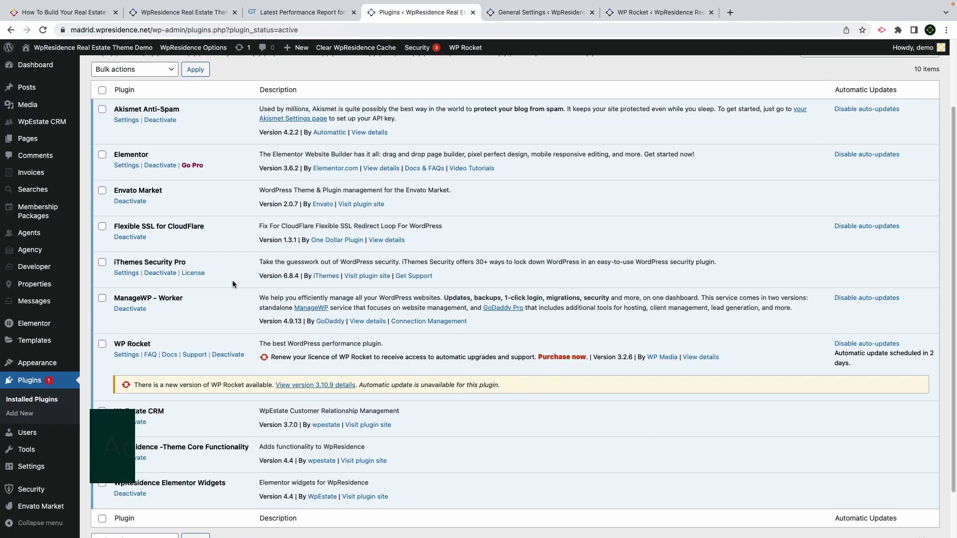
# Point out iThemes Security Pro and ManageWP - Worker with its updates and backups feature
pyautogui.moveTo(193, 262); pyautogui.dragTo(115, 262)
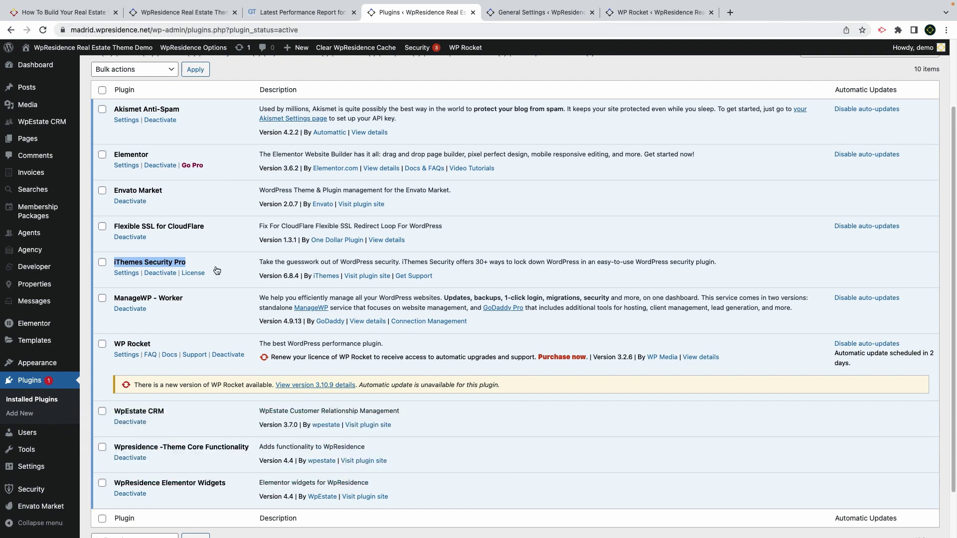
pyautogui.moveTo(55, 495)
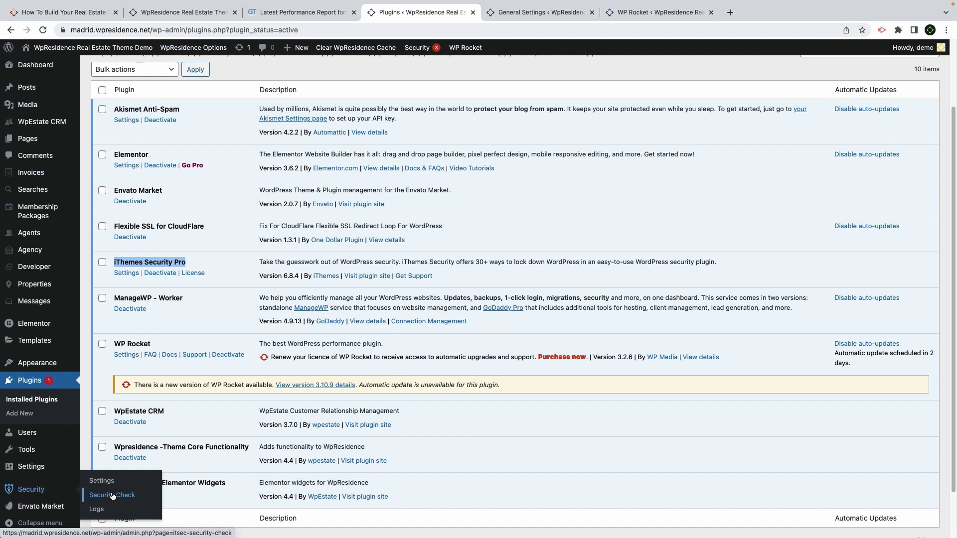
pyautogui.click(112, 496)
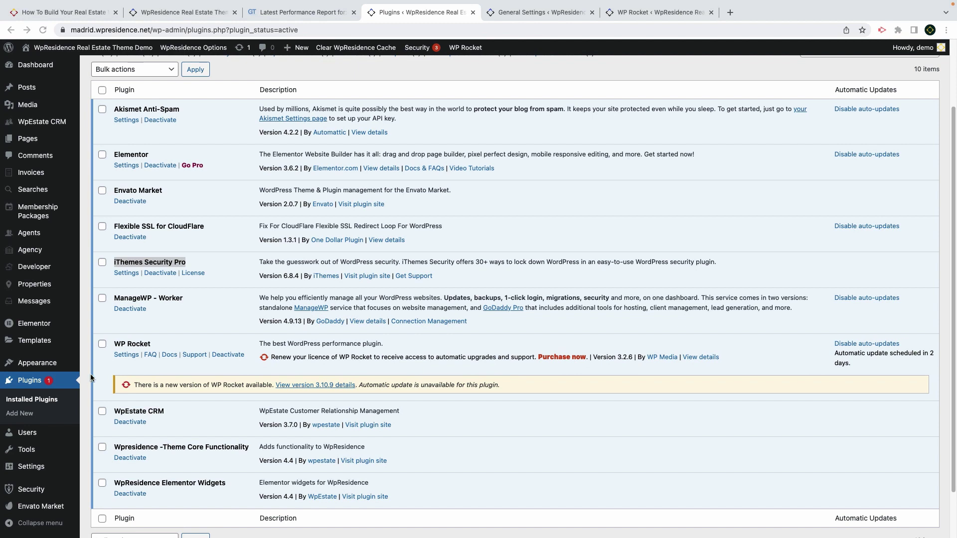
pyautogui.click(190, 306)
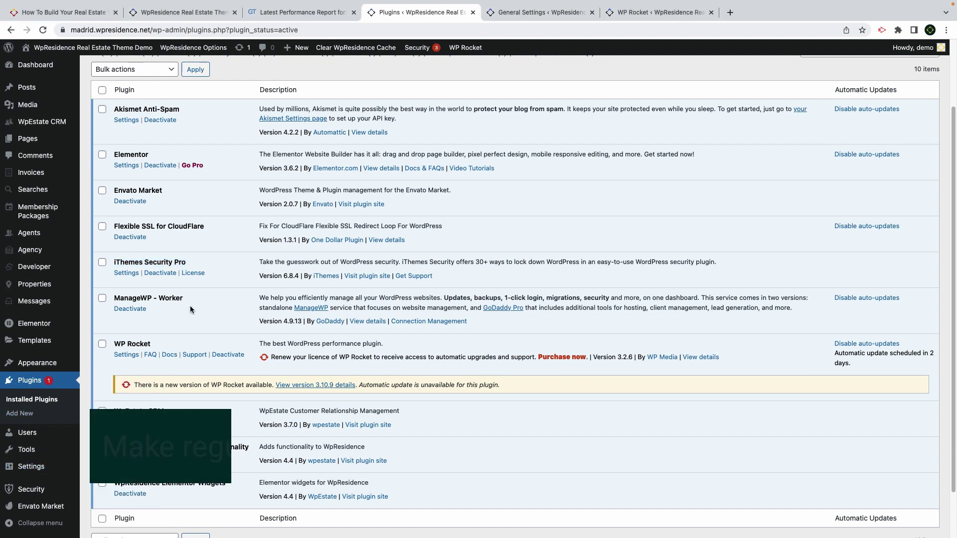
pyautogui.moveTo(192, 297); pyautogui.dragTo(112, 298)
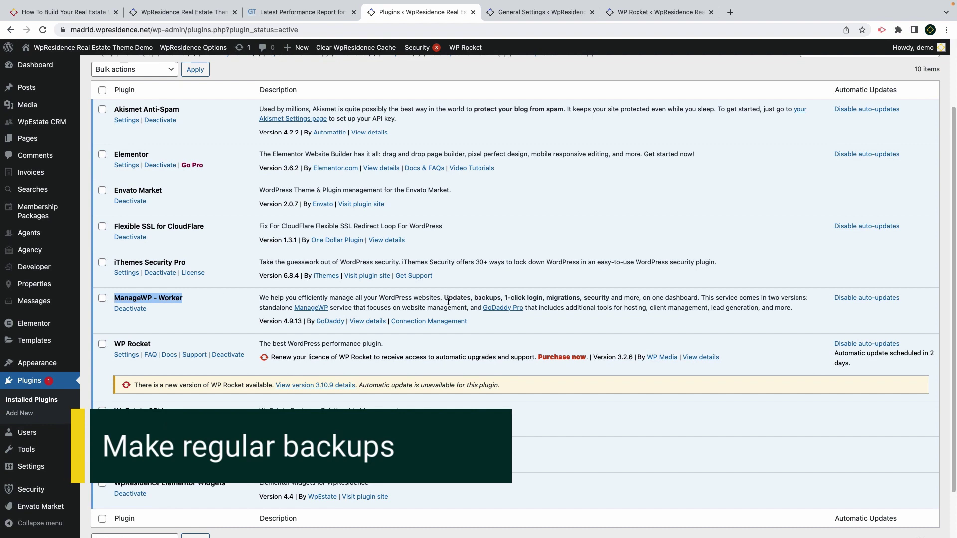
pyautogui.moveTo(443, 299); pyautogui.dragTo(499, 297)
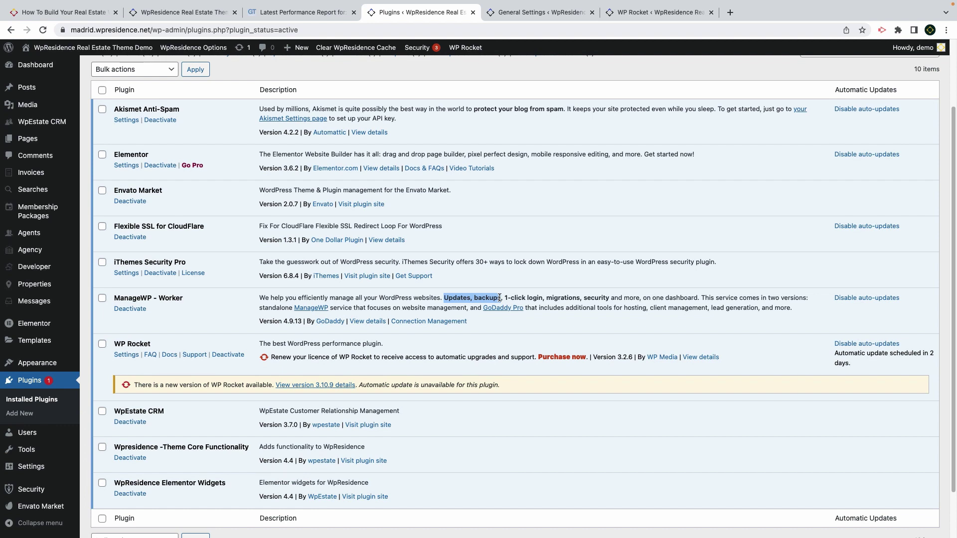
pyautogui.moveTo(500, 297); pyautogui.dragTo(501, 297)
pyautogui.moveTo(184, 298); pyautogui.dragTo(116, 300)
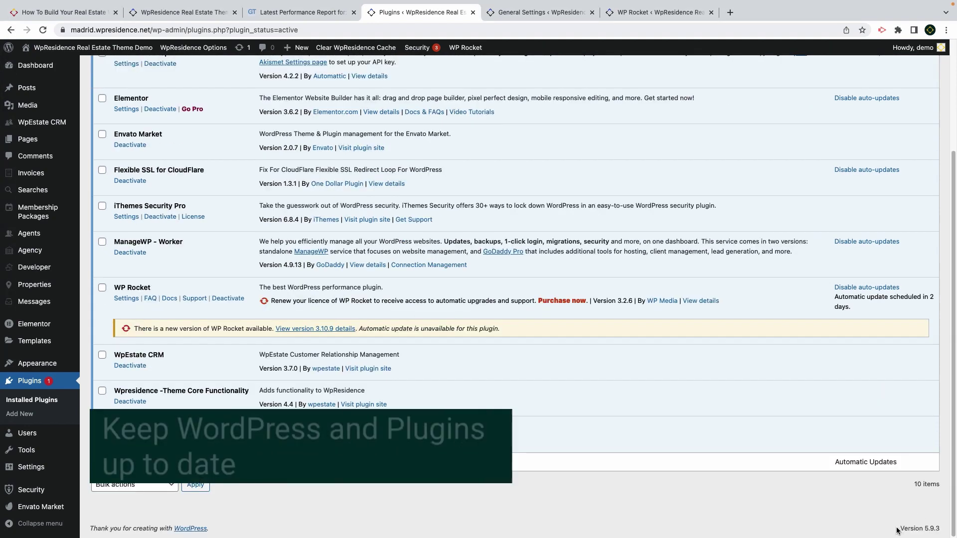
# Note WordPress version 5.9.3, then the Envato Market, WpEstate CRM and WpResidence Elementor Widgets plugins
pyautogui.moveTo(899, 529); pyautogui.dragTo(941, 530)
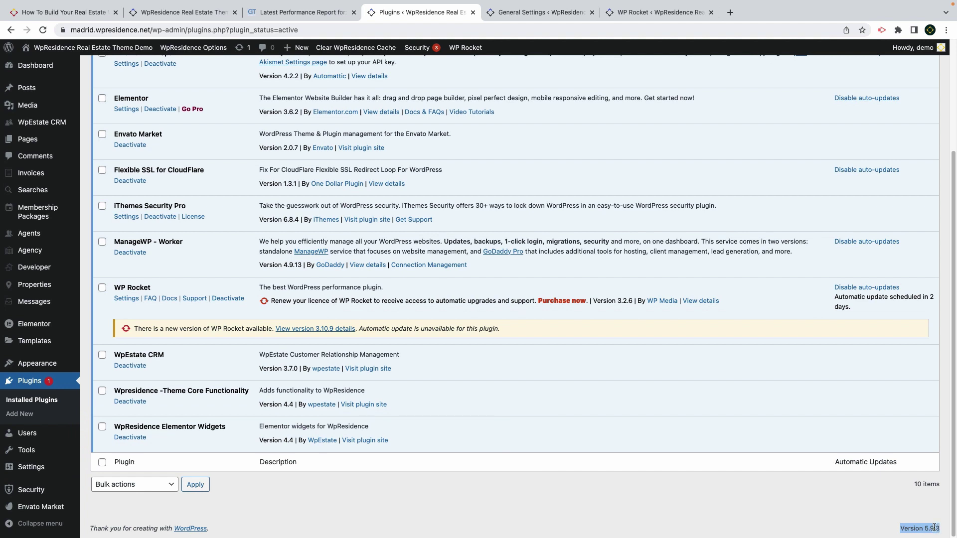
pyautogui.scroll(1, 826, 372)
pyautogui.scroll(3, 826, 371)
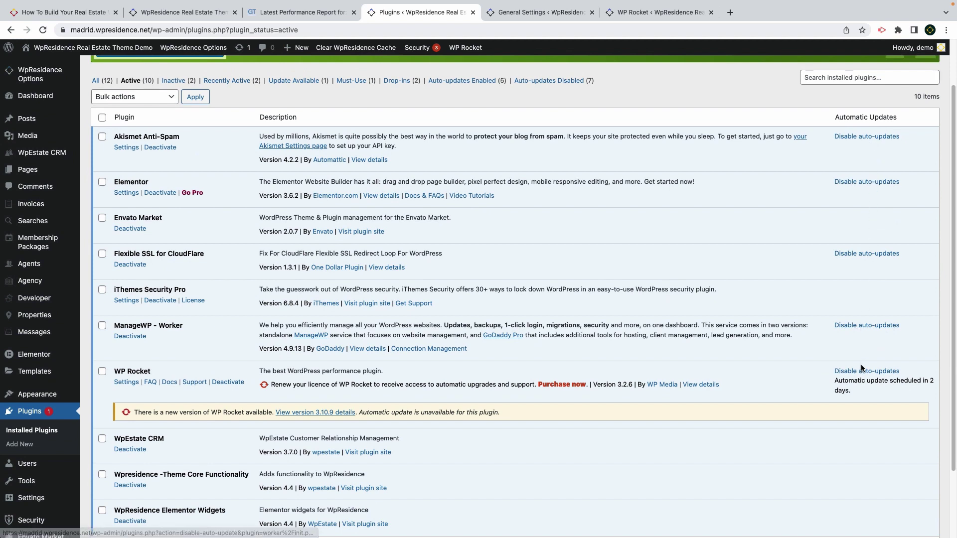
pyautogui.scroll(-2, 863, 368)
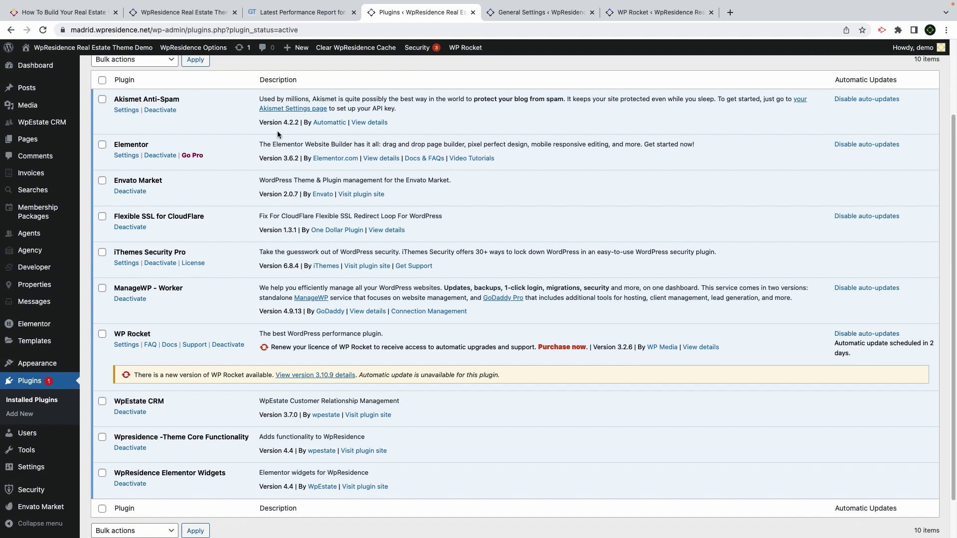
pyautogui.moveTo(172, 182); pyautogui.dragTo(115, 181)
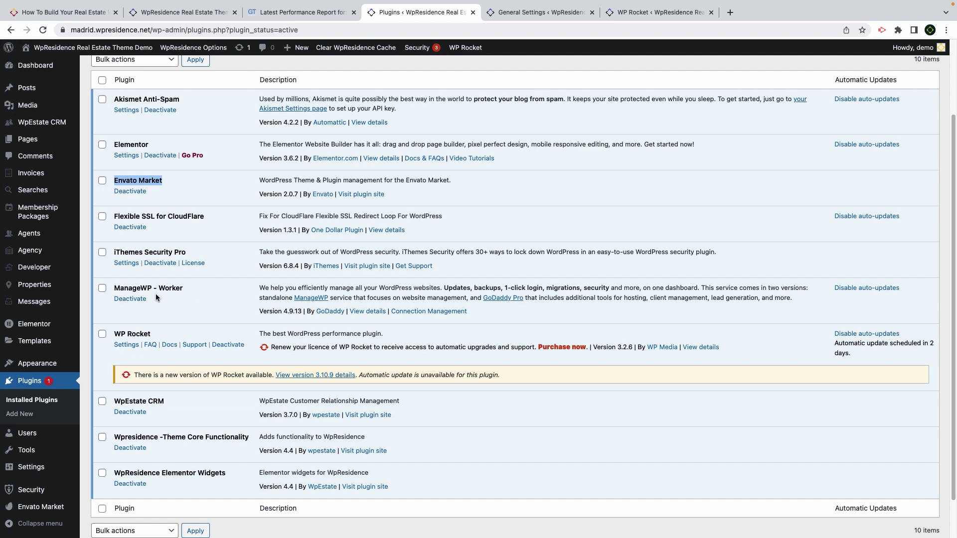
pyautogui.click(215, 314)
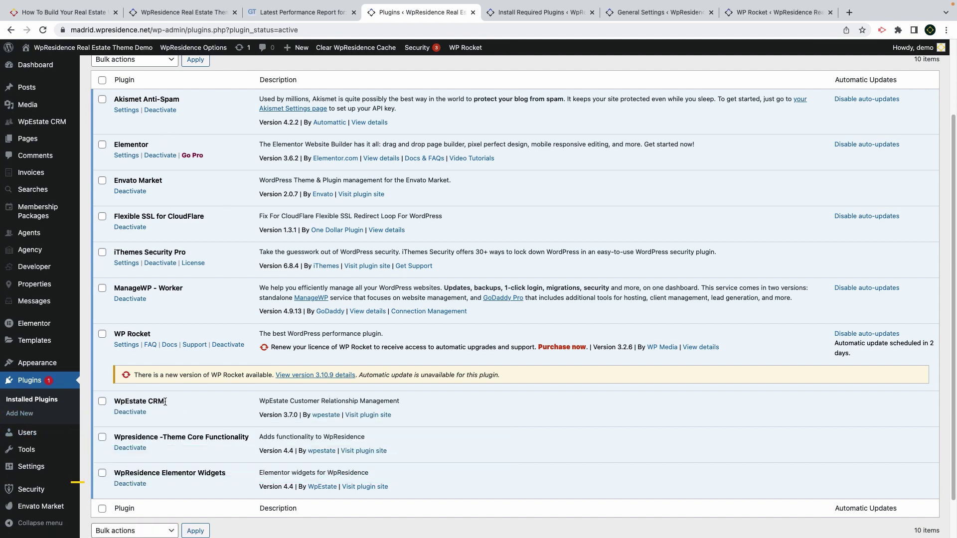
pyautogui.moveTo(165, 402); pyautogui.dragTo(115, 401)
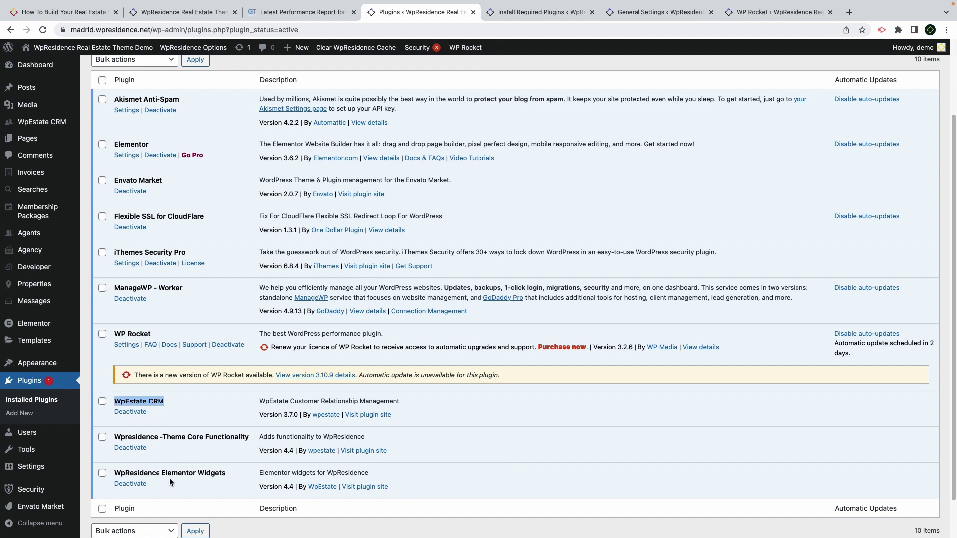
pyautogui.moveTo(229, 472); pyautogui.dragTo(114, 473)
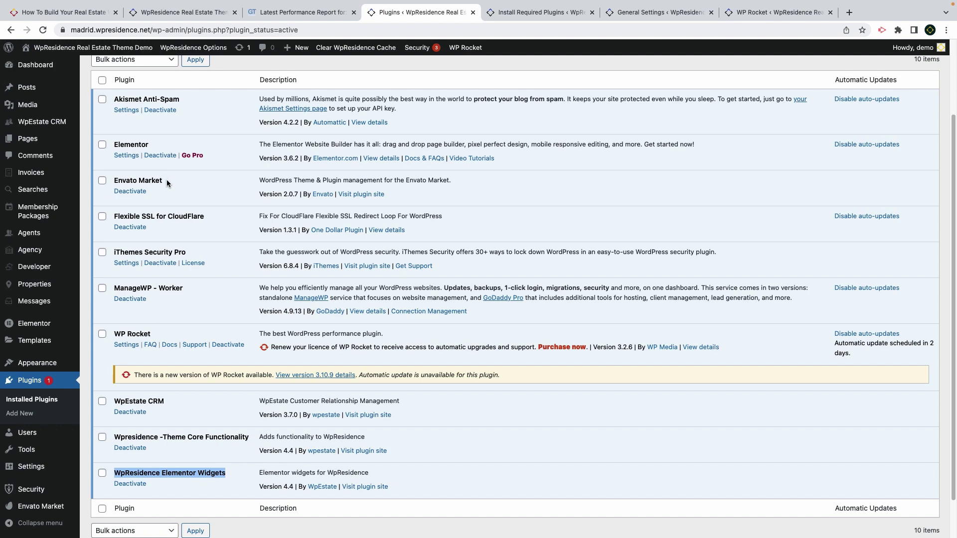
pyautogui.click(158, 140)
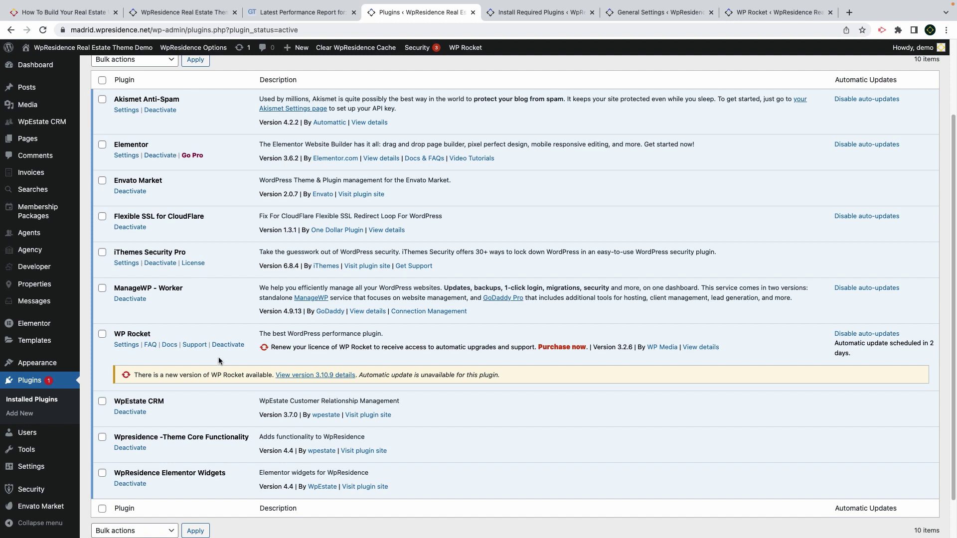
pyautogui.click(527, 14)
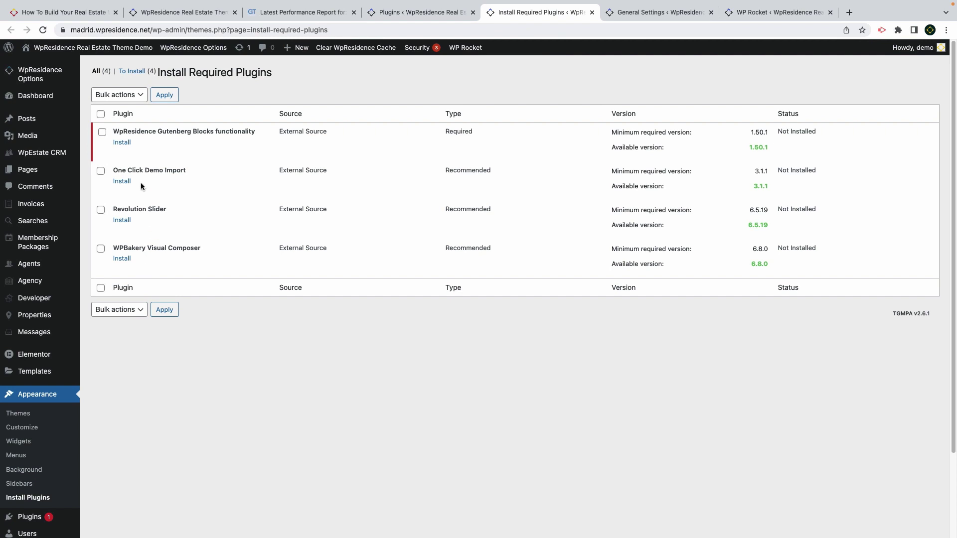
# Highlight the not-installed One Click Demo Import entry among the recommended theme plugins
pyautogui.moveTo(141, 182); pyautogui.dragTo(111, 171)
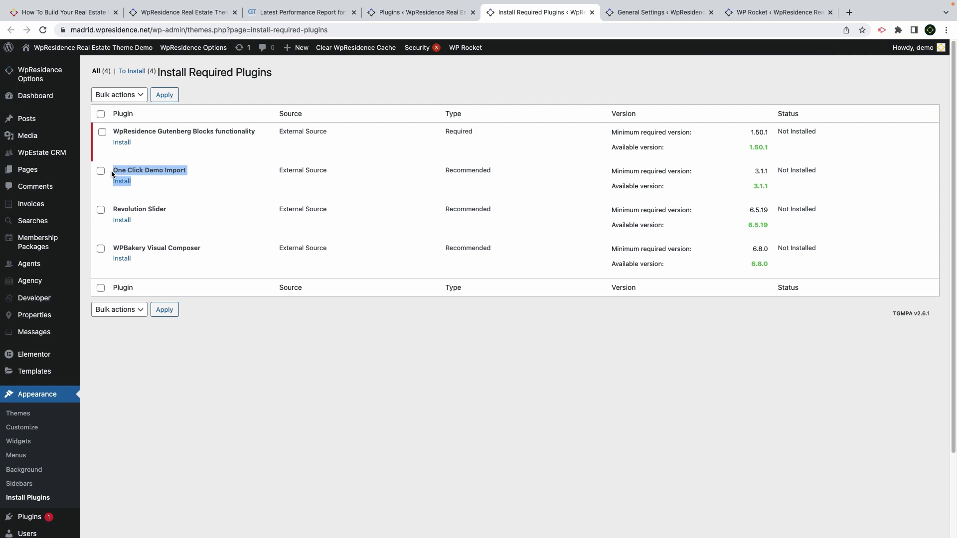
pyautogui.click(151, 147)
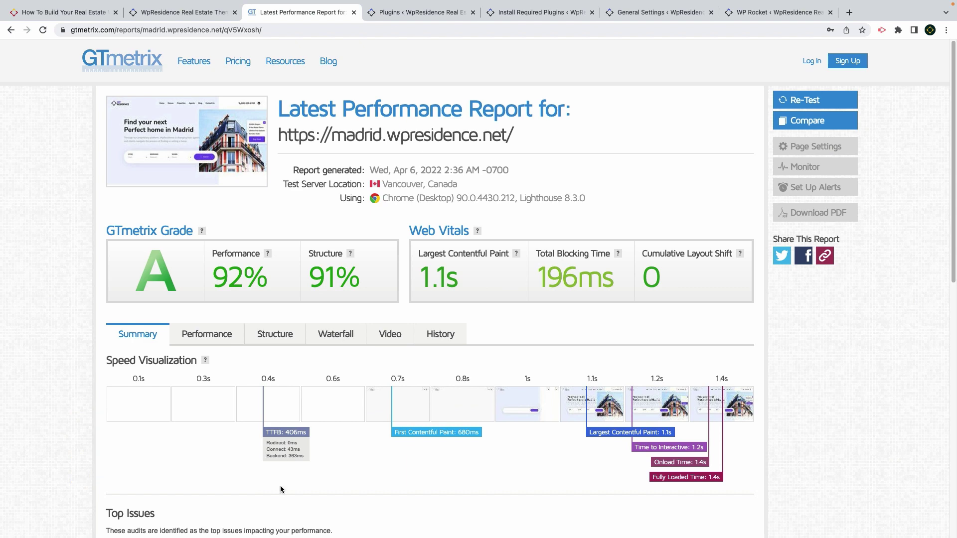
# Go from the GTmetrix report back to the Plugins list and bring up WP Rocket's Cache settings
pyautogui.click(426, 13)
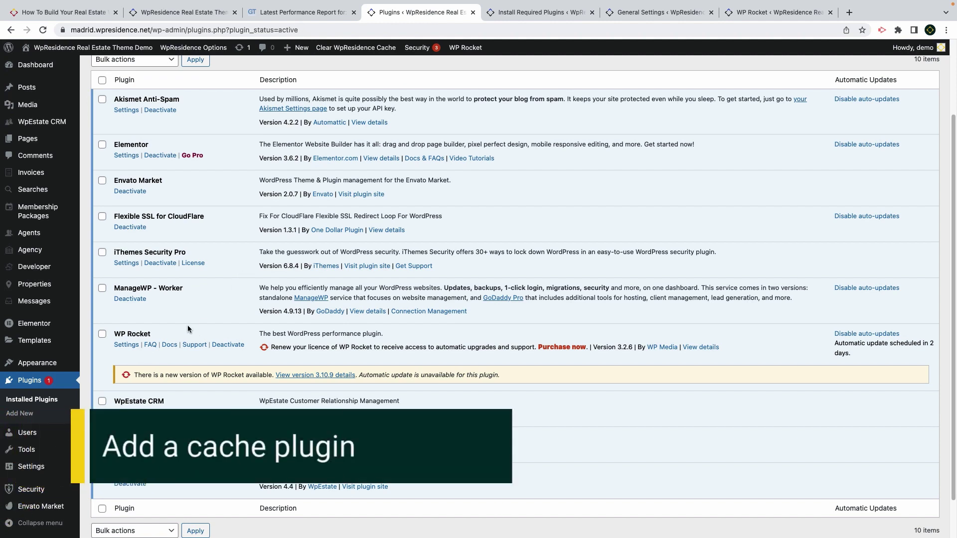
pyautogui.moveTo(160, 332); pyautogui.dragTo(106, 339)
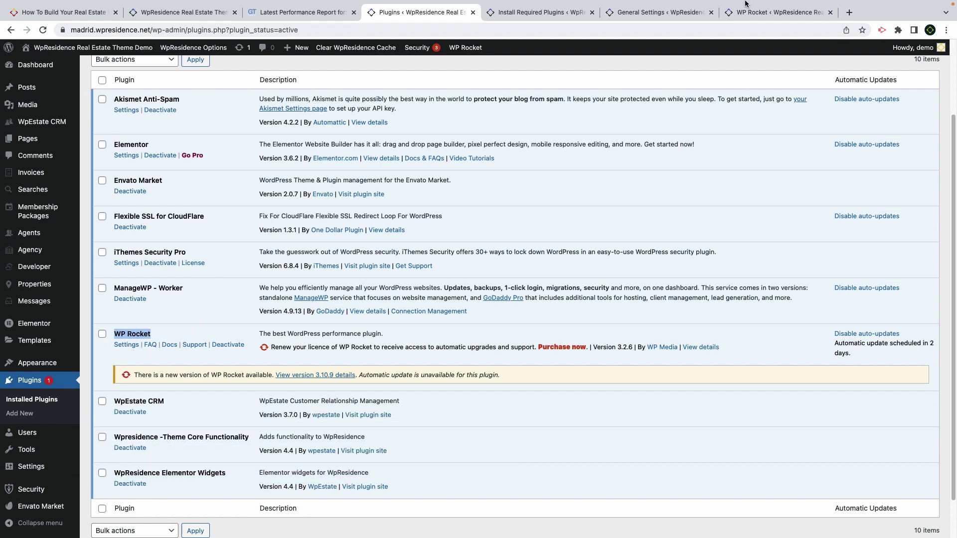
pyautogui.moveTo(758, 13); pyautogui.dragTo(524, 16)
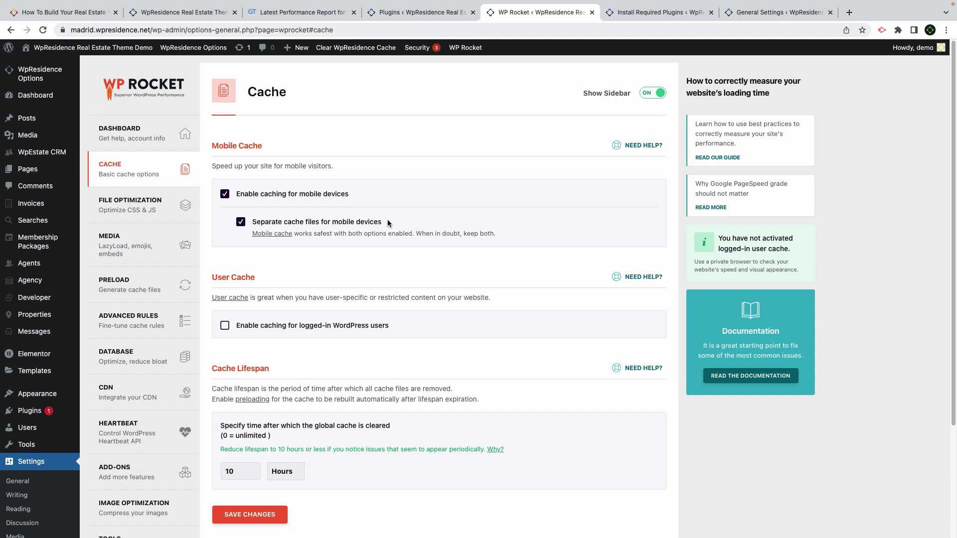
# Browse WP Rocket's Dashboard, File Optimization and Media (LazyLoad, emoji) settings pages
pyautogui.click(132, 139)
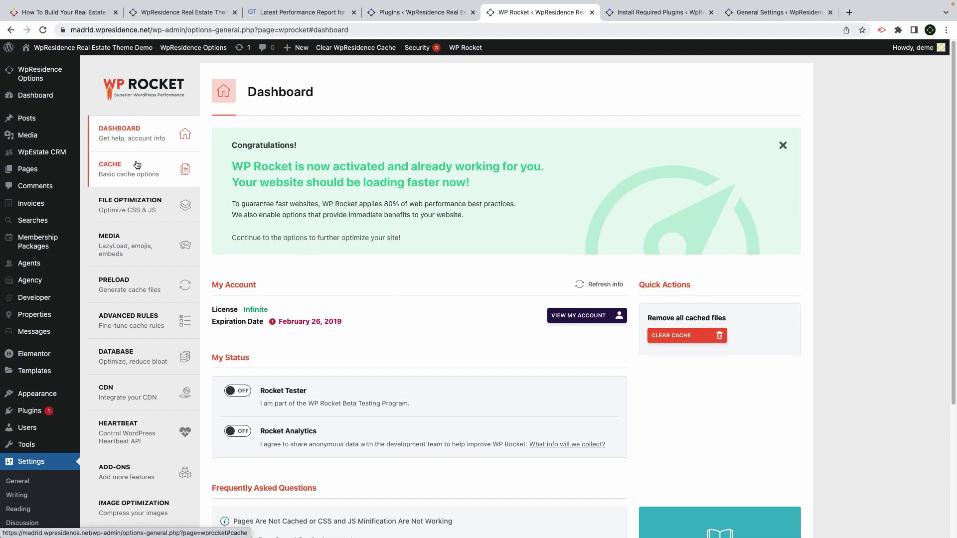
pyautogui.click(134, 202)
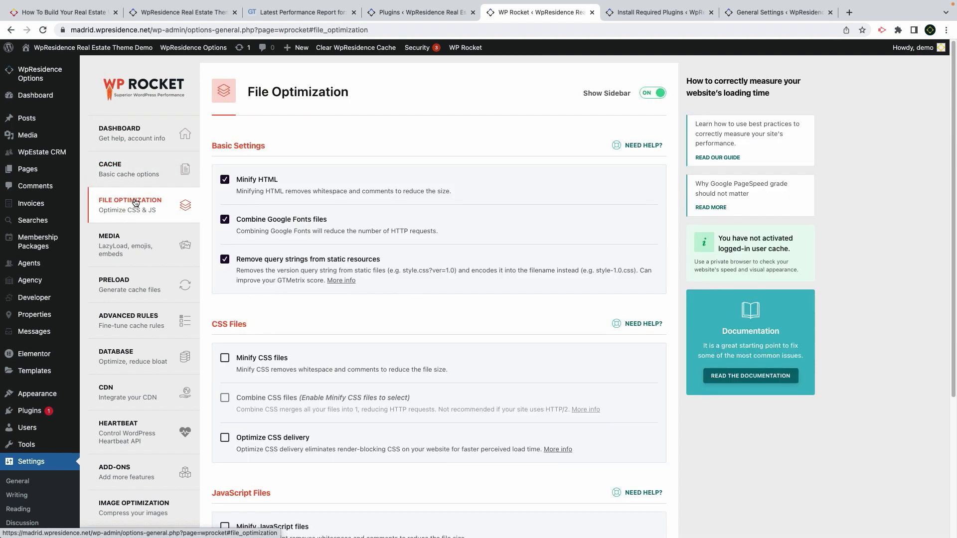
pyautogui.scroll(-4, 289, 319)
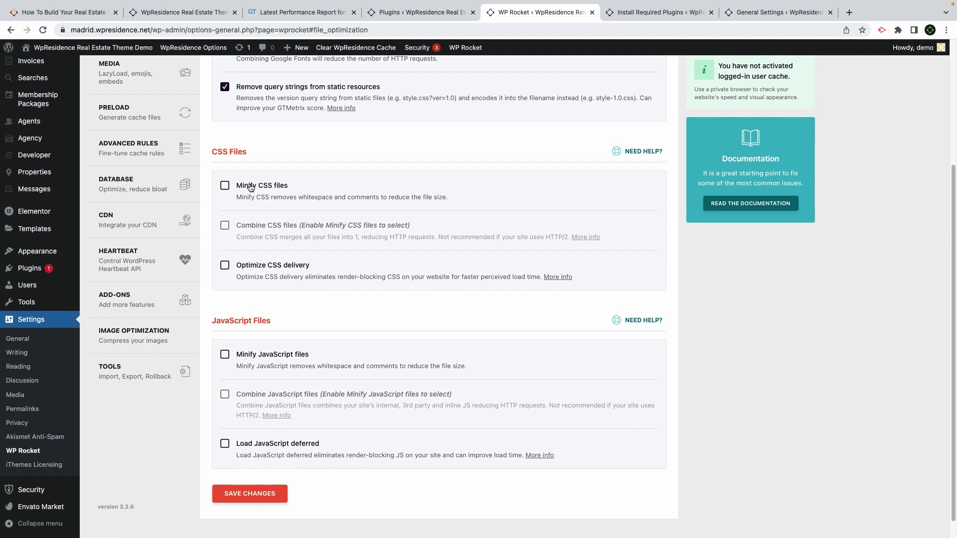
pyautogui.scroll(3, 251, 264)
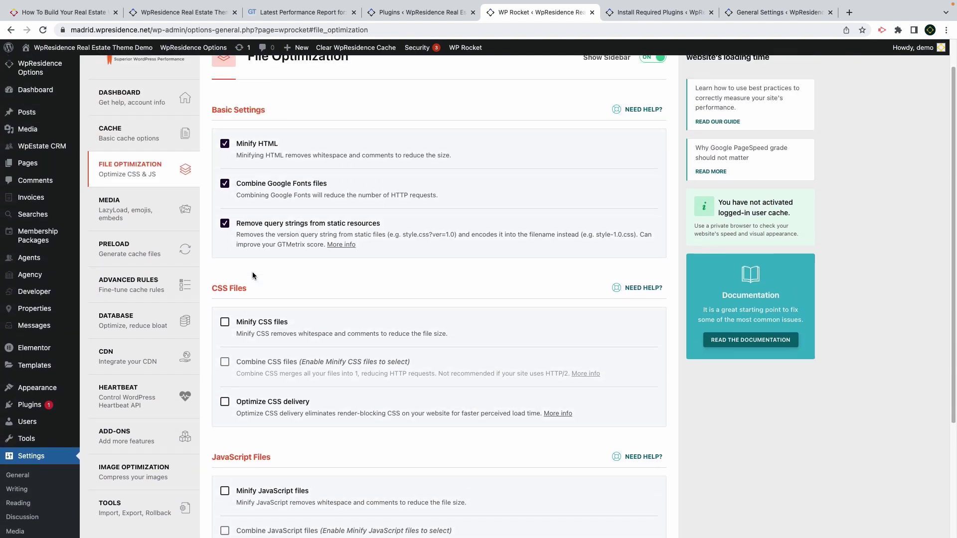
pyautogui.click(141, 222)
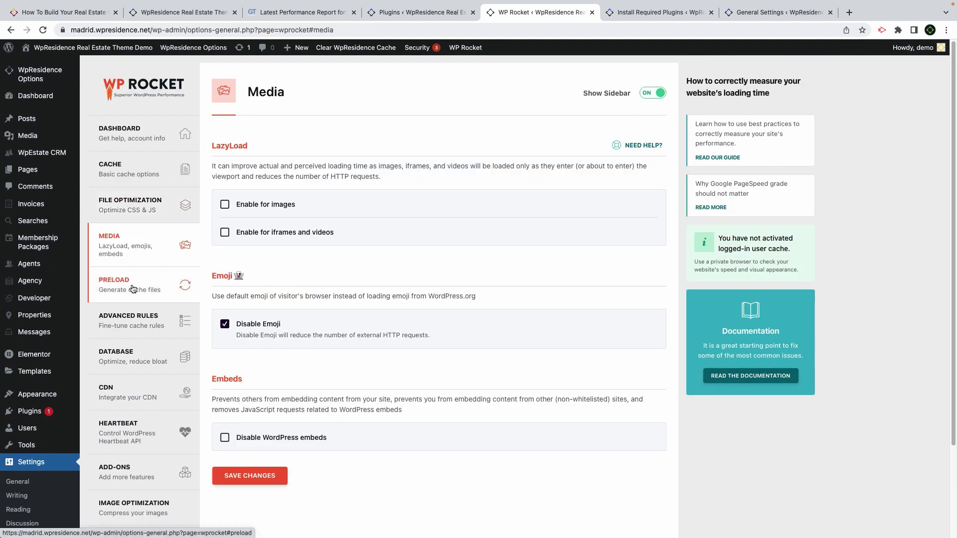
# Paste the five currency, login and favourites cookie names into WP Rocket's Never Cache Cookies list
pyautogui.click(131, 323)
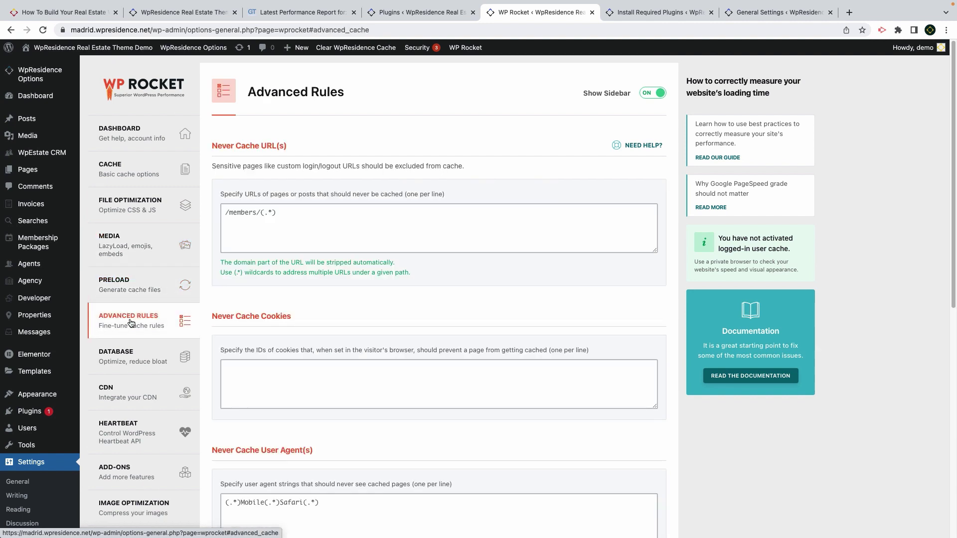
pyautogui.scroll(-2, 270, 319)
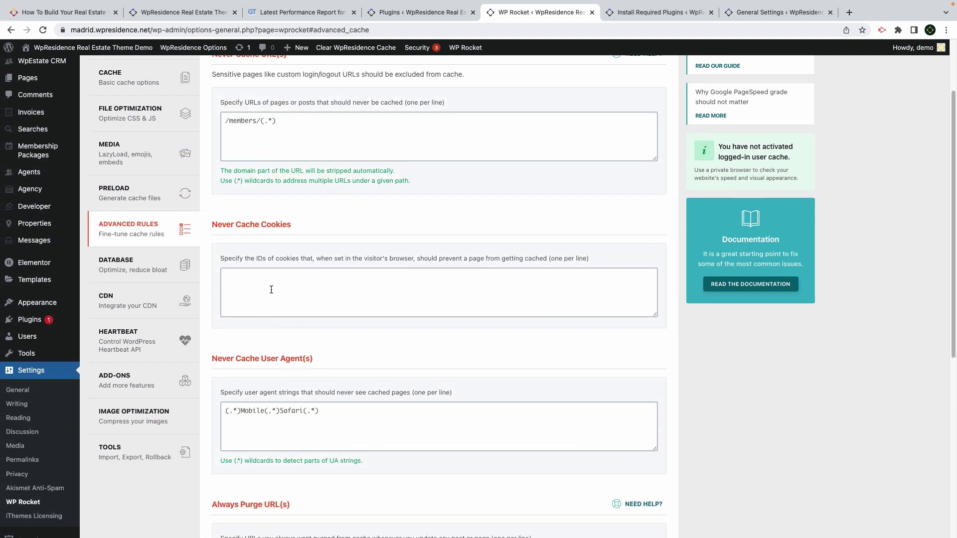
pyautogui.click(271, 289)
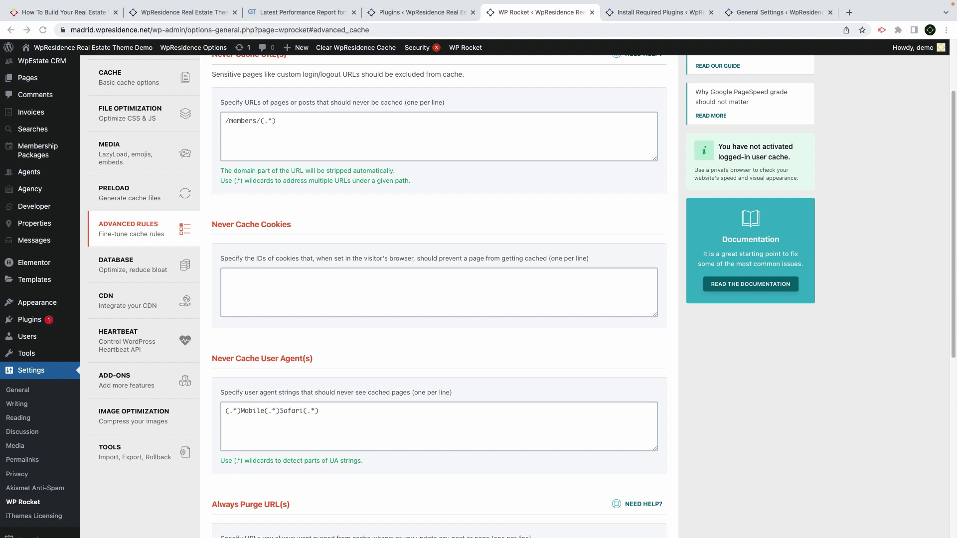
pyautogui.click(264, 287)
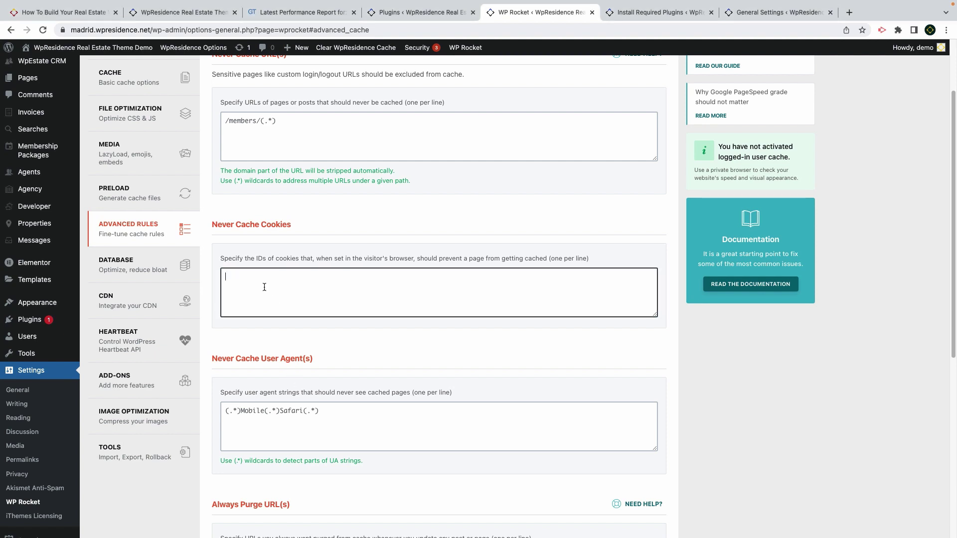
pyautogui.write('my_custom_curr my_custom_curr_pos my_custom_curr_symbol is_user_logged_in wpestate_favorites')
pyautogui.press('BackSpace')
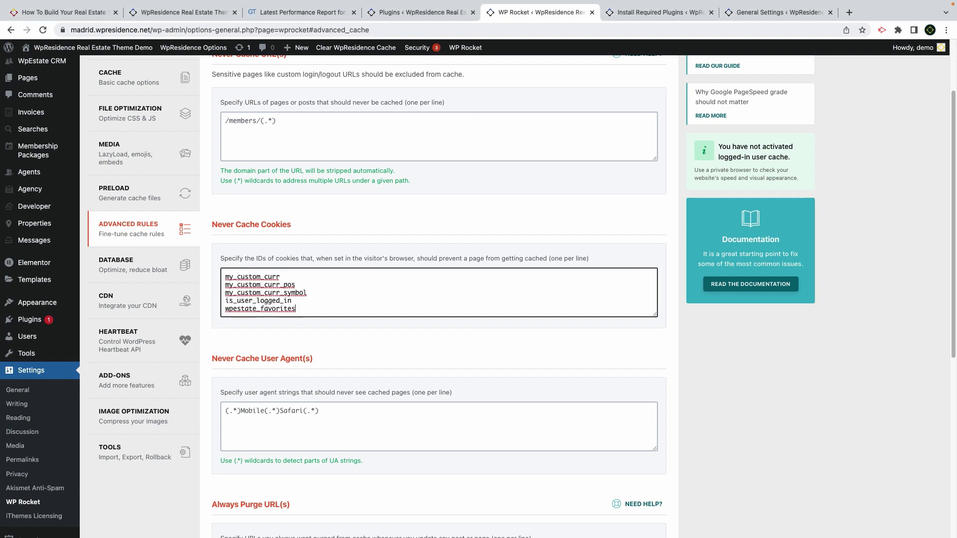
pyautogui.scroll(1, 319, 294)
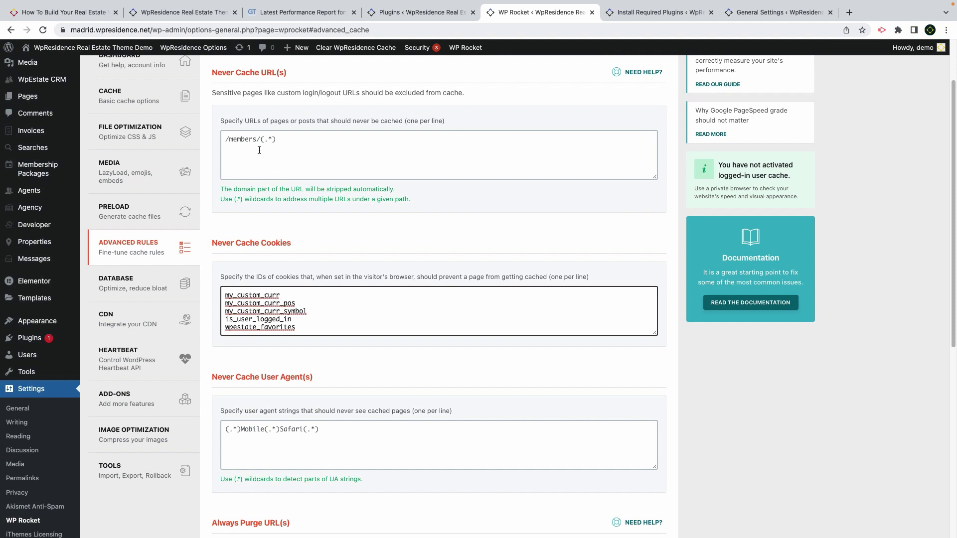
pyautogui.hotkey('shift', 'Tab')
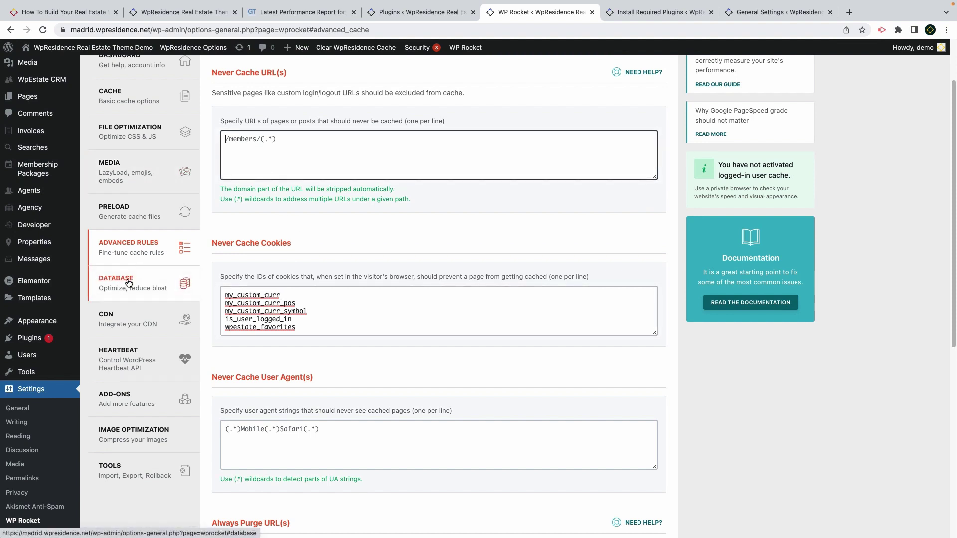
pyautogui.click(128, 283)
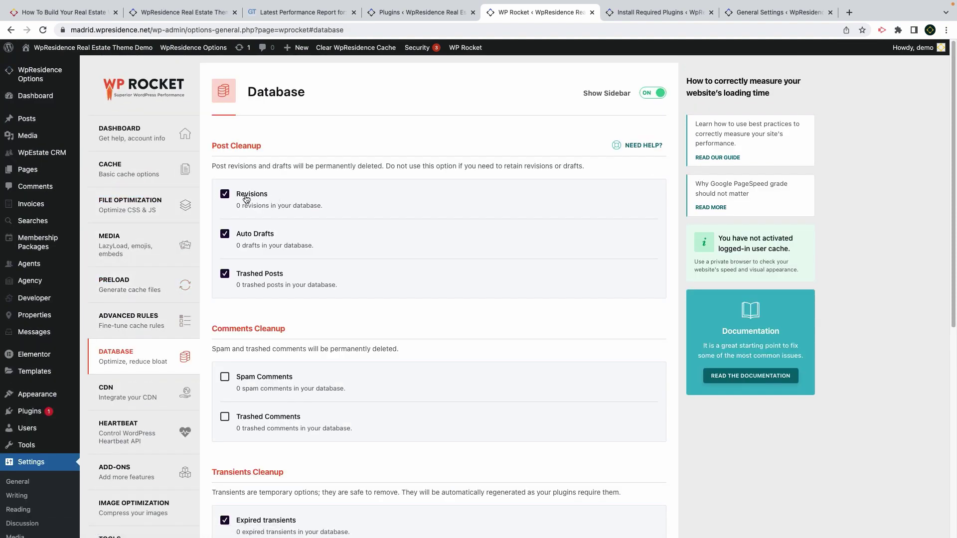
# Check the zero revisions count under Database, then scroll through the CDN settings with madrid.b-cdn.net
pyautogui.moveTo(323, 206); pyautogui.dragTo(237, 204)
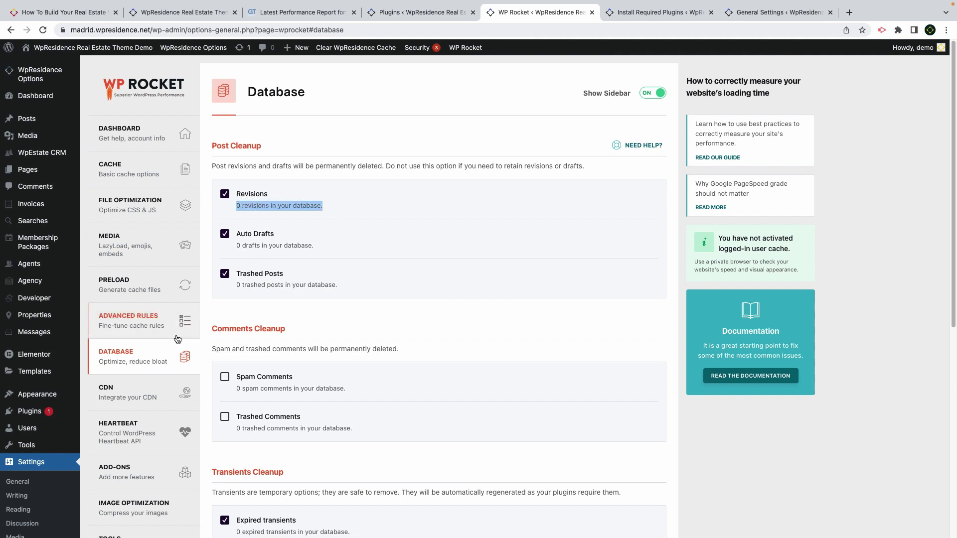
pyautogui.click(145, 390)
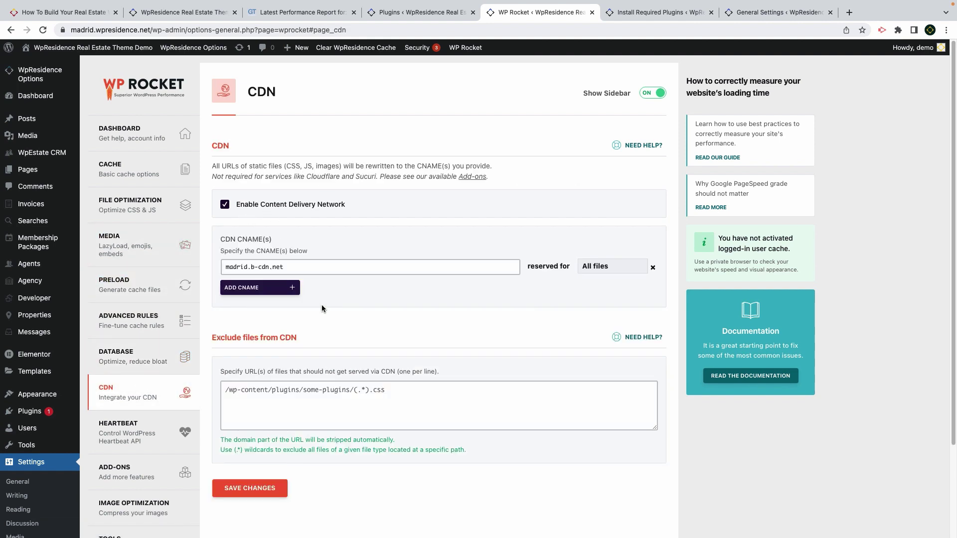
pyautogui.scroll(-1, 128, 428)
pyautogui.scroll(-5, 129, 427)
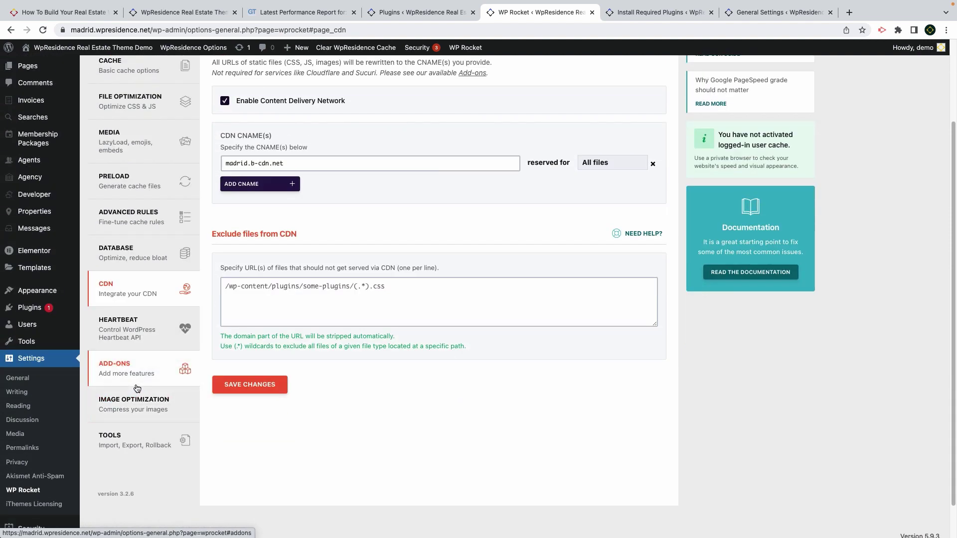
pyautogui.scroll(5, 137, 389)
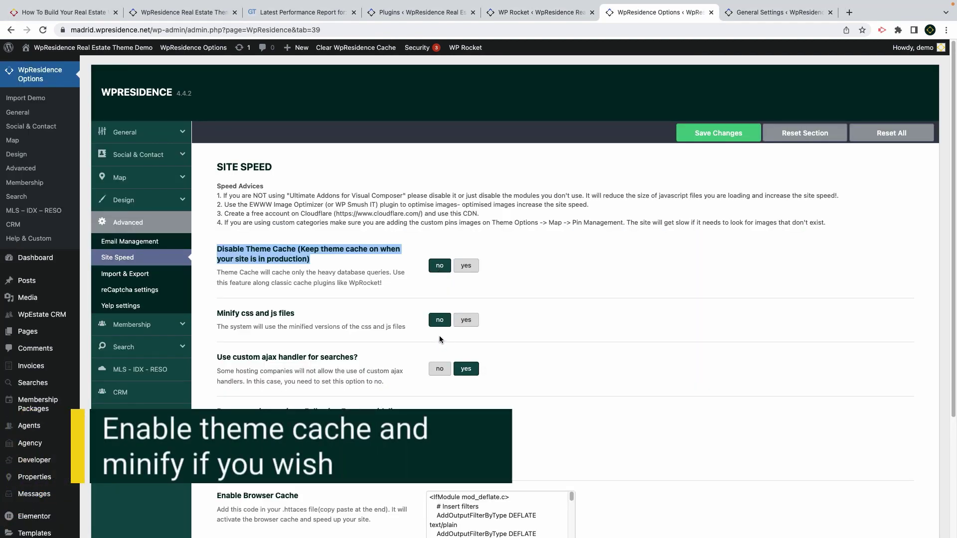
# Set Minify css and js files to yes under Advanced > Site Speed, leaving Disable Theme Cache unchanged
pyautogui.click(473, 322)
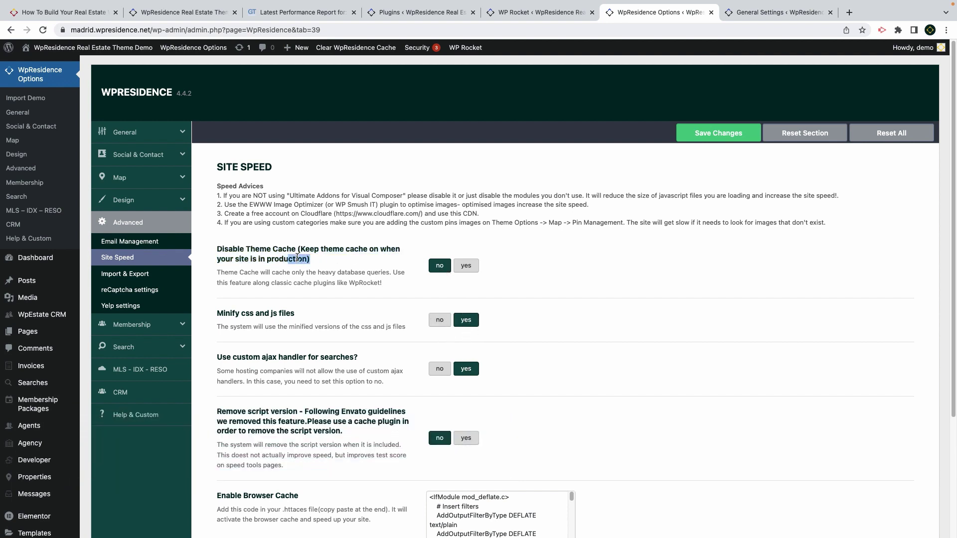
pyautogui.moveTo(310, 259); pyautogui.dragTo(218, 248)
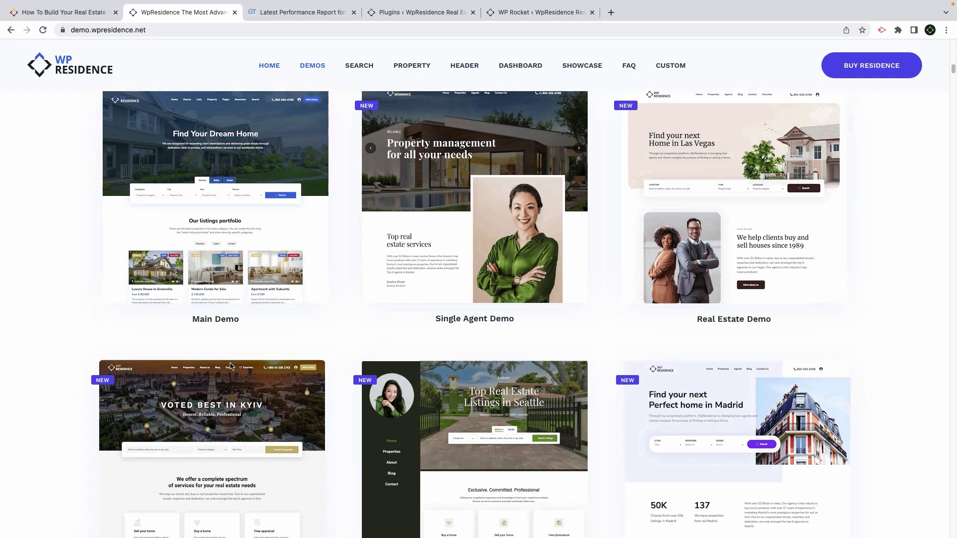
# Scroll the demo.wpresidence.net Demos gallery down to the German, Arabic RTL and 3000-listings demos
pyautogui.scroll(-8, 230, 367)
pyautogui.scroll(-2, 231, 368)
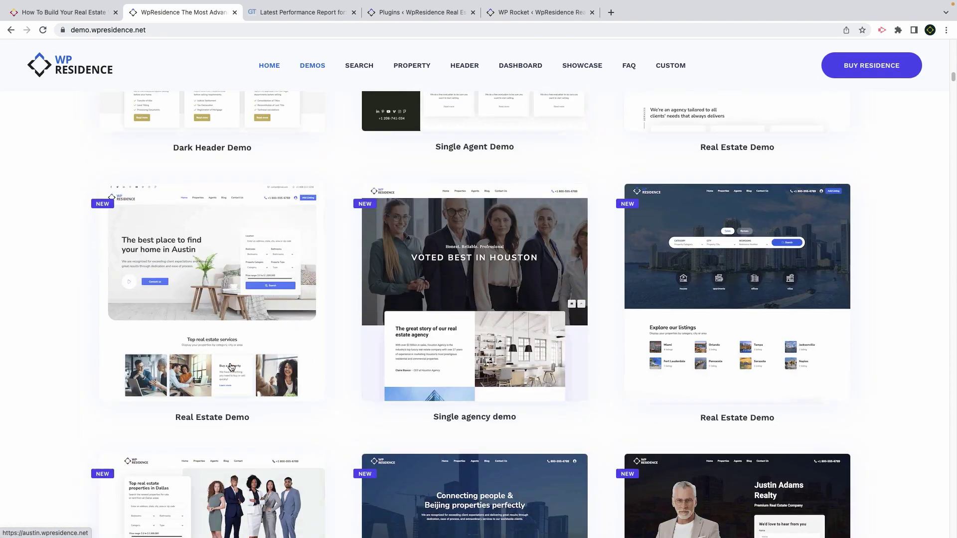
pyautogui.scroll(-2, 231, 367)
pyautogui.scroll(-4, 230, 367)
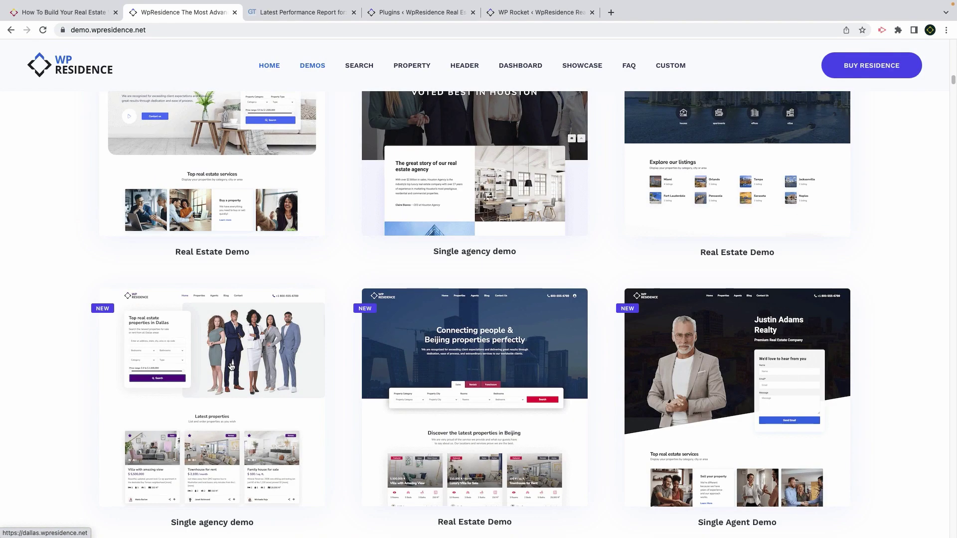
pyautogui.scroll(-8, 231, 366)
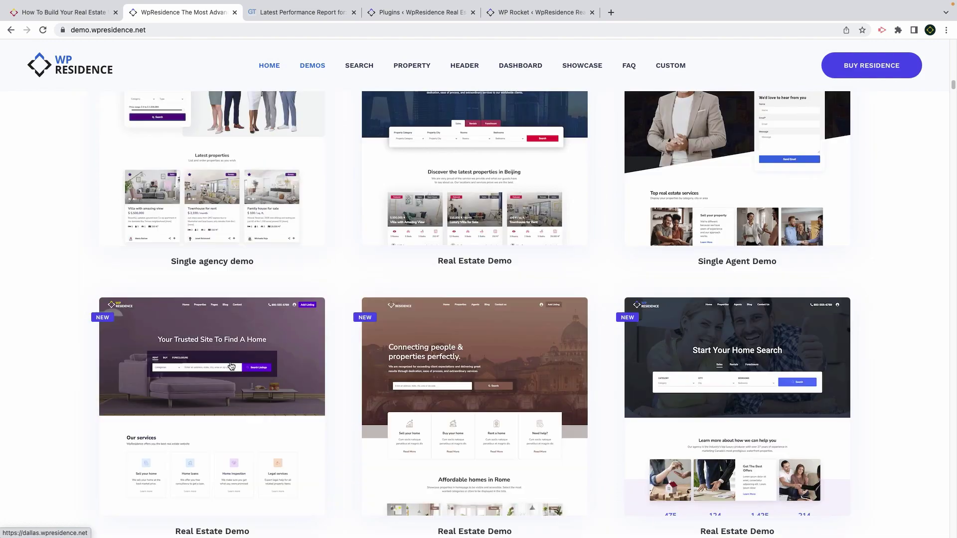
pyautogui.scroll(-7, 231, 366)
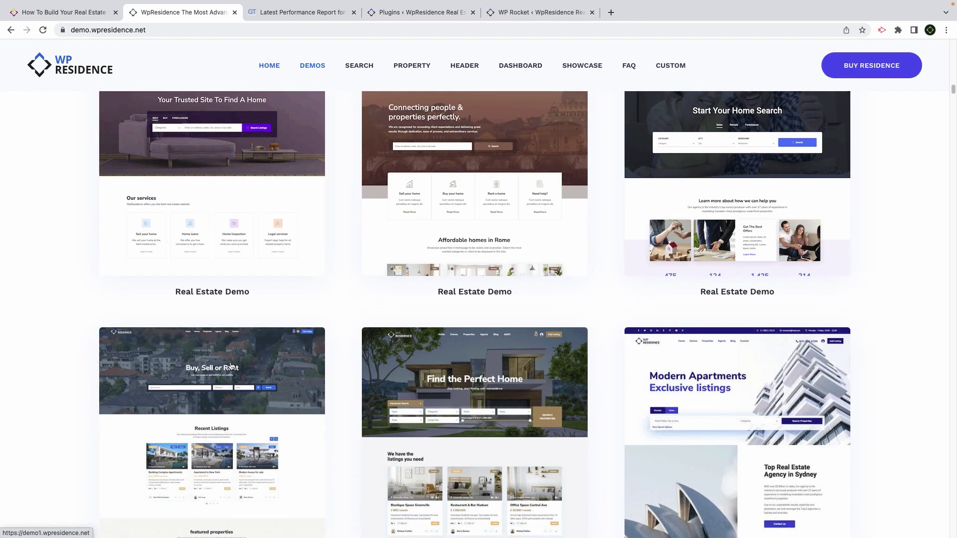
pyautogui.scroll(-8, 230, 366)
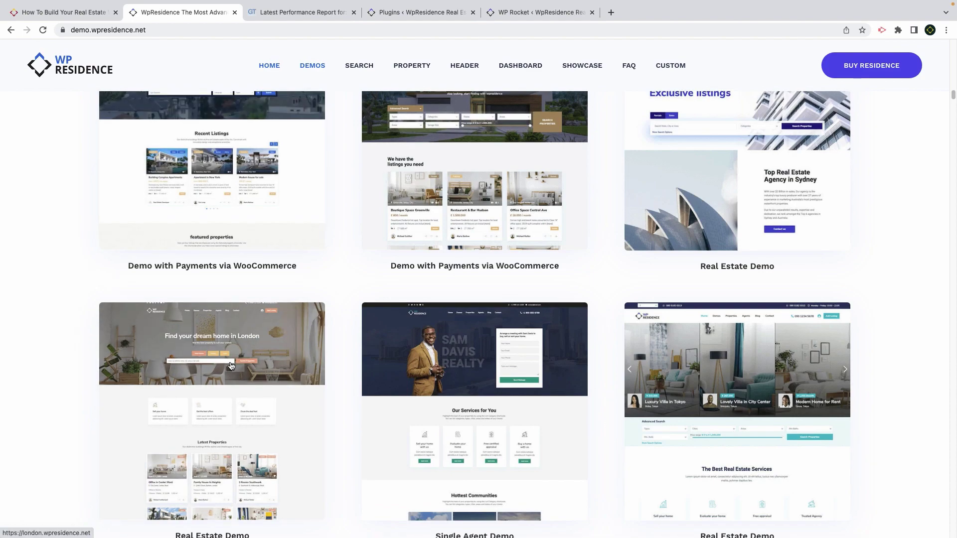
pyautogui.scroll(-13, 231, 366)
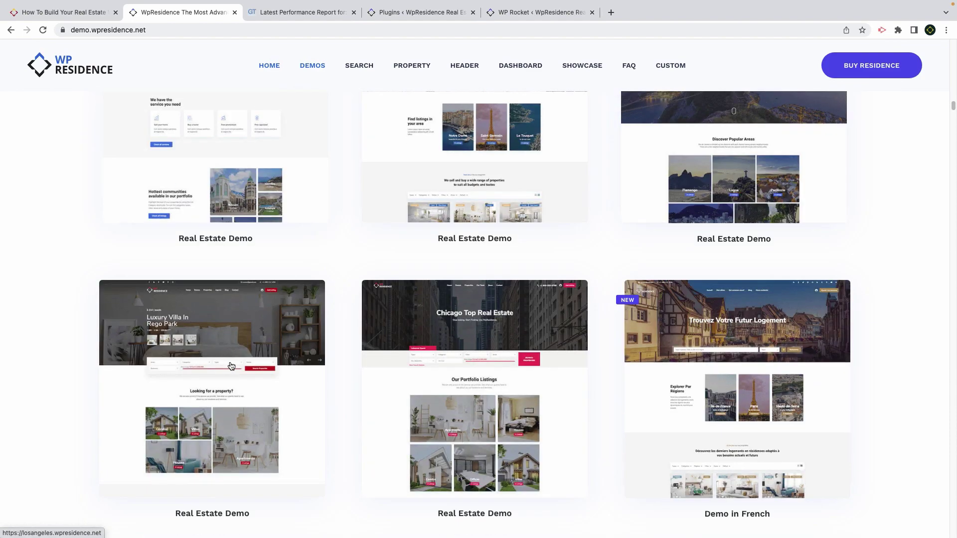
pyautogui.scroll(-12, 230, 366)
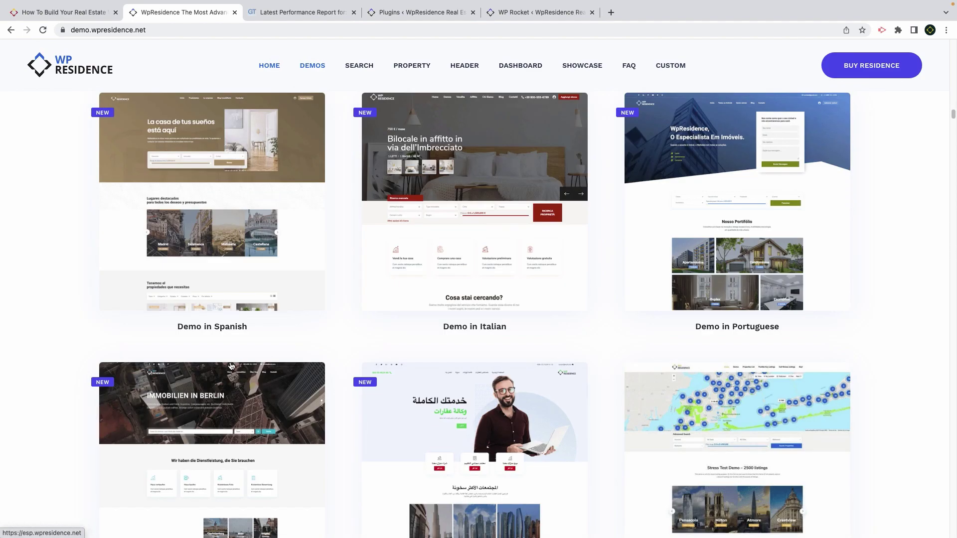
pyautogui.scroll(-1, 231, 367)
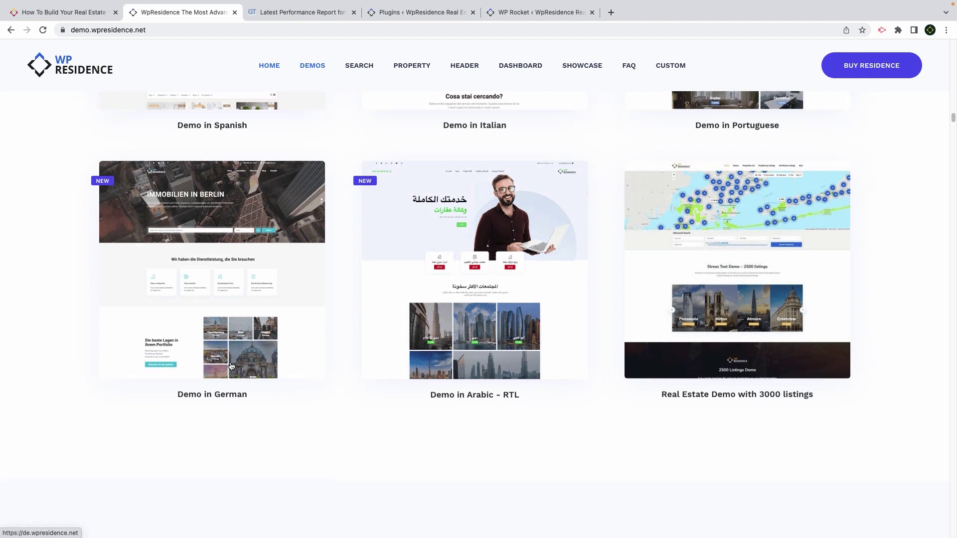